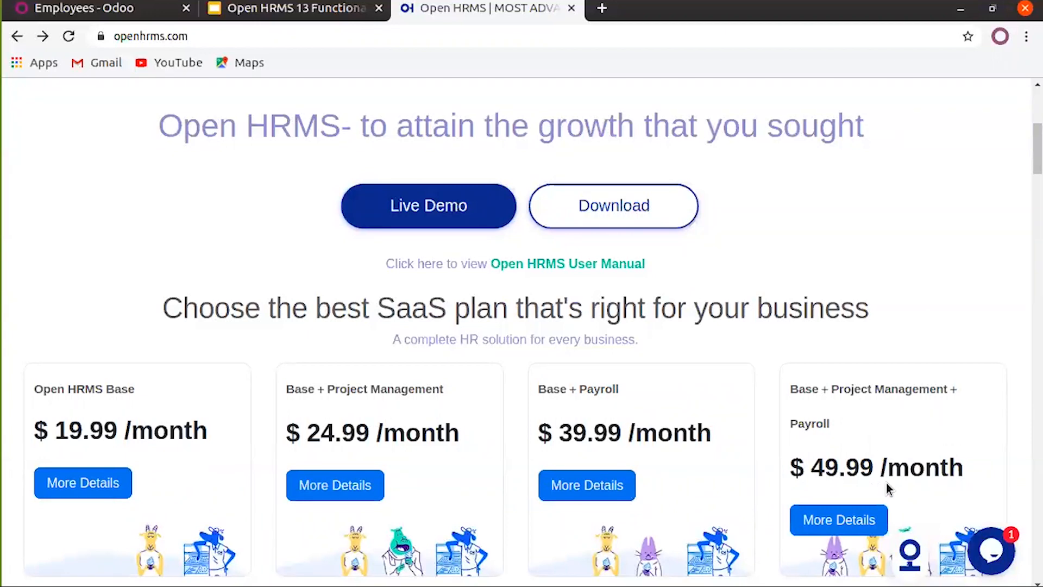
Open the Open HRMS Base plan's More Details page and browse the four plans priced $49.90–$99.99 per month
scroll(424, 483, down, 1)
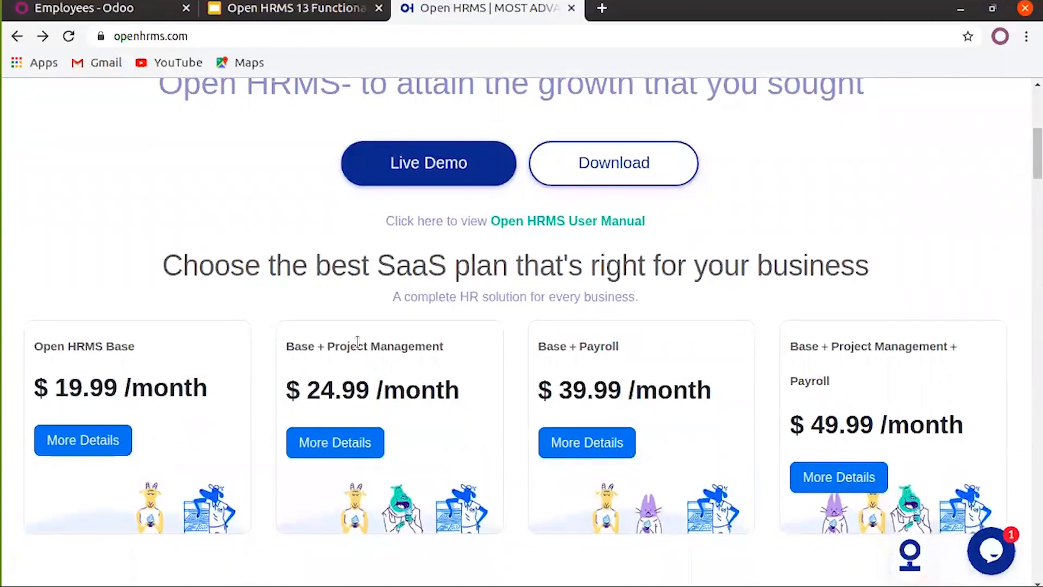
click(81, 446)
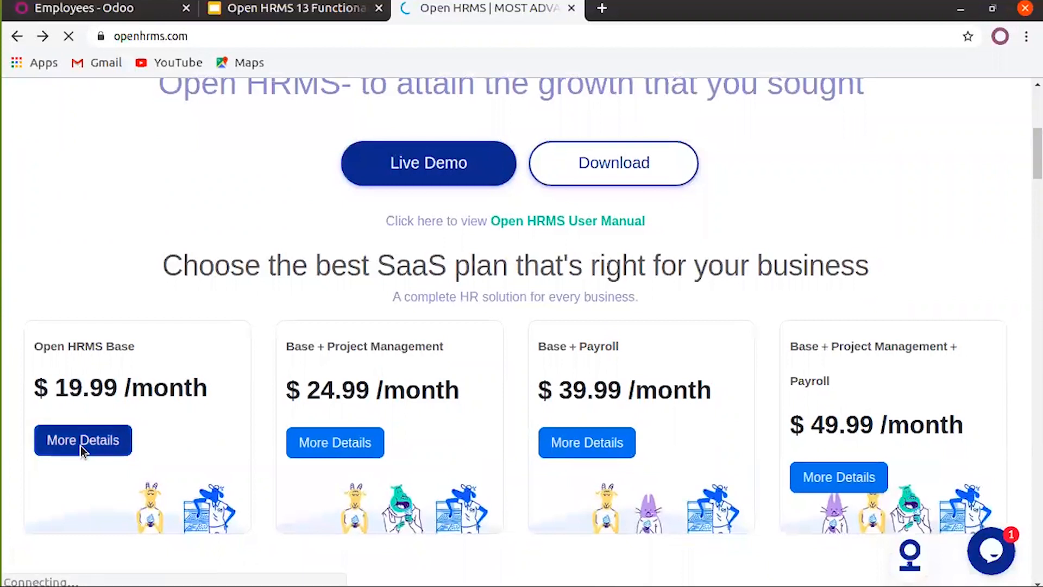
scroll(149, 432, down, 4)
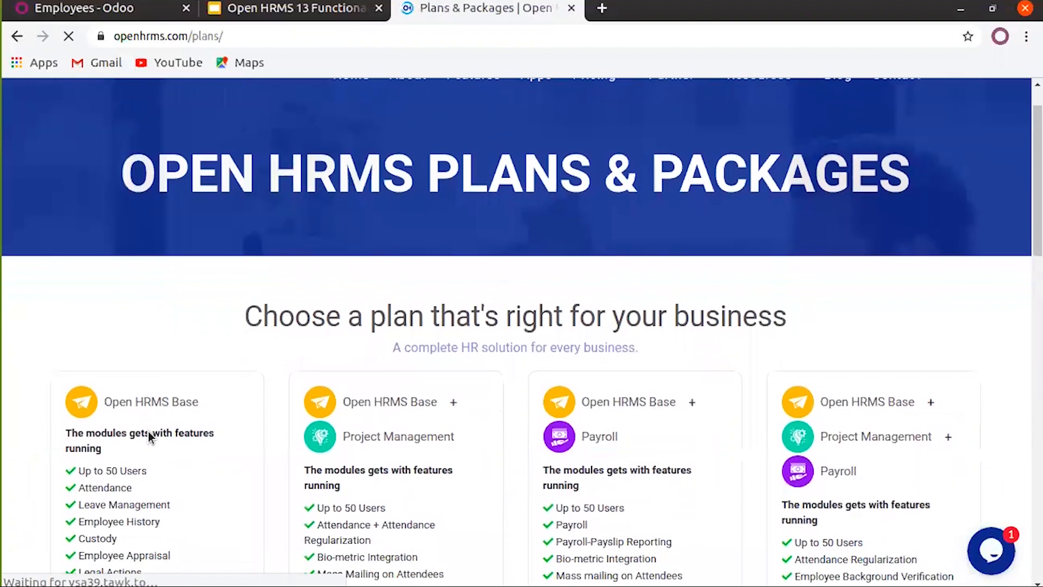
scroll(150, 432, down, 2)
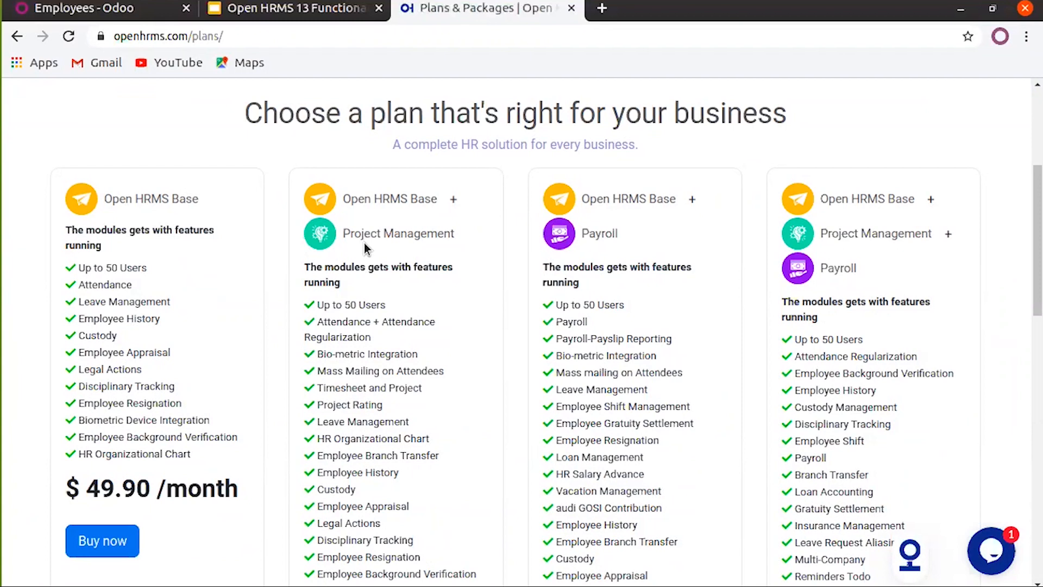
scroll(364, 243, down, 3)
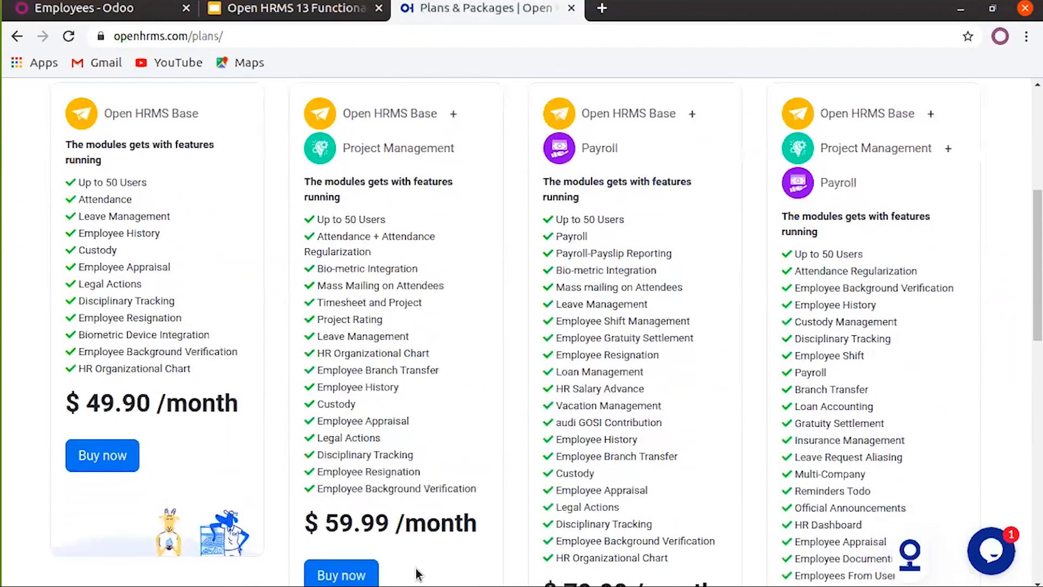
scroll(383, 540, down, 1)
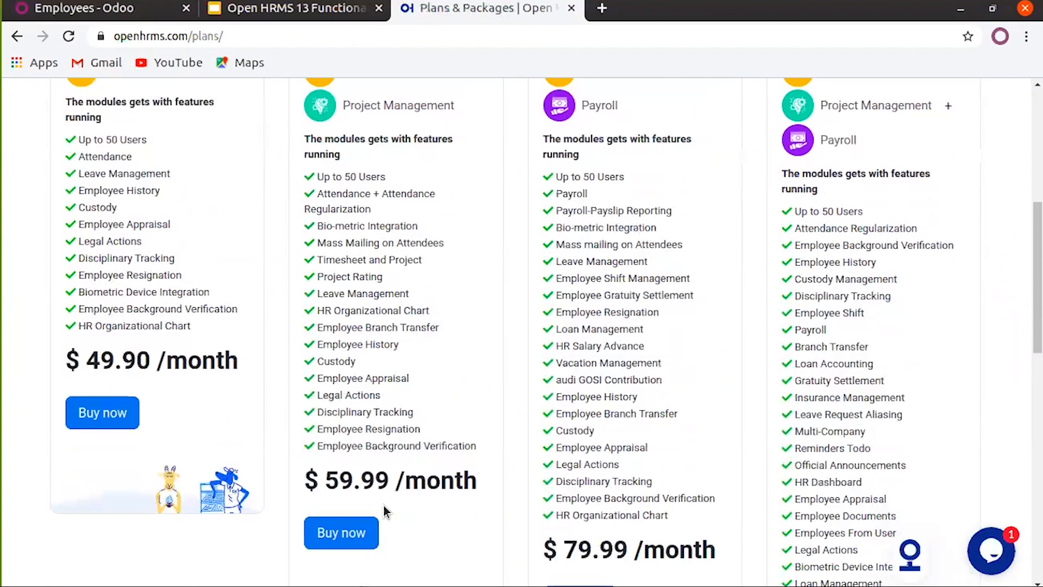
scroll(410, 494, up, 1)
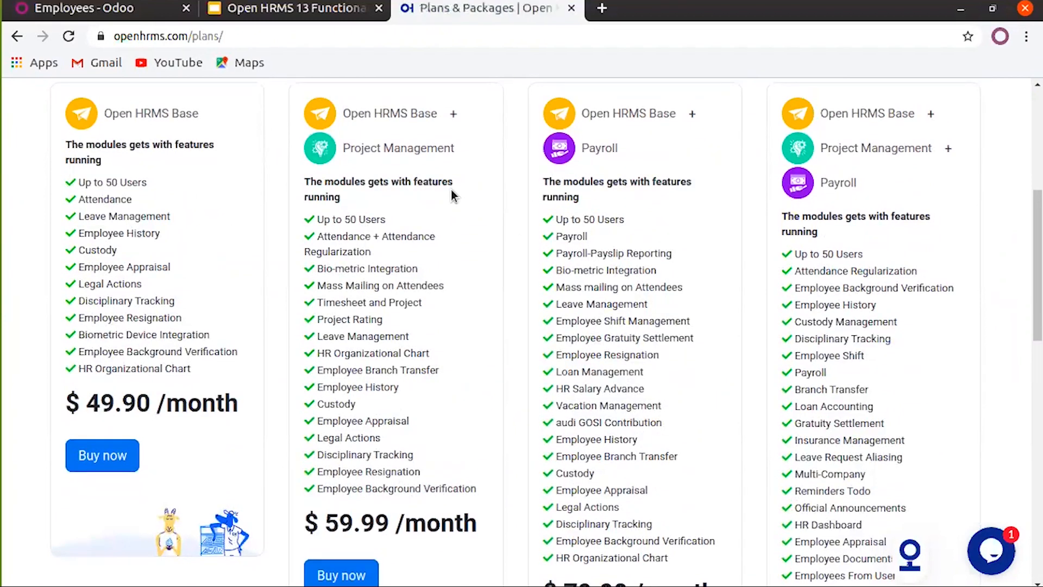
scroll(454, 194, down, 2)
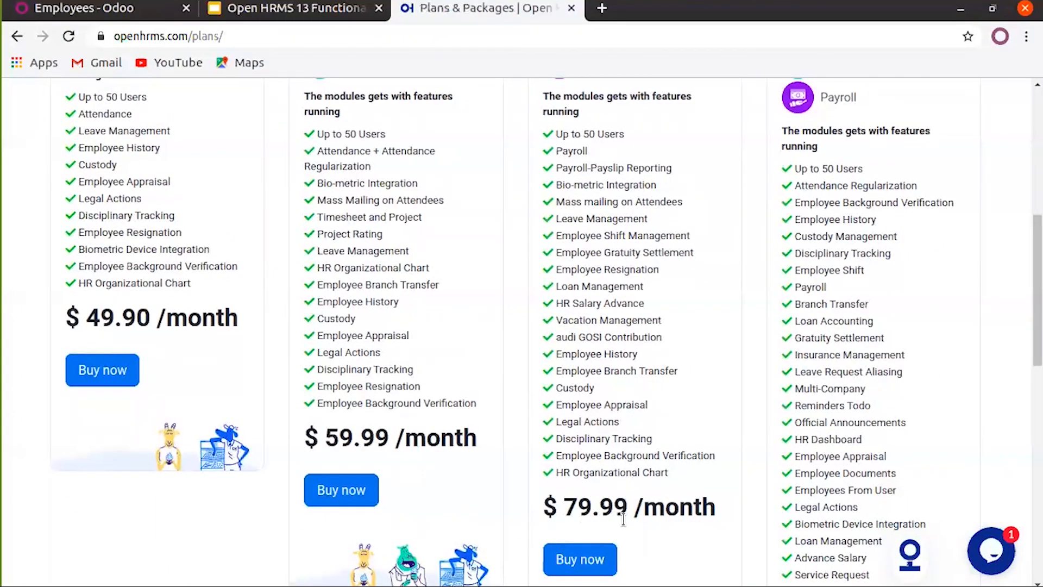
scroll(643, 526, up, 1)
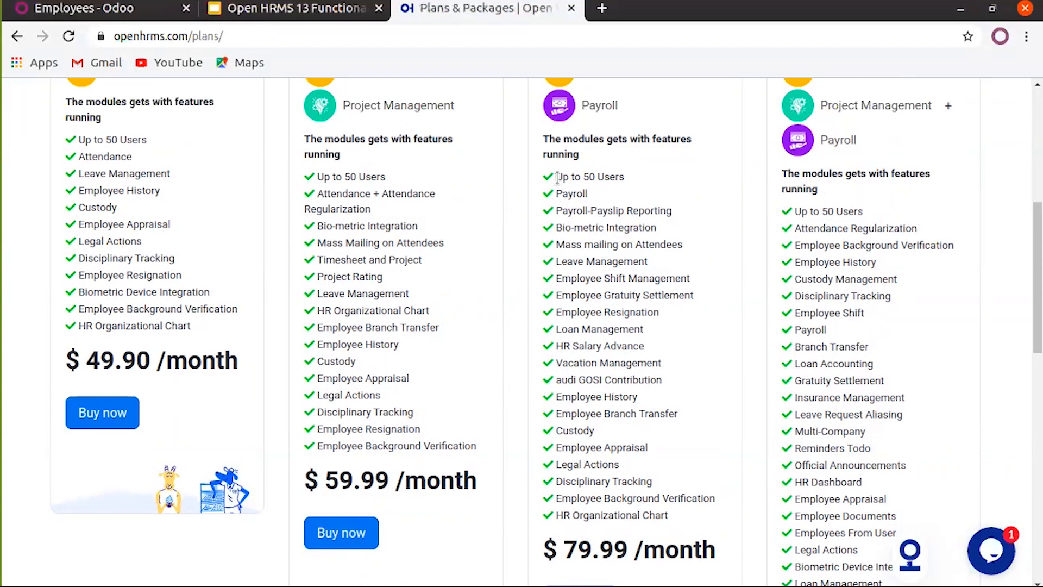
scroll(557, 177, up, 1)
scroll(578, 201, down, 2)
scroll(733, 223, up, 3)
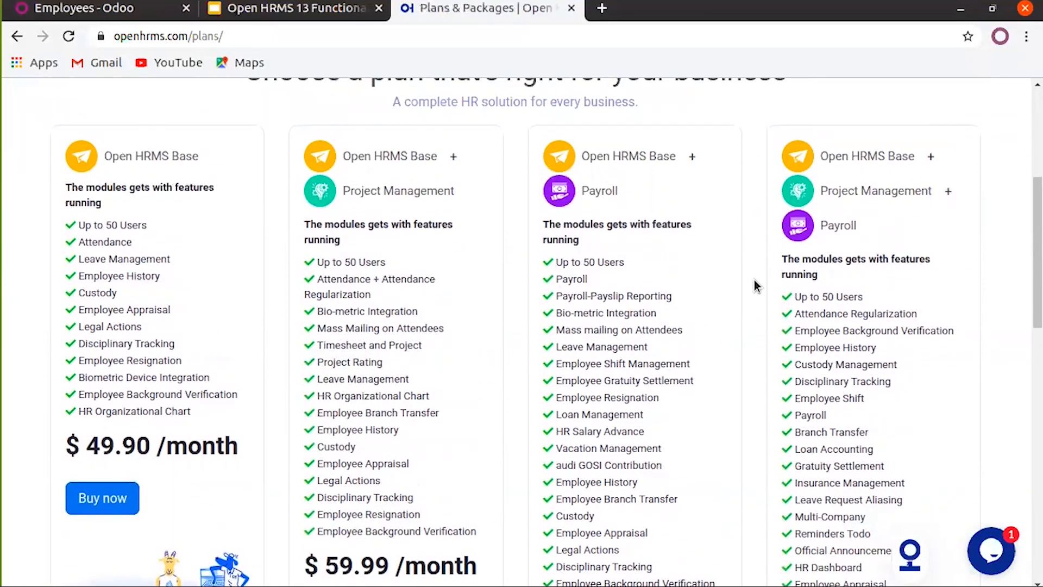
scroll(754, 283, down, 5)
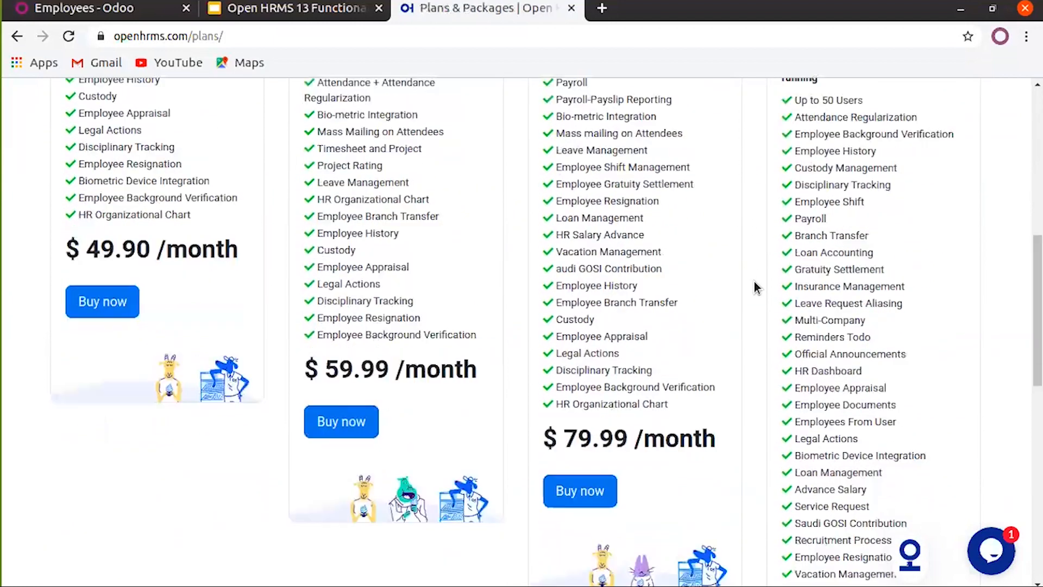
scroll(754, 281, down, 1)
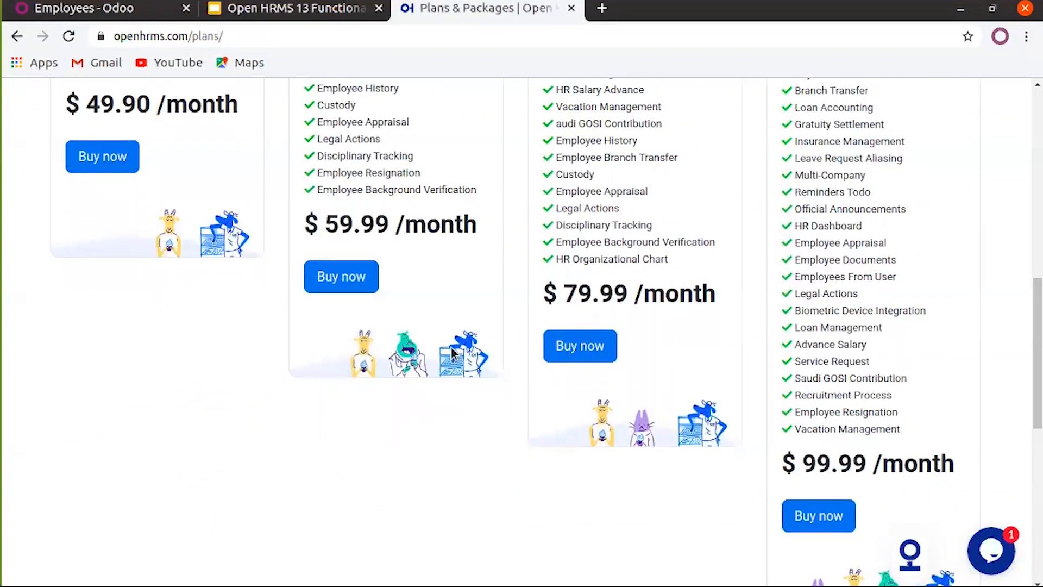
scroll(438, 340, up, 6)
scroll(438, 340, up, 2)
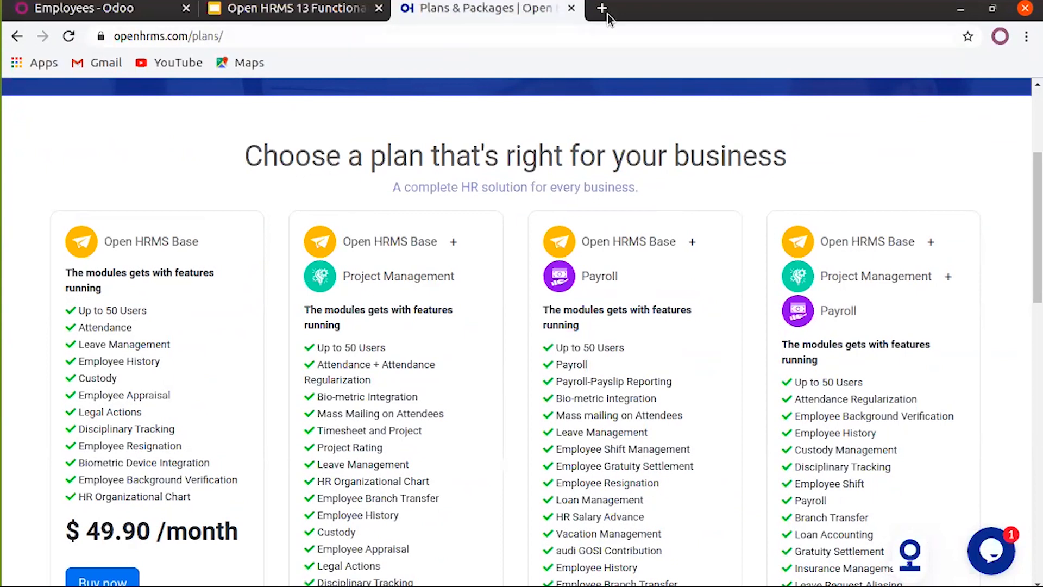
Close the plans page, then step from the AGENDA slide to slide 6, the second 'Features Of Open HRMS' slide
click(571, 9)
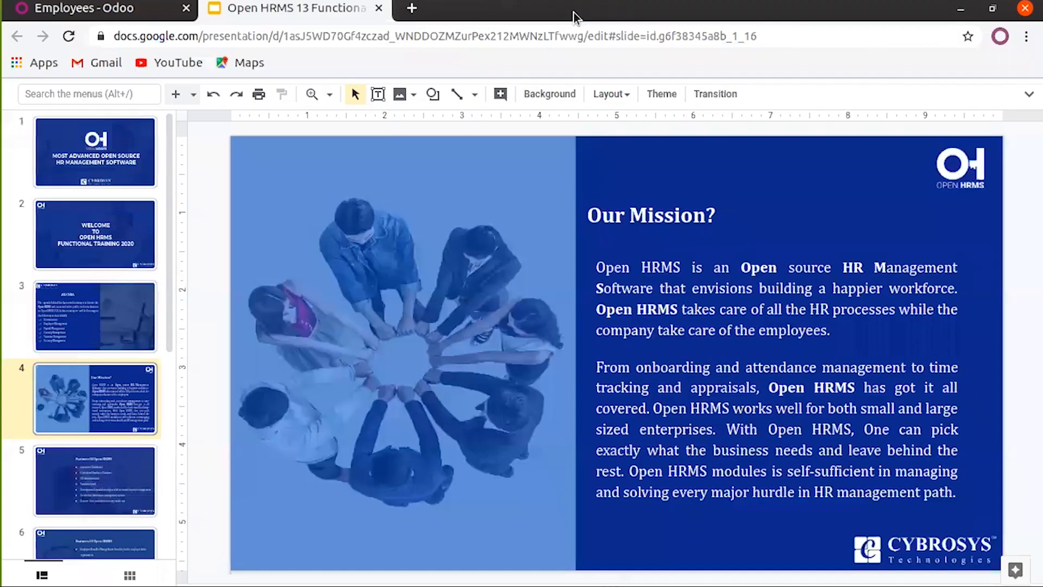
click(106, 328)
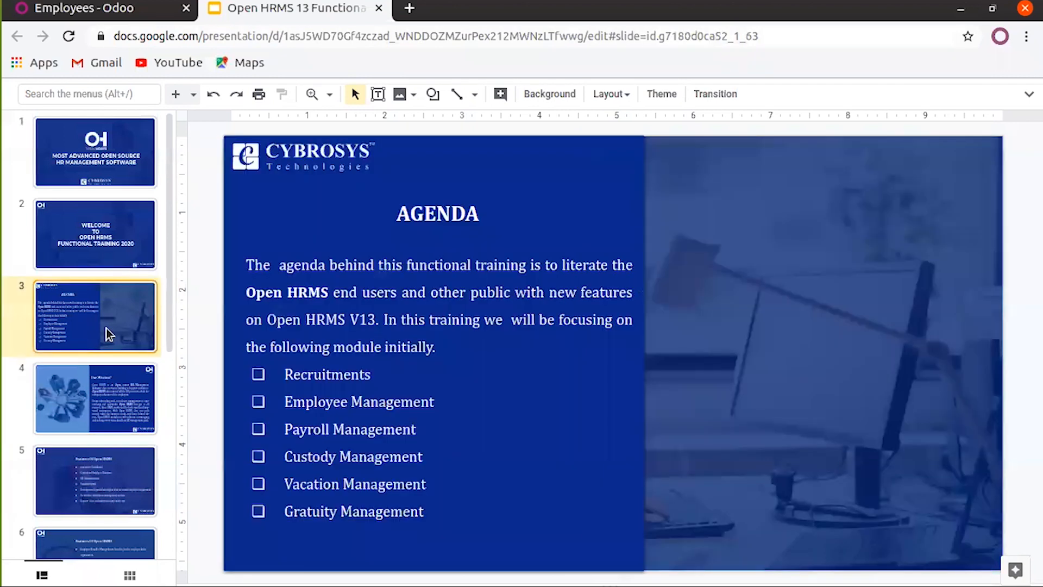
click(102, 481)
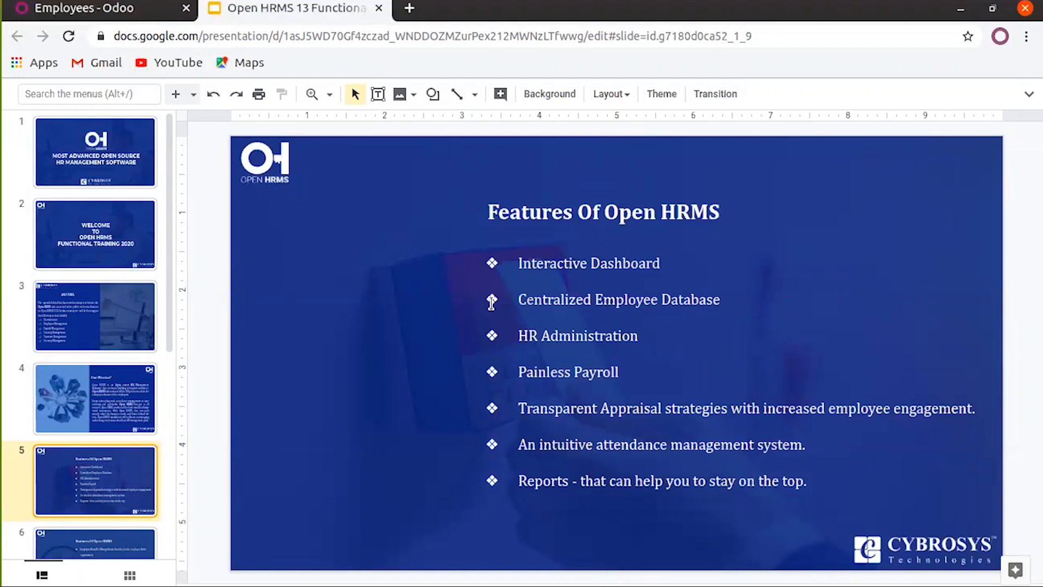
key(Down)
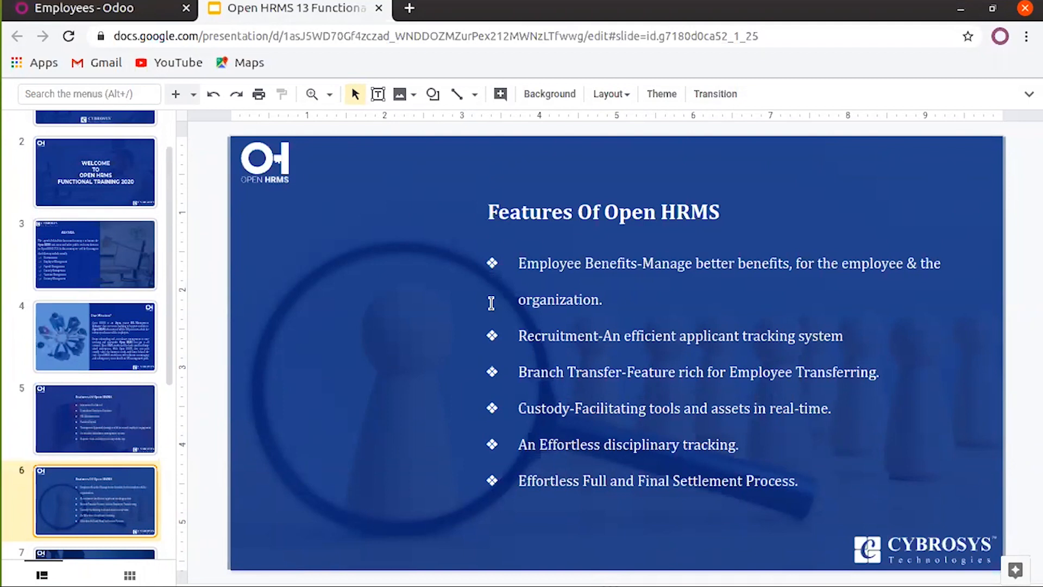
Advance through feature slides 7 and 8, then switch to the Employees - Odoo browser tab
key(Down)
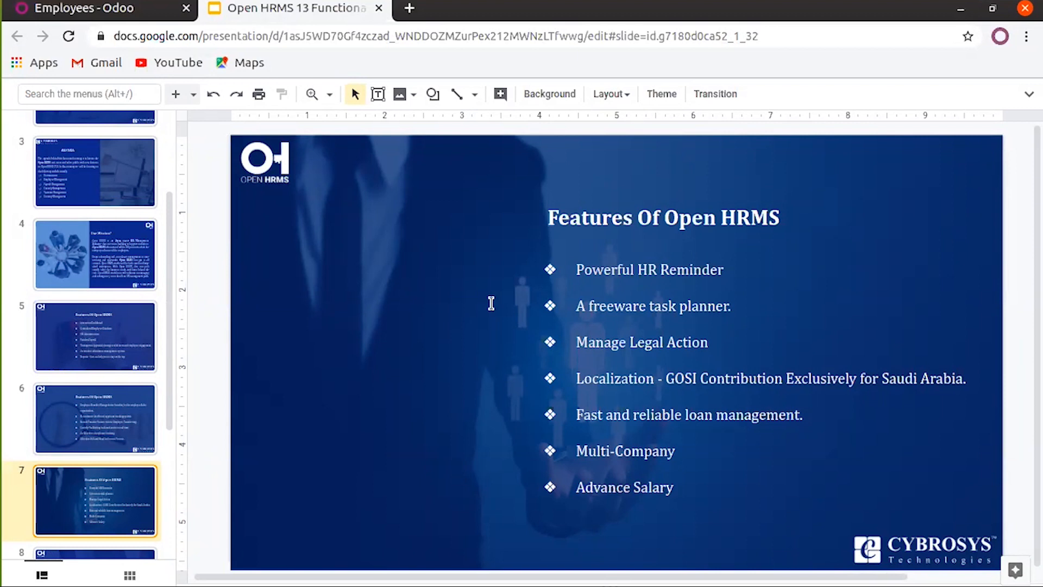
key(Down)
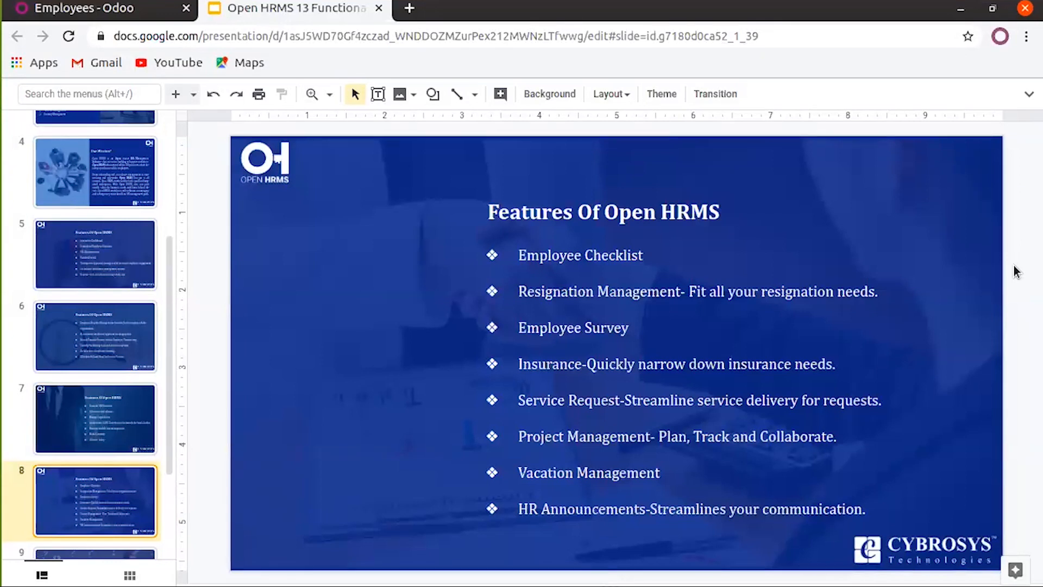
key(Down)
key(Up)
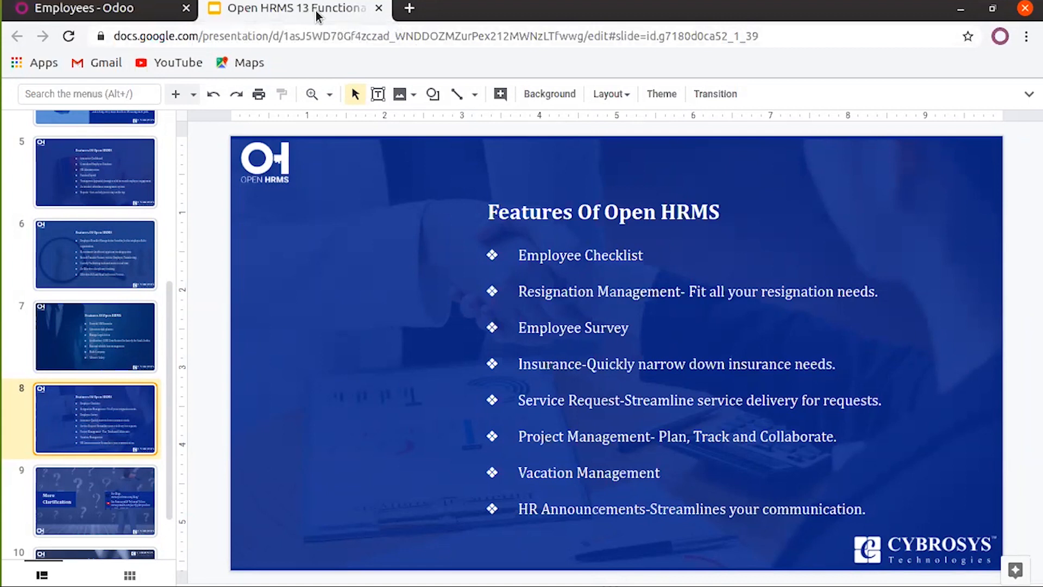
click(156, 16)
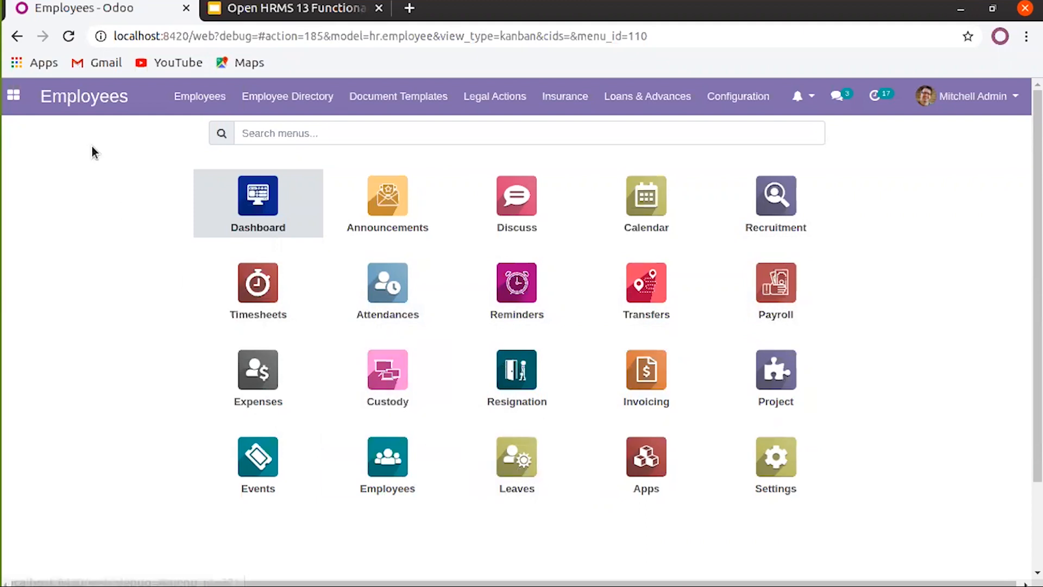
Review the HR Dashboard's leave, join/resign and attrition charts and upcoming events, then return to the app overview
click(273, 211)
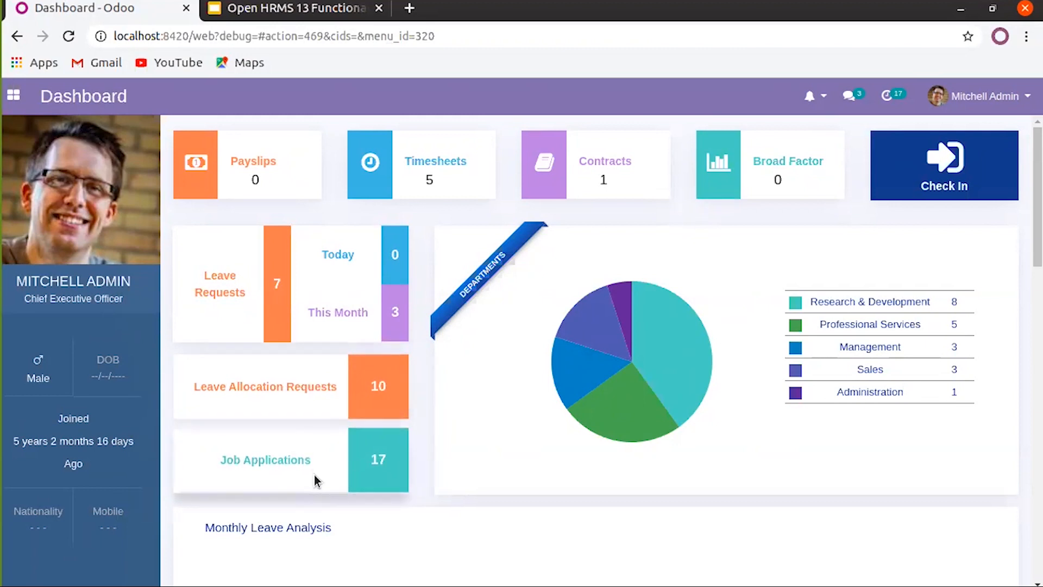
scroll(316, 478, down, 4)
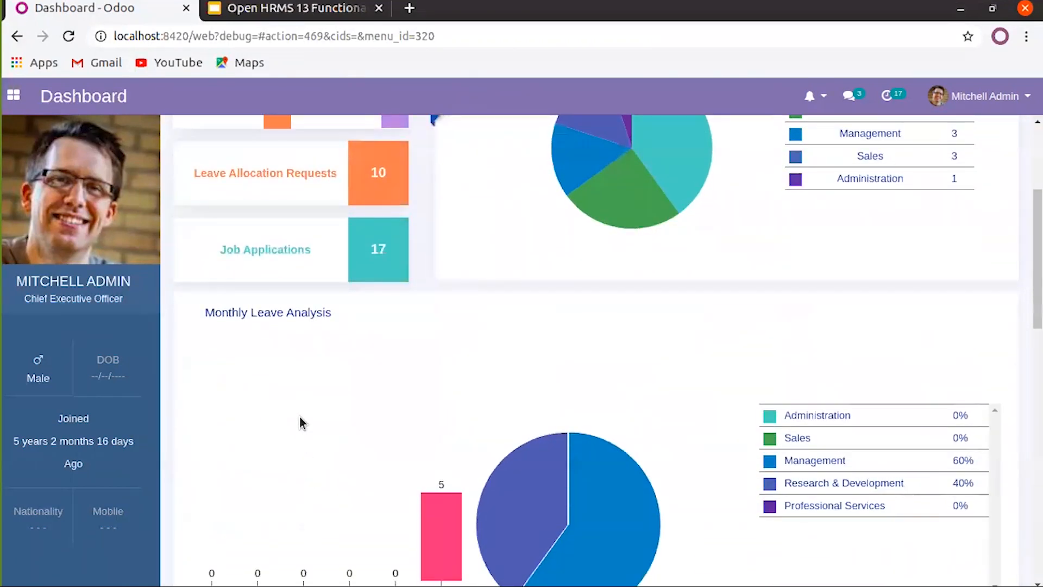
scroll(299, 421, down, 2)
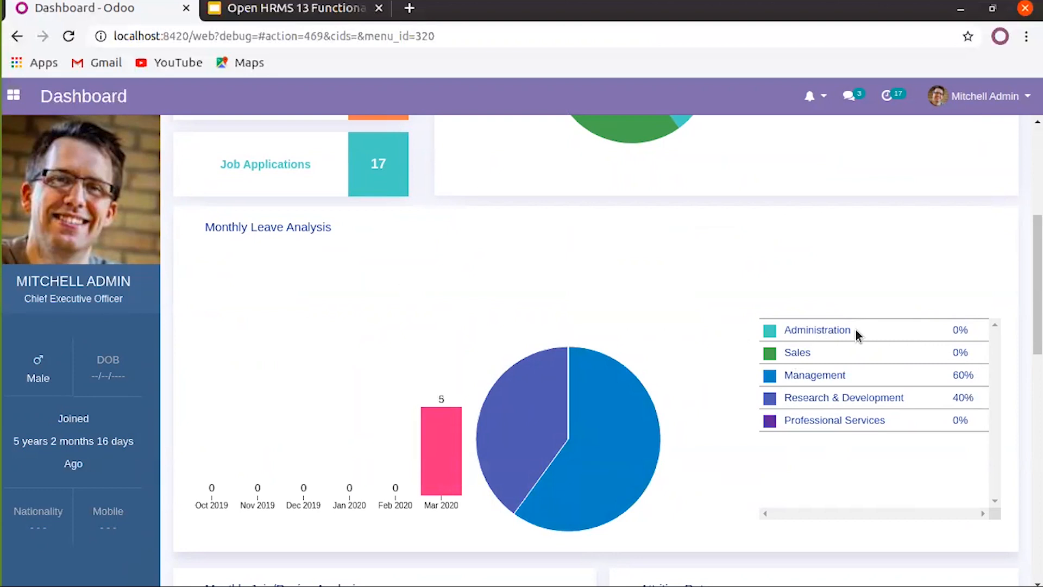
scroll(850, 426, down, 1)
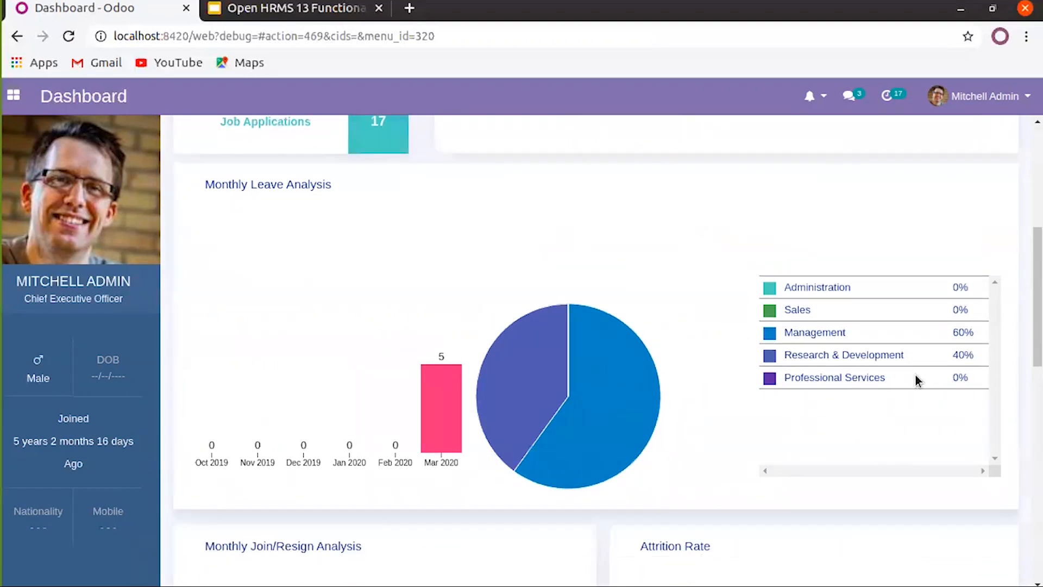
scroll(917, 380, up, 1)
scroll(954, 386, down, 1)
scroll(950, 400, down, 3)
scroll(509, 455, down, 2)
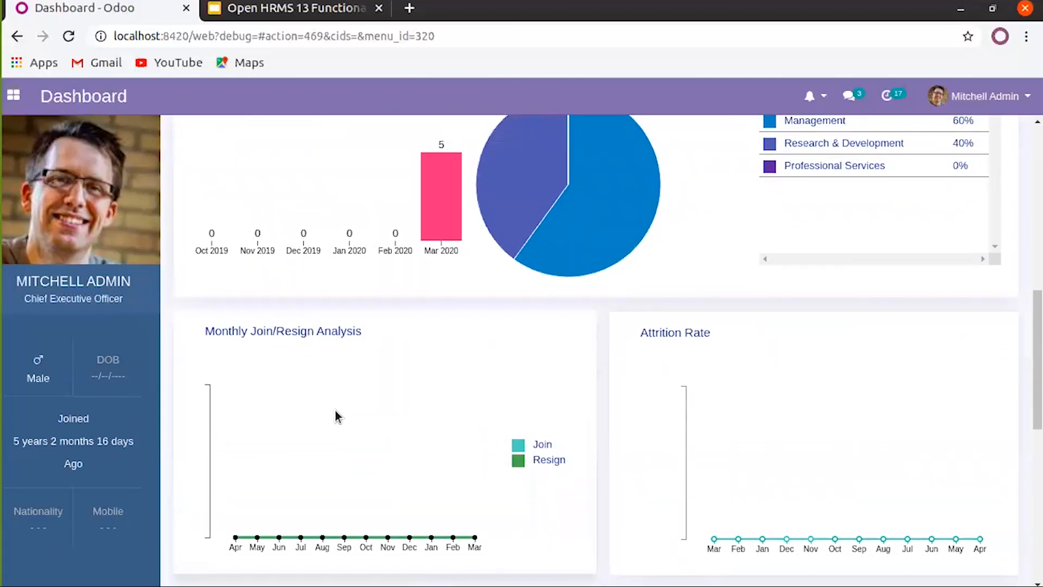
scroll(335, 410, down, 2)
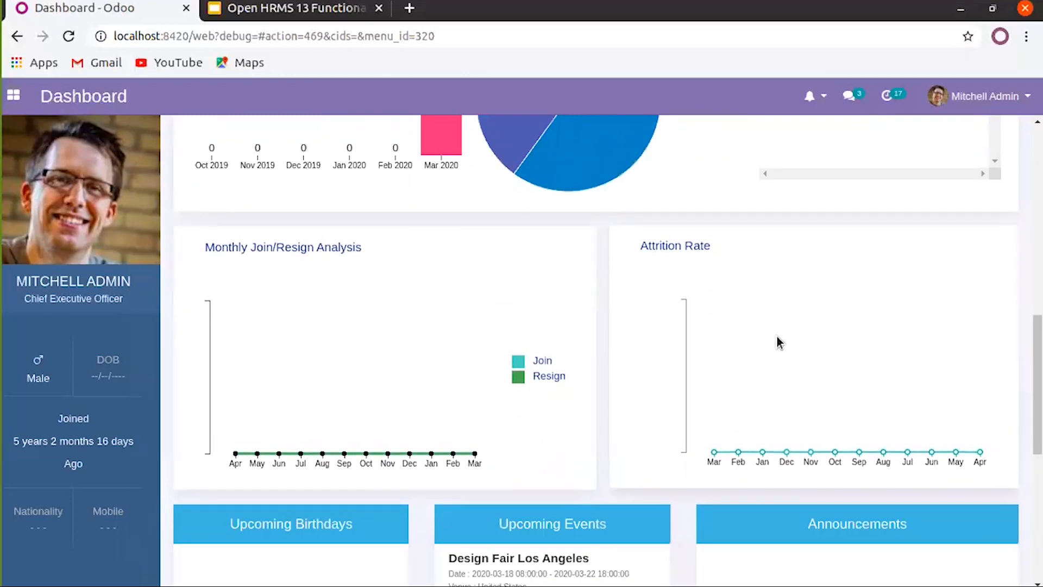
scroll(778, 341, down, 5)
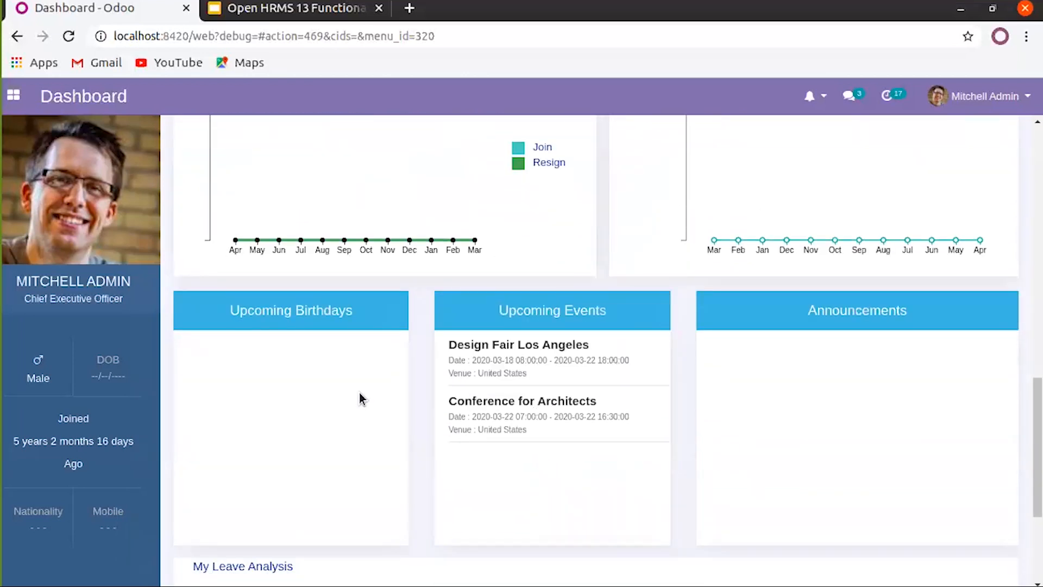
scroll(863, 396, down, 2)
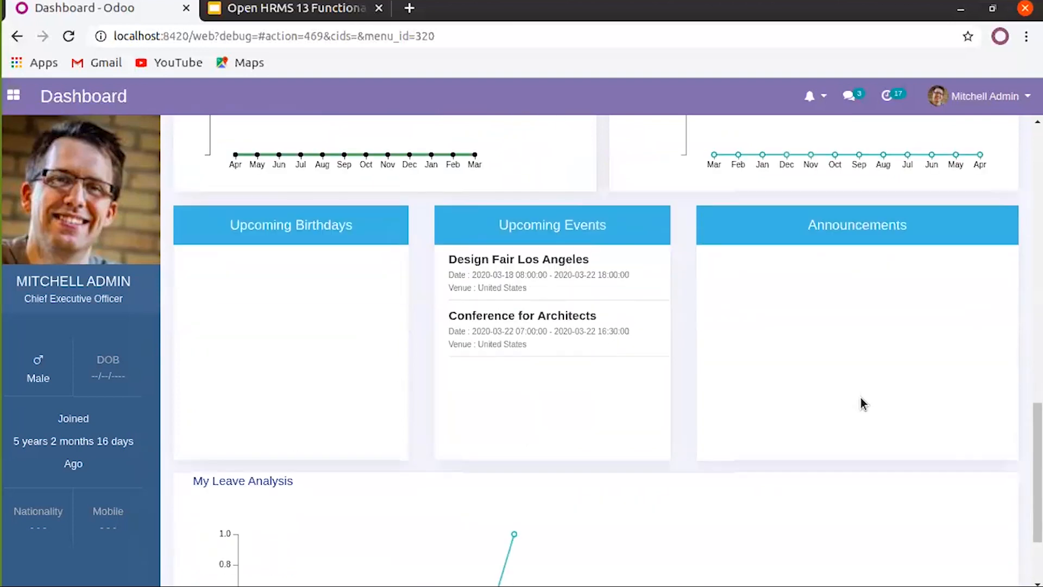
scroll(862, 403, down, 3)
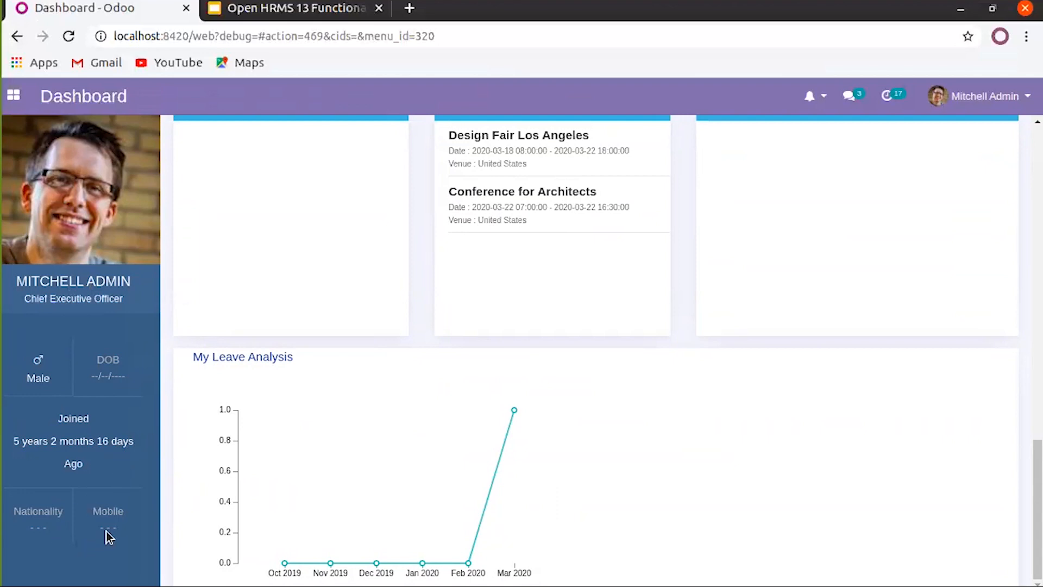
scroll(105, 533, up, 5)
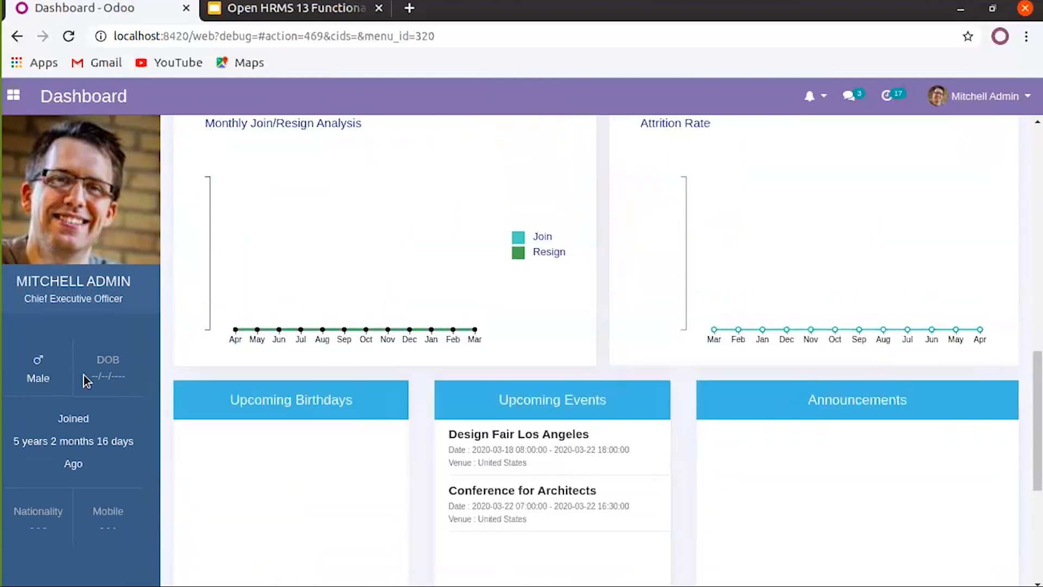
scroll(413, 279, up, 2)
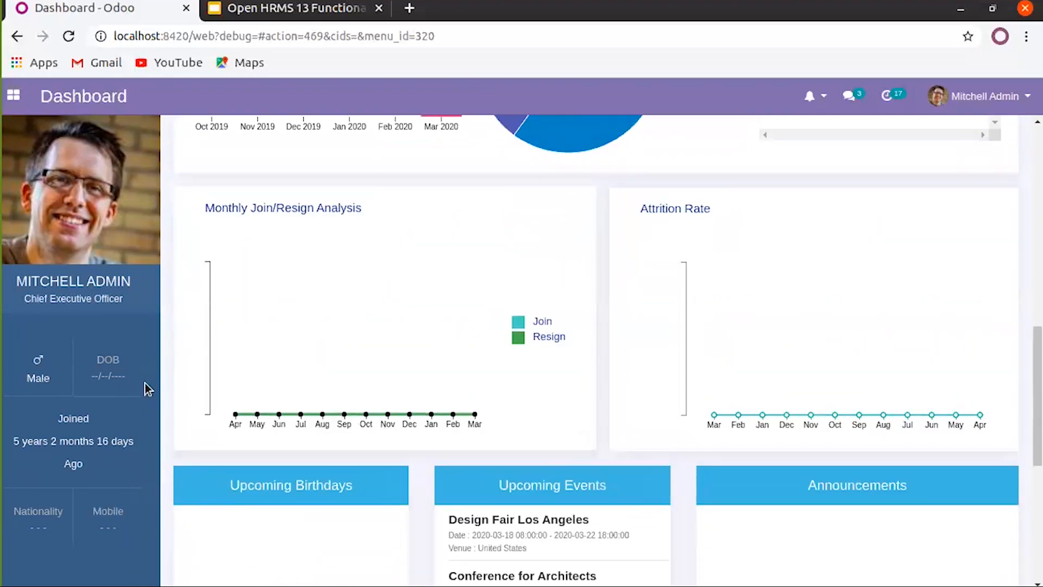
scroll(343, 369, up, 12)
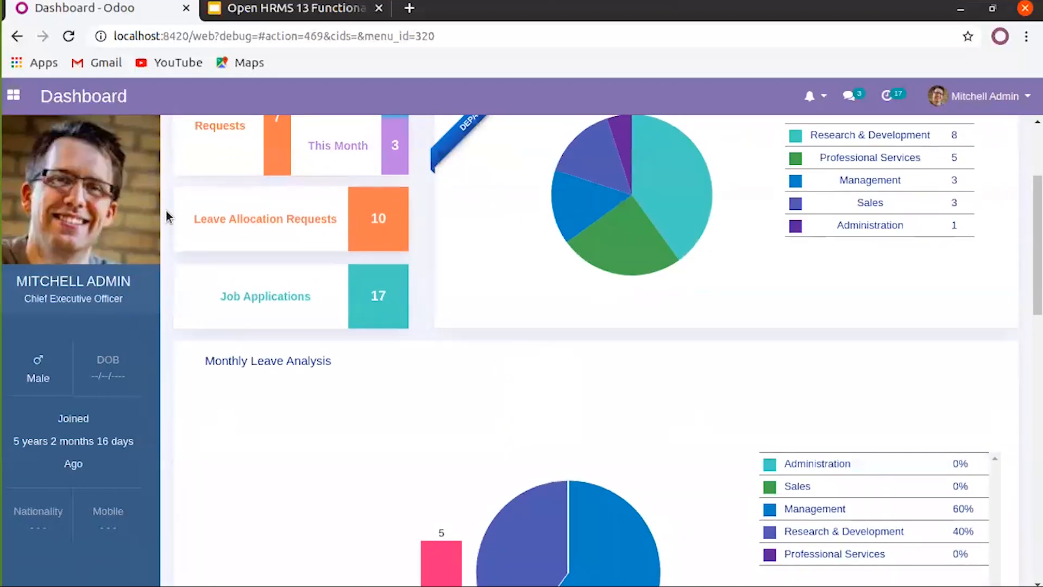
click(14, 95)
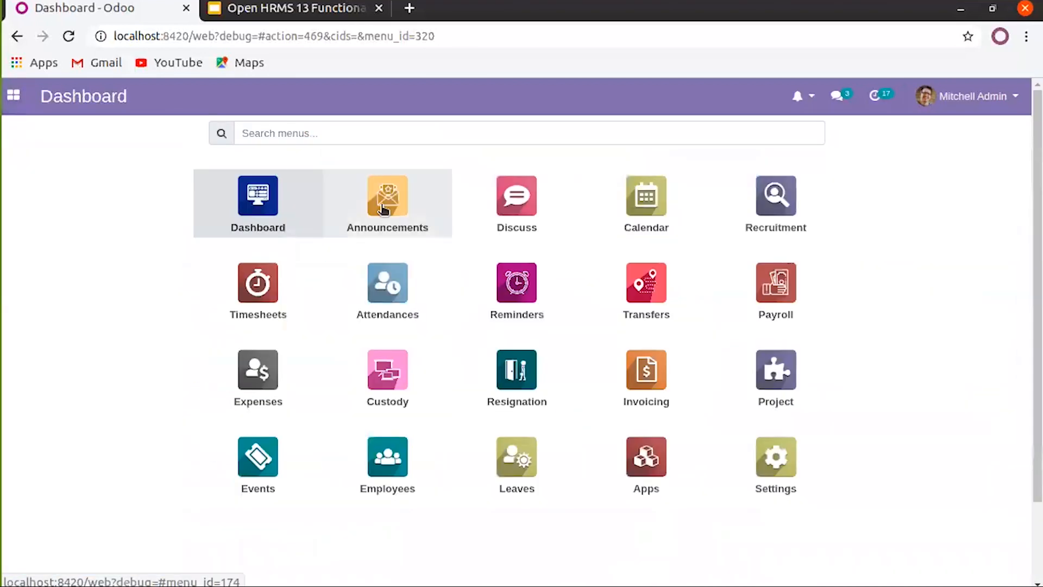
Quick-create a 'Sales Manager' job position in Recruitment
click(766, 223)
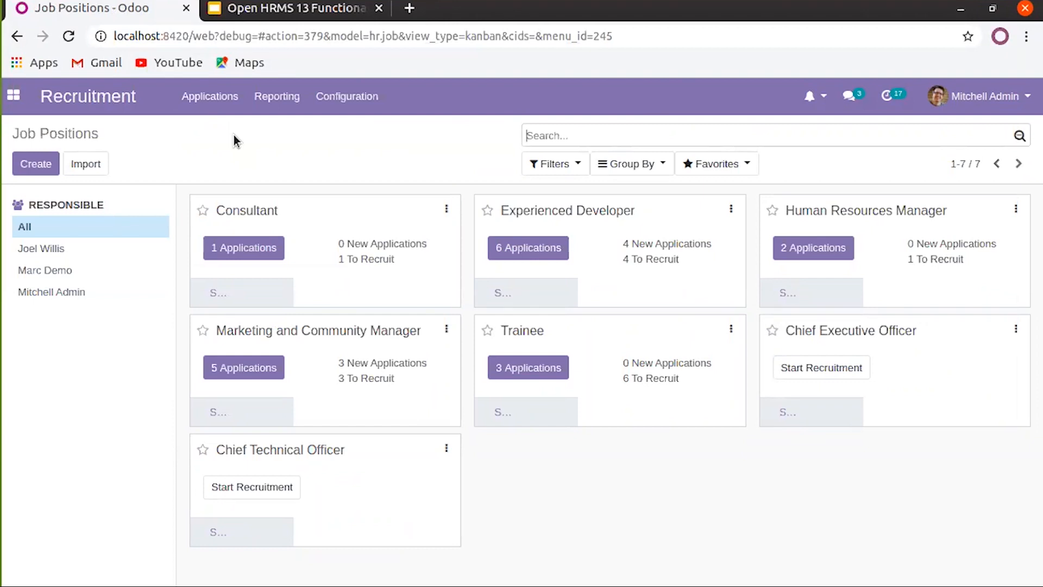
click(32, 172)
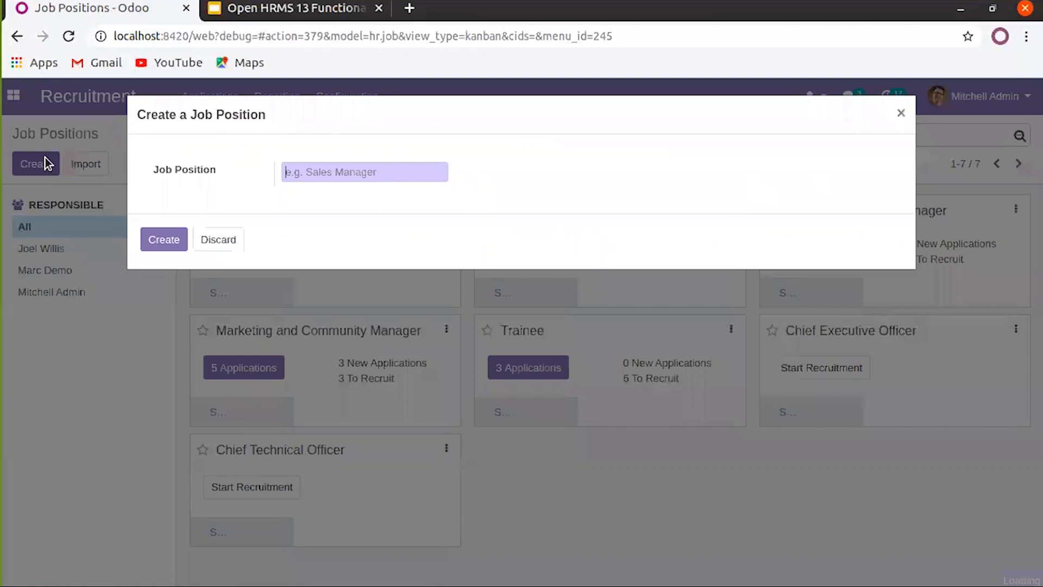
click(375, 171)
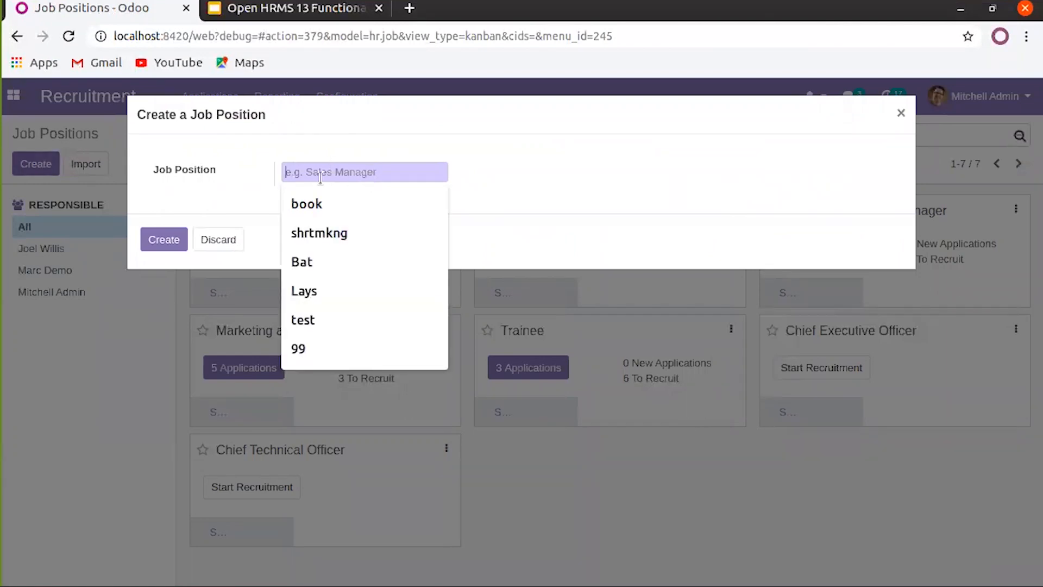
text(Sales Manager)
click(176, 240)
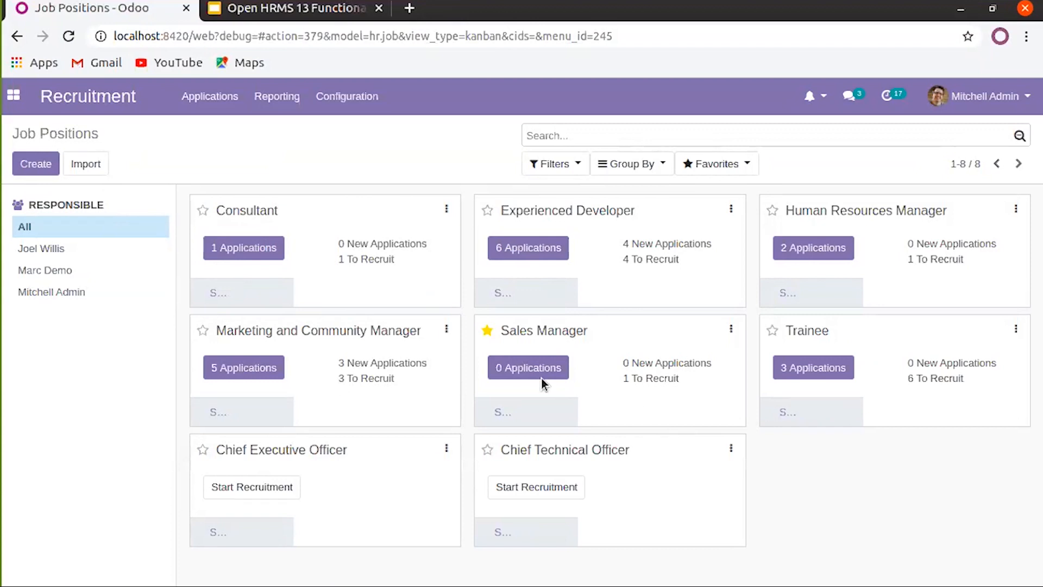
Edit the Sales Manager job, setting department Sales and keeping YourCompany as location
click(732, 330)
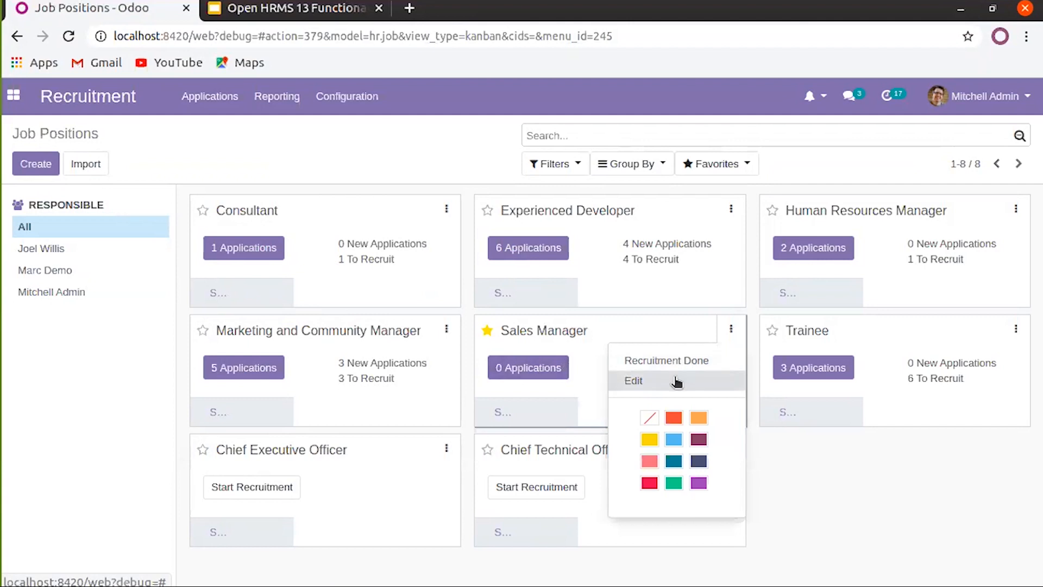
click(676, 381)
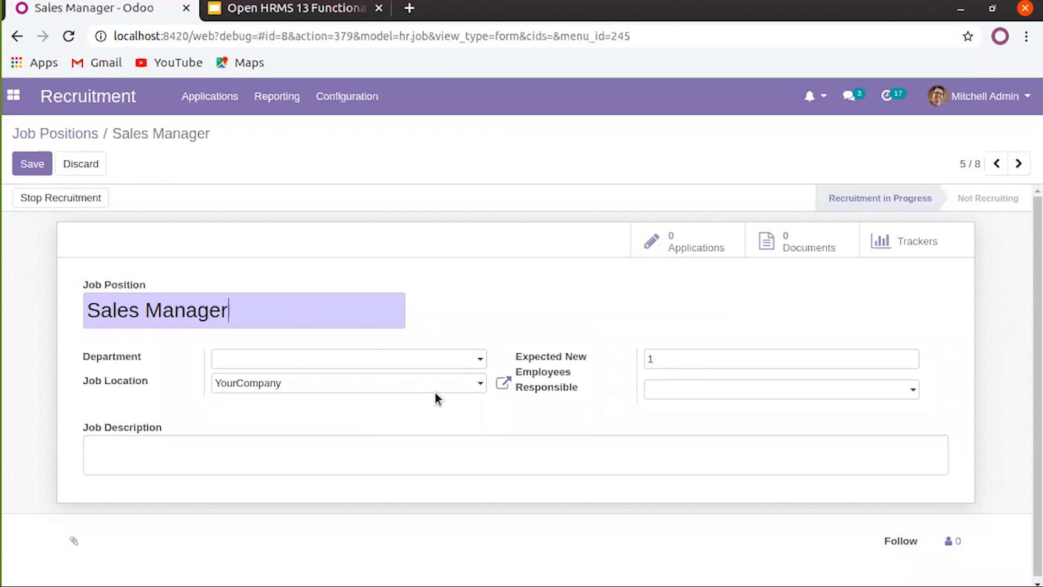
click(327, 359)
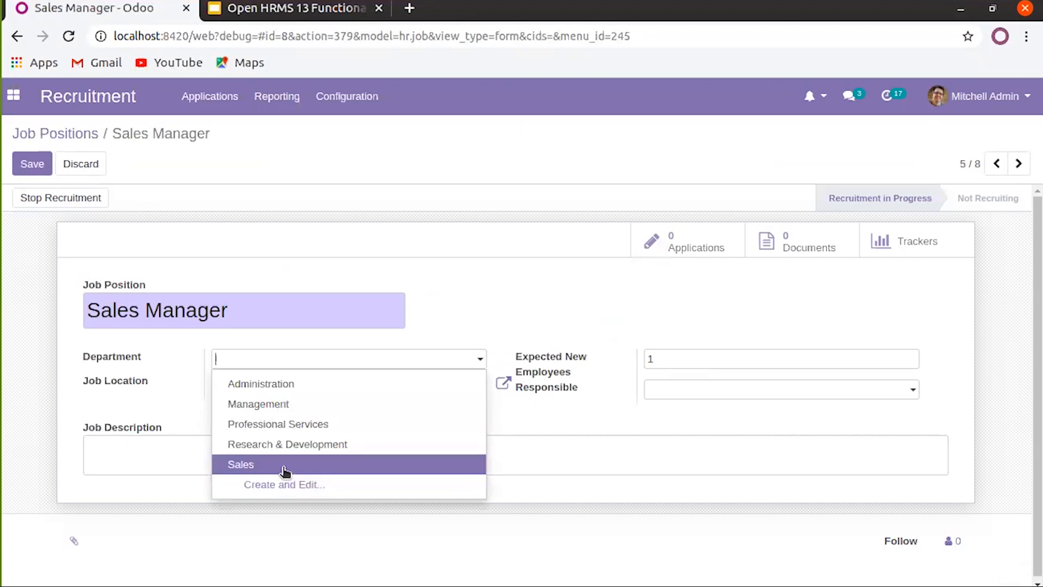
click(284, 466)
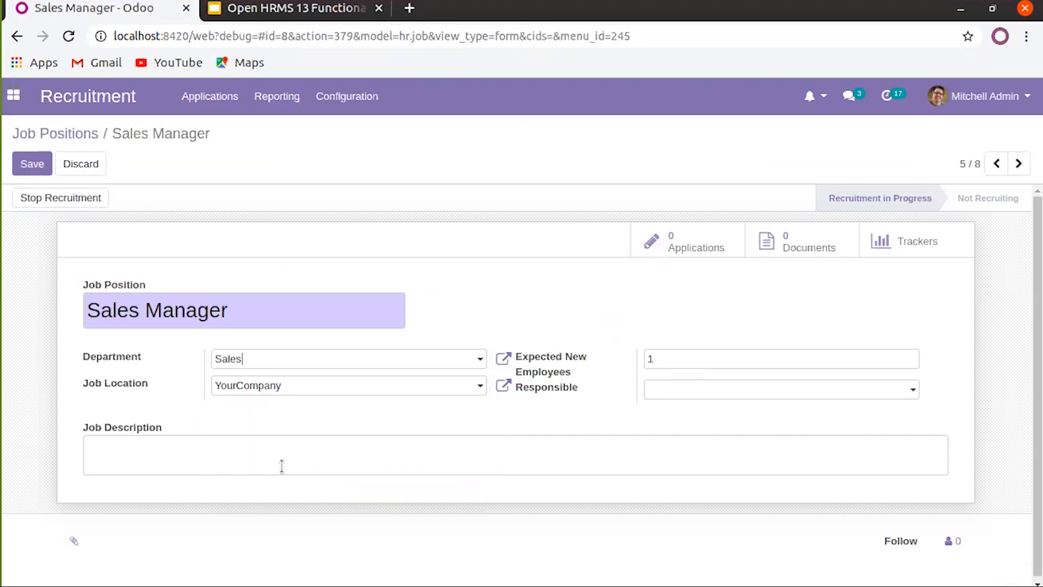
click(308, 387)
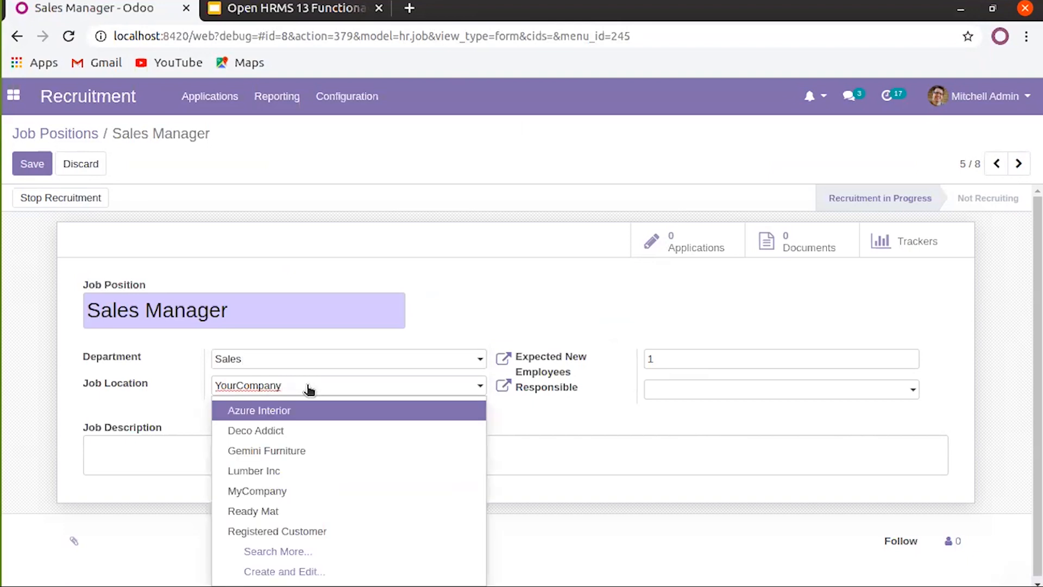
click(308, 387)
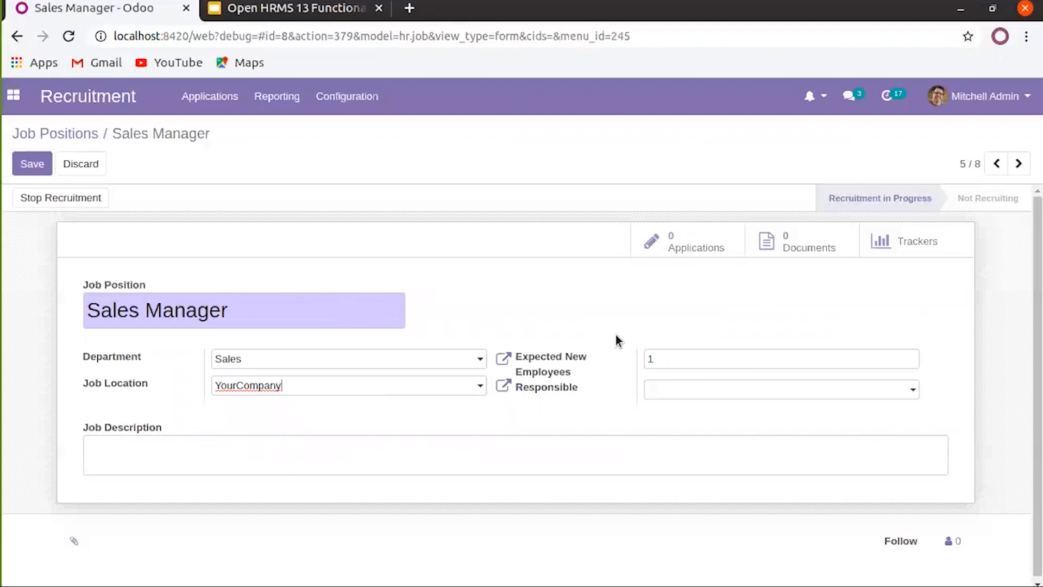
Set 5 expected new employees, the admin as responsible, add 'Job Description' text, and save
click(672, 359)
text(5)
click(713, 389)
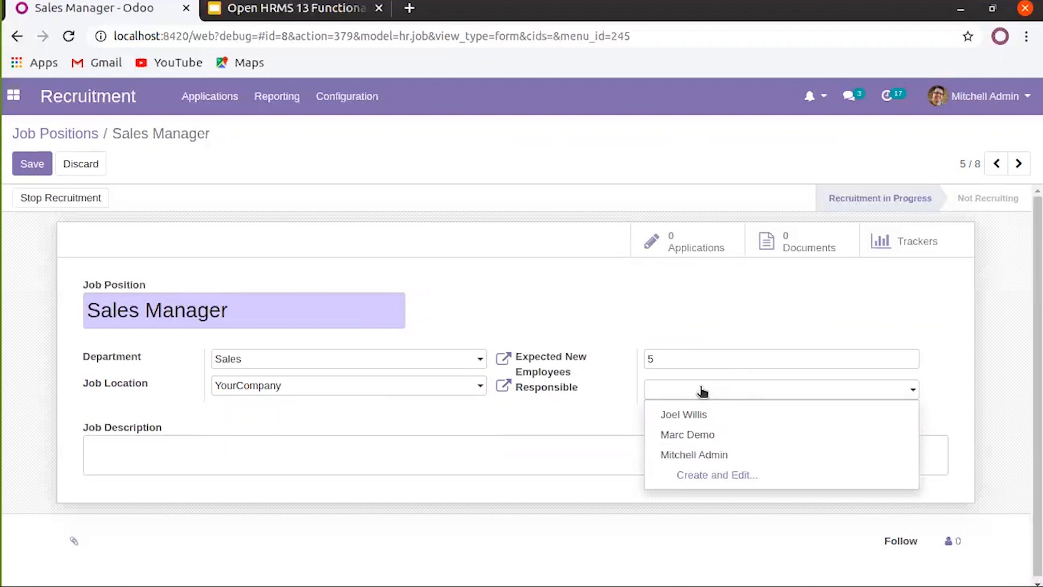
click(707, 454)
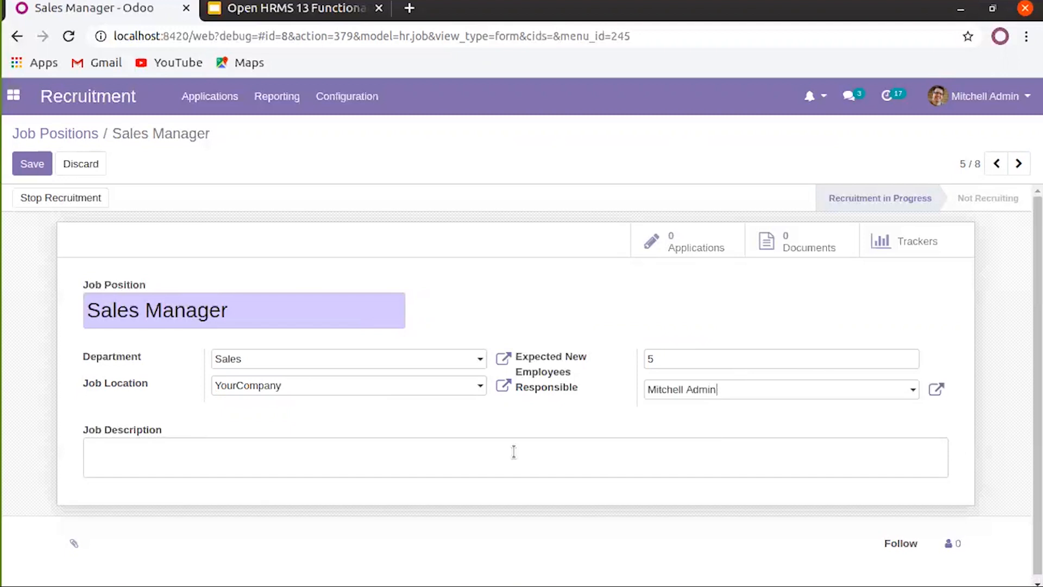
text(Job Description)
click(38, 164)
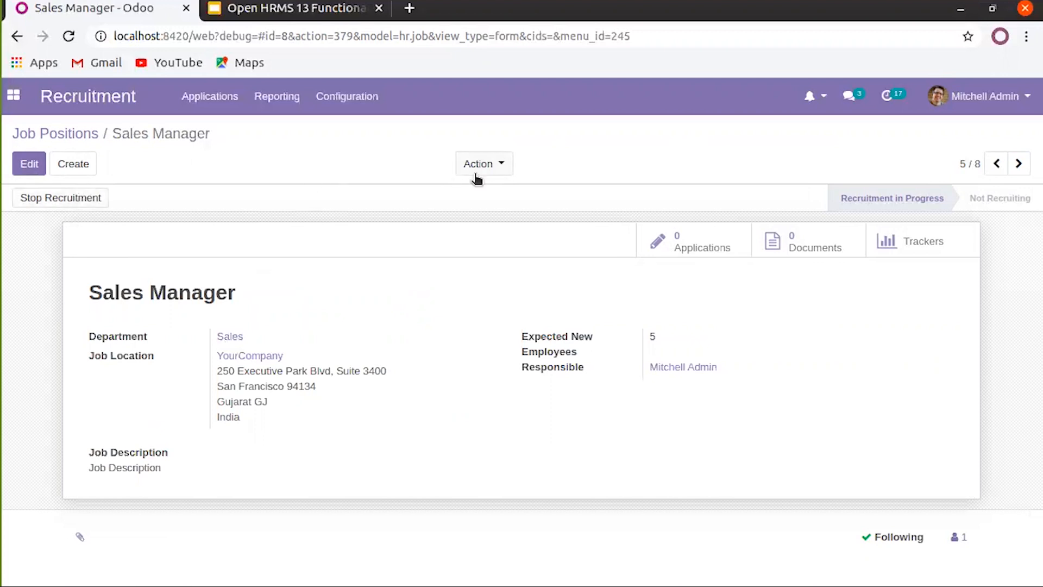
click(491, 165)
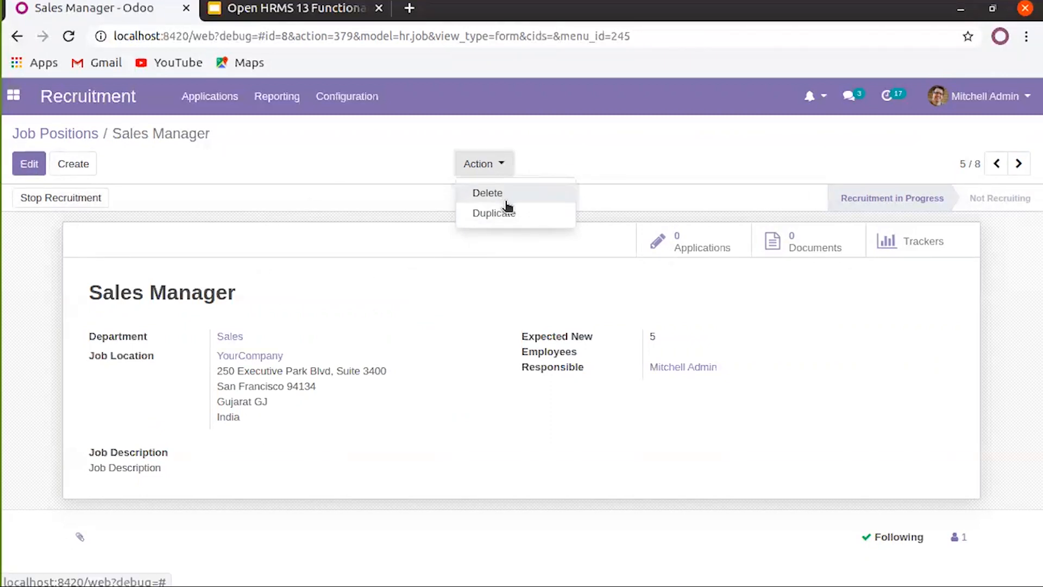
click(490, 196)
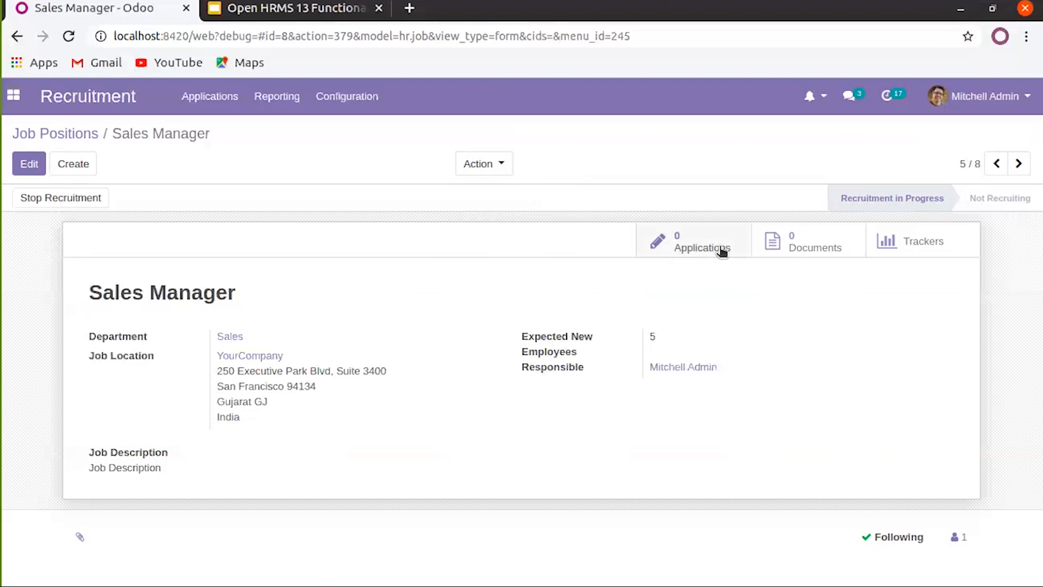
Create a new Sales Manager application and enter the applicant's name as its subject
click(684, 243)
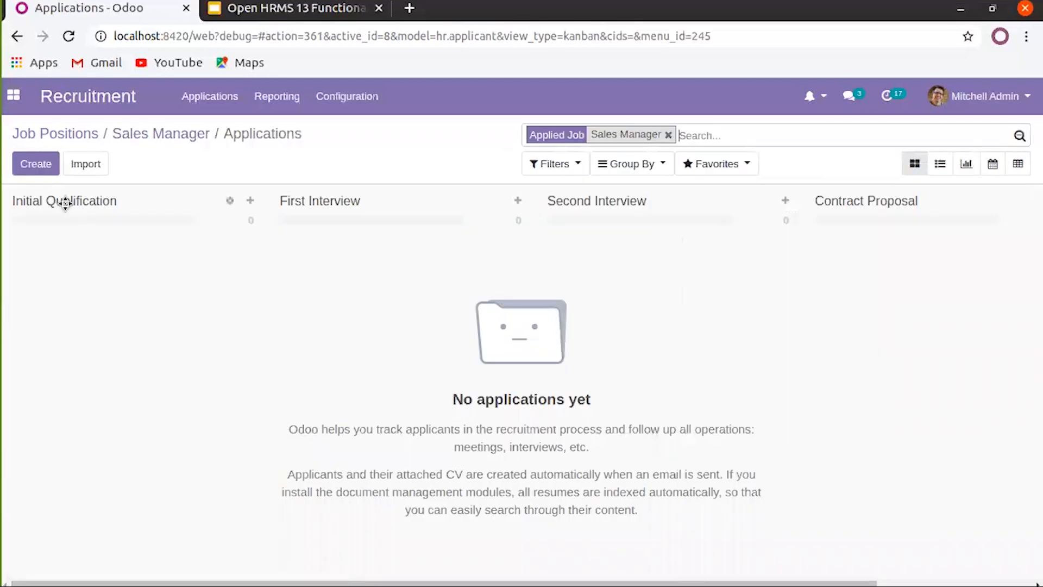
click(36, 166)
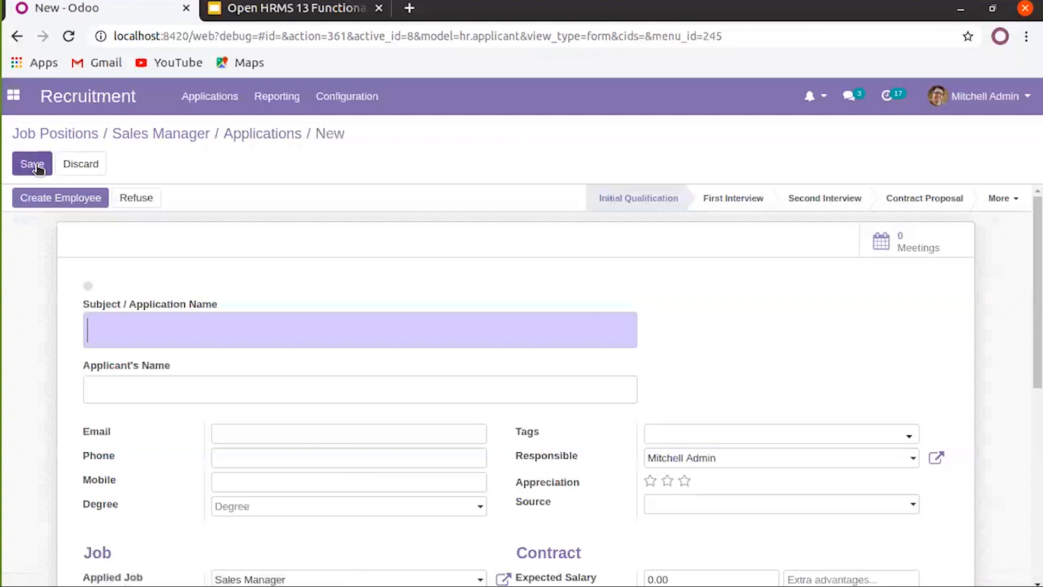
click(144, 329)
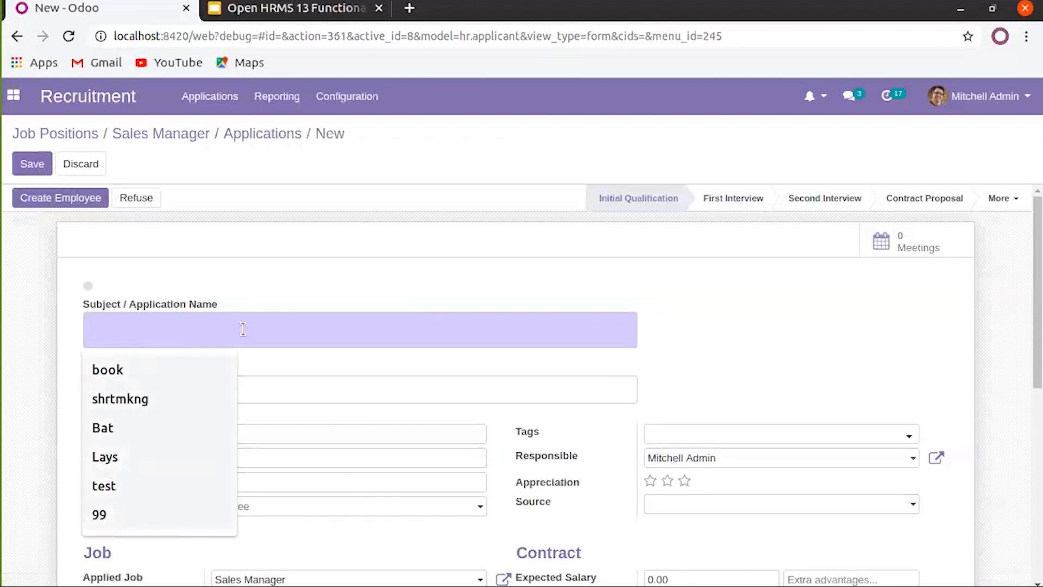
drag(178, 276, 173, 326)
click(171, 338)
text(Joh)
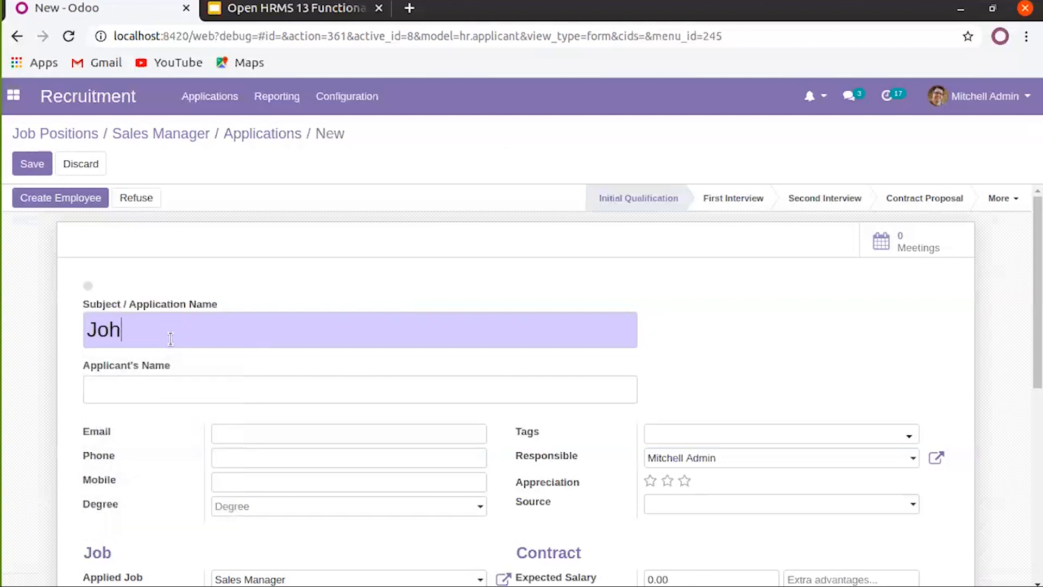
text(nJohn)
double_click(179, 329)
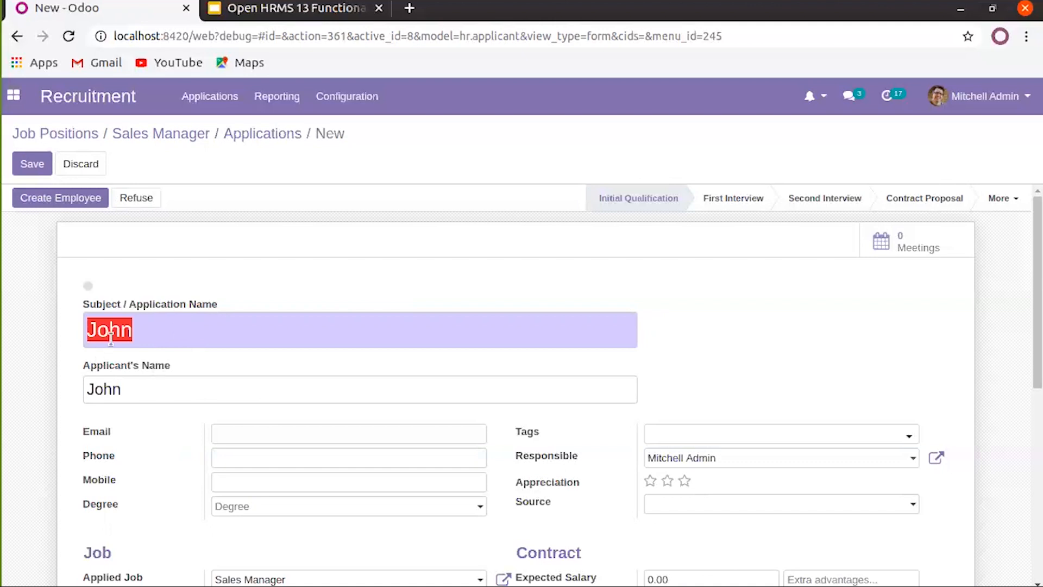
click(162, 334)
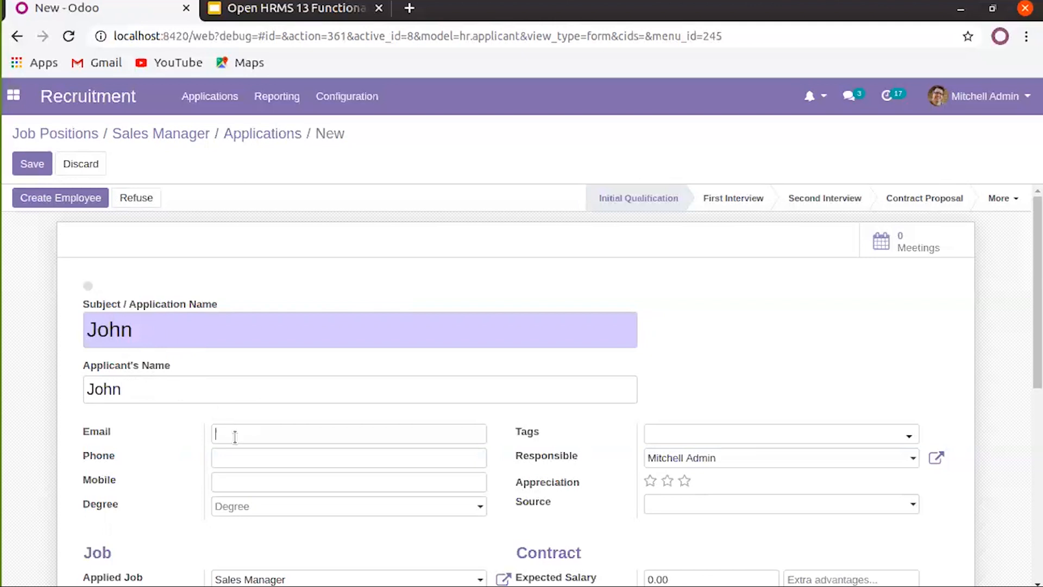
Leave the degree empty, keep Sales Manager as the applied job, and bring up the tag list
scroll(233, 433, down, 3)
click(262, 329)
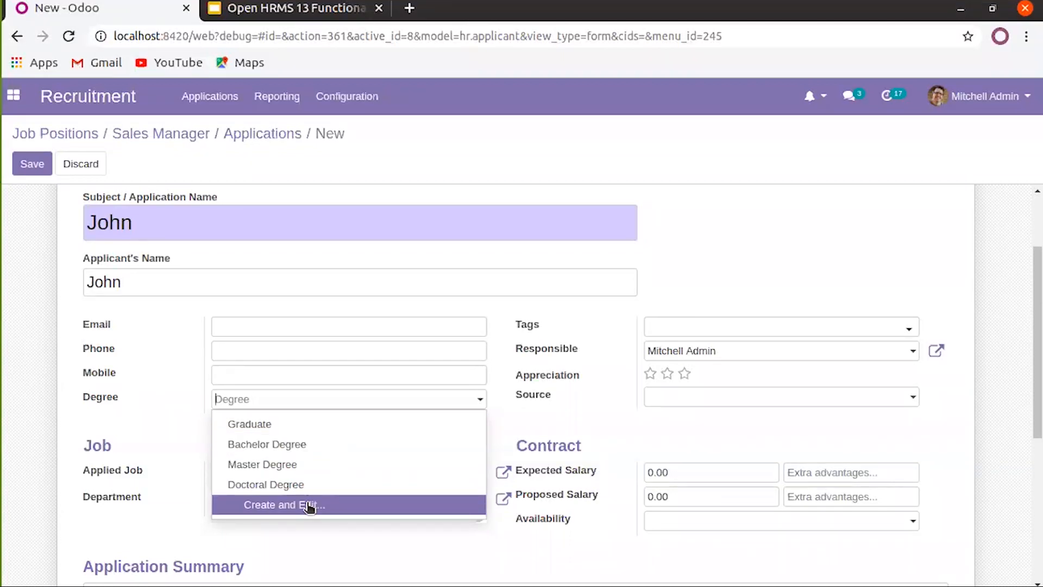
click(172, 426)
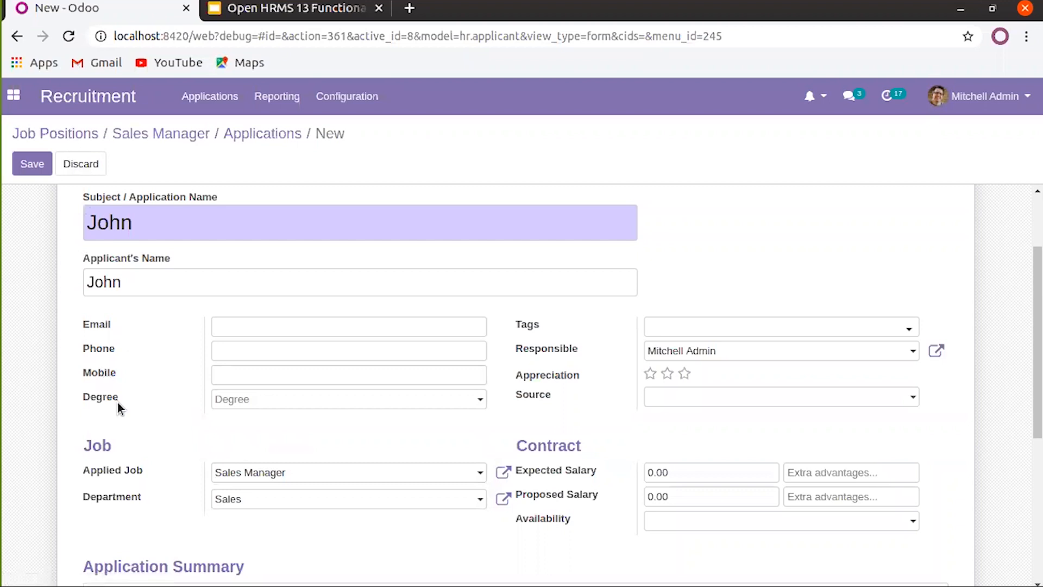
click(265, 477)
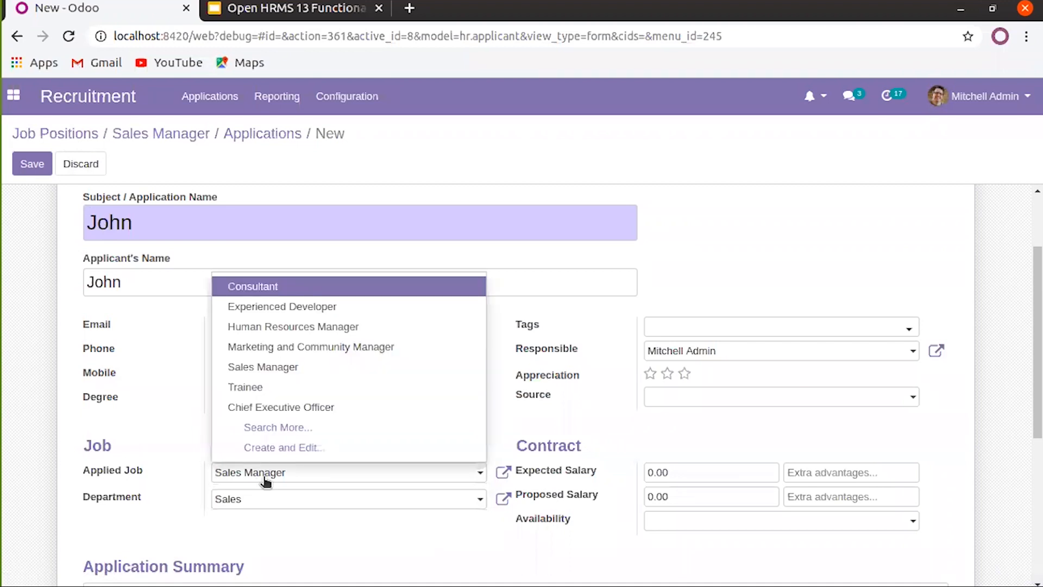
click(156, 466)
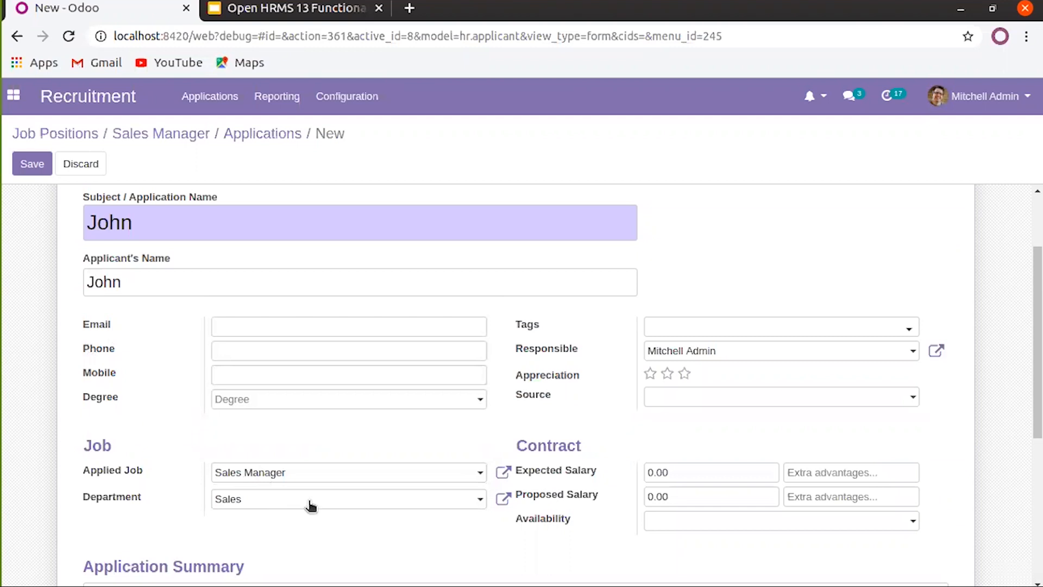
scroll(310, 506, down, 3)
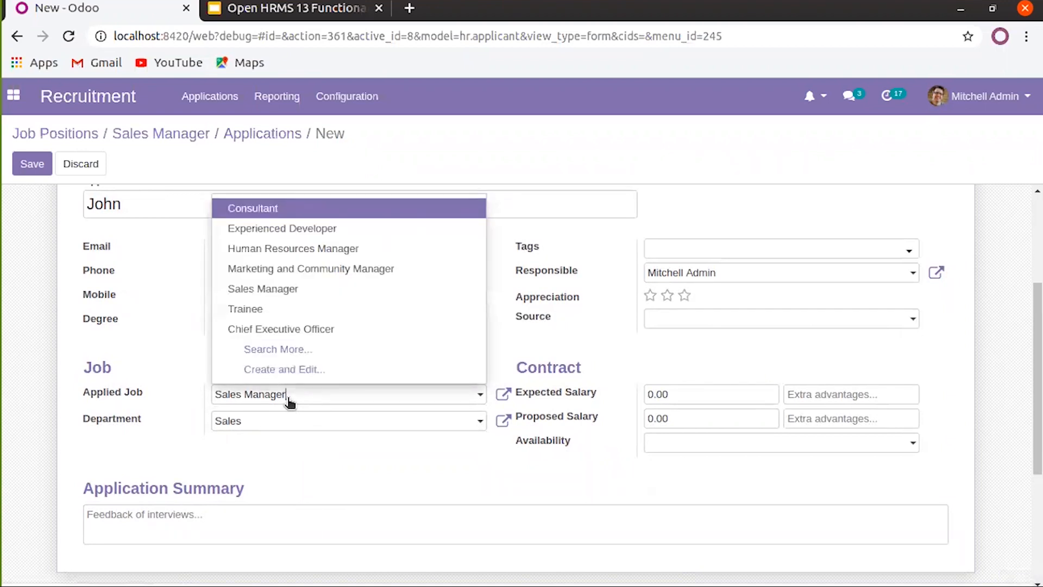
click(290, 401)
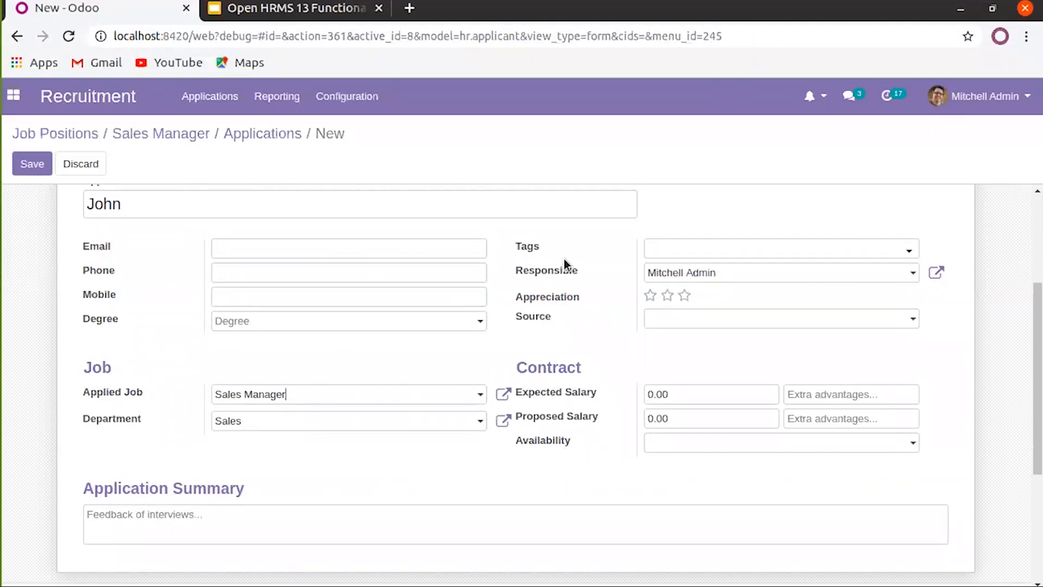
click(659, 250)
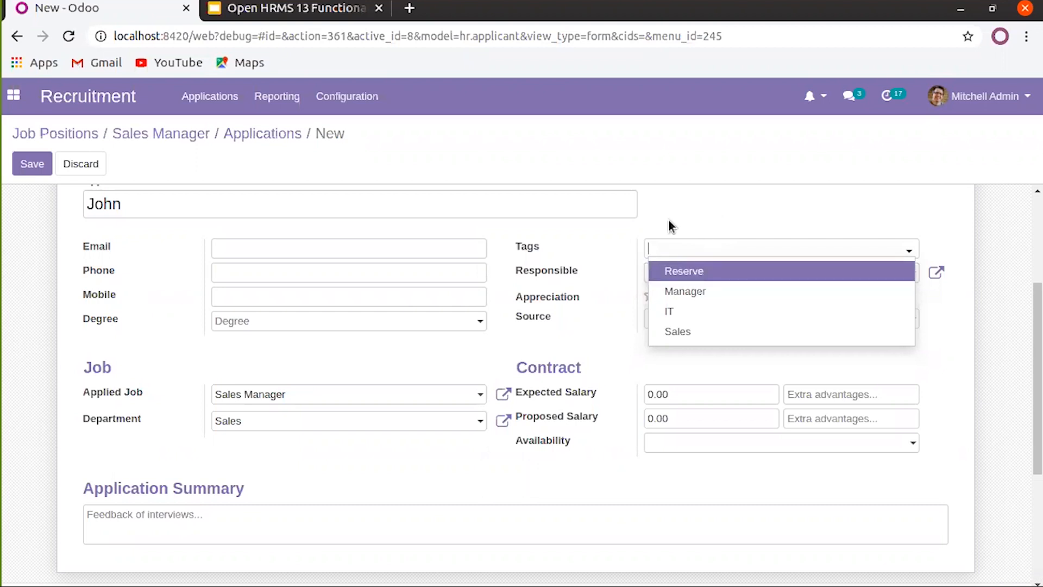
Leave the tags, responsible person and source unchanged
click(686, 210)
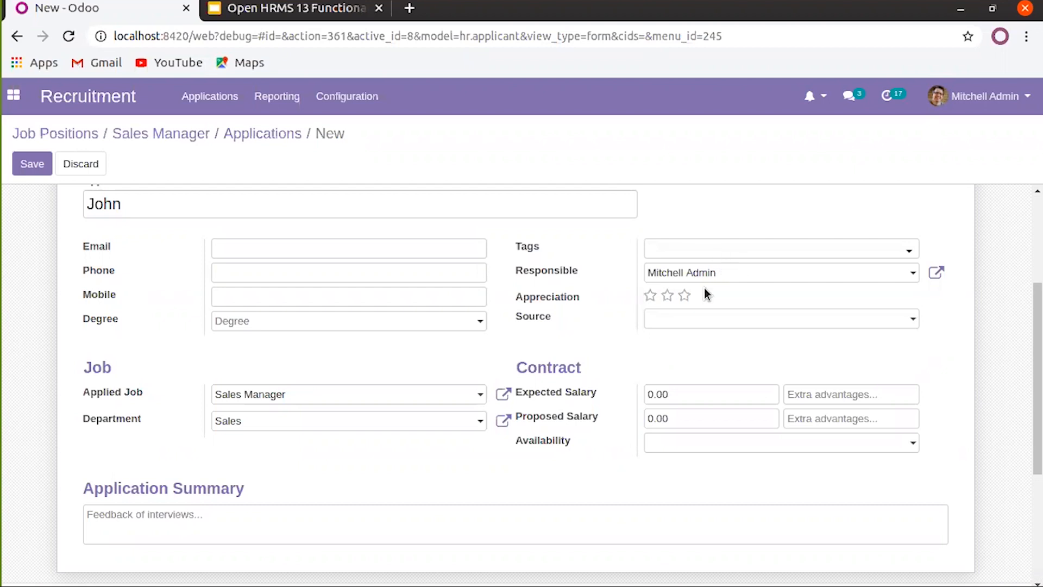
click(717, 277)
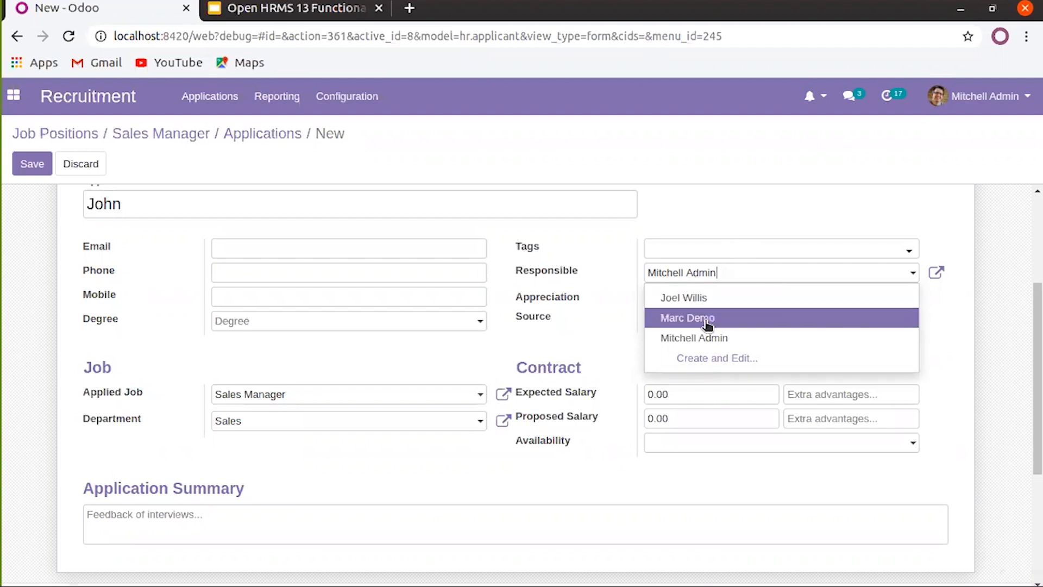
click(750, 216)
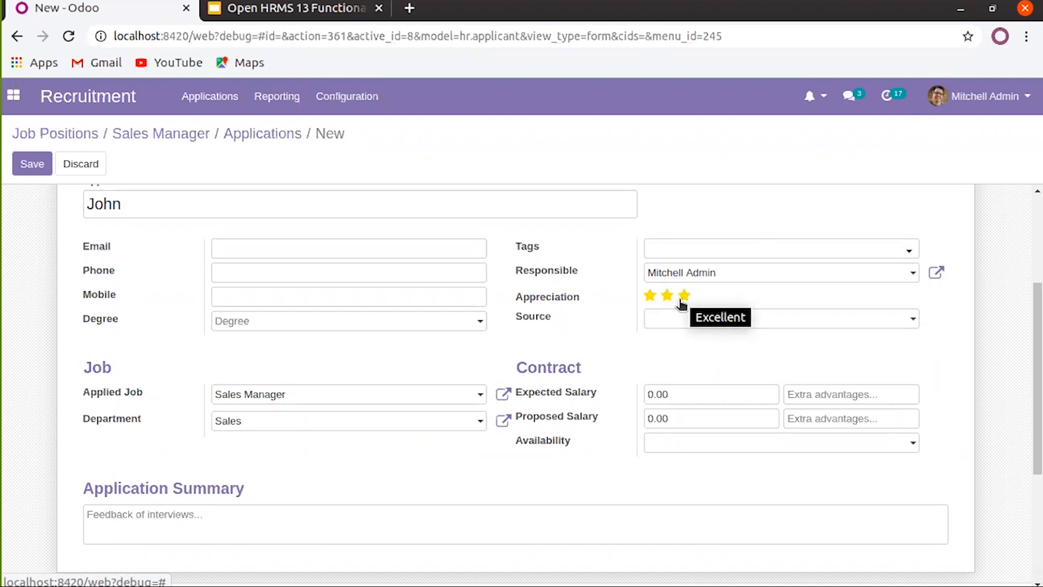
click(669, 324)
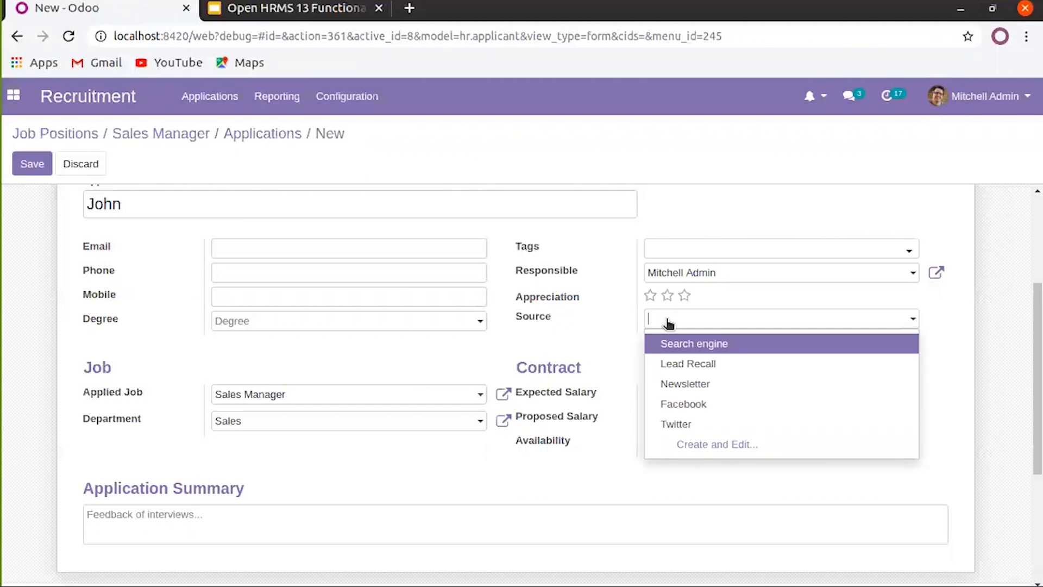
click(624, 330)
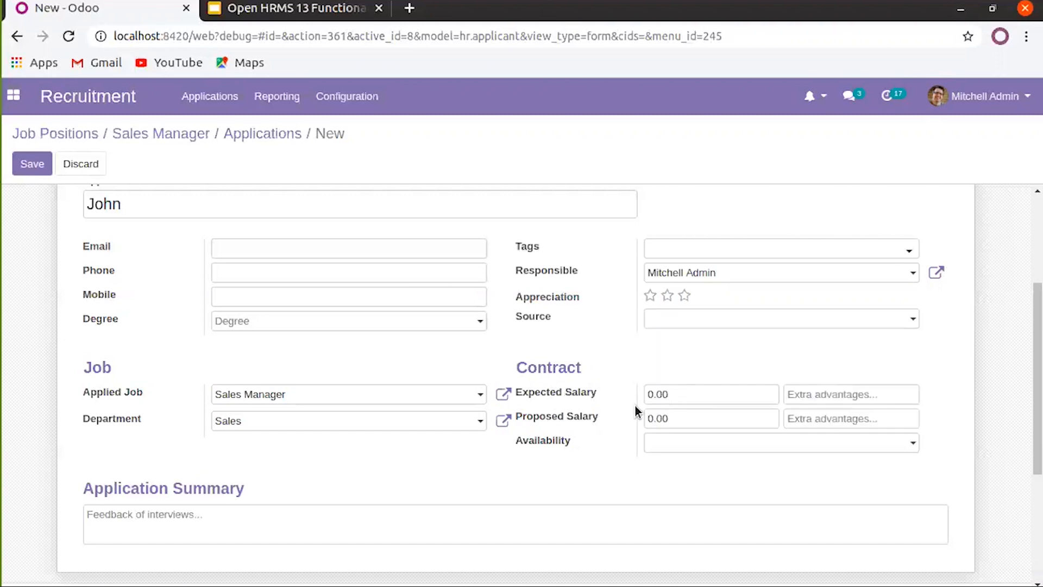
Select the 0.00 expected and proposed salary amounts and bring up the availability calendar
double_click(683, 398)
click(691, 418)
double_click(691, 418)
click(696, 443)
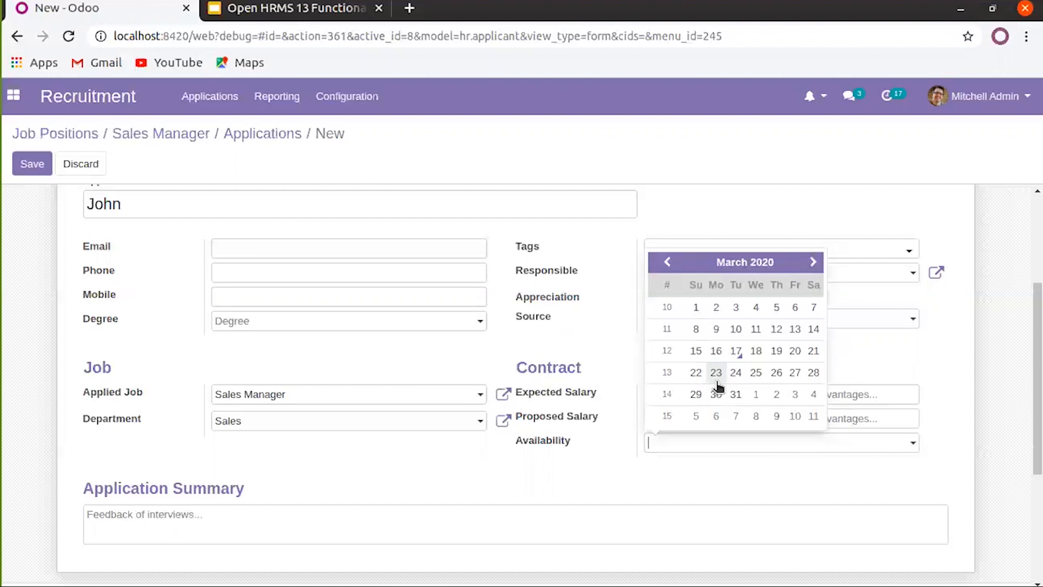
Pick 1 April 2020 as availability, then enter 10000 expected and 8000 proposed salary
click(815, 262)
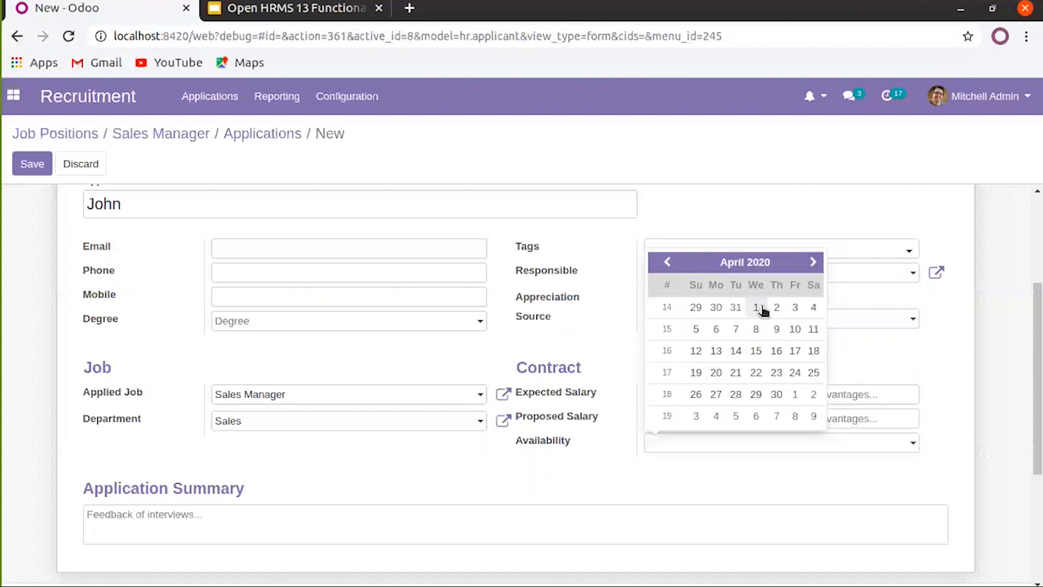
click(762, 309)
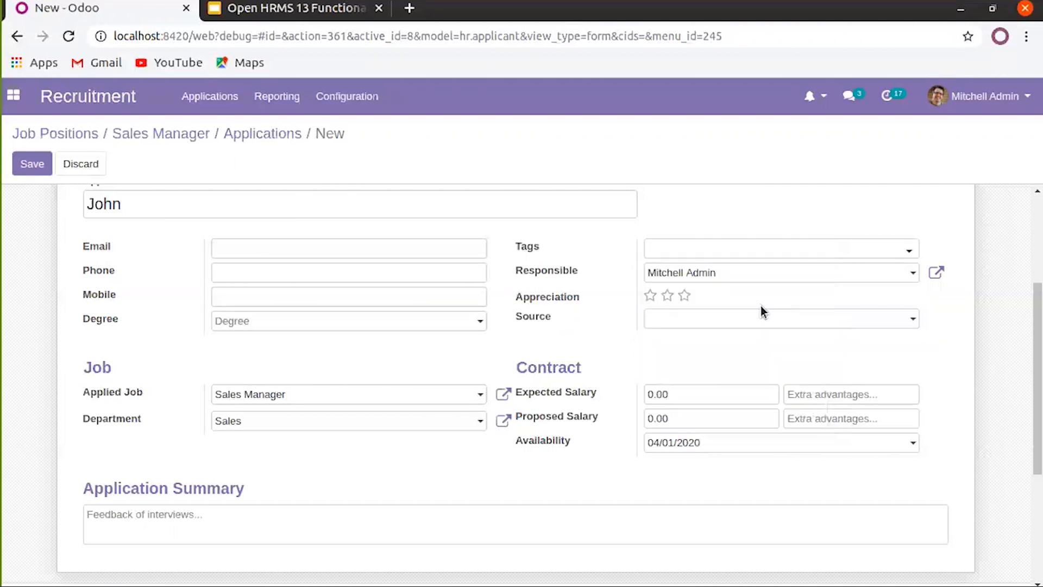
click(705, 393)
text(10000)
key(BackSpace)
key(BackSpace)
key(BackSpace)
key(BackSpace)
text(8000)
Enter 'Communication Skill:Good' and 'Technical Skill: Average' in the Application Summary field
scroll(766, 485, down, 3)
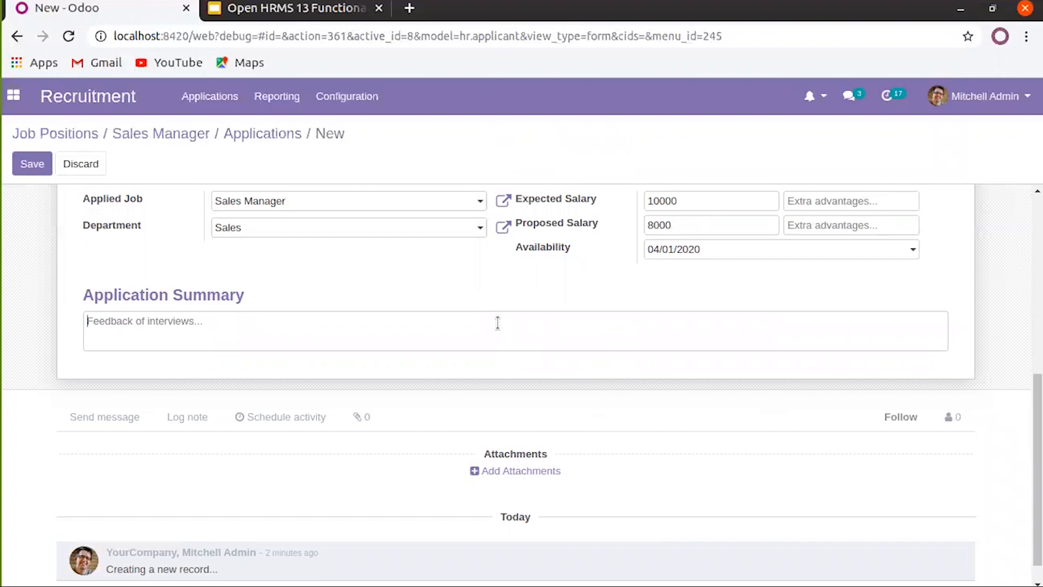
click(474, 332)
text(Commun)
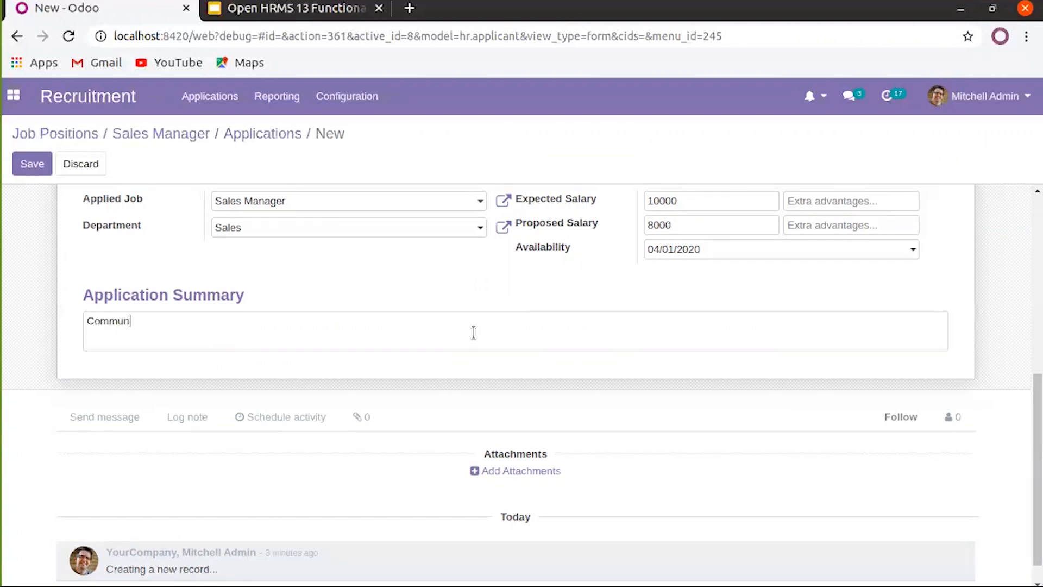
text(ication Sk)
text(ill:Good )
text(Techn)
text(ical Skill)
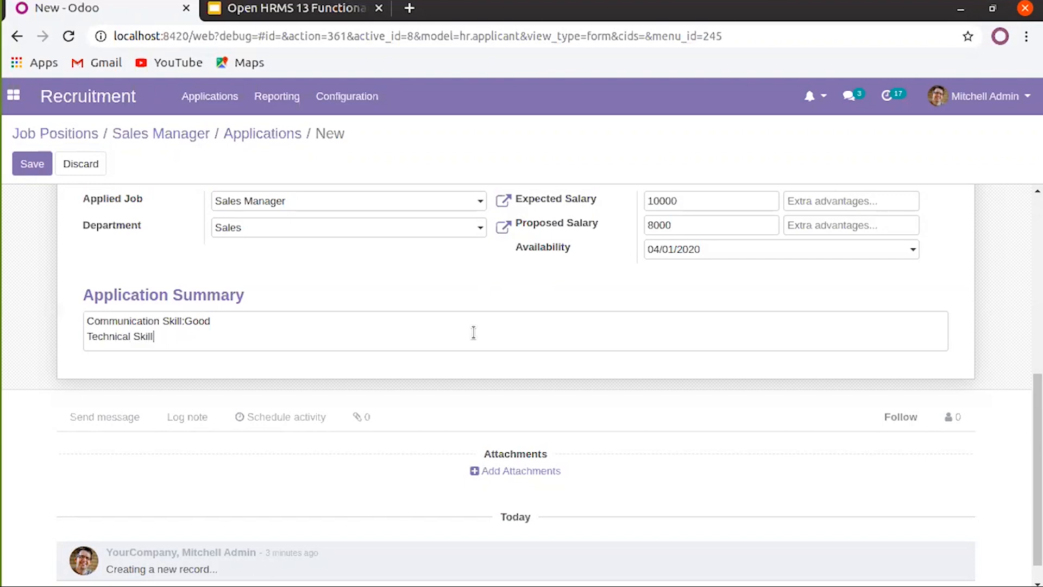
text(: Average)
key(Return)
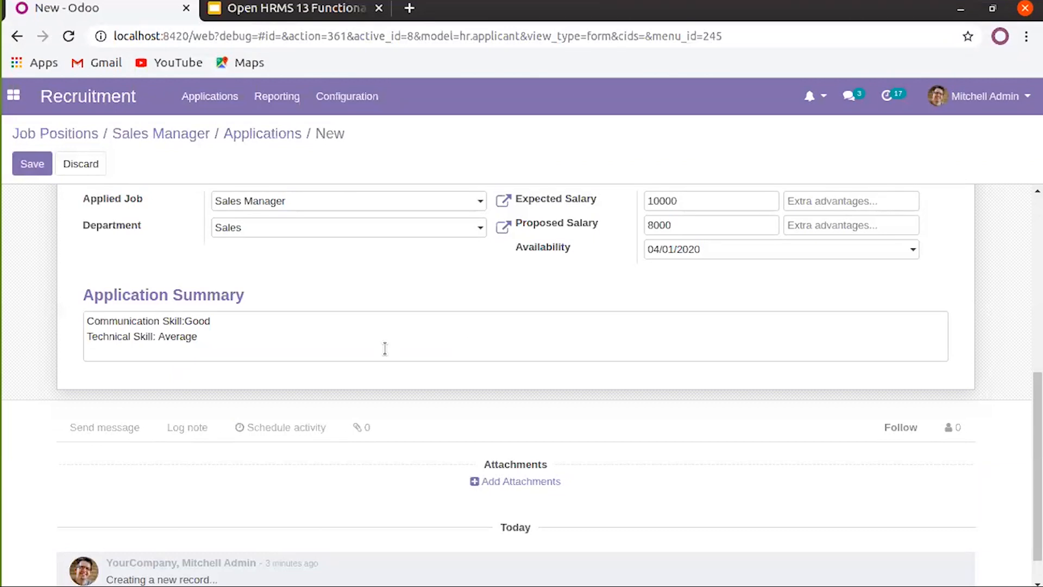
scroll(385, 348, up, 7)
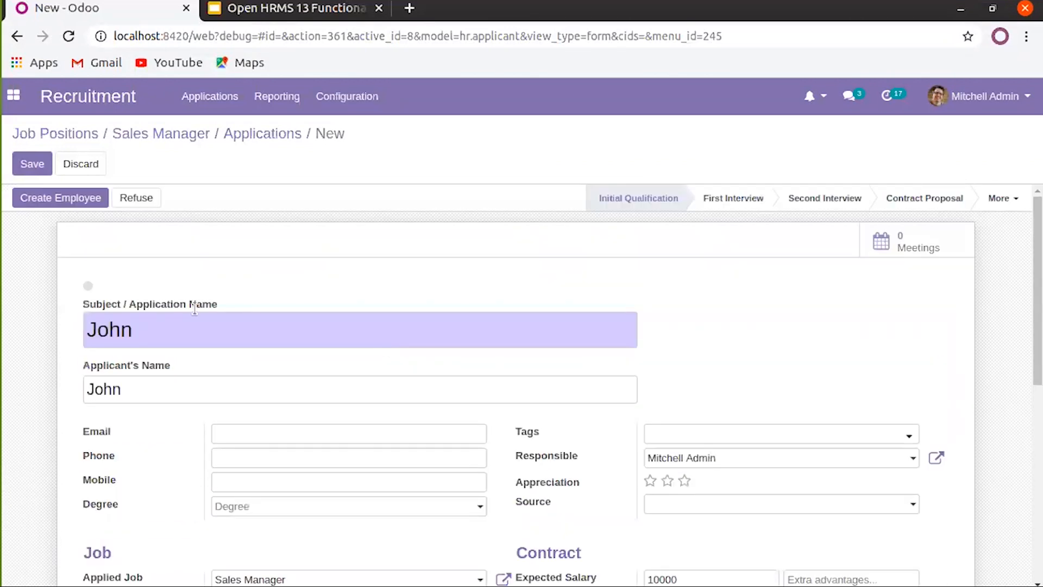
Save the Sales Manager application and go to Applications > All Applications
click(34, 164)
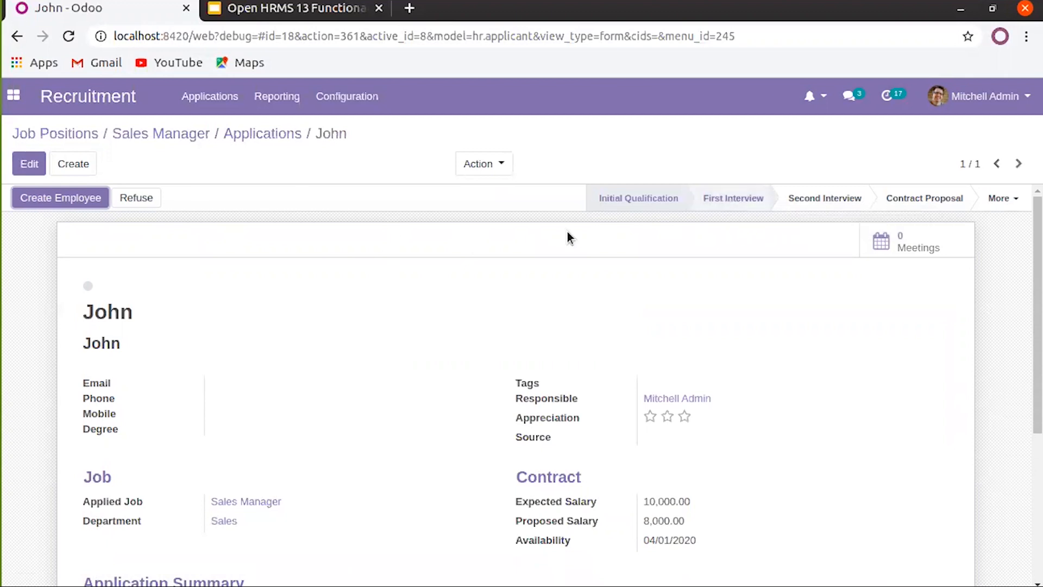
click(220, 97)
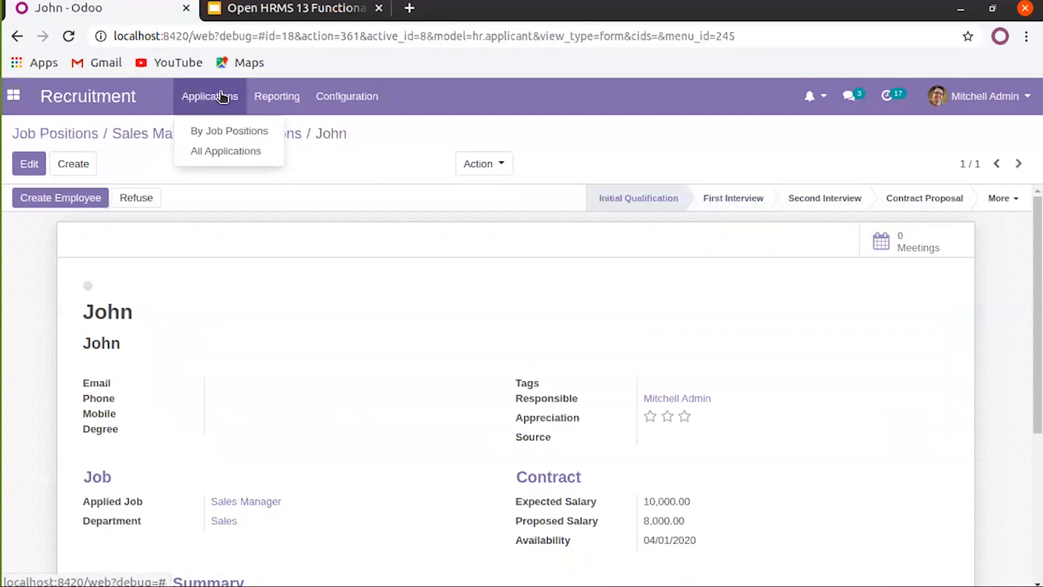
click(199, 156)
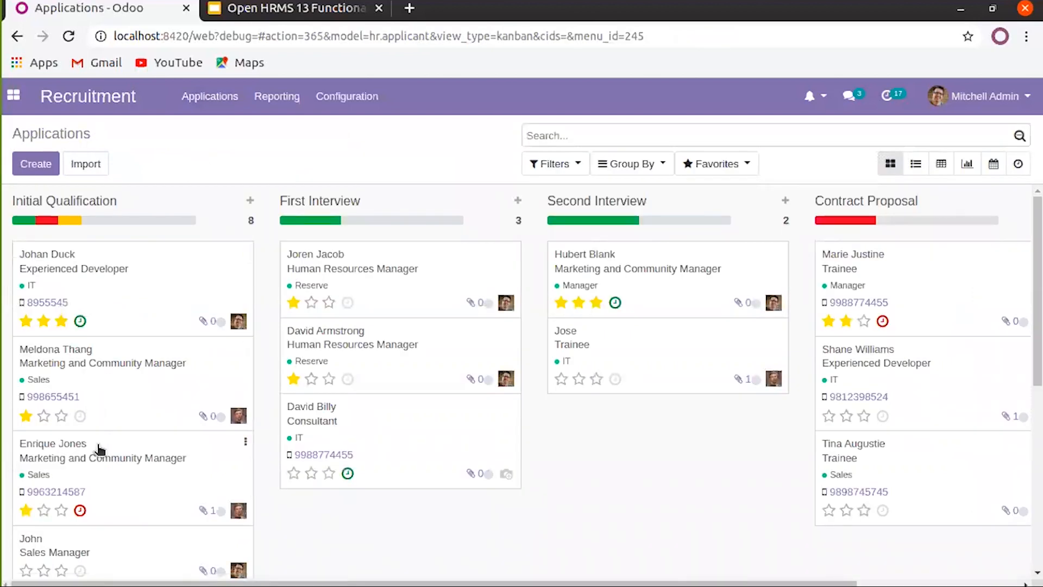
Give the top First Interview applicant a two-star priority
scroll(99, 449, down, 8)
scroll(99, 449, up, 8)
click(312, 302)
Browse the kanban columns and give the new Sales Manager applicant's card three stars
scroll(851, 292, right, 5)
scroll(850, 291, left, 5)
scroll(247, 406, down, 6)
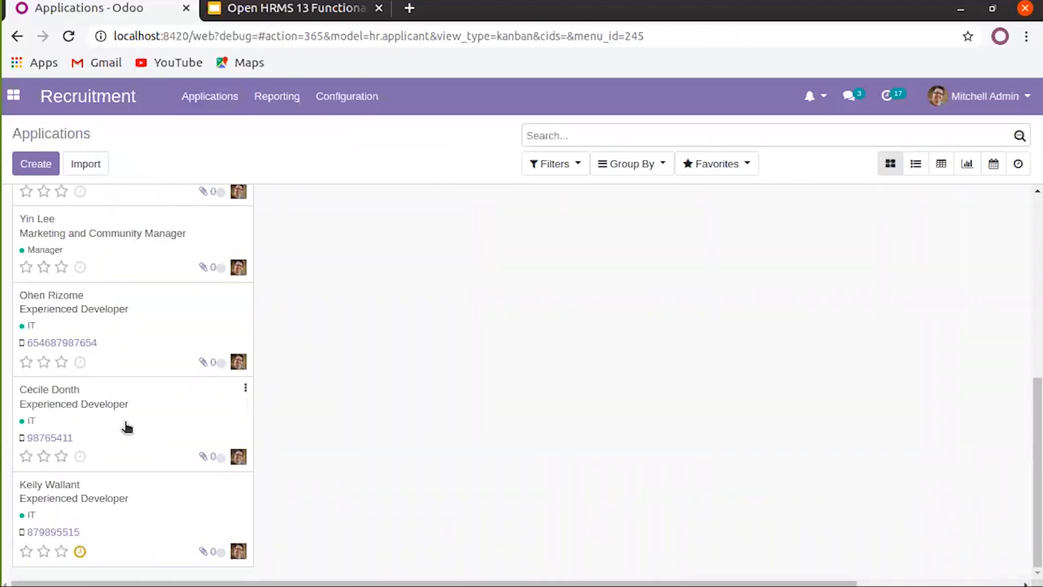
scroll(127, 427, up, 2)
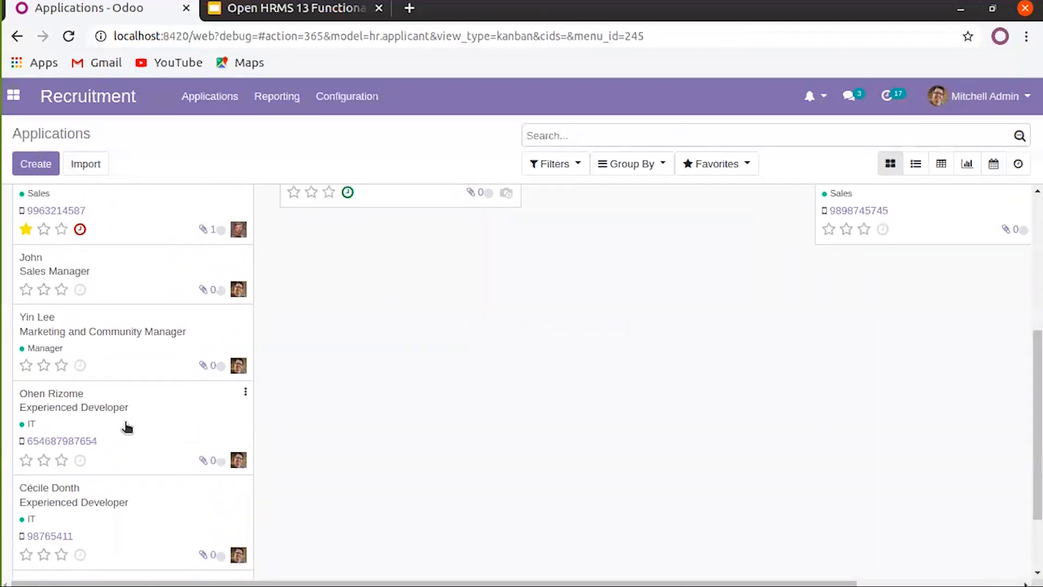
scroll(126, 427, up, 1)
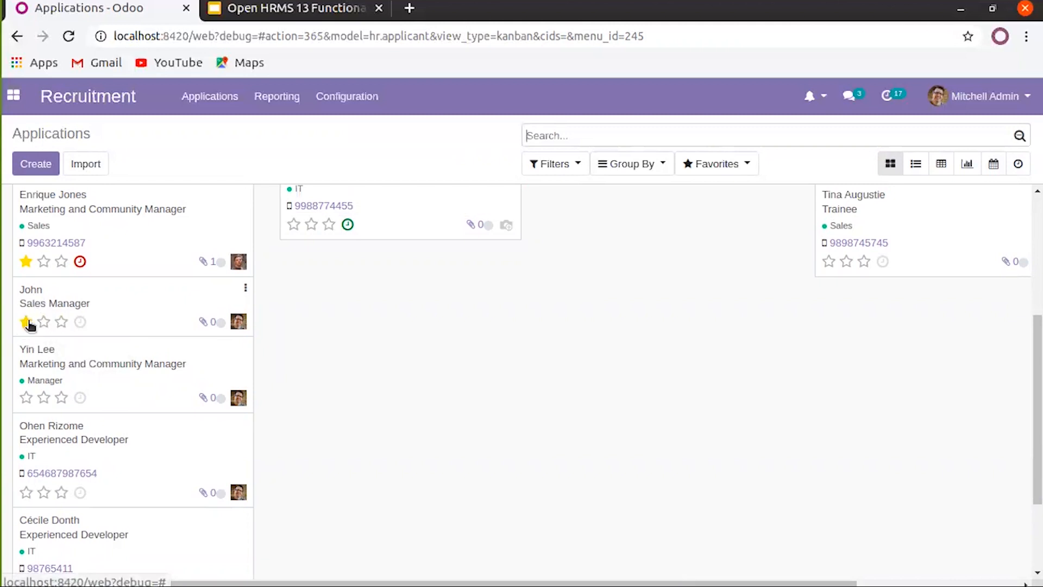
click(61, 324)
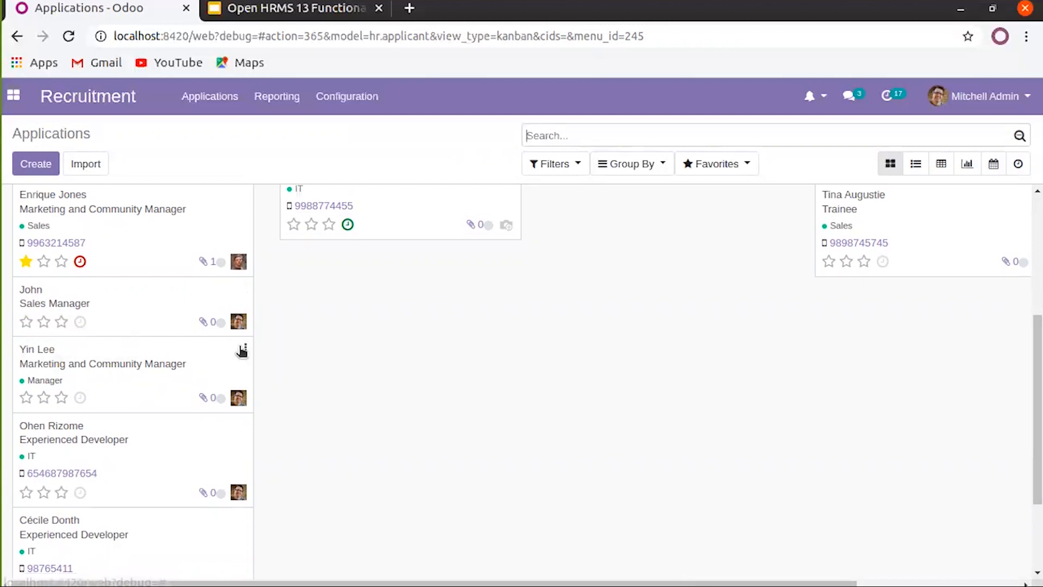
Open the Sales Manager applicant's activities and choose Schedule an activity
click(81, 324)
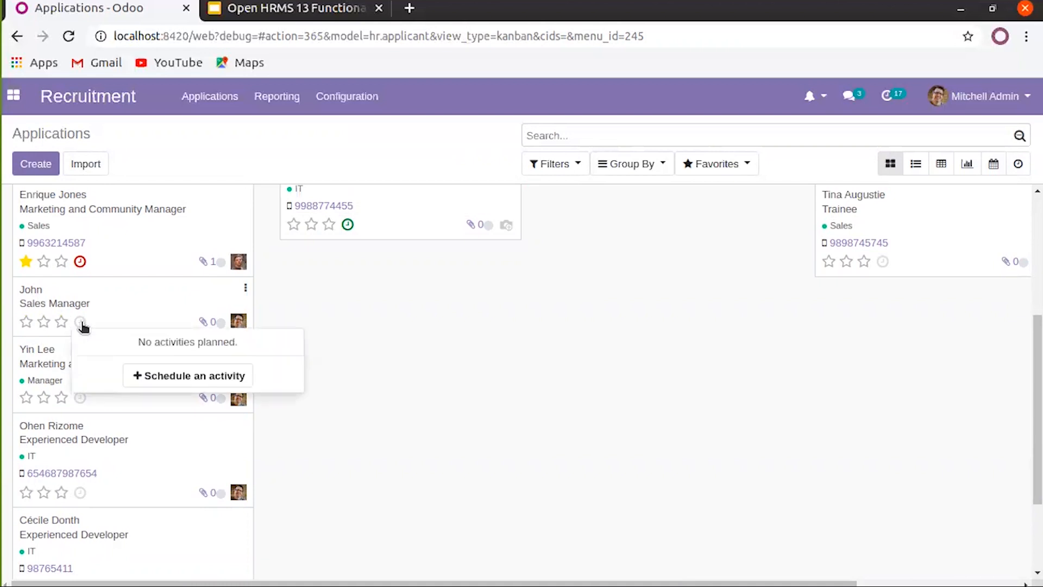
click(151, 376)
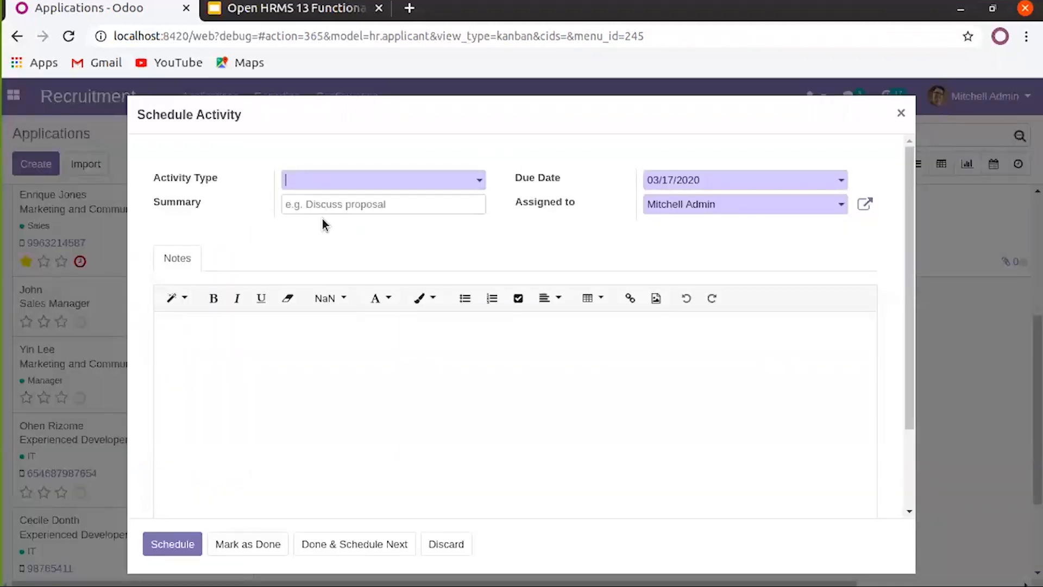
Make the activity a Call with the summary 'First round Interview'
click(421, 183)
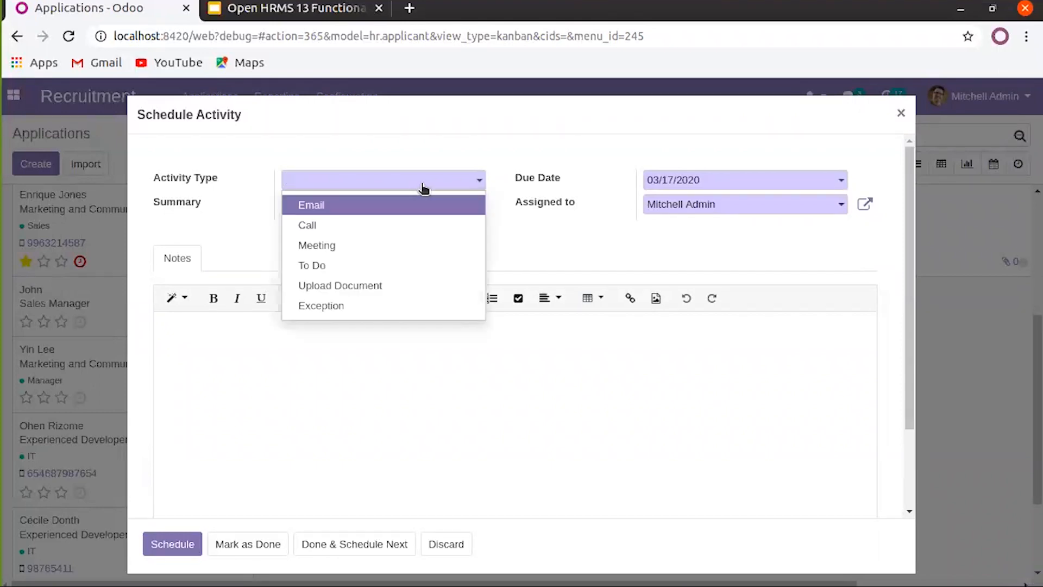
click(407, 220)
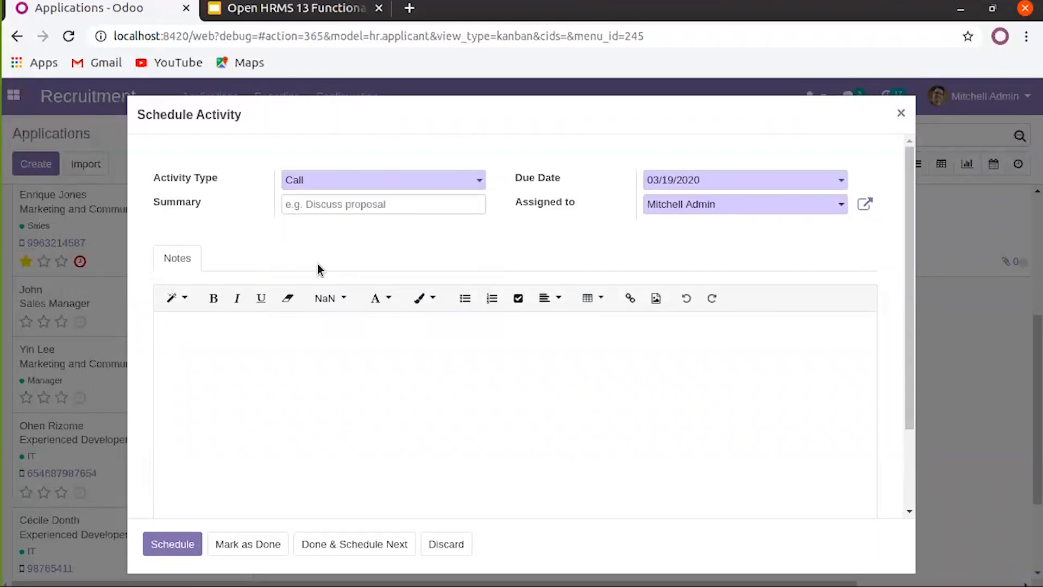
click(339, 205)
text(To)
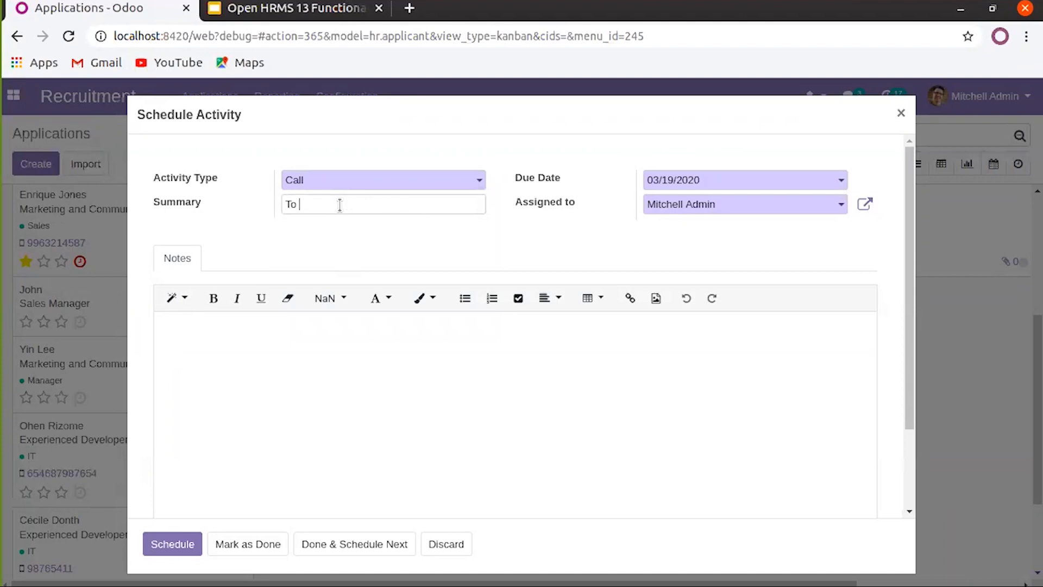
key(BackSpace)
key(BackSpace)
key(BackSpace)
text(Ca)
key(BackSpace)
key(BackSpace)
key(BackSpace)
key(BackSpace)
text(First )
text(Interview)
drag(311, 206, 284, 205)
key(Right)
text(rounf)
key(BackSpace)
key(BackSpace)
text(d)
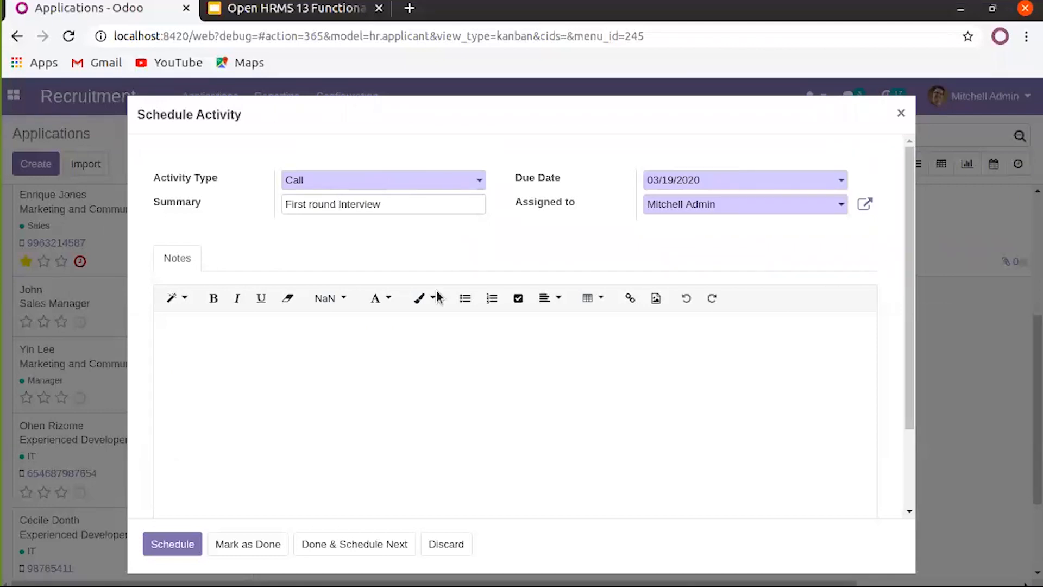
Set due date 03/17/2020, add the note asking the candidate to attend, and schedule it
click(671, 180)
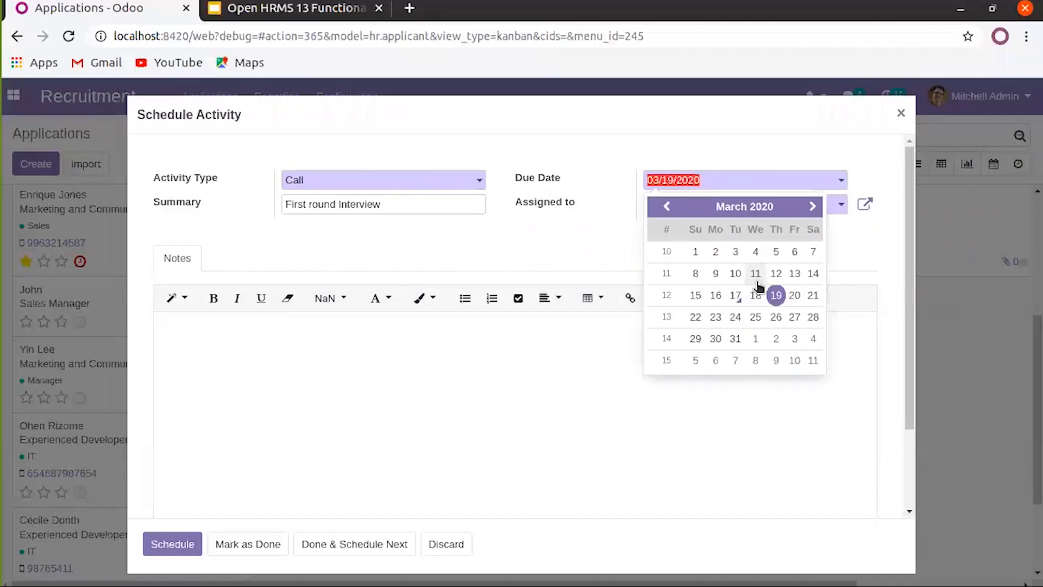
click(735, 301)
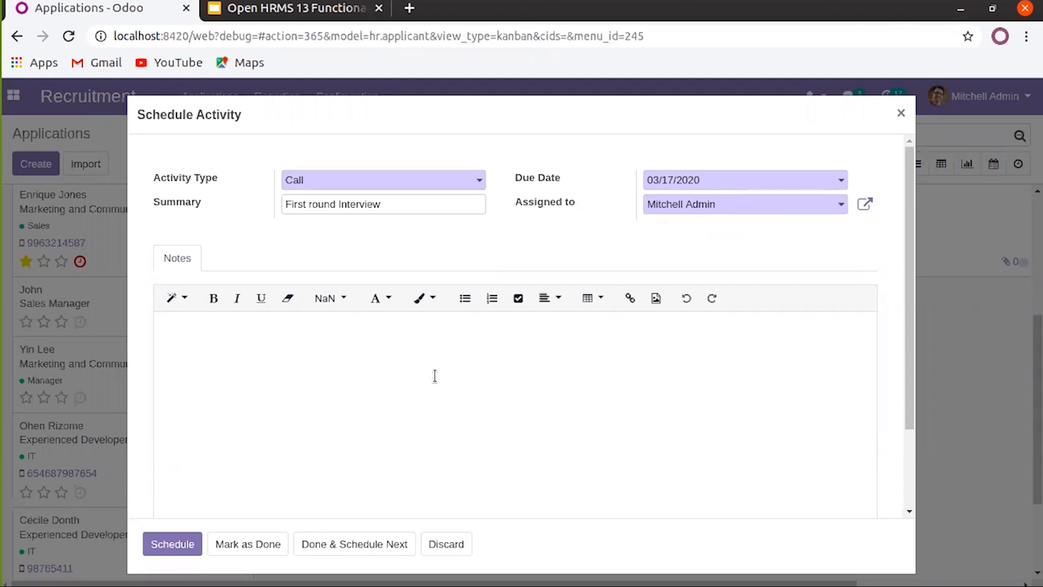
click(382, 355)
text(P)
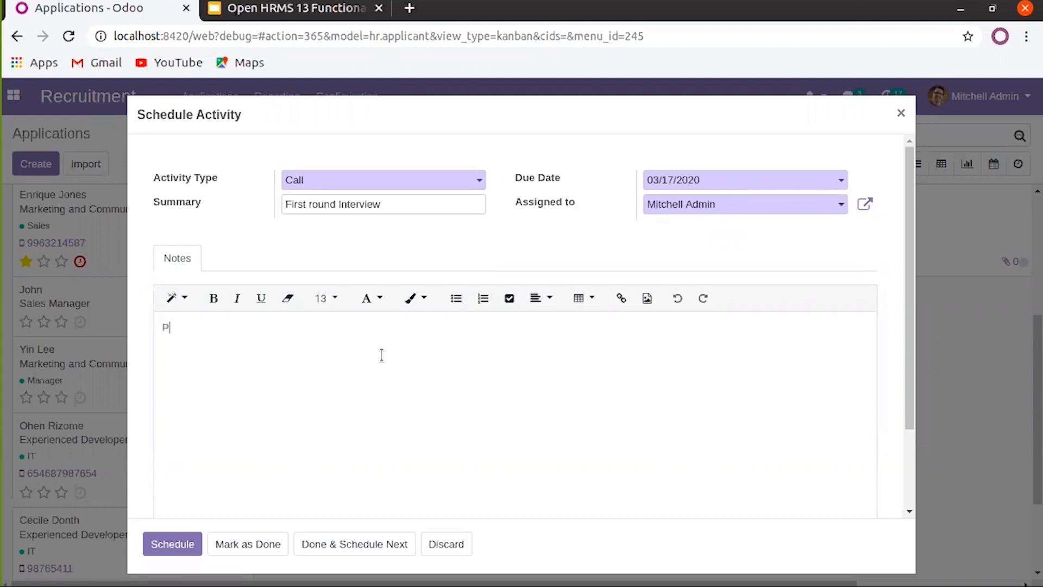
text(lease inform the candidate to attend the )
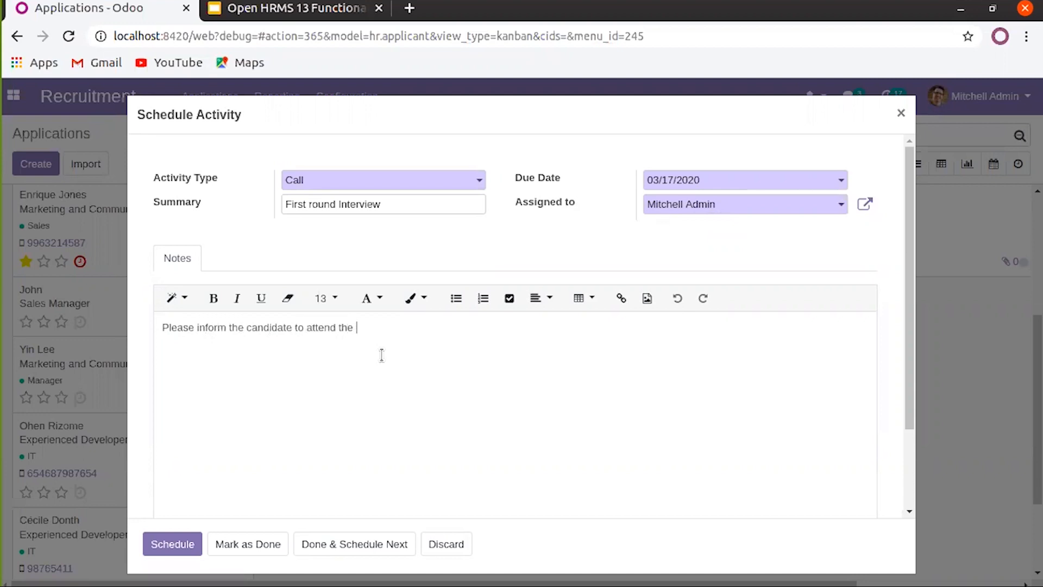
text(first round interview)
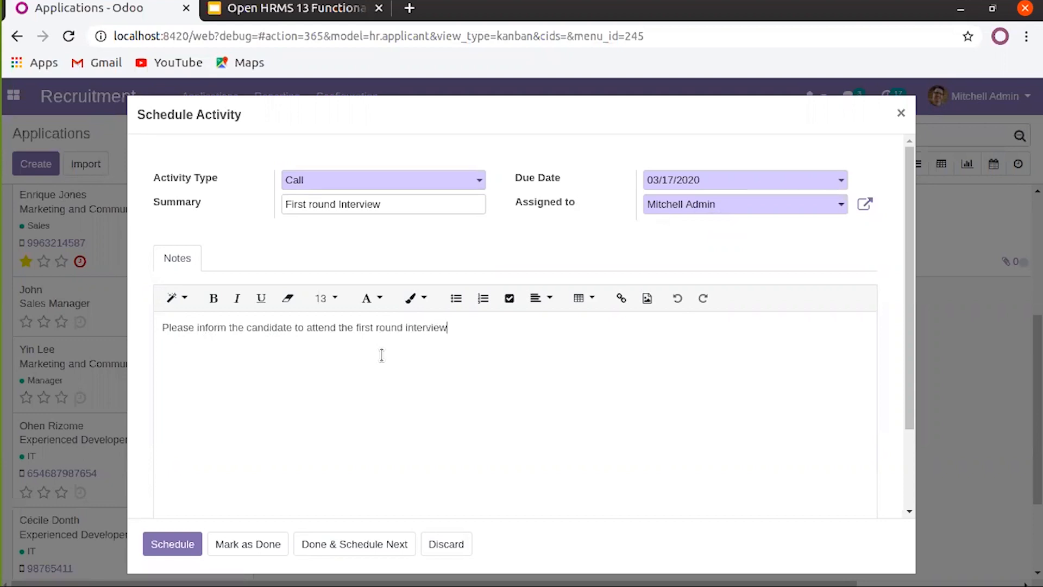
text(.)
click(154, 555)
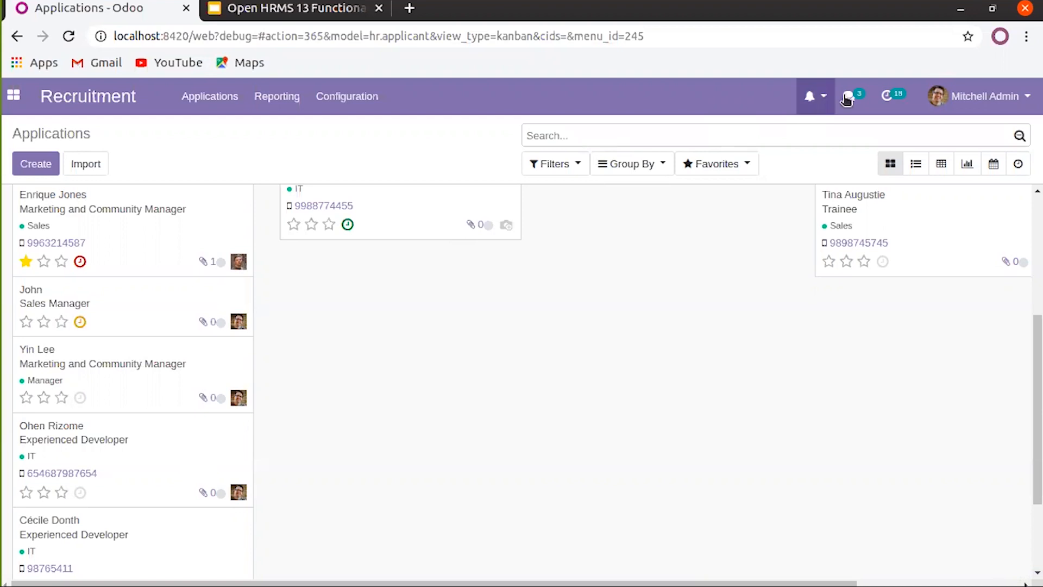
Filter applicants to activities due today and open the Sales Manager card's attachments
click(897, 97)
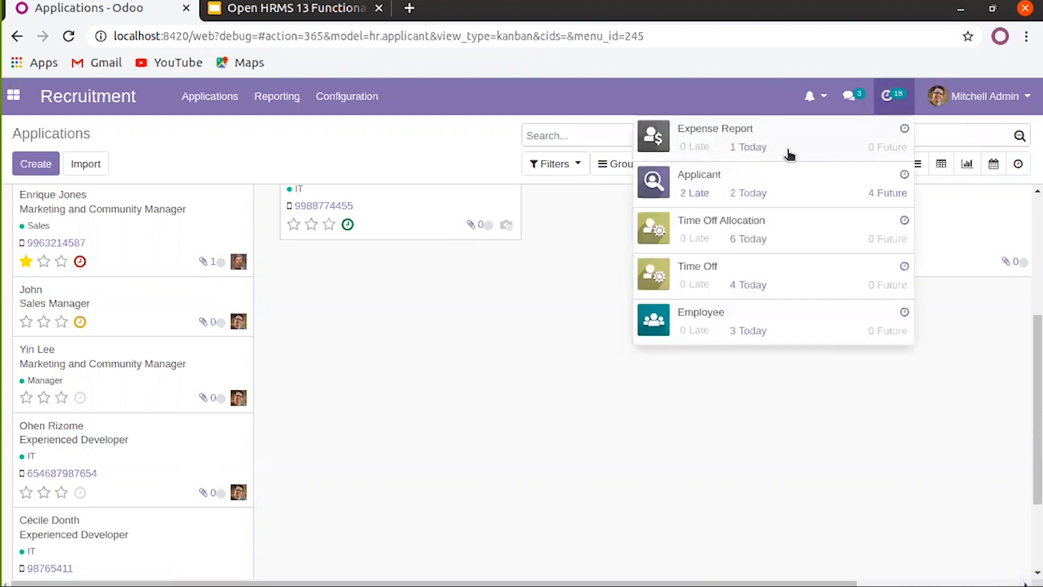
click(741, 199)
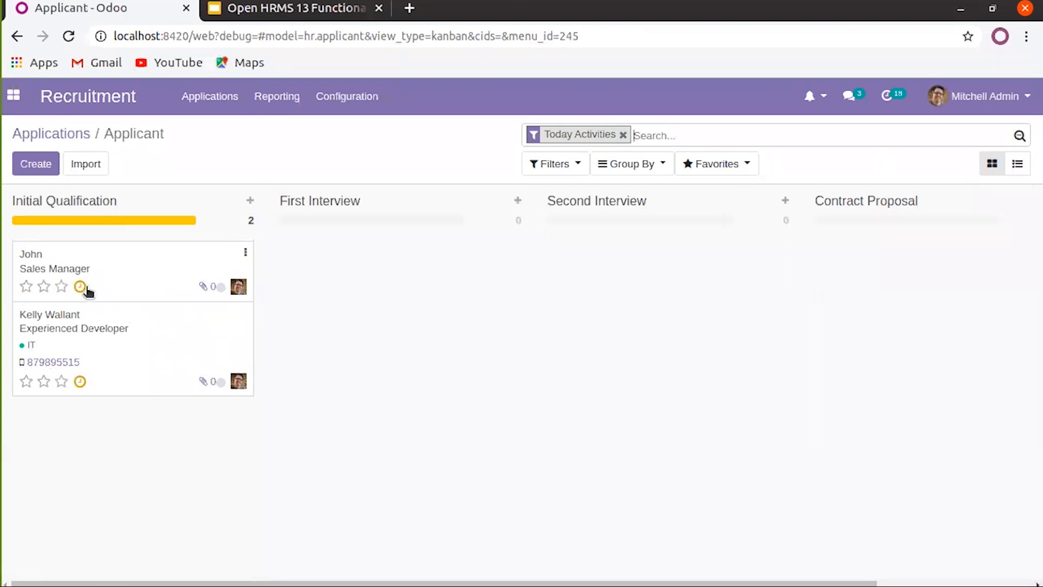
click(209, 290)
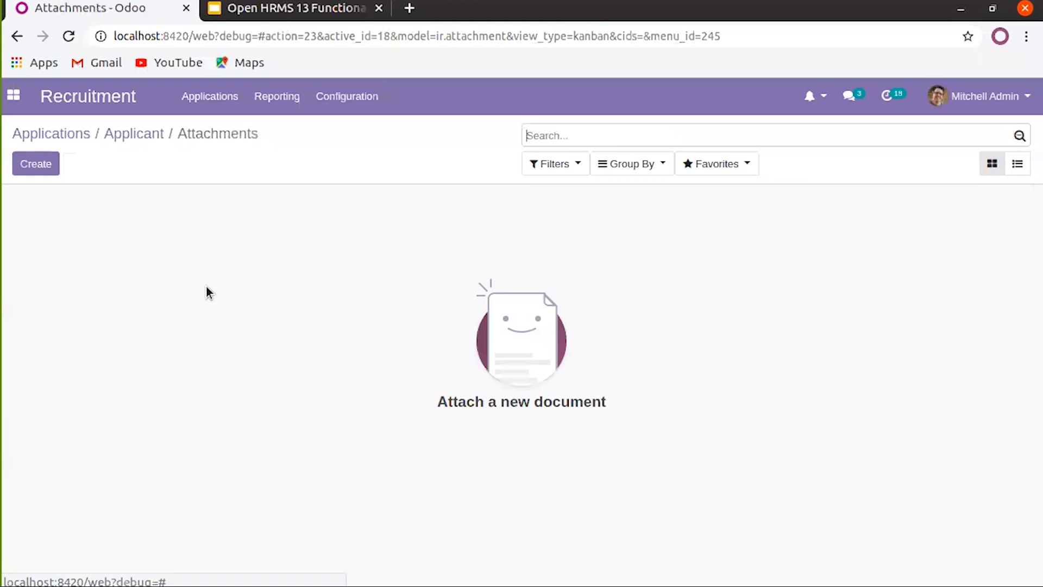
Create a new attachment named 'Resume'
click(36, 164)
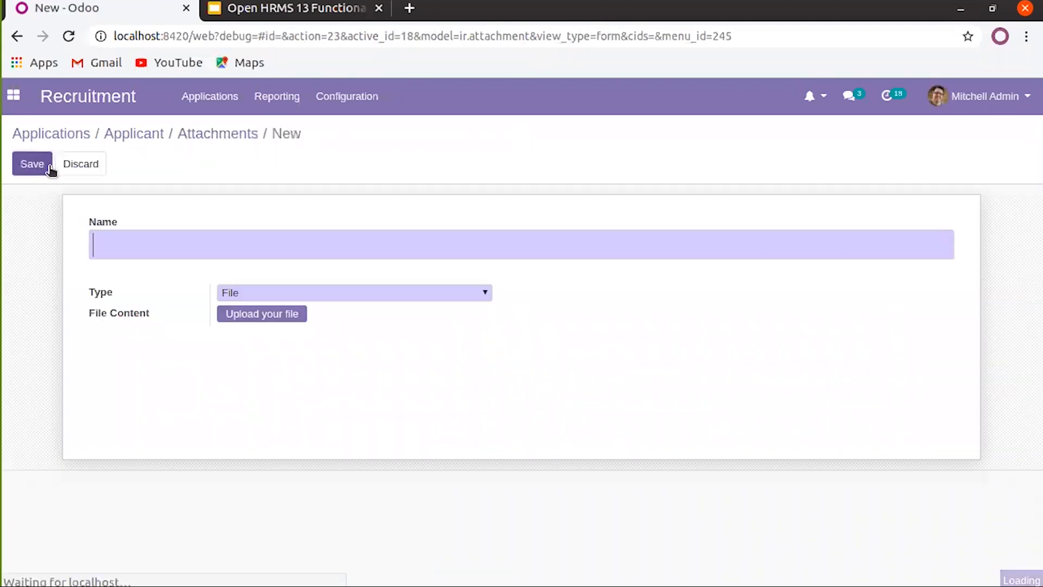
click(143, 235)
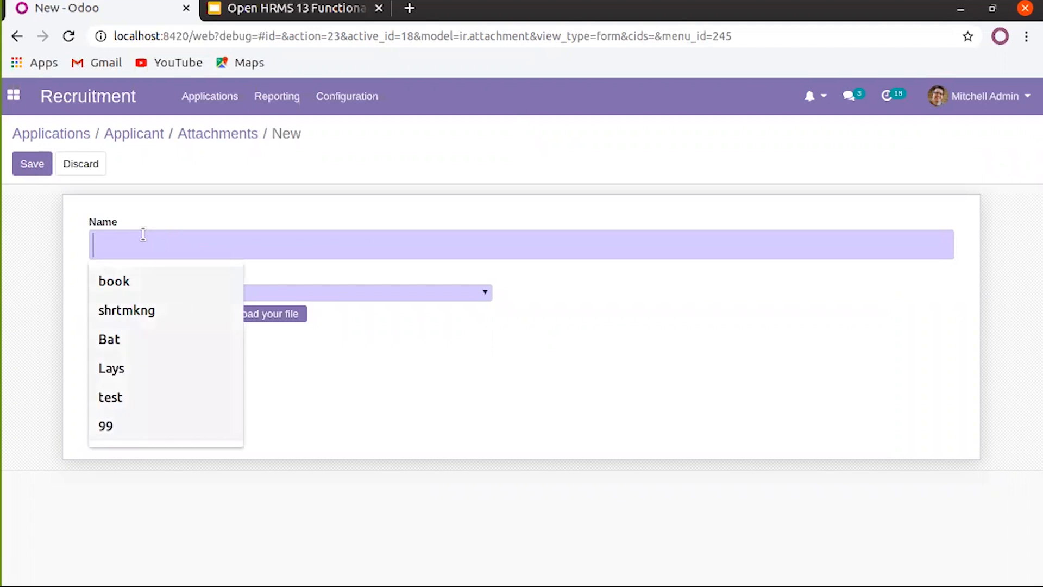
text(E)
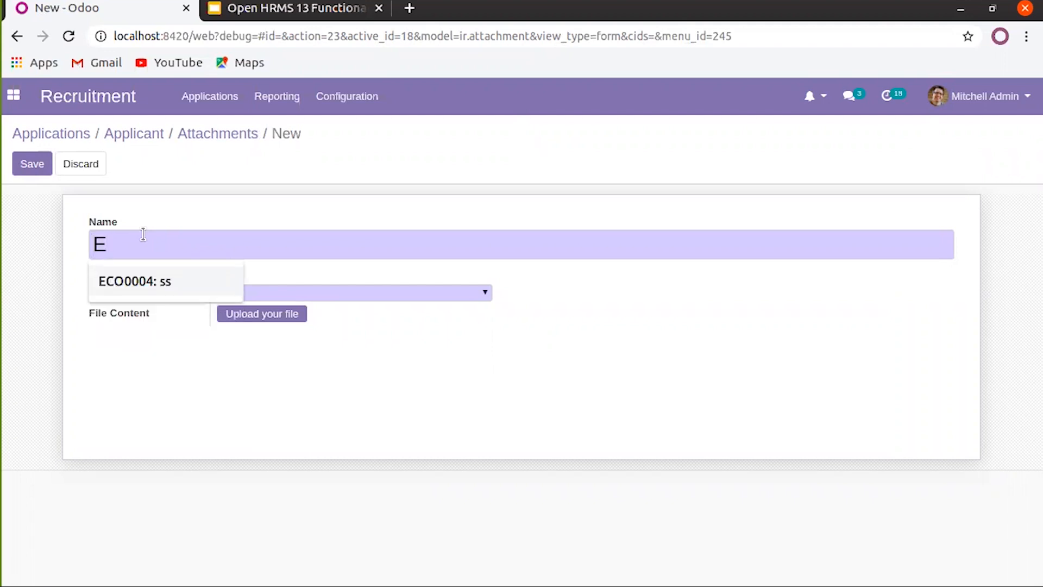
key(BackSpace)
text(cer)
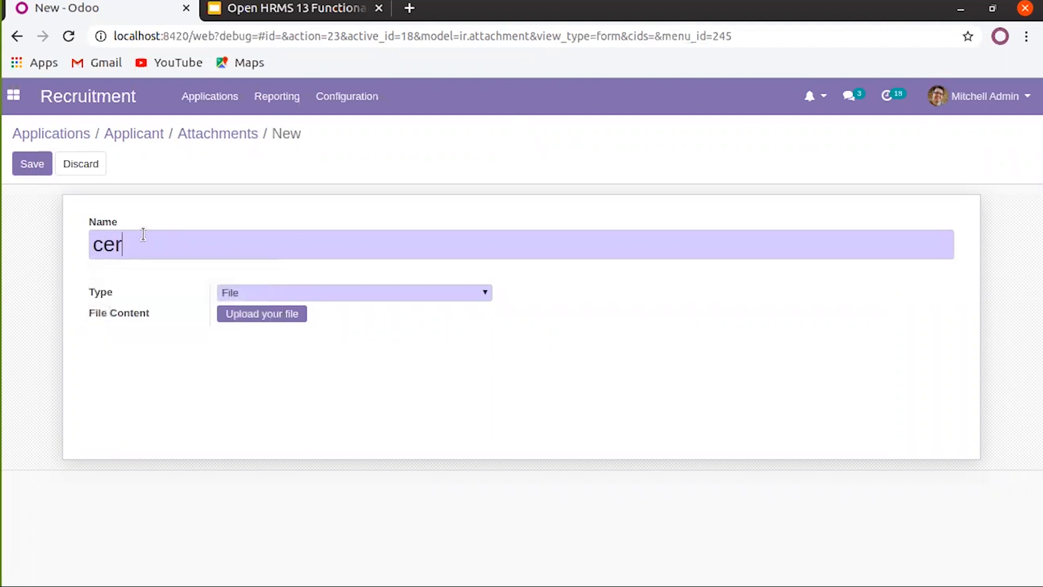
text(tif)
text(te)
key(BackSpace)
key(BackSpace)
key(BackSpace)
key(BackSpace)
key(BackSpace)
key(BackSpace)
key(BackSpace)
key(BackSpace)
key(BackSpace)
key(BackSpace)
key(BackSpace)
text(Resume)
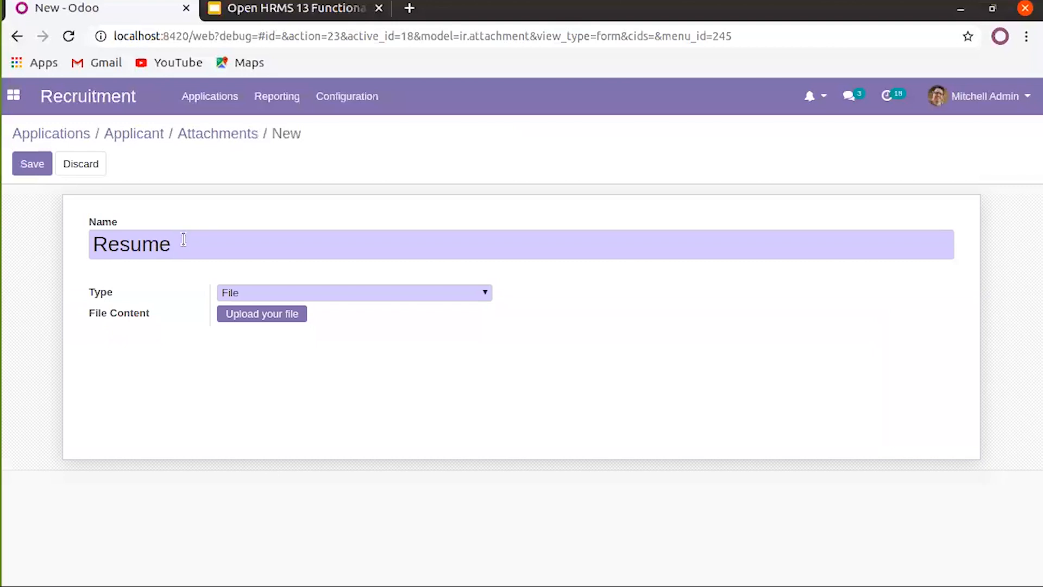
Keep type File, upload chatter-2020-02-28_16.50.14.mp4, save, and return to the applicant board
click(271, 295)
click(277, 308)
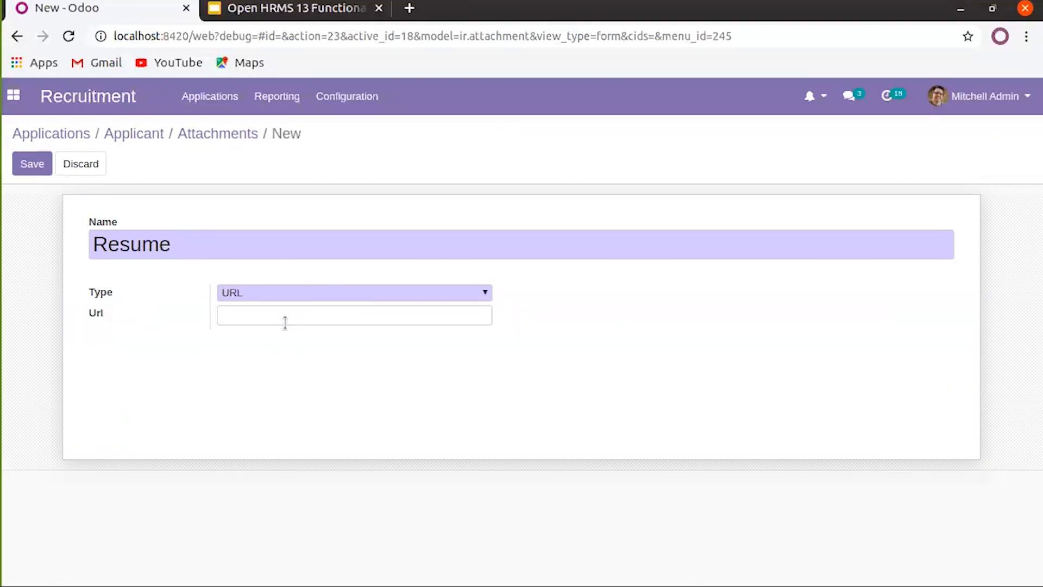
click(308, 292)
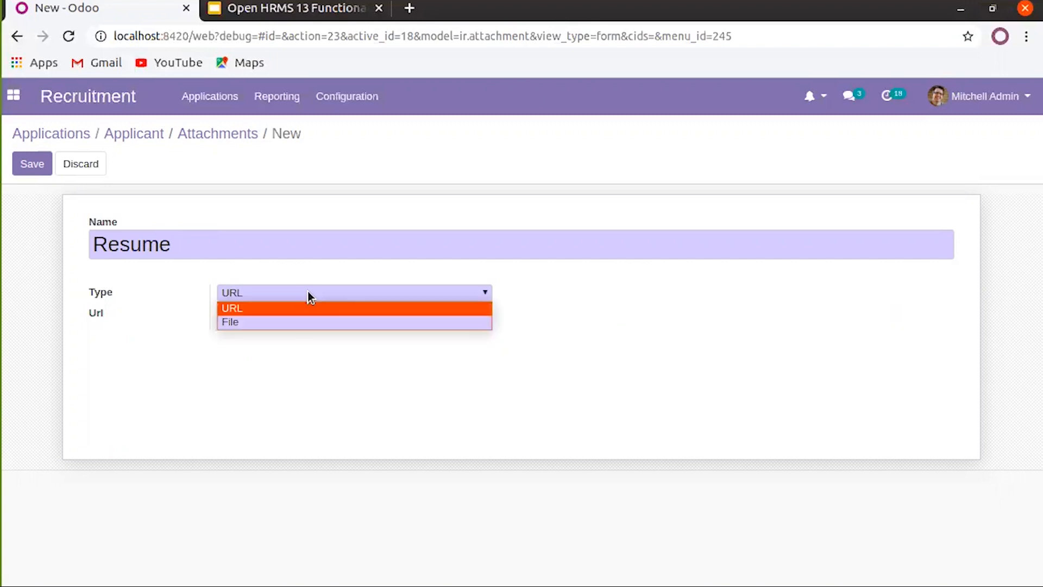
click(291, 321)
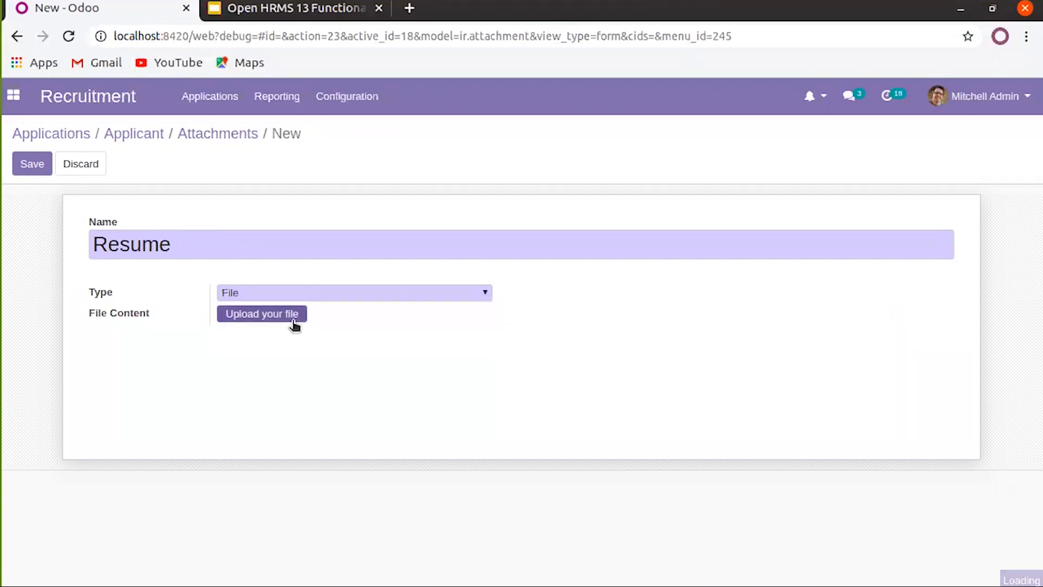
click(280, 312)
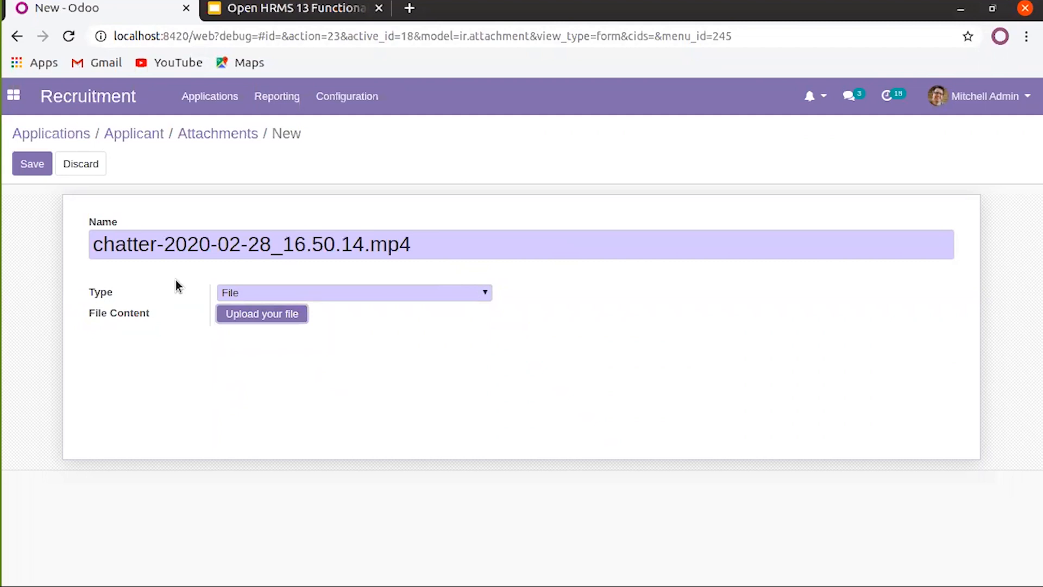
click(27, 168)
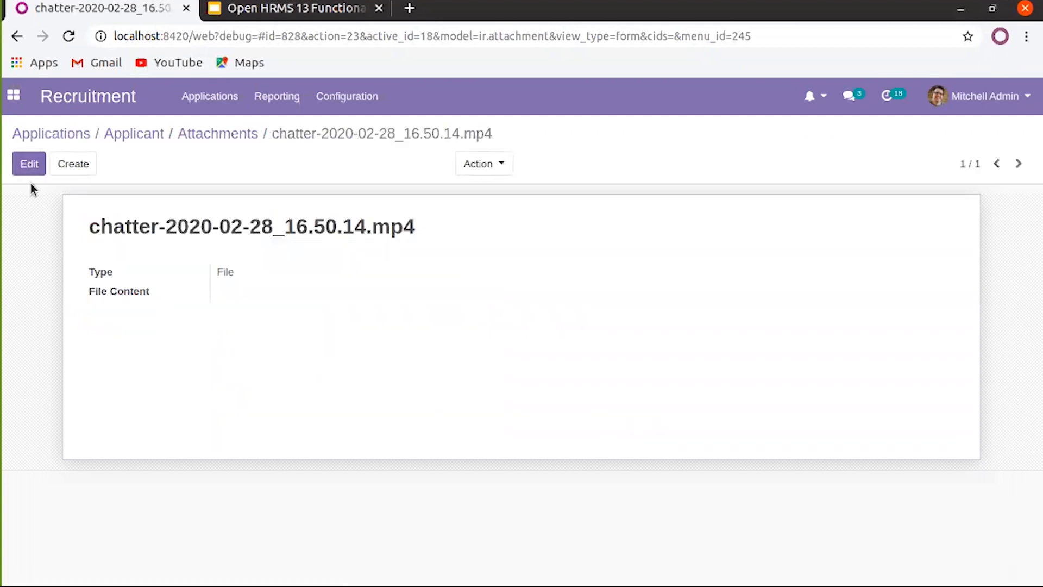
click(236, 137)
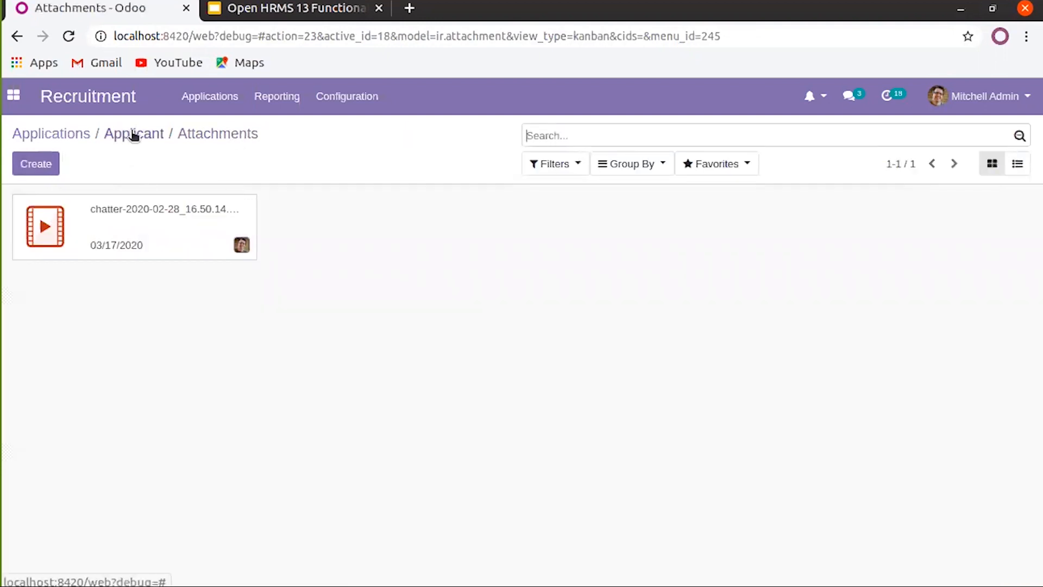
click(134, 136)
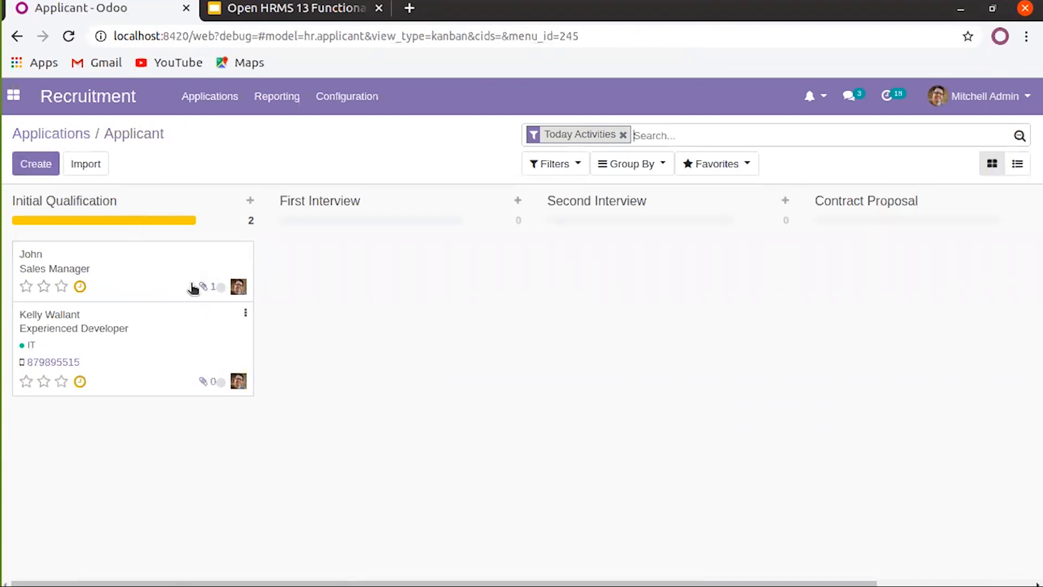
Set the Sales Manager card Ready for Next Stage, mark its call done, and drag it to First Interview
click(220, 288)
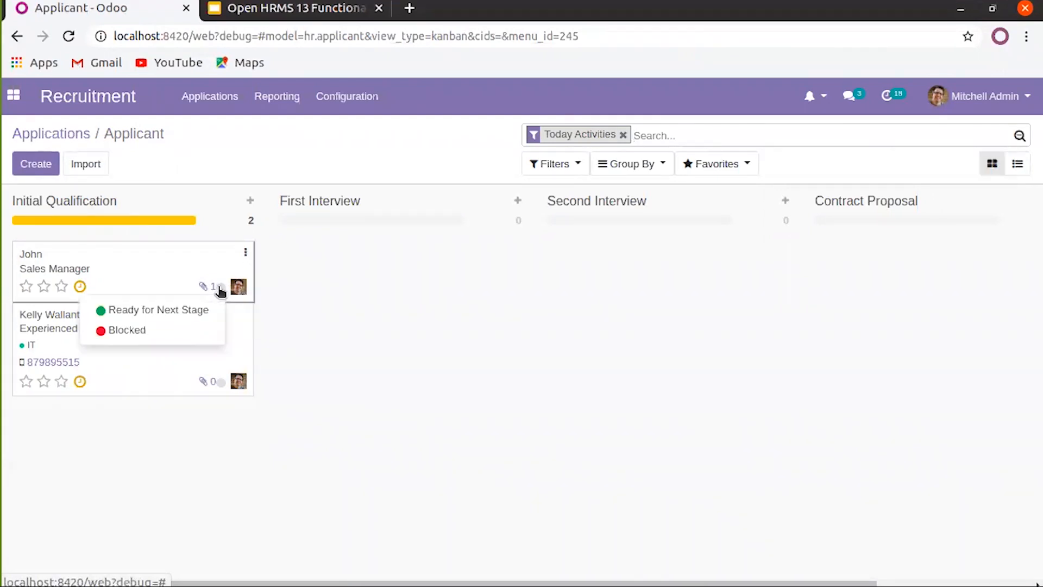
click(180, 315)
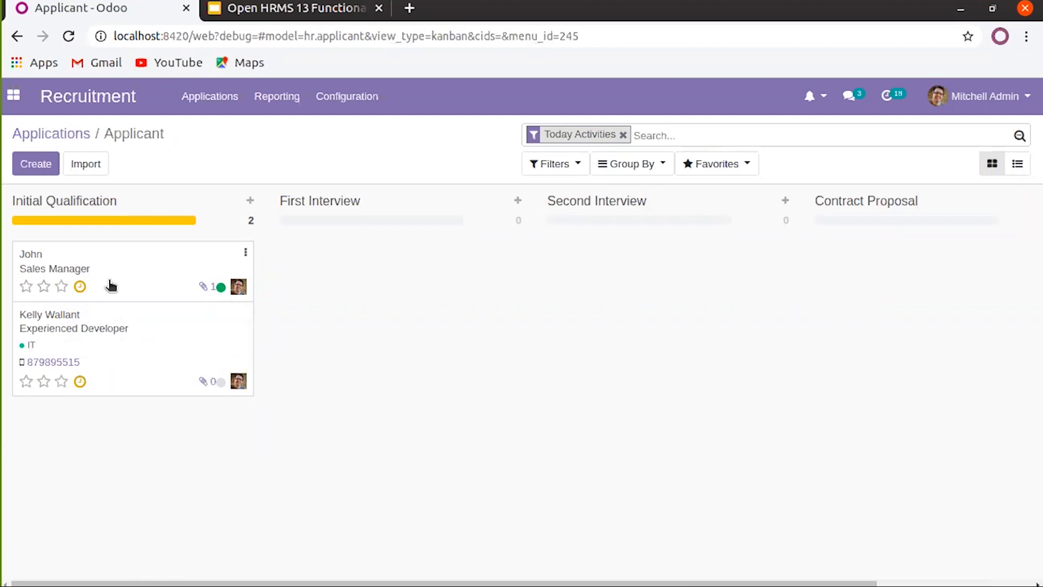
click(81, 288)
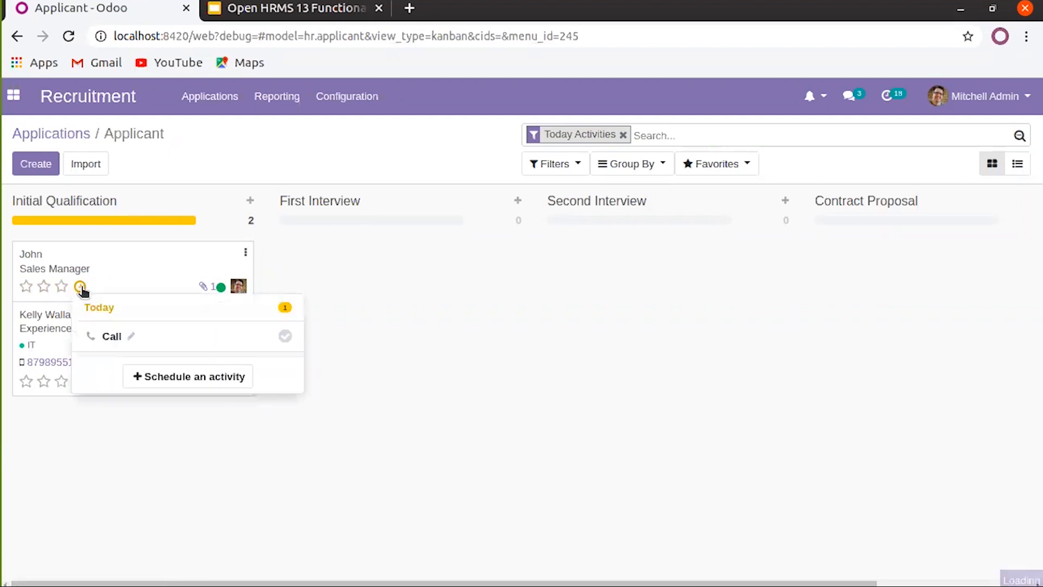
click(129, 336)
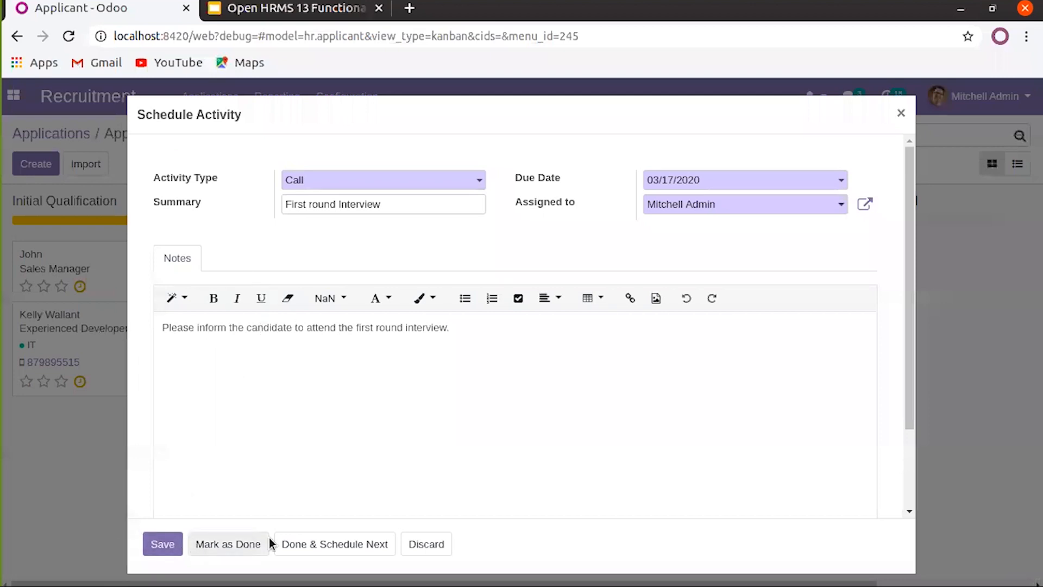
click(242, 549)
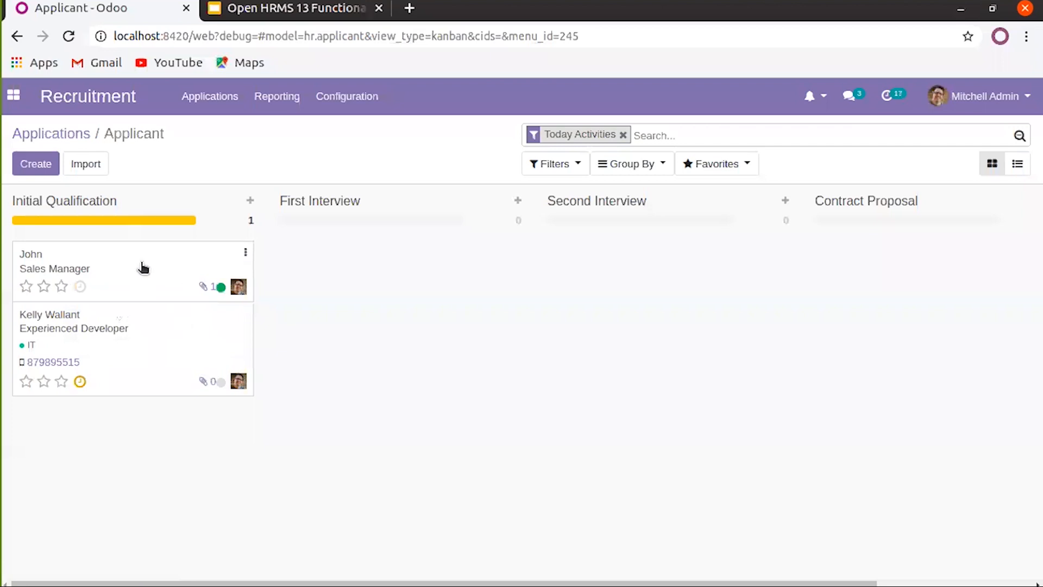
drag(165, 263, 383, 263)
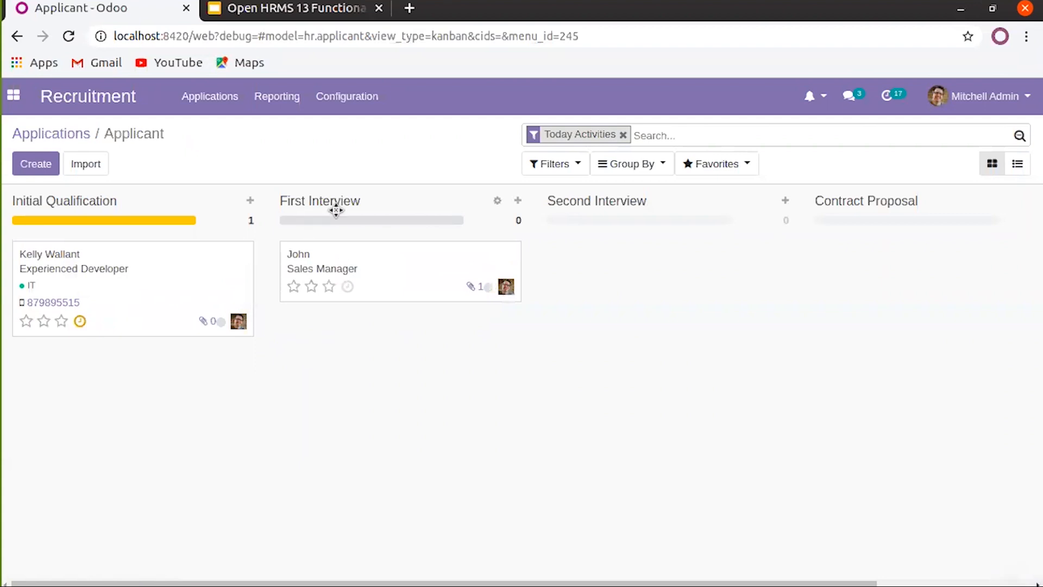
Open John's Sales Manager application, switch it to edit mode, and scroll through the form and chatter
click(401, 271)
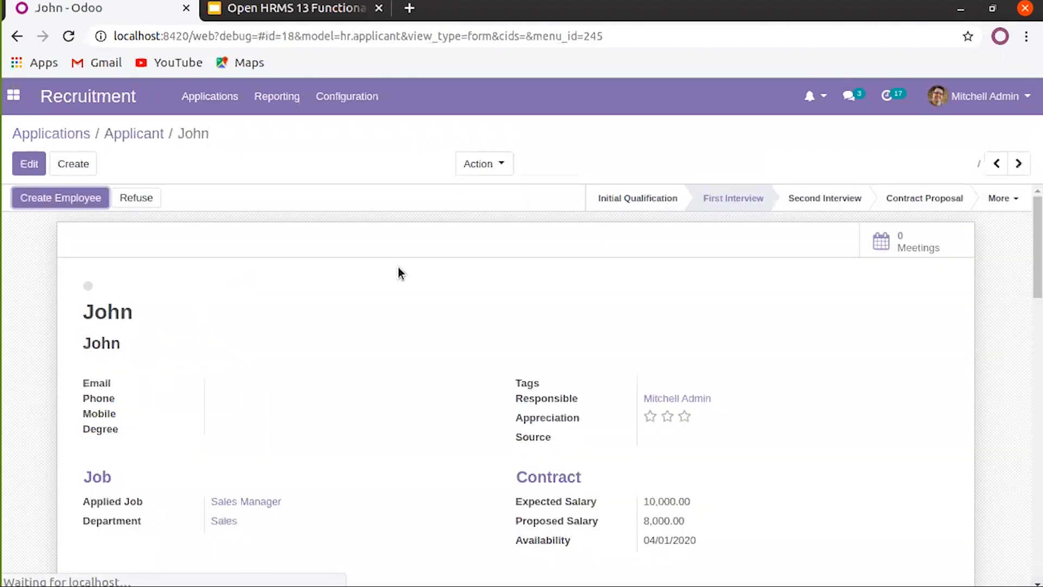
scroll(328, 367, down, 8)
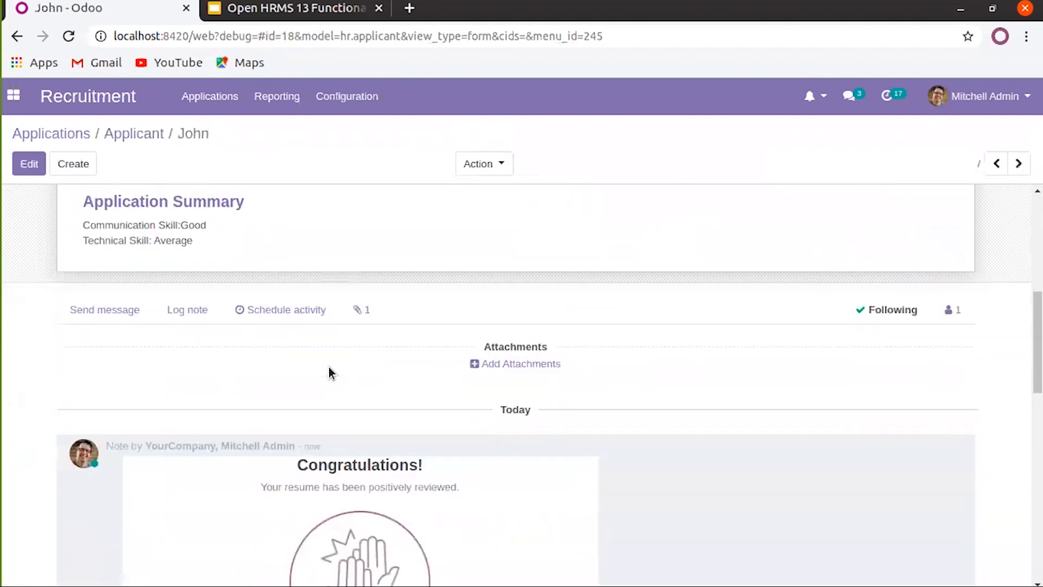
scroll(328, 369, up, 5)
scroll(328, 369, down, 3)
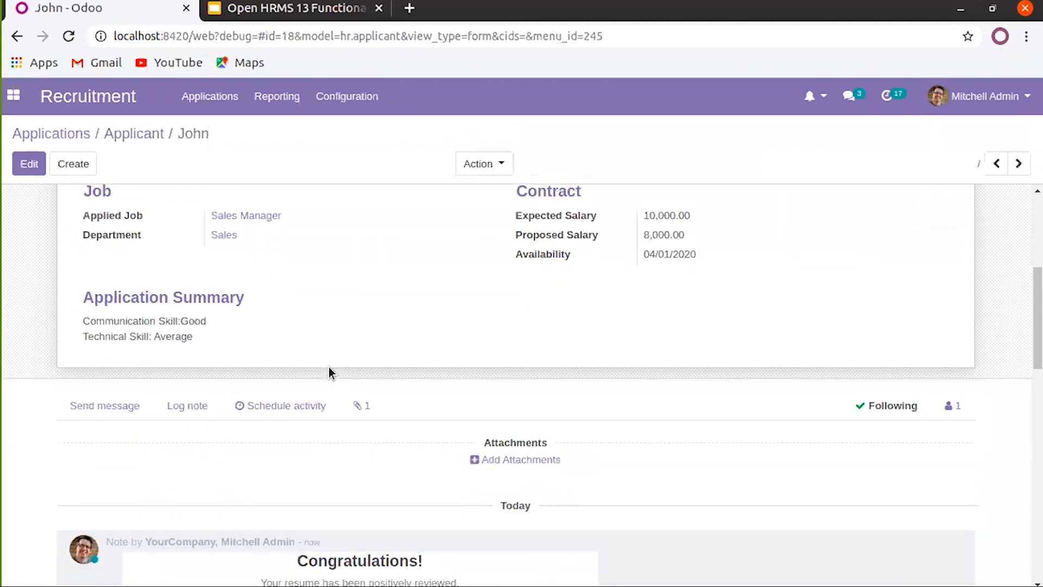
click(28, 164)
scroll(225, 329, down, 5)
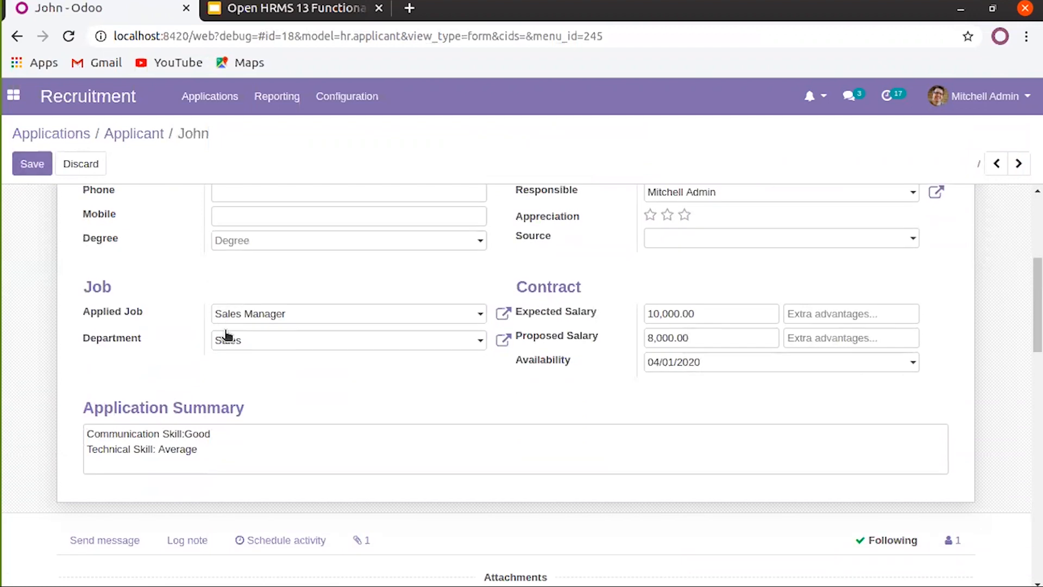
scroll(298, 390, down, 5)
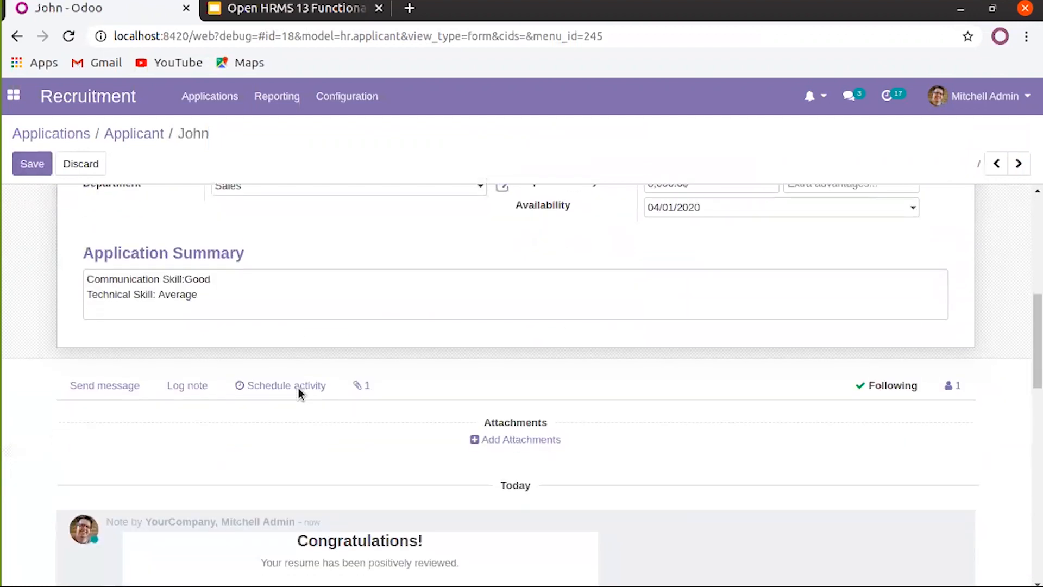
scroll(299, 388, down, 2)
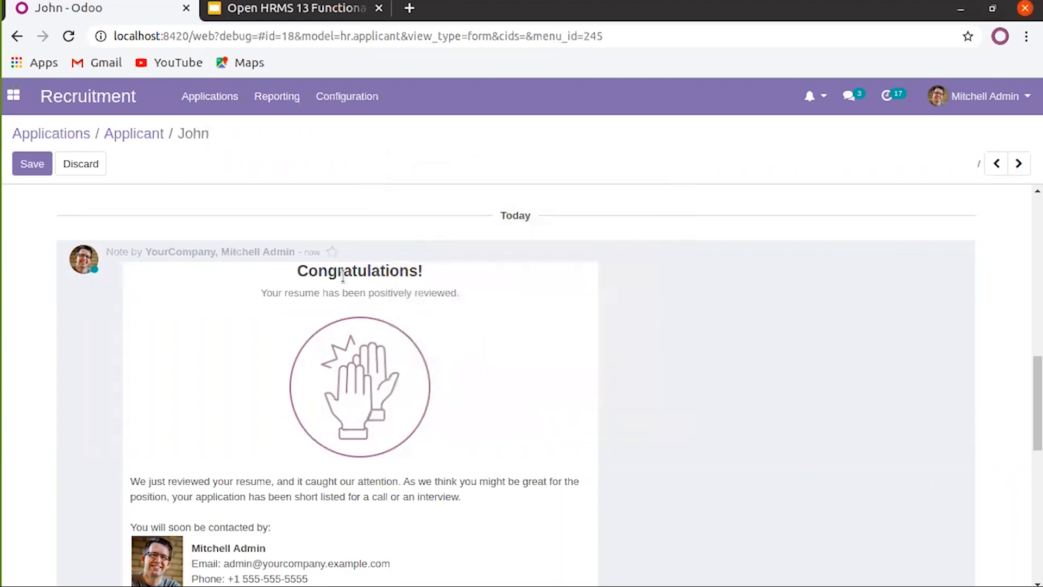
scroll(342, 276, up, 5)
scroll(342, 276, down, 3)
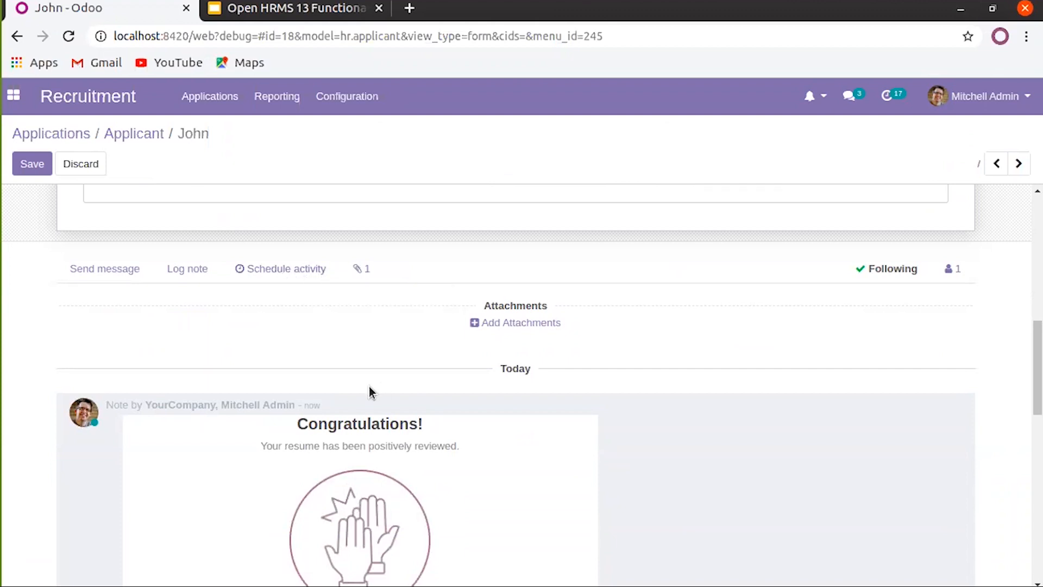
scroll(370, 392, down, 10)
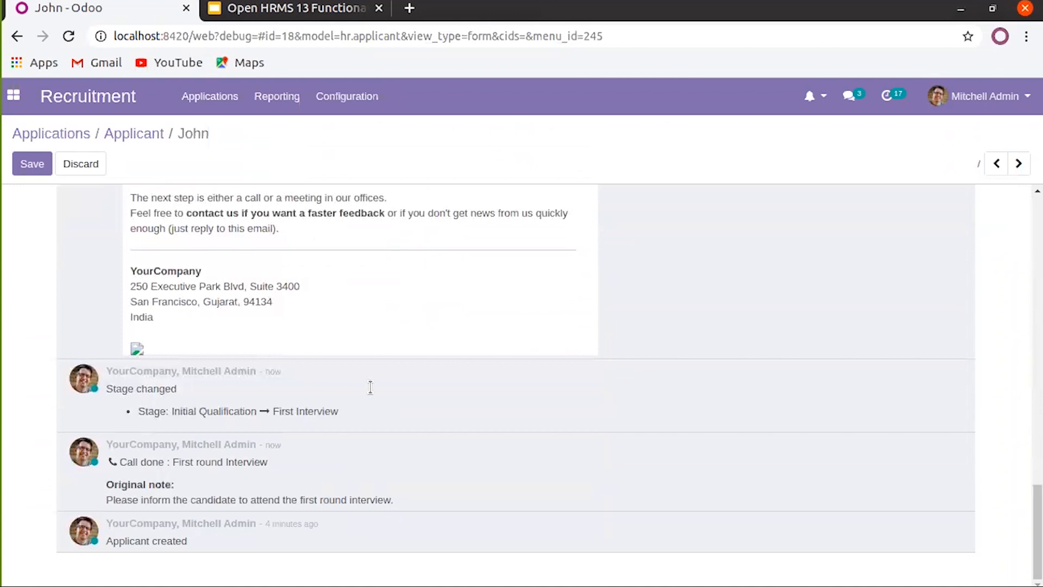
scroll(371, 387, up, 15)
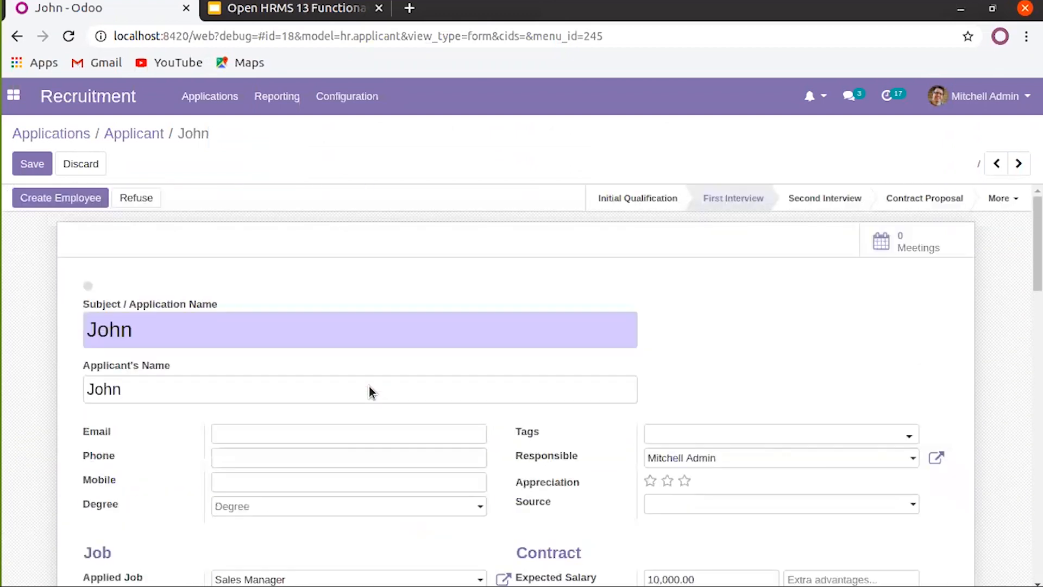
scroll(370, 391, down, 3)
scroll(369, 390, up, 3)
View John's Meetings, then advance his application through Contract Proposal to Contract Signed
click(901, 253)
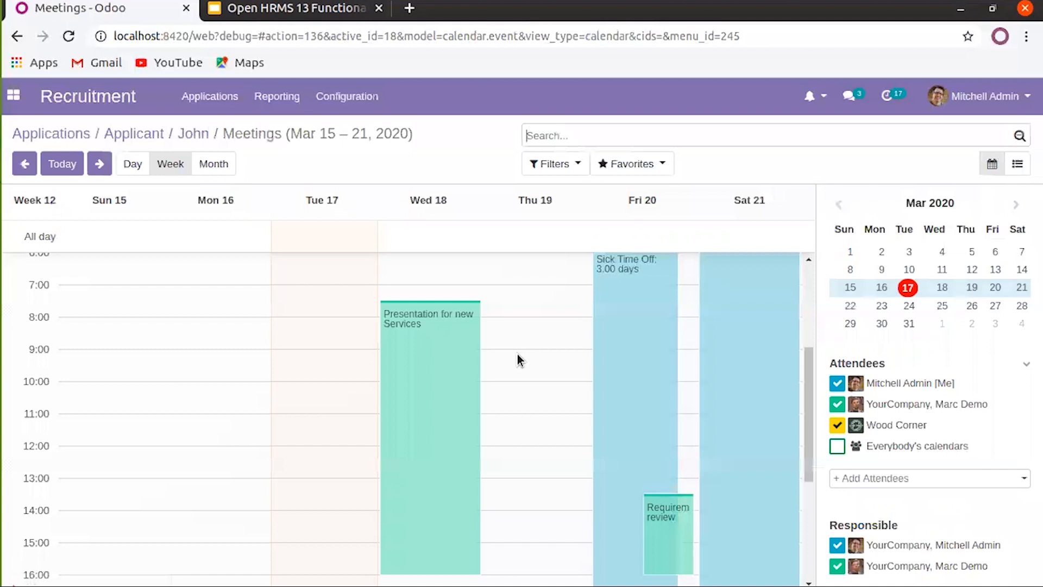
click(202, 135)
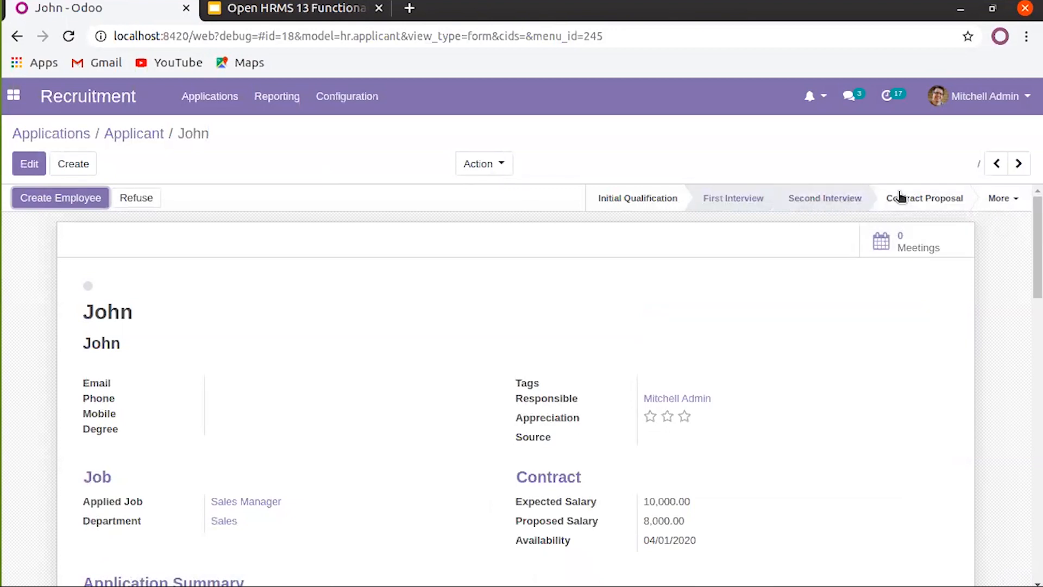
click(917, 200)
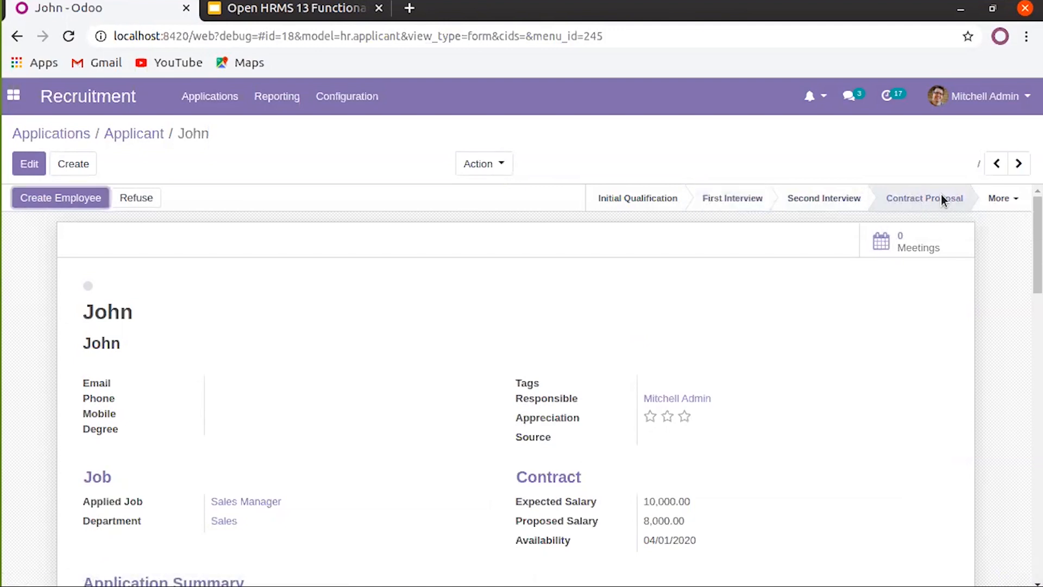
click(1009, 202)
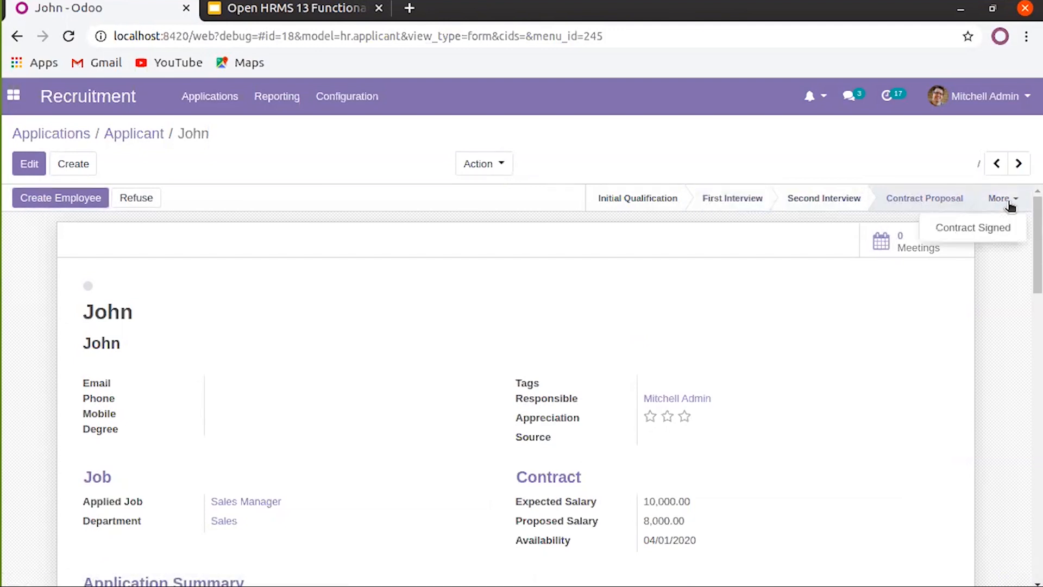
click(1001, 235)
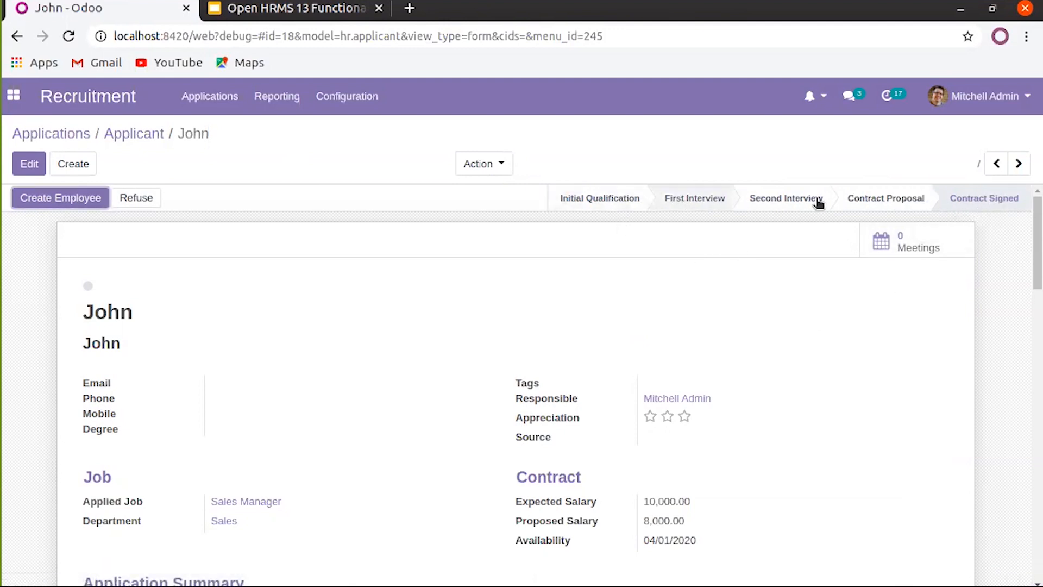
click(144, 137)
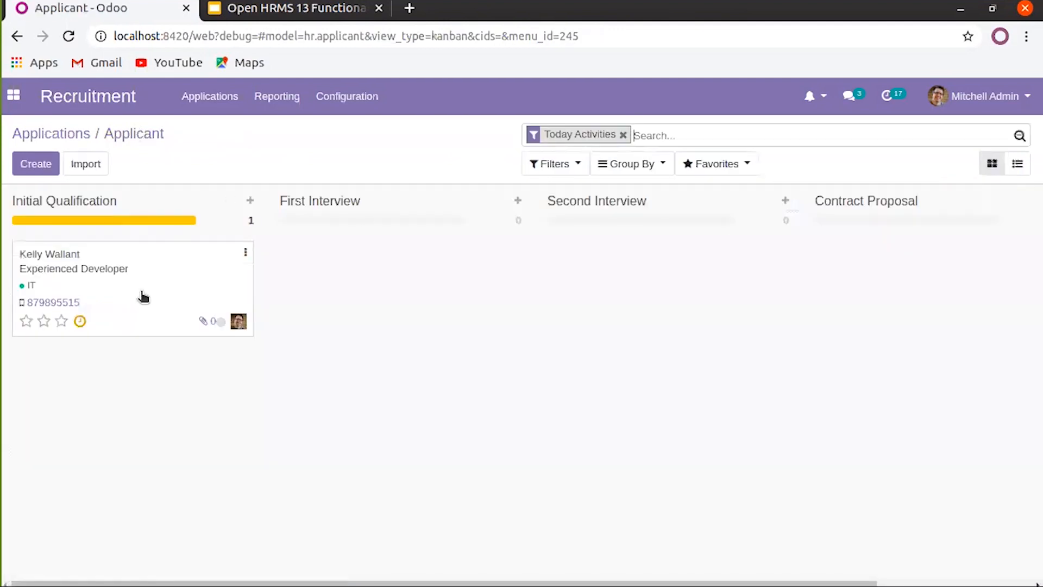
Open the applicant's application, then drag that card into the First Interview column
scroll(710, 246, right, 3)
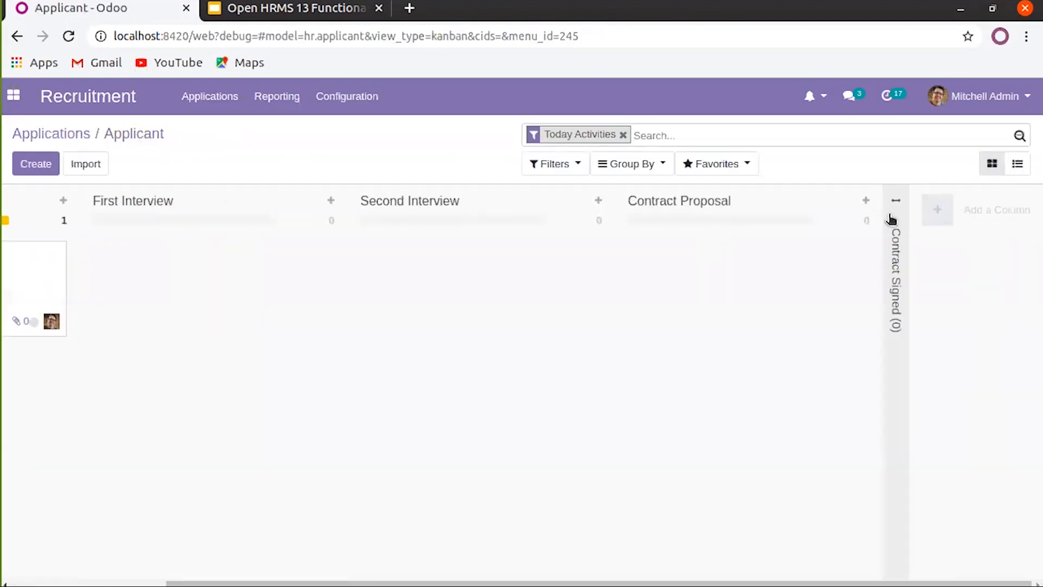
scroll(526, 307, left, 3)
click(153, 278)
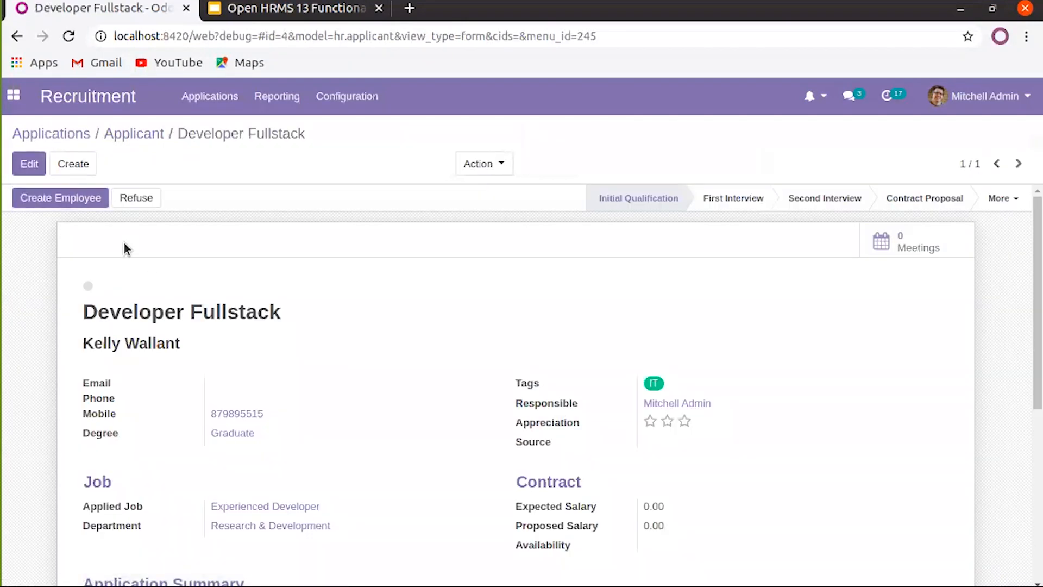
click(137, 133)
drag(163, 281, 318, 302)
Unfold the Contract Signed column and remove the Today Activities filter
scroll(869, 340, right, 3)
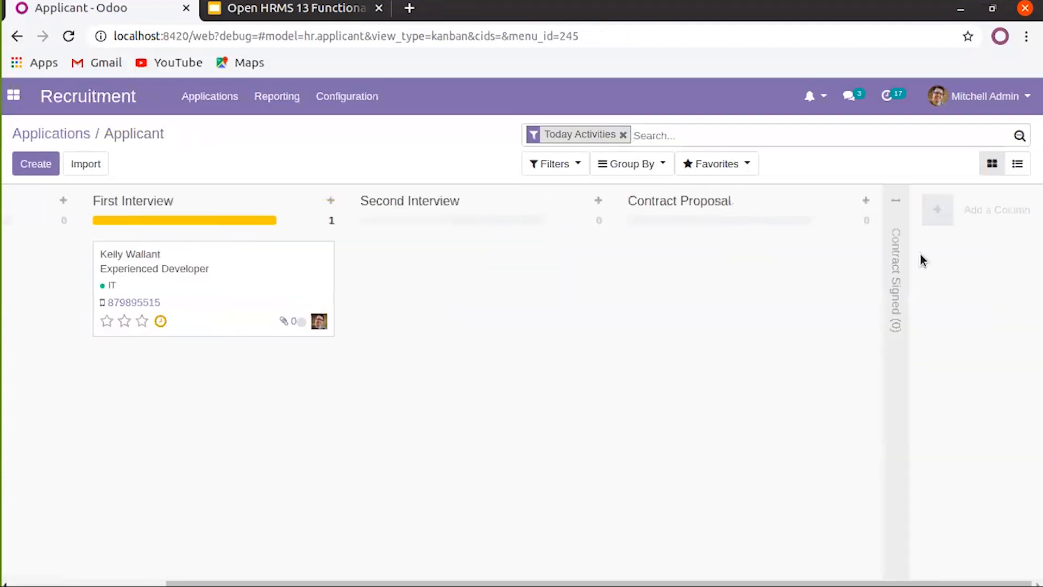
click(889, 203)
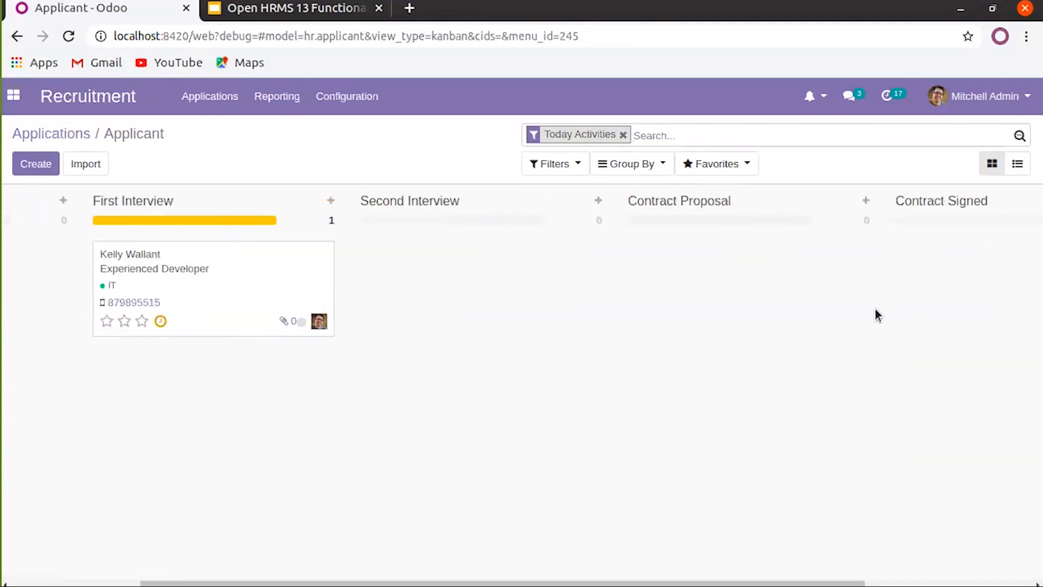
scroll(875, 314, right, 3)
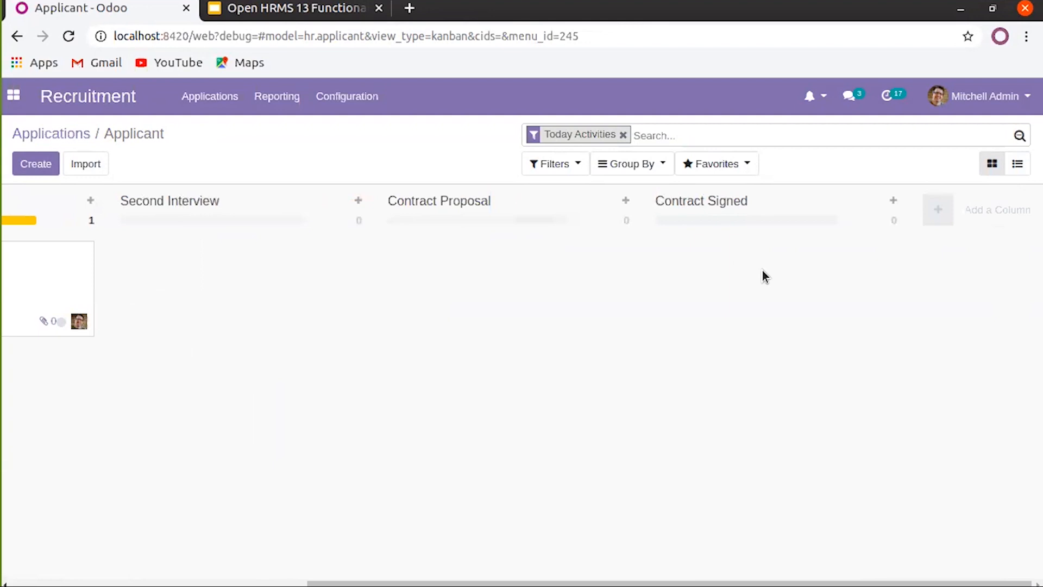
click(625, 136)
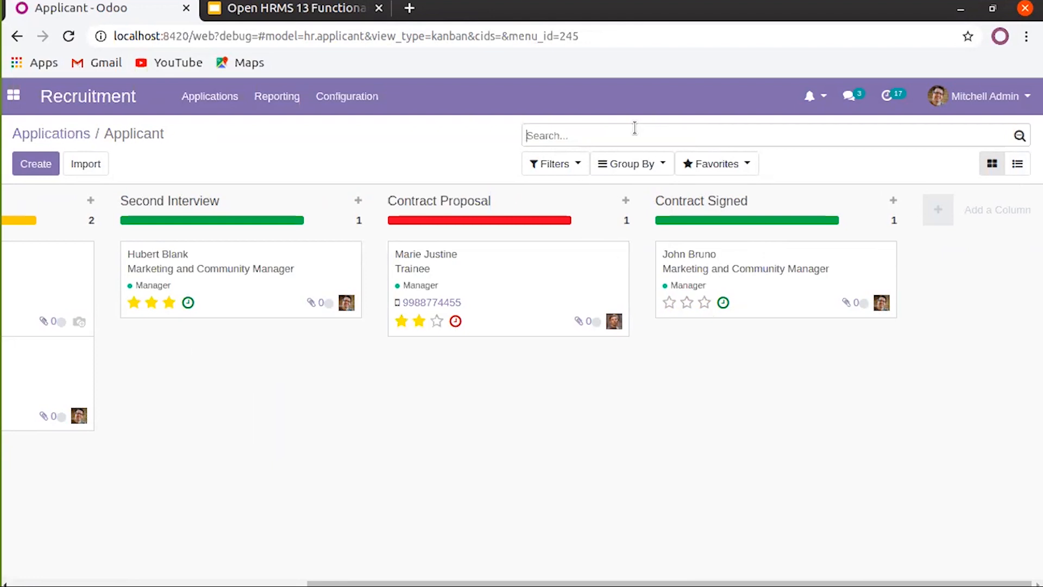
Search applicants by name, view the matching Marketing Job application, then return to the full Applications board
text(ohn)
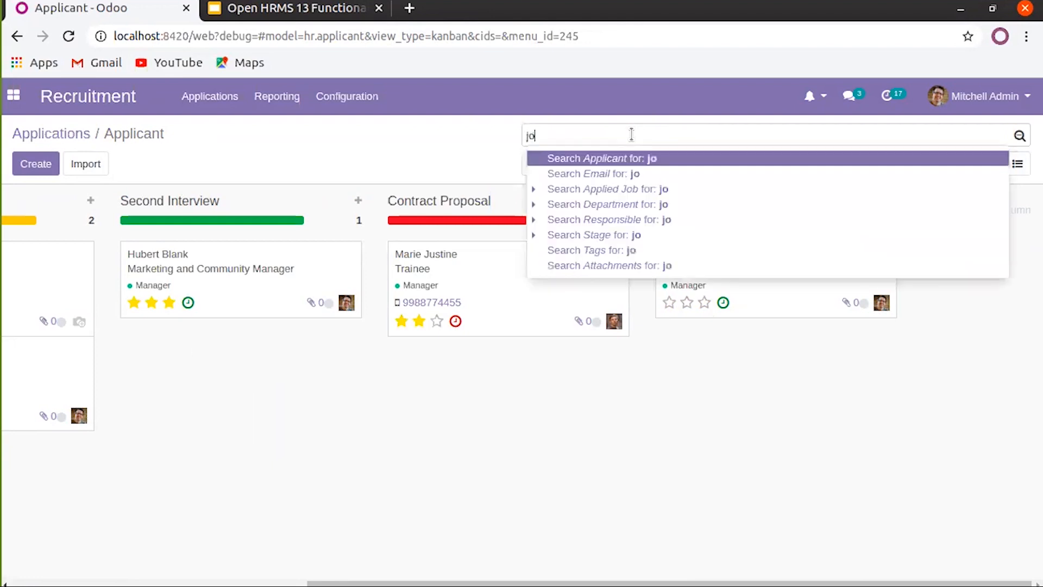
click(652, 158)
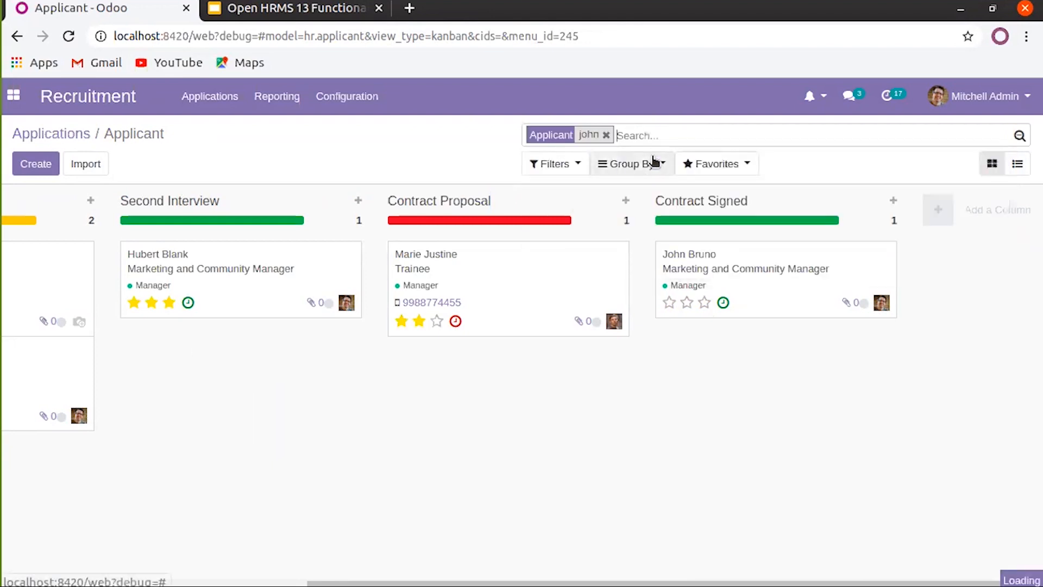
click(749, 275)
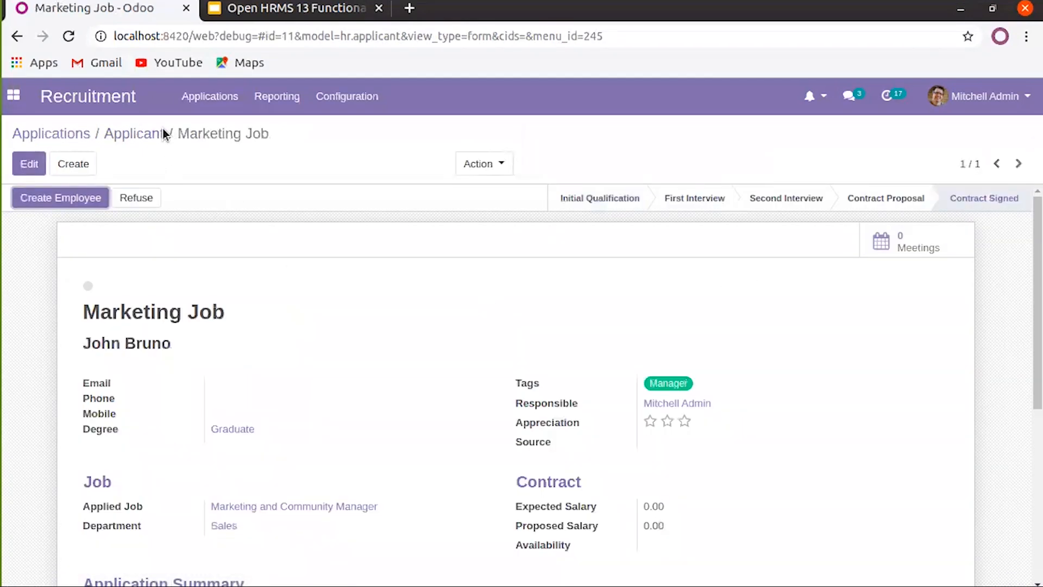
click(135, 136)
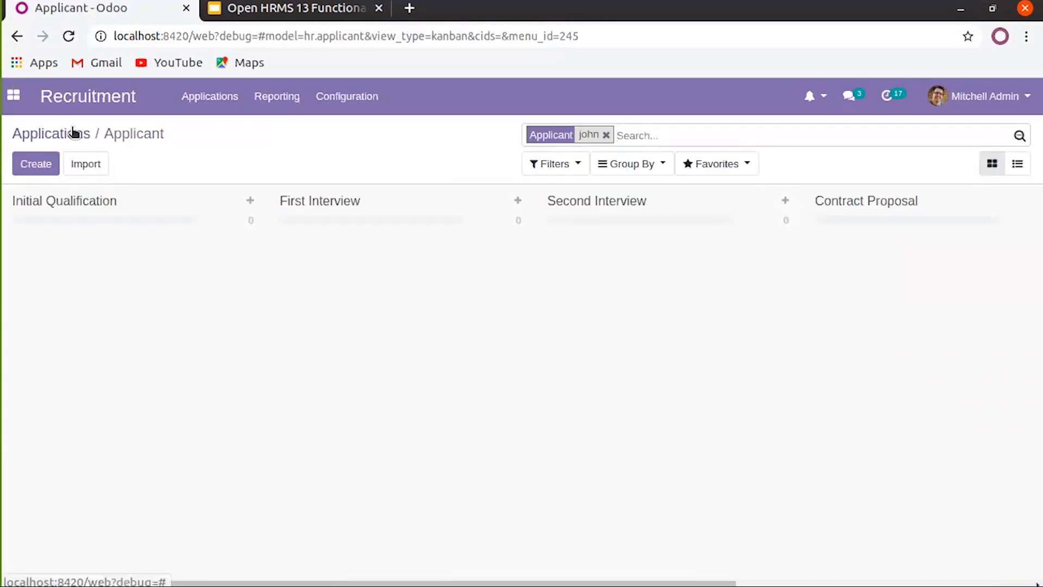
click(75, 132)
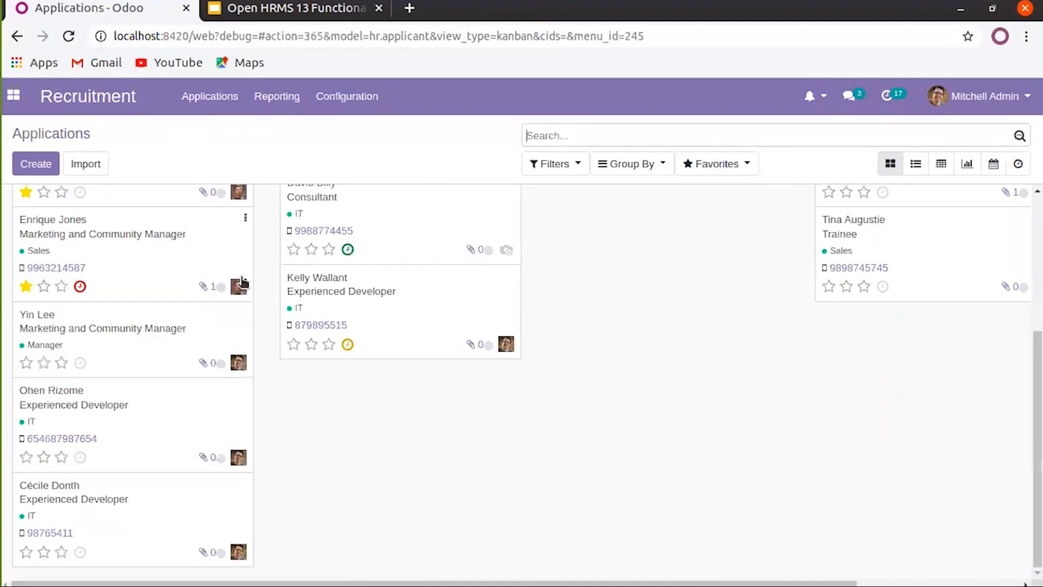
scroll(139, 285, up, 4)
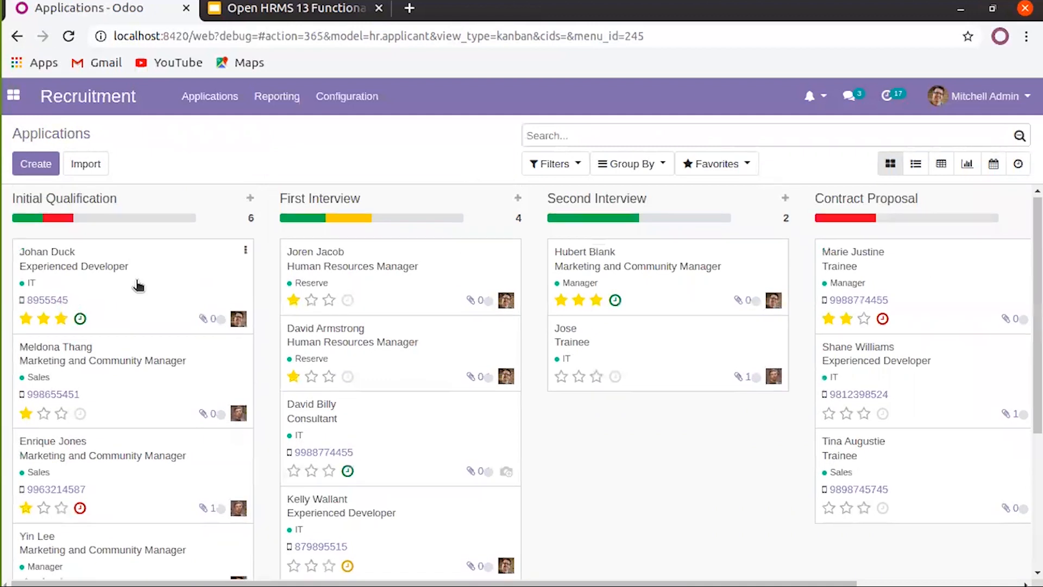
scroll(138, 285, down, 4)
scroll(138, 285, up, 4)
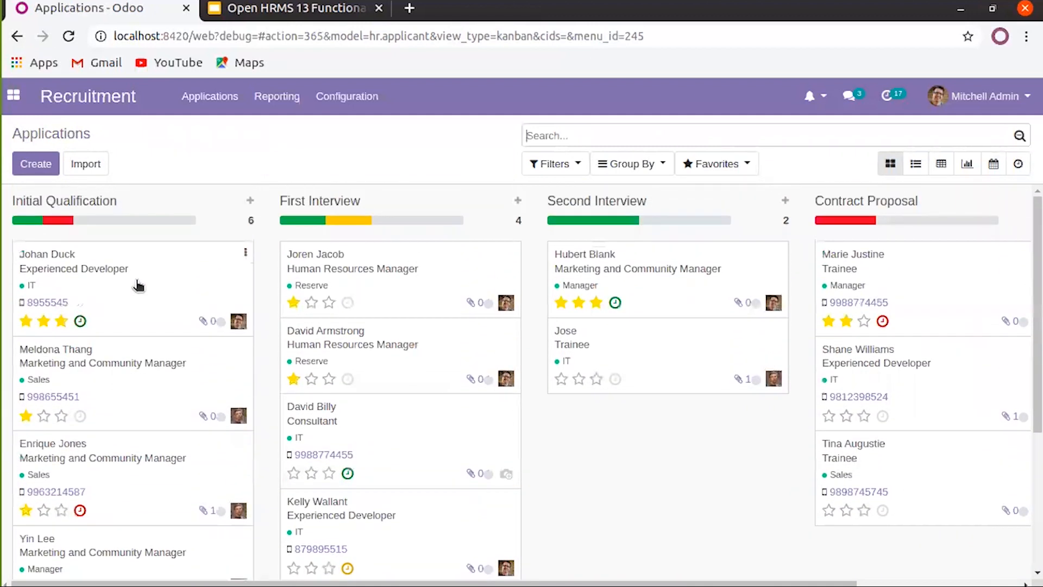
scroll(138, 285, down, 2)
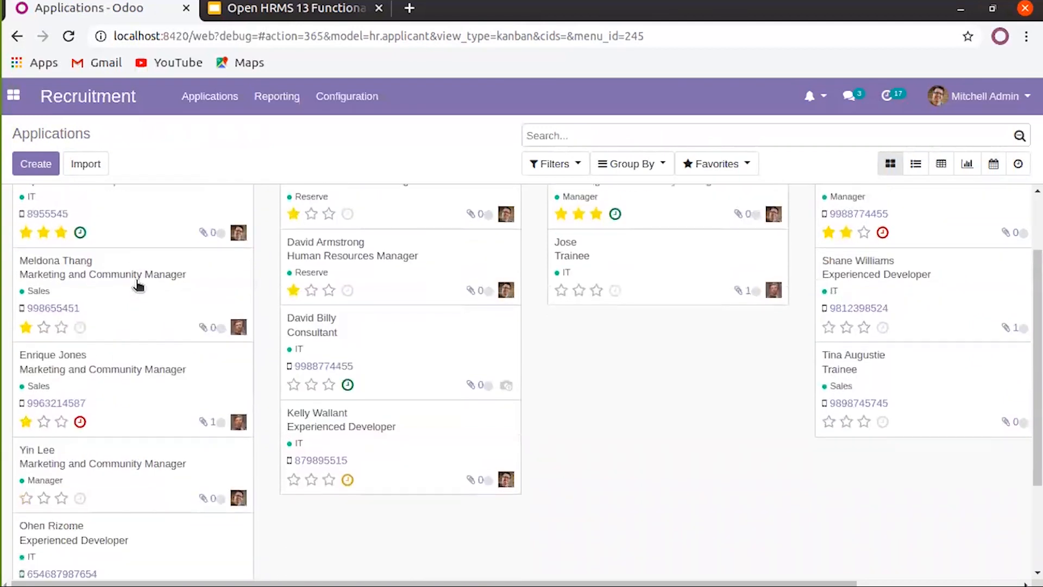
scroll(138, 285, up, 1)
scroll(139, 285, up, 2)
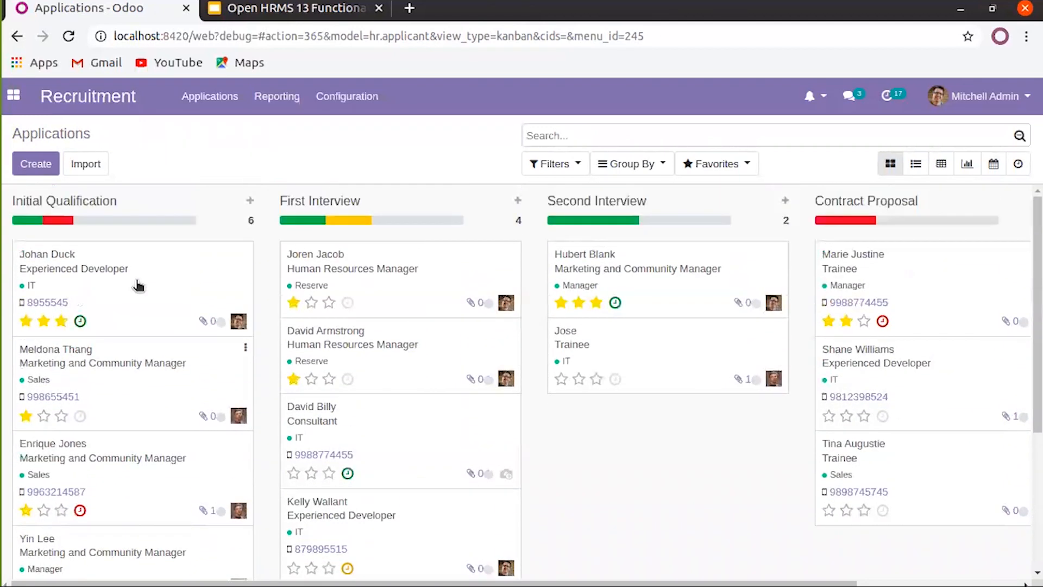
scroll(551, 449, right, 3)
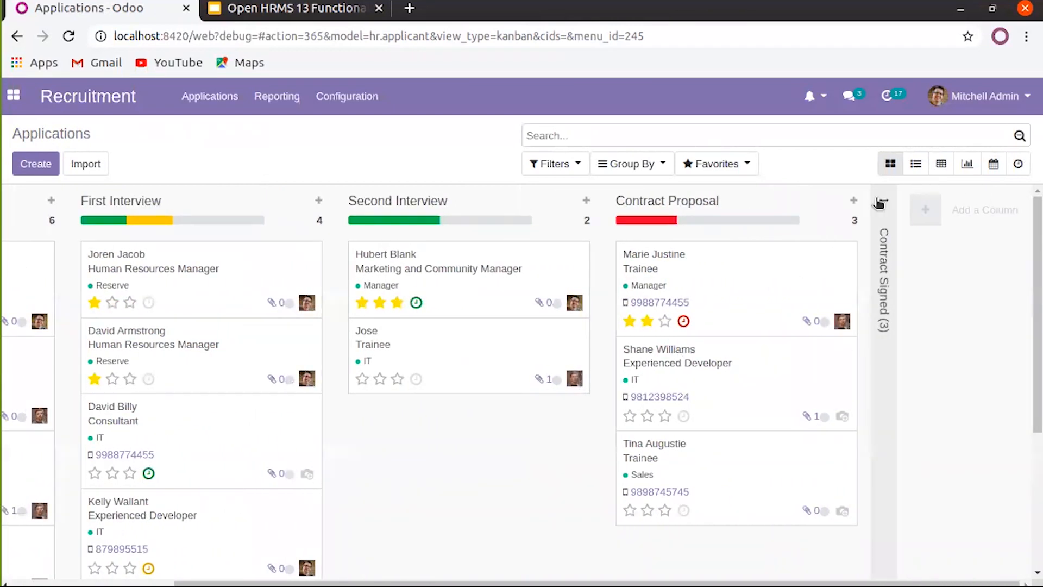
click(879, 203)
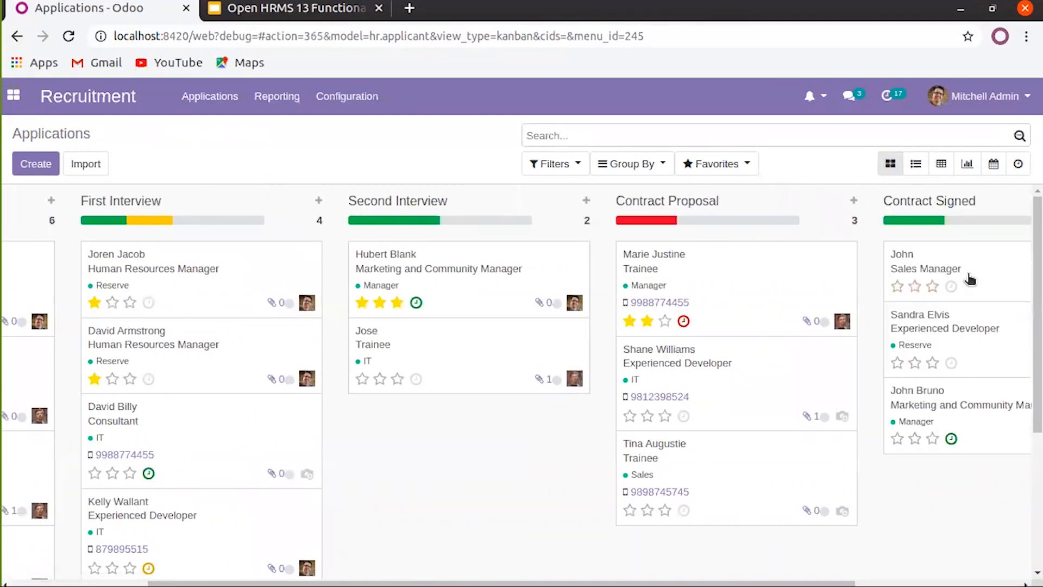
scroll(970, 279, right, 4)
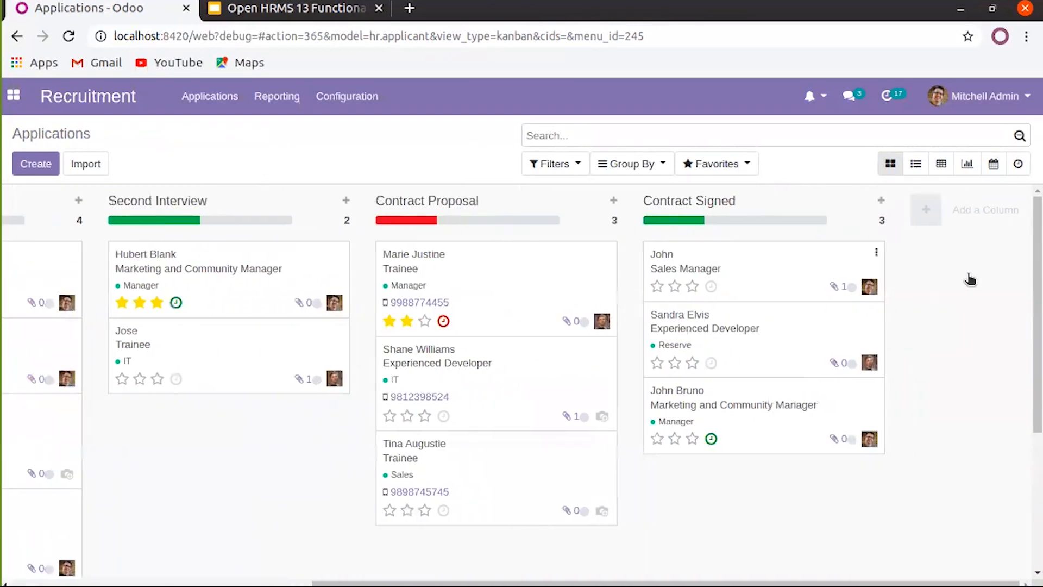
click(740, 255)
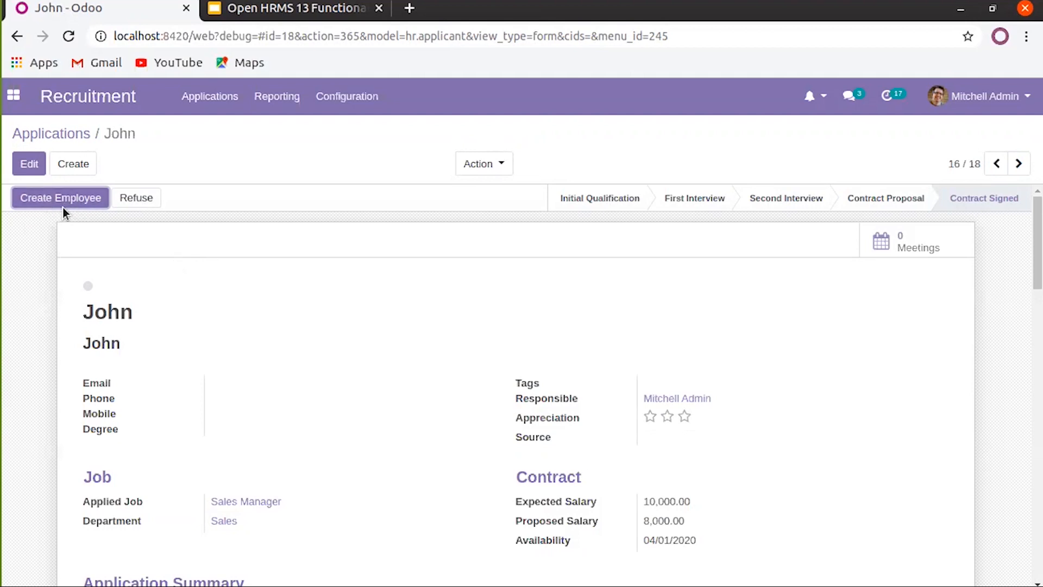
click(79, 134)
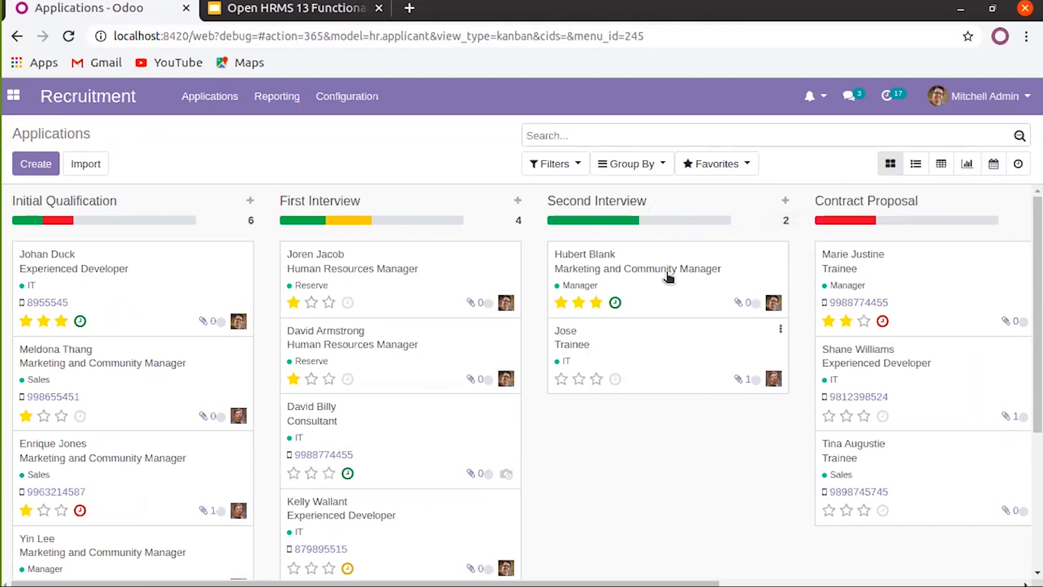
Glance at the list view, then switch to a pivot table counting 18 applicants by stage
click(917, 164)
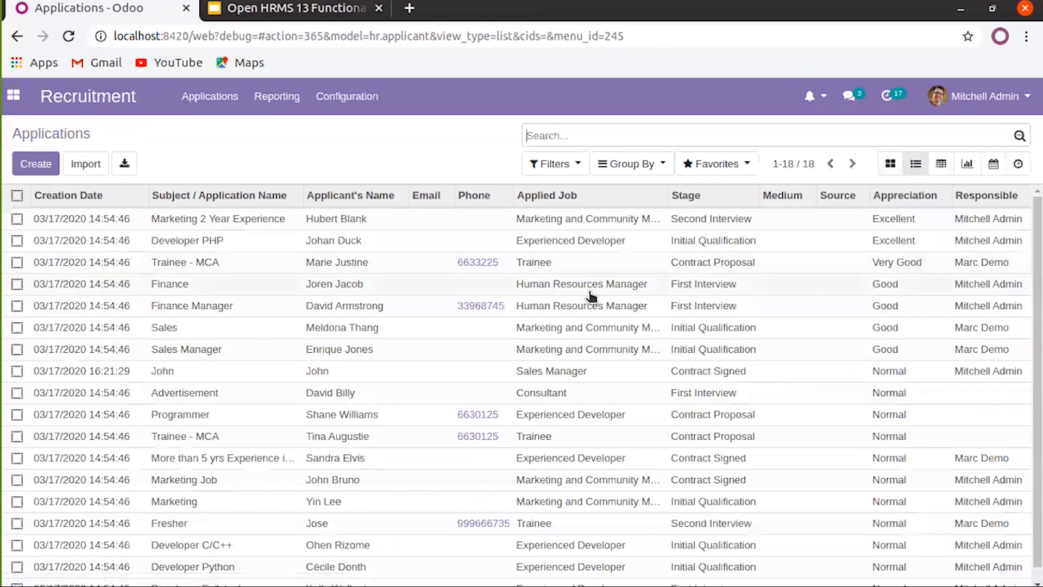
scroll(591, 296, down, 1)
scroll(591, 296, up, 1)
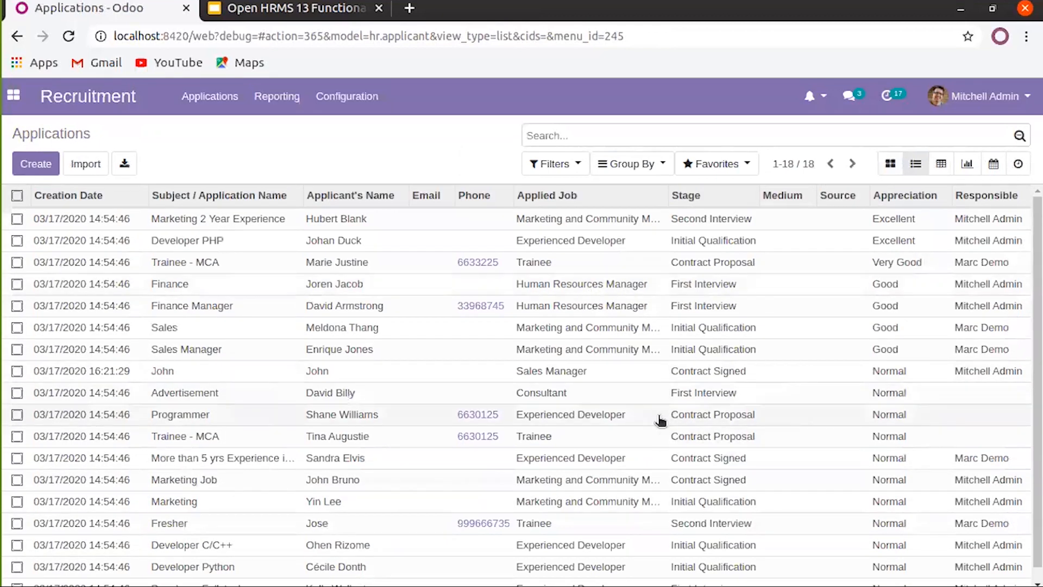
click(940, 165)
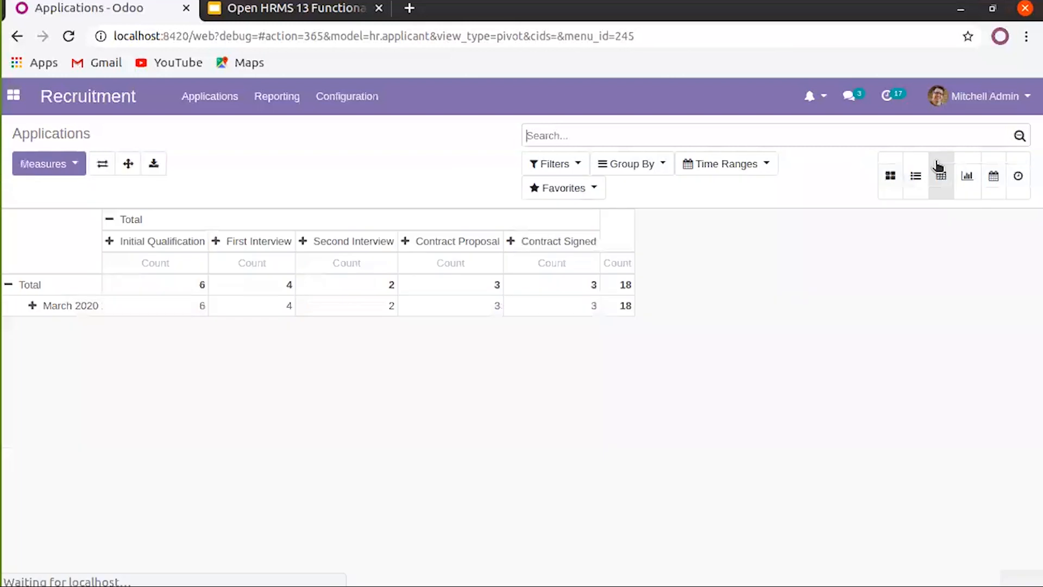
Collapse both pivot totals, add the Proposed Salary measure, and break rows down by Applicant's Name
click(109, 221)
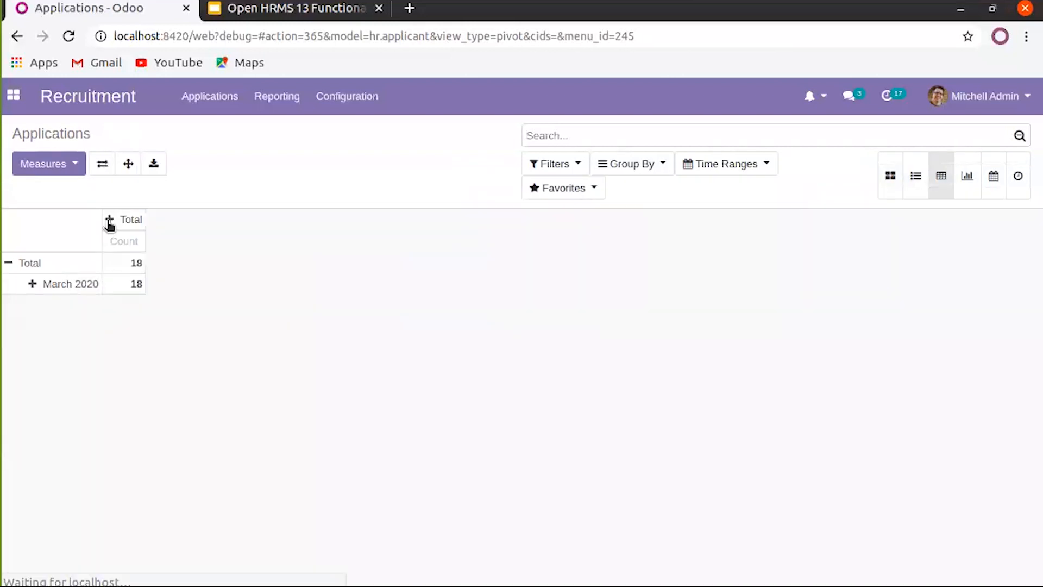
click(12, 263)
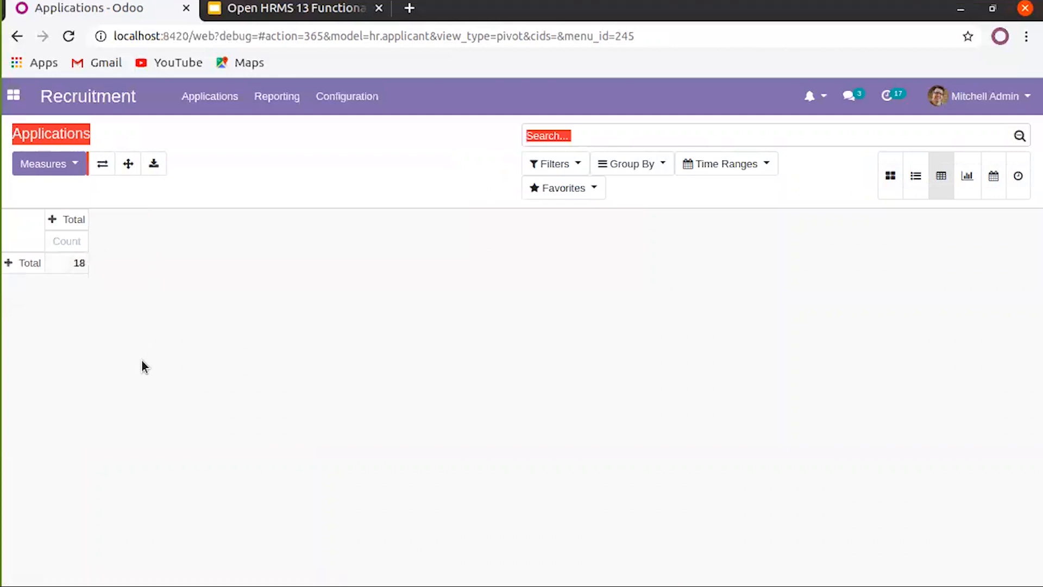
click(69, 165)
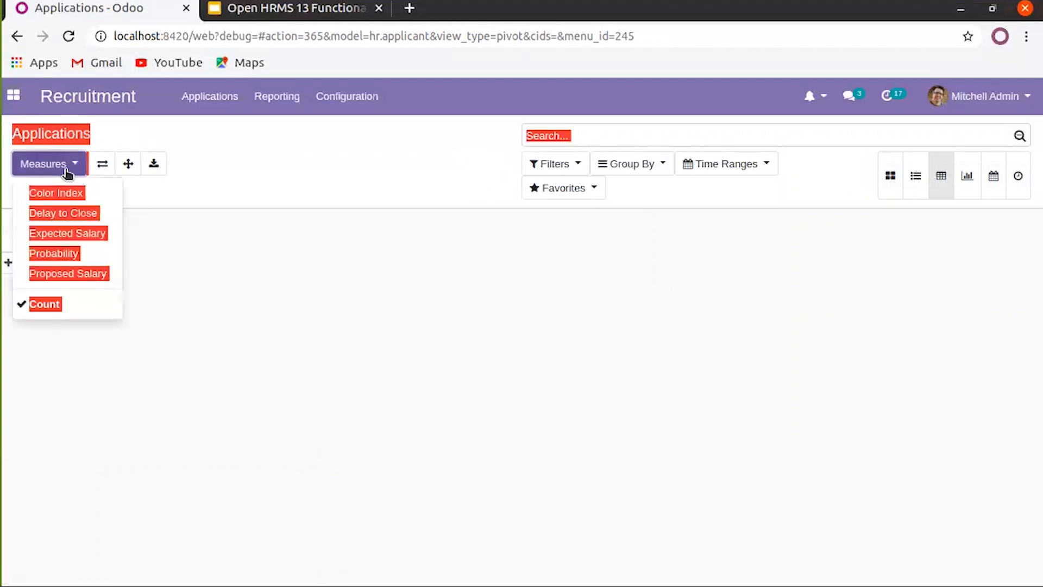
click(184, 229)
click(69, 168)
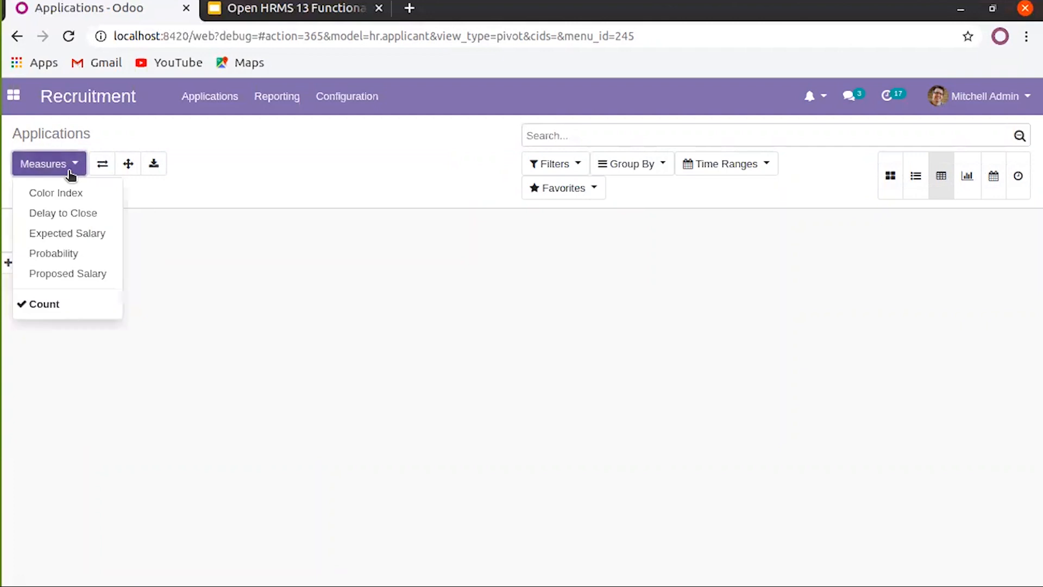
click(51, 276)
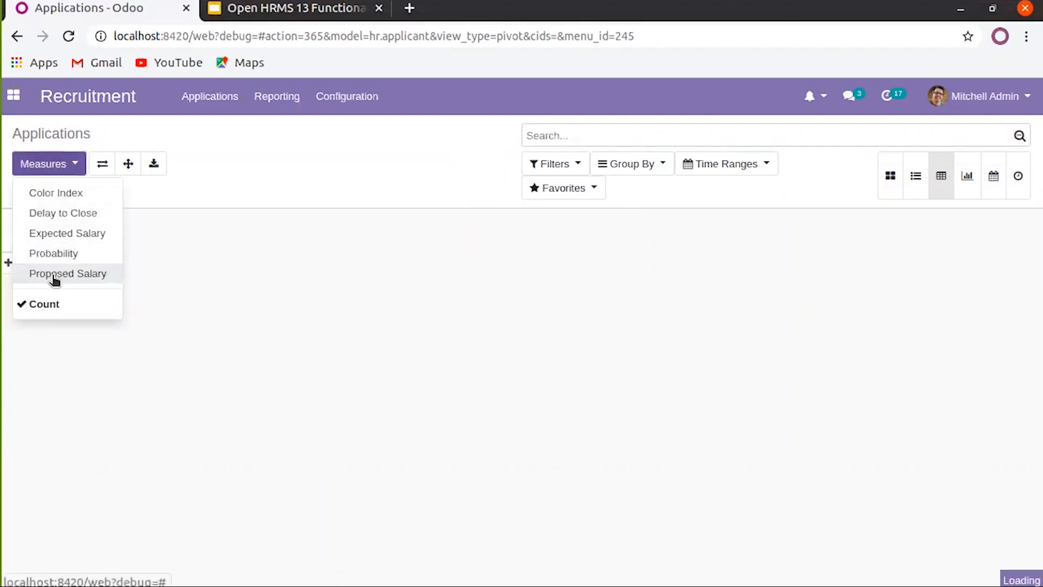
click(225, 294)
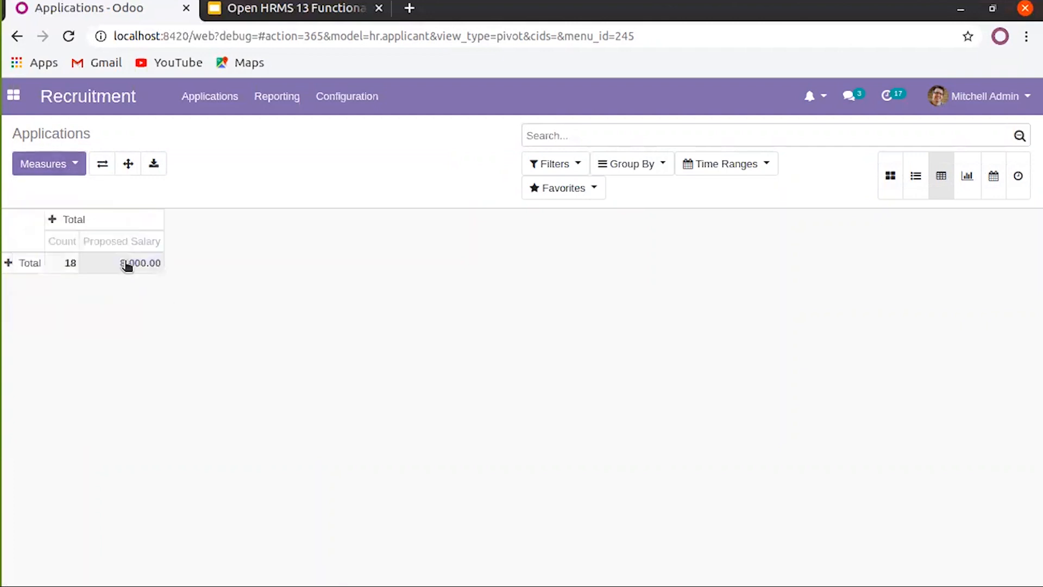
click(22, 264)
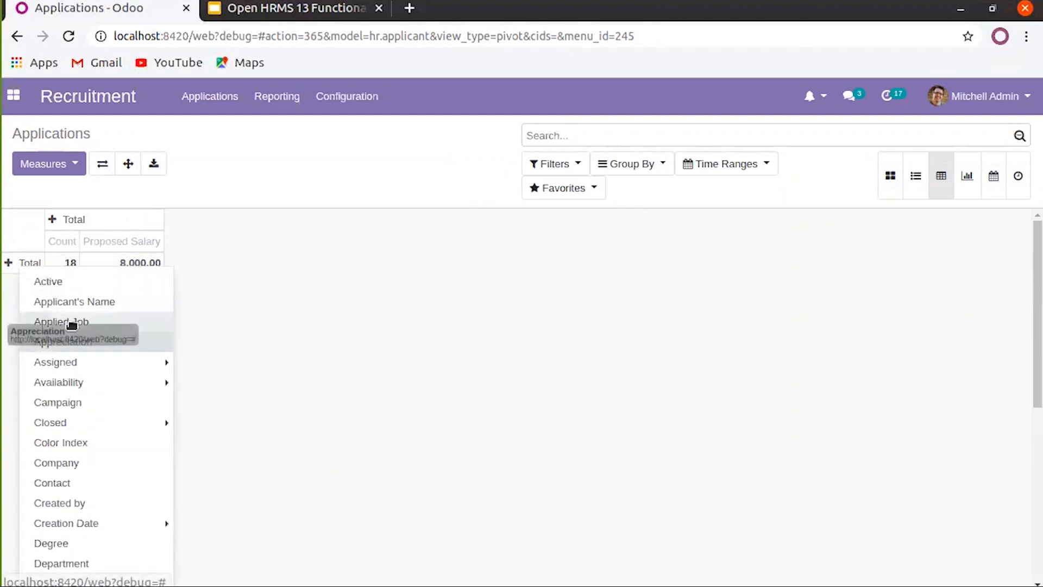
click(81, 305)
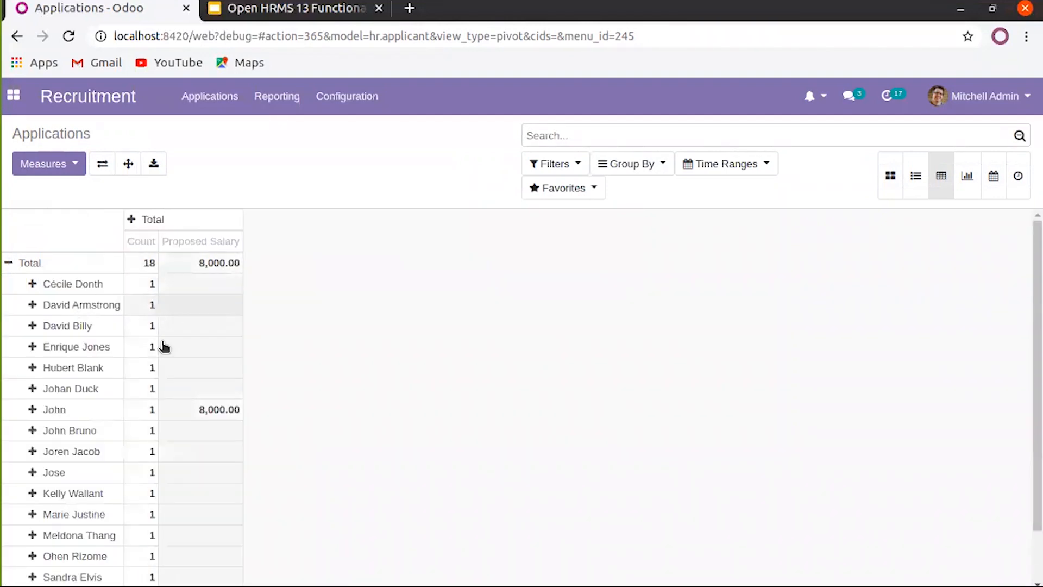
Replace the Count measure with Expected Salary, keeping Proposed Salary as a measure
click(73, 163)
click(59, 272)
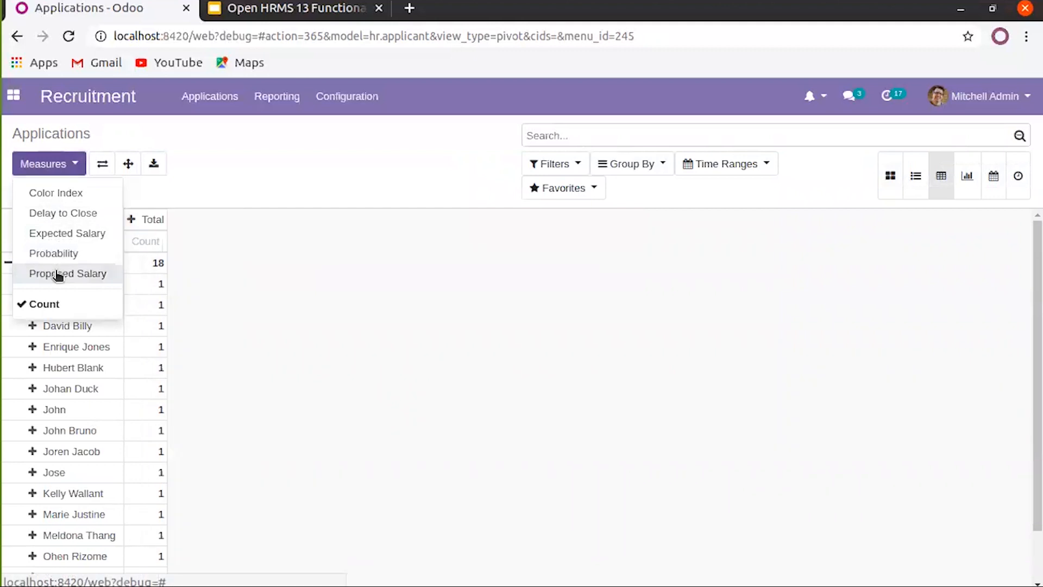
click(59, 273)
click(59, 306)
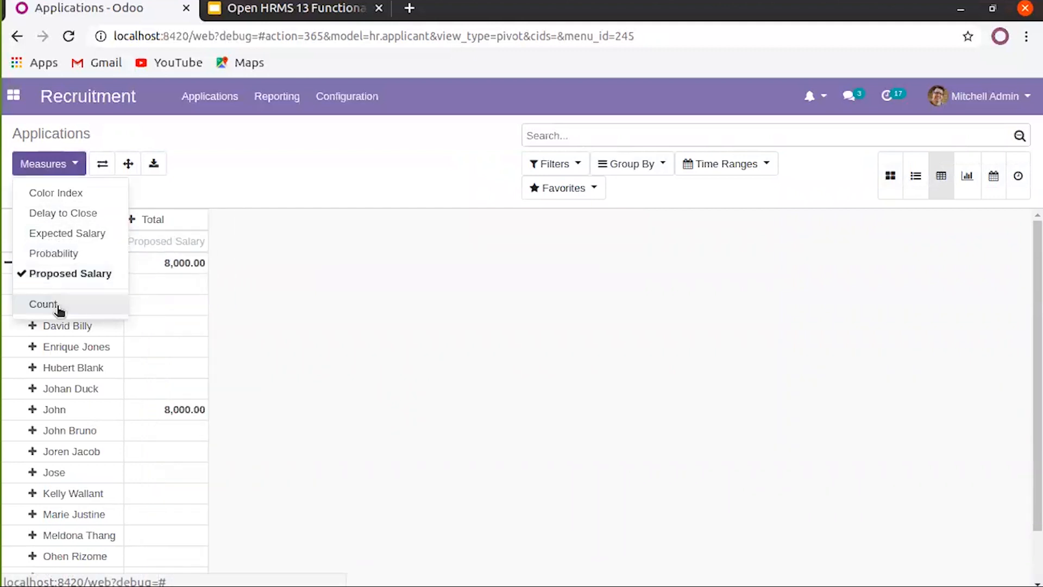
click(65, 234)
click(342, 318)
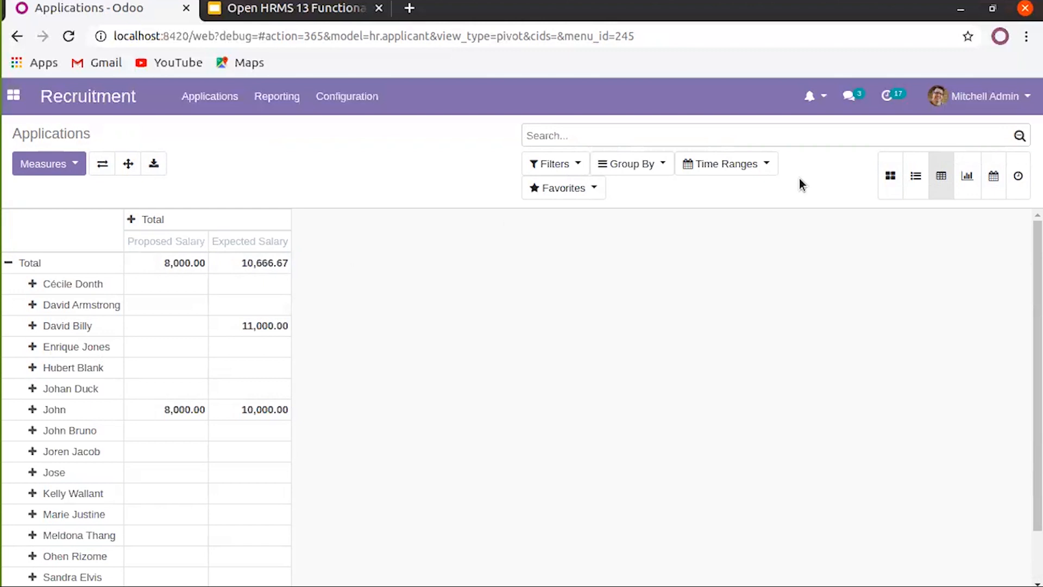
Pass through the bar chart to the March 2020 calendar, dismissing the new-application dialog opened on day 26
click(965, 177)
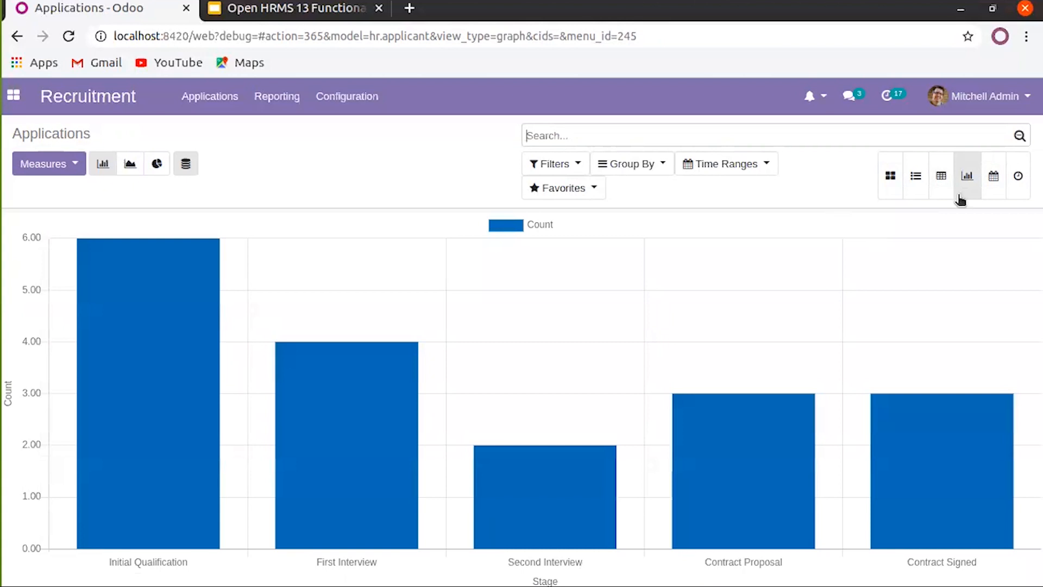
click(992, 184)
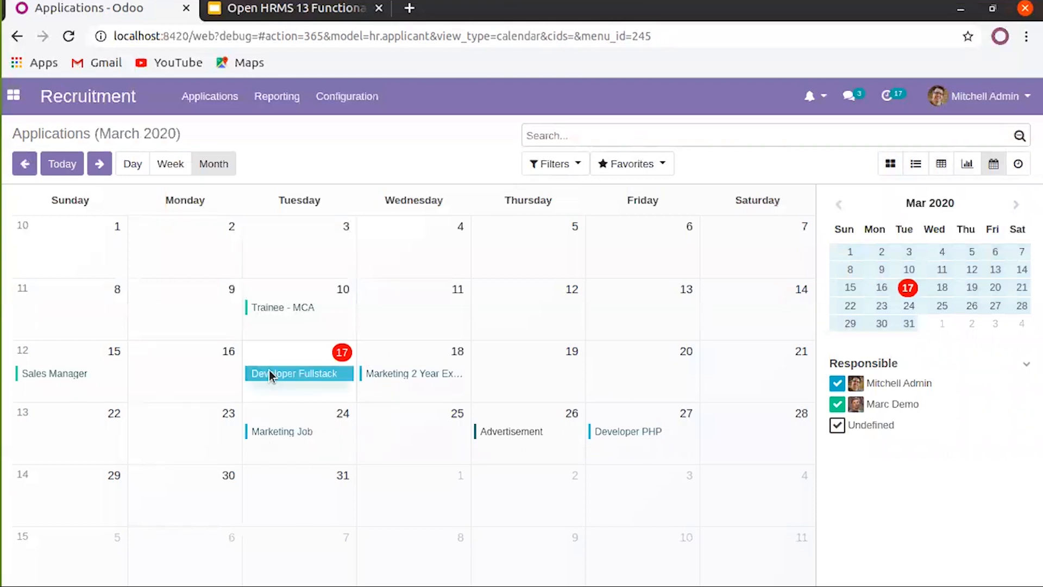
click(491, 416)
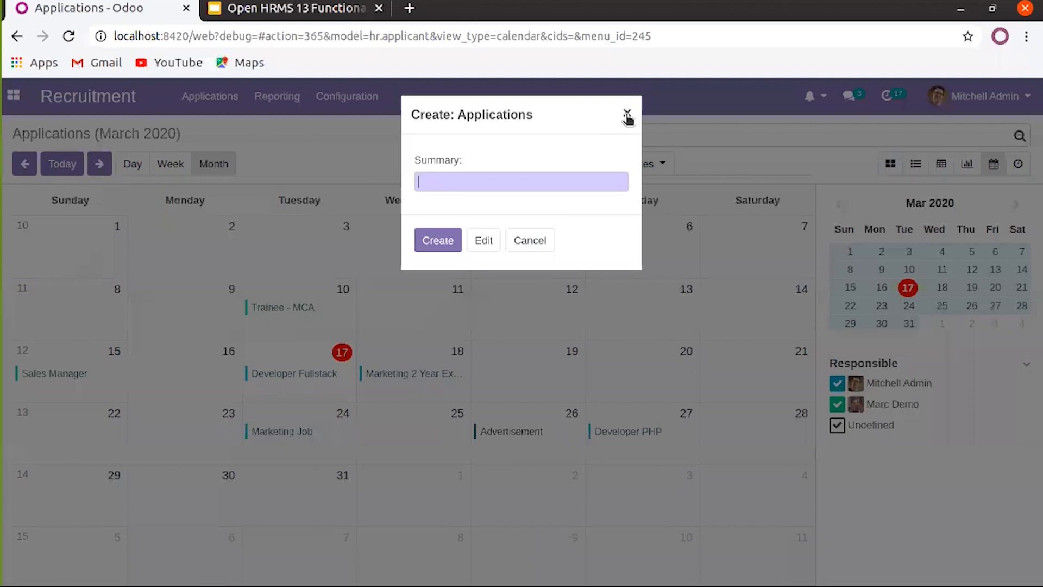
click(628, 114)
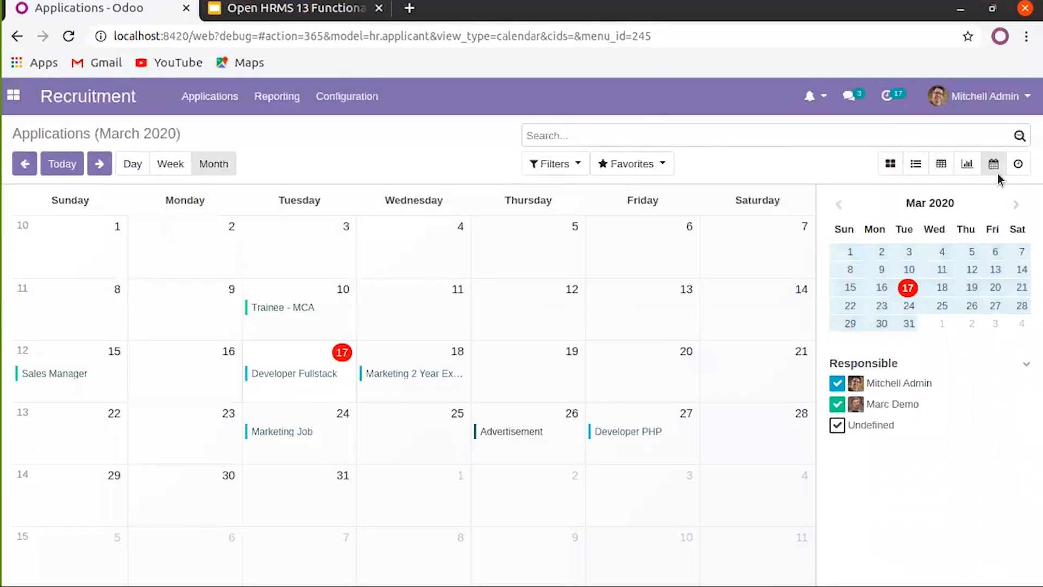
Review the applications' scheduled activities table, then return to the kanban stage board
click(1018, 164)
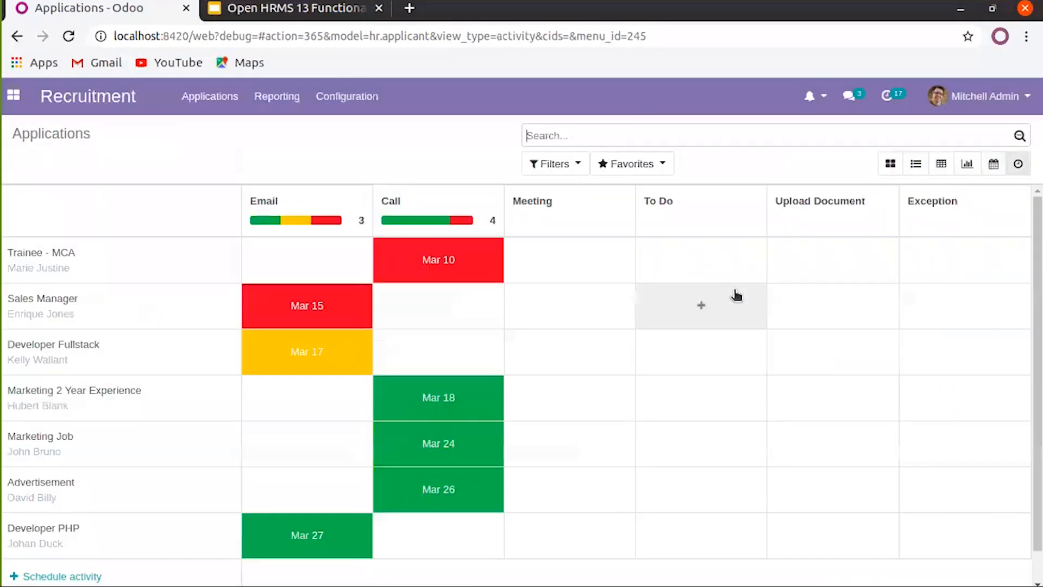
scroll(619, 499, down, 1)
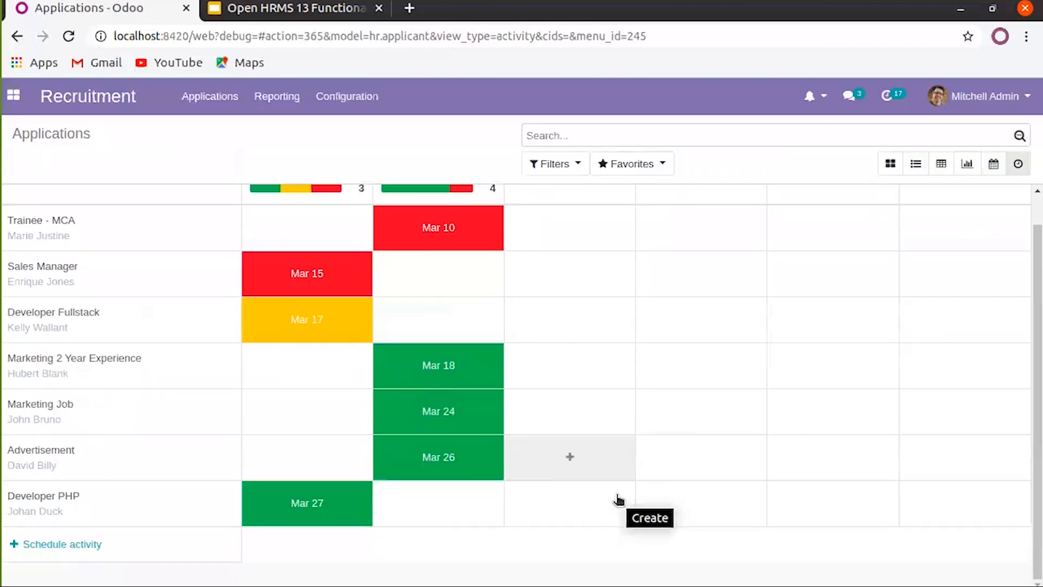
scroll(619, 498, up, 1)
scroll(618, 498, down, 1)
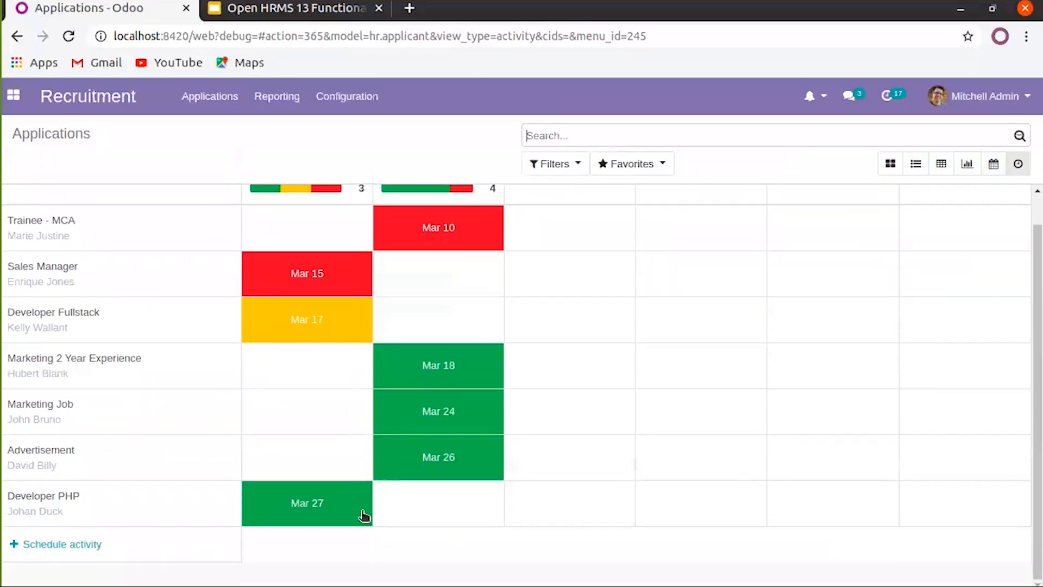
scroll(534, 403, up, 1)
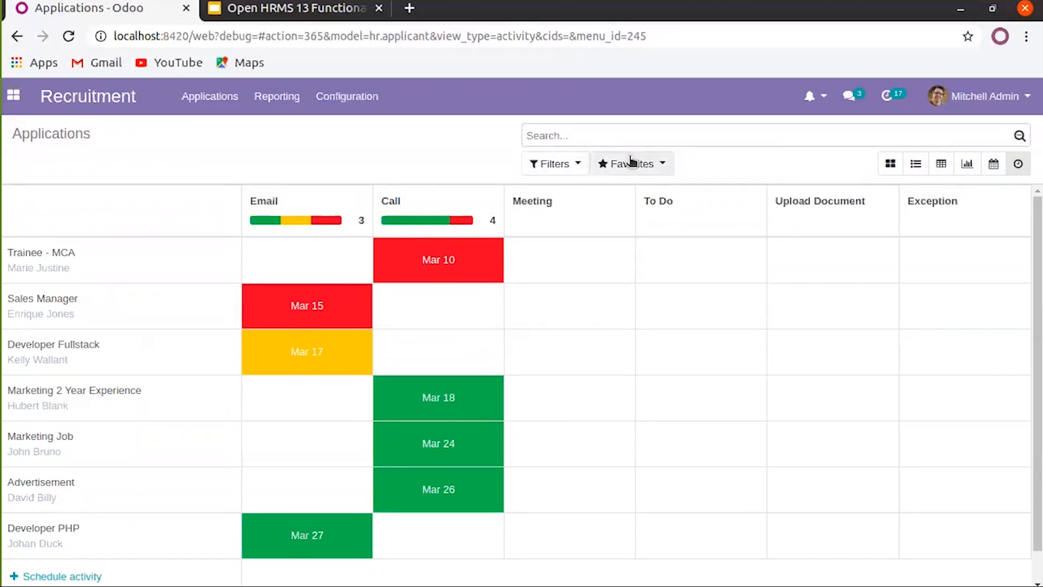
click(890, 166)
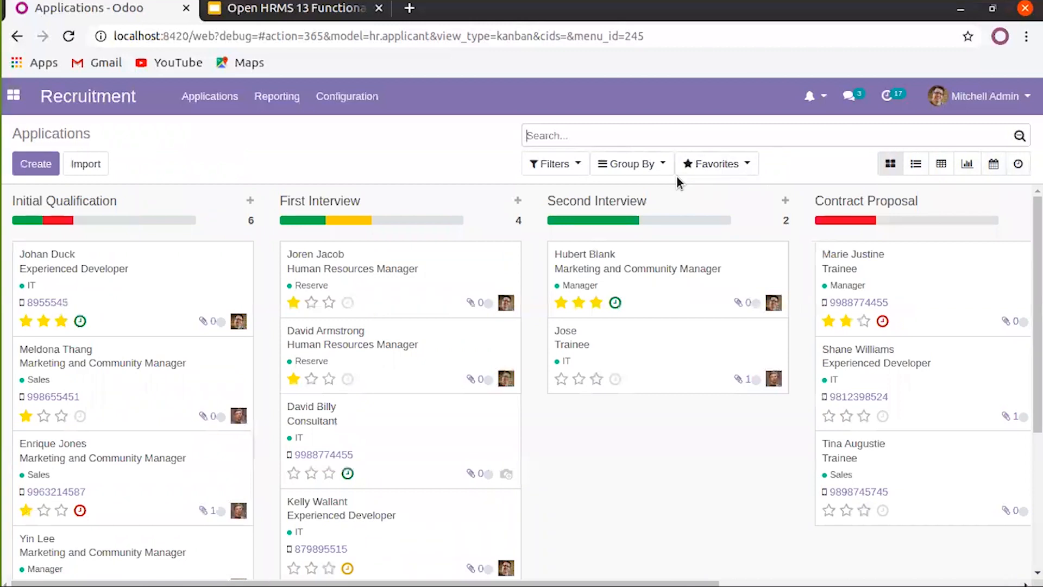
click(578, 165)
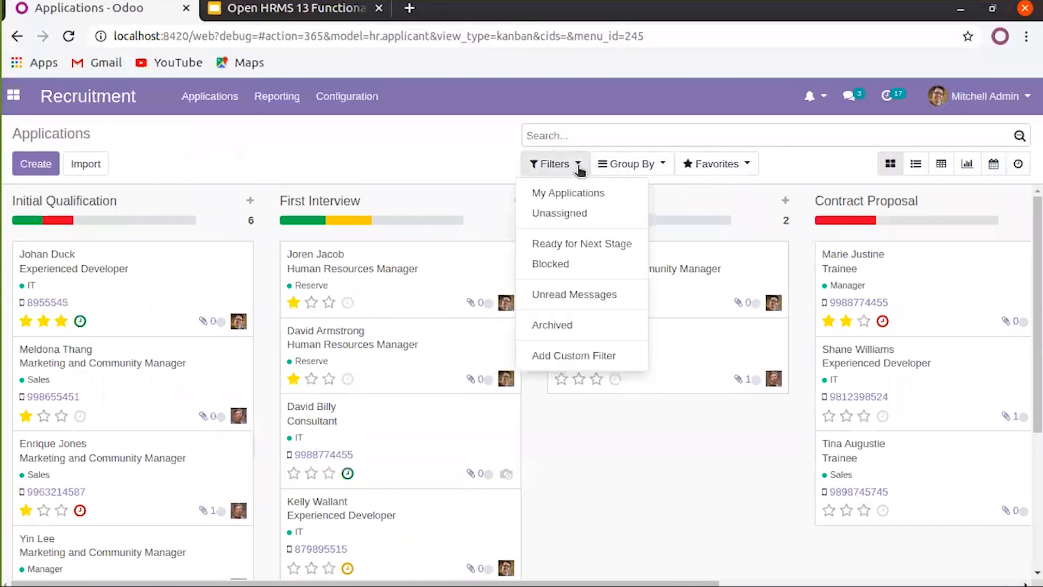
click(567, 358)
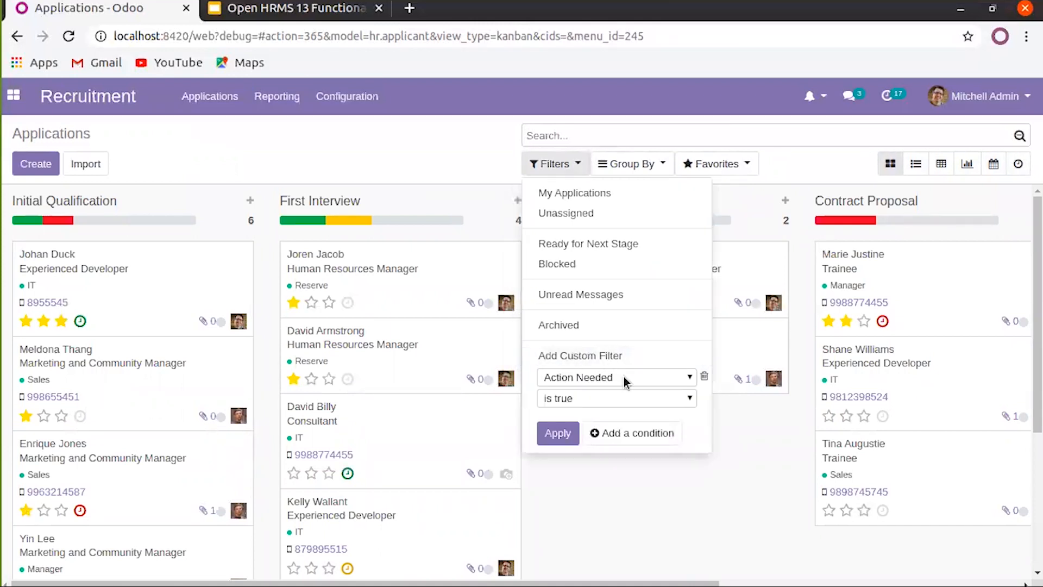
click(471, 157)
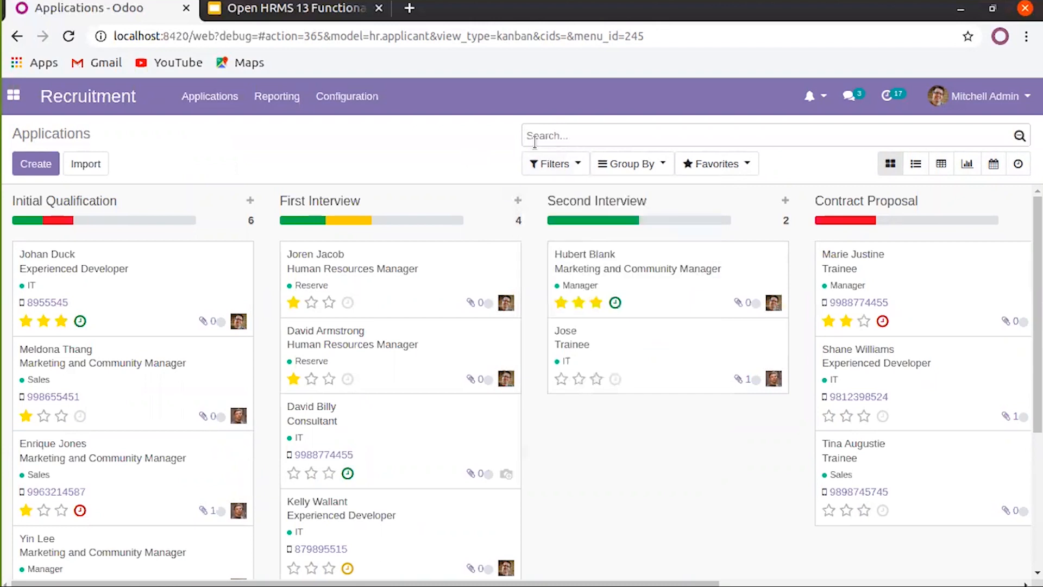
click(559, 164)
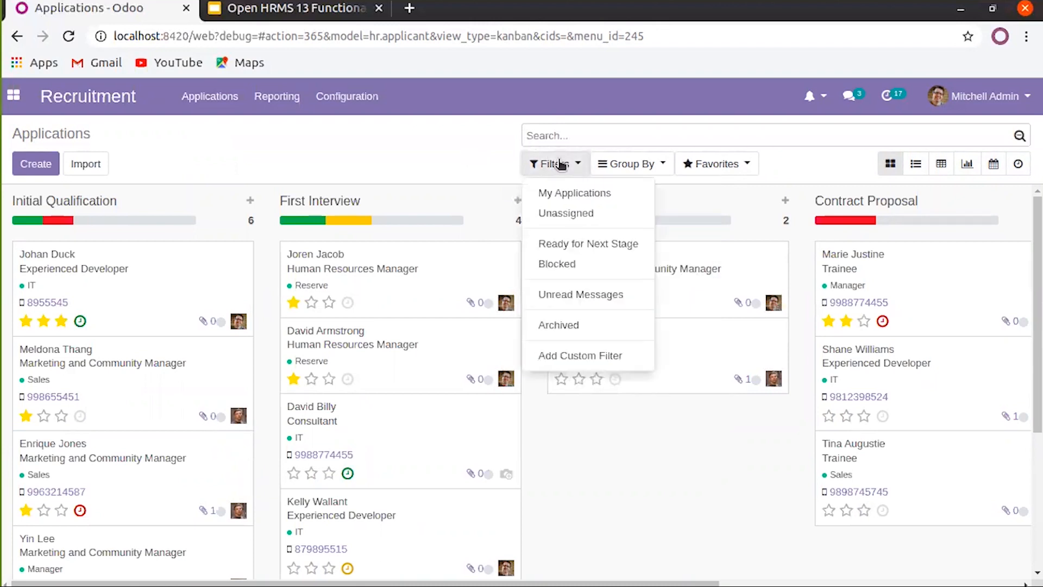
click(571, 196)
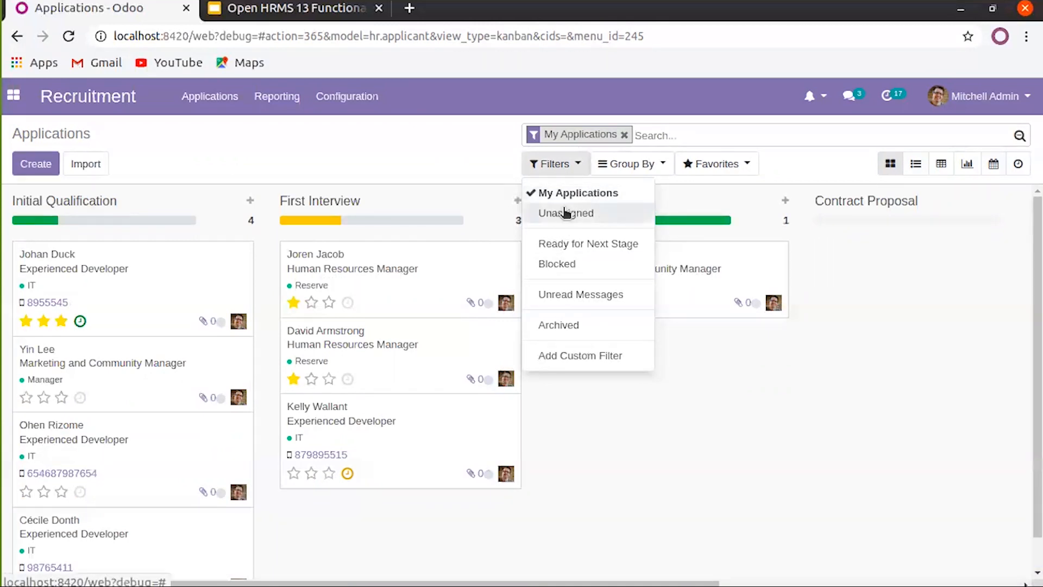
click(546, 199)
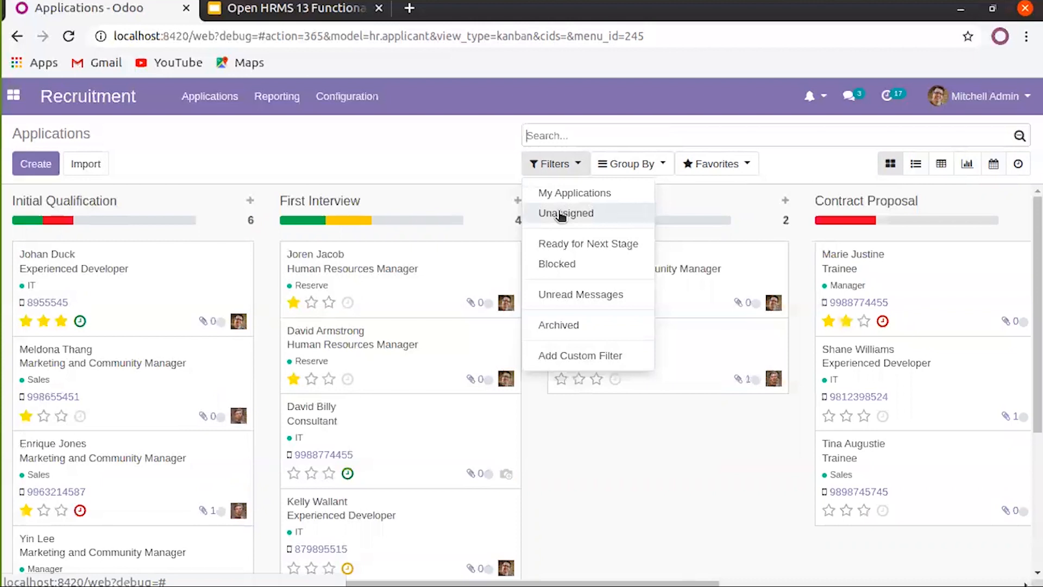
click(561, 214)
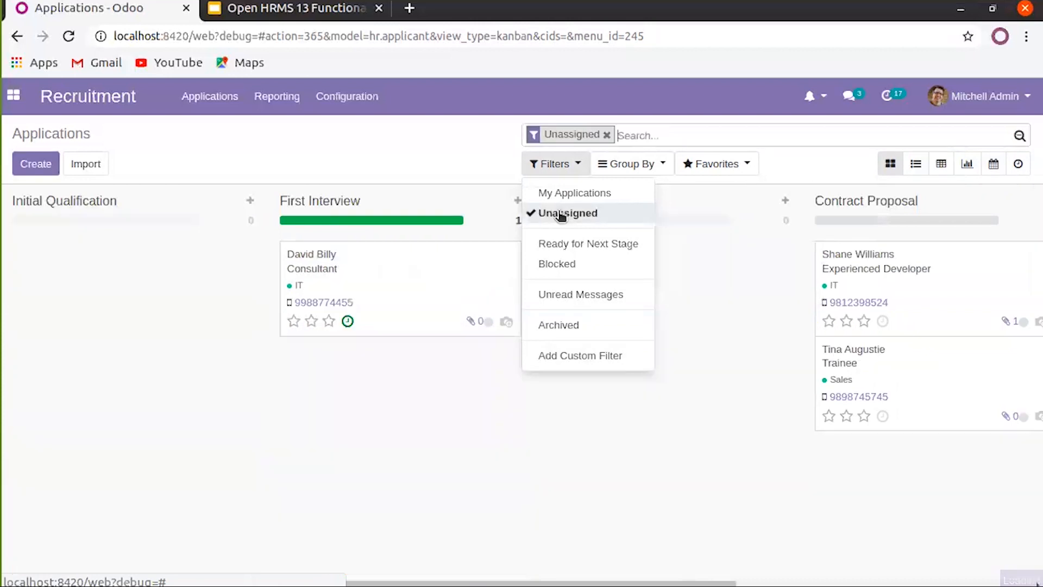
click(562, 214)
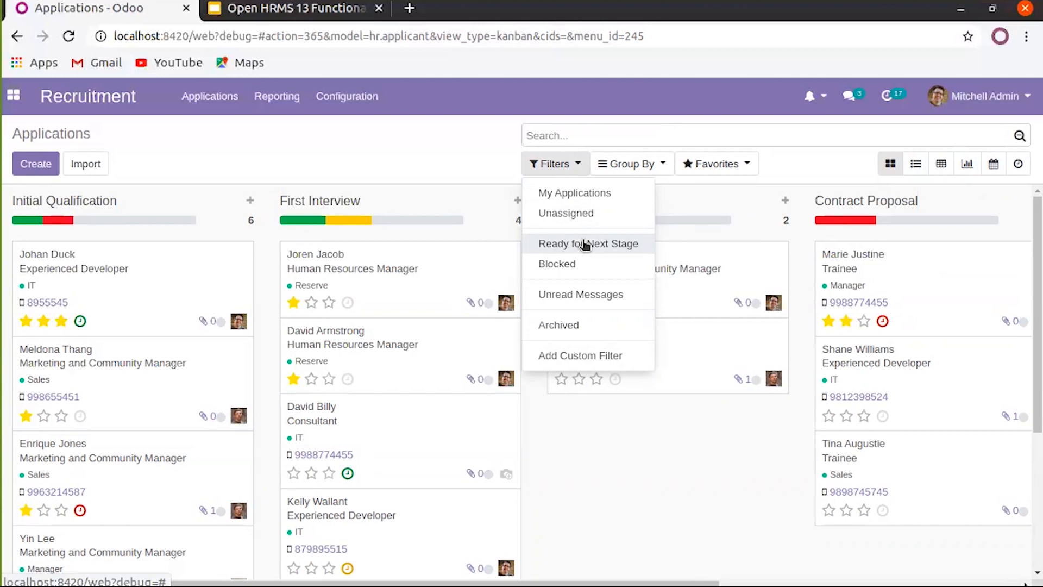
click(616, 249)
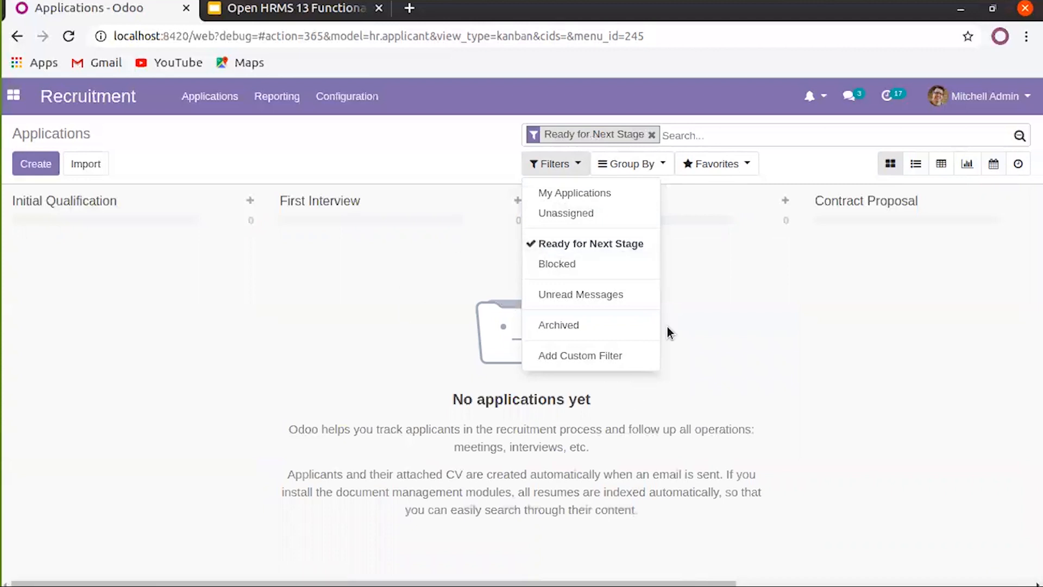
click(654, 134)
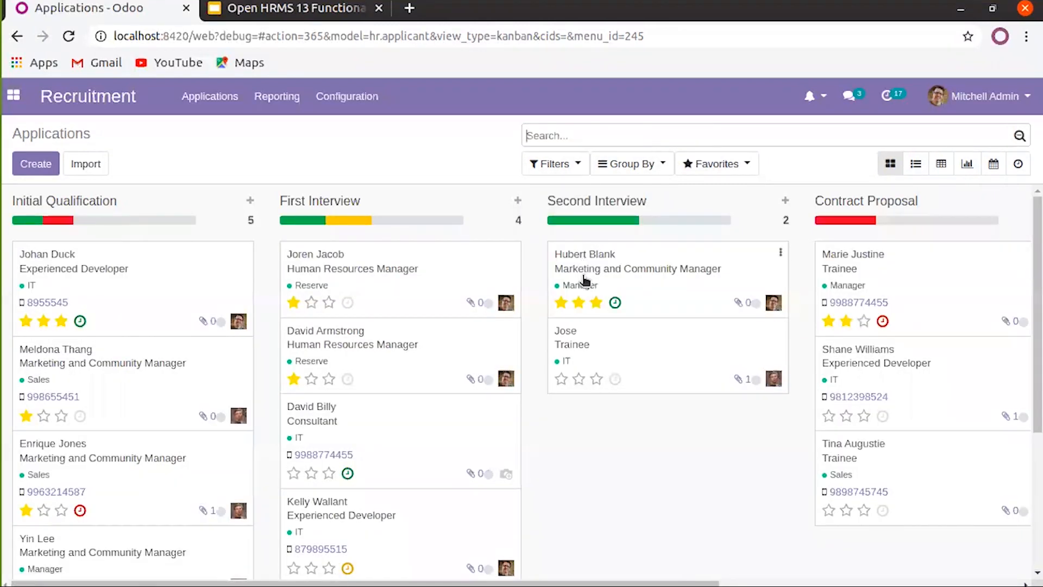
Set the Marketing 2 Year Experience application's status to Blocked and return to the board
click(585, 280)
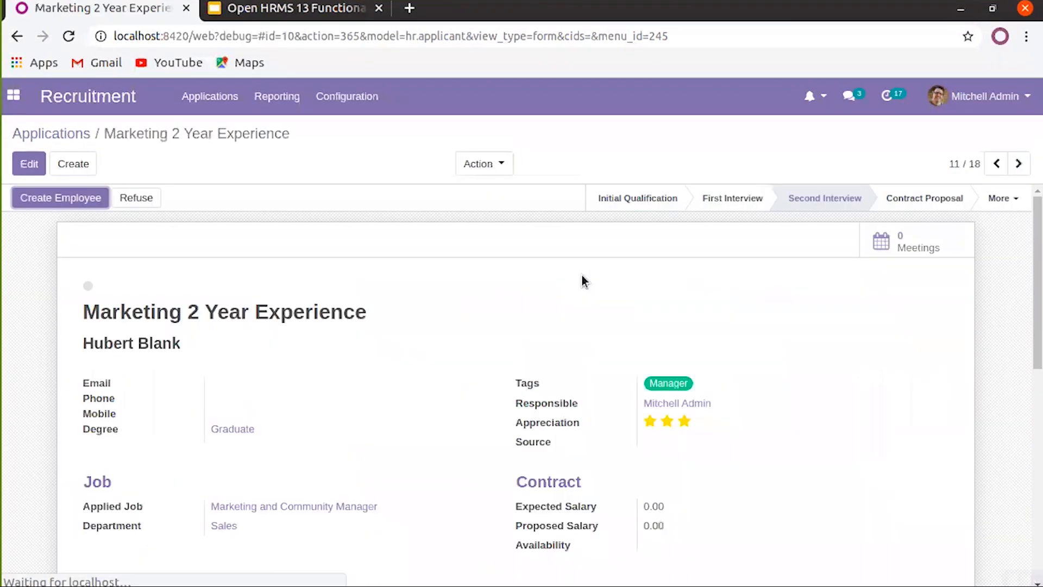
click(87, 286)
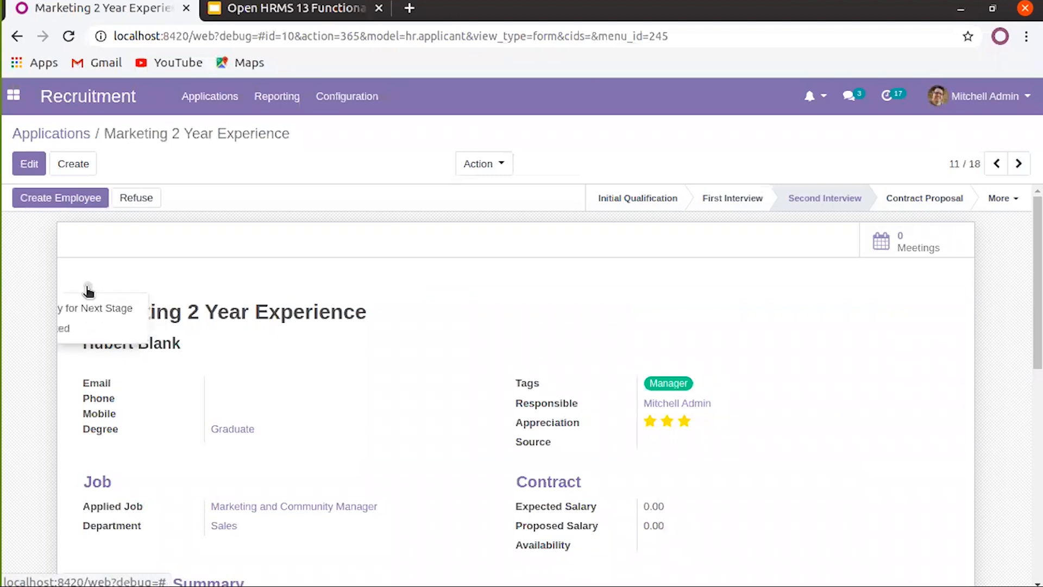
click(86, 326)
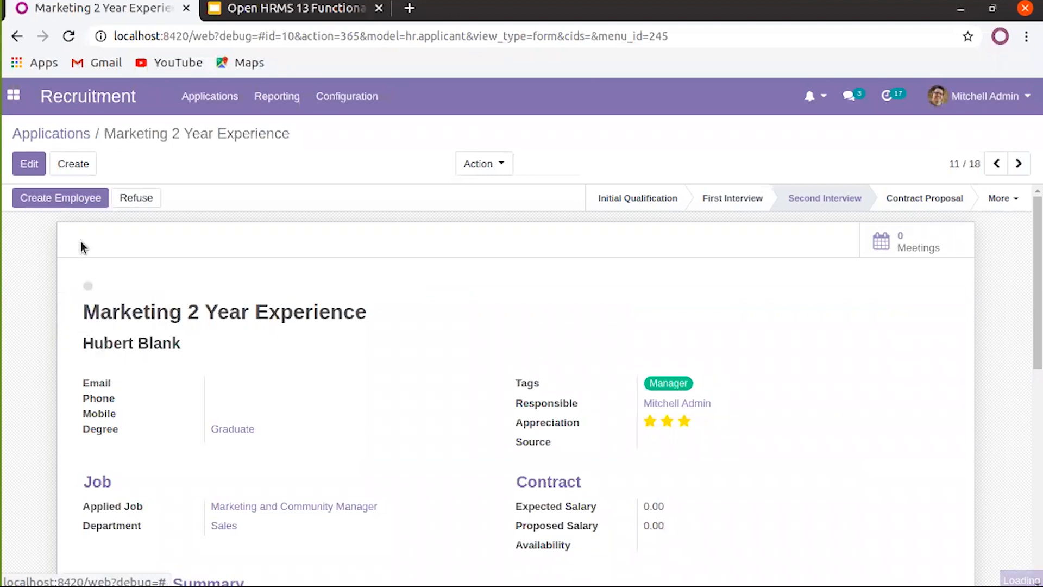
click(72, 136)
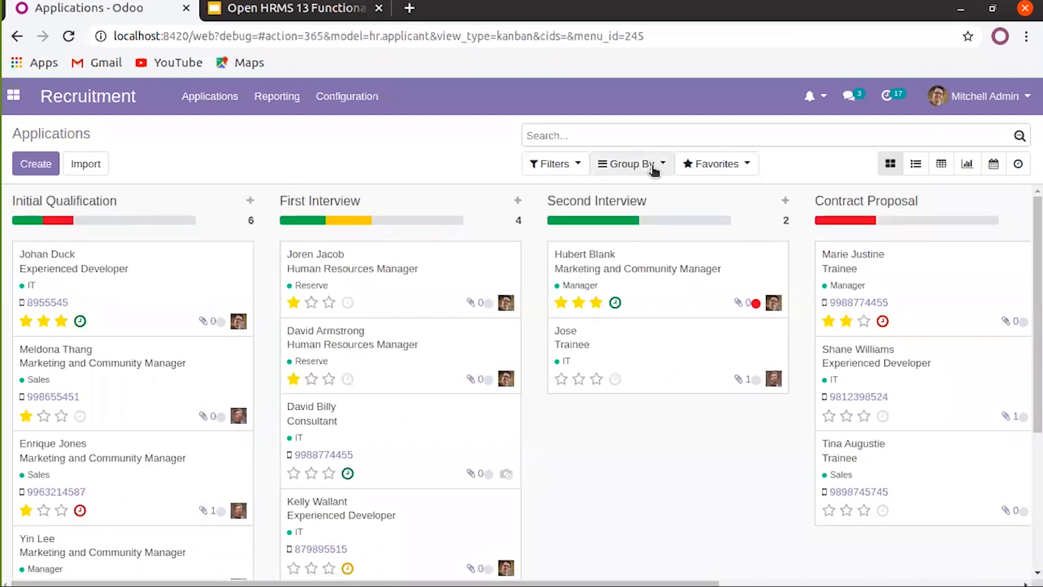
Briefly show archived applications, remove the Archived filter, and open the Finance application
click(654, 170)
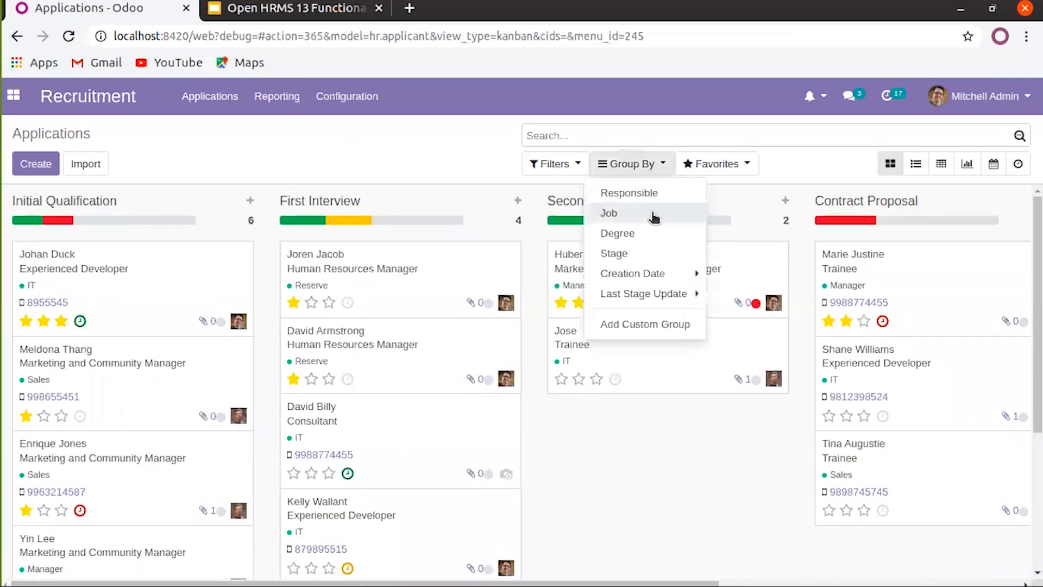
click(552, 163)
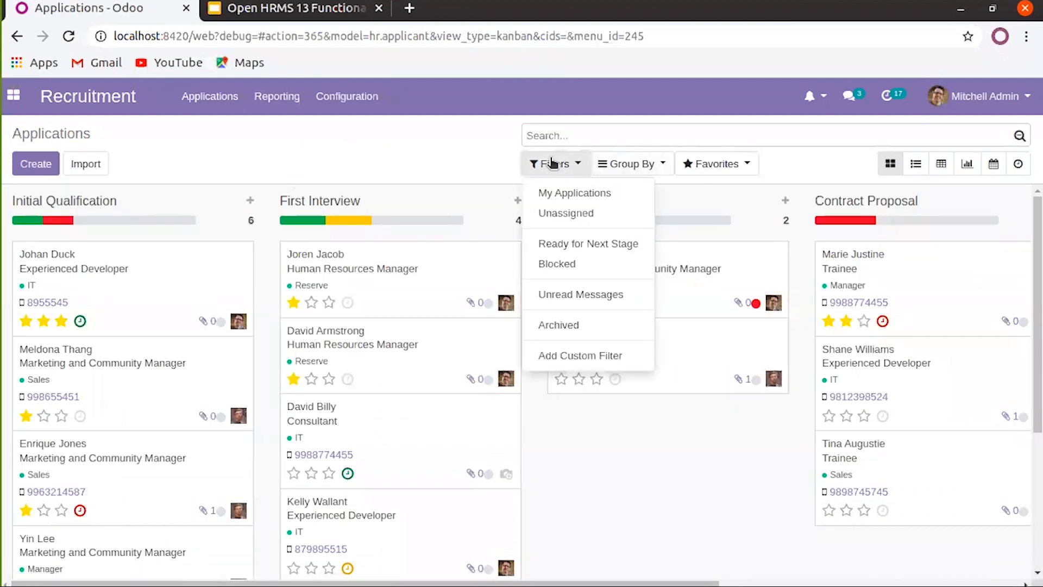
click(579, 325)
click(579, 325)
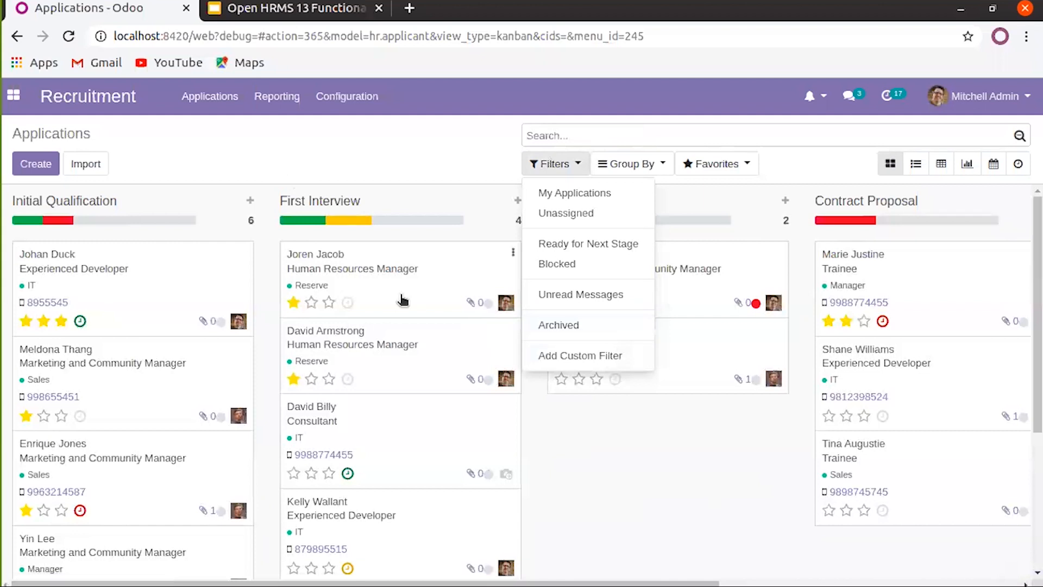
click(402, 300)
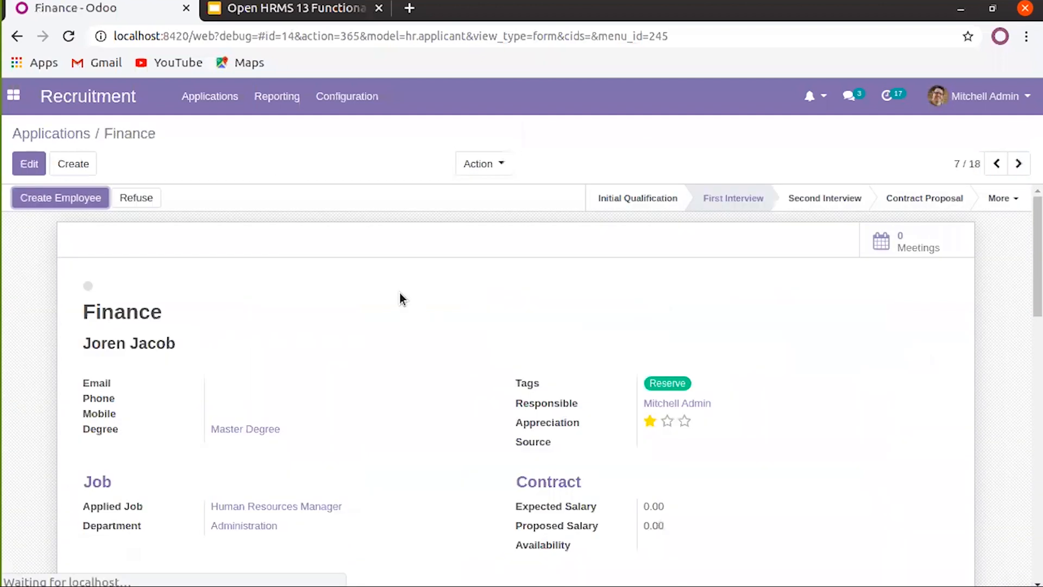
Start archiving the Finance application but cancel the confirmation, then return to the Applications board
click(495, 160)
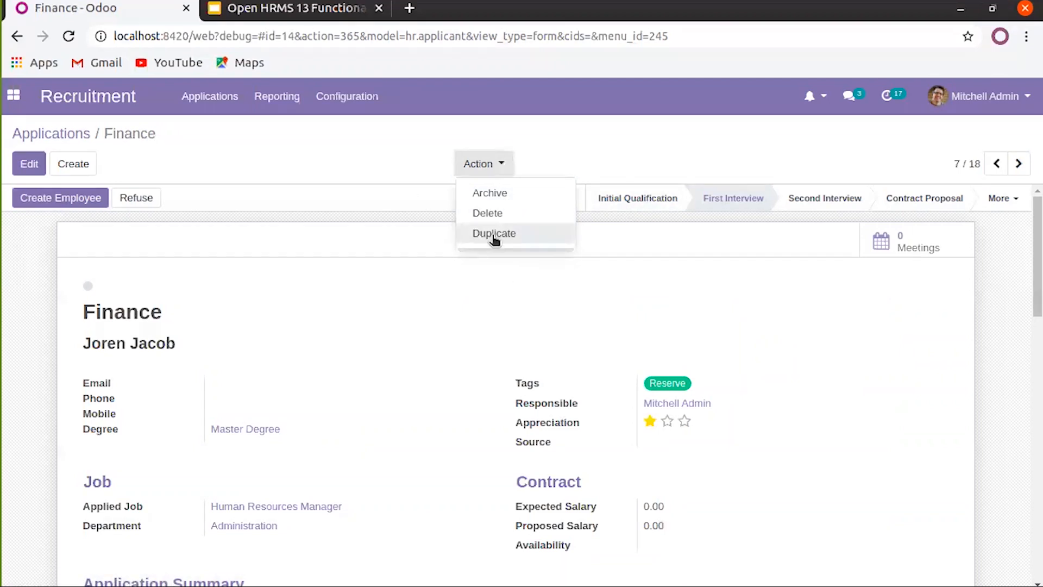
click(506, 197)
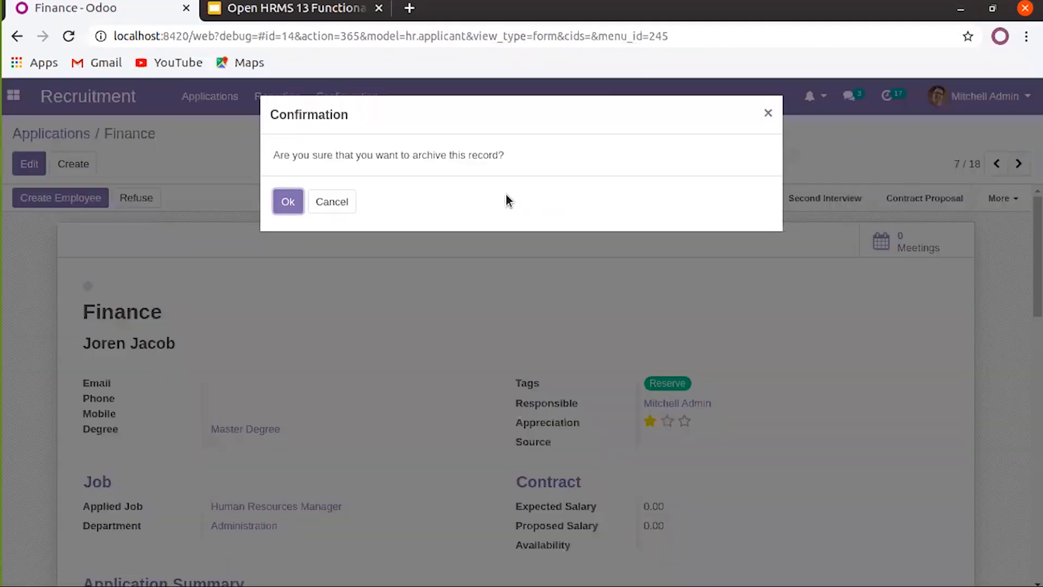
click(768, 113)
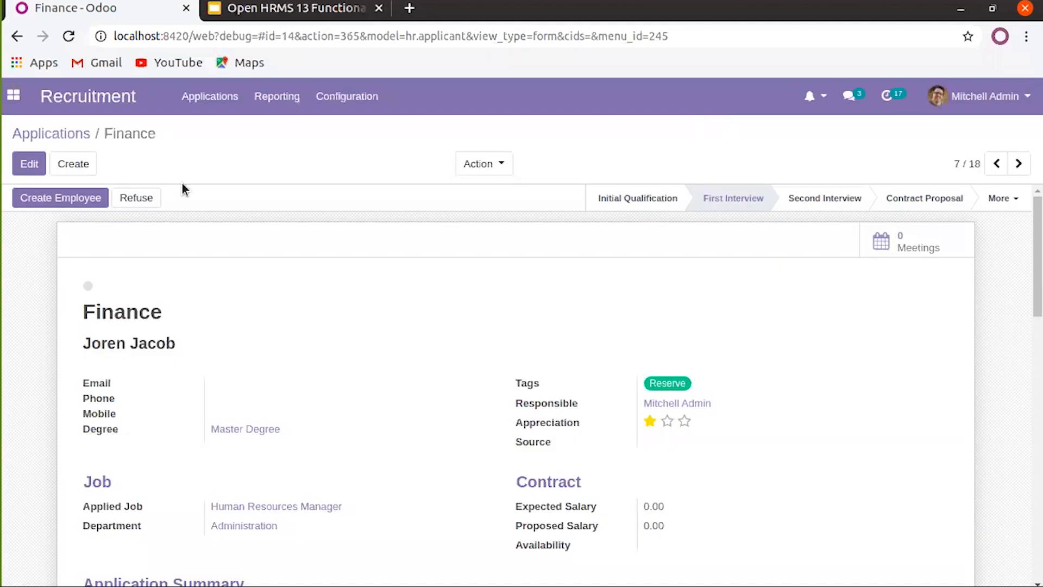
click(82, 133)
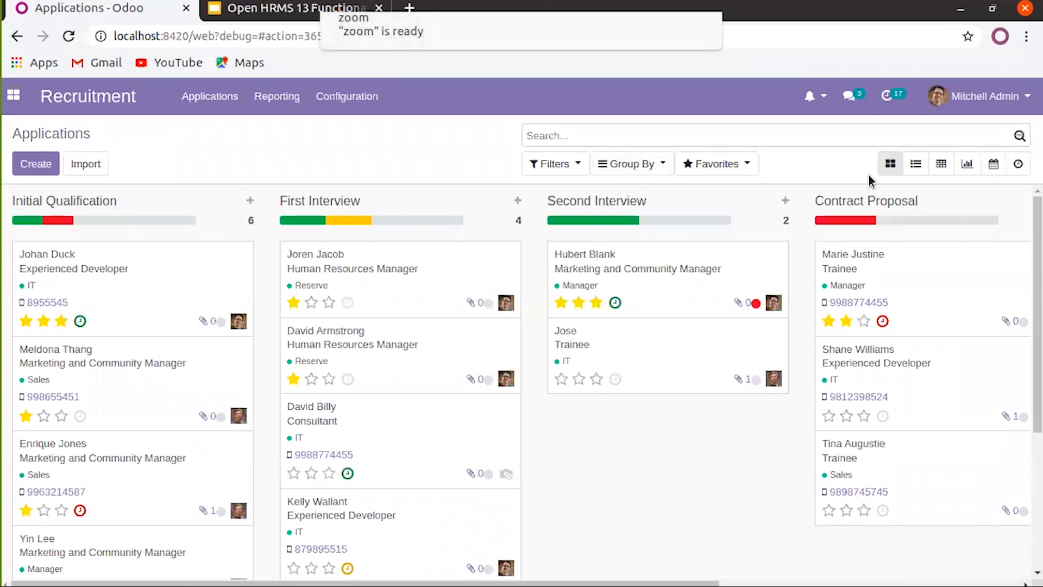
List applications grouped by Job then Stage, expanding the Consultant and Experienced Developer groups
click(919, 167)
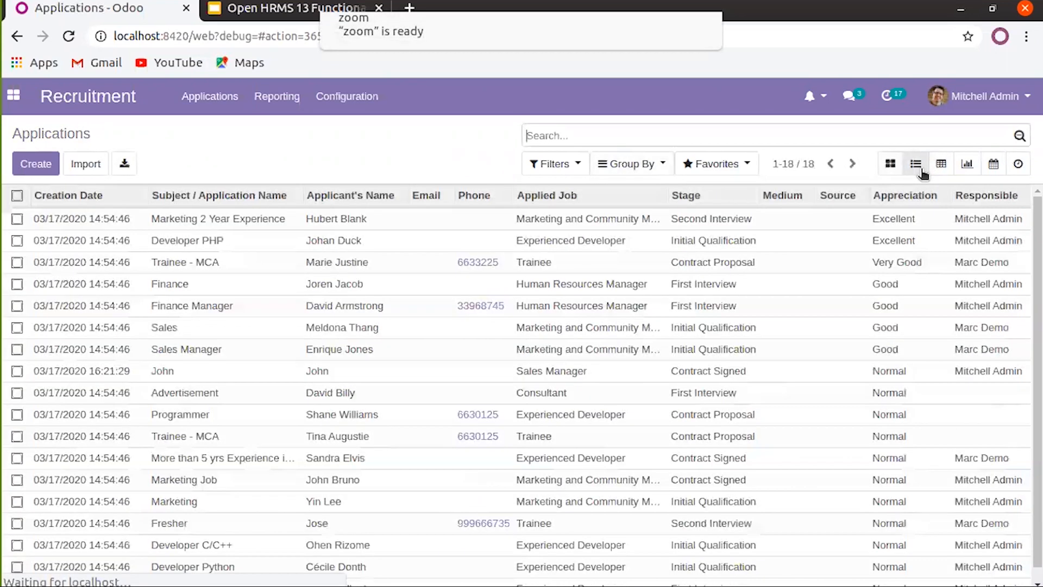
click(640, 173)
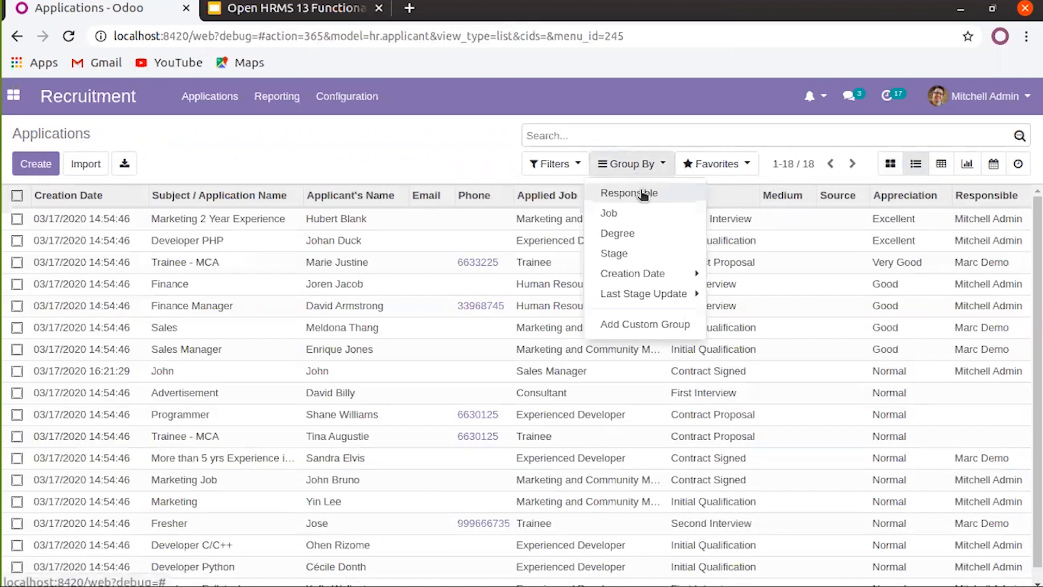
click(617, 213)
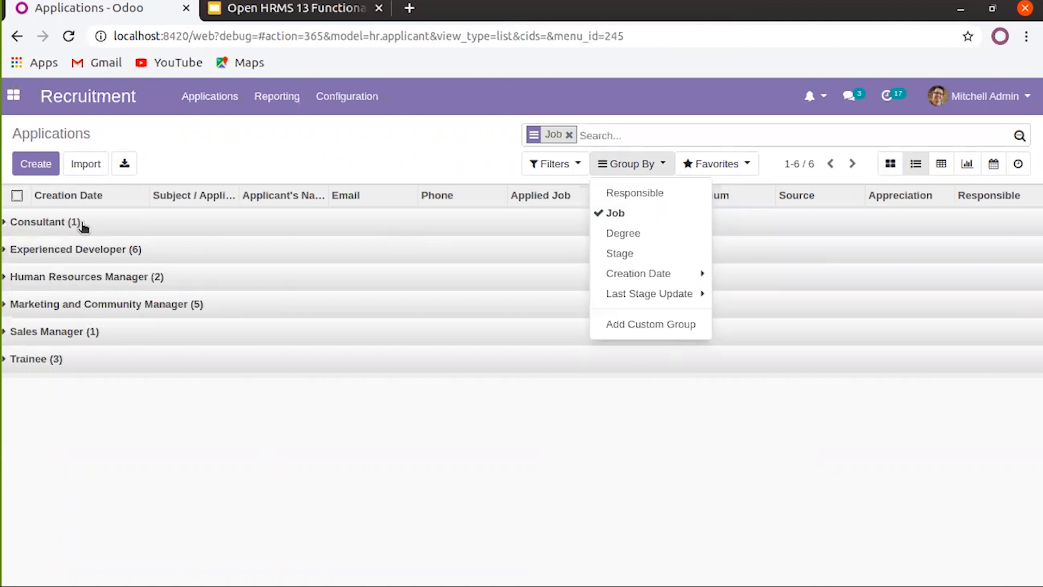
click(7, 224)
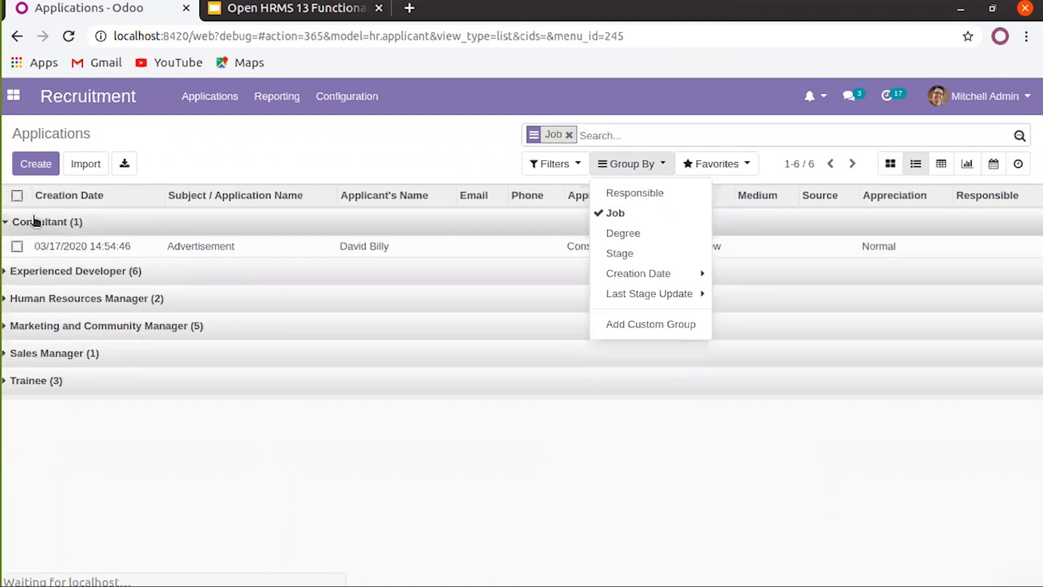
click(7, 272)
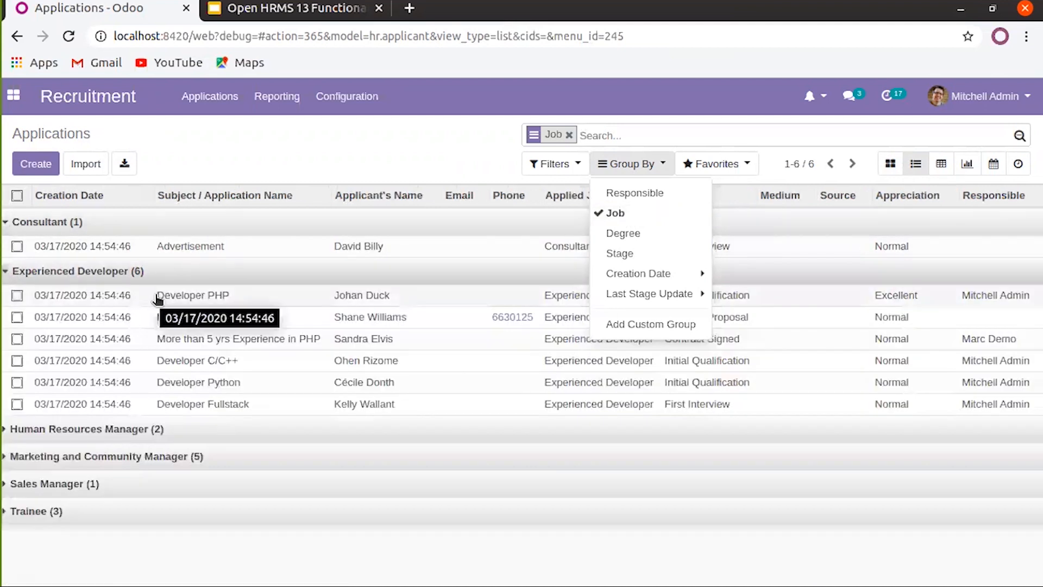
click(615, 254)
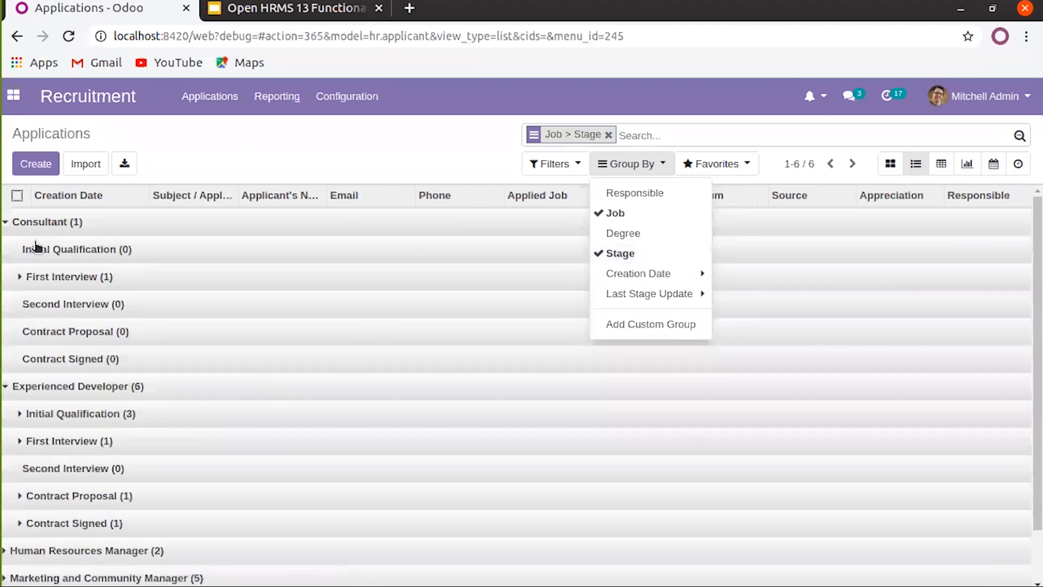
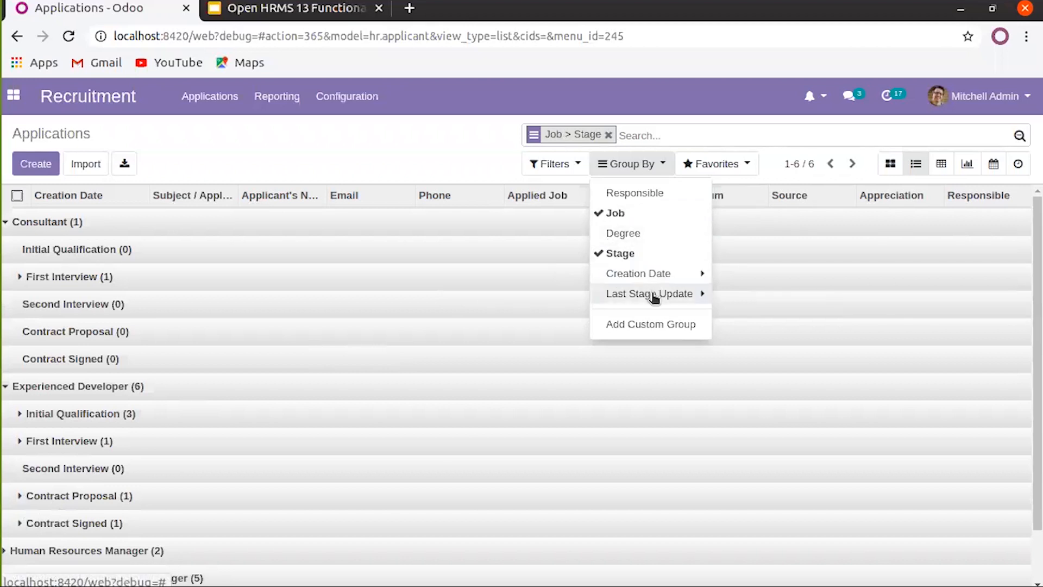
Try a custom grouping by Created by, then close the grouping options
click(654, 324)
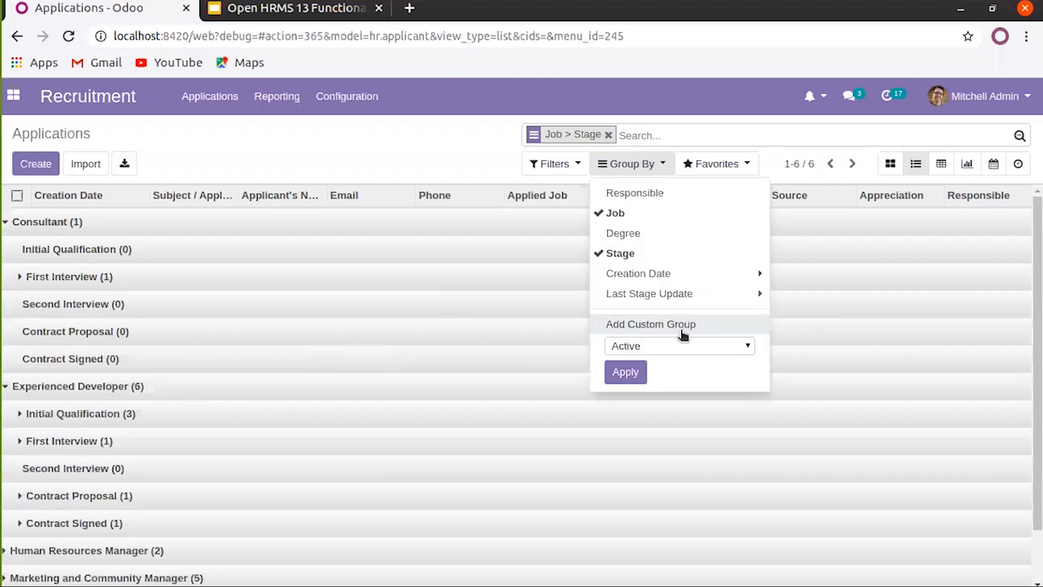
click(689, 345)
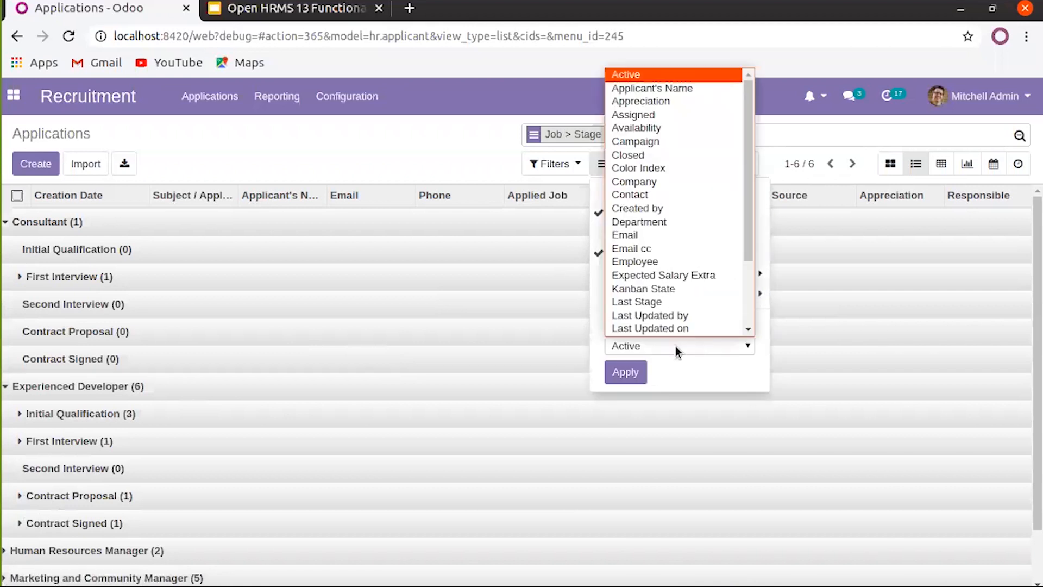
click(669, 208)
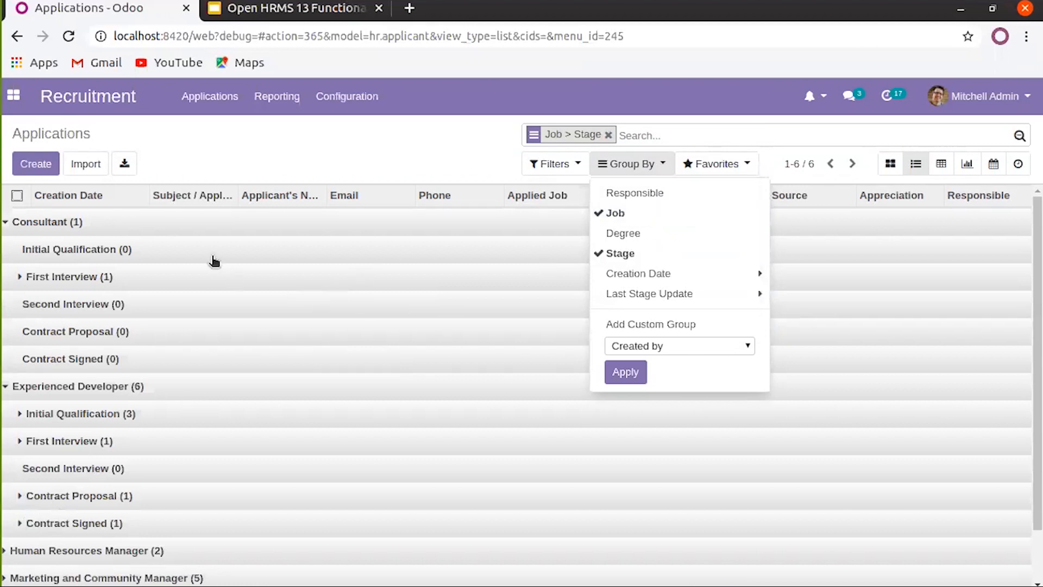
click(639, 346)
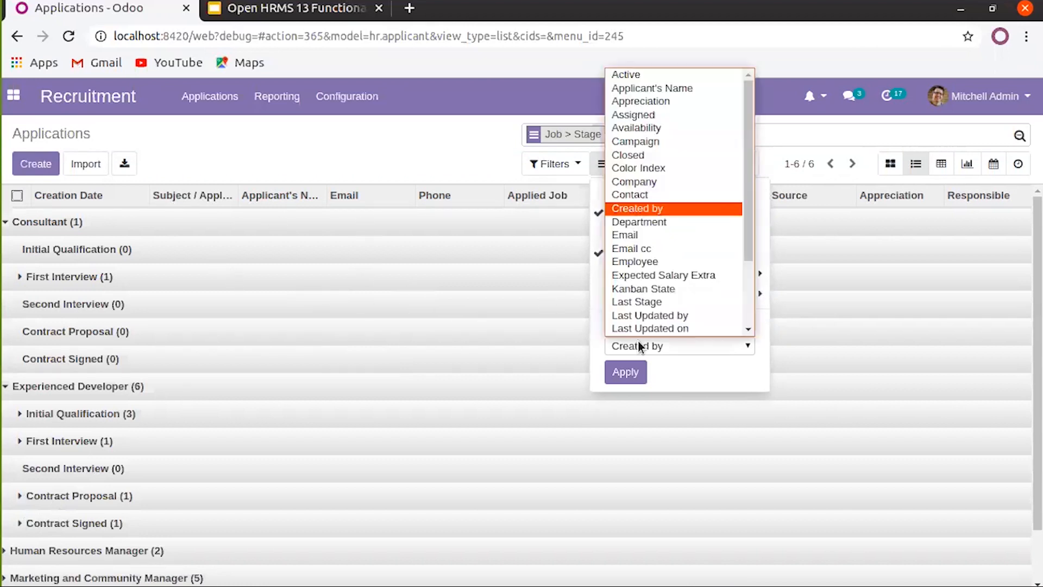
click(462, 139)
Glance at the filter options, then bring up the Favorites saved-search menu
click(568, 168)
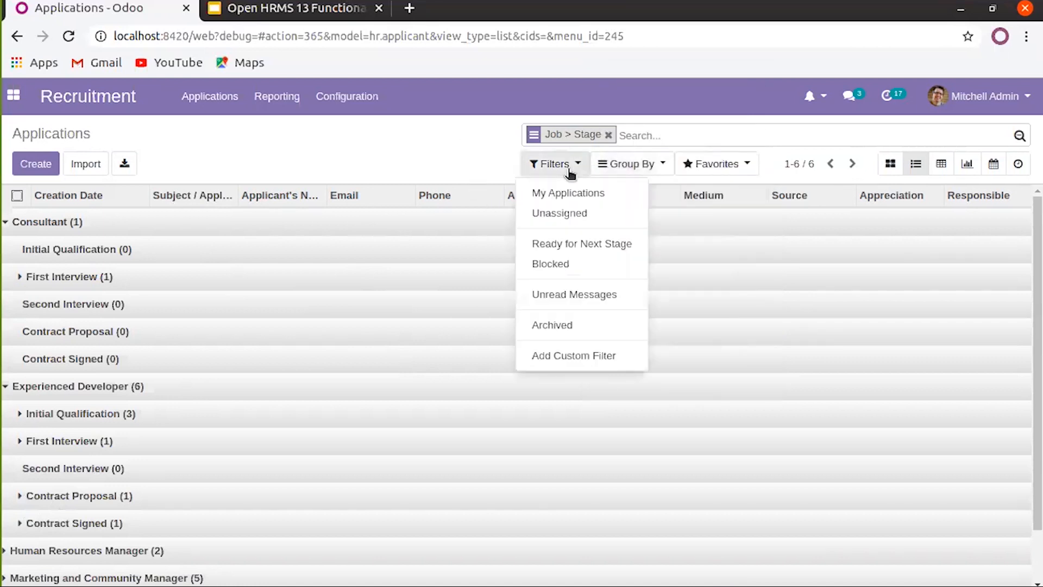
click(493, 153)
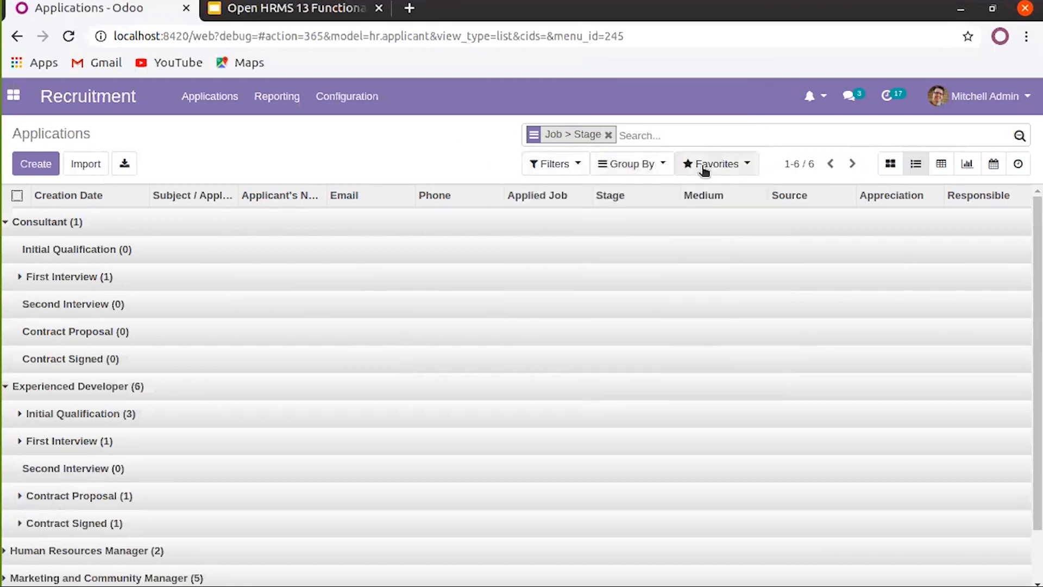
click(733, 166)
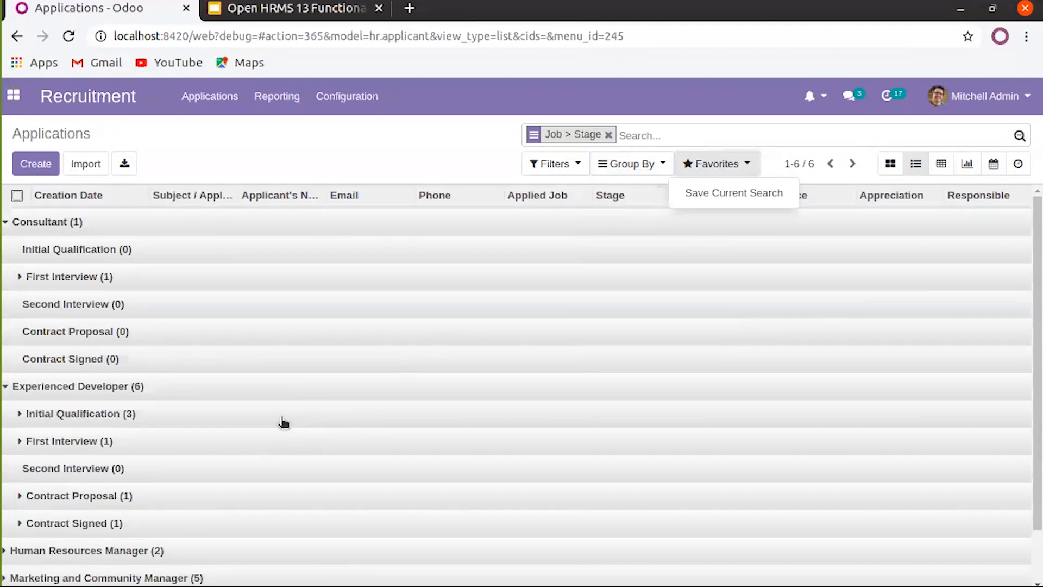
click(719, 203)
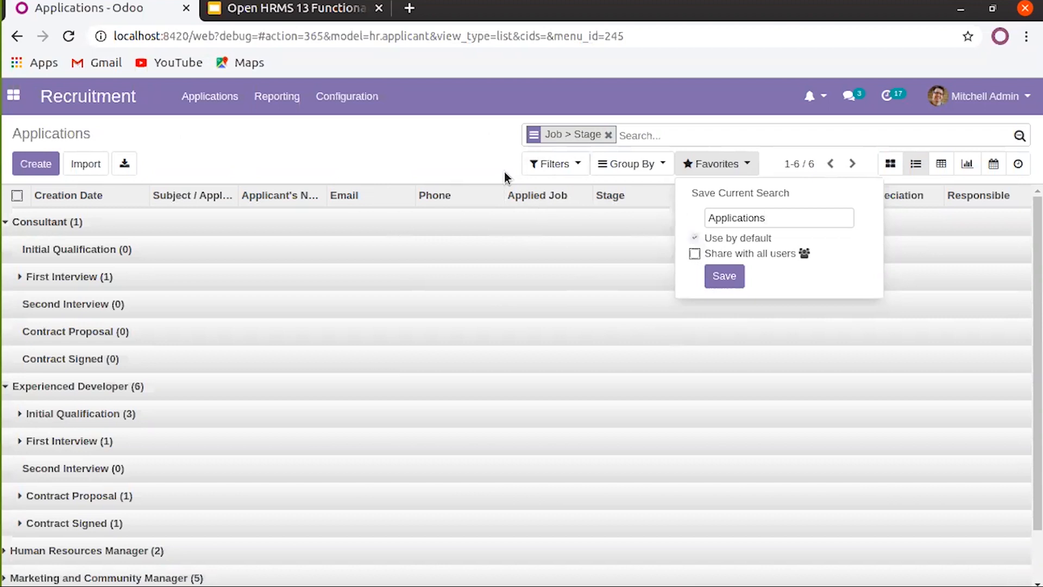
click(498, 152)
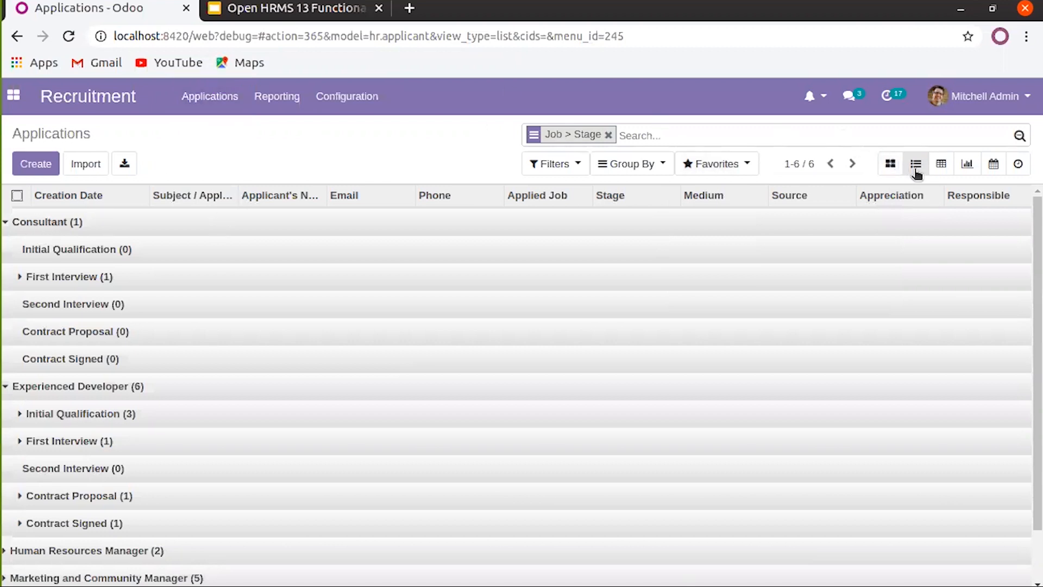
Ungroup the list, select all 18 applications, try Export All and dismiss the error
click(608, 134)
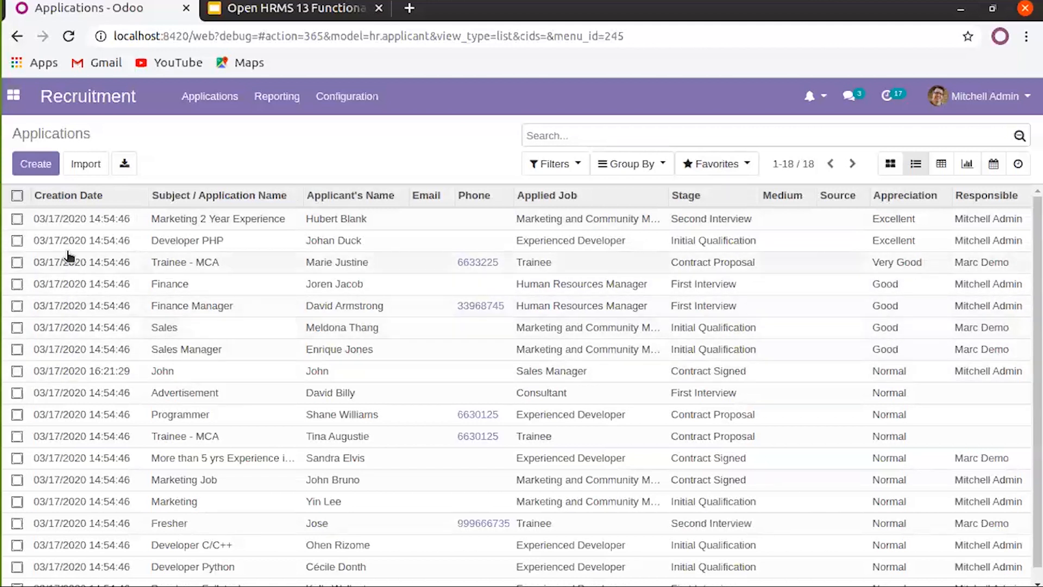
click(18, 195)
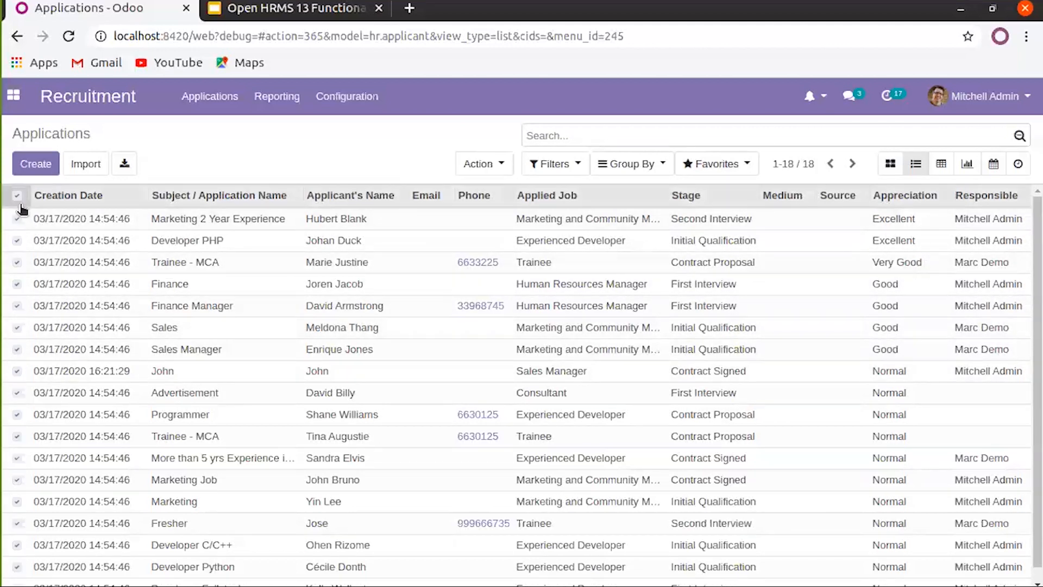
click(124, 168)
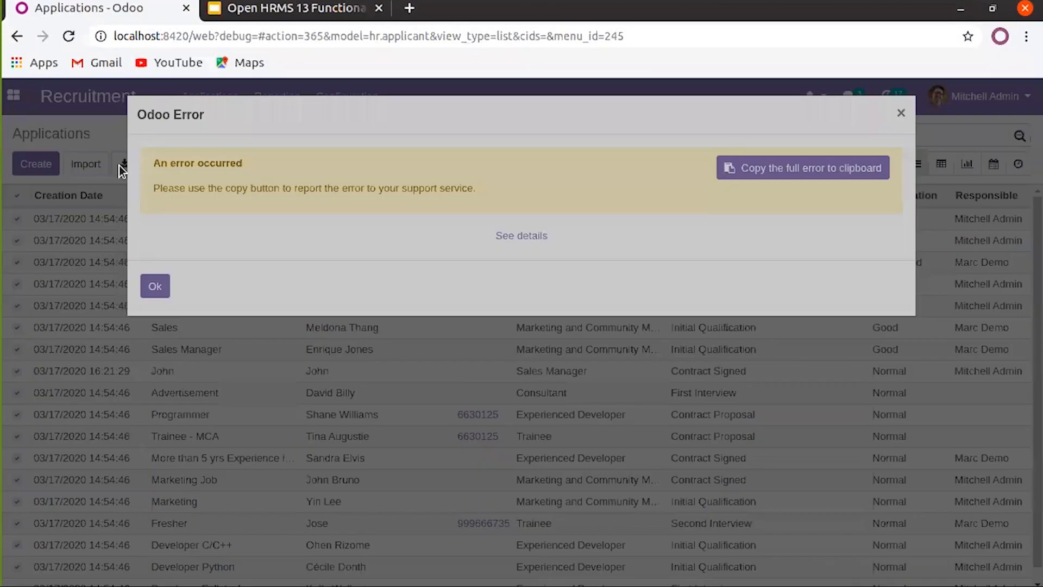
click(153, 286)
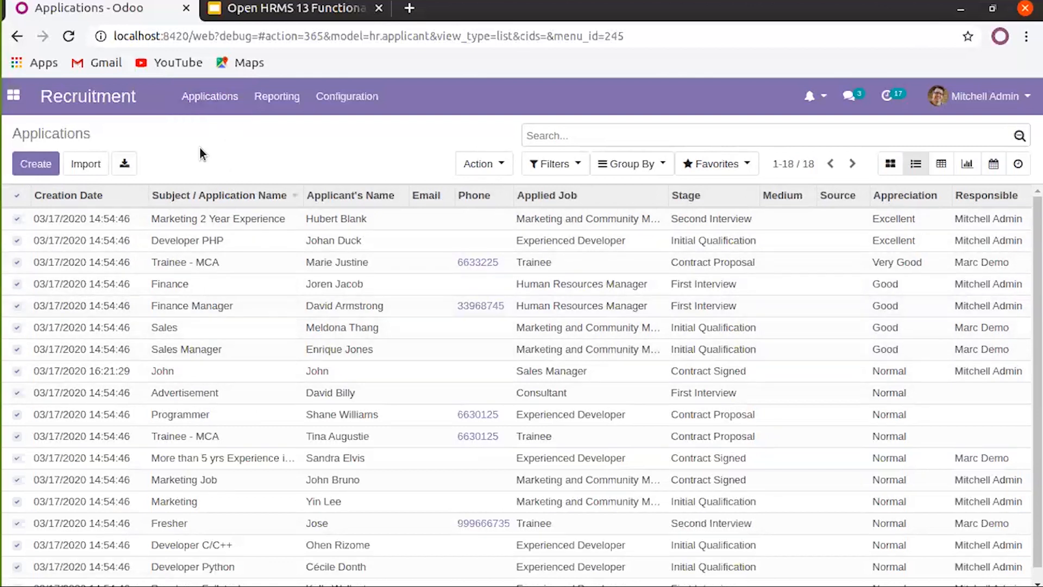
click(229, 102)
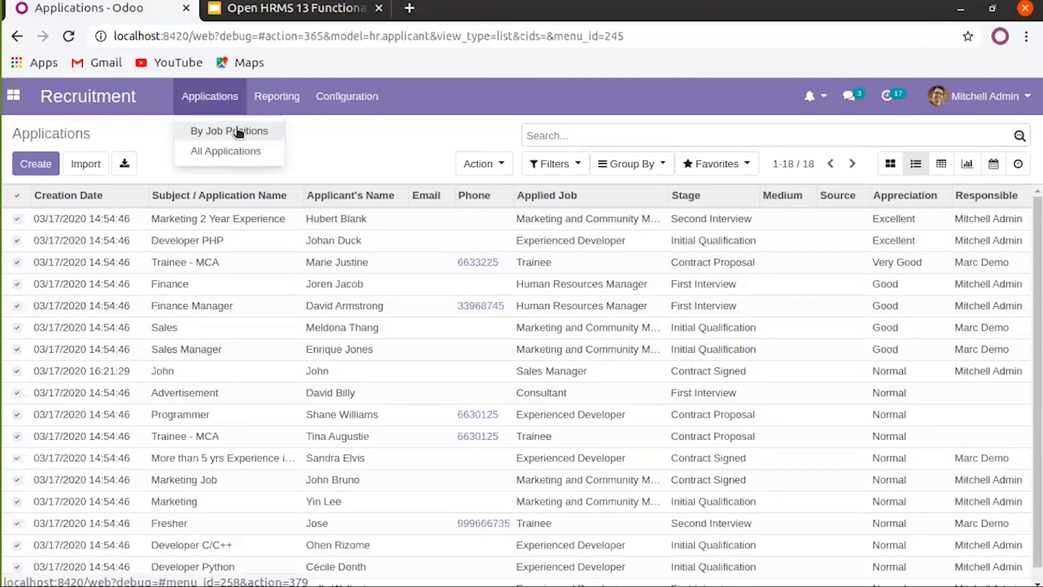
View applications by job position, check Sales Manager's single application, and return to the overview
click(237, 131)
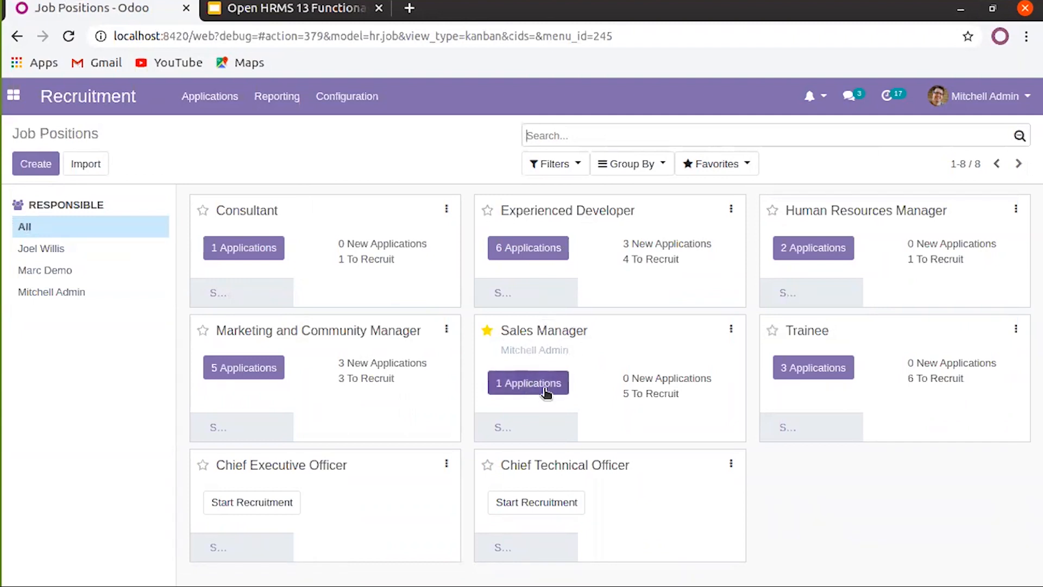
click(545, 389)
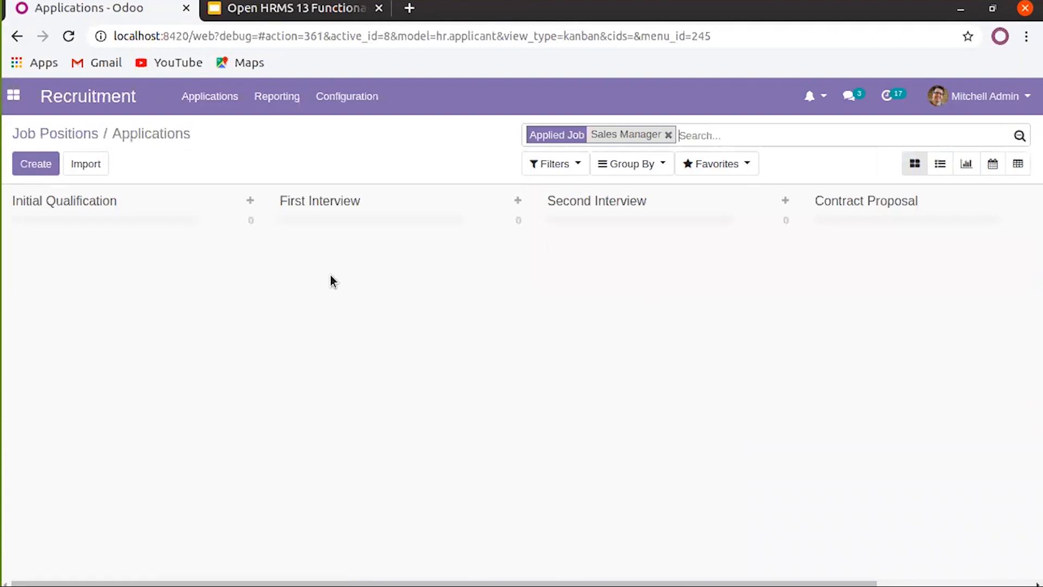
click(84, 134)
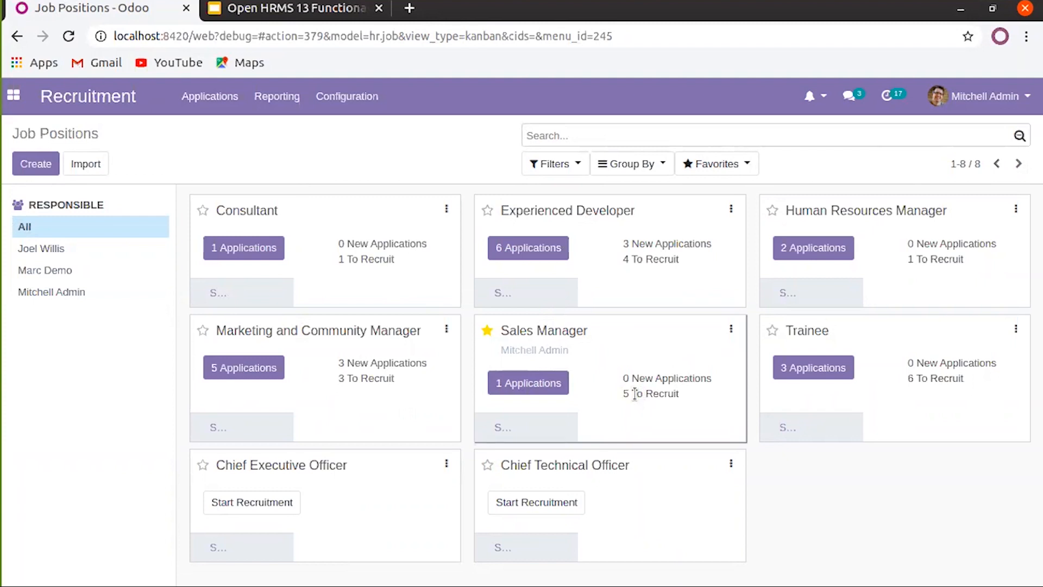
Colour the Sales Manager job card orange from its options menu
drag(680, 393, 631, 399)
click(631, 399)
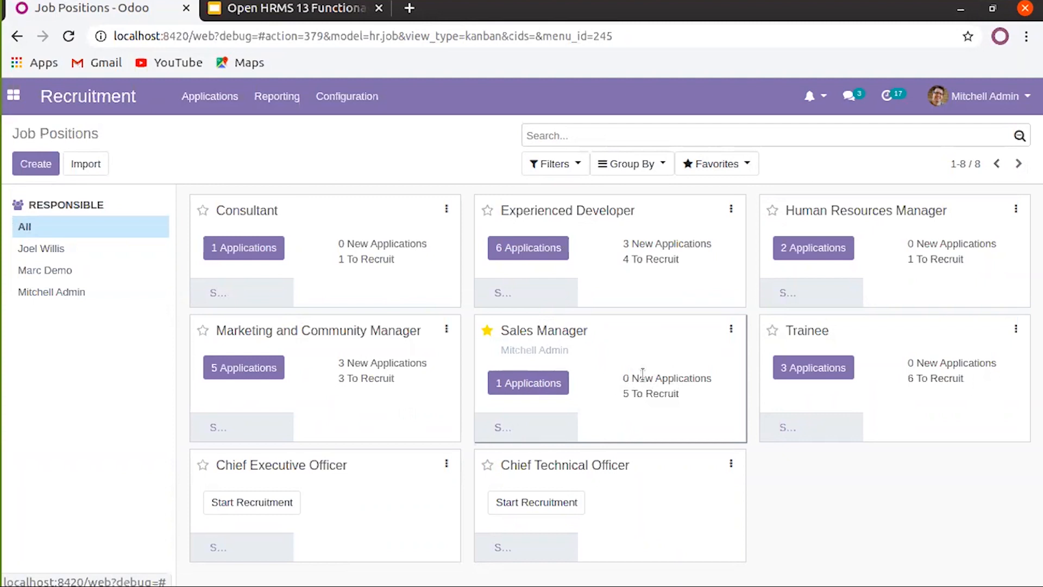
click(732, 328)
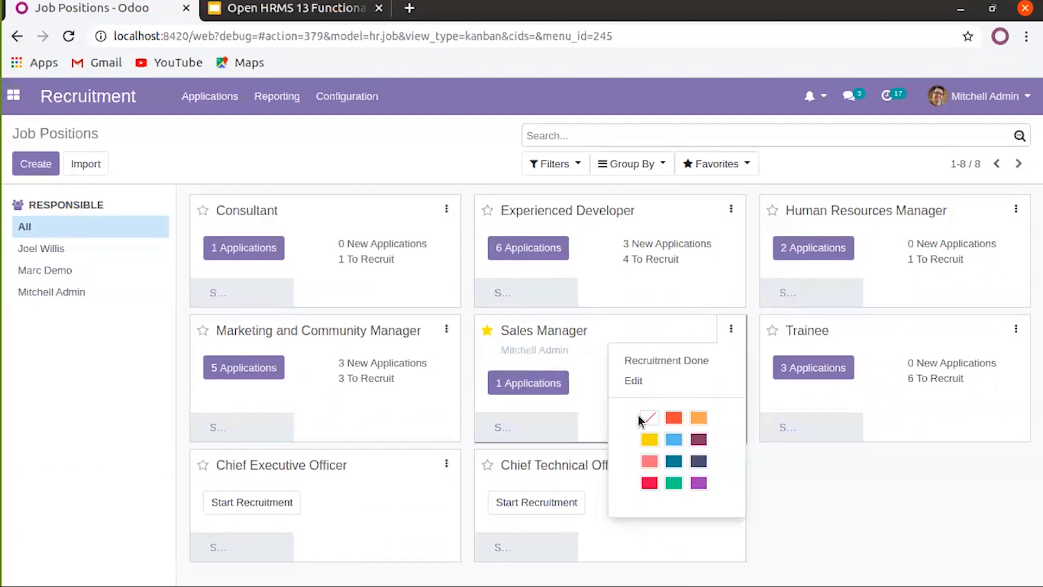
click(699, 417)
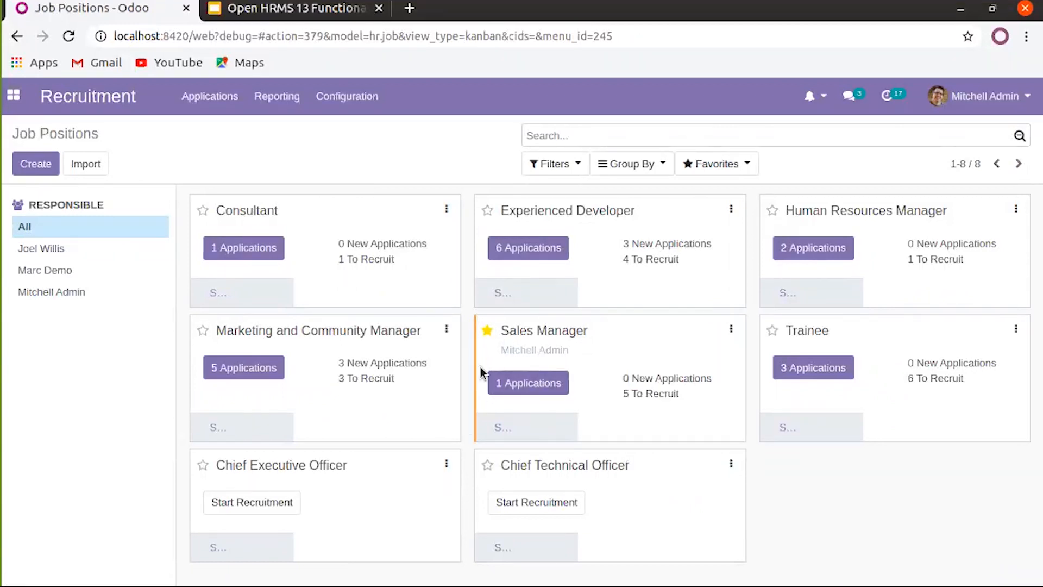
click(485, 331)
Filter job positions by each responsible user in turn, then show all
click(44, 250)
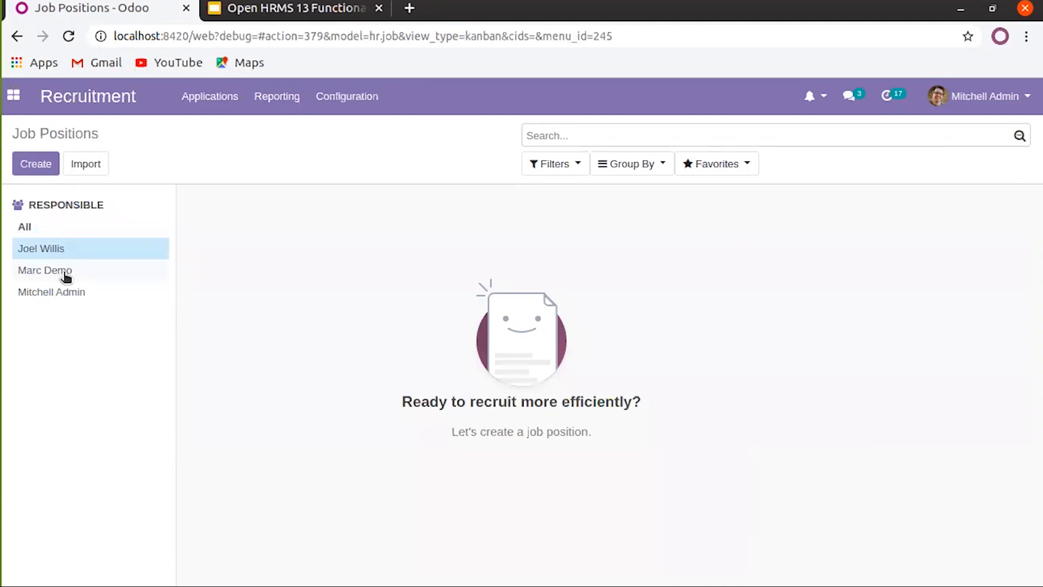
click(66, 275)
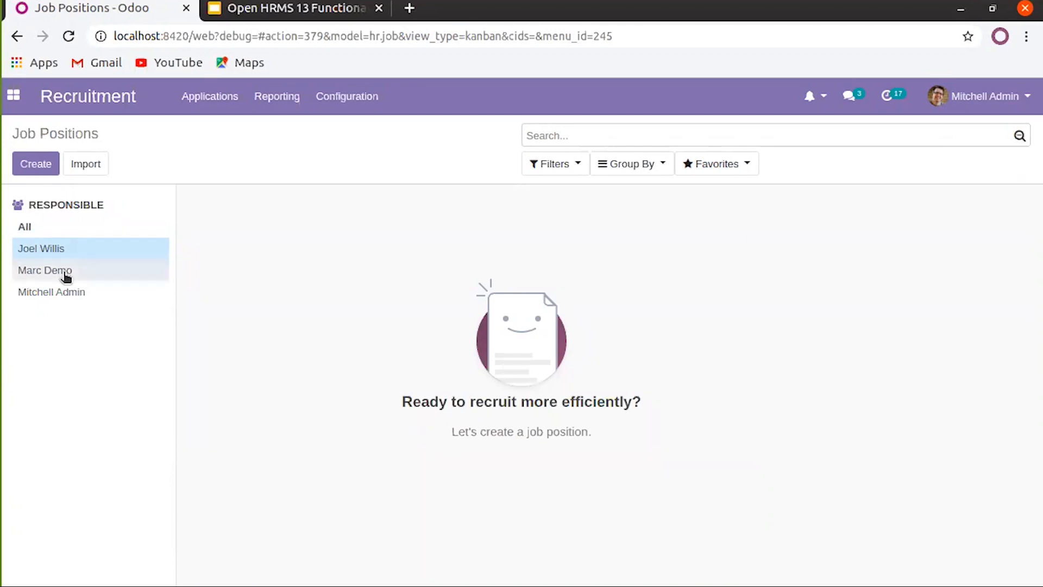
click(67, 295)
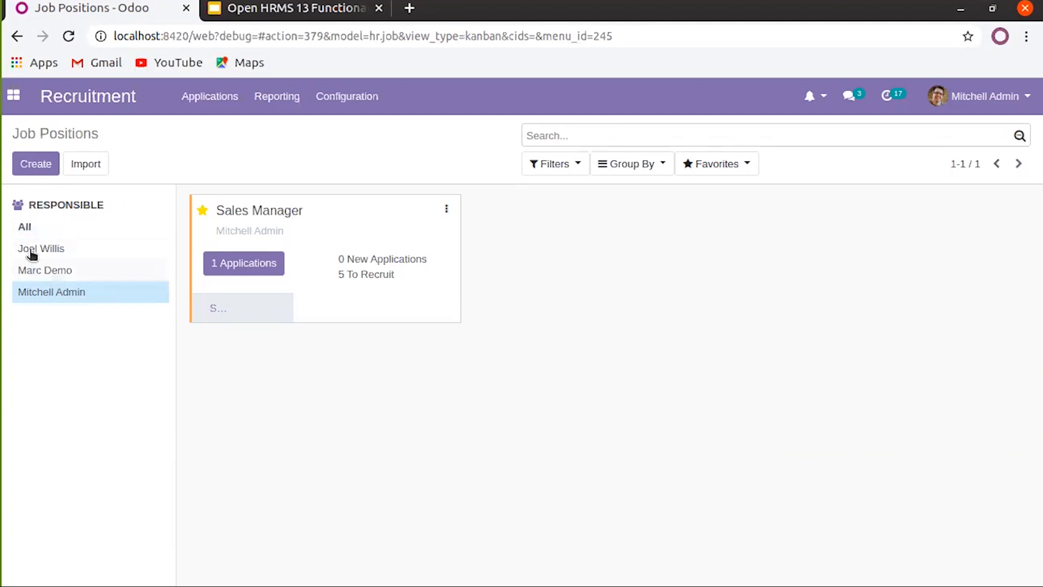
click(27, 232)
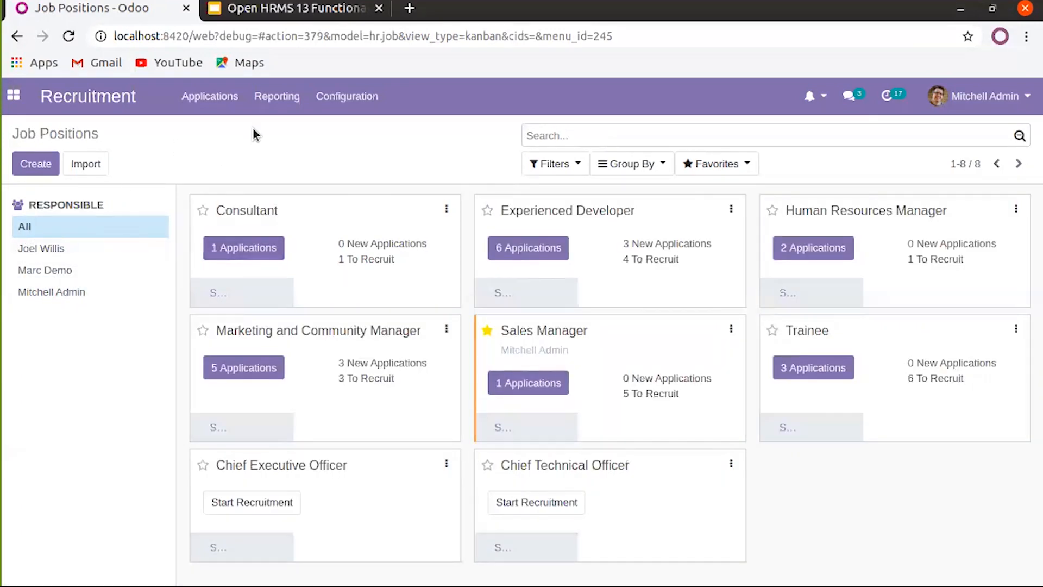
Open the Recruitment Analysis report and switch it to the pivot view
click(278, 97)
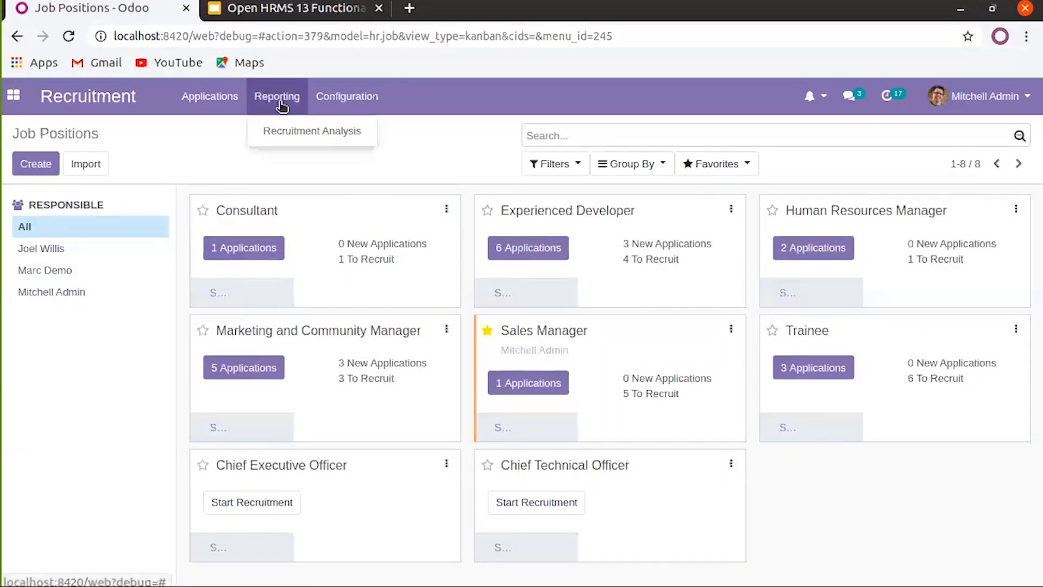
click(304, 132)
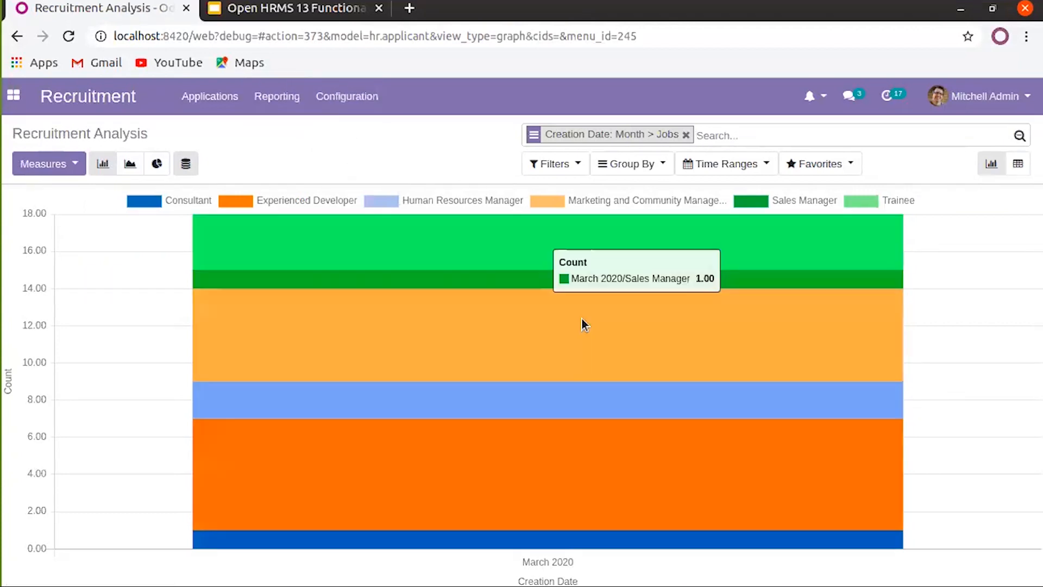
mouse_move(616, 298)
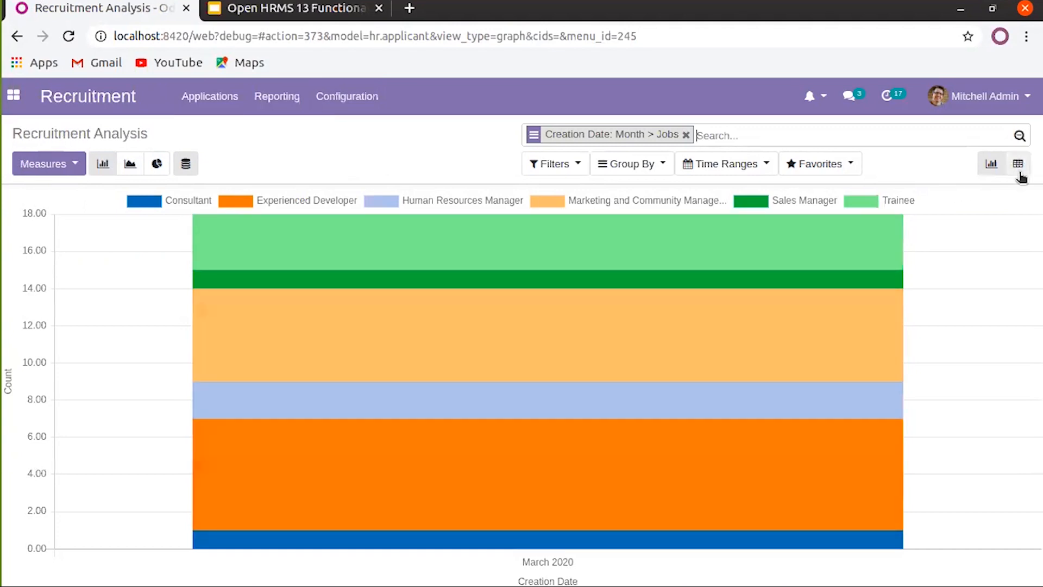
click(1018, 165)
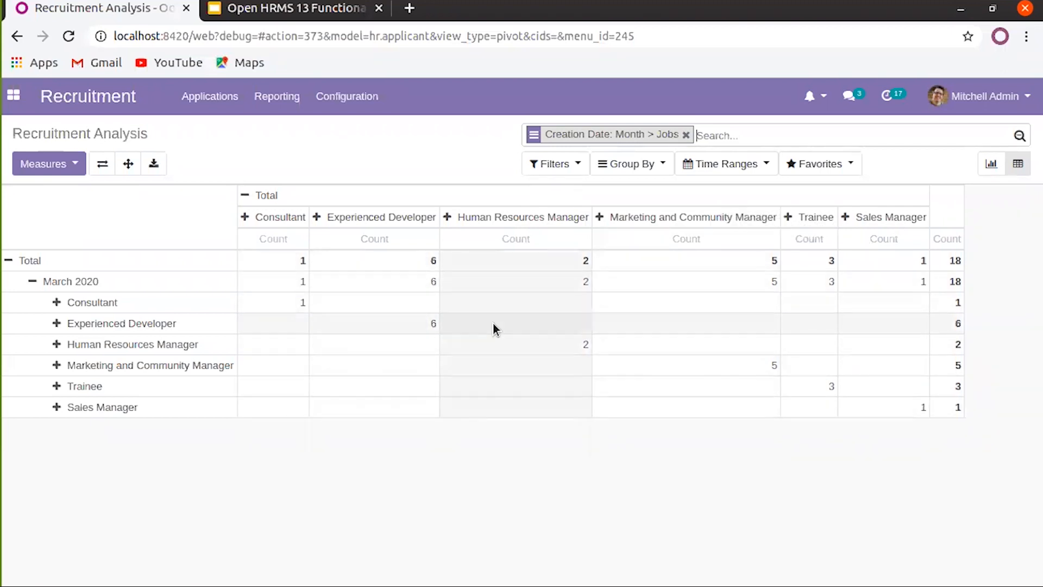
Measure the pivot by Proposed Salary instead of Count and flip its axes
click(82, 169)
click(37, 274)
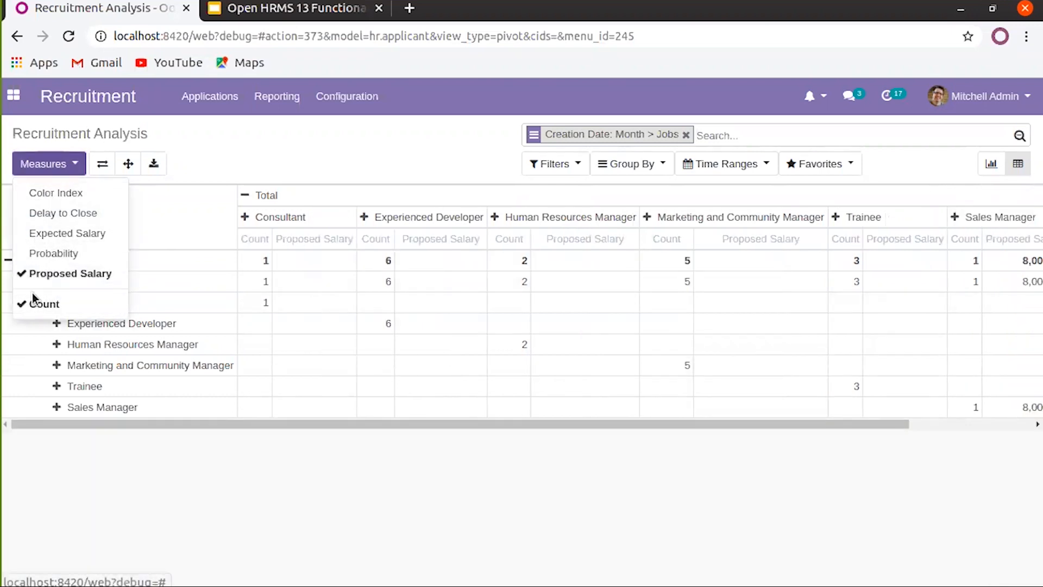
click(33, 303)
click(217, 159)
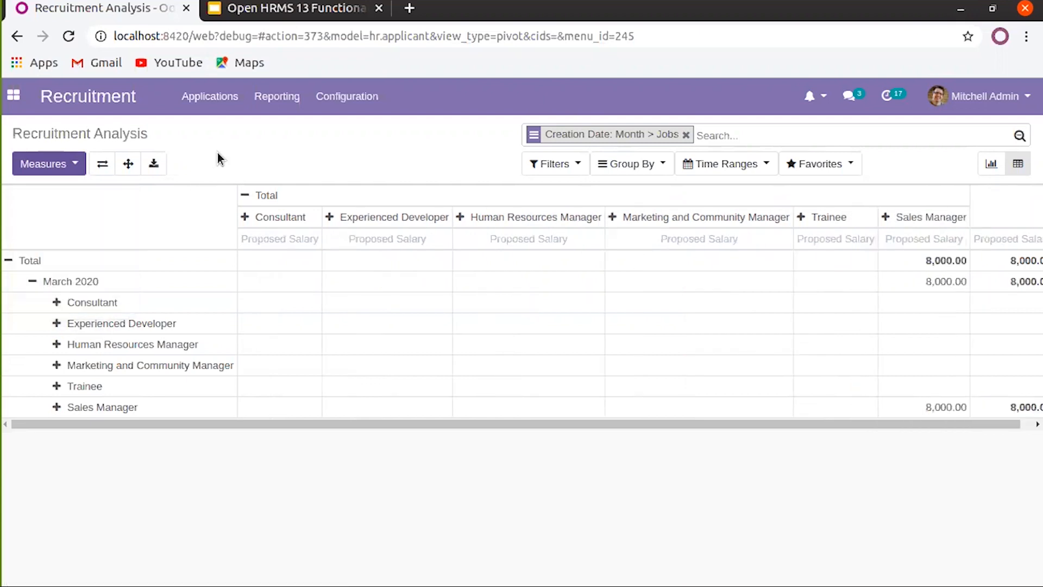
click(102, 165)
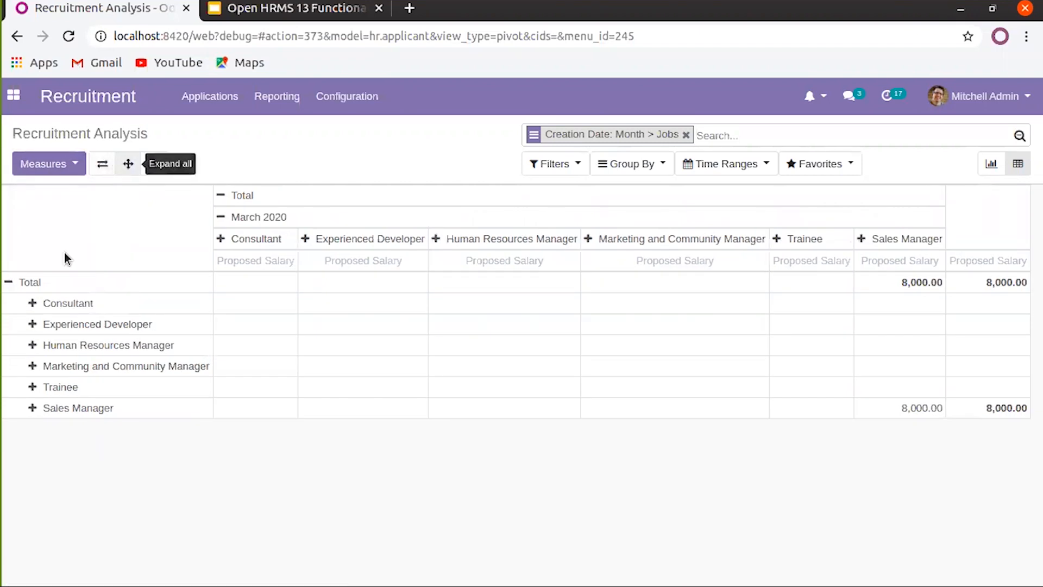
Break Consultant down by Applicant's Name, then expand every job row to show applicants
click(33, 304)
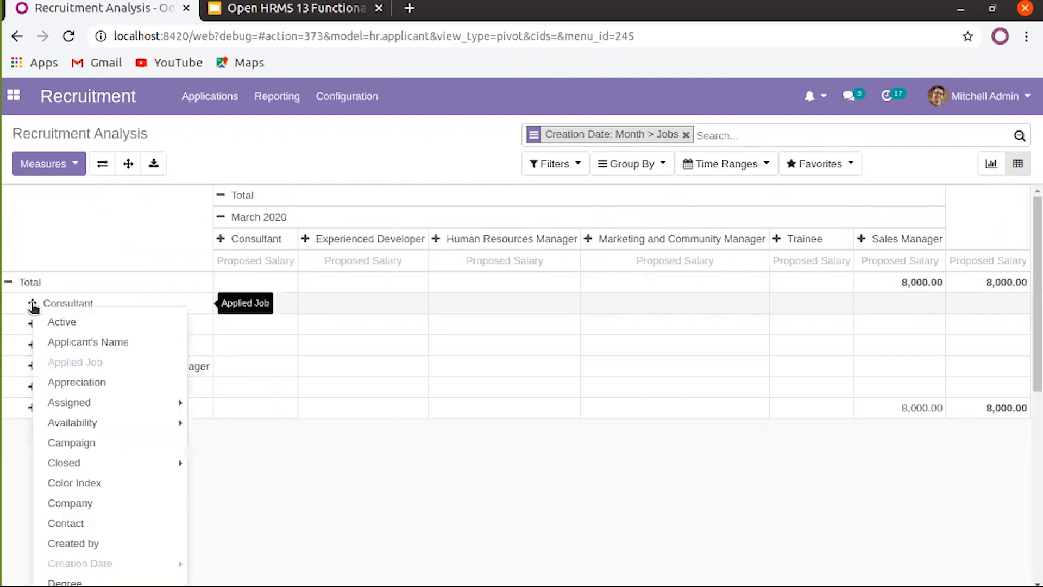
click(117, 347)
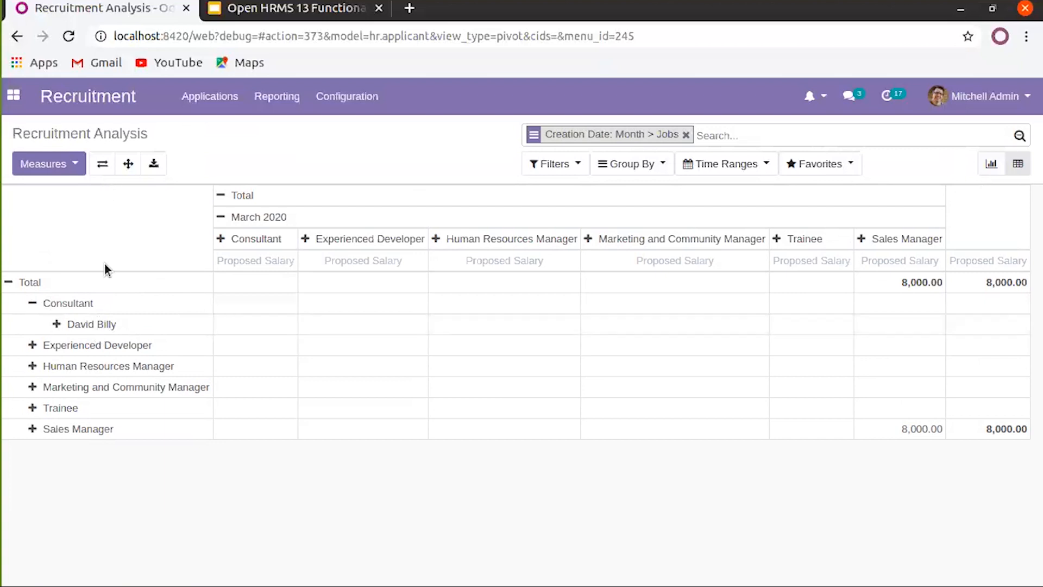
click(129, 164)
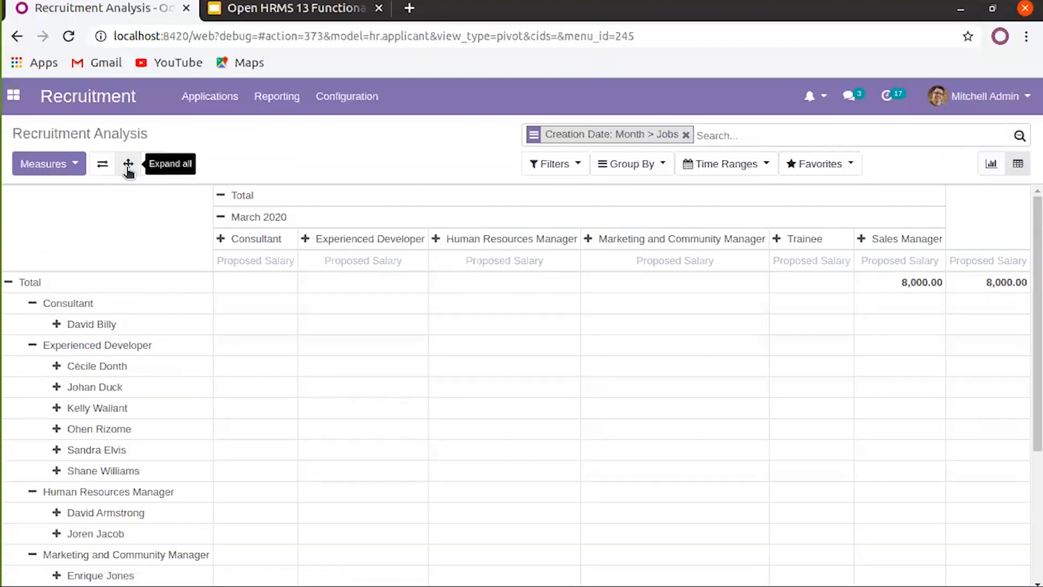
scroll(104, 314, down, 4)
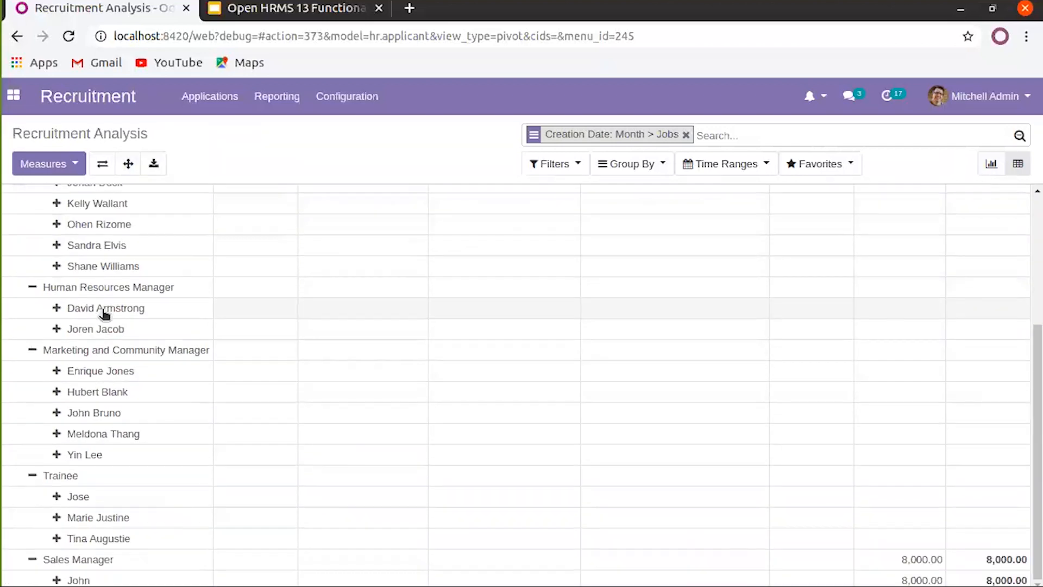
scroll(103, 329, up, 4)
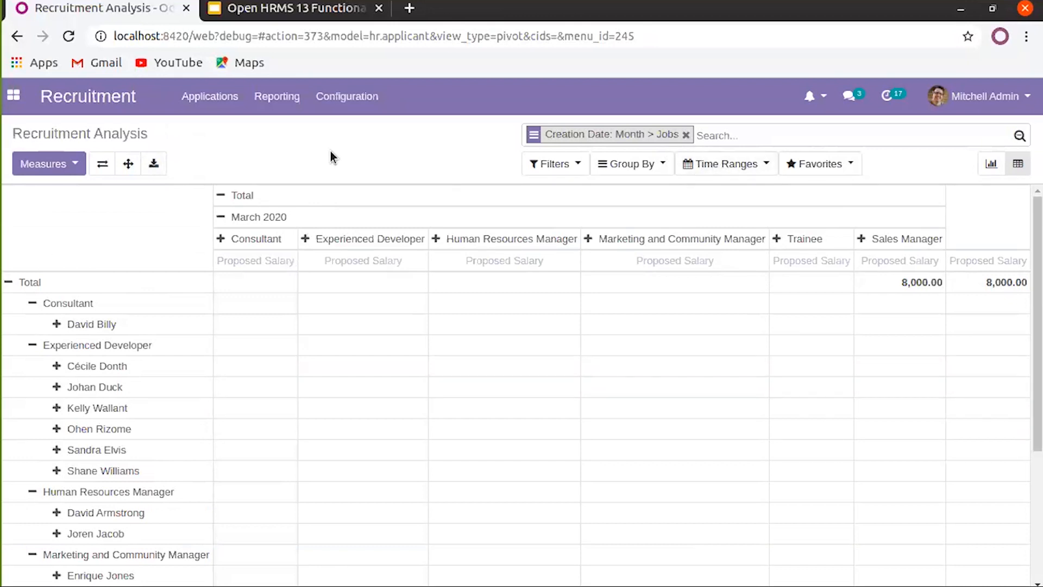
click(225, 105)
mouse_move(276, 88)
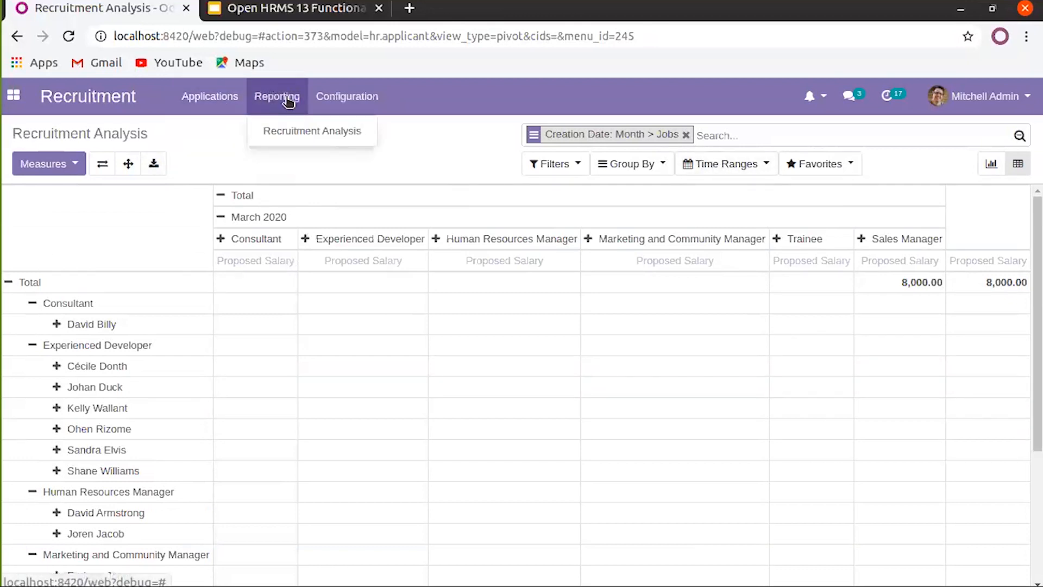
mouse_move(347, 96)
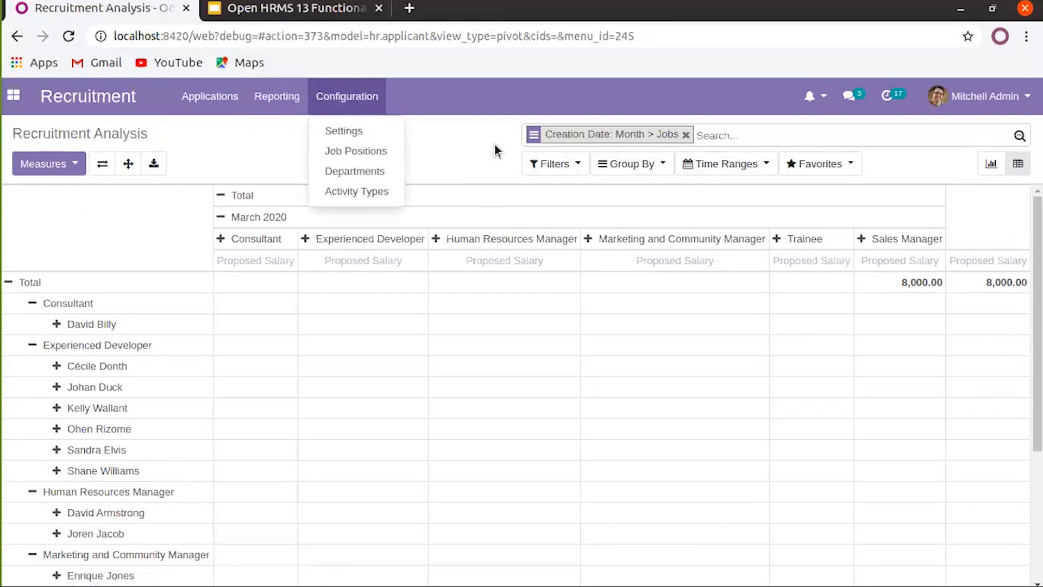
click(690, 164)
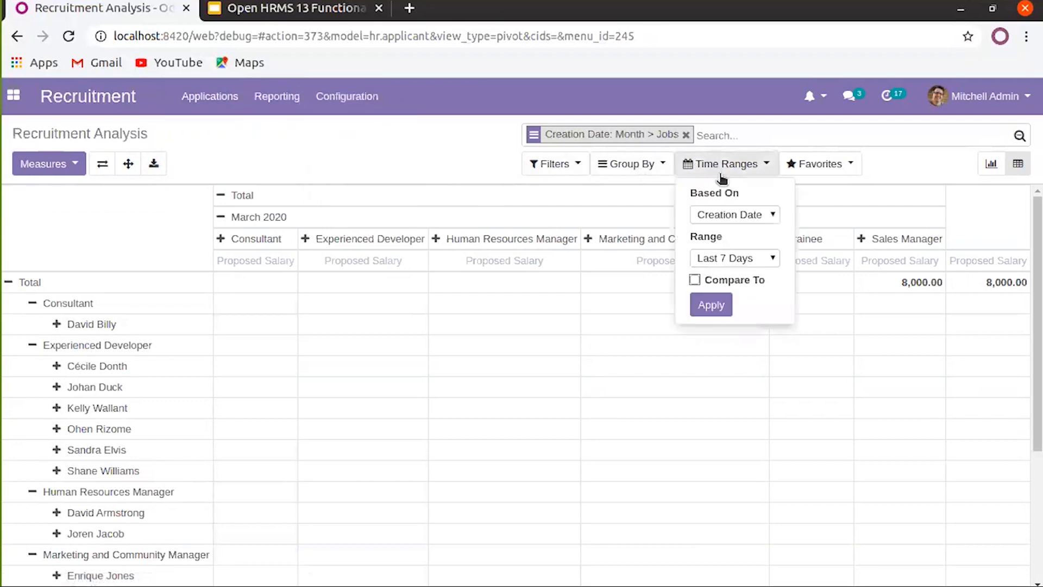
click(764, 216)
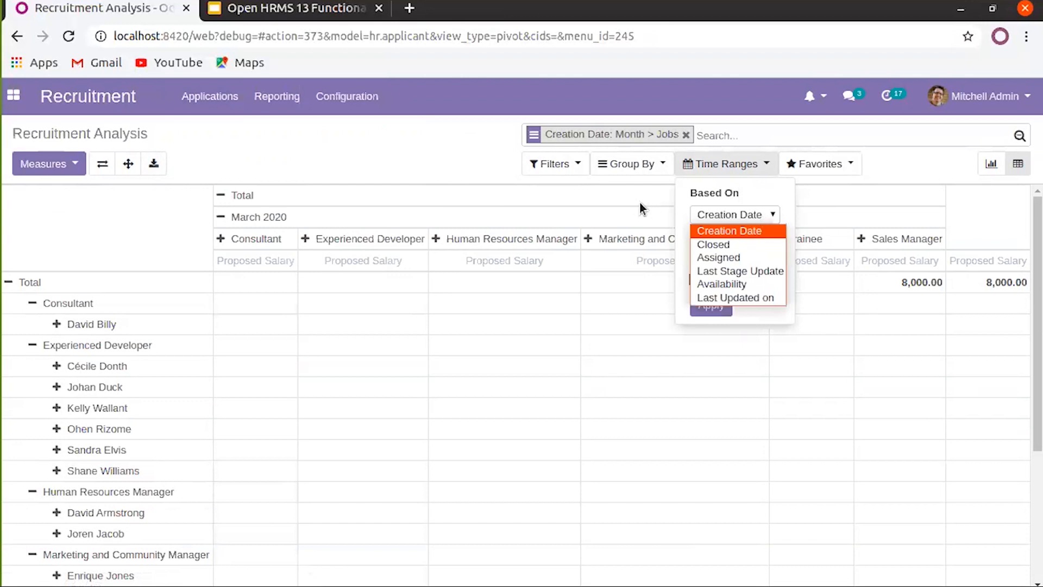
click(633, 196)
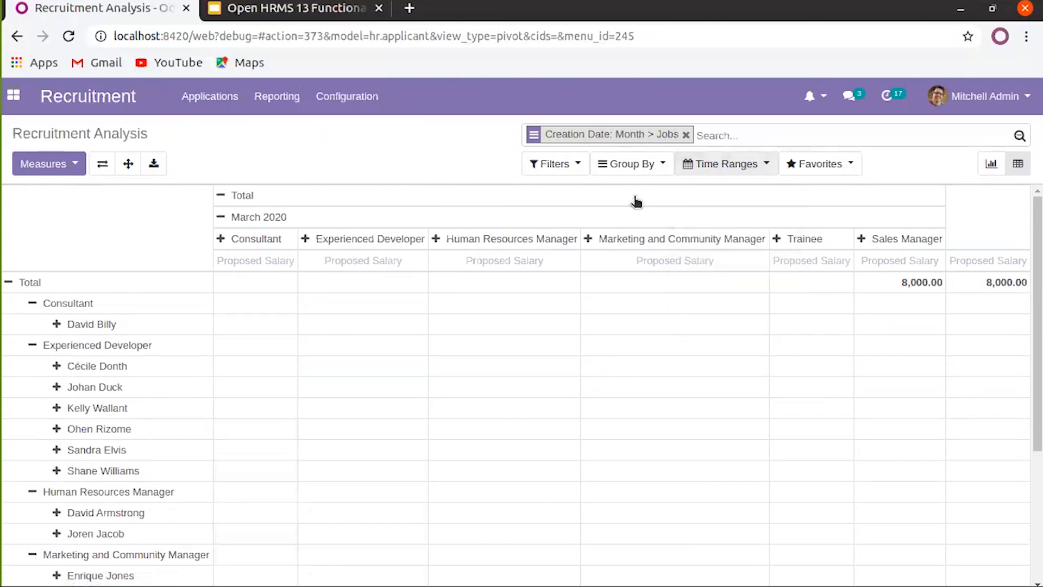
click(746, 175)
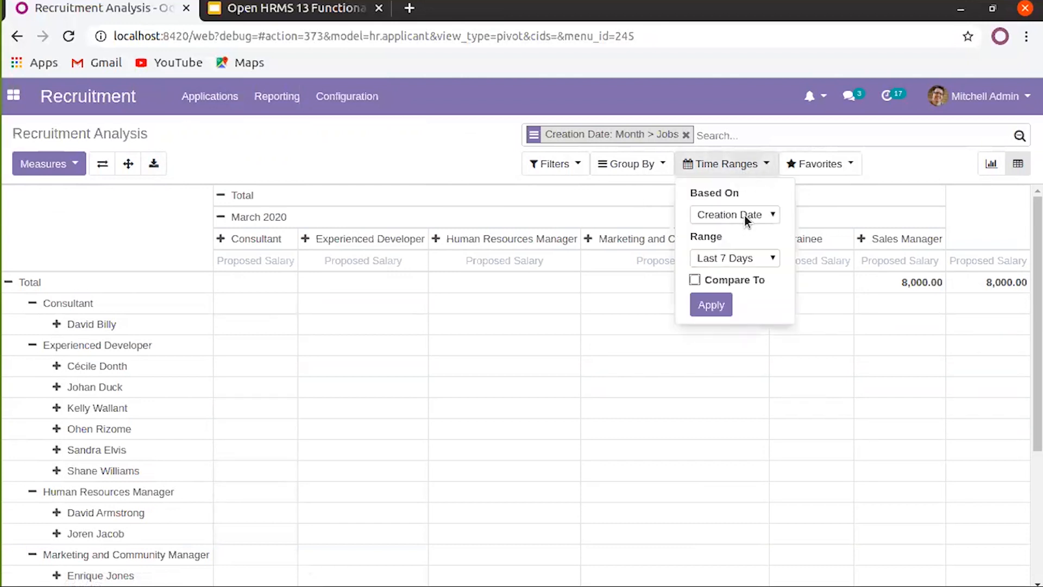
click(744, 215)
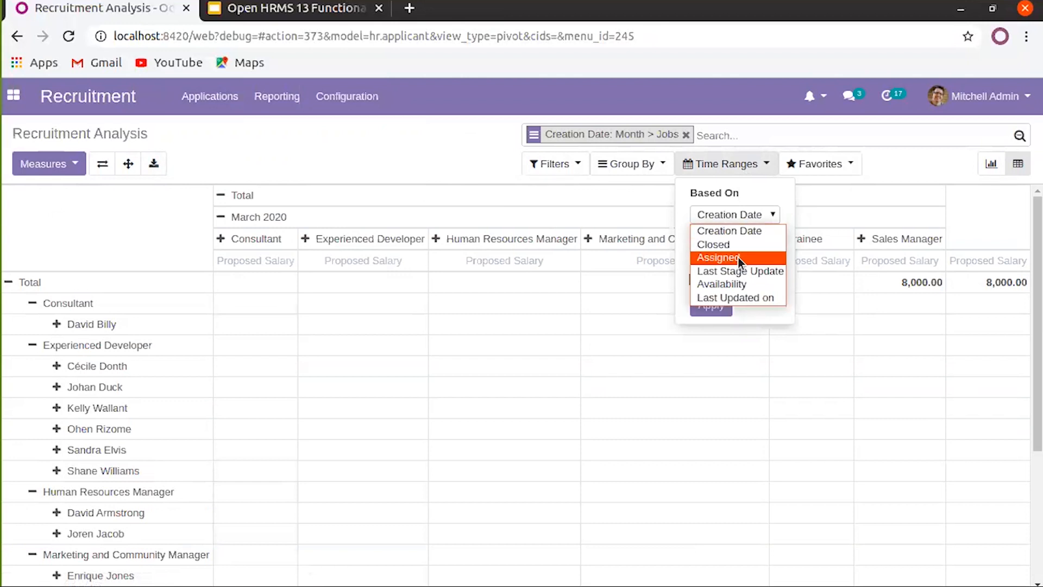
click(652, 203)
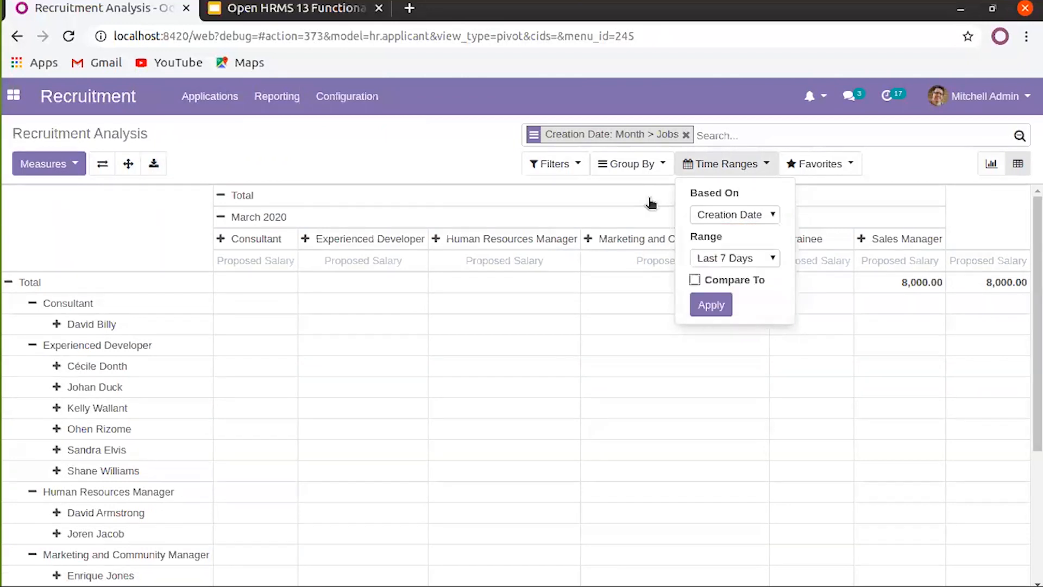
click(742, 177)
click(755, 259)
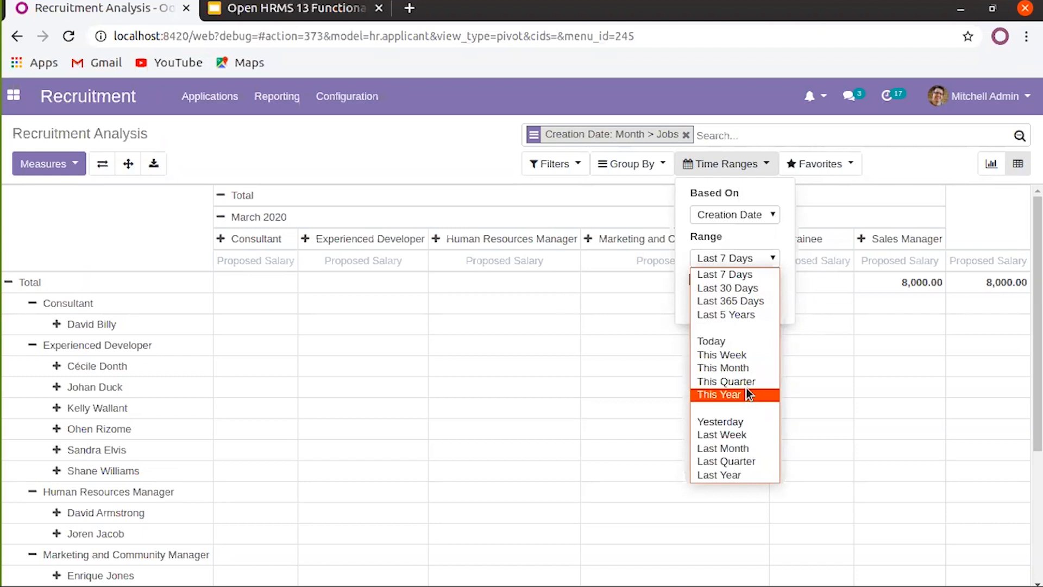
click(487, 163)
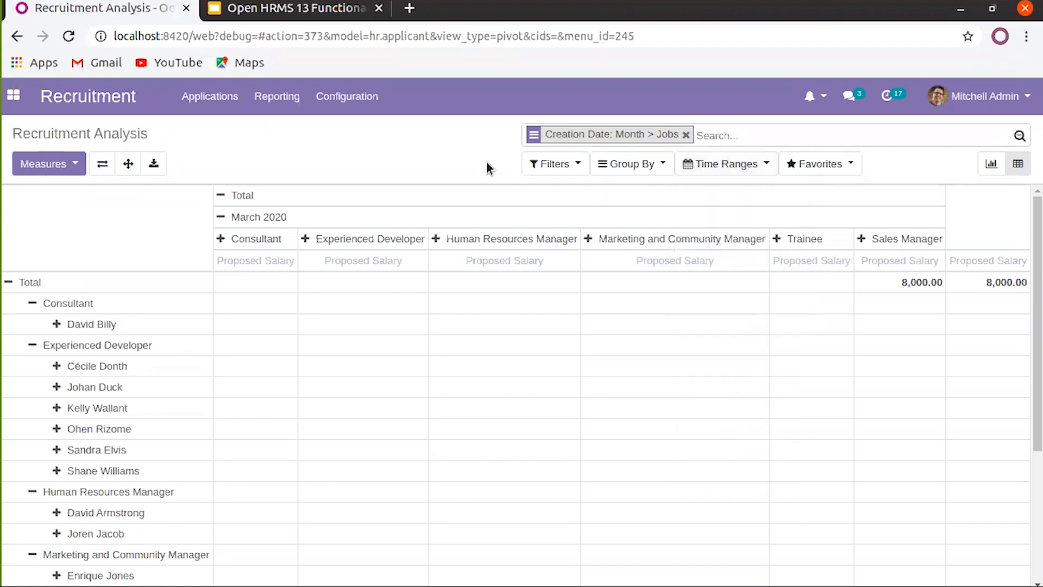
click(820, 163)
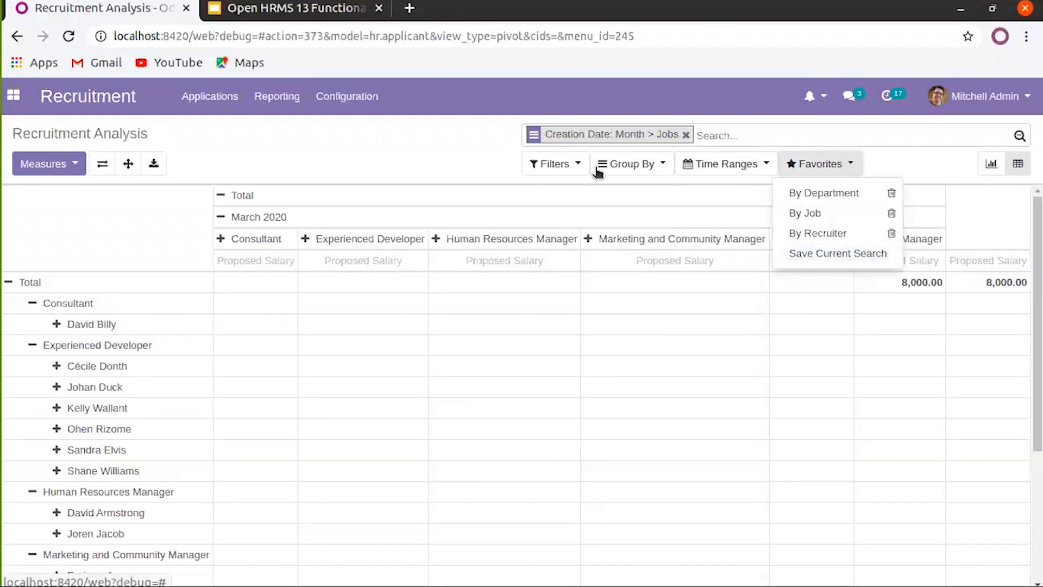
click(420, 160)
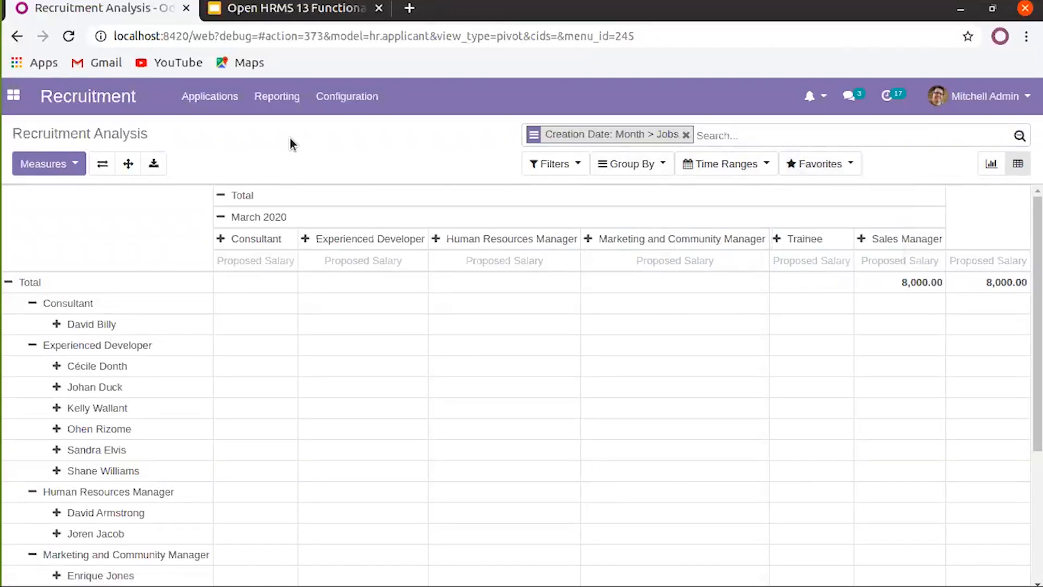
click(348, 96)
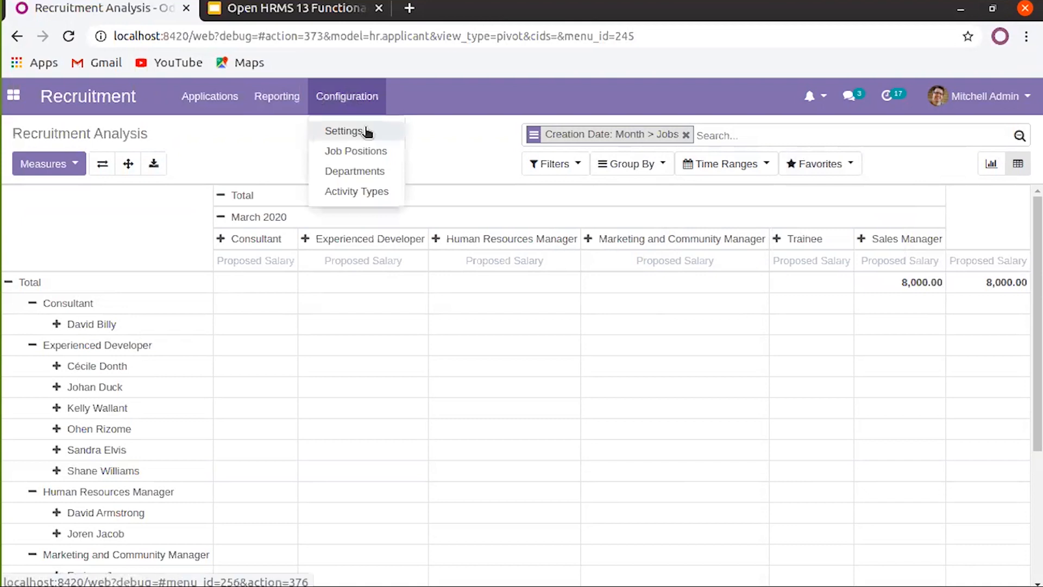
Look at the Consultant job position, then go to Configuration > Departments
click(368, 155)
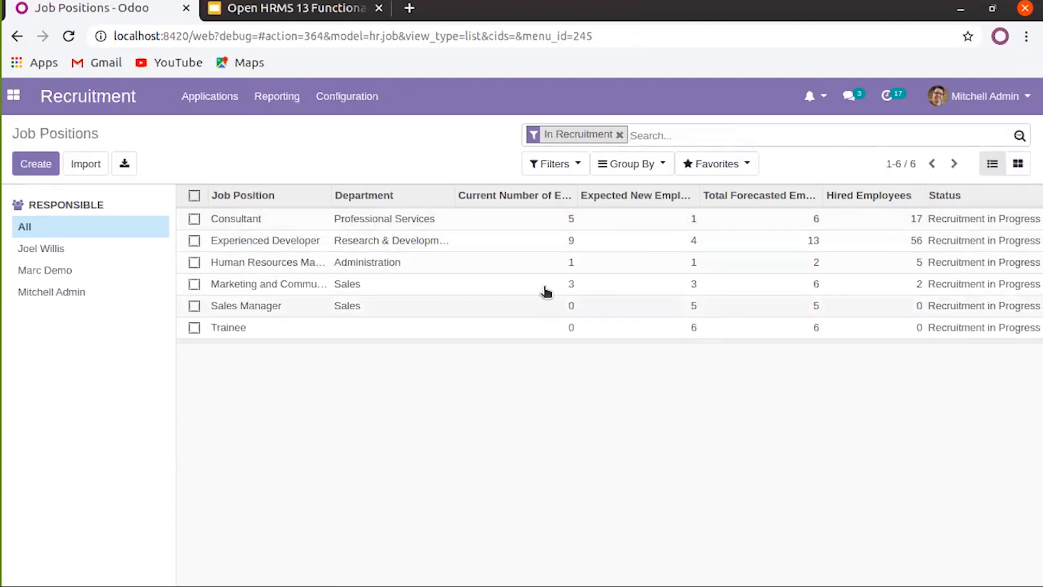
click(394, 220)
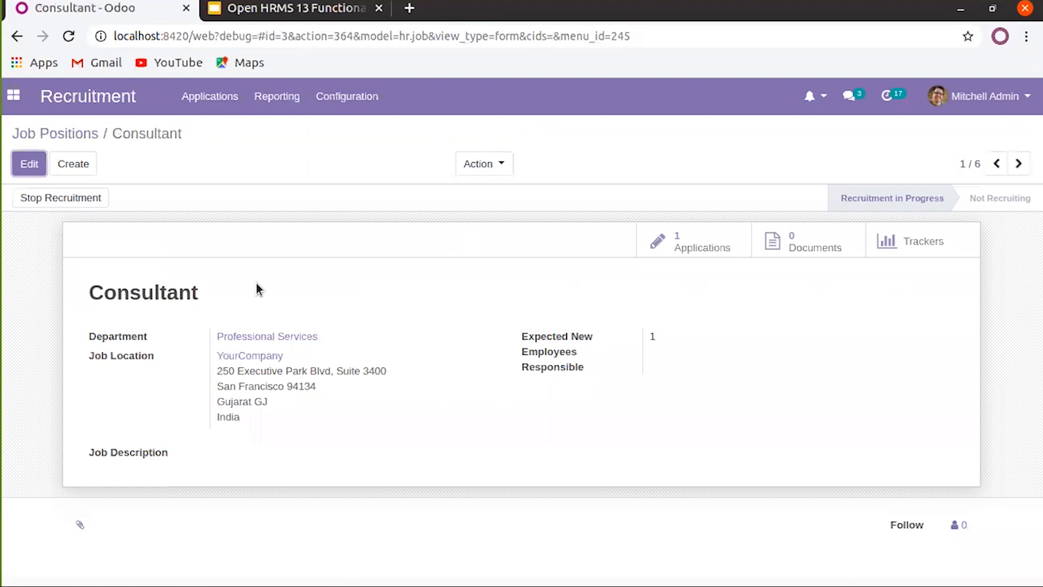
click(88, 140)
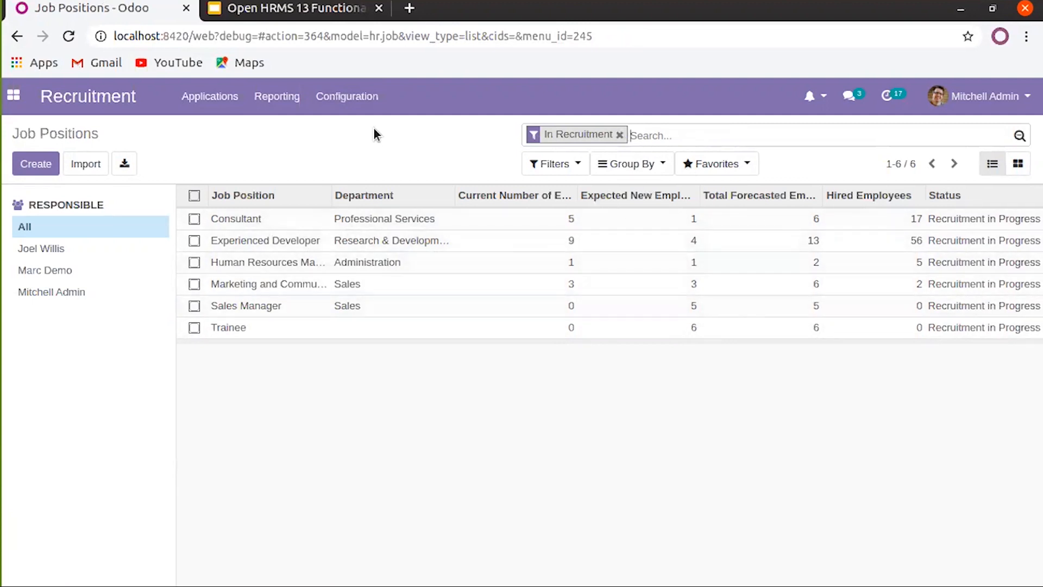
click(347, 96)
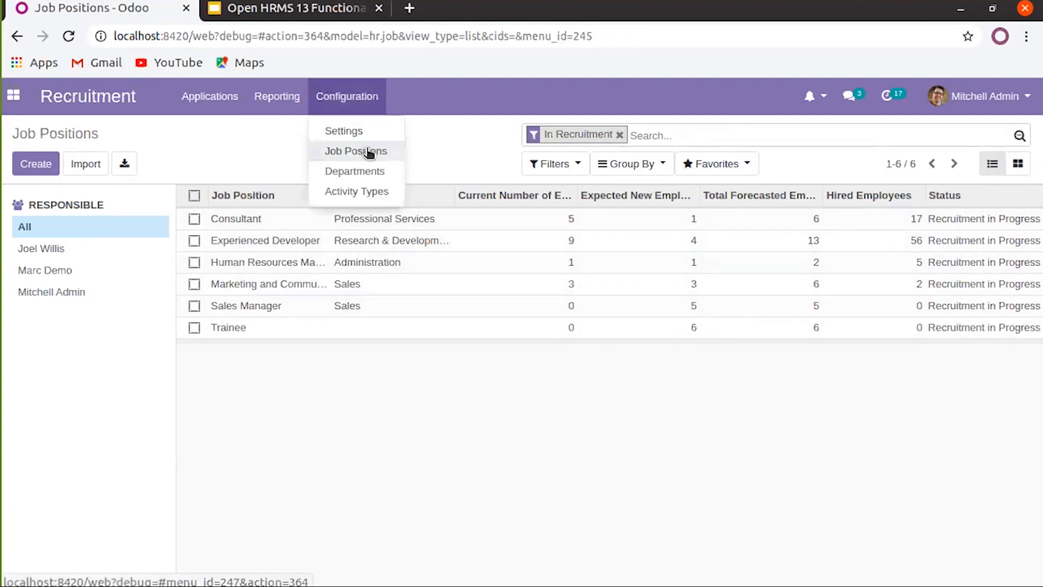
click(366, 170)
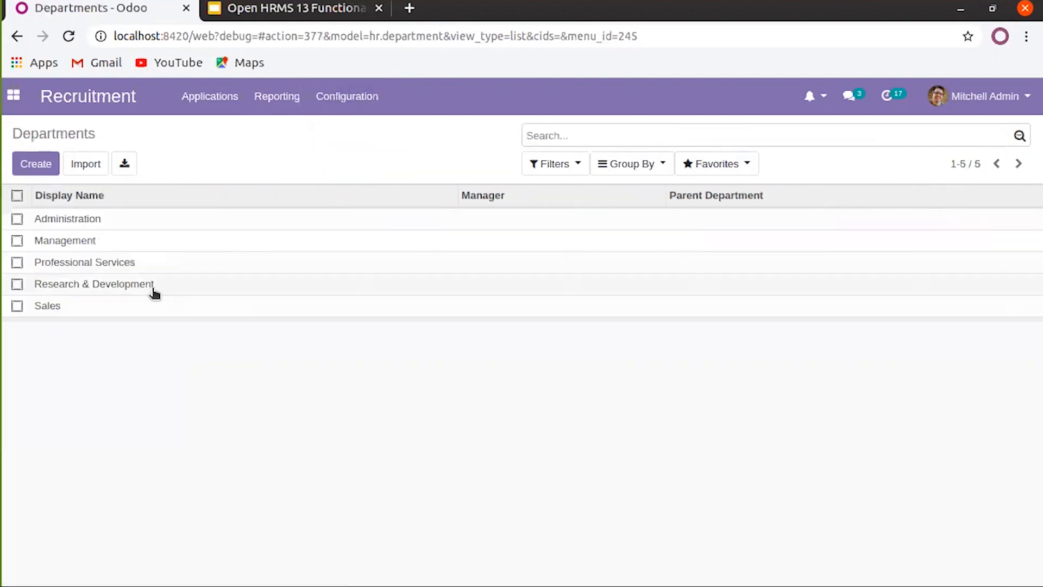
Start a new department and browse the Manager and Parent Department choices without picking any
click(44, 168)
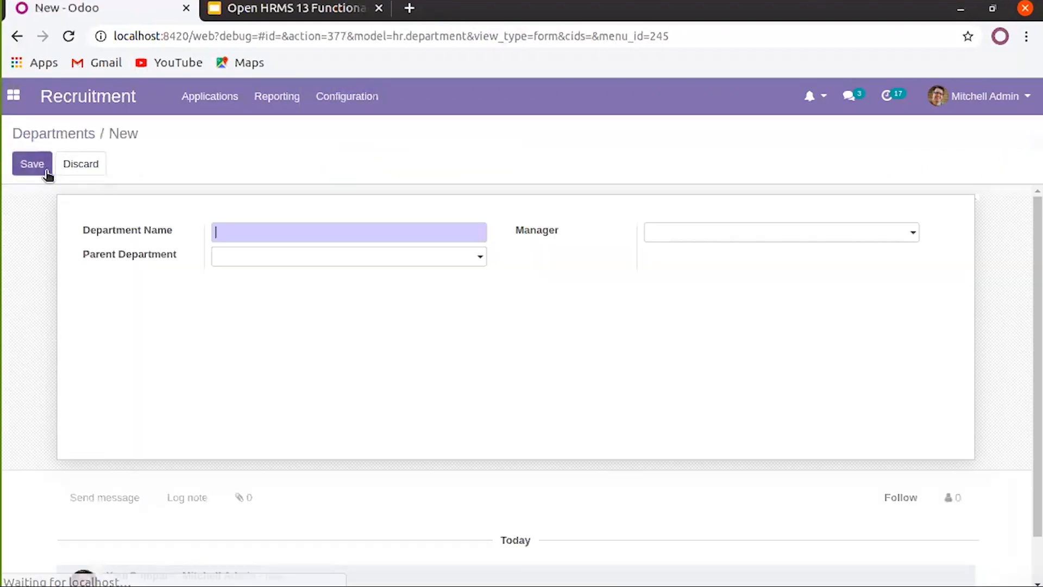
click(238, 234)
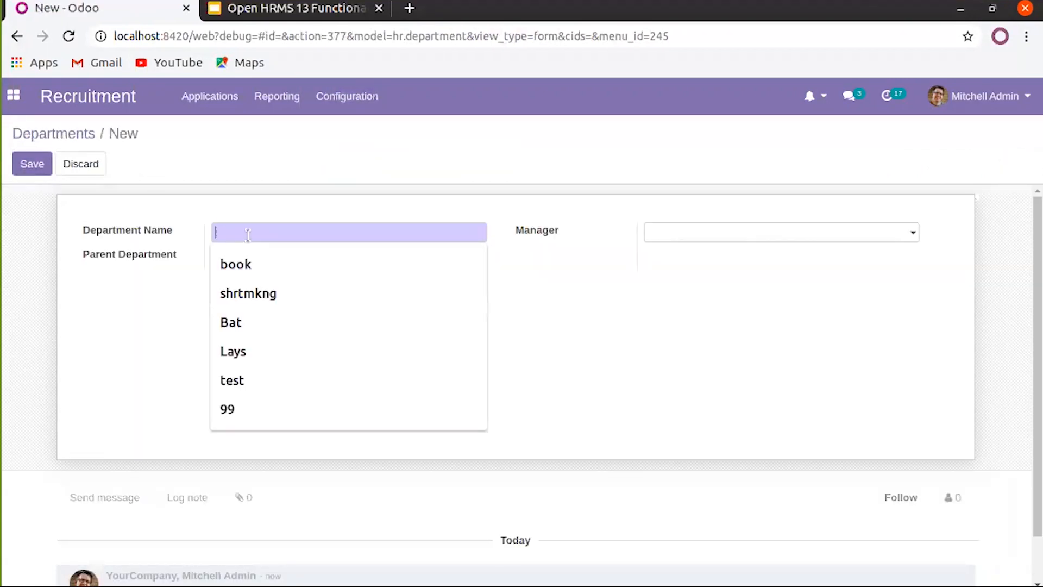
click(550, 293)
click(709, 234)
click(556, 293)
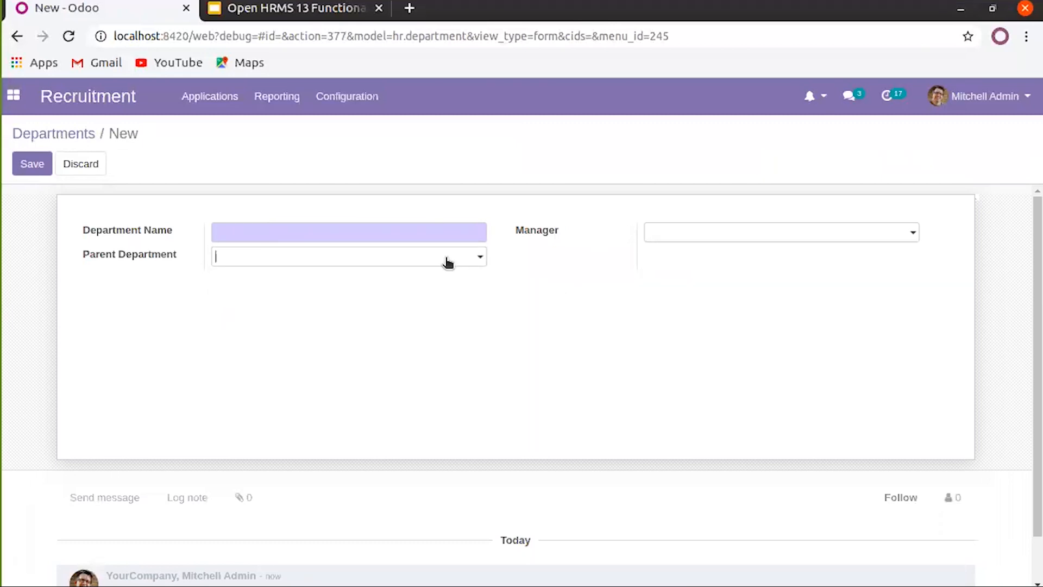
click(447, 262)
click(573, 276)
Name the department Operation, set Administration as its parent, and save it
click(401, 225)
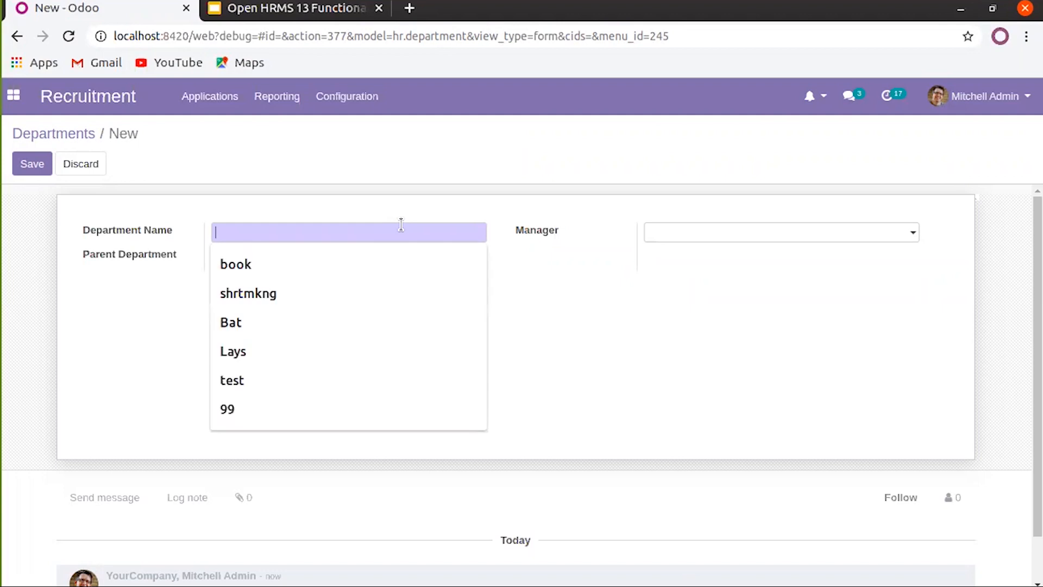
text(Ad)
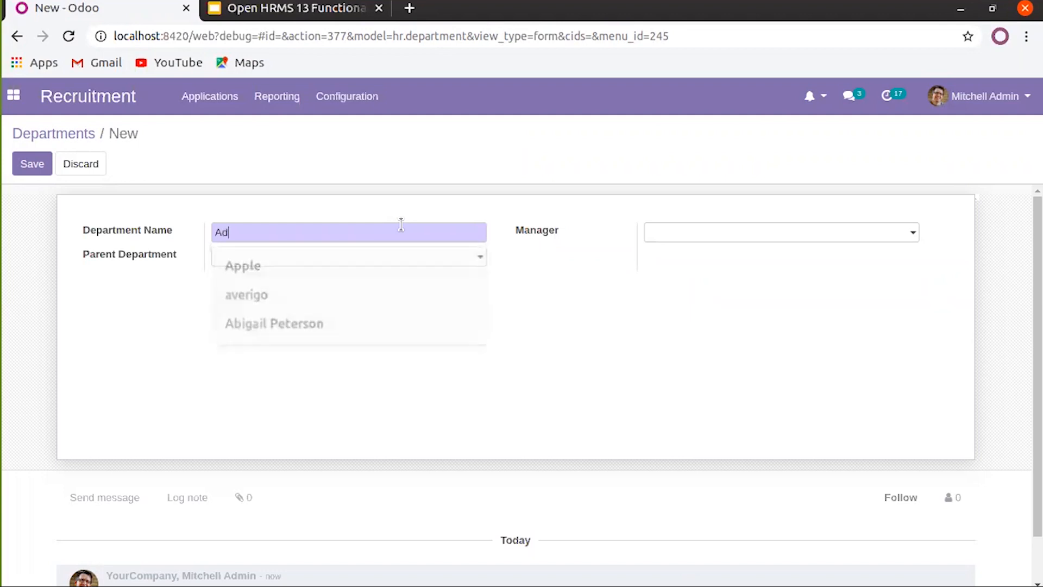
text(ministration)
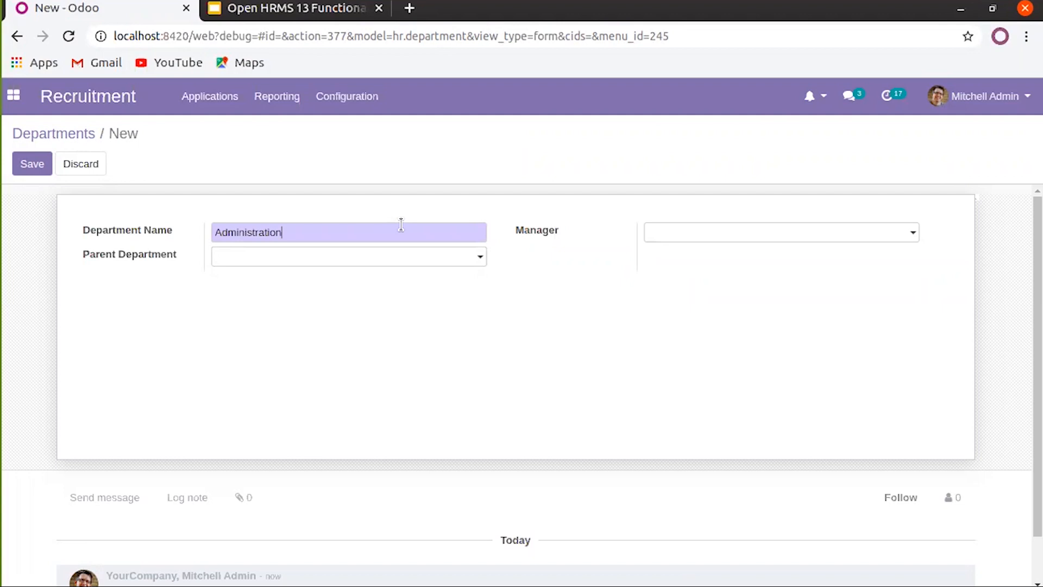
click(418, 256)
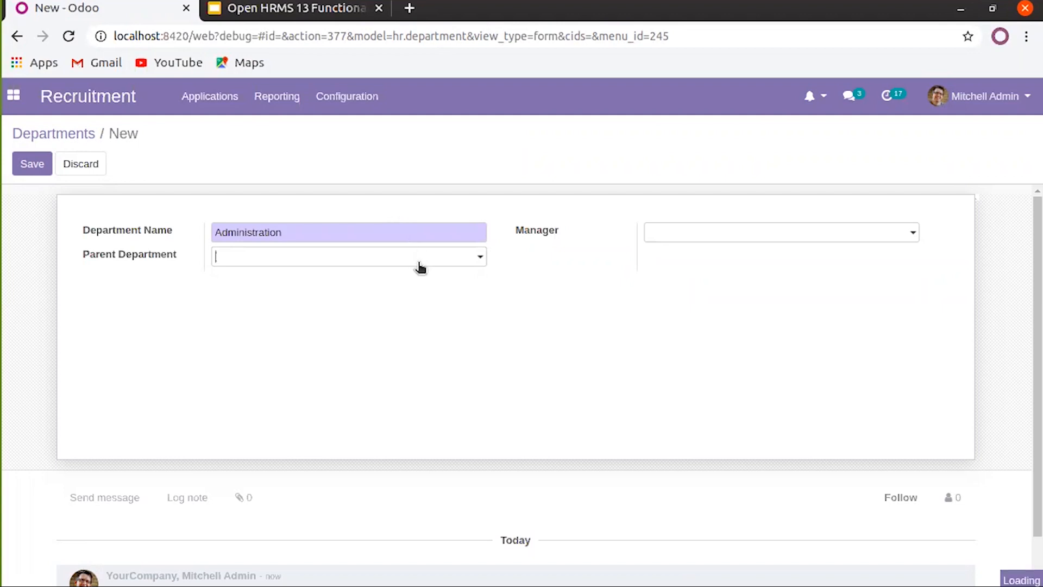
double_click(414, 231)
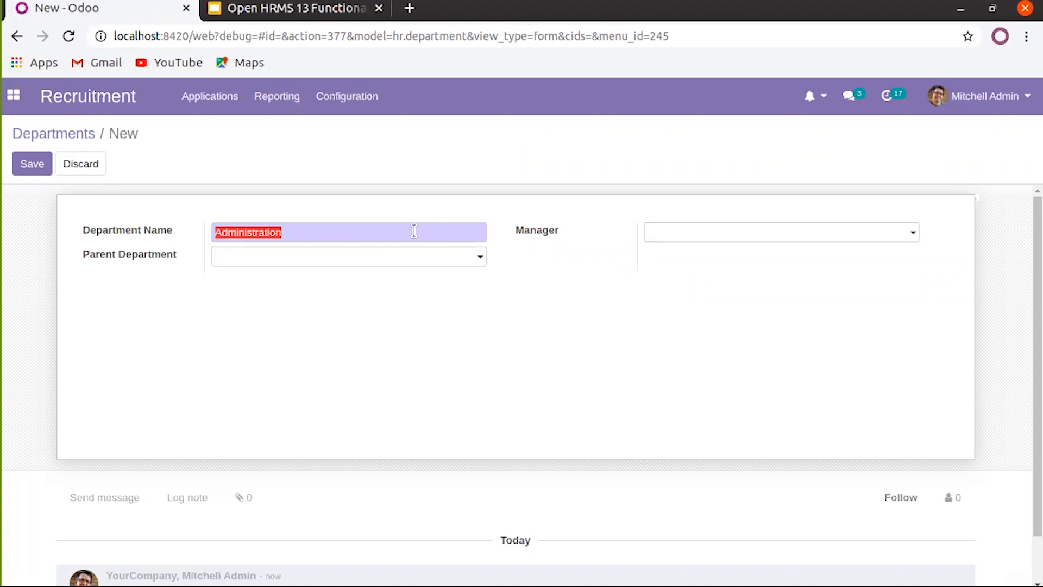
text(Operation)
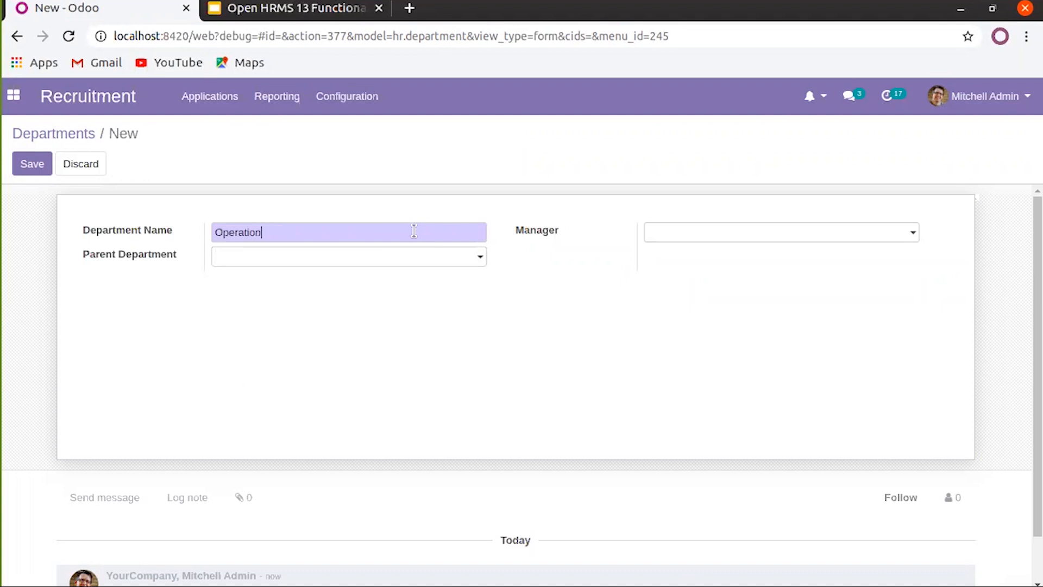
click(409, 259)
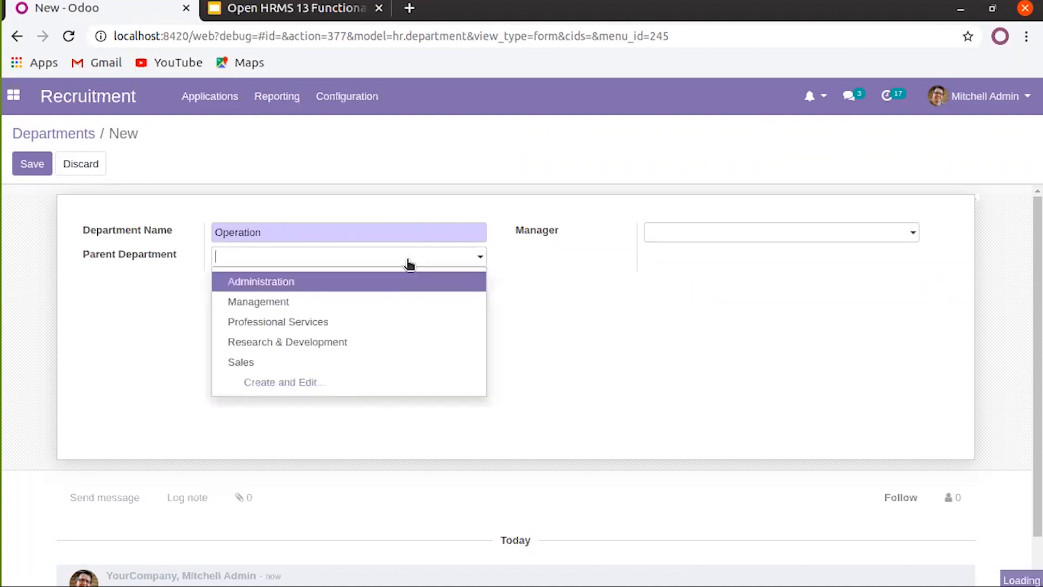
click(396, 281)
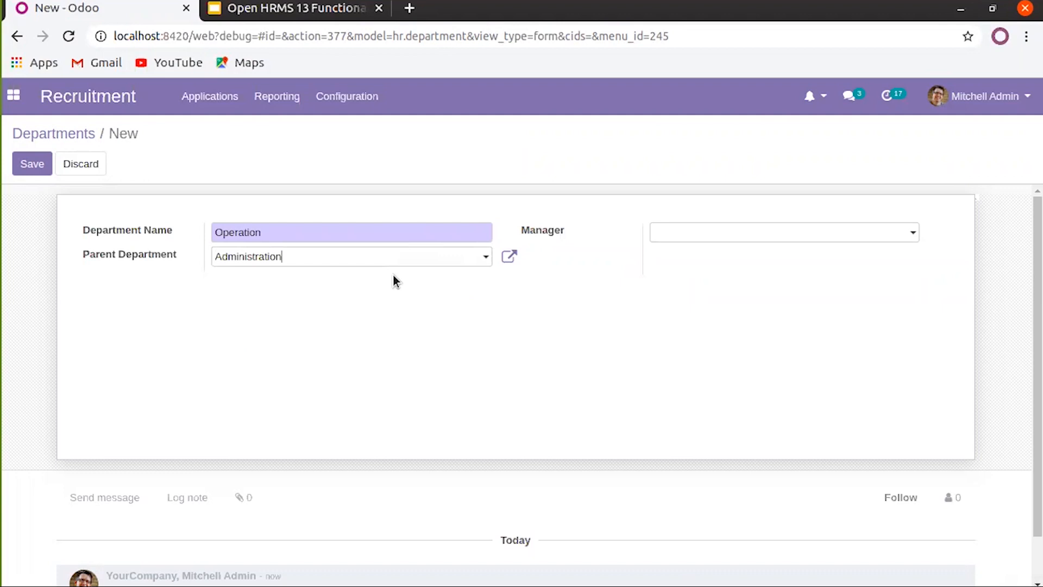
click(43, 169)
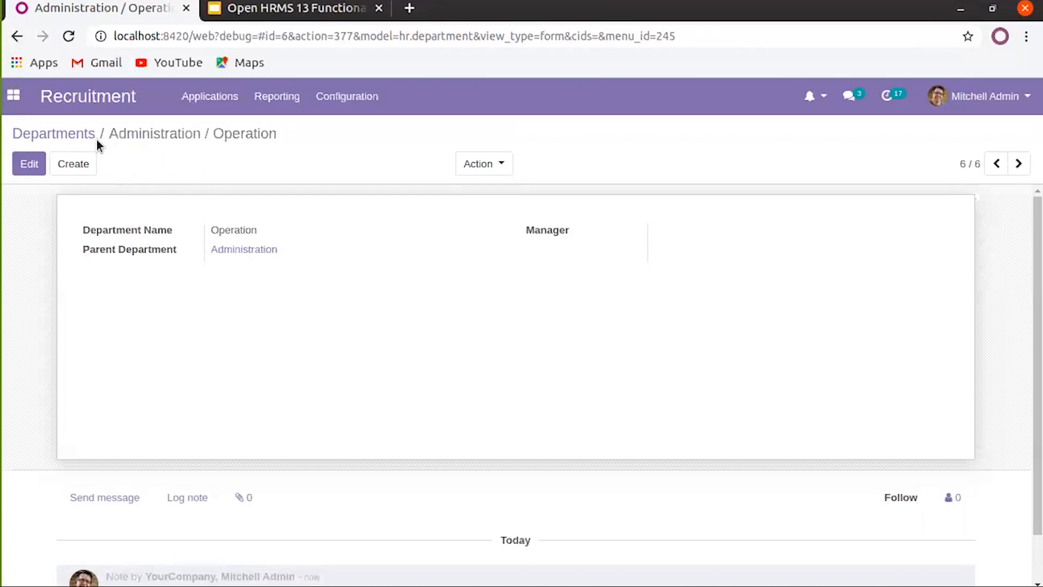
Go to Configuration > Activity Types, abandon a new record, and open the Email activity type
click(72, 137)
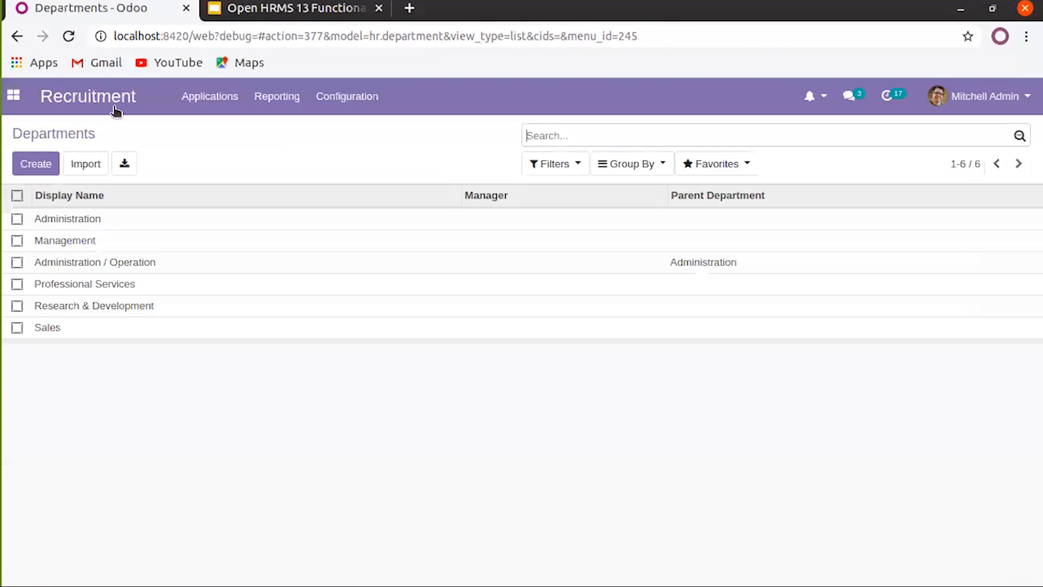
click(346, 97)
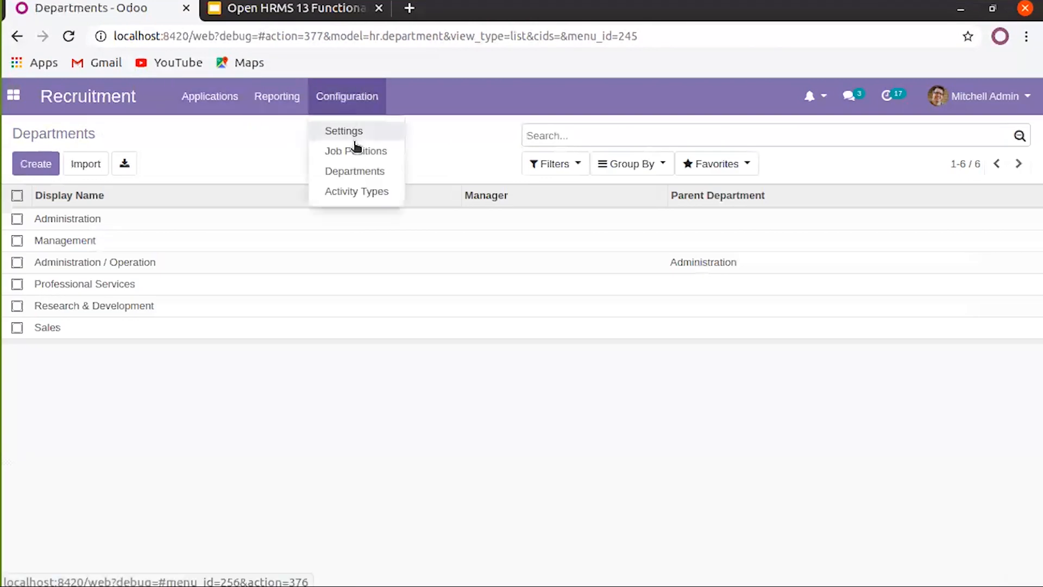
click(368, 194)
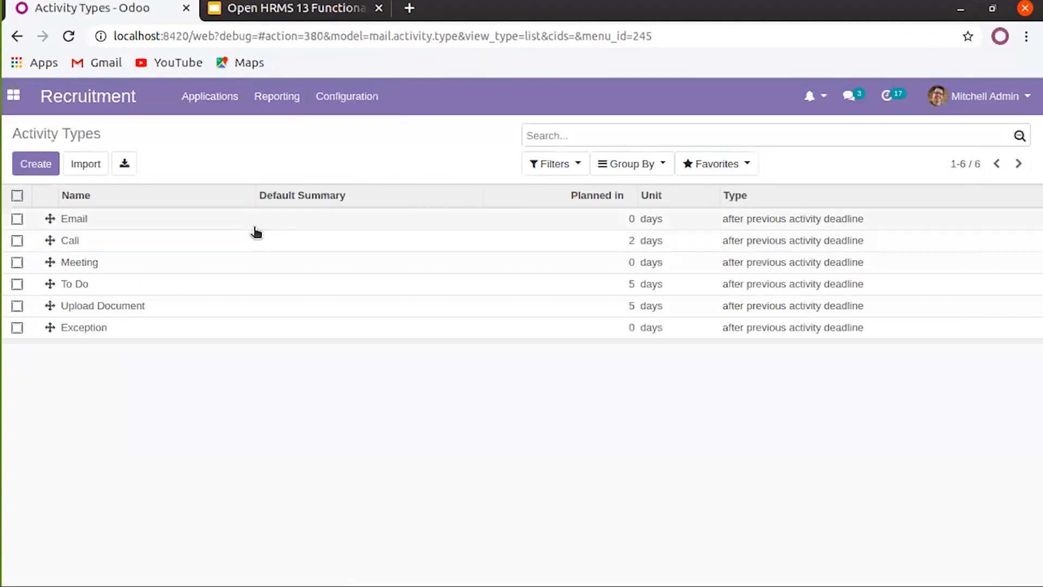
click(43, 164)
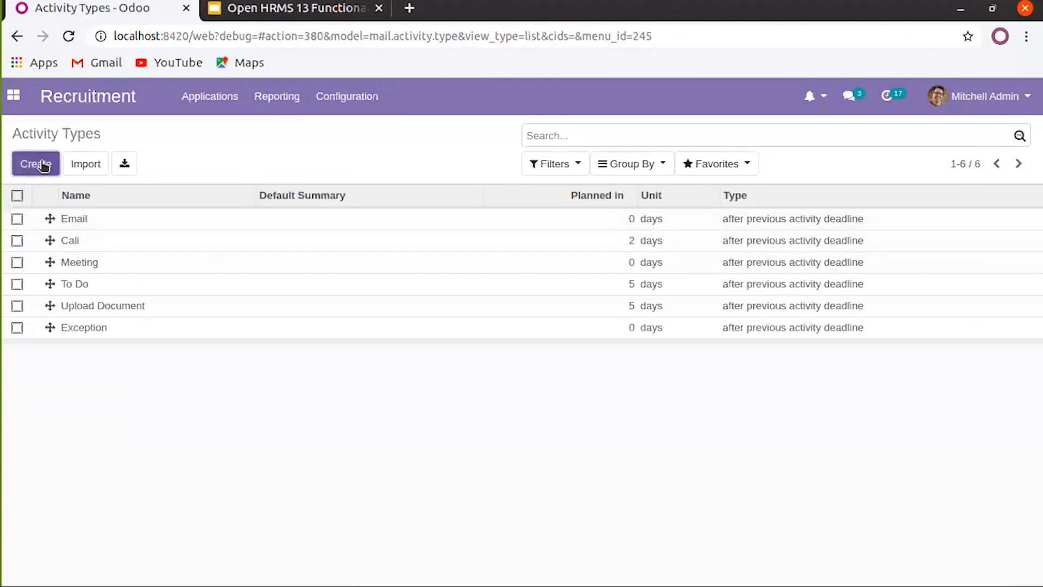
click(168, 245)
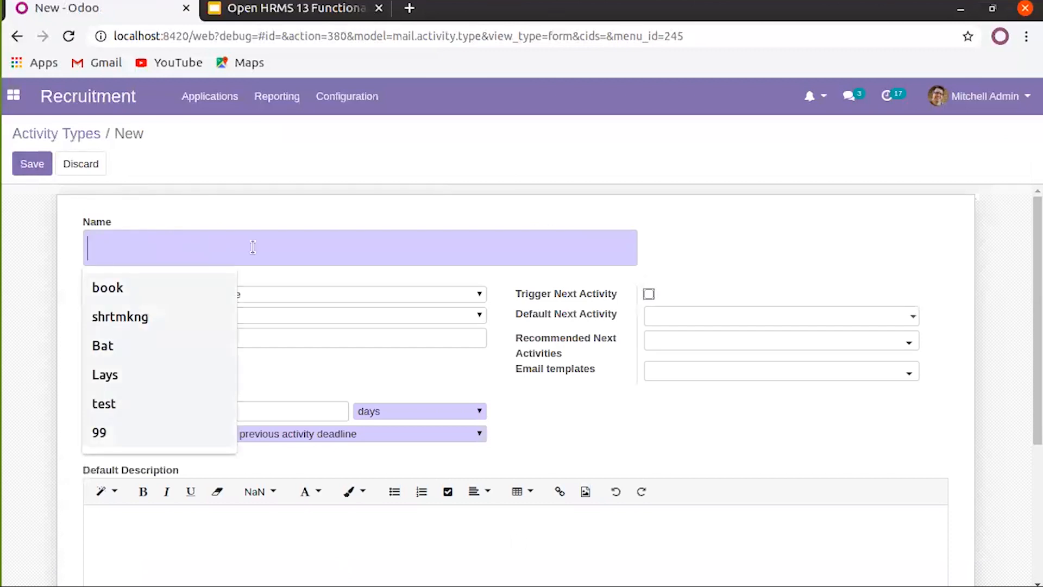
click(84, 134)
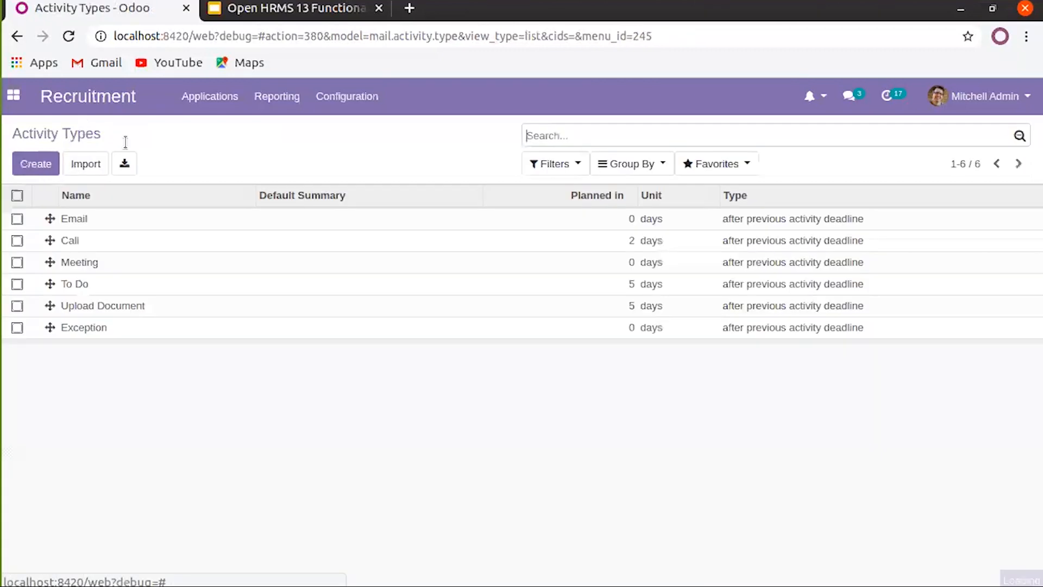
click(141, 225)
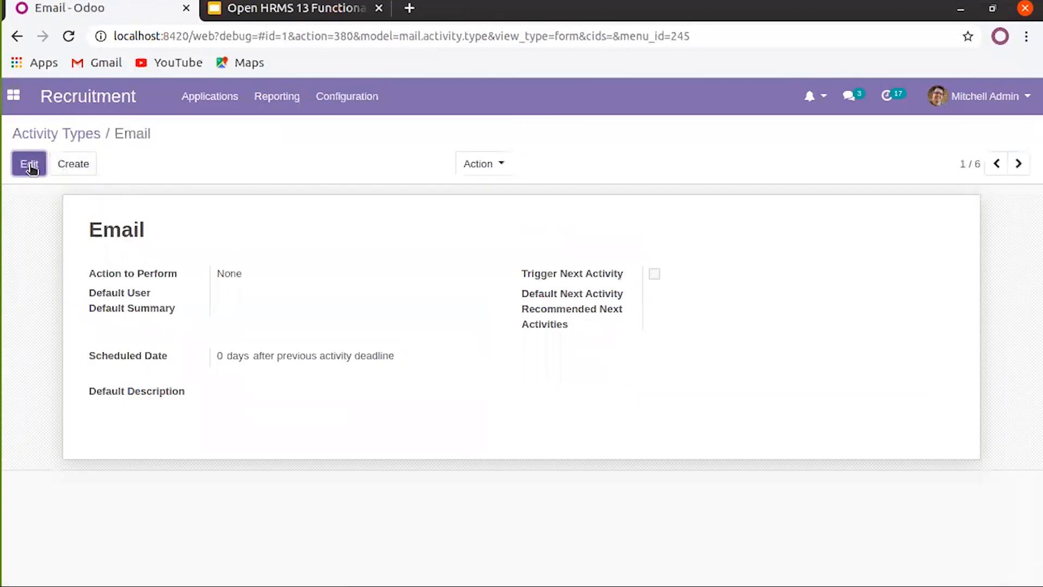
Edit the Email activity type, keeping Action to Perform as None and Default User empty
click(29, 165)
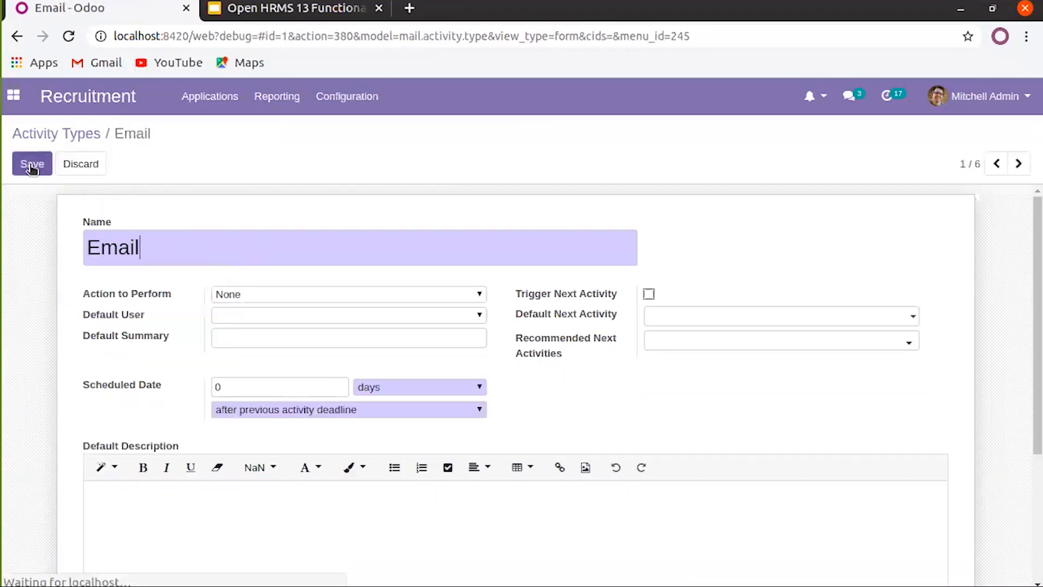
click(278, 299)
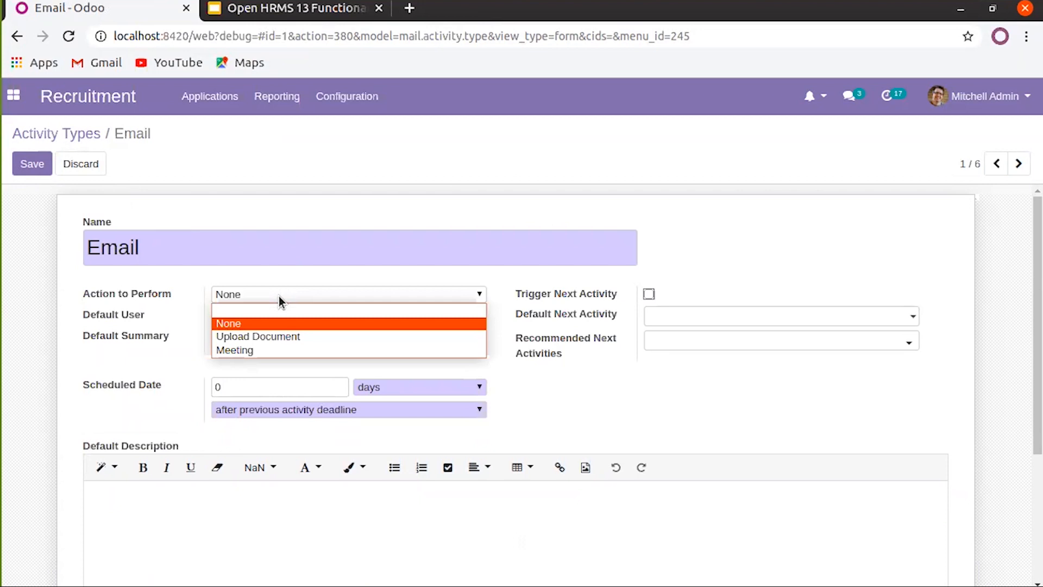
click(292, 328)
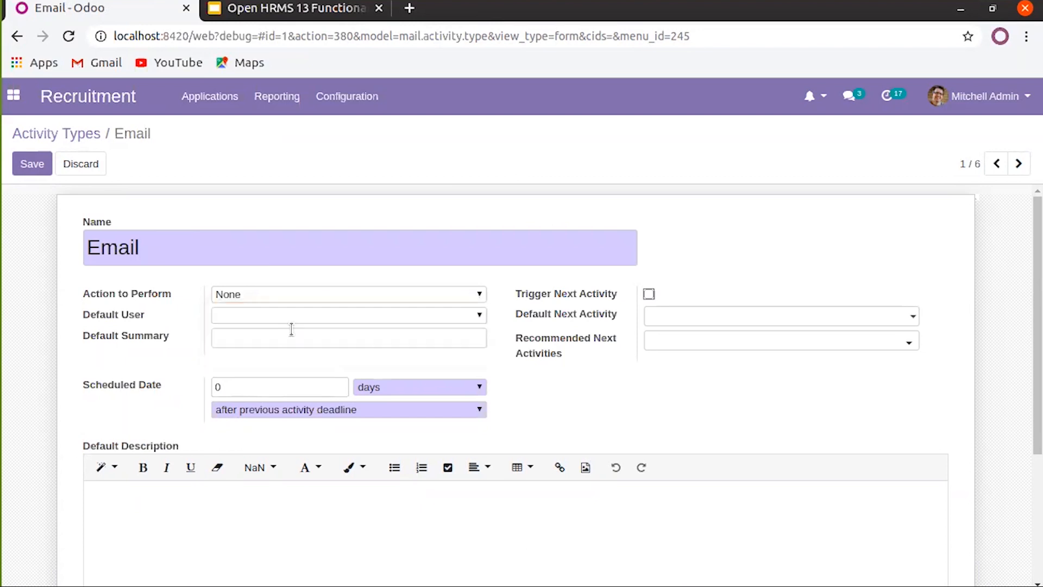
click(321, 315)
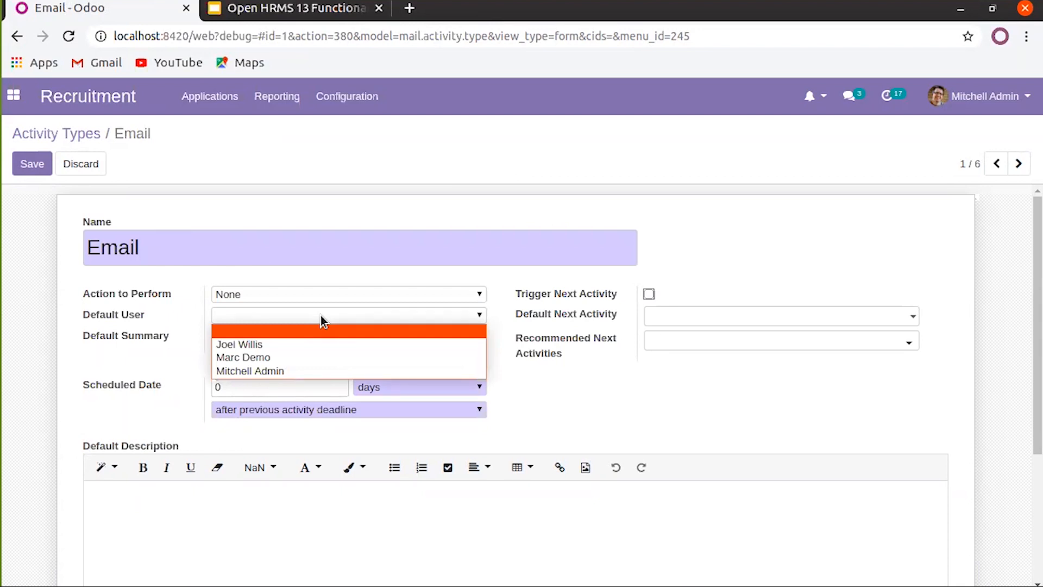
click(175, 365)
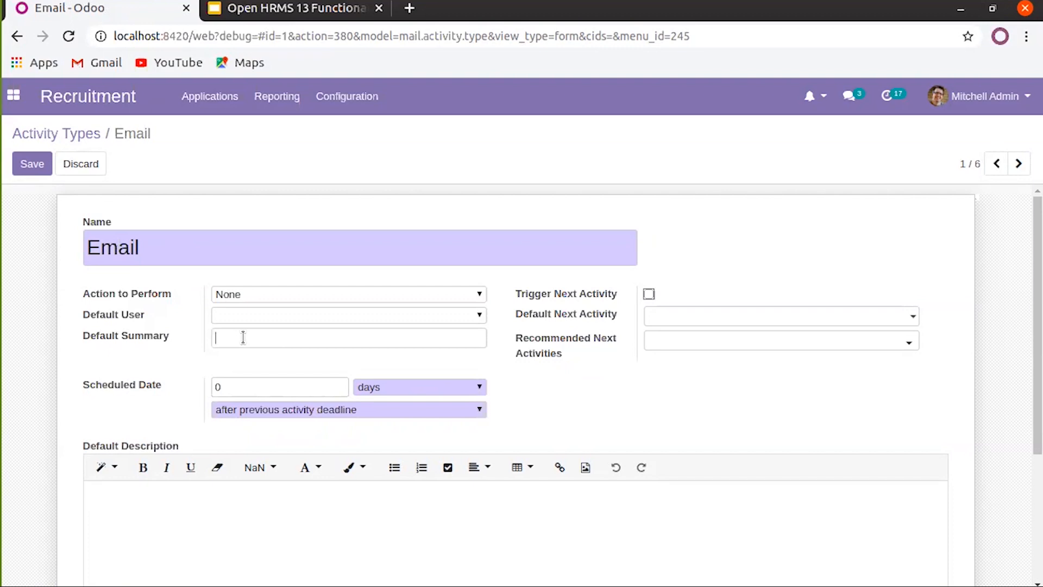
scroll(242, 338, down, 1)
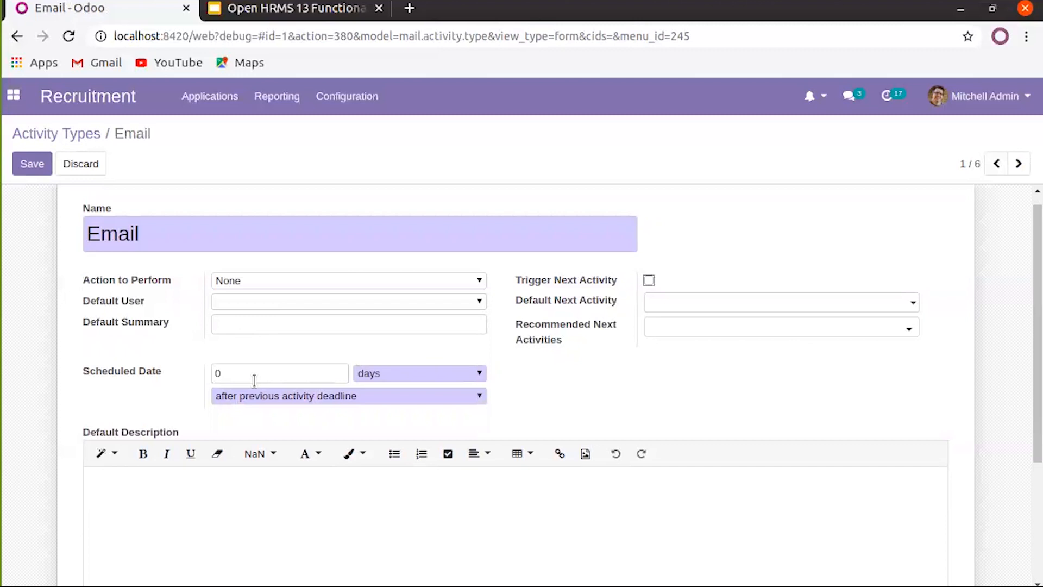
Keep the Email type's scheduled delay in days after the previous activity deadline
click(270, 371)
click(409, 377)
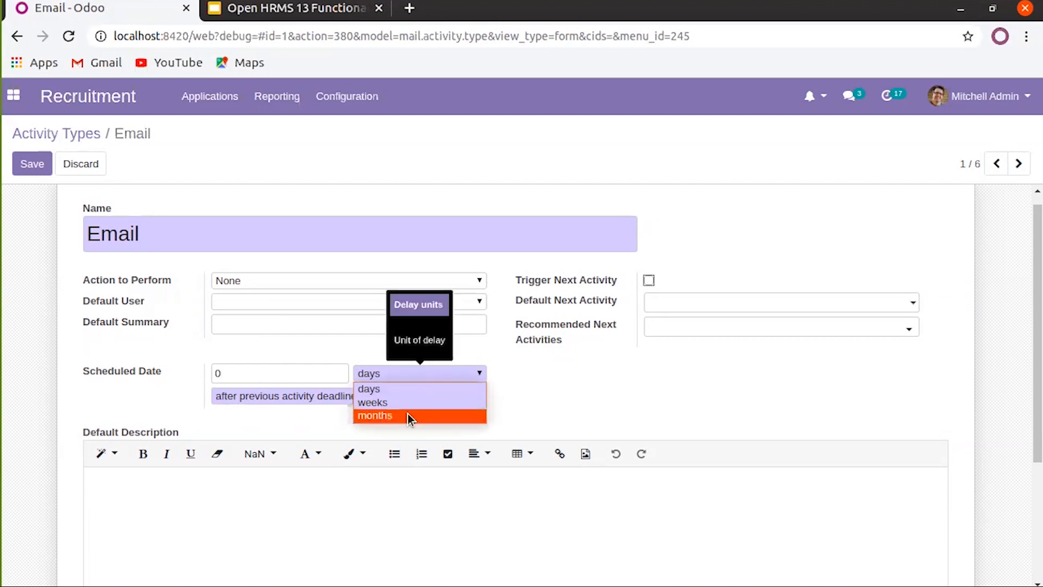
click(550, 414)
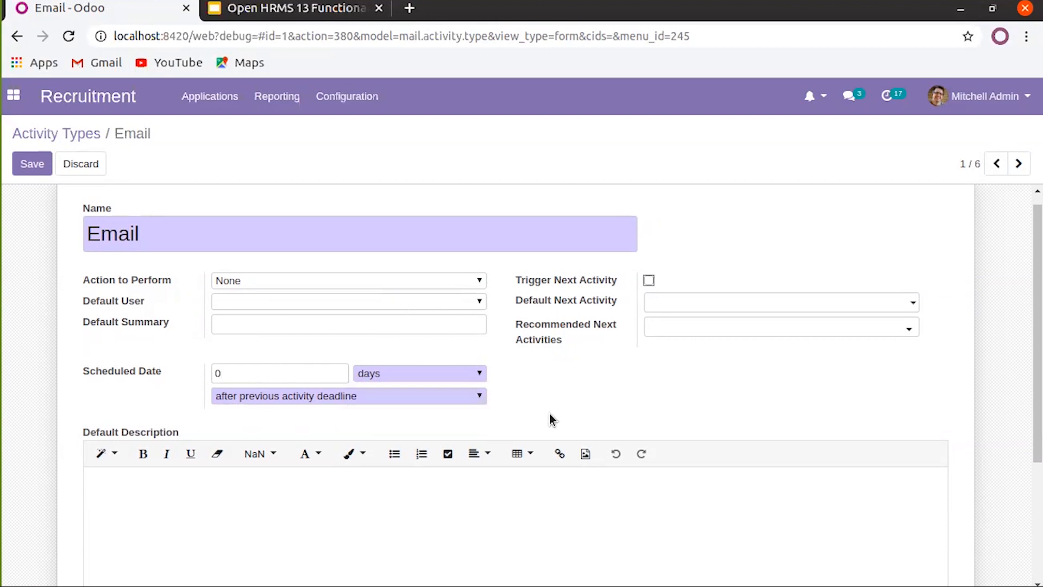
click(449, 396)
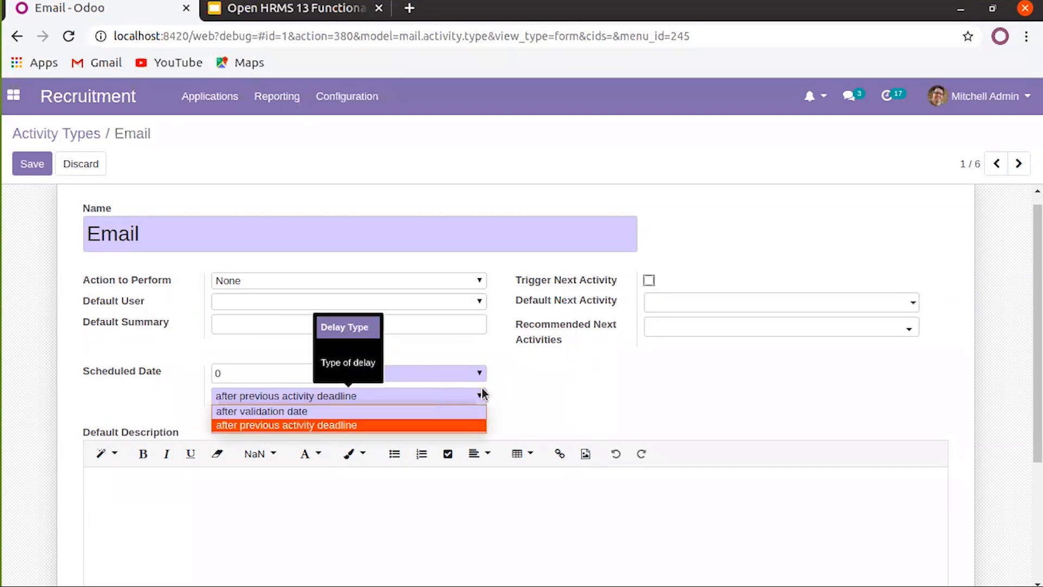
click(549, 399)
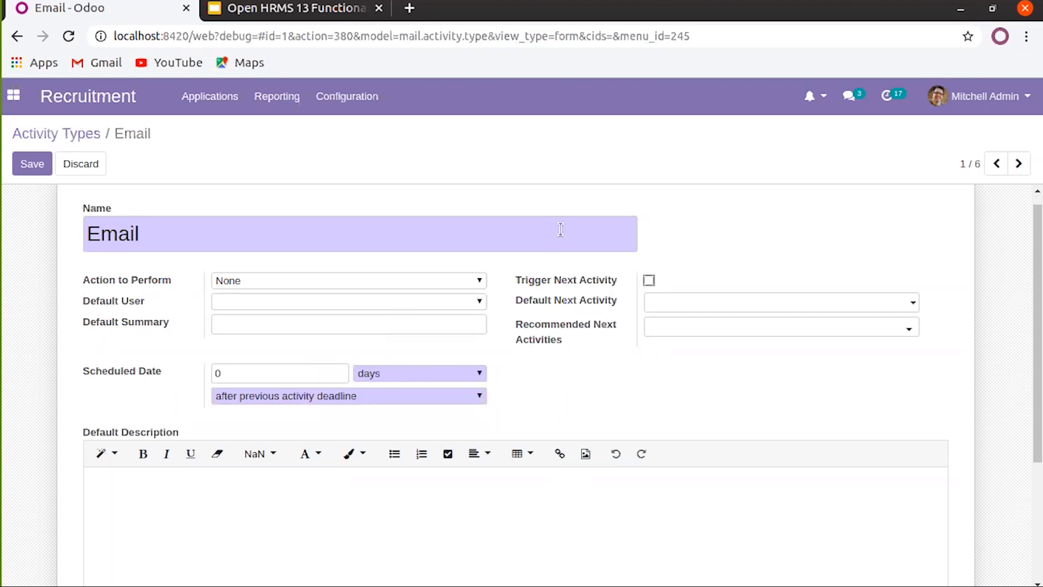
Set Call as the default next activity and add Meeting as a recommended one
click(656, 307)
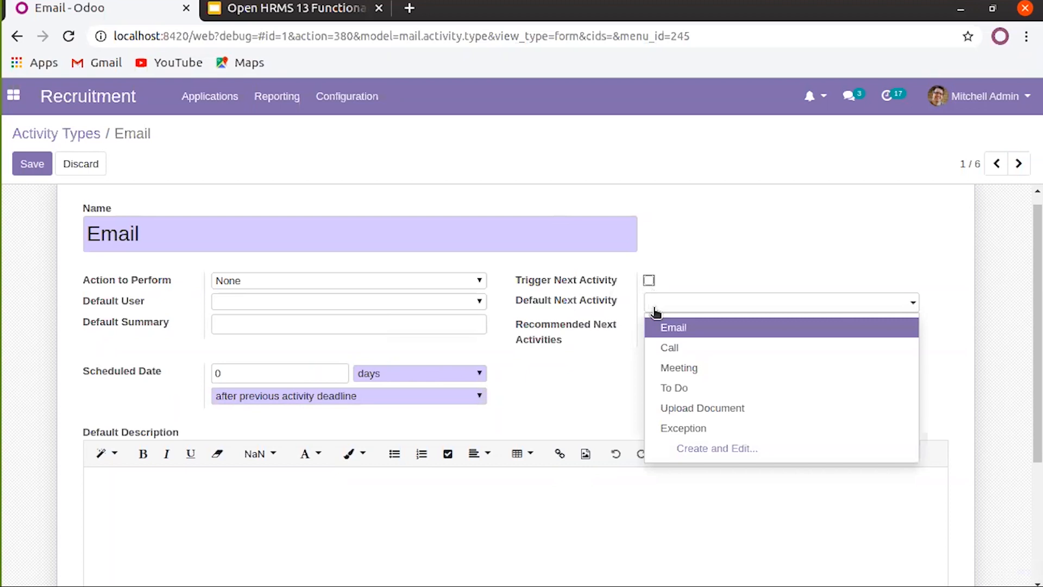
click(690, 348)
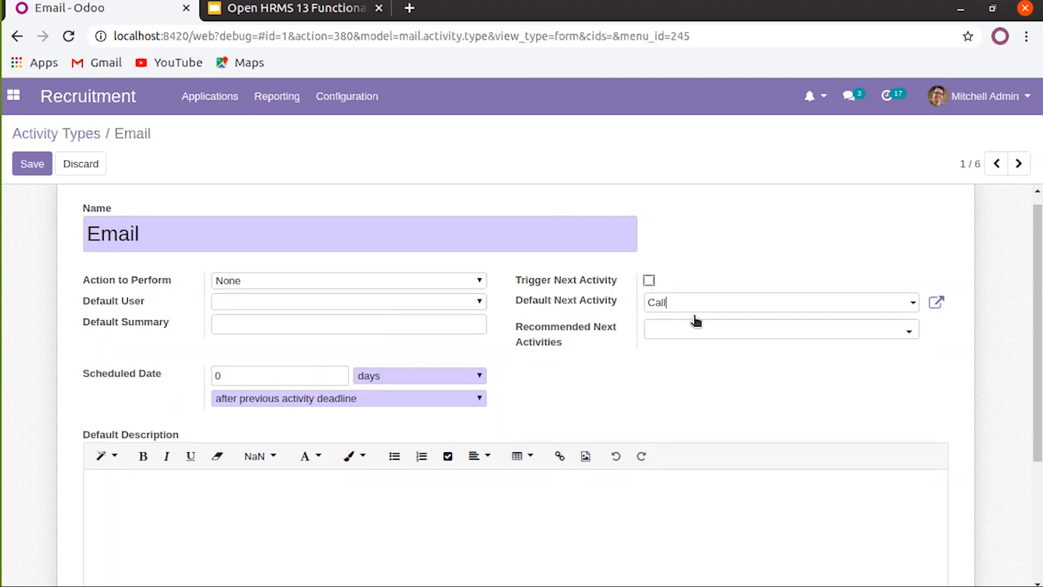
click(705, 331)
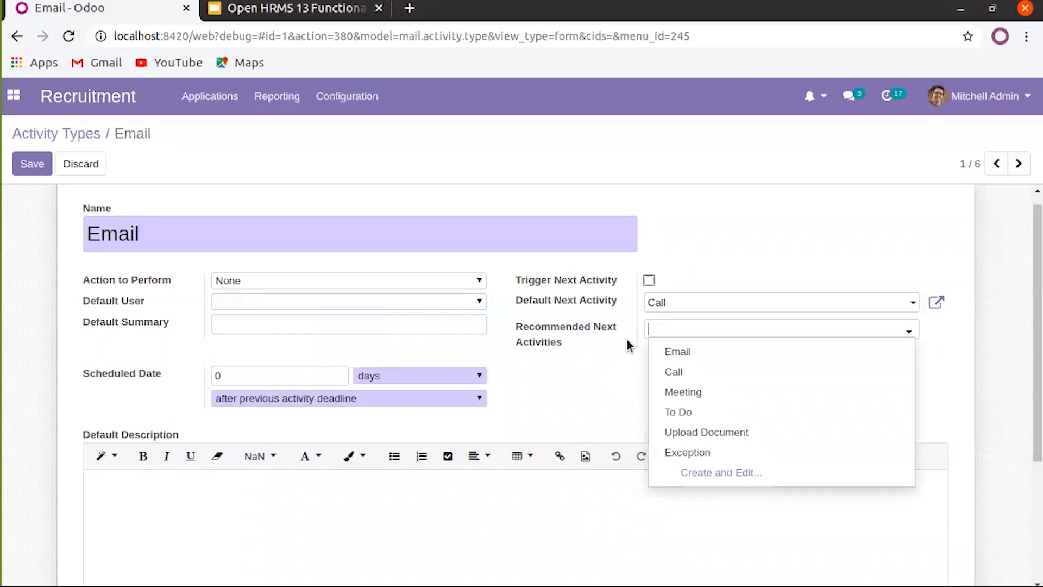
click(687, 391)
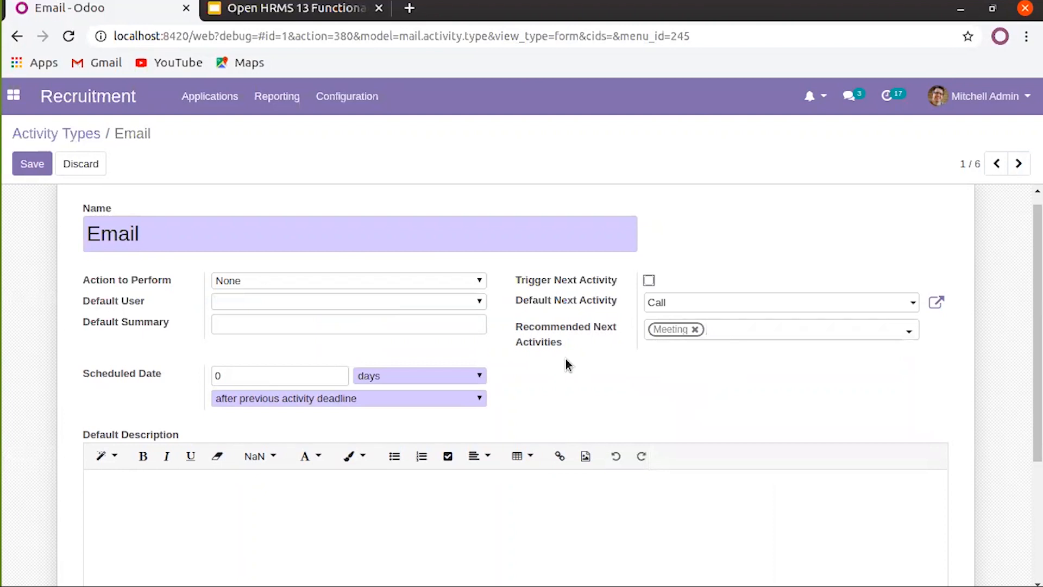
Save the Email activity type and go back to the Activity Types list
scroll(566, 359, down, 3)
click(370, 394)
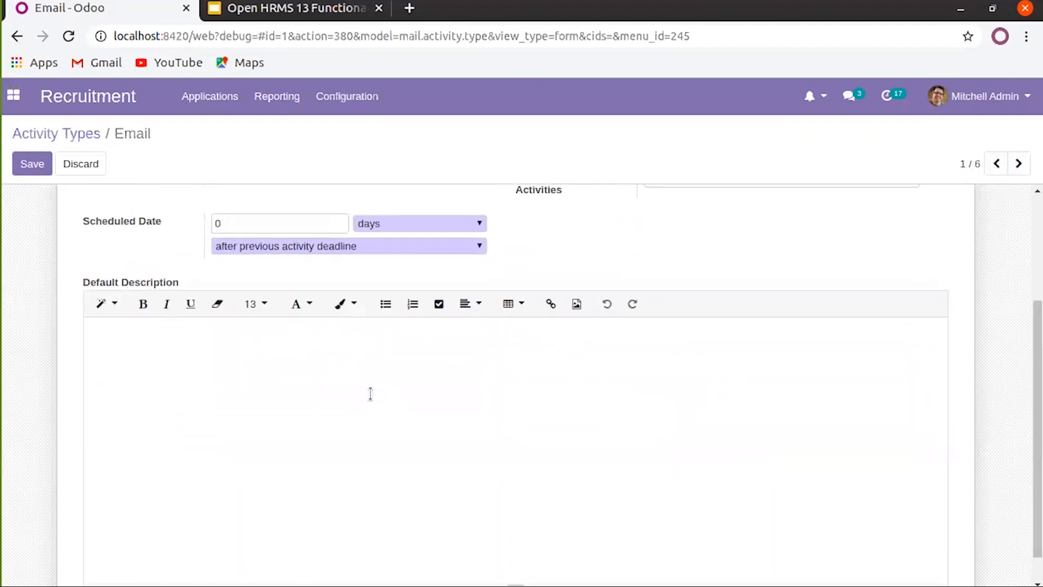
scroll(371, 393, down, 1)
scroll(371, 393, up, 5)
scroll(371, 394, down, 5)
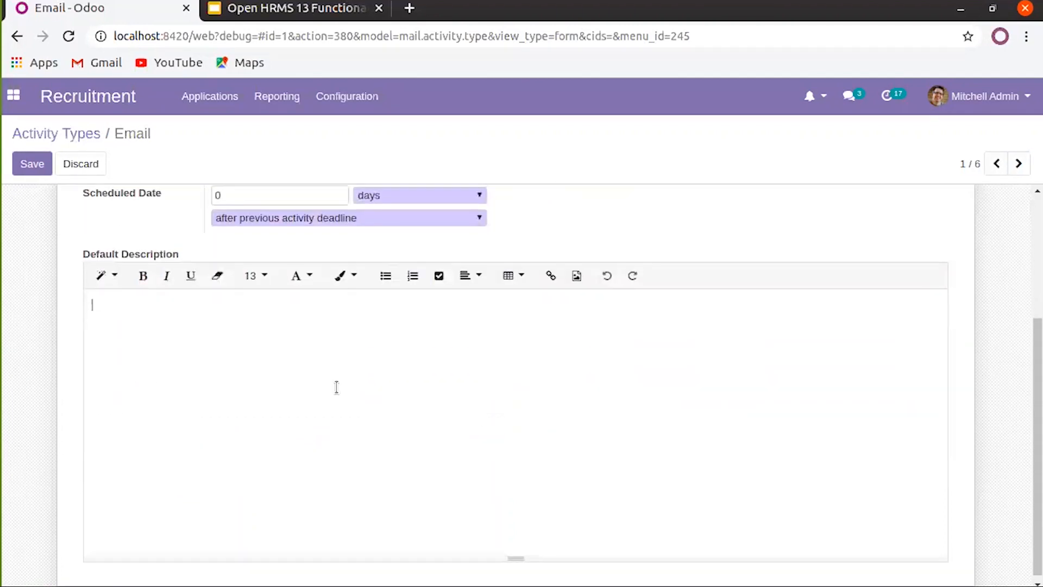
scroll(393, 389, up, 4)
click(37, 172)
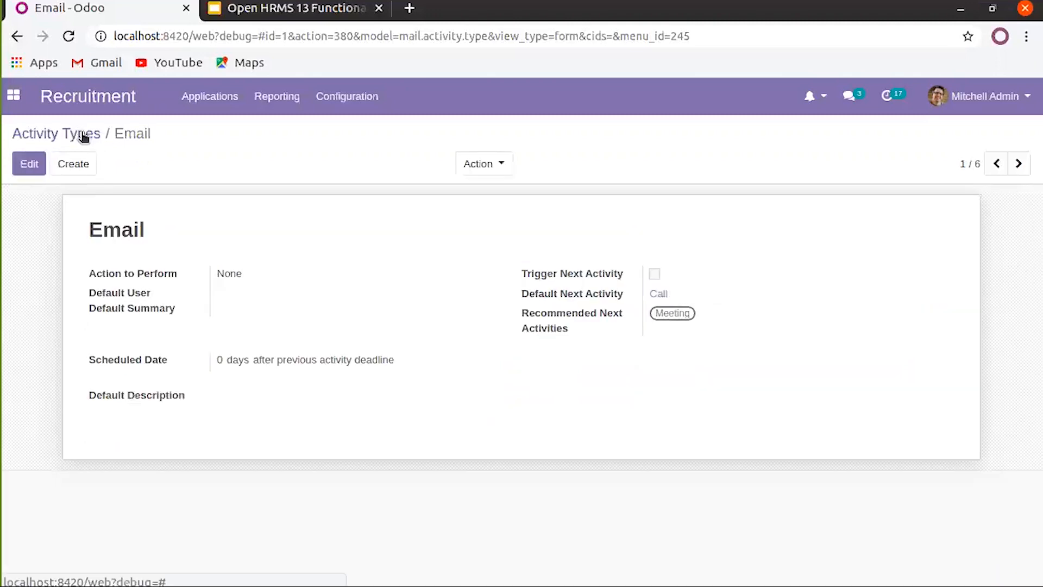
click(83, 136)
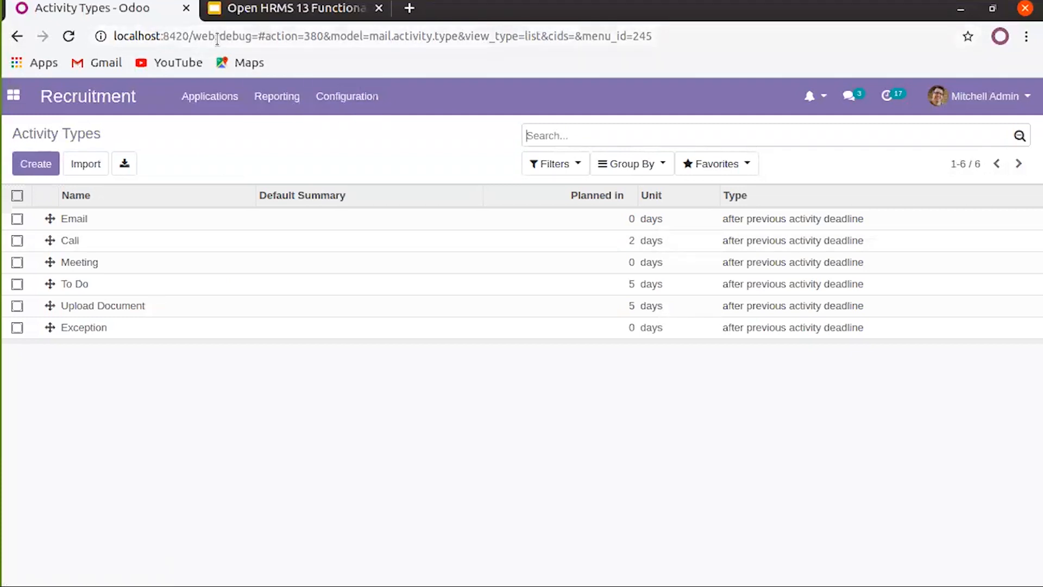
Put 1 after debug= in the page address to reload Odoo in developer mode
click(258, 34)
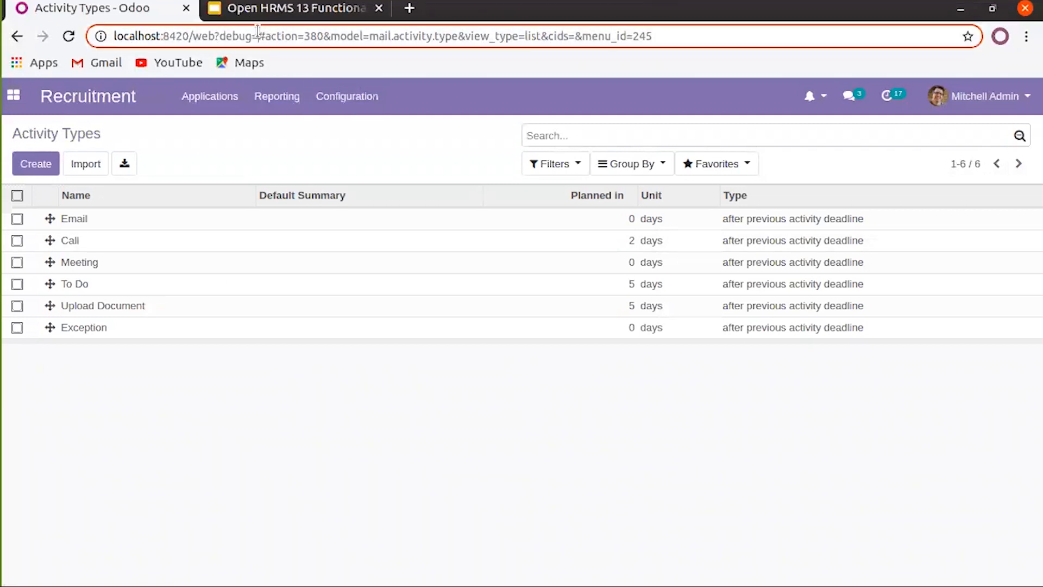
click(260, 35)
text(1)
key(Return)
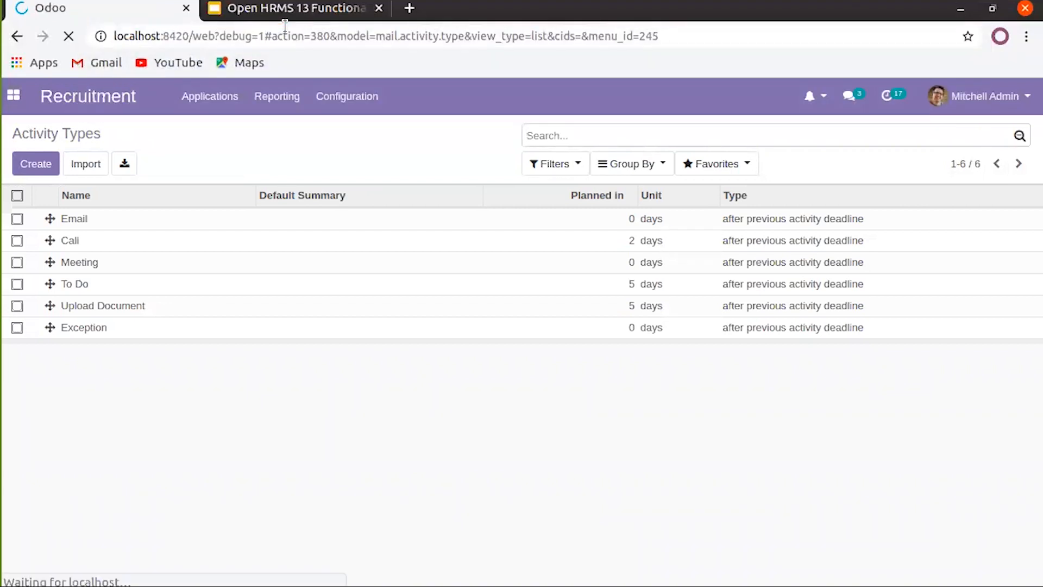
click(349, 99)
mouse_move(345, 102)
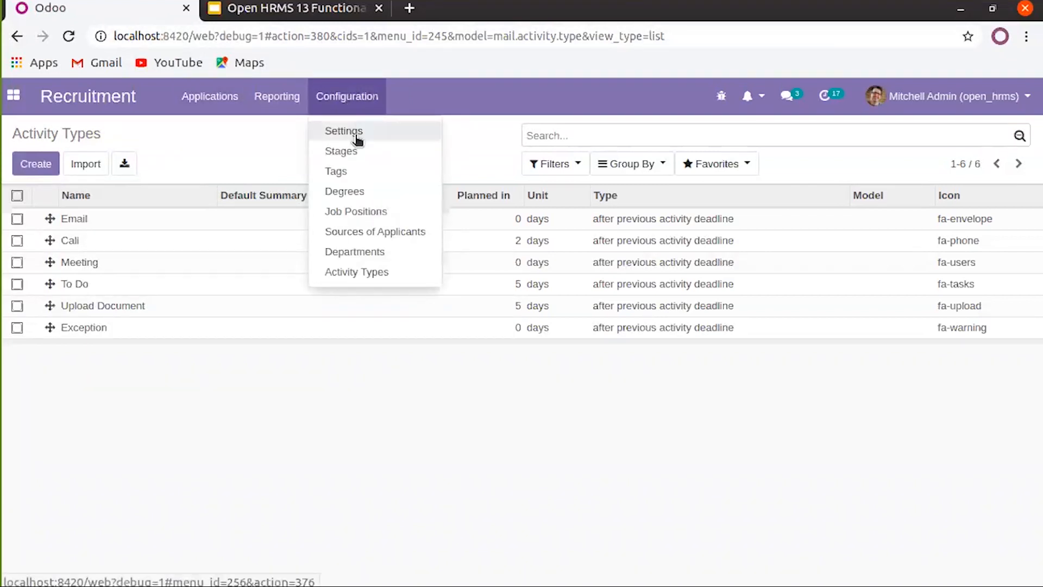
Review the recruitment Stages and the All Applications pipeline, then open the Contract Signed stage
click(373, 152)
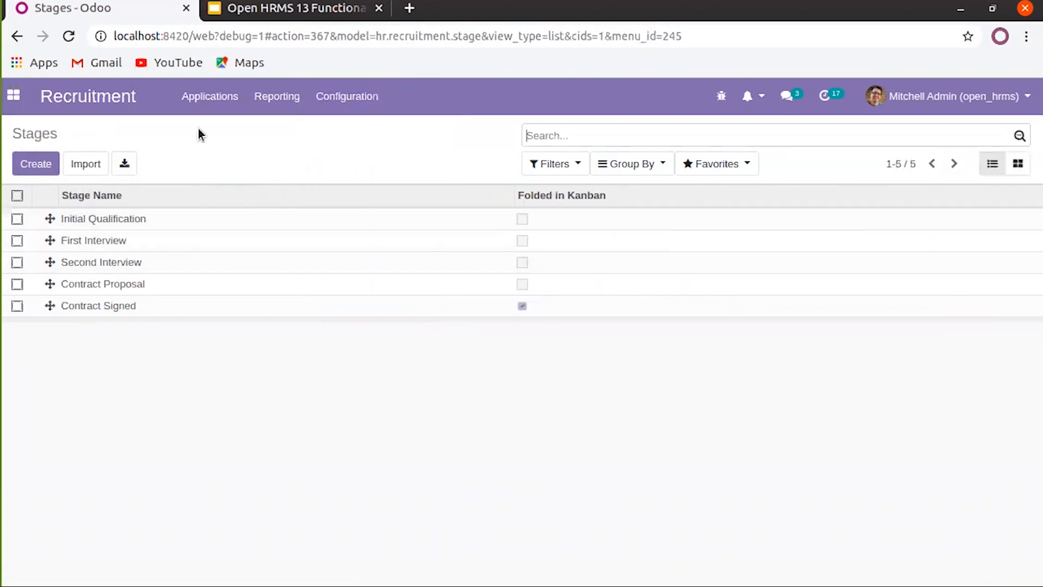
click(211, 101)
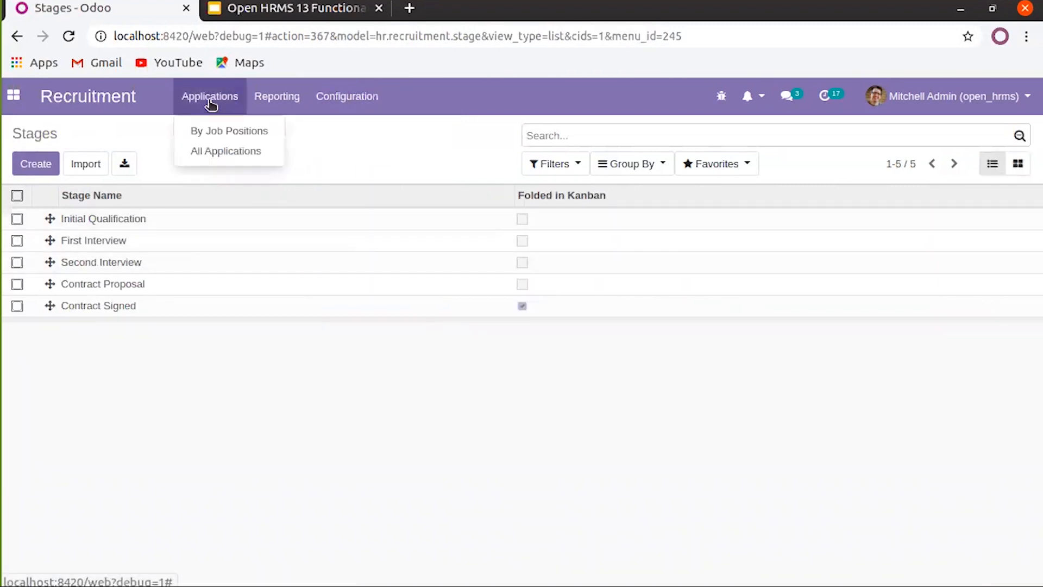
click(226, 157)
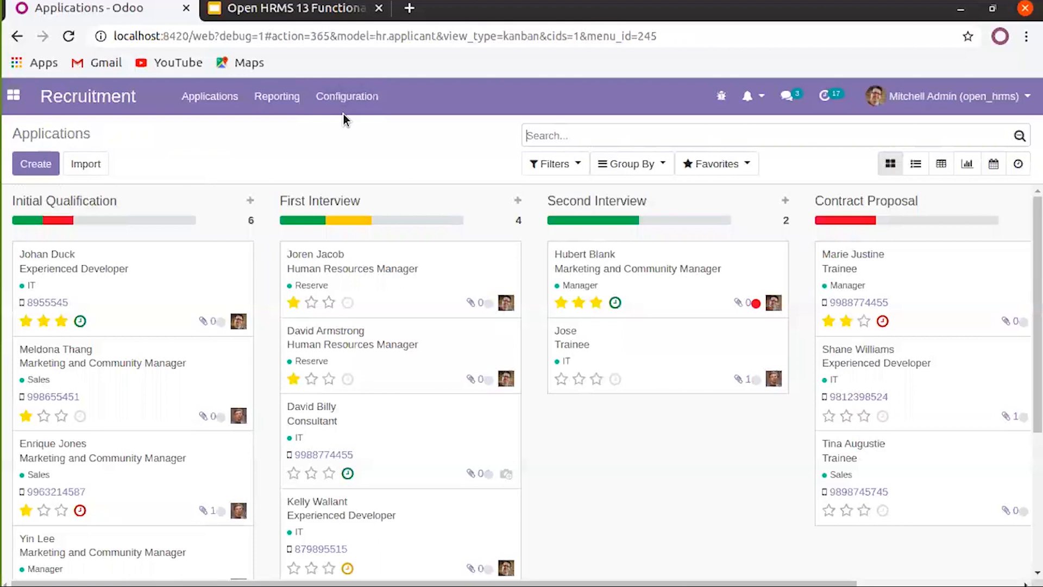
click(329, 96)
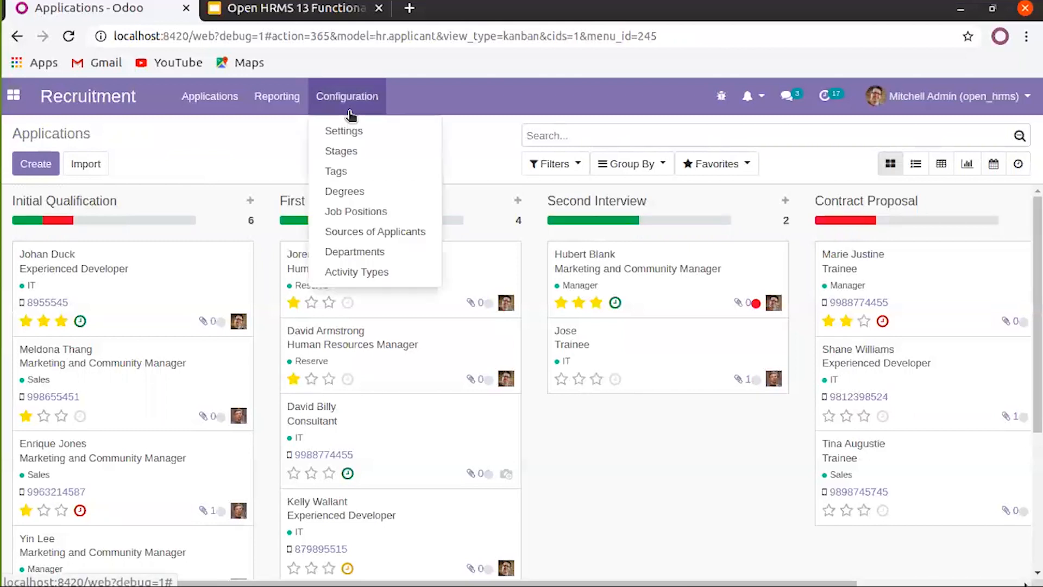
click(361, 153)
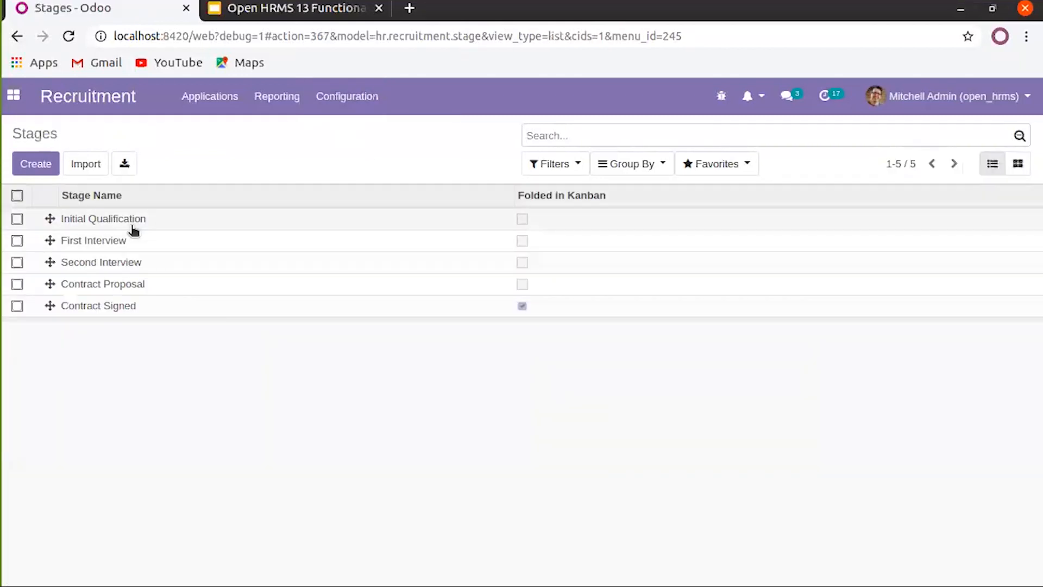
click(95, 305)
Inspect Contract Signed's Stage Name and Sequence in edit mode, then return to Stages unchanged
click(29, 164)
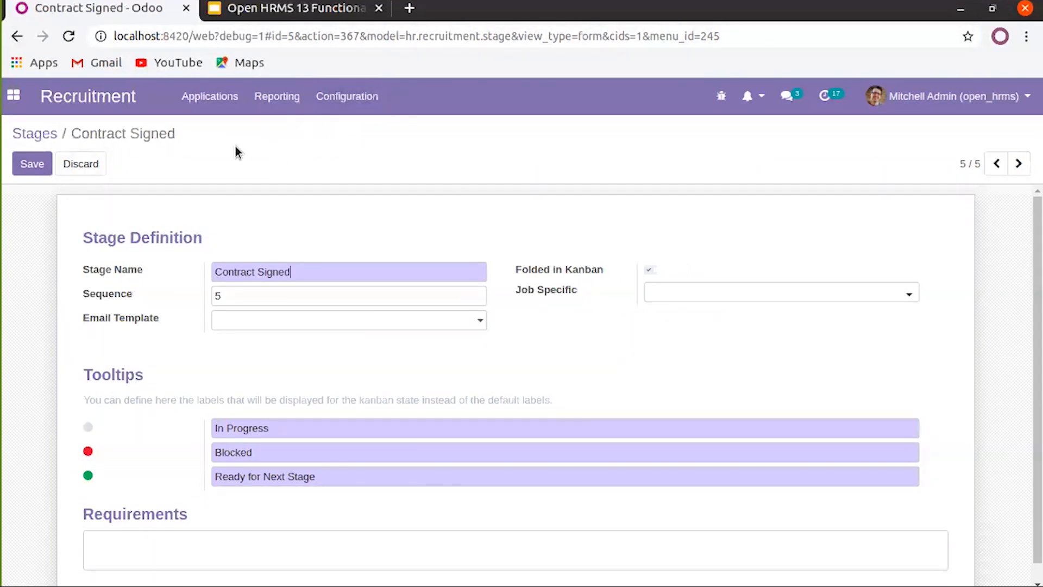
click(337, 96)
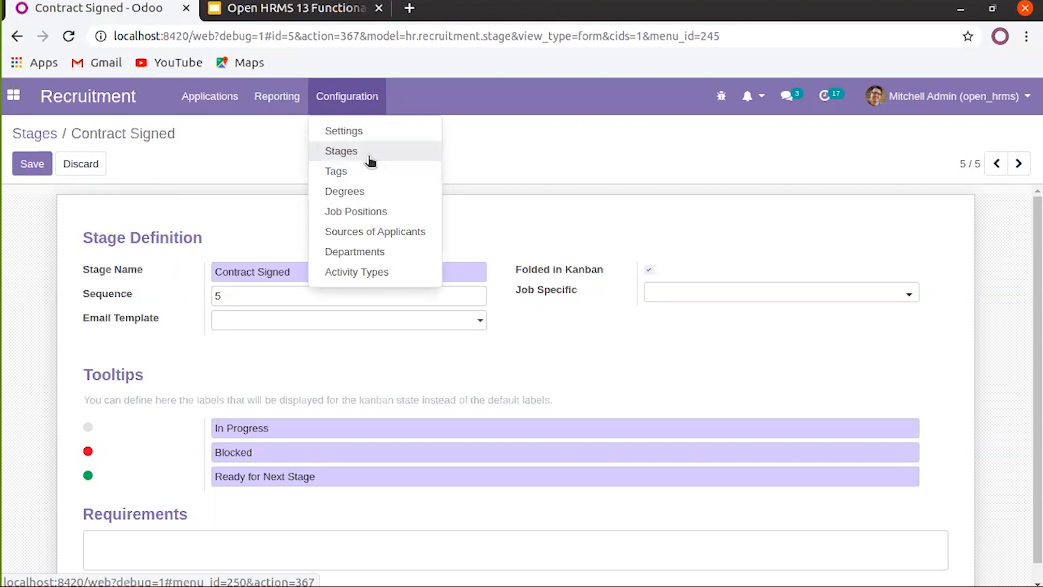
click(242, 149)
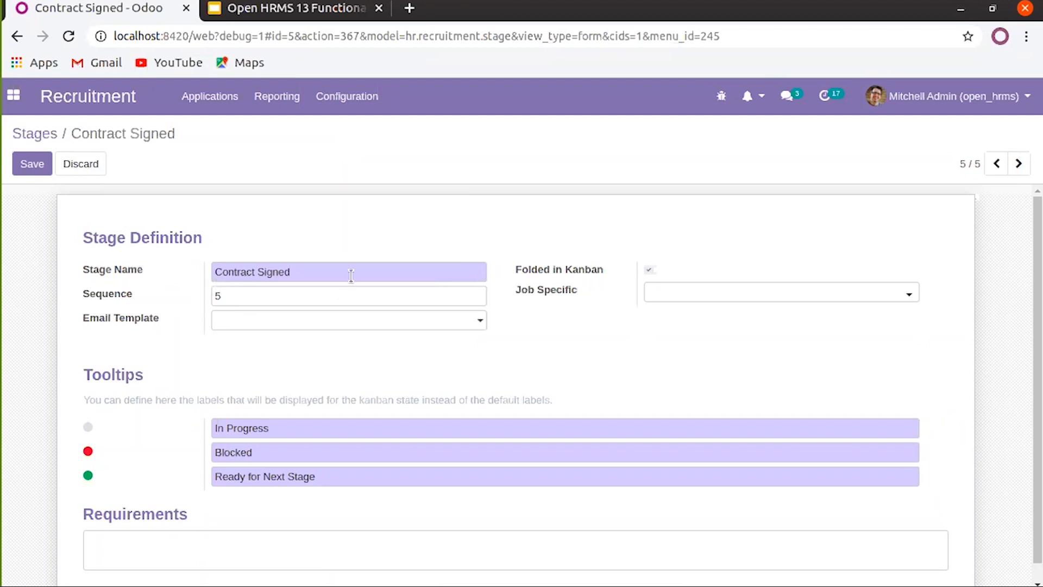
triple_click(330, 270)
click(330, 270)
click(223, 301)
click(49, 137)
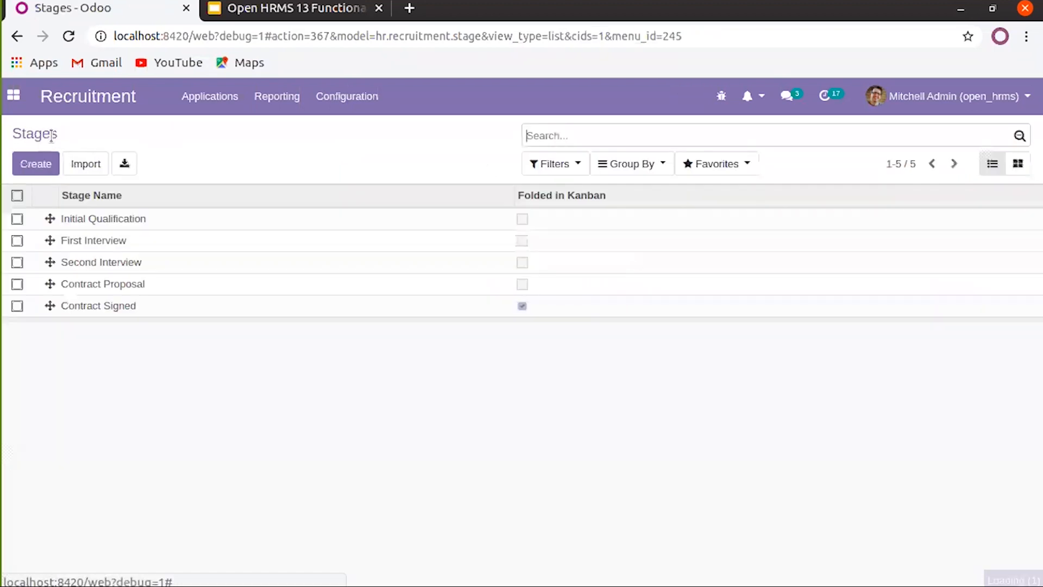
Browse the Initial Qualification and First Interview stages, then put First Interview into edit mode
click(111, 220)
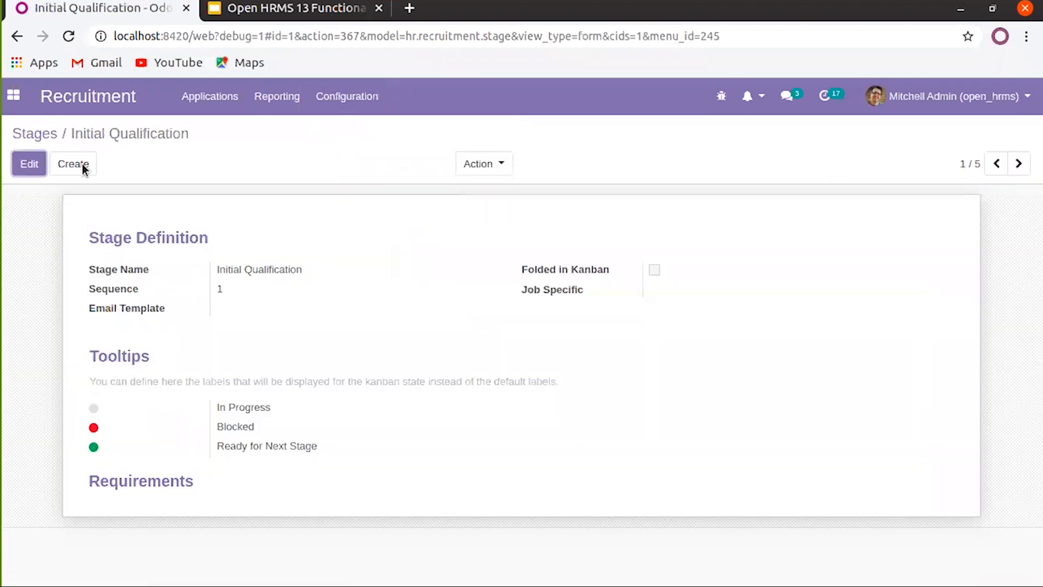
click(44, 135)
click(113, 241)
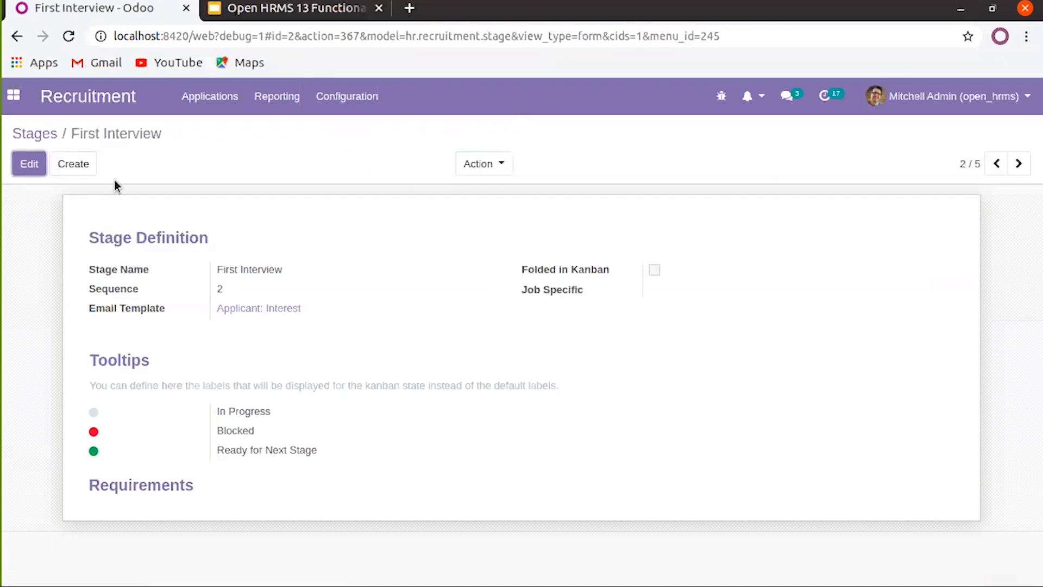
click(38, 134)
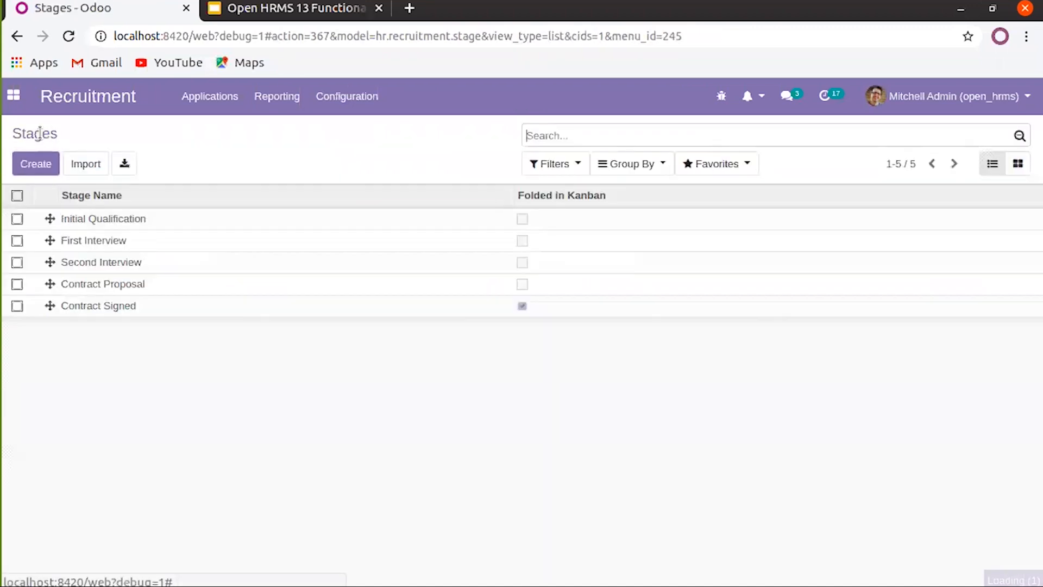
click(106, 247)
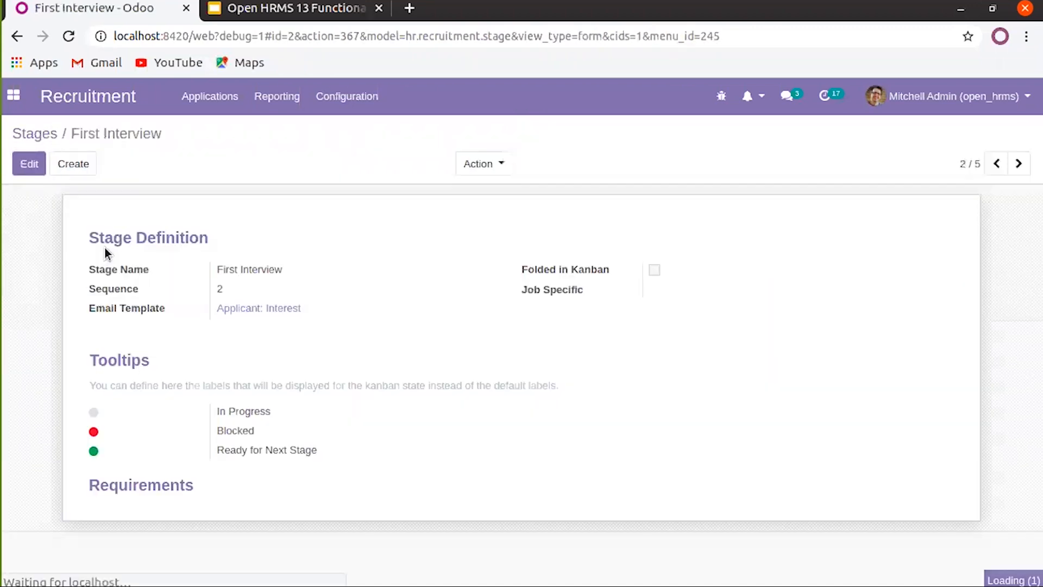
click(29, 164)
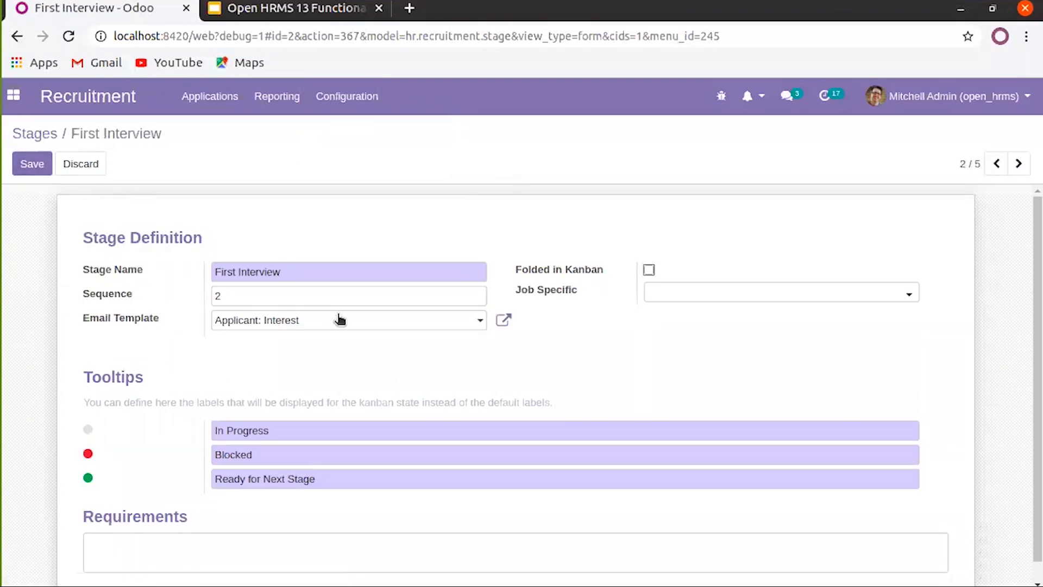
Keep the Applicant: Interest template and make the stage Job Specific to Consultant
click(478, 326)
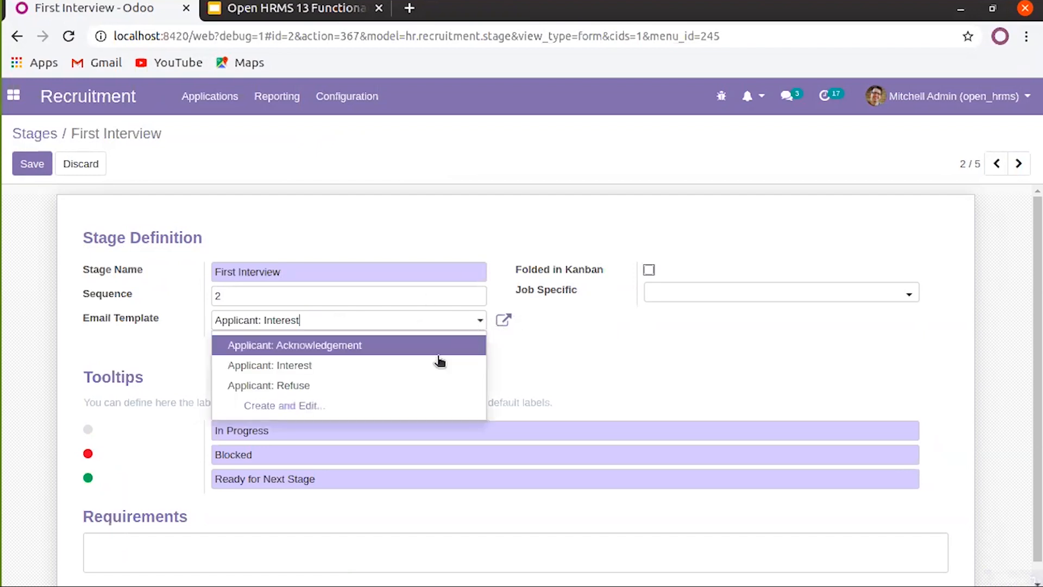
click(548, 377)
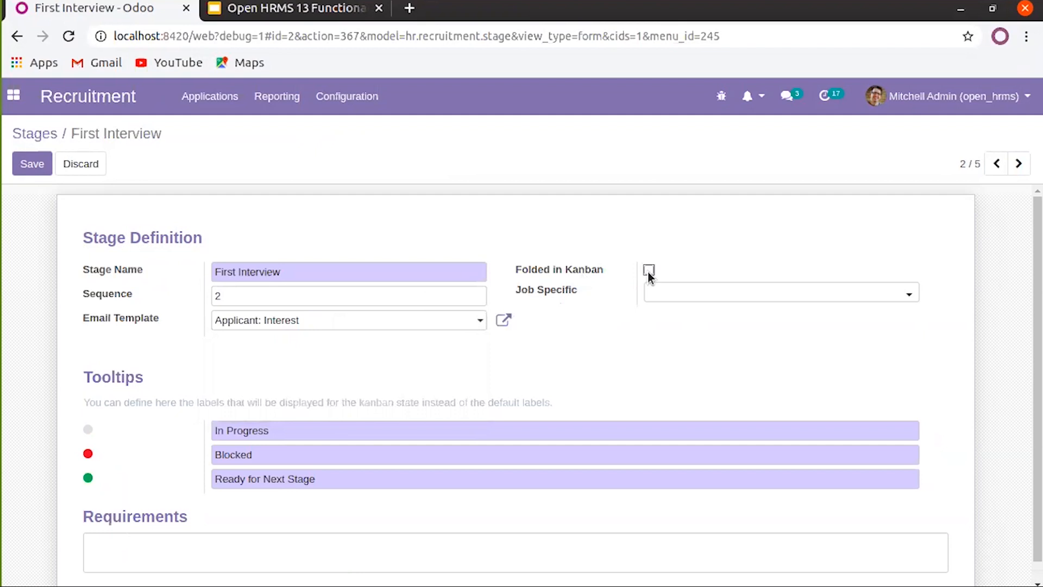
click(700, 296)
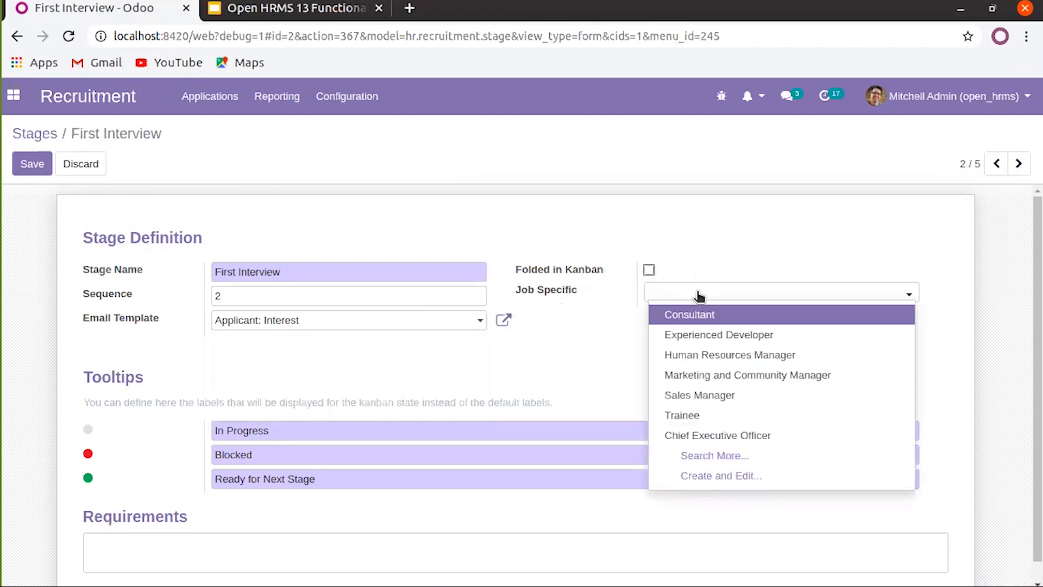
click(711, 314)
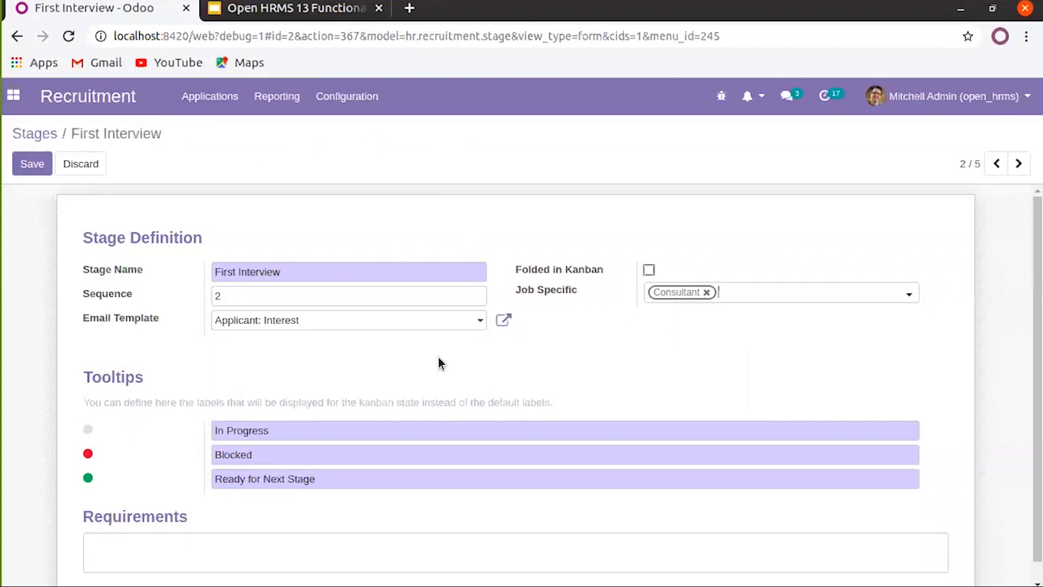
Check the empty Requirements box of First Interview, then head back to the Stages list
scroll(438, 358, down, 1)
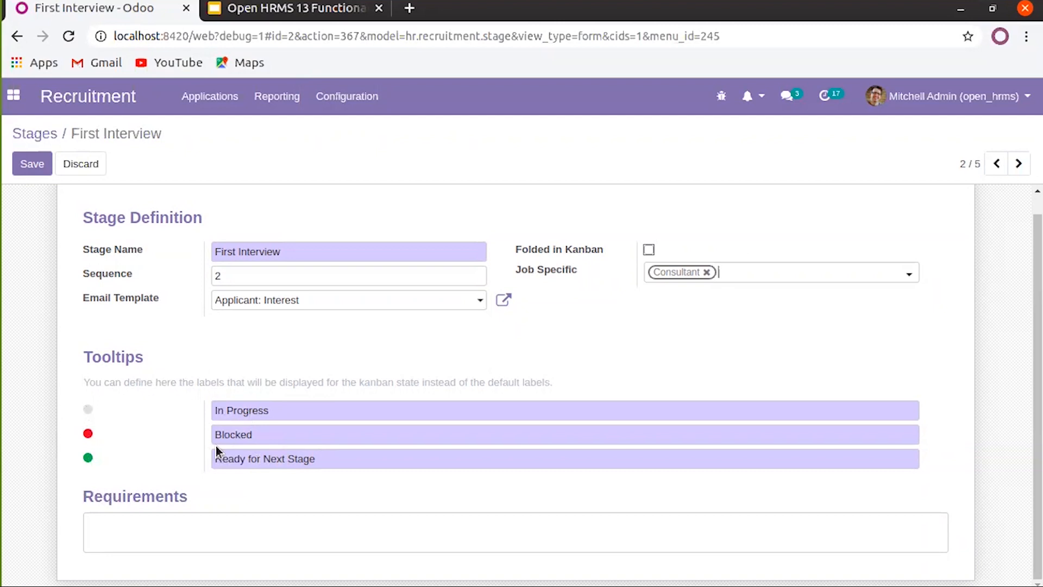
click(188, 524)
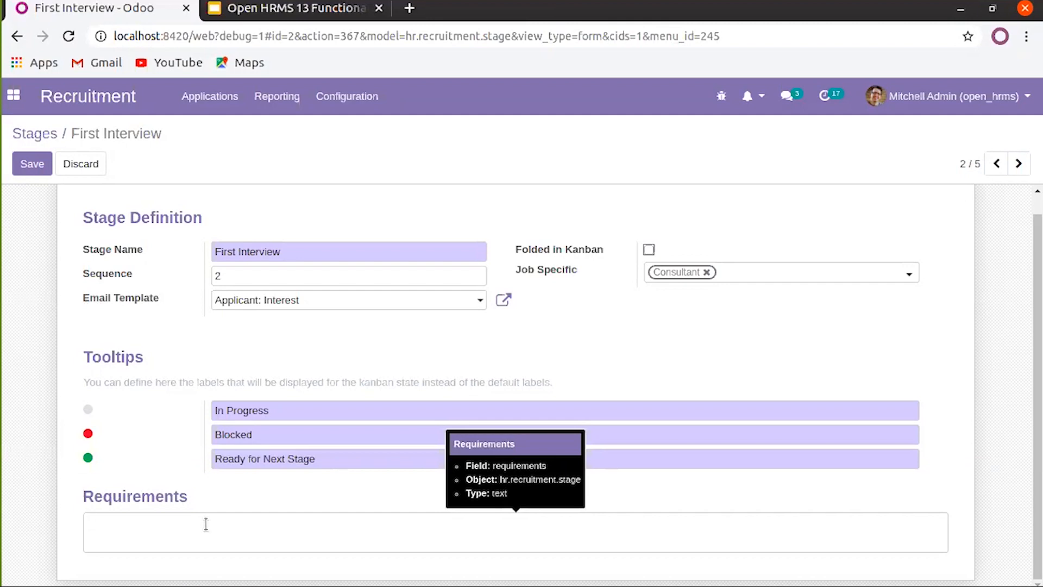
click(224, 537)
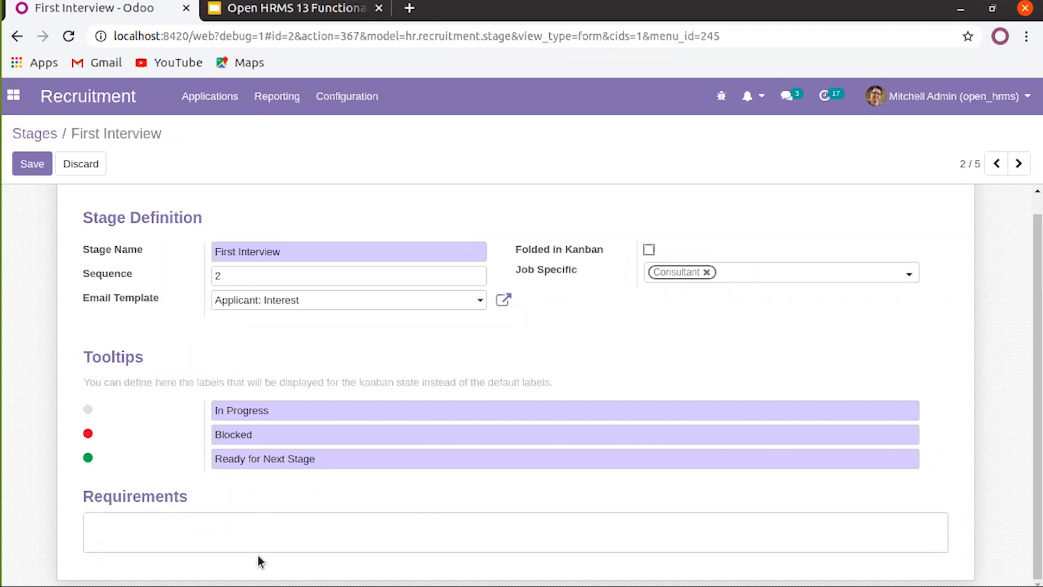
click(213, 524)
scroll(245, 228, up, 1)
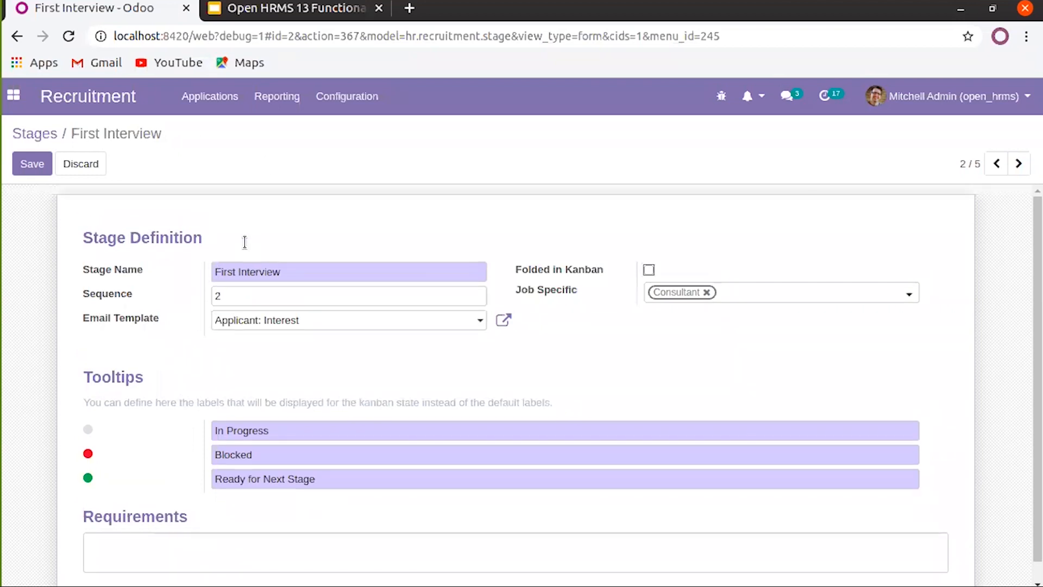
click(53, 135)
Discard the unsaved stage changes and go to the recruitment Tags list
click(290, 209)
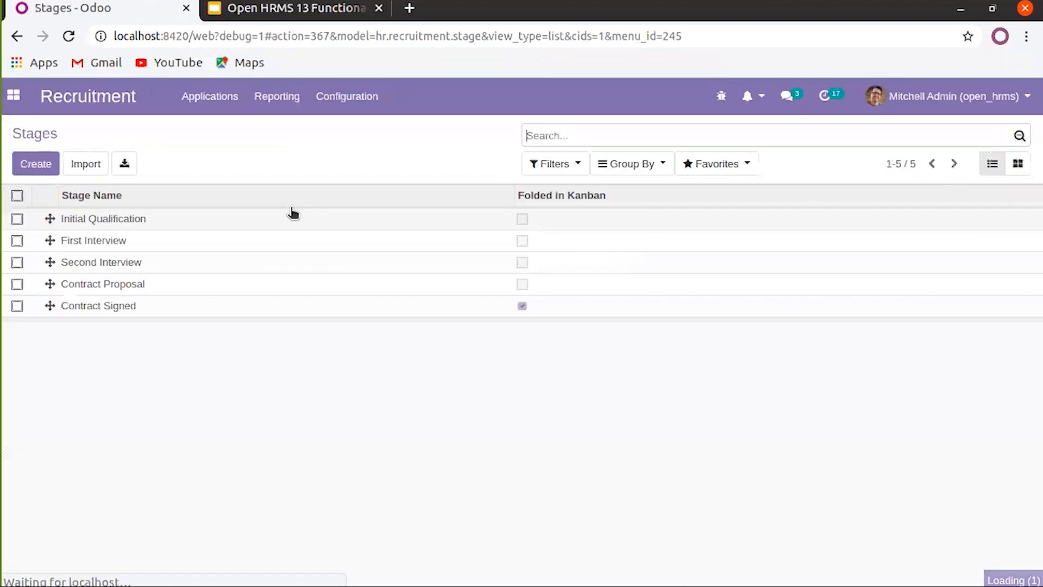
click(343, 110)
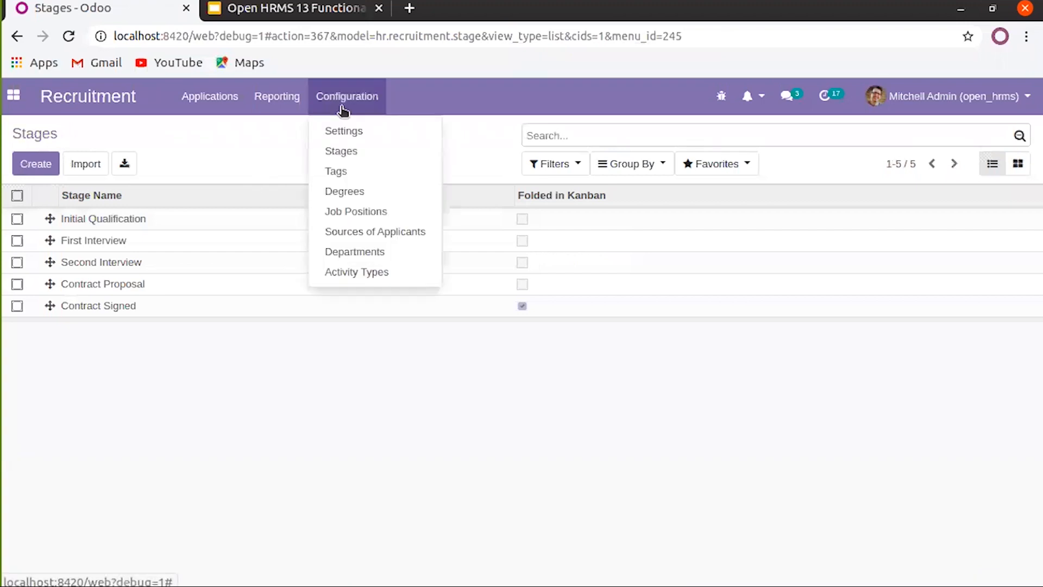
click(362, 173)
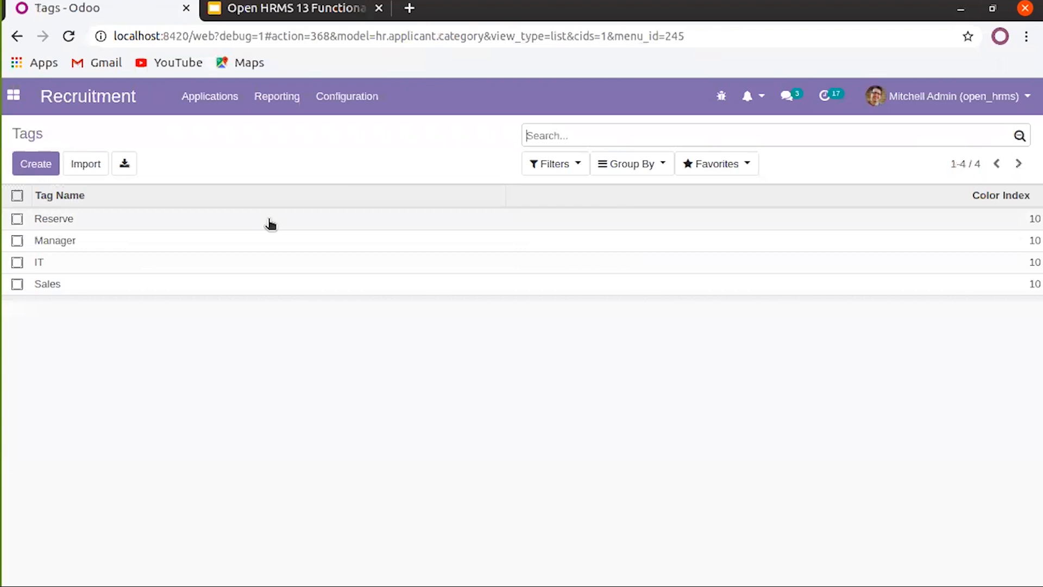
Create a new tag row and inspect its empty Tag Name and Color Index 10
click(35, 169)
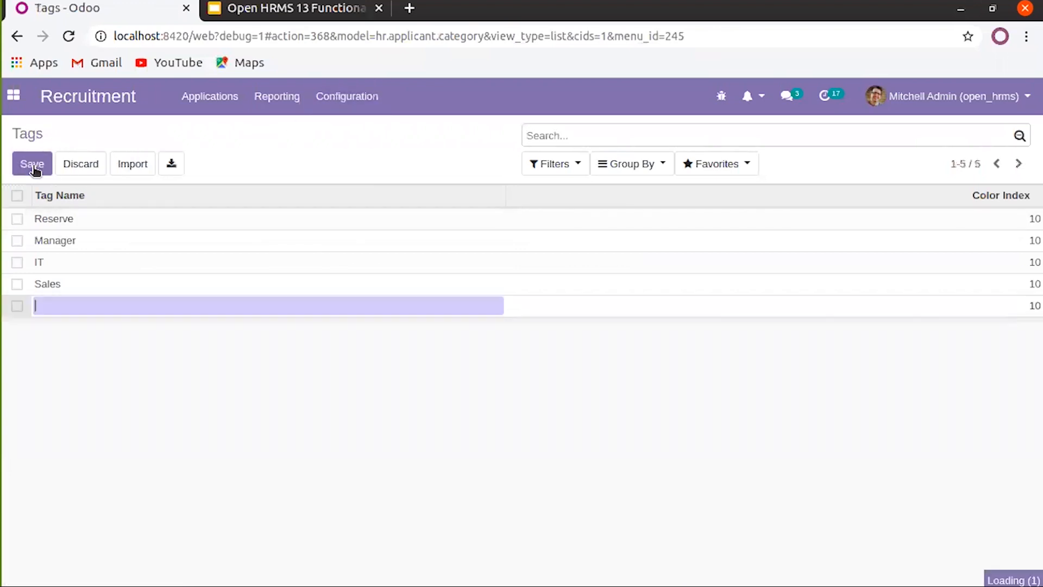
click(119, 303)
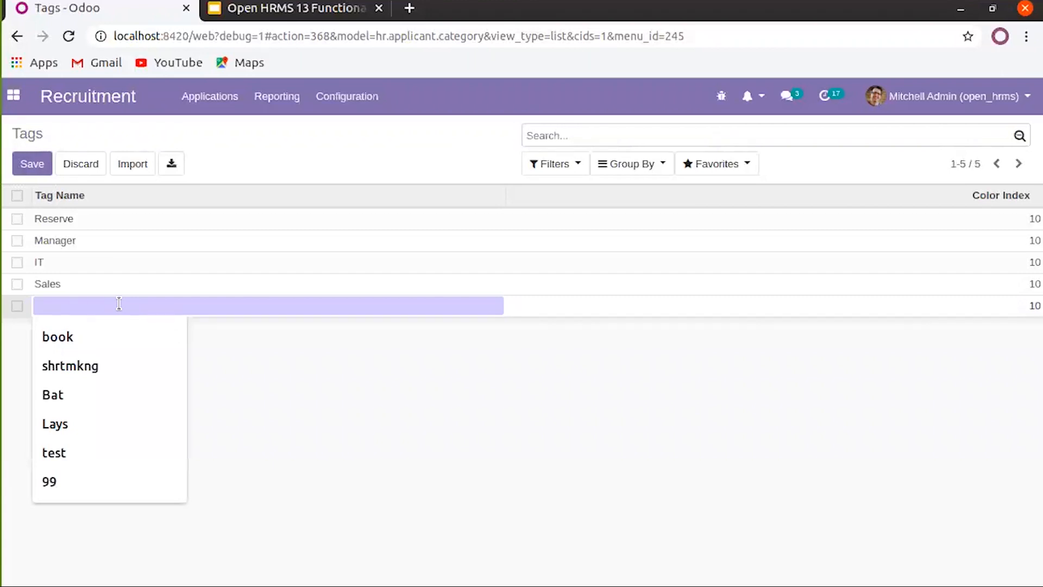
click(815, 305)
key(ctrl+a)
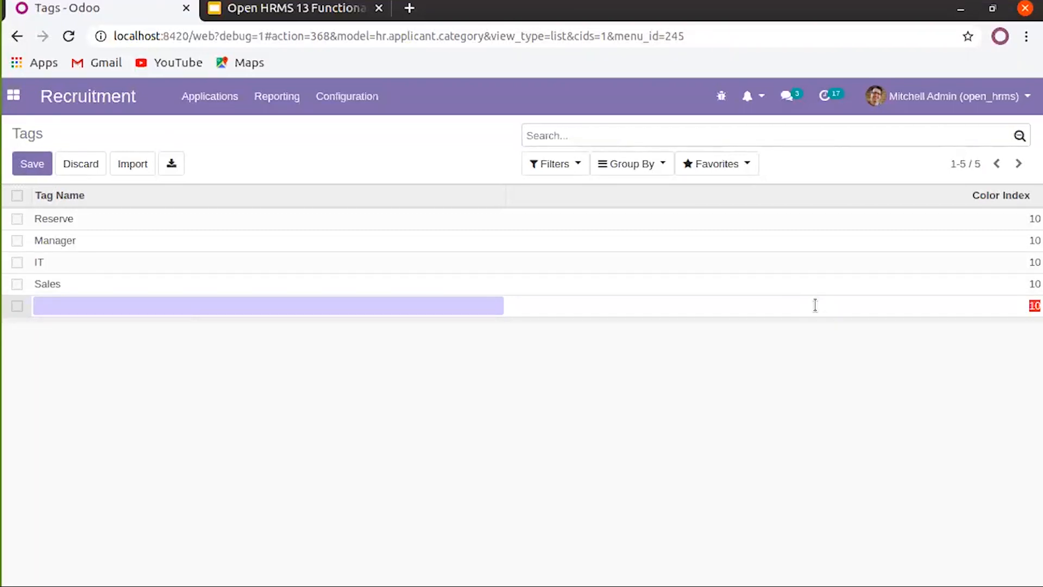
click(1002, 308)
click(356, 99)
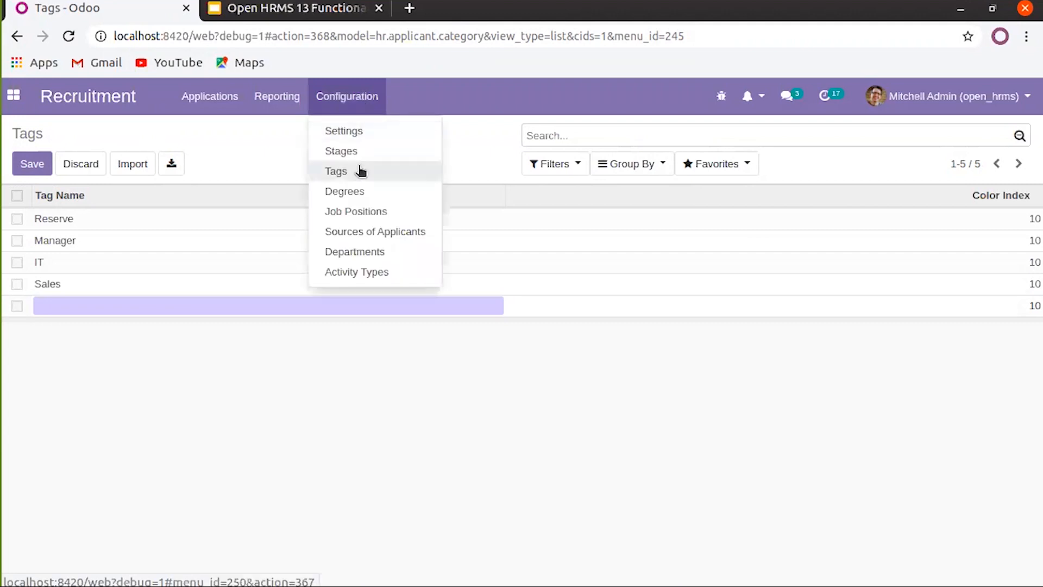
Create and save the degree 'Certification in Odoo', then drag Bachelor Degree above Graduate
click(364, 195)
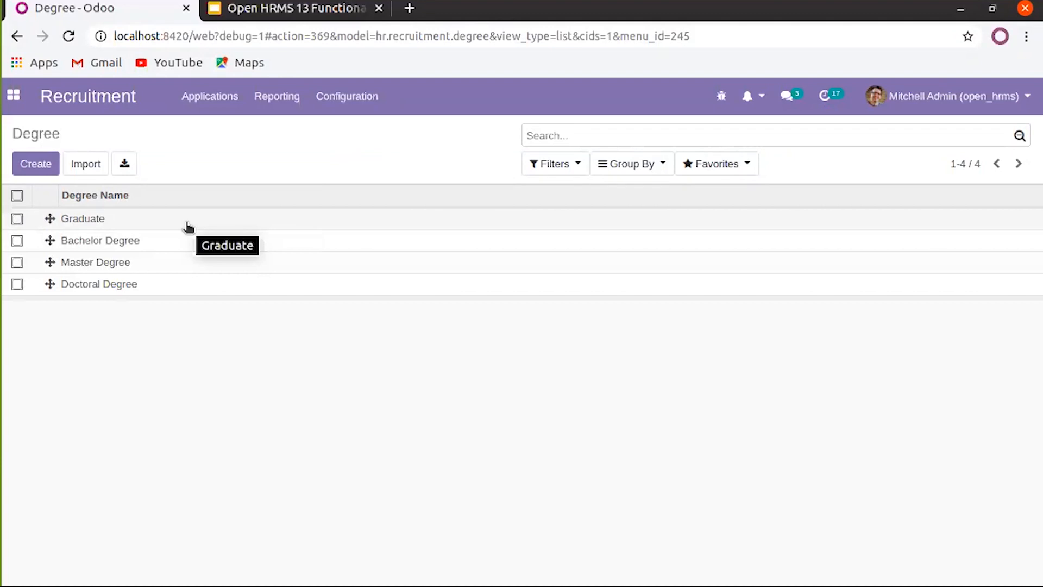
click(34, 163)
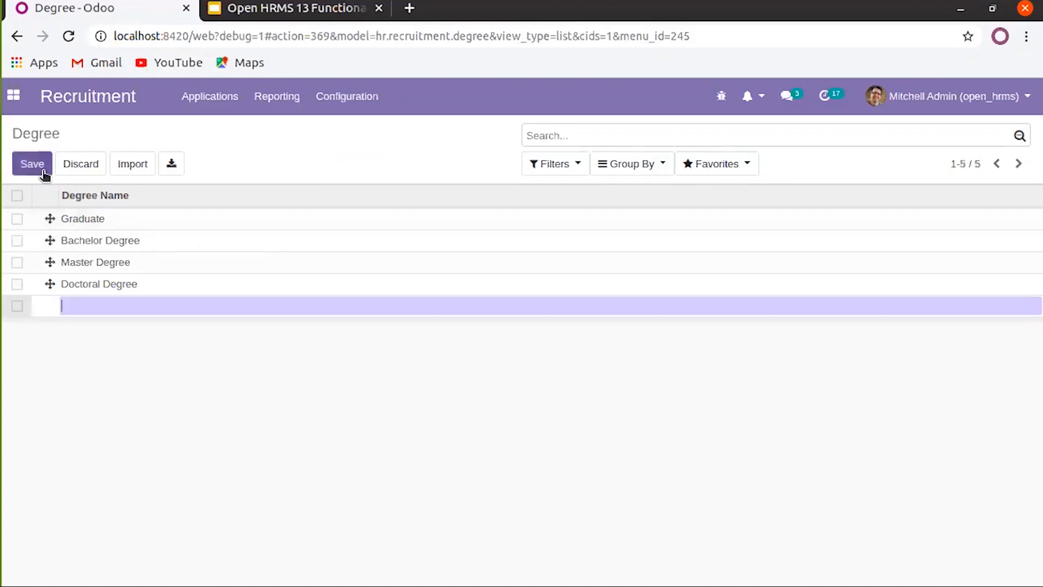
click(111, 305)
text(Cer)
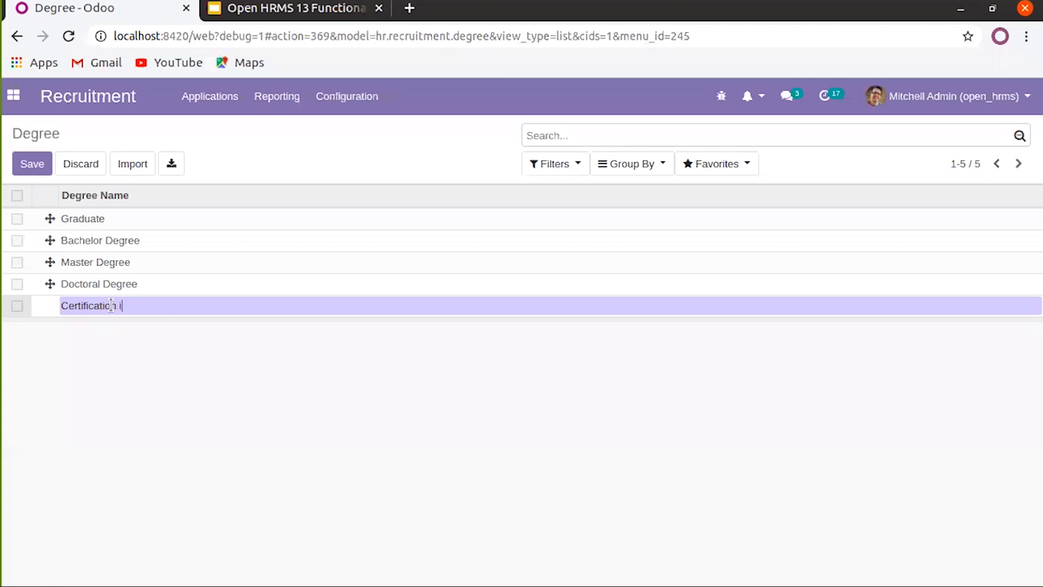
text(tification in Odoo)
click(145, 415)
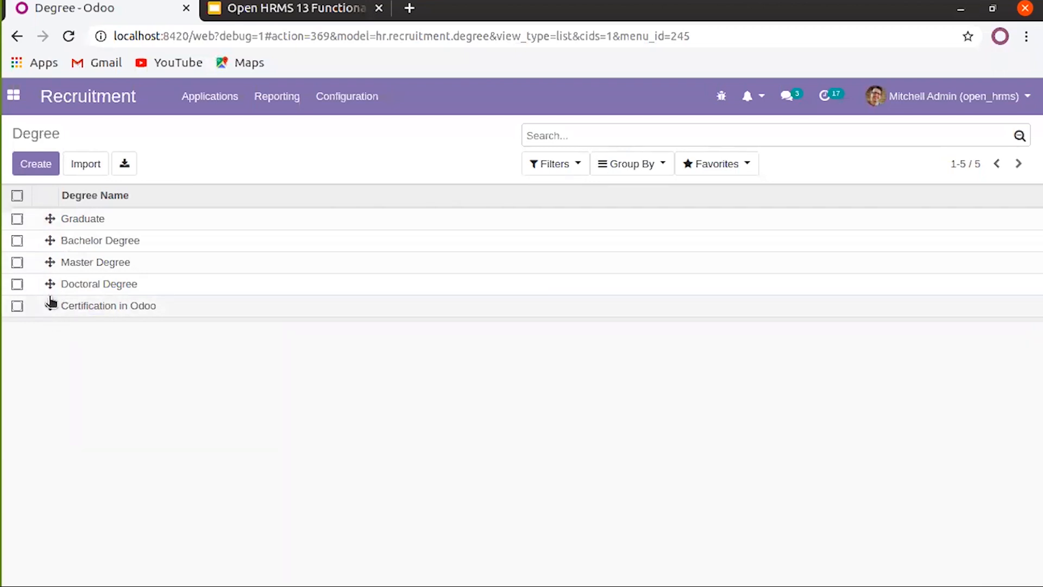
drag(49, 240, 48, 215)
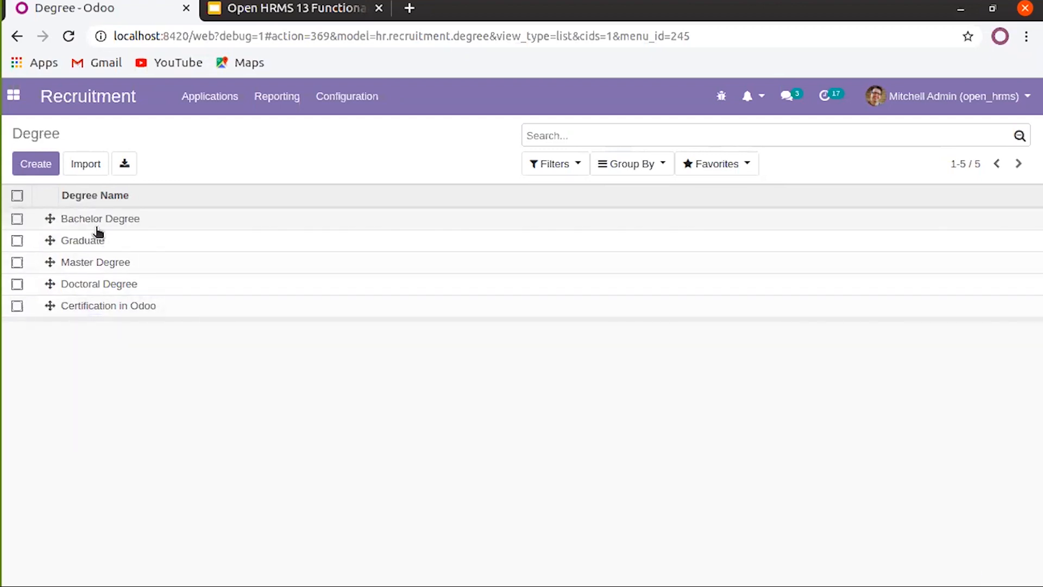
Confirm Certification in Odoo appears in the Developer PHP application's Degree dropdown, then return to Degrees
click(211, 98)
click(232, 152)
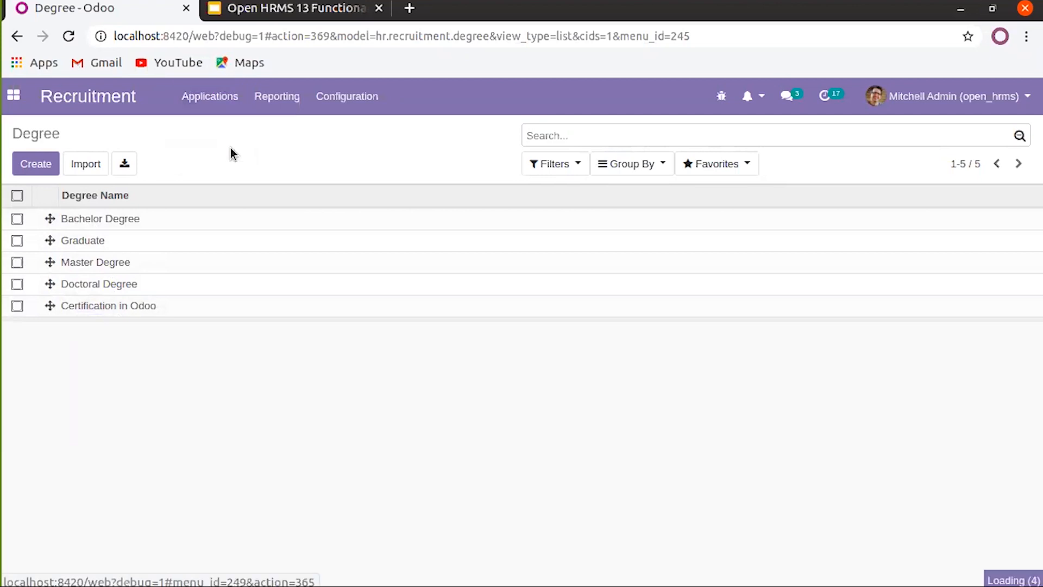
click(83, 277)
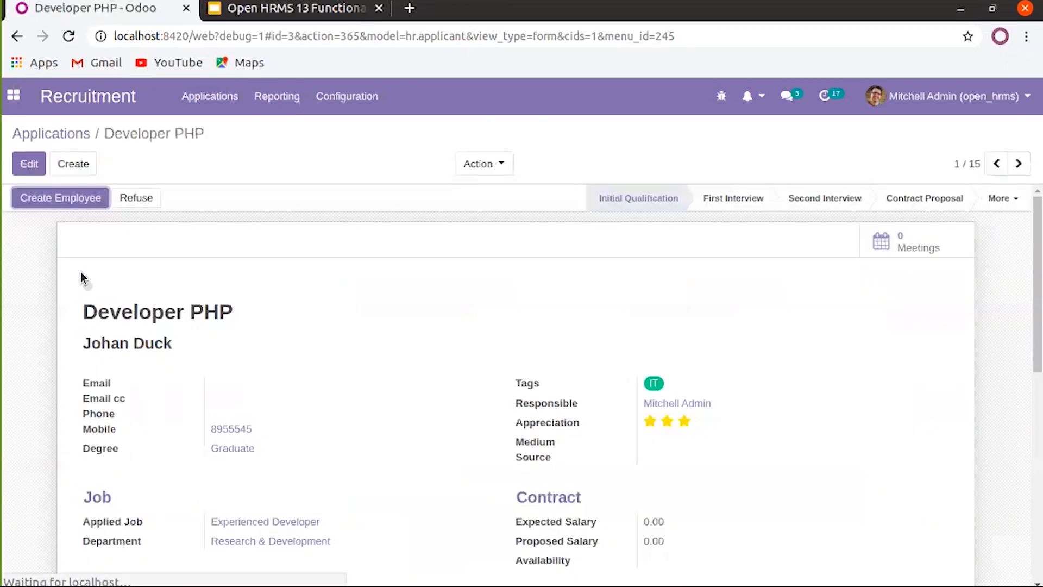
click(29, 164)
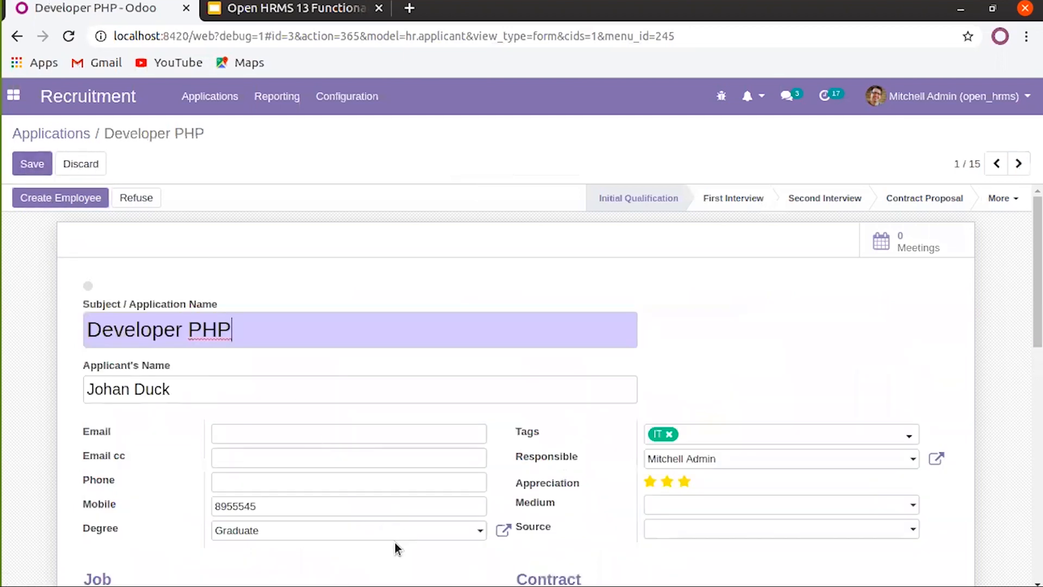
scroll(394, 541, down, 2)
click(402, 466)
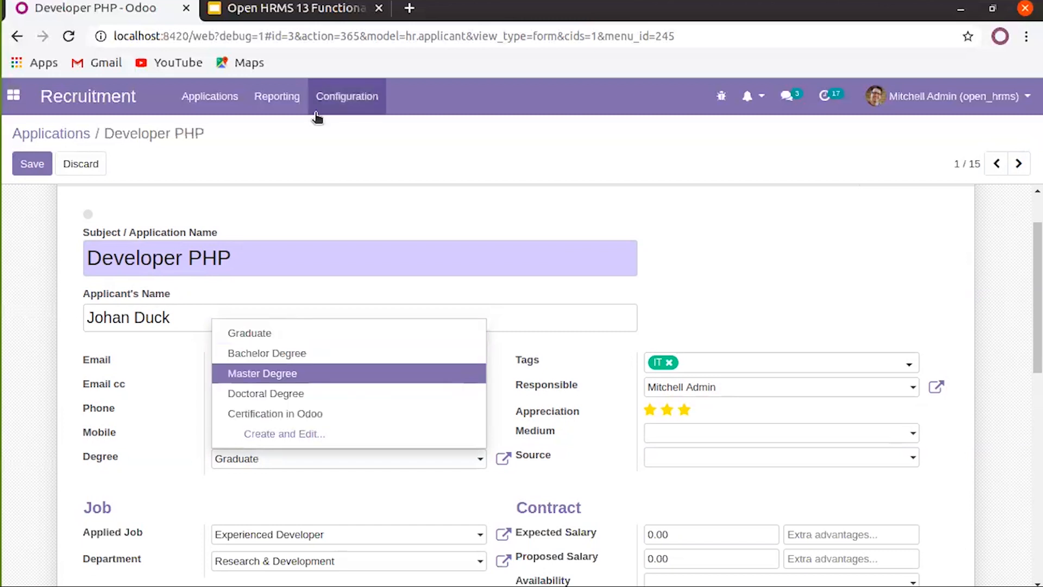
click(330, 104)
click(356, 190)
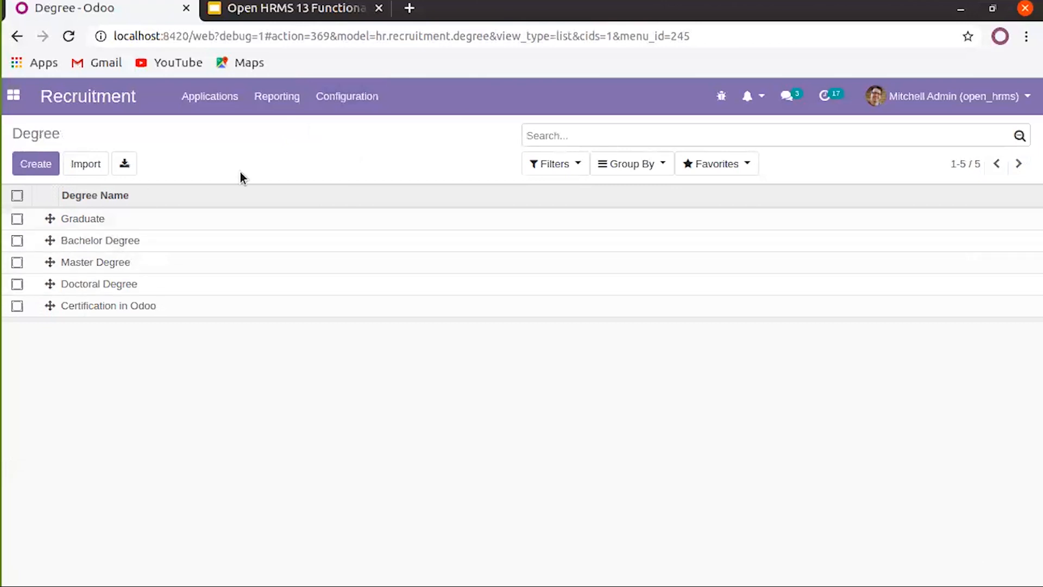
Go to Sources of Applicants under Configuration and create a new blank source row
click(345, 103)
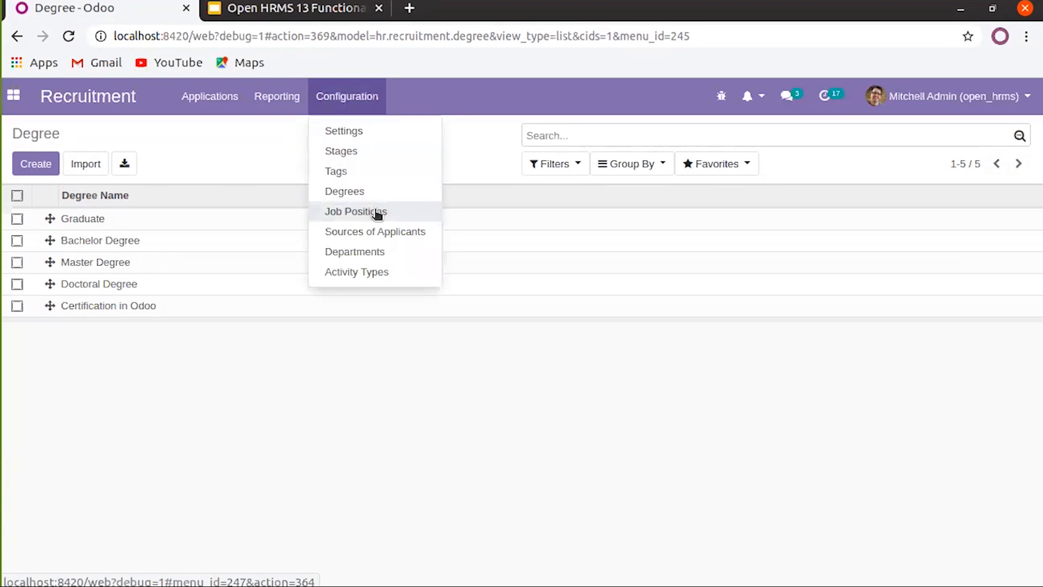
click(399, 239)
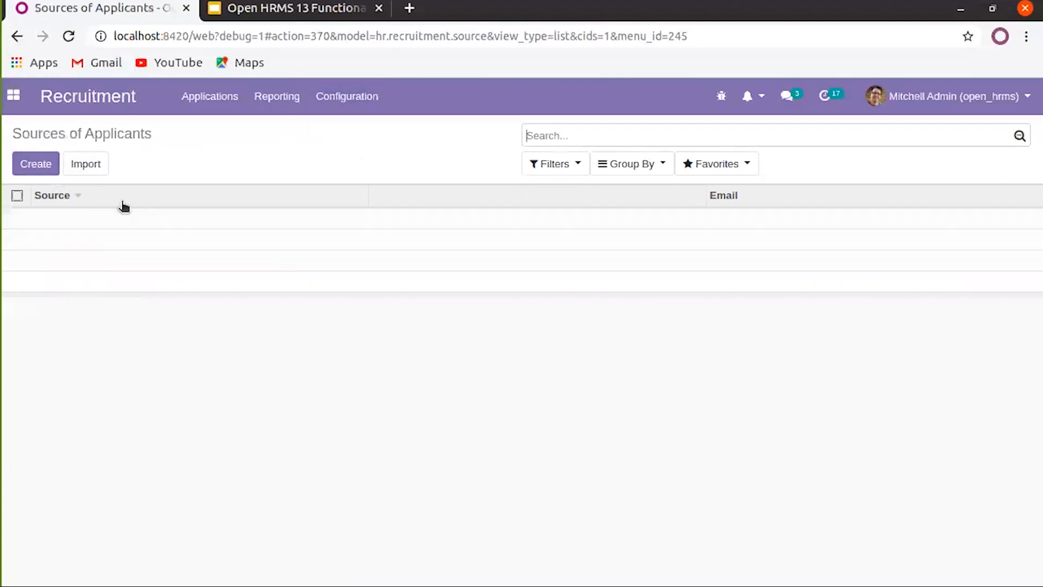
click(36, 164)
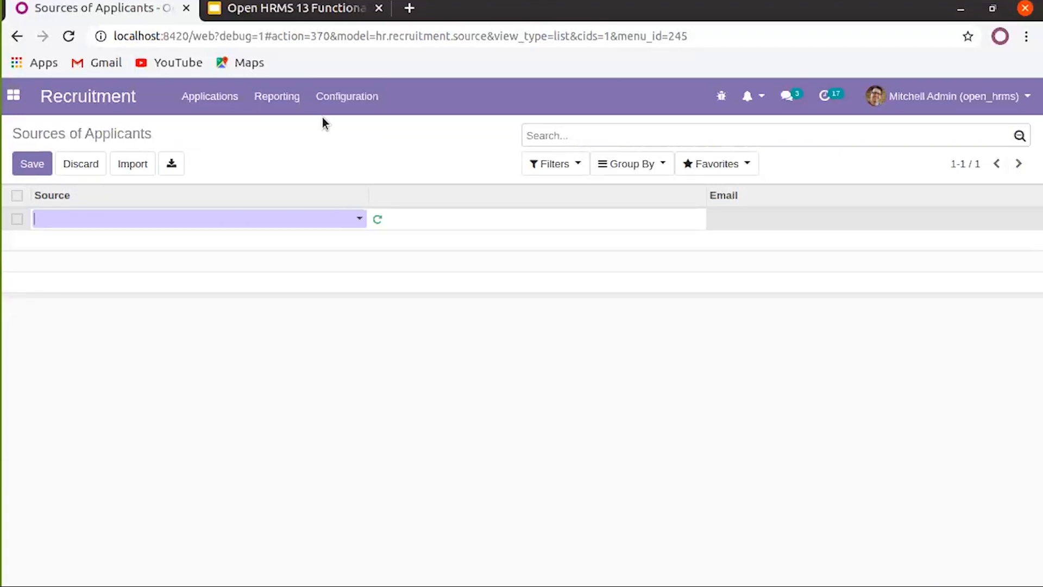
click(329, 96)
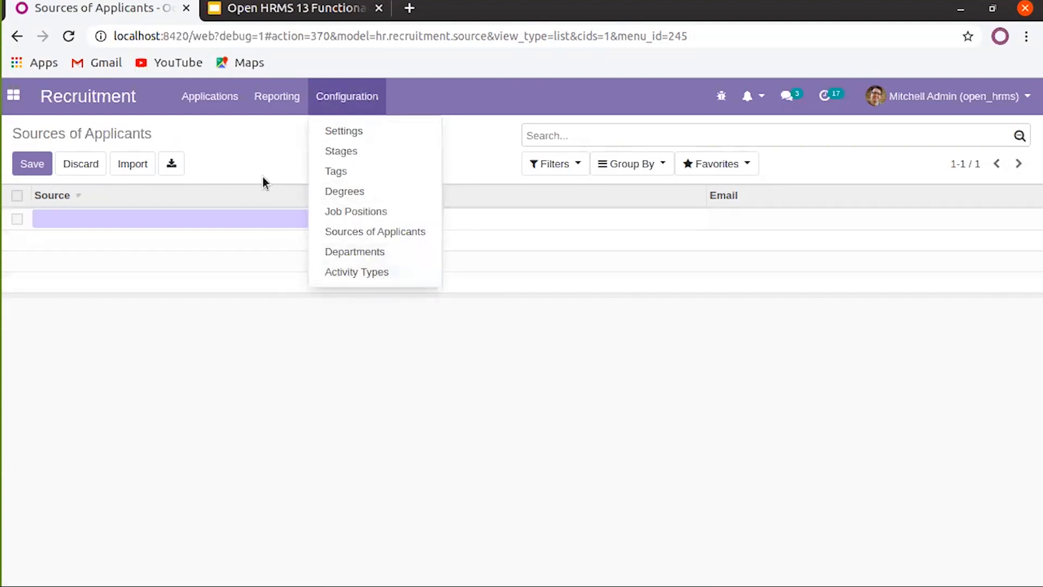
click(282, 157)
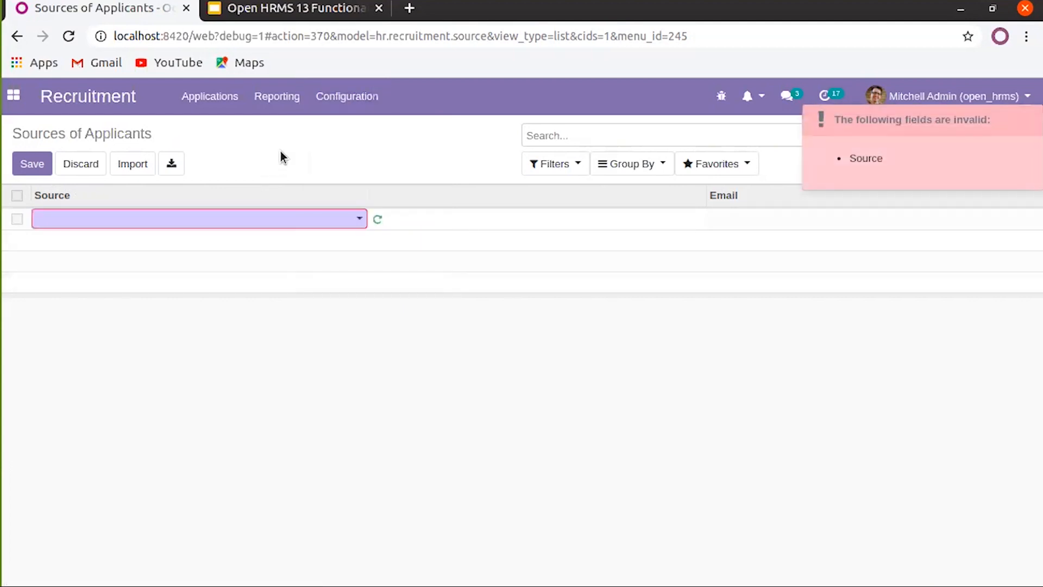
Search All Applications for 'john' and open the Sales Manager card under Contract Signed
click(227, 111)
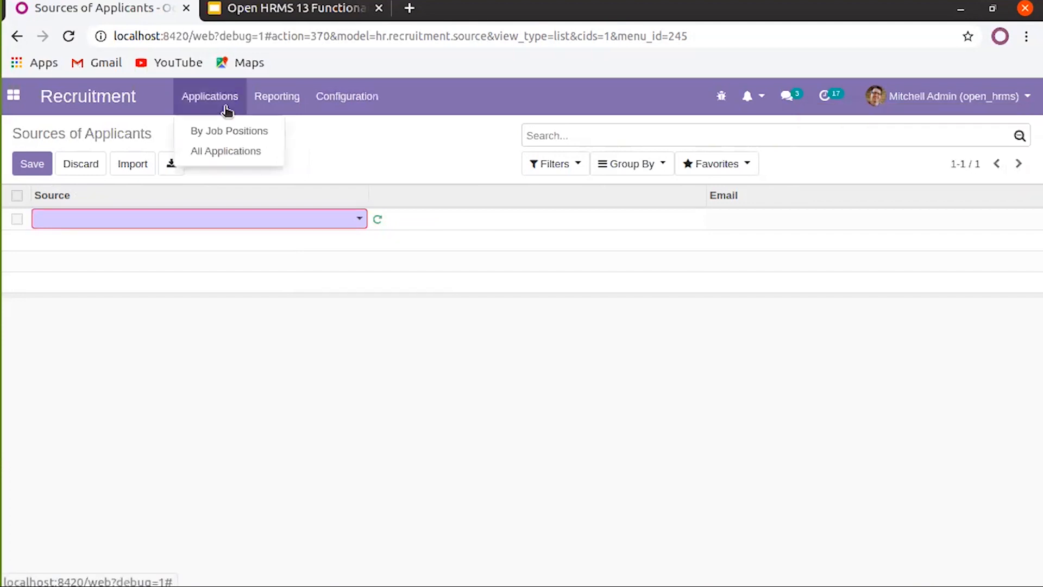
click(242, 151)
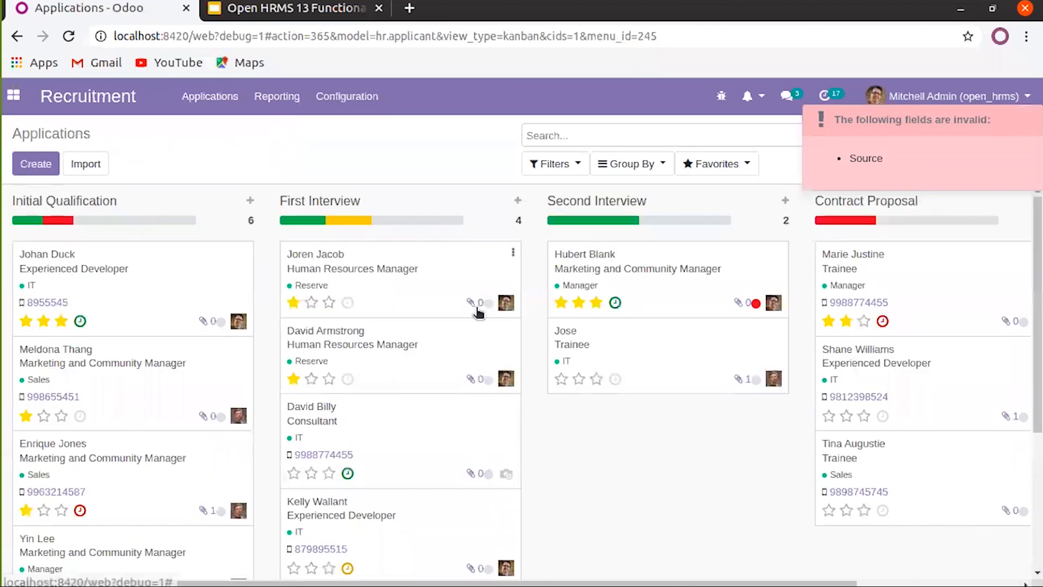
scroll(646, 446, right, 3)
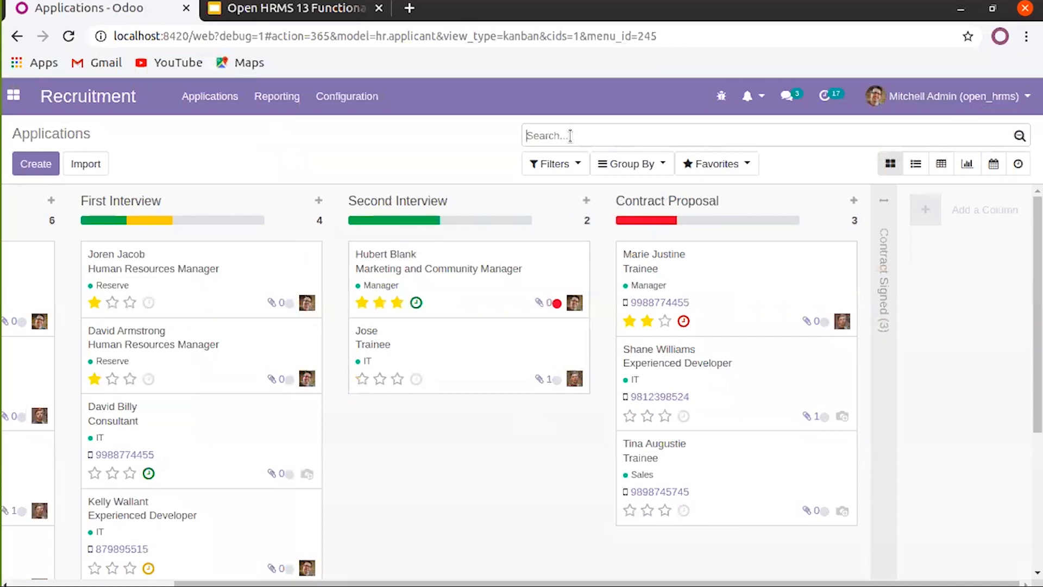
text(john)
key(Return)
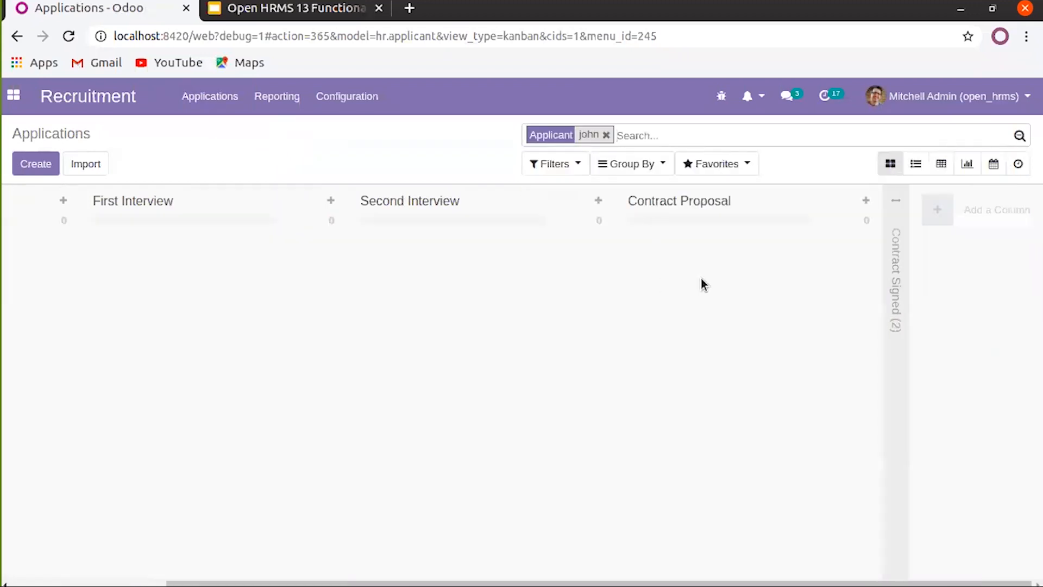
click(896, 206)
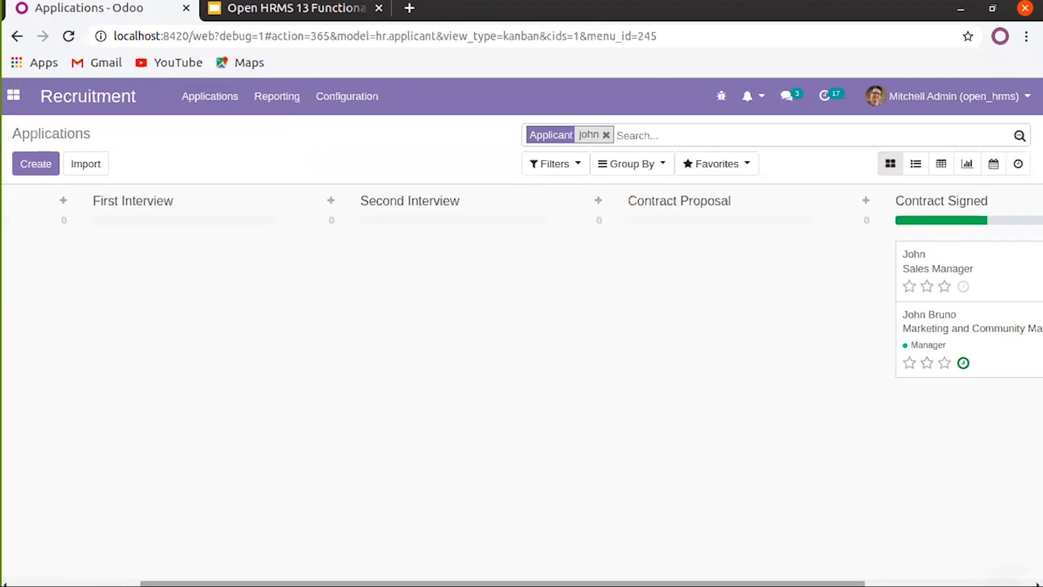
scroll(522, 380, left, 3)
scroll(522, 380, right, 5)
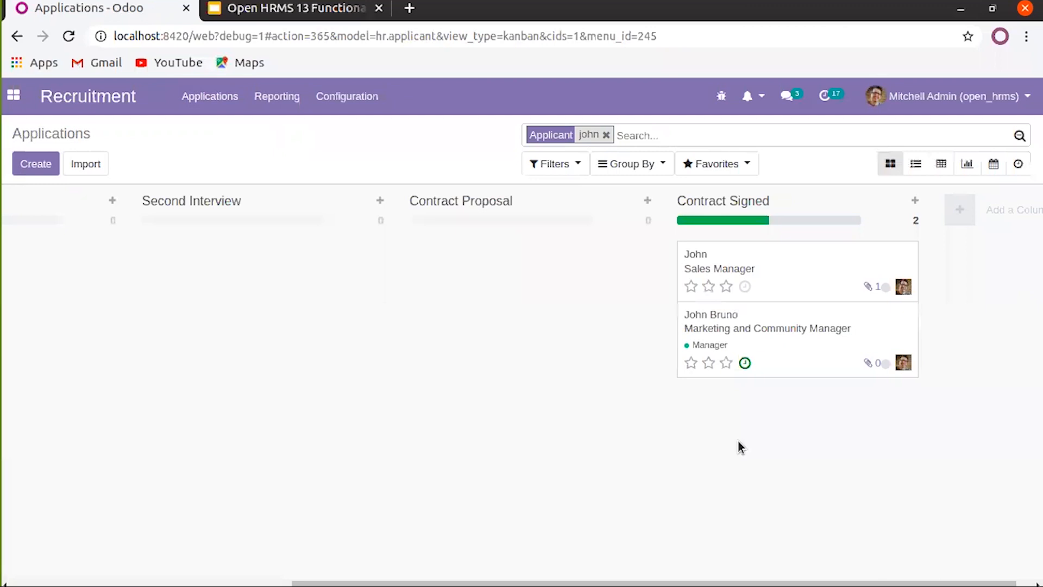
click(745, 266)
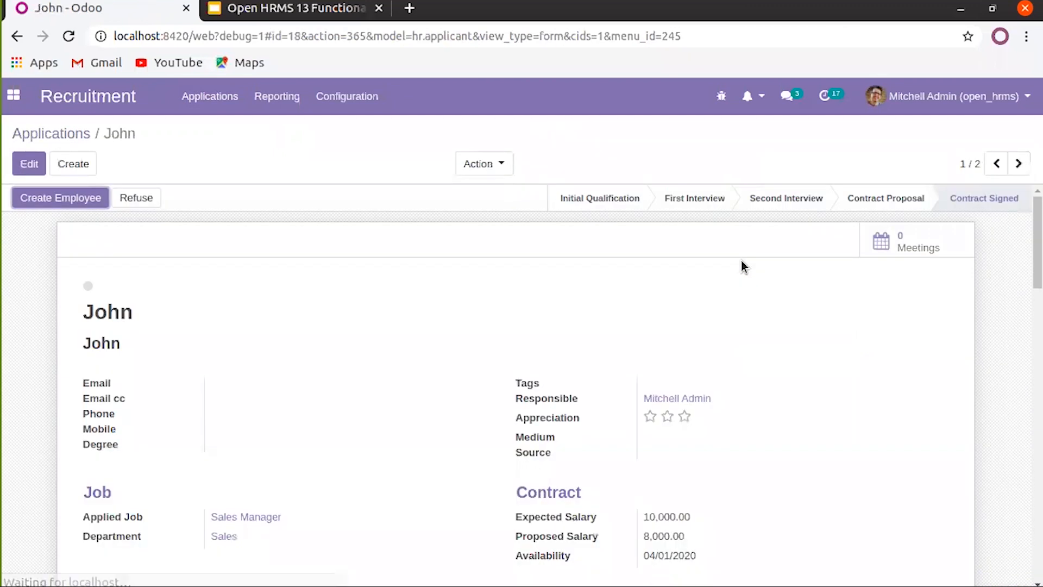
Create an employee from John's Sales Manager application and confirm with Ok
scroll(407, 301, down, 3)
scroll(407, 301, up, 3)
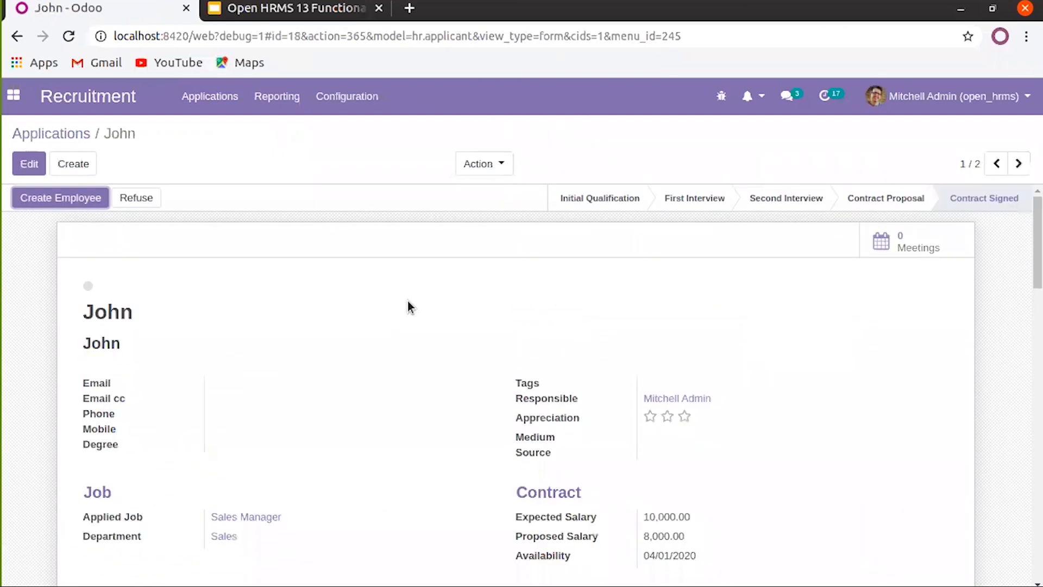
click(81, 206)
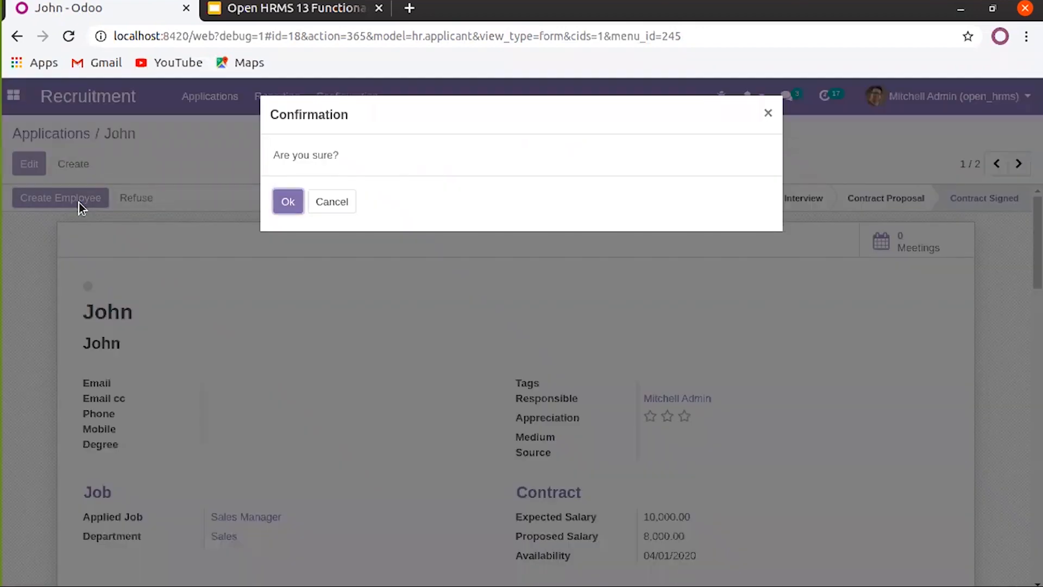
click(282, 205)
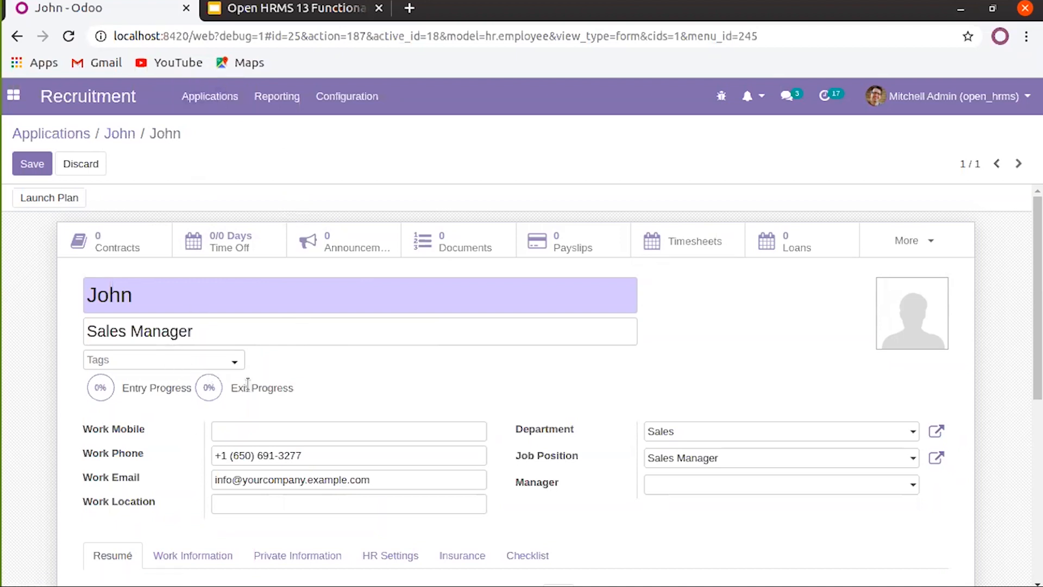
Save the new Sales Manager employee record and go to the apps home menu
scroll(247, 383, down, 4)
scroll(251, 389, up, 4)
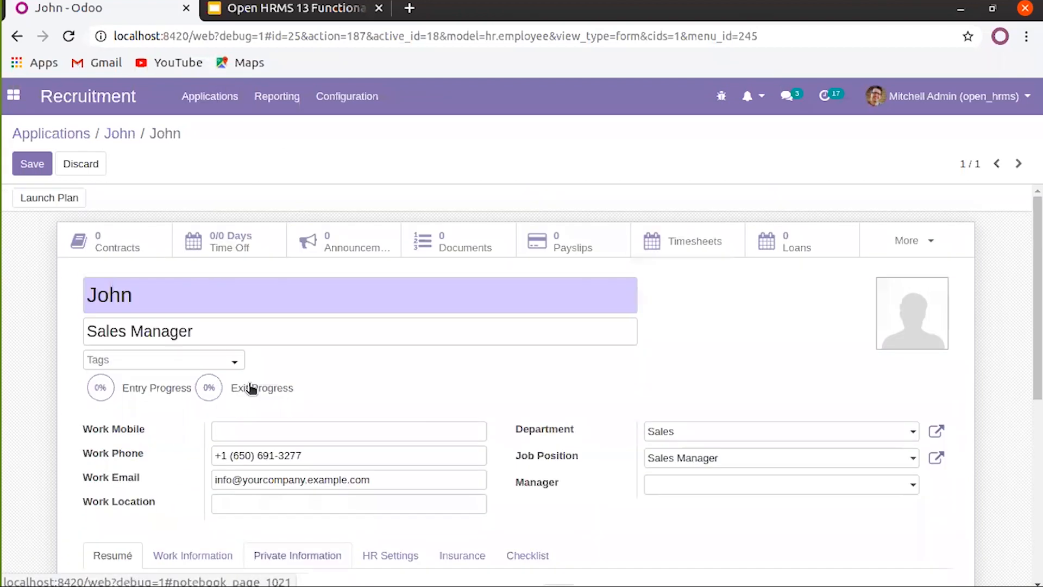
click(35, 169)
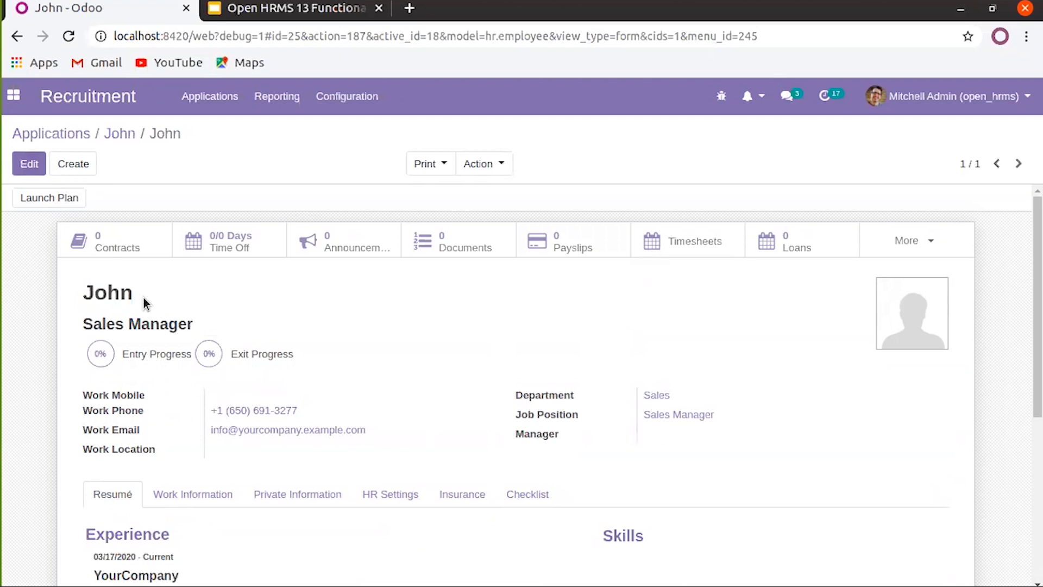
scroll(144, 294, down, 1)
scroll(143, 295, up, 1)
click(13, 96)
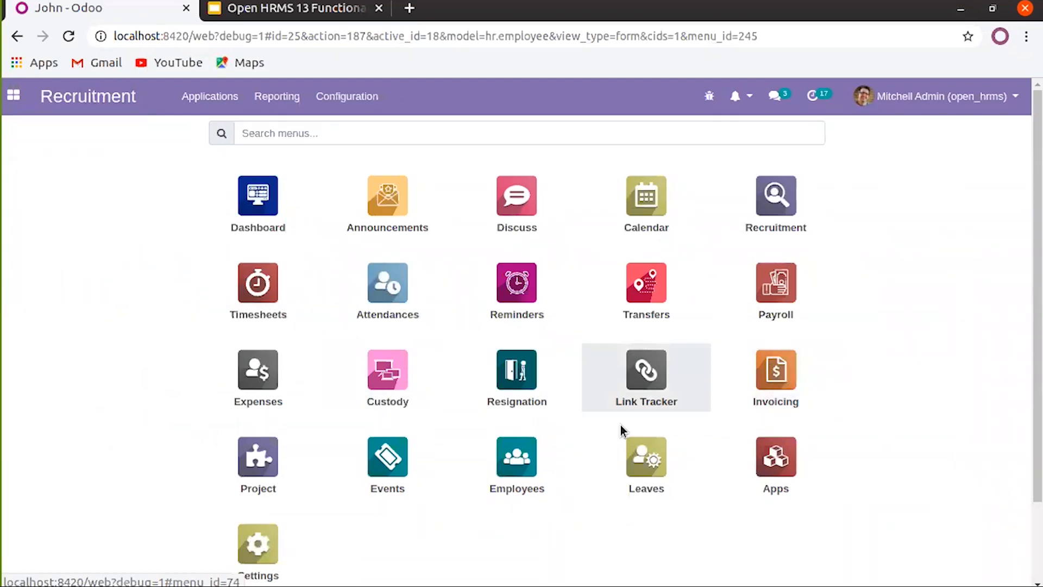
Open the Employees app, view Abigail Peterson's record, and return to the overview
click(525, 457)
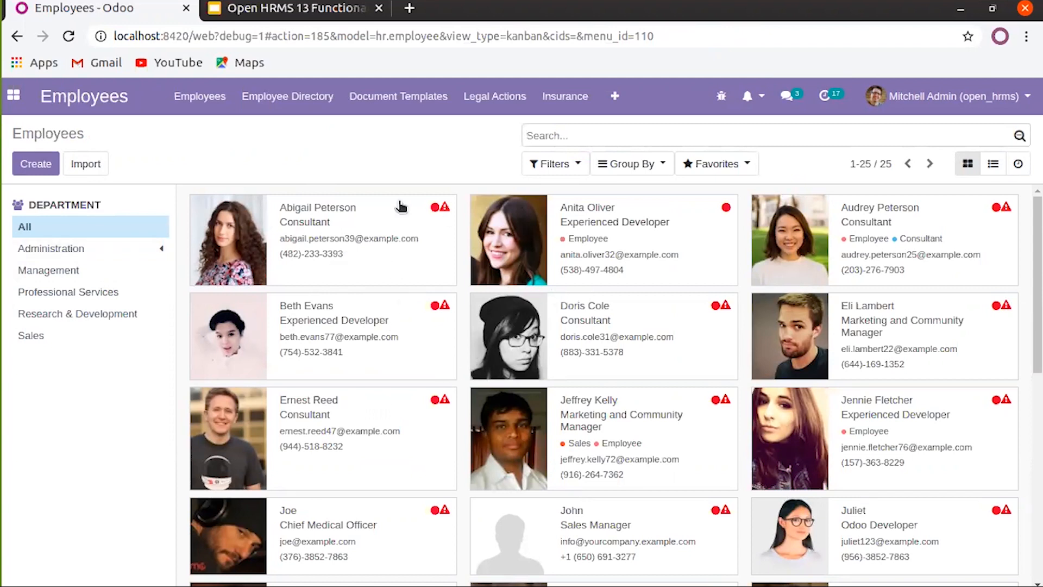
mouse_move(435, 213)
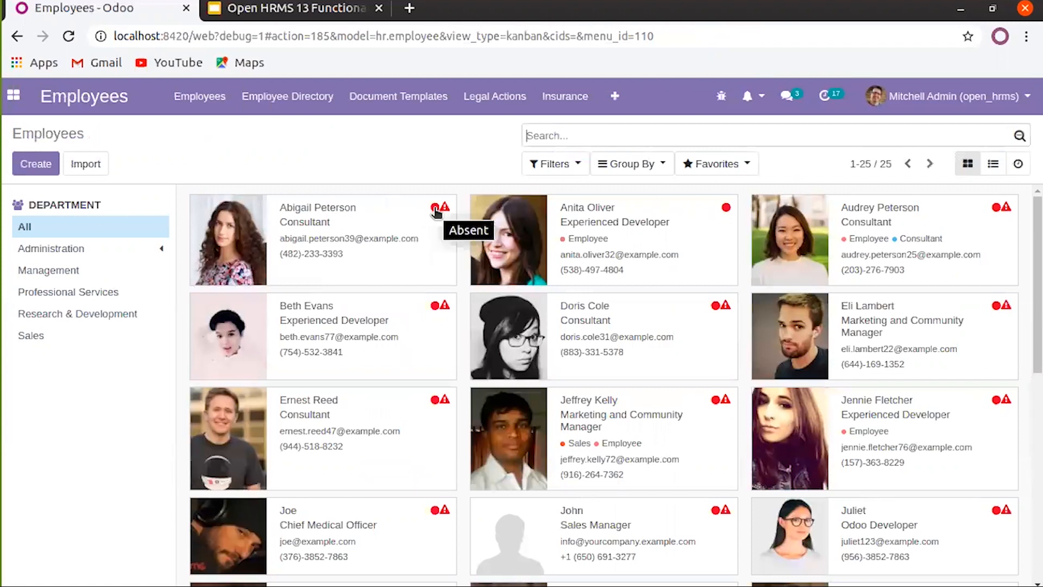
click(434, 210)
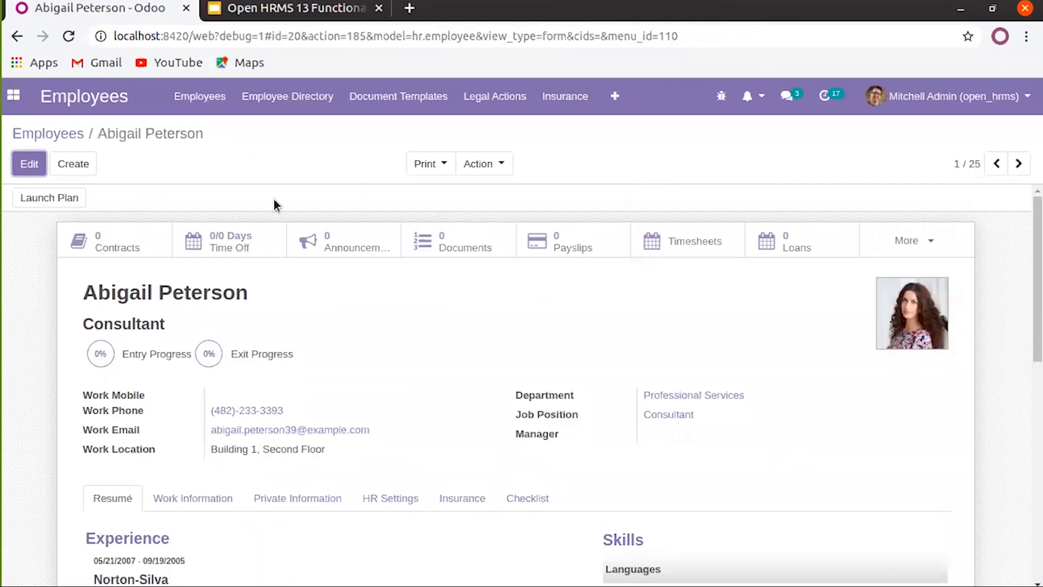
click(74, 137)
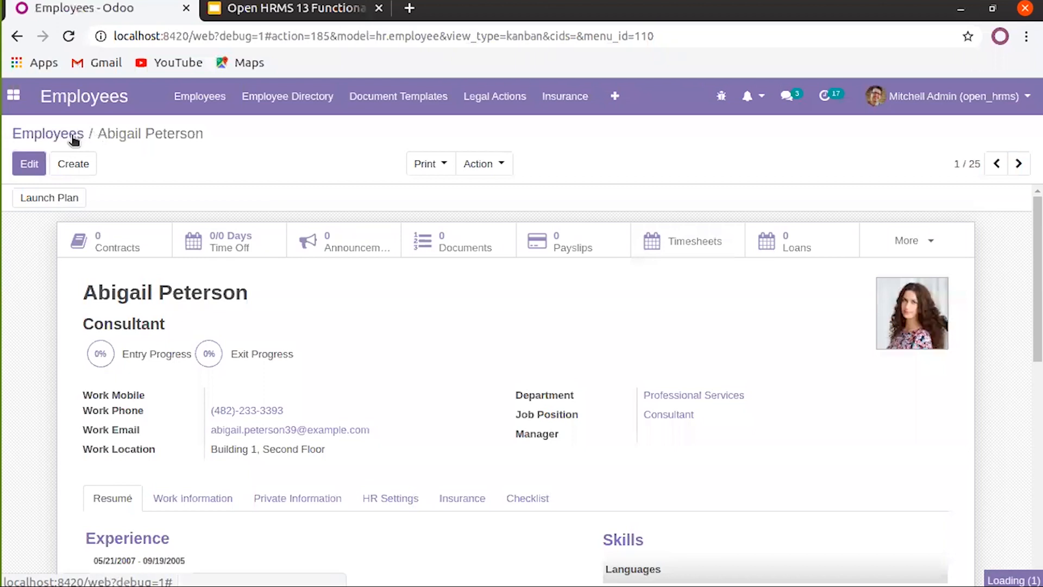
scroll(326, 357, down, 10)
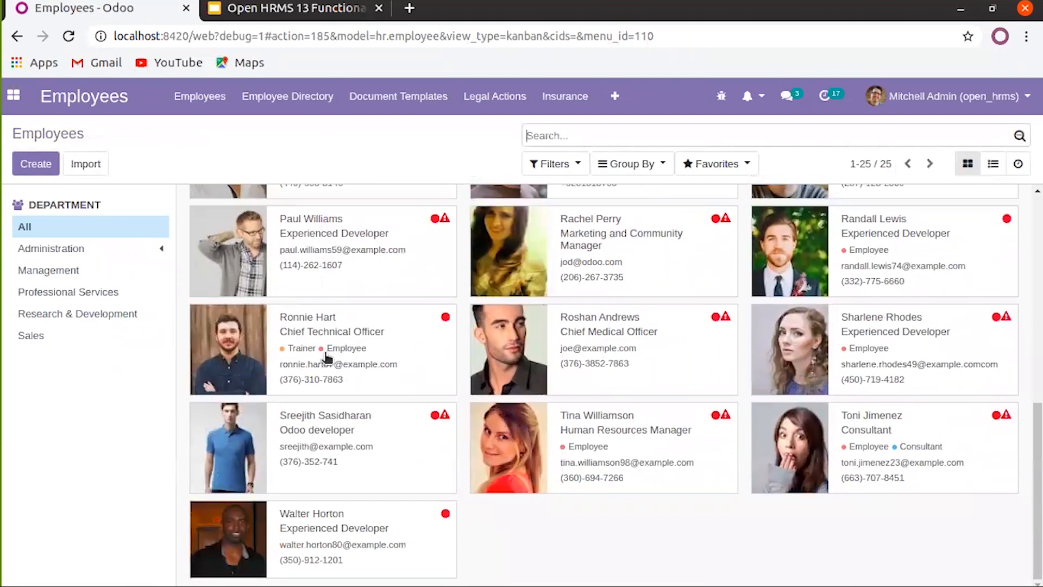
scroll(326, 357, up, 5)
scroll(326, 357, up, 1)
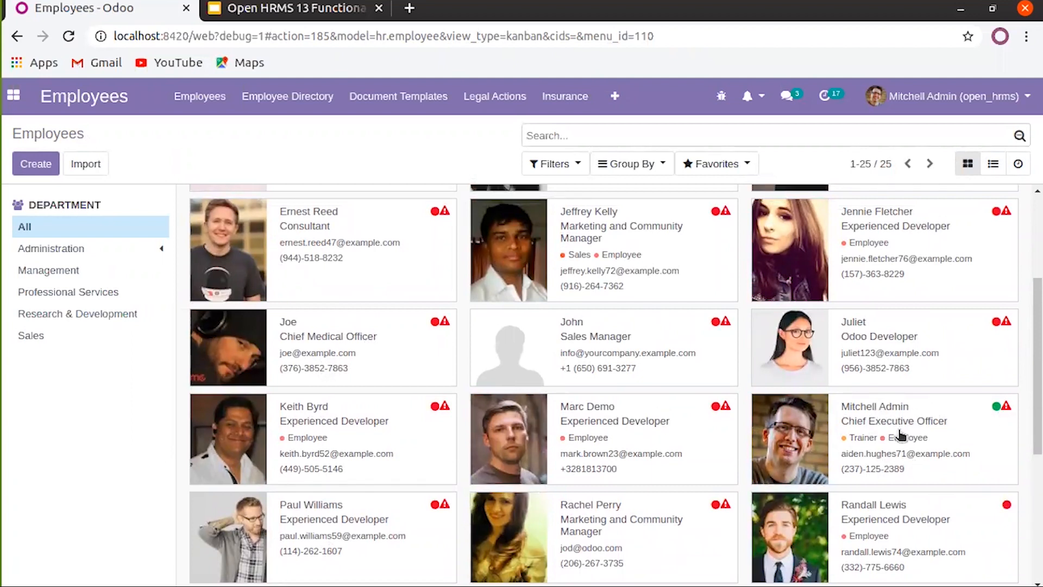
scroll(900, 433, up, 1)
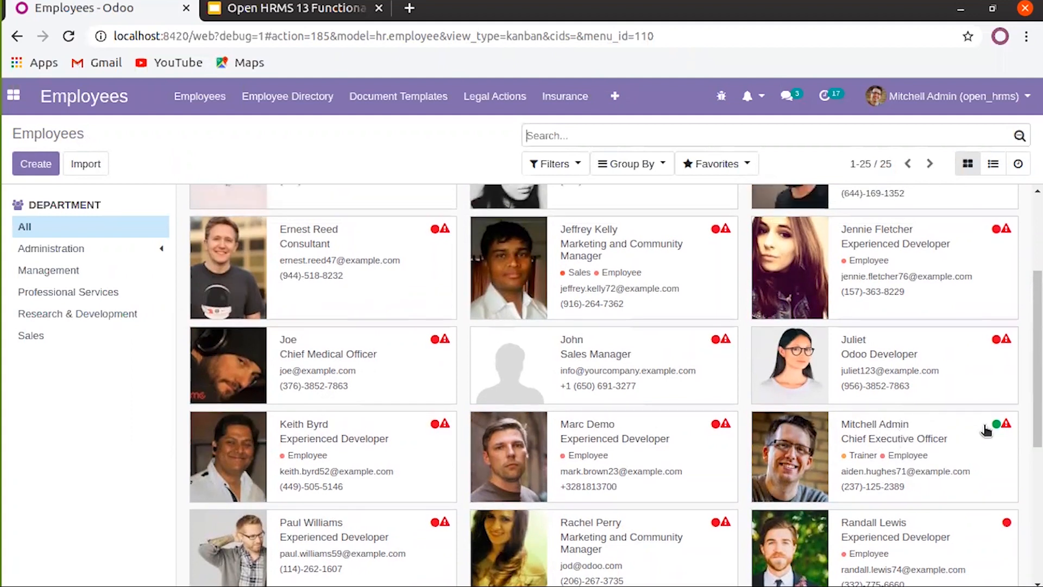
mouse_move(1003, 429)
scroll(863, 395, up, 3)
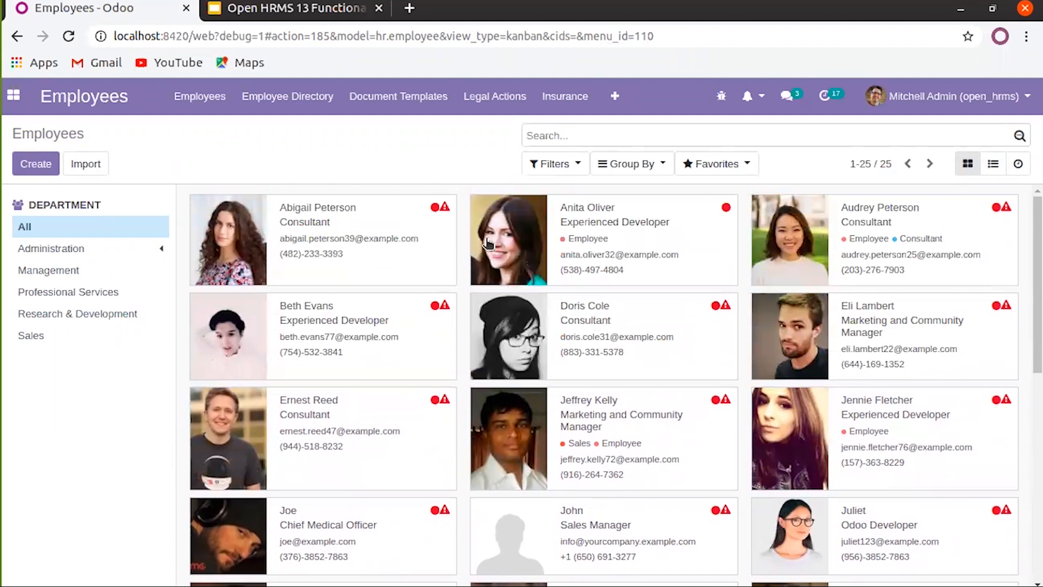
mouse_move(445, 214)
click(444, 209)
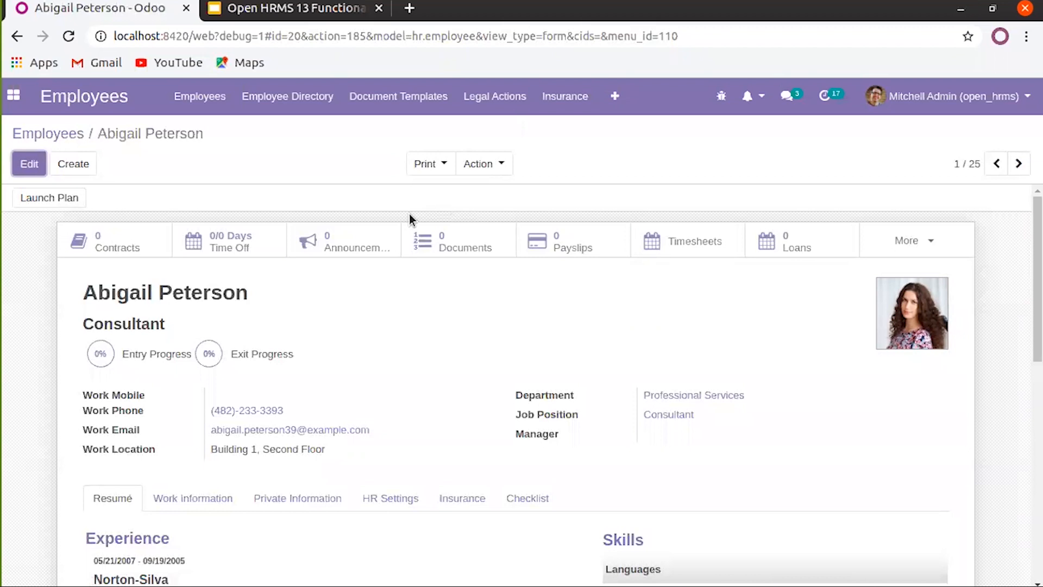
click(80, 133)
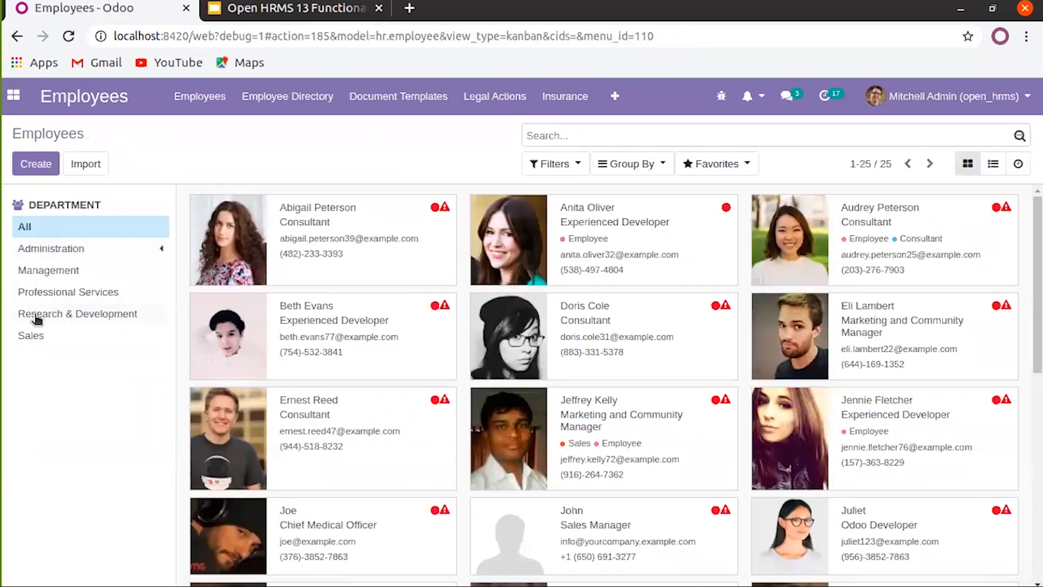
click(64, 251)
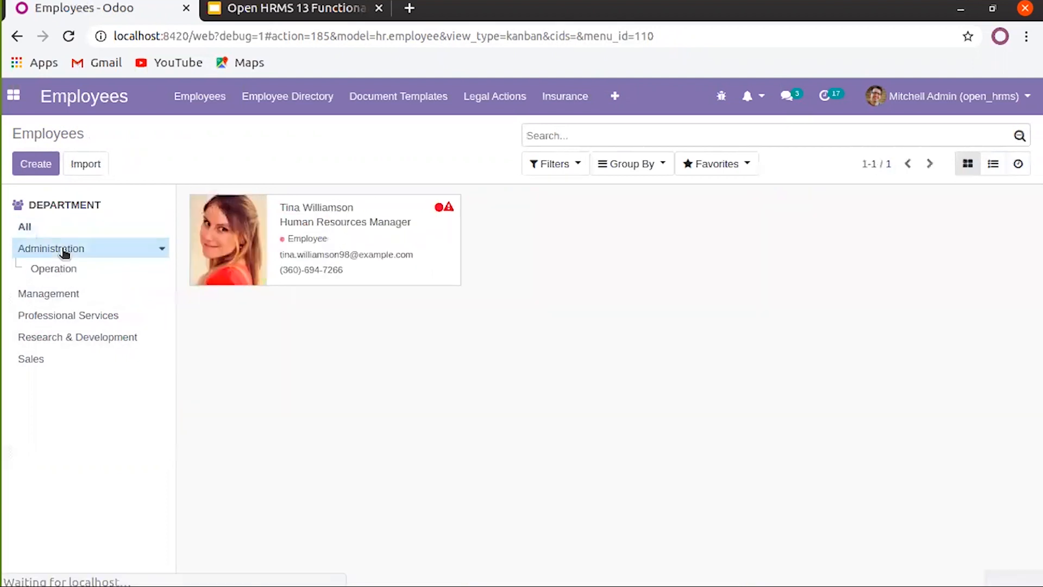
click(65, 277)
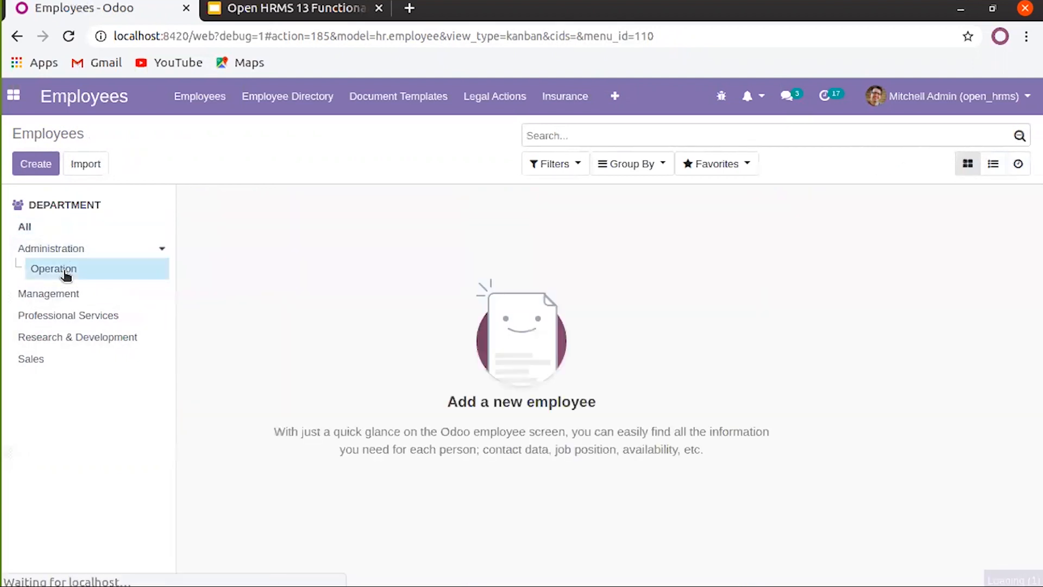
click(66, 254)
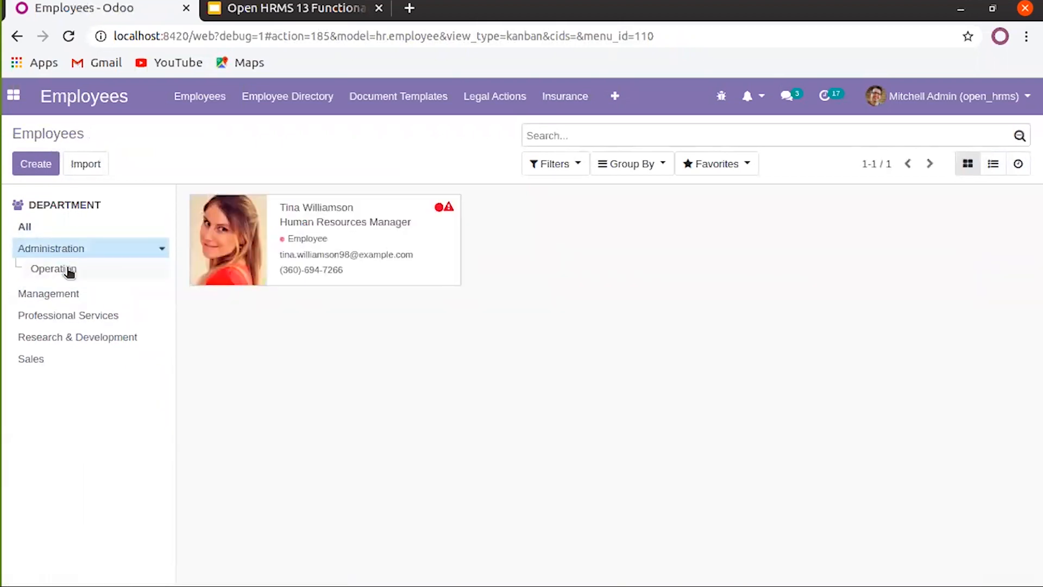
click(69, 271)
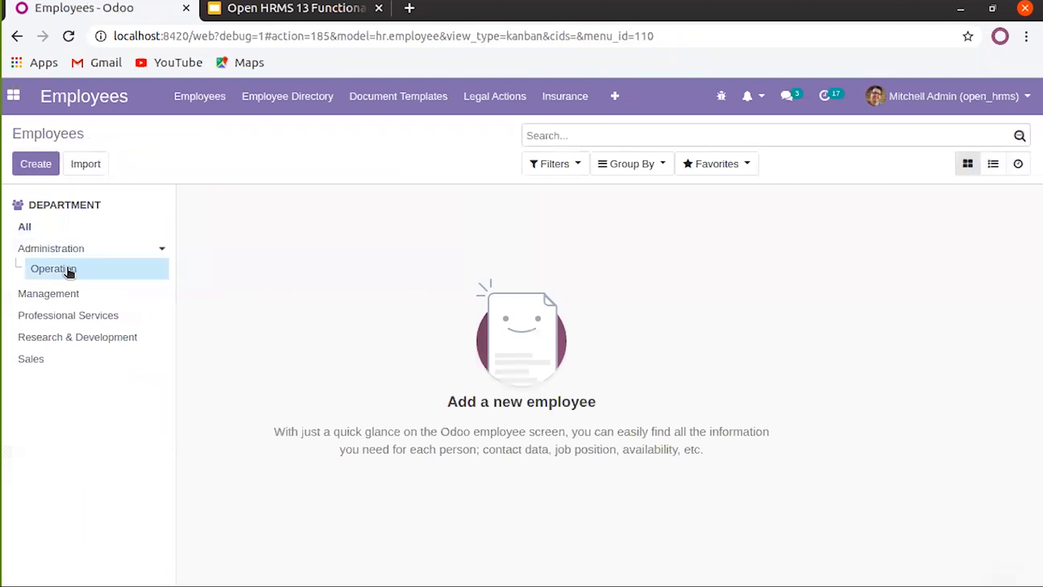
click(76, 248)
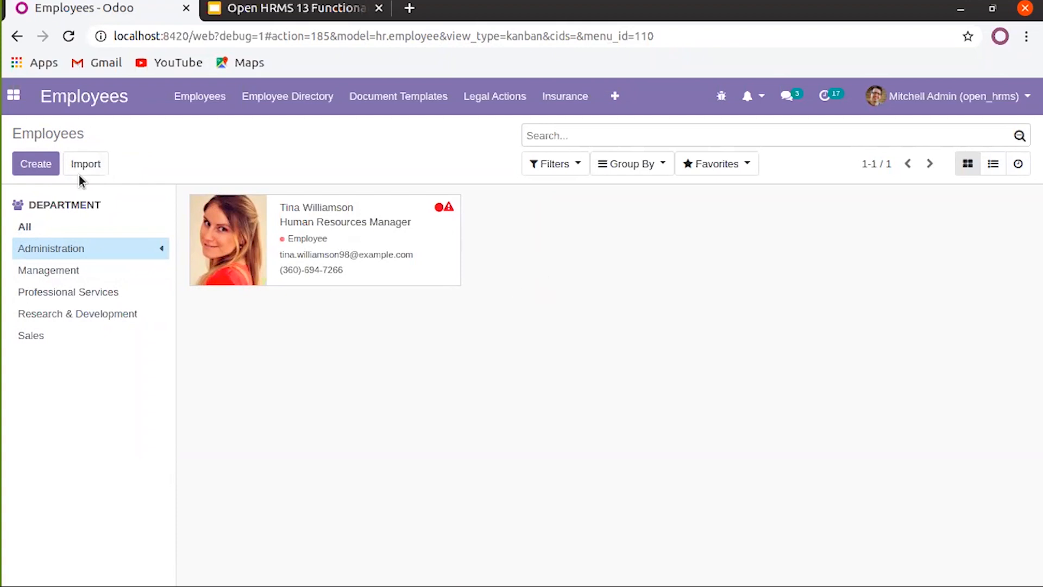
click(124, 250)
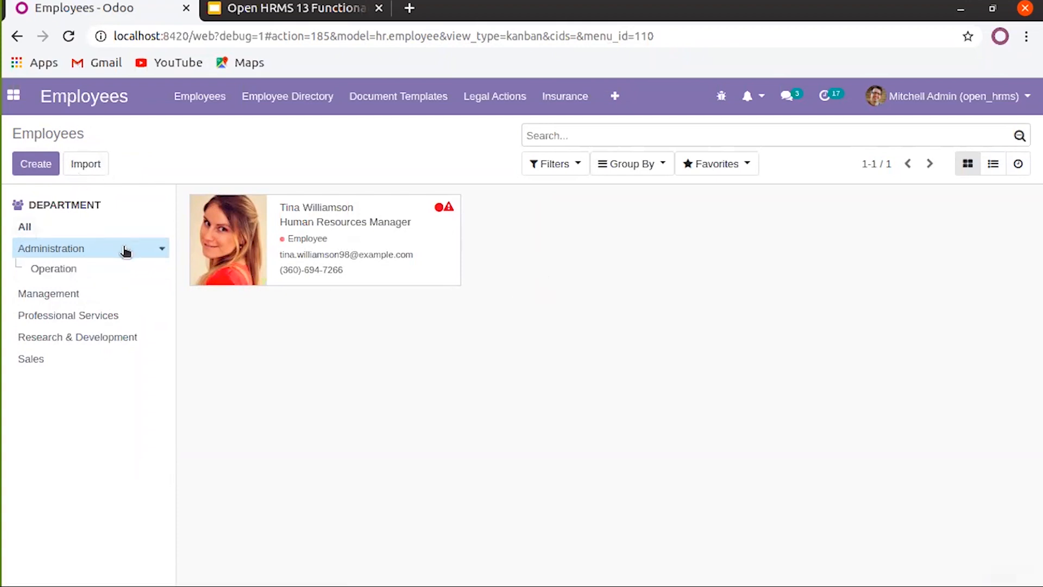
click(50, 276)
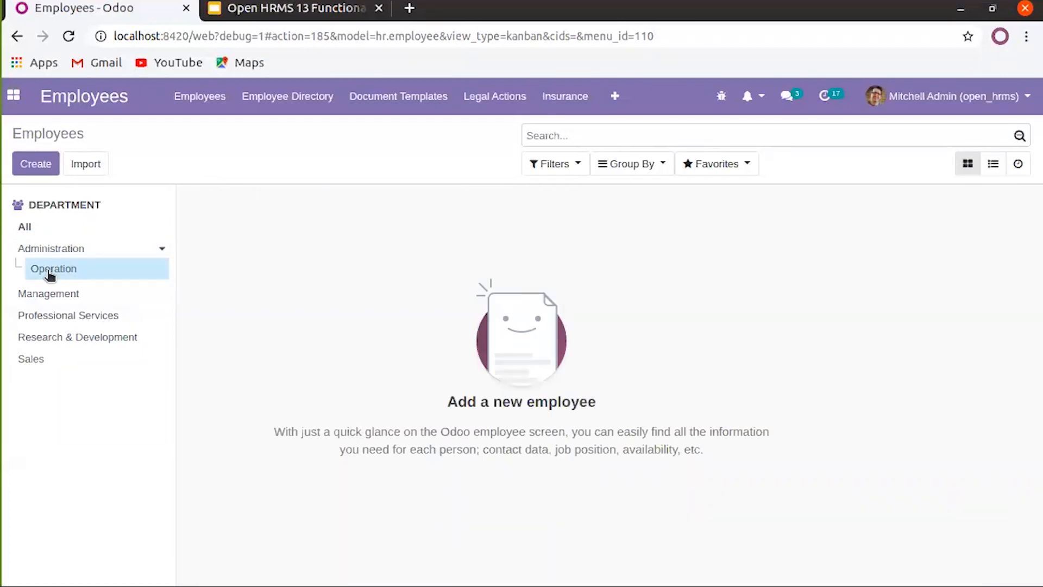
click(37, 165)
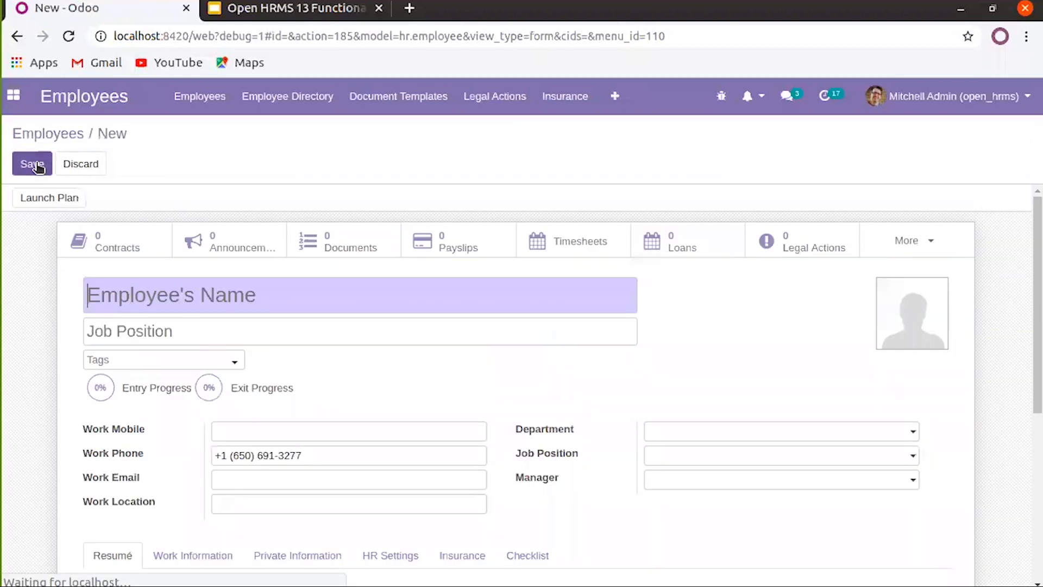
click(92, 168)
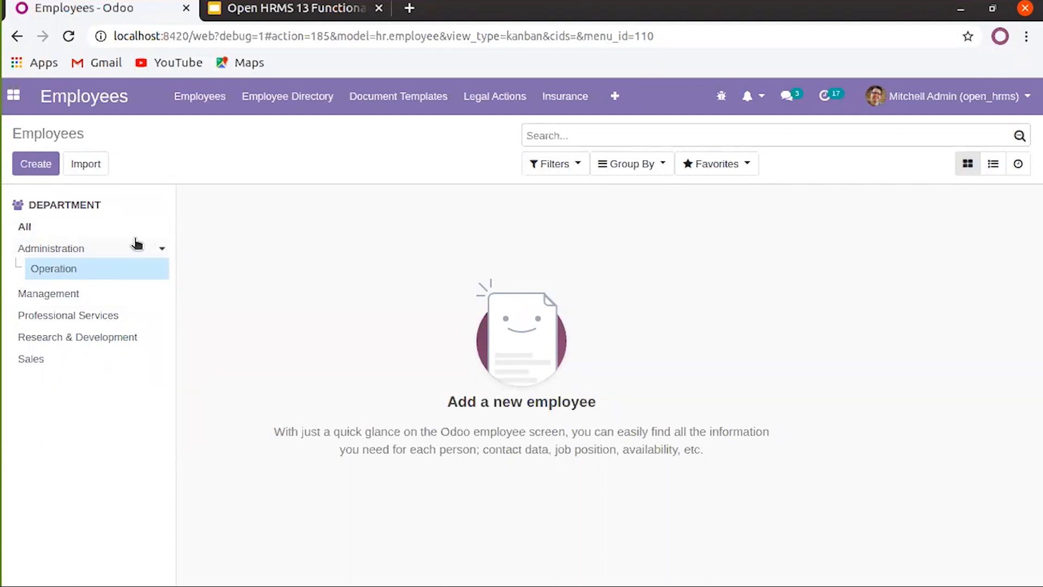
click(117, 227)
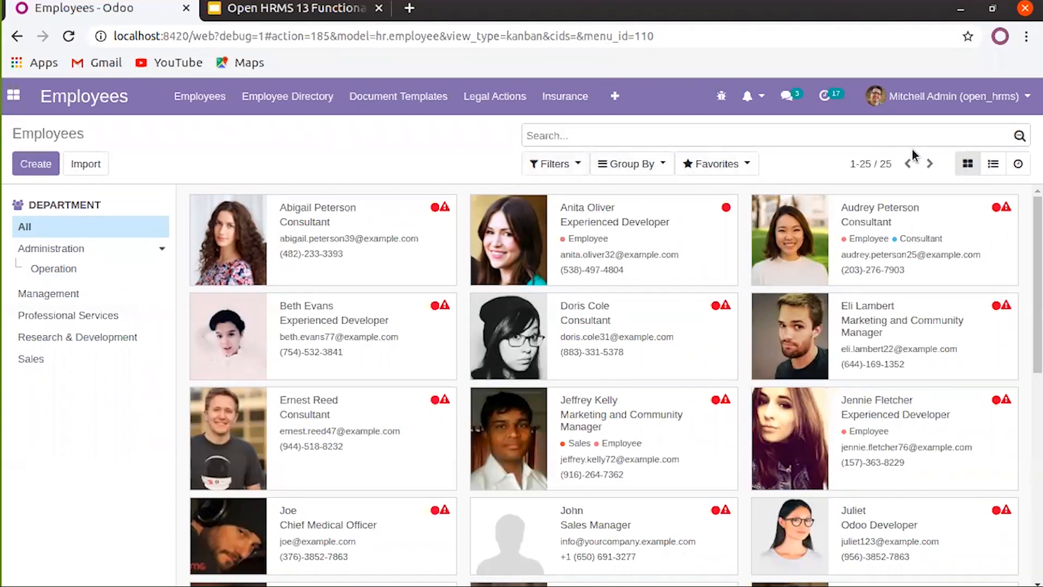
Switch employees to list view and hide the duplicate Employee Name, Work Phone and Work Email columns
click(993, 165)
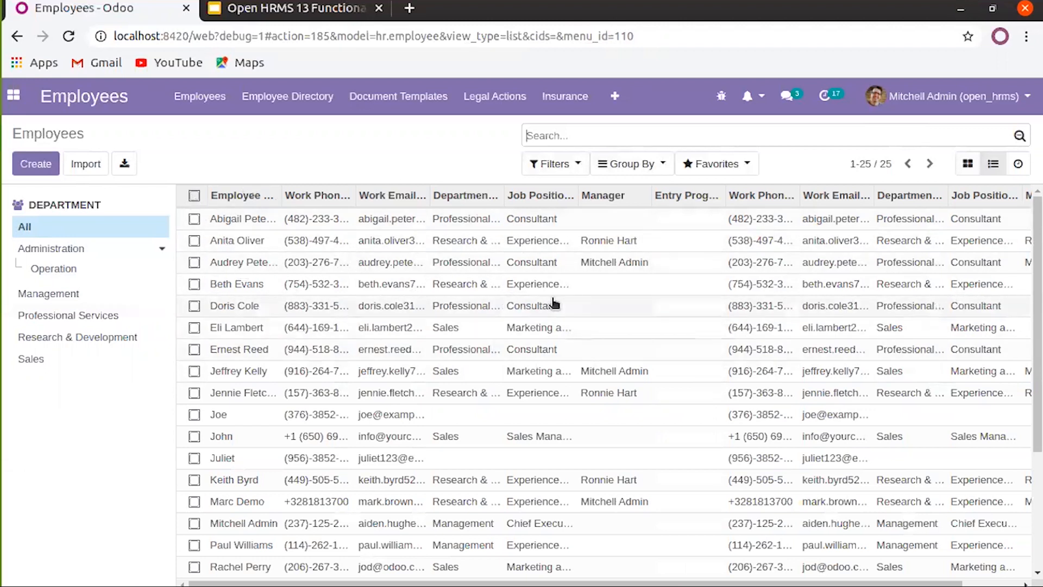
drag(576, 584, 634, 584)
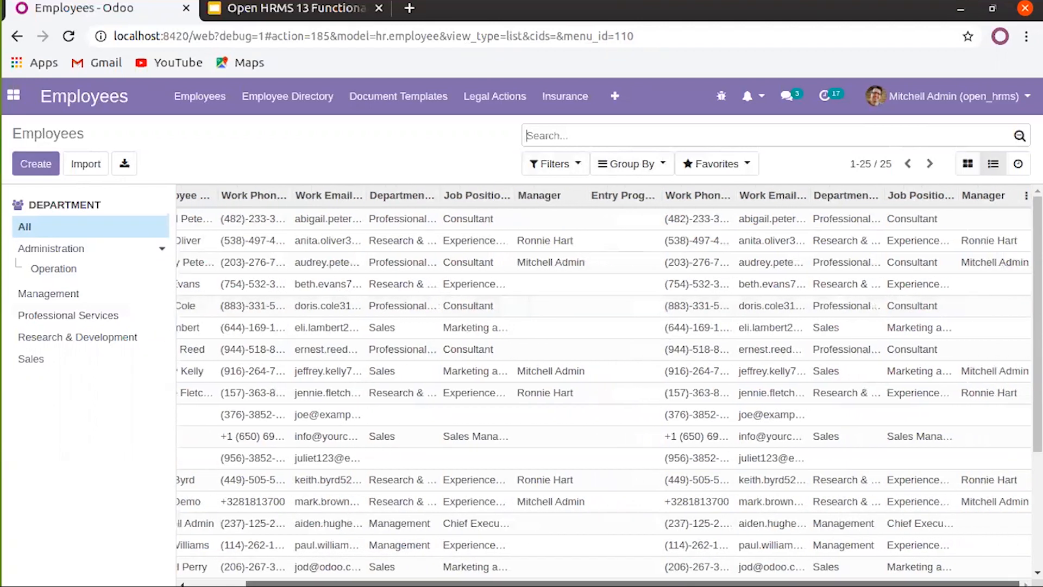
click(1025, 198)
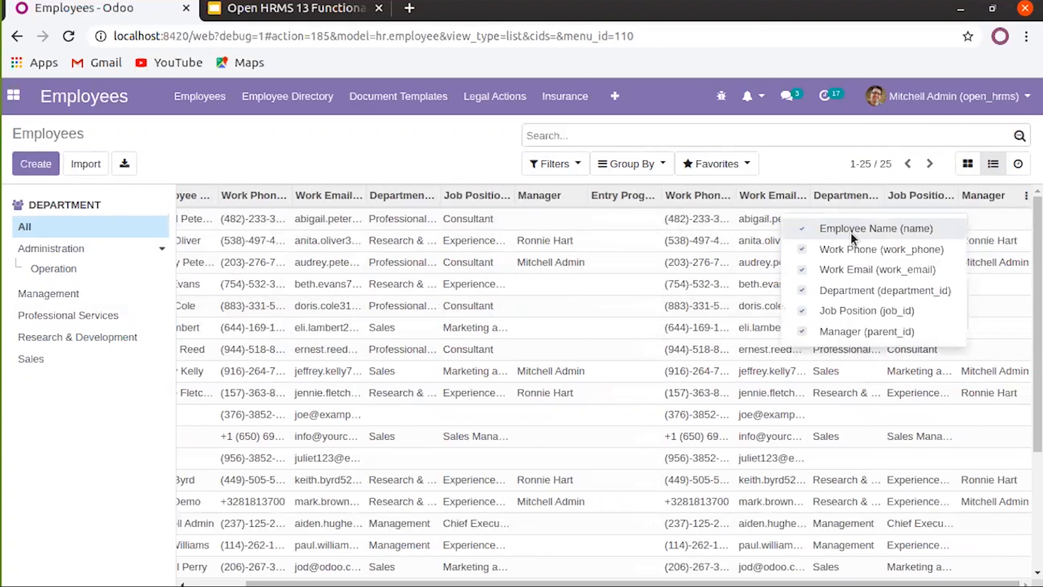
click(837, 237)
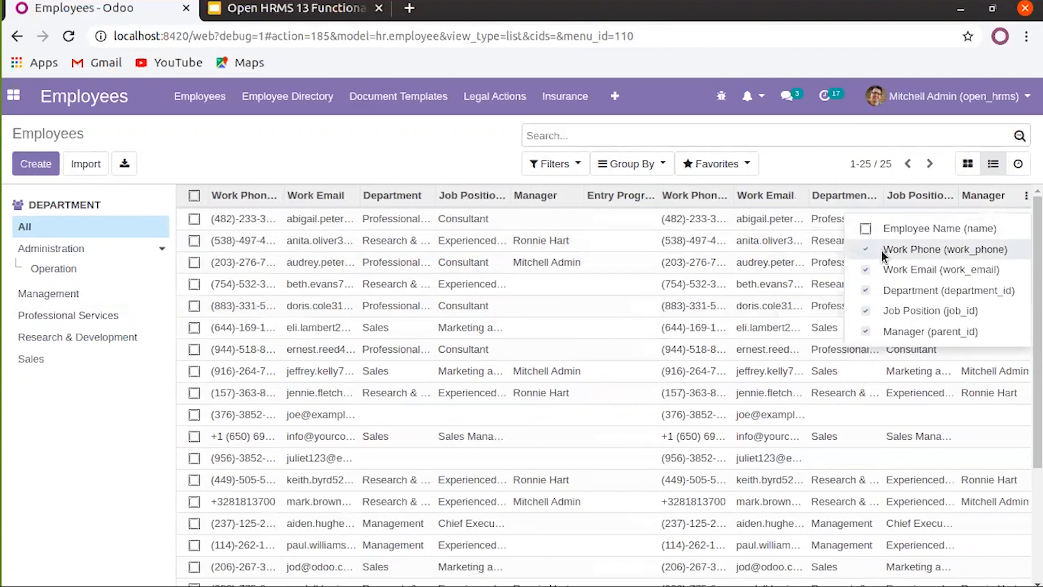
click(881, 251)
click(883, 266)
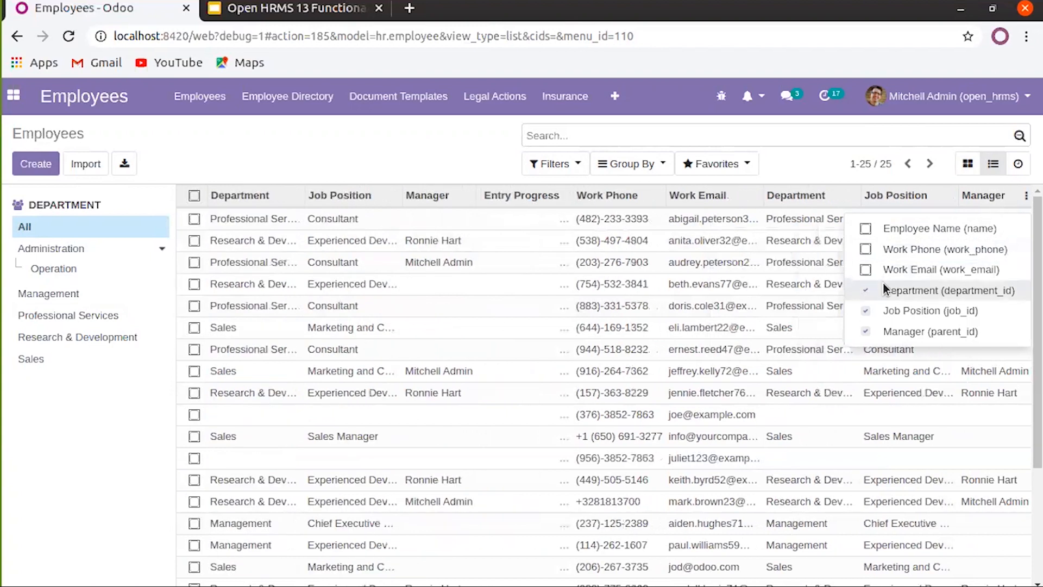
click(883, 311)
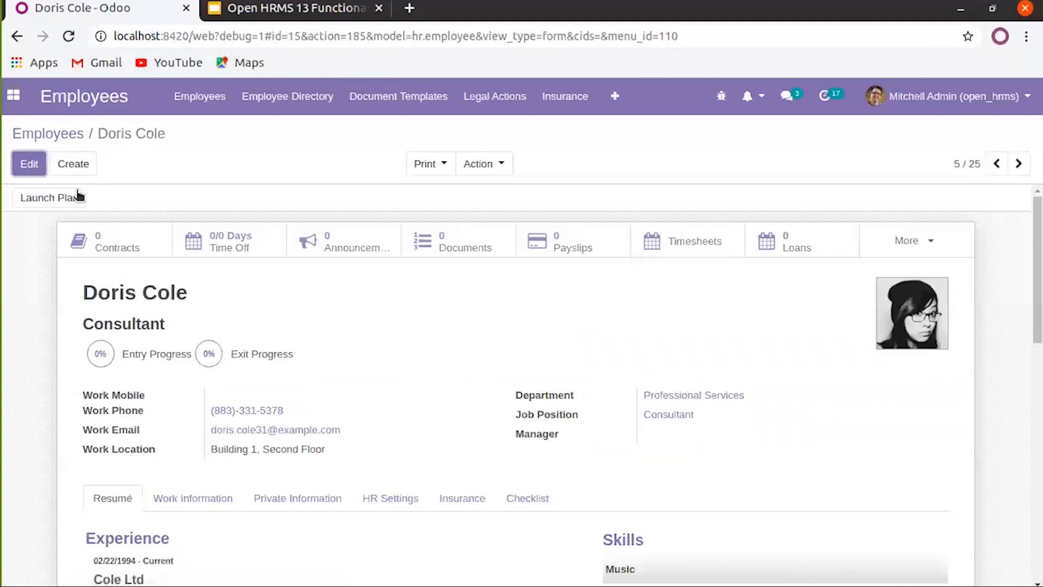
click(68, 135)
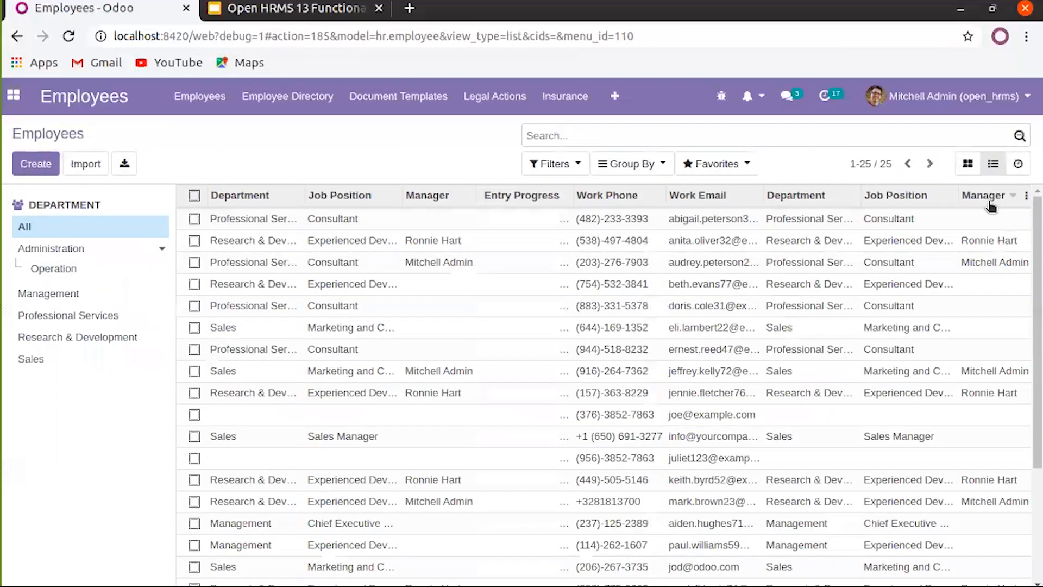
Hide the duplicate Department, Job Position and Manager columns and select all employee rows
click(1025, 198)
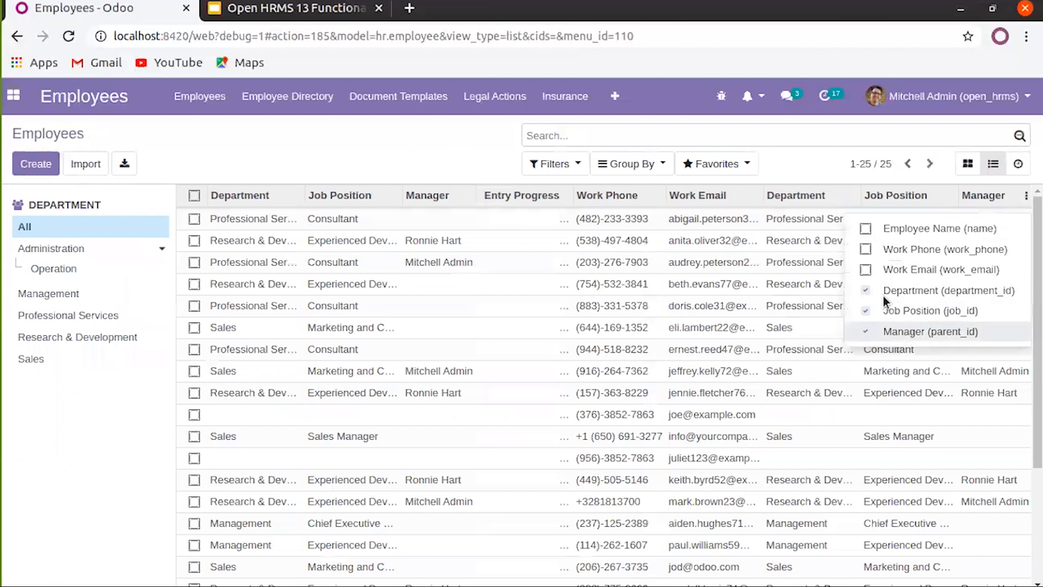
click(867, 289)
click(867, 309)
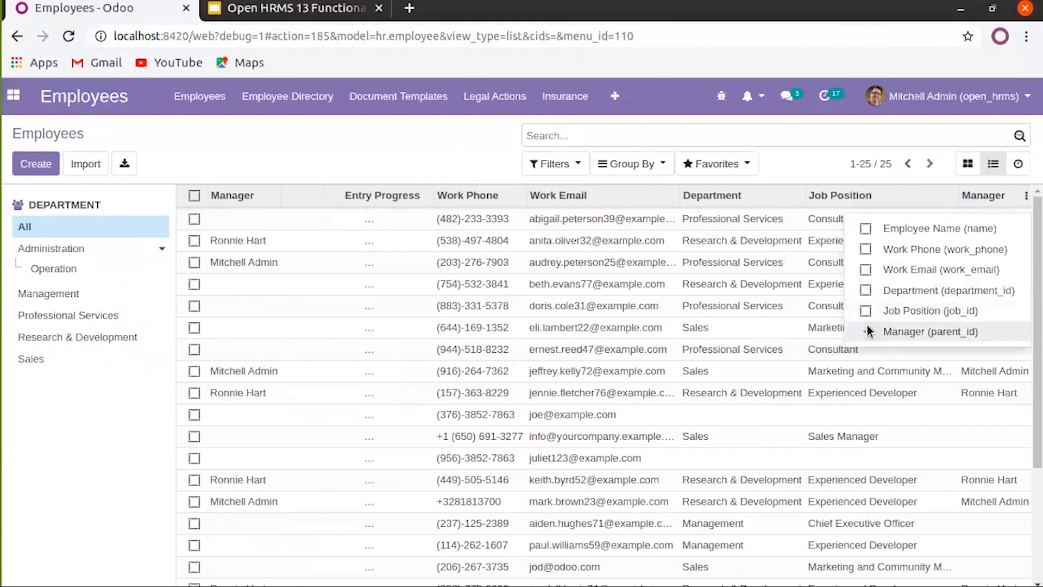
click(867, 329)
click(801, 159)
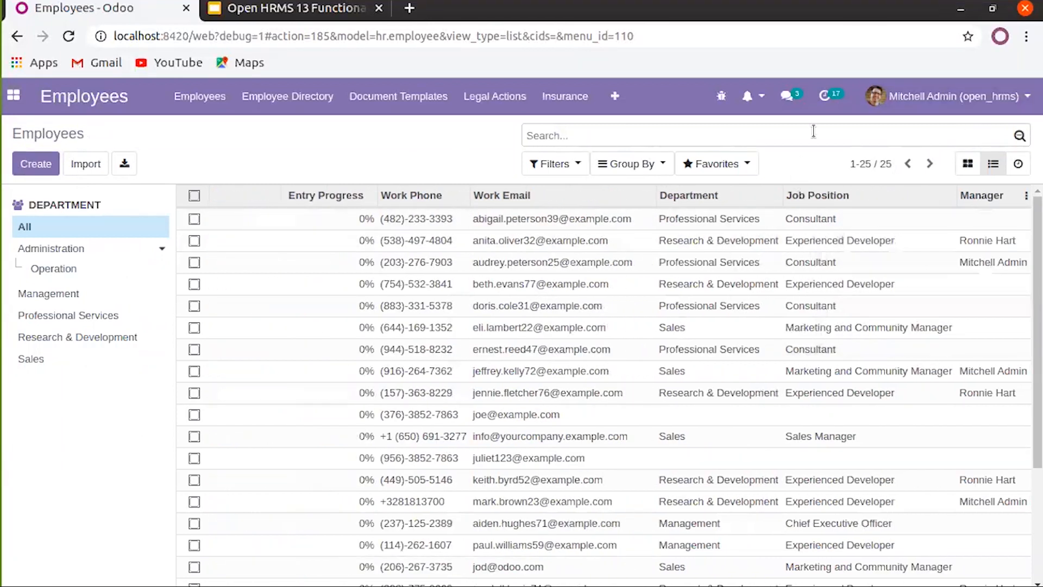
click(195, 195)
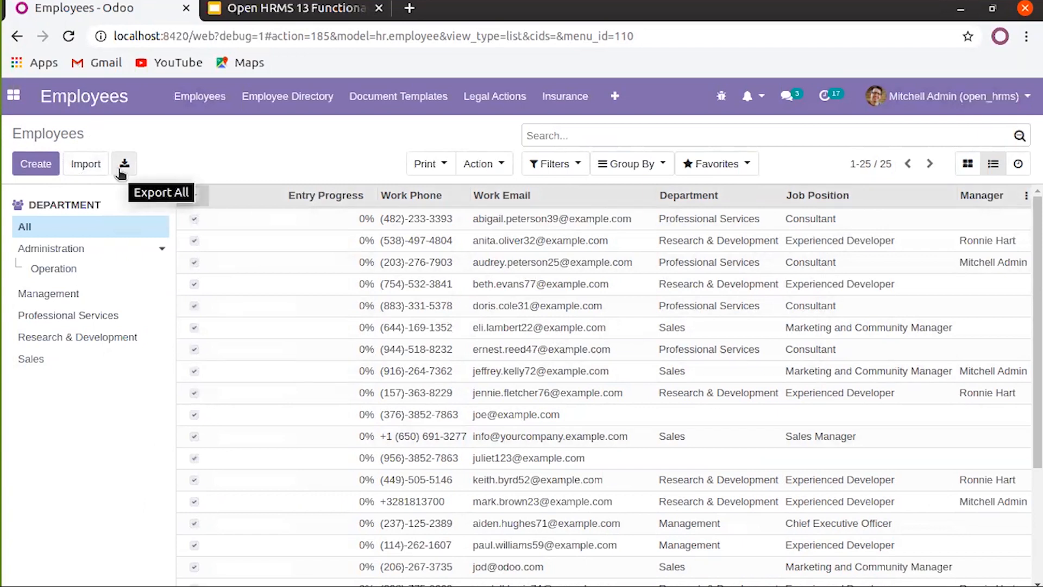
click(1015, 171)
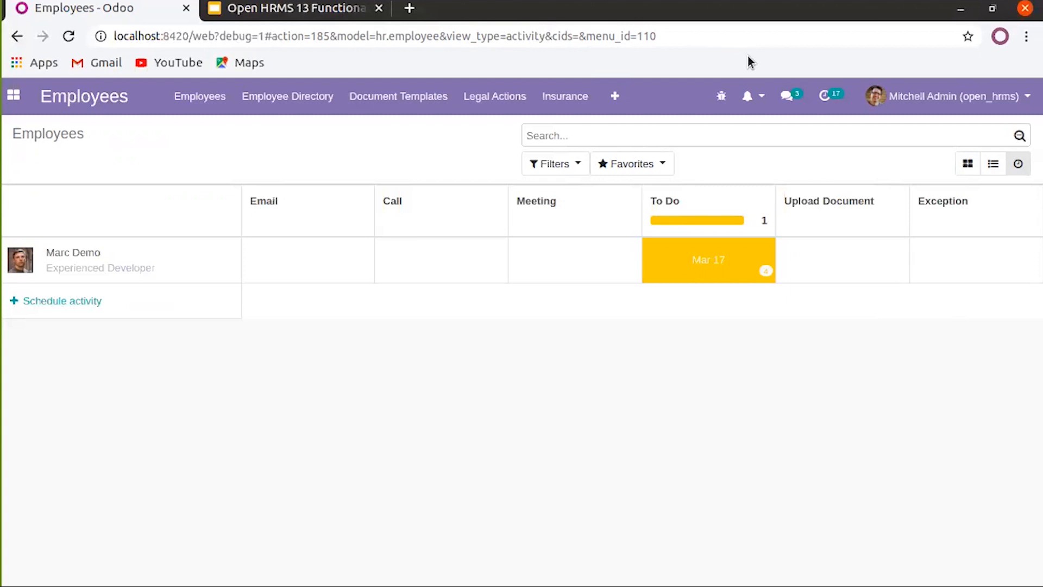
Open the Employees menu in the top bar from the activity view
click(211, 100)
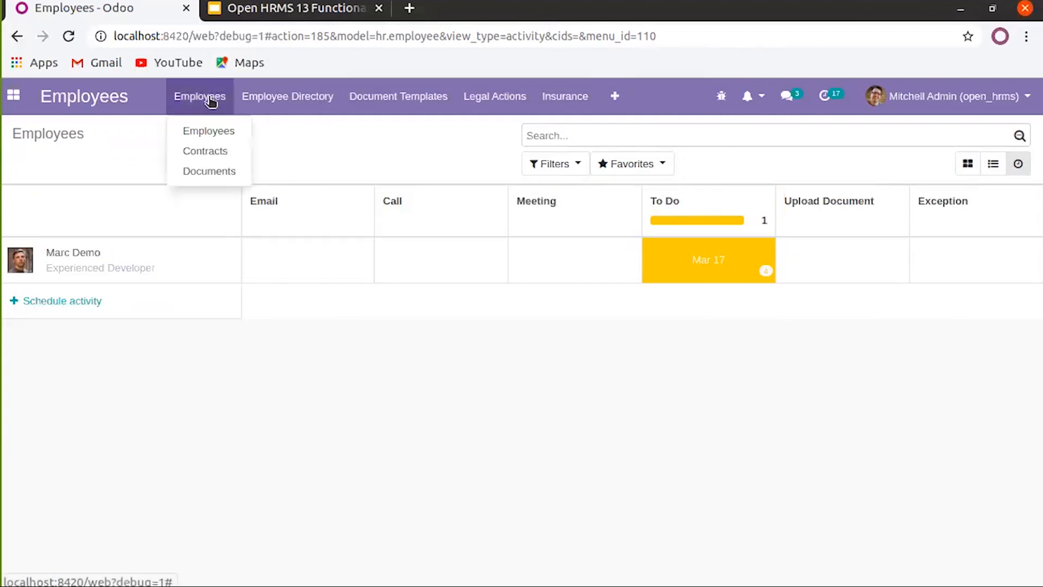
Search the employee cards for 'john' and open the Sales Manager employee's record
click(209, 130)
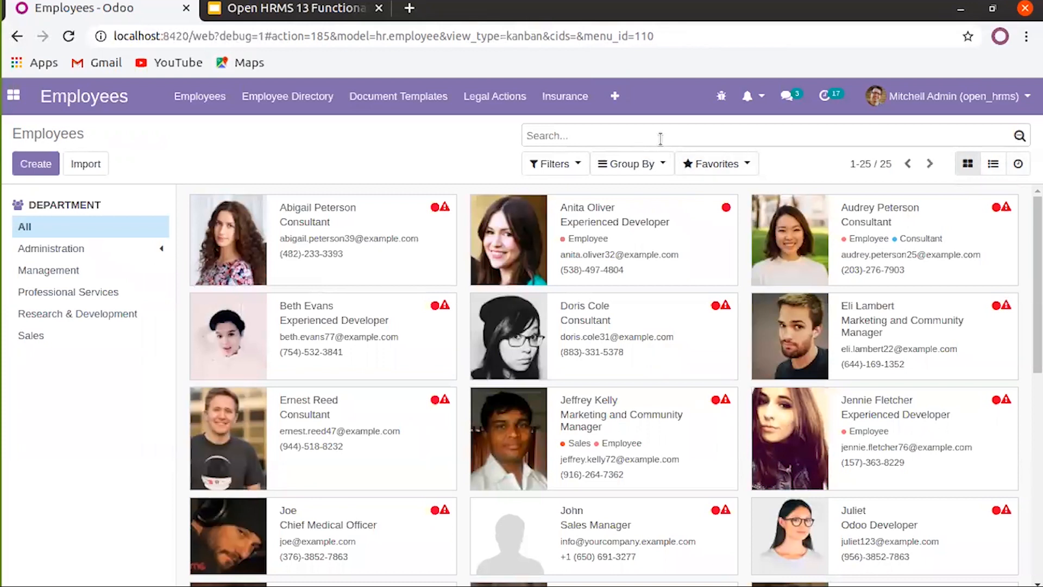
text(john)
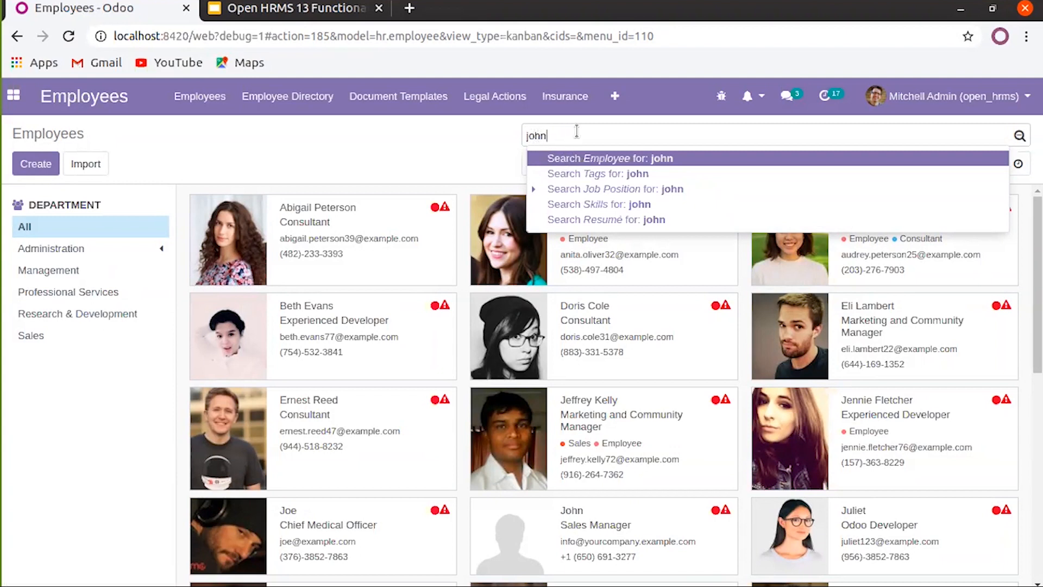
key(Return)
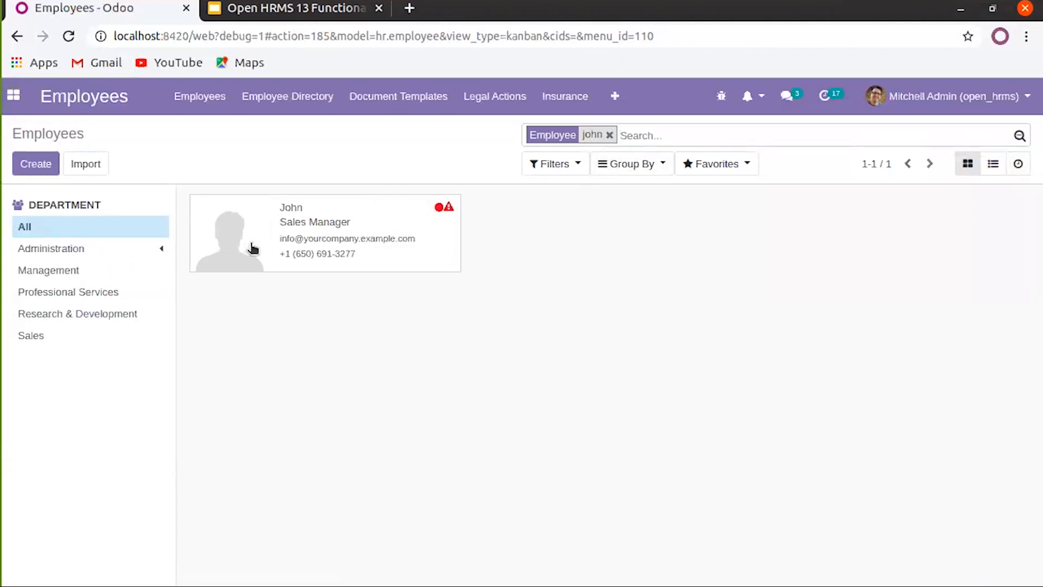
click(343, 241)
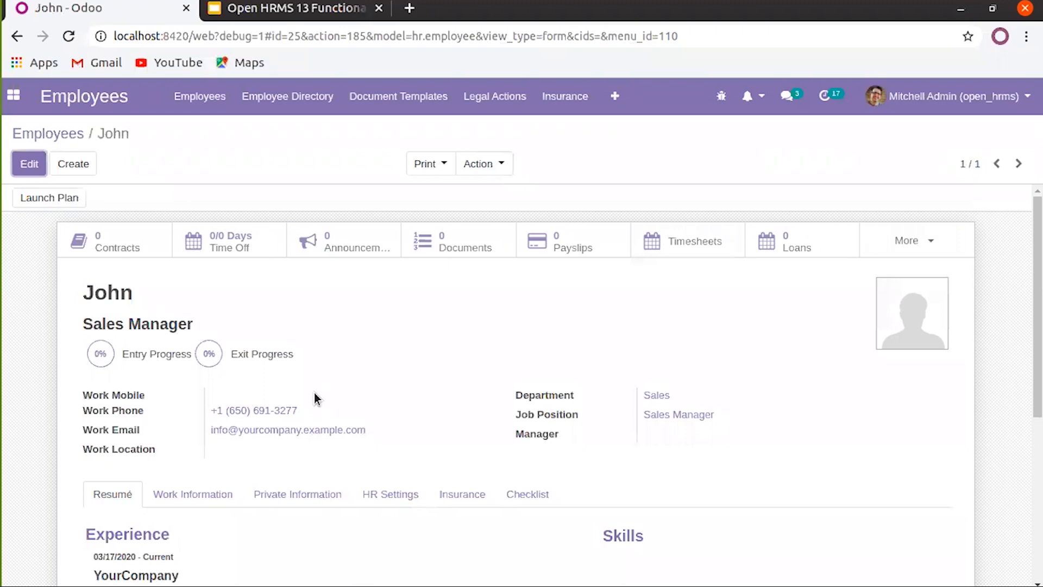
Put John's employee record into edit mode and bring up the Tags dropdown
scroll(314, 398, down, 5)
scroll(312, 399, up, 5)
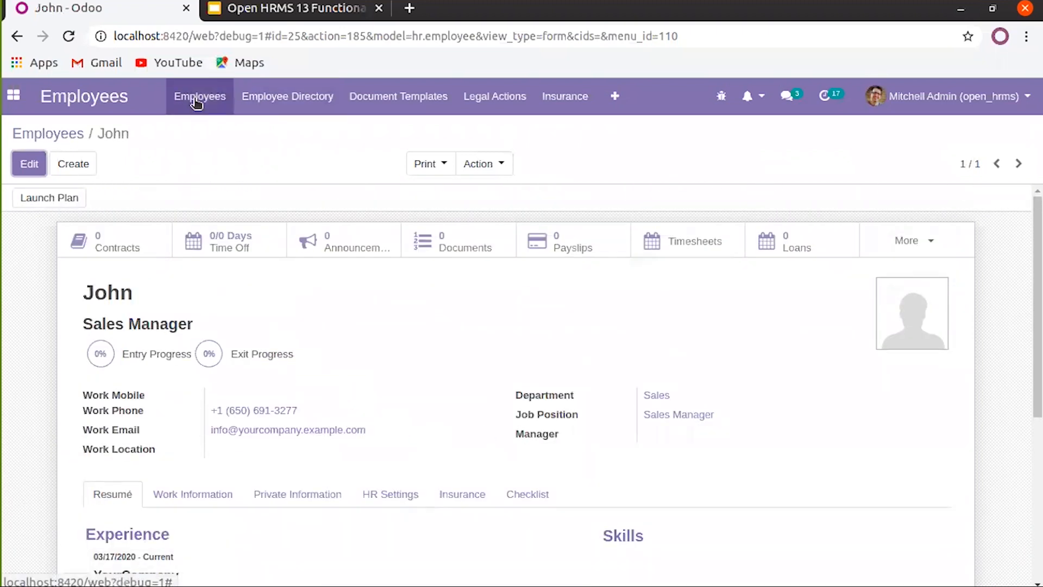
click(10, 158)
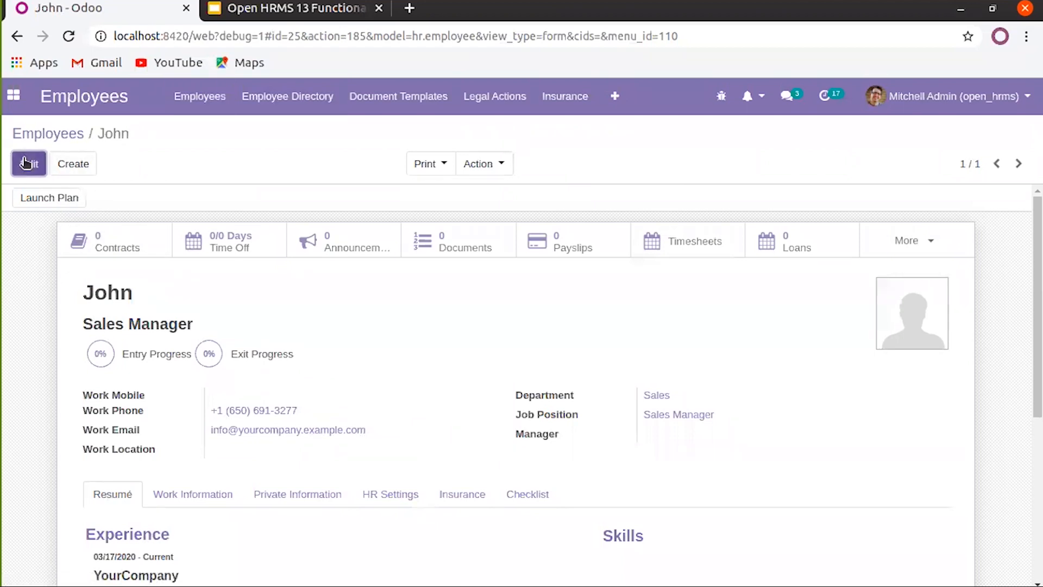
scroll(209, 330, down, 1)
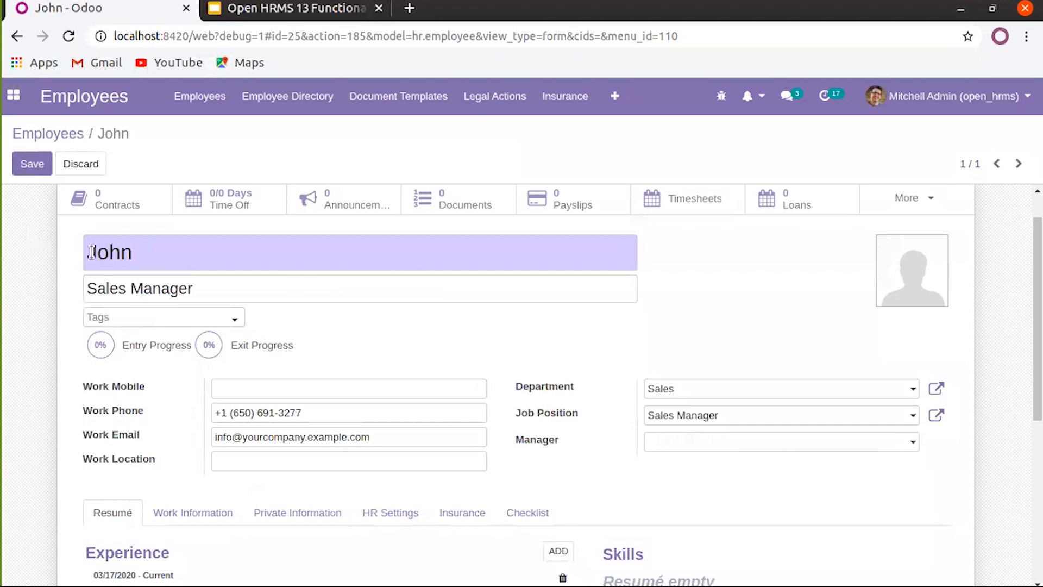
drag(93, 252, 288, 254)
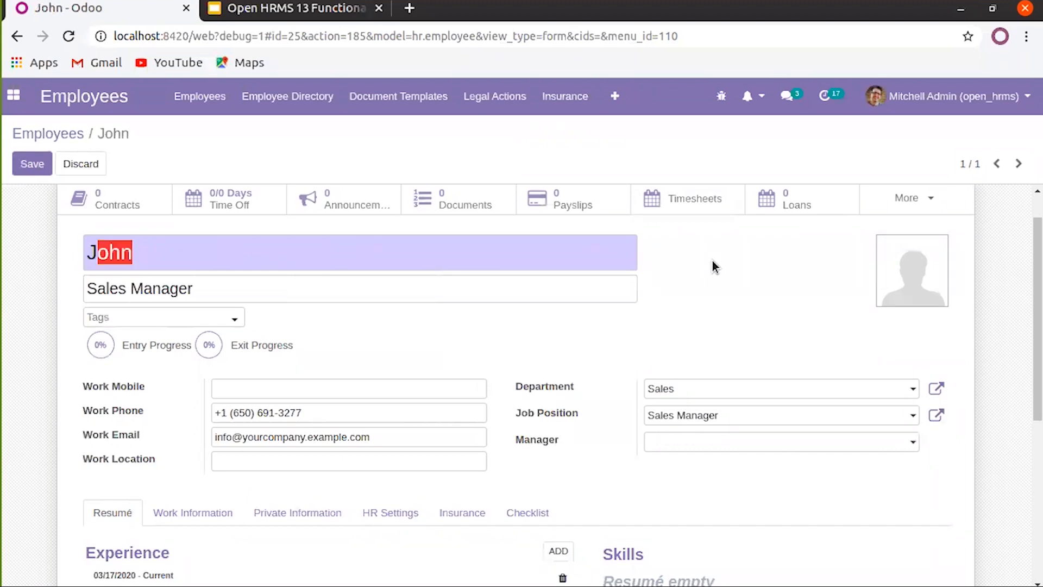
click(315, 261)
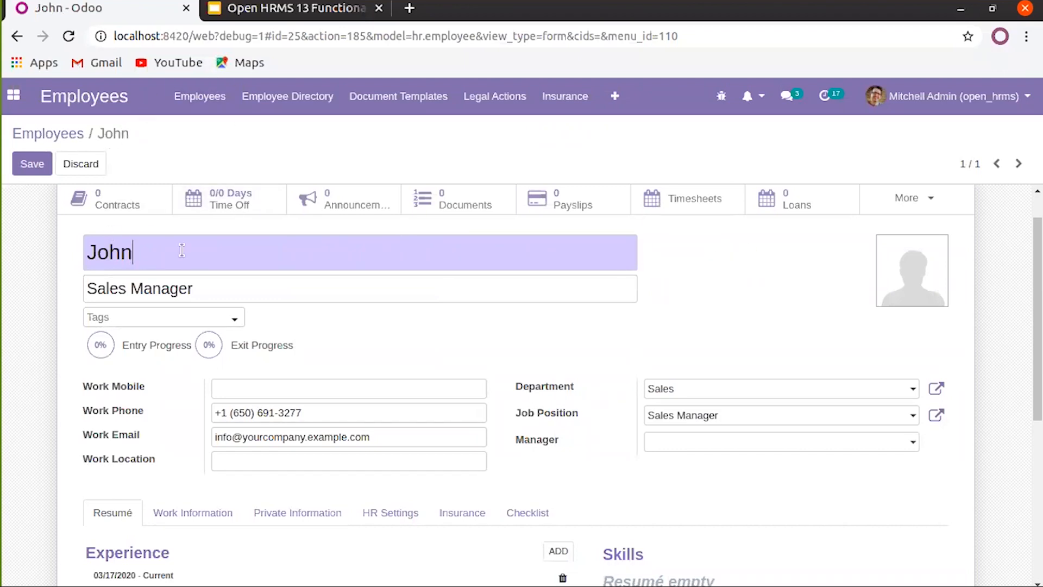
triple_click(141, 288)
click(227, 292)
click(236, 317)
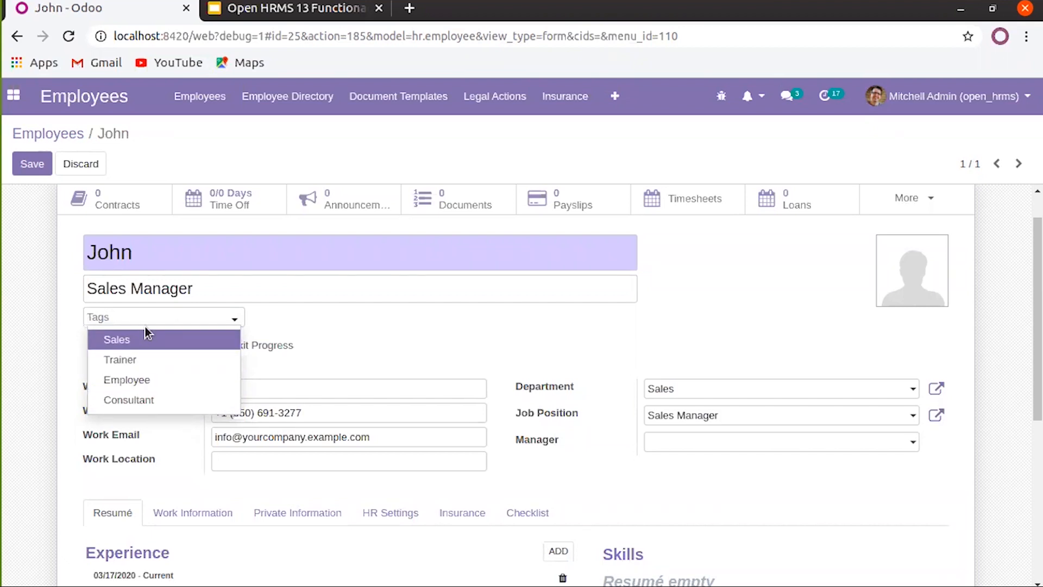
Tag the employee with a newly created 'Manager' tag and the existing Sales tag
text(Manager)
click(124, 342)
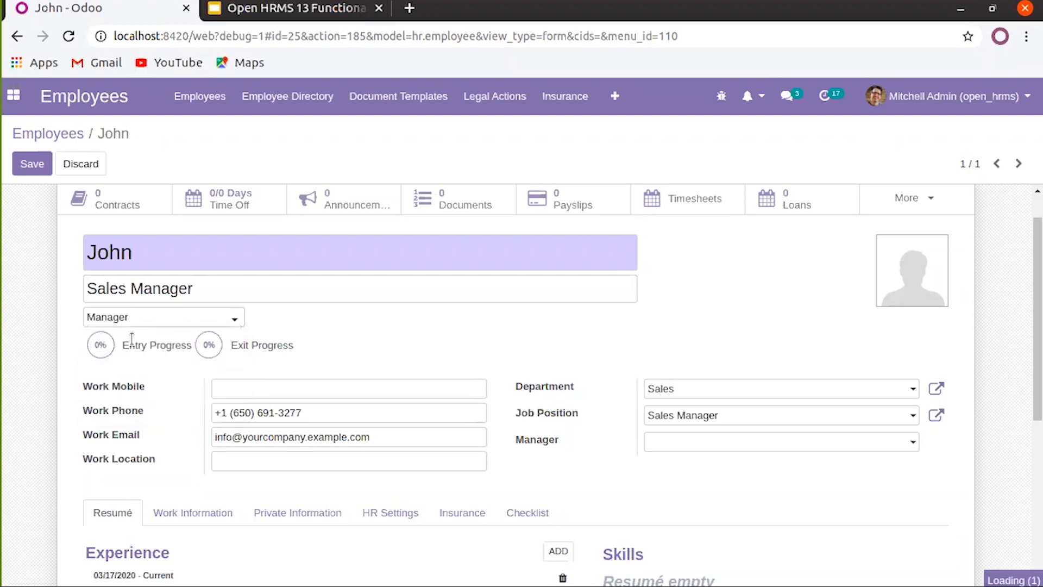
click(270, 321)
click(212, 349)
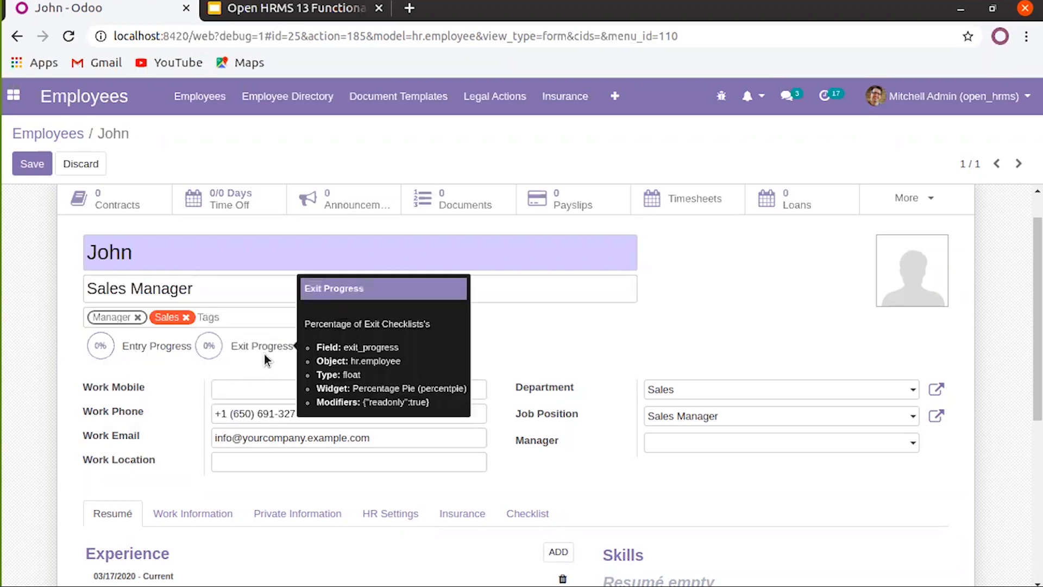
Set the Work Location to Building 1, Second Floor
mouse_move(124, 349)
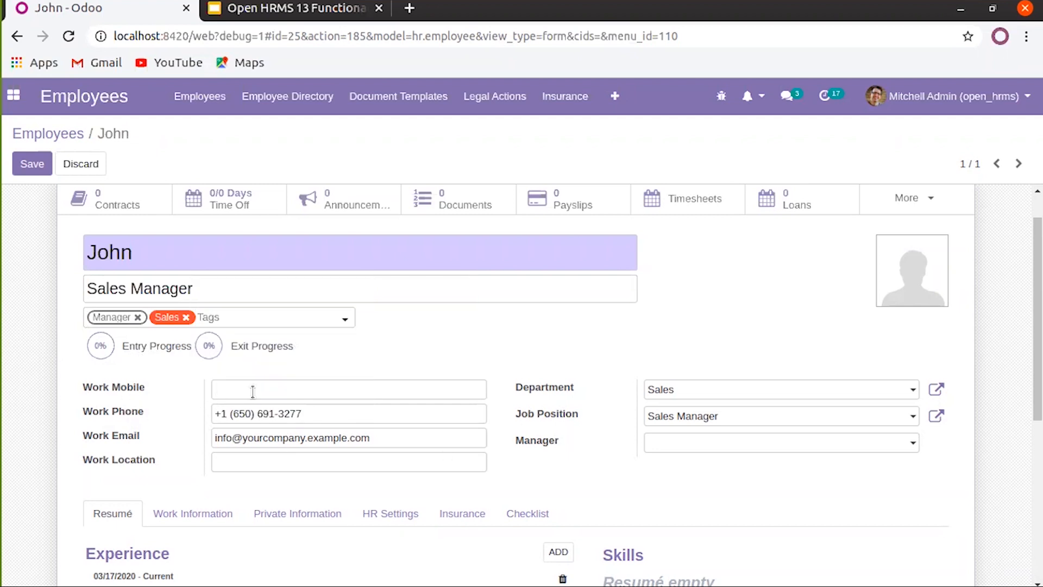
click(253, 391)
click(232, 463)
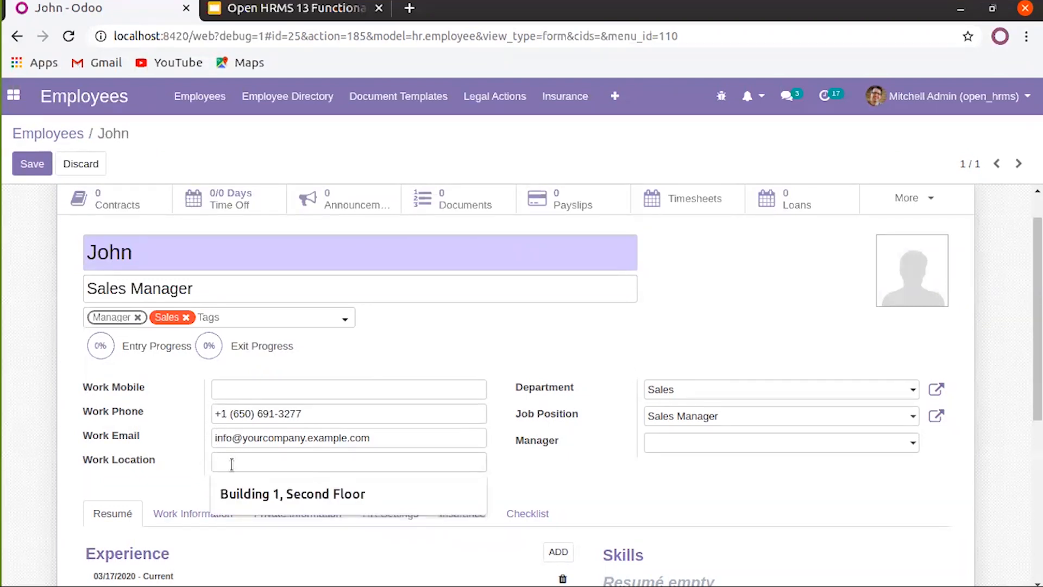
click(226, 493)
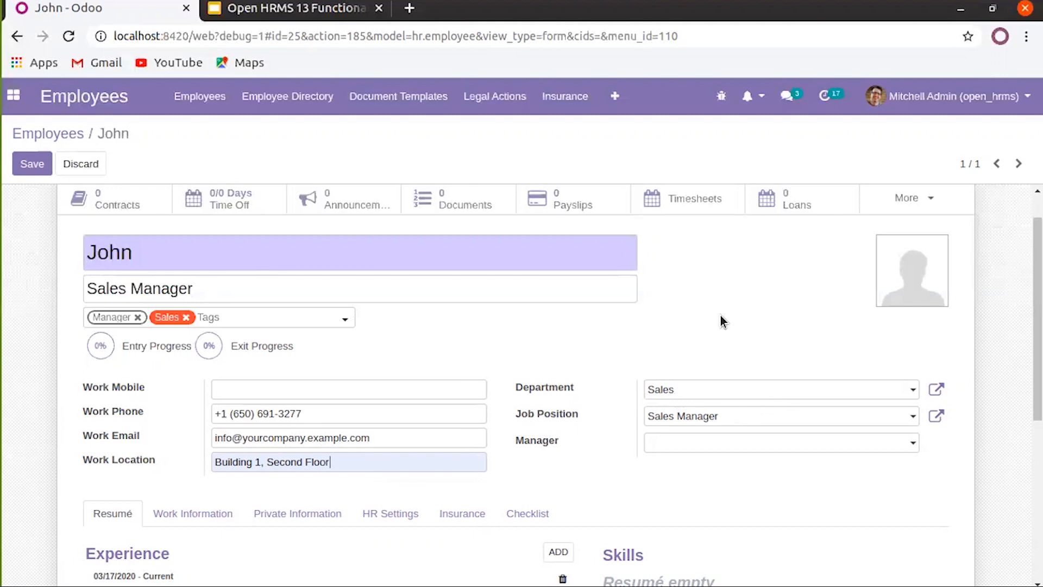
Keep Sales Manager as job position and choose Mitchell Admin as Manager by searching 'admin'
click(716, 418)
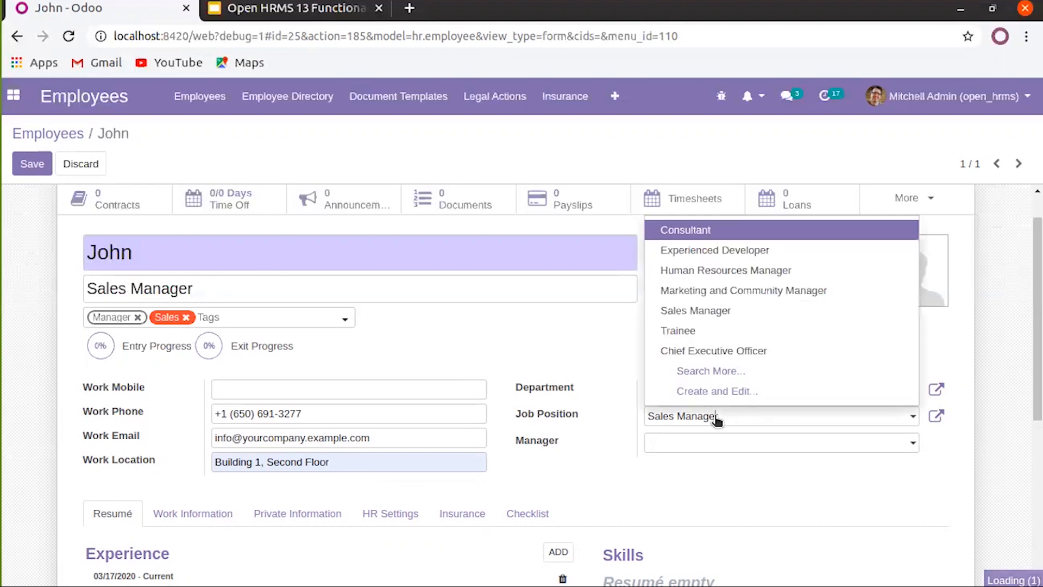
click(567, 350)
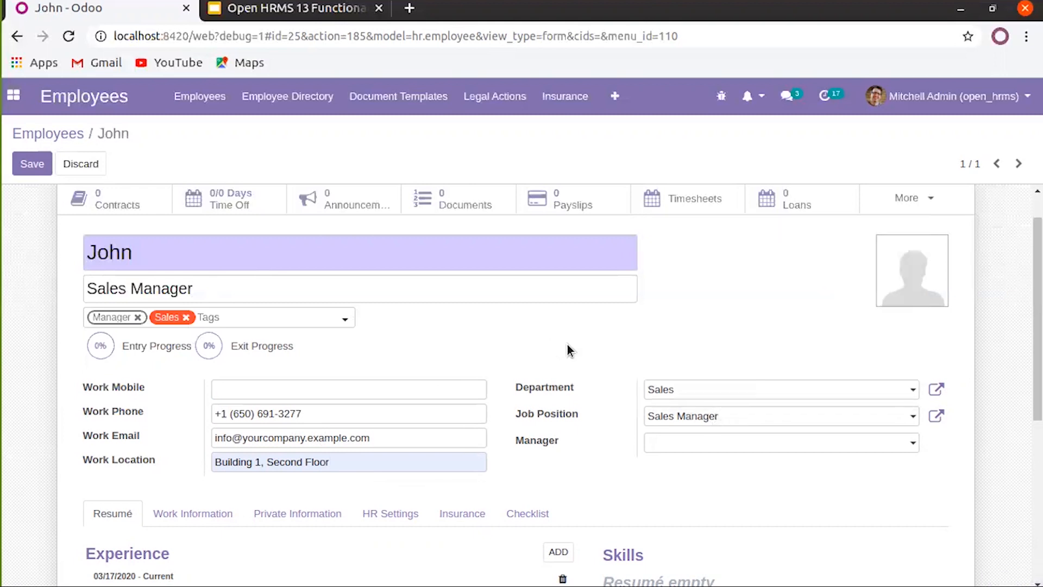
click(732, 443)
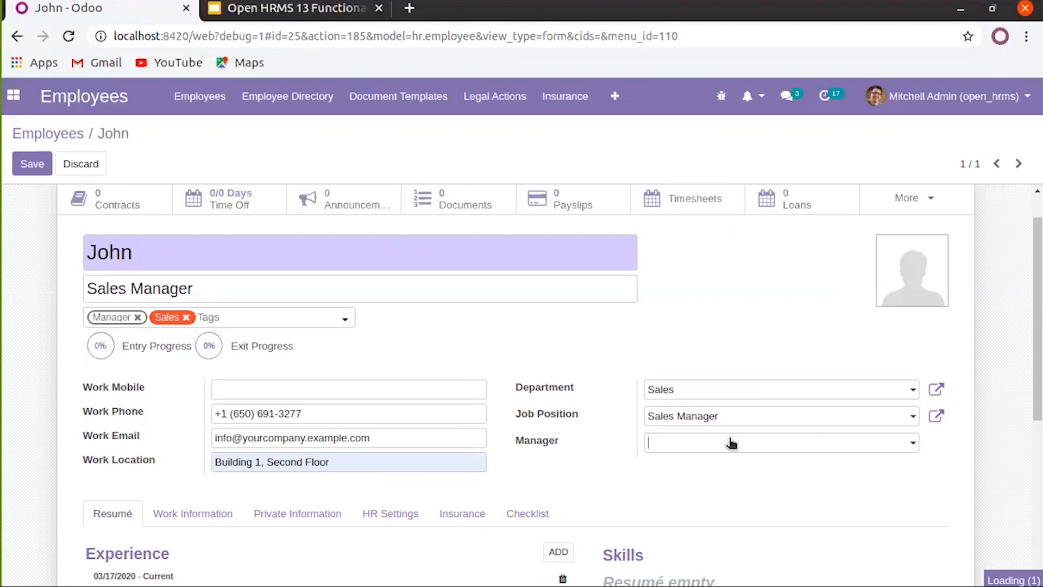
click(595, 436)
click(732, 444)
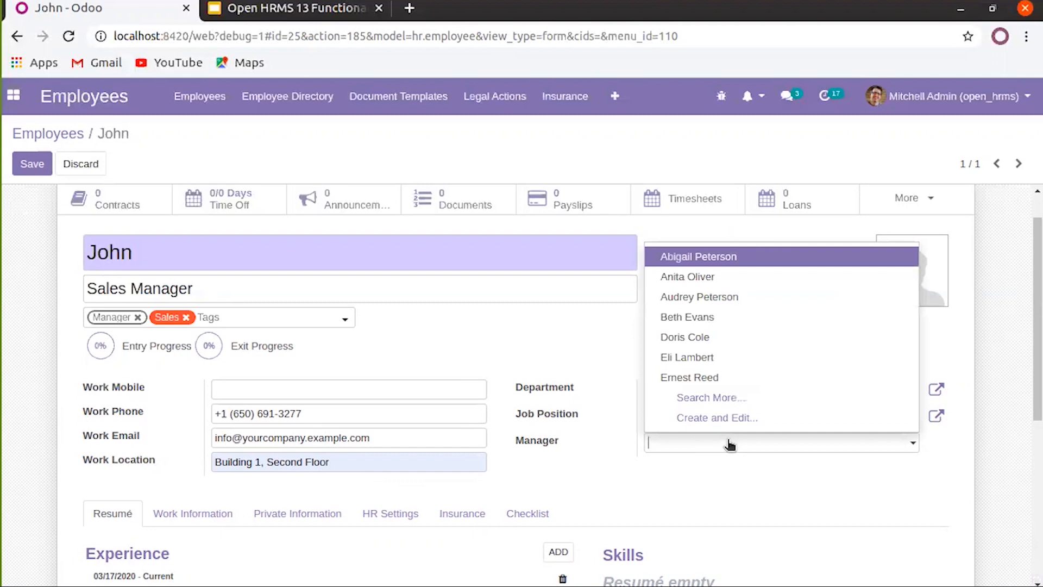
text(admin)
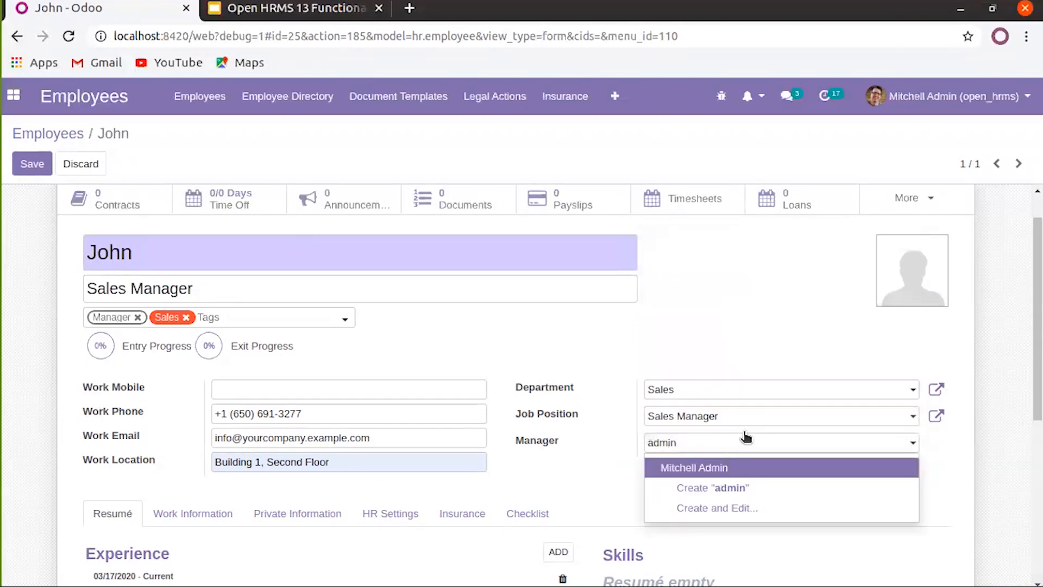
click(706, 472)
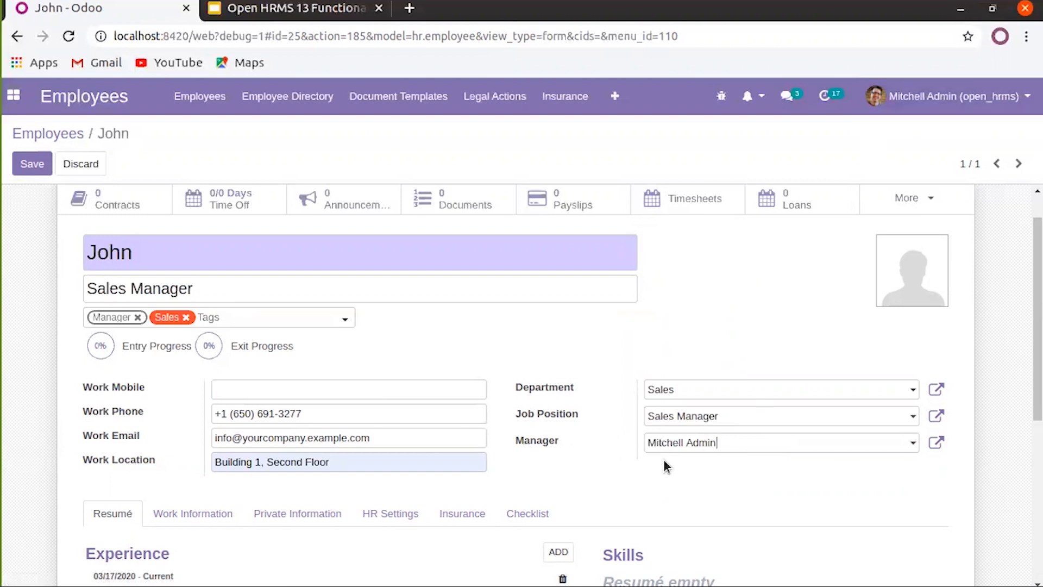
scroll(322, 460, down, 4)
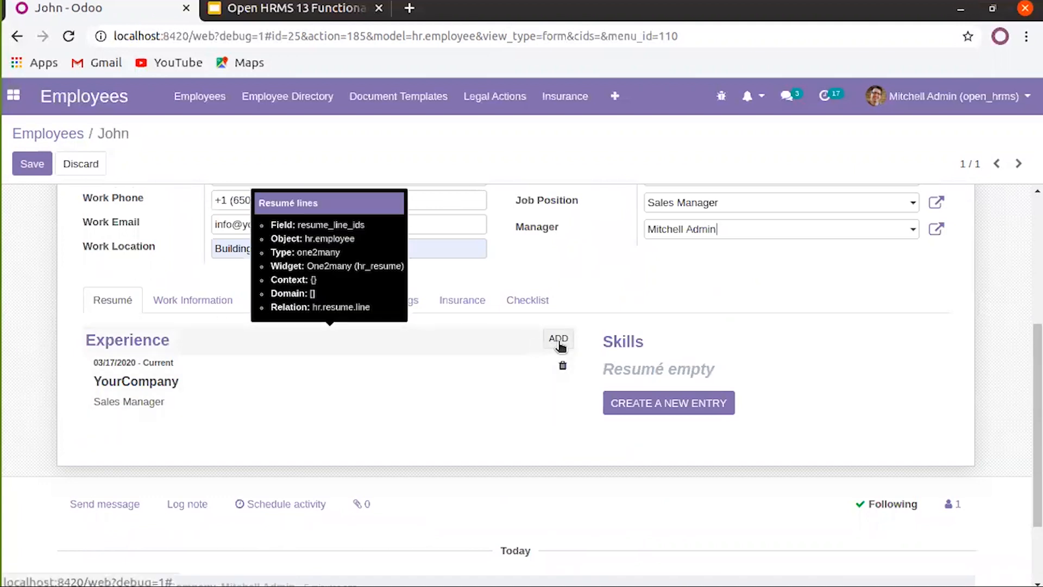
Start a new Experience resumé line named 'Sales Coordinator'
click(557, 348)
click(249, 195)
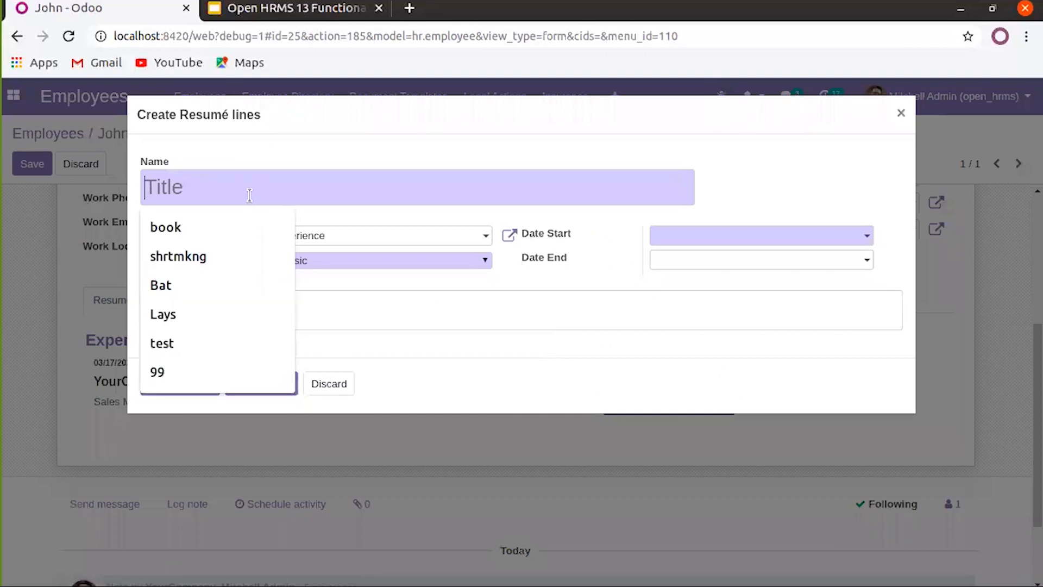
click(310, 183)
click(290, 186)
text(D)
key(BackSpace)
text(Sales Co)
key(BackSpace)
key(BackSpace)
text(Coo)
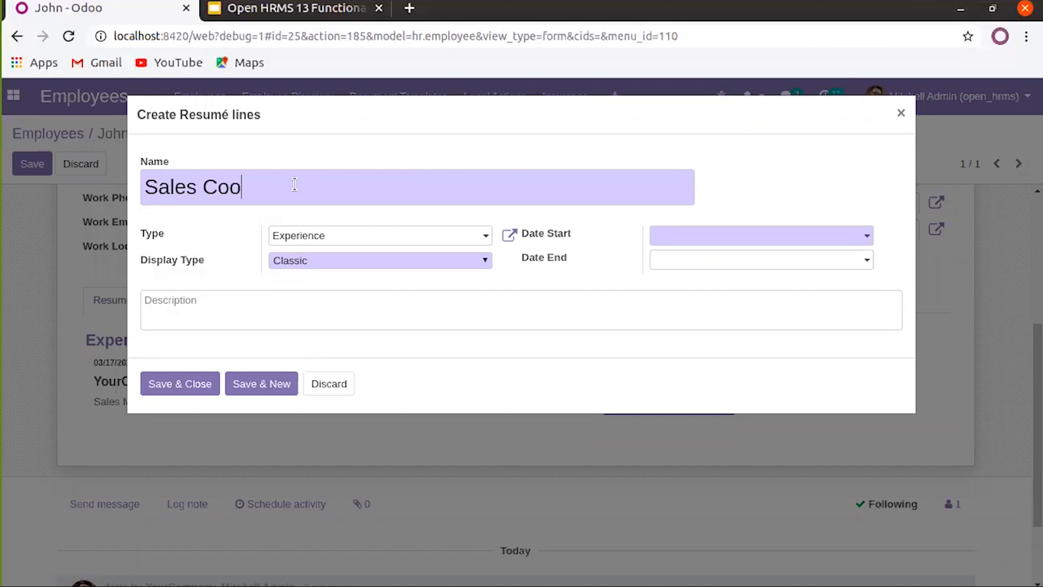
key(BackSpace)
text(rdinator)
right_click(230, 185)
click(248, 197)
click(342, 240)
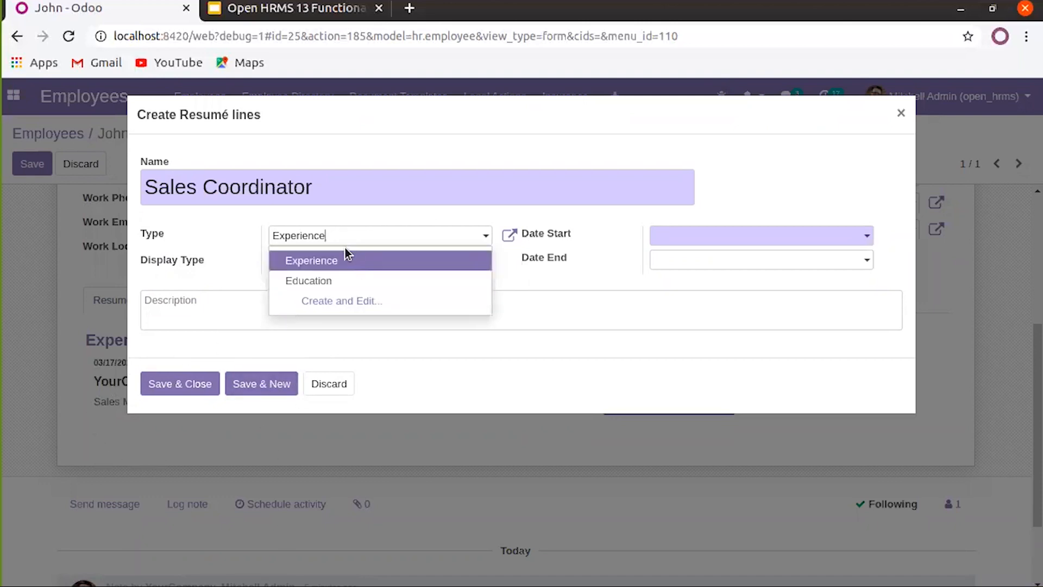
click(341, 263)
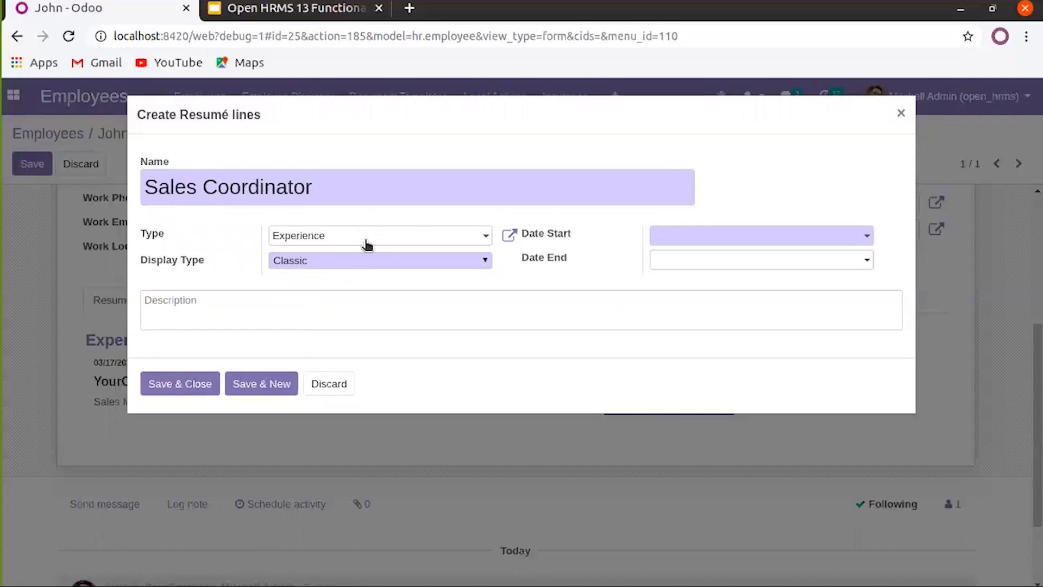
Set the Sales Coordinator line's start date to 01/27/2013
click(719, 237)
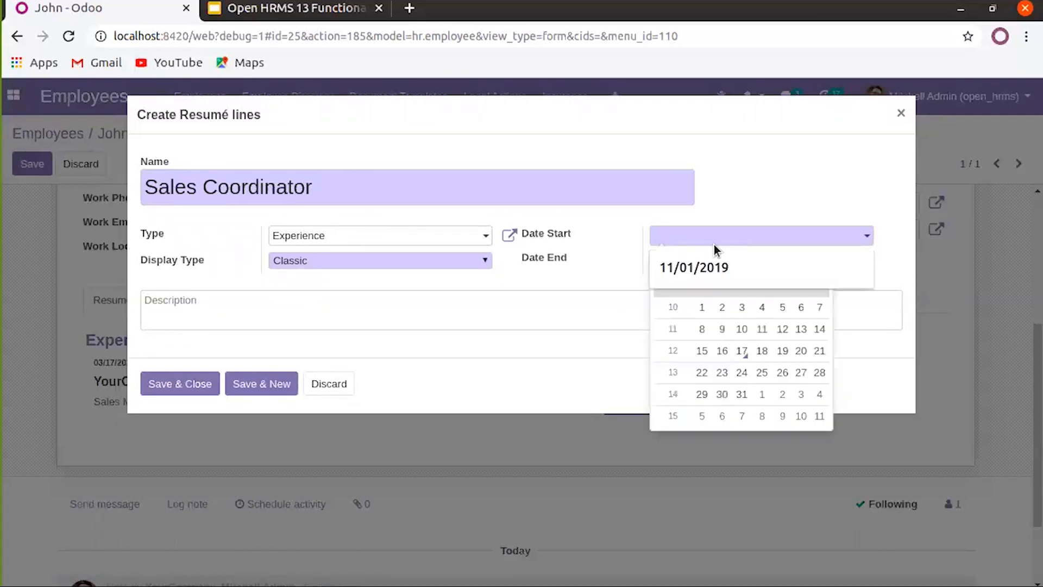
click(566, 285)
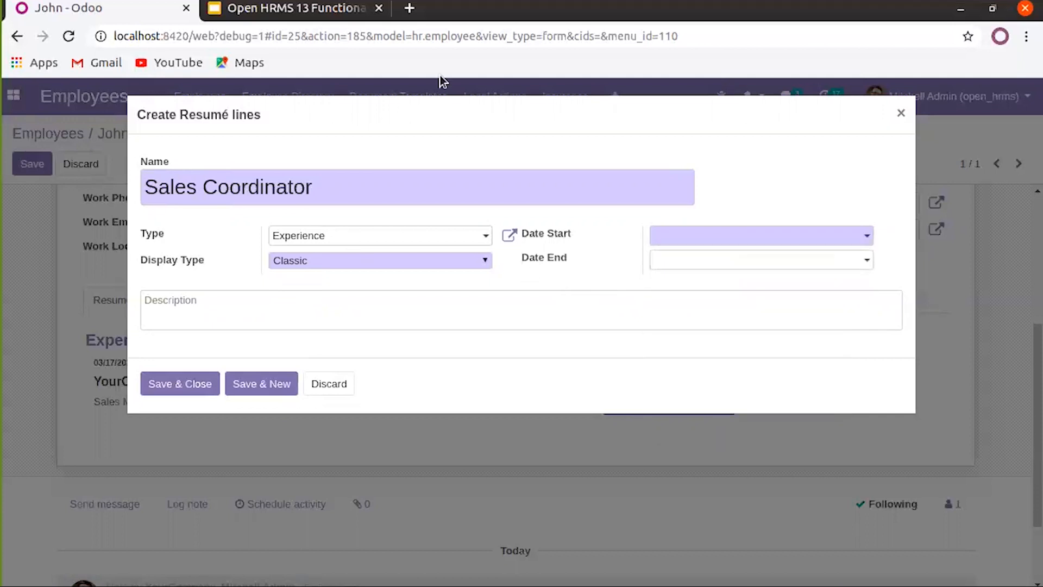
click(182, 388)
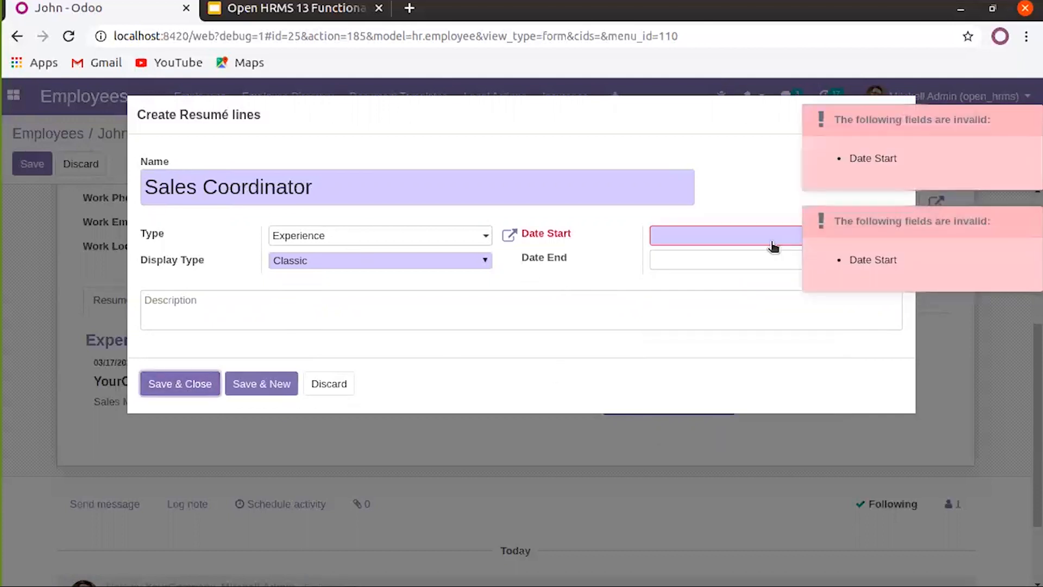
click(690, 243)
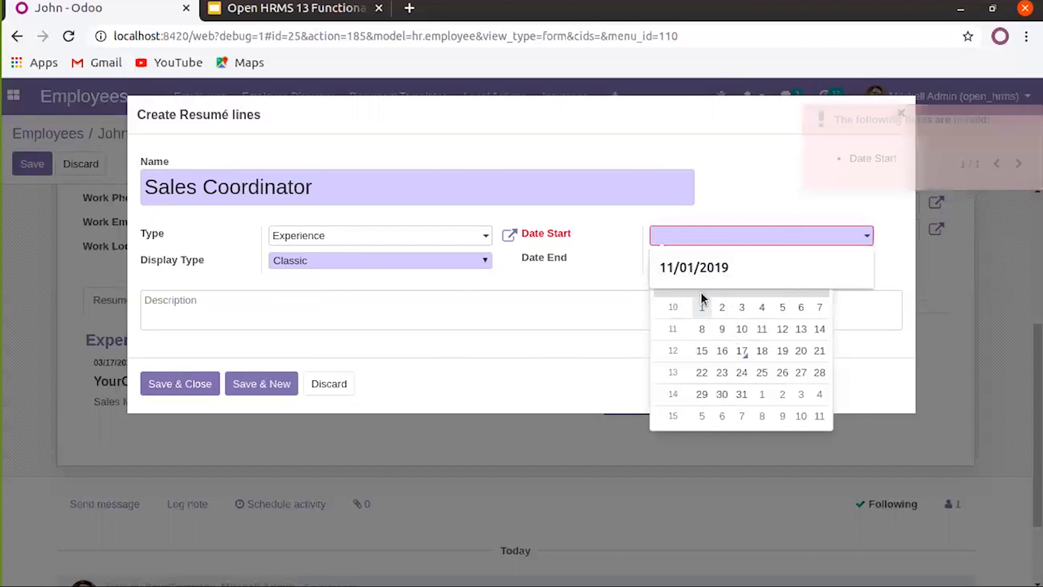
click(883, 267)
click(856, 238)
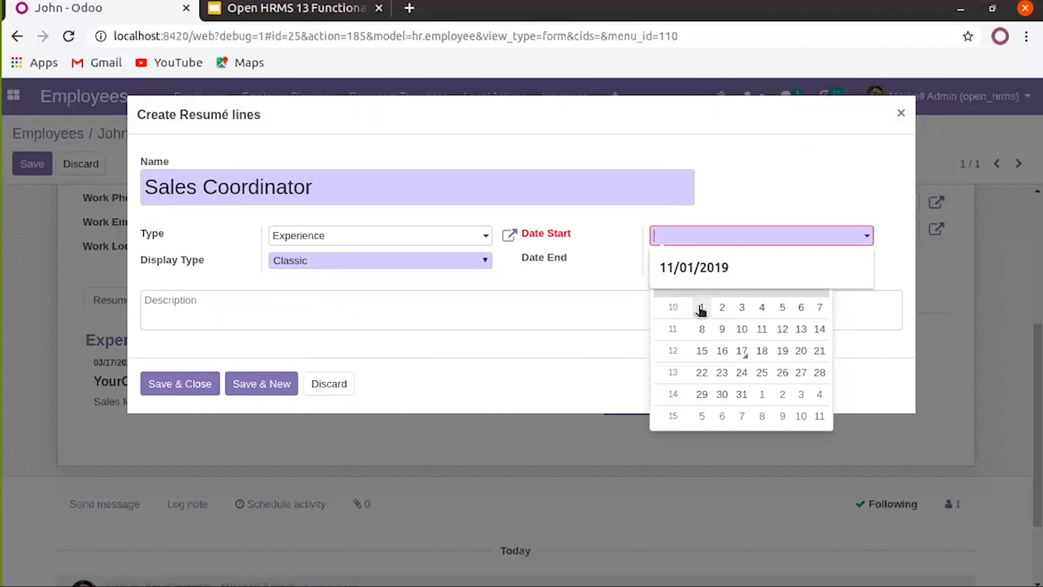
click(701, 308)
click(701, 239)
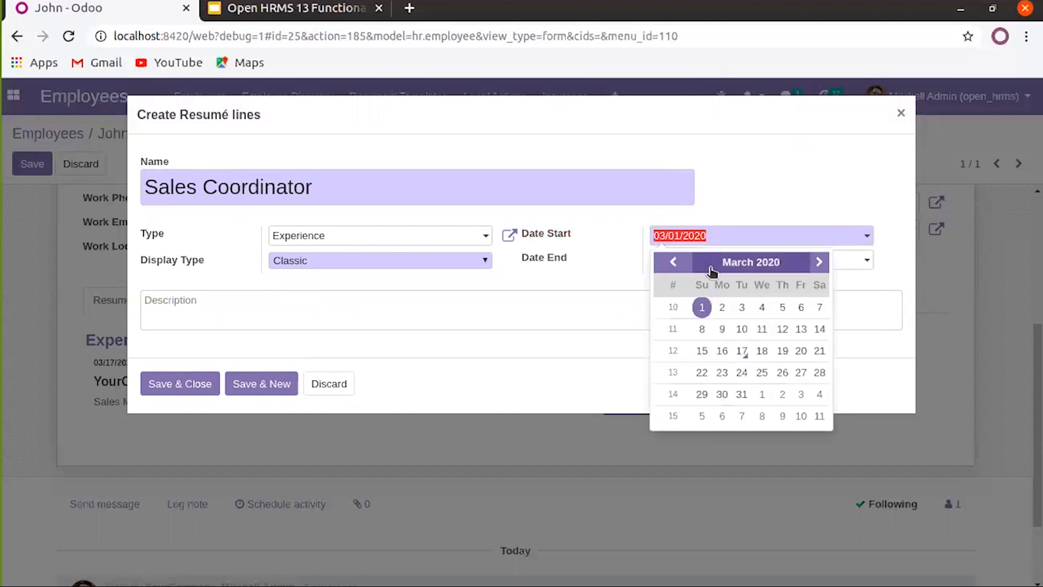
click(676, 262)
click(676, 263)
click(677, 262)
click(676, 262)
click(679, 264)
click(679, 263)
click(682, 265)
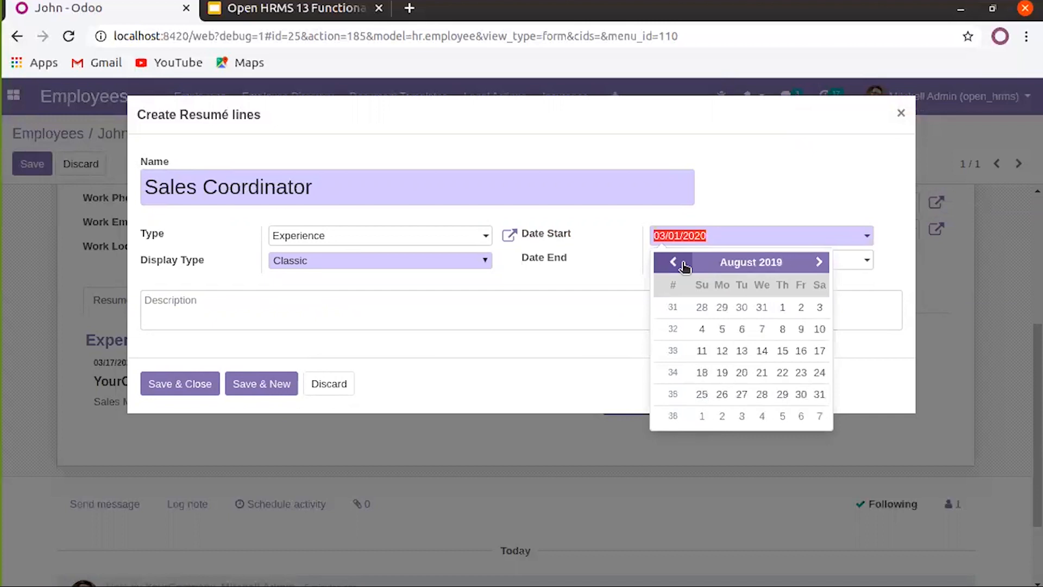
click(725, 262)
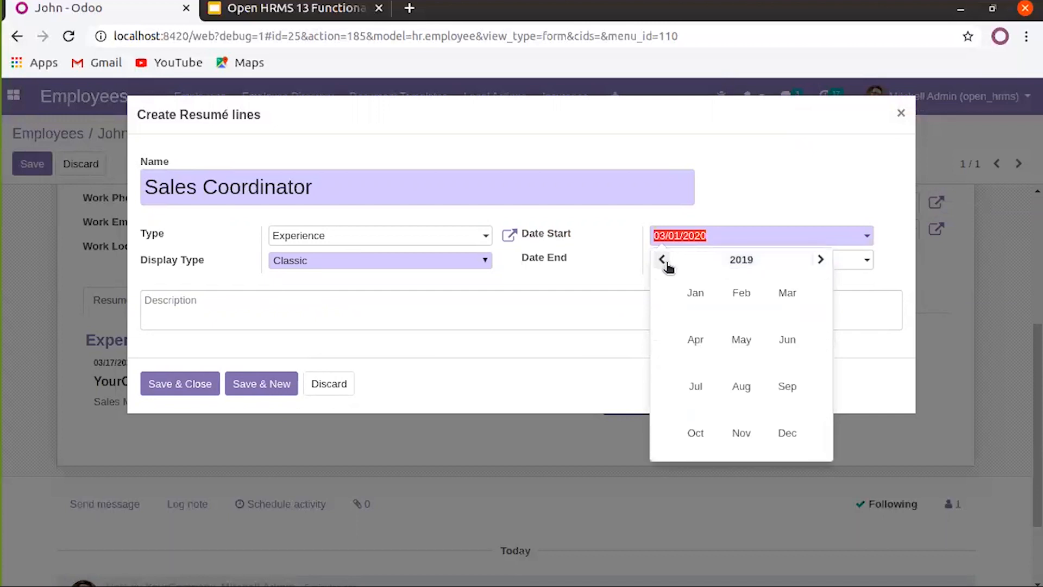
click(662, 260)
click(663, 260)
click(663, 259)
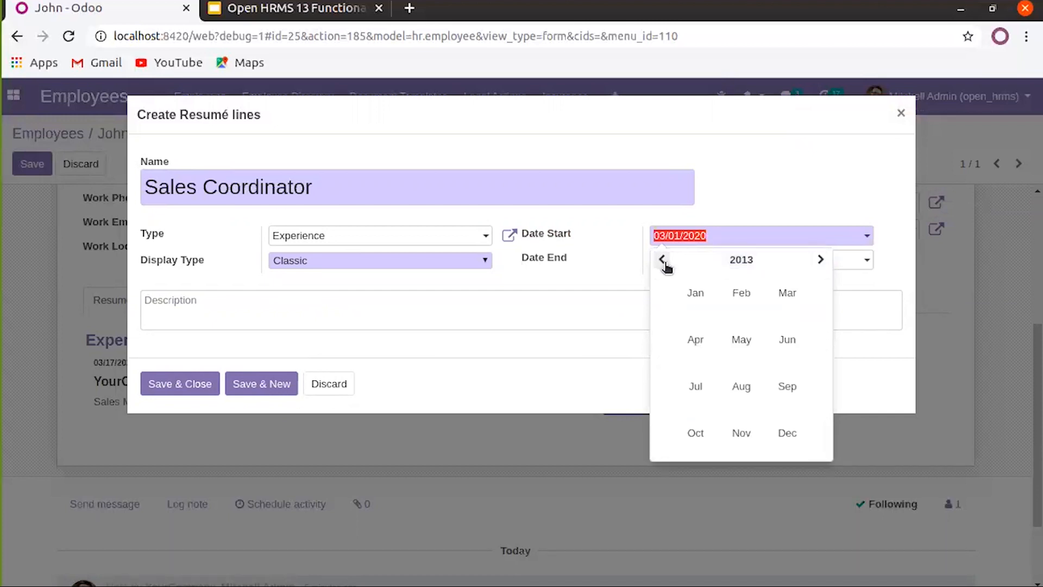
click(740, 293)
click(702, 307)
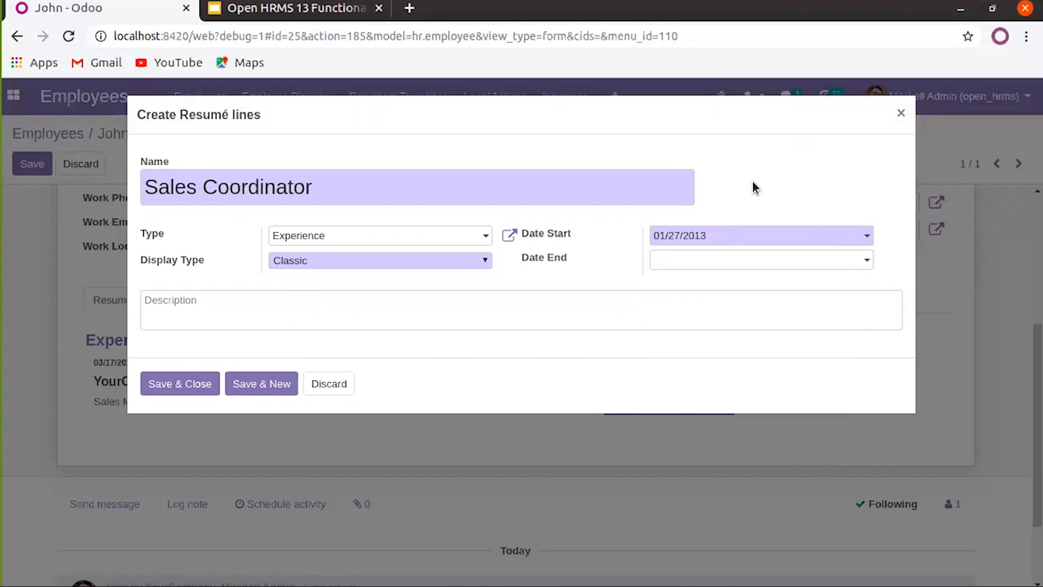
Set the end date to 12/31/2019 and Save & Close the experience line
click(755, 266)
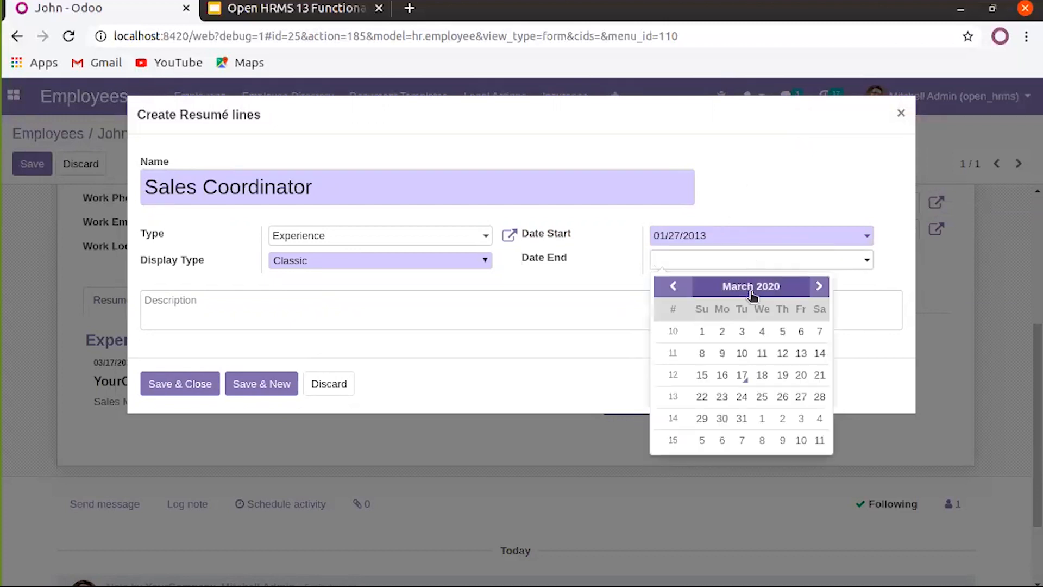
click(678, 293)
click(678, 293)
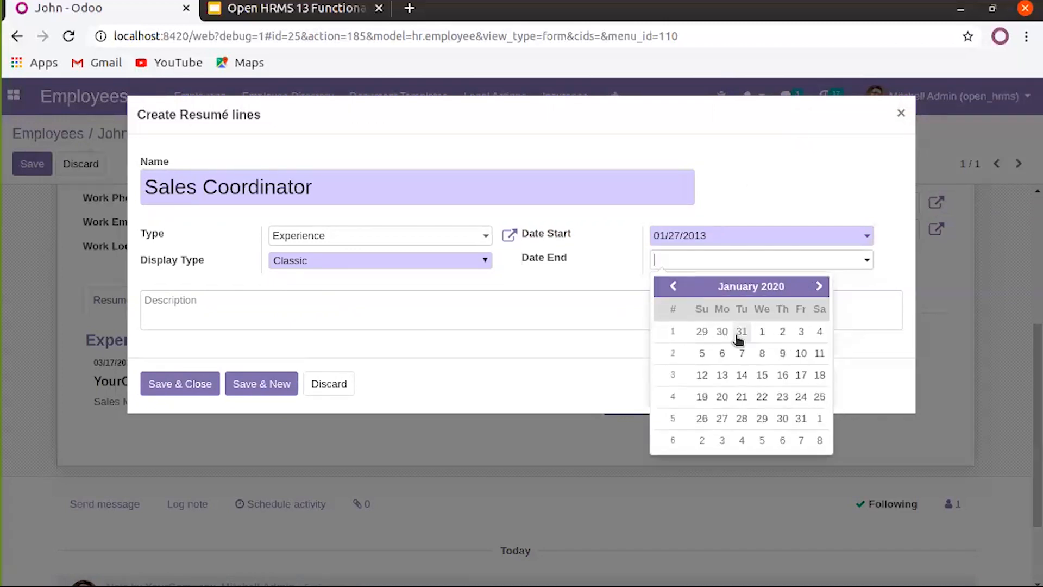
click(677, 296)
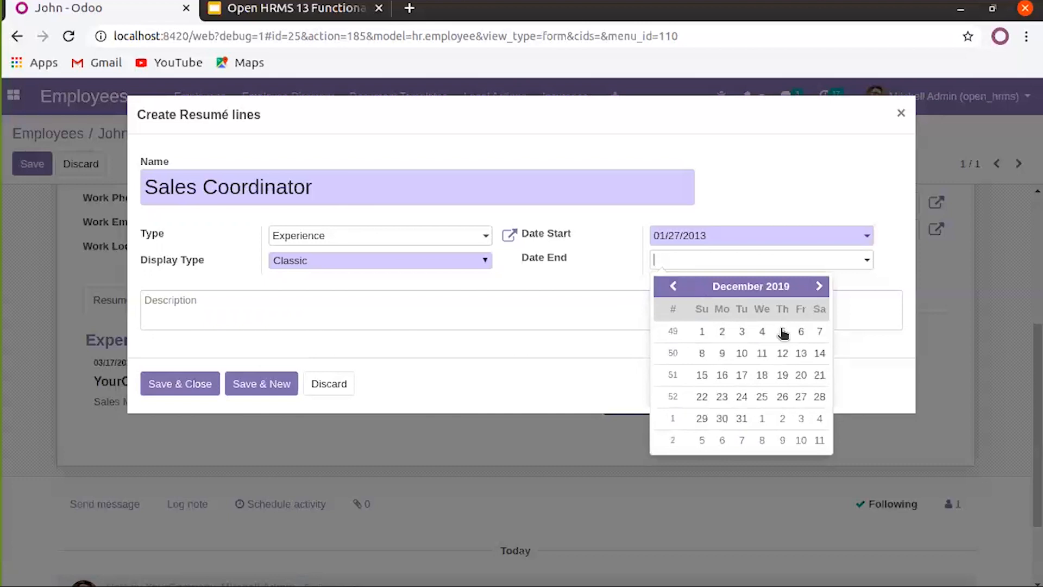
click(742, 418)
click(187, 384)
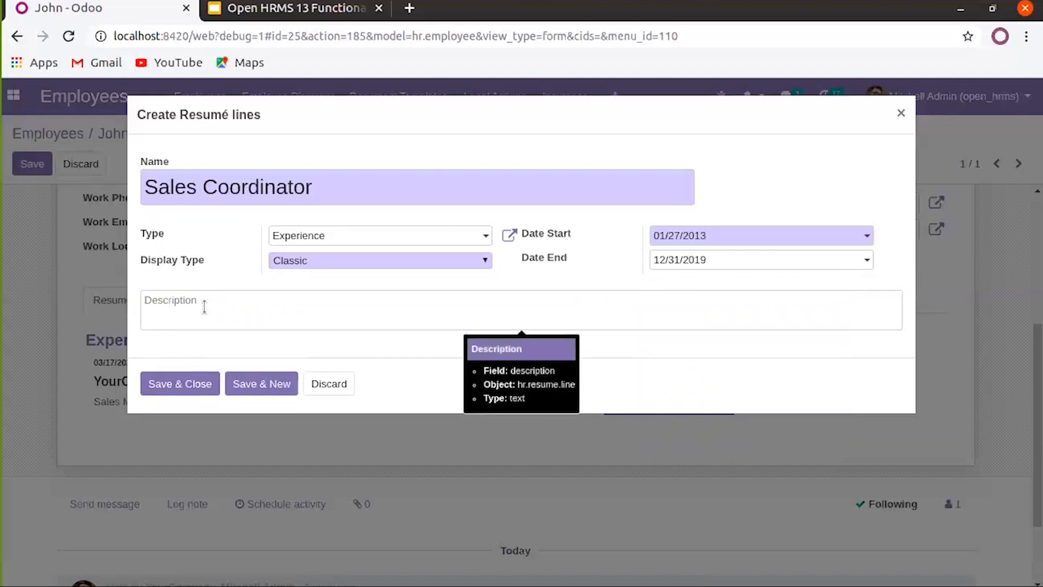
triple_click(308, 188)
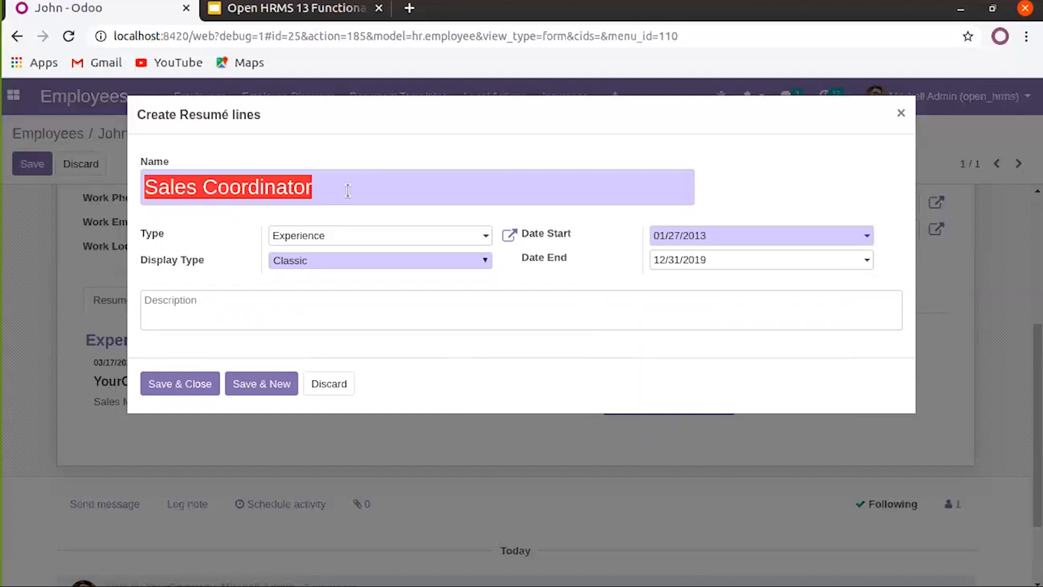
click(244, 305)
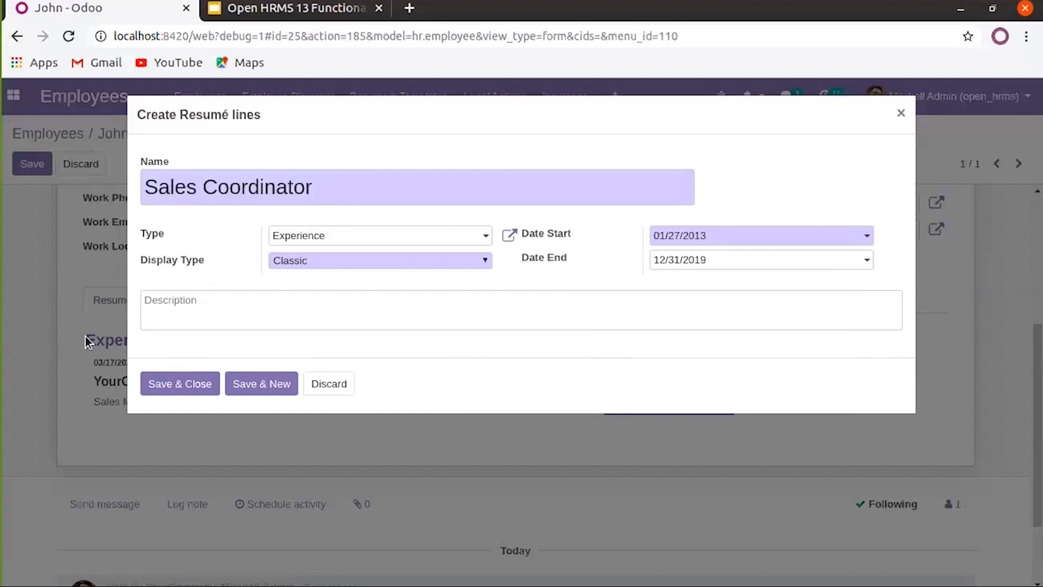
click(178, 386)
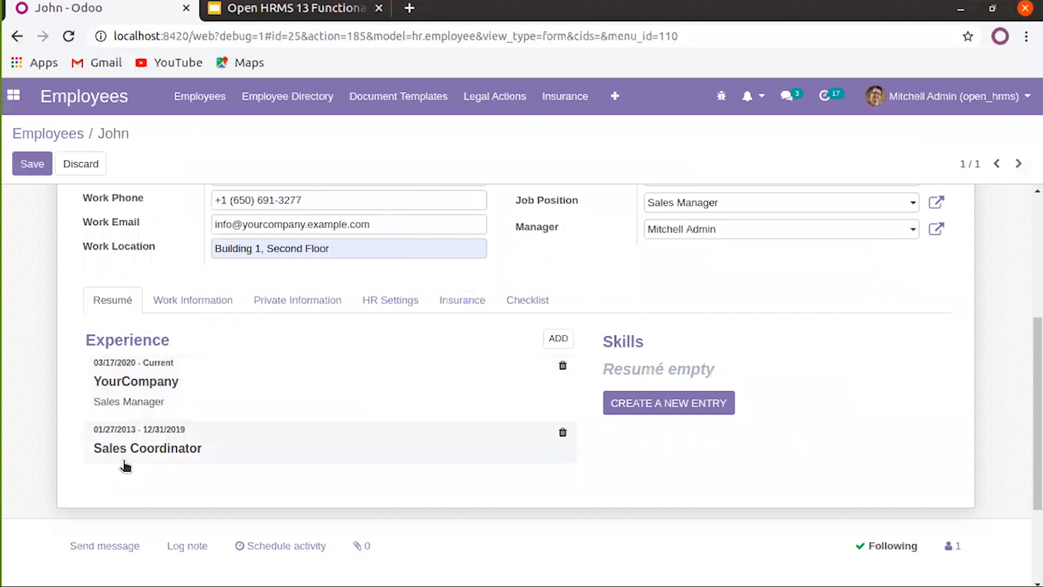
Retitle the Sales Coordinator entry as ABC Group, move Sales Coordinator into its description, and save
click(154, 457)
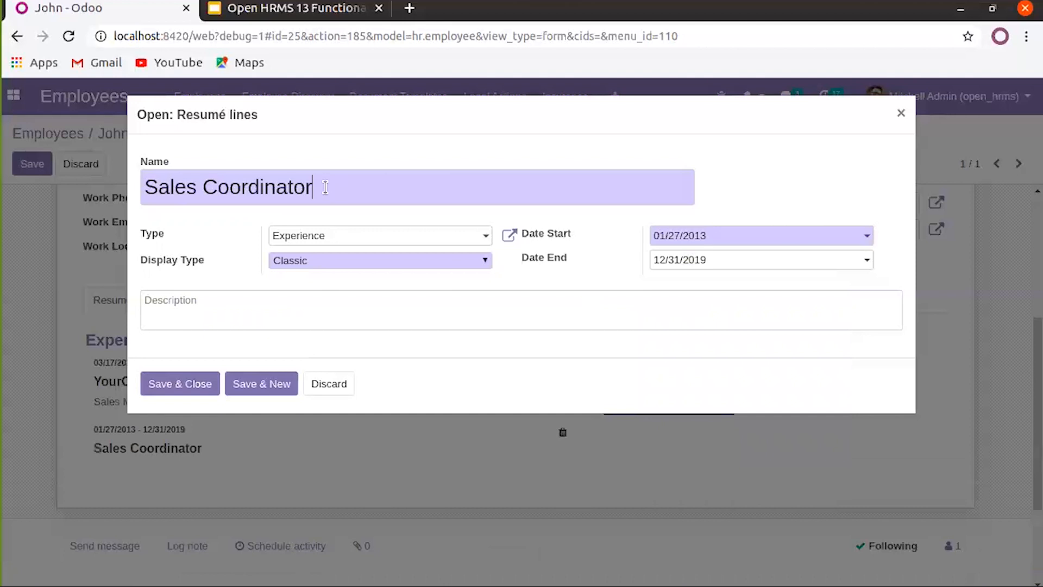
key(ctrl+a)
key(ctrl+c)
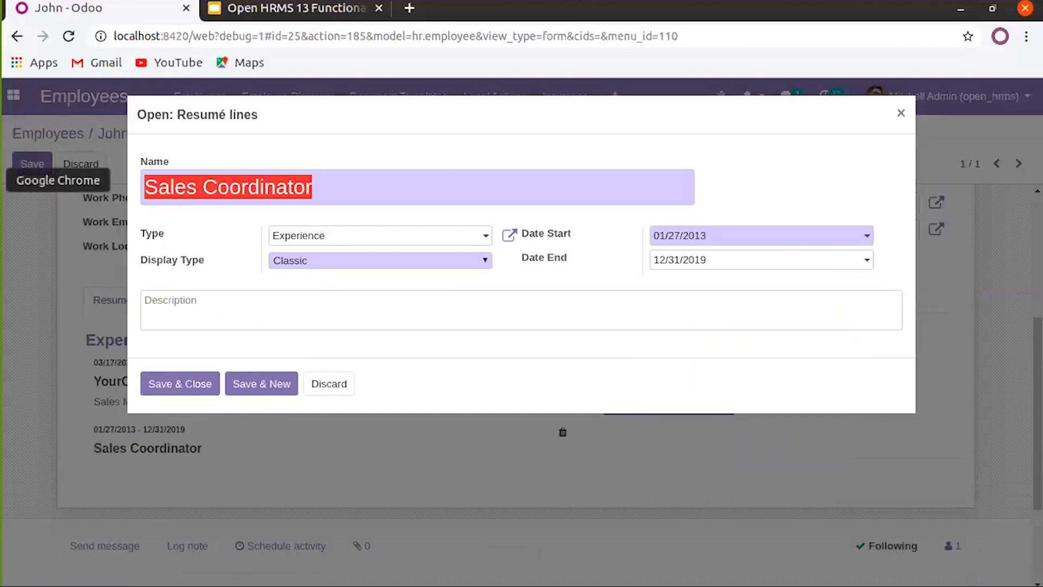
key(BackSpace)
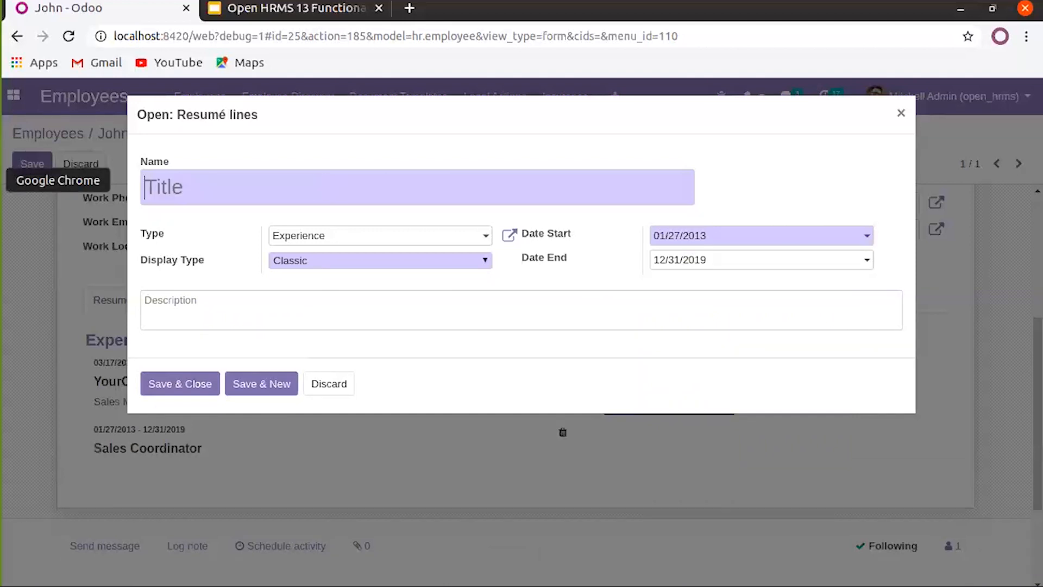
click(169, 310)
key(ctrl+v)
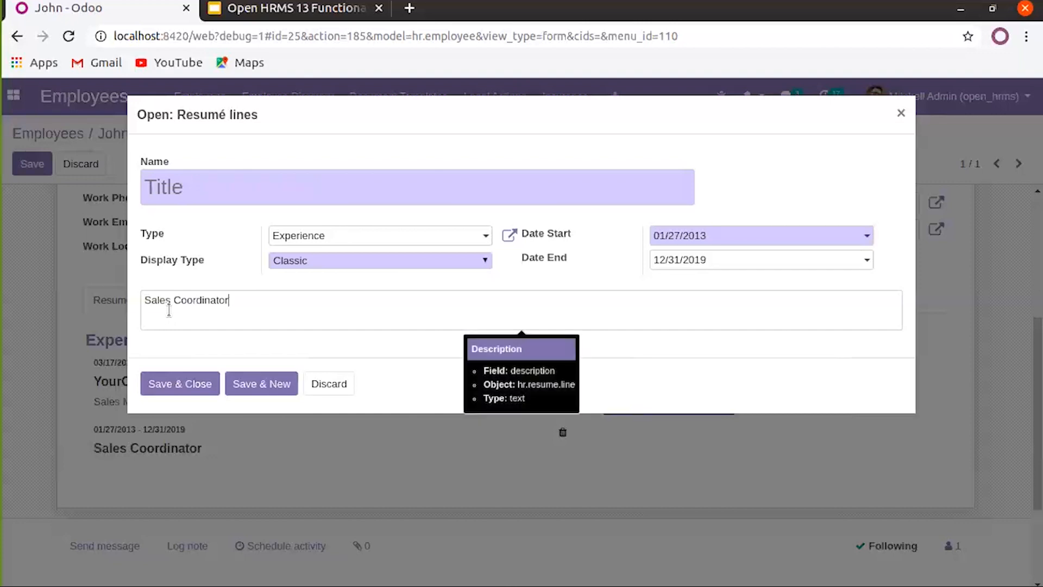
click(183, 197)
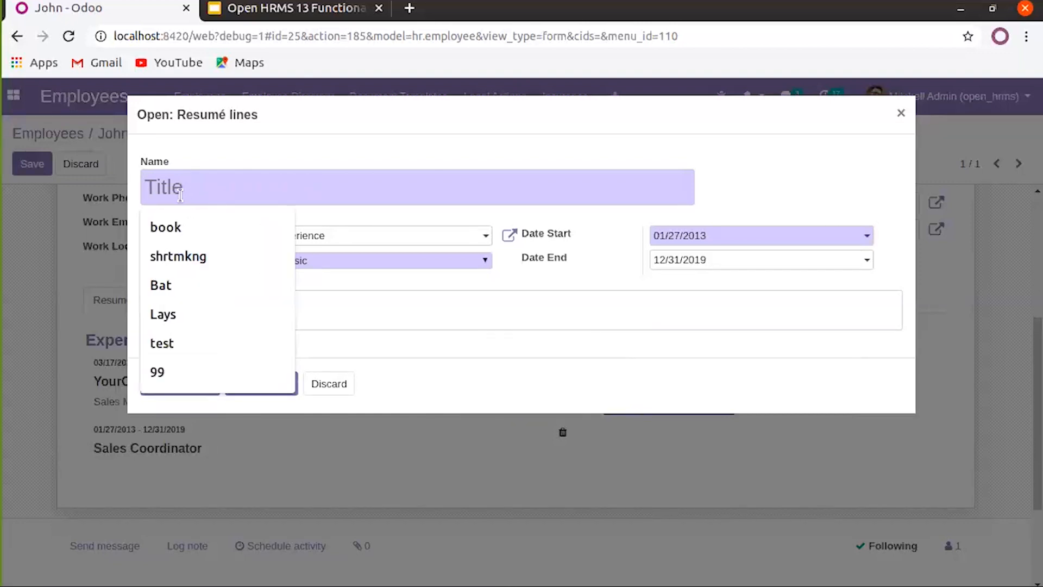
text(AbC)
key(BackSpace)
key(BackSpace)
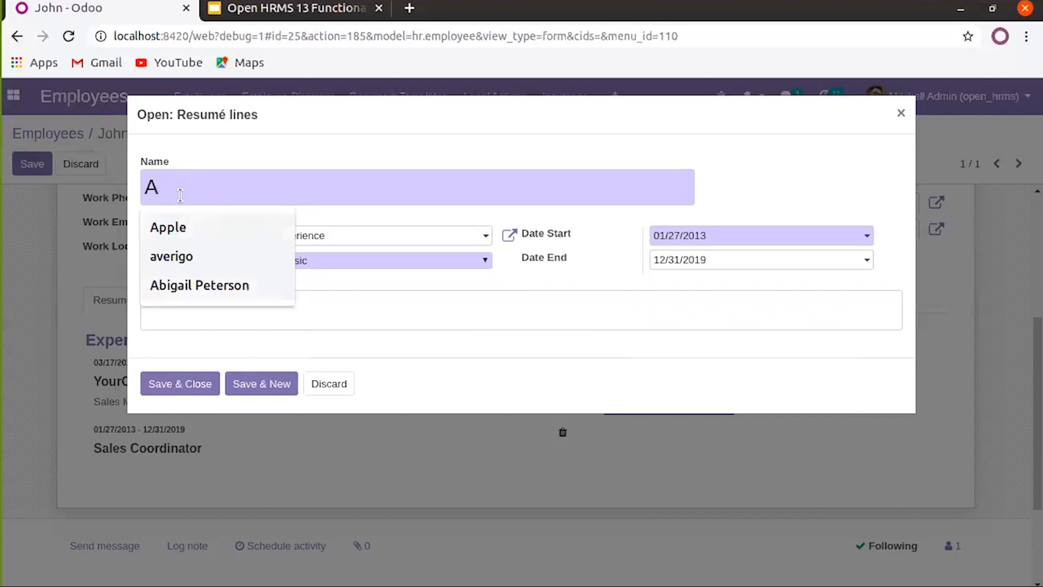
text(BC )
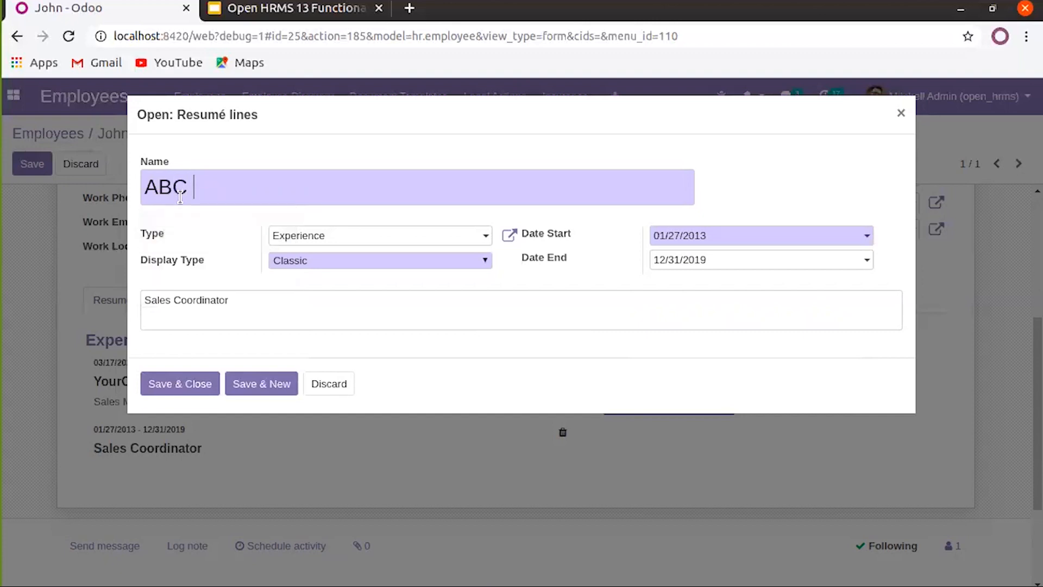
text(Group)
click(194, 380)
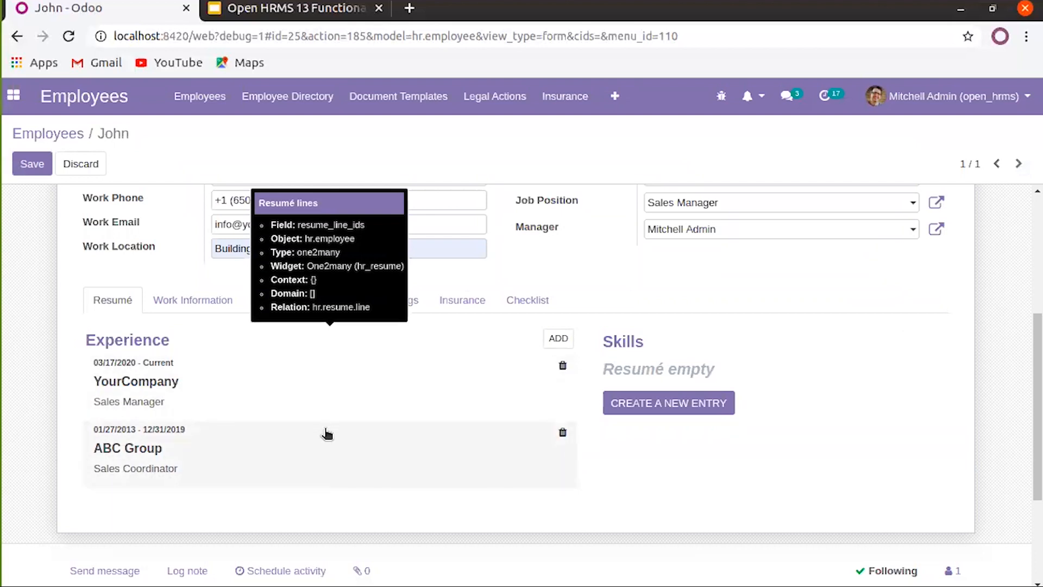
Add a resumé line of type Education named 'Mater in Business Administration'
click(558, 338)
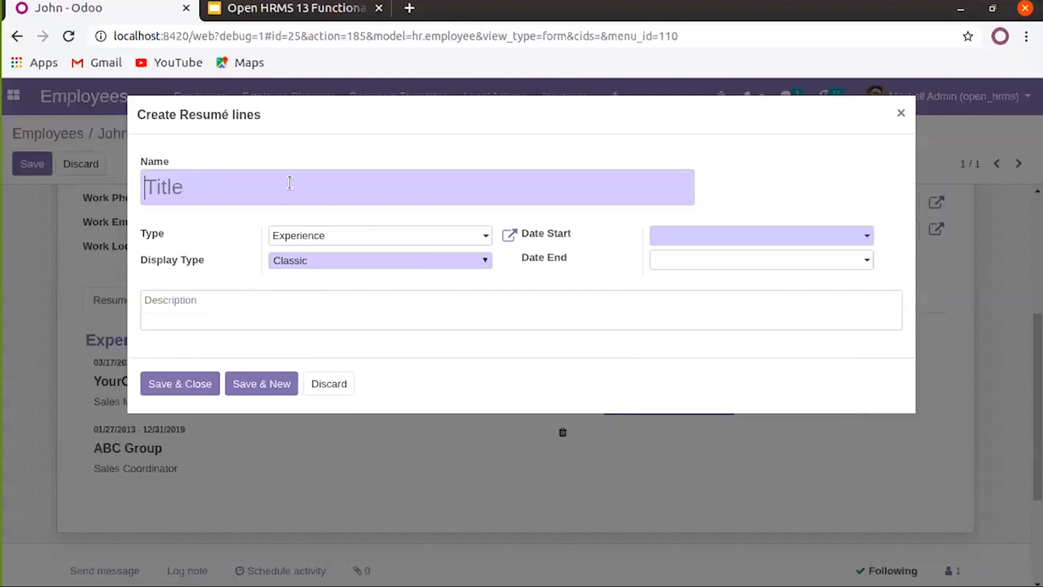
click(355, 244)
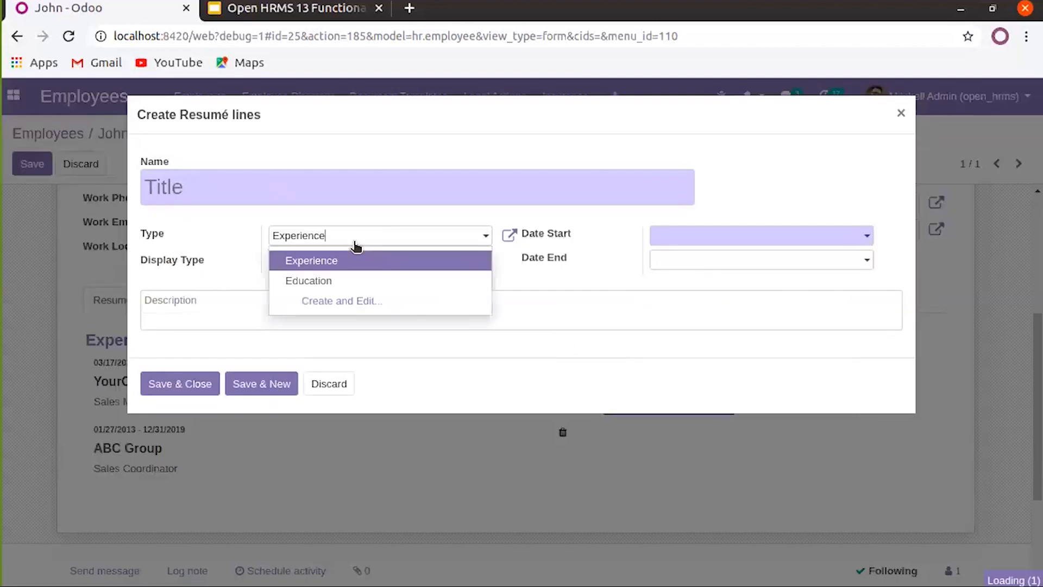
click(343, 278)
click(324, 190)
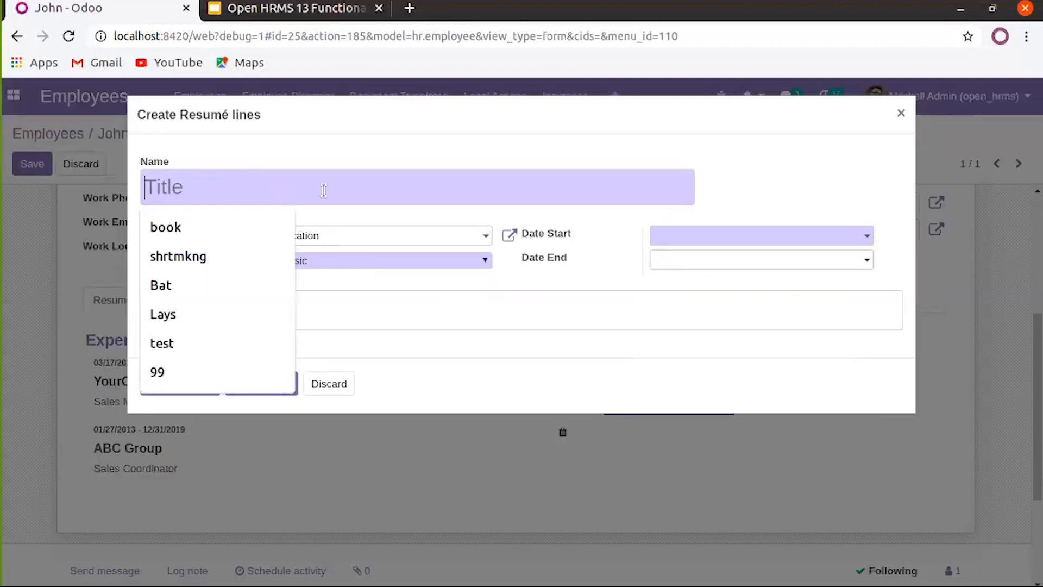
text(Master)
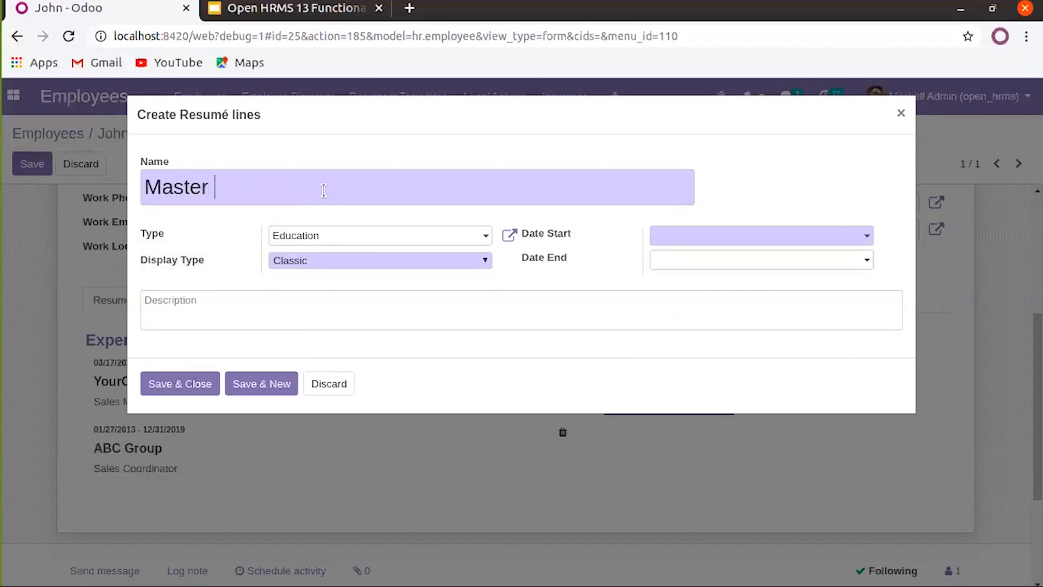
text( D)
key(BackSpace)
key(BackSpace)
key(BackSpace)
key(BackSpace)
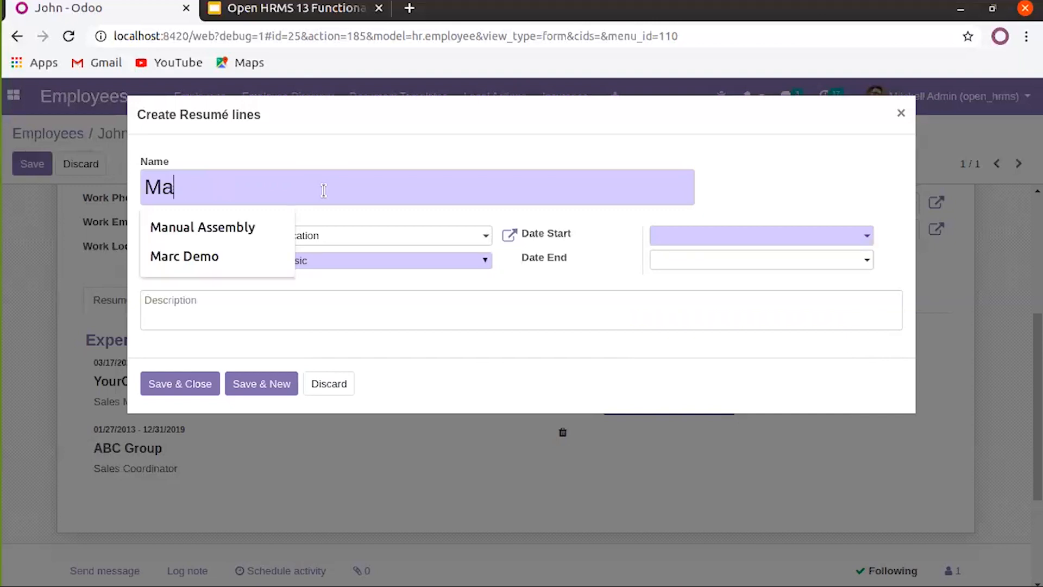
text(a)
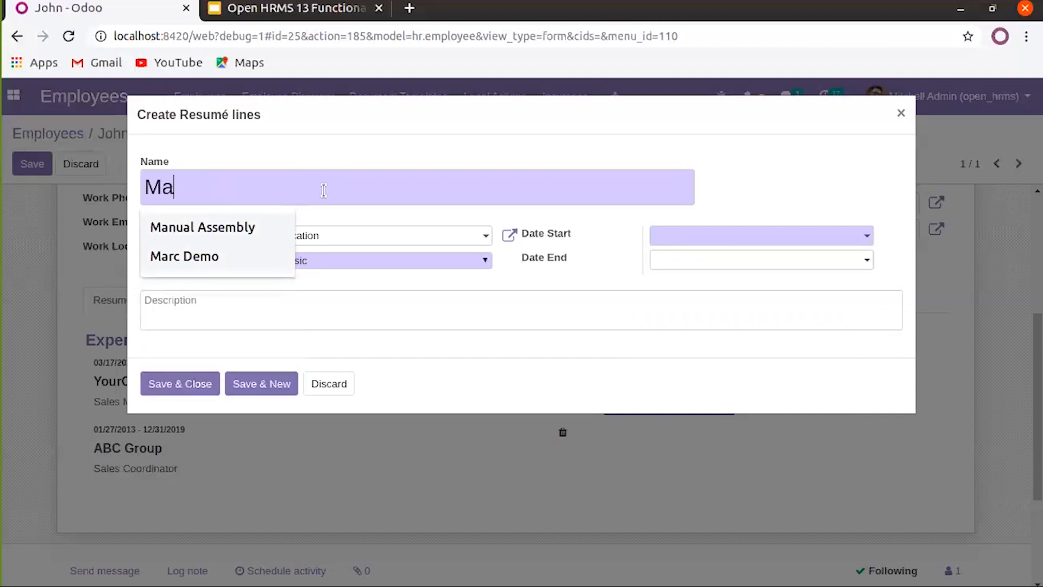
text(ter)
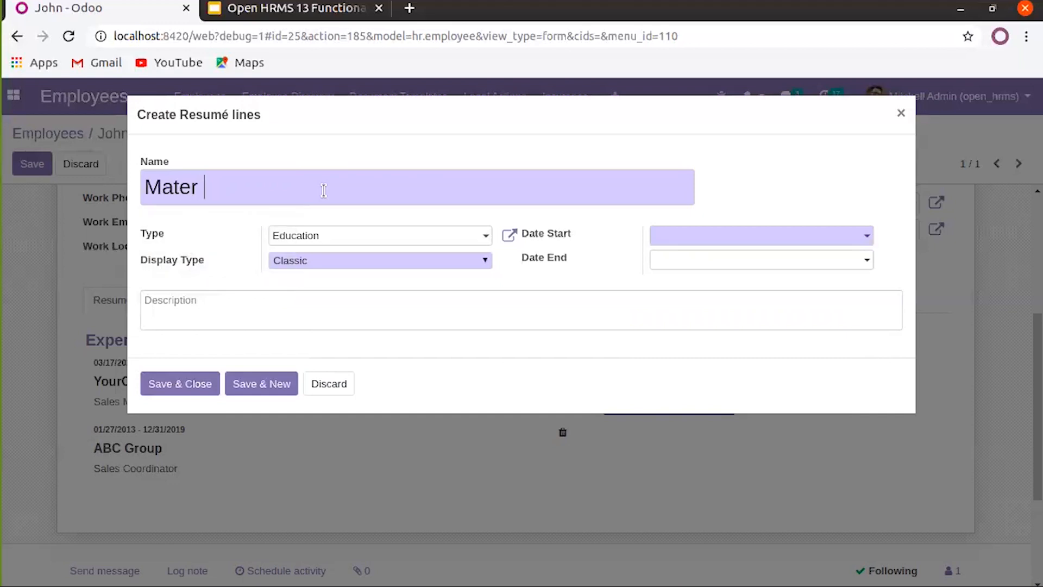
text( in Business Administrat)
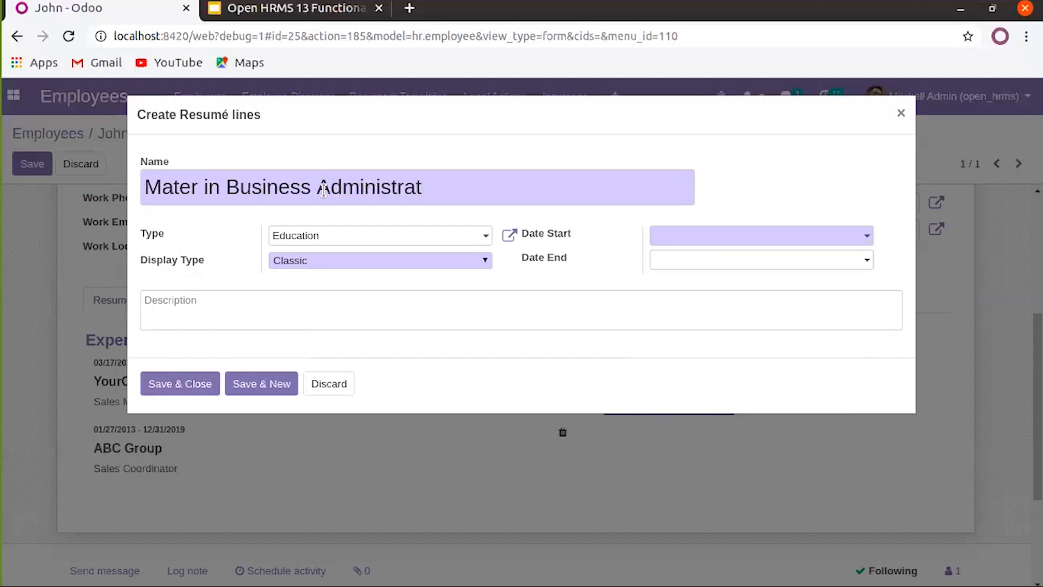
text(ion)
Set the education entry's start date to 12/27/2009
click(750, 240)
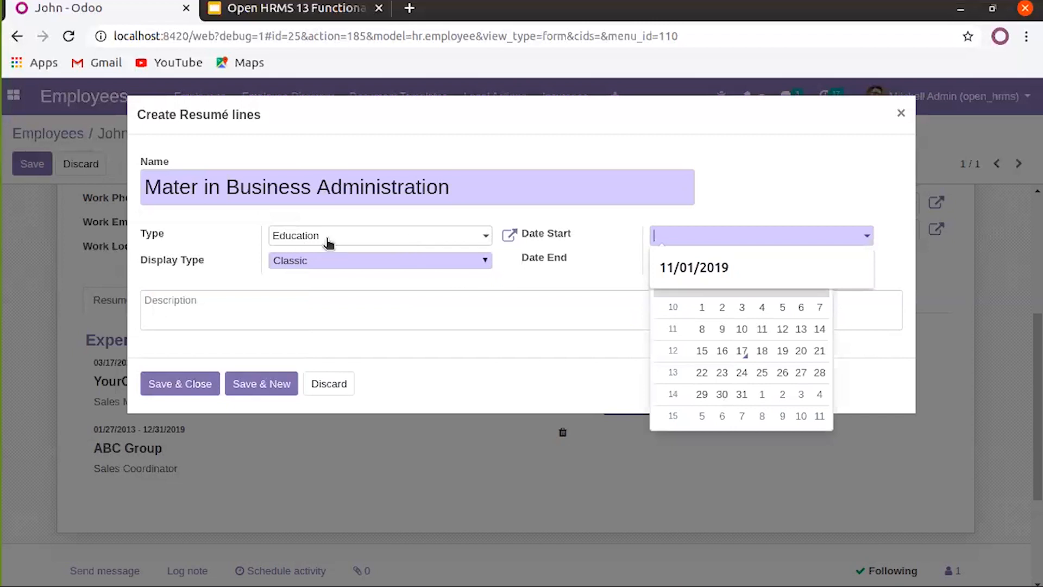
click(431, 235)
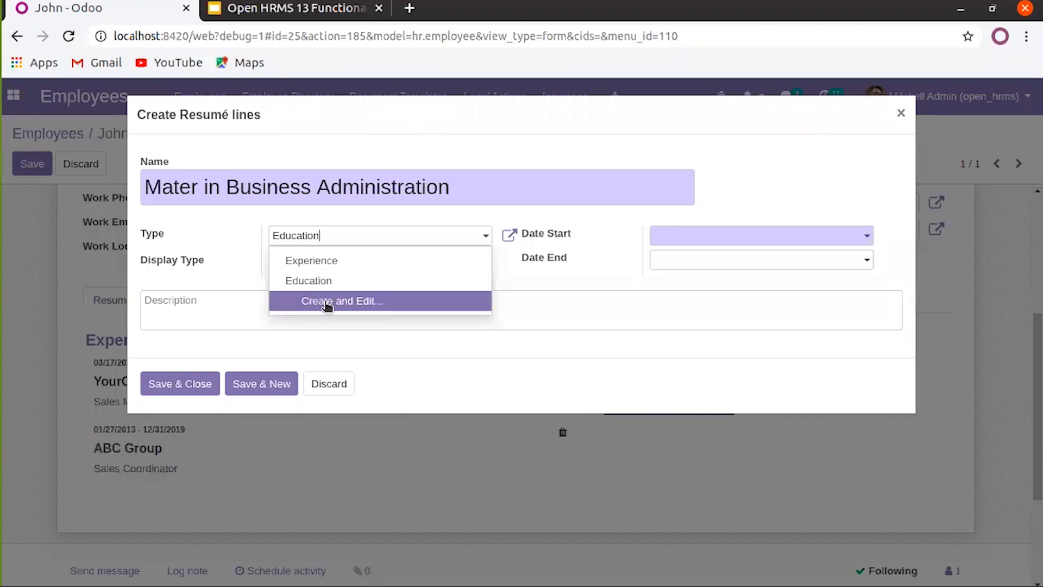
click(594, 259)
click(713, 237)
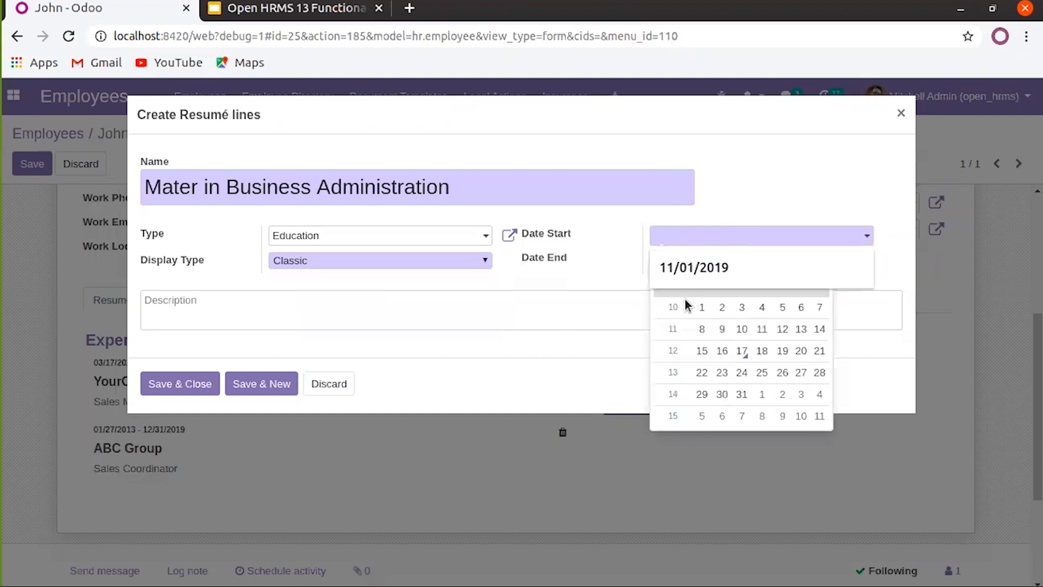
click(702, 307)
click(714, 243)
click(673, 261)
click(673, 262)
click(673, 262)
click(673, 262)
click(673, 262)
click(673, 262)
click(673, 262)
click(737, 266)
click(662, 261)
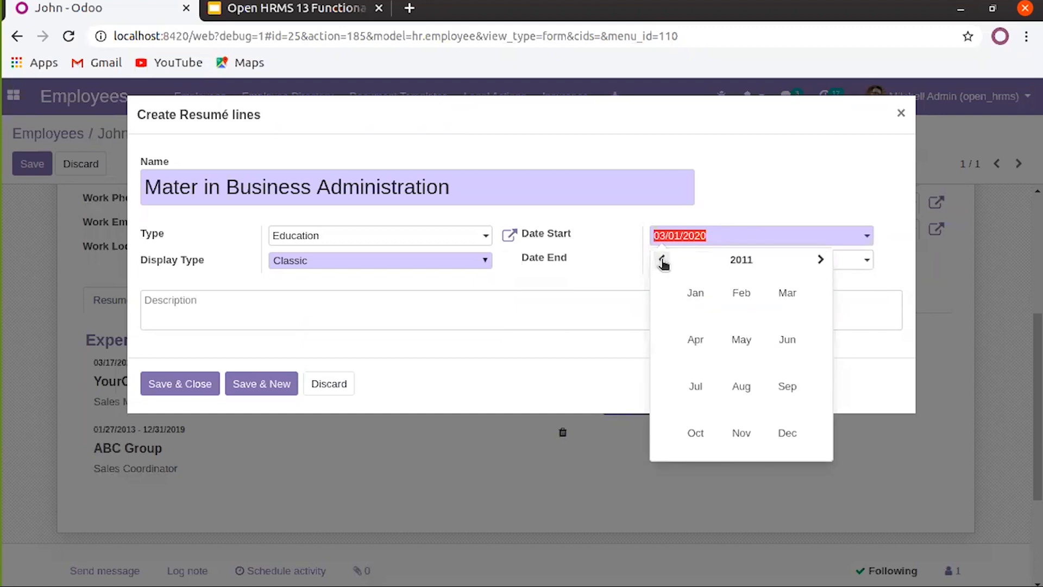
click(697, 297)
click(702, 307)
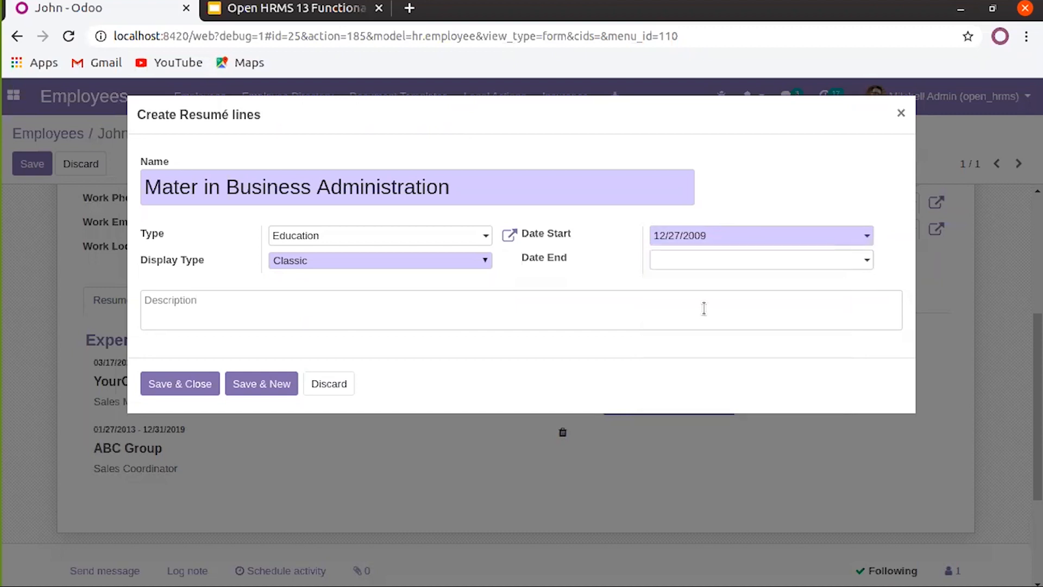
Set the education entry's end date to 12/26/2010
click(699, 262)
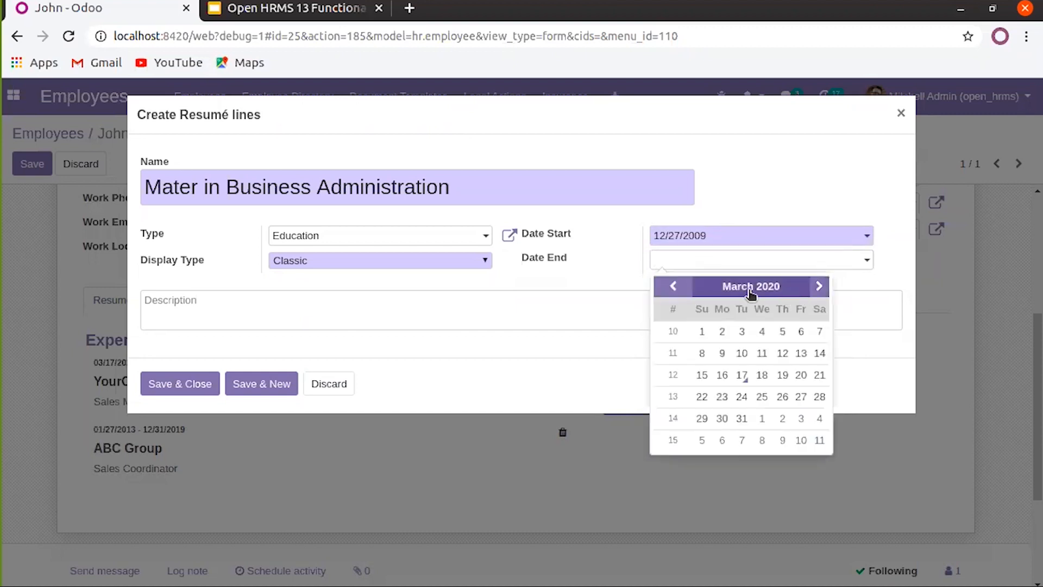
click(722, 286)
click(663, 284)
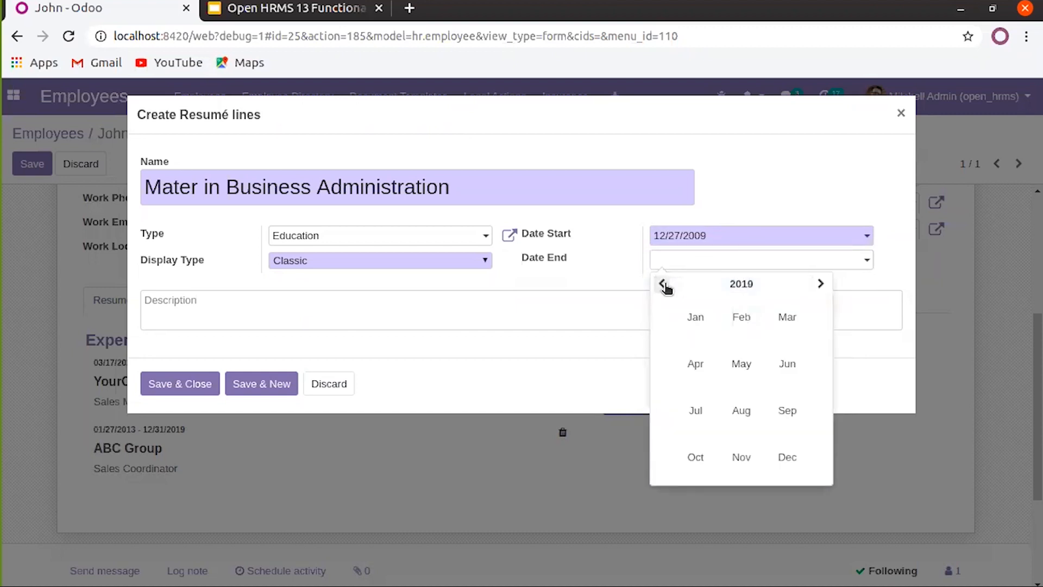
click(702, 320)
click(702, 331)
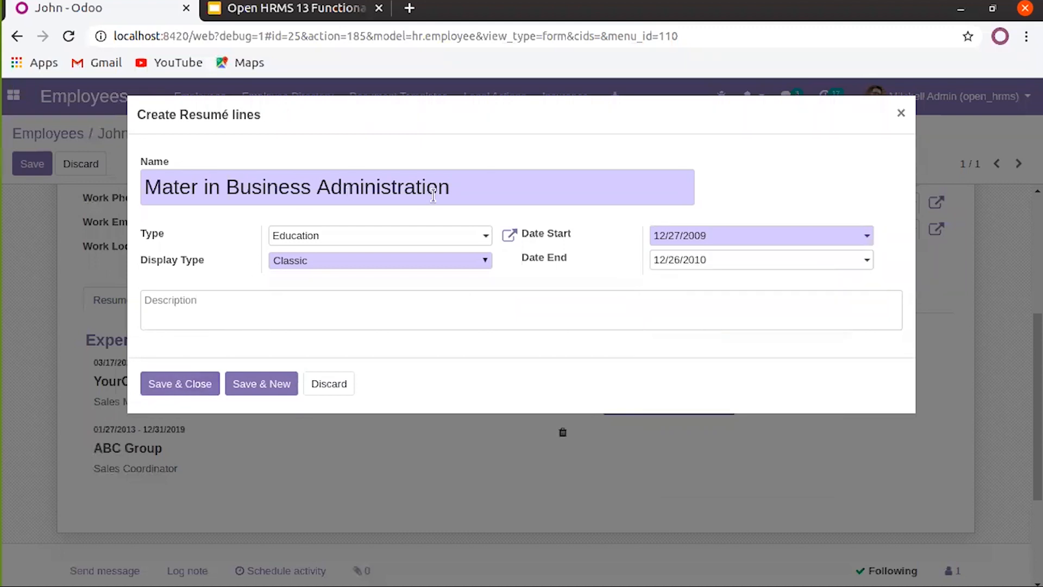
Enter the description 'From University College', correct its spelling, and save the entry
text(From University, College.)
right_click(204, 302)
click(234, 312)
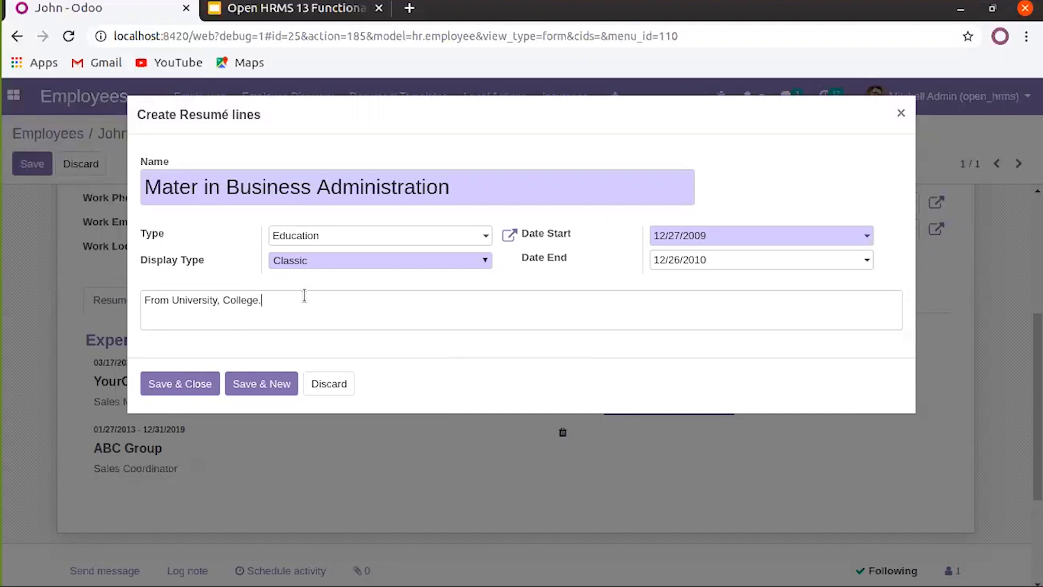
key(BackSpace)
key(BackSpace)
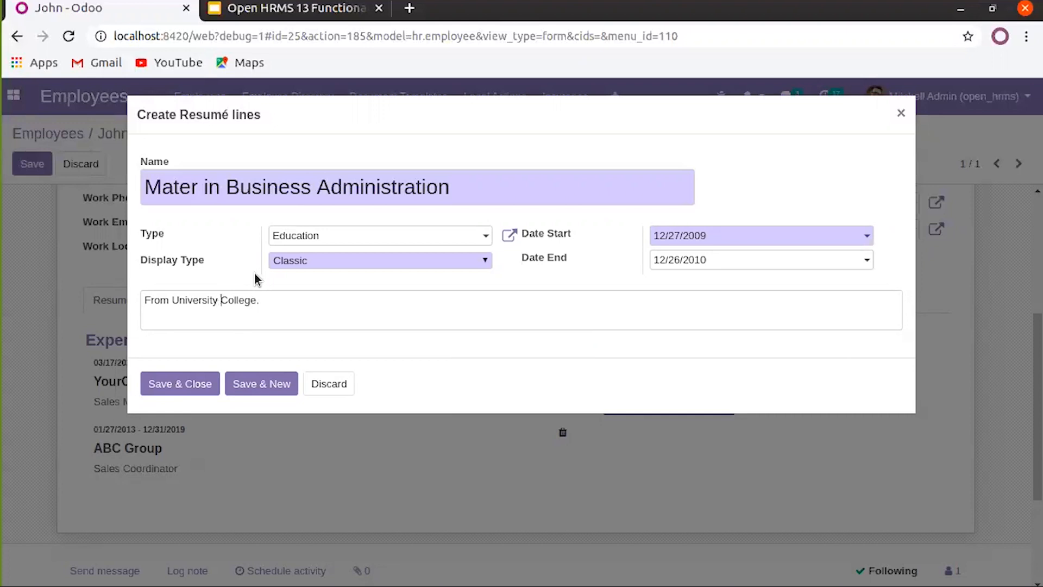
click(214, 384)
scroll(193, 419, down, 3)
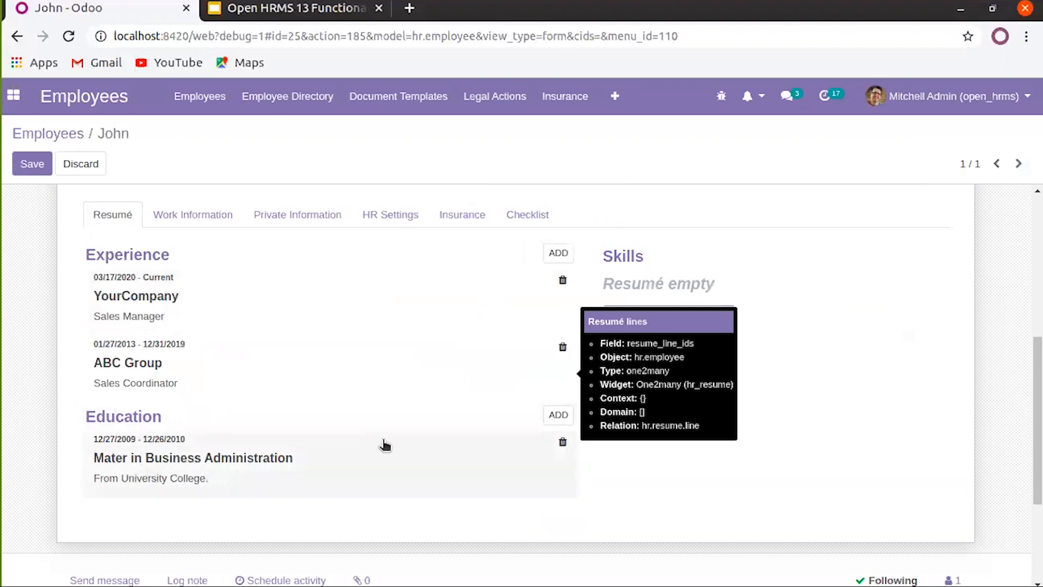
Add another resumé line named 'Other Certification'
click(557, 417)
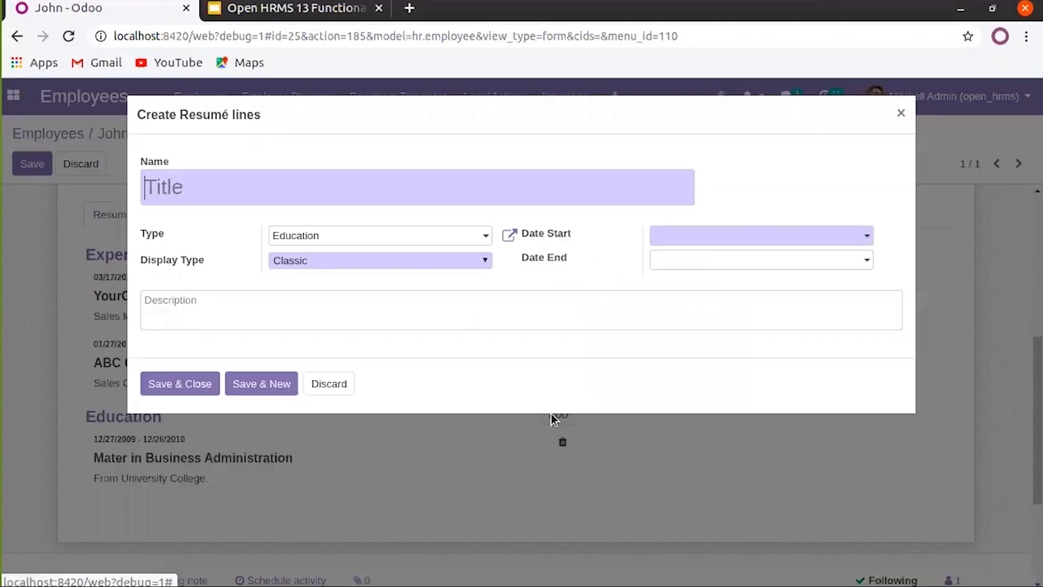
click(301, 186)
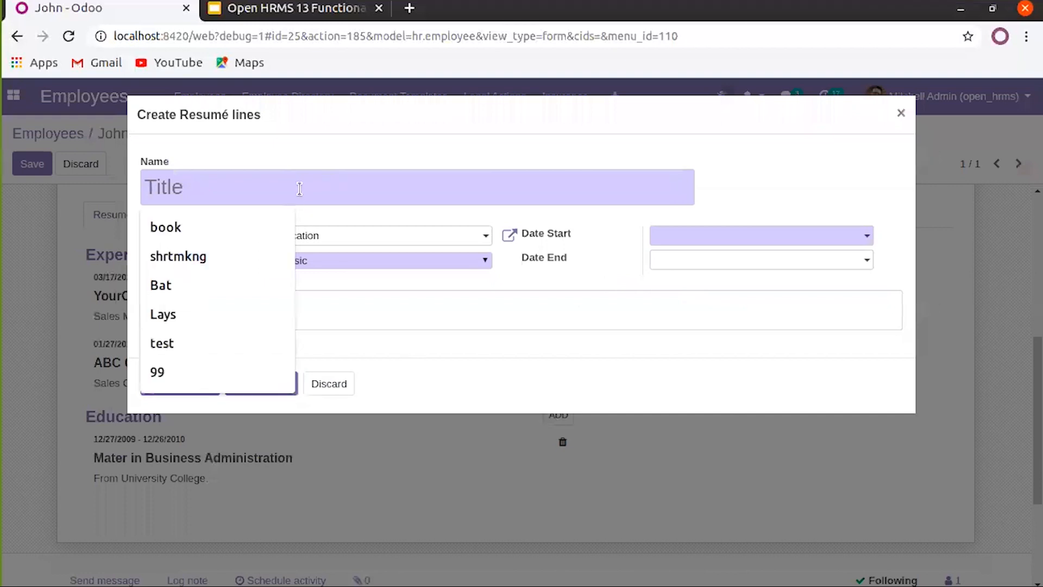
text(Other Certification)
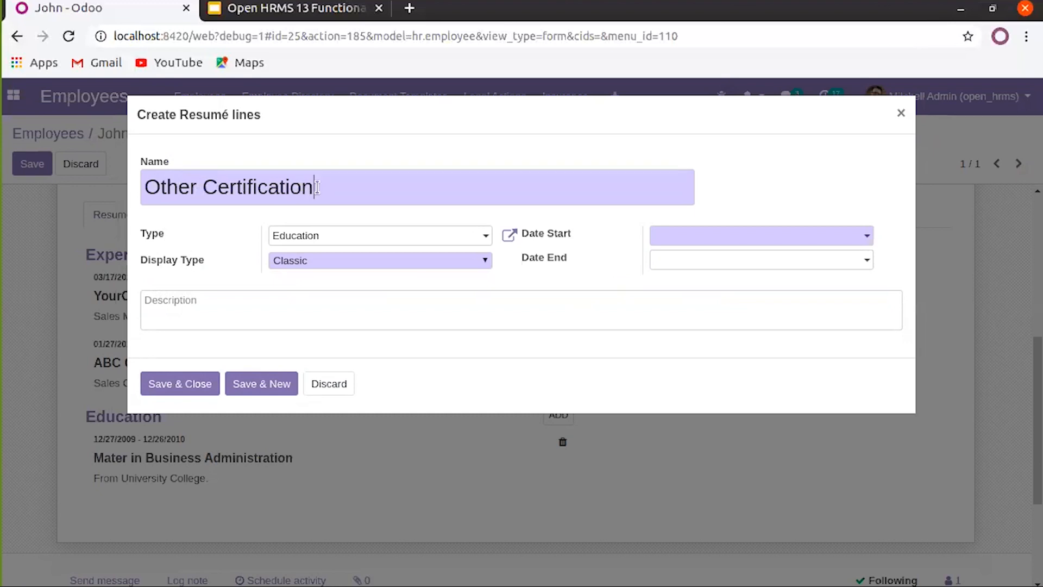
Create a new line type called Certification with sequence 20
click(400, 239)
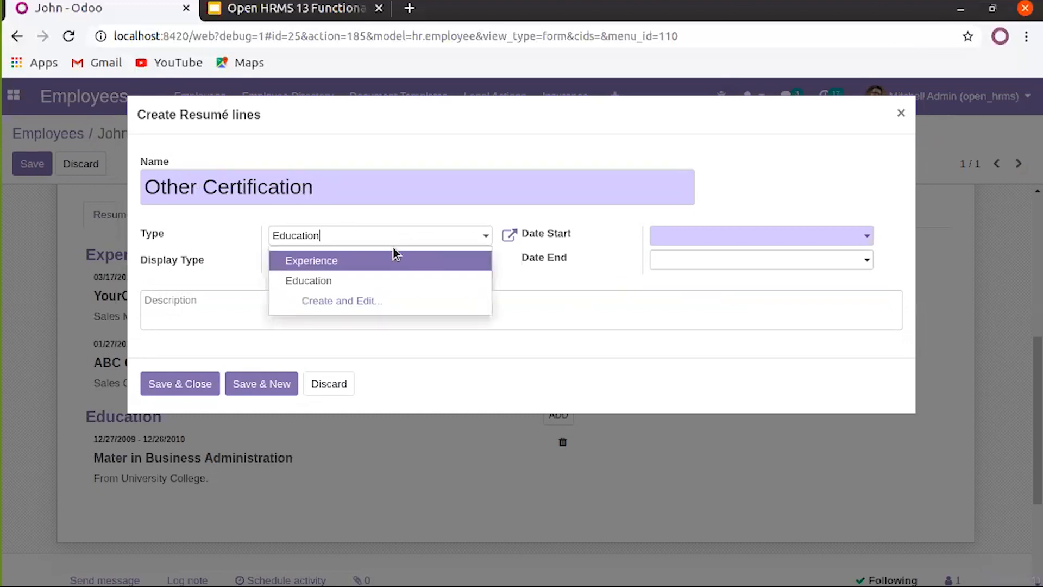
click(326, 306)
text(Certification)
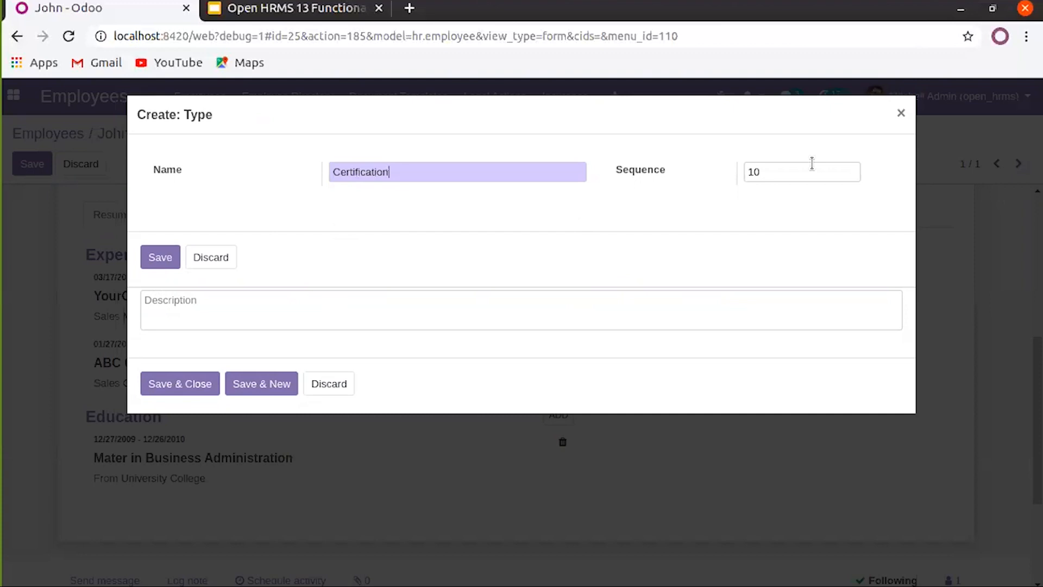
double_click(787, 179)
text(20)
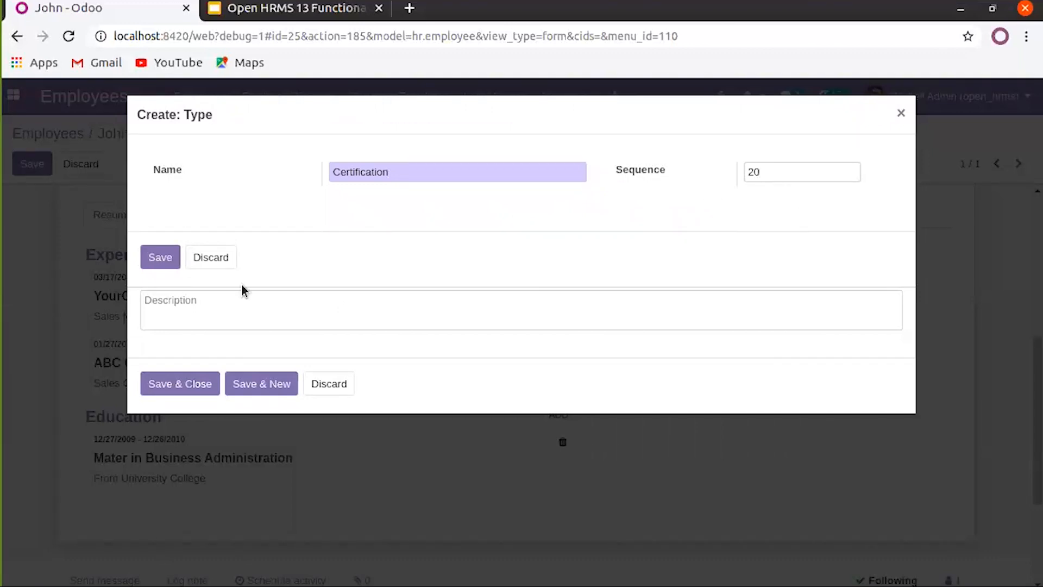
Save the new Certification type and set the line's start date to 07/30/2019
click(162, 262)
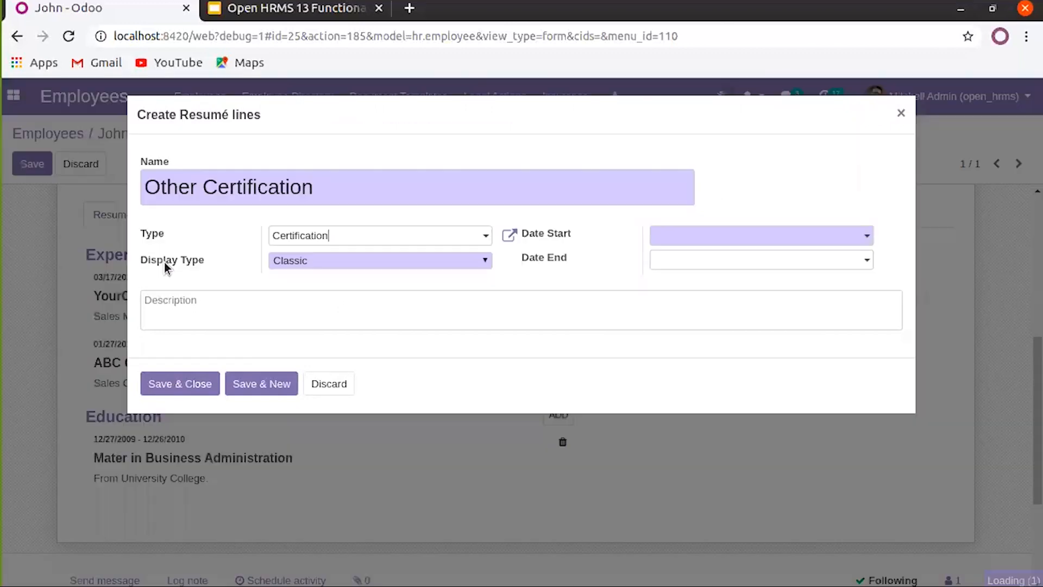
click(190, 385)
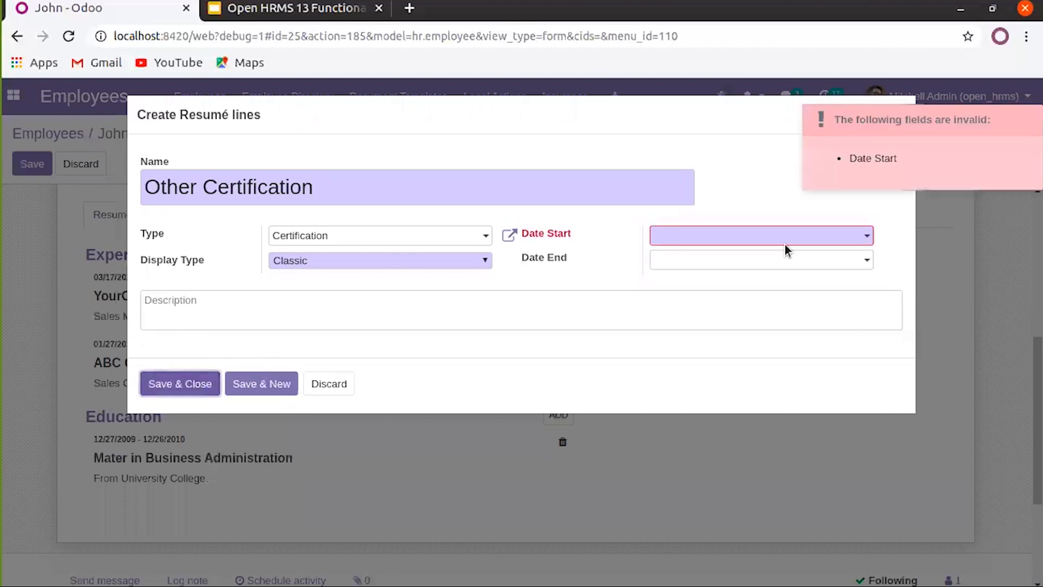
click(761, 238)
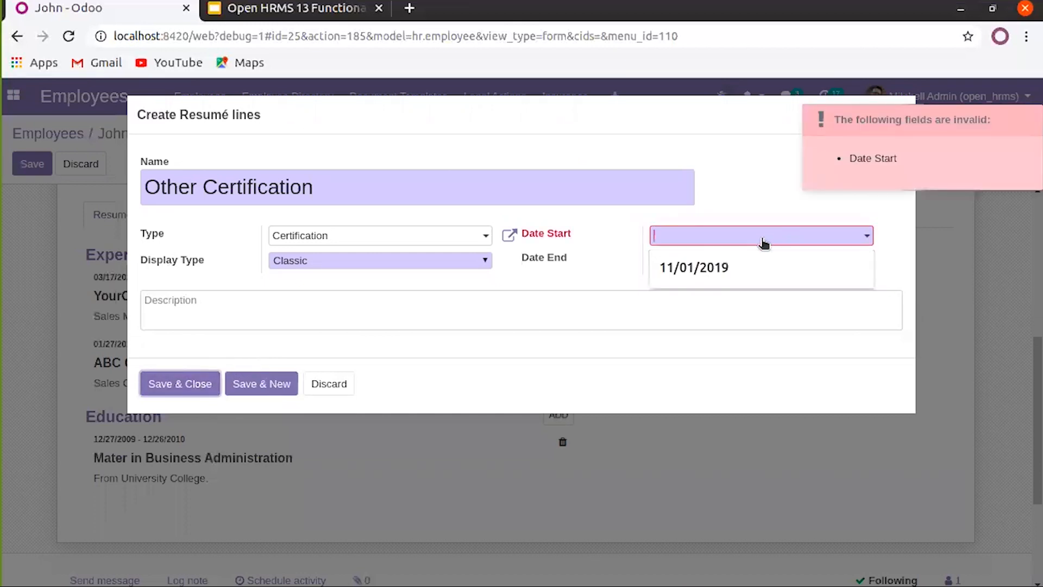
click(697, 269)
click(673, 262)
click(673, 262)
click(674, 262)
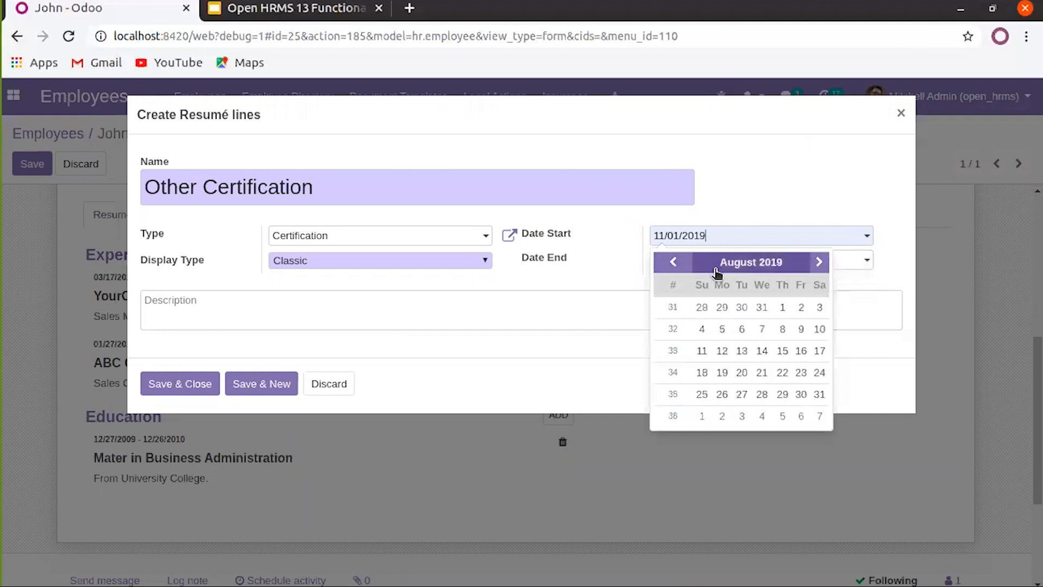
click(741, 307)
Set the end date to 03/16/2020 and save the Other Certification line
click(733, 261)
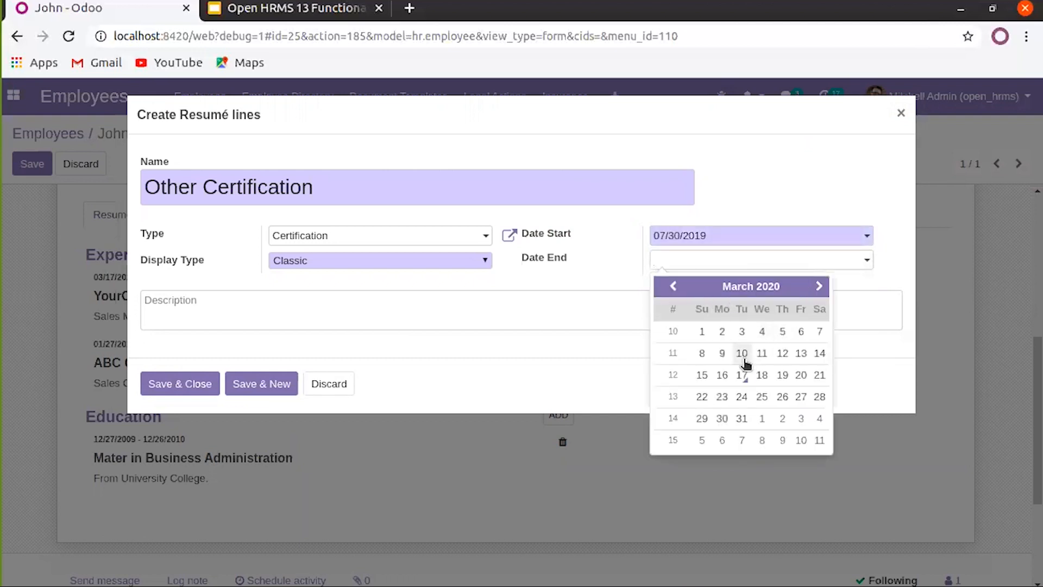
click(722, 375)
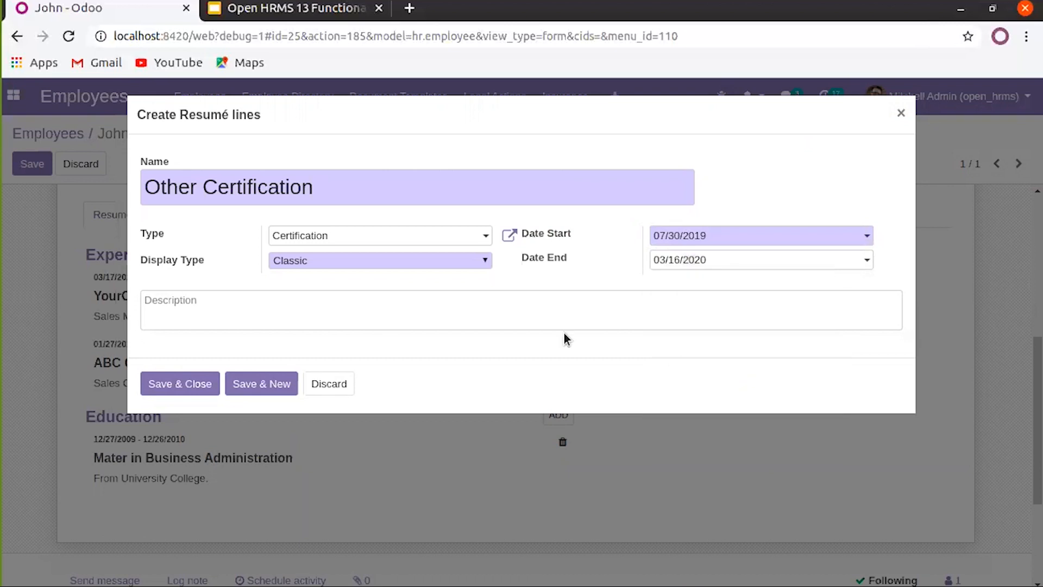
click(182, 384)
scroll(170, 440, down, 3)
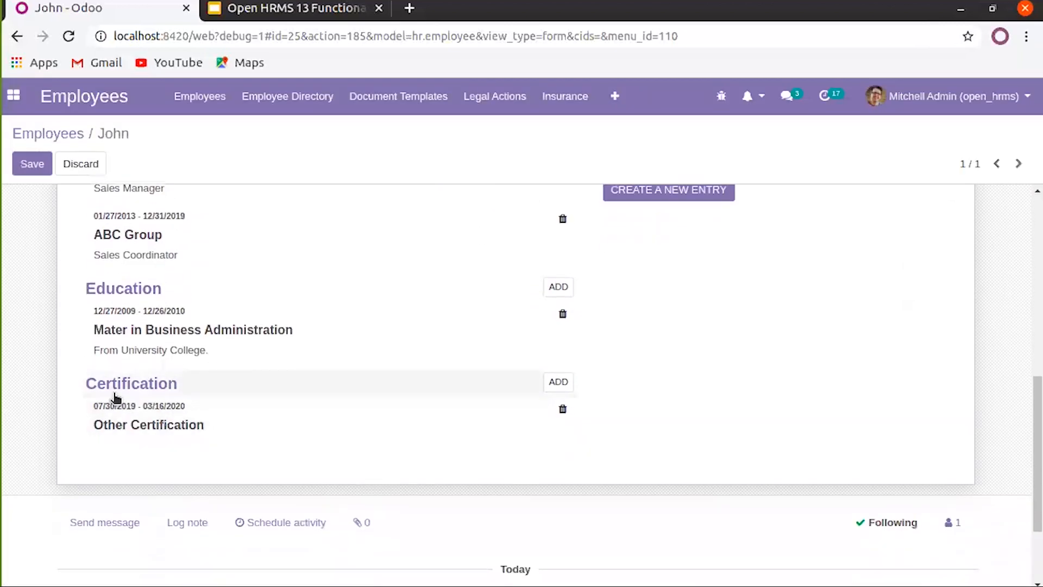
Start a new skill entry with skill type Languages and skill French
scroll(260, 444, up, 1)
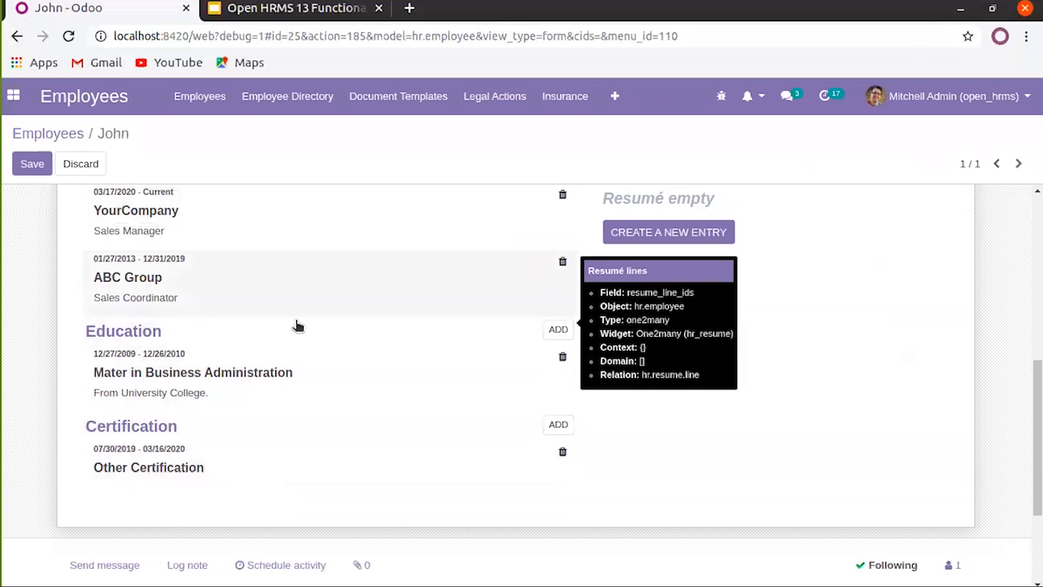
scroll(251, 469, up, 1)
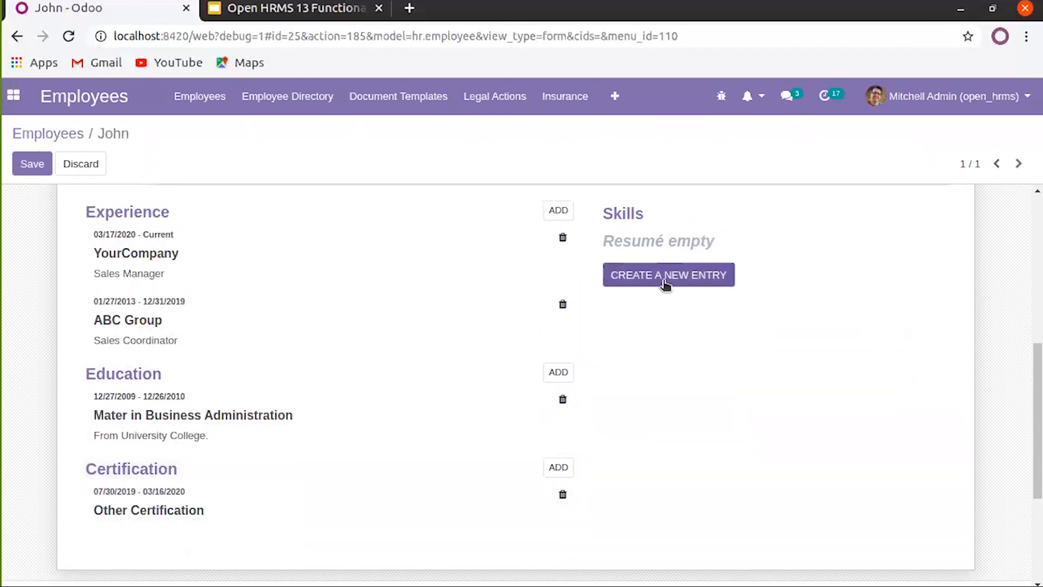
scroll(498, 363, up, 1)
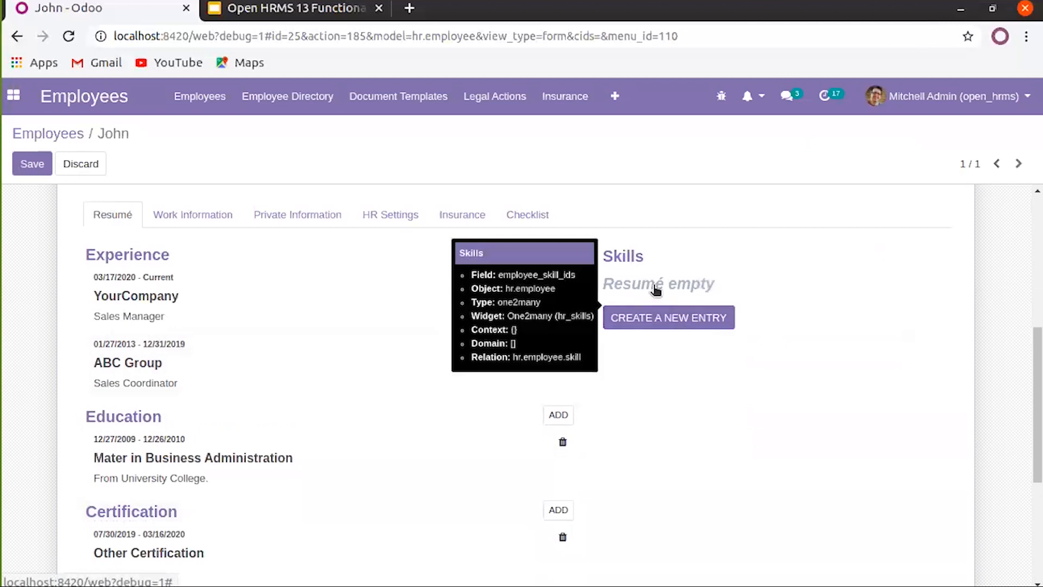
click(669, 322)
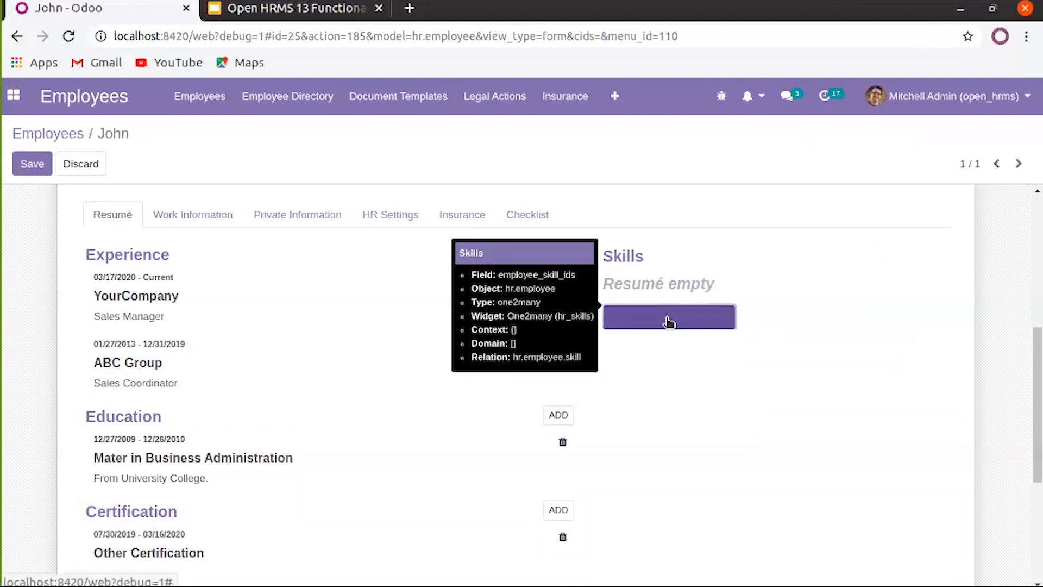
click(423, 186)
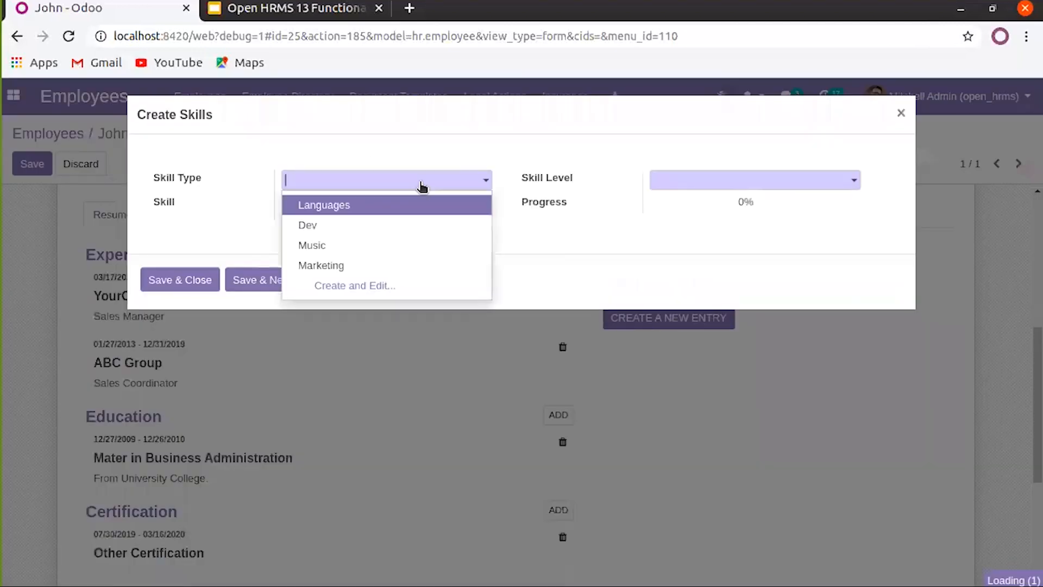
click(383, 209)
click(384, 207)
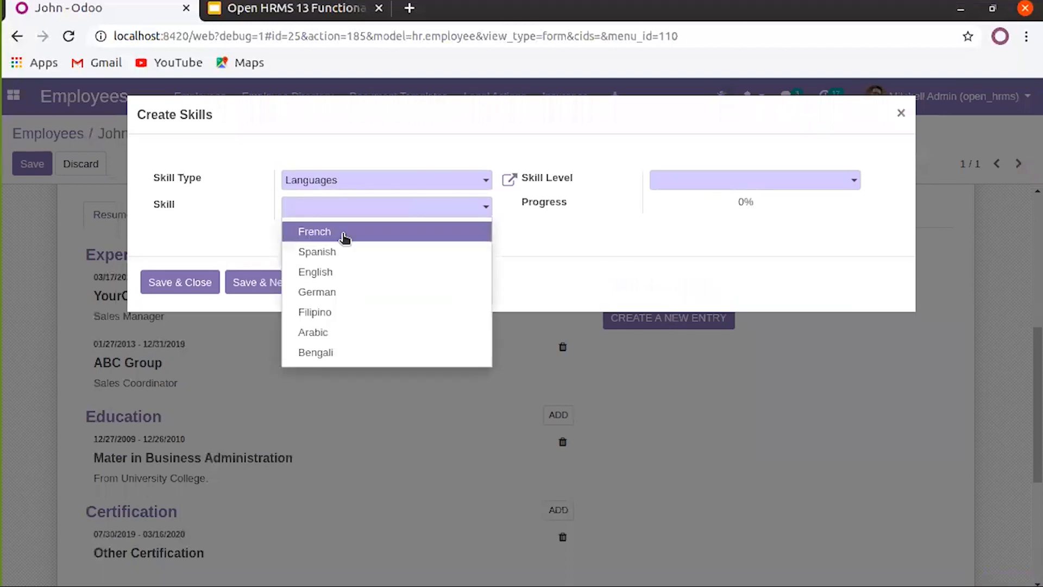
click(337, 233)
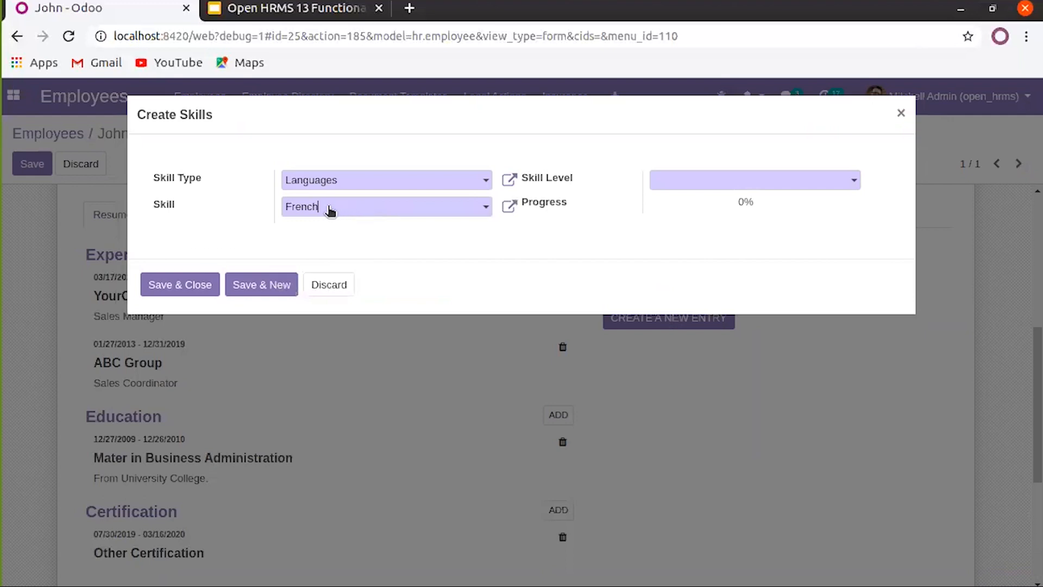
Set the French skill level to C1 and save the entry
click(781, 185)
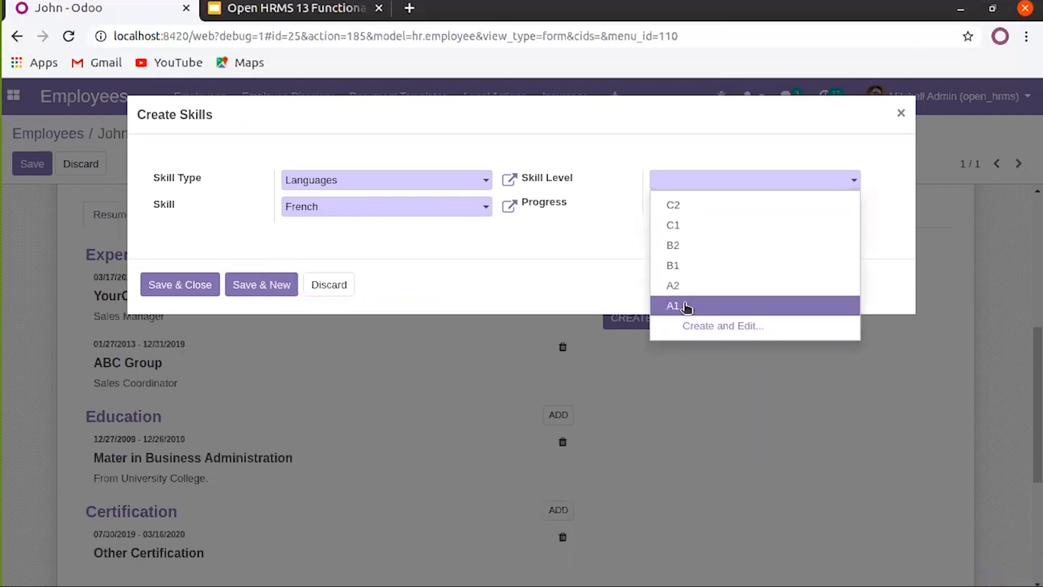
click(679, 205)
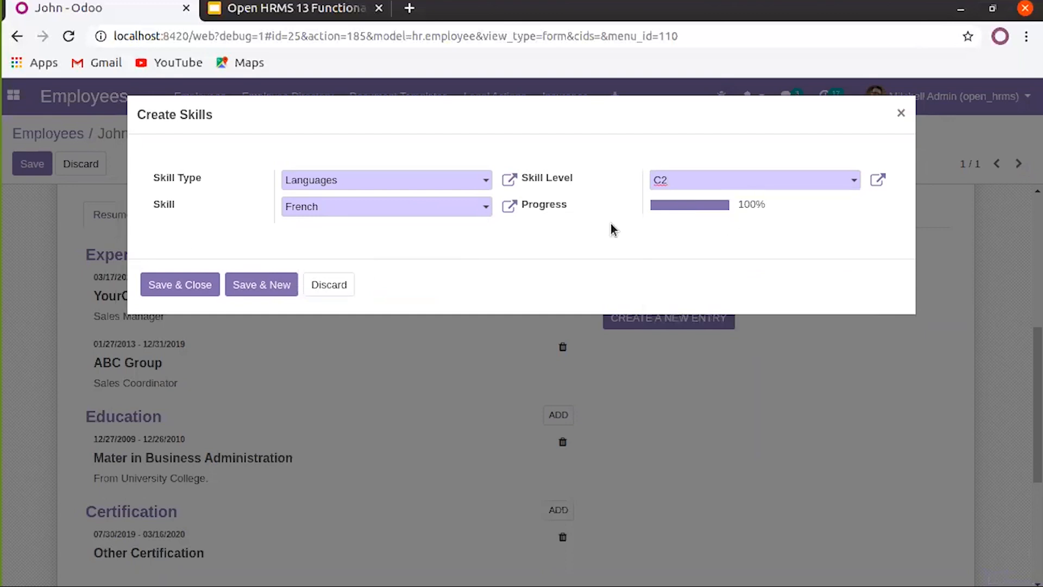
click(726, 186)
click(692, 225)
click(196, 294)
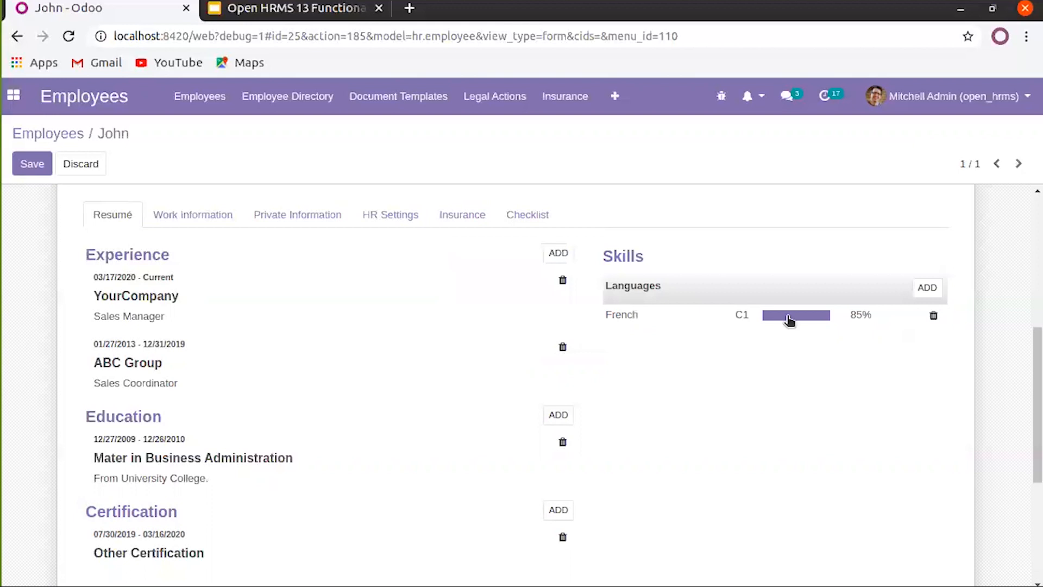
Add Spanish at level C2 under Languages and save it
click(926, 288)
click(487, 184)
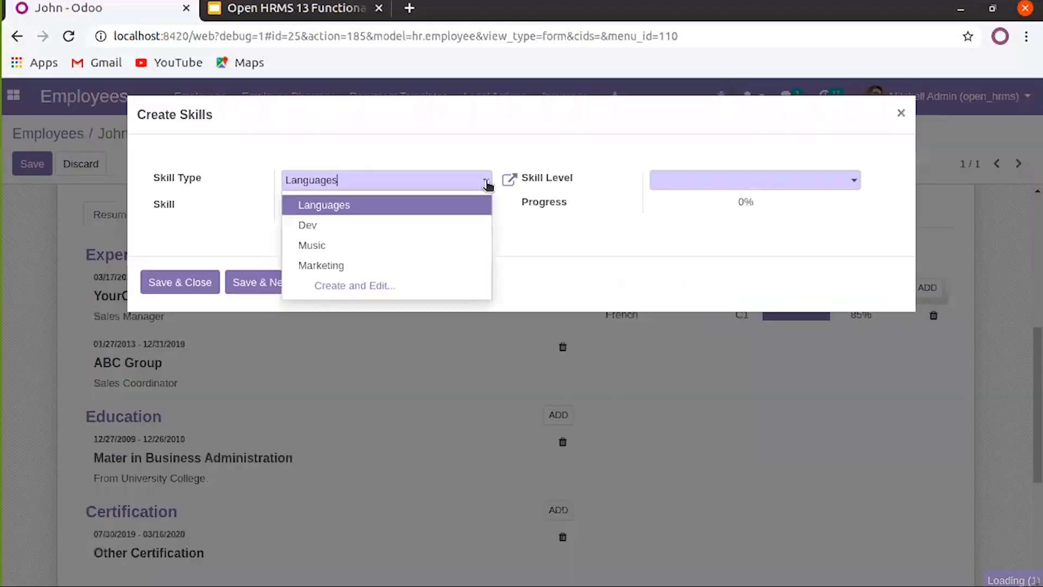
click(423, 205)
click(433, 211)
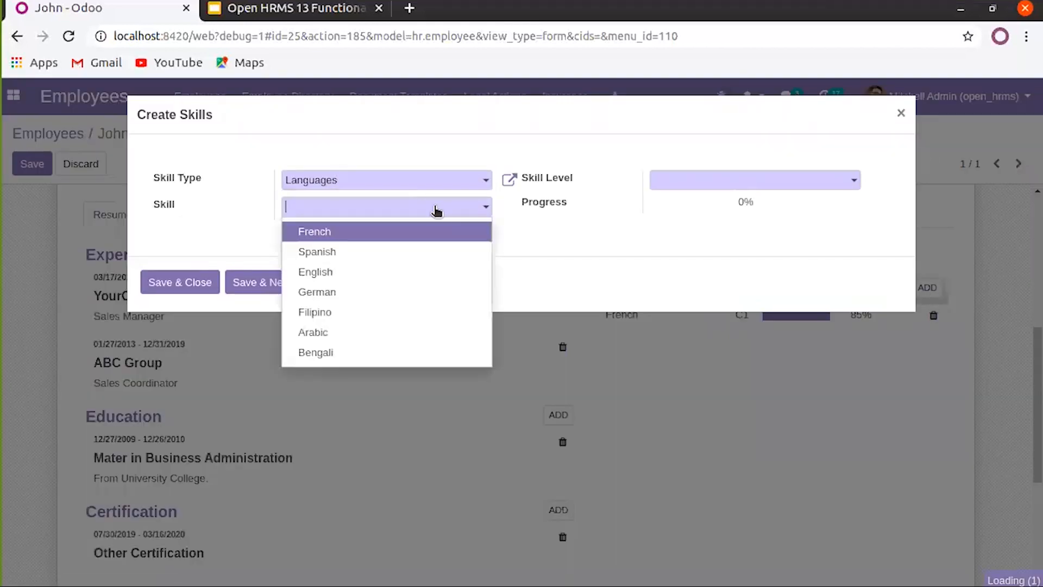
click(349, 249)
click(715, 203)
click(180, 285)
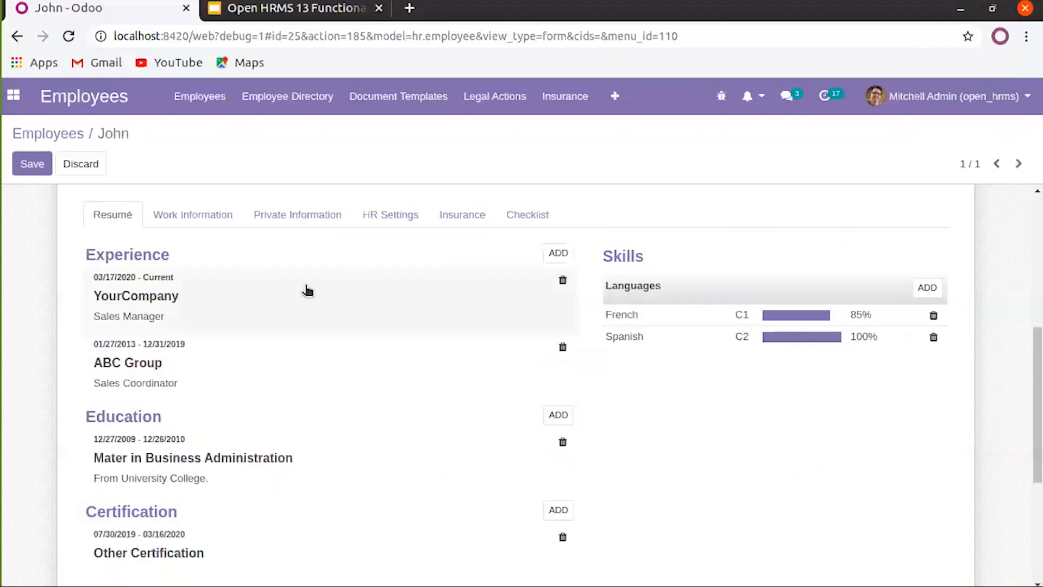
Add Python at level Expert under the Dev skill type and save it
click(929, 288)
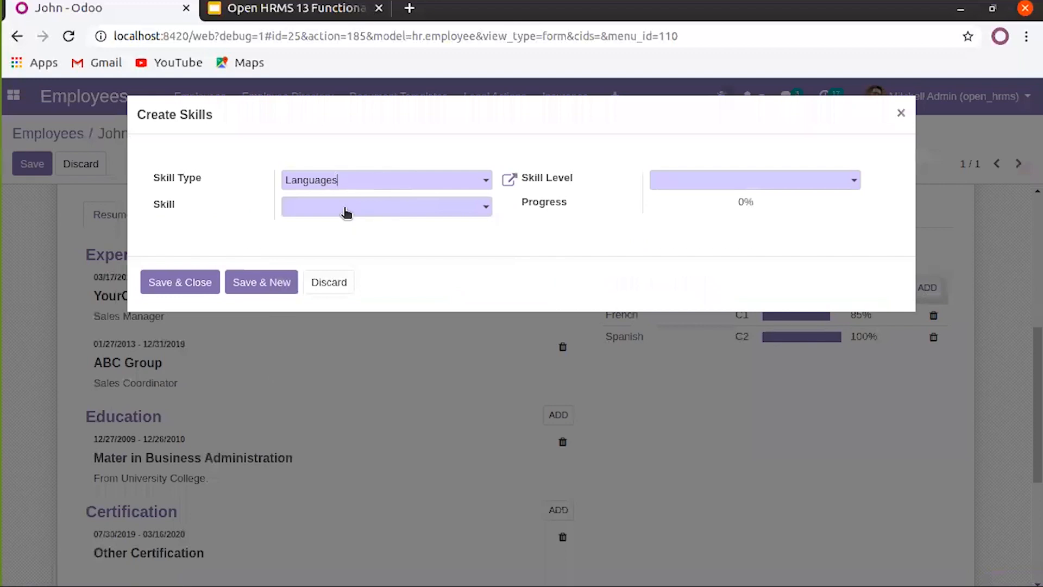
click(432, 180)
click(364, 227)
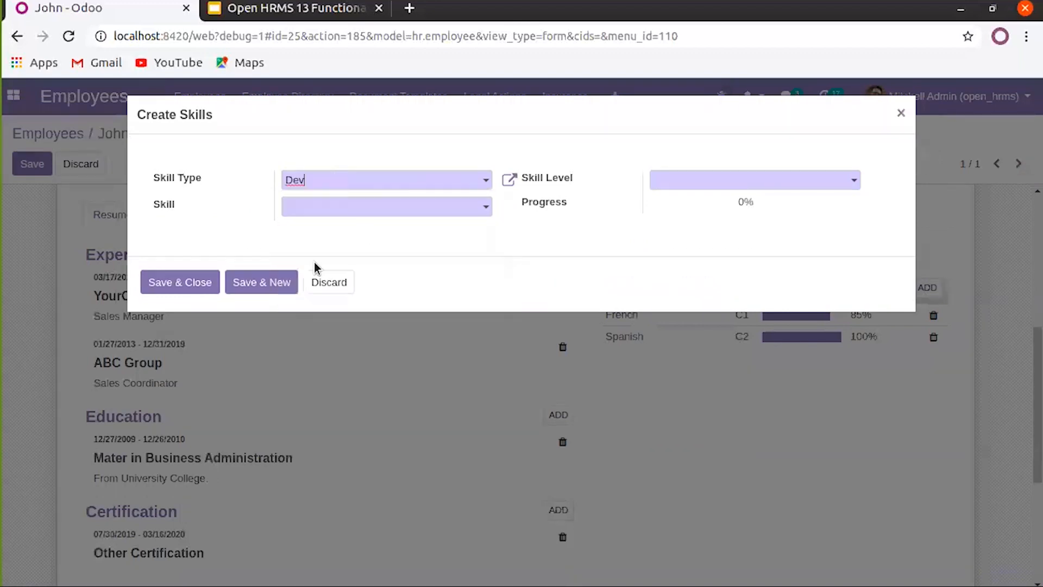
click(365, 210)
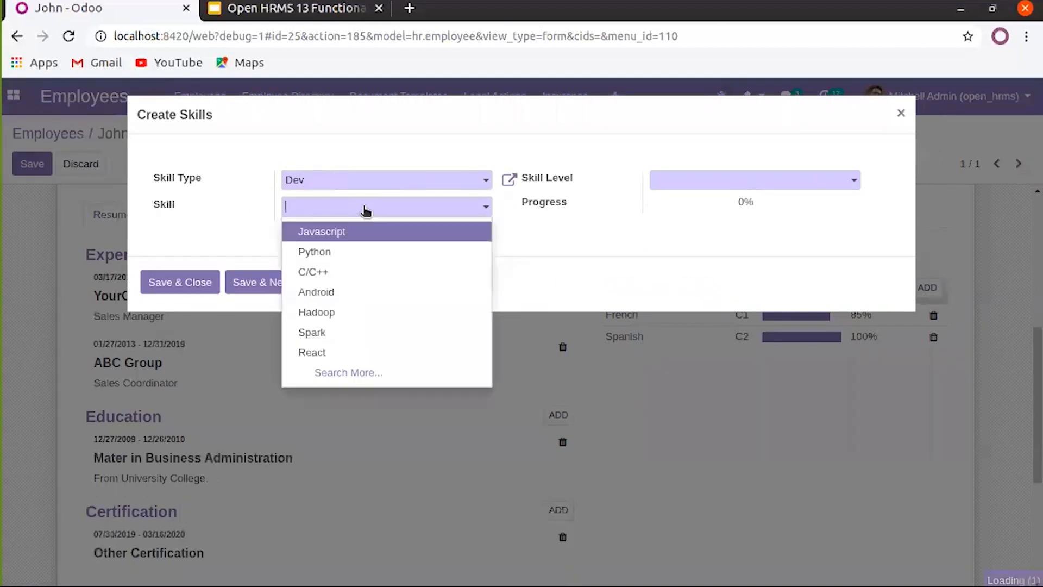
click(327, 253)
click(738, 185)
click(703, 207)
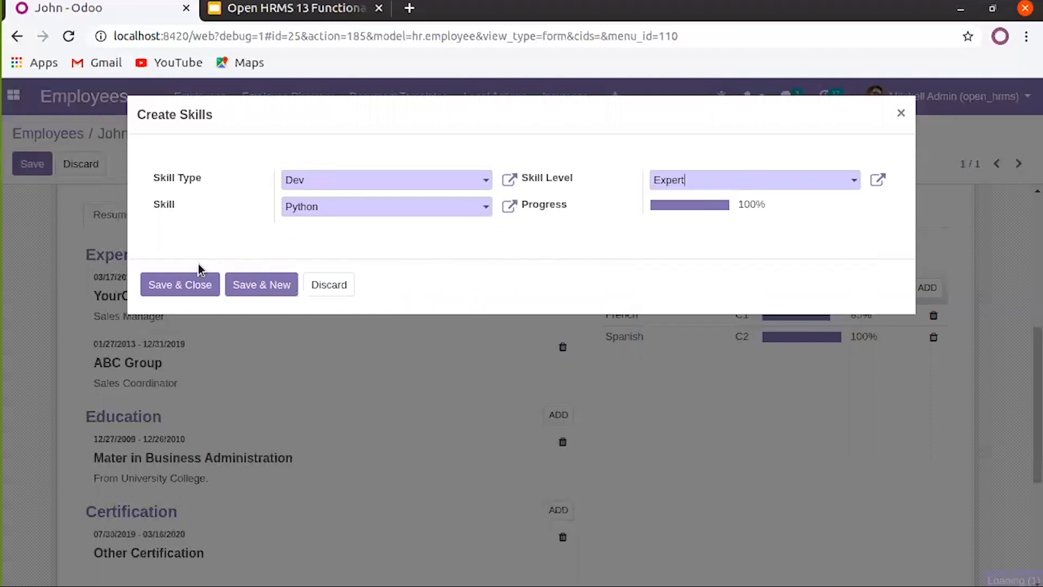
click(181, 287)
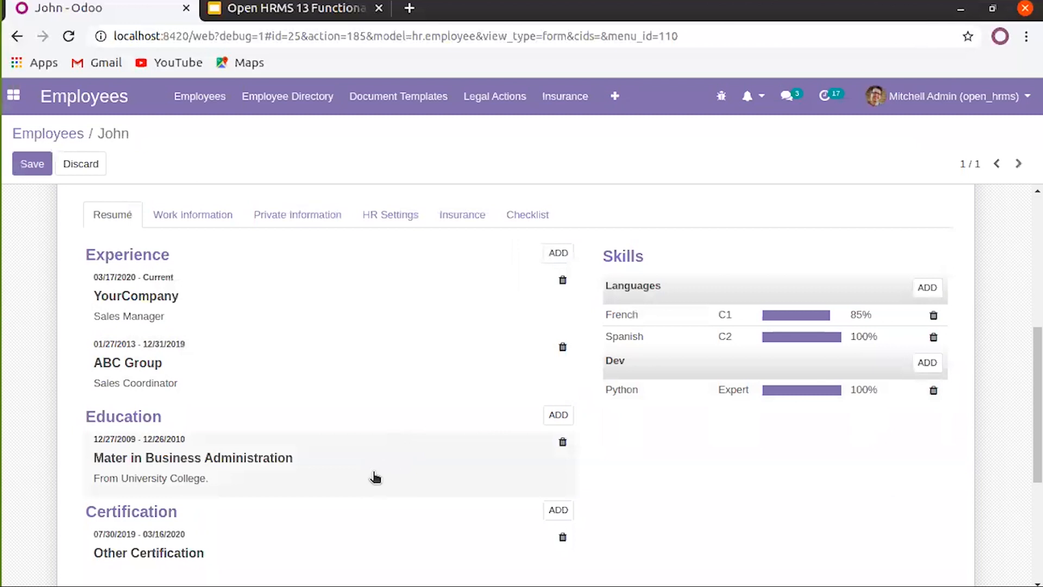
scroll(426, 435, down, 1)
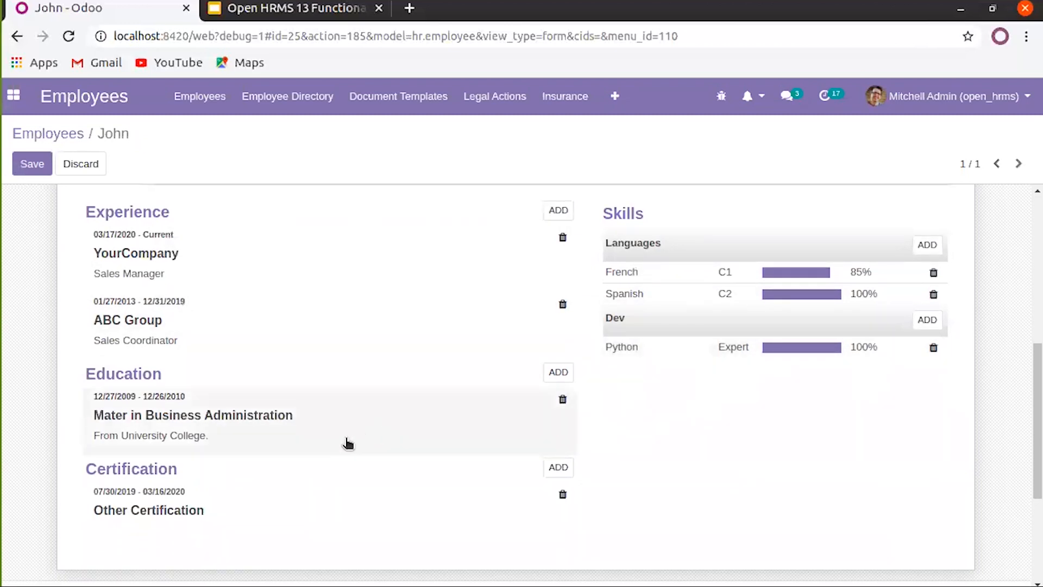
scroll(347, 442, up, 3)
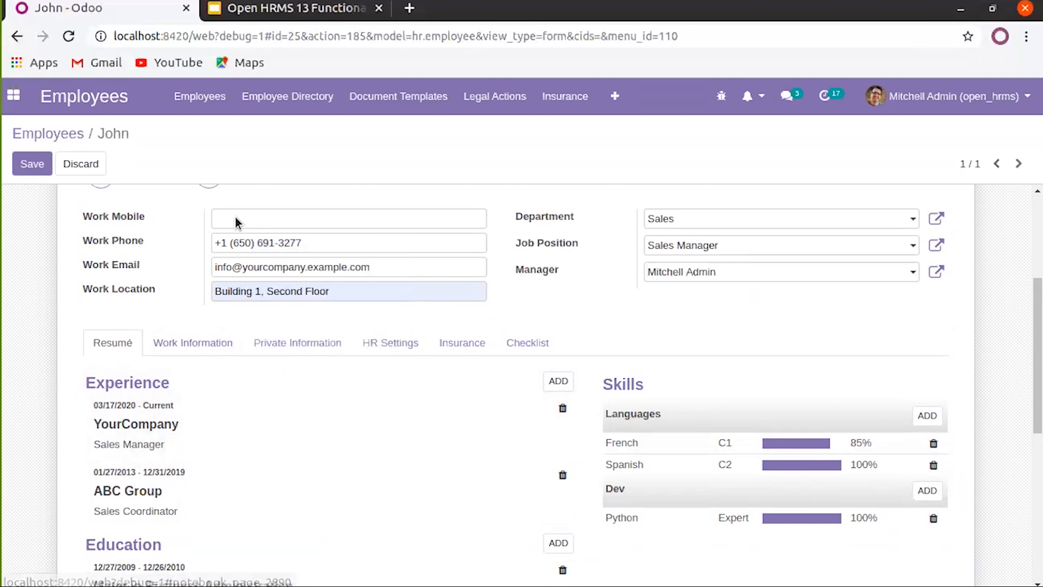
click(191, 344)
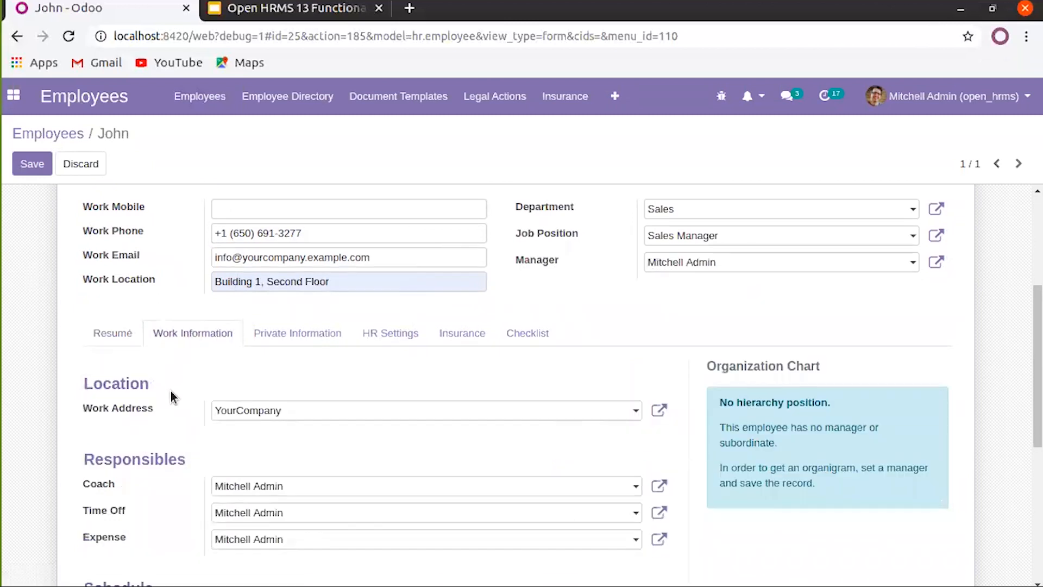
scroll(171, 390, down, 1)
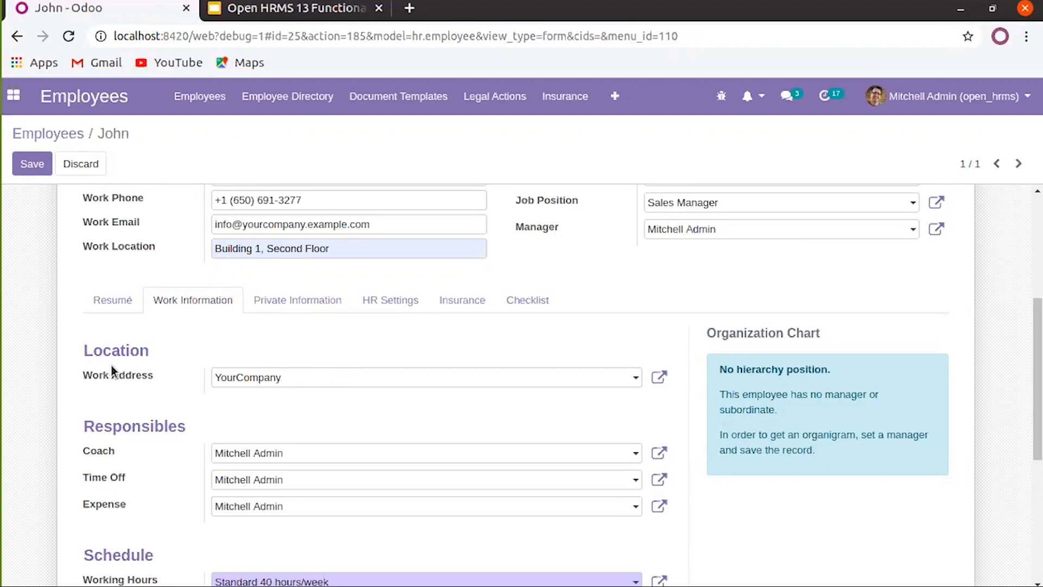
click(293, 379)
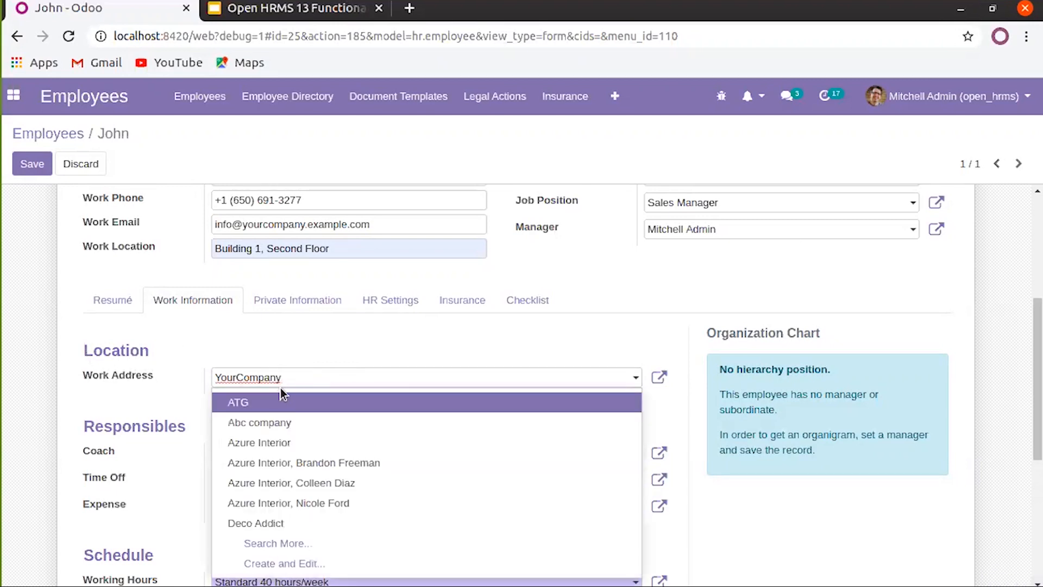
click(288, 386)
scroll(313, 416, down, 2)
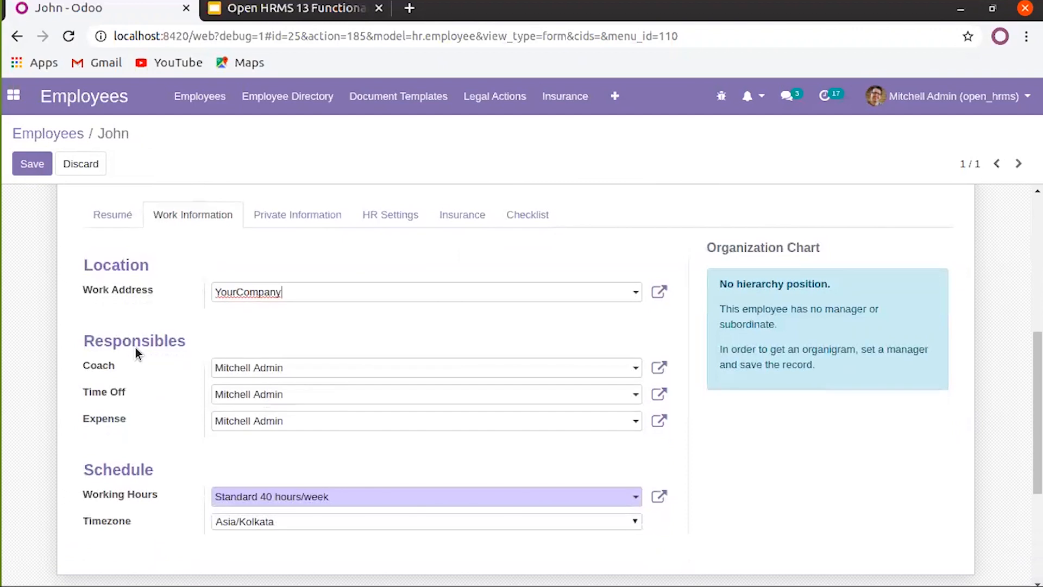
double_click(130, 342)
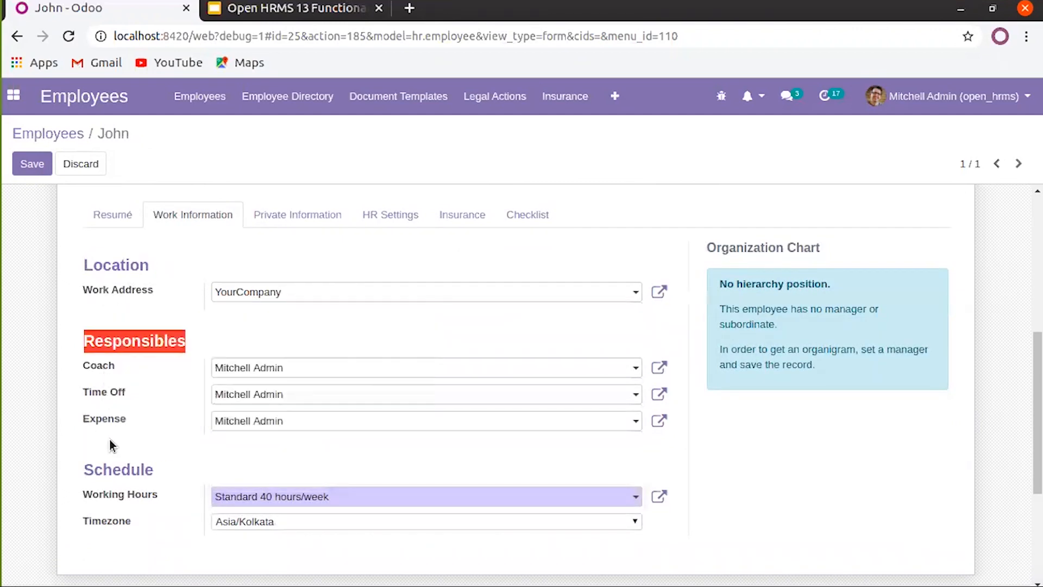
click(108, 344)
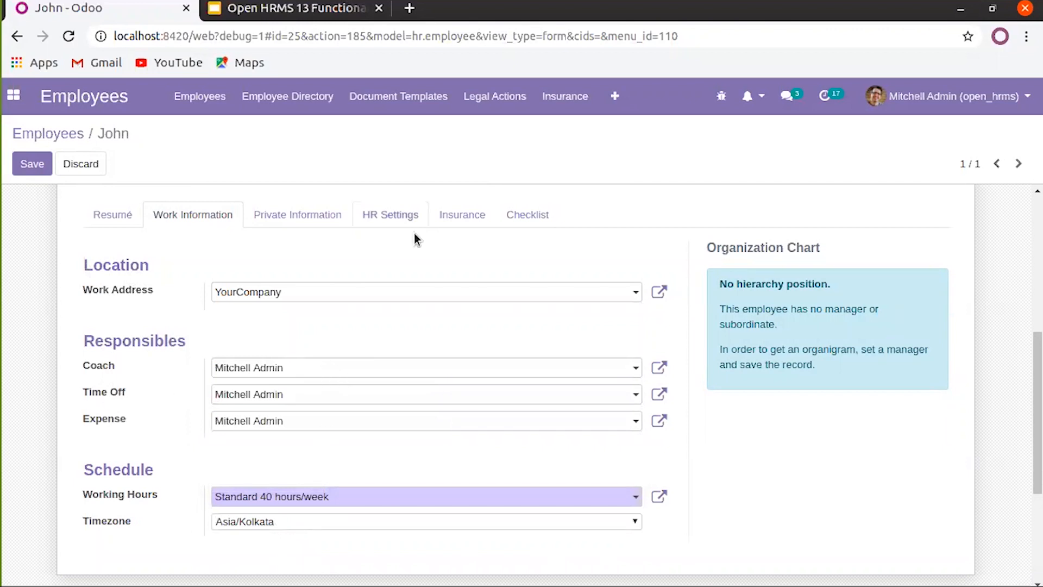
scroll(500, 289, up, 3)
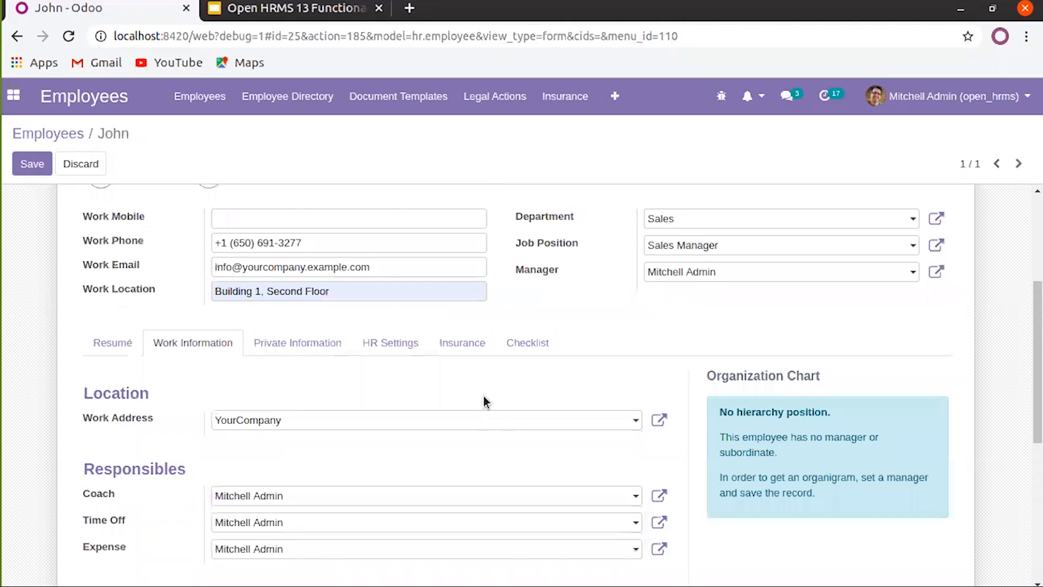
scroll(483, 396, down, 3)
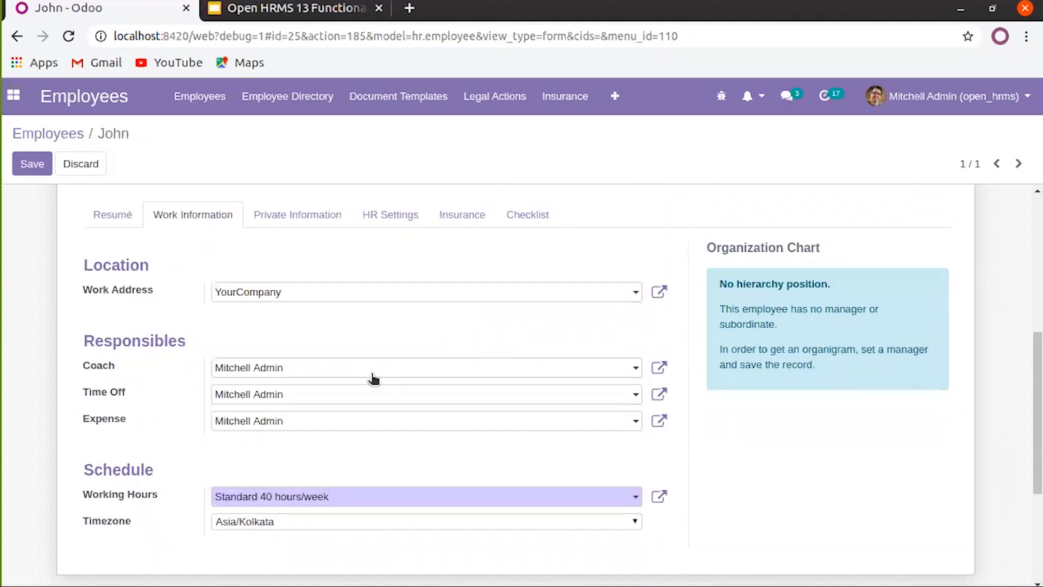
click(373, 375)
click(384, 331)
scroll(292, 425, down, 2)
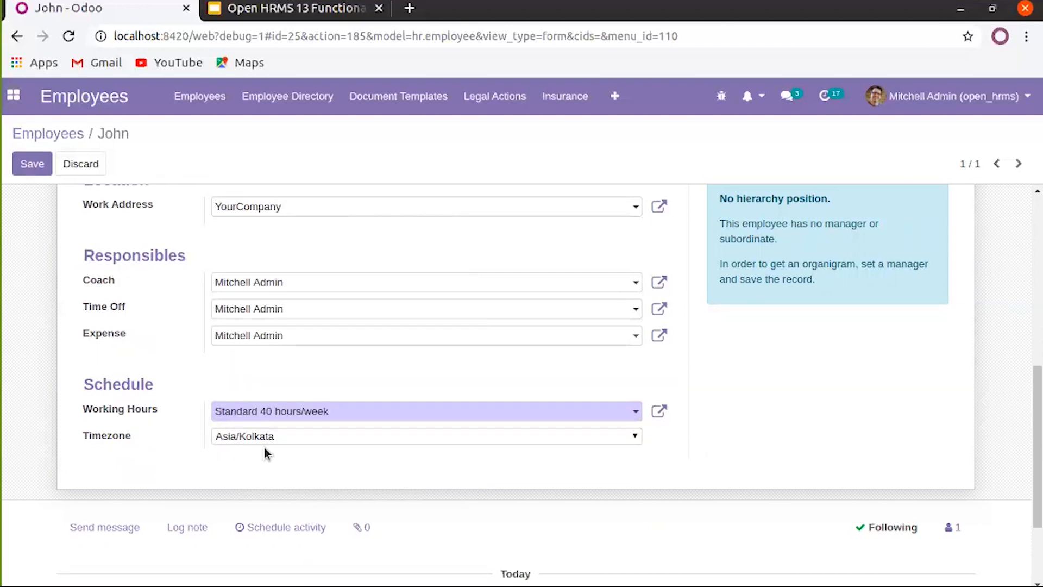
Keep Standard 40 hours/week as the schedule, open its record and review its global time off
click(634, 415)
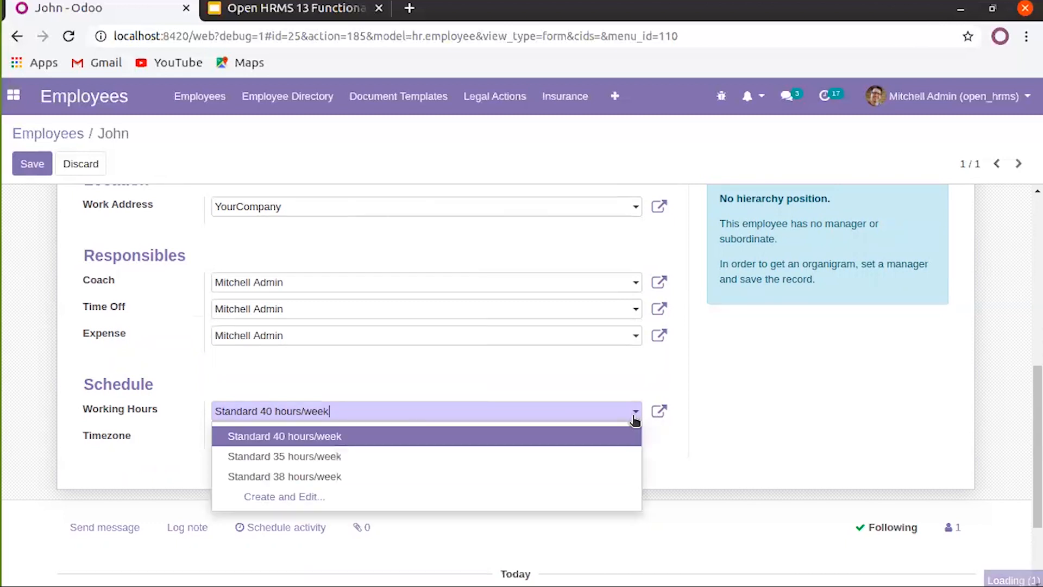
click(318, 437)
click(658, 414)
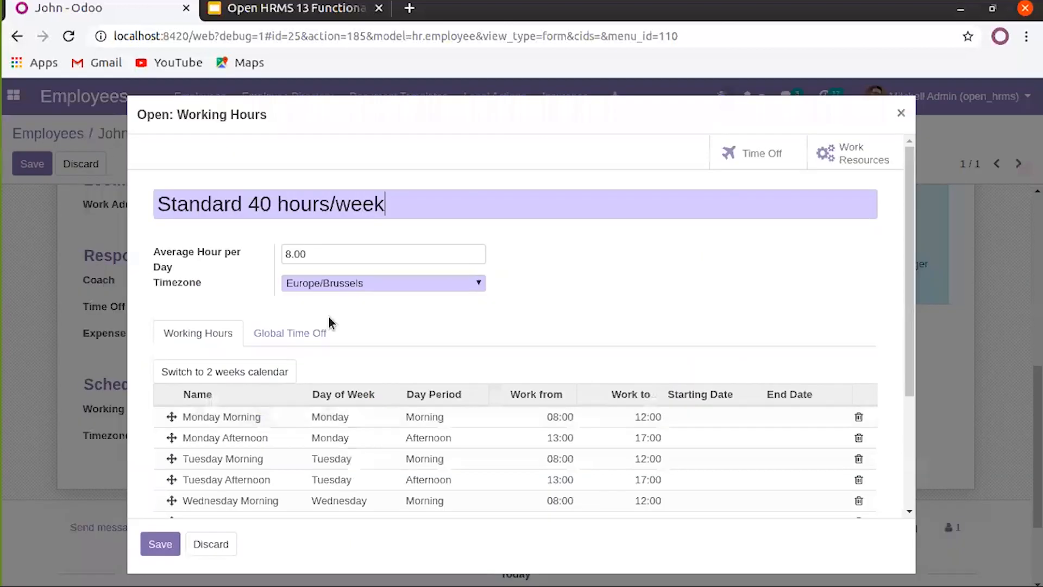
scroll(272, 403, down, 5)
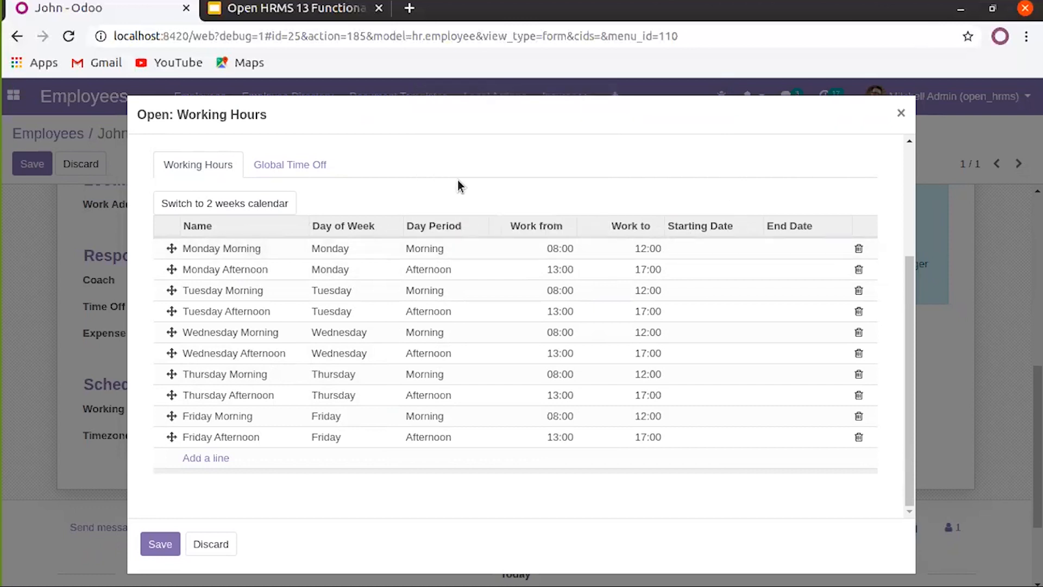
scroll(458, 185, up, 1)
scroll(458, 185, up, 1)
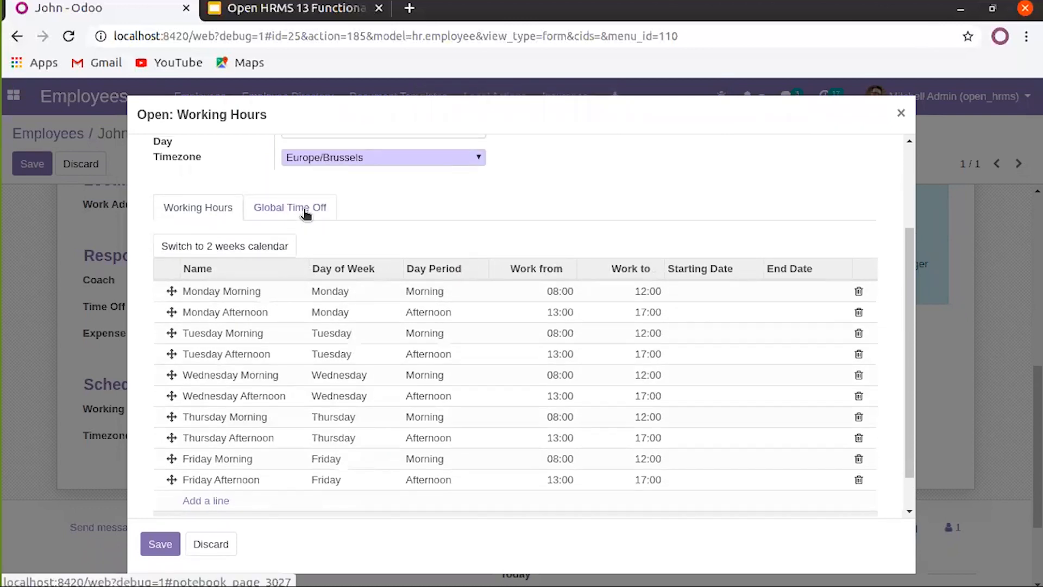
click(306, 213)
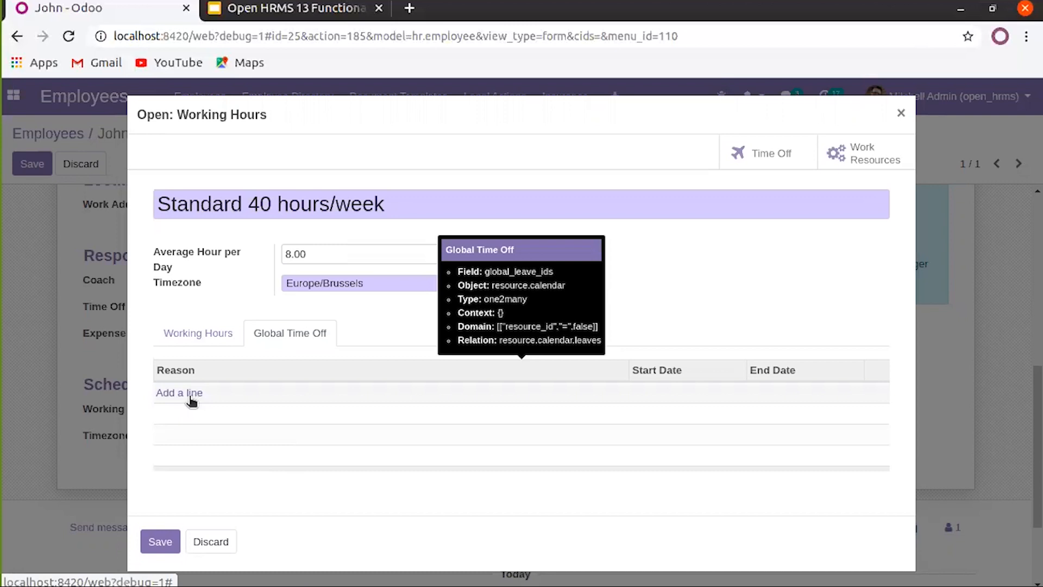
click(197, 334)
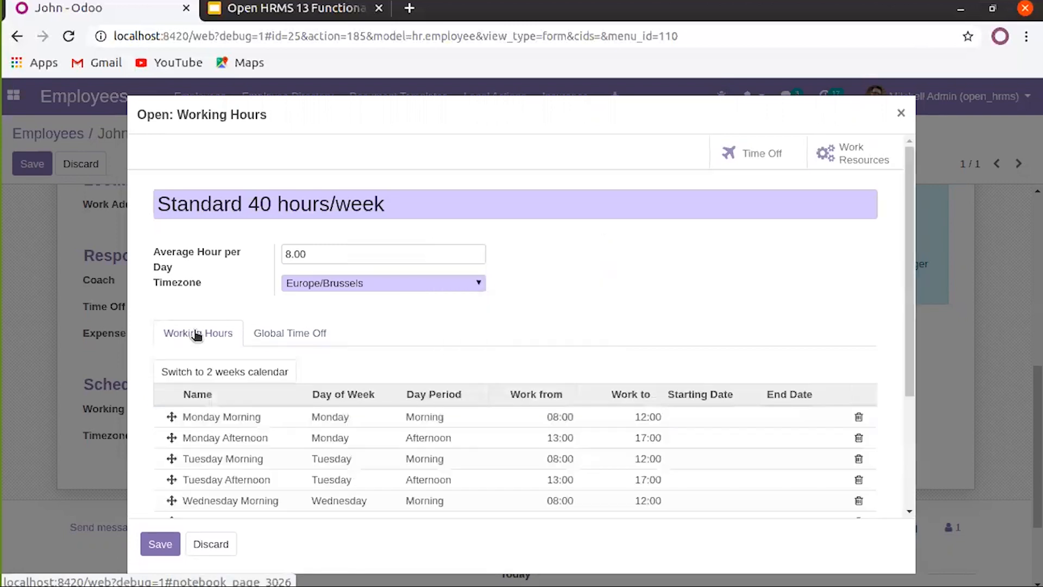
scroll(179, 250, down, 1)
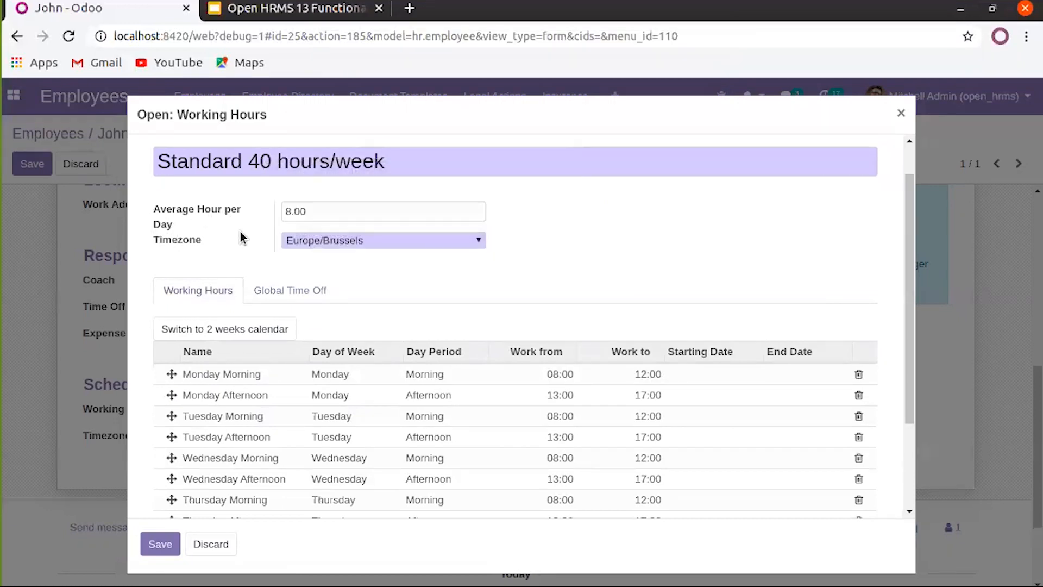
Delete the Friday Afternoon line from the working-hours schedule
double_click(318, 213)
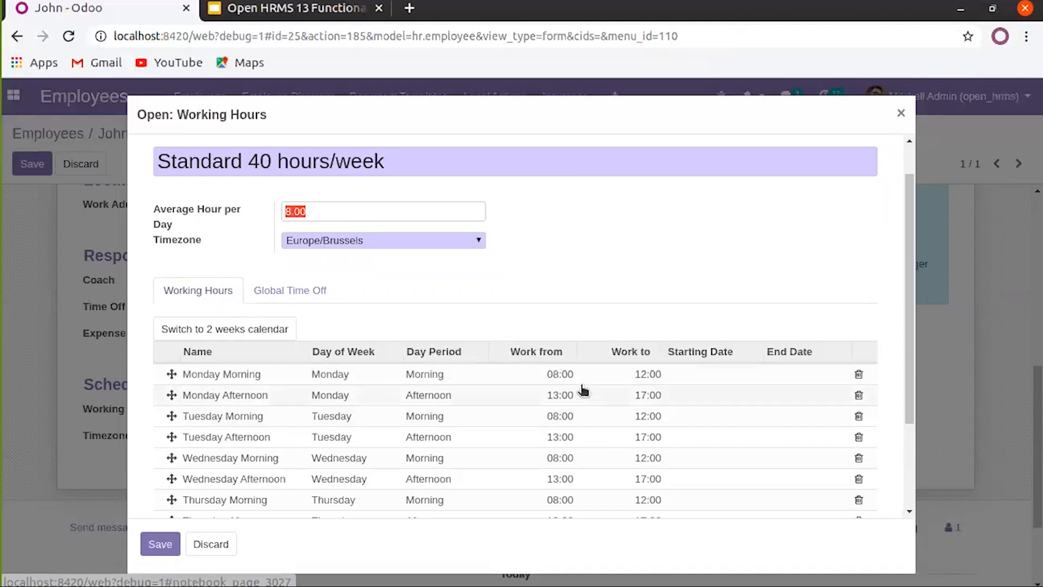
scroll(630, 386, down, 2)
scroll(630, 387, down, 2)
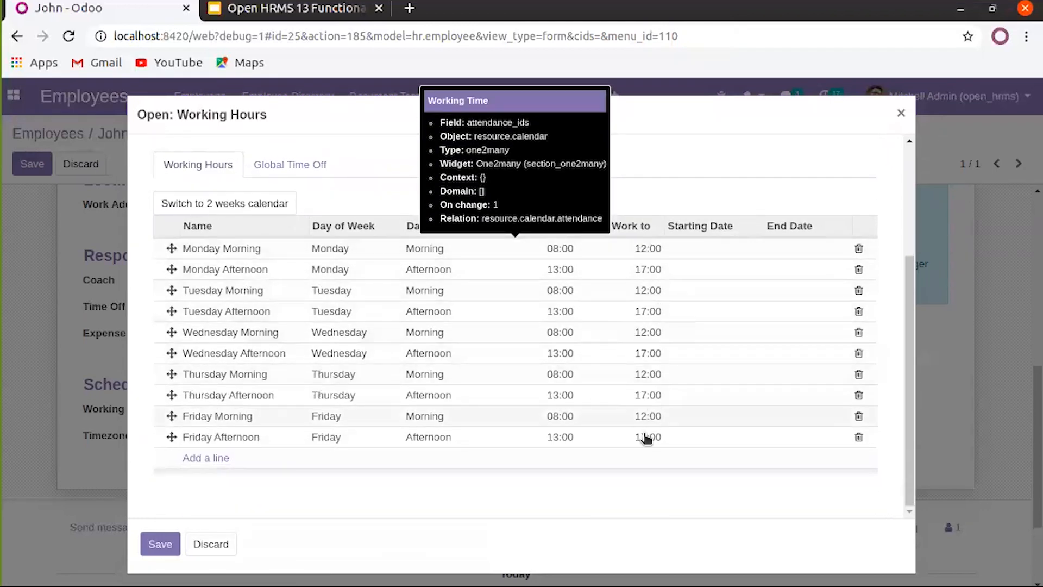
click(491, 443)
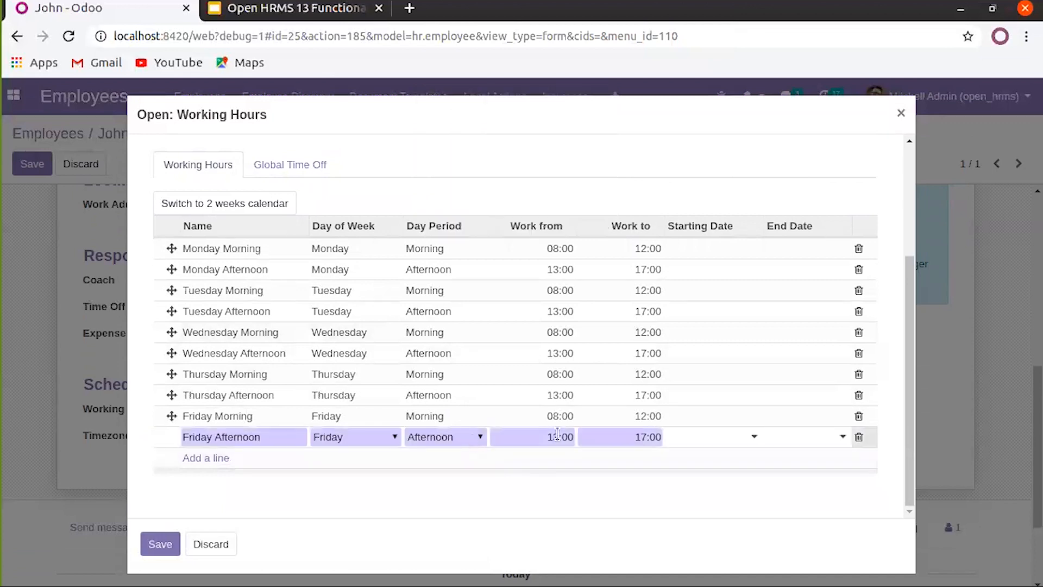
click(859, 438)
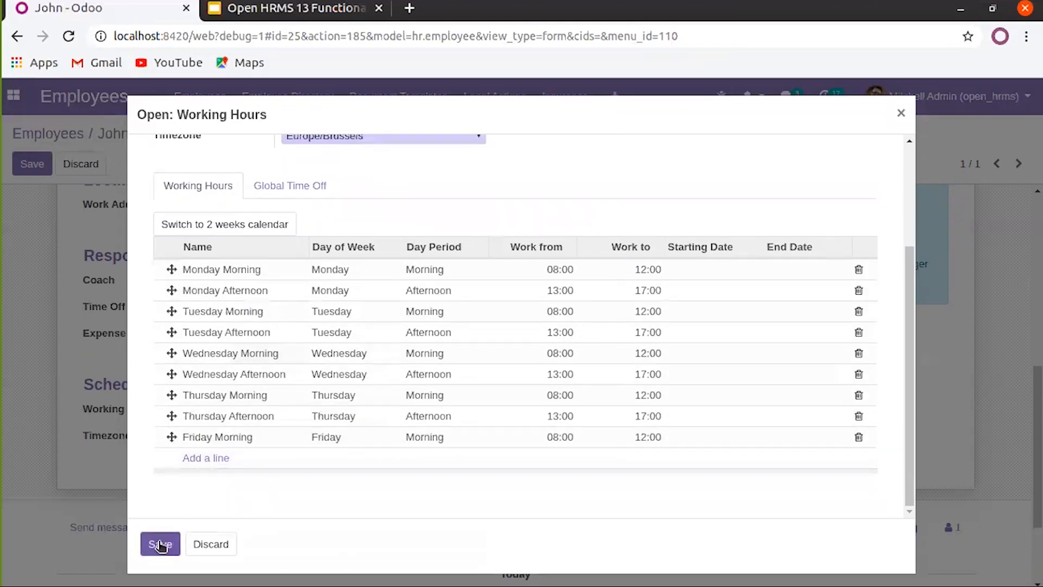
Set Average Hour per Day to 7.20, keeping the Europe/Brussels timezone
scroll(352, 314, up, 3)
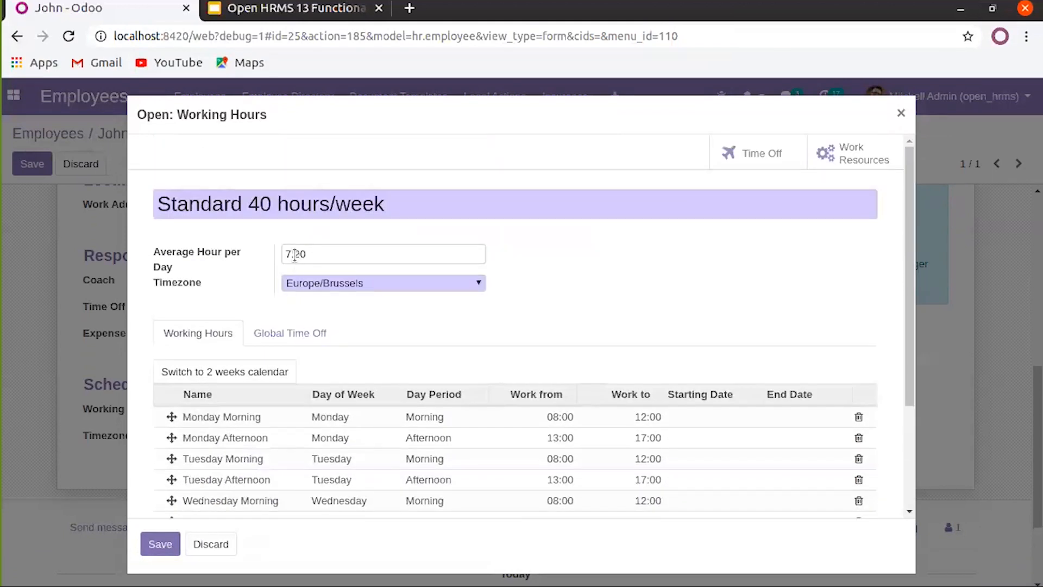
drag(283, 254, 307, 255)
scroll(312, 255, down, 2)
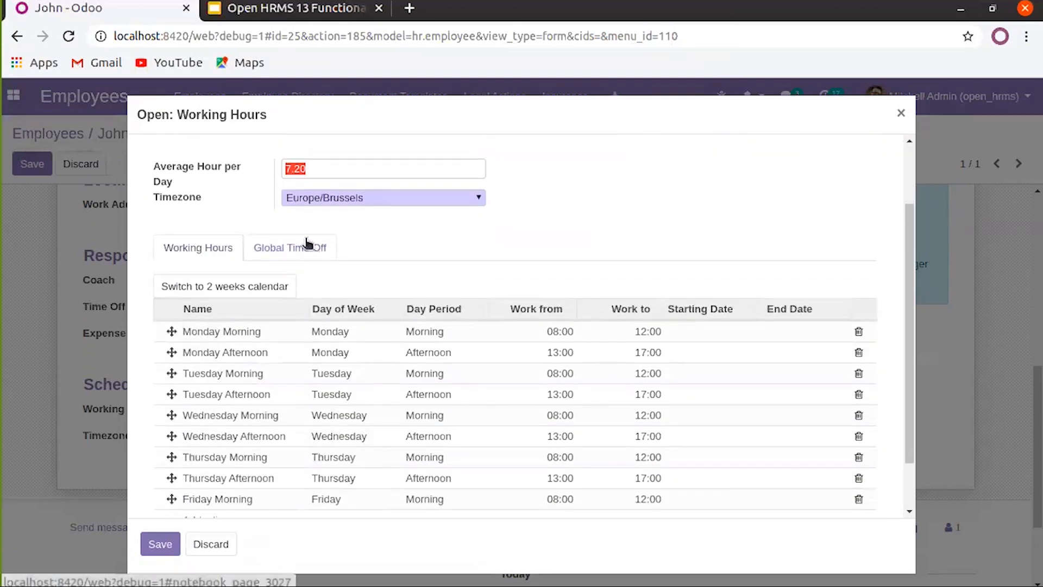
click(331, 198)
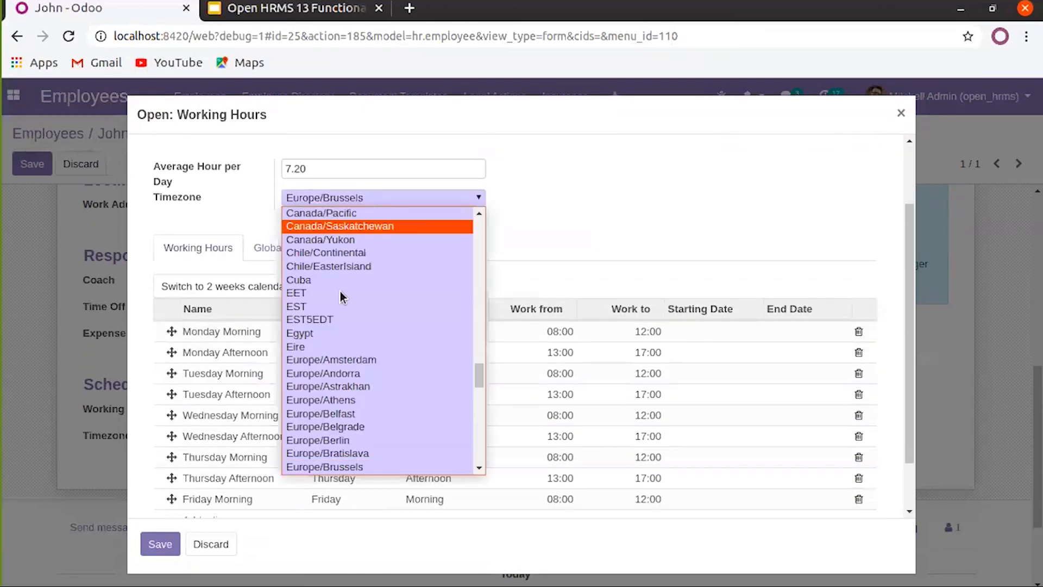
click(572, 233)
scroll(414, 240, up, 2)
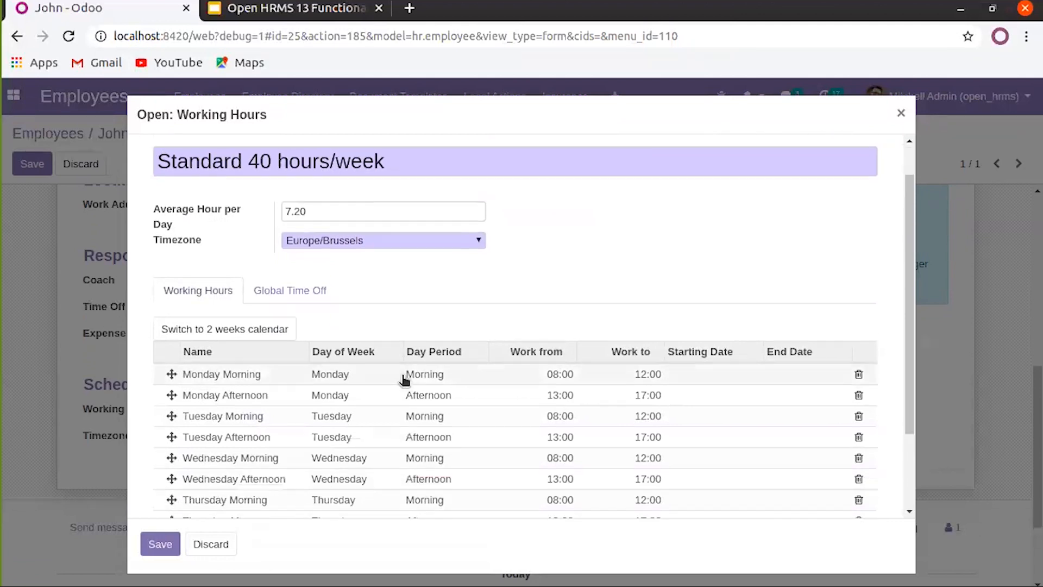
scroll(522, 365, up, 1)
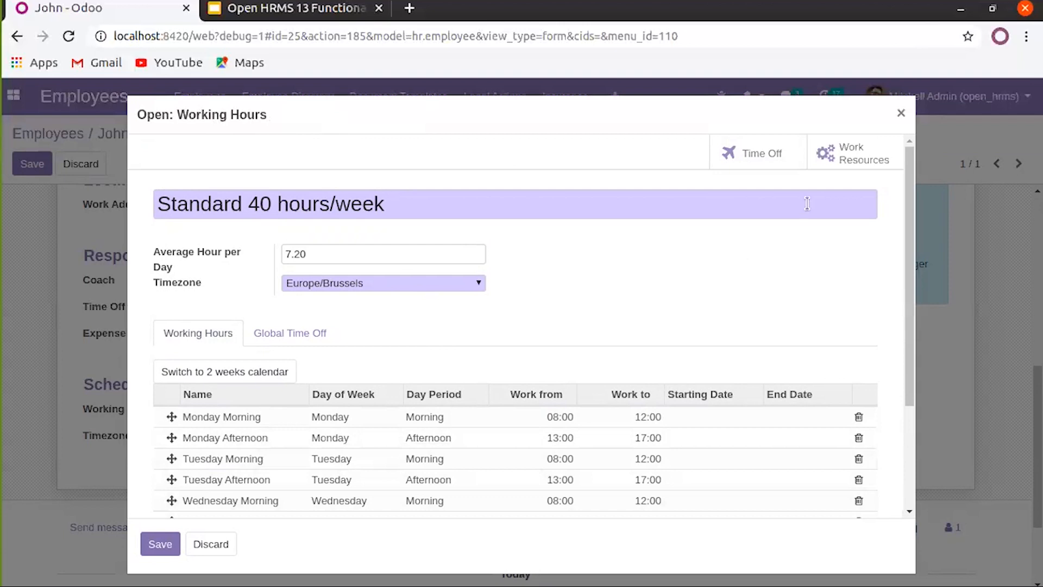
Discard the schedule edits, review the 25 resources on Standard 40 hours/week, then return to the employee form
click(839, 162)
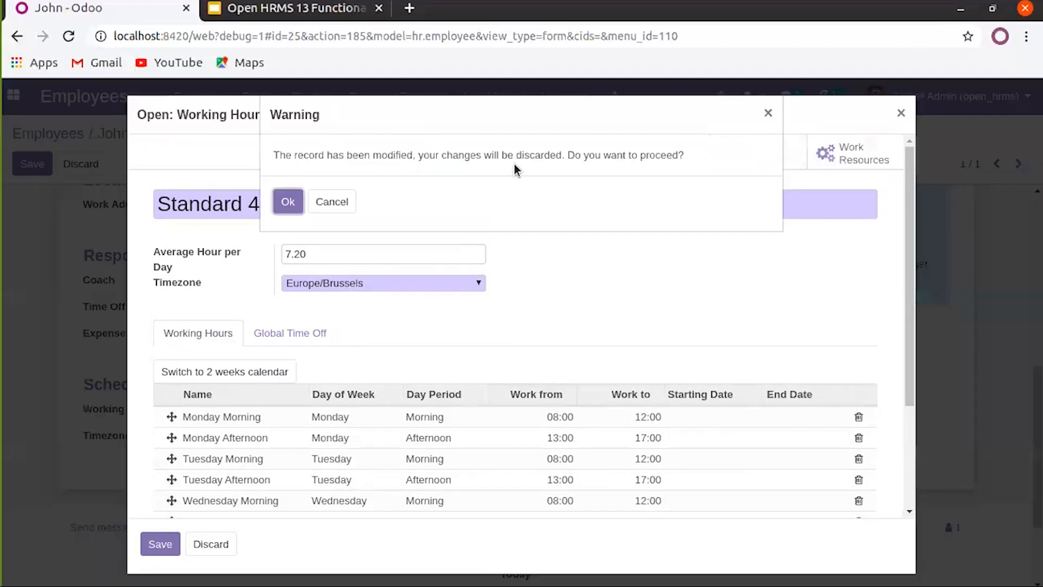
click(286, 202)
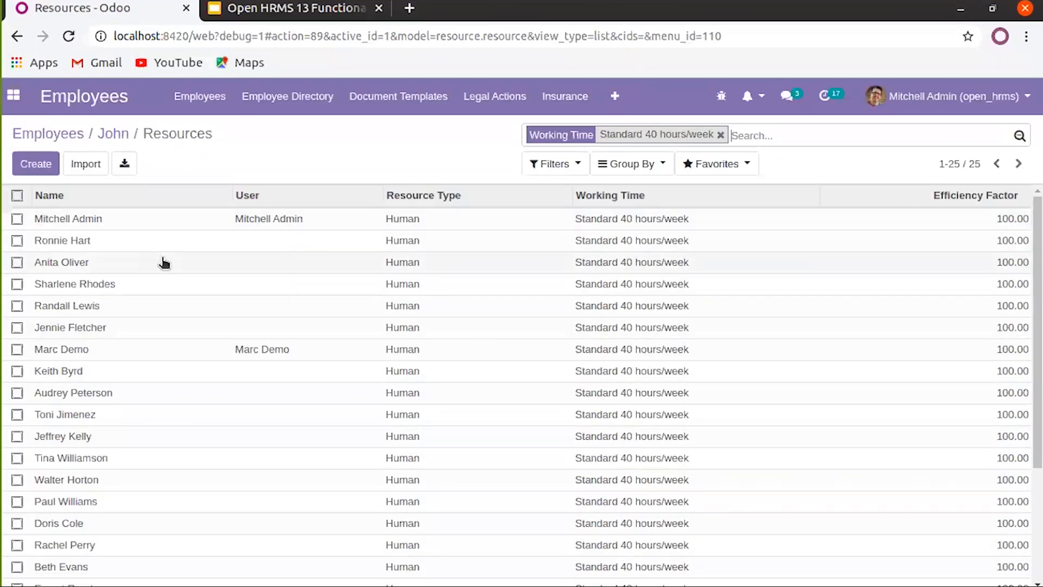
scroll(180, 337, down, 2)
scroll(185, 348, up, 3)
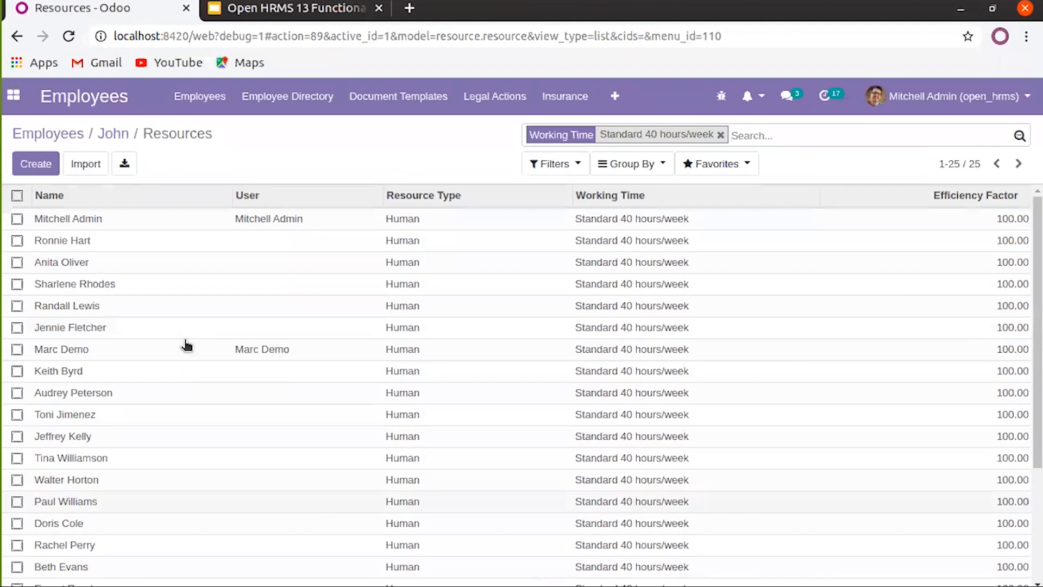
click(126, 135)
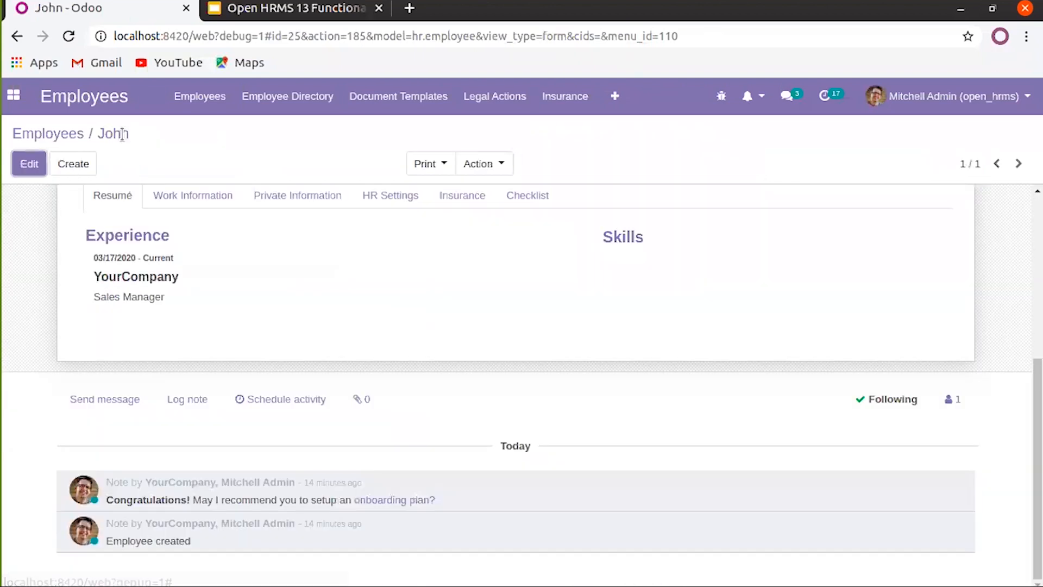
Compare the Resumé and Work Information tabs, ending on Work Information with Asia/Kolkata timezone and YourCompany address
click(214, 205)
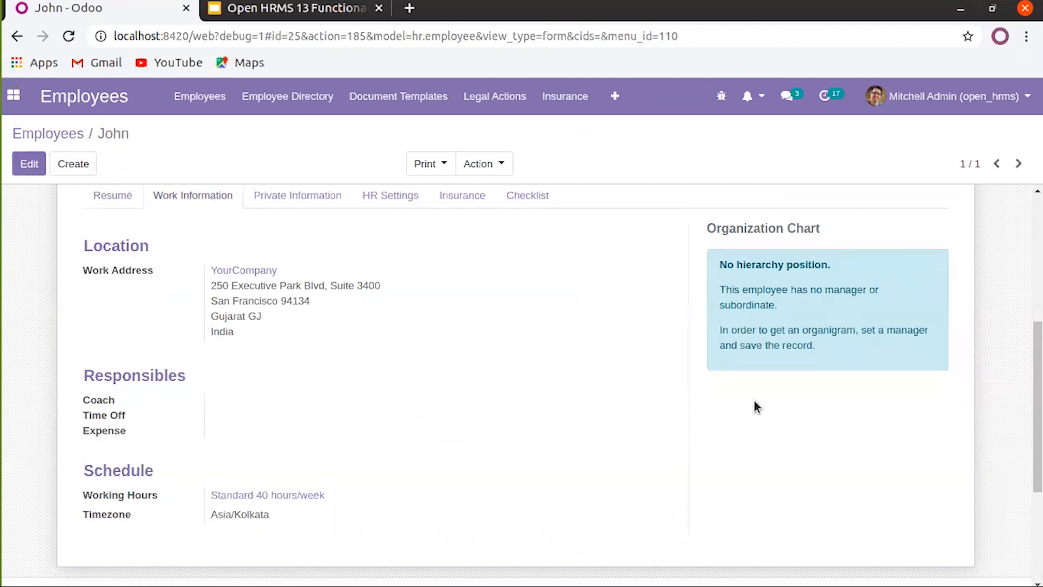
scroll(590, 383, up, 1)
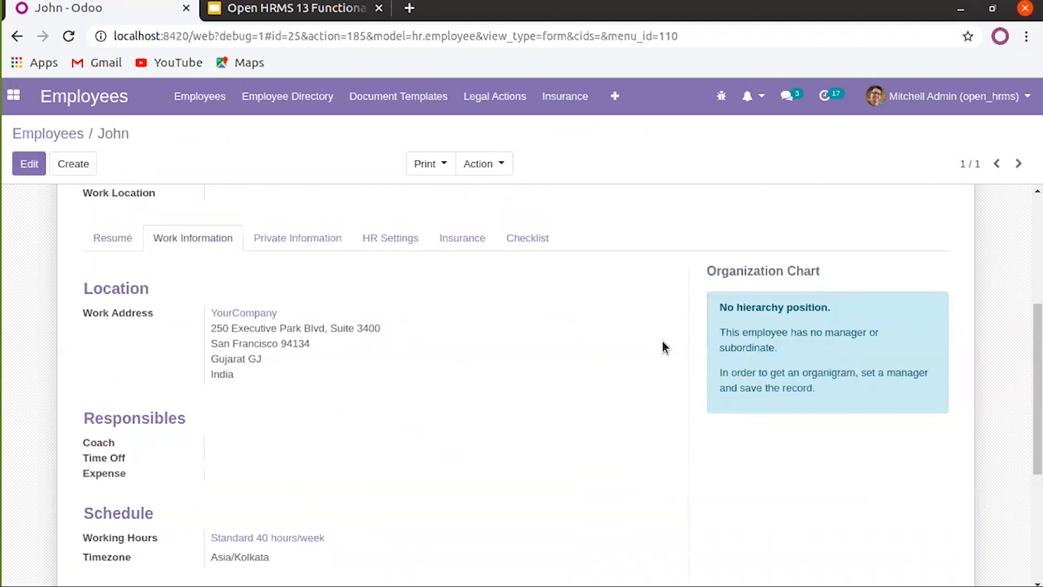
click(129, 239)
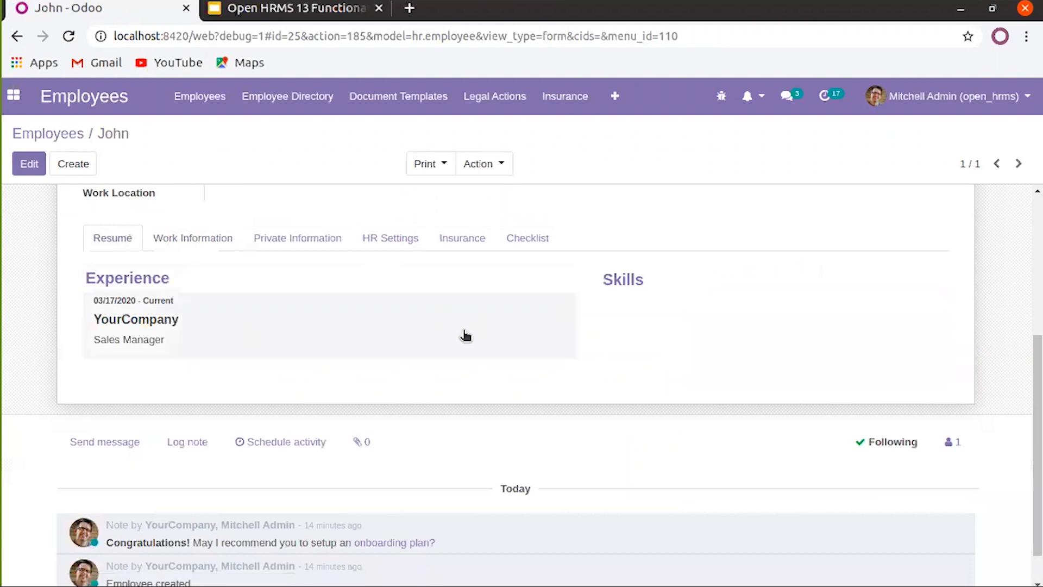
scroll(296, 310, up, 4)
scroll(289, 313, down, 1)
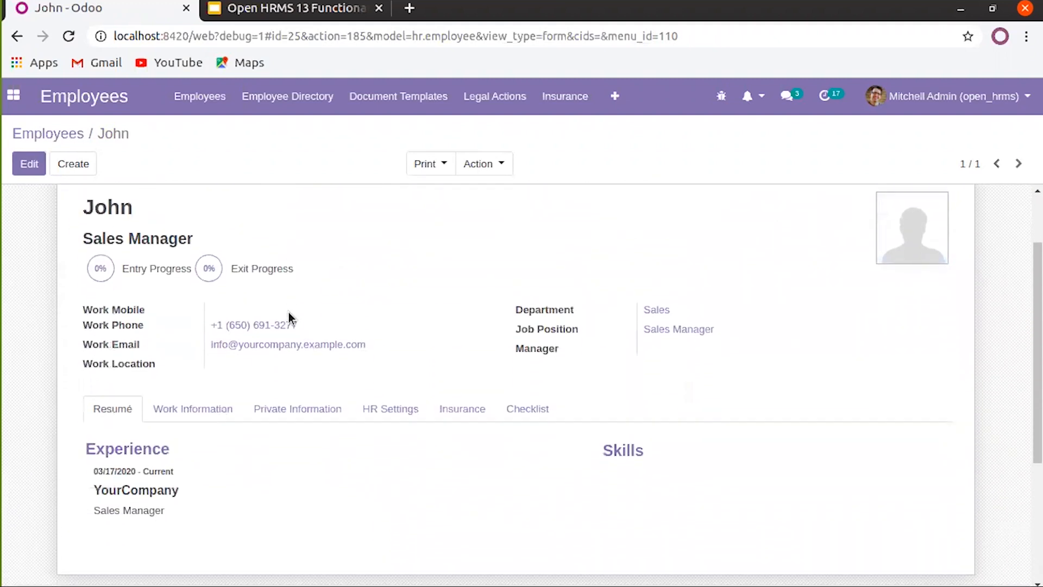
scroll(285, 307, down, 1)
scroll(304, 457, up, 3)
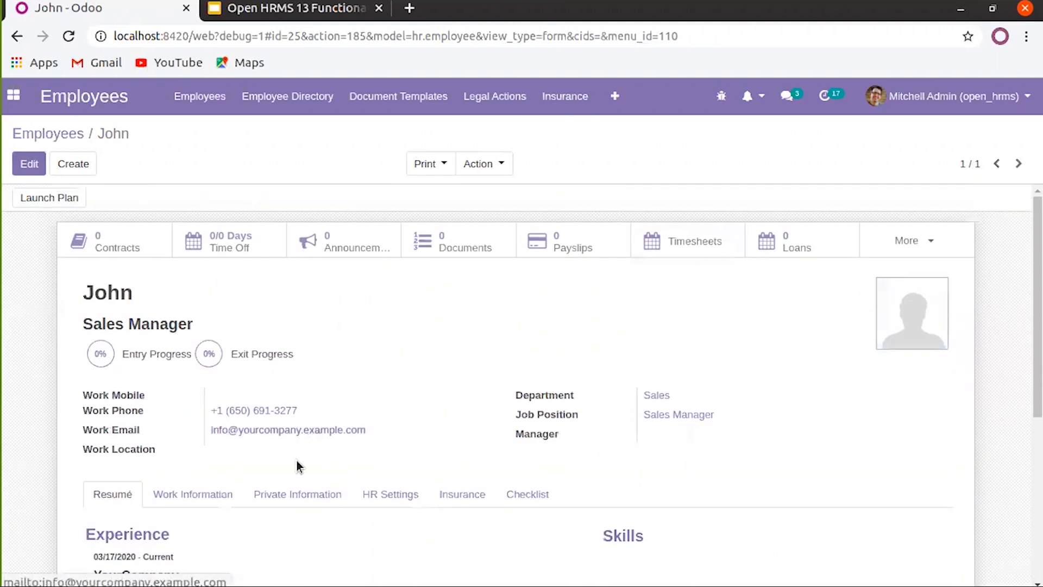
click(220, 491)
scroll(598, 456, down, 3)
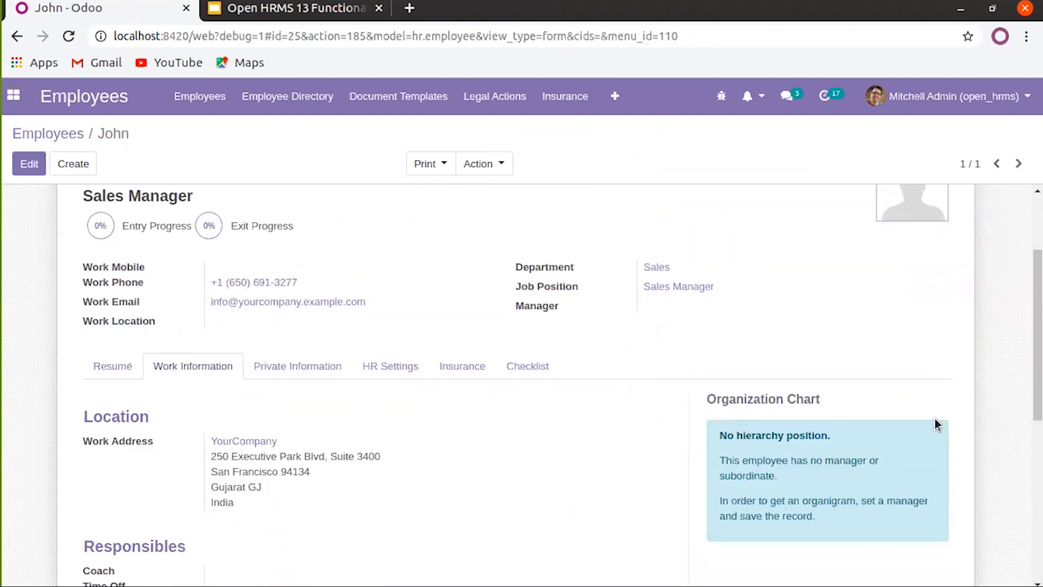
Set the administrator as the employee's manager and save the record
click(126, 371)
click(173, 372)
click(30, 163)
click(689, 392)
text(mitch)
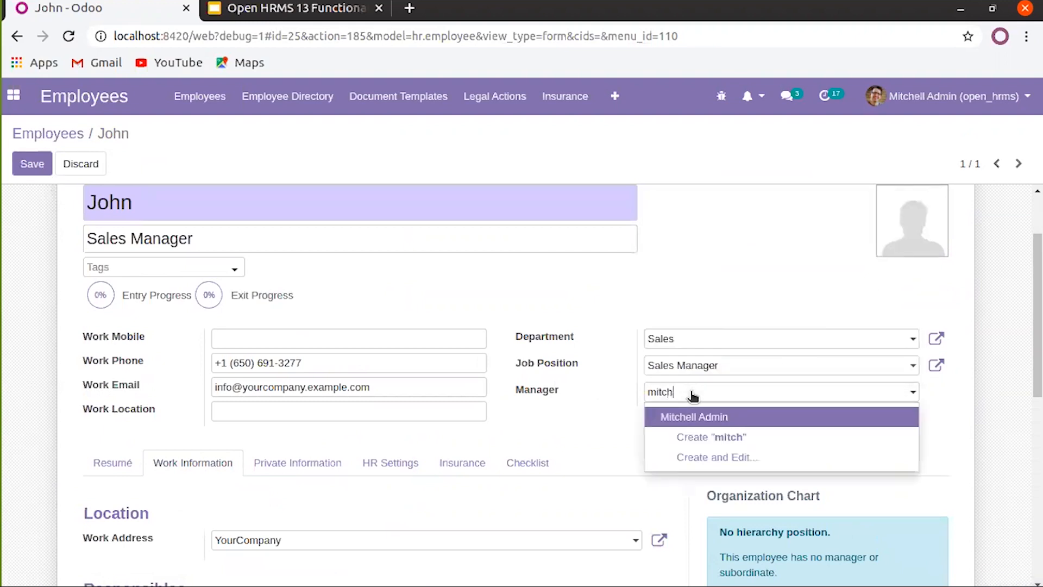
click(720, 415)
click(26, 158)
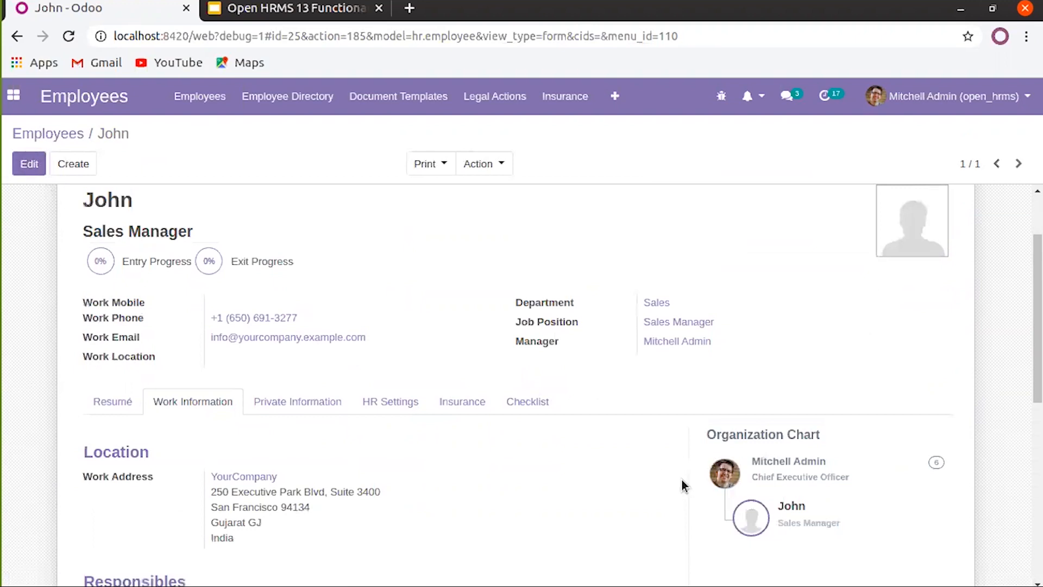
View the manager's profile from the organization chart, then return to the employee's Work Information
scroll(682, 480, down, 2)
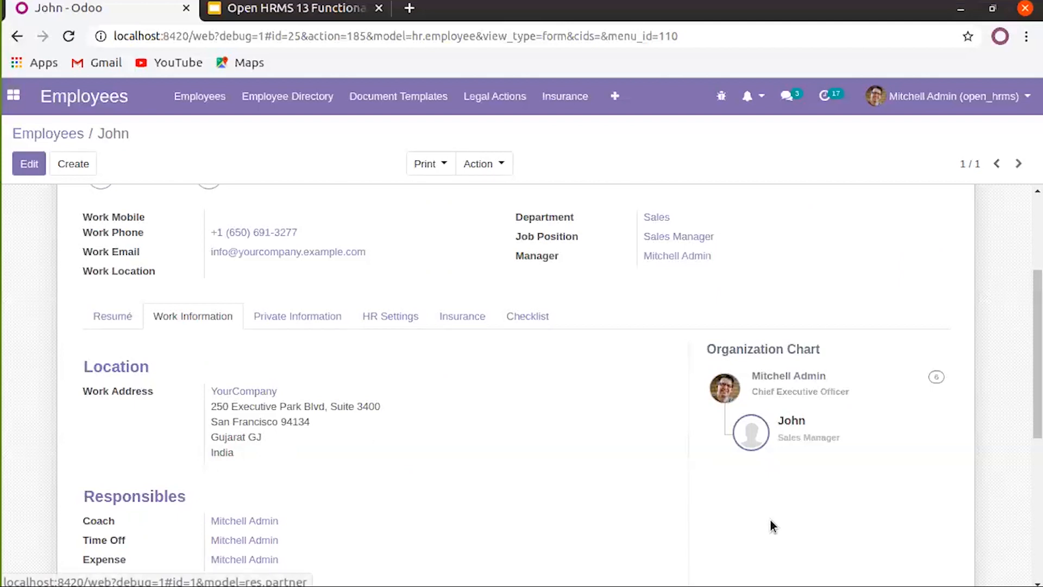
mouse_move(776, 384)
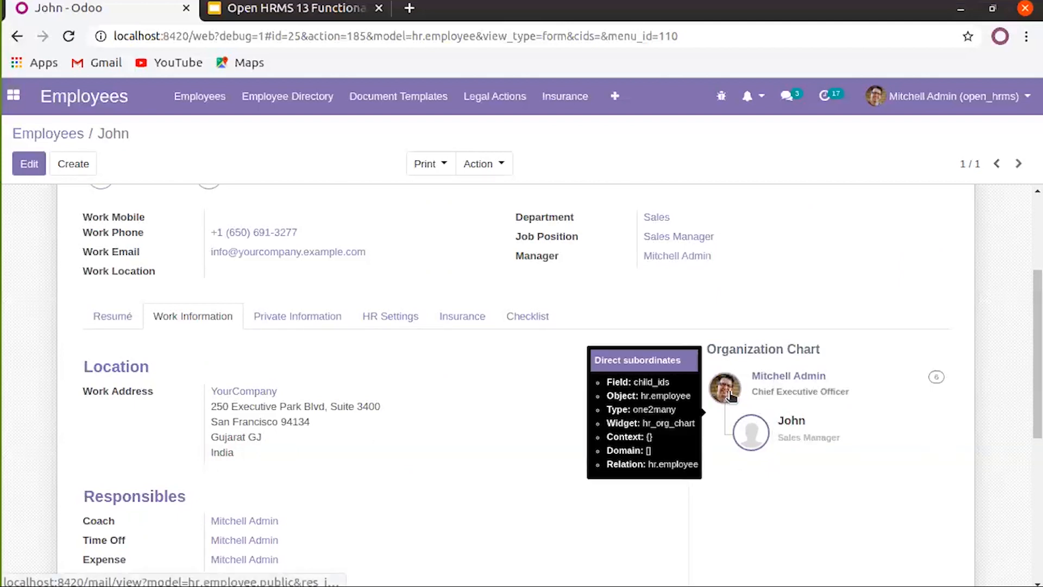
click(770, 382)
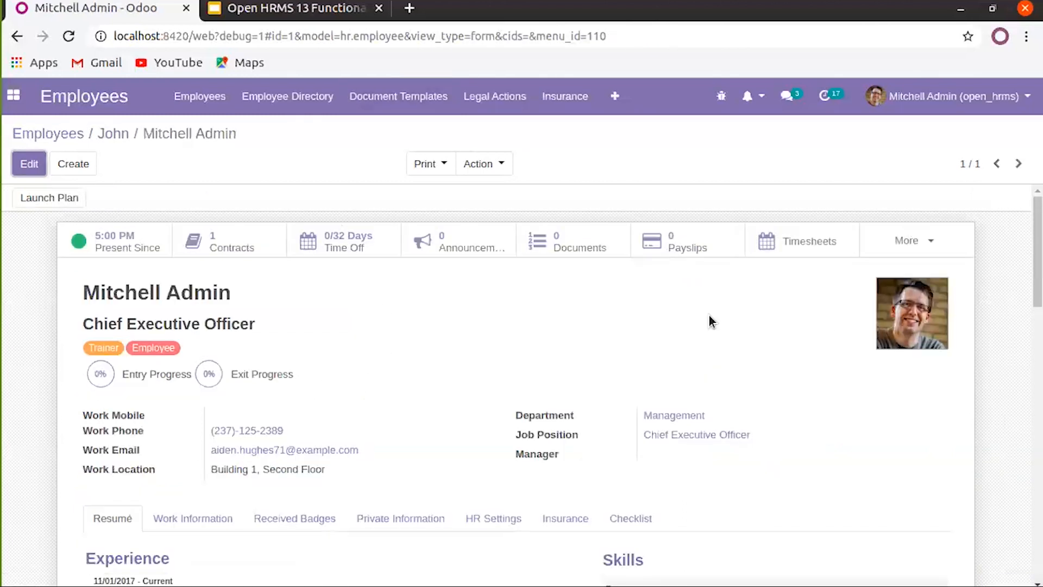
click(112, 135)
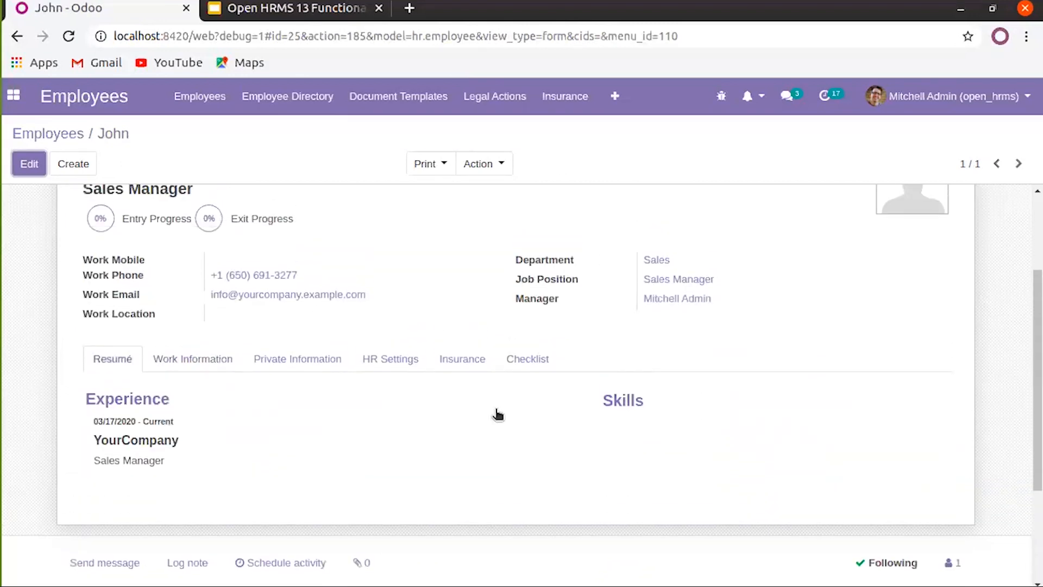
click(208, 361)
scroll(326, 347, down, 3)
scroll(310, 293, down, 3)
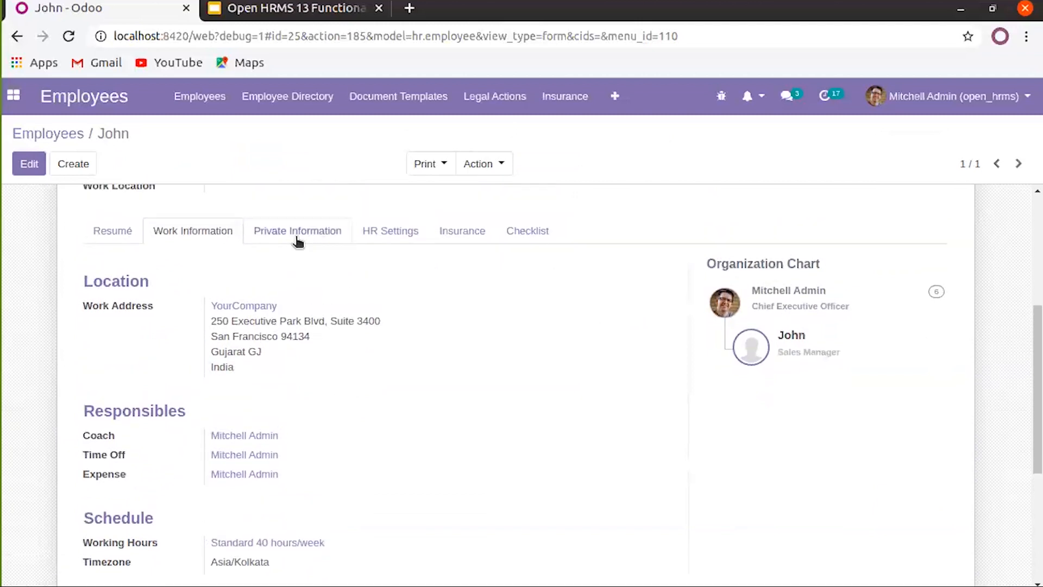
Open Private Information in edit mode and review the address, Km Home-Work, Identification and Passport fields
click(302, 231)
click(28, 163)
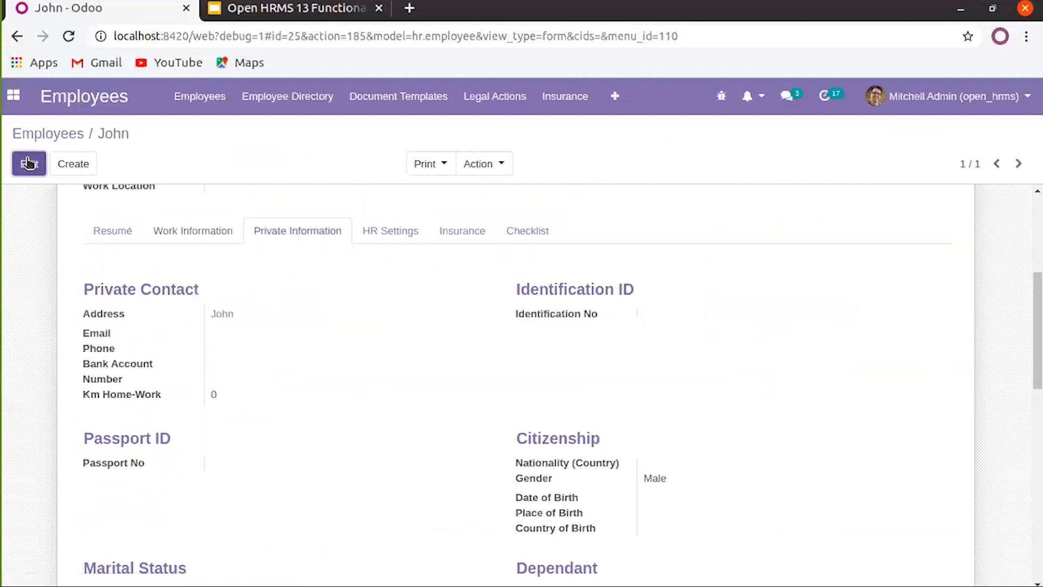
scroll(321, 324, down, 3)
scroll(320, 358, down, 5)
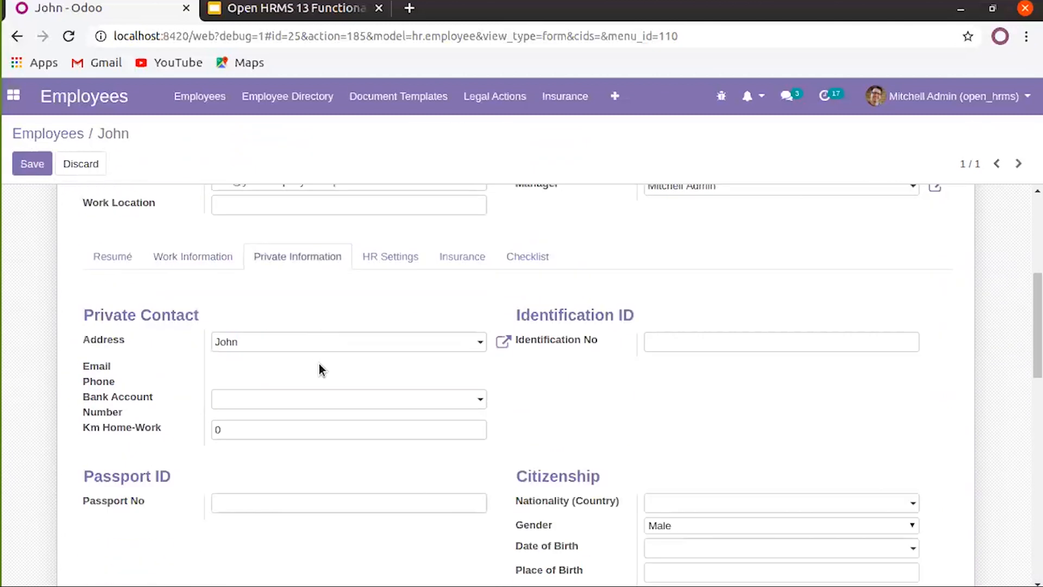
scroll(282, 345, up, 1)
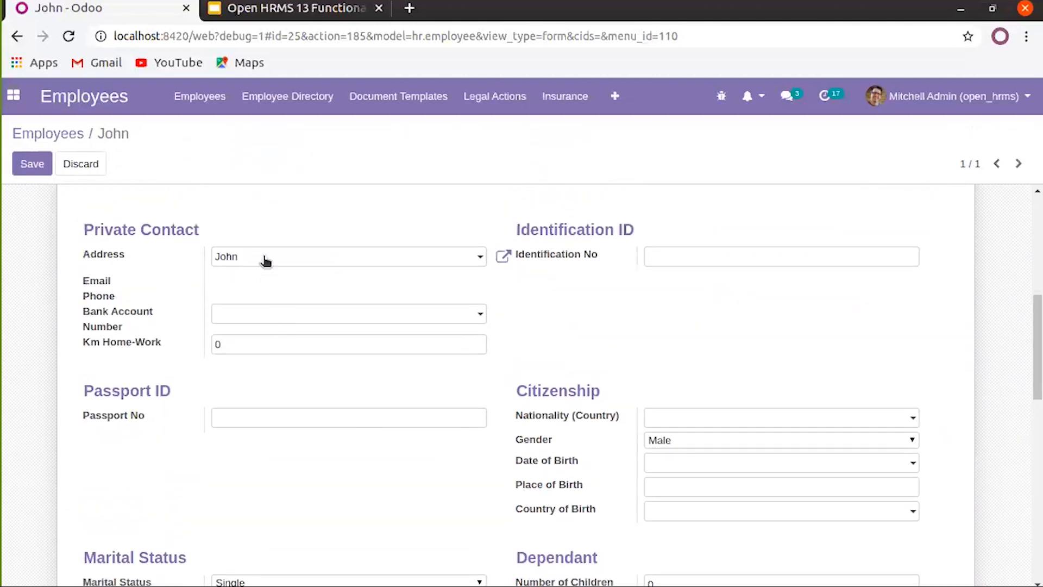
click(266, 259)
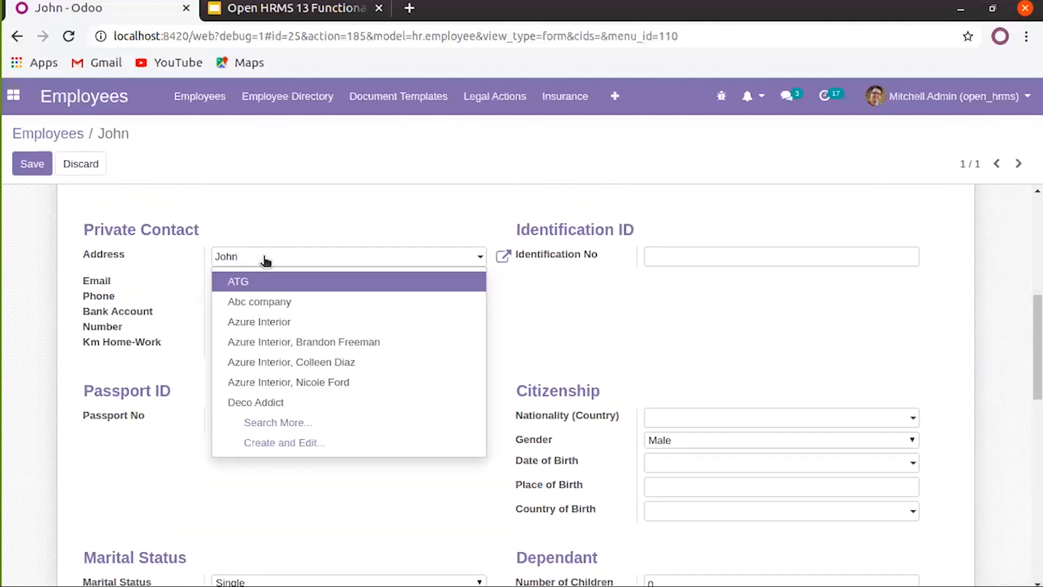
click(265, 259)
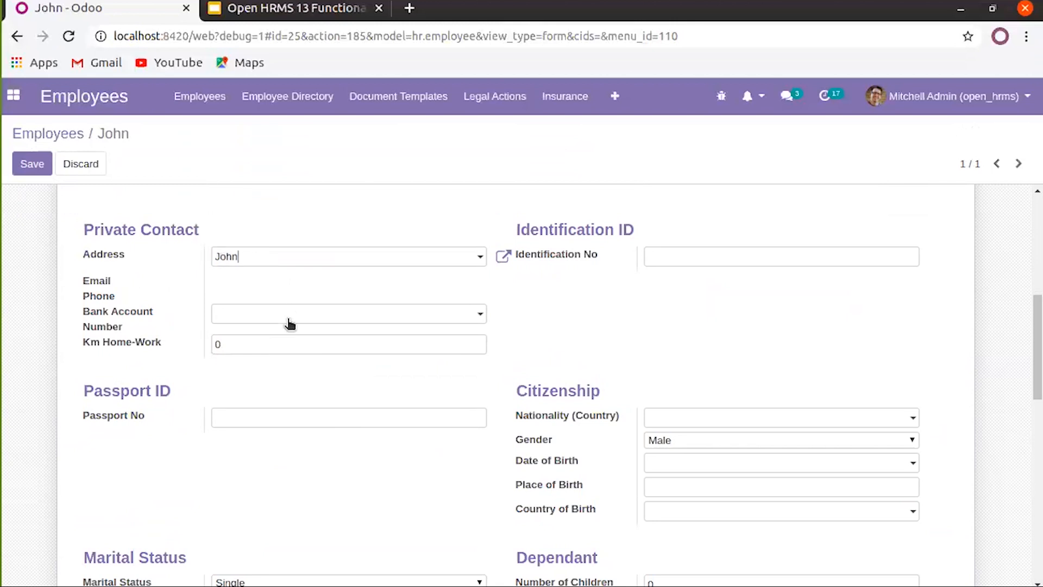
click(275, 341)
click(709, 253)
scroll(690, 267, down, 2)
click(375, 326)
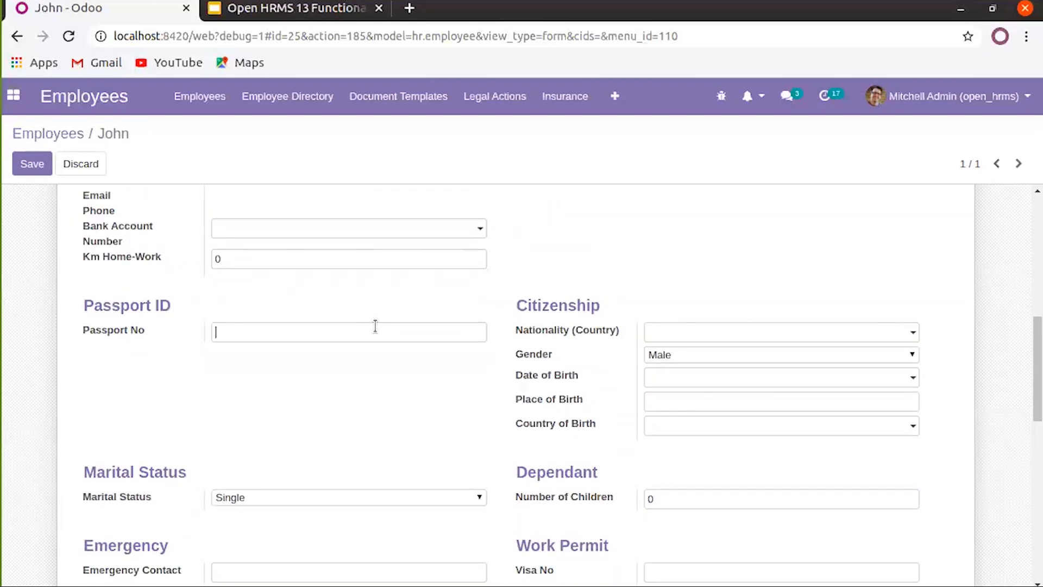
Leave nationality and country of birth unchanged and set Marital Status to Married
click(835, 327)
click(767, 275)
scroll(725, 337, down, 1)
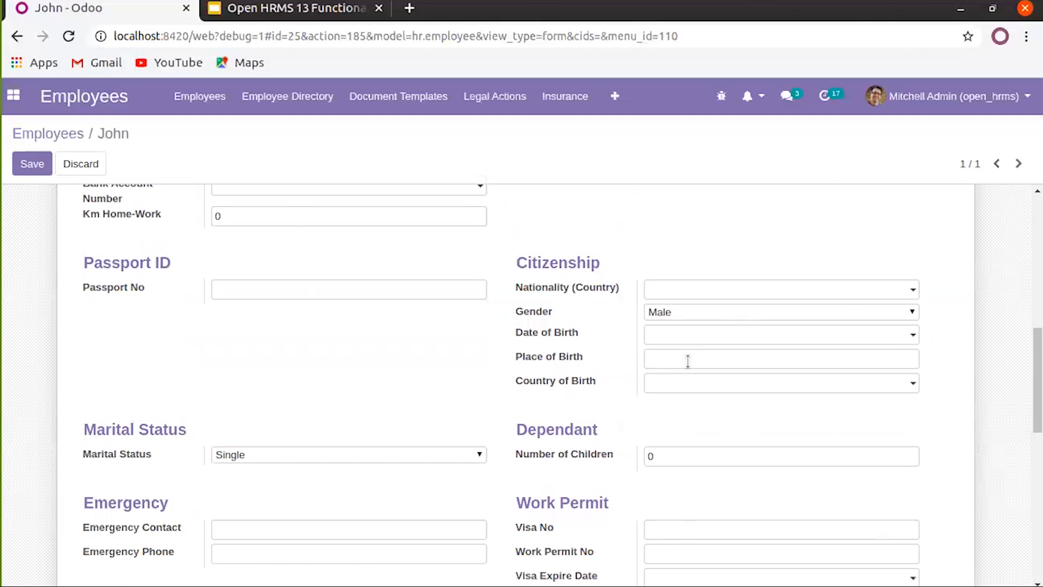
click(687, 387)
click(389, 394)
scroll(382, 390, down, 2)
click(335, 366)
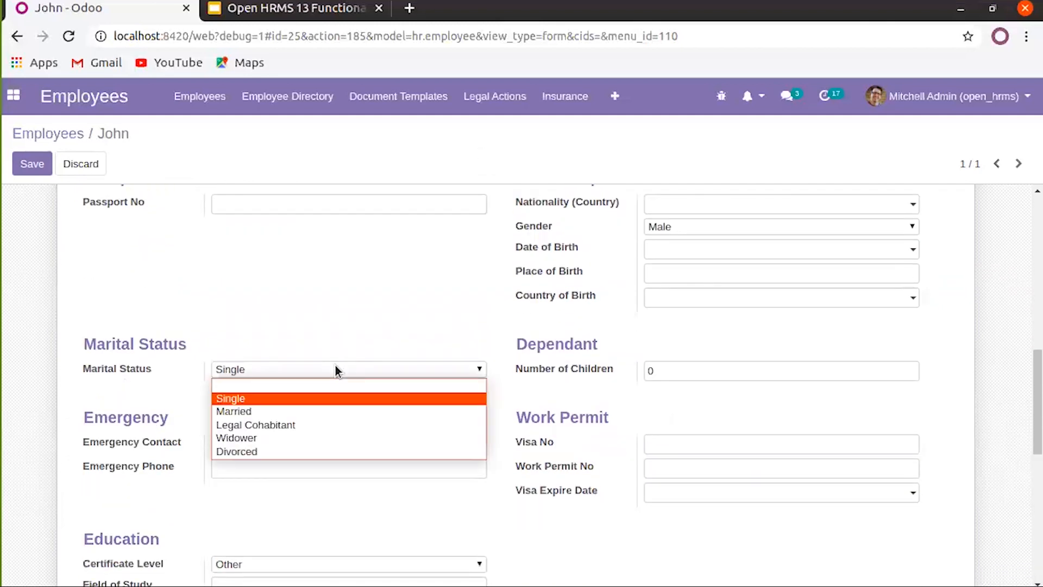
click(321, 373)
click(320, 373)
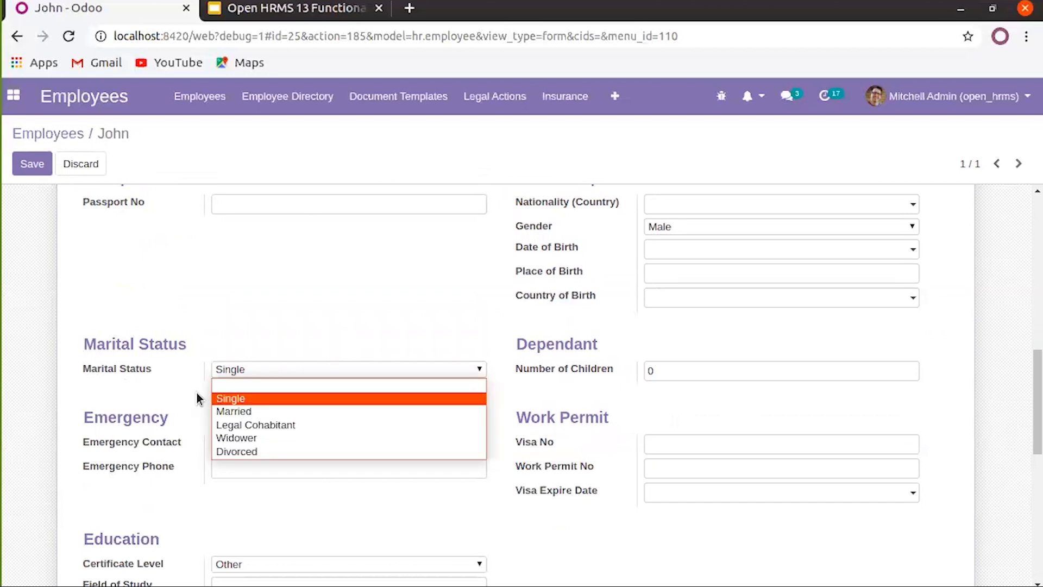
click(282, 410)
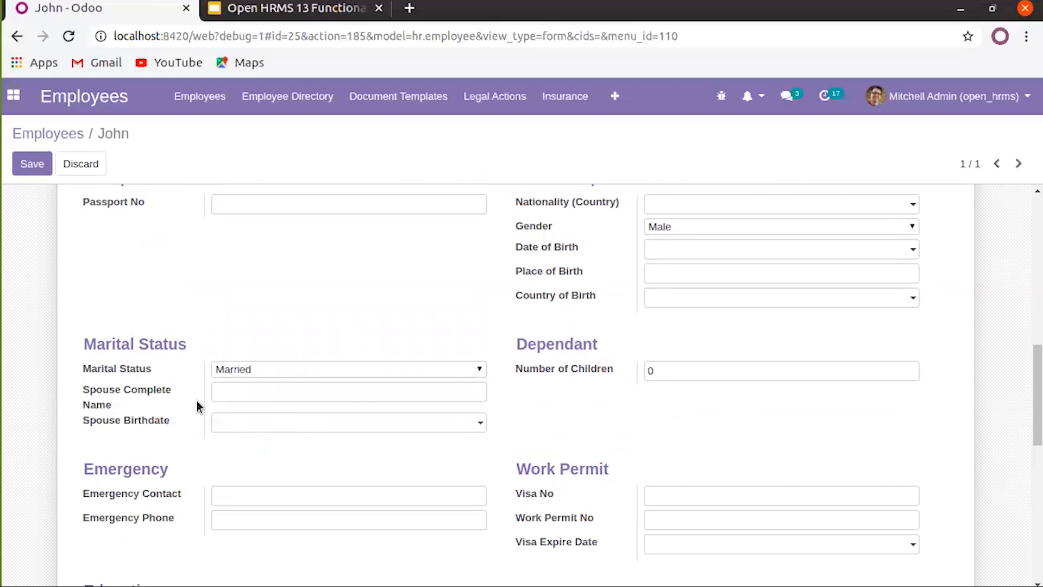
Enter the spouse's name and save the record
scroll(156, 390, down, 3)
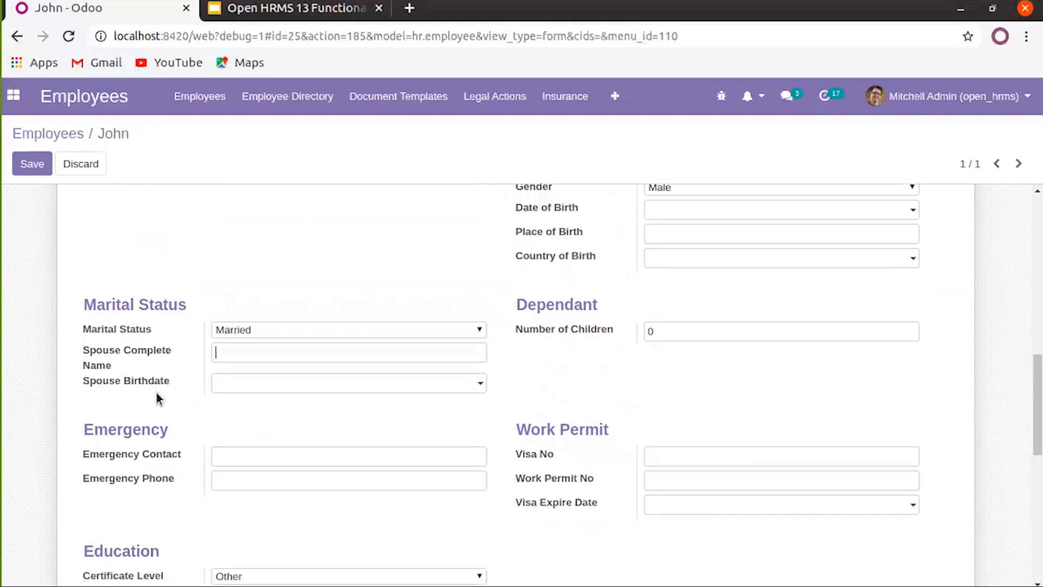
scroll(224, 334, down, 5)
scroll(221, 335, up, 5)
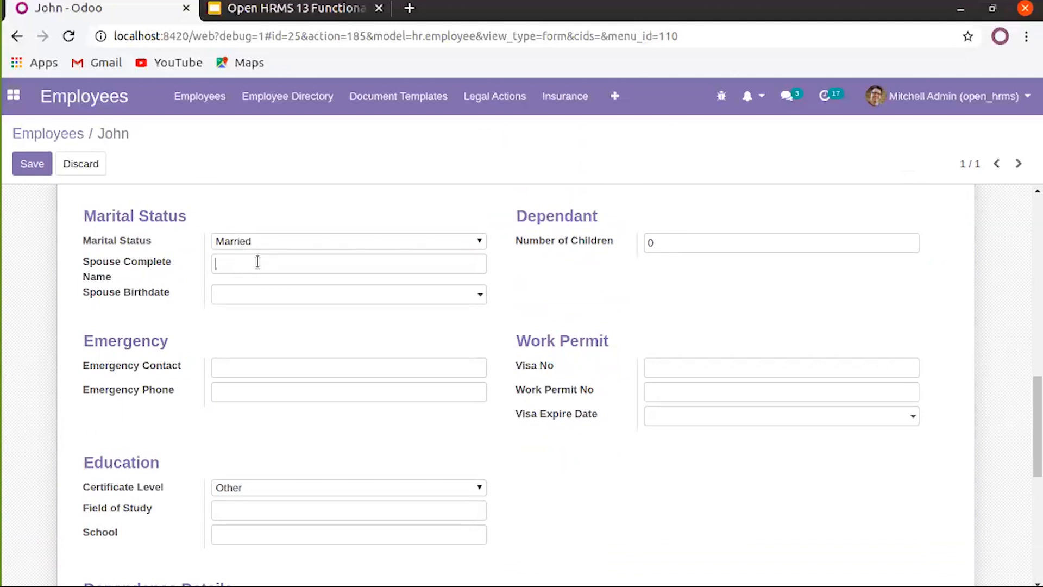
click(257, 262)
text(Mrs.Joh)
click(33, 165)
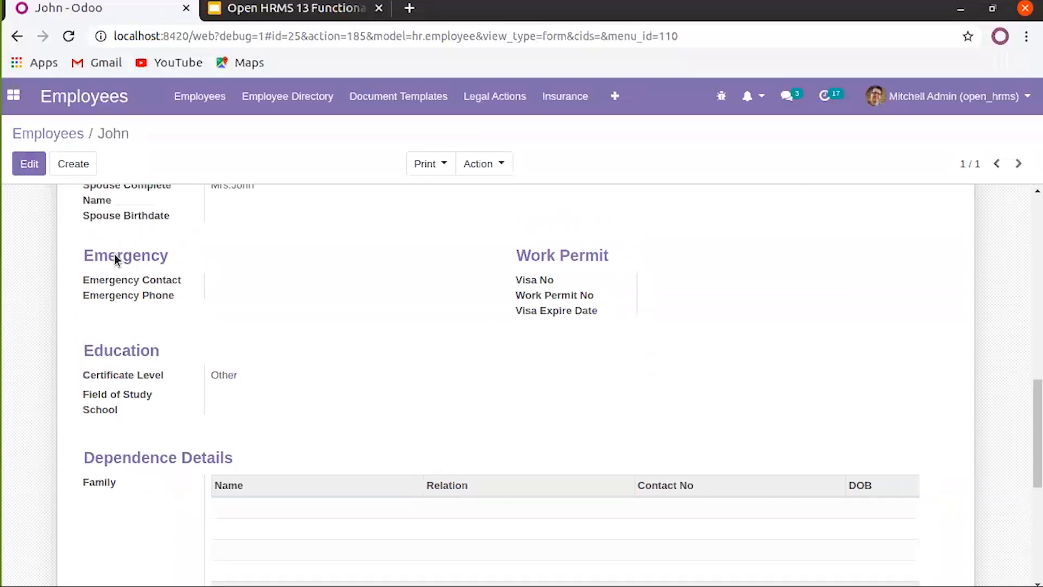
Edit the record again and set Certificate Level to Master
scroll(114, 254, up, 5)
click(28, 164)
scroll(326, 427, down, 6)
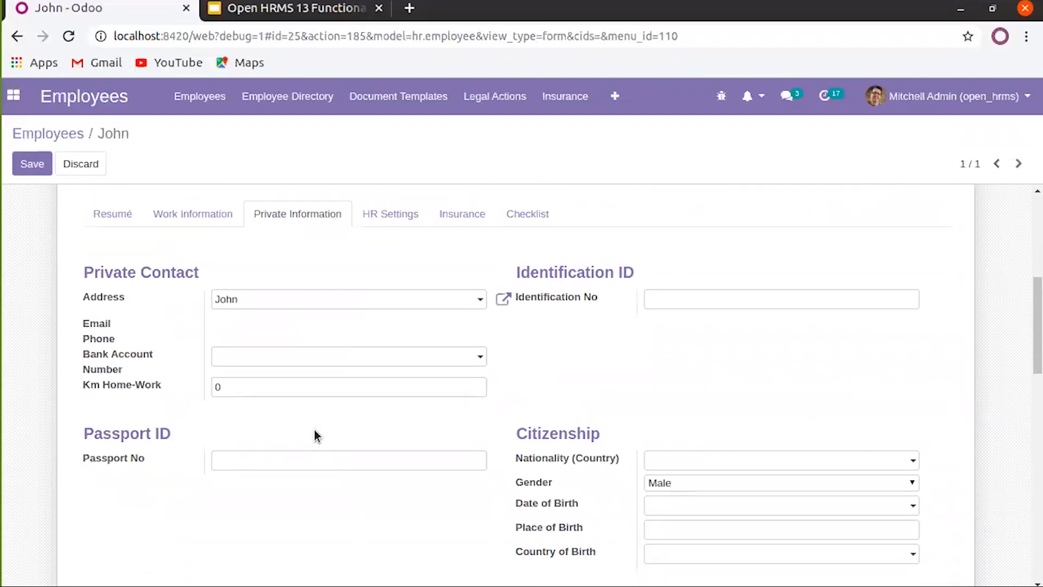
scroll(310, 424, down, 6)
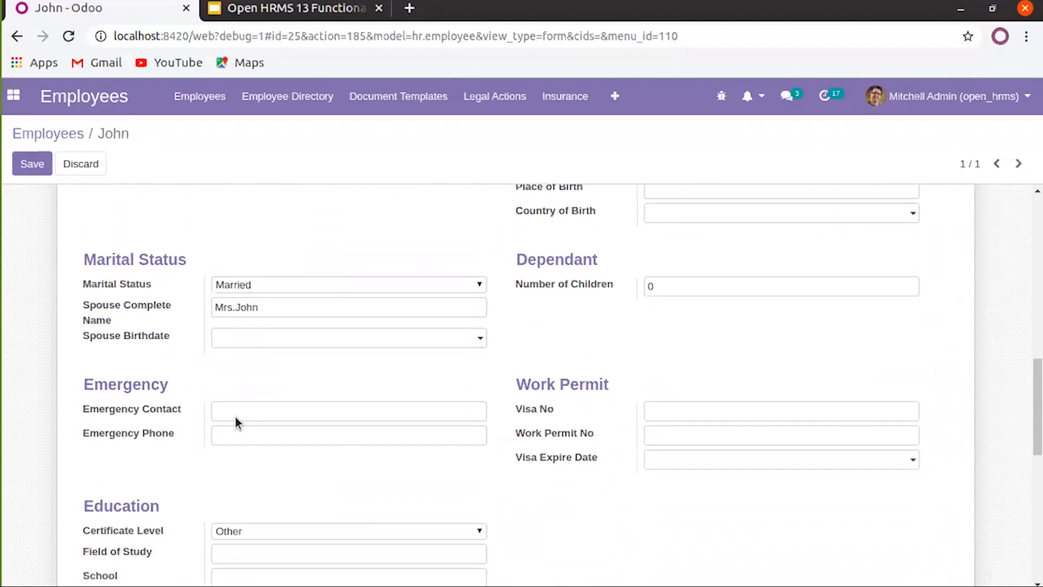
scroll(236, 416, down, 5)
scroll(236, 416, up, 5)
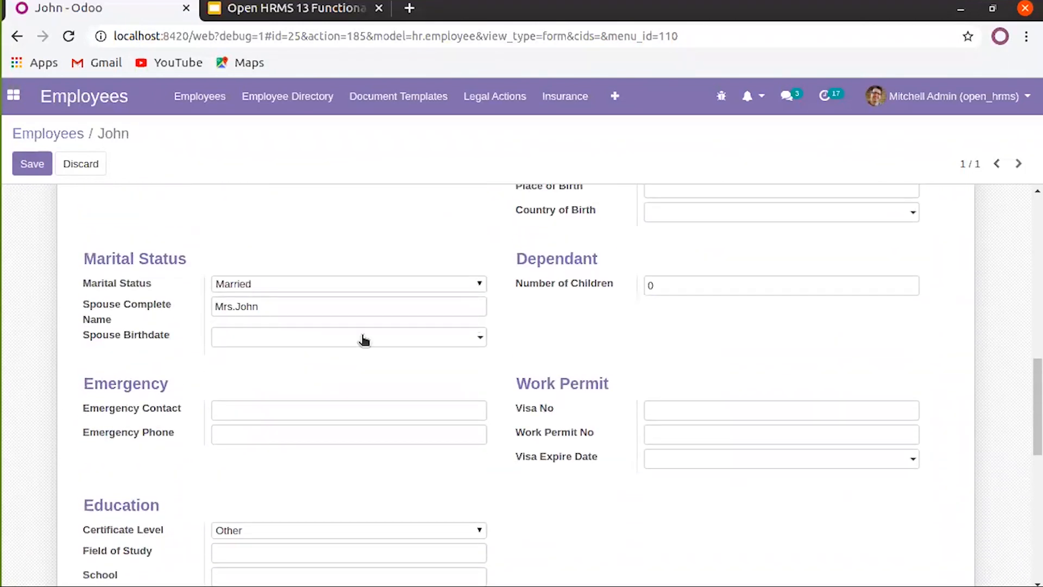
click(681, 287)
scroll(256, 426, down, 2)
scroll(478, 451, down, 1)
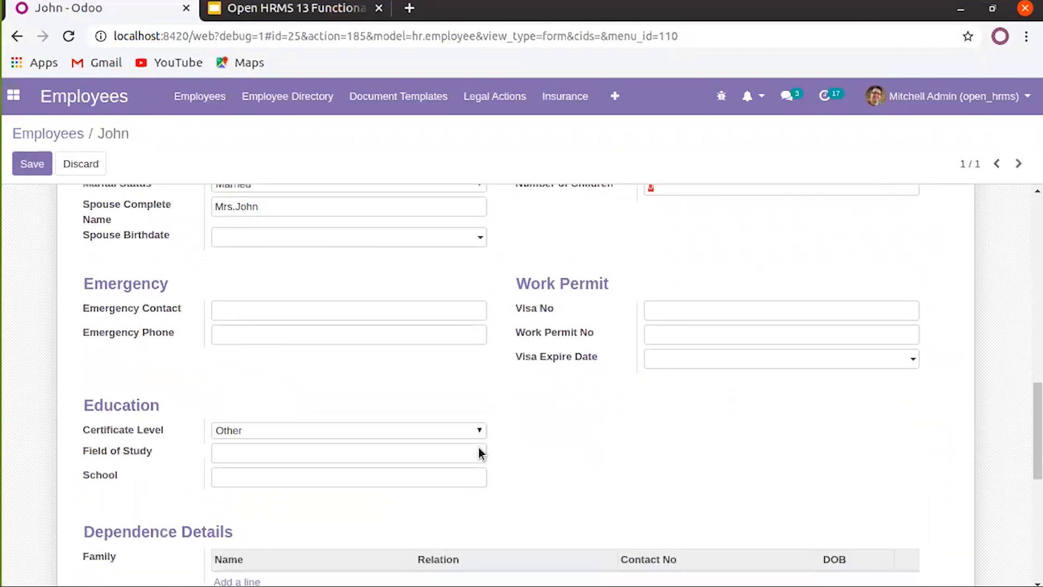
click(405, 393)
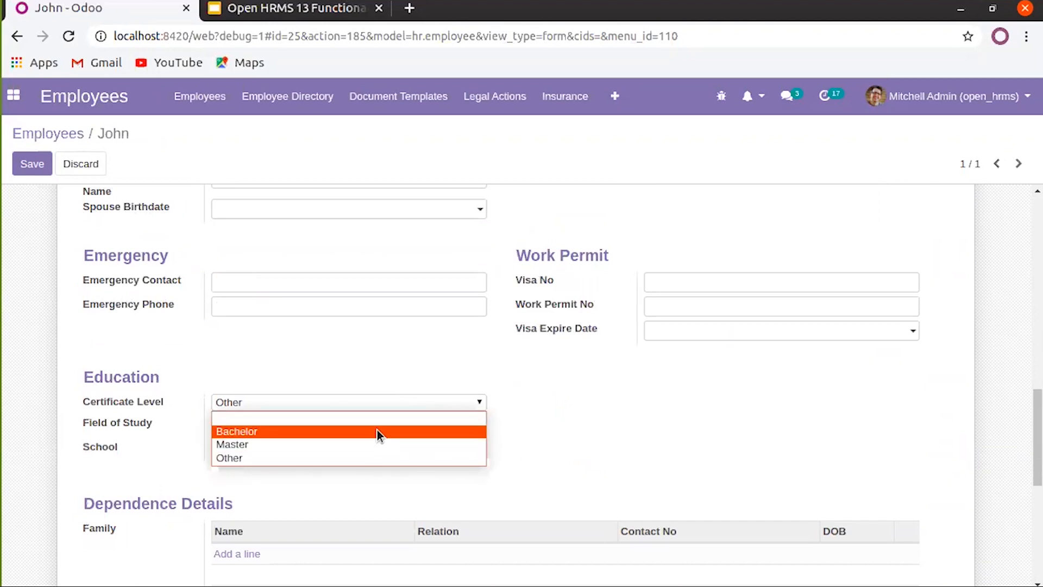
click(367, 445)
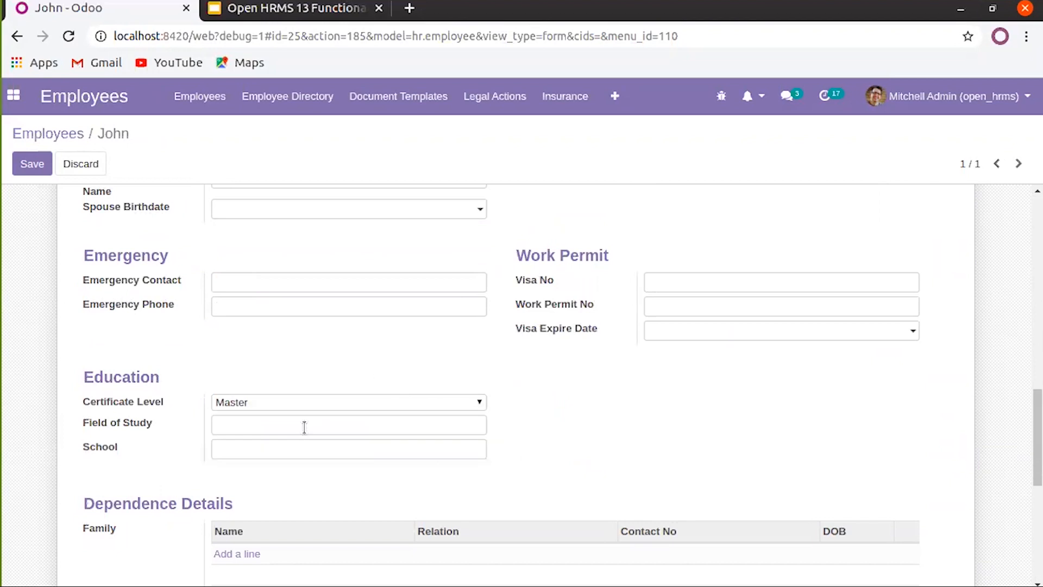
scroll(341, 450, down, 1)
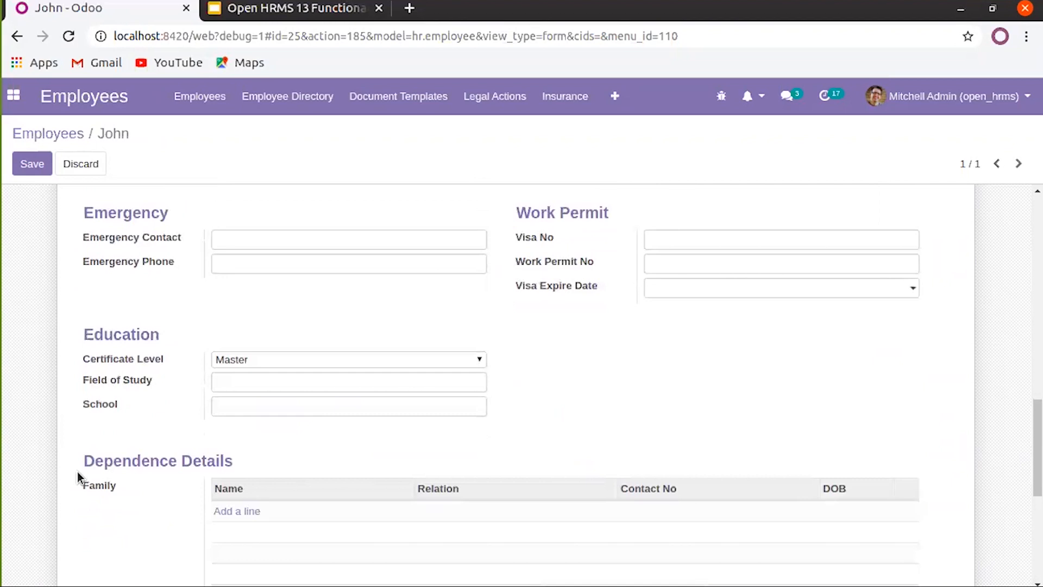
scroll(201, 467, down, 1)
Add a family row for samuel with the relation Son
click(229, 470)
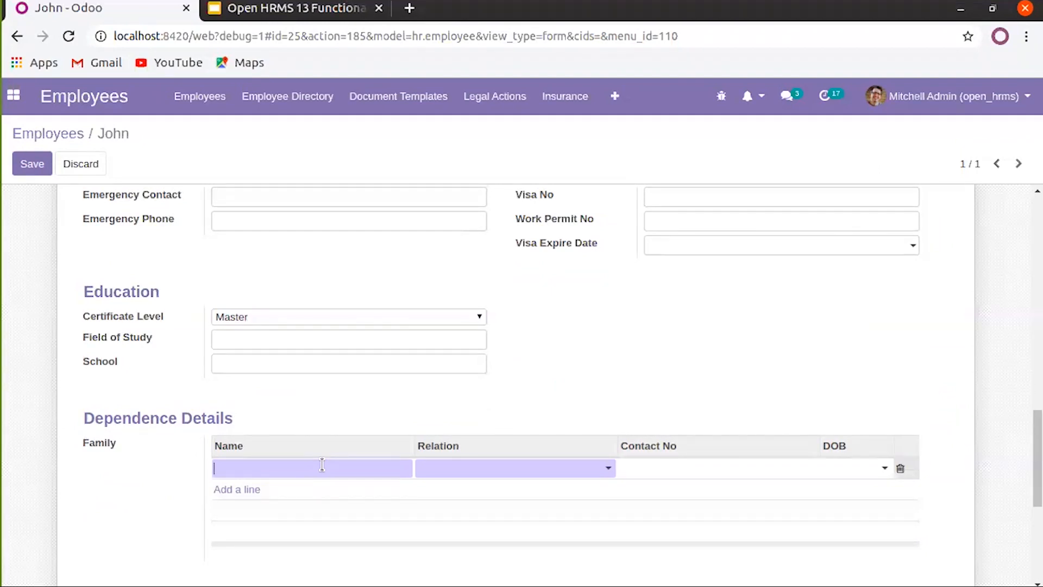
text(samuel)
click(449, 467)
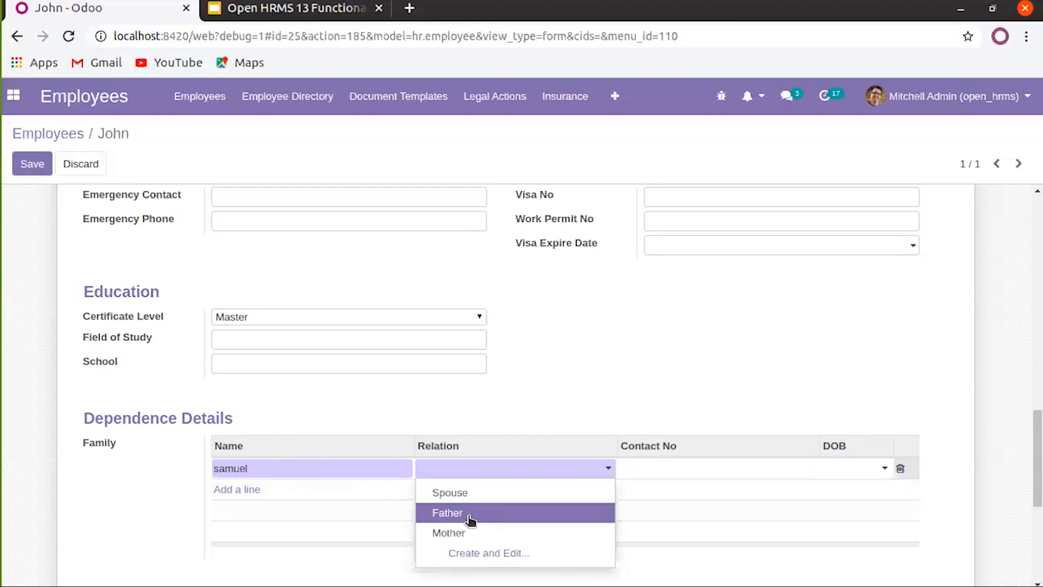
text(Son)
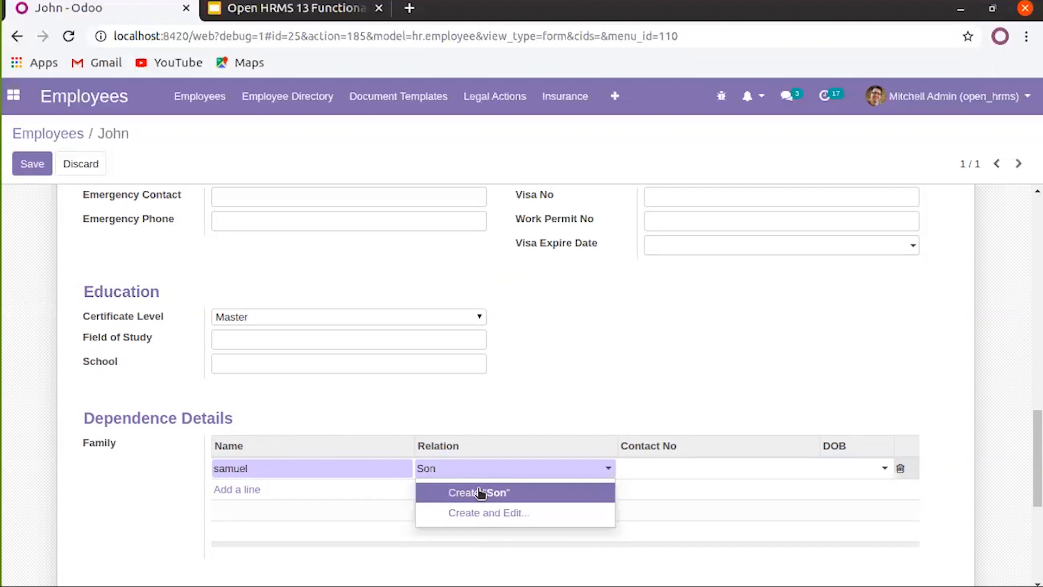
click(477, 492)
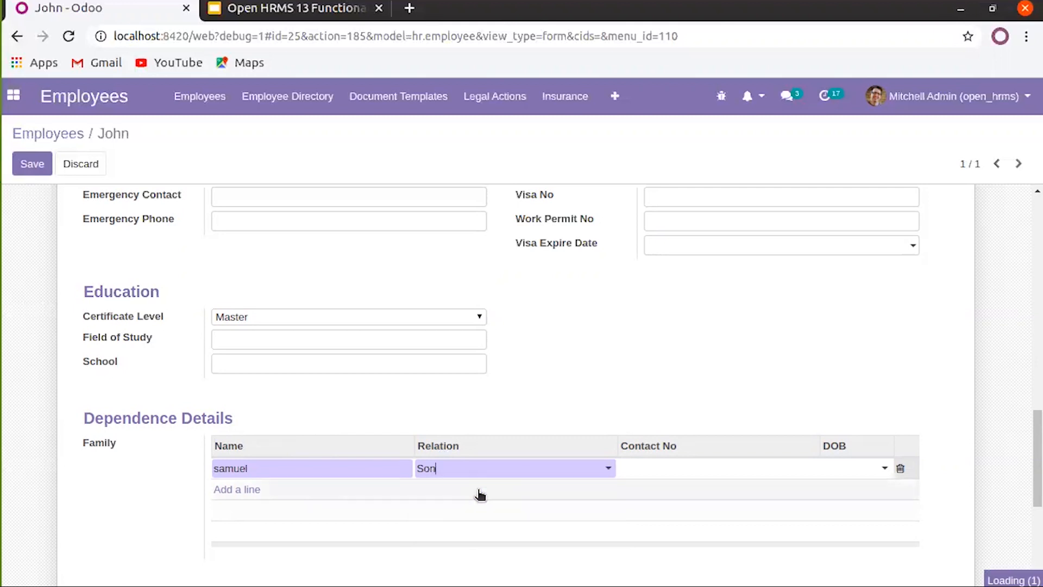
Revisit the samuel row's relation, contact and birth-date fields, then add another blank family row
click(529, 417)
click(452, 473)
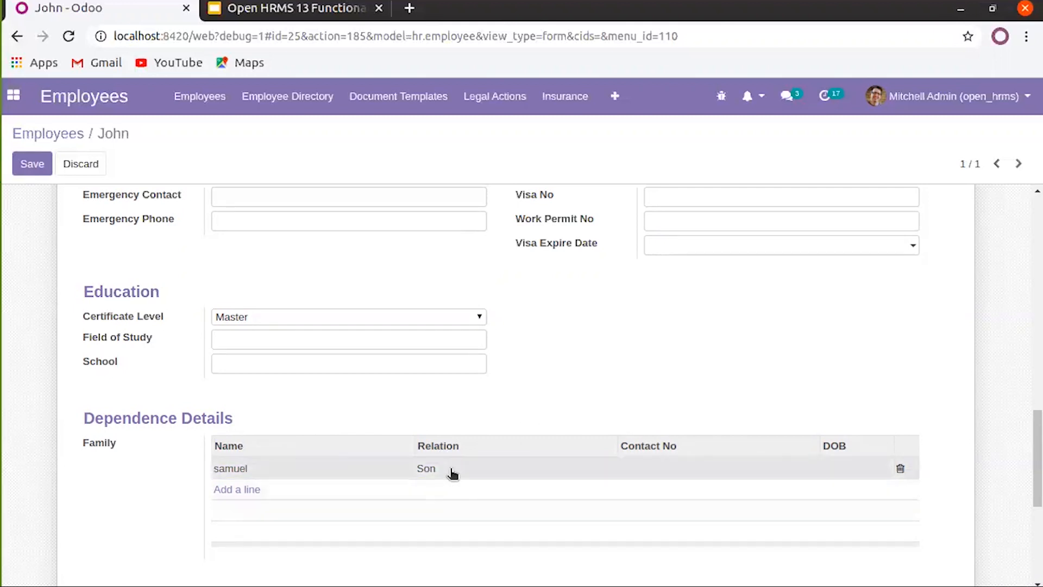
click(656, 468)
click(867, 470)
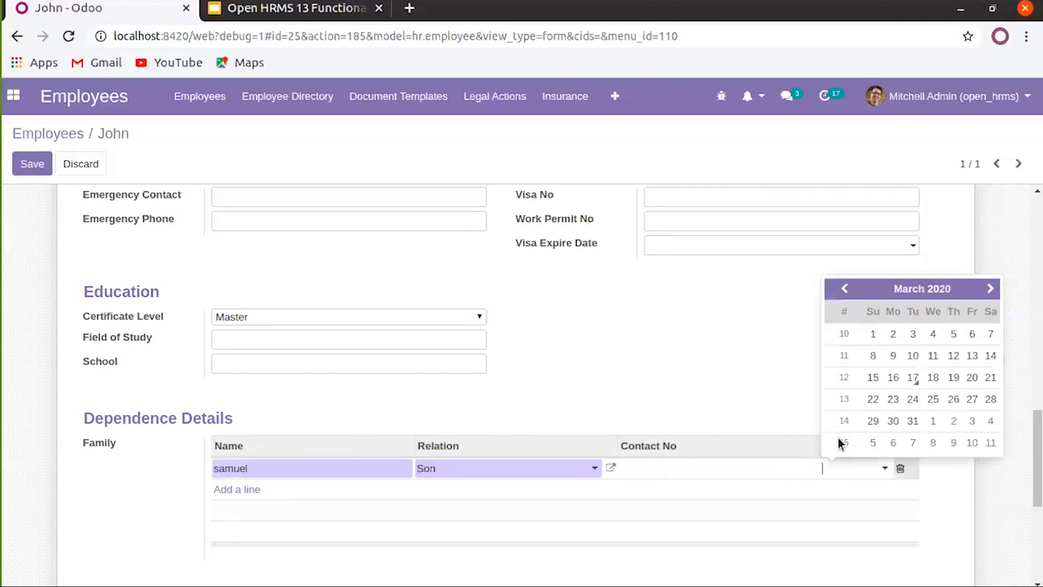
click(730, 339)
click(237, 489)
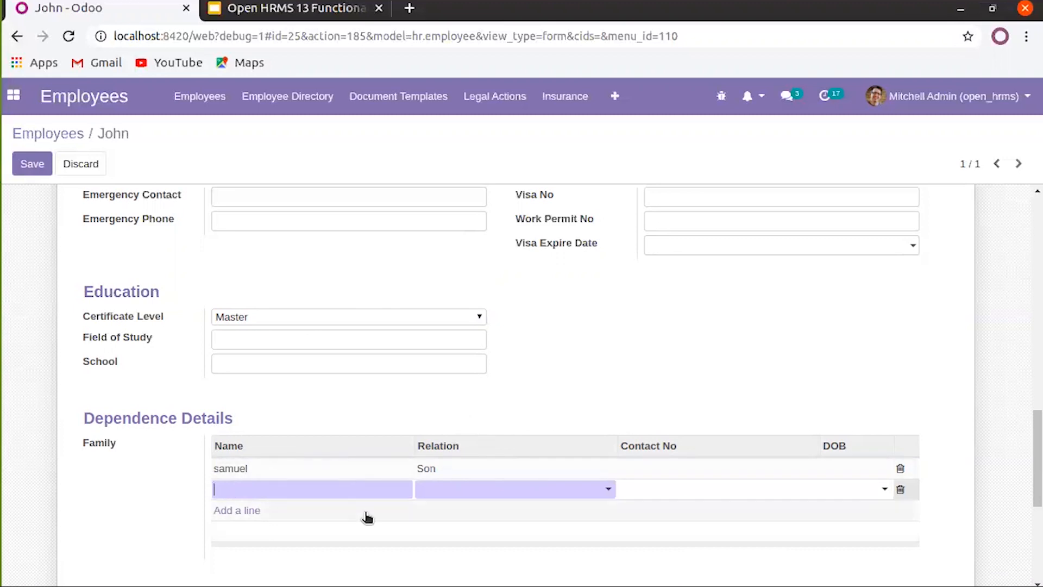
Scroll to the top and save John's employee record
scroll(366, 514, up, 2)
scroll(179, 298, up, 3)
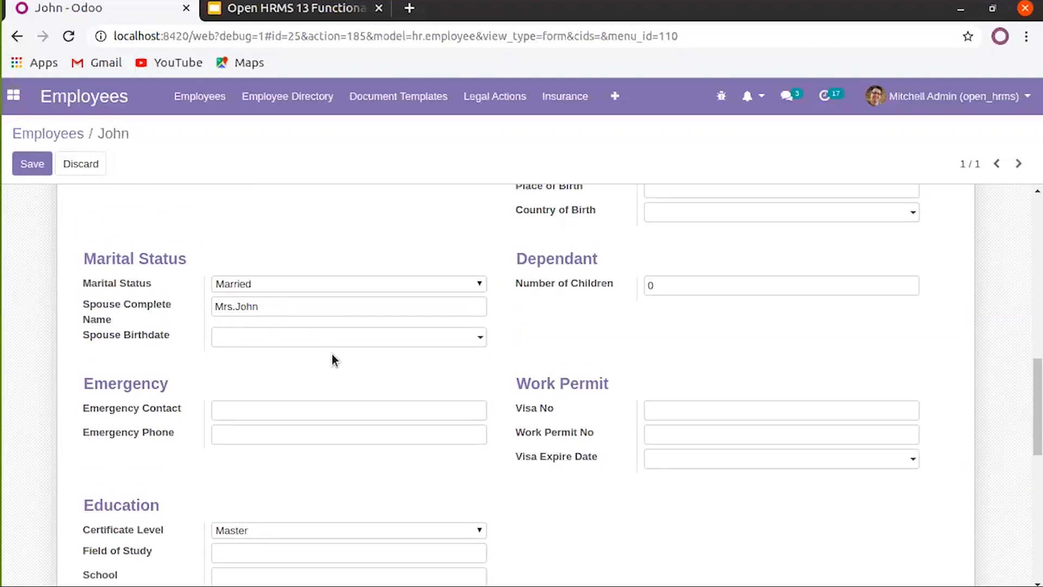
scroll(332, 355, down, 6)
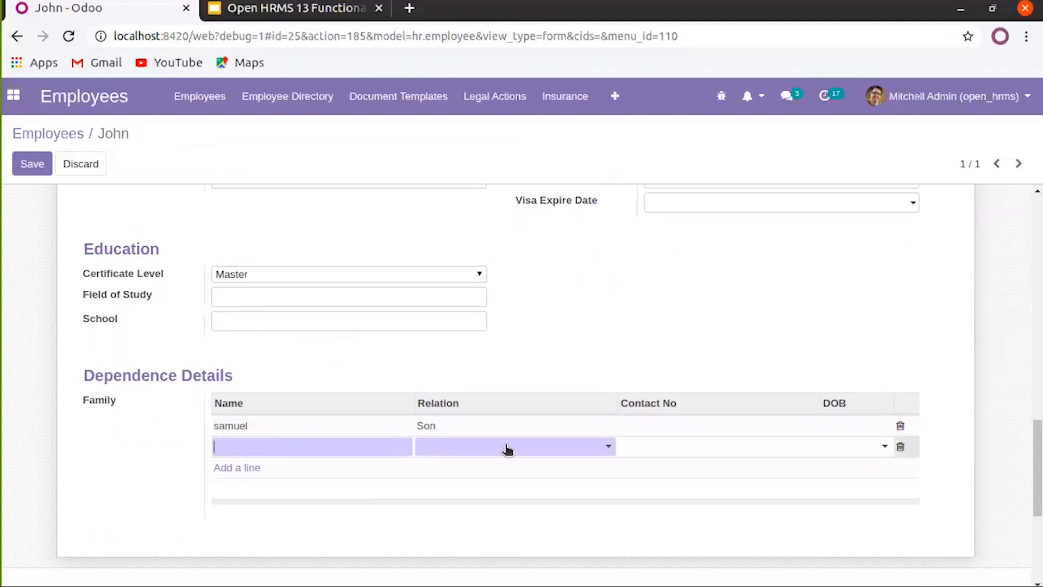
scroll(504, 455, up, 6)
scroll(330, 349, up, 6)
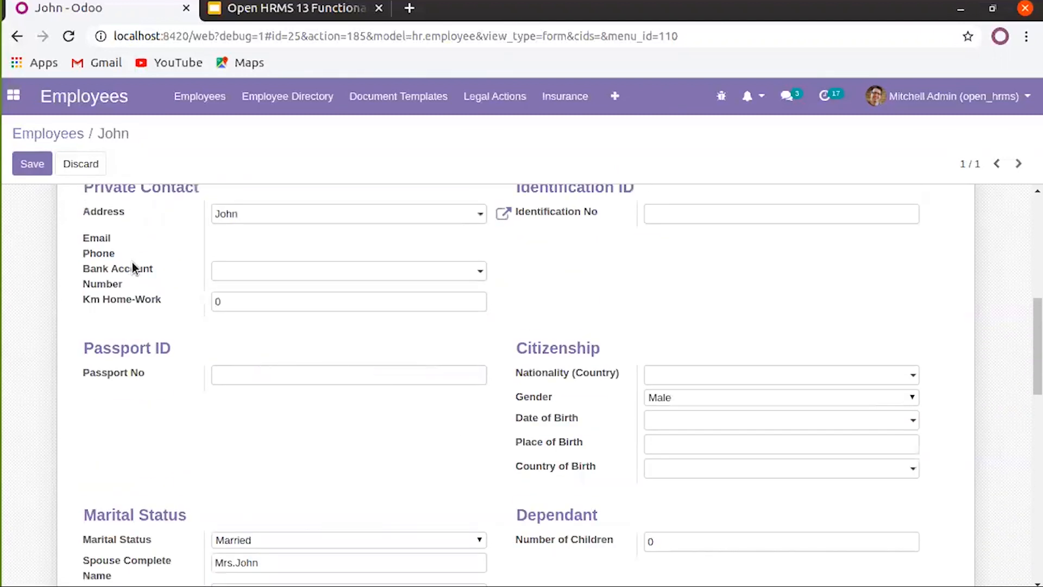
scroll(132, 261, up, 6)
click(27, 168)
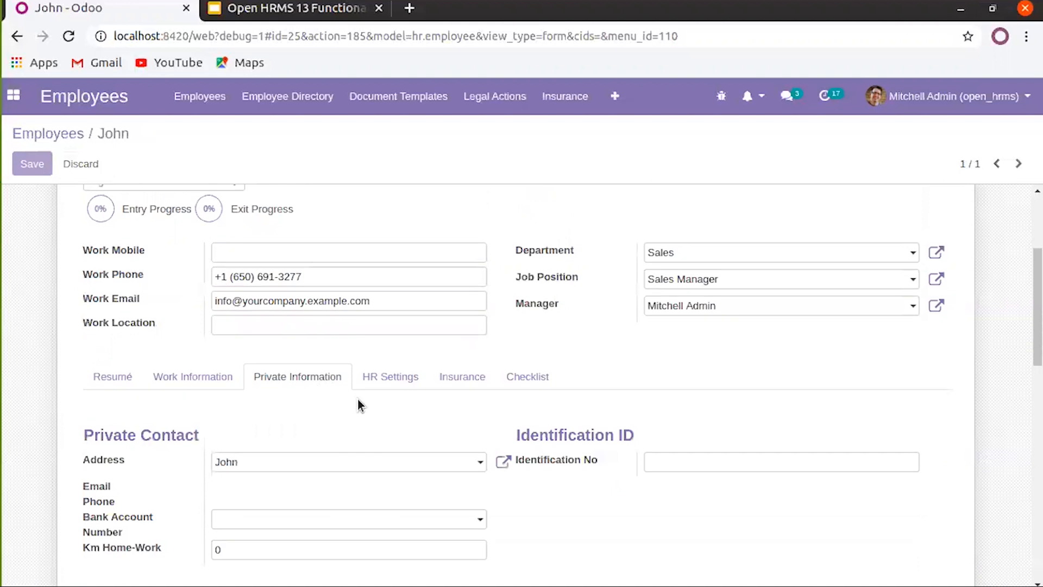
Show John's HR Settings in edit mode, check the Related User list without choosing anyone, and select Timesheet Cost
click(376, 292)
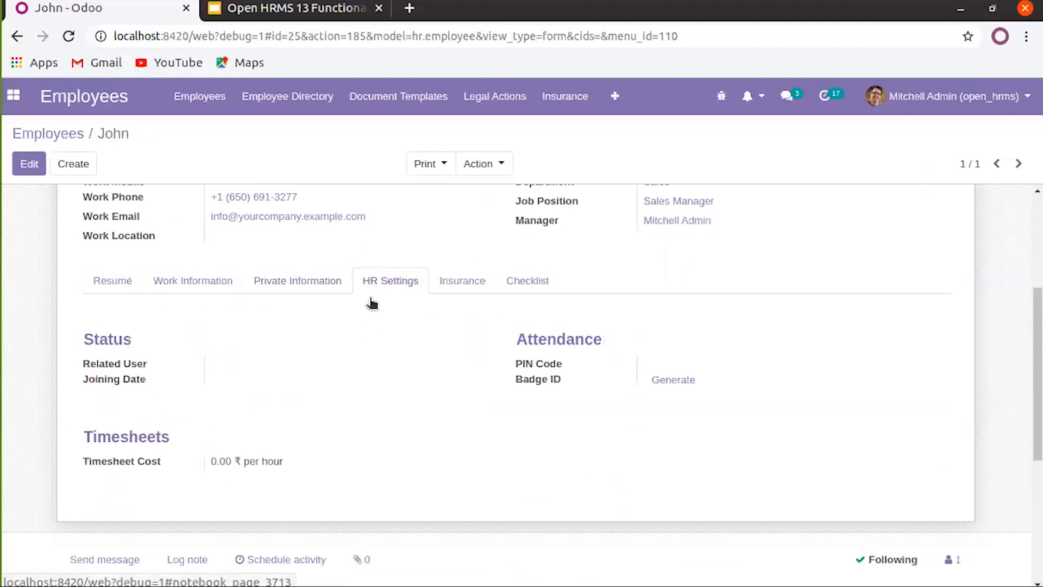
click(26, 173)
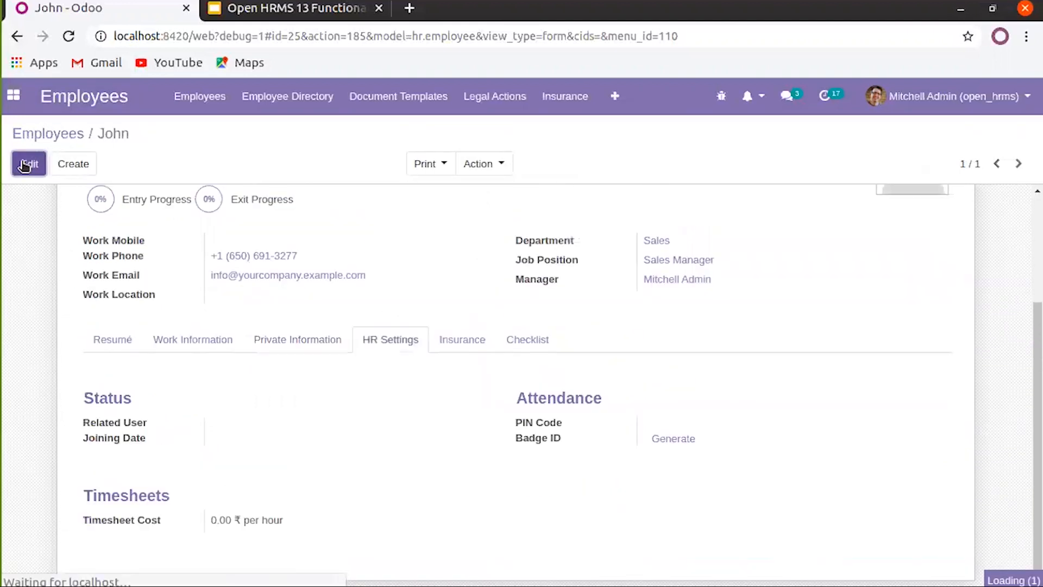
scroll(246, 435, down, 5)
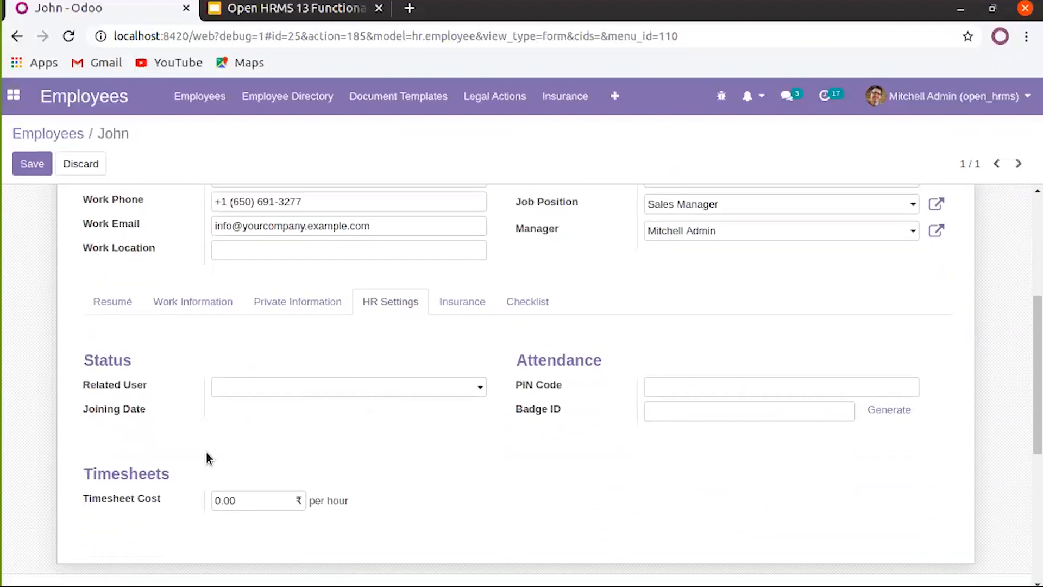
click(270, 395)
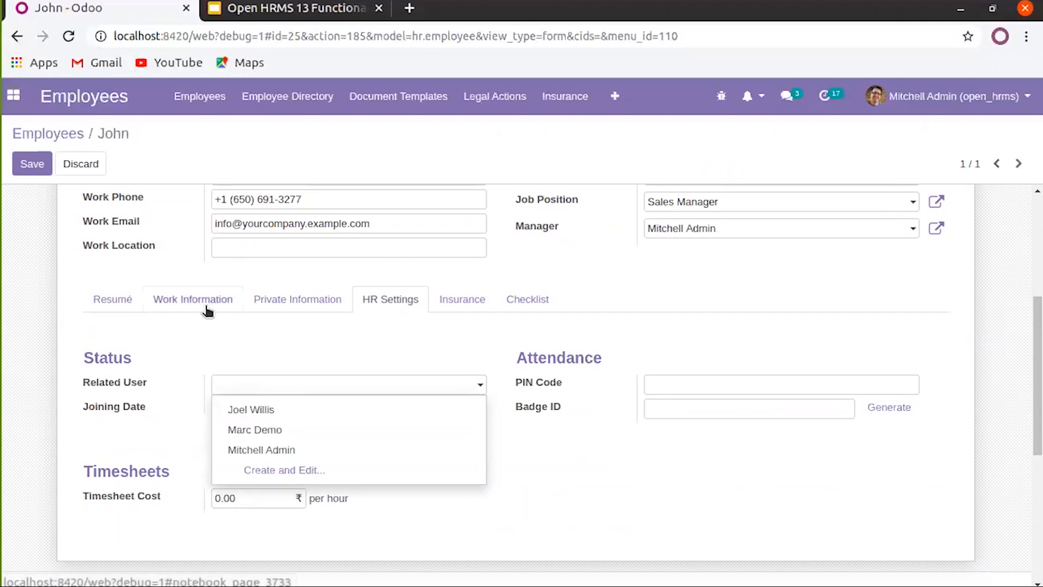
click(259, 388)
click(259, 388)
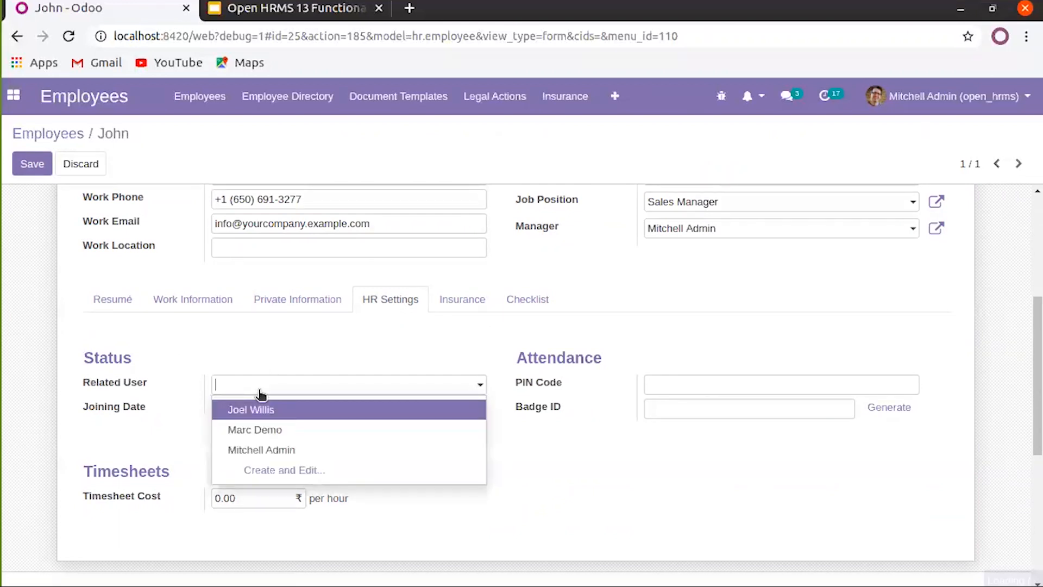
click(315, 334)
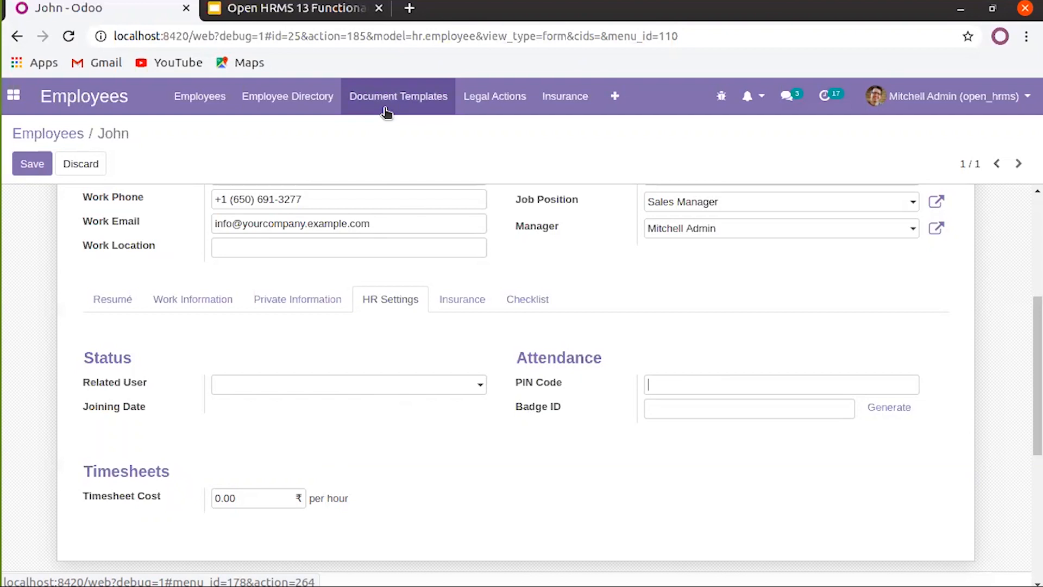
click(245, 497)
Change the Insurance Company Percentage to 50 and add a new insurance line
click(461, 451)
click(478, 307)
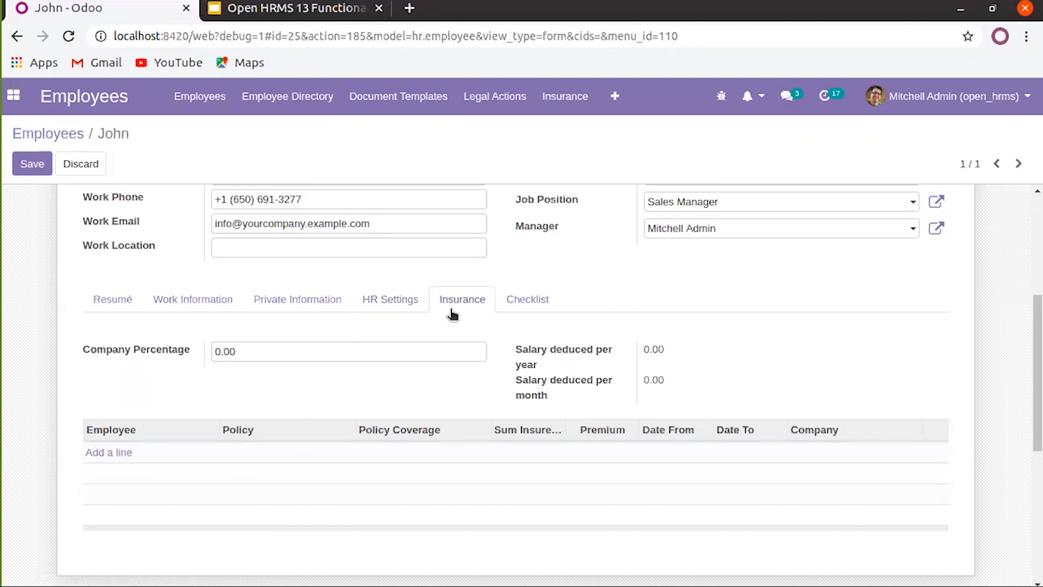
double_click(292, 347)
text(50)
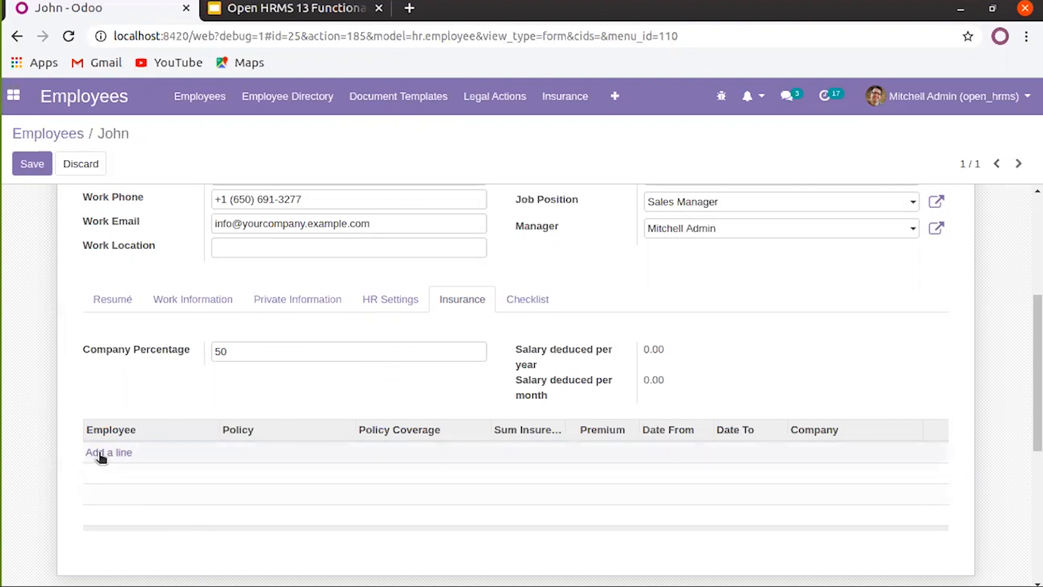
click(129, 456)
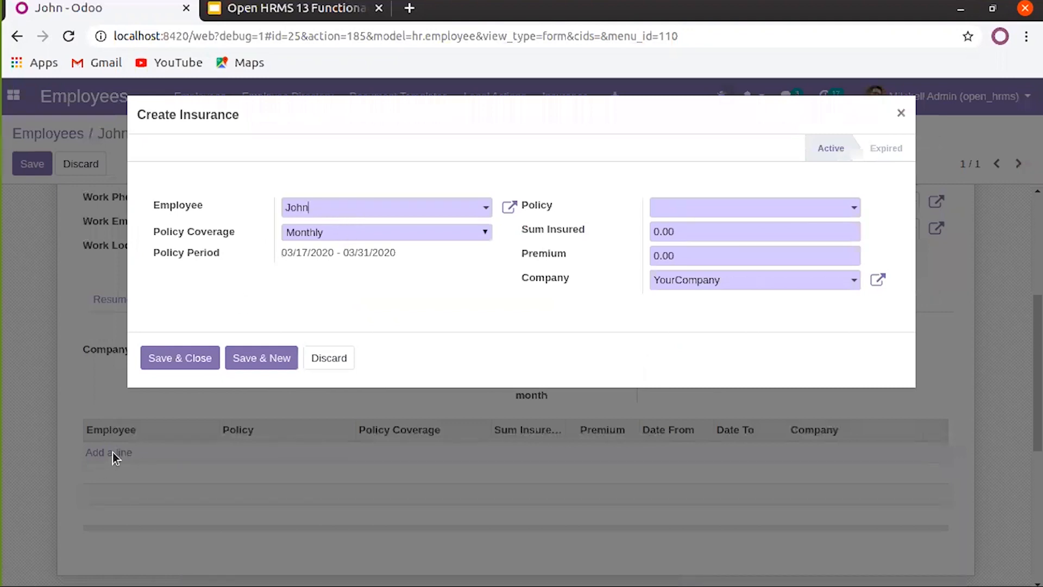
Set the insurance line's Policy Coverage to Yearly and adjust its start and end dates
click(406, 236)
click(361, 260)
double_click(321, 253)
click(293, 253)
double_click(363, 252)
Create and save a new insurance policy, entering its policy number
click(722, 212)
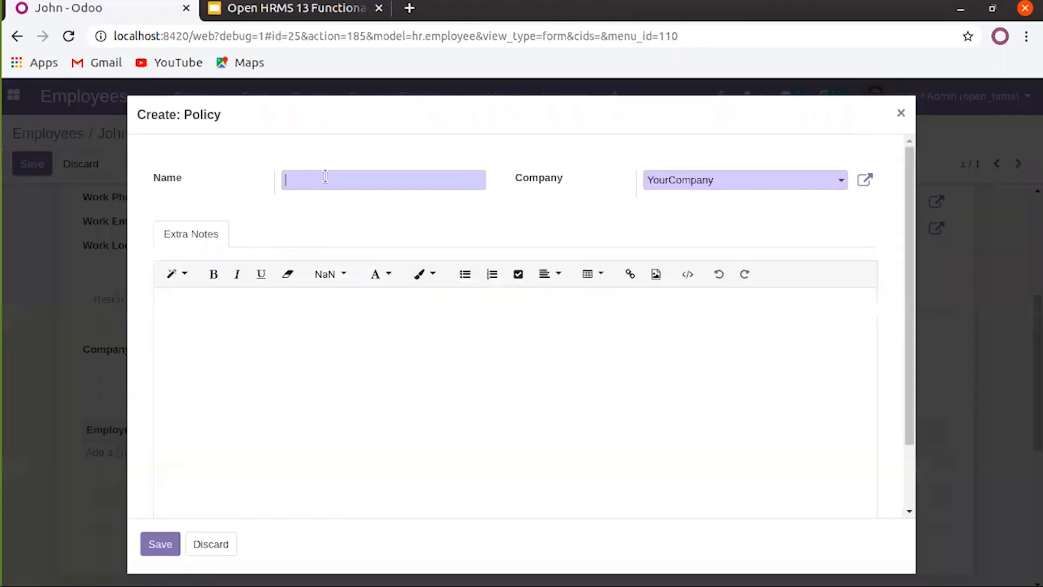
text(1234567654543)
click(389, 326)
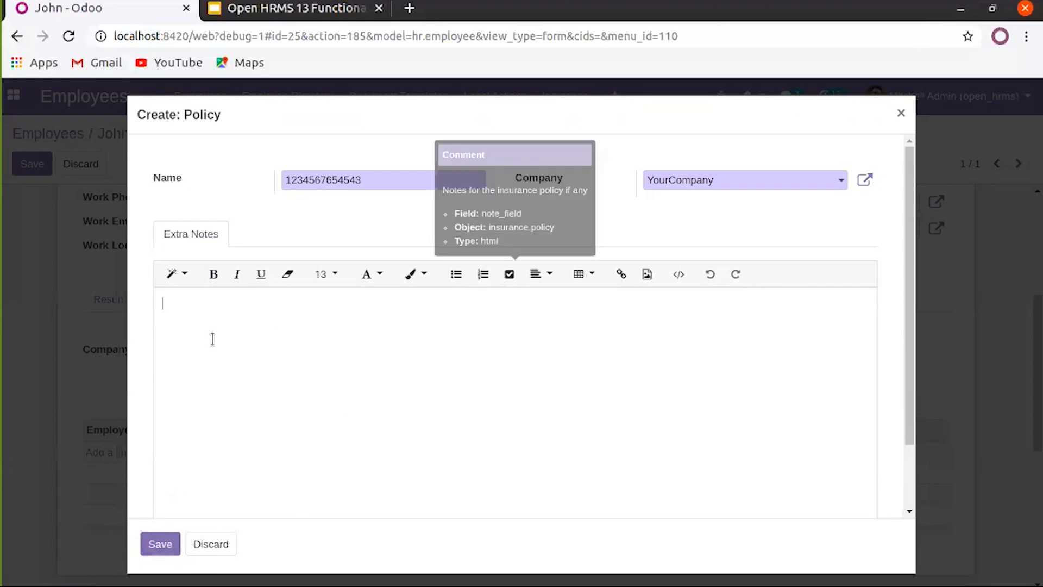
click(157, 543)
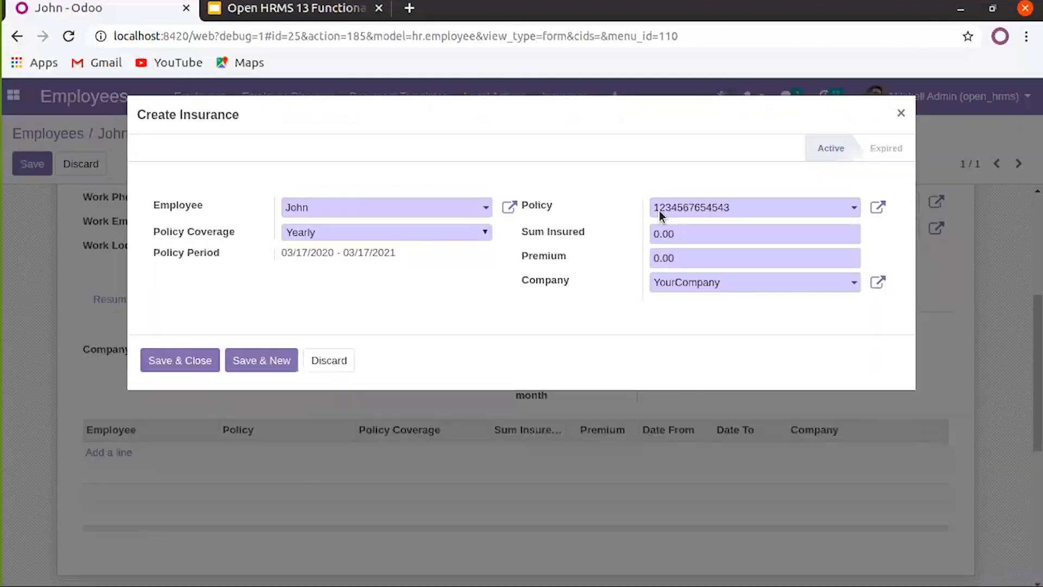
Enter Sum Insured 100000 and Premium 1000, then save and close the insurance line
click(703, 236)
text(100000)
click(714, 262)
text(1000)
click(205, 361)
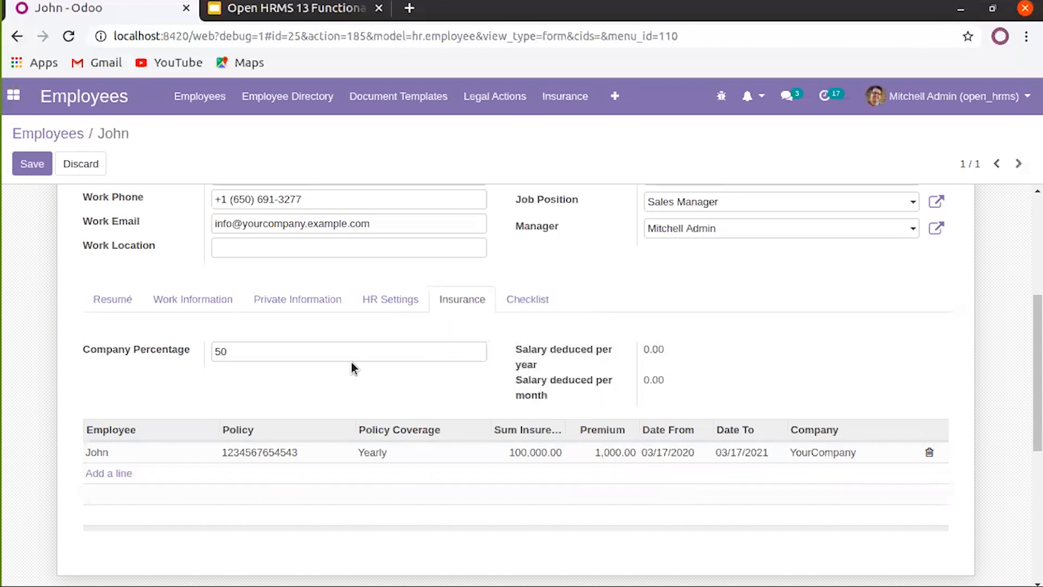
scroll(704, 462, up, 5)
Save John's record with the insurance line and put it back into editing
click(30, 172)
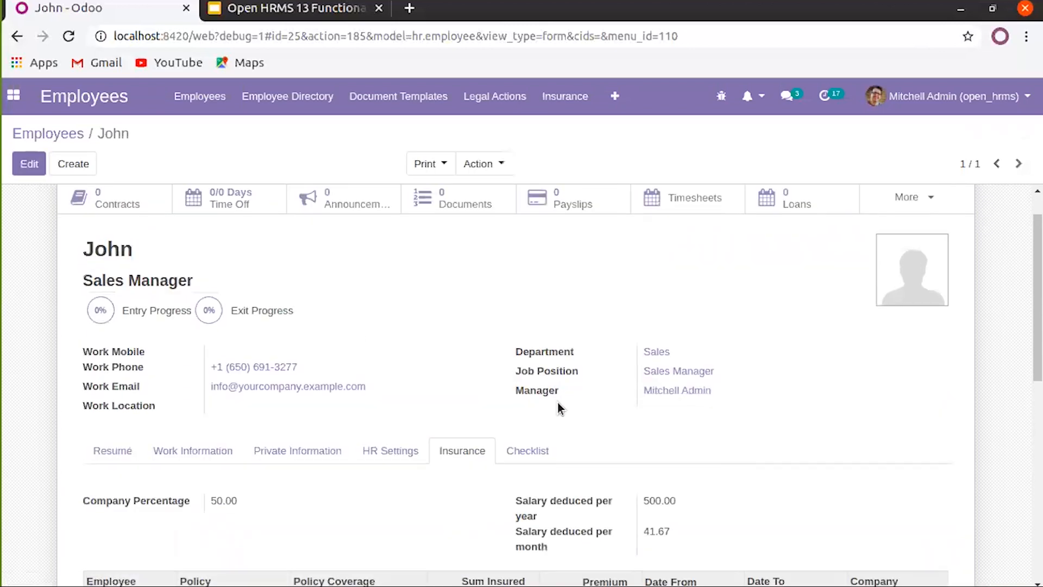
scroll(495, 387, down, 3)
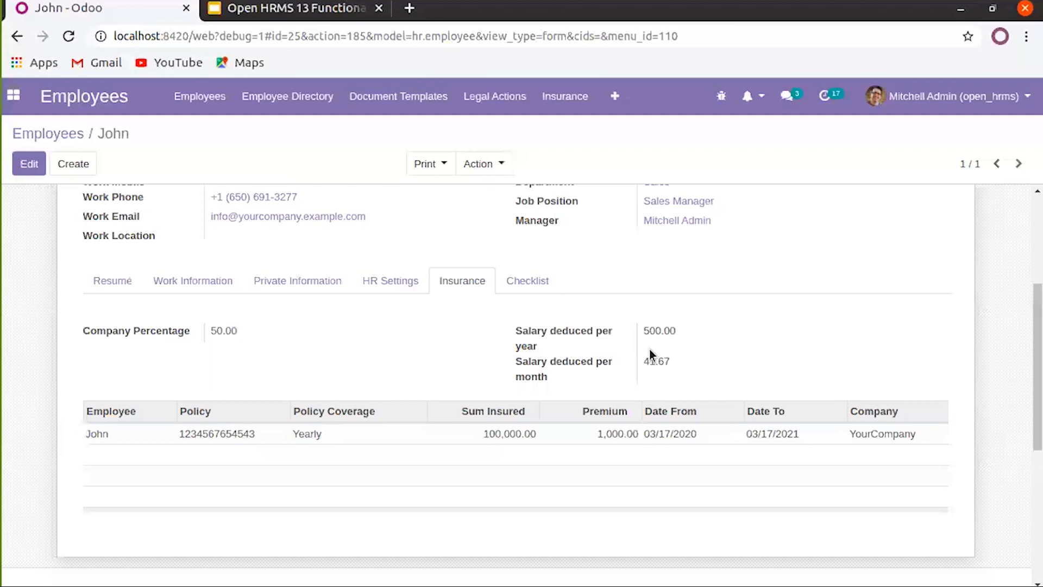
click(29, 164)
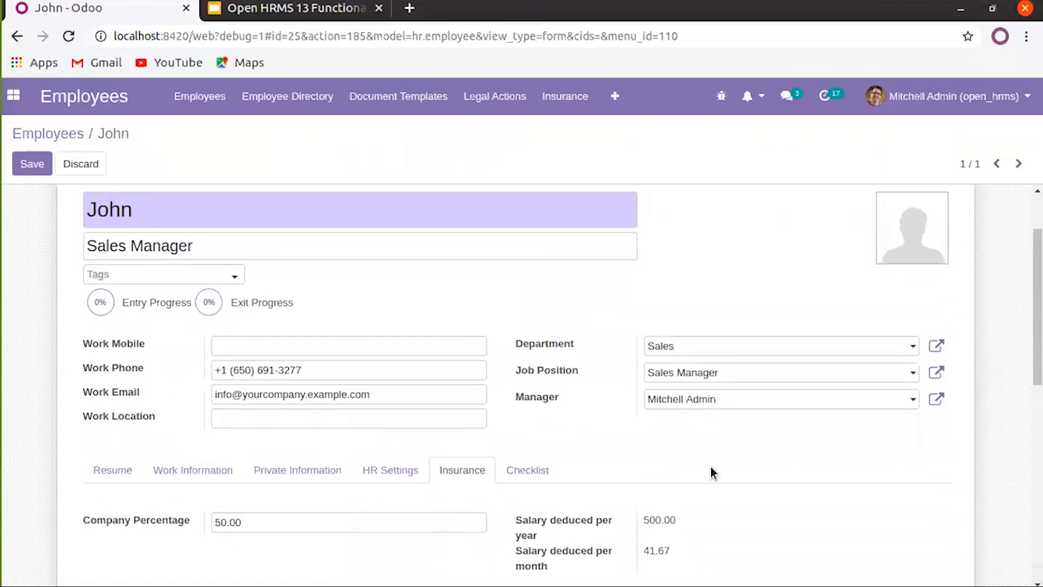
scroll(710, 468, down, 3)
Inspect the company percentage and the 500.00 yearly and 41.67 monthly deductions, then show the Checklist
click(252, 395)
drag(223, 395, 200, 395)
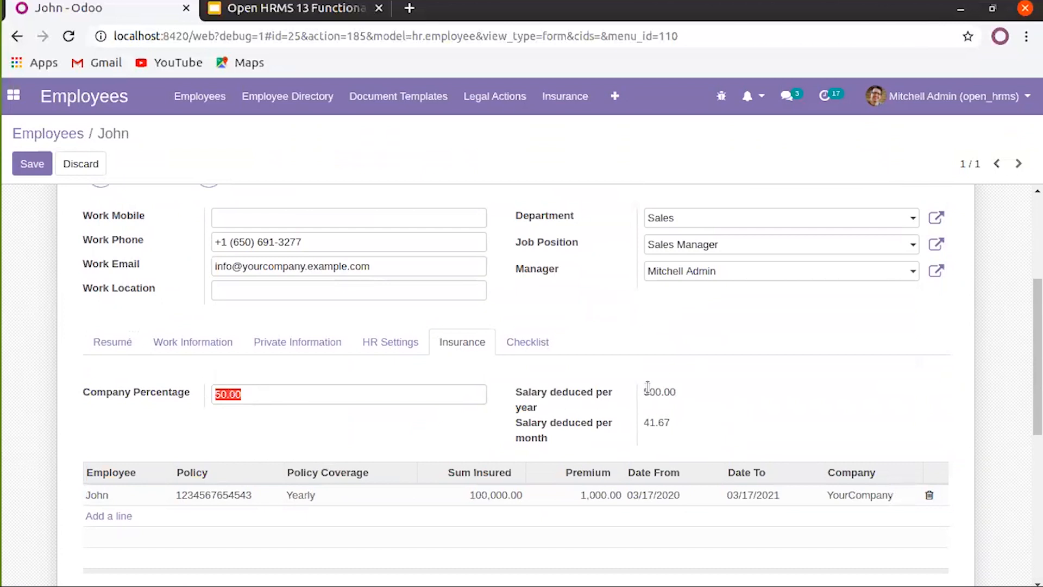
double_click(656, 392)
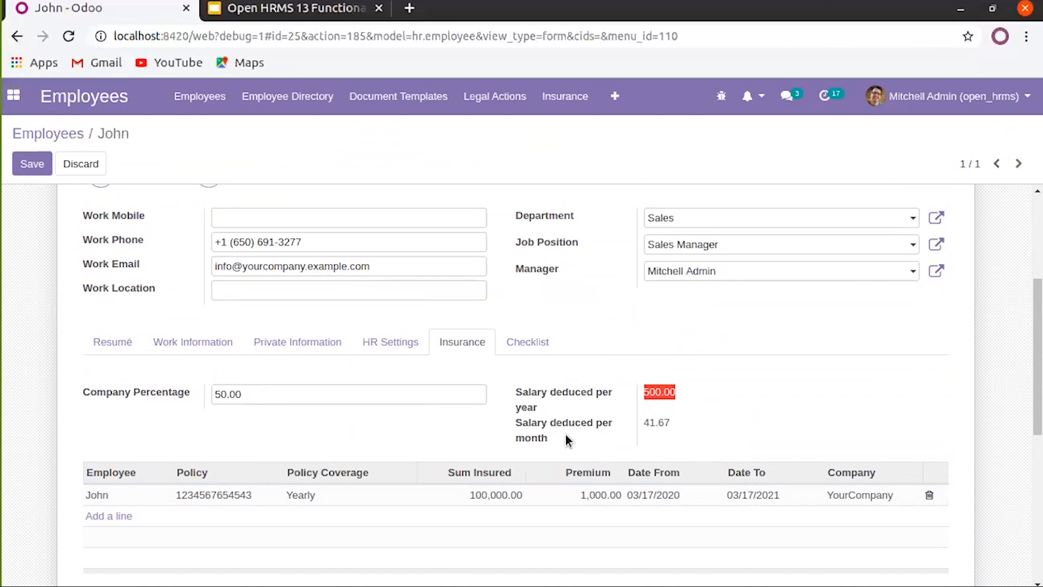
double_click(656, 422)
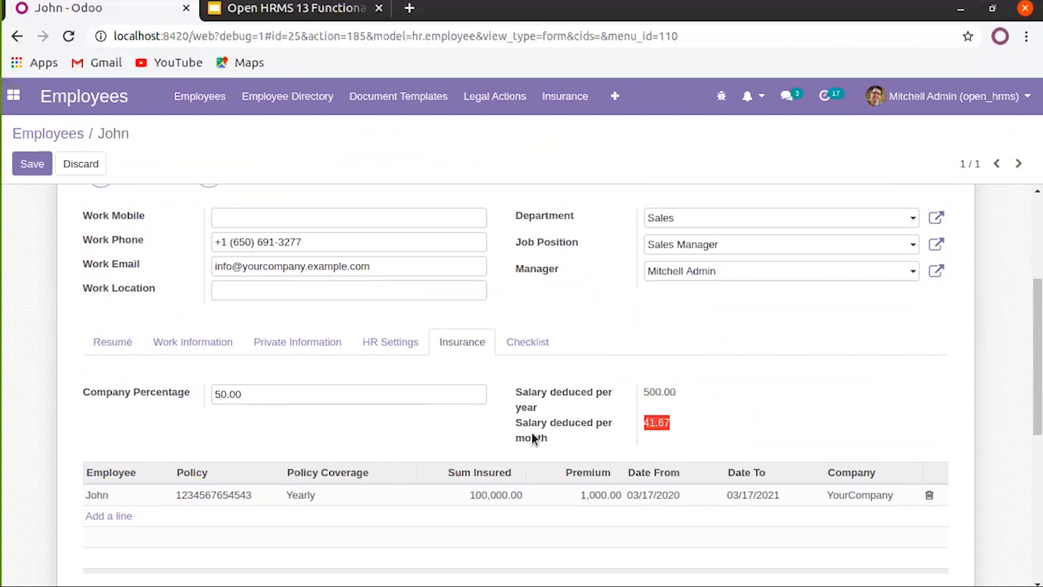
click(510, 352)
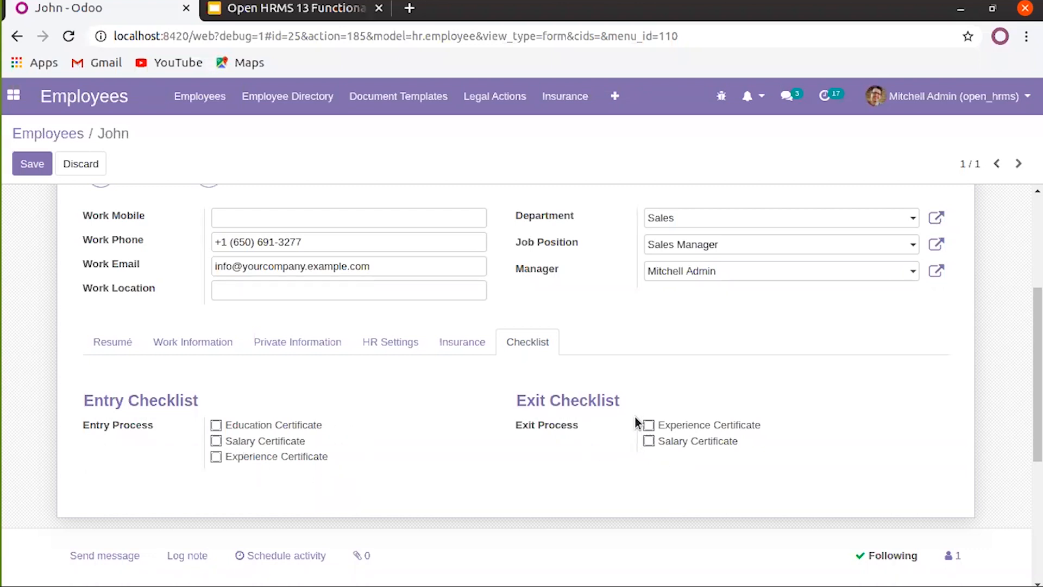
Look through the navbar's + overflow menu, then scroll up and save John's record
click(615, 97)
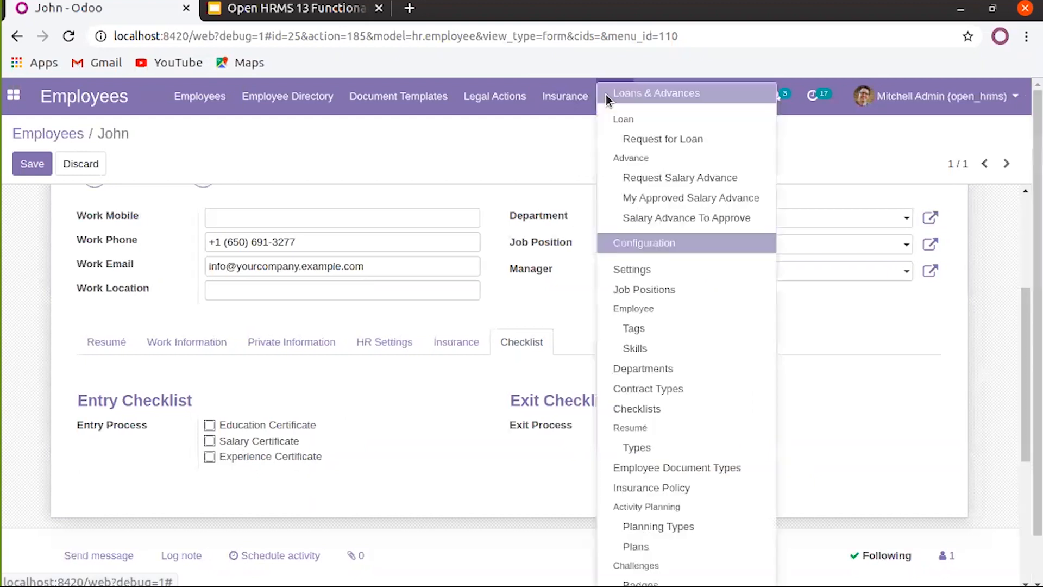
click(551, 129)
click(606, 98)
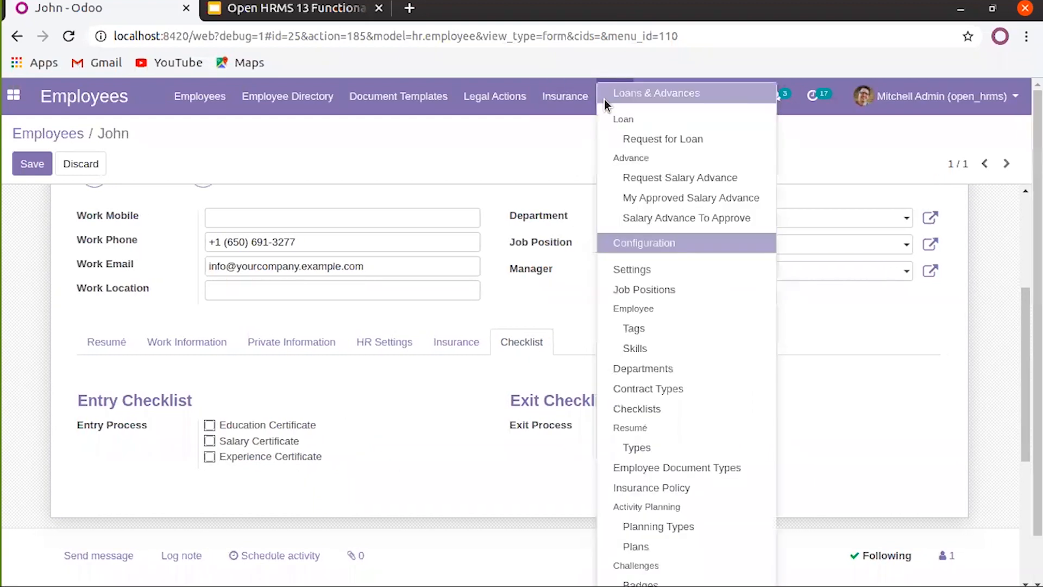
click(530, 143)
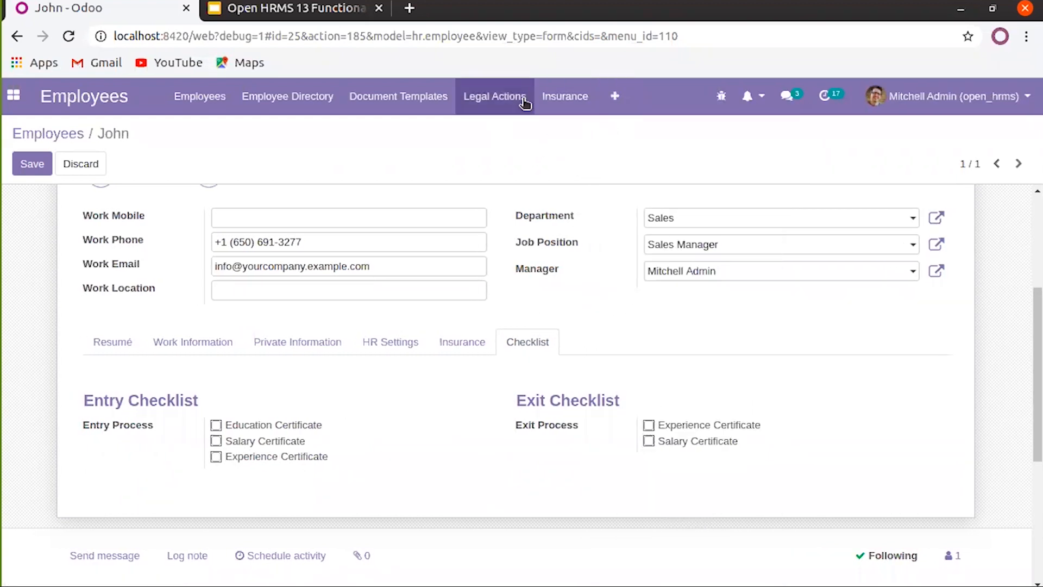
scroll(514, 446, up, 2)
scroll(350, 445, up, 3)
click(24, 164)
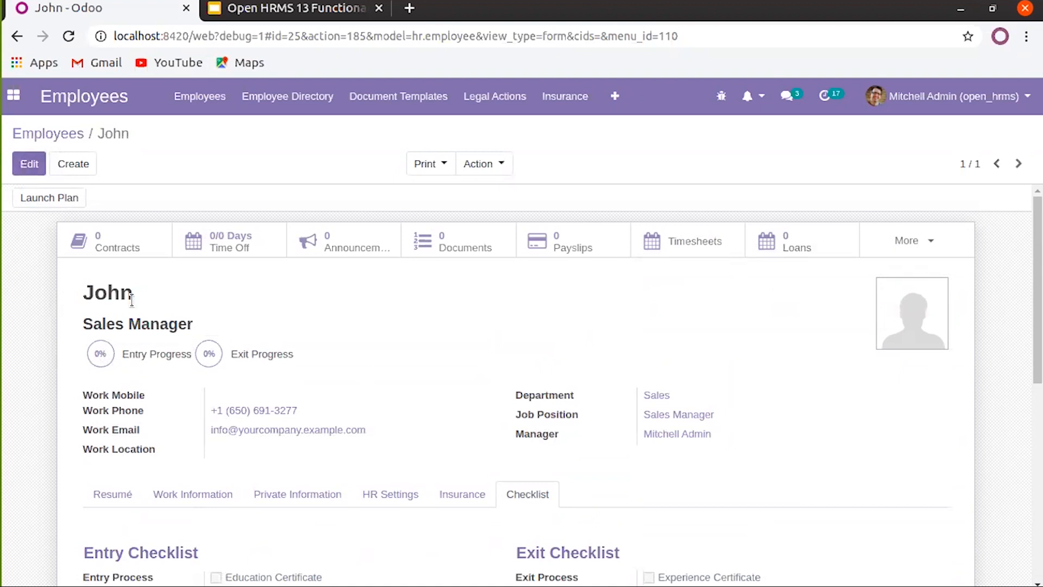
Re-edit and save John's record, then peek at the More smart-button statistics
click(30, 165)
mouse_move(909, 299)
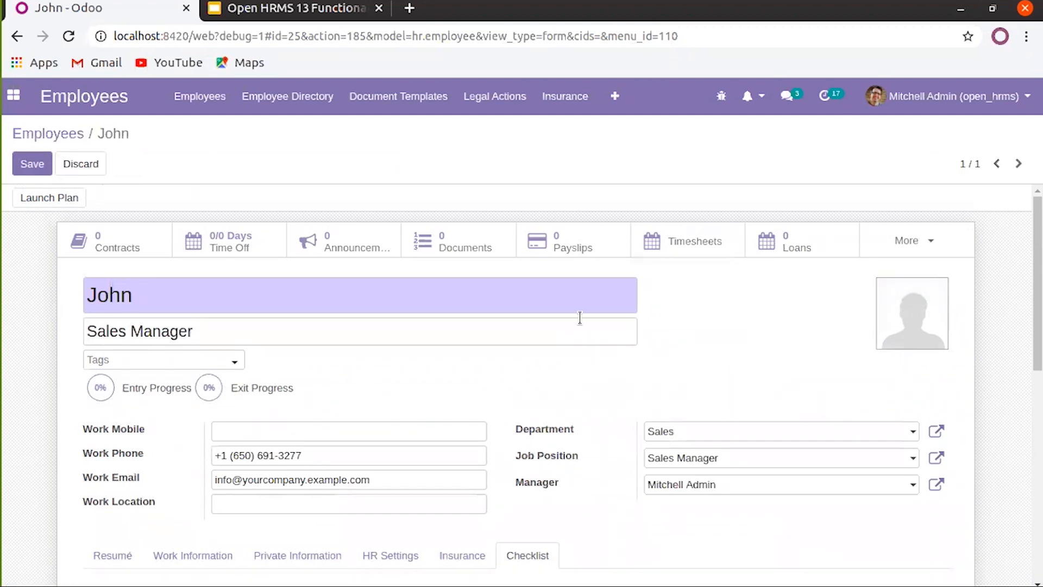
click(38, 164)
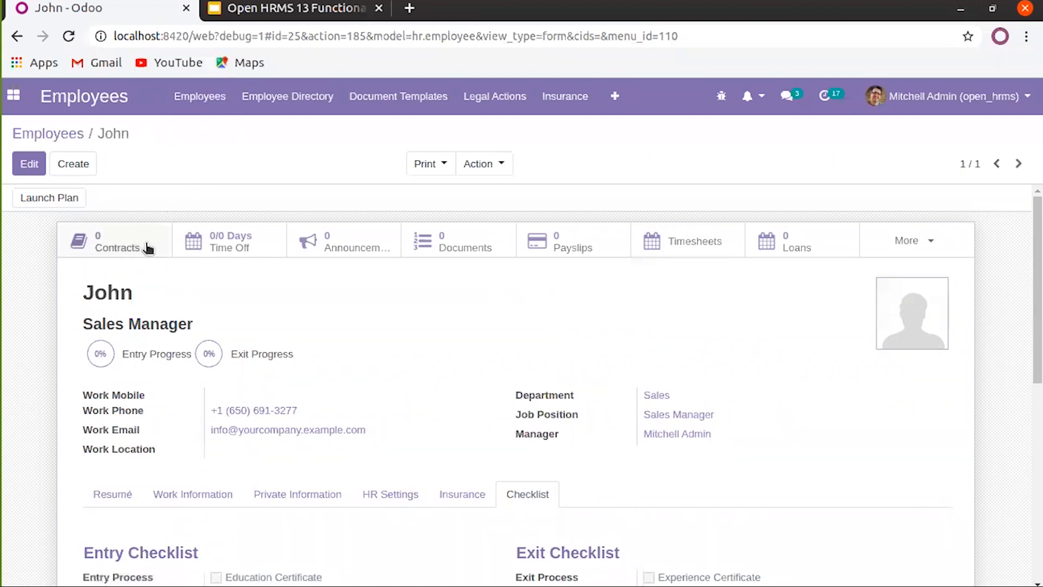
click(931, 243)
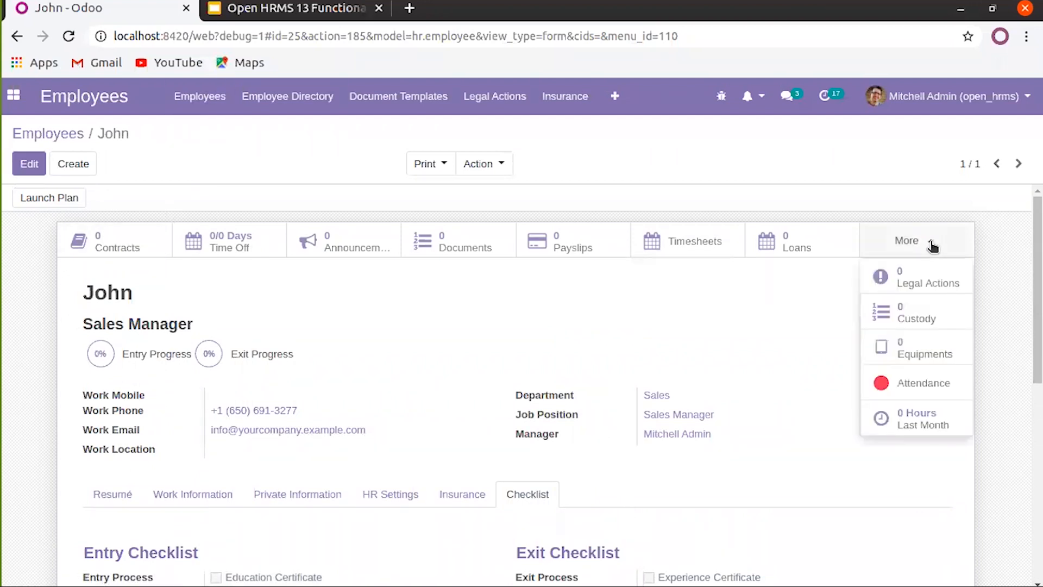
click(252, 305)
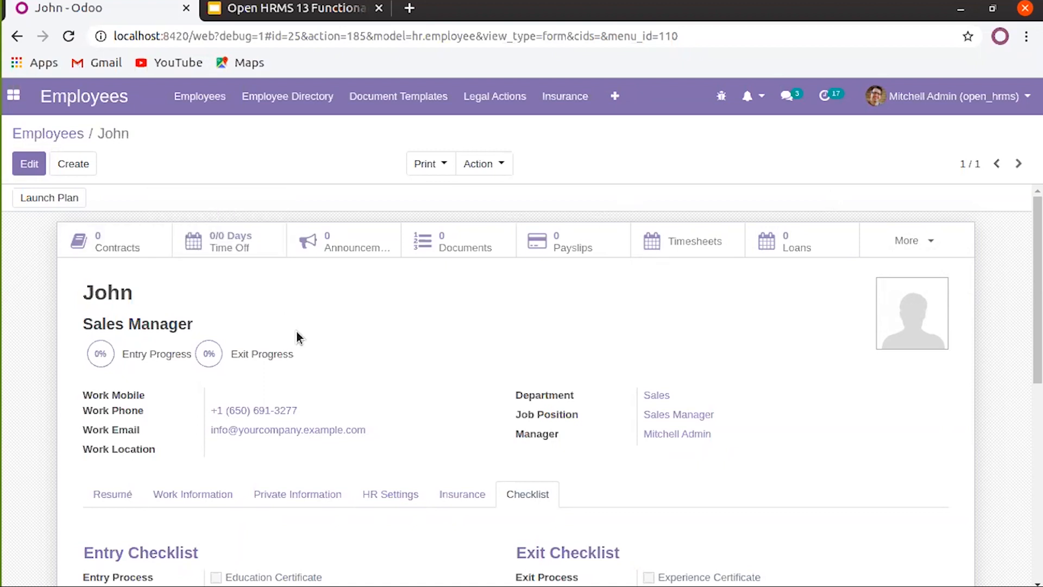
Scroll through the saved record showing 0 contracts, payslips and loans, and glance at the Employees menu
scroll(297, 332, down, 2)
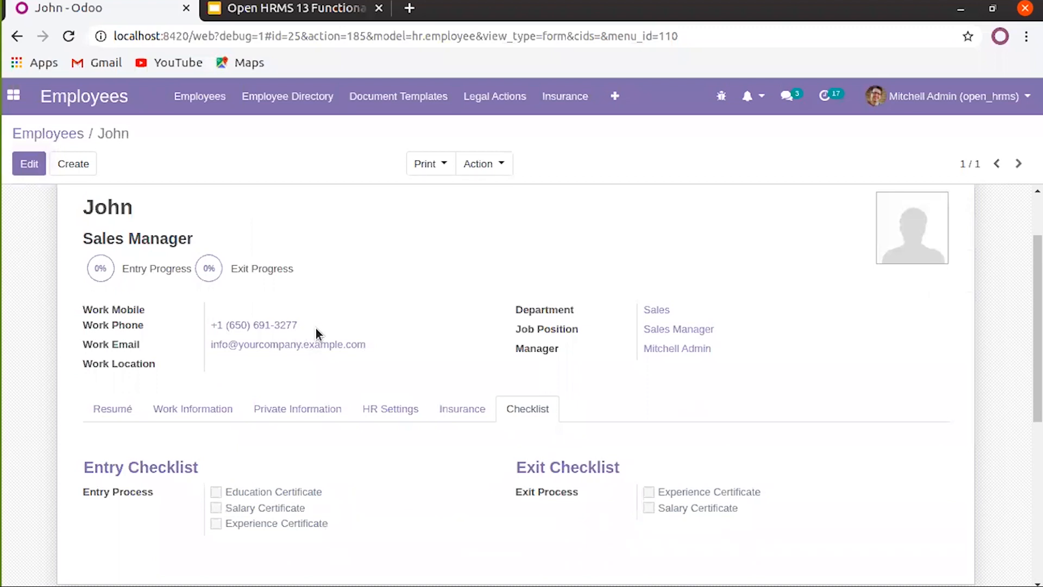
scroll(319, 326, up, 2)
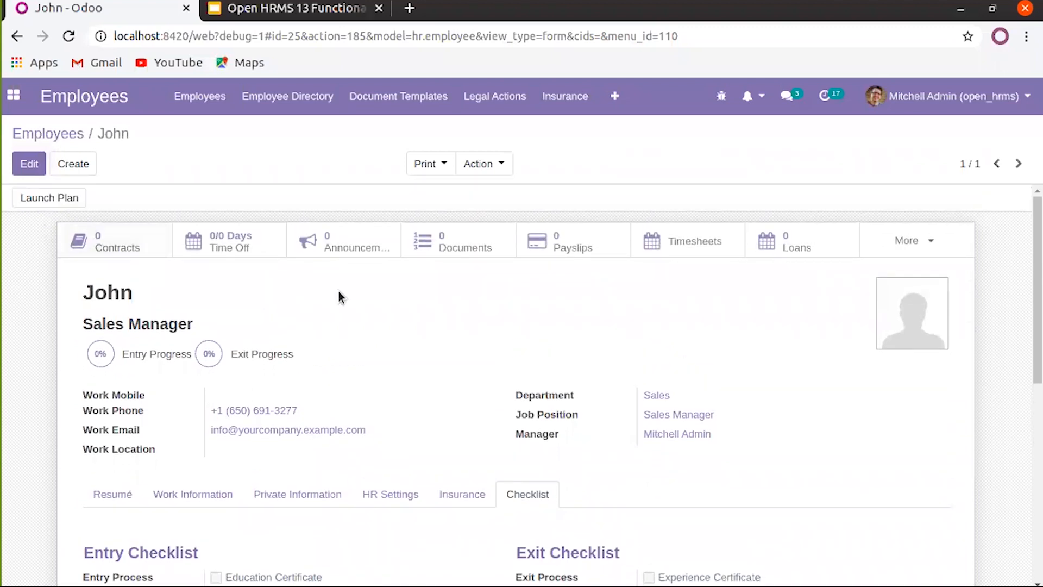
scroll(469, 308, down, 2)
scroll(418, 318, up, 2)
scroll(323, 322, down, 2)
scroll(389, 322, up, 2)
mouse_move(135, 250)
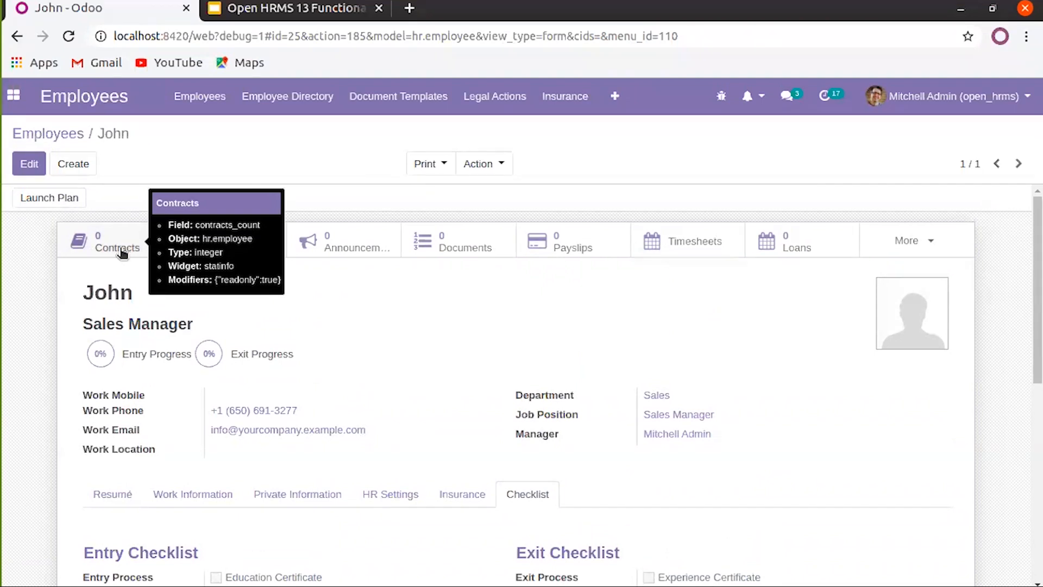
click(200, 103)
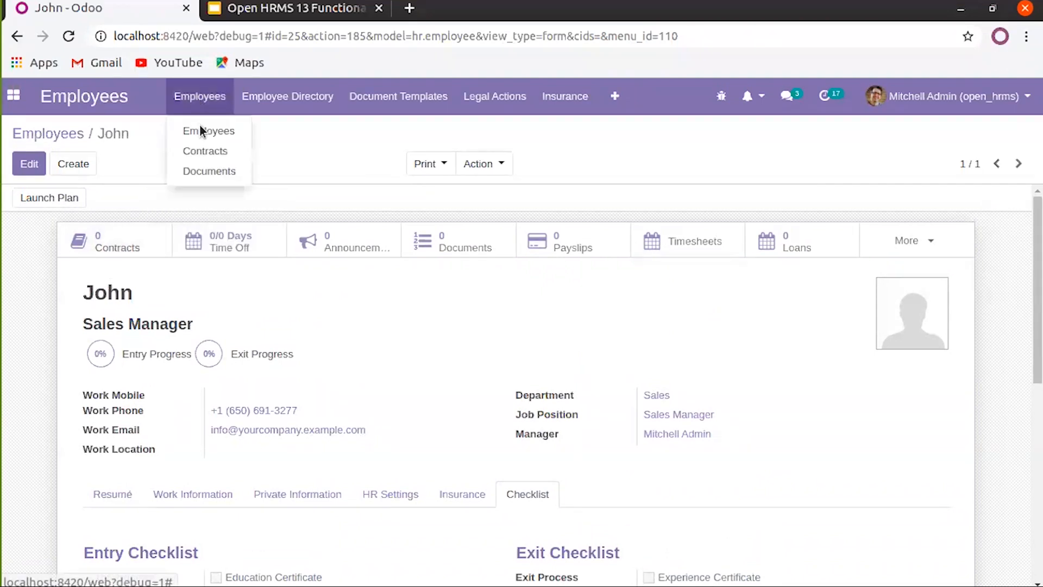
click(132, 270)
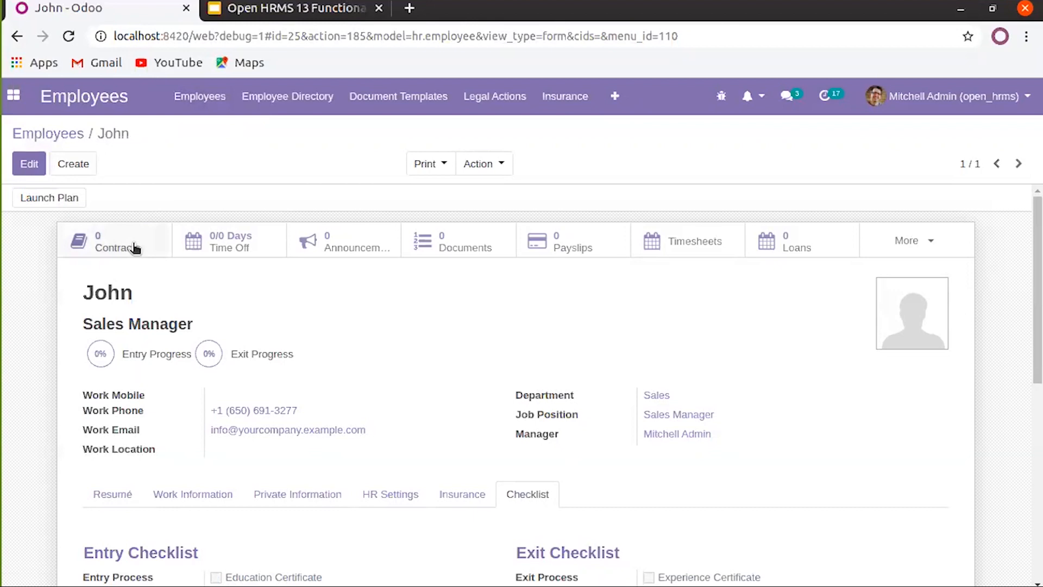
From John's Contracts smart button, create a new contract with Contract Reference 'John'
click(133, 243)
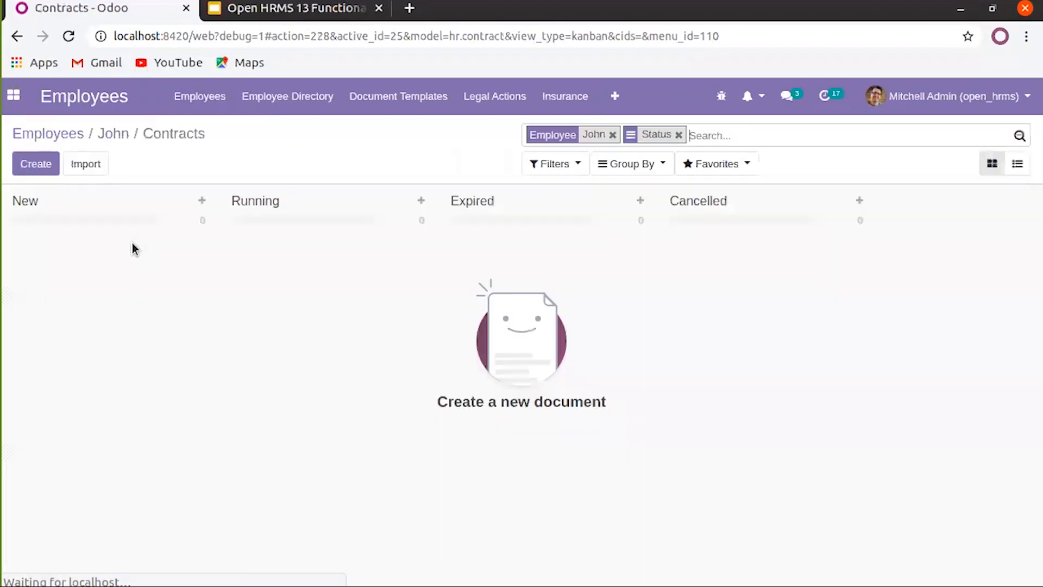
click(35, 165)
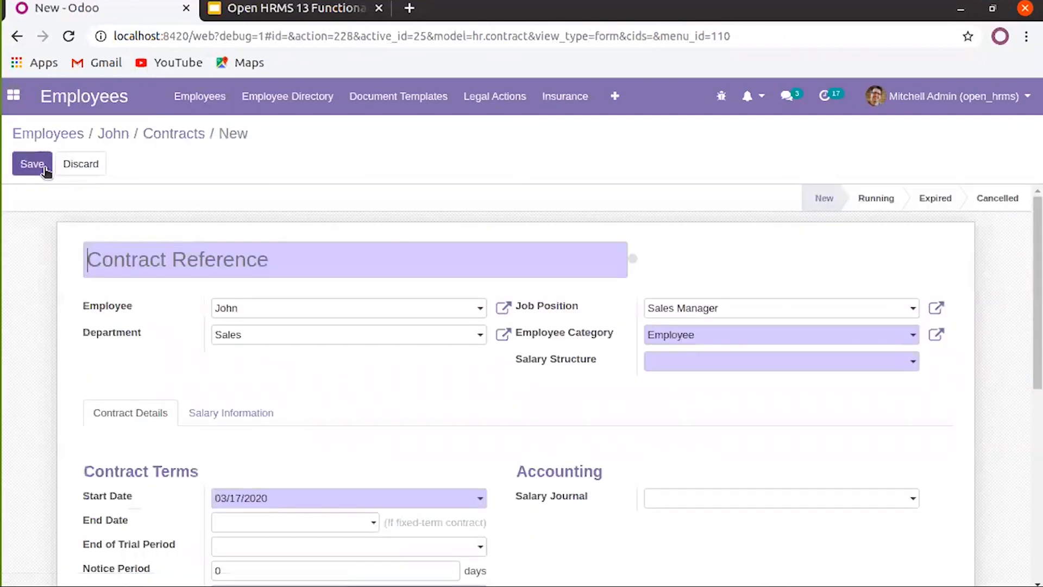
click(192, 256)
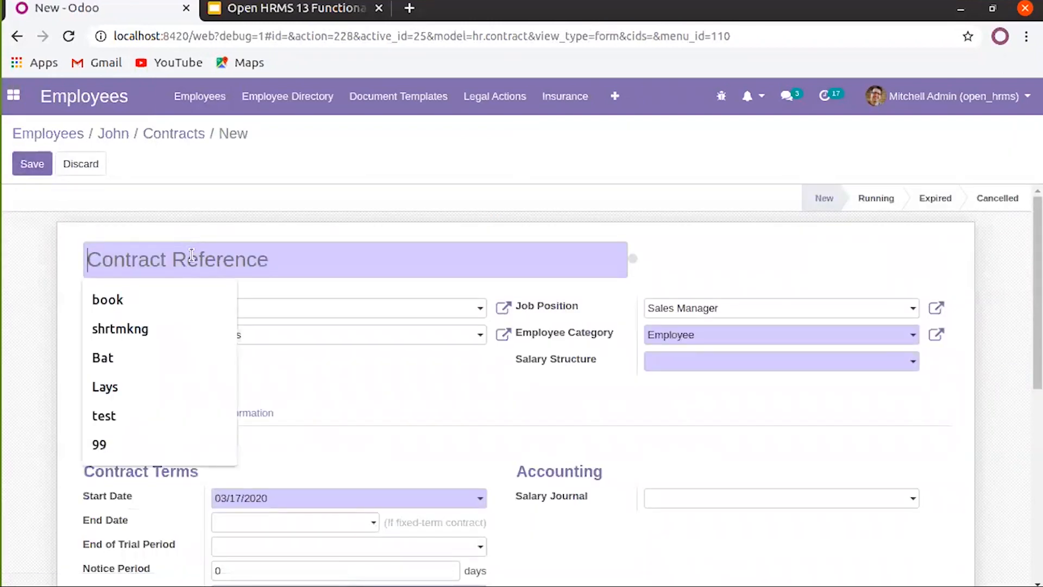
text(Jo)
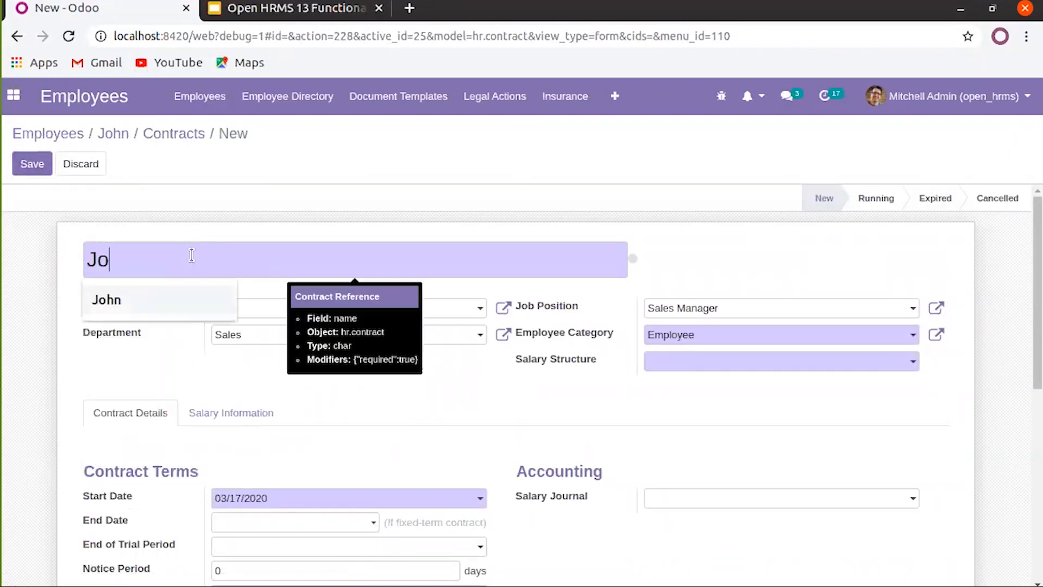
text(hn)
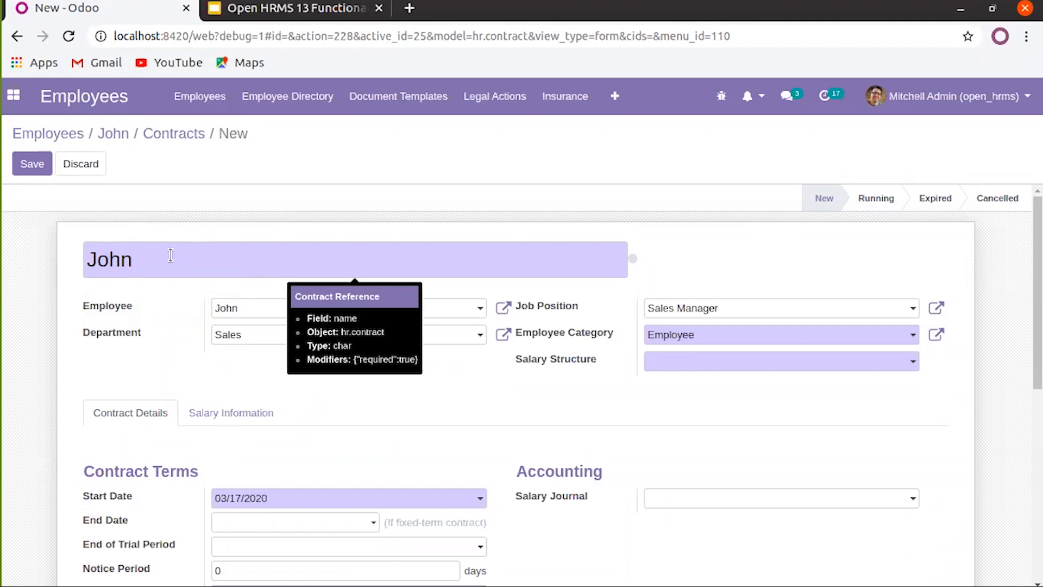
double_click(113, 257)
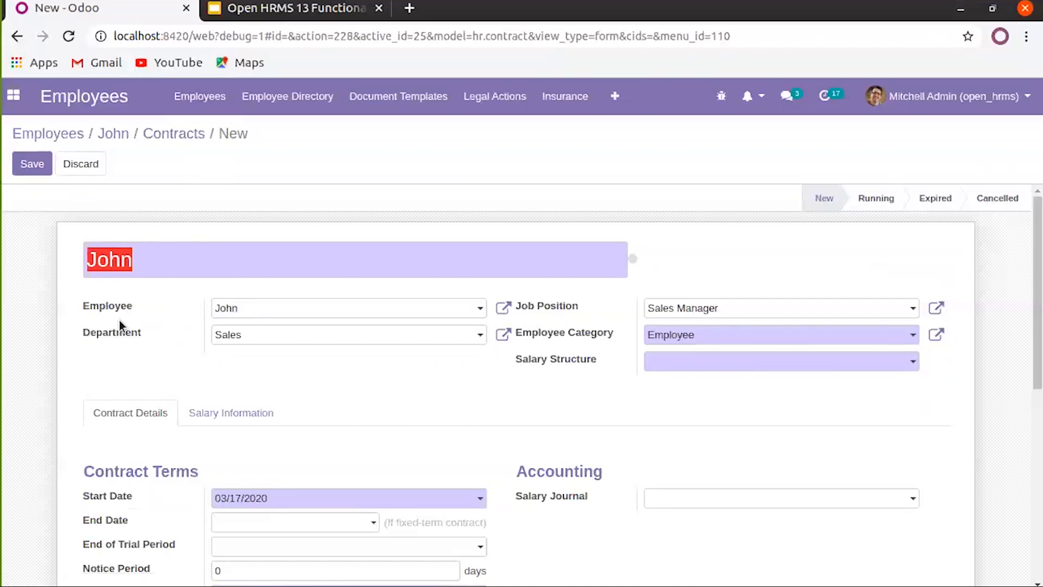
click(147, 313)
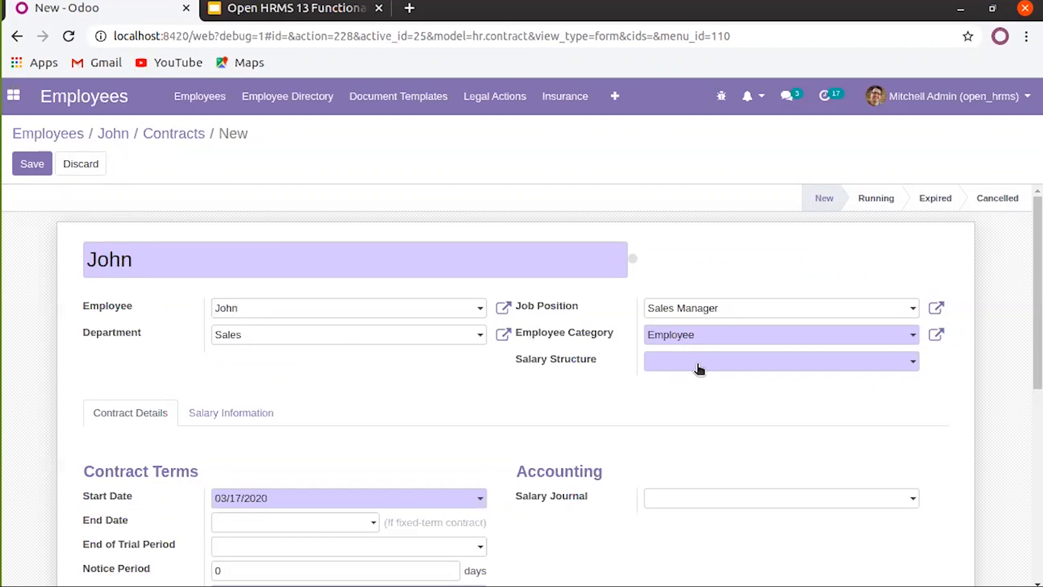
click(698, 366)
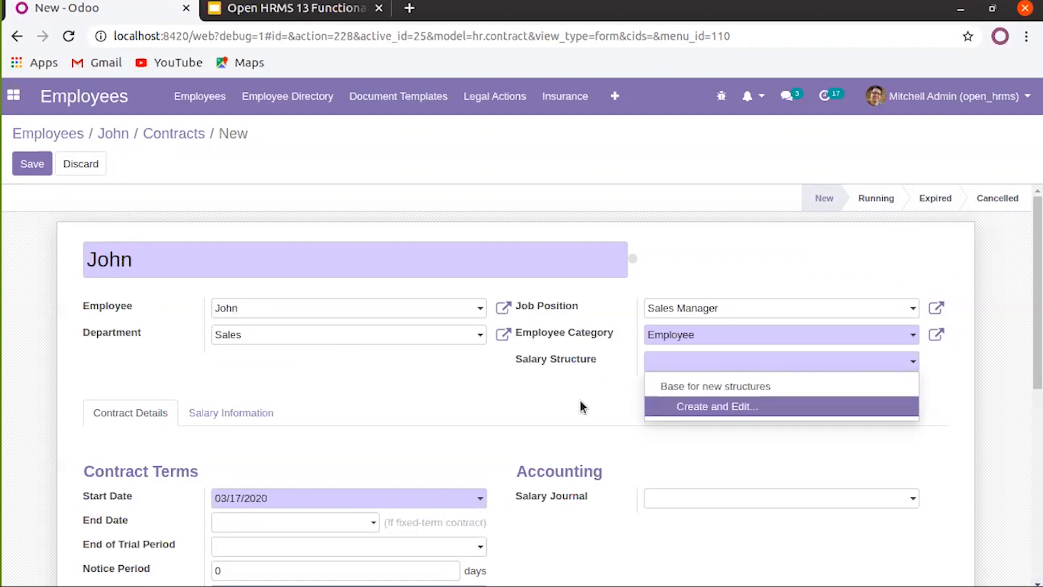
Use the Base for new structures salary structure and add all eight salary rules to it
click(683, 387)
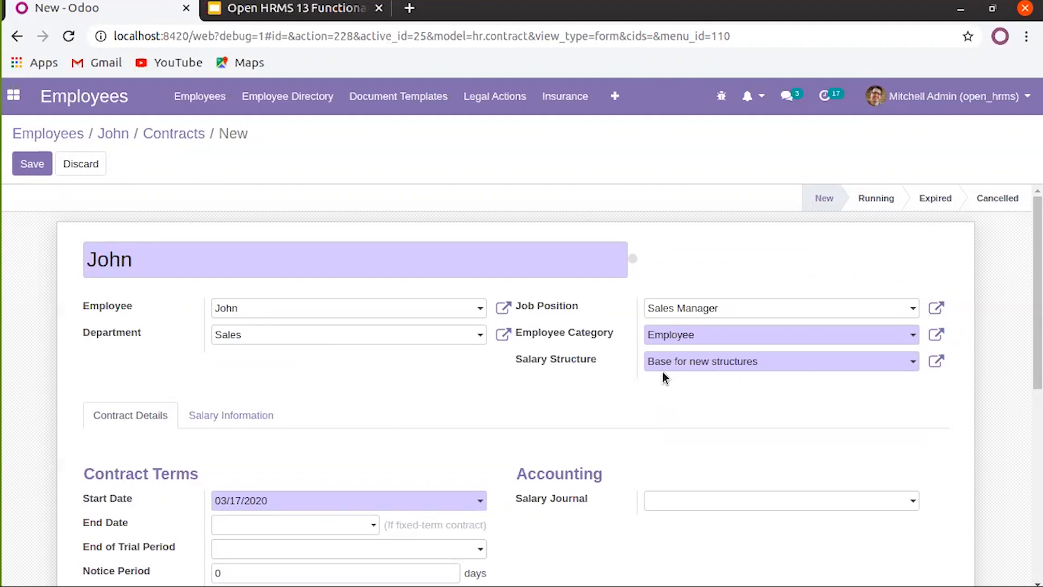
click(937, 363)
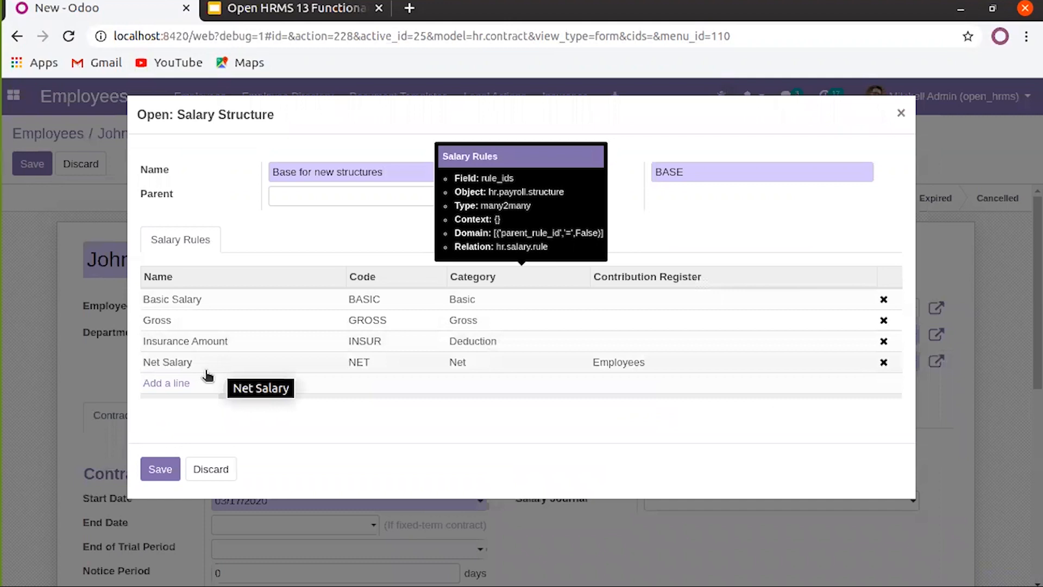
click(170, 384)
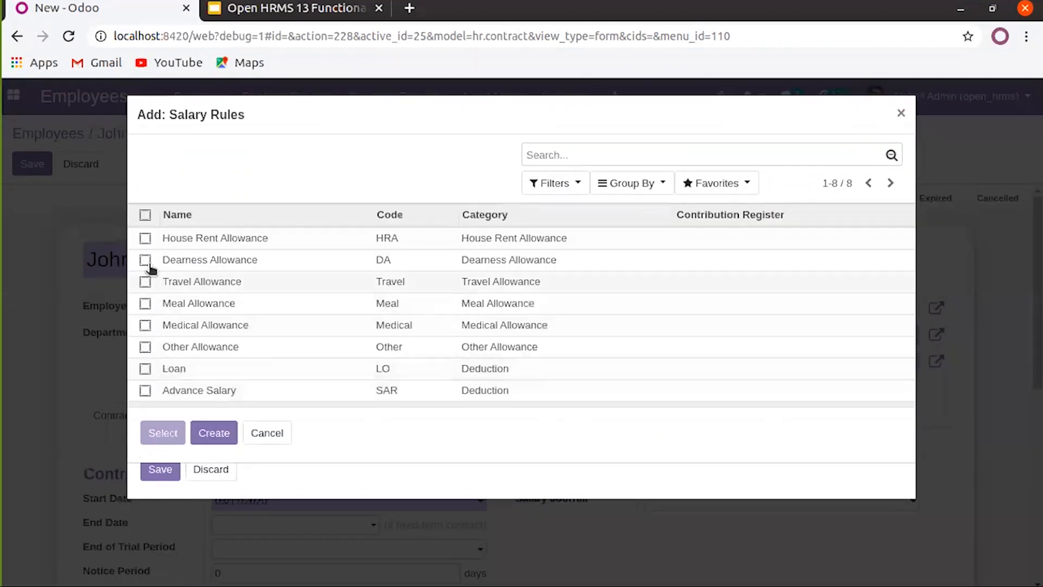
click(145, 214)
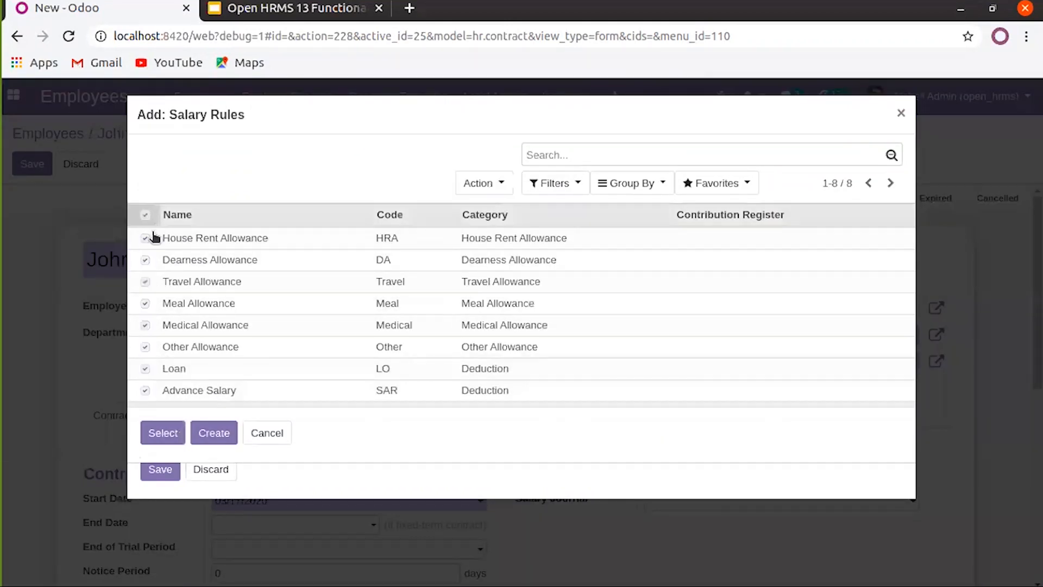
click(163, 433)
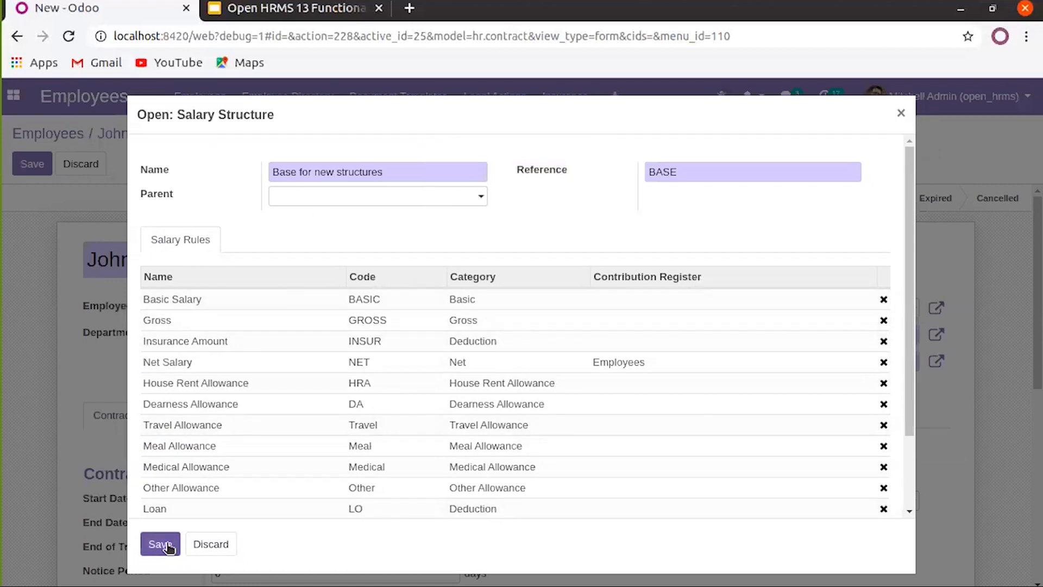
Save the updated Base for new structures salary structure and scroll through the contract
click(160, 544)
scroll(625, 387, down, 3)
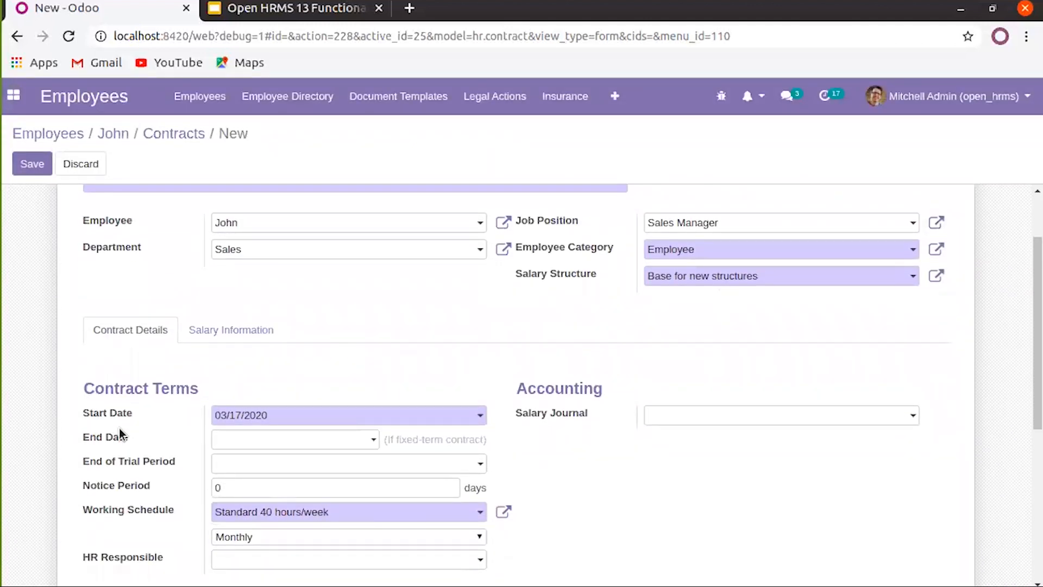
scroll(120, 430, down, 1)
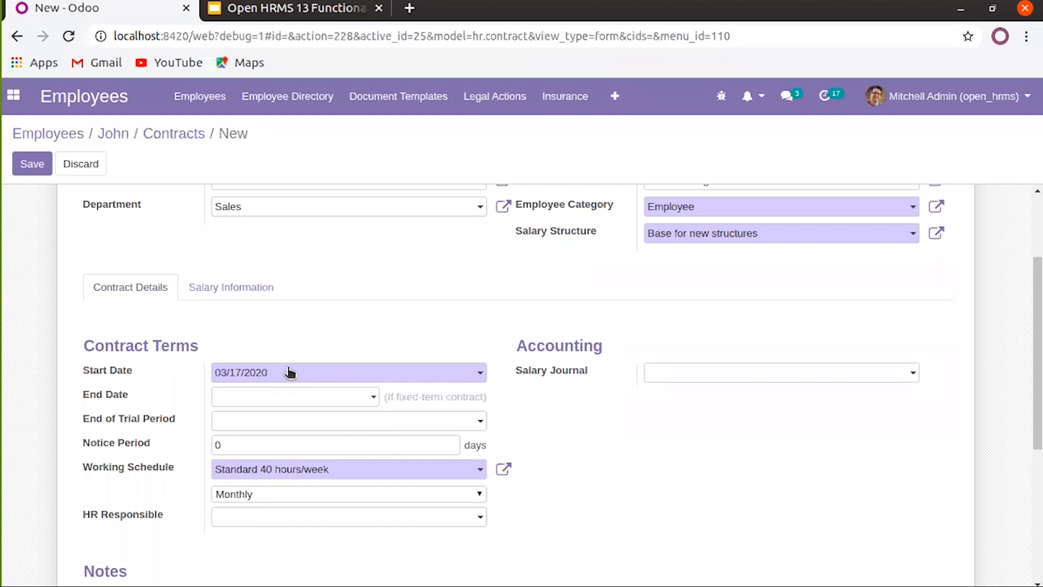
scroll(301, 298, up, 3)
scroll(301, 302, down, 4)
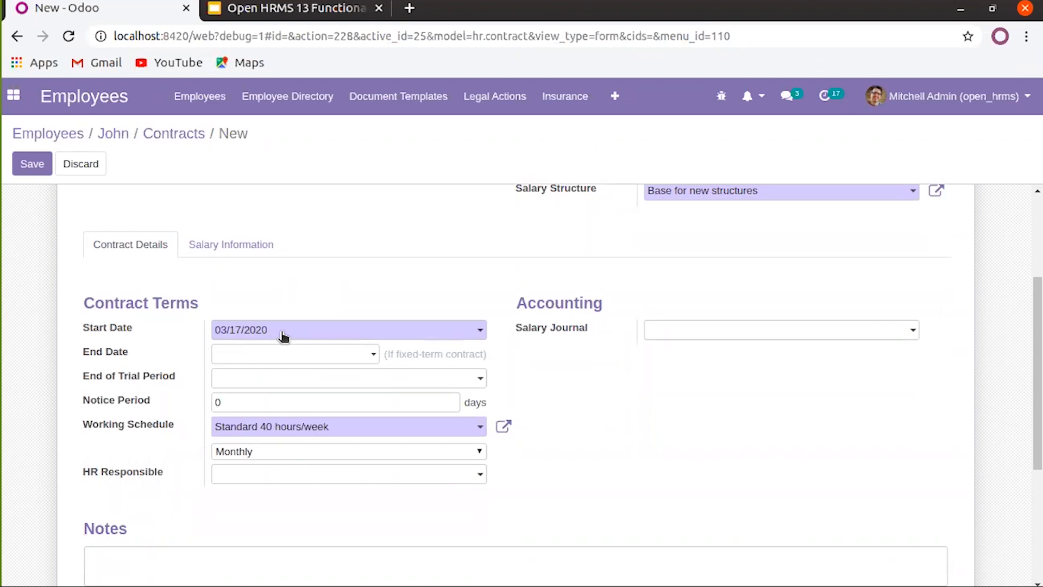
Leave the start and end dates unchanged and set End of Trial Period to 05/01/2020
click(283, 336)
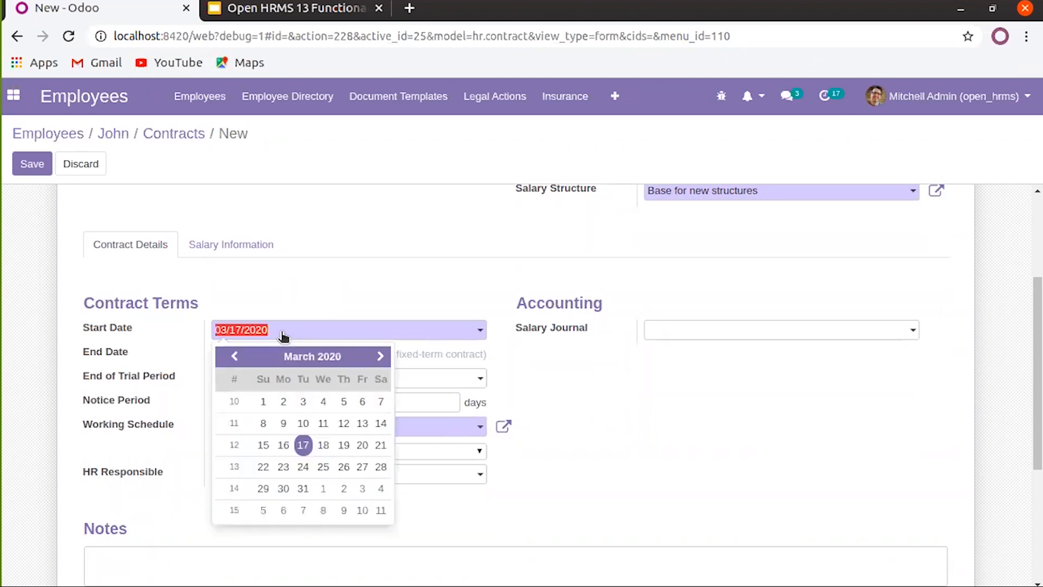
click(237, 357)
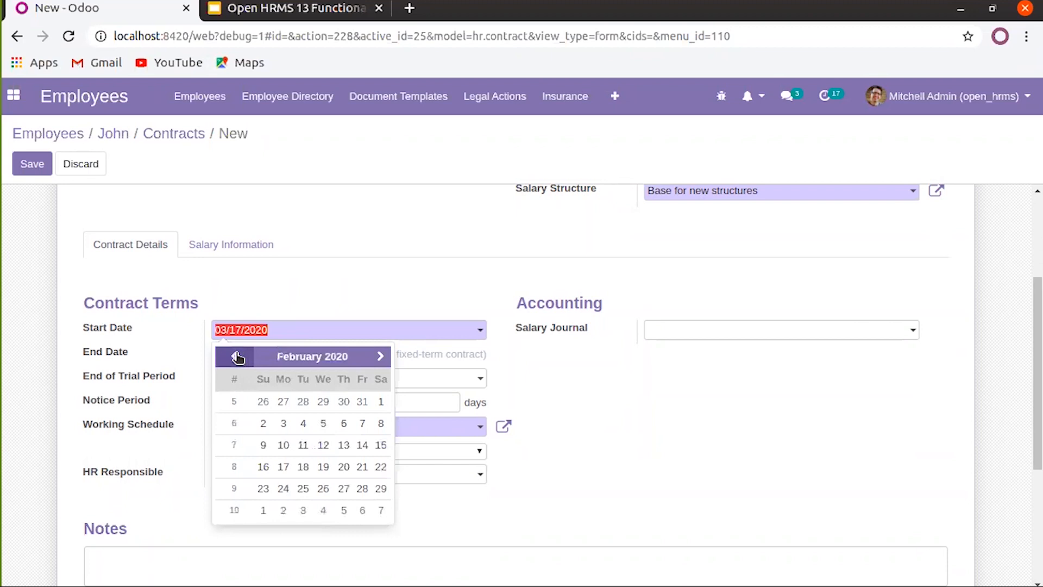
click(342, 295)
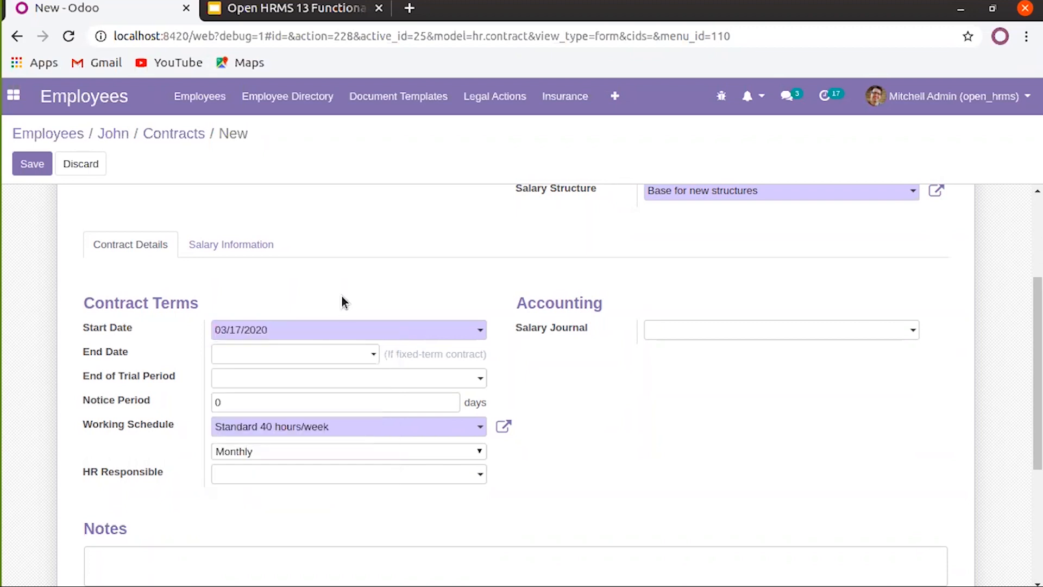
click(285, 354)
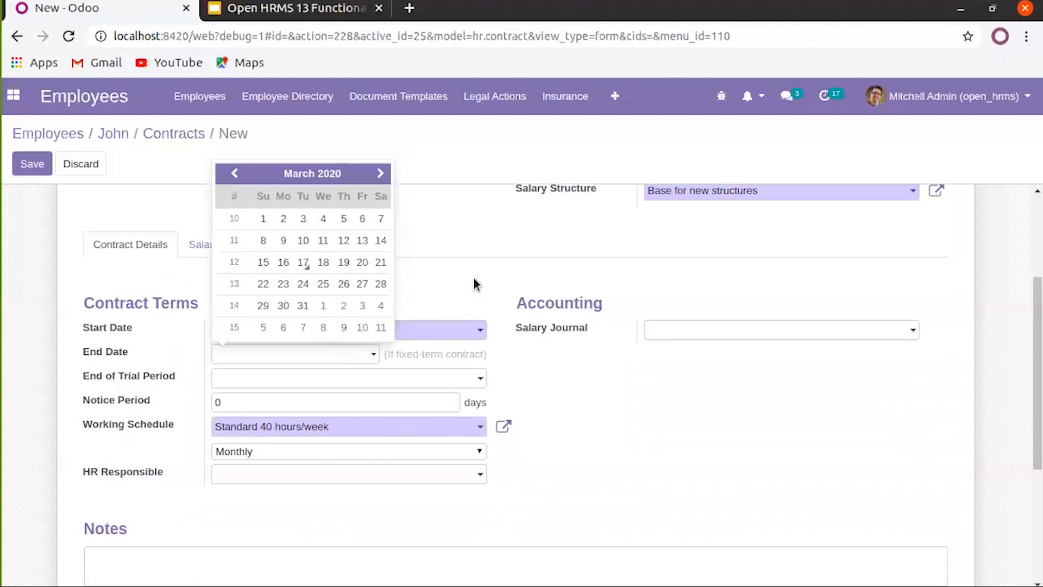
click(462, 288)
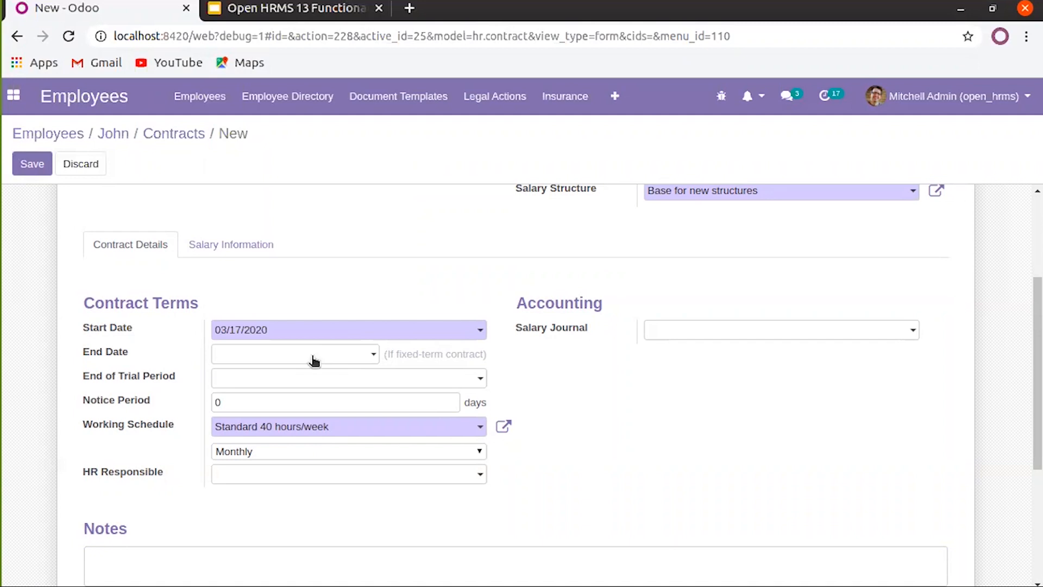
click(259, 378)
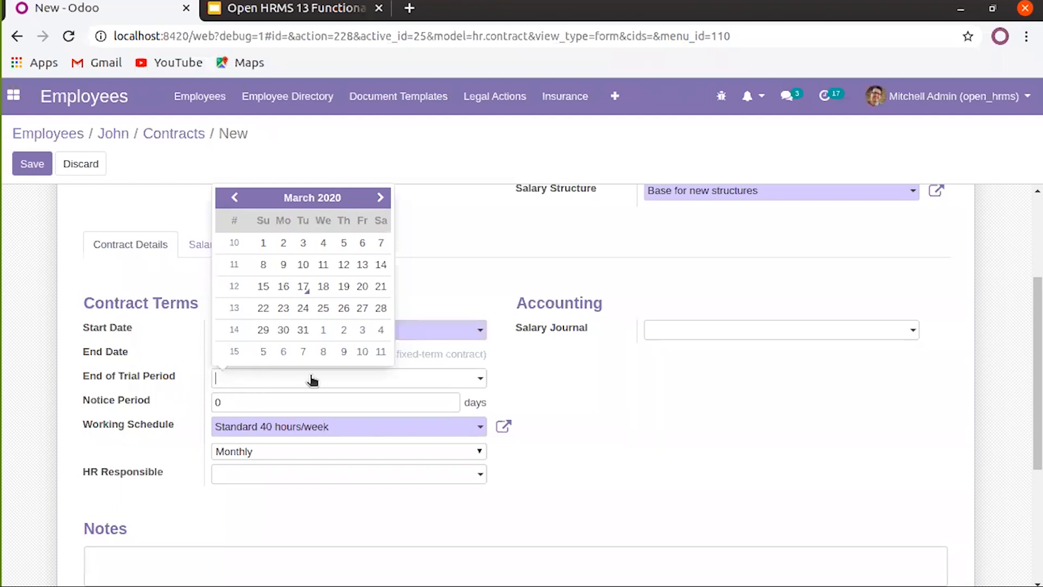
click(381, 198)
click(381, 199)
click(361, 244)
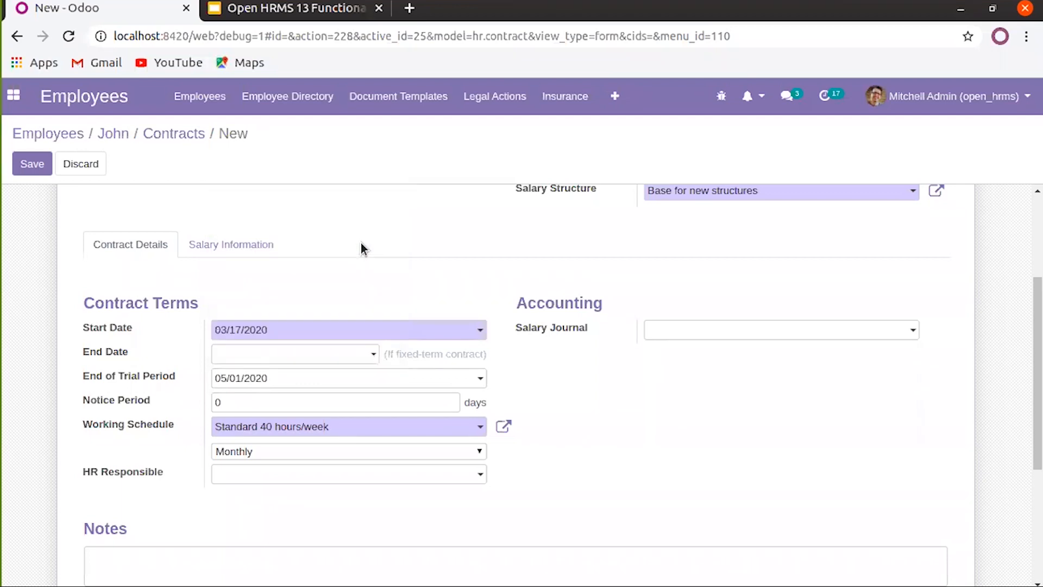
Set the Notice Period to 60 days and save the contract
click(310, 401)
text(30)
key(BackSpace)
key(BackSpace)
text(60)
click(17, 164)
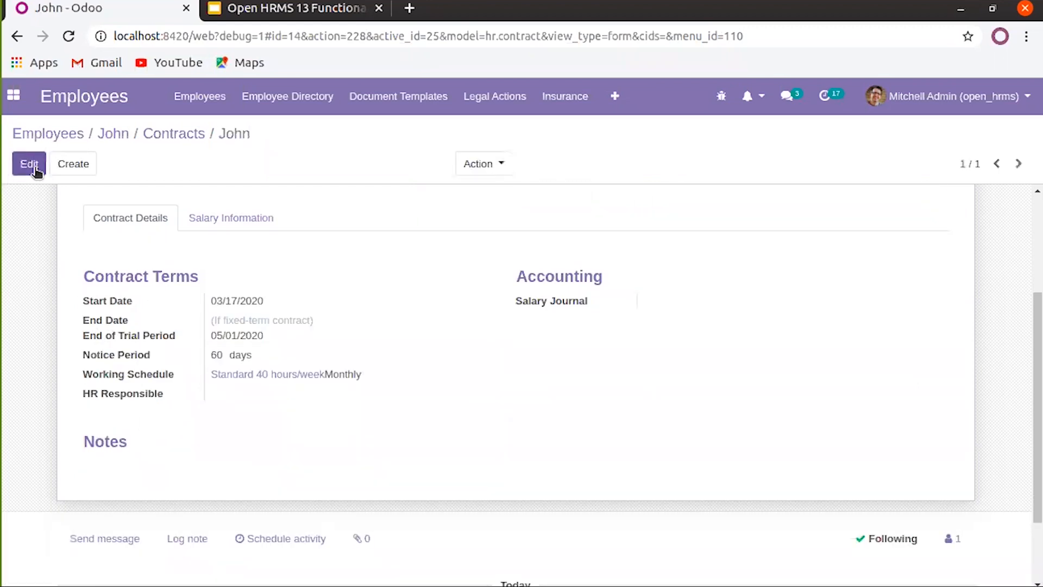
Keep the contract's Standard 40 hours/week schedule and Monthly pay frequency
click(28, 164)
scroll(272, 467, down, 4)
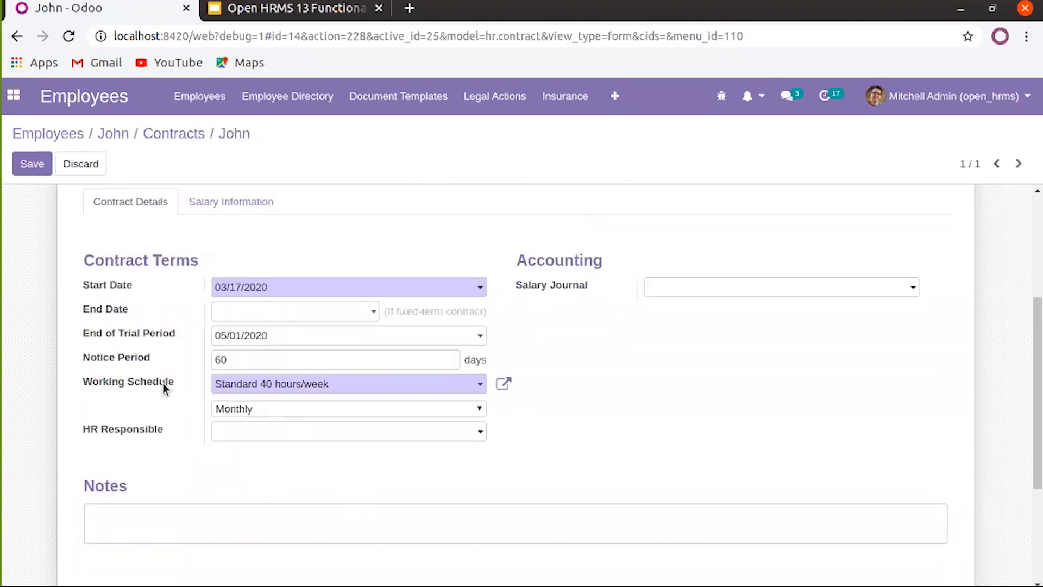
click(283, 389)
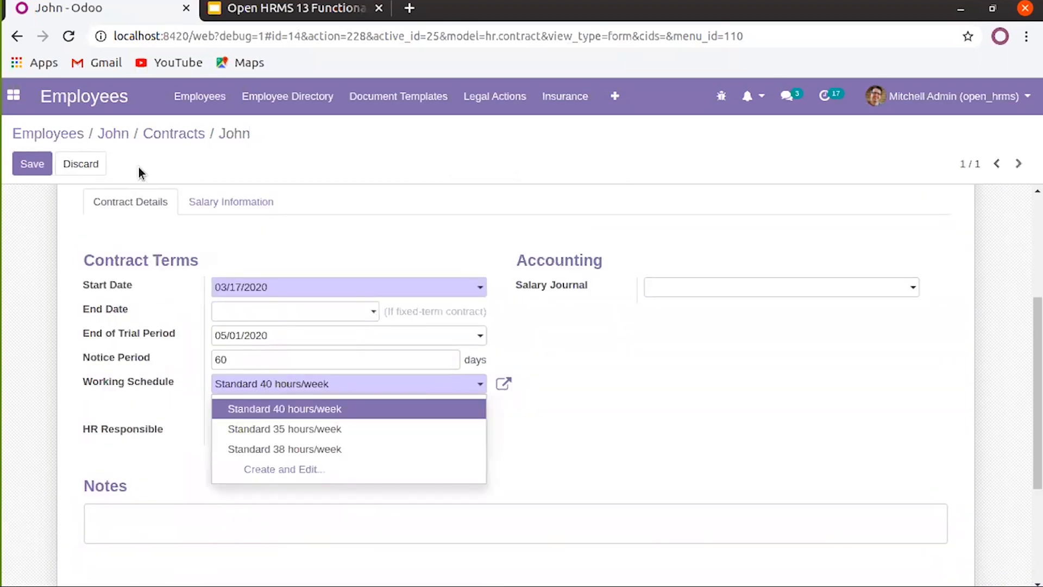
click(737, 416)
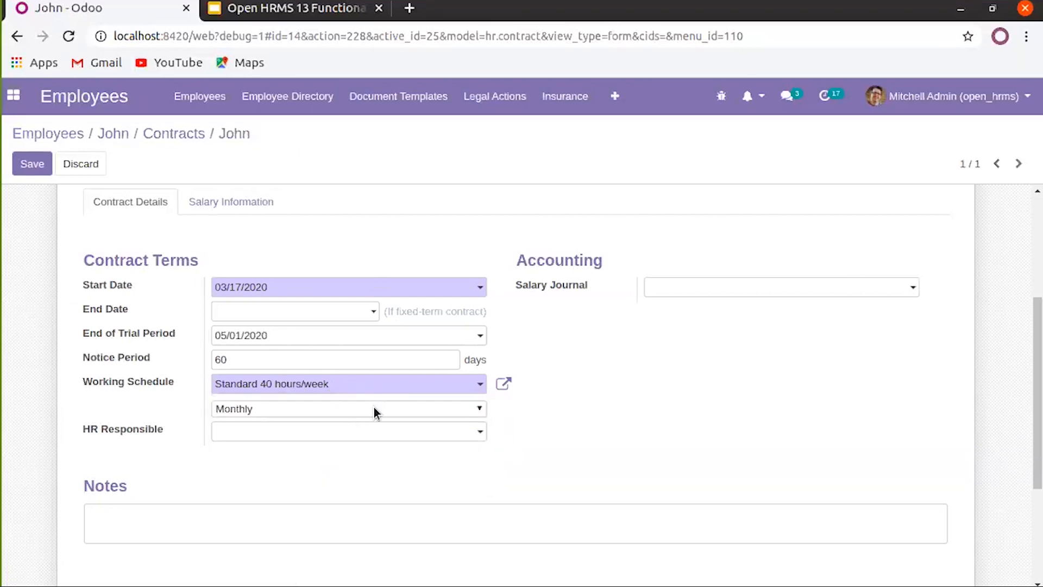
click(375, 408)
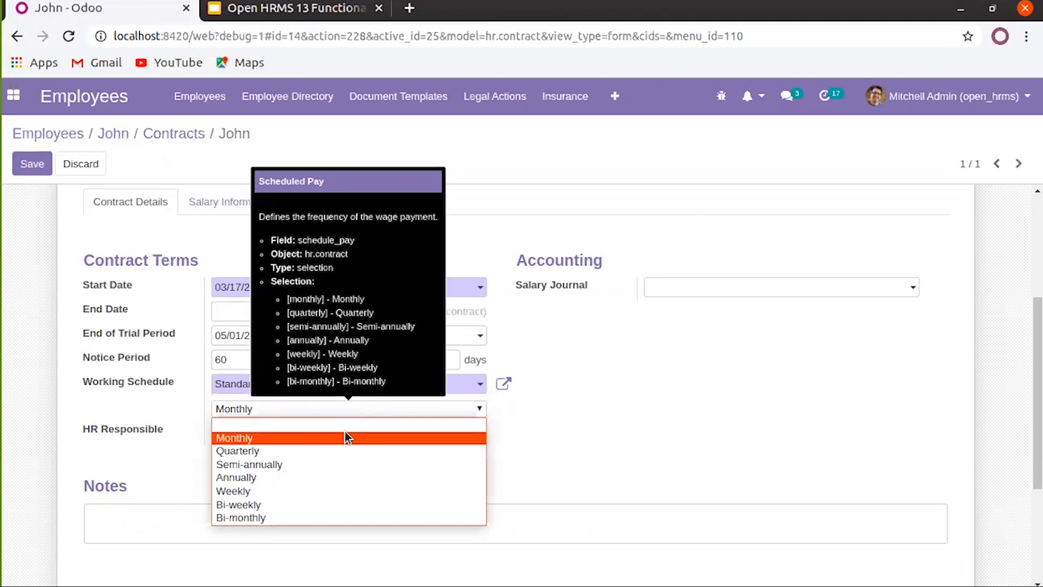
click(420, 444)
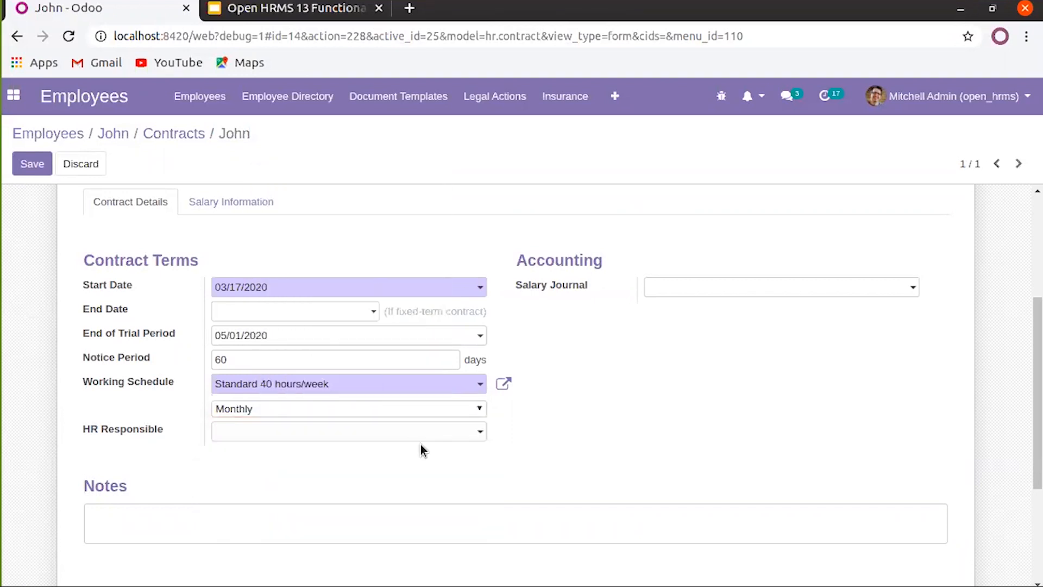
click(402, 408)
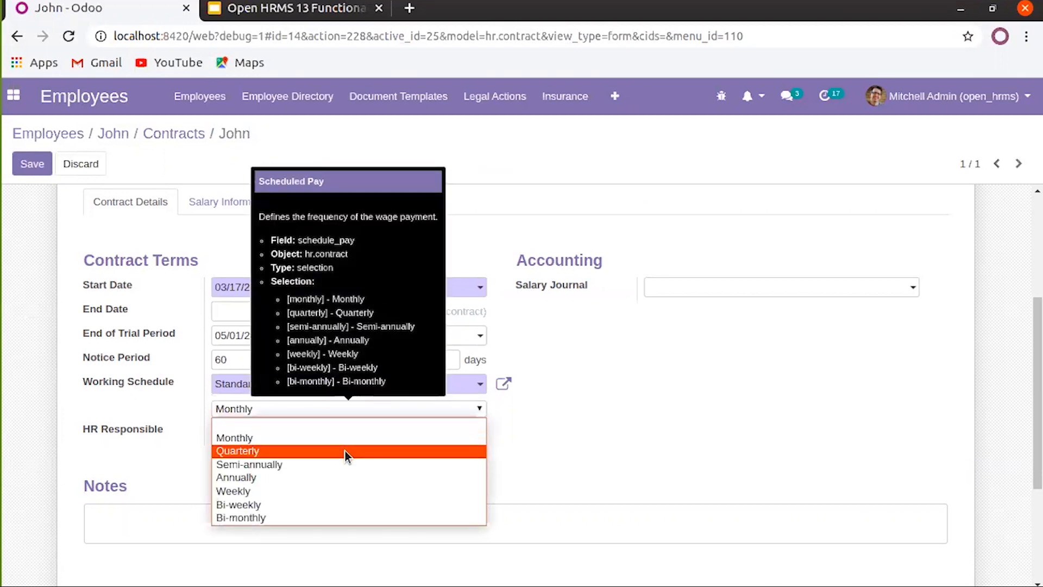
click(620, 465)
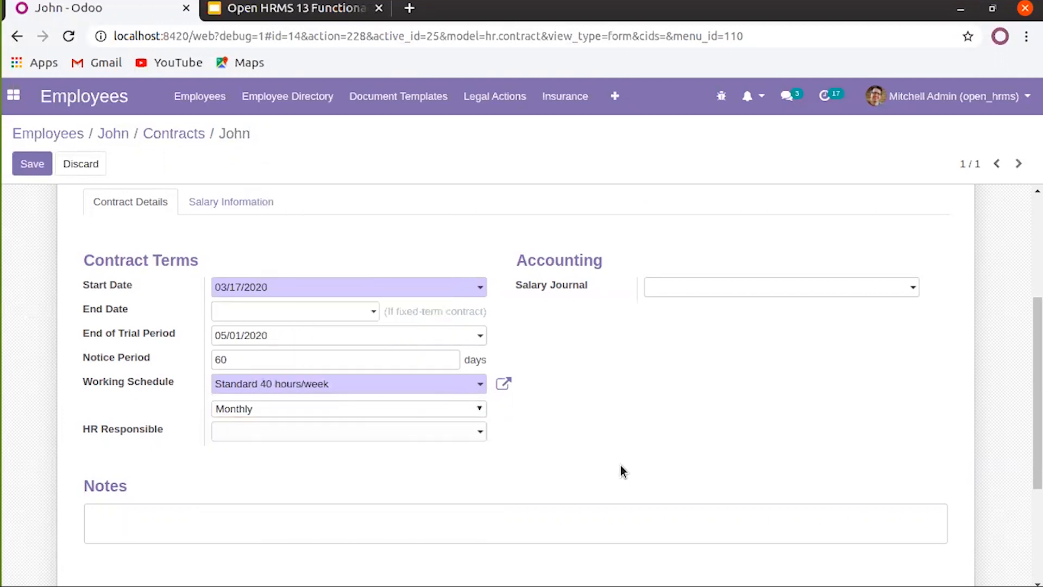
Make the admin user HR Responsible, save the contract, and reopen it for editing
click(453, 436)
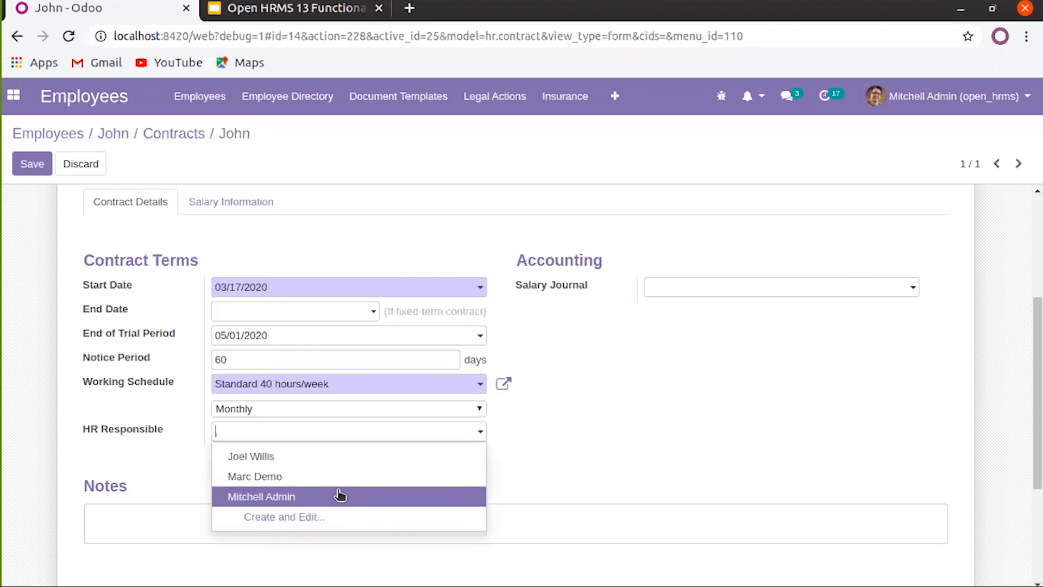
click(341, 495)
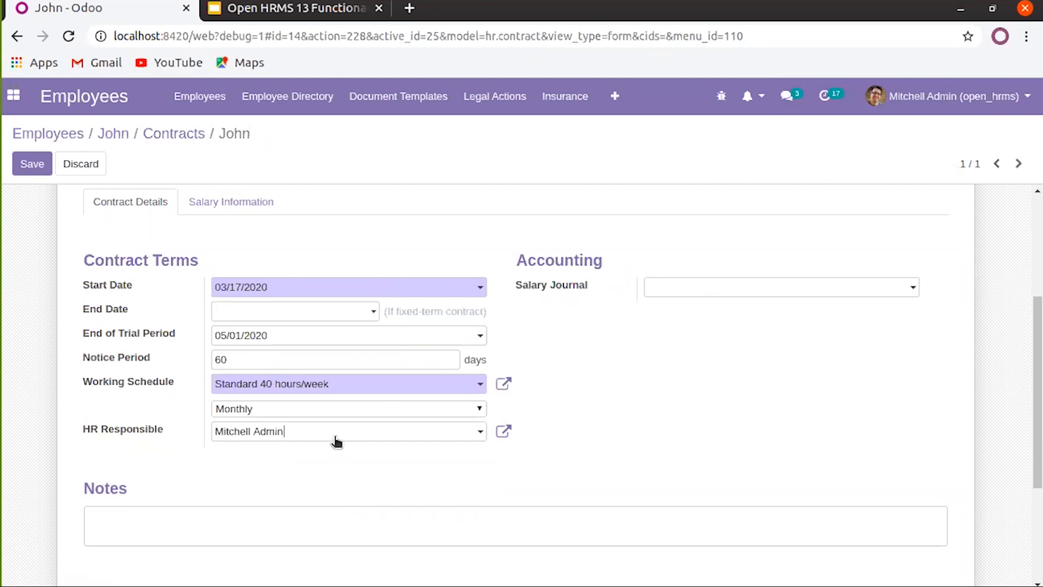
click(262, 531)
scroll(187, 520, up, 3)
click(24, 161)
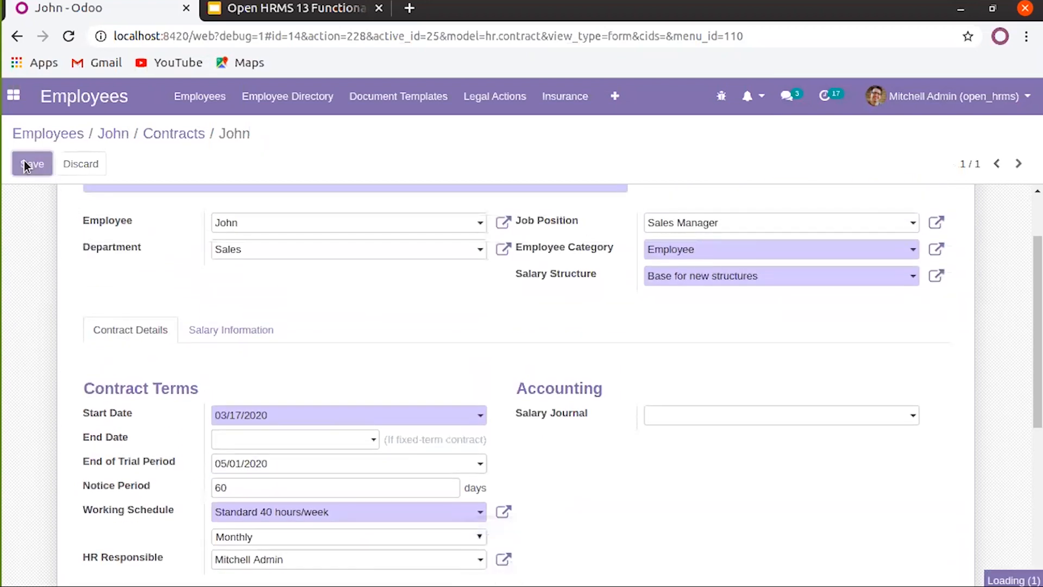
click(32, 165)
Set the contract's wage to 10,000 in Salary Information
click(239, 359)
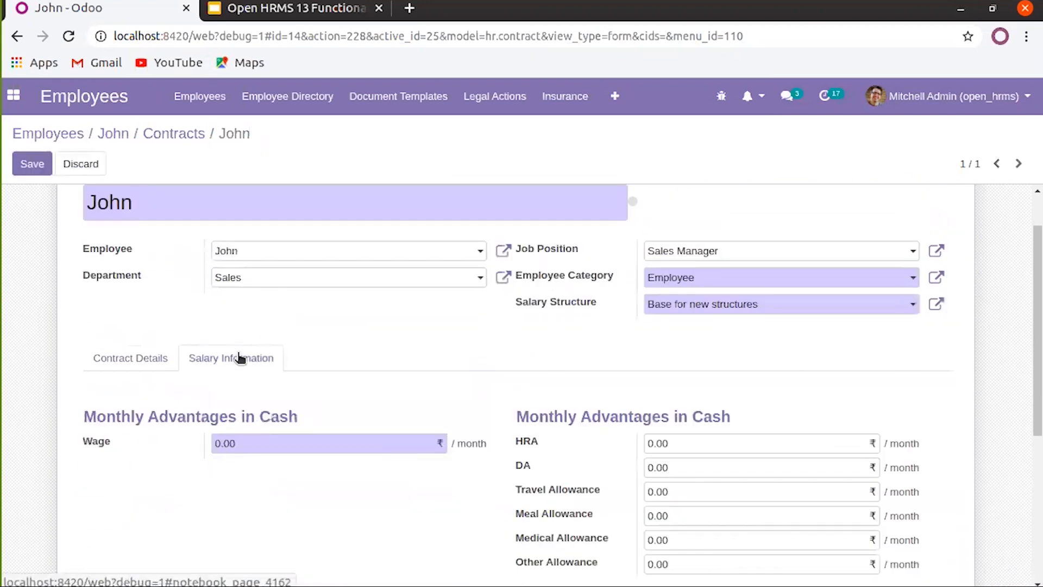
scroll(238, 361, down, 3)
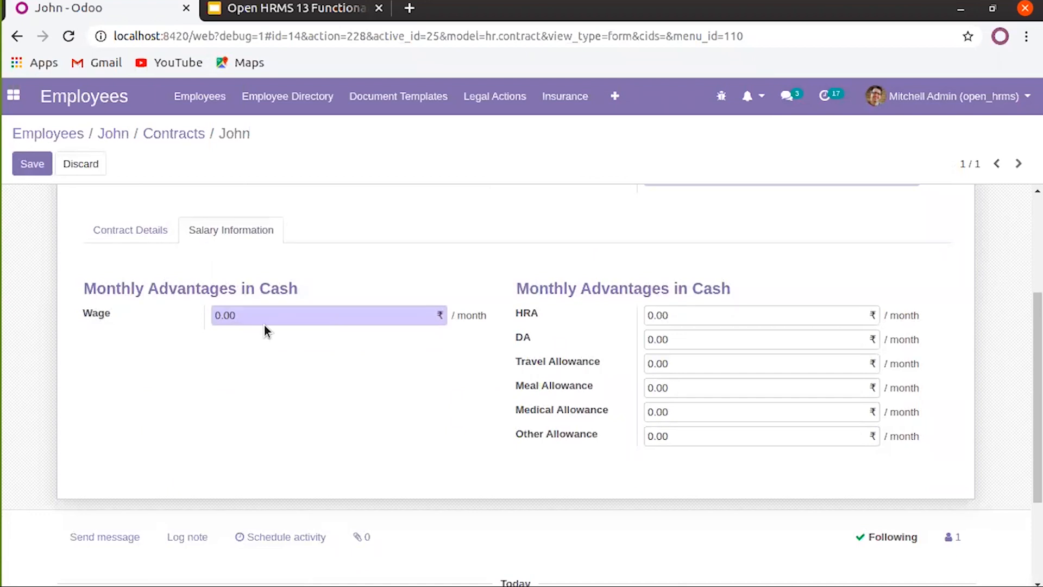
click(248, 314)
text(5000)
key(BackSpace)
key(BackSpace)
key(BackSpace)
key(BackSpace)
text(10000)
double_click(264, 314)
Enter allowances: HRA 10,000, DA 1,000, travel 500, meal 2,500, medical 3,000, other 1,000
click(686, 316)
text(10000)
click(660, 341)
text(1000)
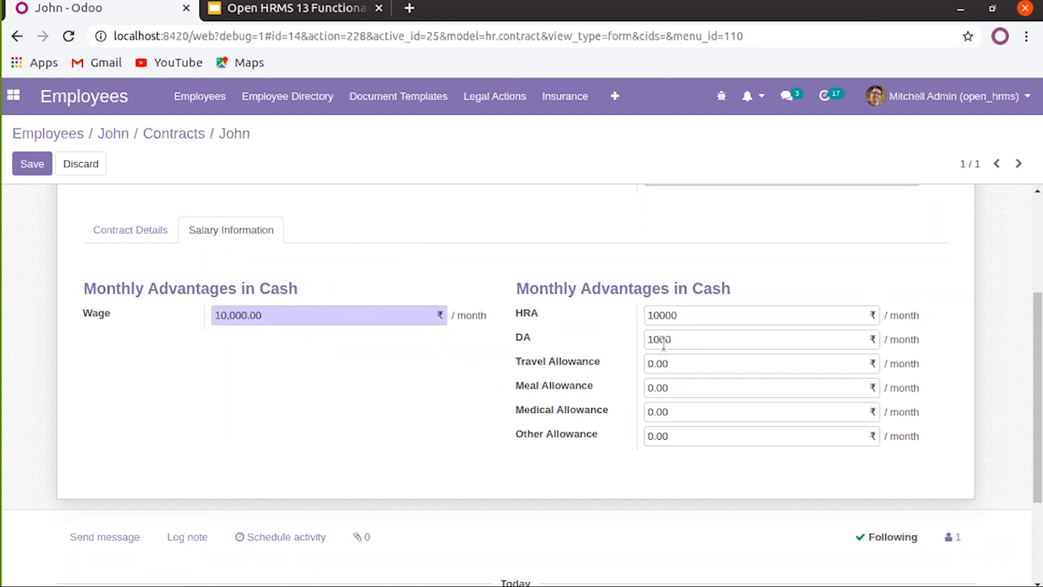
click(672, 366)
text(5000)
key(BackSpace)
click(676, 392)
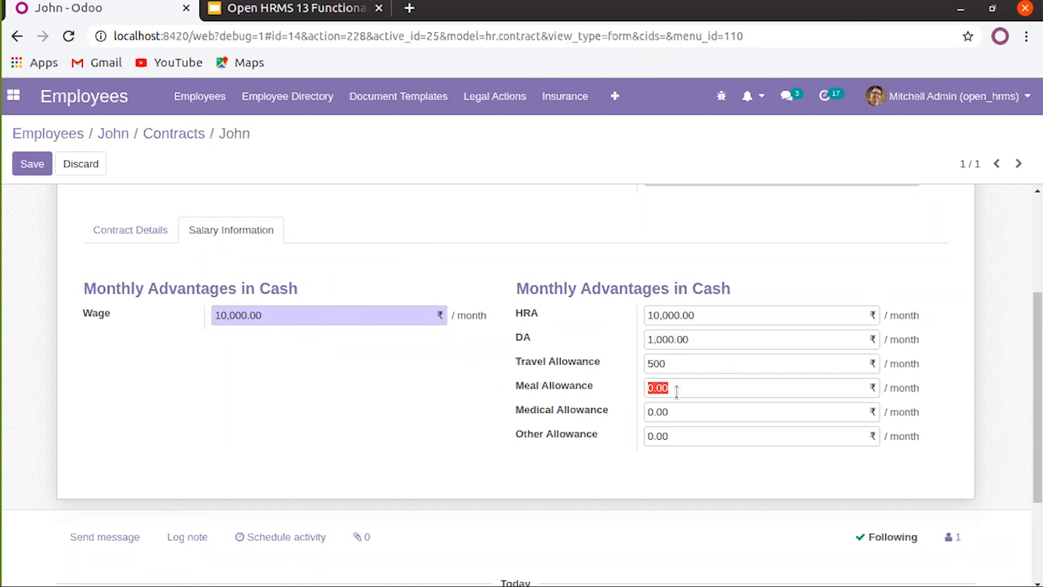
text(2500)
click(676, 411)
text(3000)
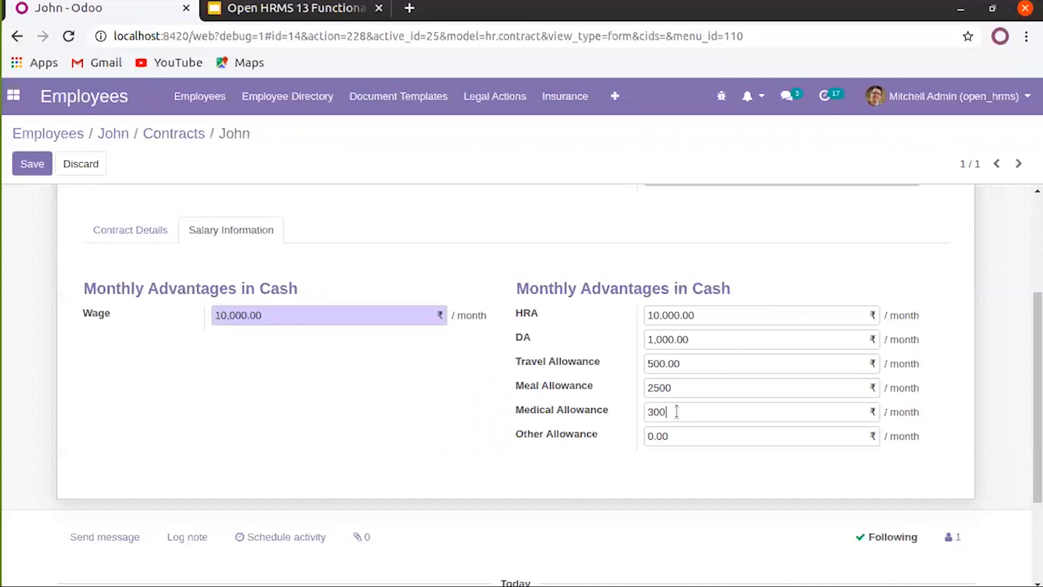
click(677, 434)
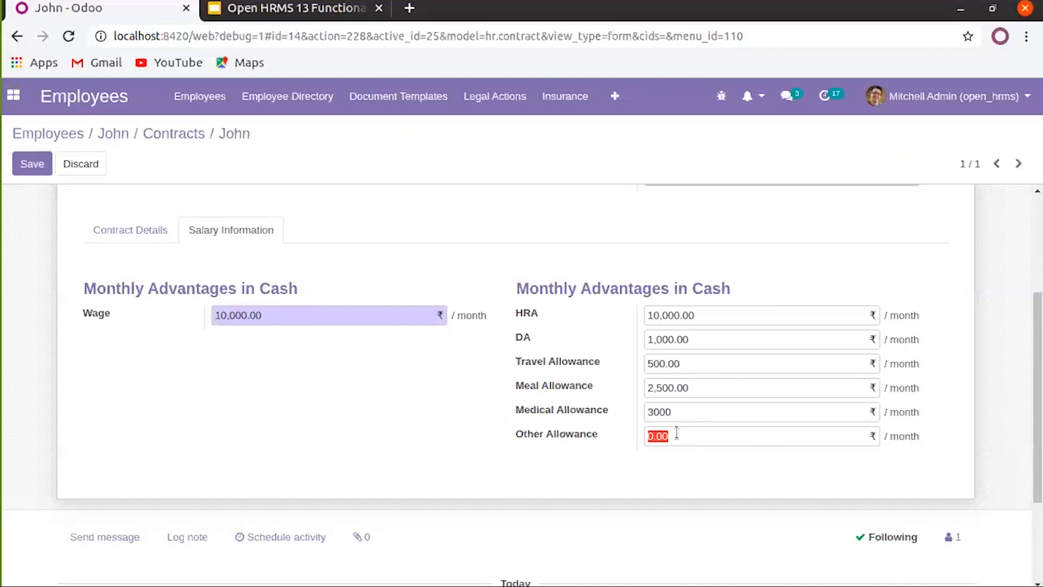
text(1000)
Save the contract with its new salary figures
scroll(429, 416, up, 2)
scroll(429, 416, up, 1)
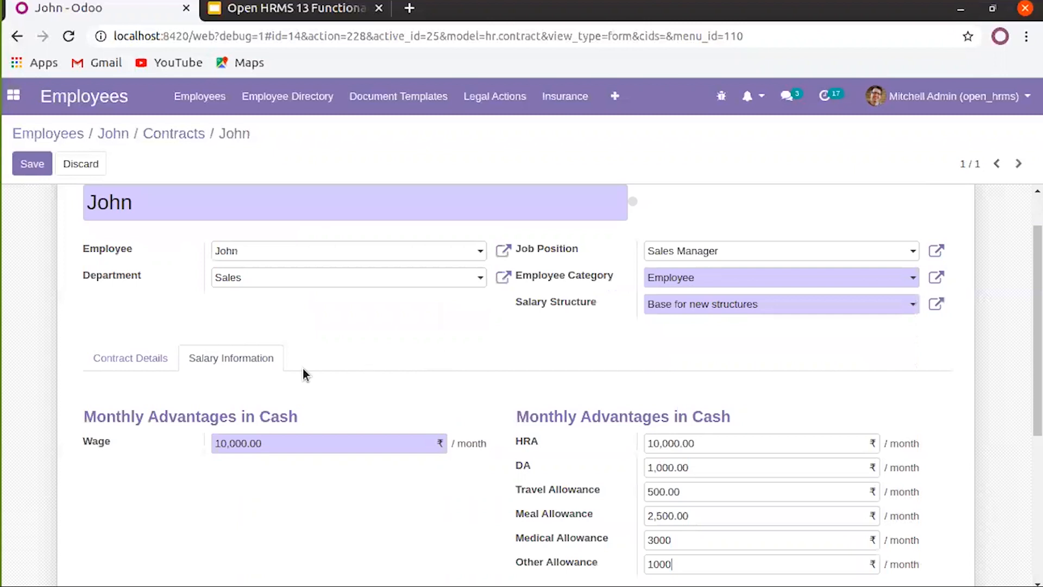
scroll(302, 368, up, 2)
click(34, 164)
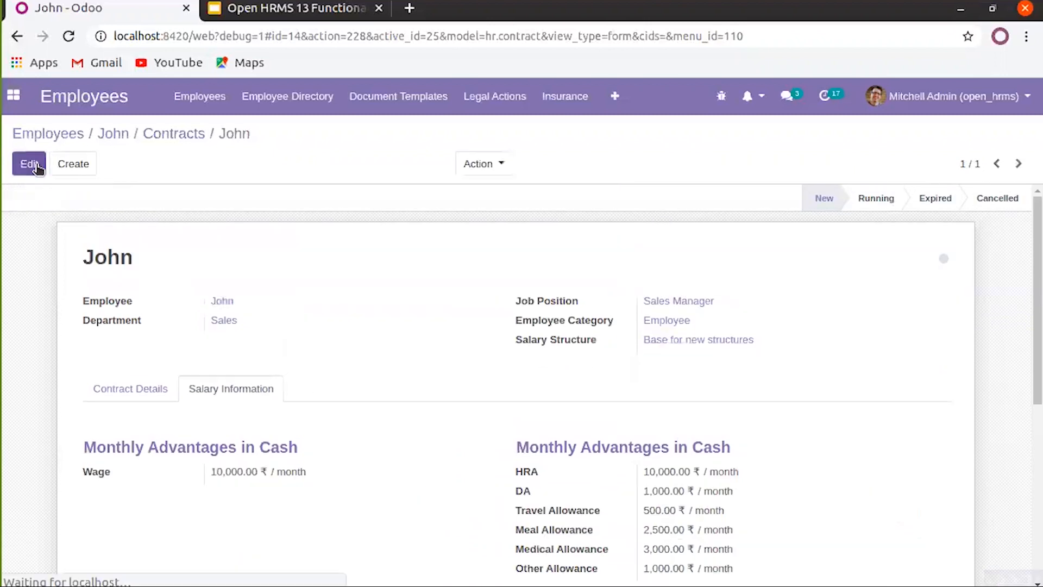
On the employee's contracts board, mark the contract's status colour green
click(158, 140)
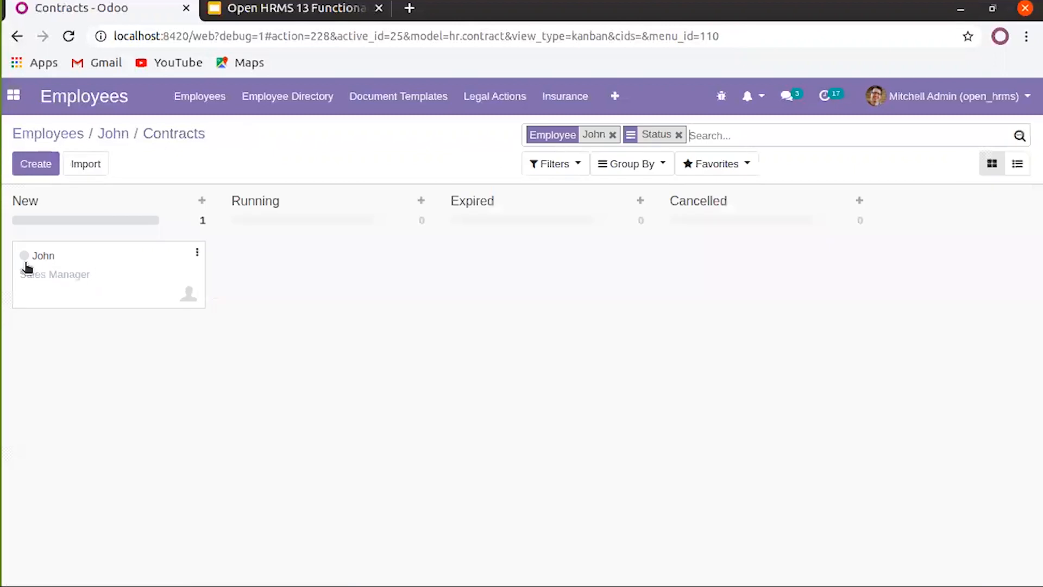
click(25, 259)
click(31, 277)
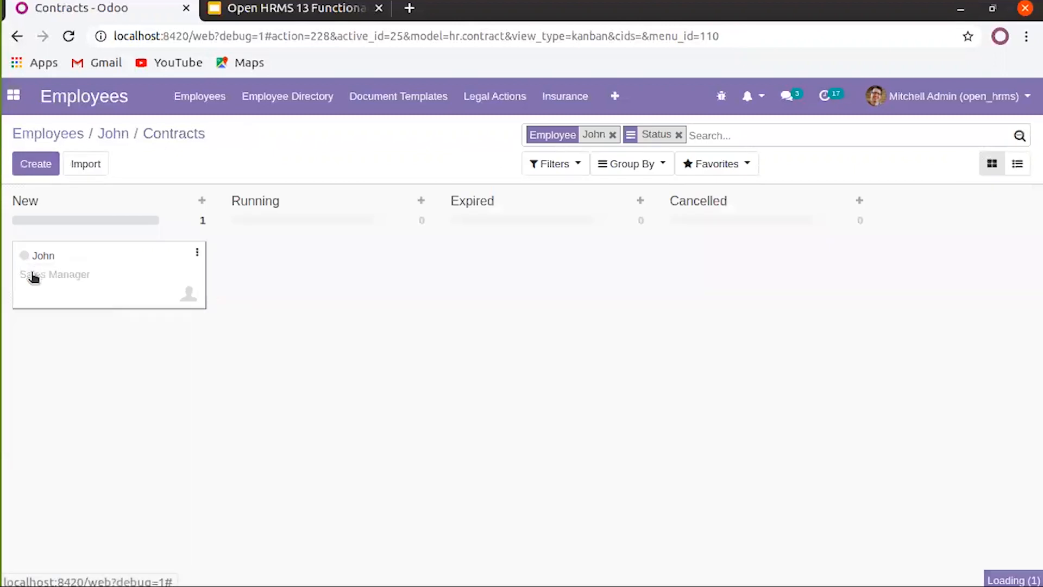
click(22, 258)
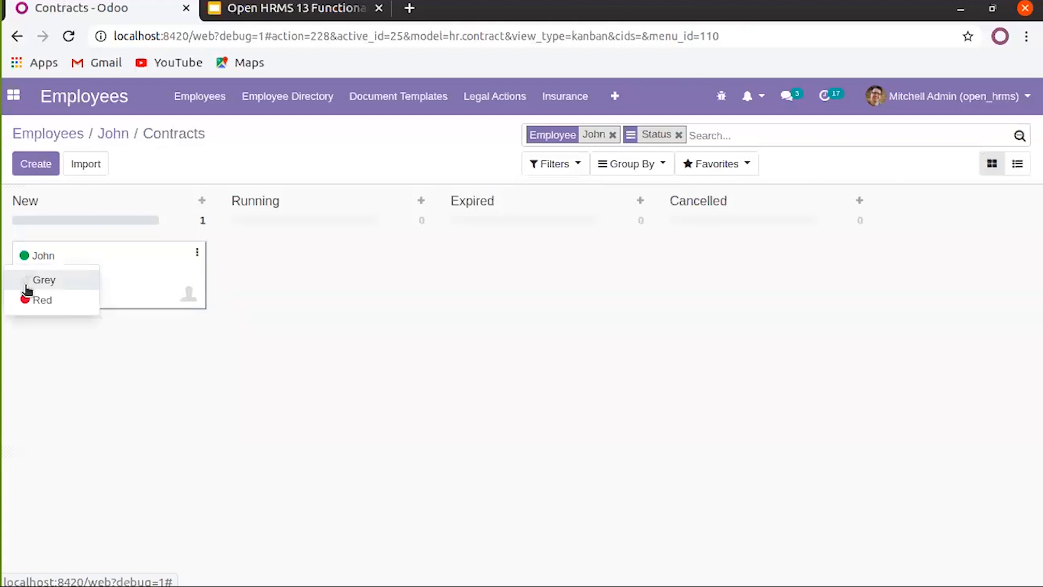
click(97, 227)
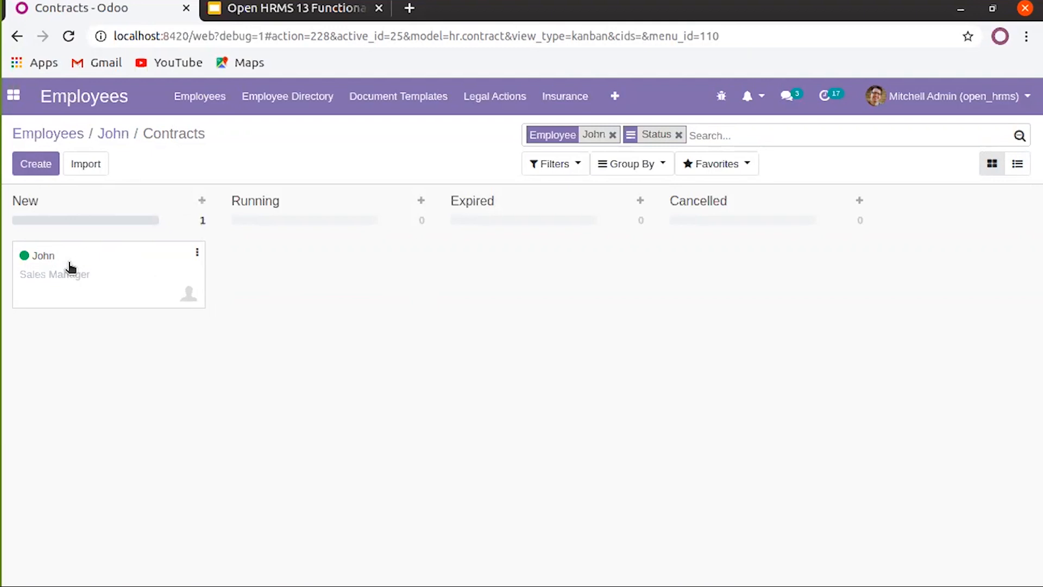
Drag the contract card from the New column into Running
drag(70, 268, 260, 262)
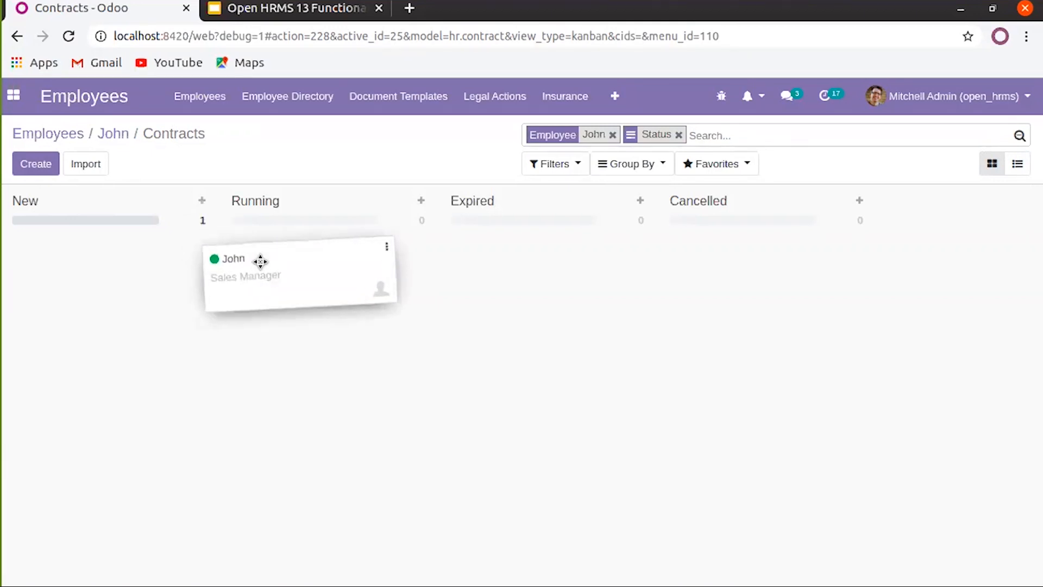
drag(260, 262, 261, 264)
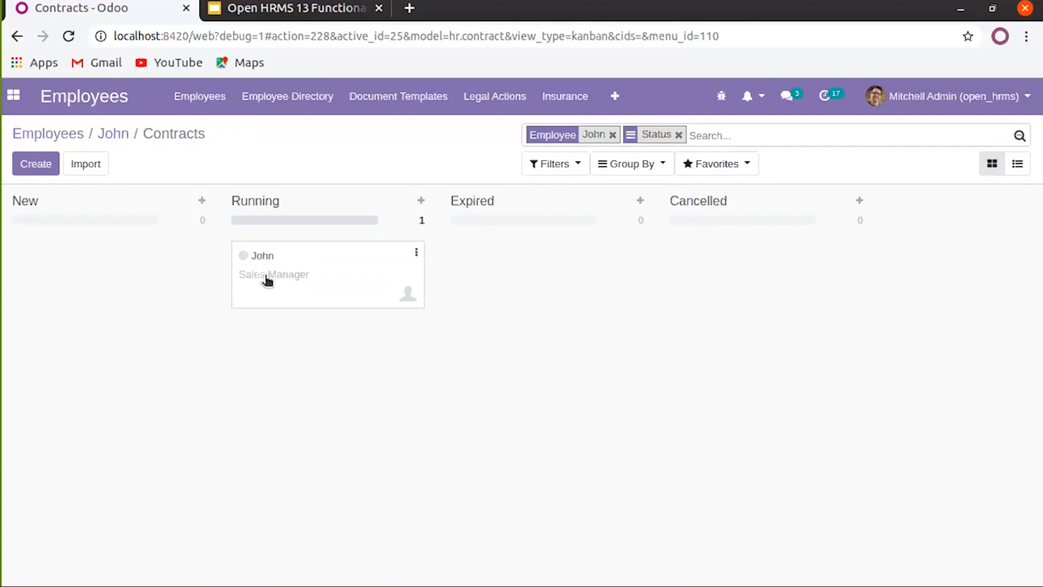
click(416, 255)
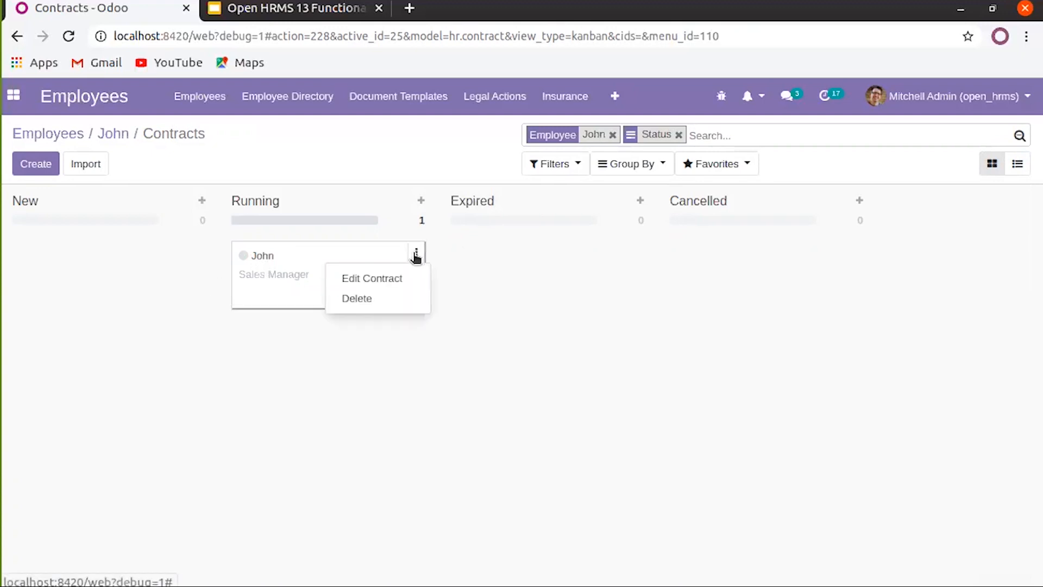
click(287, 186)
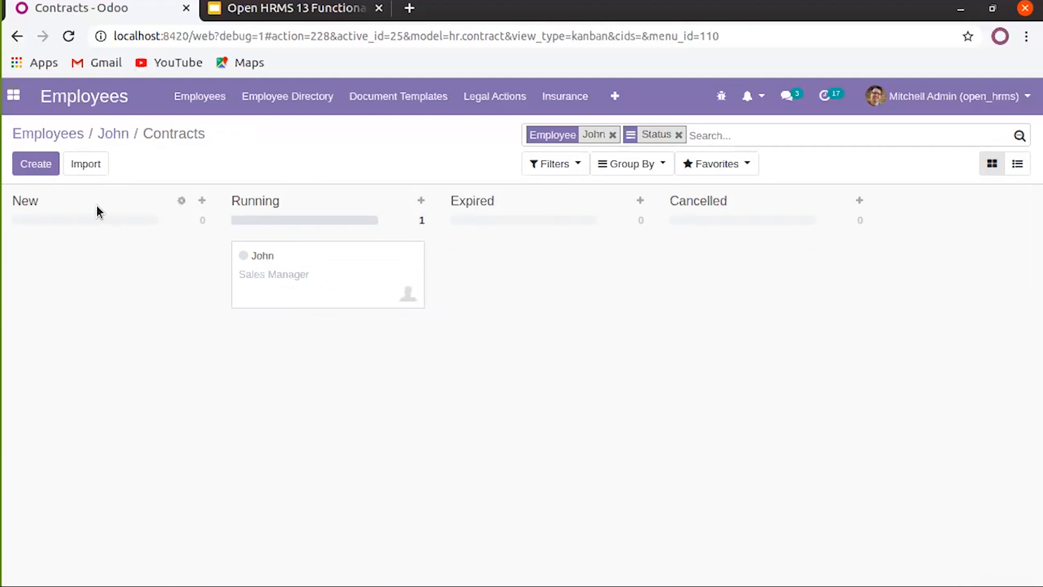
Check the employee's empty time off analysis, then open their empty documents list
click(122, 135)
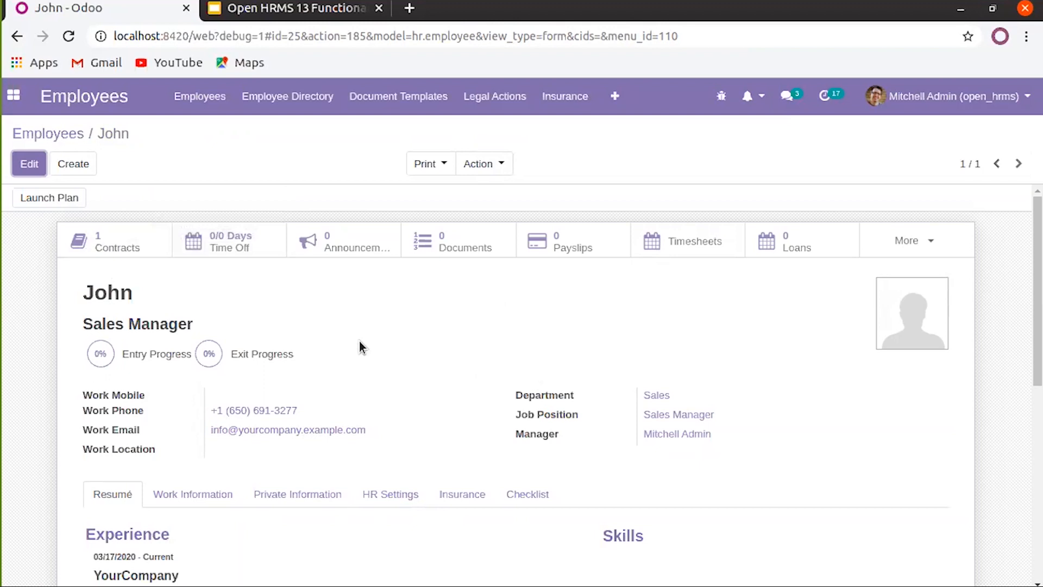
scroll(359, 345, down, 2)
scroll(321, 325, up, 2)
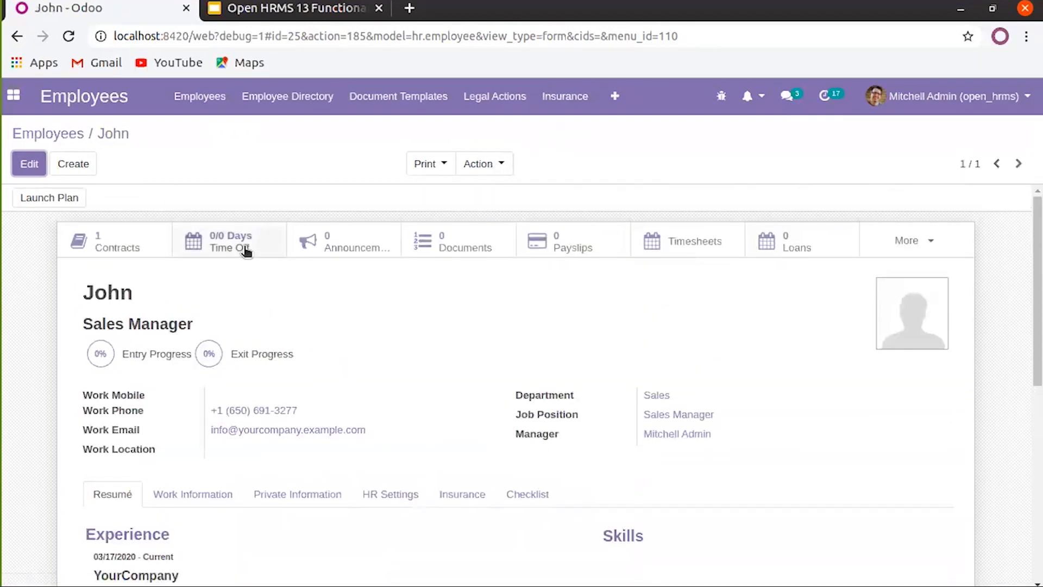
mouse_move(246, 251)
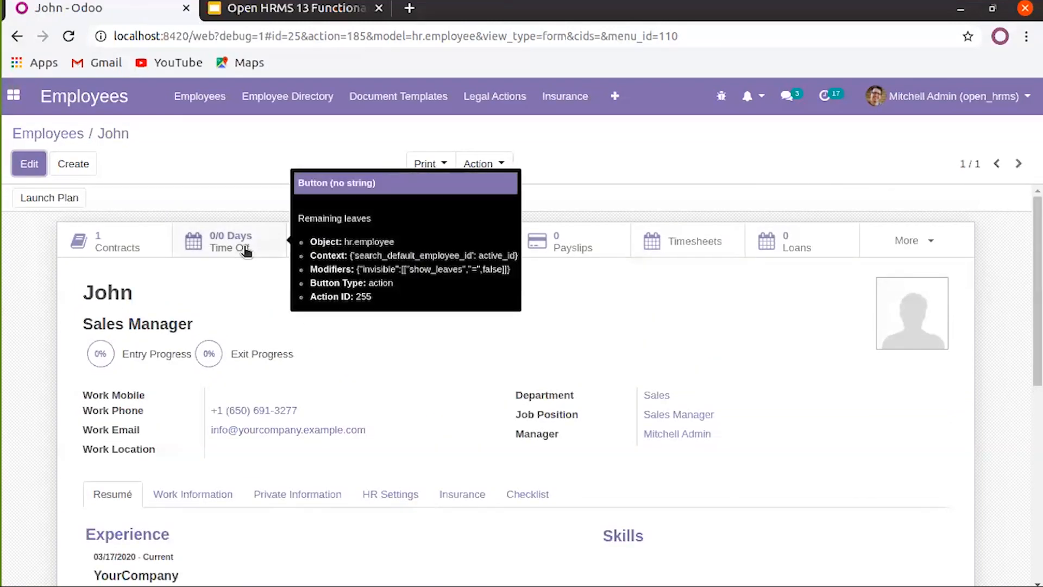
click(245, 250)
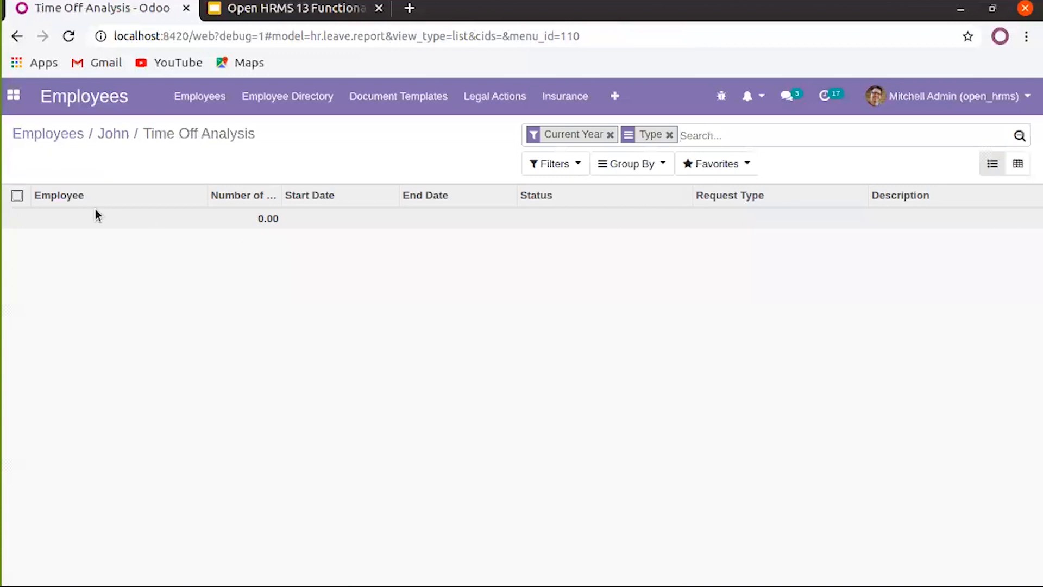
click(111, 135)
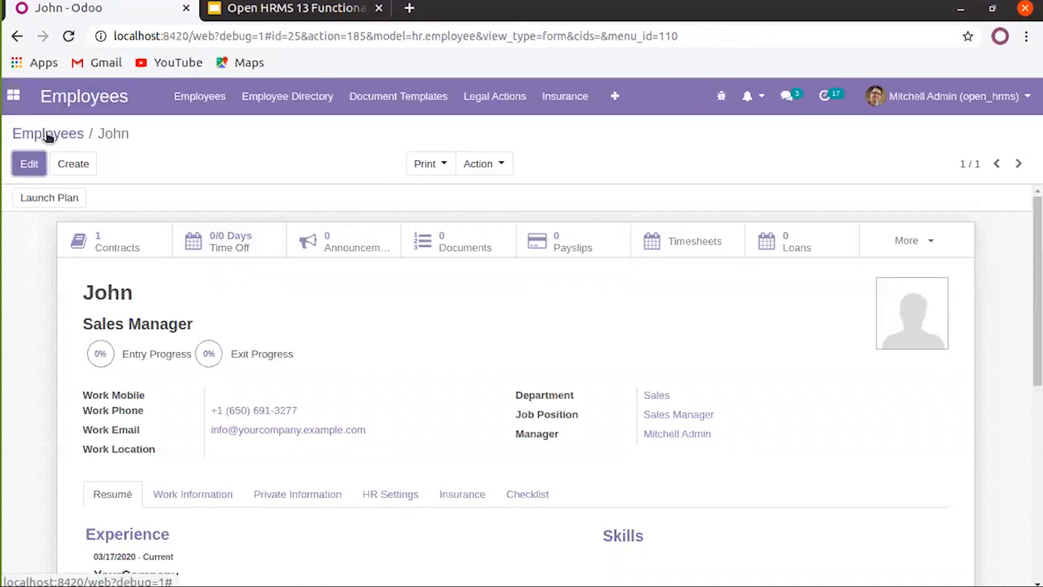
click(197, 240)
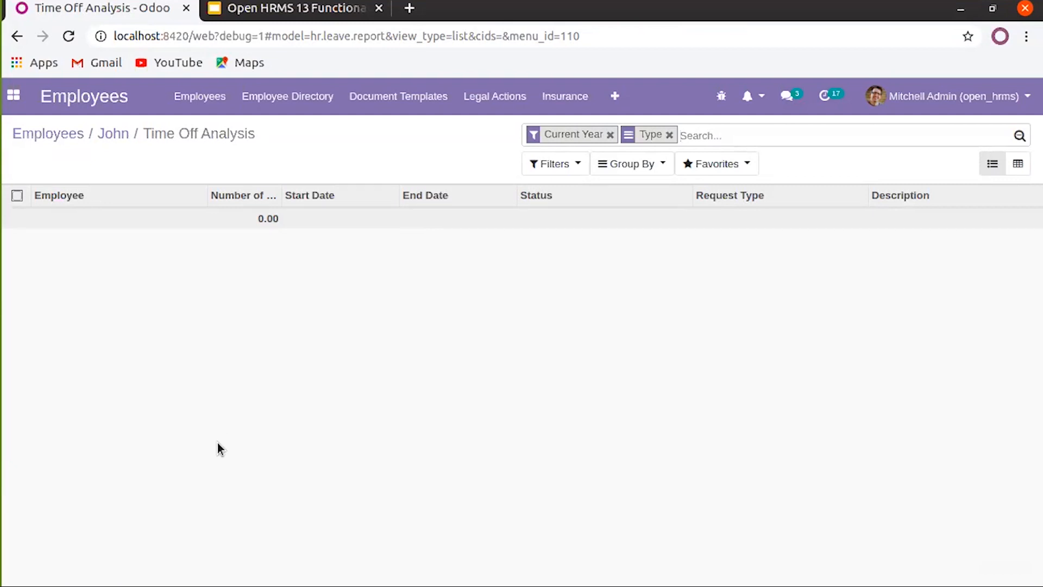
click(111, 134)
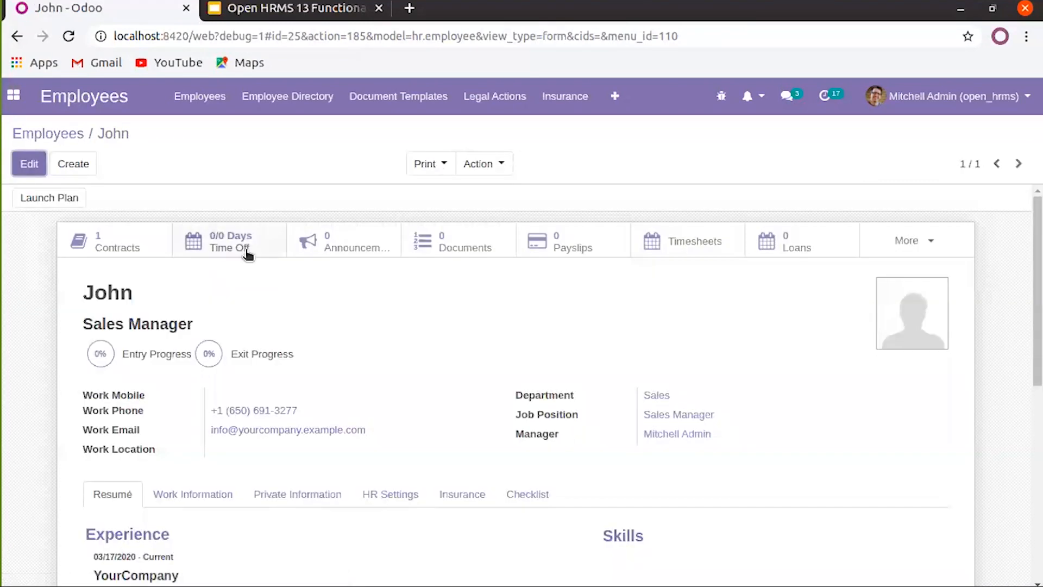
click(337, 248)
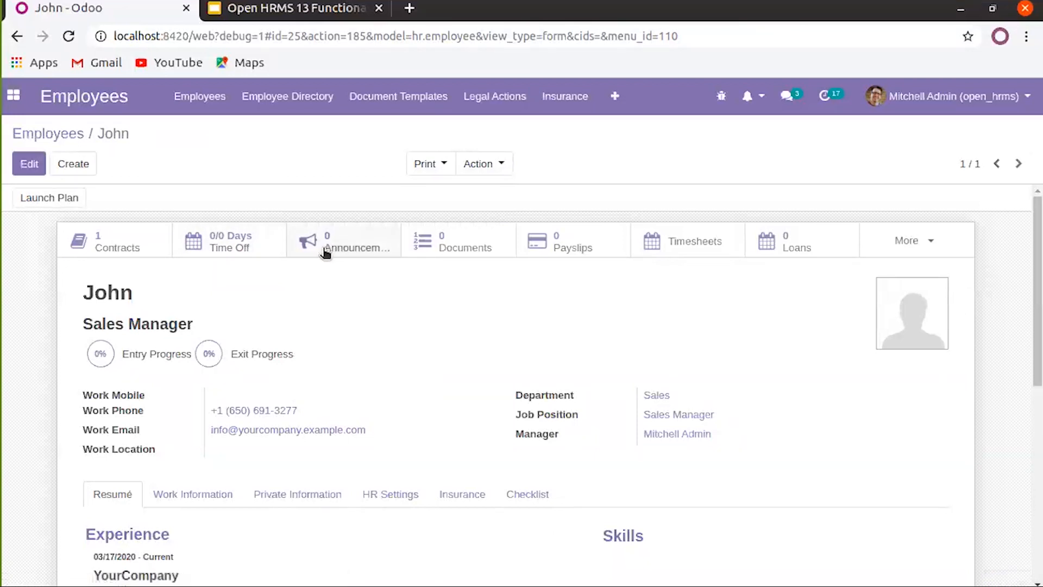
click(428, 250)
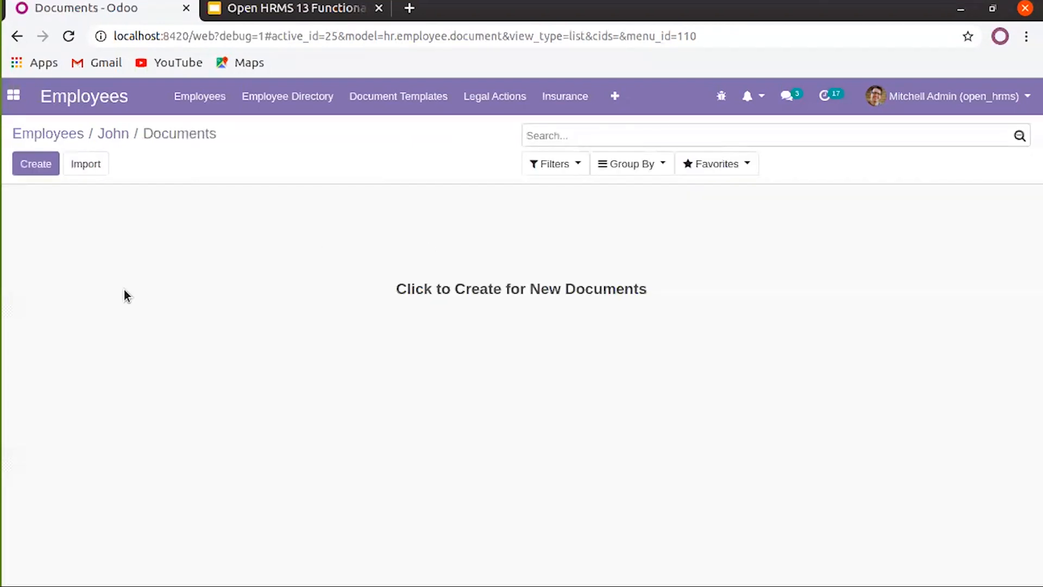
Create a Driving License document with a number describing the employee's licence
click(47, 169)
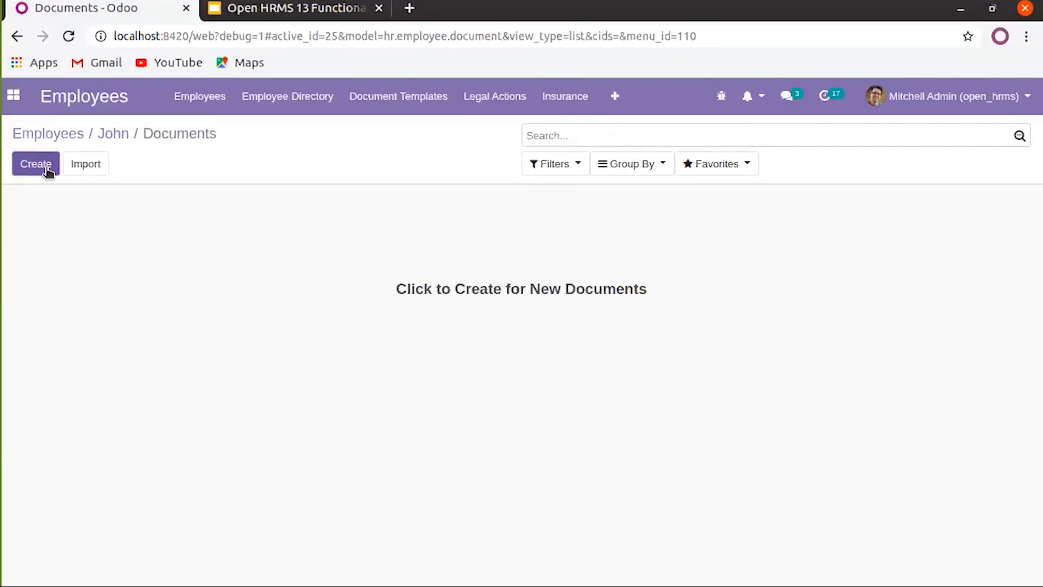
click(299, 241)
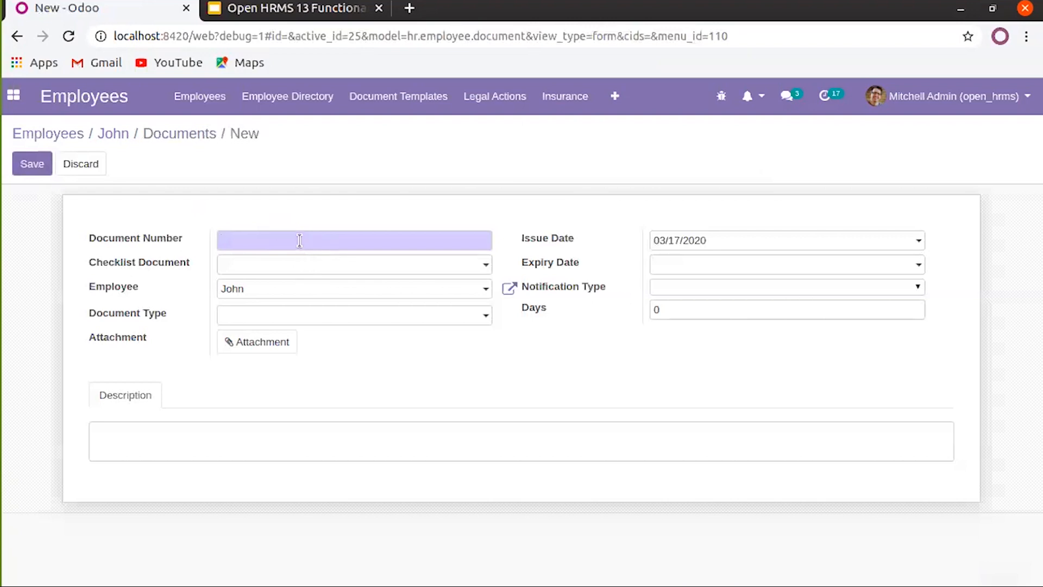
click(293, 267)
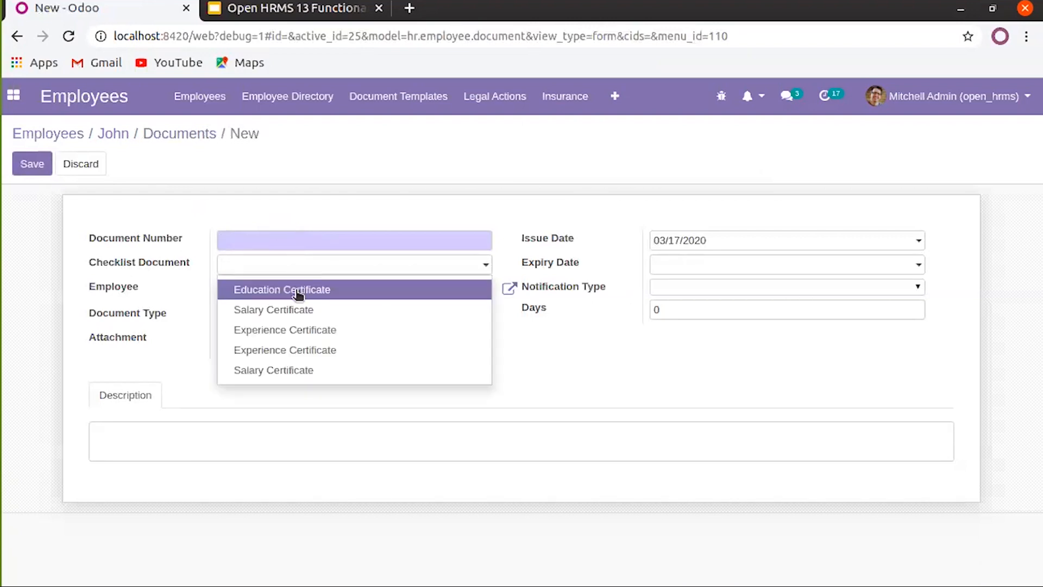
click(506, 220)
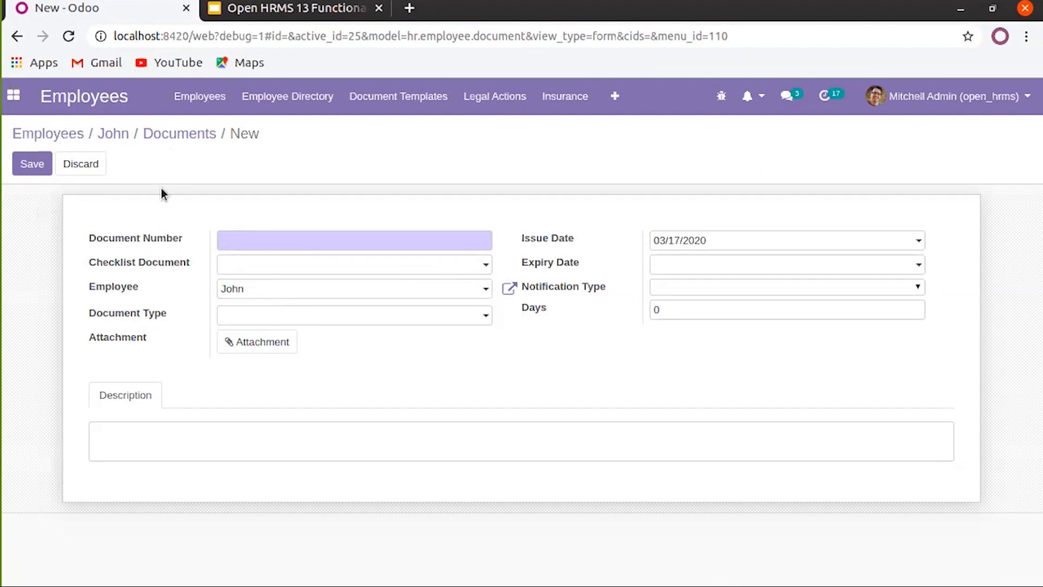
click(242, 320)
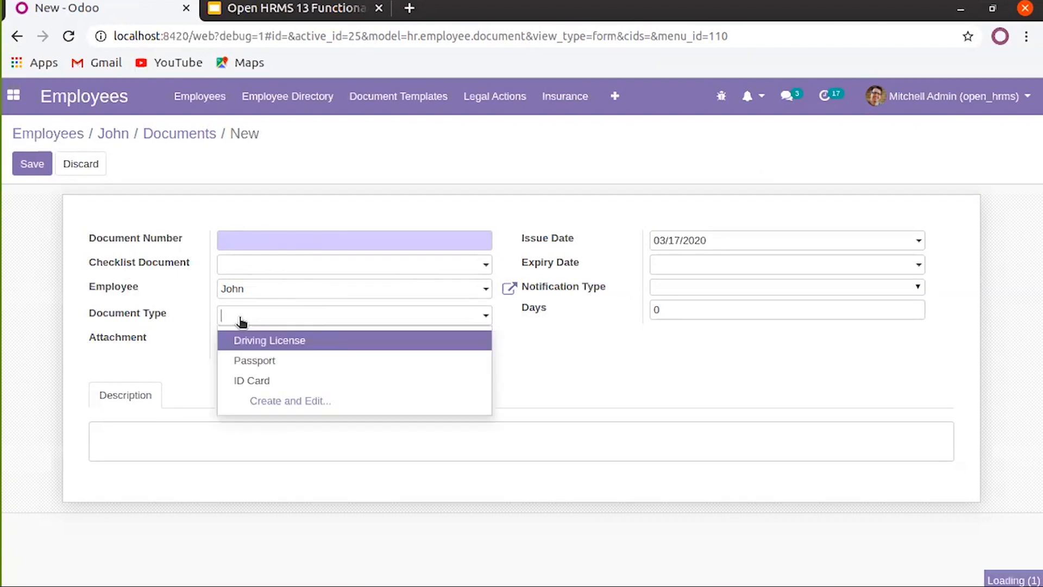
click(284, 342)
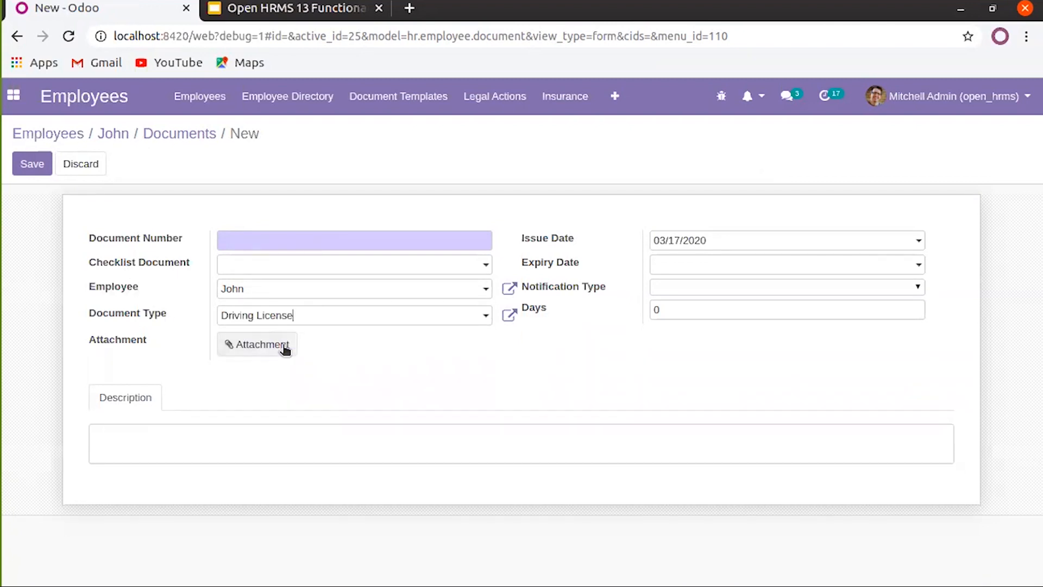
click(319, 239)
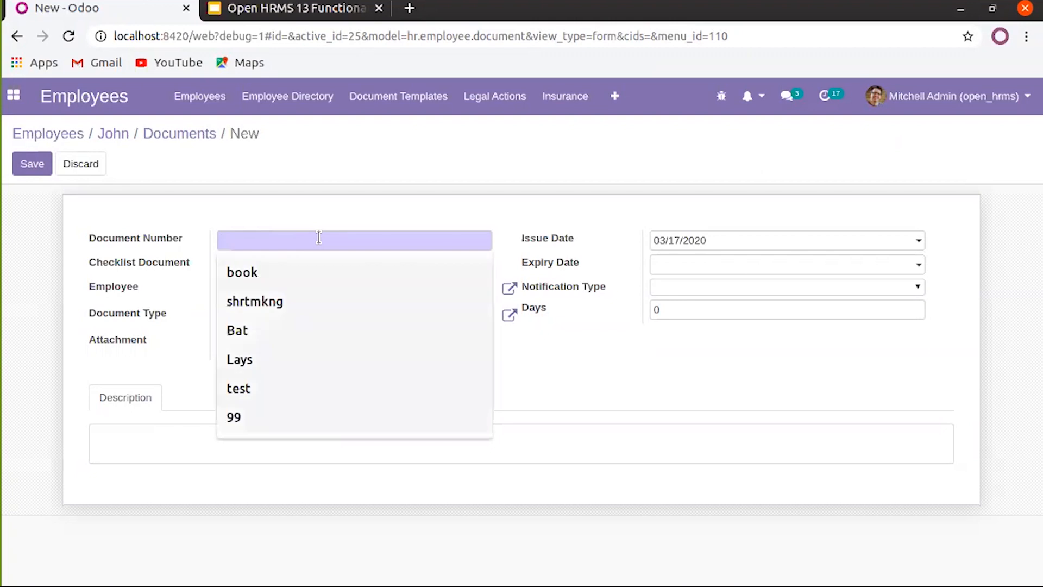
text(Dr)
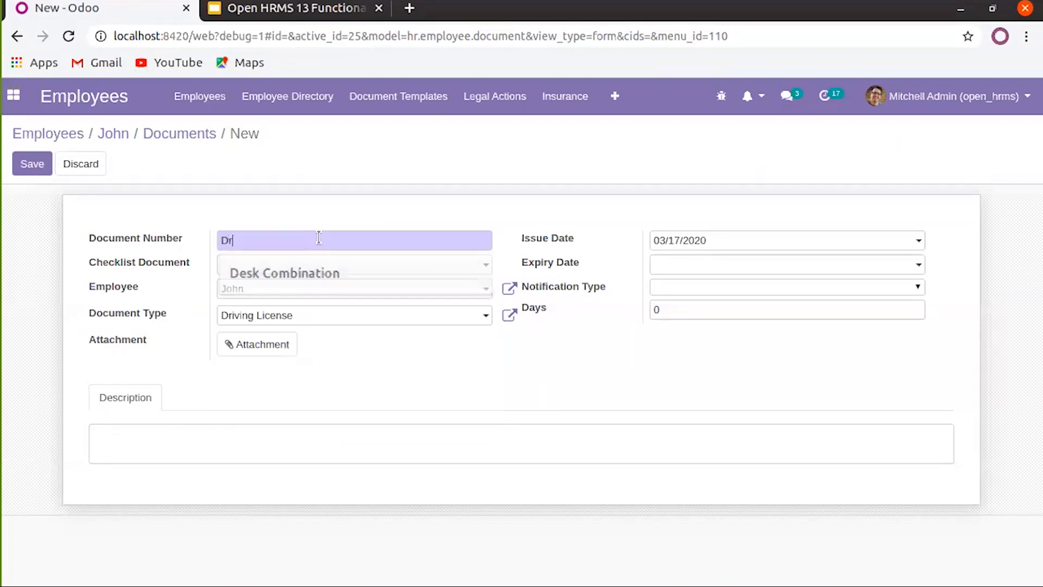
text(iving License)
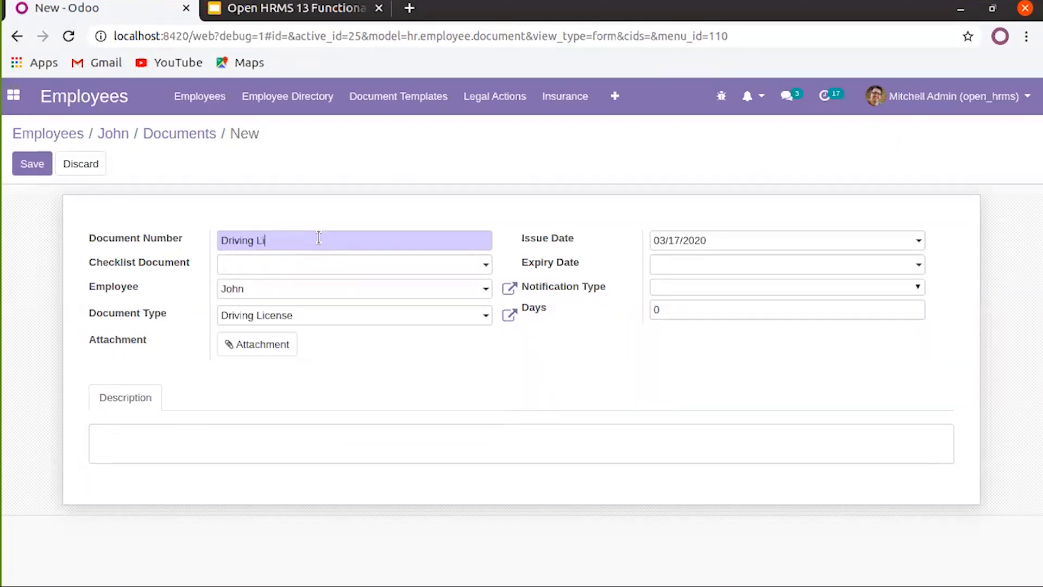
text(of John)
Attach a file to the document and set its expiry date to 03/18/2020
click(277, 351)
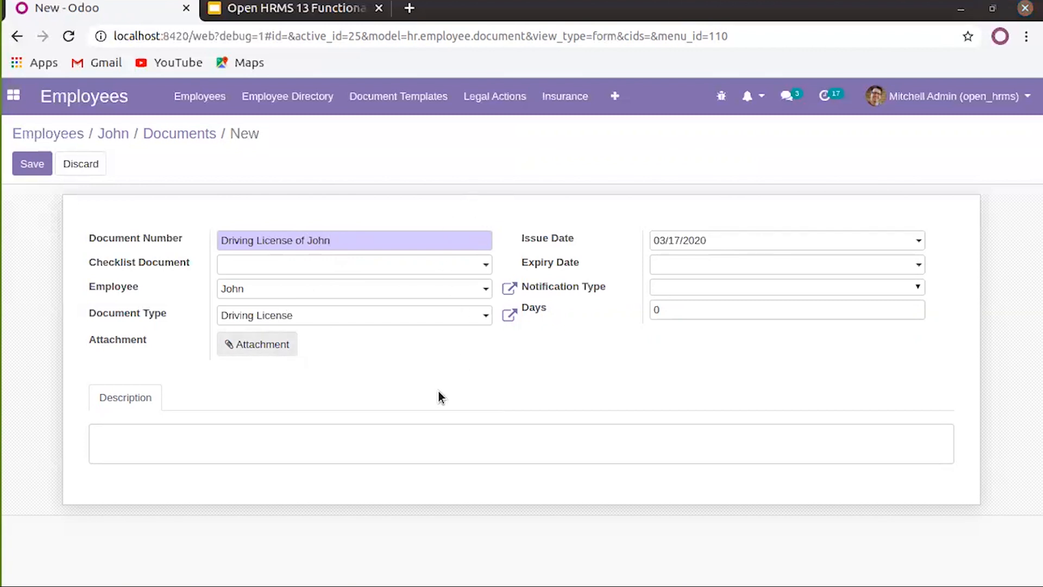
click(735, 31)
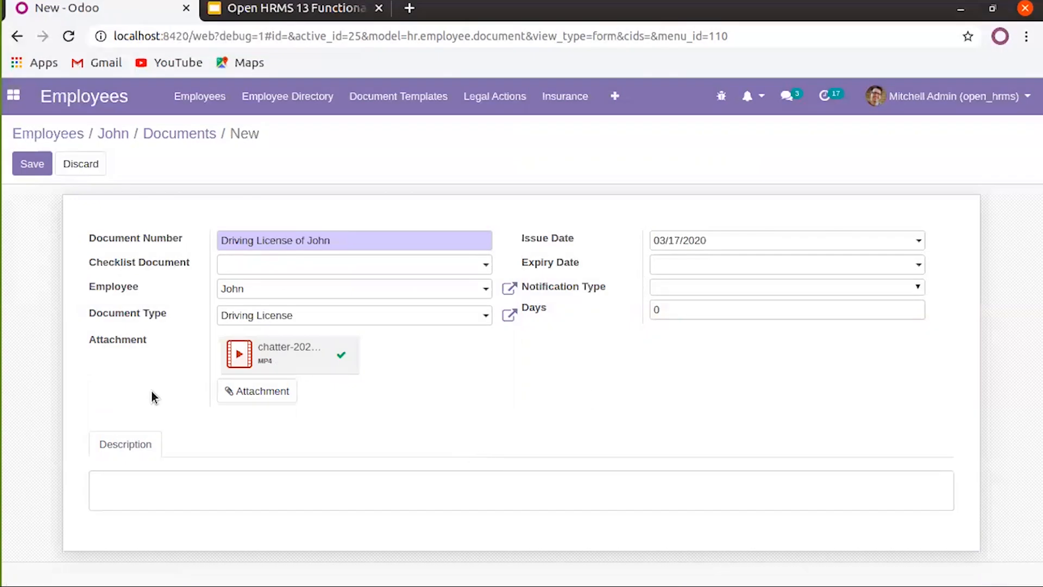
click(708, 270)
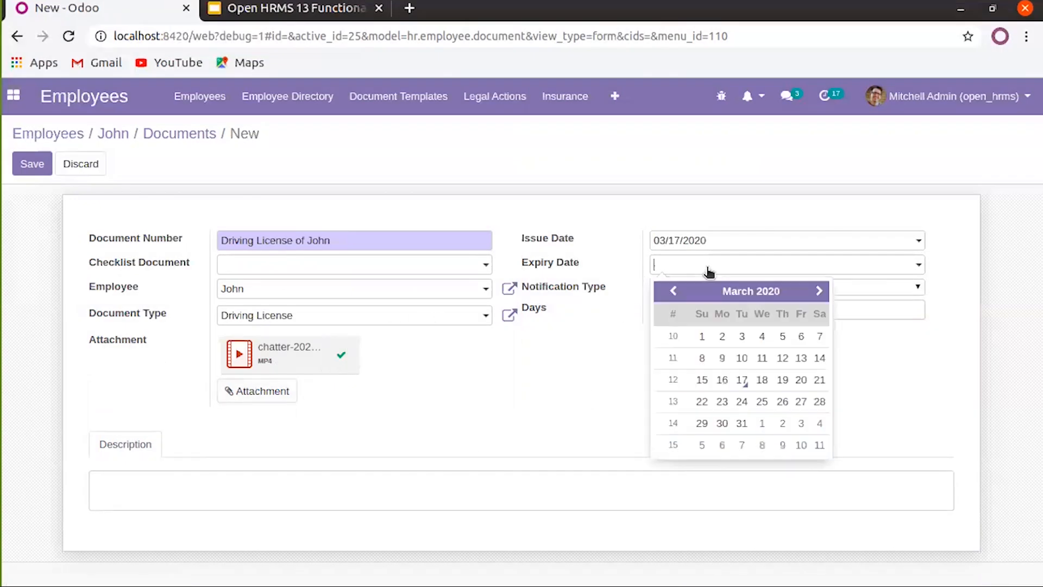
click(761, 380)
Set notification to on and after expiry for 20 days, then save the document
click(680, 289)
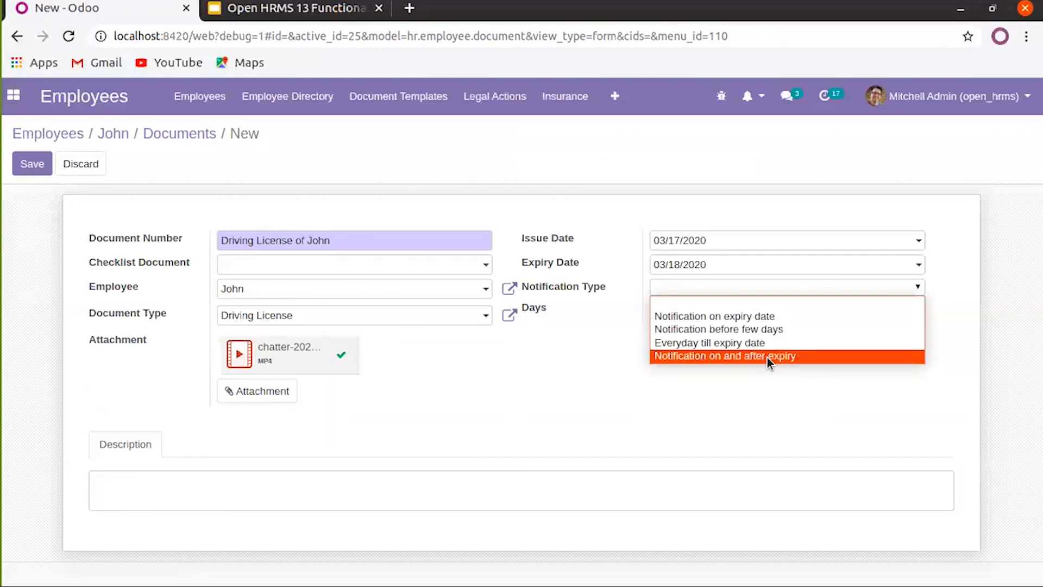
click(759, 330)
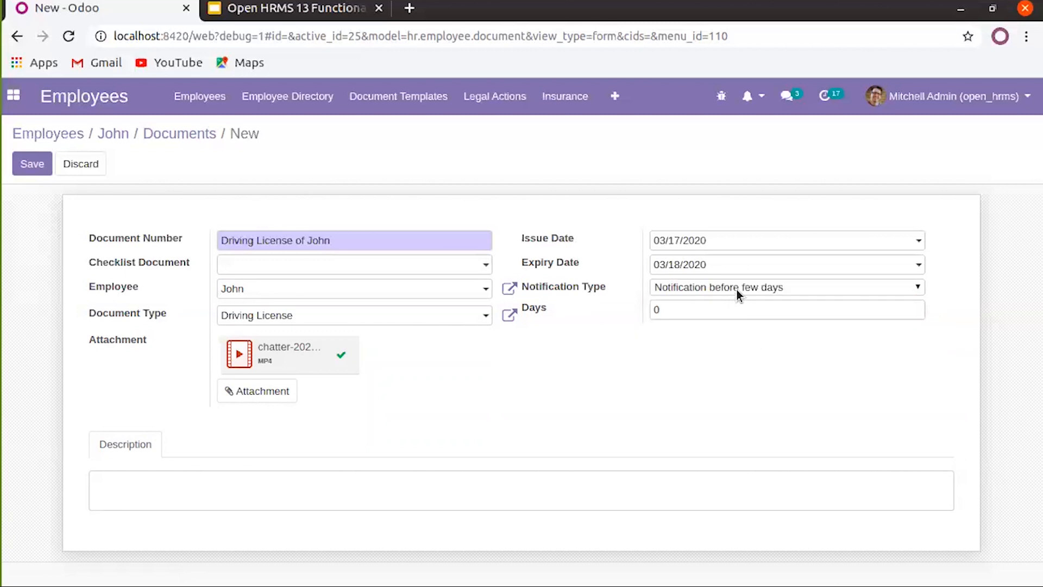
double_click(710, 316)
click(728, 290)
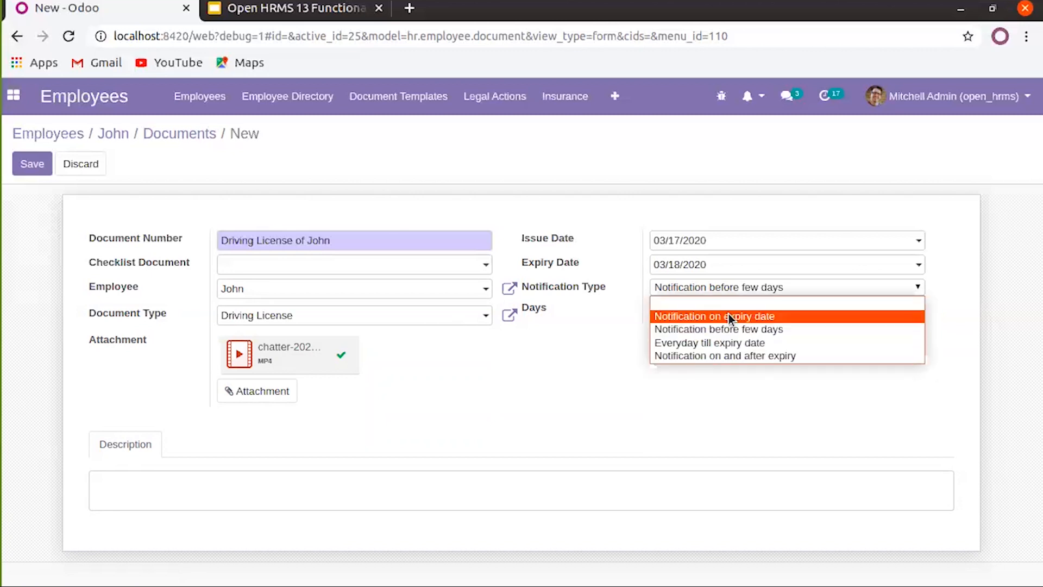
click(728, 313)
click(737, 292)
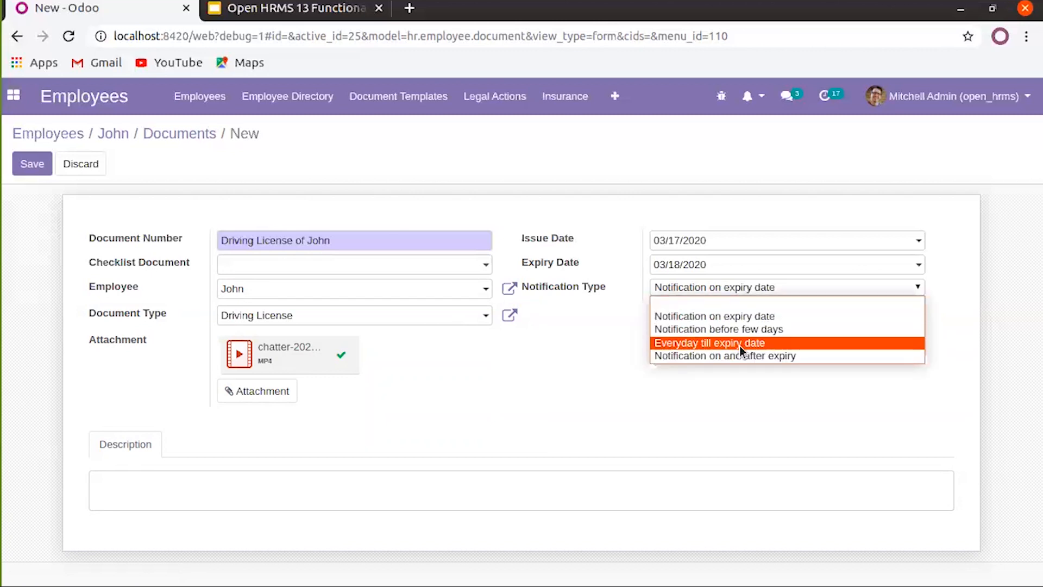
click(740, 343)
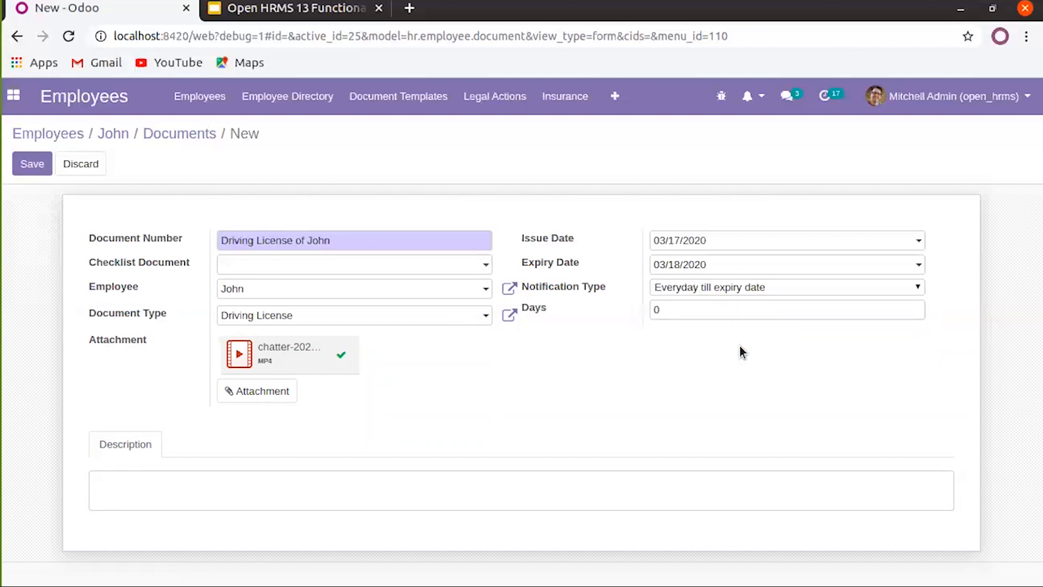
click(703, 288)
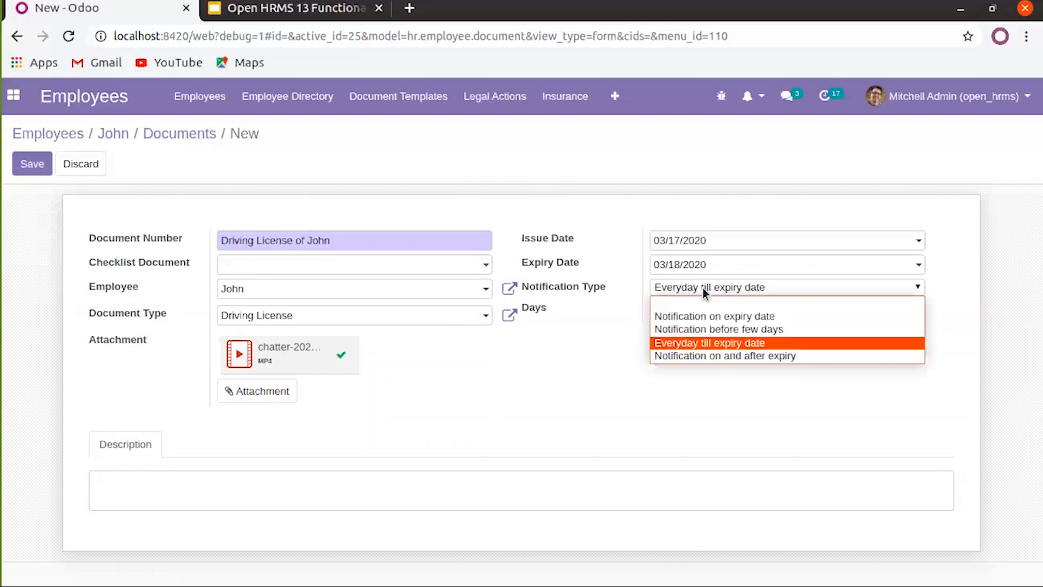
click(714, 356)
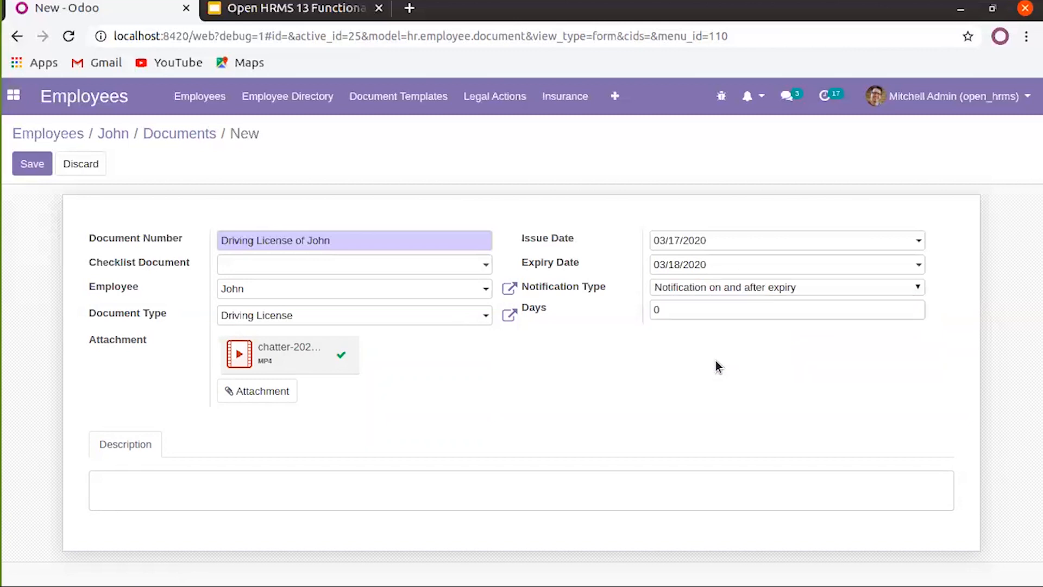
double_click(659, 310)
text(2)
text(20)
click(331, 488)
click(30, 165)
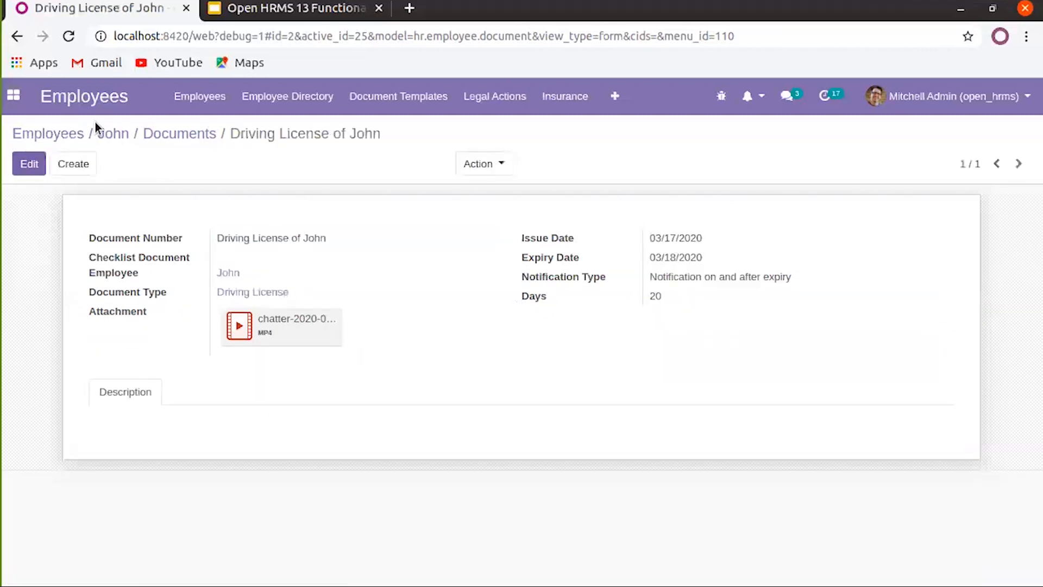
click(170, 141)
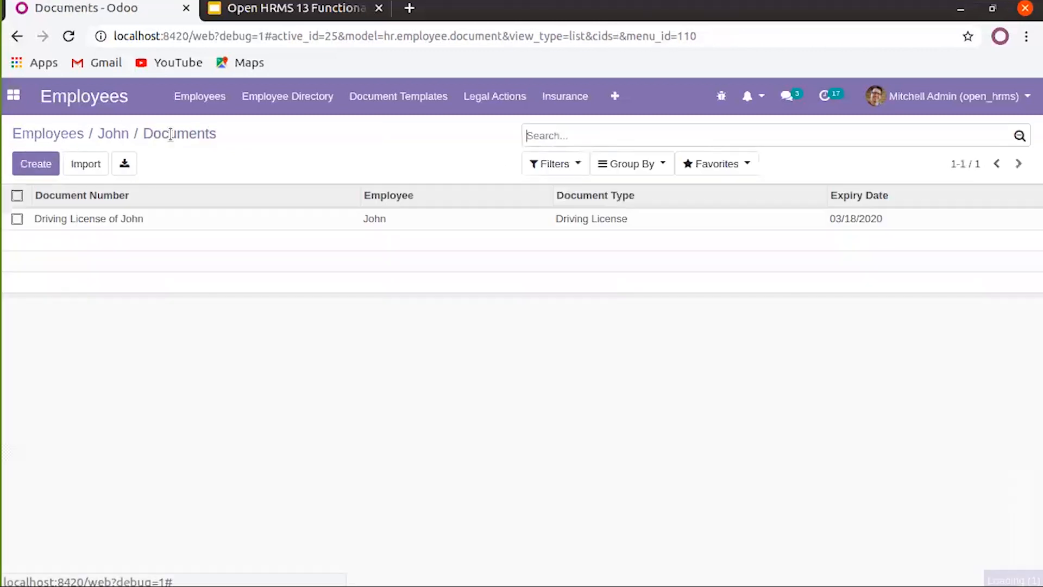
click(125, 136)
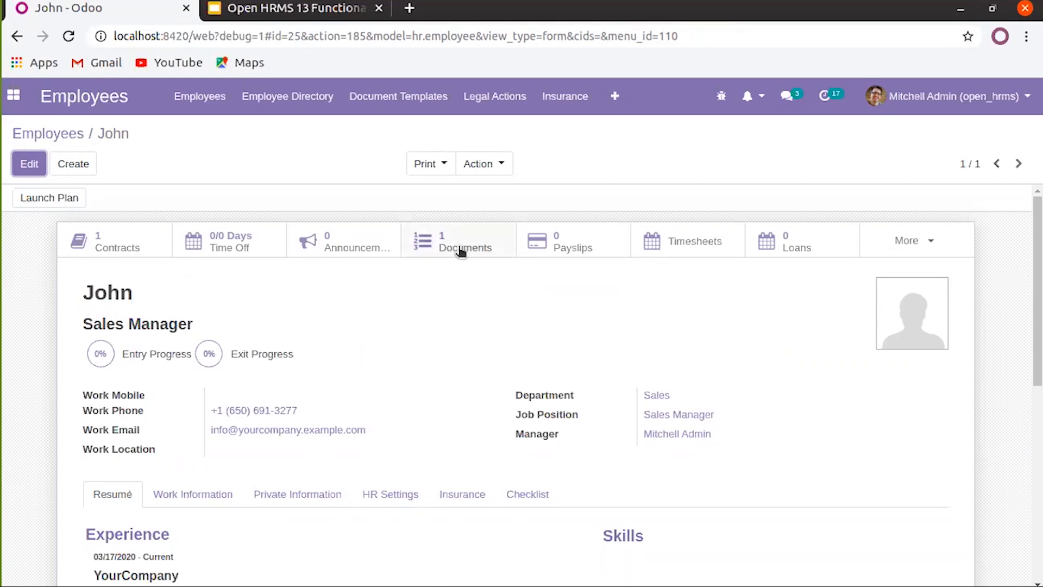
click(561, 238)
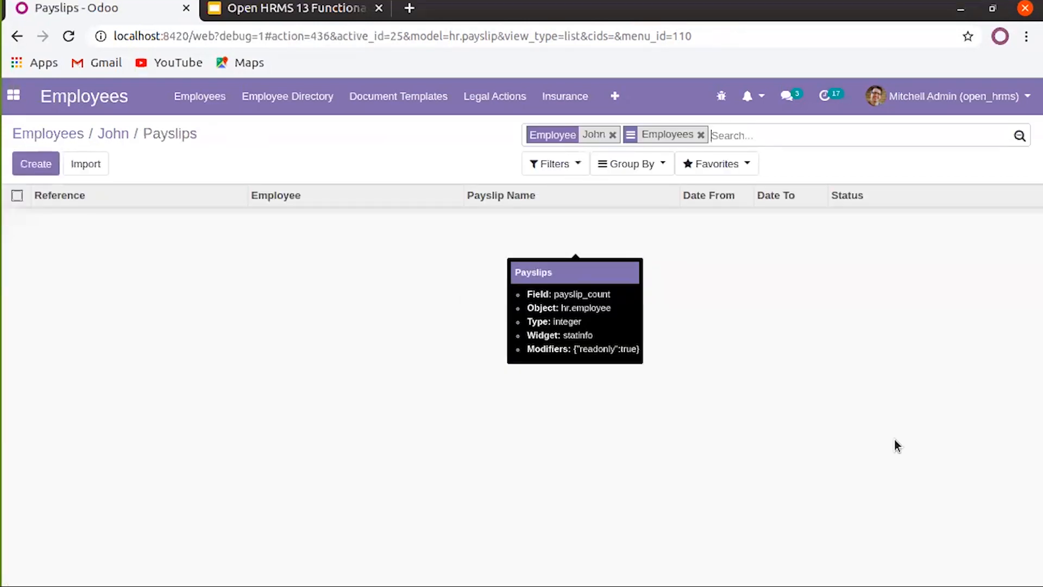
click(126, 139)
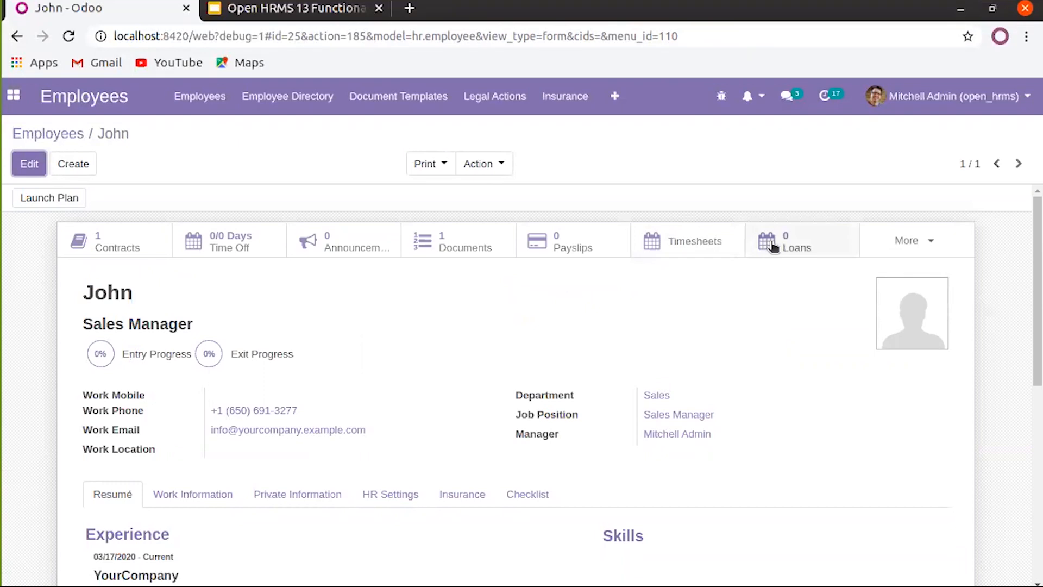
click(919, 241)
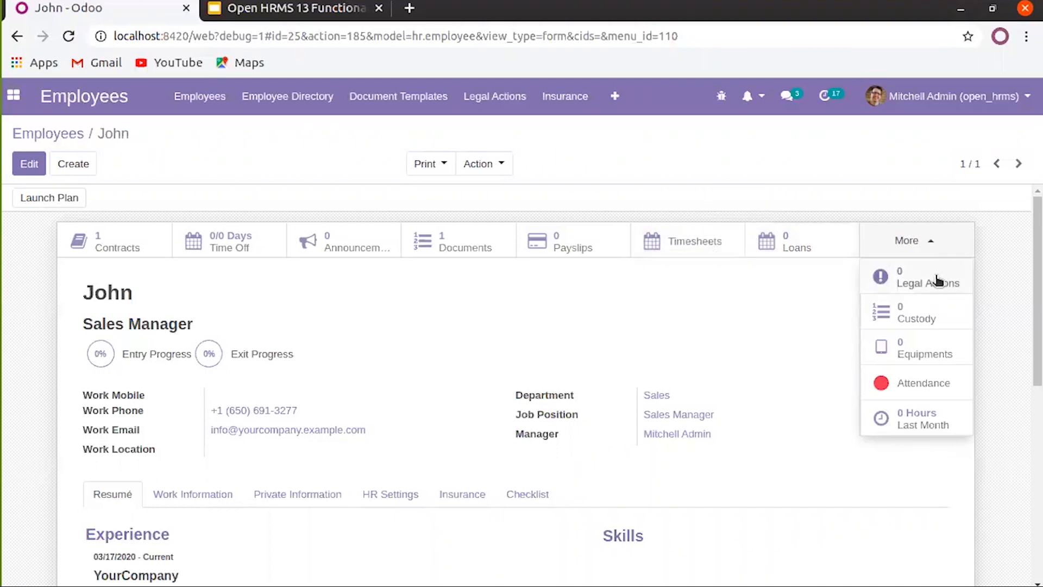
click(931, 319)
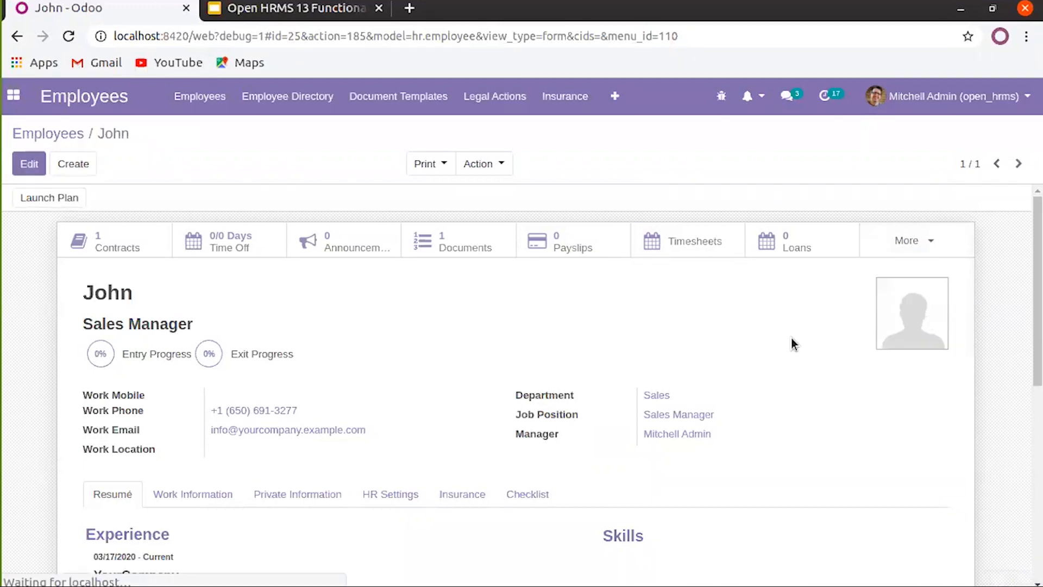
click(901, 253)
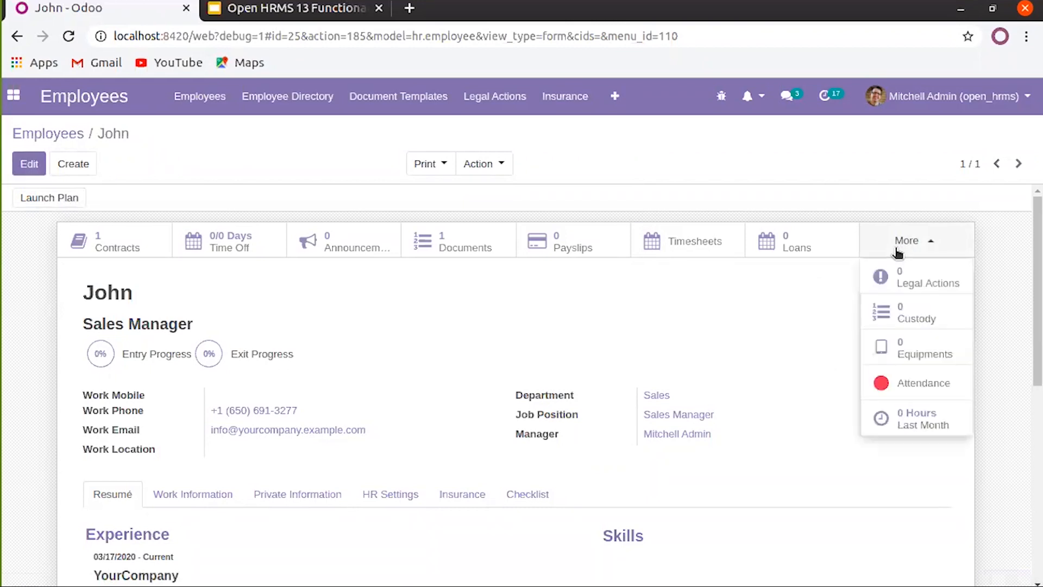
click(897, 323)
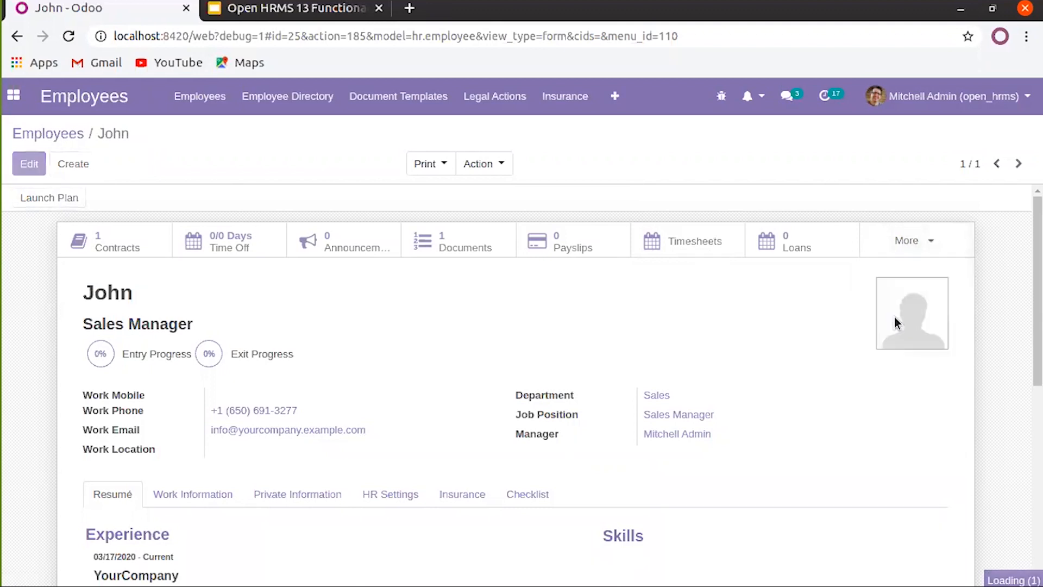
click(915, 251)
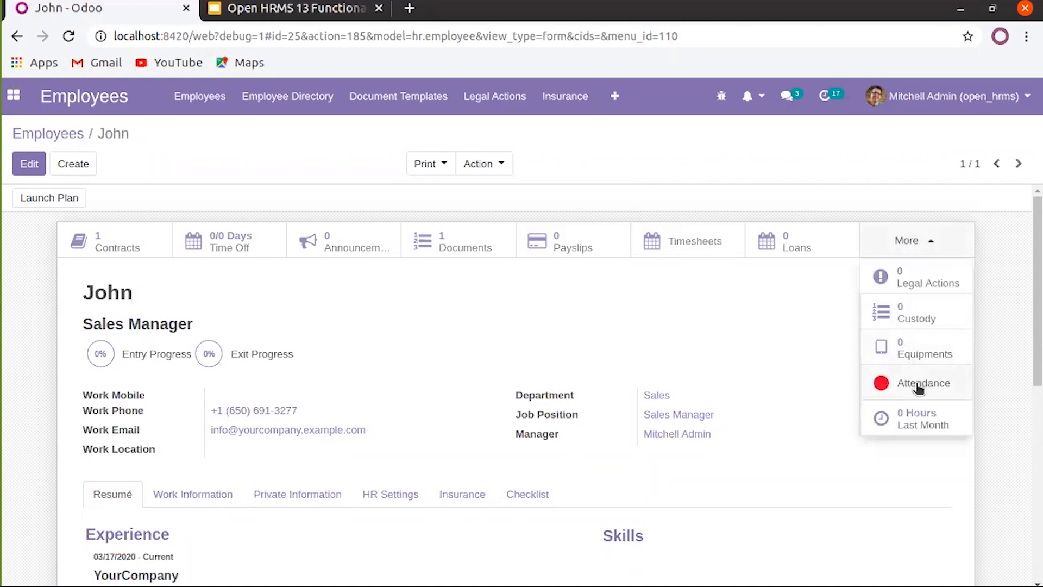
click(918, 383)
click(116, 135)
click(951, 239)
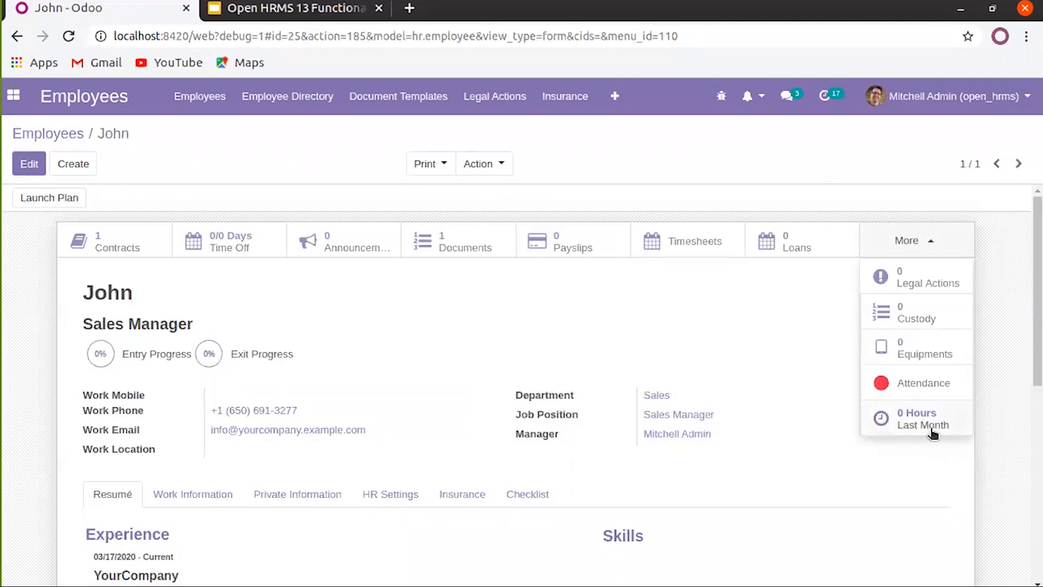
click(754, 348)
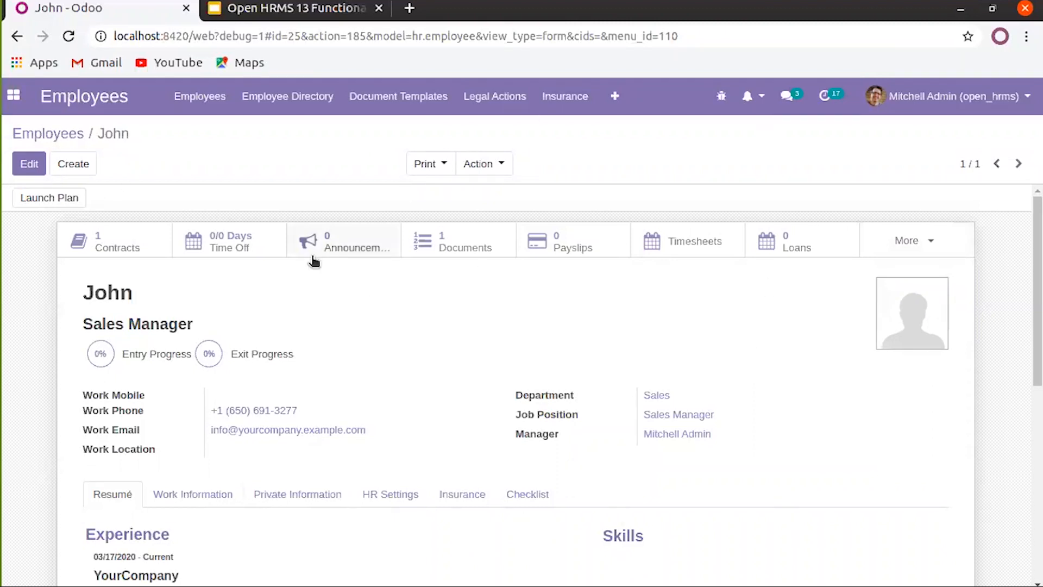
scroll(314, 251, down, 1)
scroll(381, 271, up, 1)
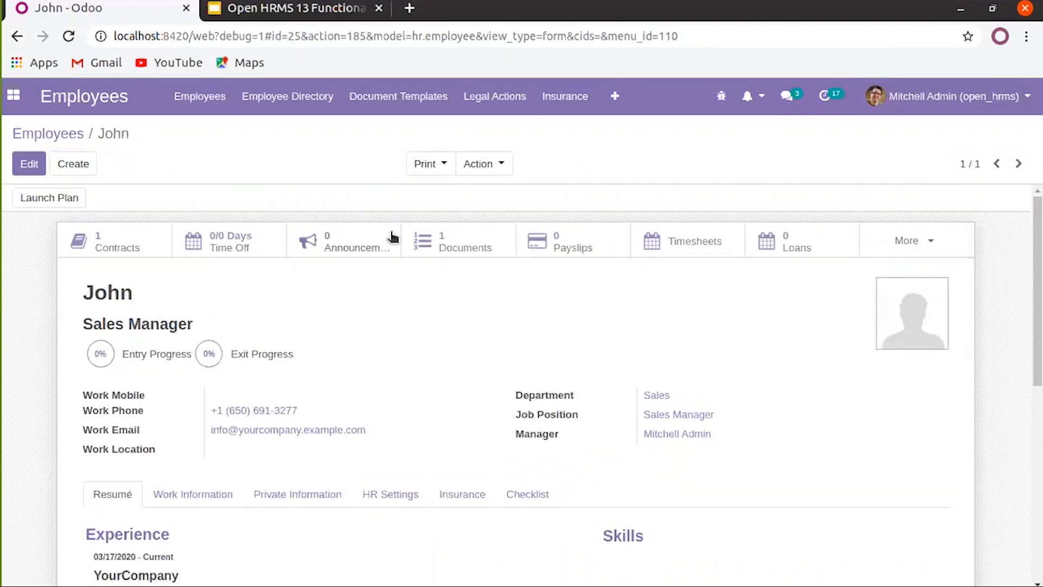
click(424, 166)
Print the employee badge, check the PDF shows name and Sales Manager, then close it
click(442, 193)
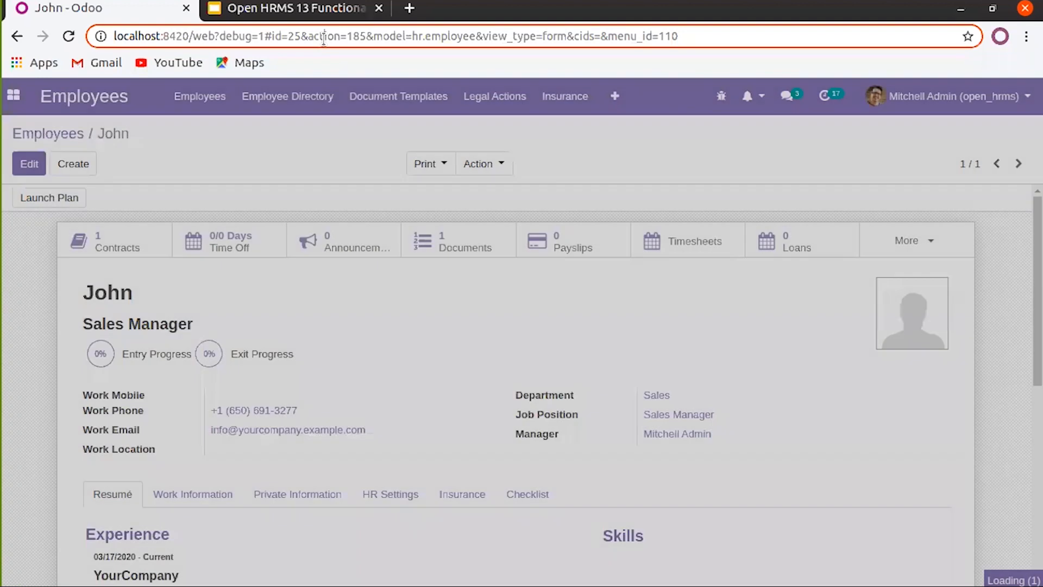
click(327, 38)
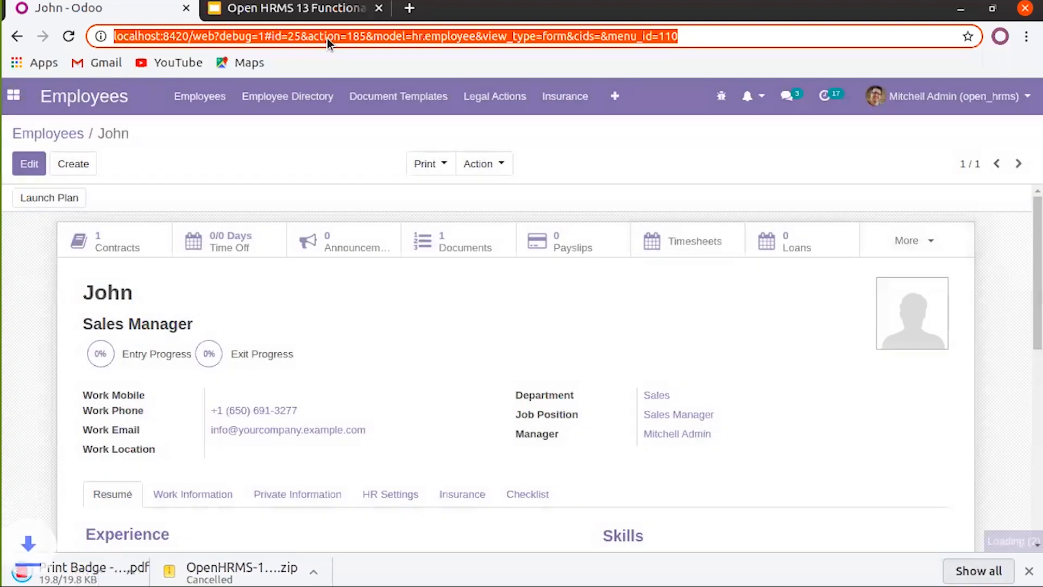
click(131, 573)
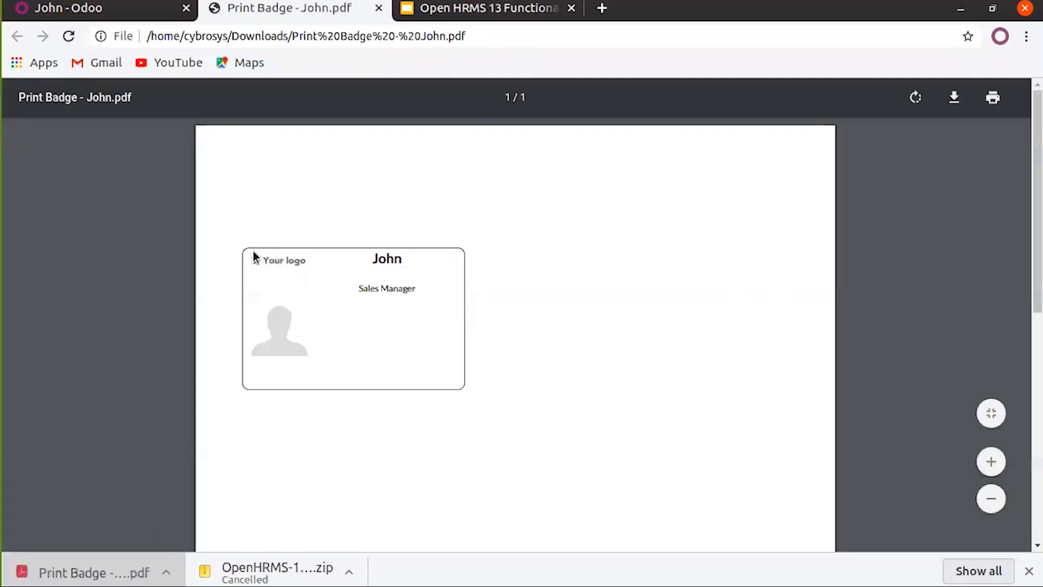
click(126, 15)
click(356, 12)
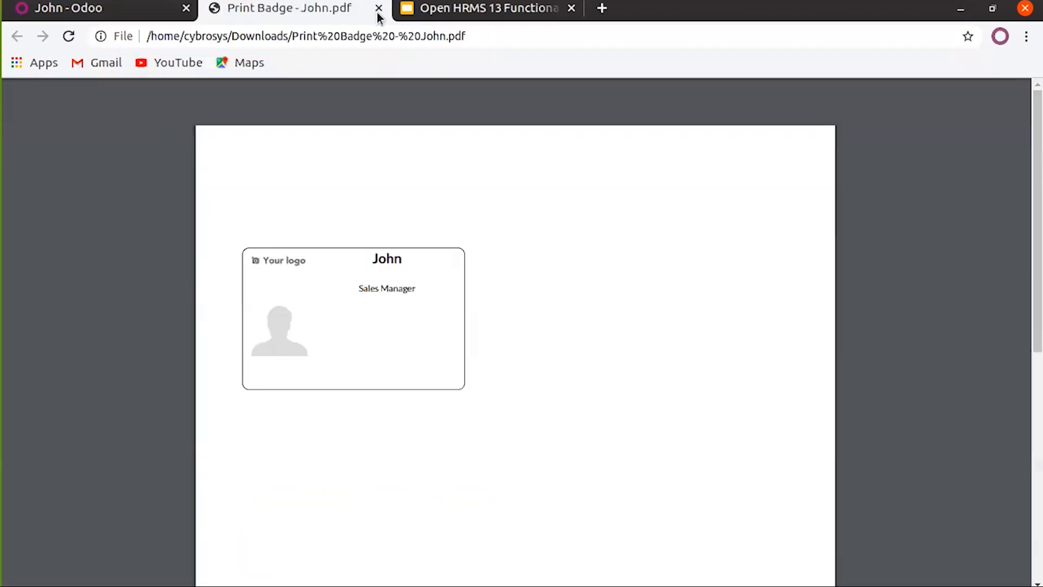
click(379, 8)
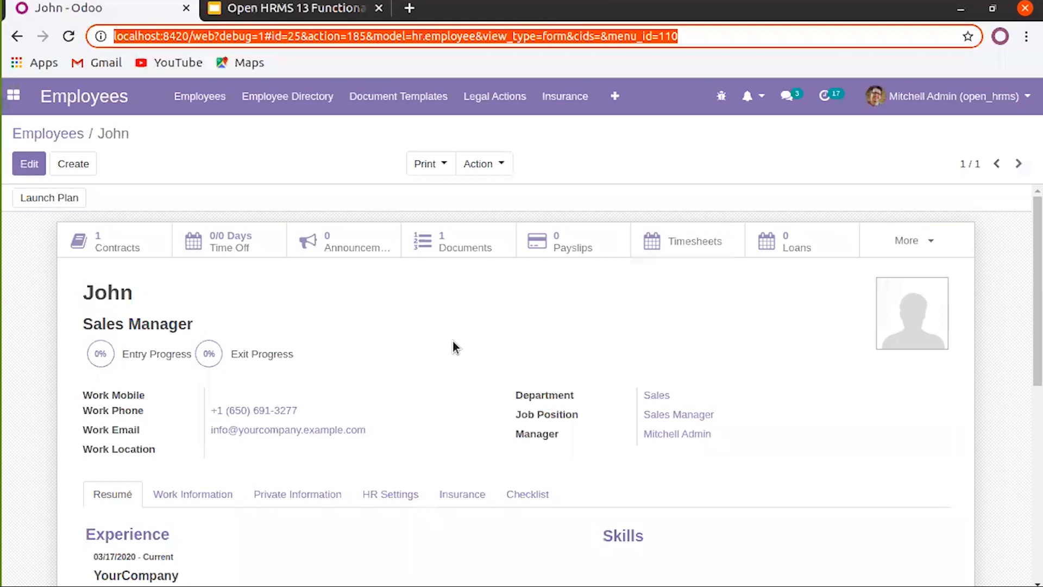
Launch the Onboarding plan, adding a Checklists activity due today for the admin user
scroll(452, 346, down, 2)
scroll(451, 347, up, 2)
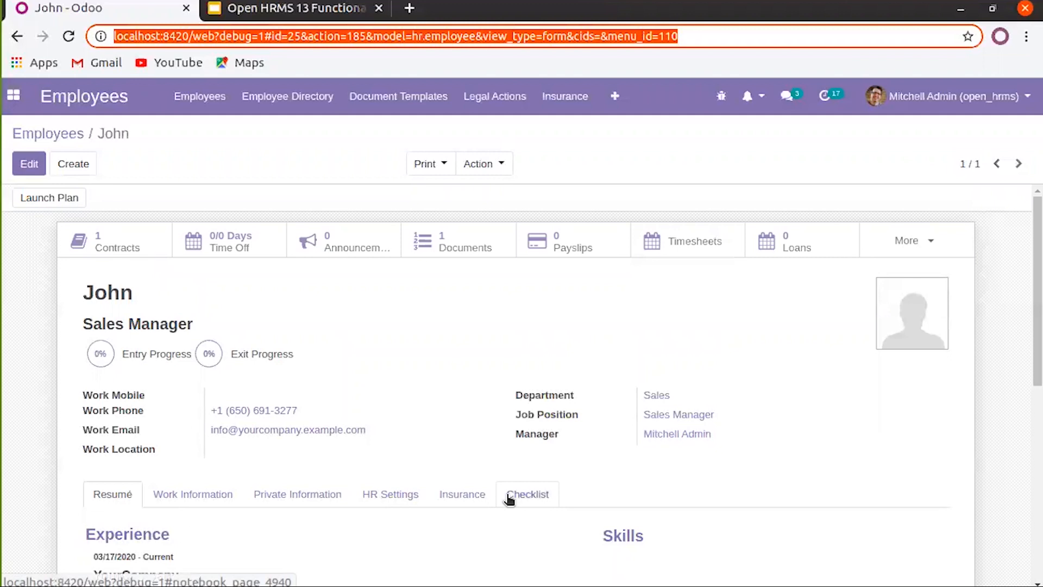
click(65, 202)
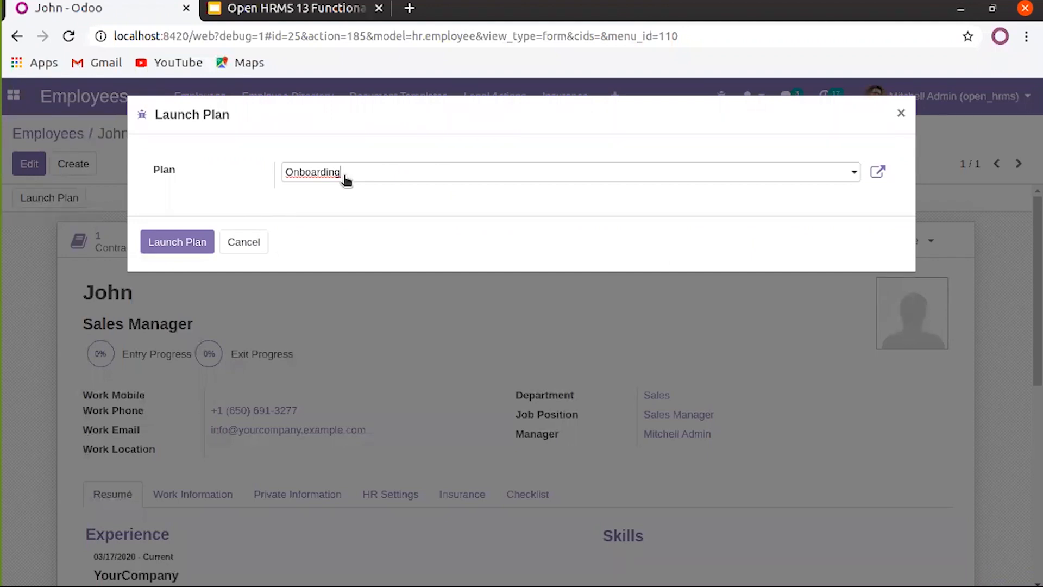
click(346, 173)
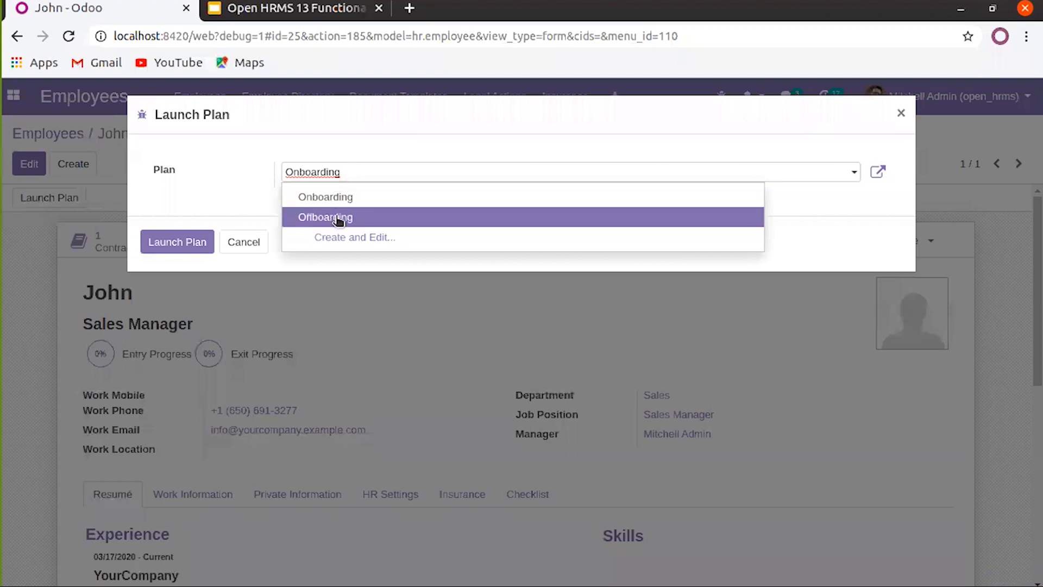
click(344, 171)
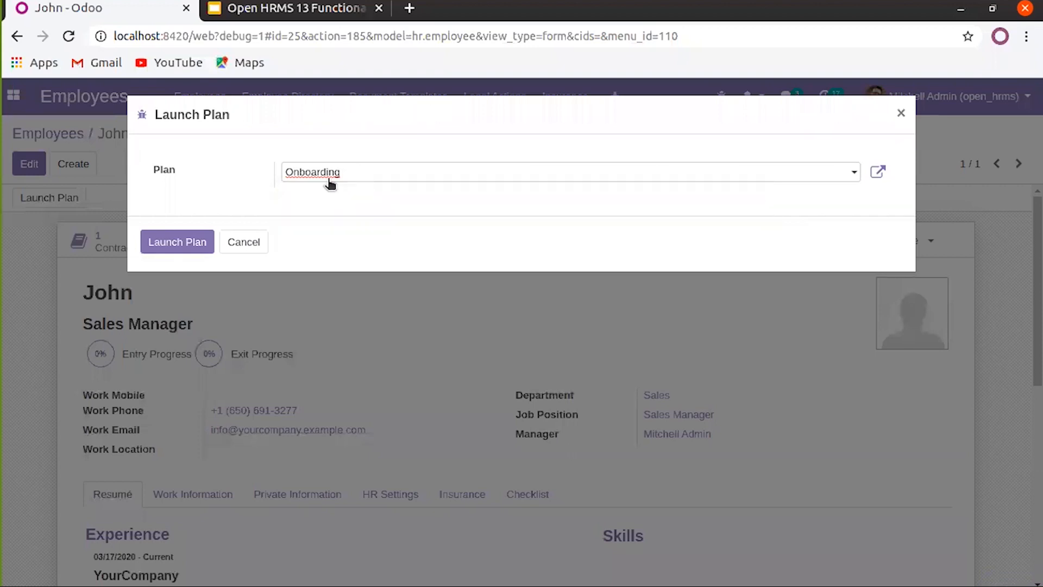
click(185, 243)
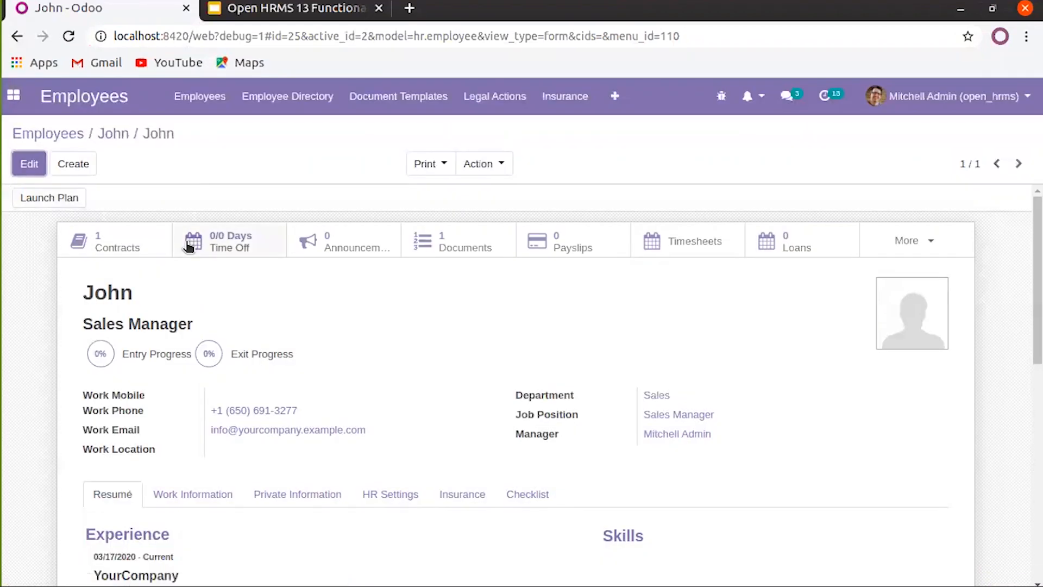
scroll(355, 302, down, 10)
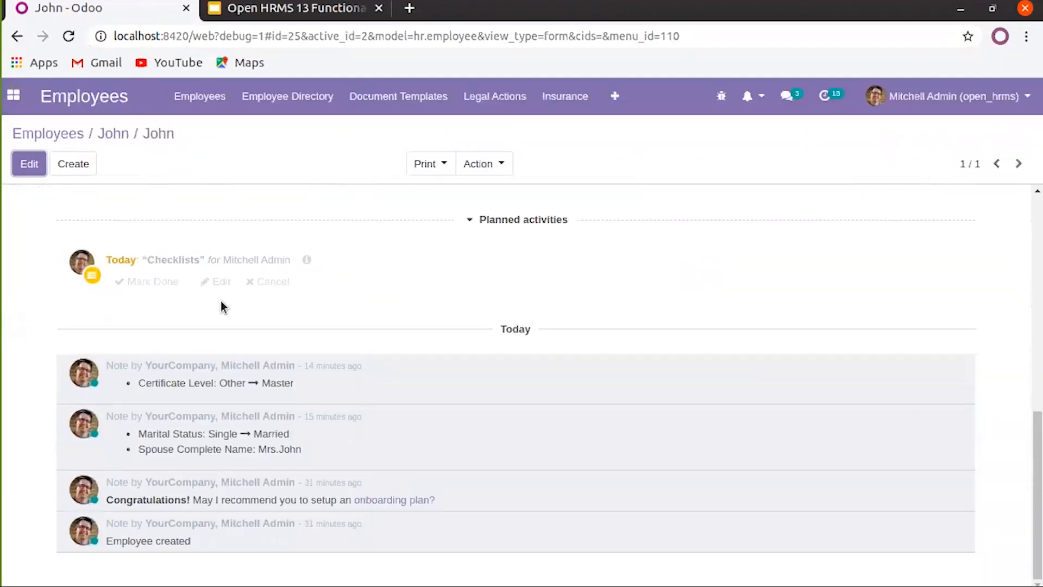
scroll(163, 282, up, 5)
scroll(152, 228, up, 4)
scroll(165, 261, down, 9)
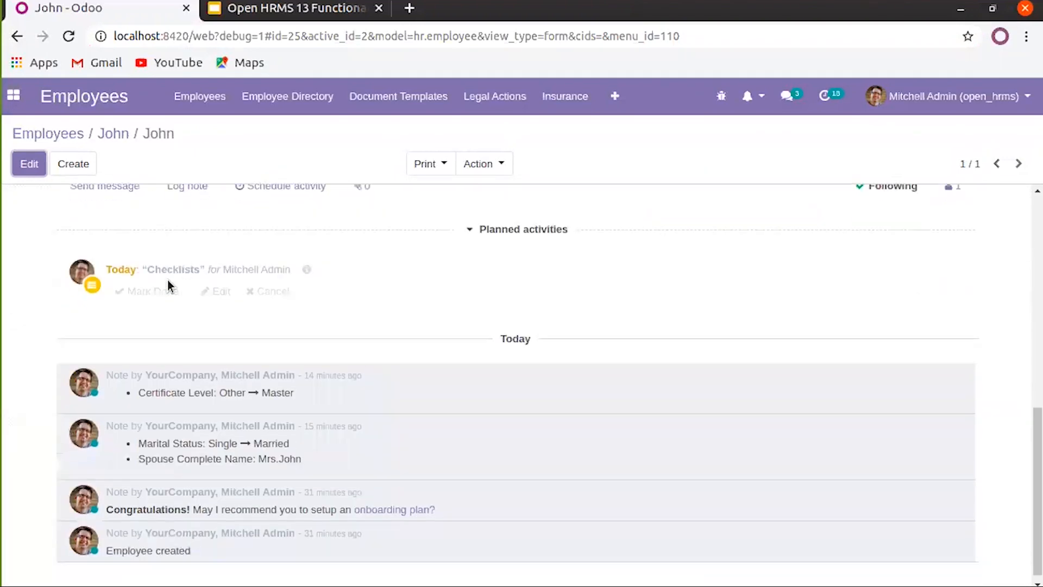
scroll(111, 285, up, 5)
scroll(135, 405, down, 3)
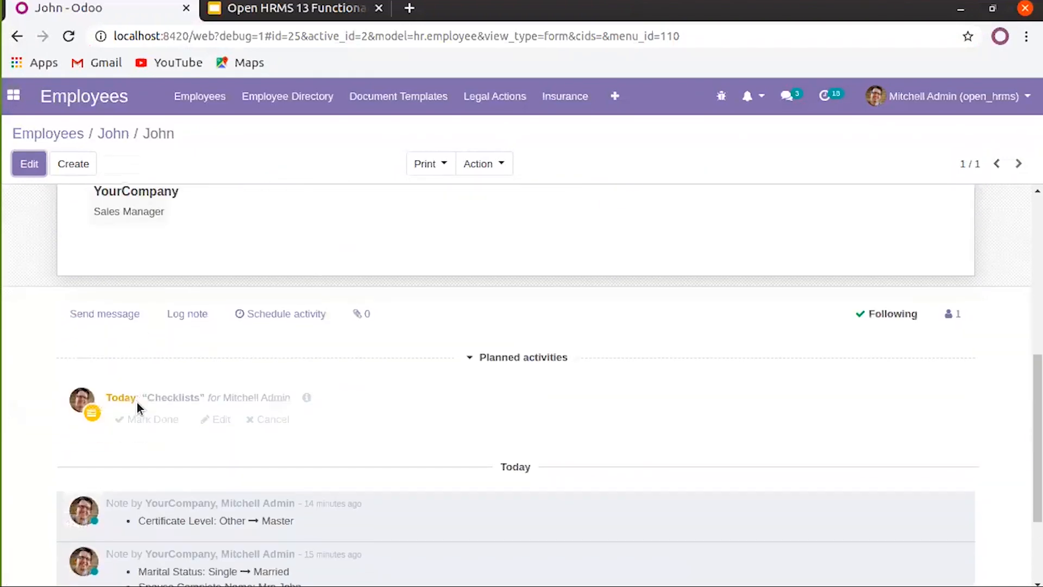
scroll(254, 400, up, 5)
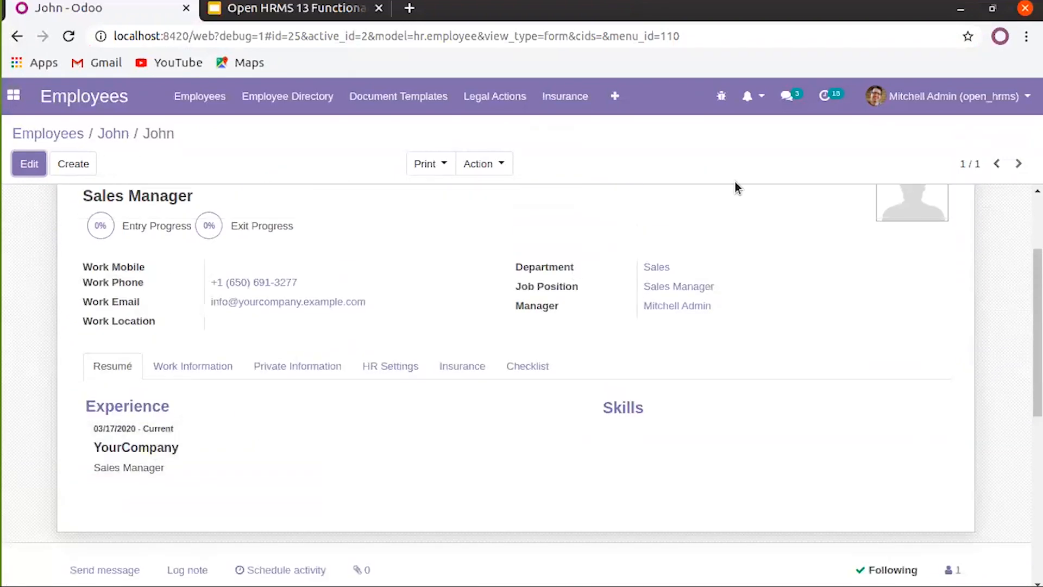
From today's employee activities, open the employee's record and edit the Checklists activity
click(823, 97)
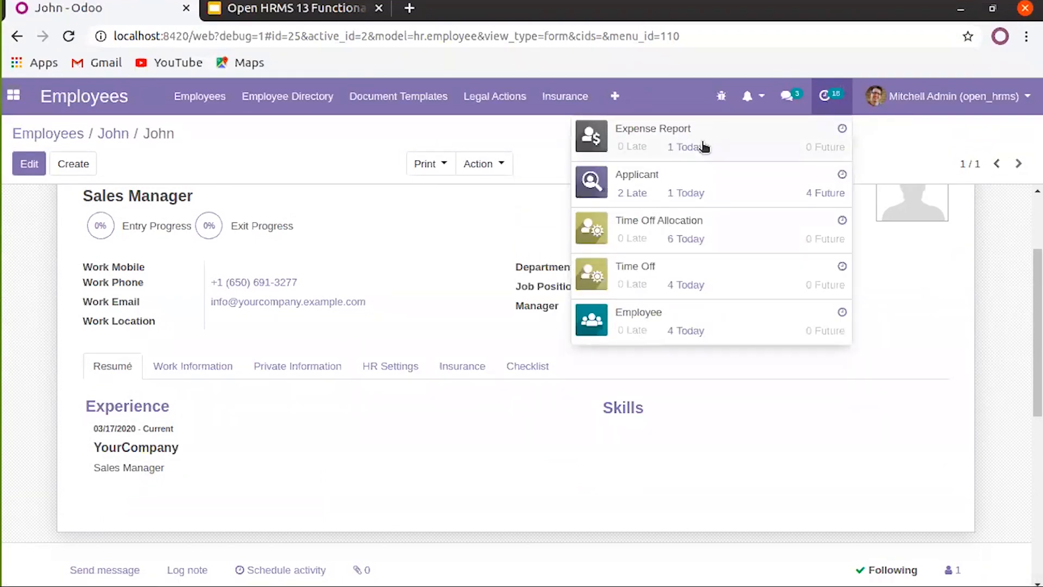
click(686, 330)
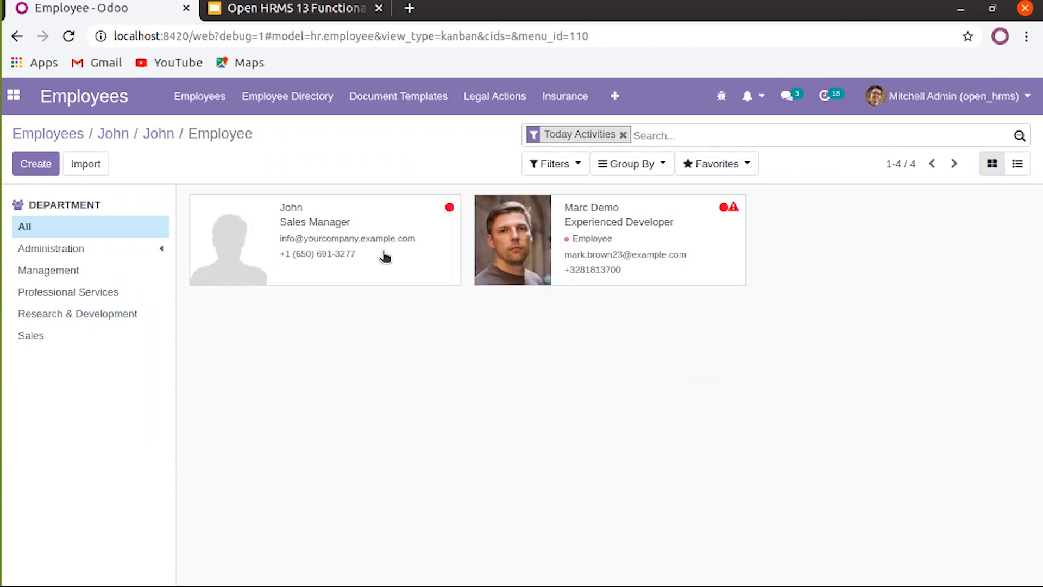
click(385, 255)
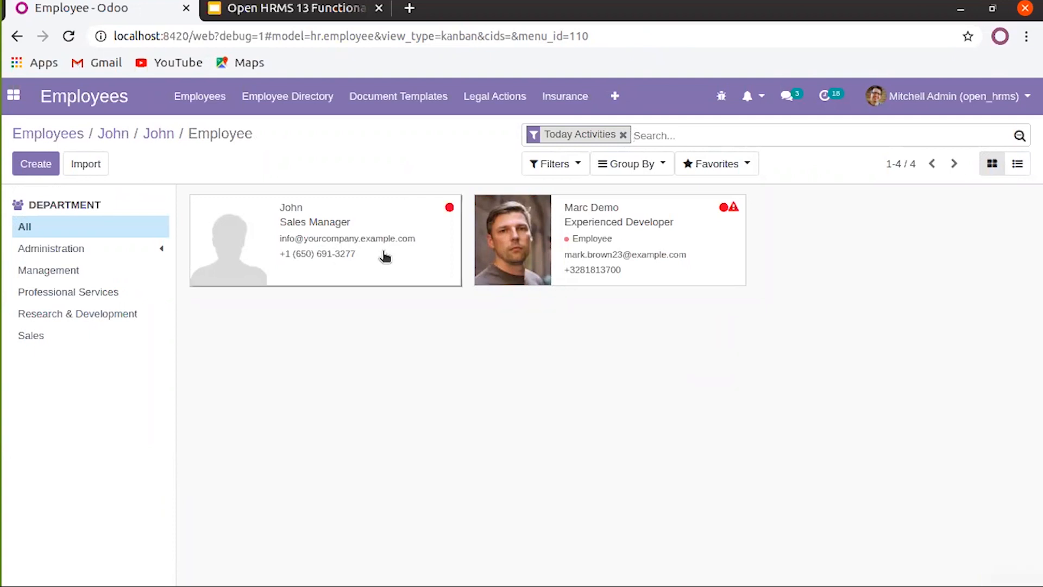
scroll(386, 303, down, 1)
scroll(386, 303, down, 10)
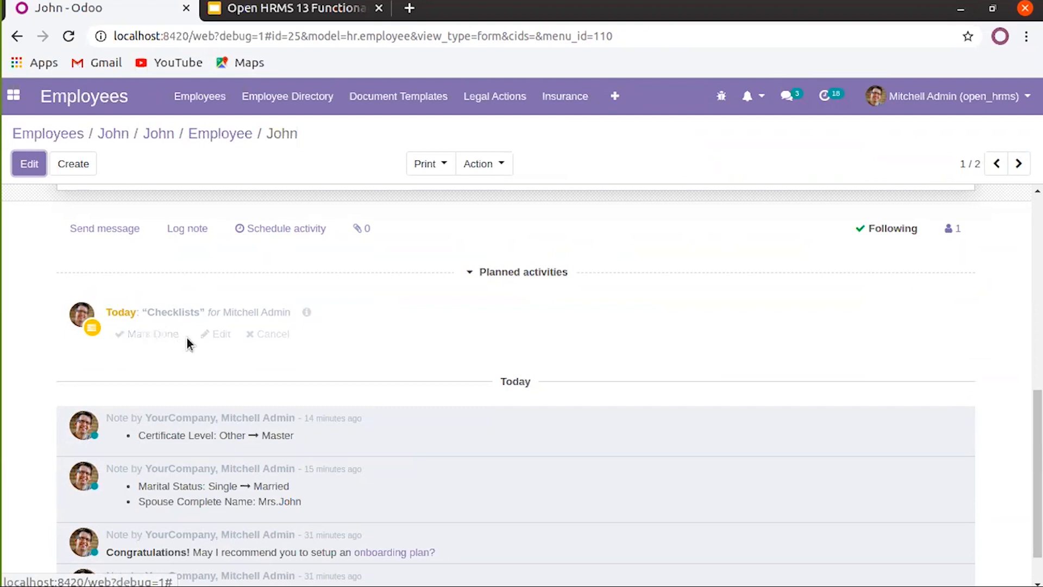
click(214, 337)
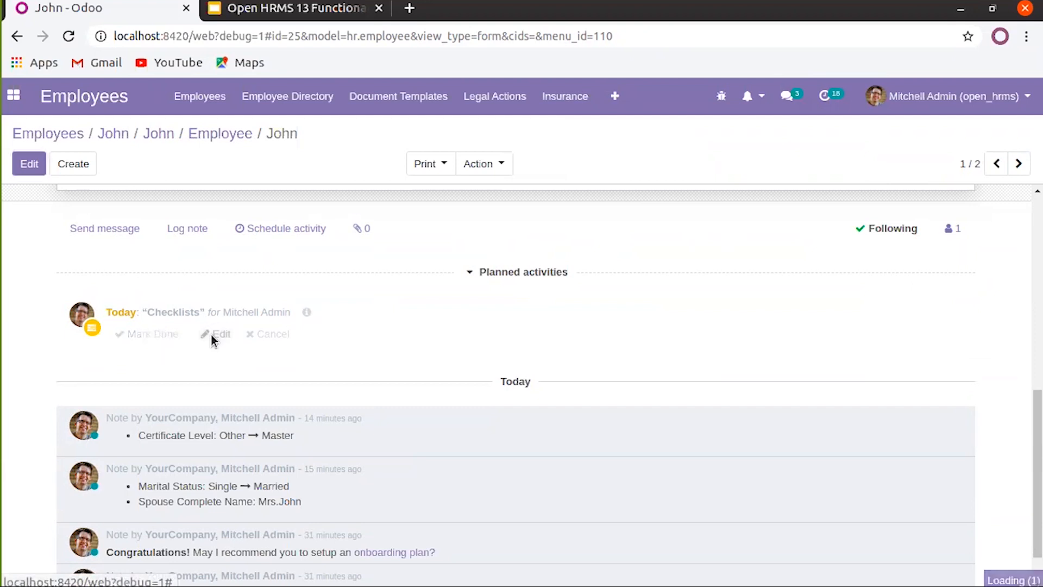
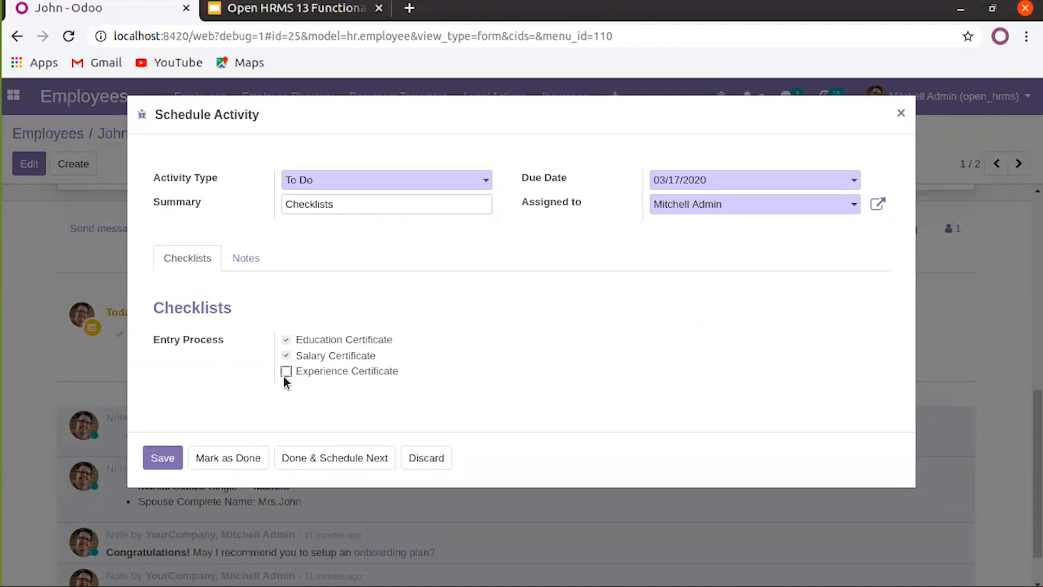
Save the Checklists to-do activity and reload the employee page
click(166, 458)
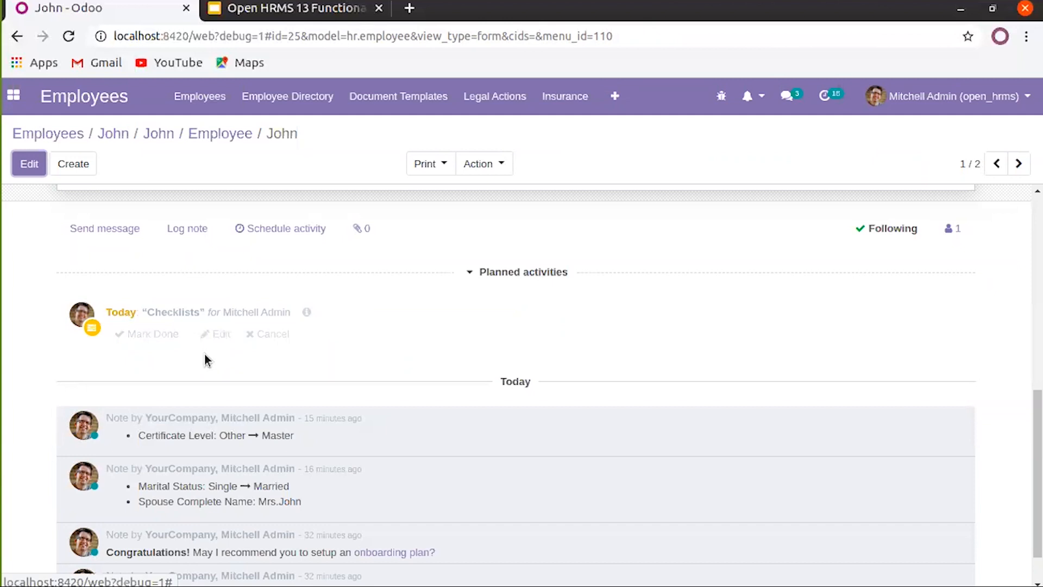
scroll(197, 361, up, 10)
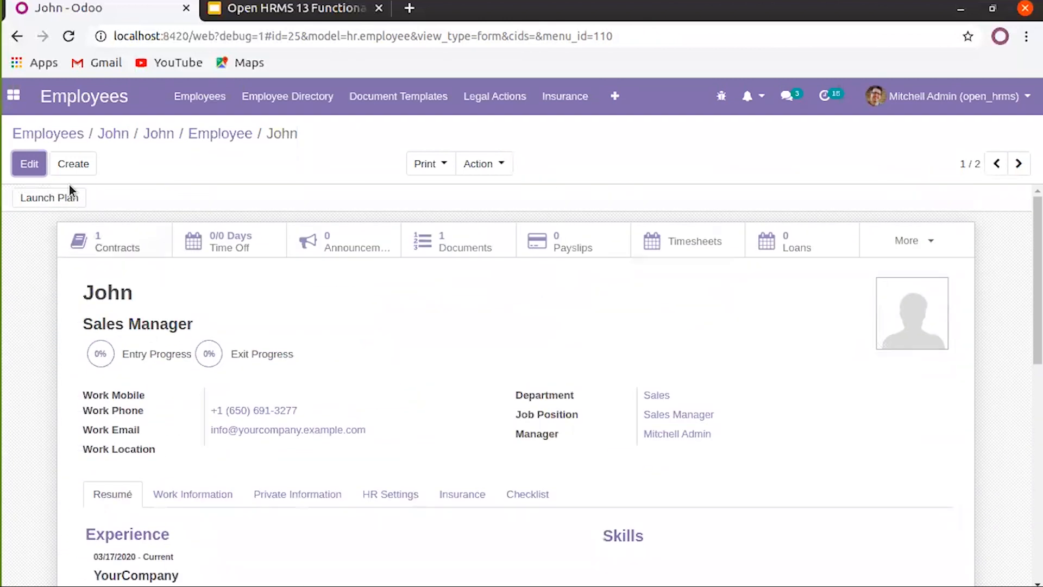
click(68, 36)
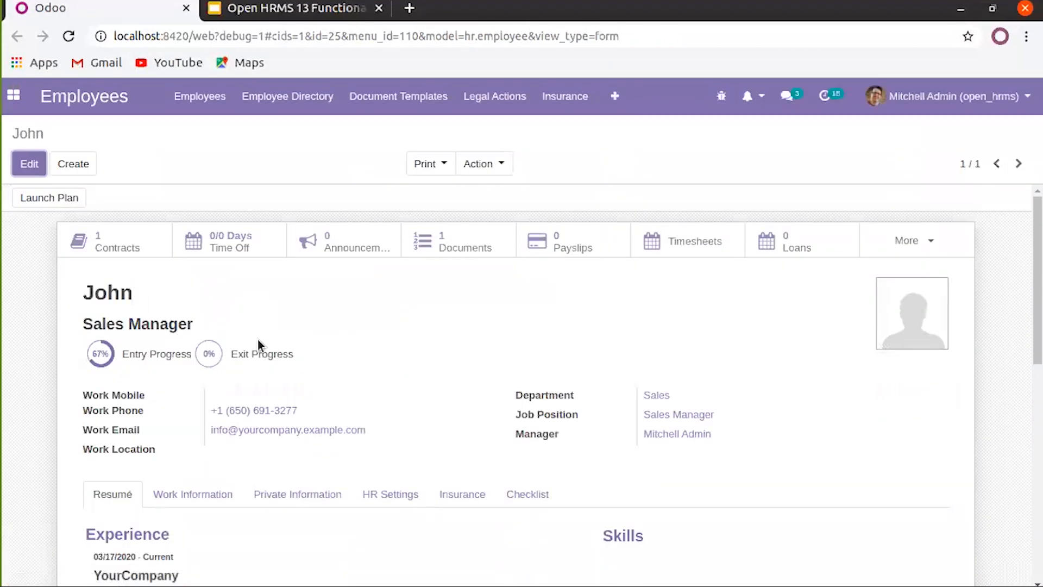
Show the Checklist tab: Education and Salary Certificates ticked, entry progress at 67%
scroll(220, 358, down, 1)
mouse_move(119, 309)
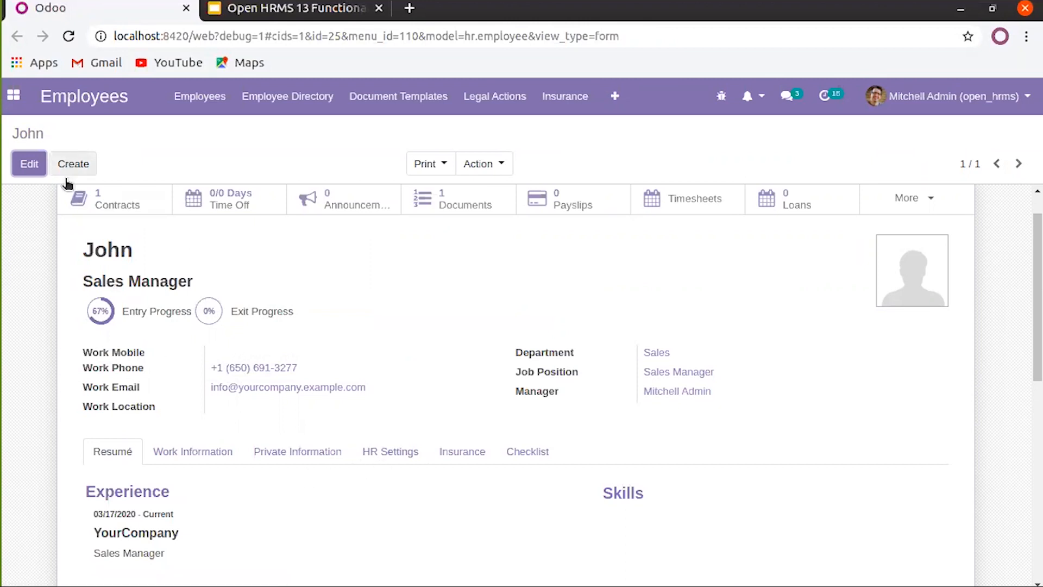
scroll(107, 293, up, 1)
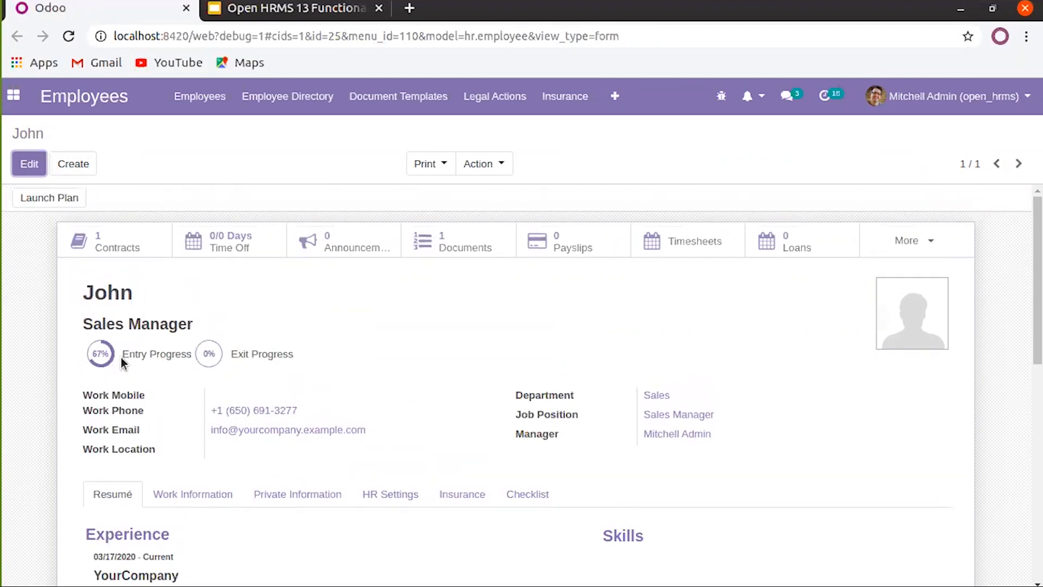
mouse_move(113, 356)
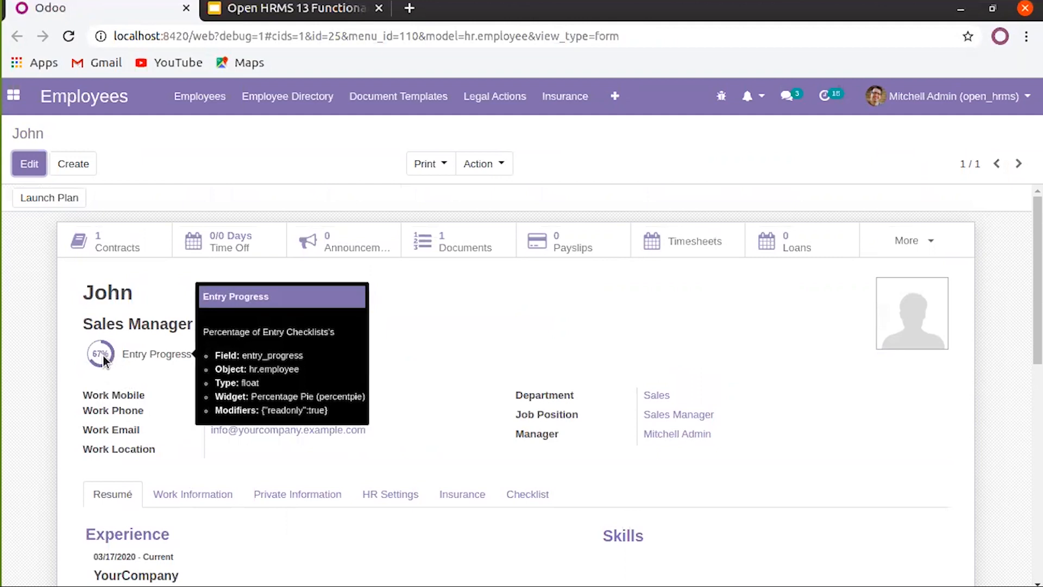
scroll(305, 440, down, 2)
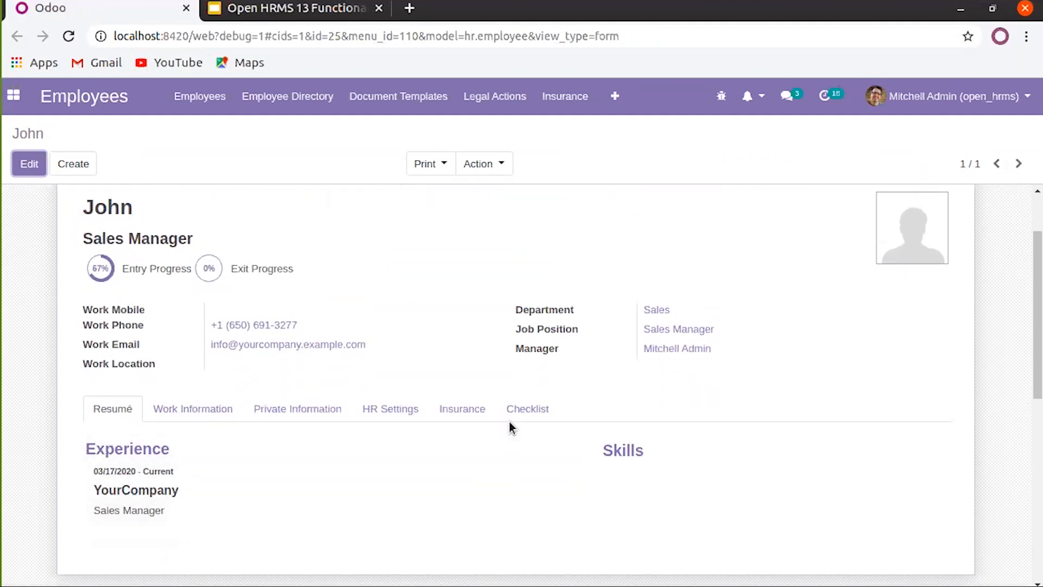
click(522, 420)
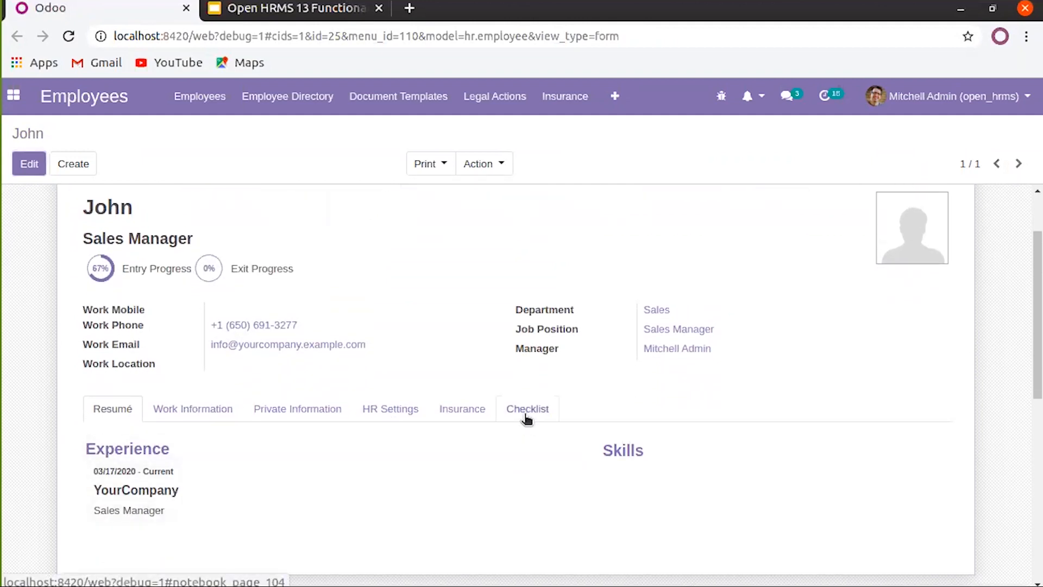
scroll(518, 425, down, 3)
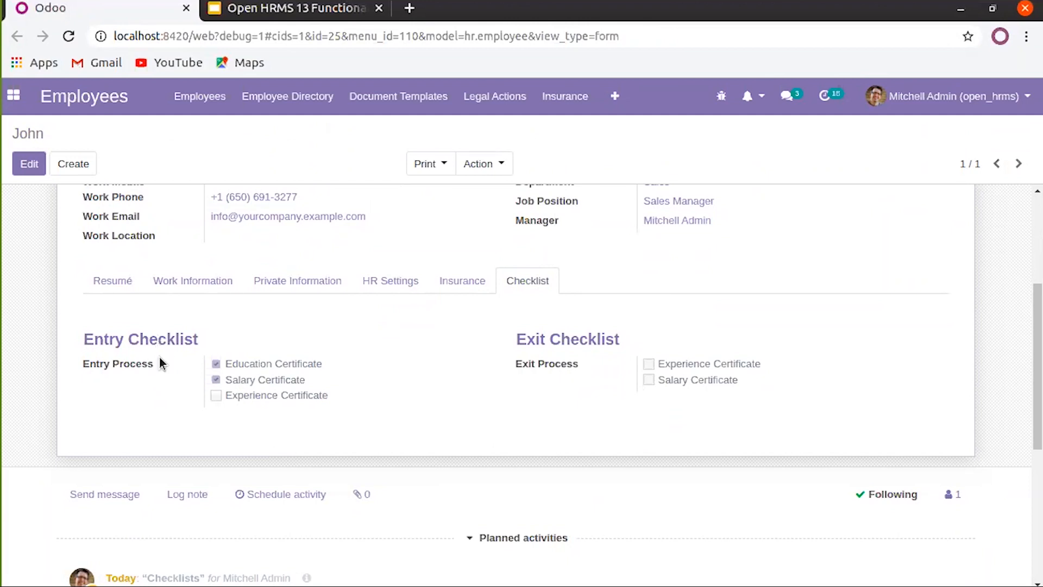
scroll(213, 396, up, 5)
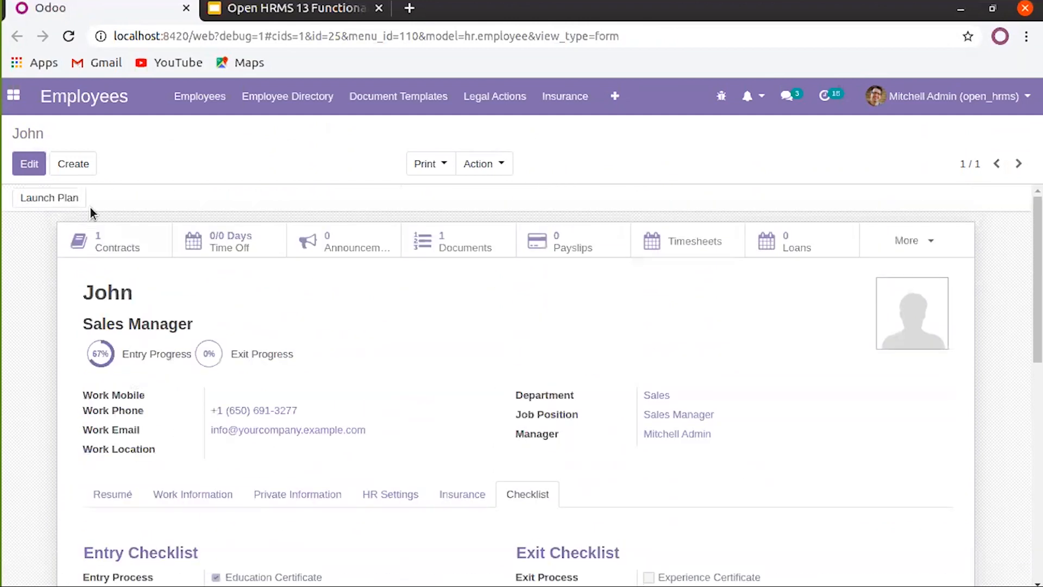
Put the employee form in edit mode and save it unchanged
click(29, 164)
scroll(246, 374, down, 5)
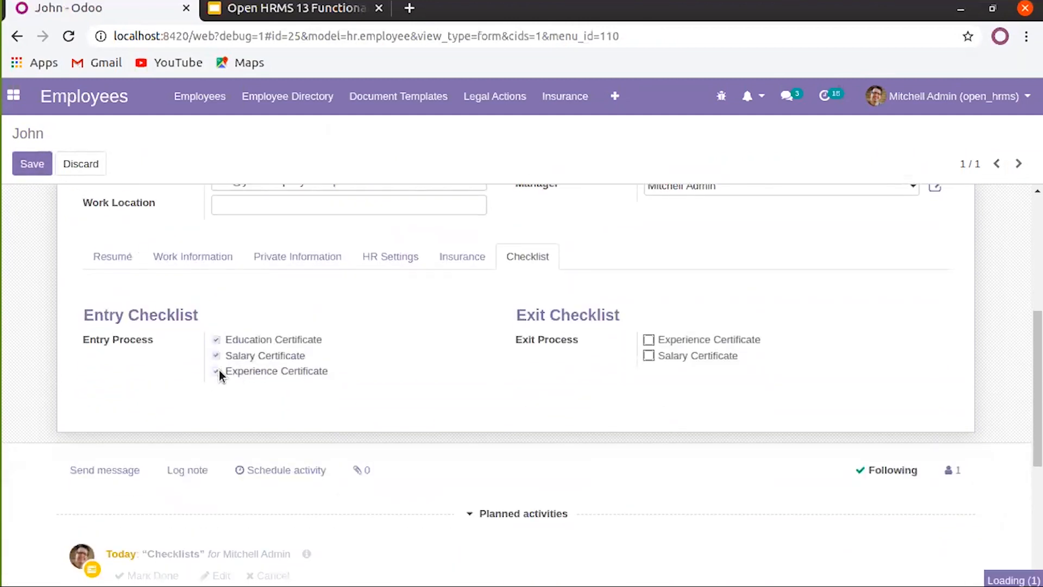
scroll(129, 355, up, 4)
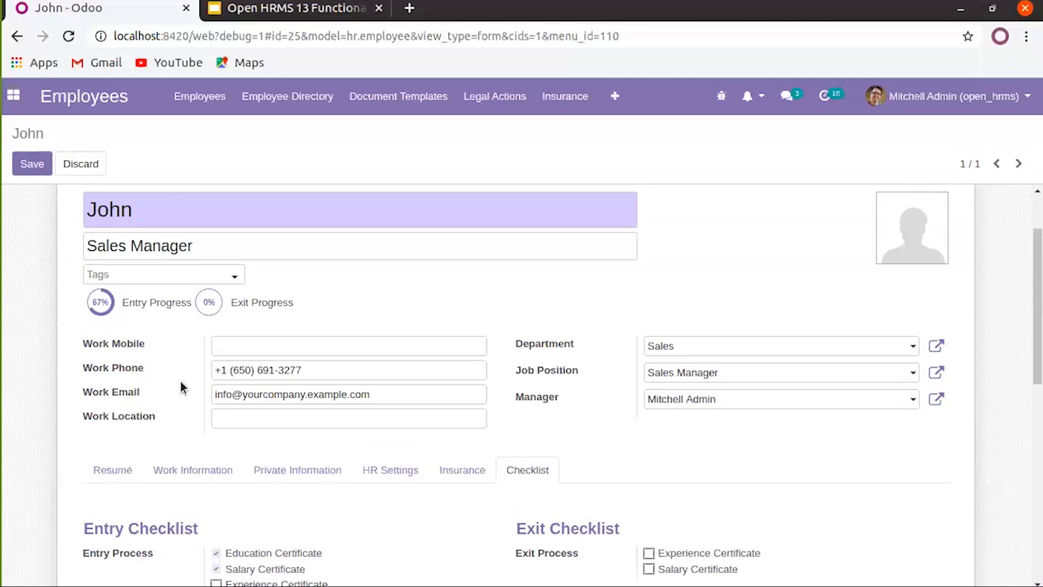
scroll(181, 381, down, 10)
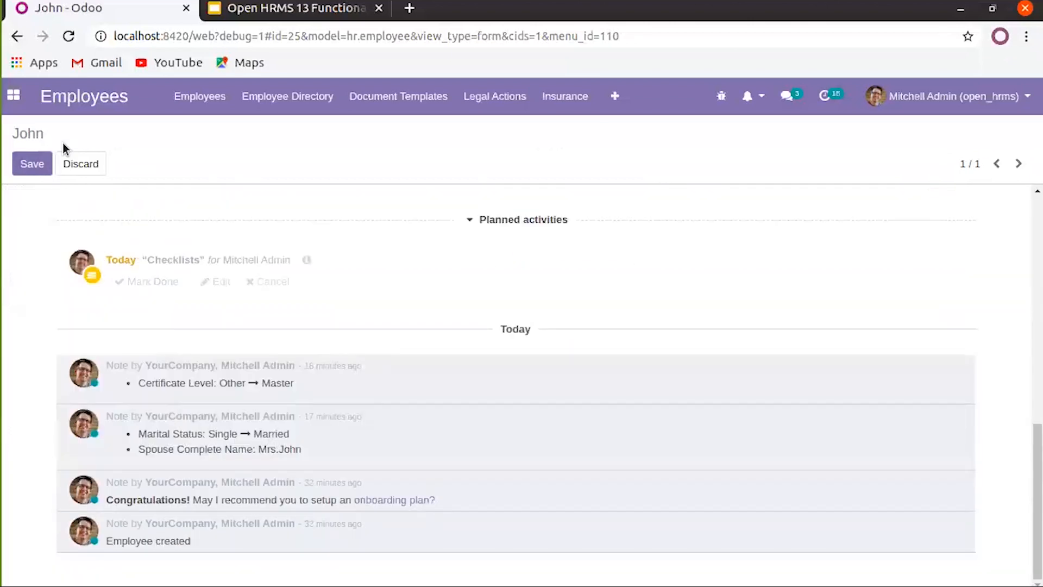
click(32, 163)
scroll(185, 380, up, 2)
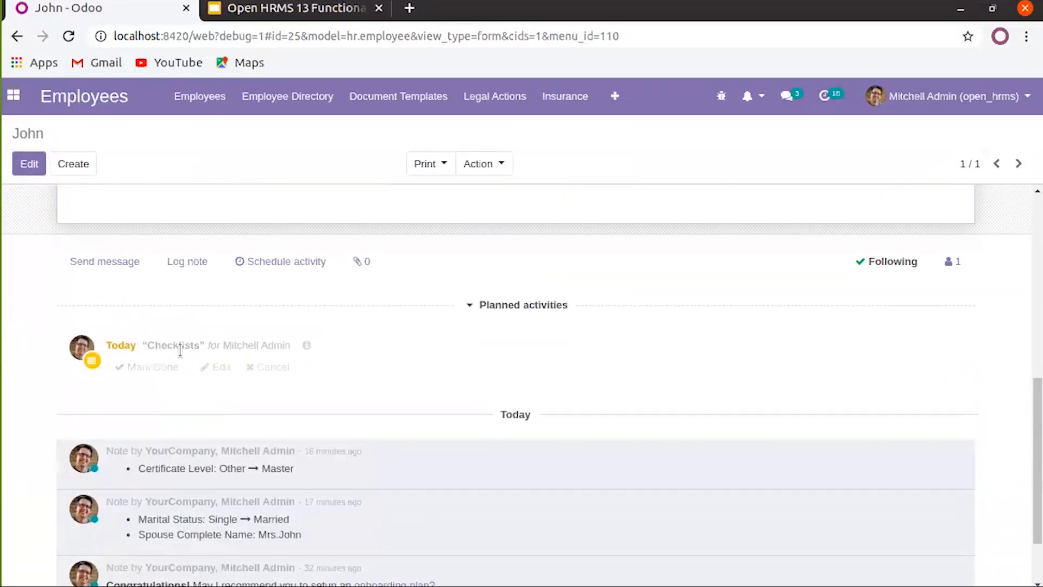
Mark the Checklists to-do activity as done so the chatter logs it
click(219, 369)
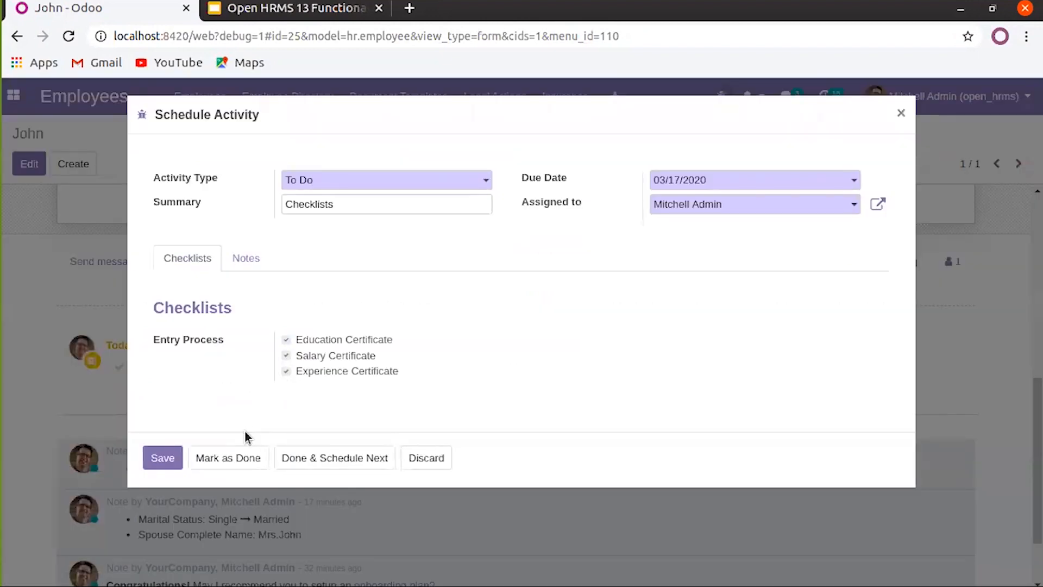
click(237, 458)
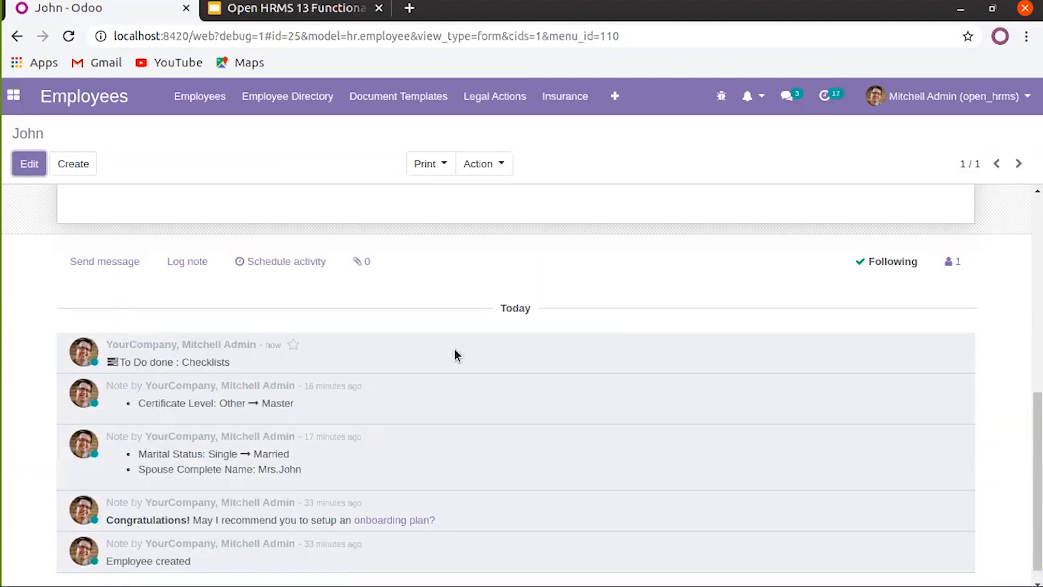
scroll(472, 383, up, 4)
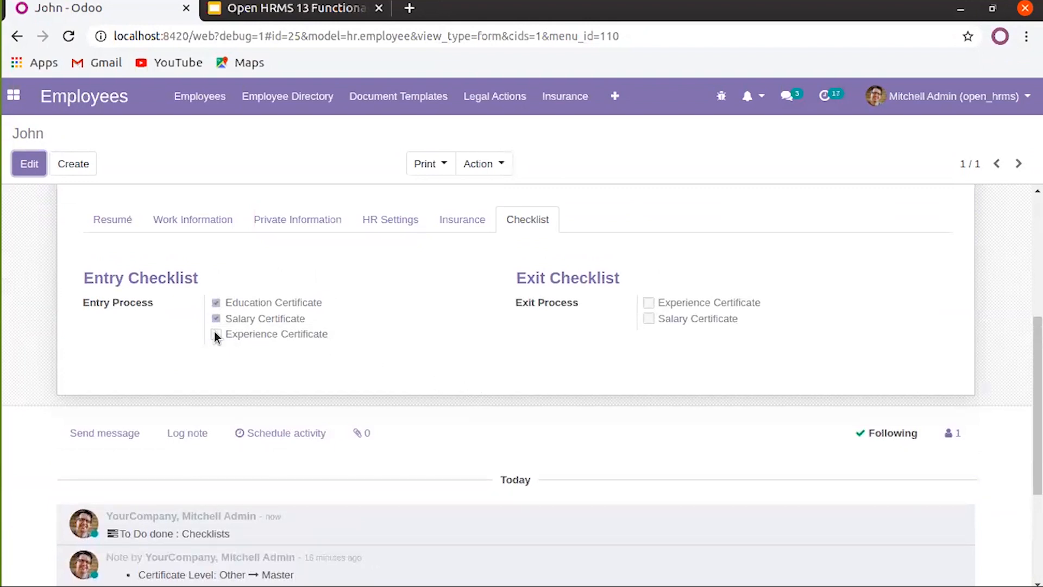
scroll(214, 332, up, 4)
scroll(86, 179, up, 2)
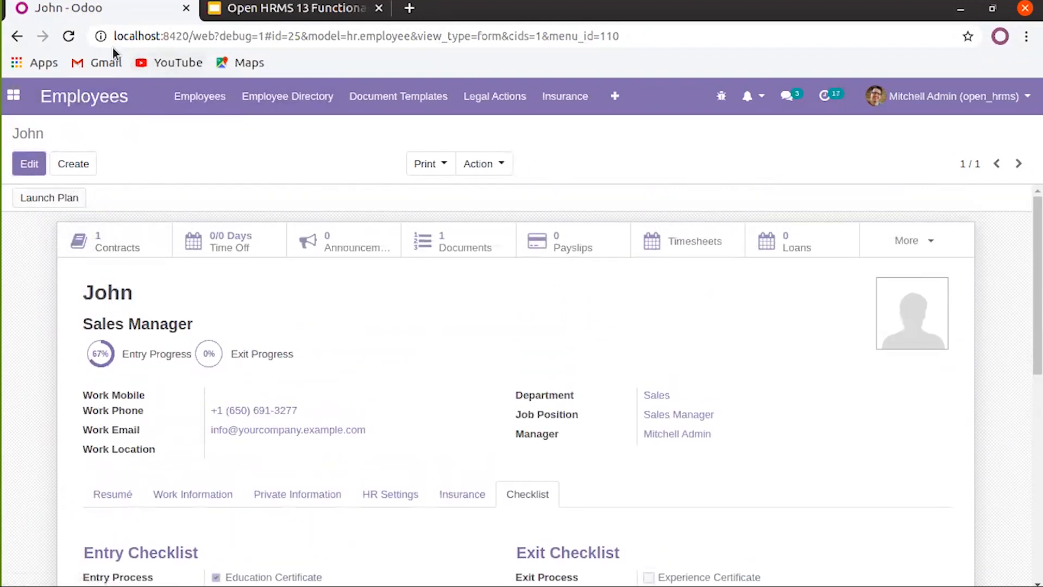
Reload the employee page and show its entry and exit checklists
click(62, 40)
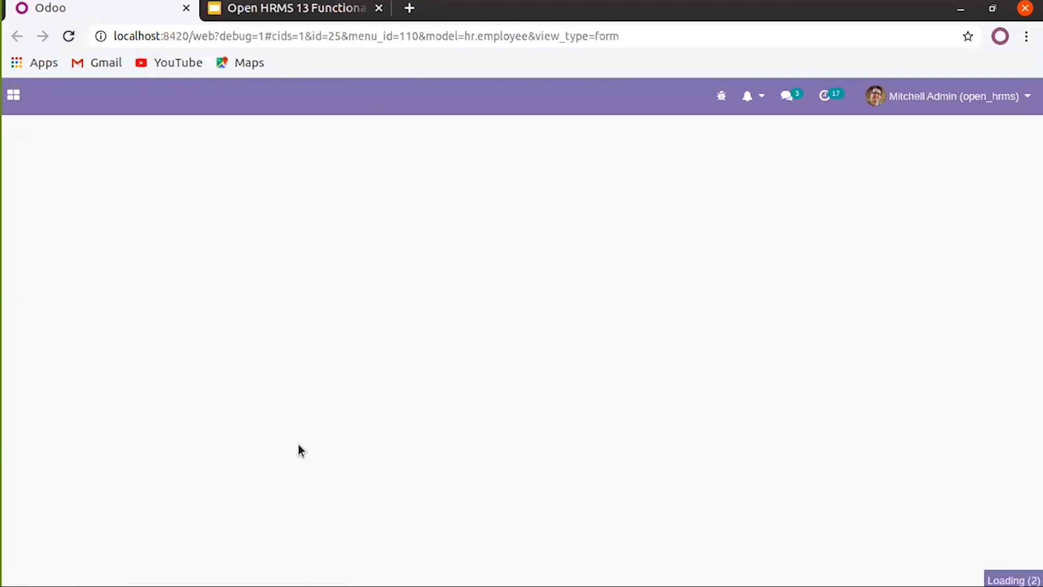
scroll(272, 380, down, 3)
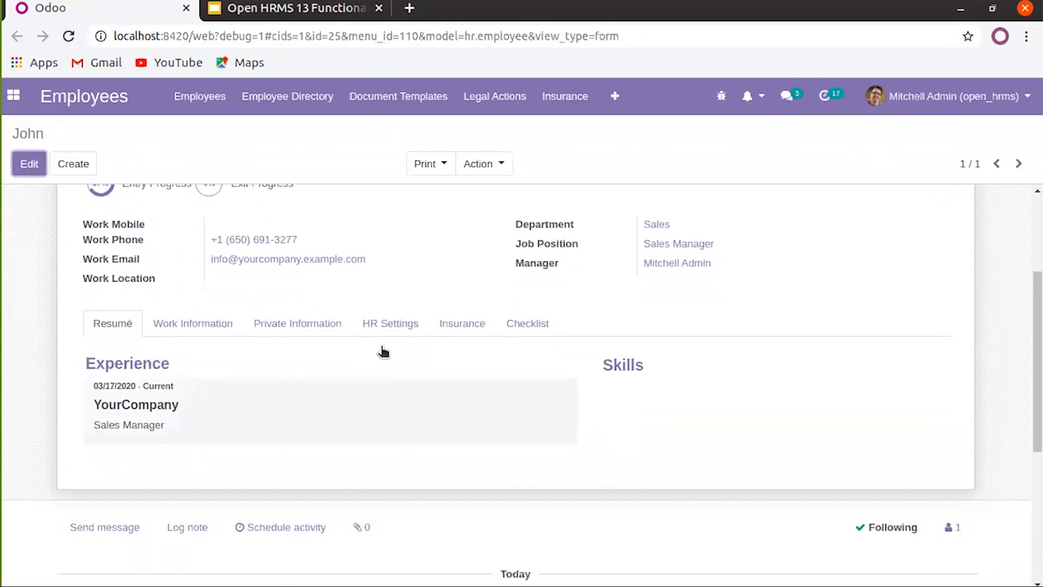
click(519, 325)
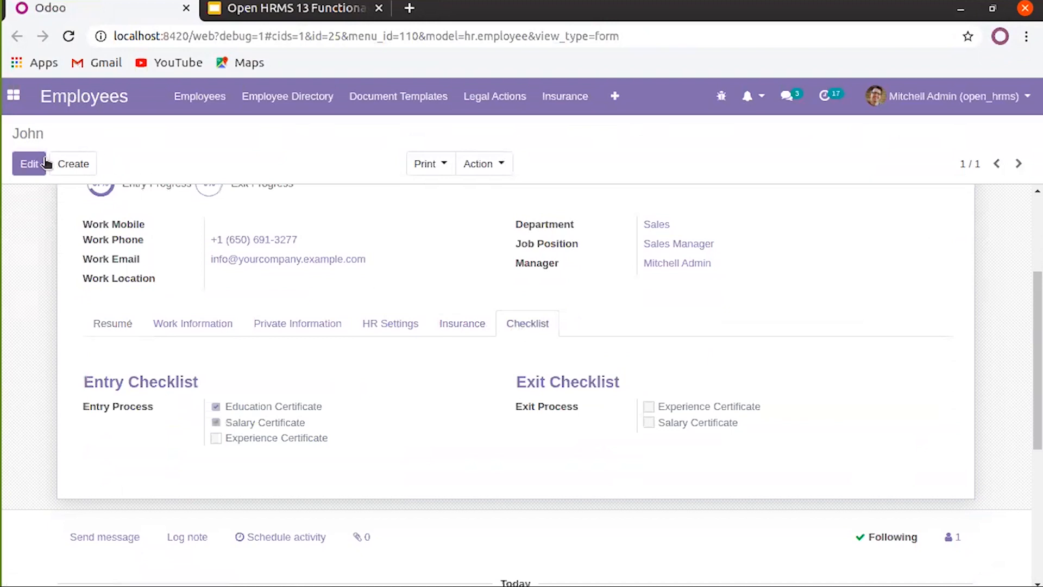
Tick Experience Certificate and save, raising entry progress to 100%
key(alt+a)
click(217, 496)
key(alt+s)
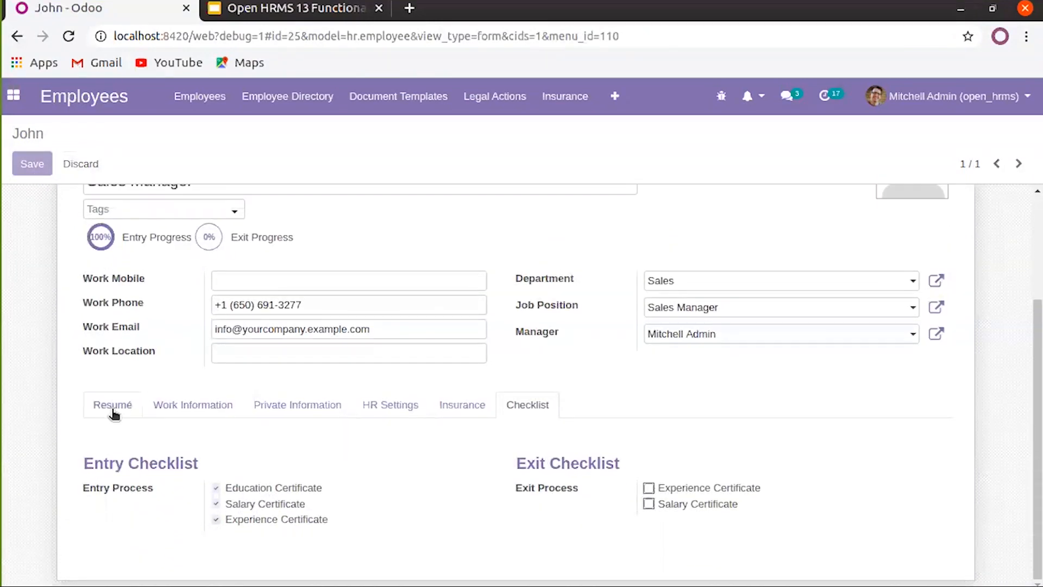
scroll(43, 354, up, 3)
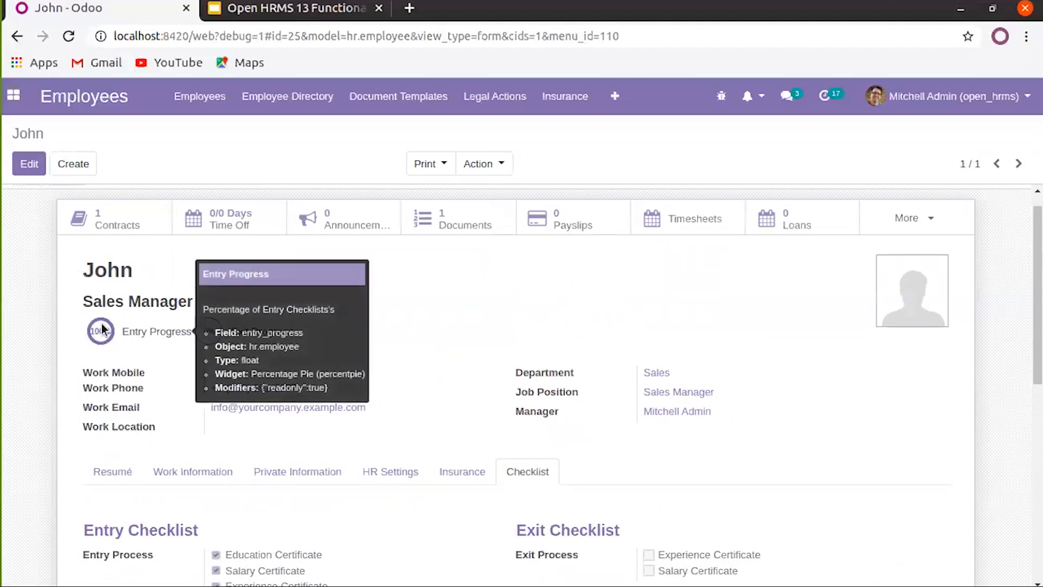
scroll(490, 310, down, 2)
scroll(427, 349, up, 3)
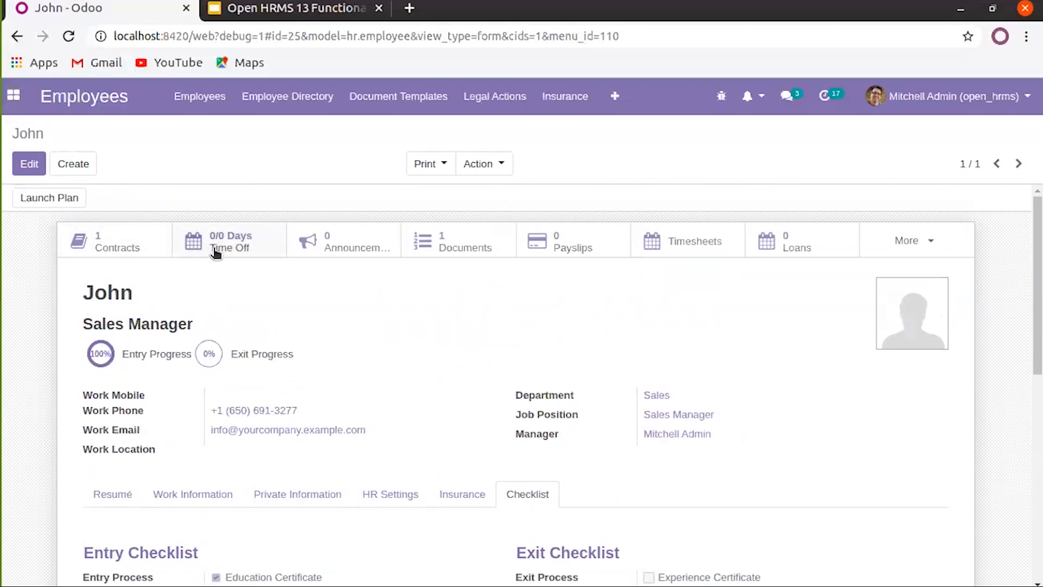
click(214, 103)
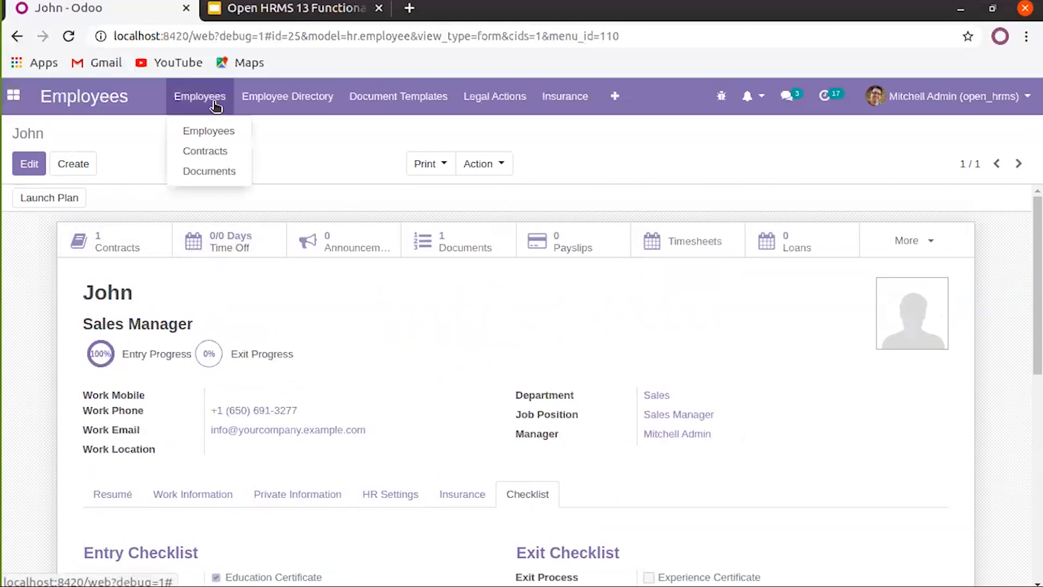
View Contracts by activity, then expand the first employee's group in Documents, showing DC01
click(217, 153)
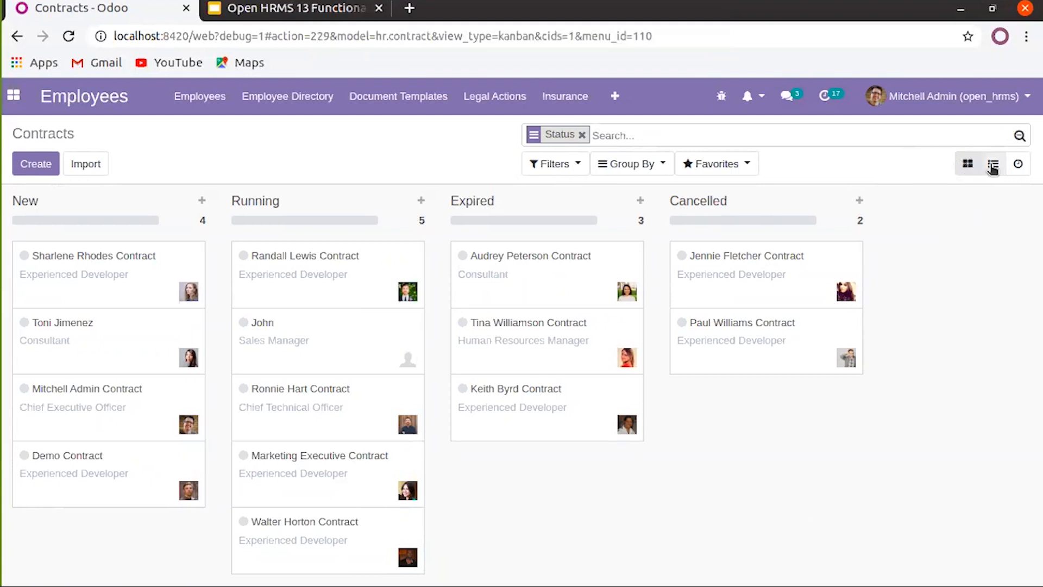
click(1017, 166)
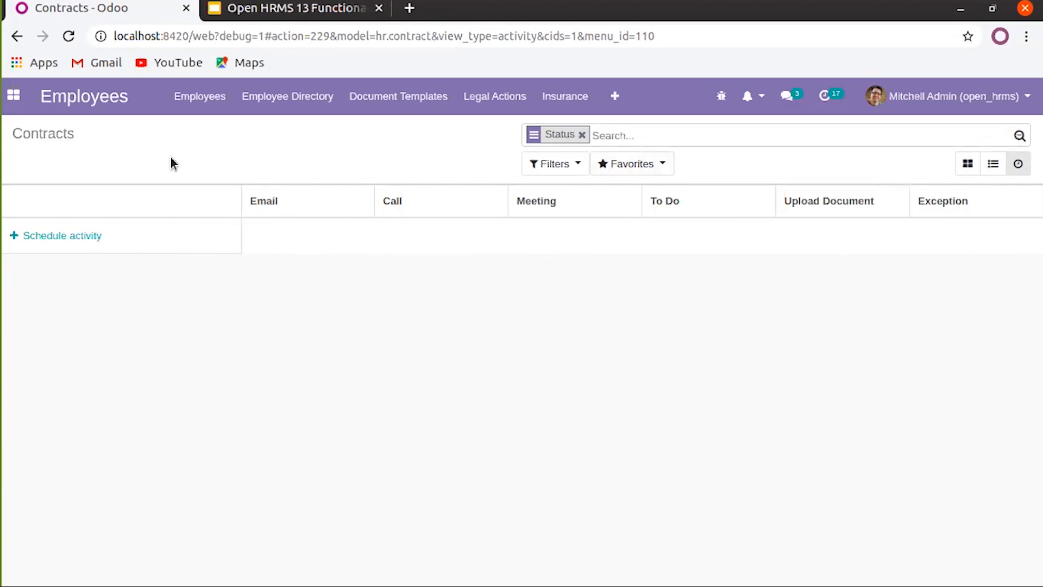
click(199, 97)
click(205, 170)
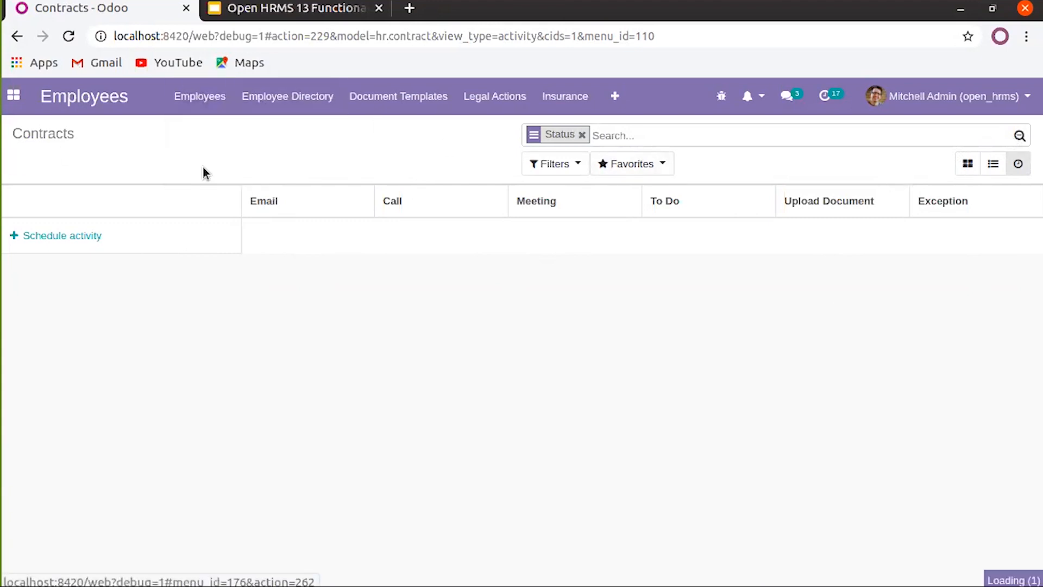
click(9, 224)
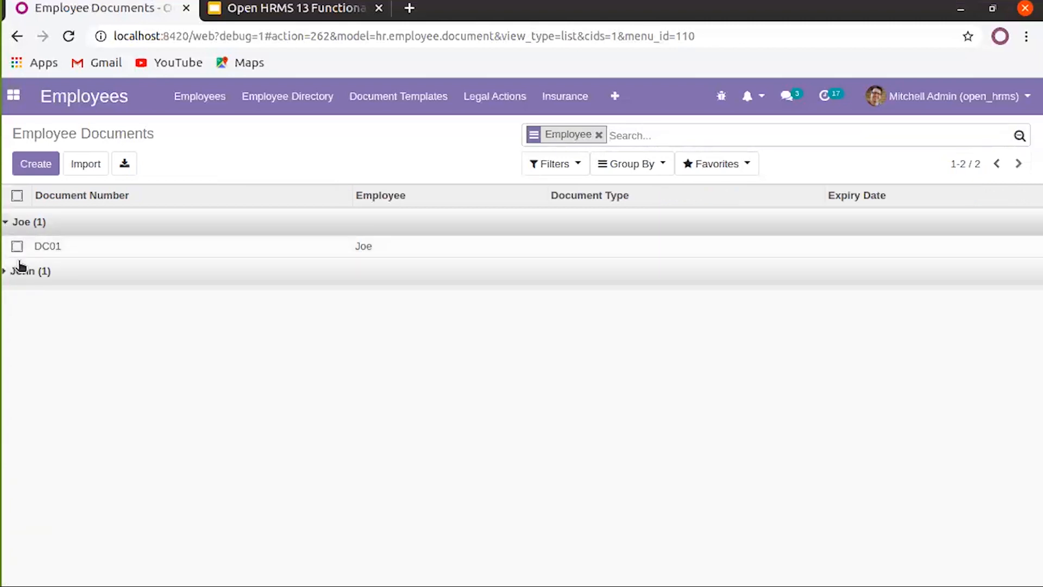
Expand the second documents group, then glance at the first employee's record
click(8, 273)
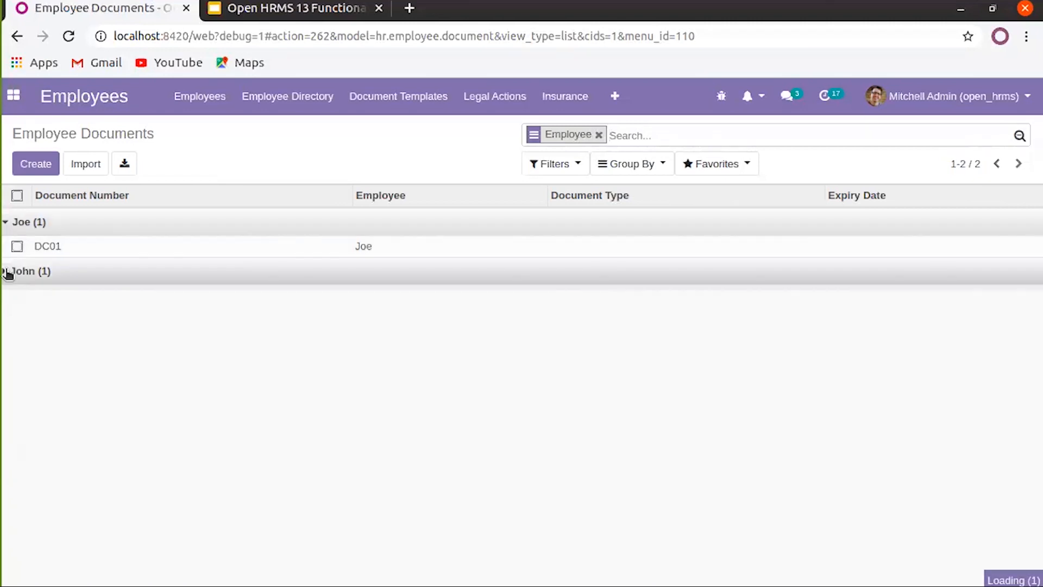
click(199, 97)
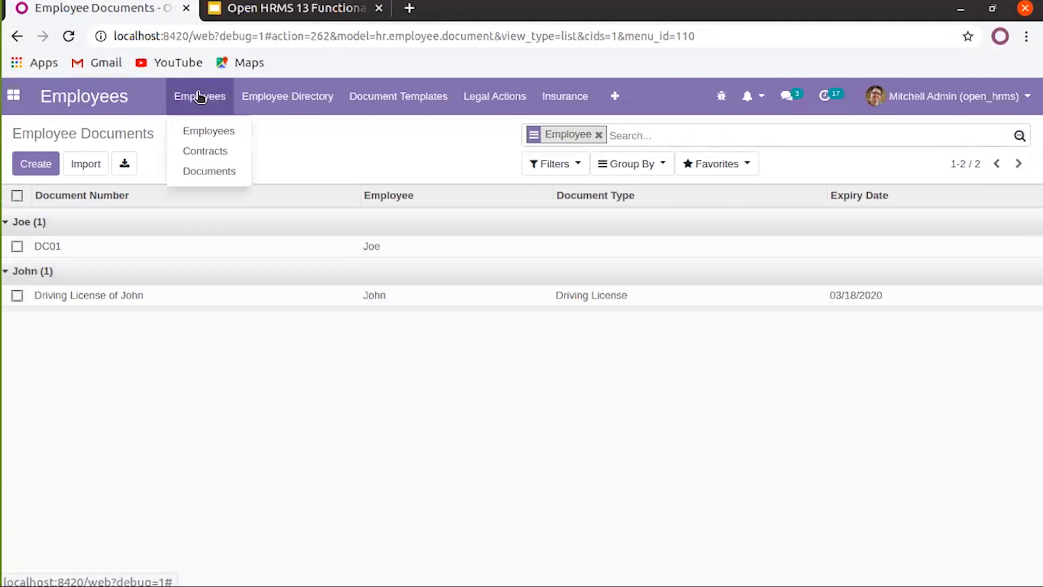
click(201, 130)
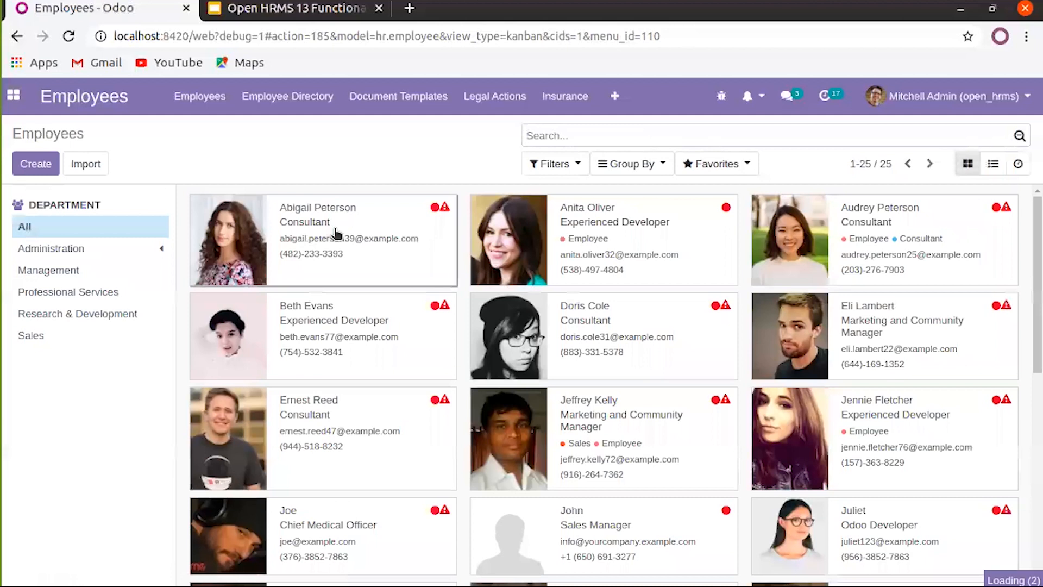
click(336, 234)
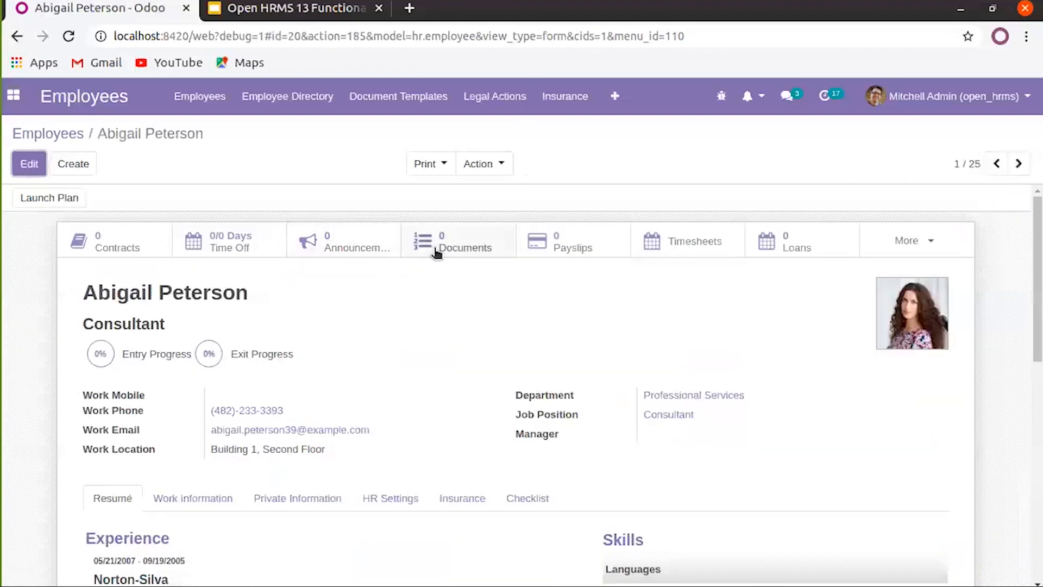
click(60, 134)
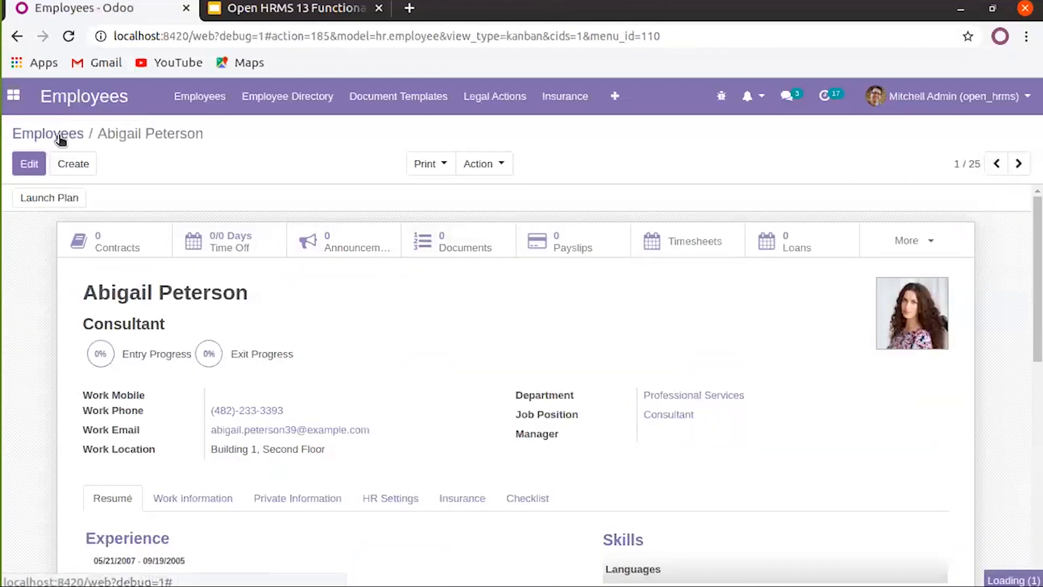
List Employee Documents flat by removing the Employee grouping, after browsing custom group fields
click(207, 101)
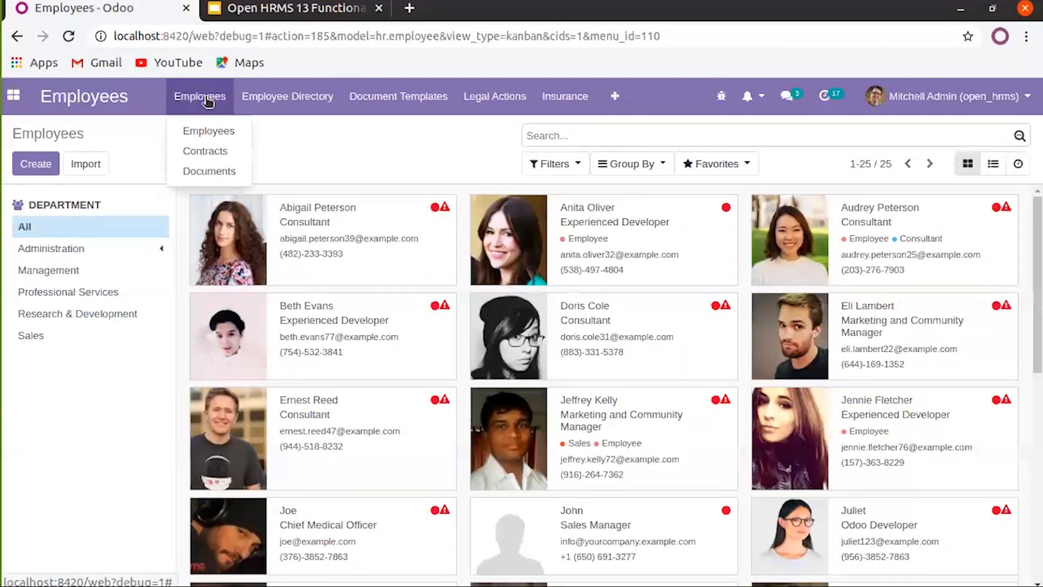
click(212, 170)
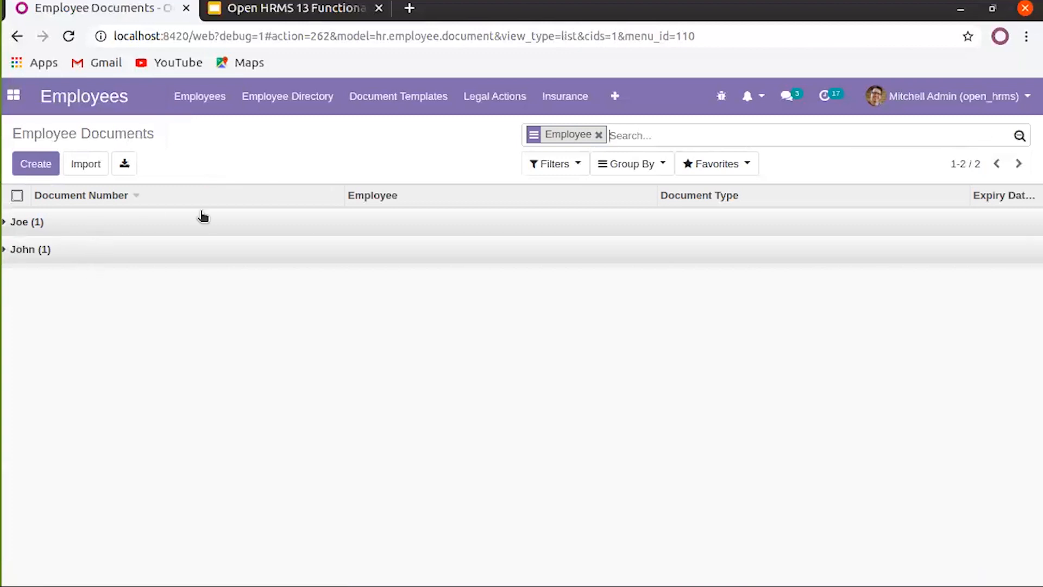
click(598, 134)
click(608, 165)
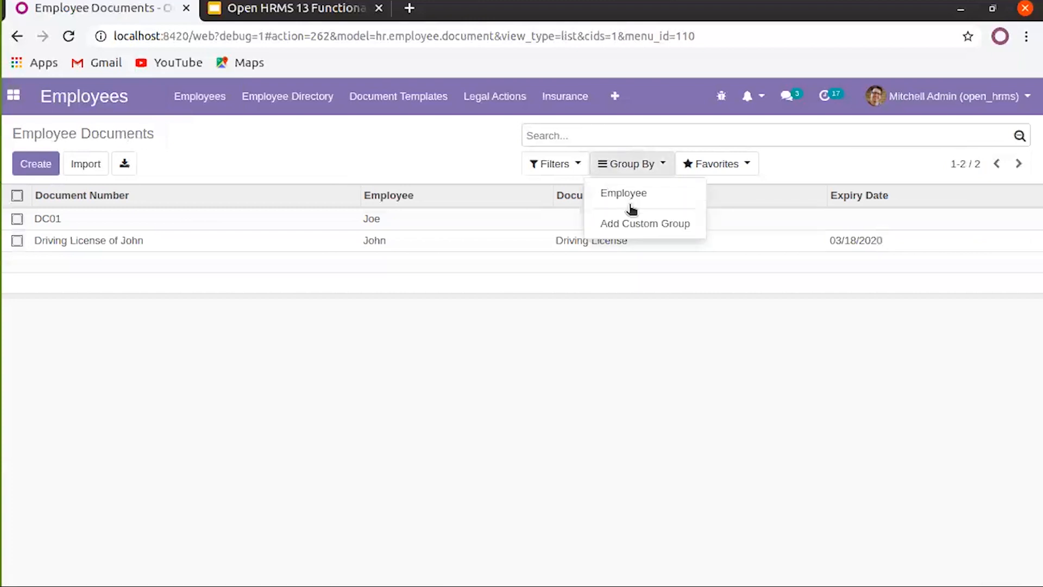
click(630, 224)
click(640, 245)
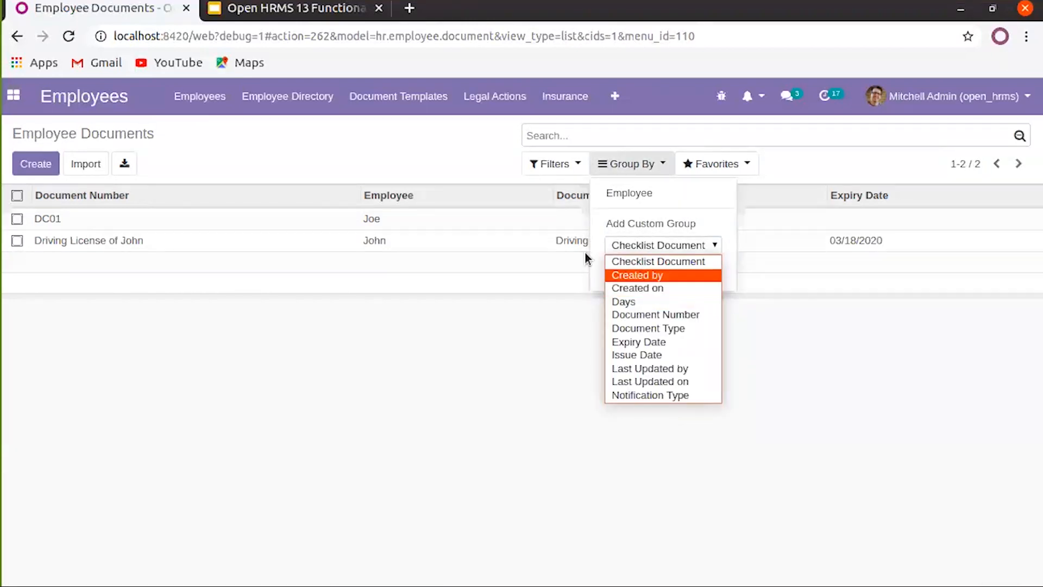
click(439, 148)
click(439, 148)
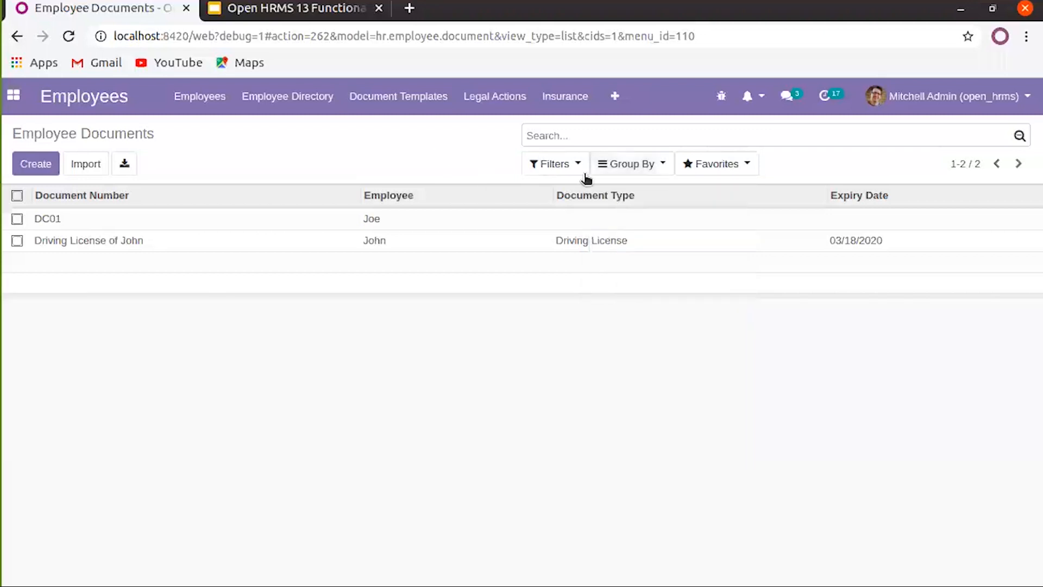
click(210, 104)
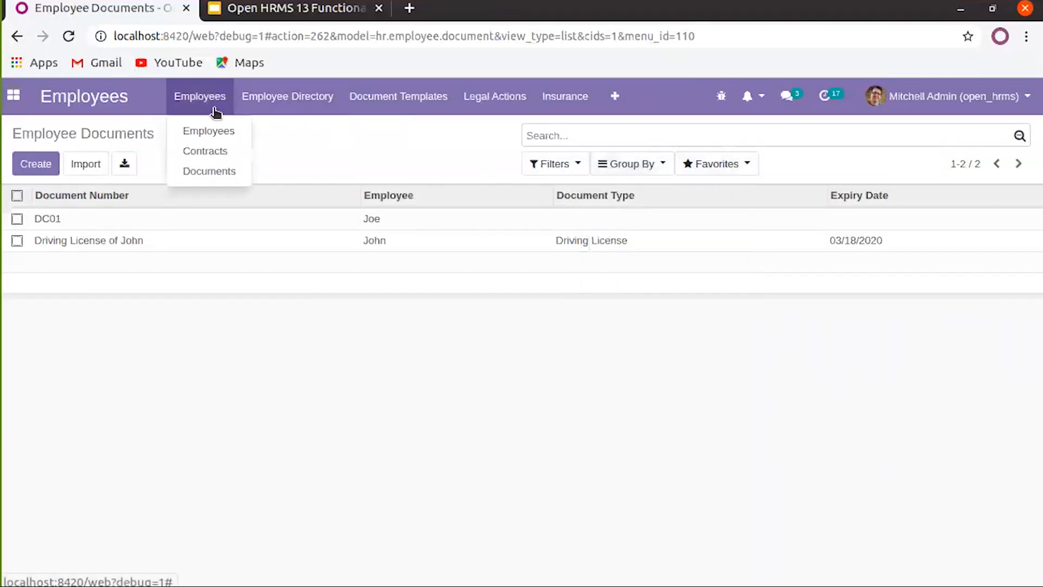
click(268, 99)
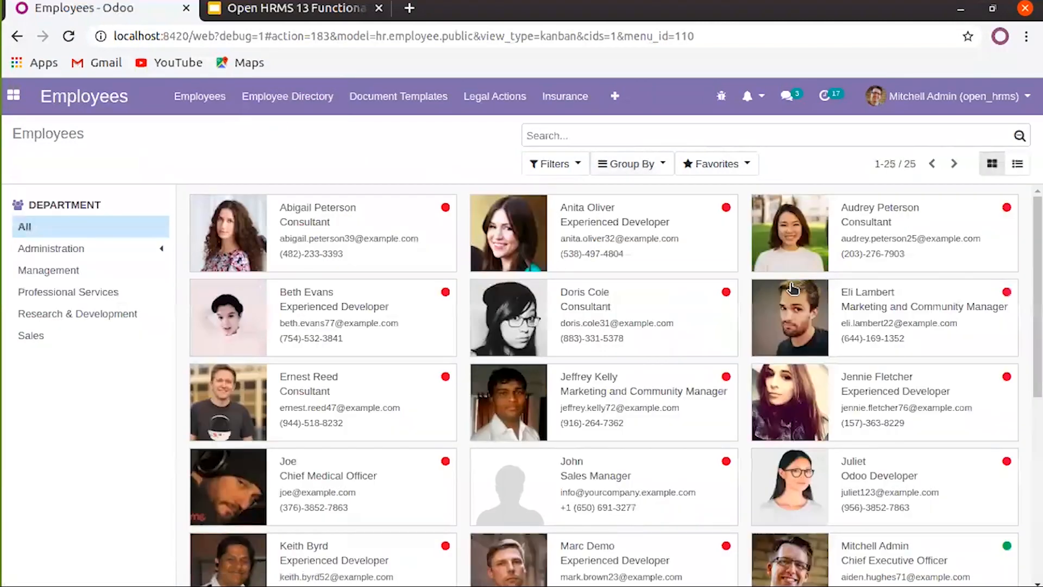
Open the first employee's directory profile, a Consultant in Professional Services
scroll(678, 373, down, 5)
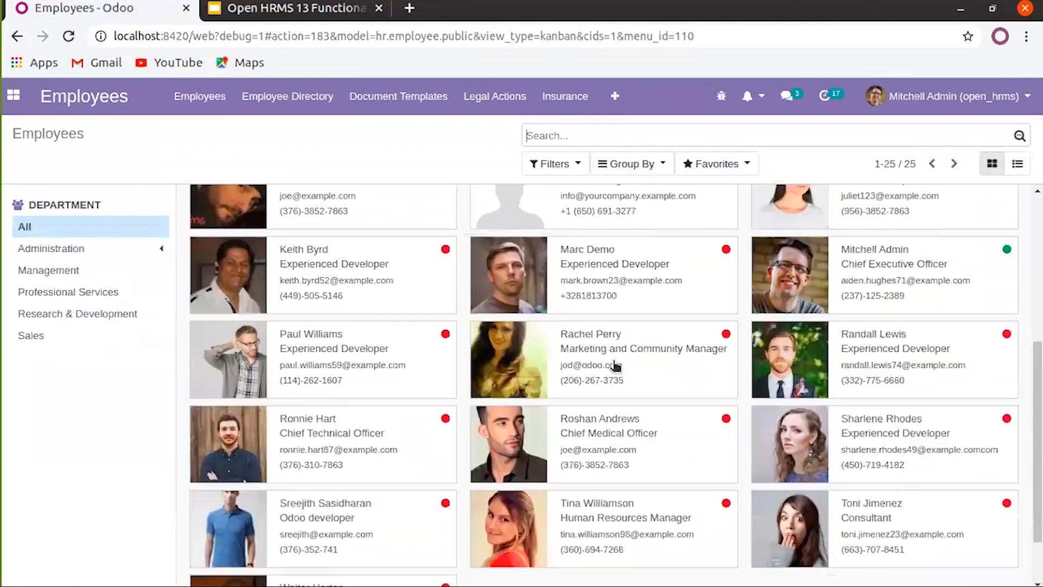
scroll(615, 366, up, 5)
click(369, 250)
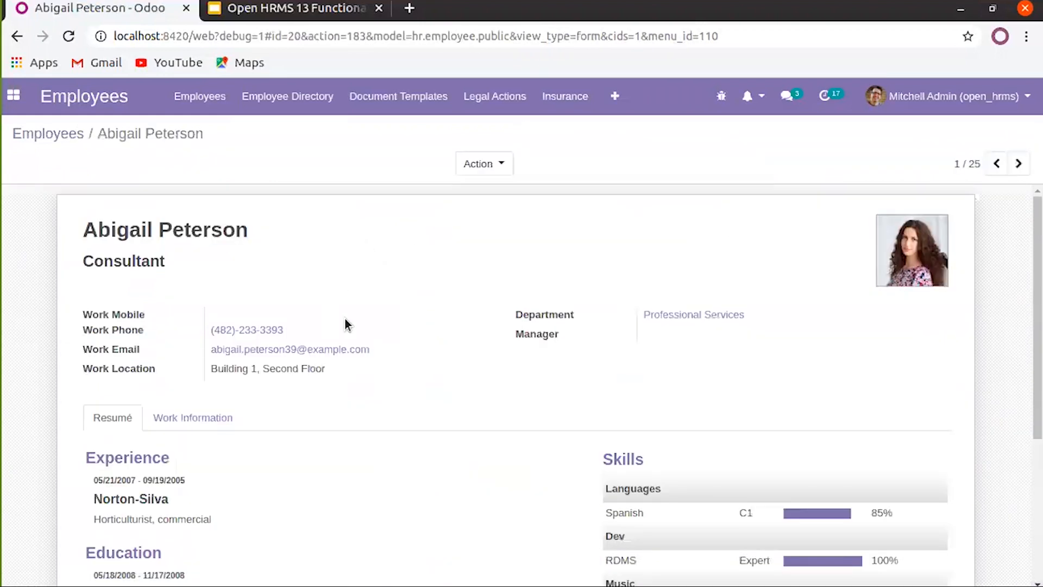
scroll(348, 324, down, 4)
scroll(355, 333, up, 4)
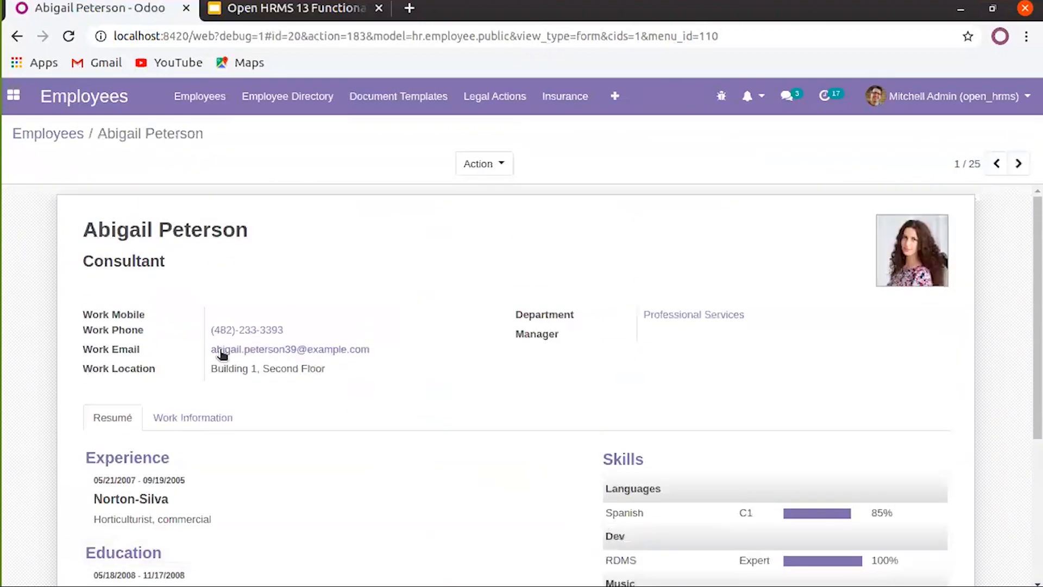
click(77, 140)
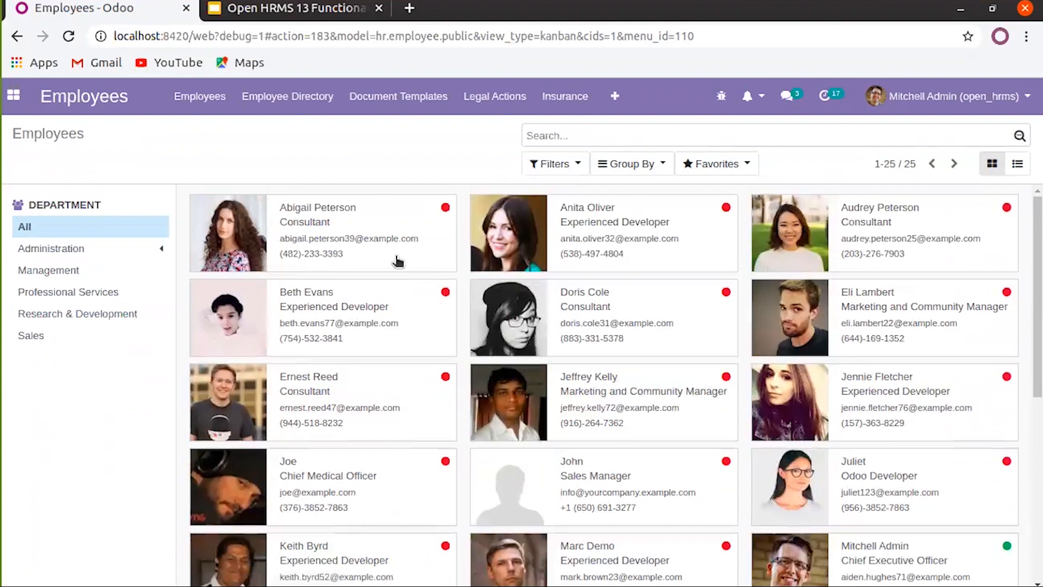
click(326, 223)
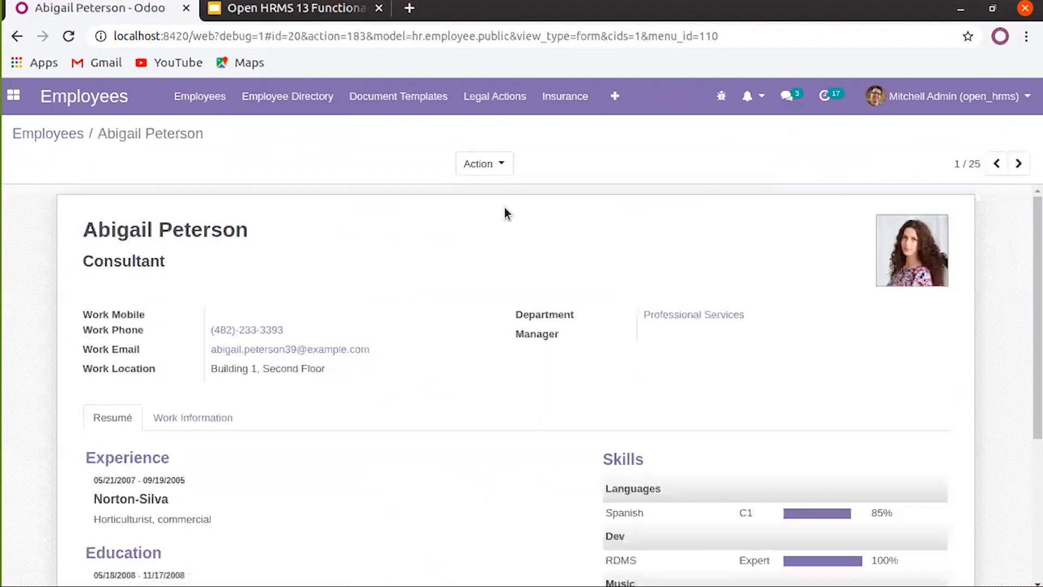
Check the profile's Action menu, then return to the full Employees card view
click(490, 167)
click(260, 149)
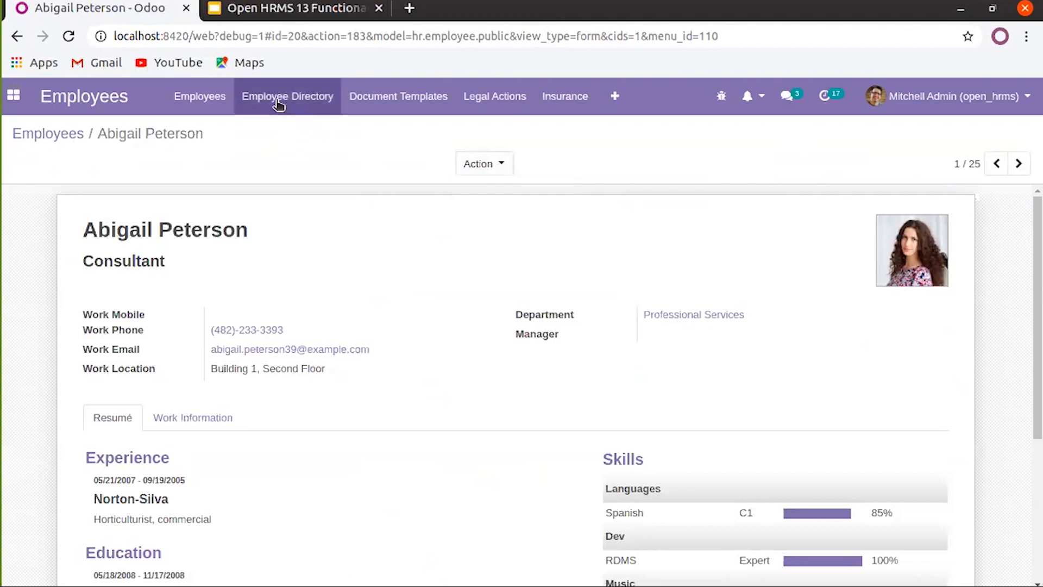
click(220, 95)
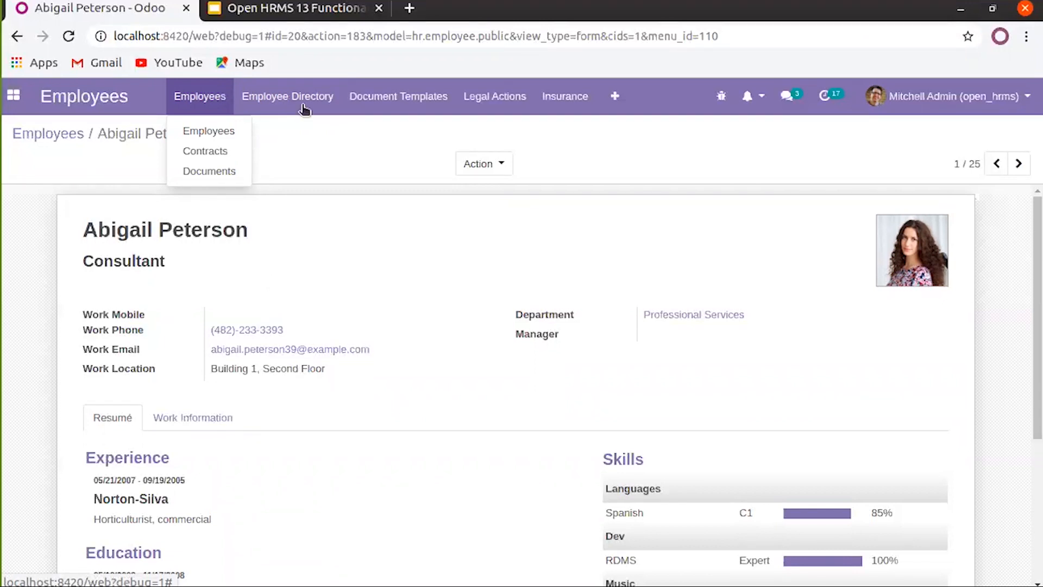
click(402, 139)
click(497, 164)
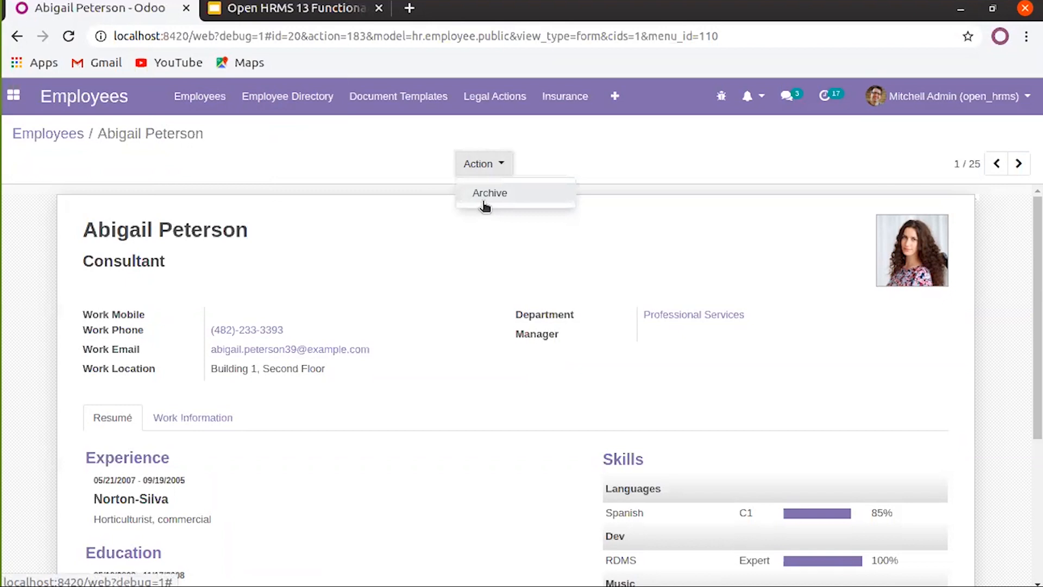
click(412, 162)
click(215, 110)
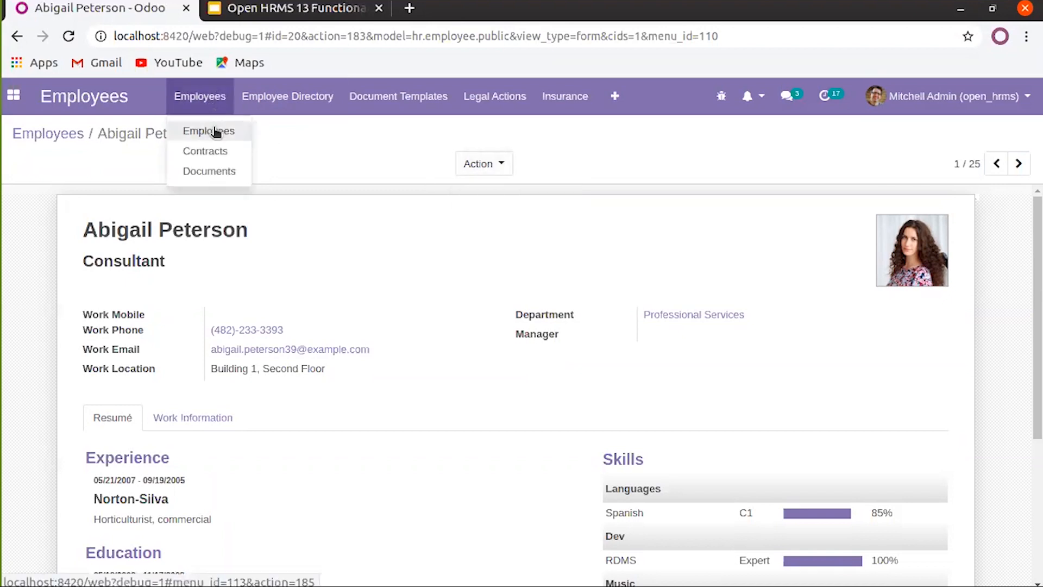
click(214, 131)
Try the Resigned Employees and Newly Hired filters, clearing each afterwards
click(578, 165)
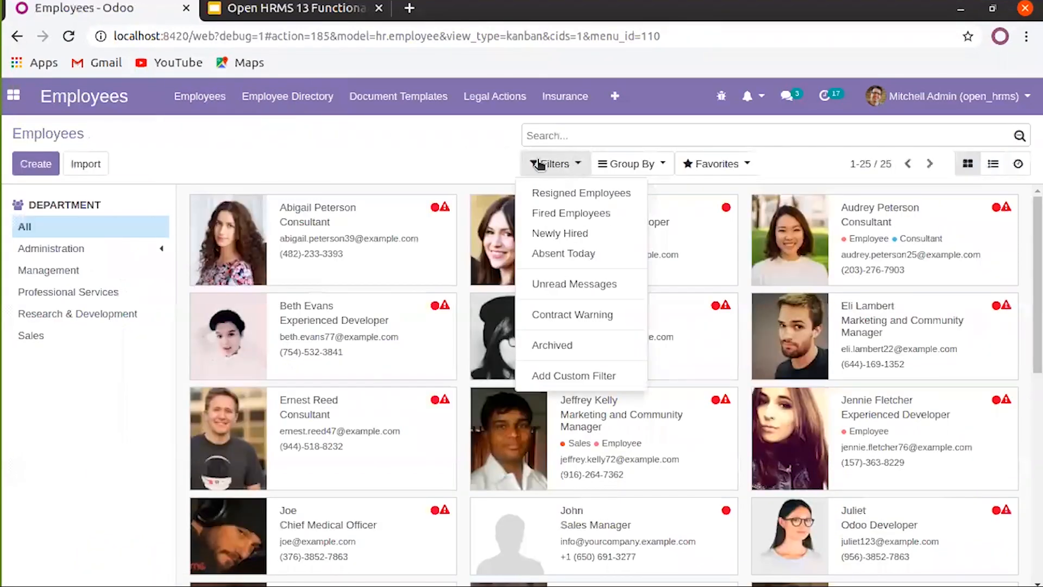
click(443, 148)
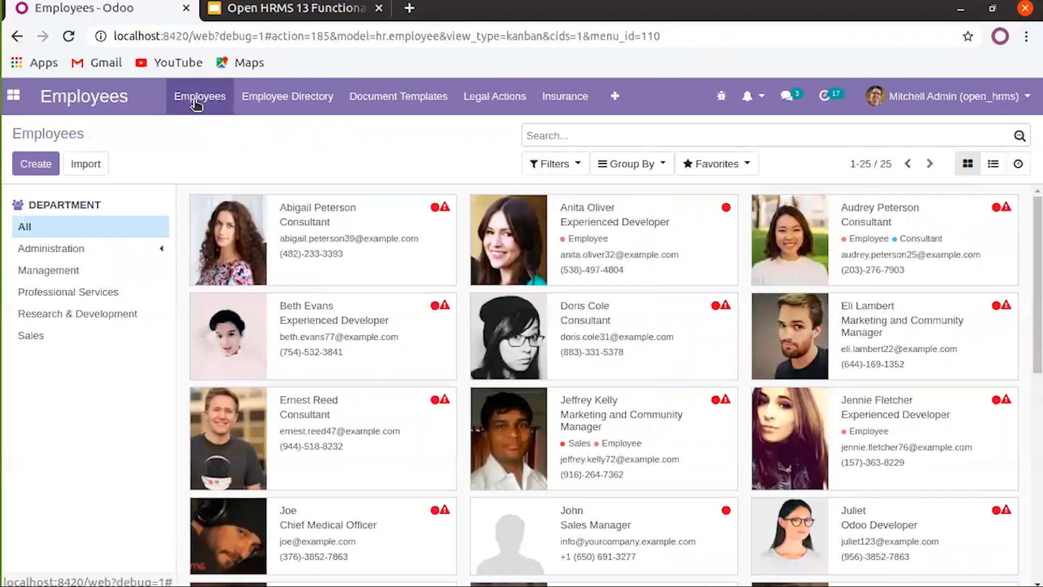
click(569, 164)
click(564, 195)
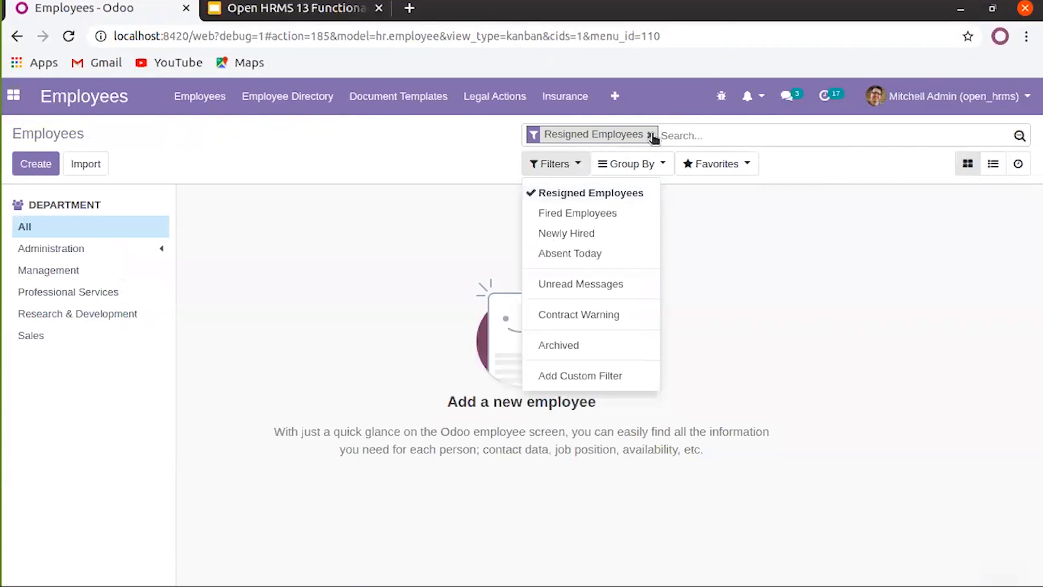
click(649, 135)
click(569, 166)
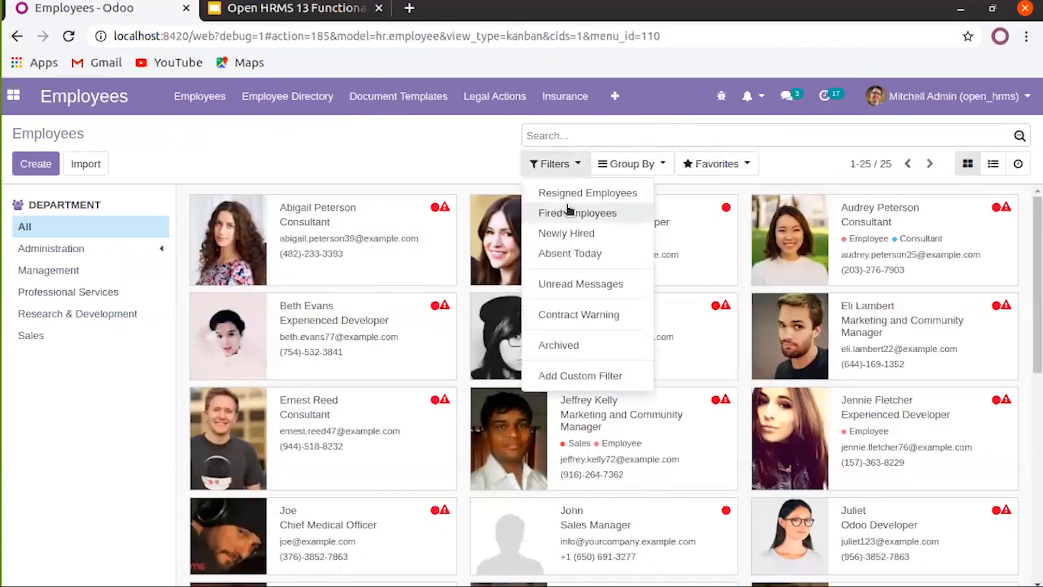
click(572, 235)
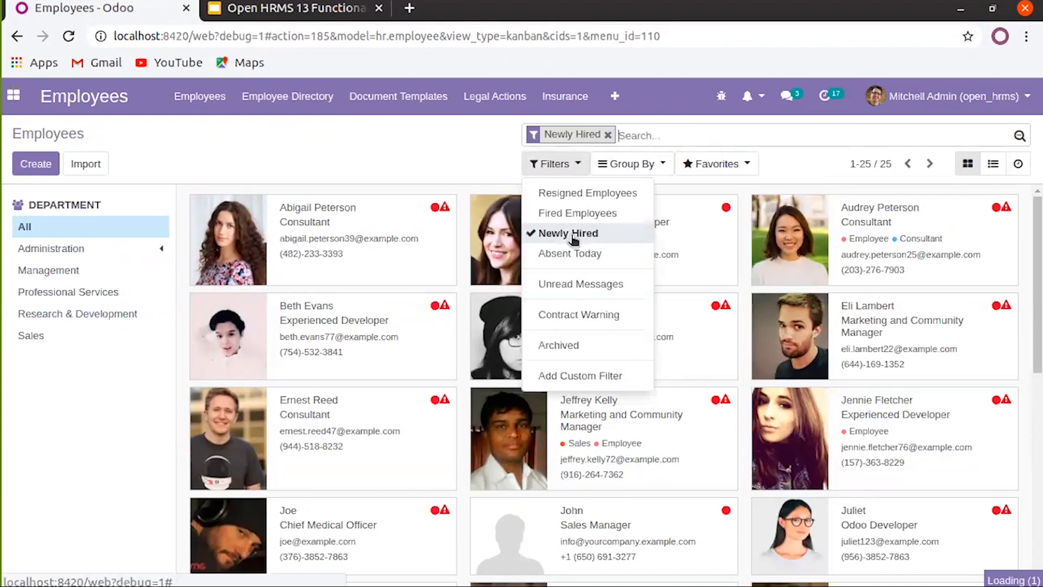
click(442, 153)
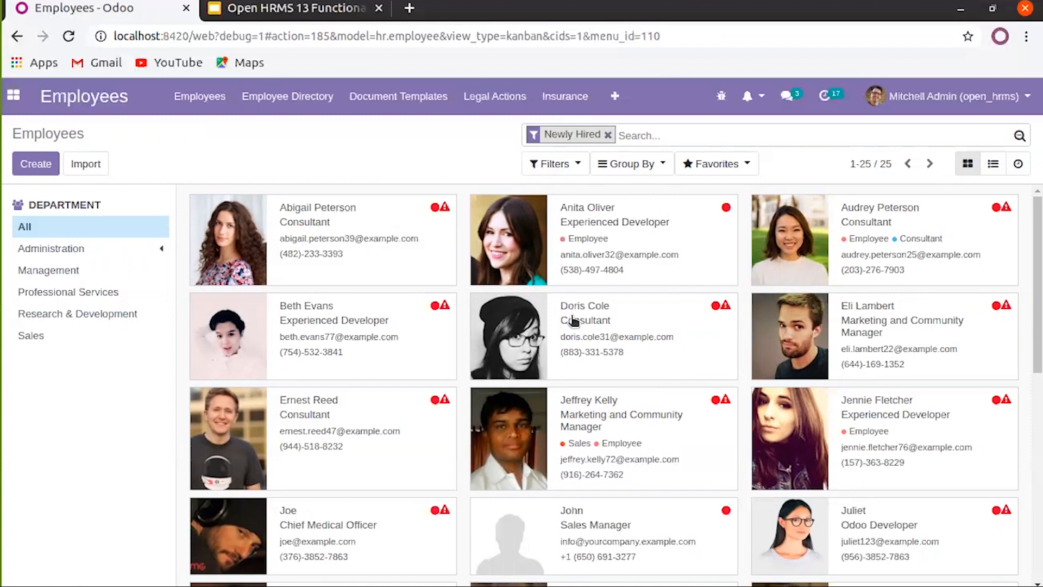
click(607, 135)
Cycle through Absent Today, Unread Messages, Contract Warning and Archived filters, ending unfiltered
click(571, 164)
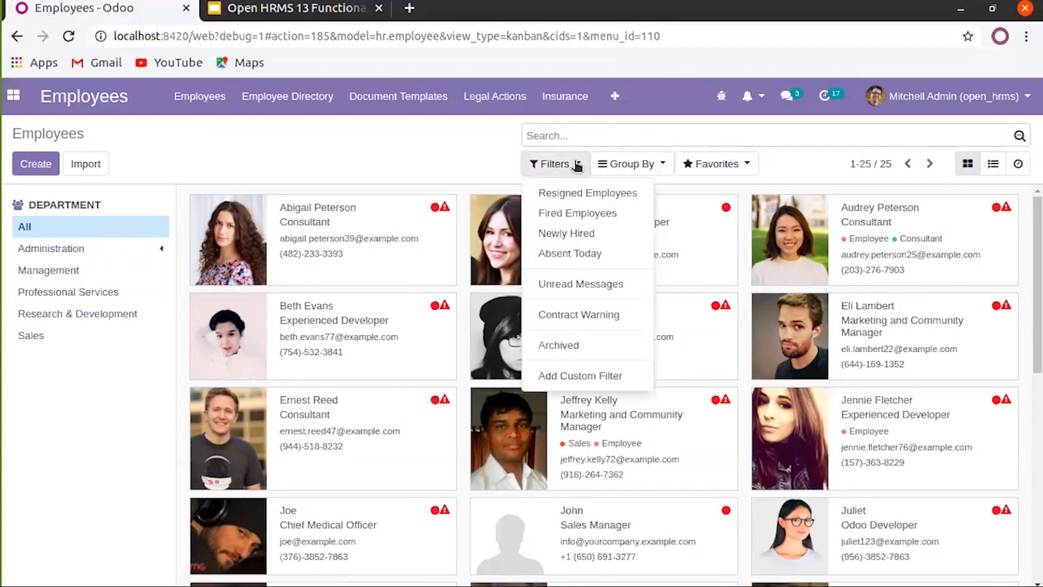
click(564, 255)
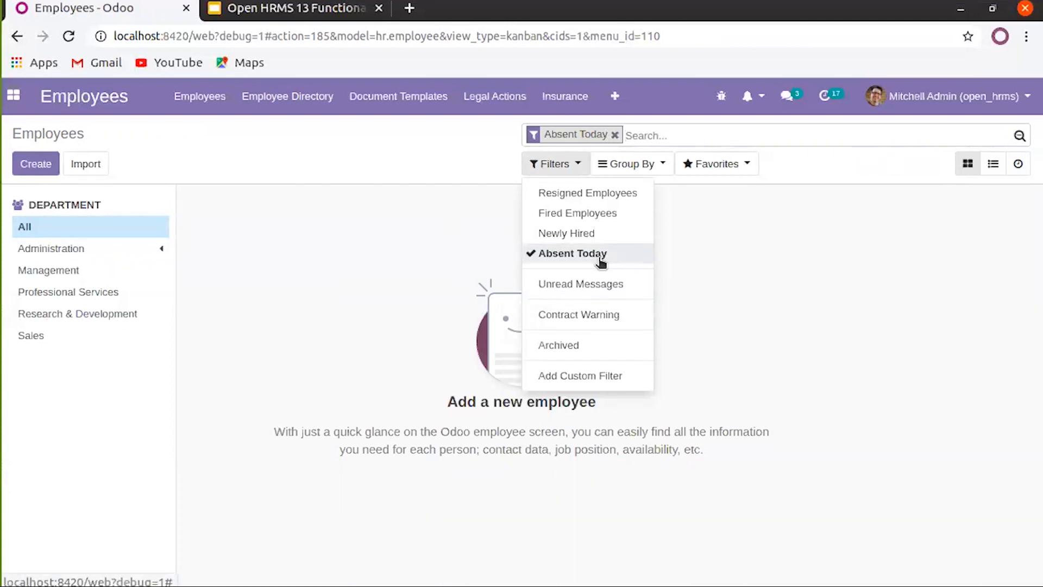
click(596, 285)
click(575, 256)
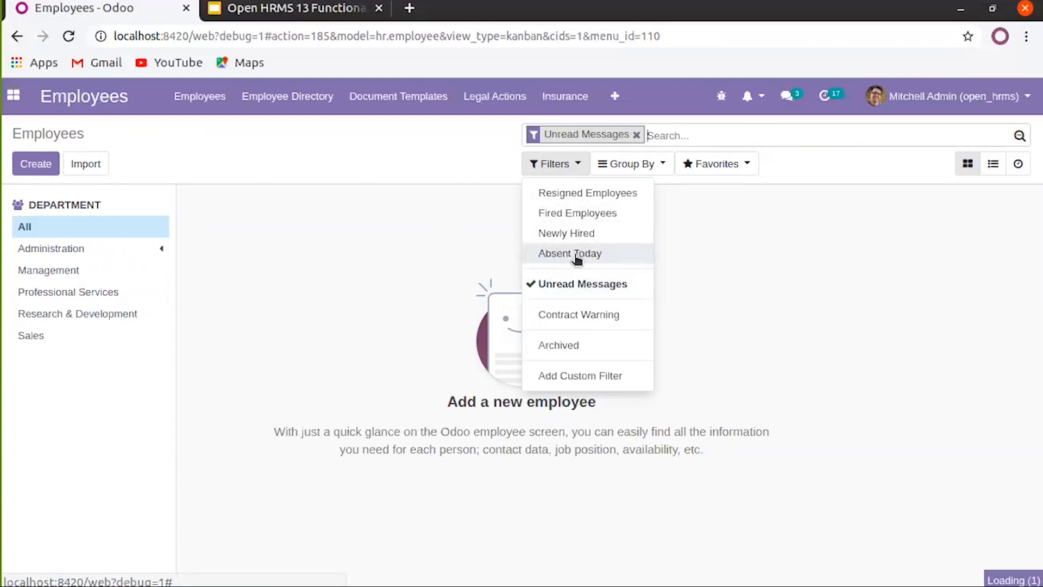
click(571, 318)
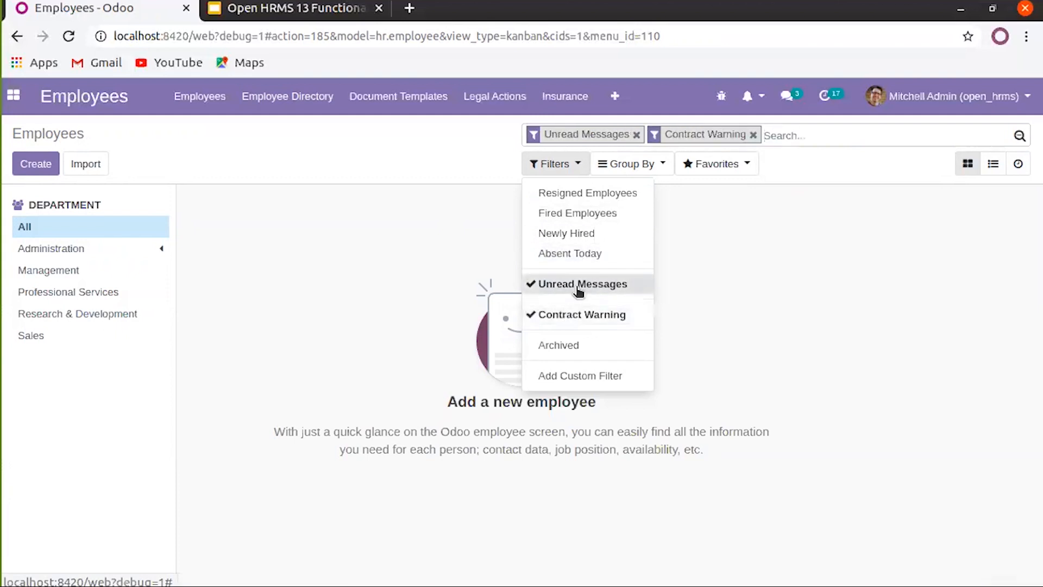
click(579, 287)
click(573, 347)
click(580, 320)
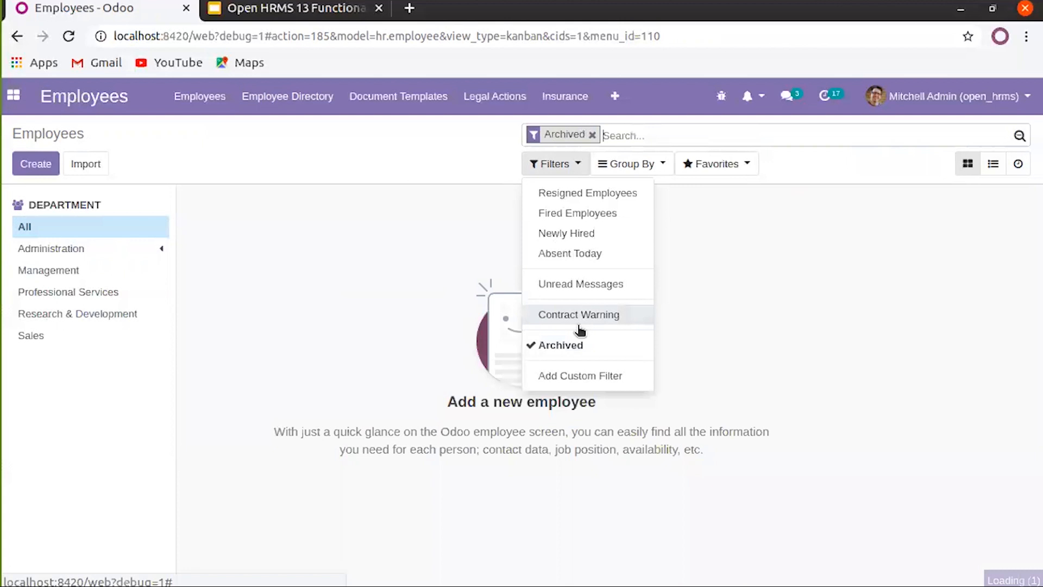
click(572, 376)
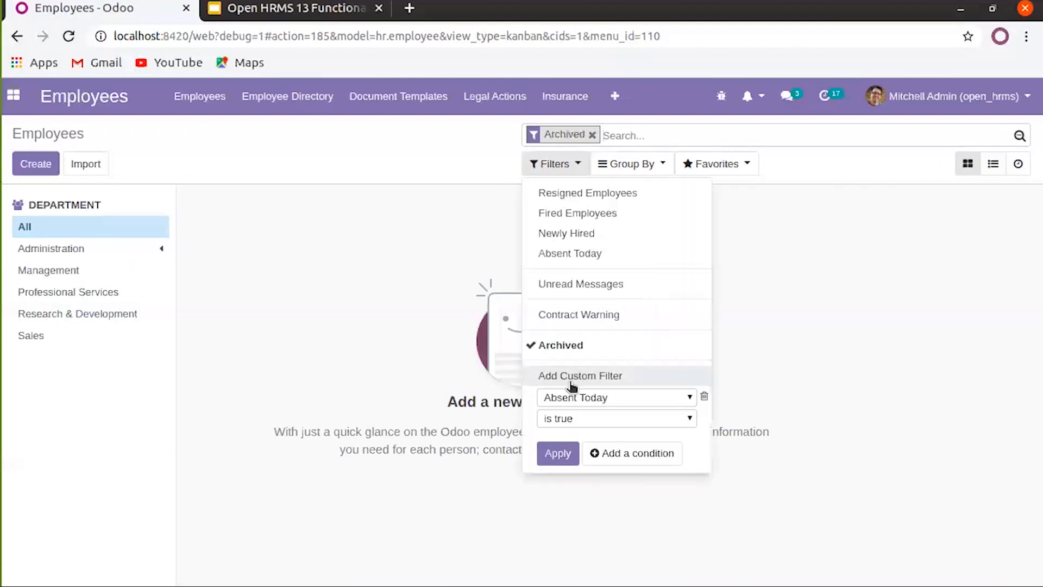
click(550, 348)
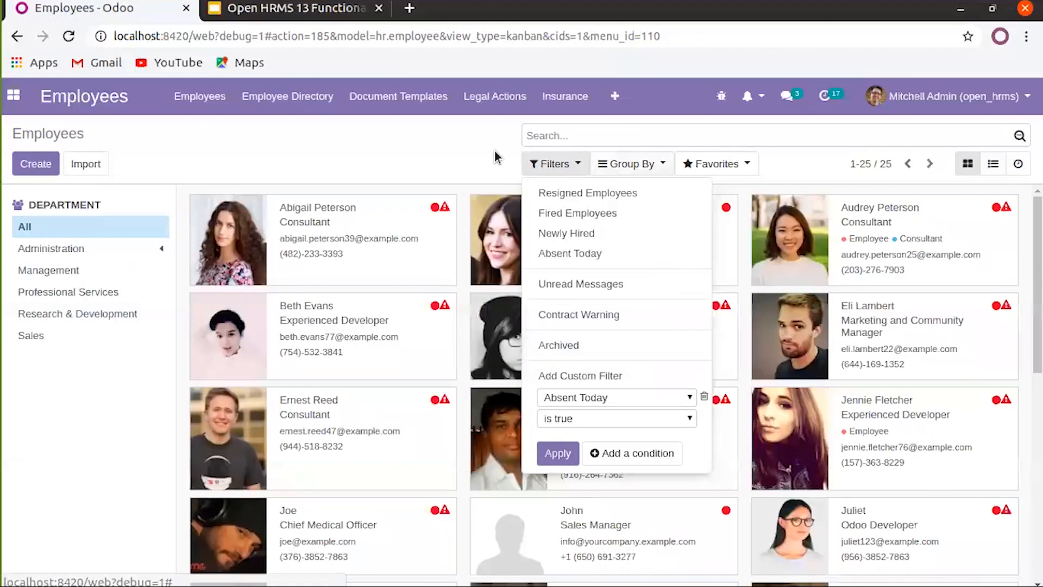
click(288, 98)
click(389, 104)
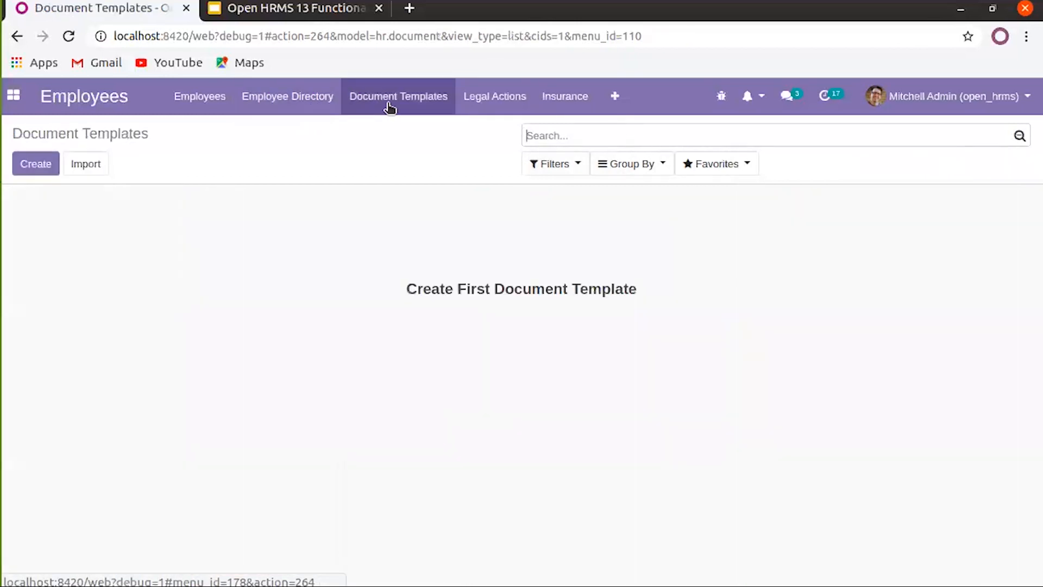
Start a new document template named 'Loan Application'
click(46, 171)
click(262, 235)
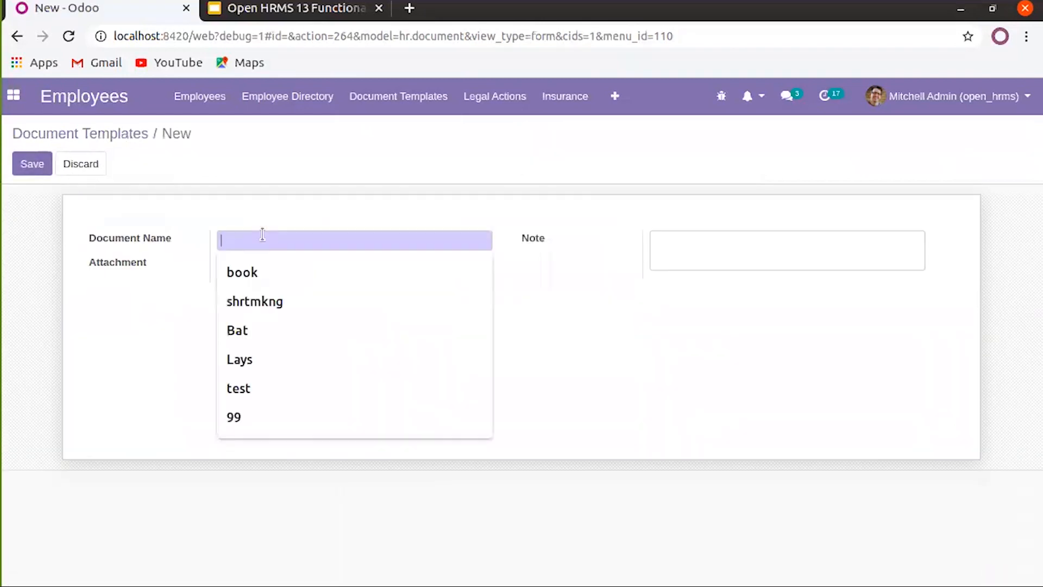
click(449, 312)
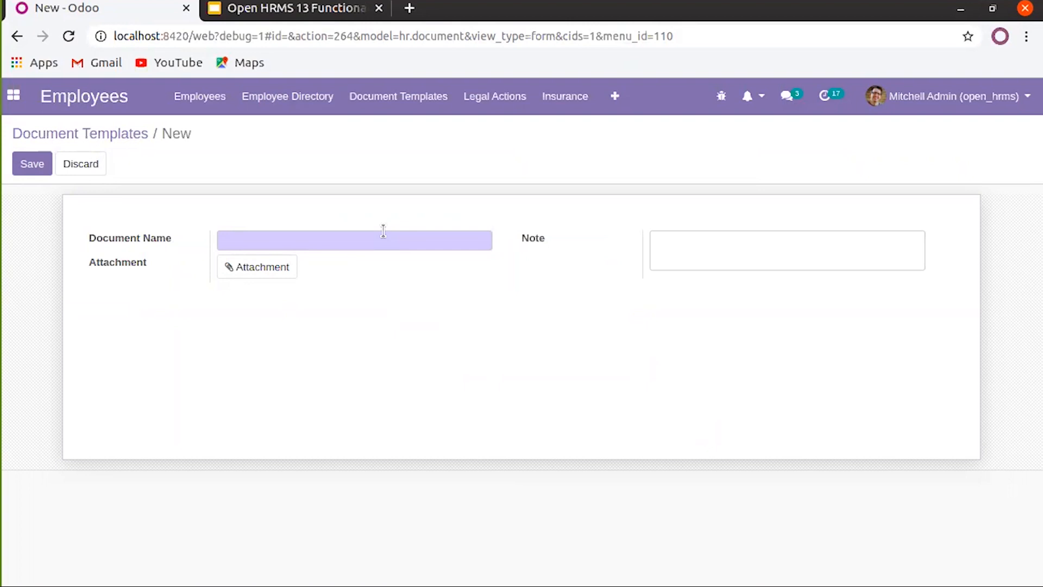
click(391, 233)
text(Lo)
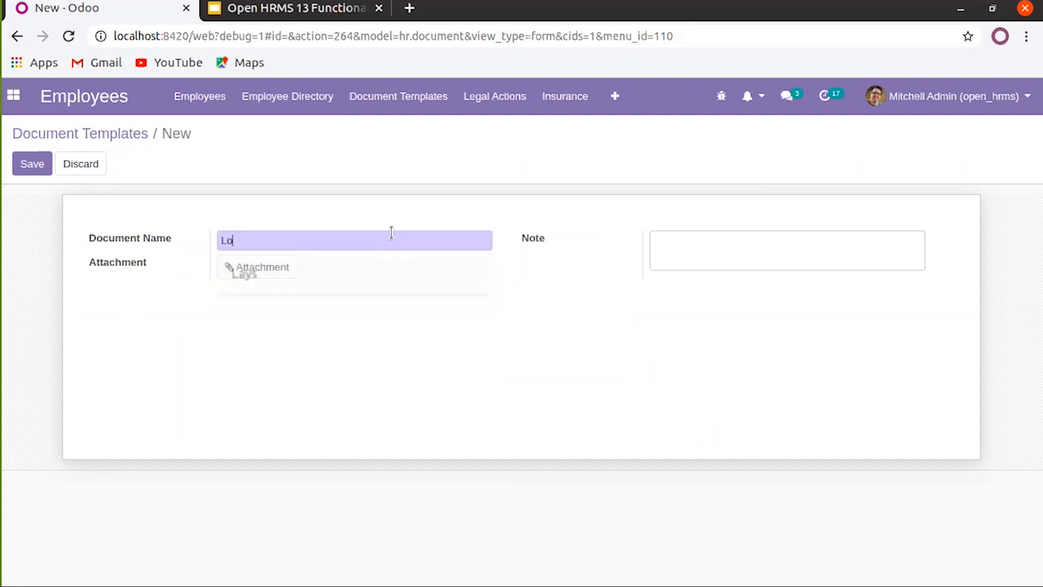
text(an Adv)
key(BackSpace)
key(BackSpace)
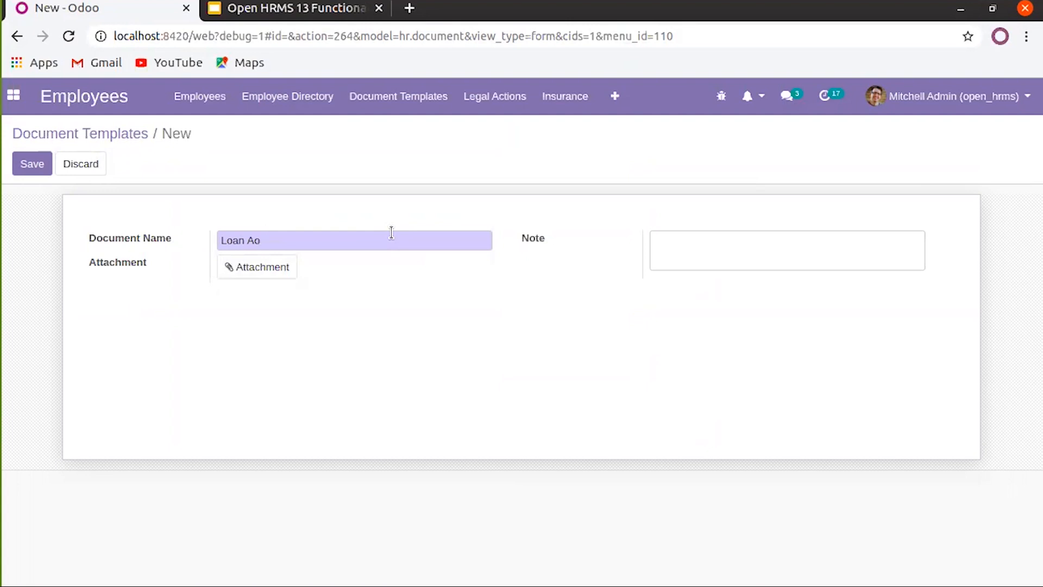
text(pplication)
Add the note 'For Employee Loan Application' with an MP4 attachment and save the template
click(652, 245)
text(For Employee Loan Applica)
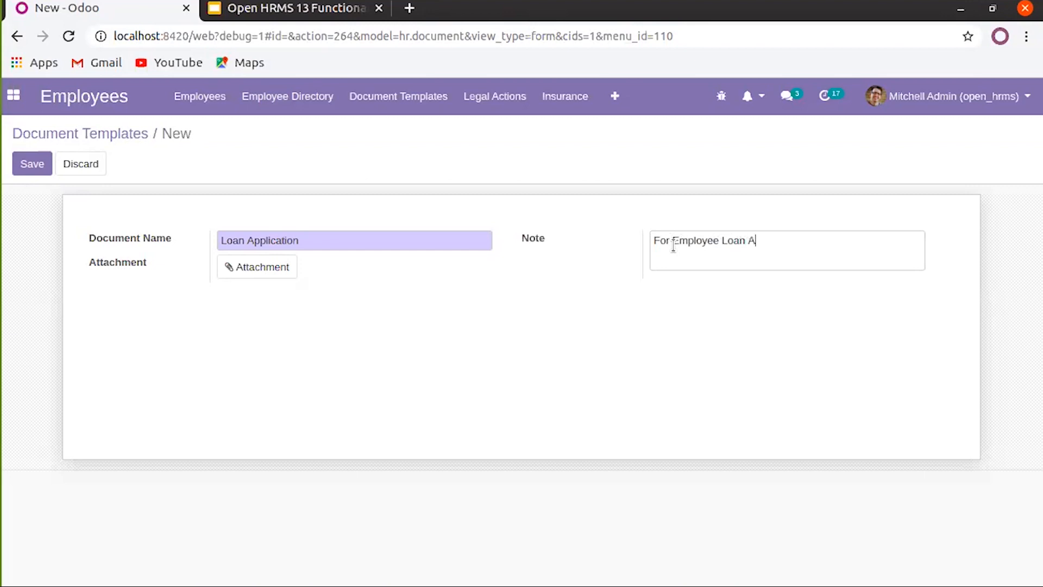
text(tion)
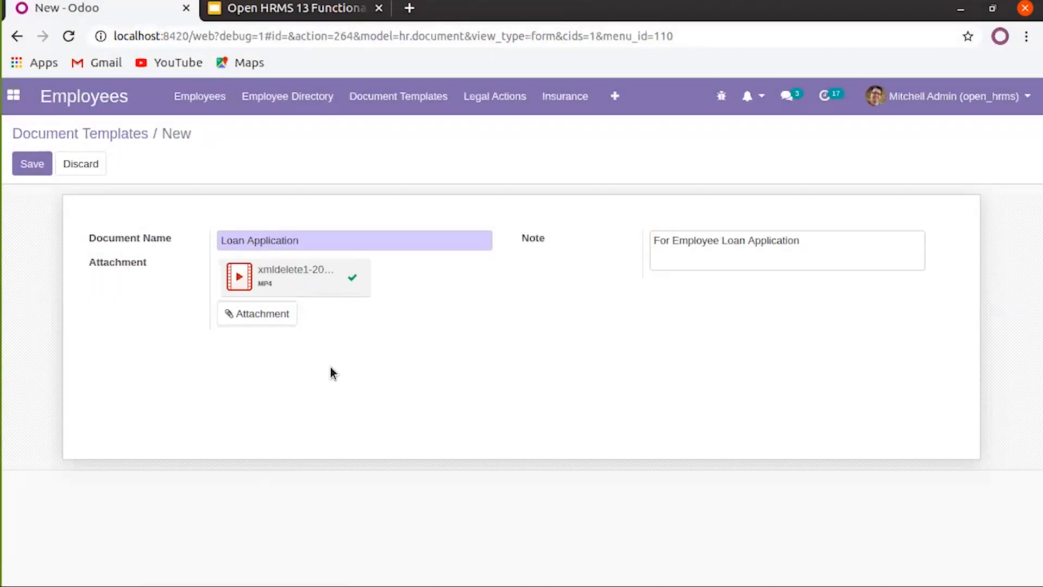
click(43, 173)
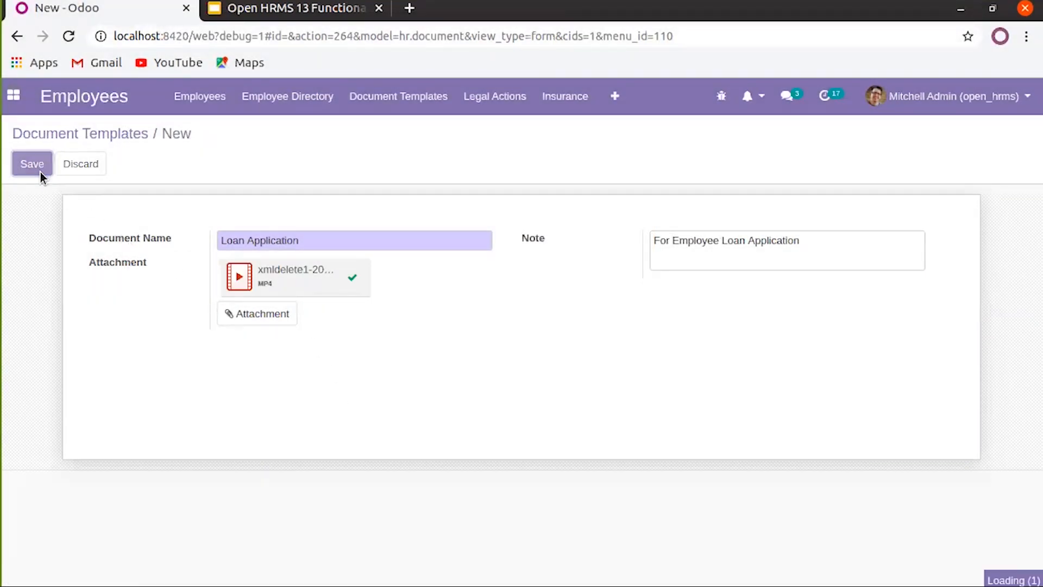
click(121, 138)
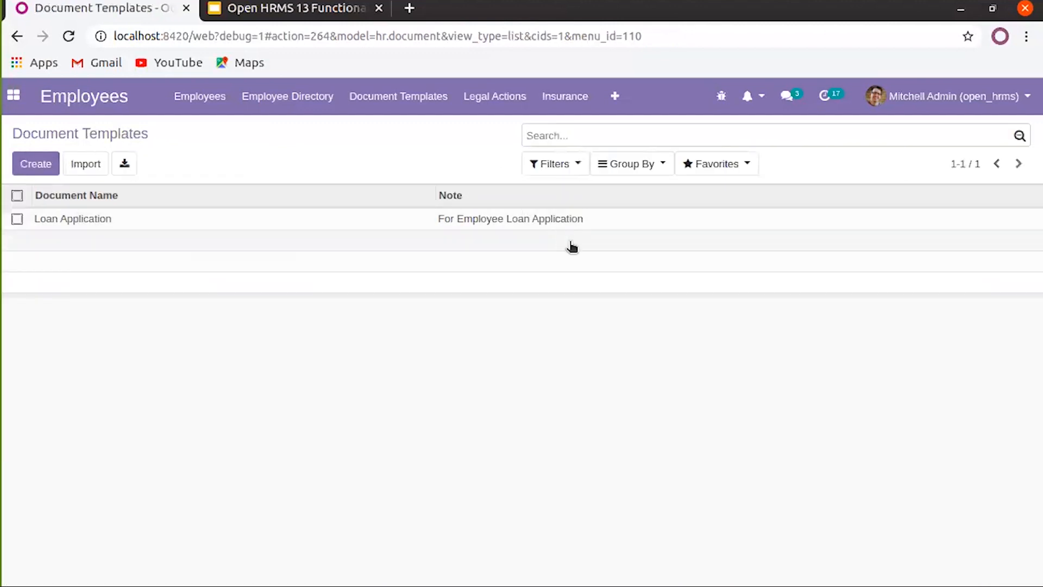
Open the Loan Application template and delete it via Action > Delete, confirming
click(90, 225)
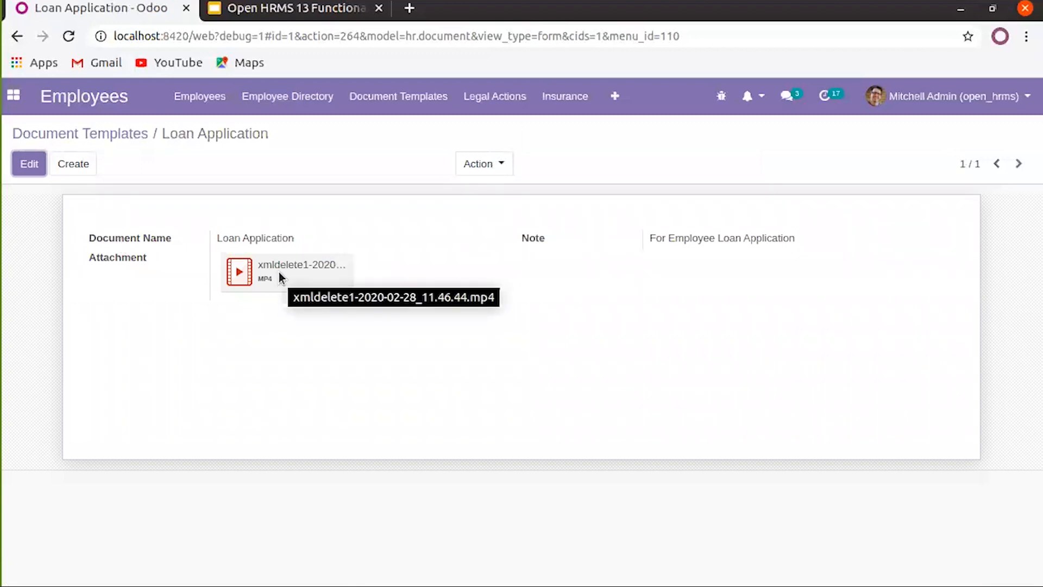
click(460, 164)
click(364, 315)
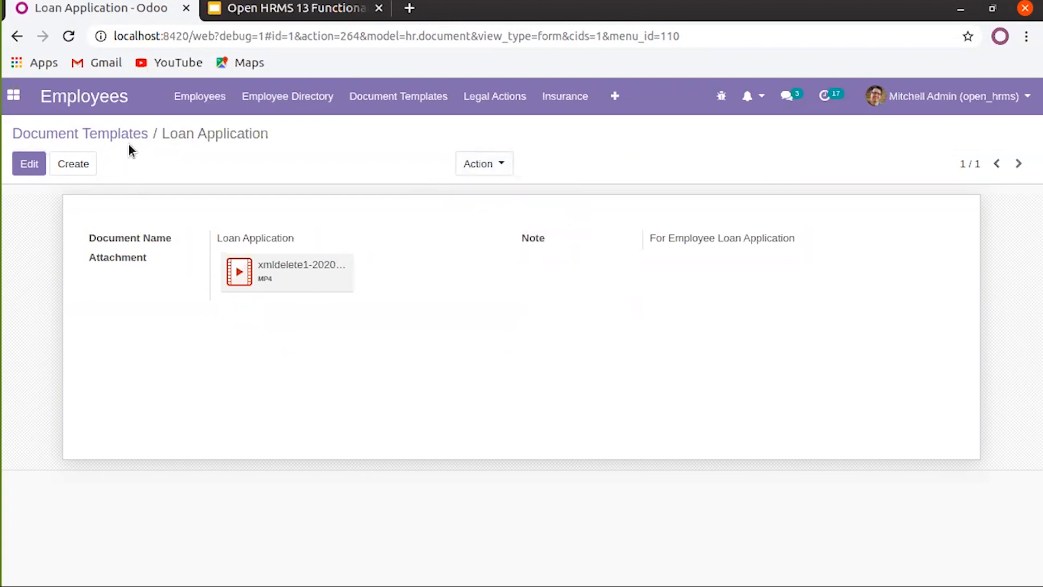
click(501, 164)
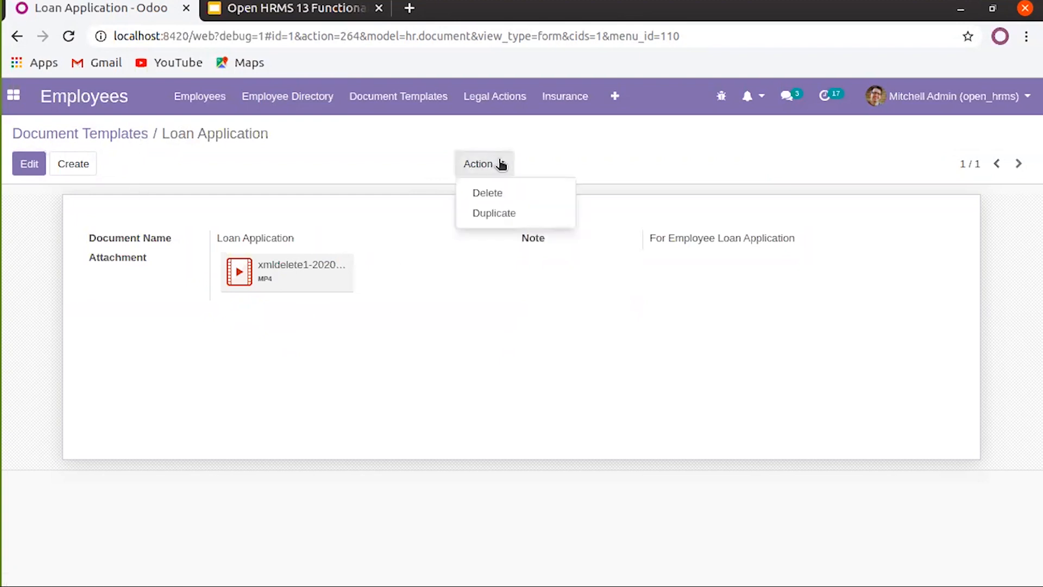
click(500, 196)
click(286, 204)
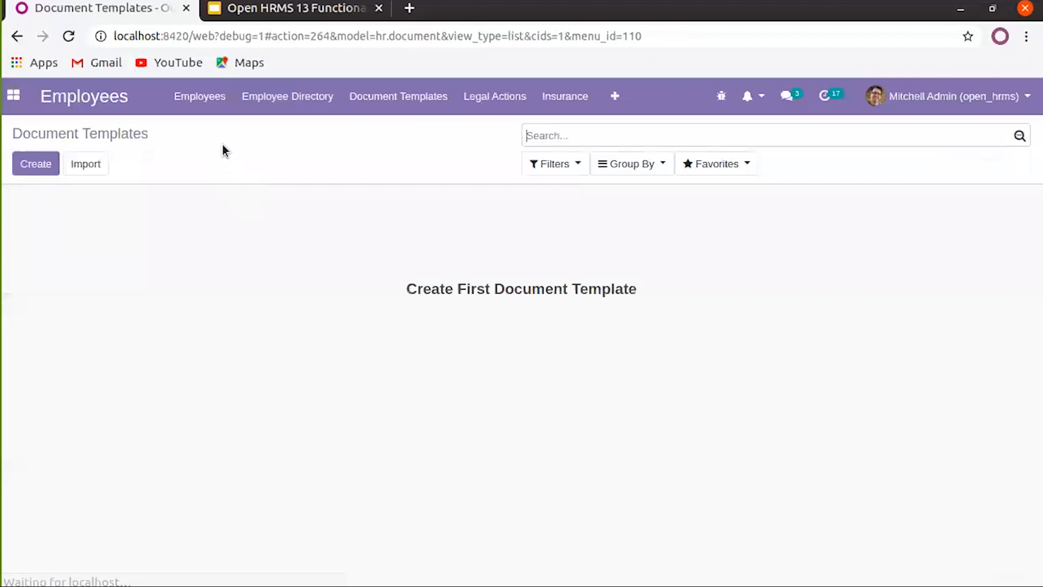
click(368, 103)
Start a legal case with reference 1234, YourCompany versus an employee
click(477, 102)
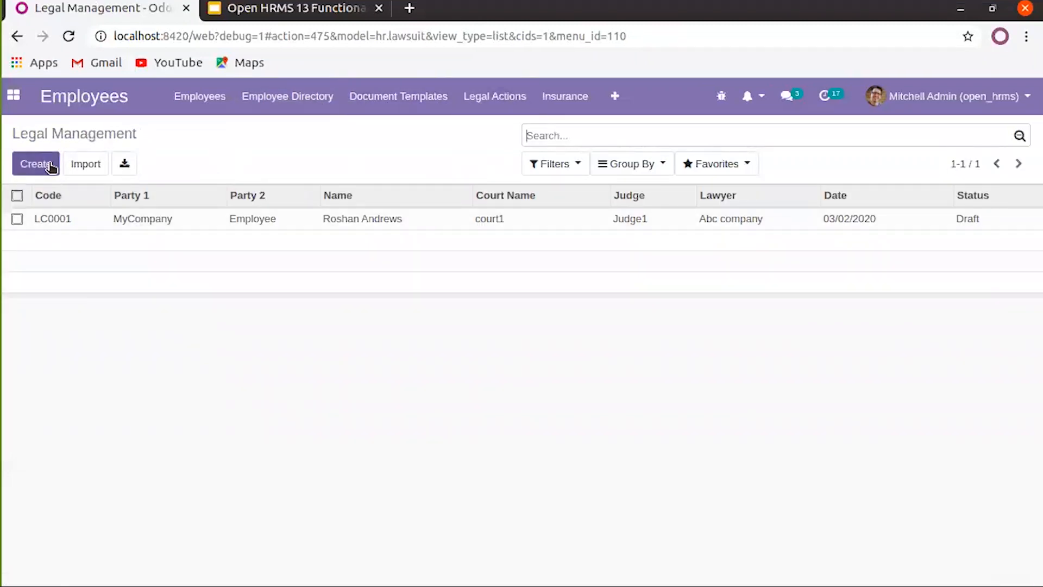
click(51, 166)
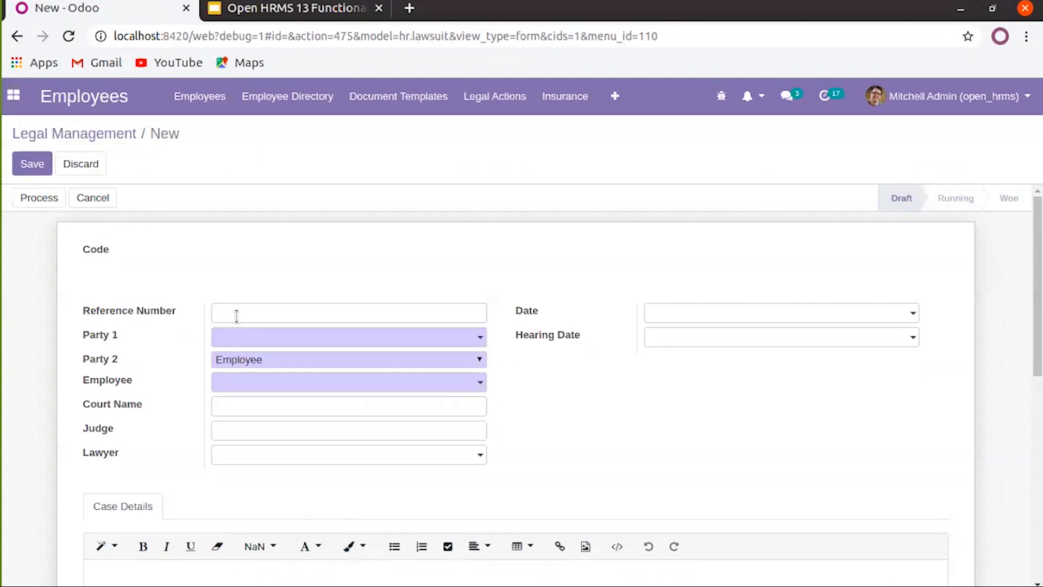
text(1234)
click(315, 339)
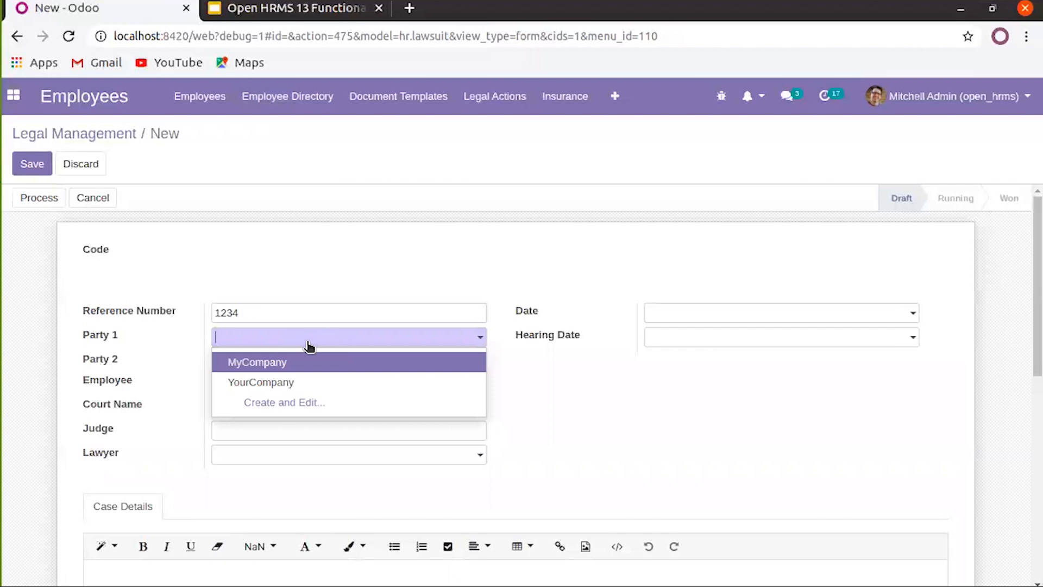
click(312, 382)
click(314, 362)
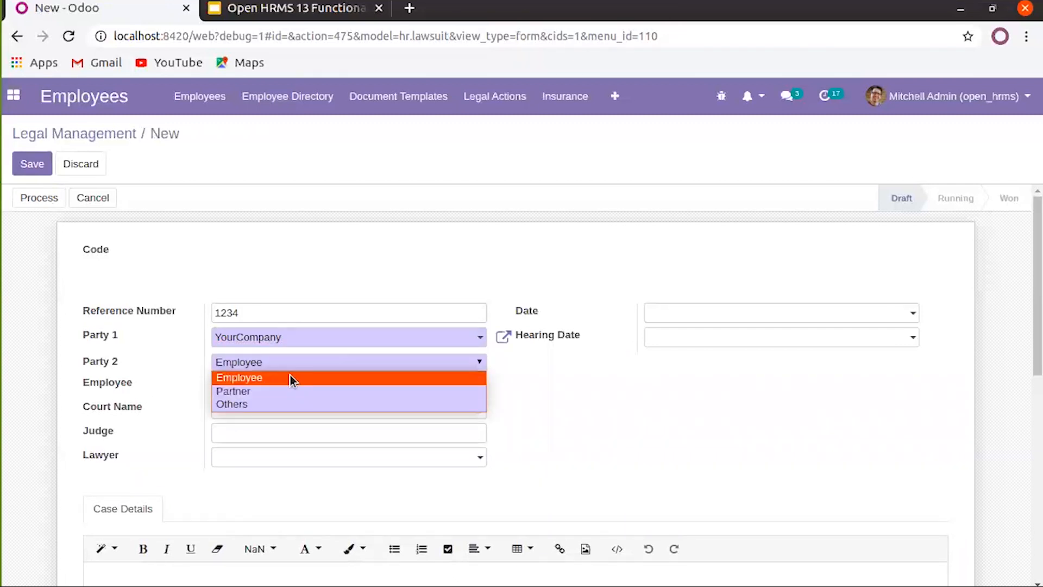
click(290, 376)
click(290, 361)
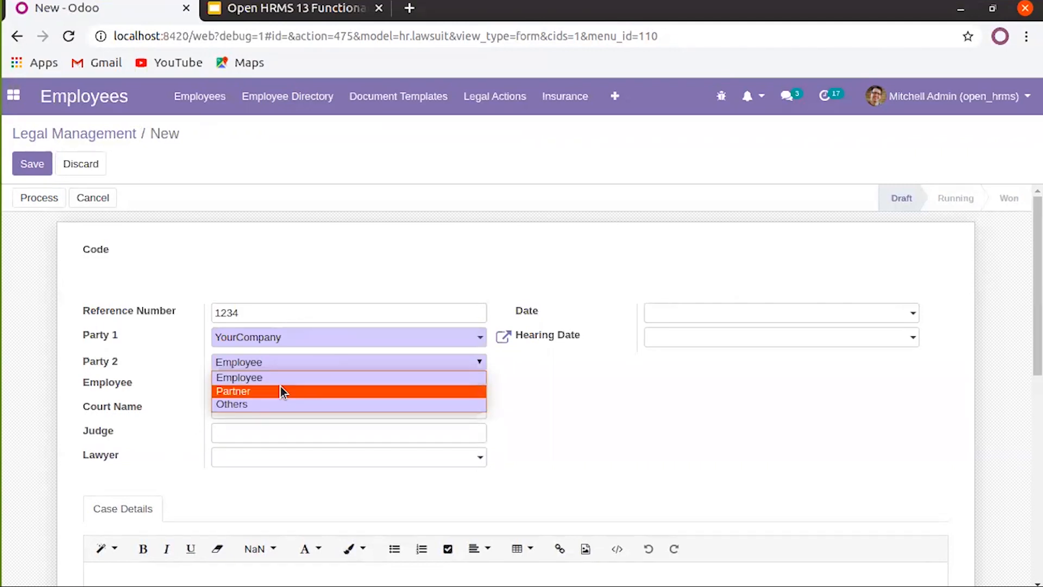
click(285, 378)
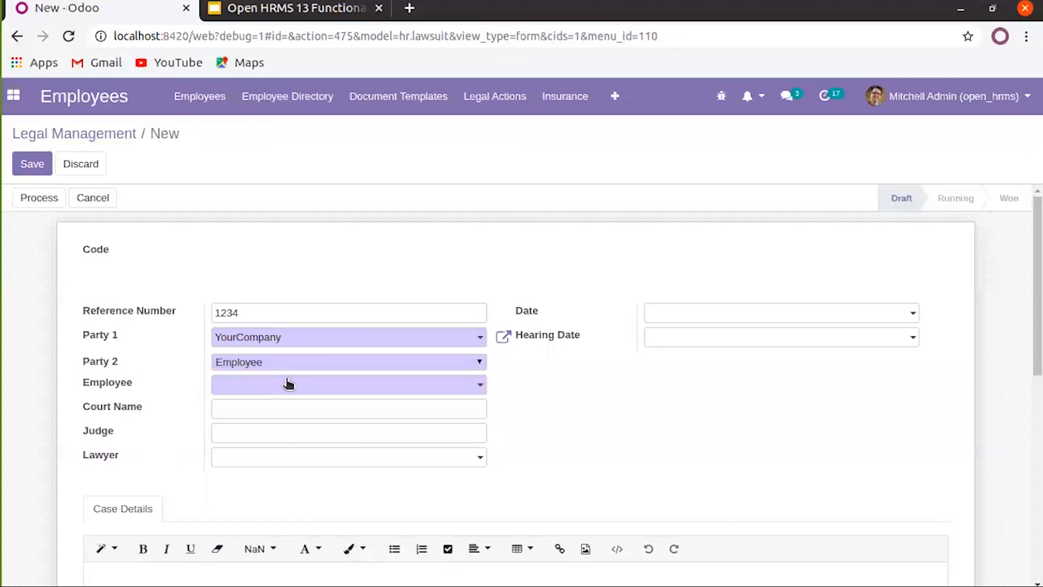
click(443, 392)
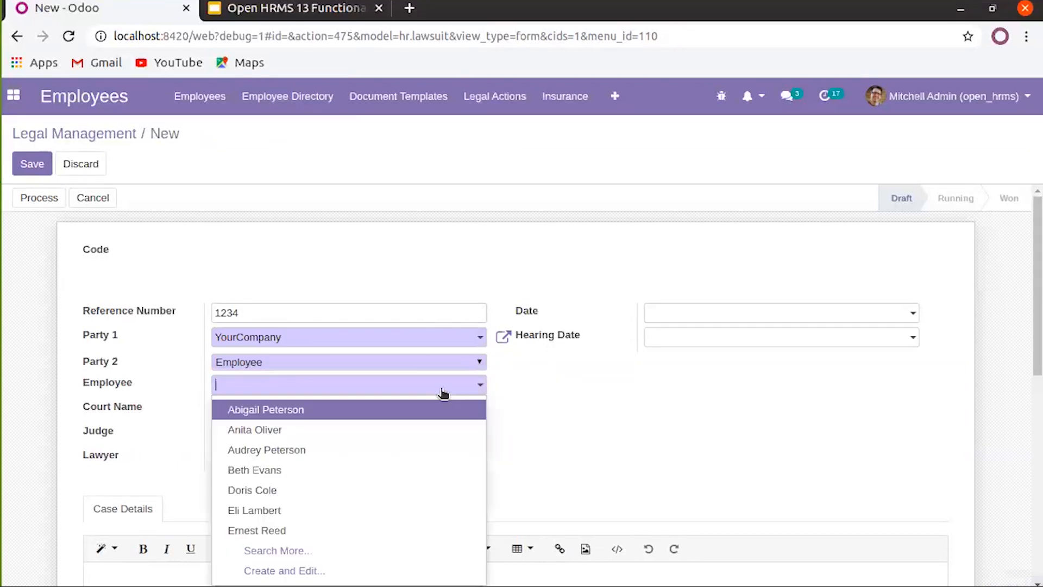
click(316, 412)
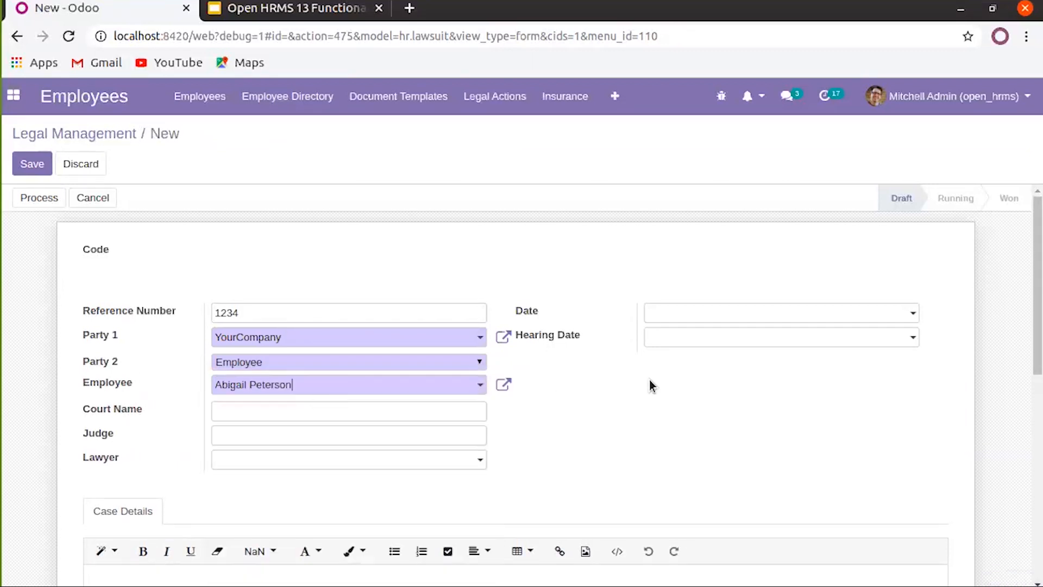
scroll(647, 381, down, 3)
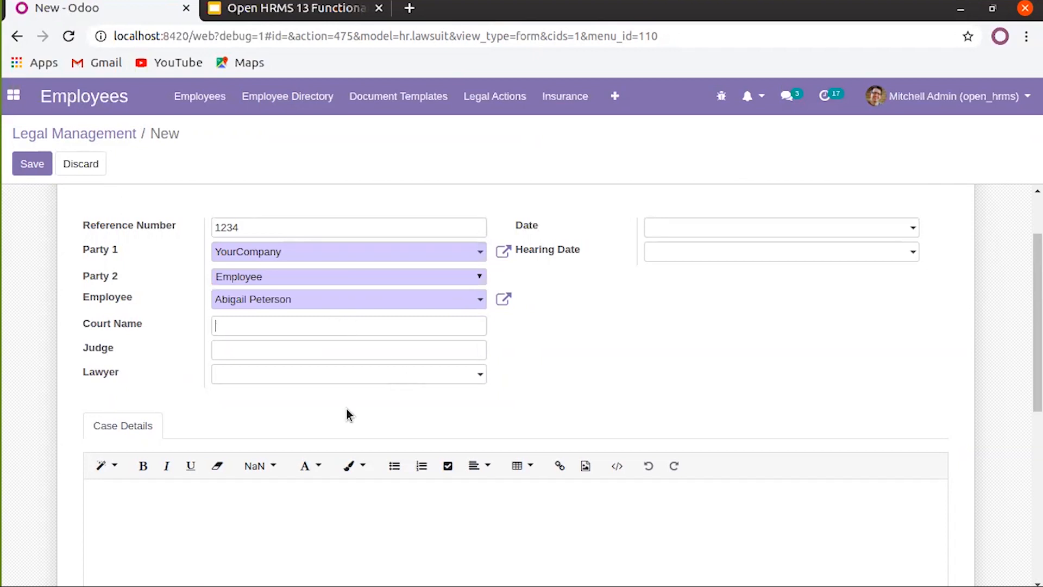
Set the case's lawyer to the Deco Addict contact person
click(368, 380)
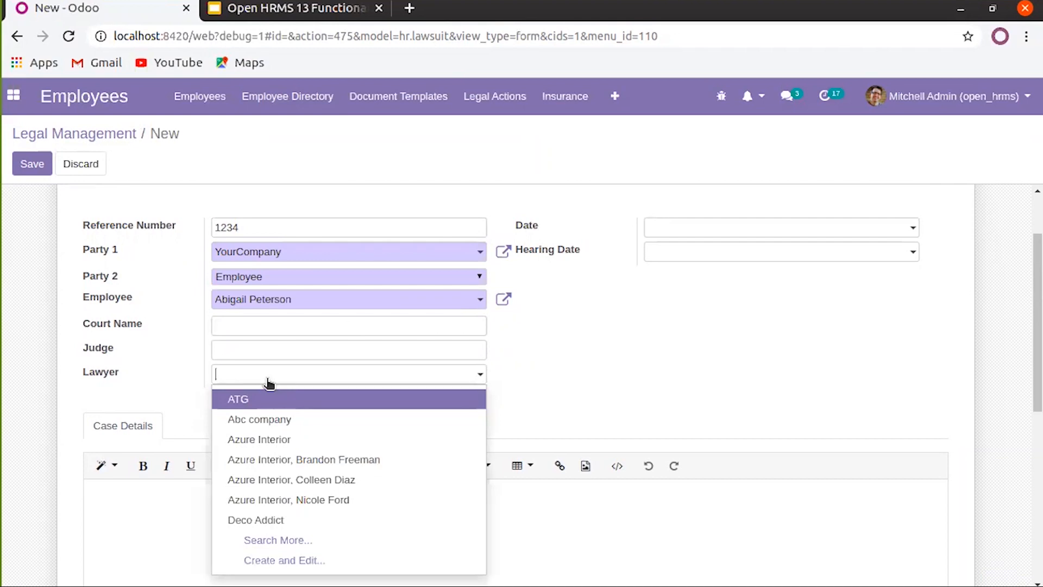
click(268, 380)
text(d)
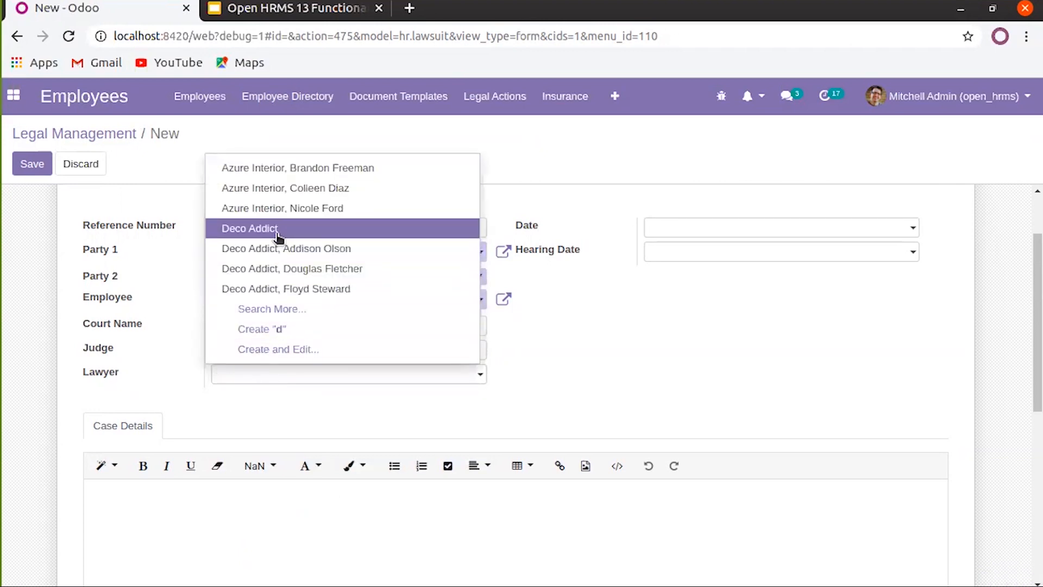
key(BackSpace)
text(addi)
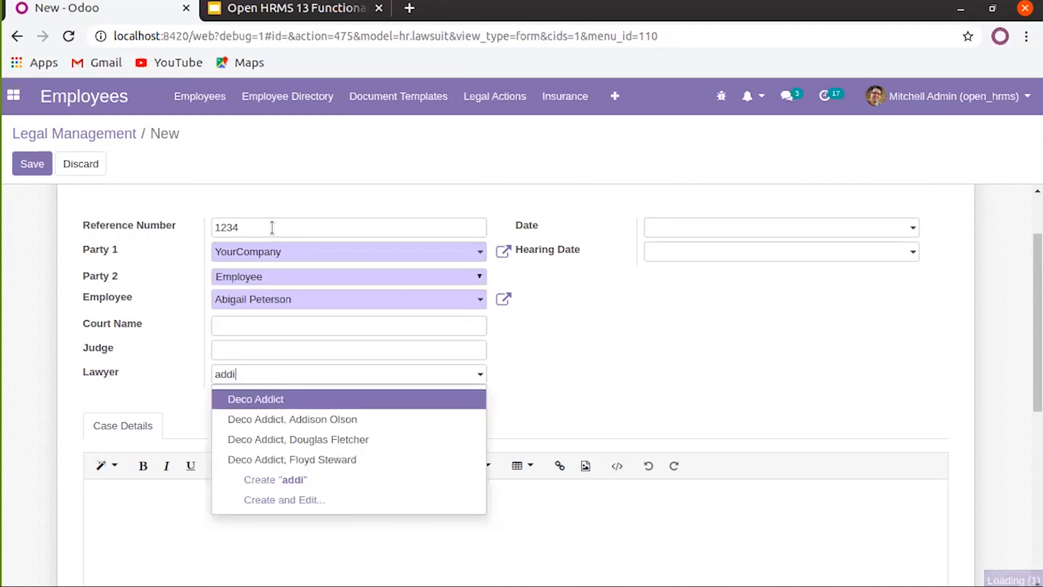
click(341, 423)
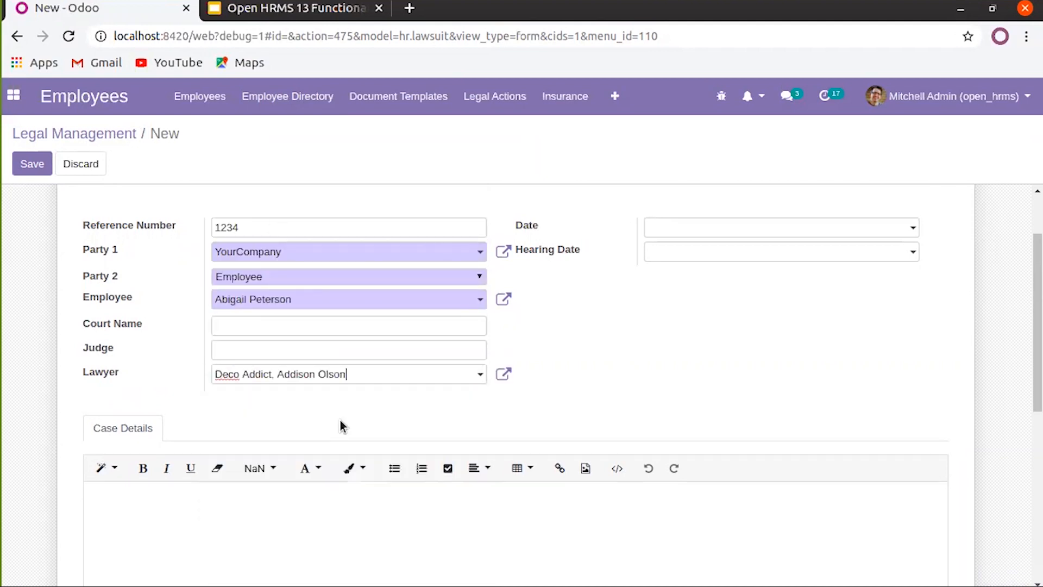
scroll(244, 456, down, 3)
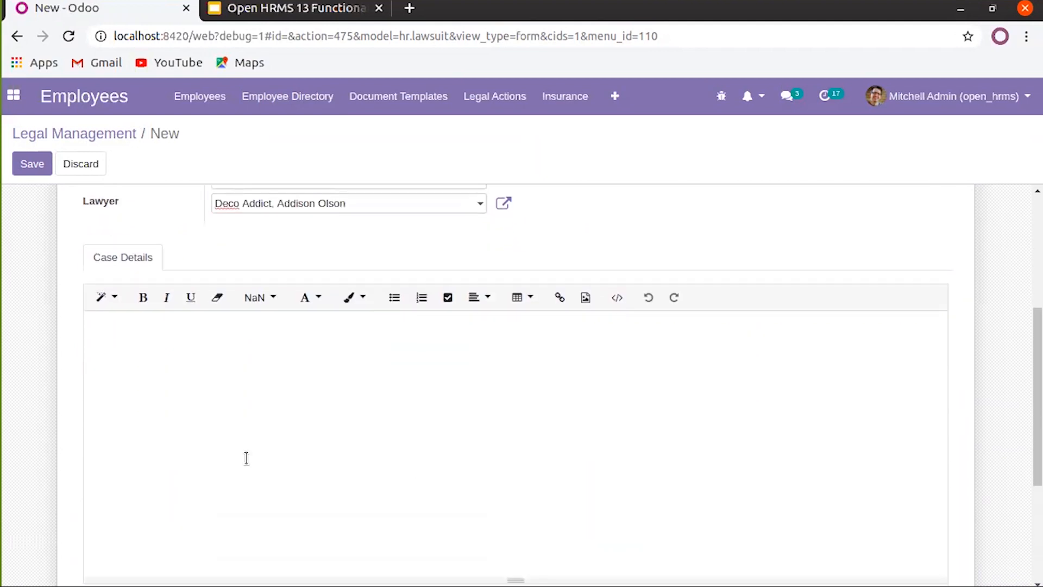
scroll(679, 380, up, 3)
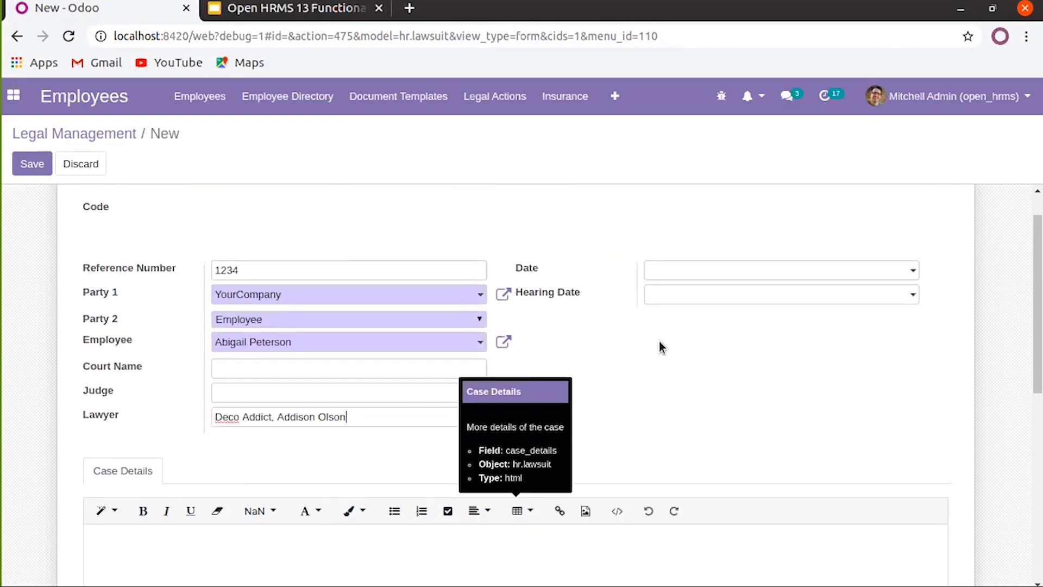
Date the case 03/17/2020, leave the hearing date empty, and save it
click(667, 271)
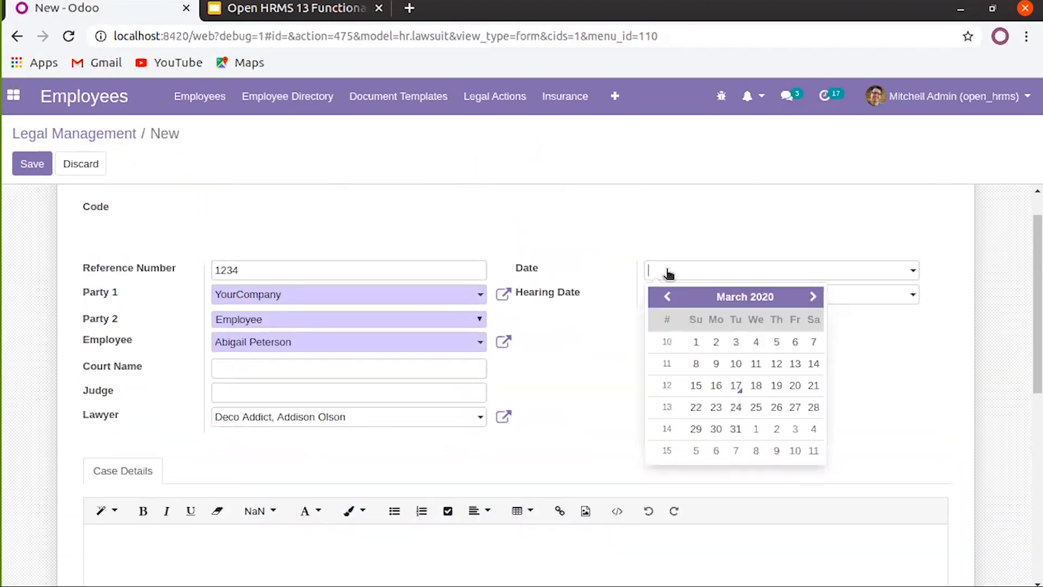
click(736, 385)
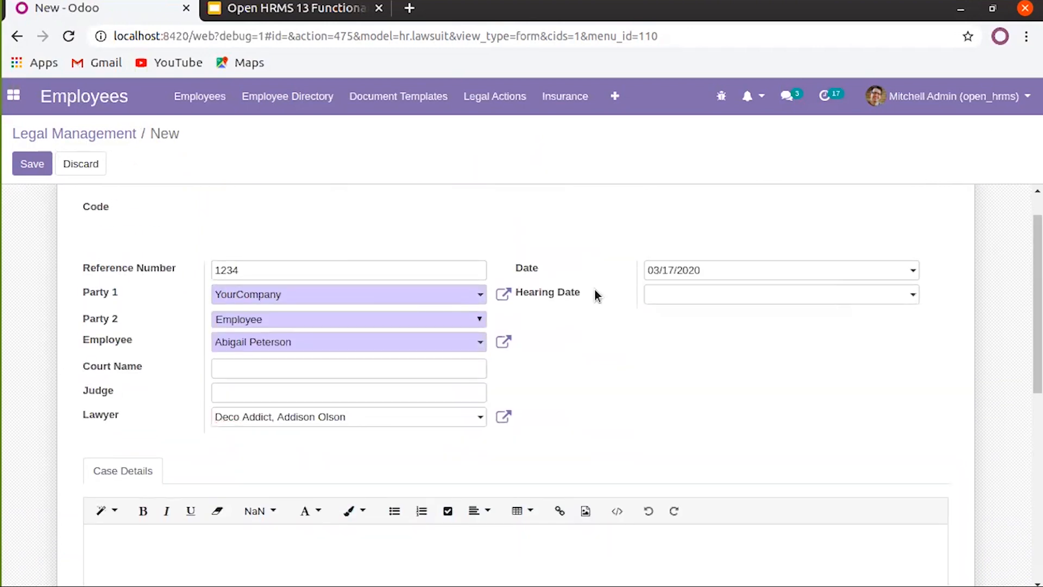
click(670, 300)
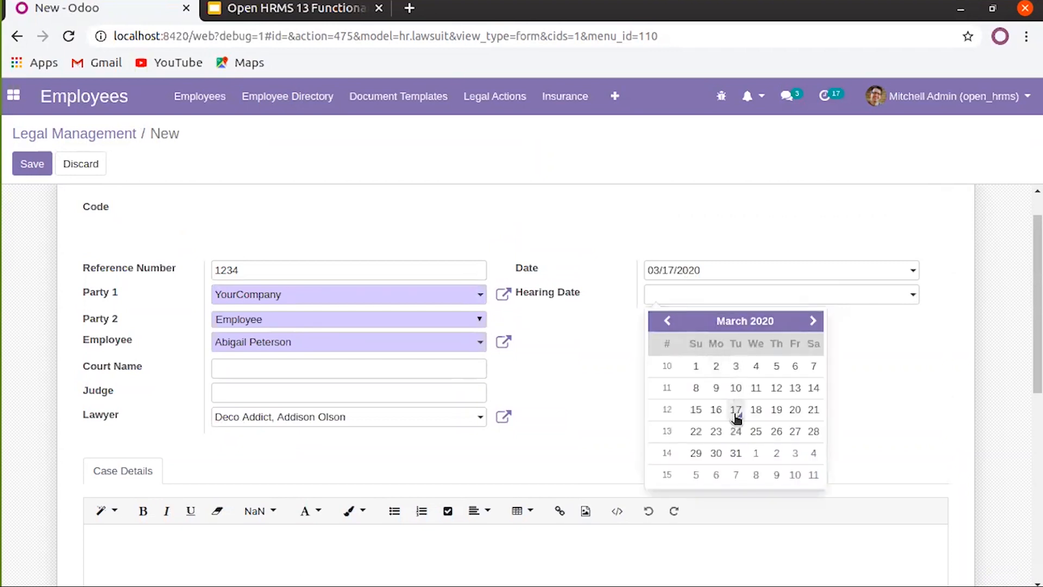
click(579, 368)
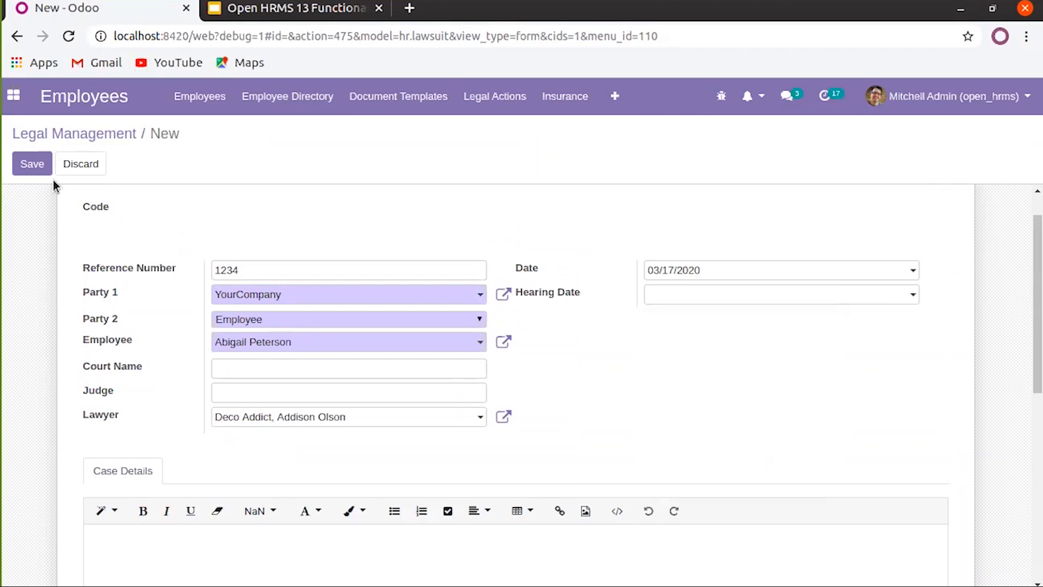
click(32, 172)
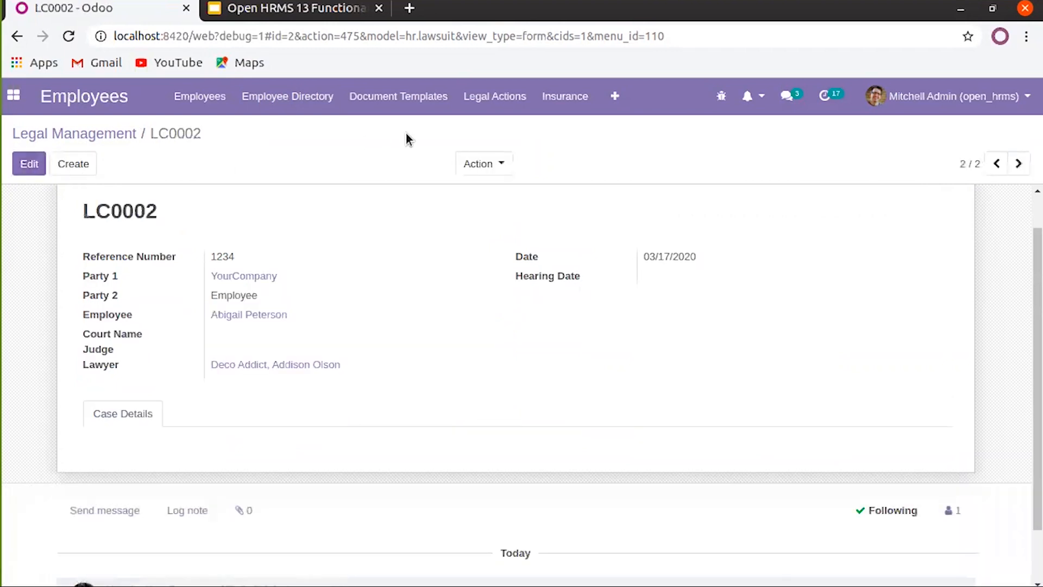
click(471, 102)
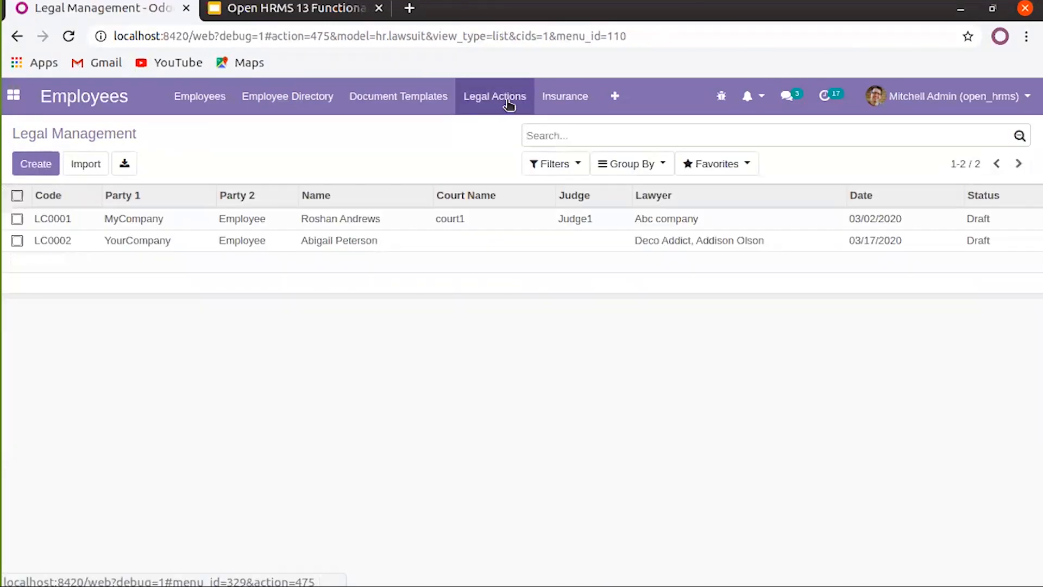
Open the Employee Insurance list, glance at Group By, and create a blank insurance record
click(554, 104)
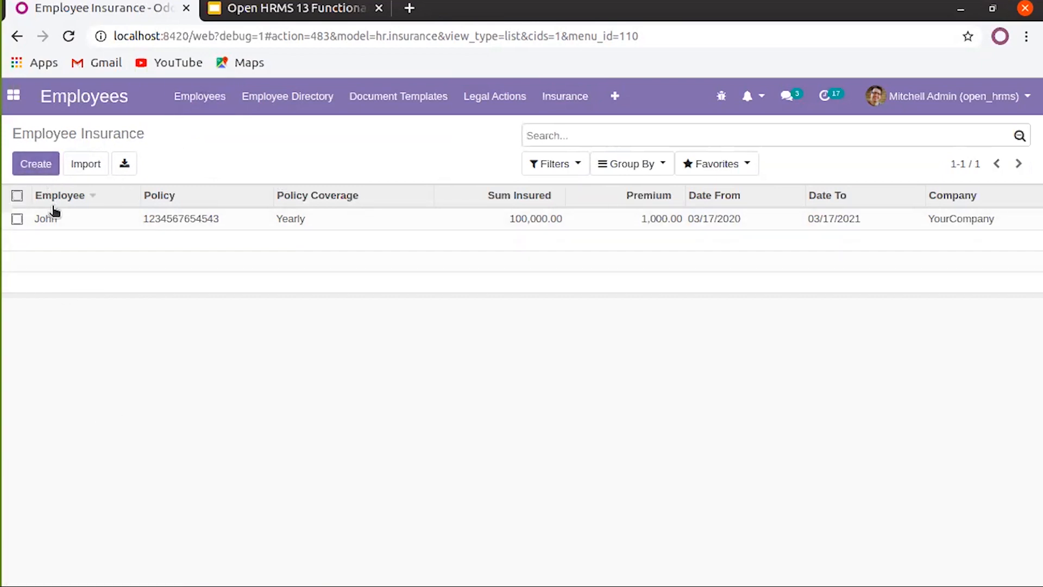
click(630, 164)
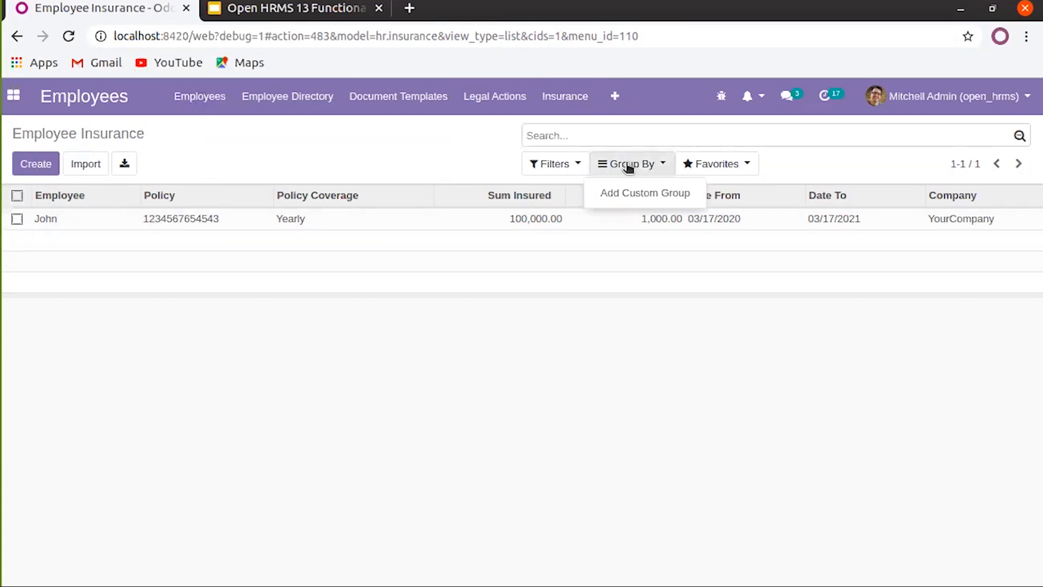
click(432, 162)
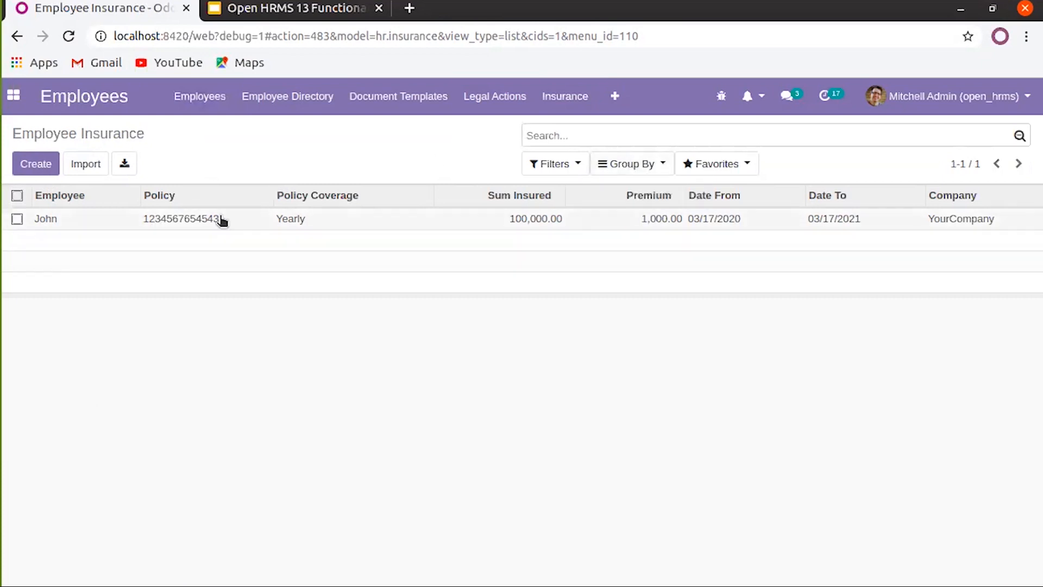
click(33, 164)
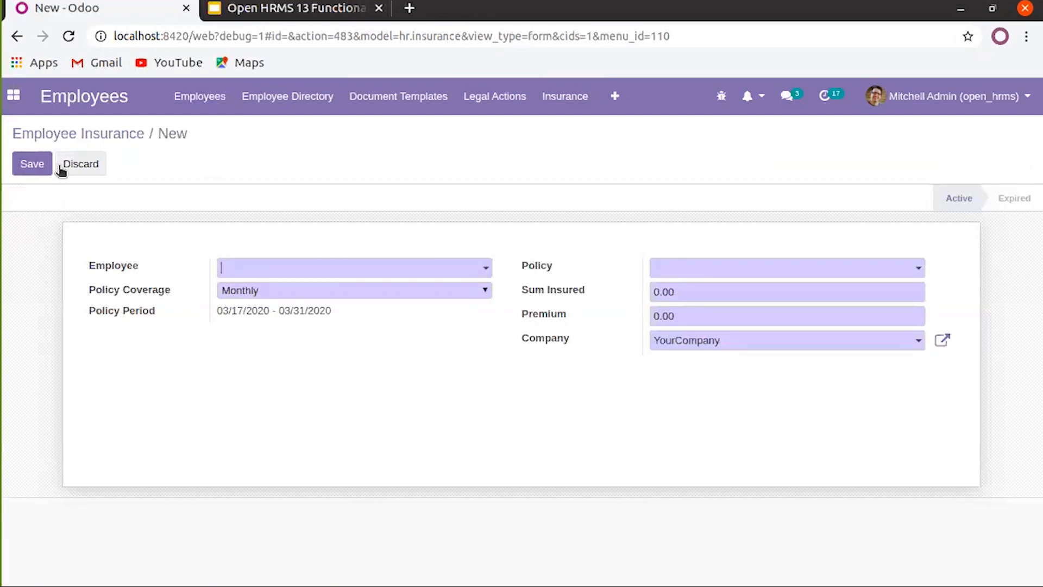
Choose the first employee, Yearly policy coverage, and the existing insurance policy
click(369, 272)
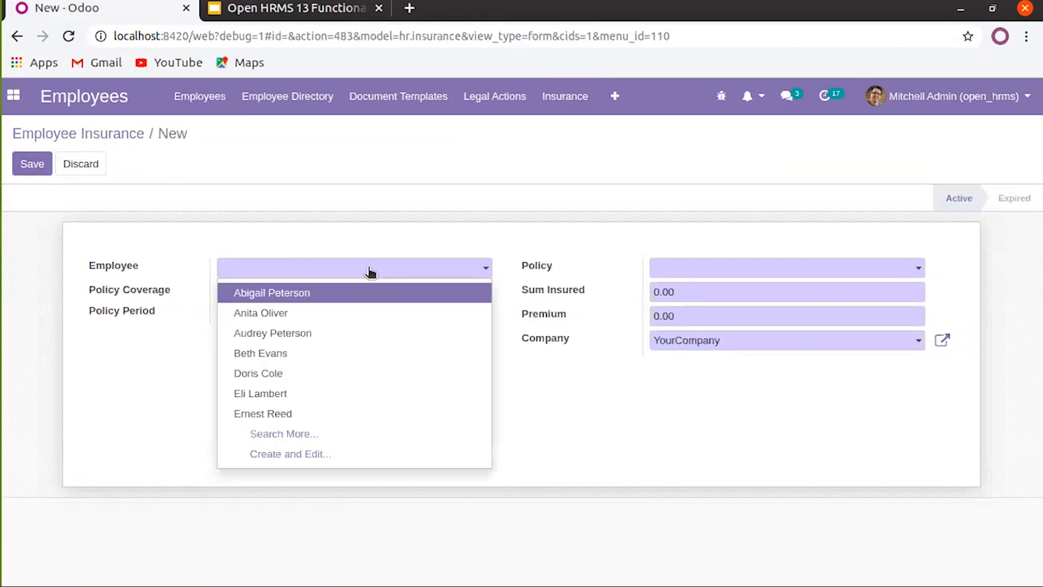
click(334, 296)
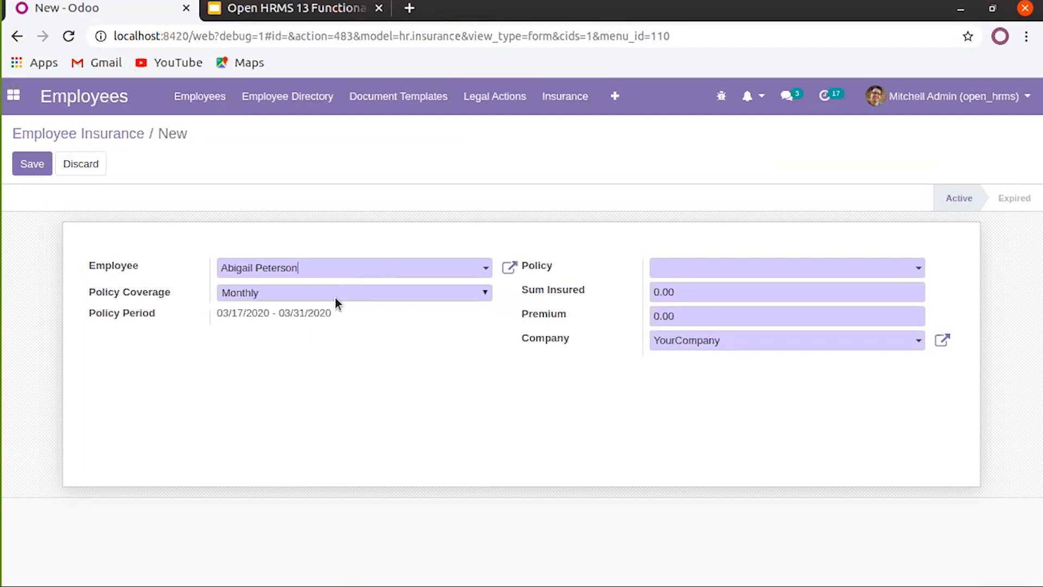
click(334, 293)
click(314, 321)
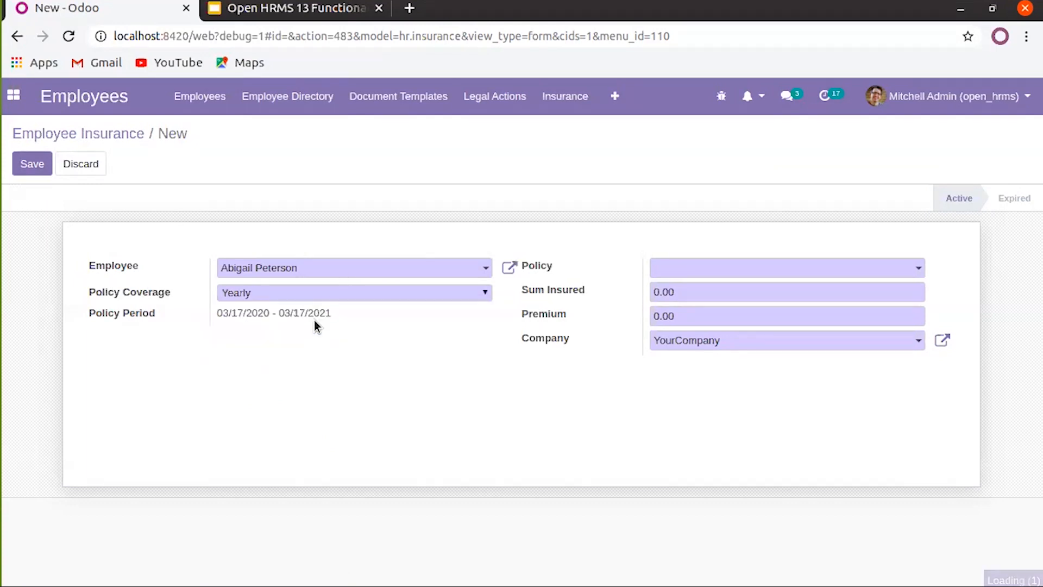
double_click(255, 313)
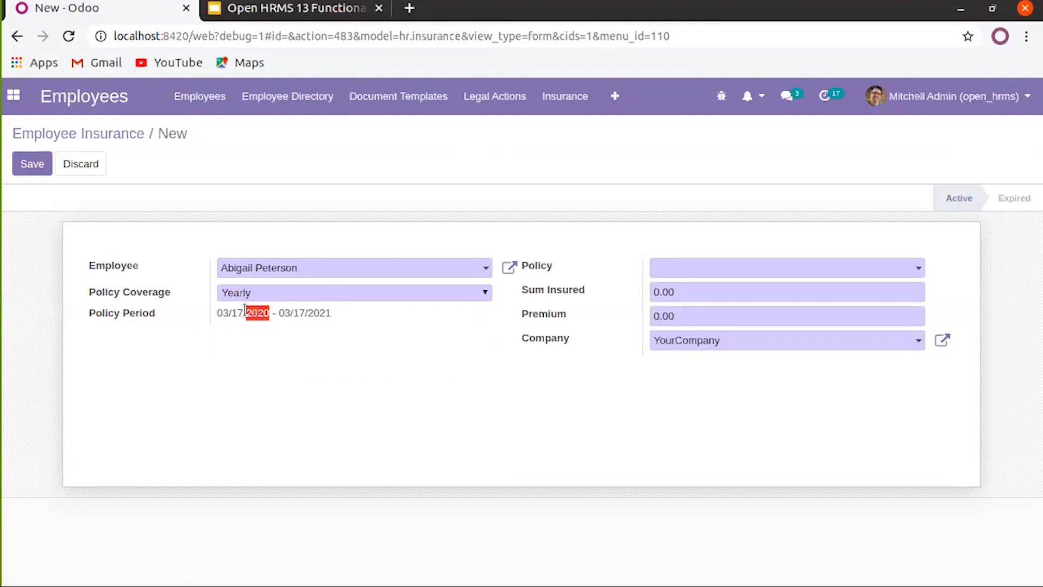
click(432, 333)
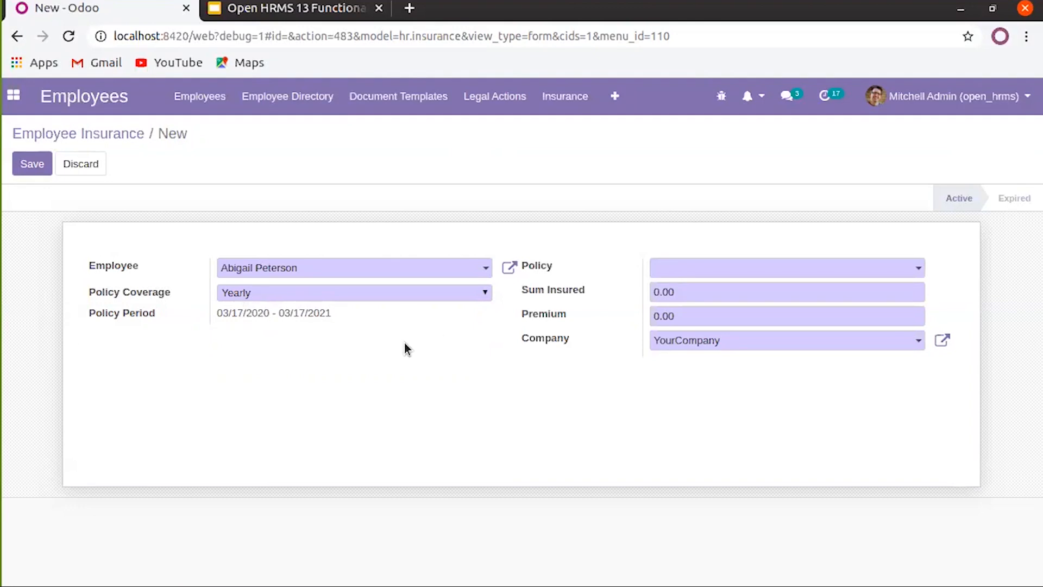
click(737, 269)
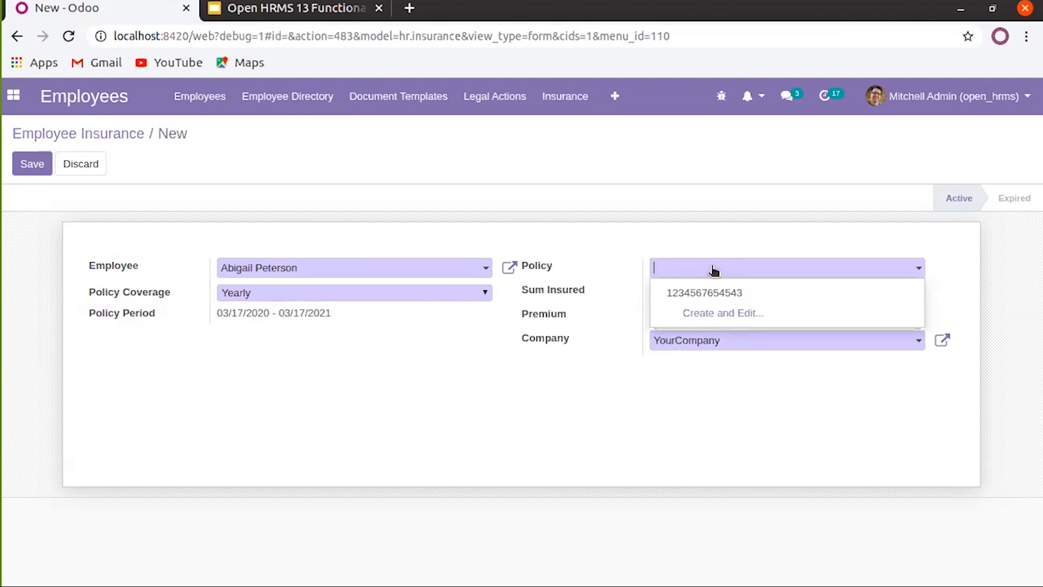
click(716, 294)
Enter sum insured 10,000.00 and premium 1,000.00, then save the insurance record
click(699, 299)
text(10000)
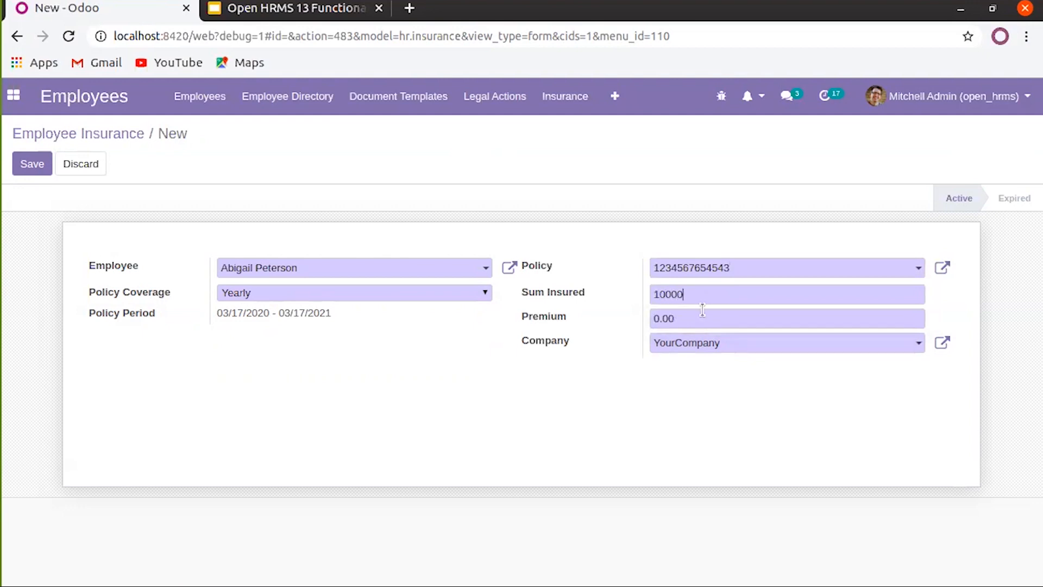
click(702, 311)
text(10)
click(32, 164)
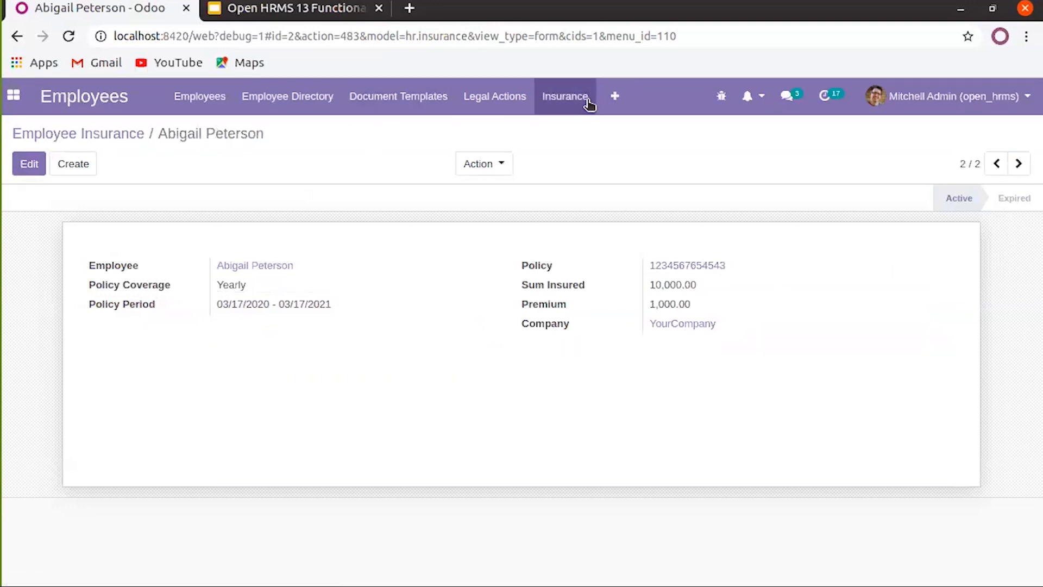
Open Request for Loan, clear the My Requests filter, and start a new loan
click(612, 97)
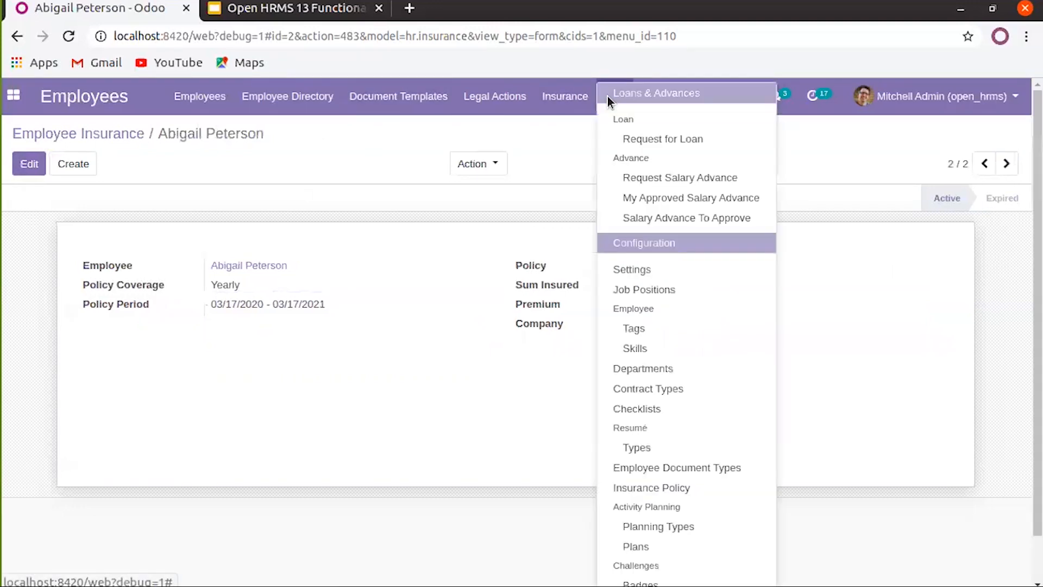
click(633, 140)
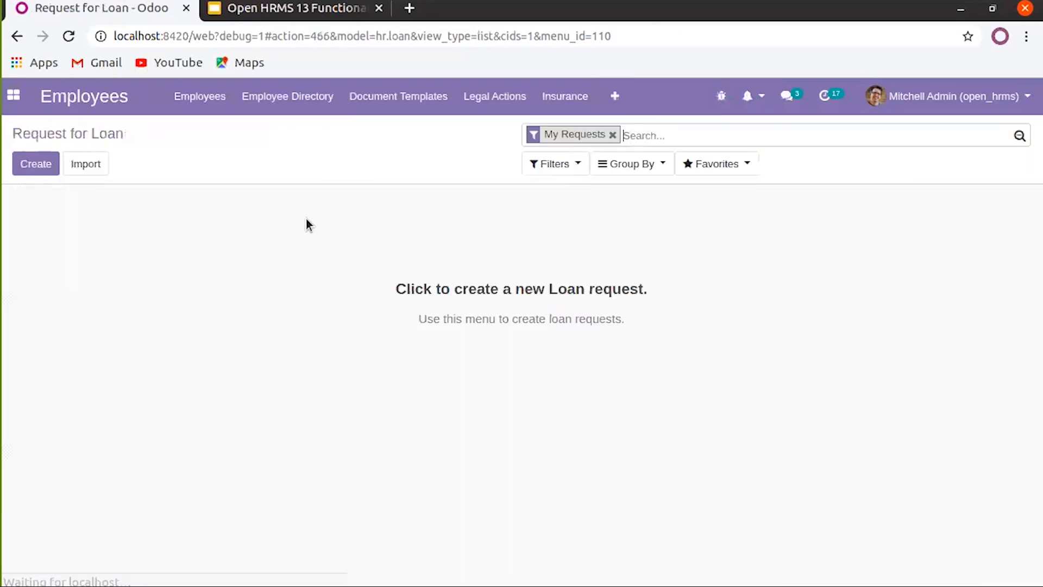
click(613, 134)
click(42, 163)
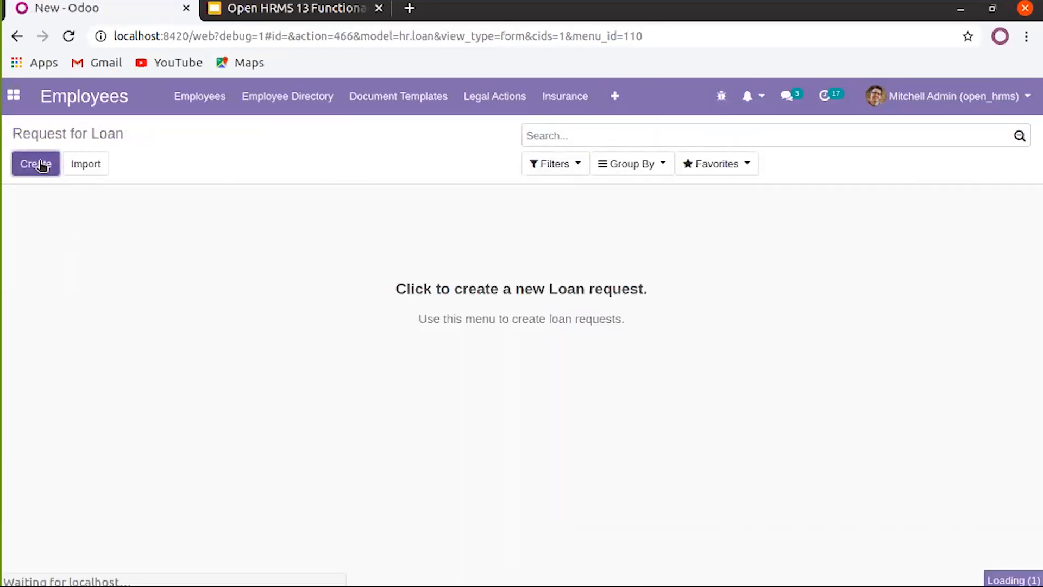
Keep the current employee and enter the loan amount of 20000
click(320, 300)
triple_click(319, 298)
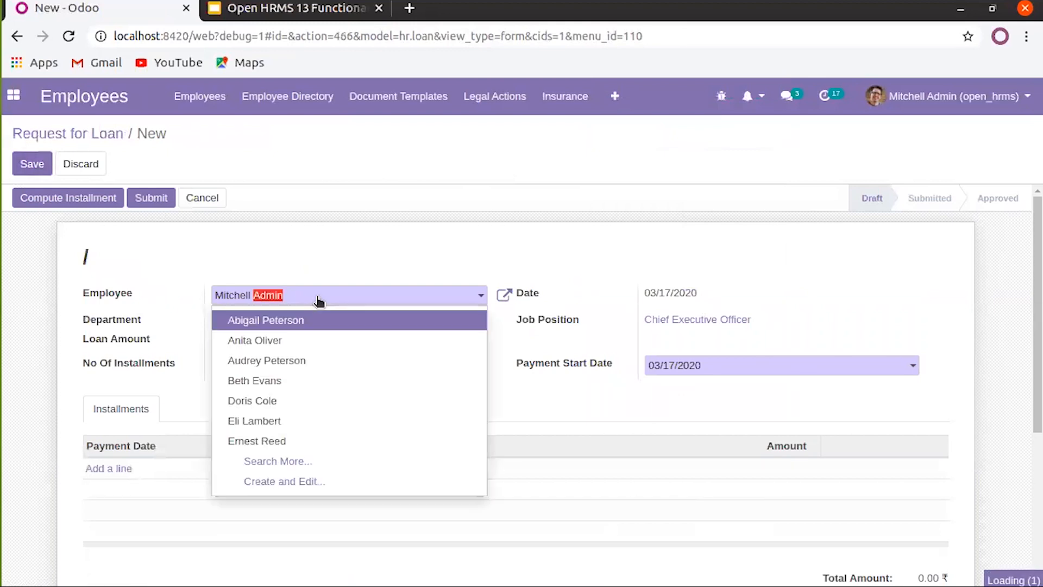
click(322, 298)
click(335, 261)
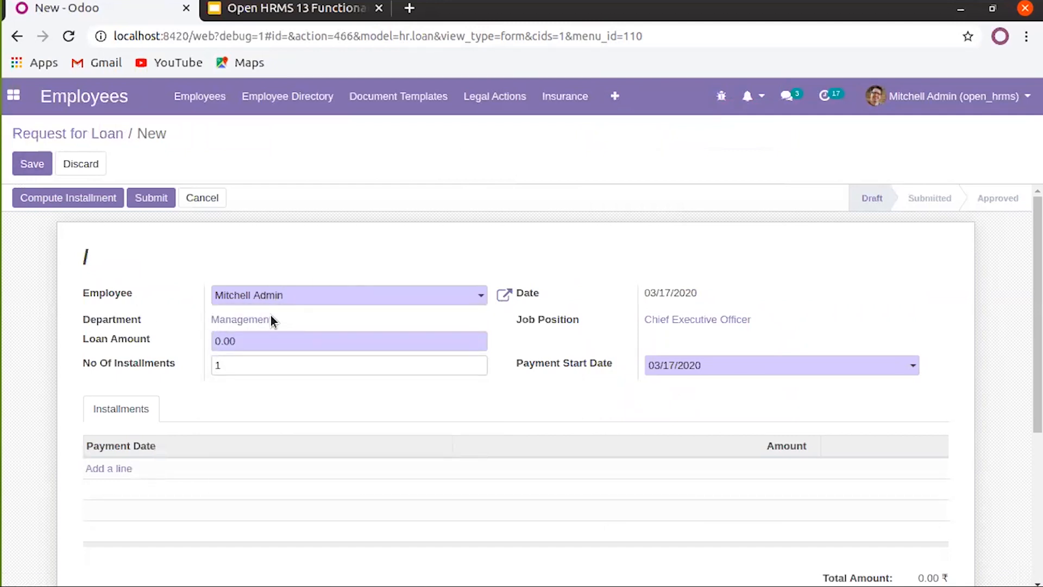
click(261, 345)
text(1)
text(0000)
Keep the payment start date at 03/17/2020 after briefly trying 2 April 2020
drag(656, 294, 648, 293)
click(699, 370)
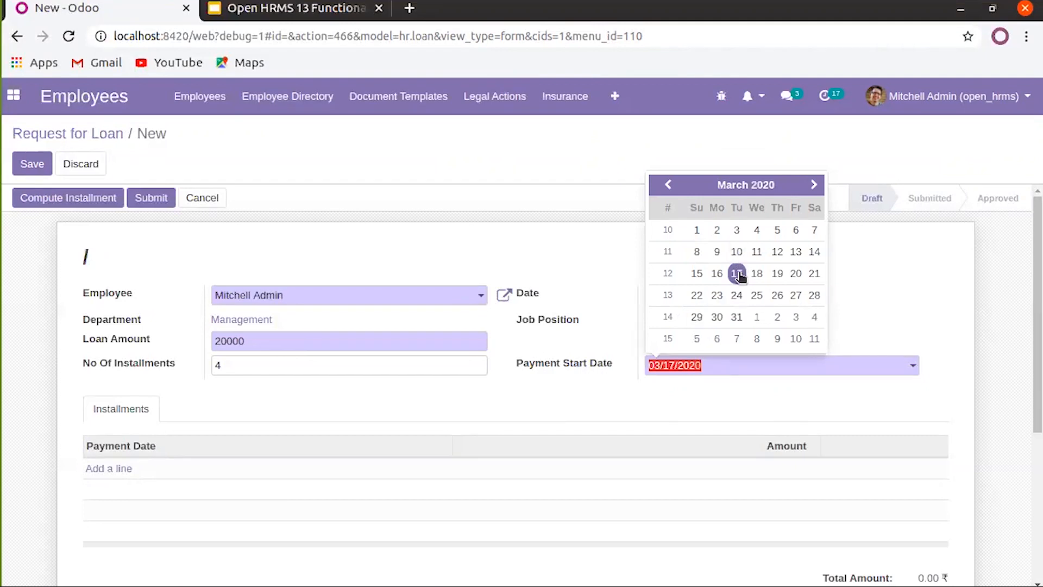
click(813, 184)
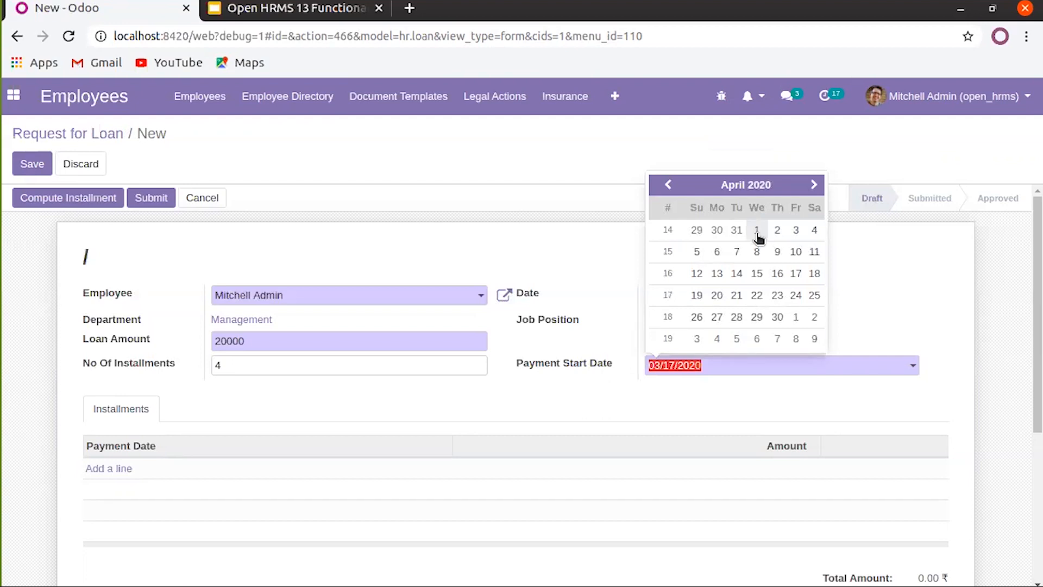
click(777, 229)
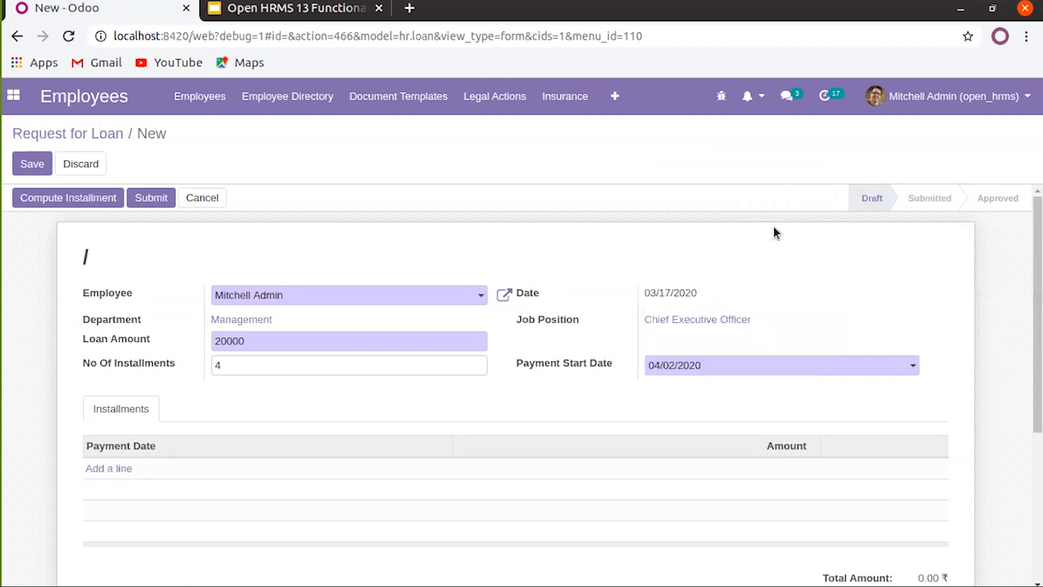
click(738, 368)
click(668, 184)
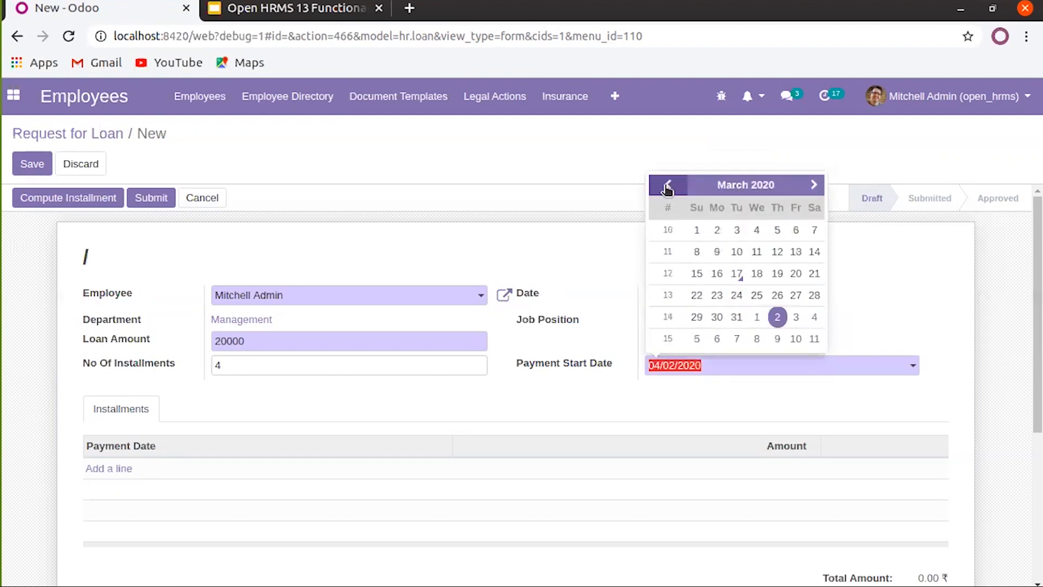
click(738, 273)
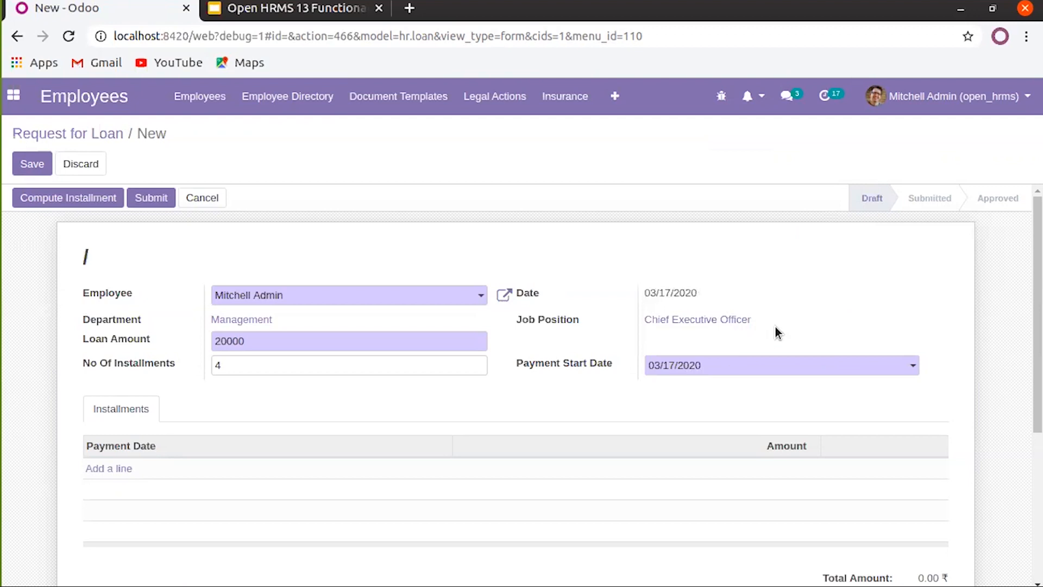
scroll(775, 327, down, 3)
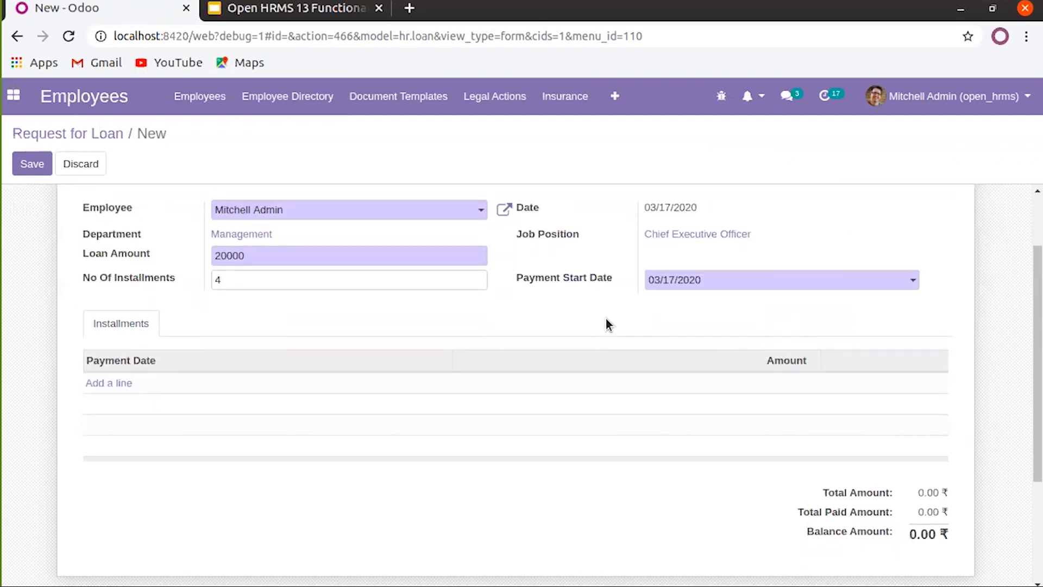
scroll(560, 315, down, 3)
scroll(560, 316, up, 3)
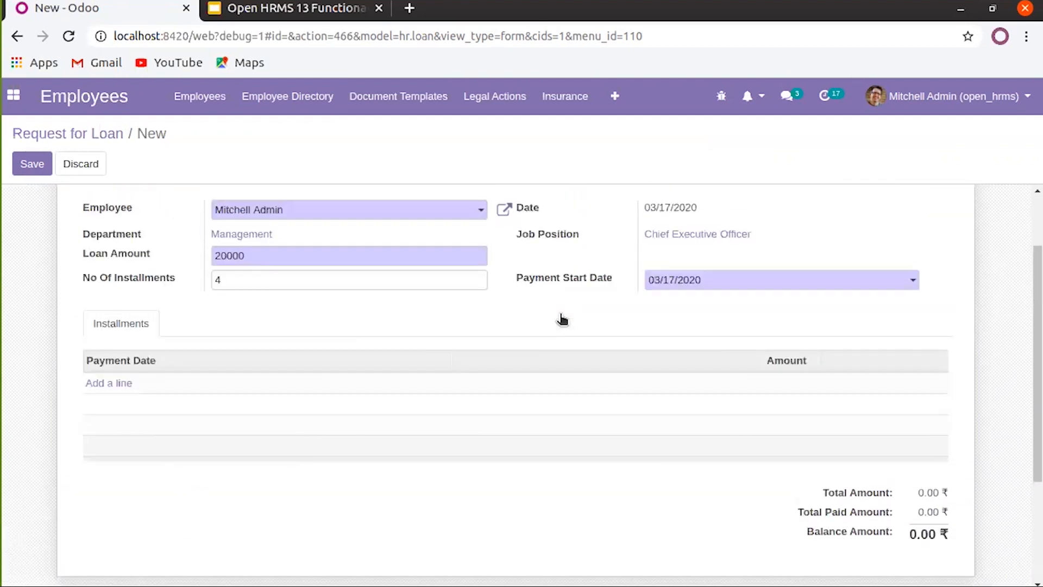
scroll(556, 315, up, 2)
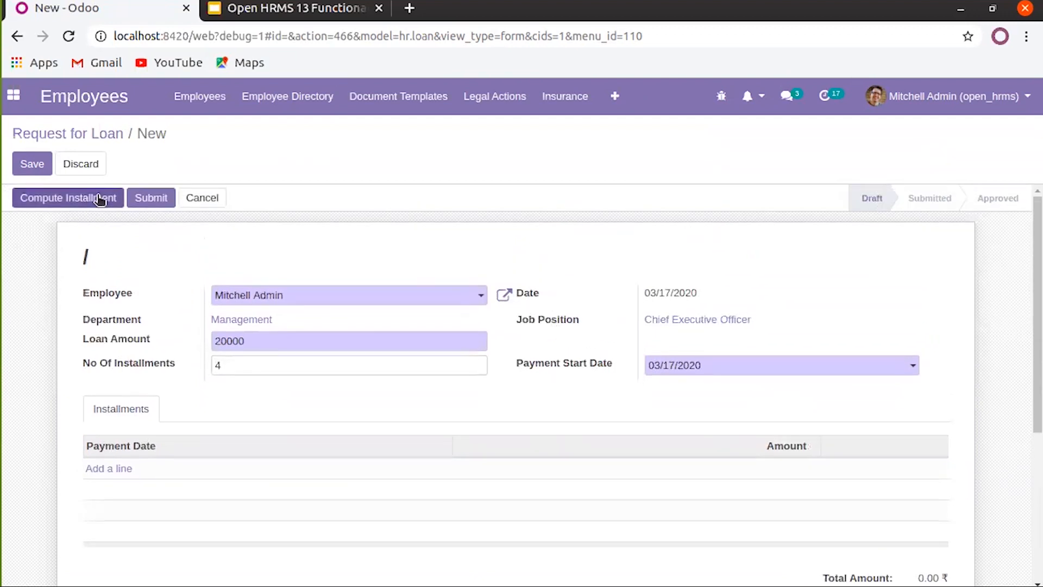
scroll(579, 340, down, 3)
scroll(574, 308, up, 2)
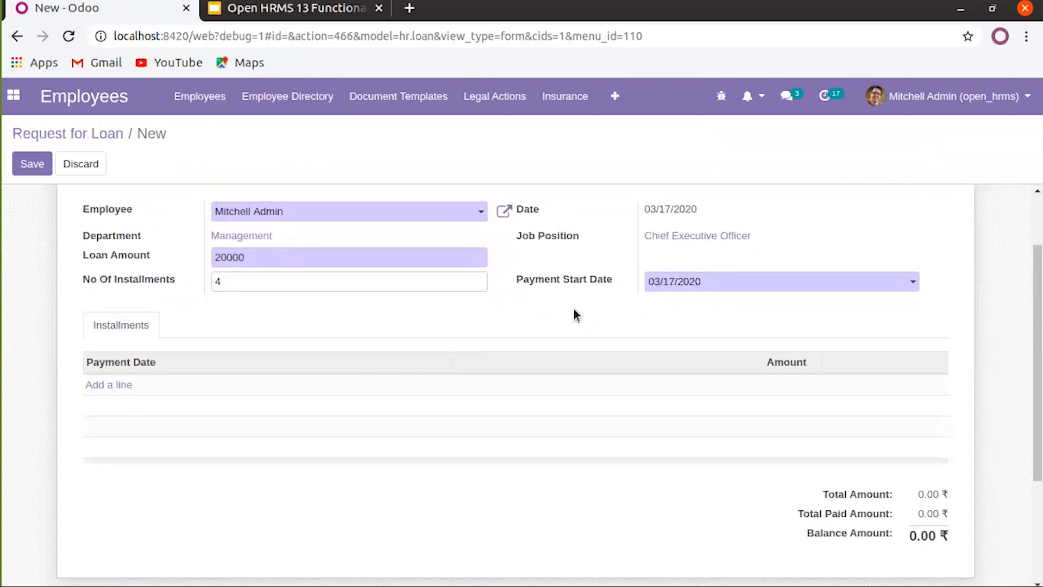
scroll(103, 275, down, 1)
scroll(128, 266, up, 2)
Compute the installment schedule and review the four monthly 5,000.00 payments
click(93, 197)
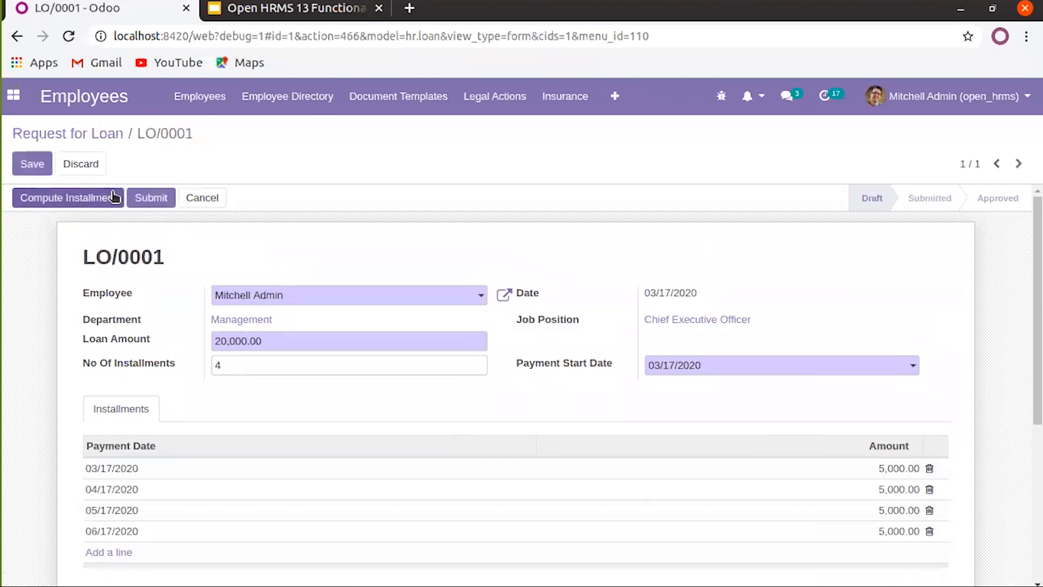
scroll(99, 213, down, 1)
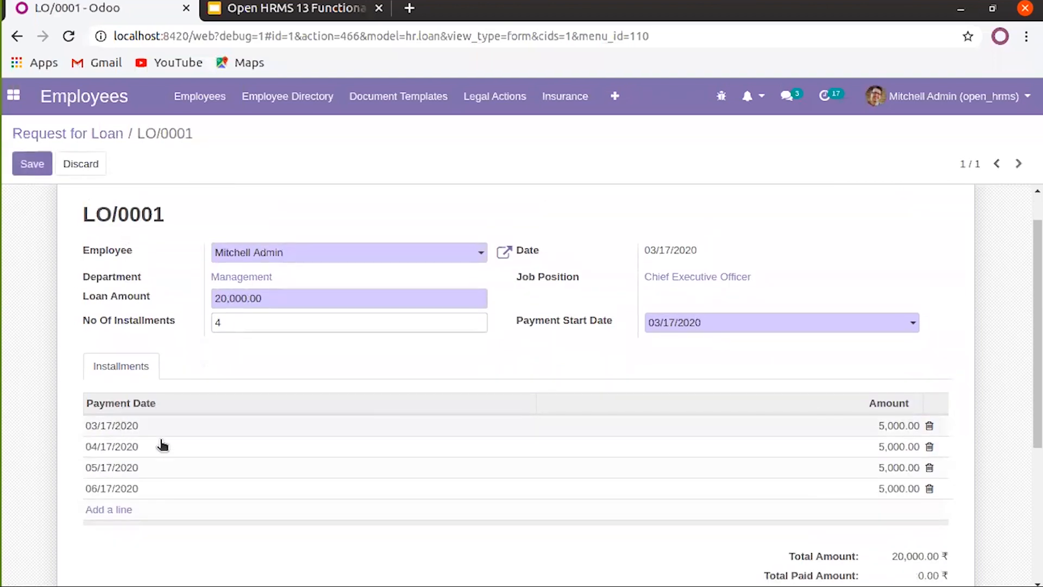
scroll(179, 410, down, 2)
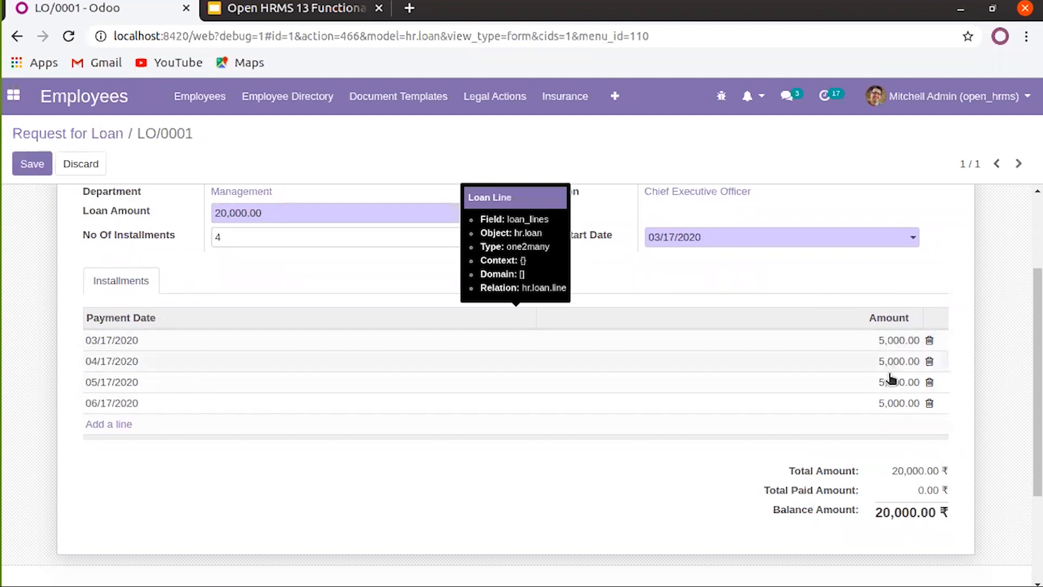
scroll(454, 454, up, 1)
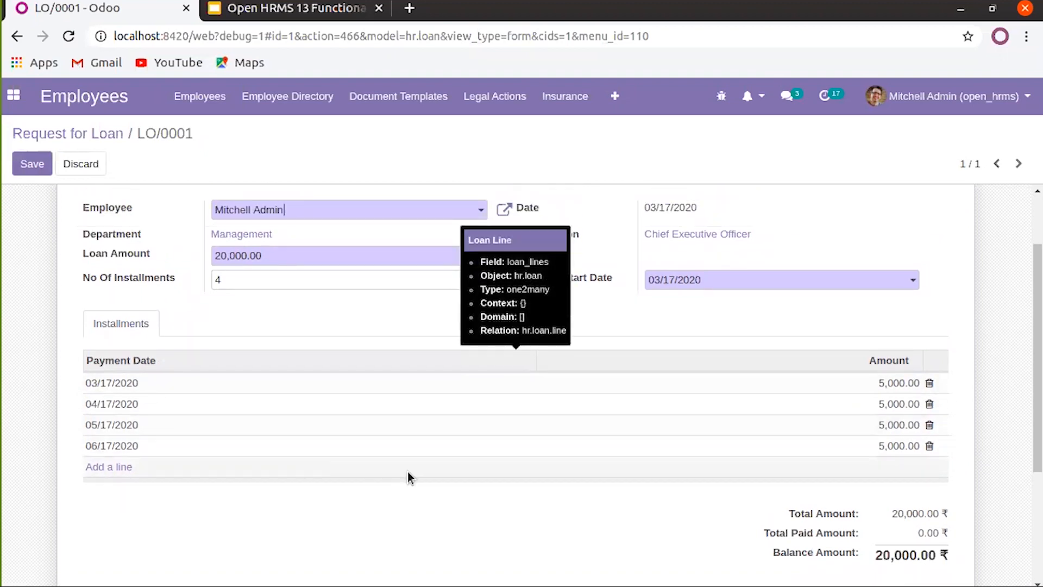
scroll(397, 483, up, 2)
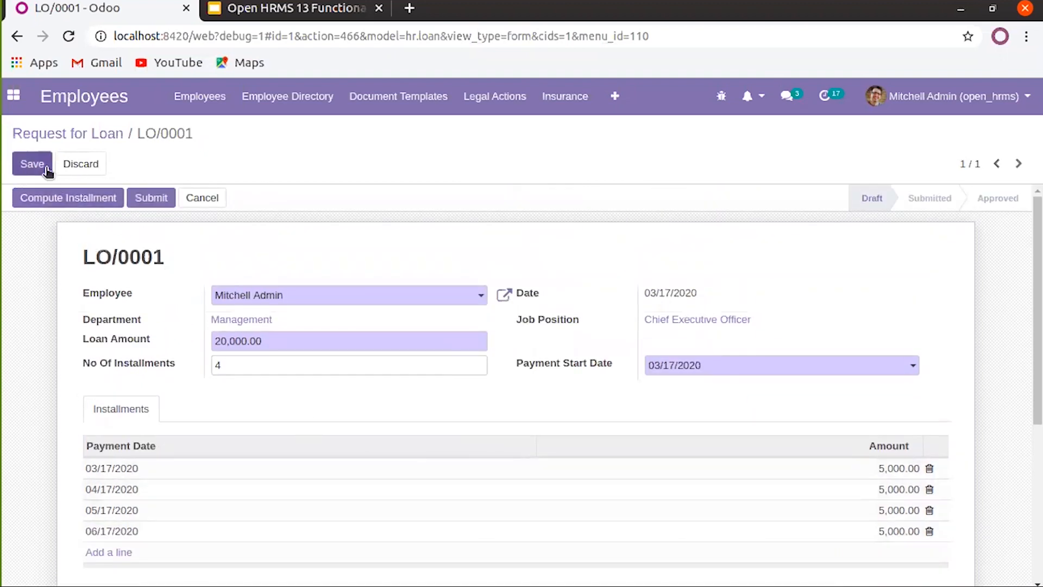
Save loan LO/0001 and submit it for approval
click(33, 164)
click(150, 198)
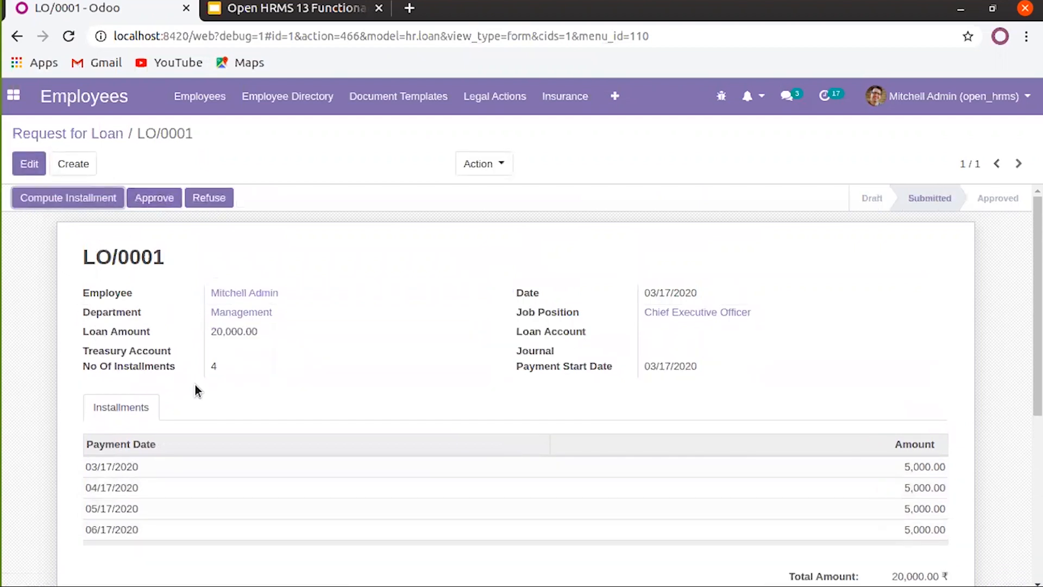
scroll(195, 384, down, 3)
scroll(407, 353, down, 2)
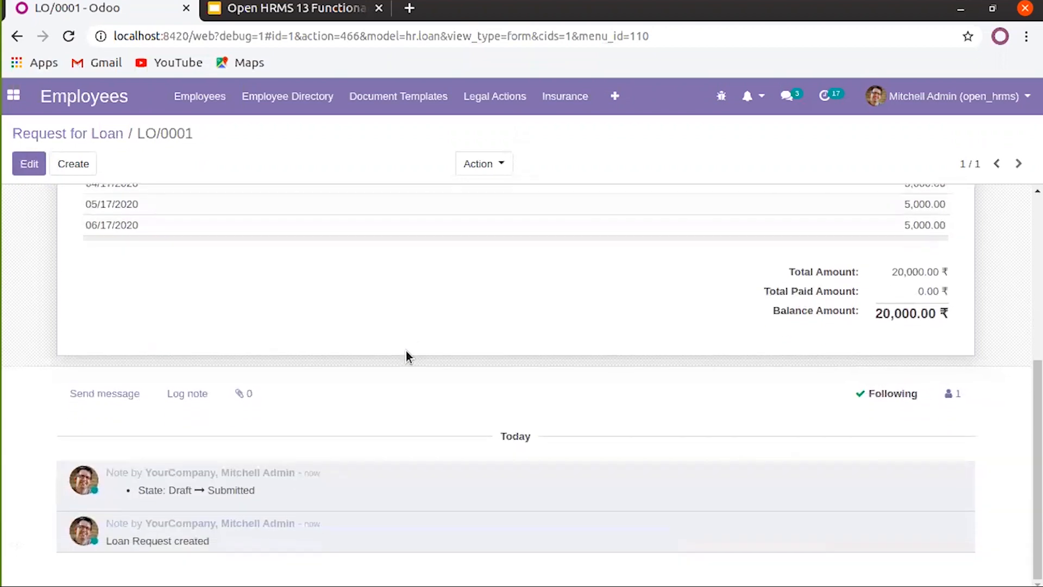
scroll(170, 334, up, 5)
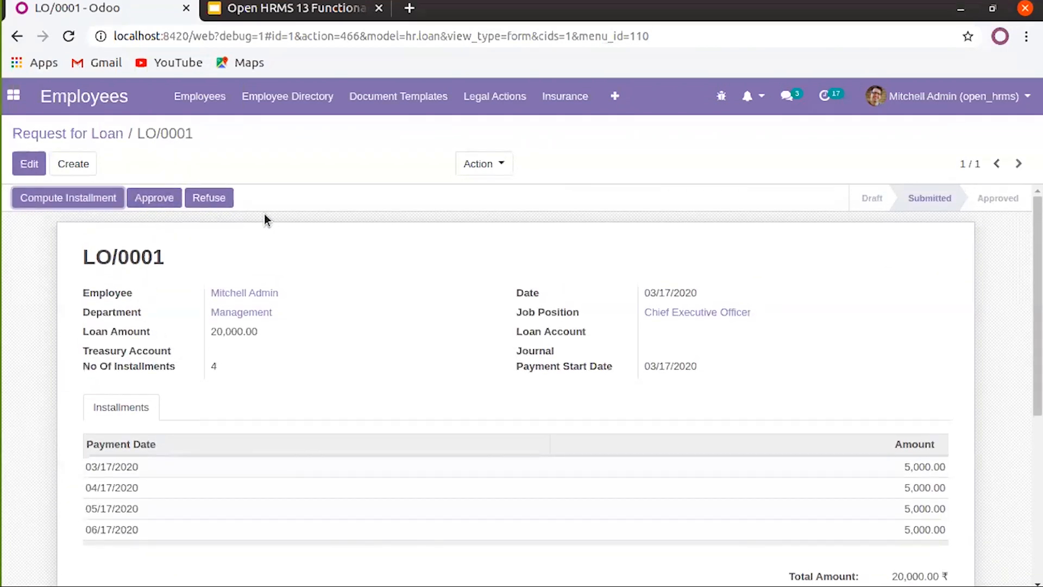
Try approving LO/0001, dismiss the missing-accounts error, and return to Employee Insurance
click(159, 197)
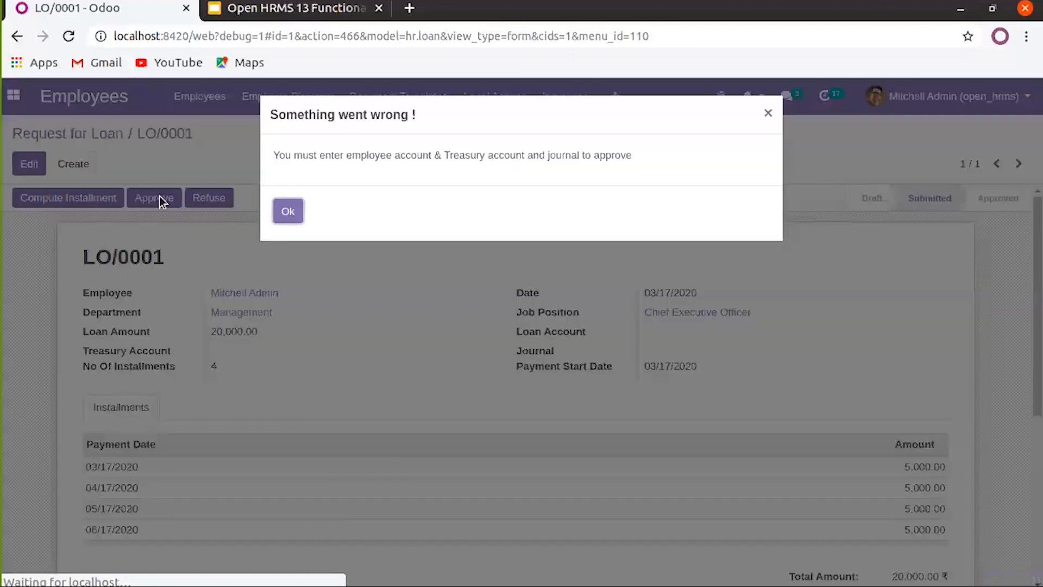
click(290, 211)
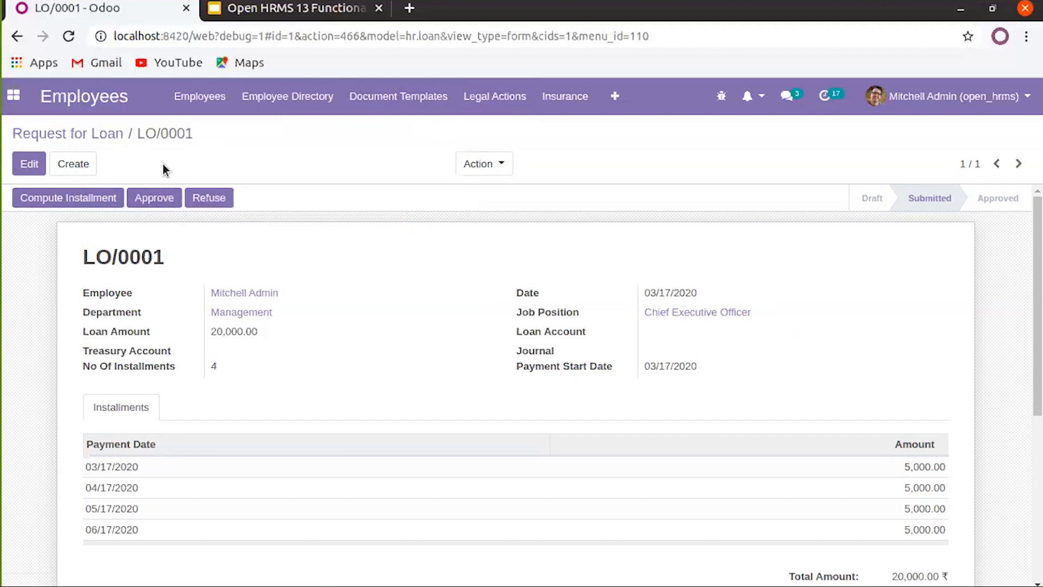
click(567, 103)
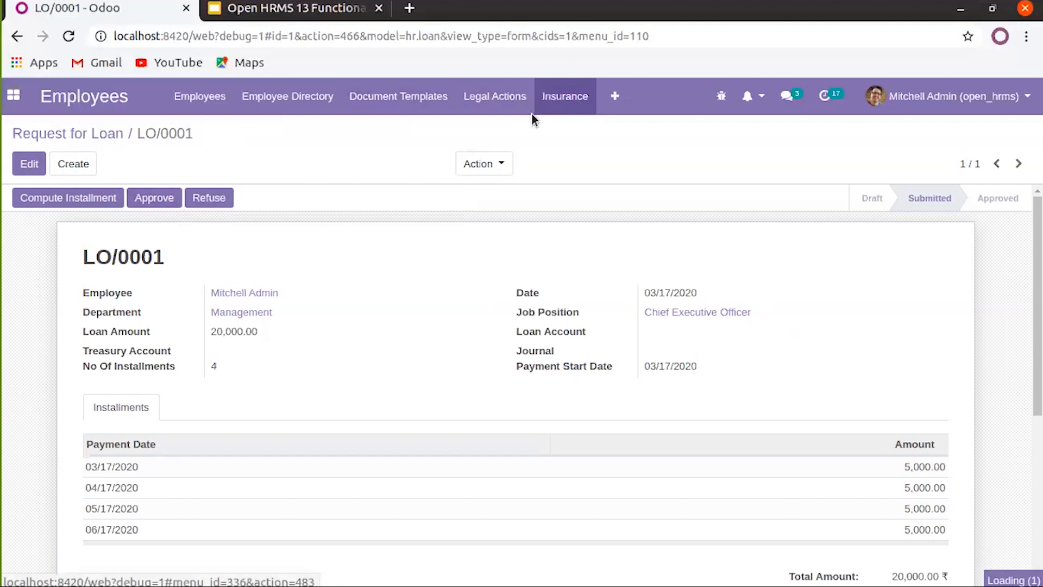
click(611, 101)
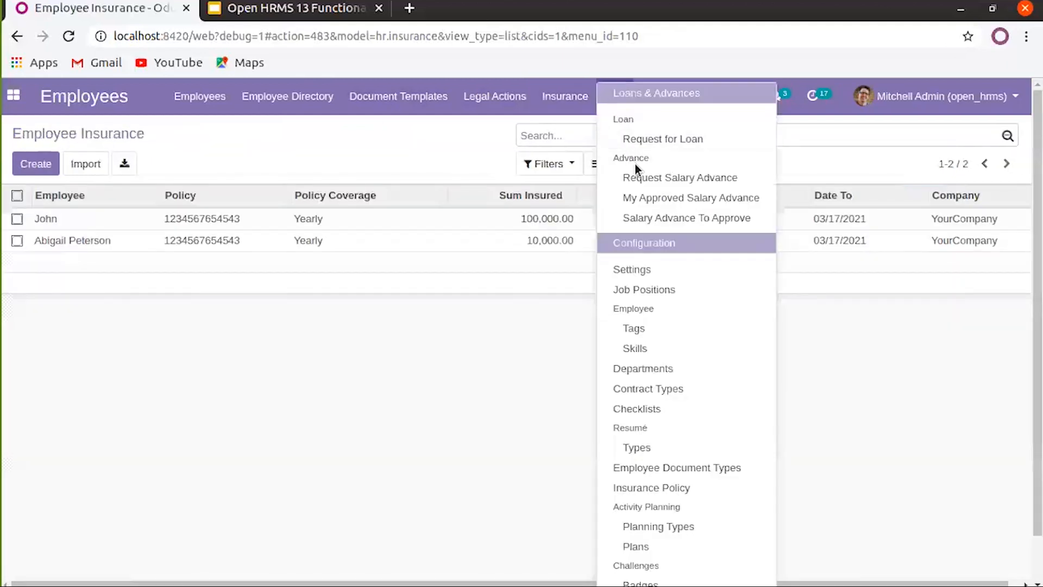
Start a new salary advance request, with all requests shown, for a Professional Services employee
click(646, 179)
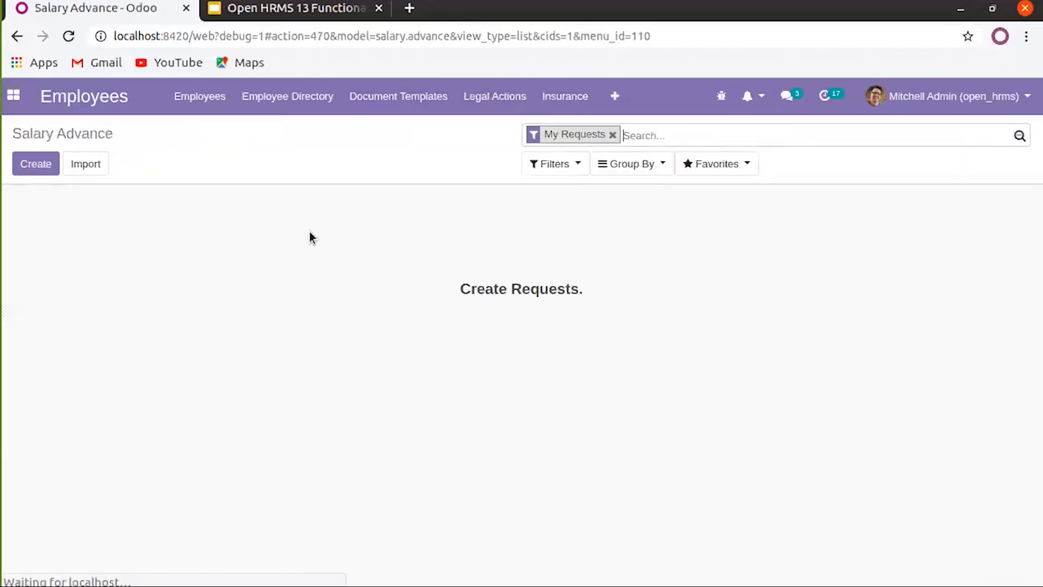
click(613, 136)
click(36, 164)
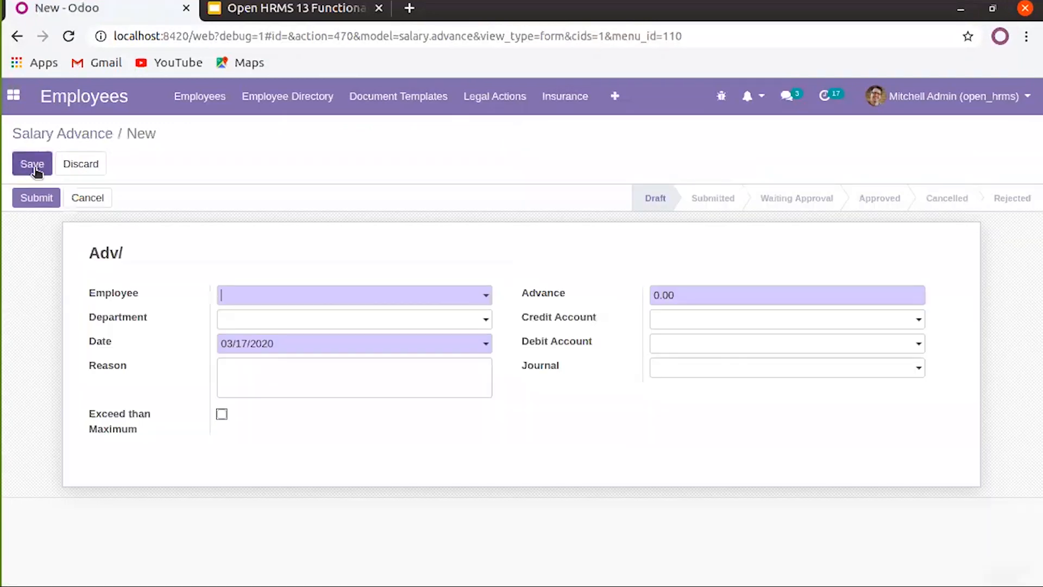
click(307, 296)
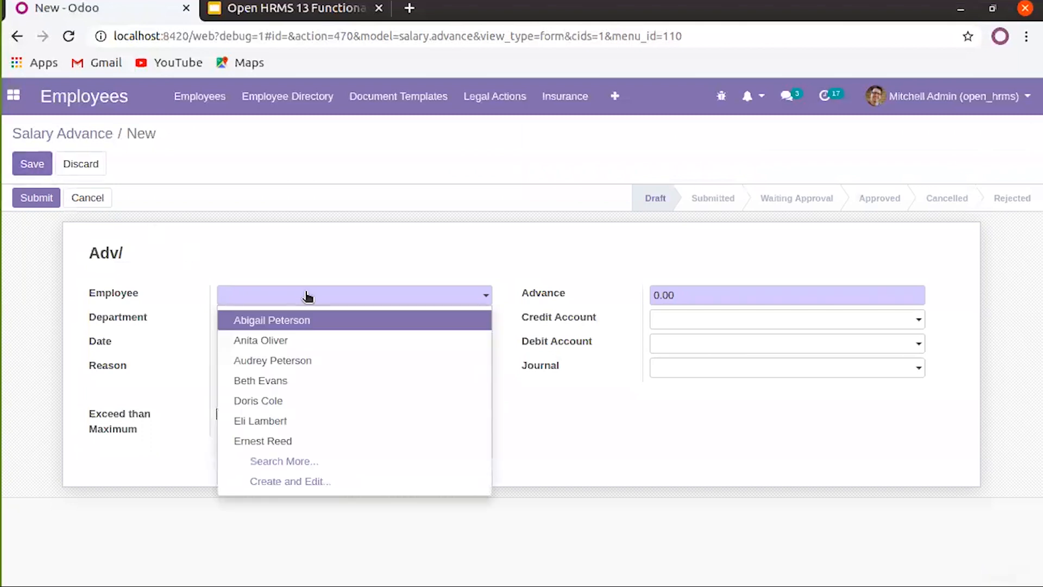
click(287, 322)
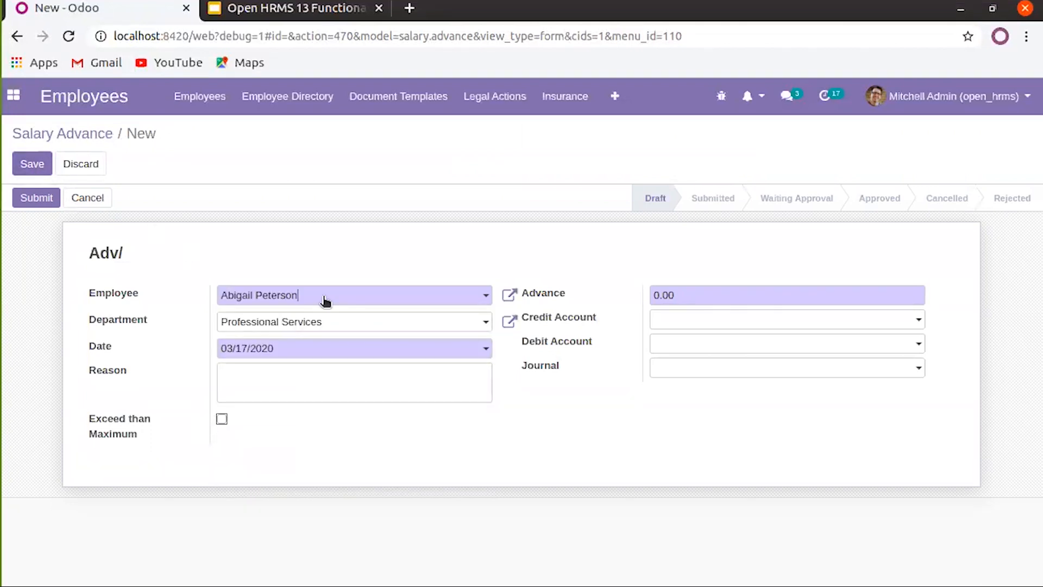
click(314, 382)
Enter a 10000 advance, leave accounts and journal unchanged, and submit it as SAR 0001
double_click(683, 295)
text(10000)
click(676, 320)
click(599, 332)
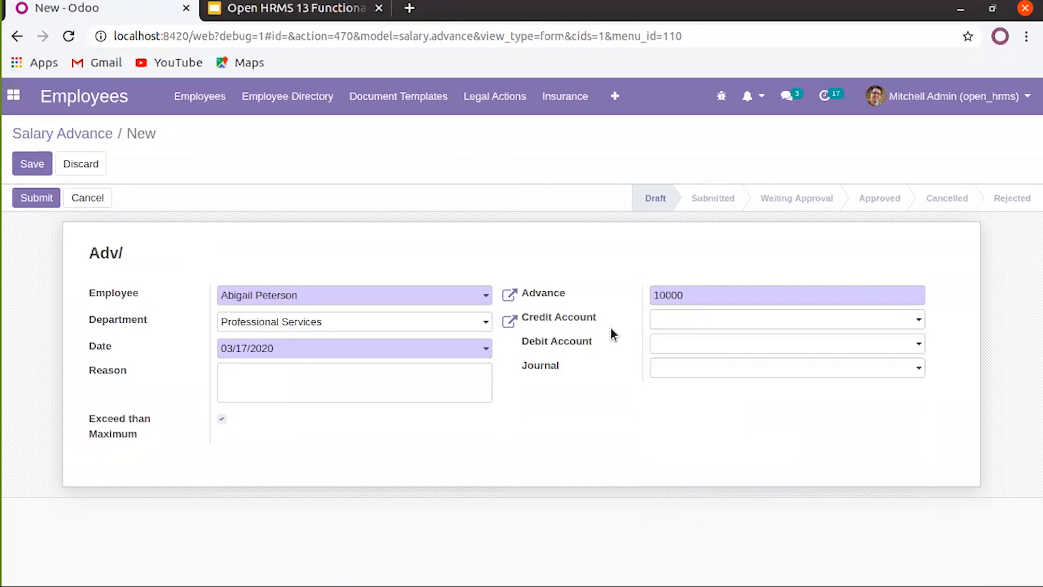
click(705, 322)
click(573, 343)
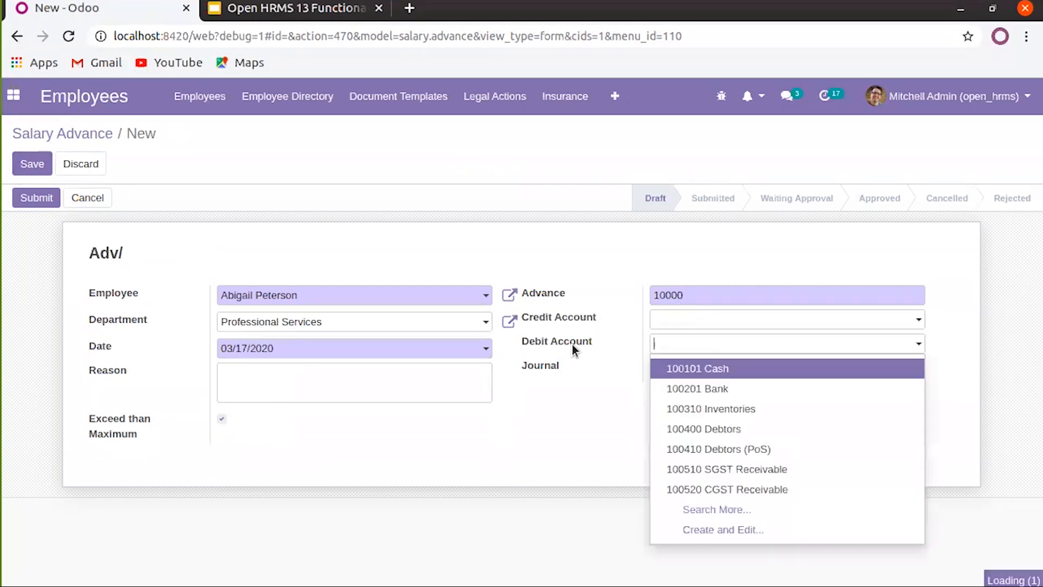
click(662, 344)
click(673, 369)
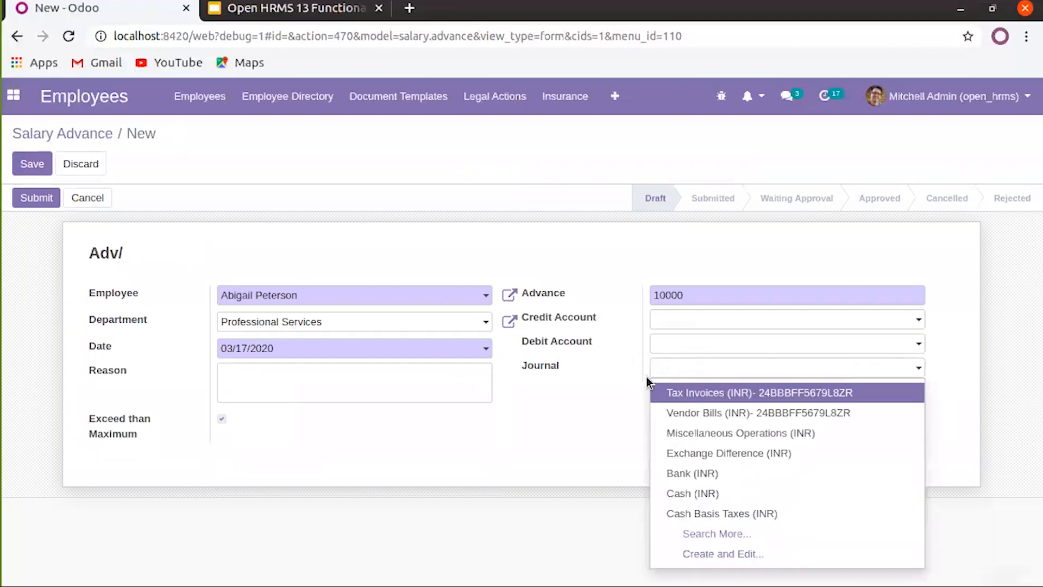
key(Down)
click(578, 413)
click(35, 198)
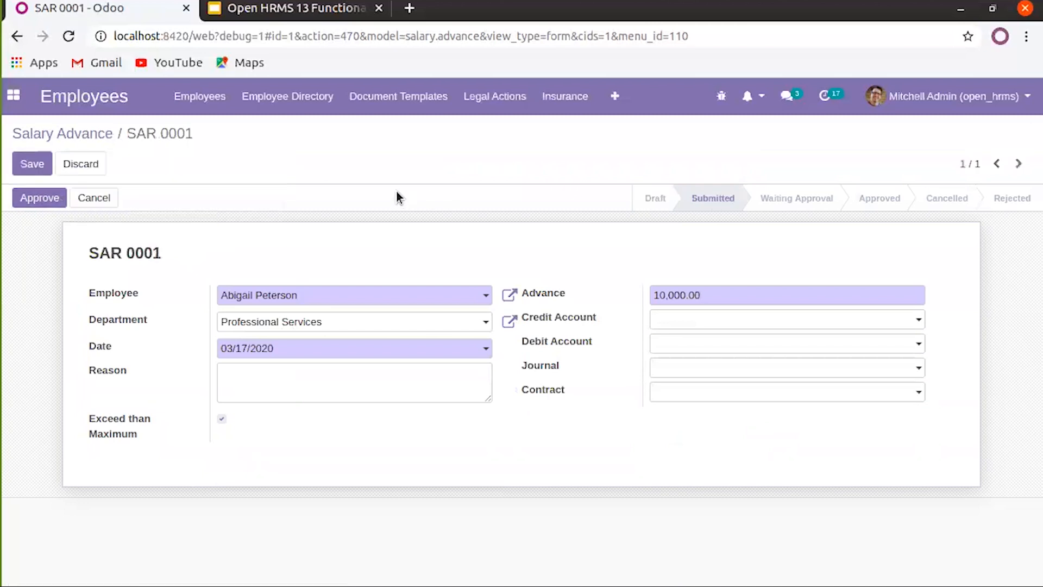
Try approving SAR 0001, dismiss the home address error, and list all approved advances
click(41, 200)
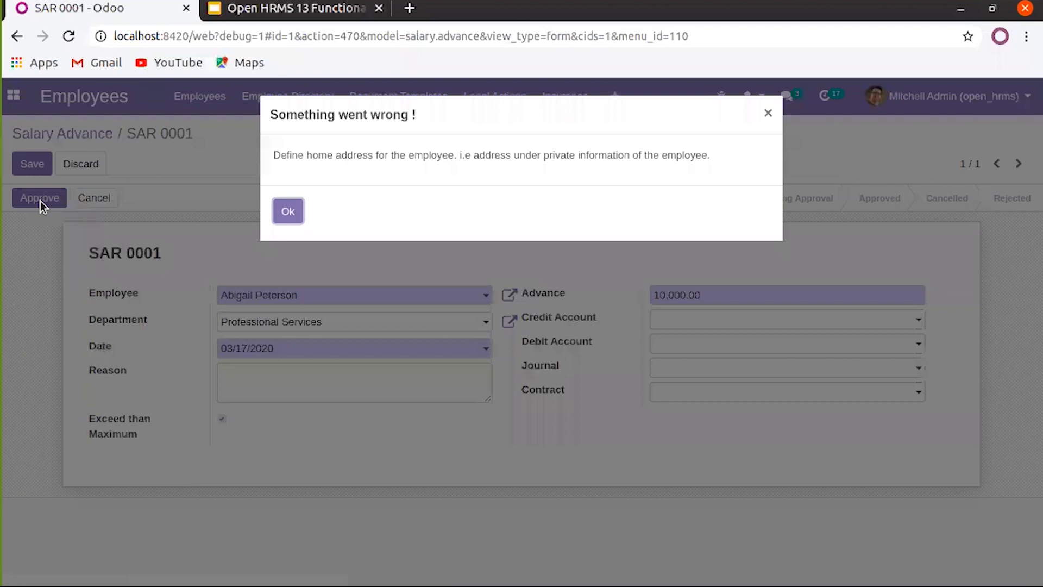
click(290, 209)
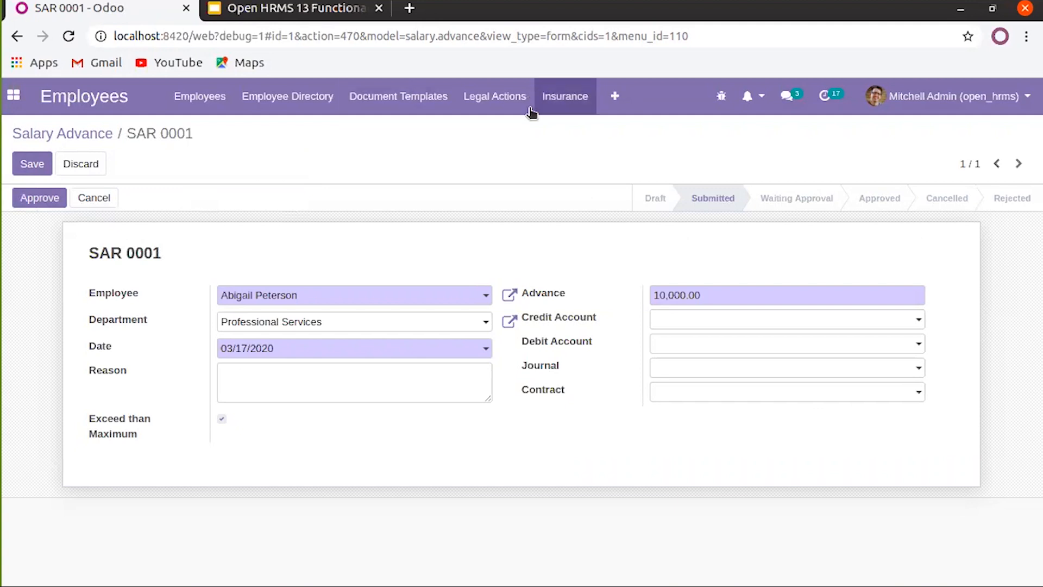
click(608, 100)
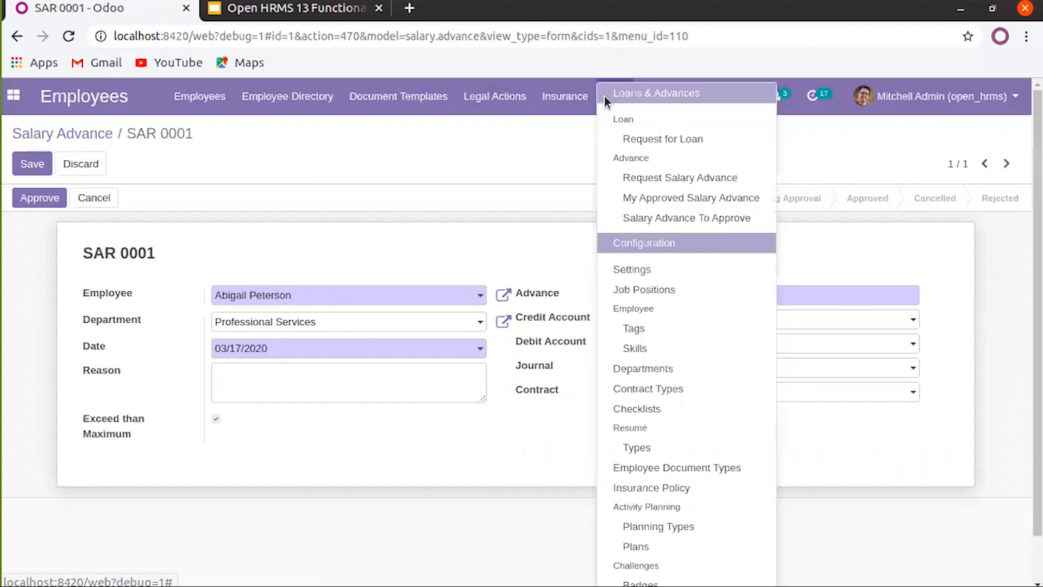
click(648, 200)
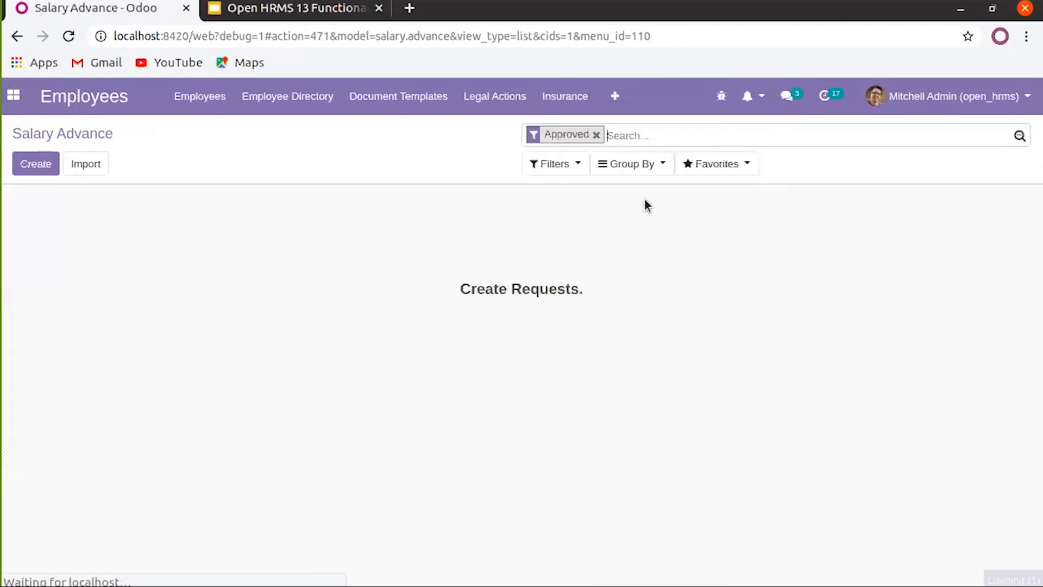
click(597, 136)
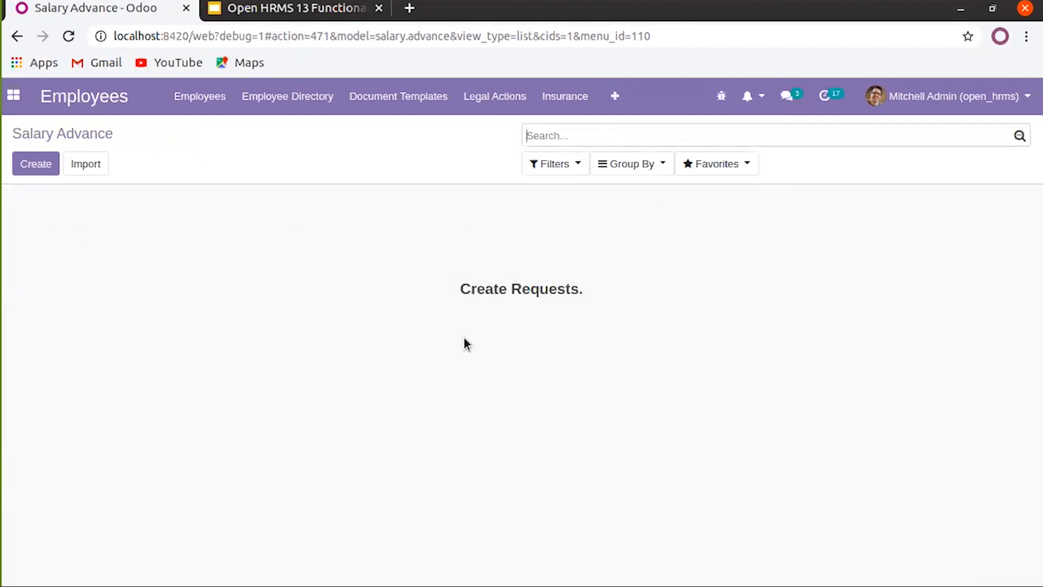
Go through the + menu to Configuration > Settings for Employees
click(613, 97)
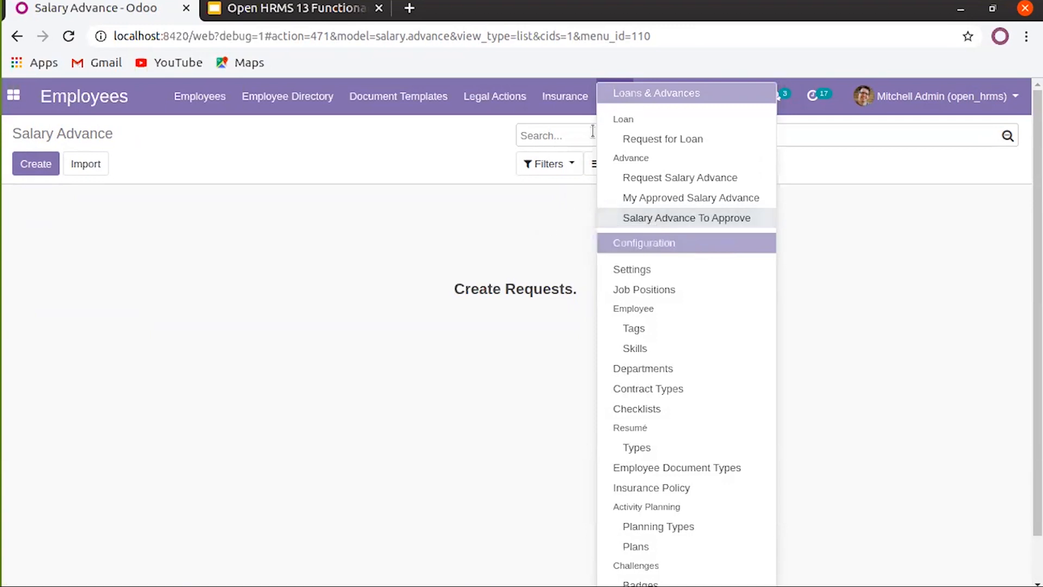
click(546, 98)
click(612, 98)
click(611, 98)
click(610, 97)
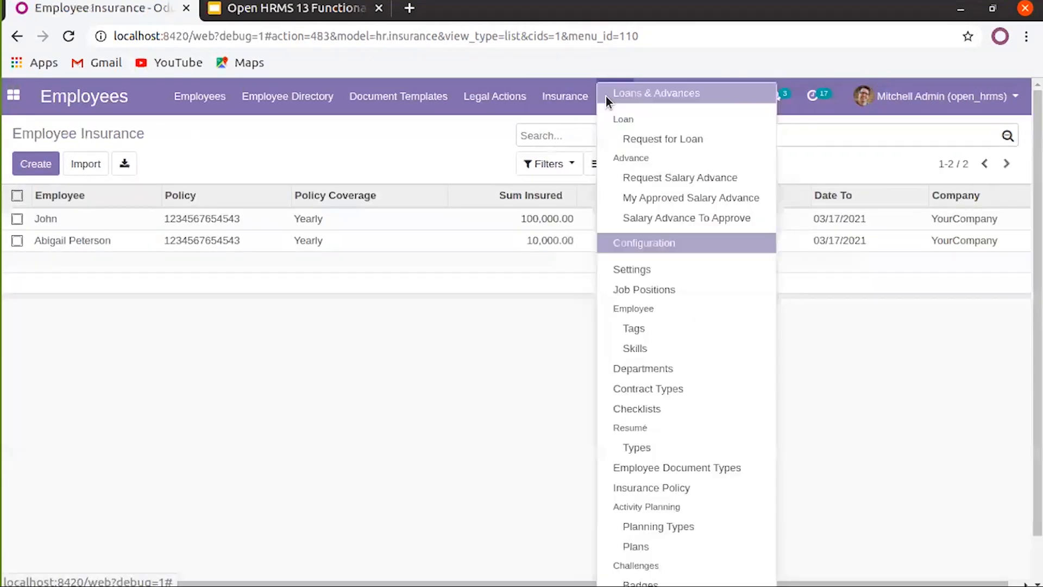
click(647, 272)
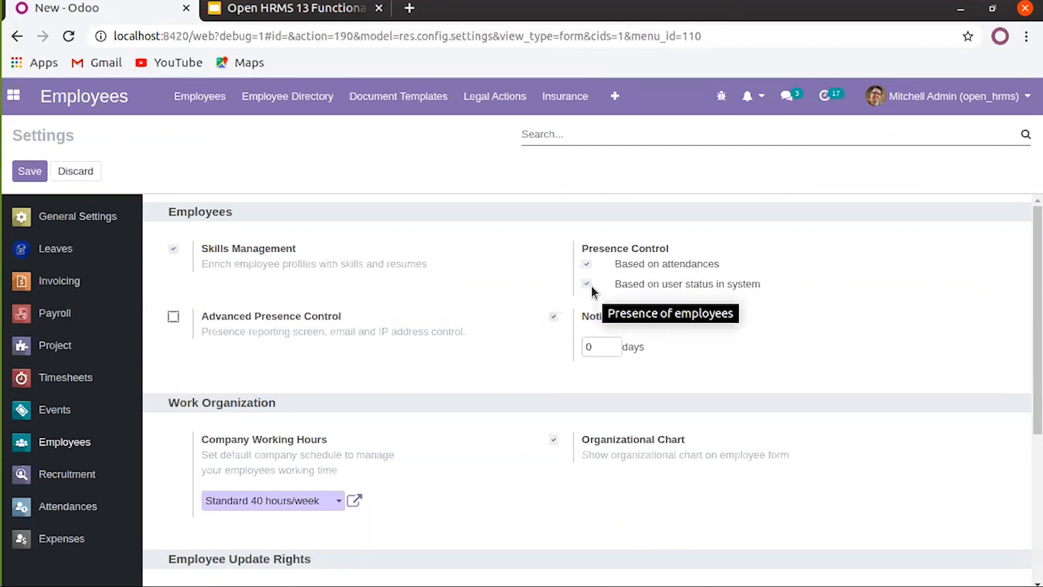
Try Advanced Presence Control by emails sent (4) and by IP address, then untick it
scroll(451, 321, down, 1)
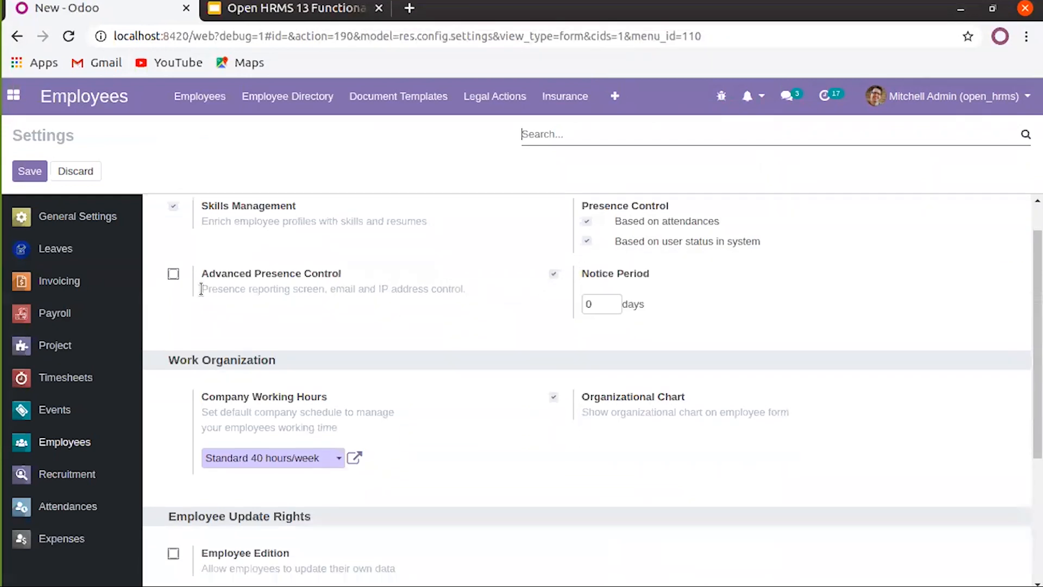
click(173, 275)
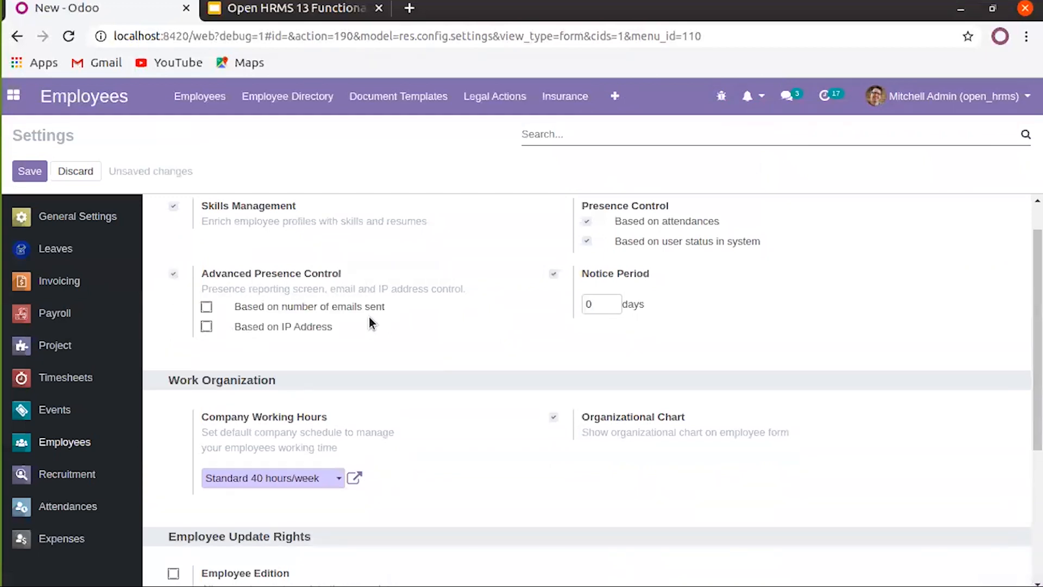
click(205, 307)
double_click(252, 344)
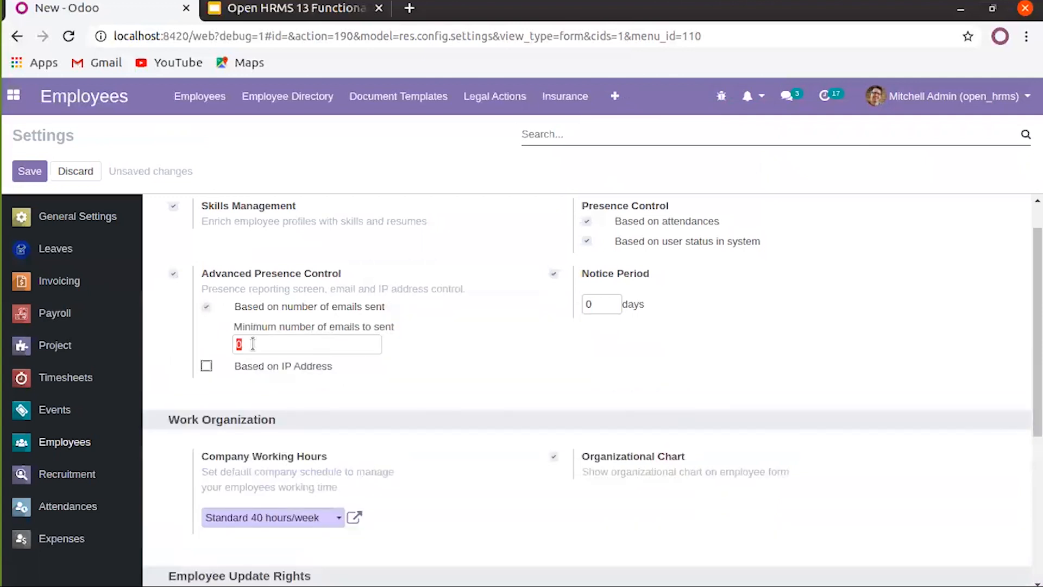
text(4)
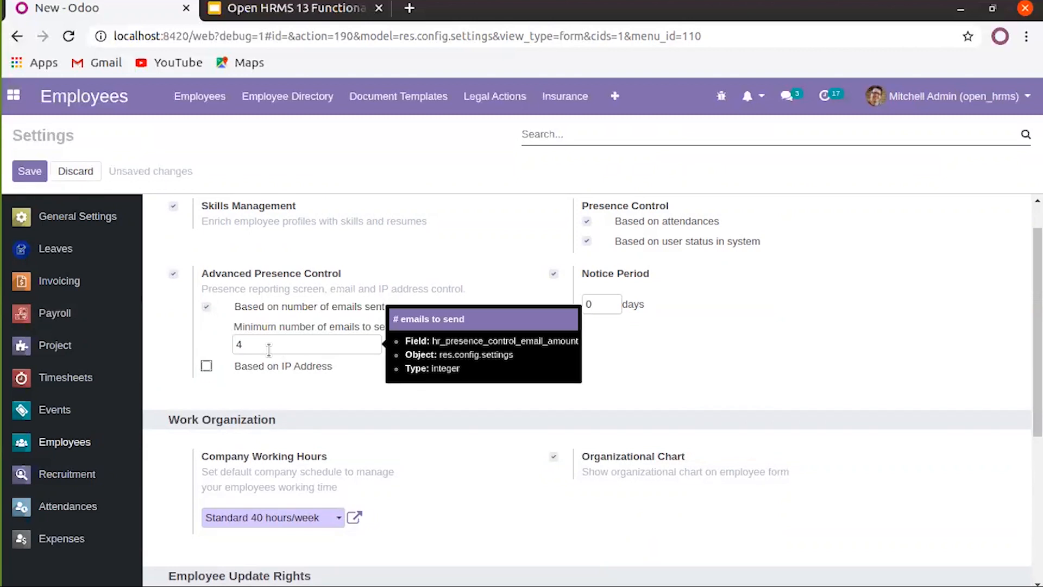
double_click(269, 349)
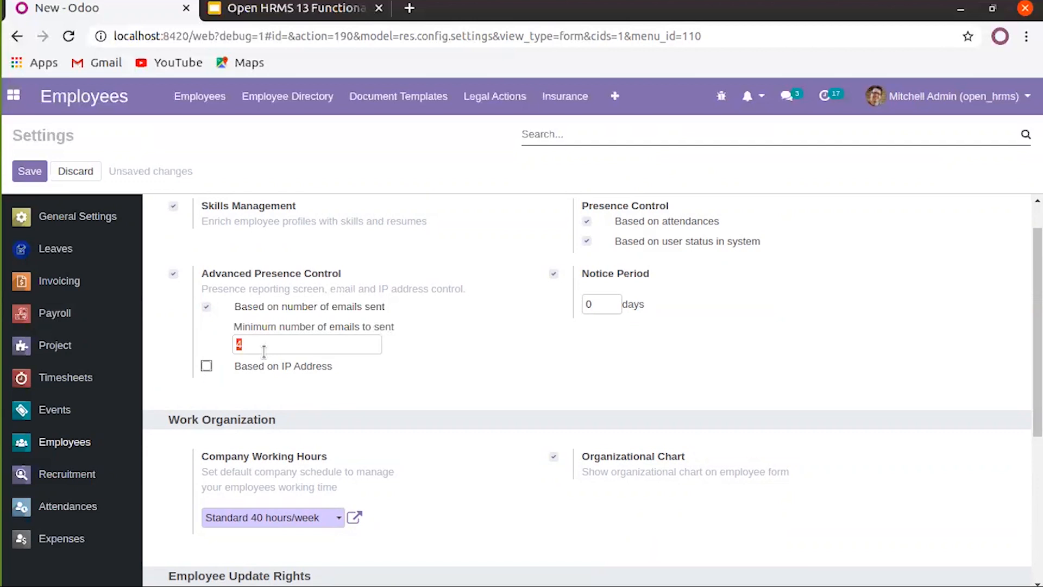
key(BackSpace)
click(206, 307)
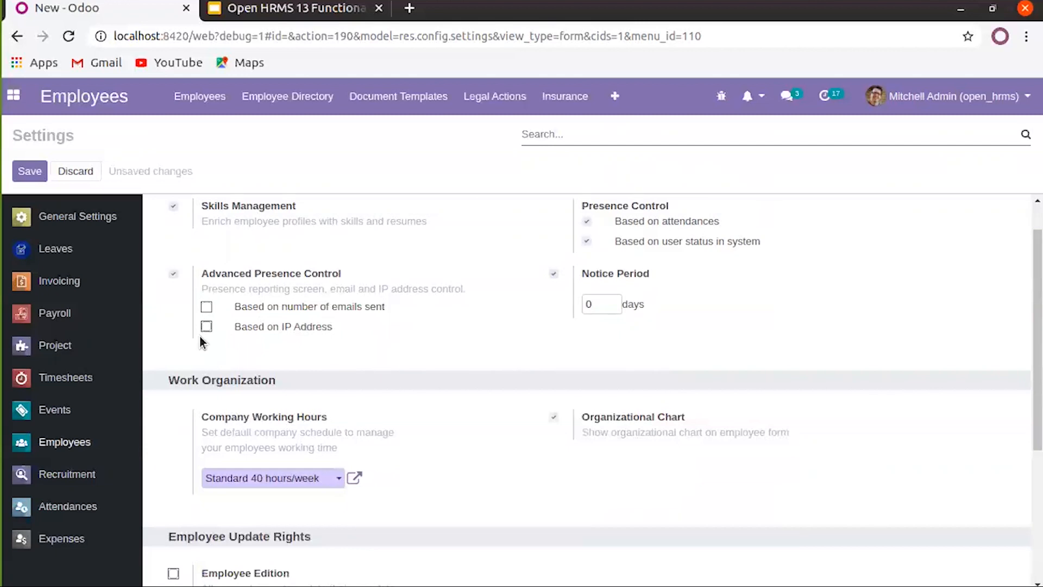
click(206, 327)
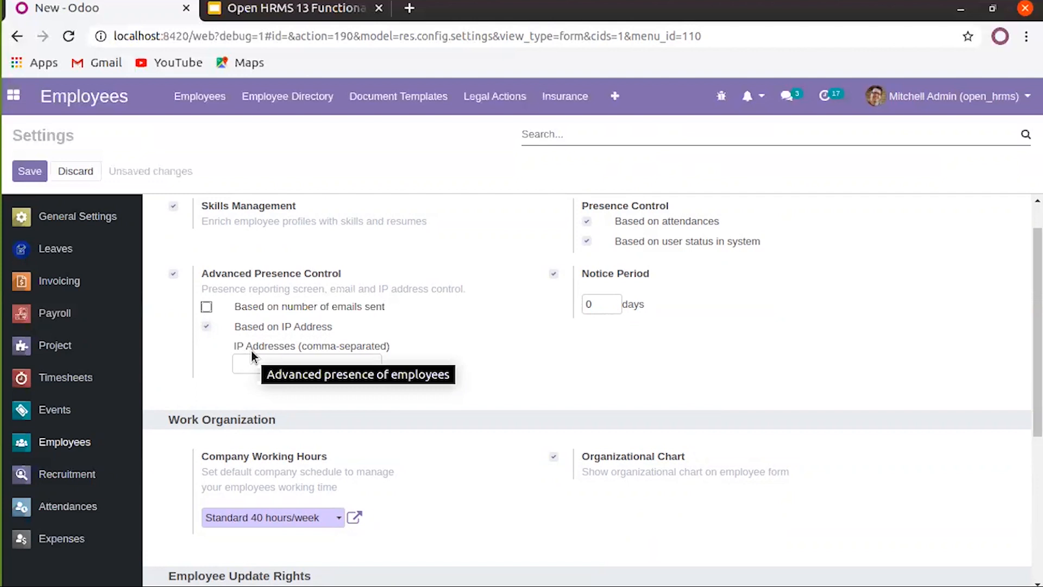
click(176, 274)
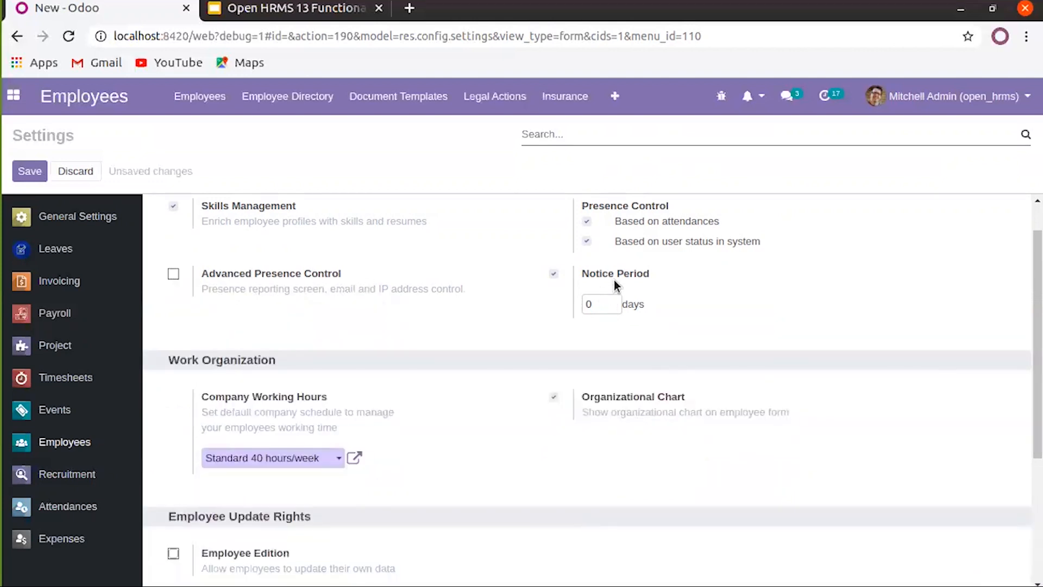
Set Notice Period to 30 days, keep Standard 40 hours/week, and leave Organizational Chart enabled
click(598, 302)
text(30)
scroll(470, 363, down, 3)
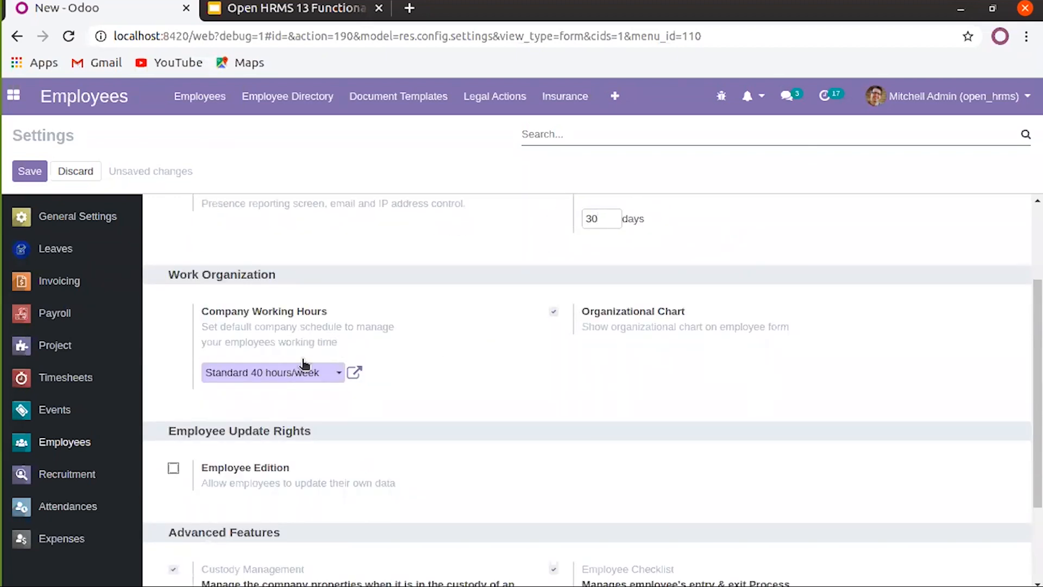
click(339, 374)
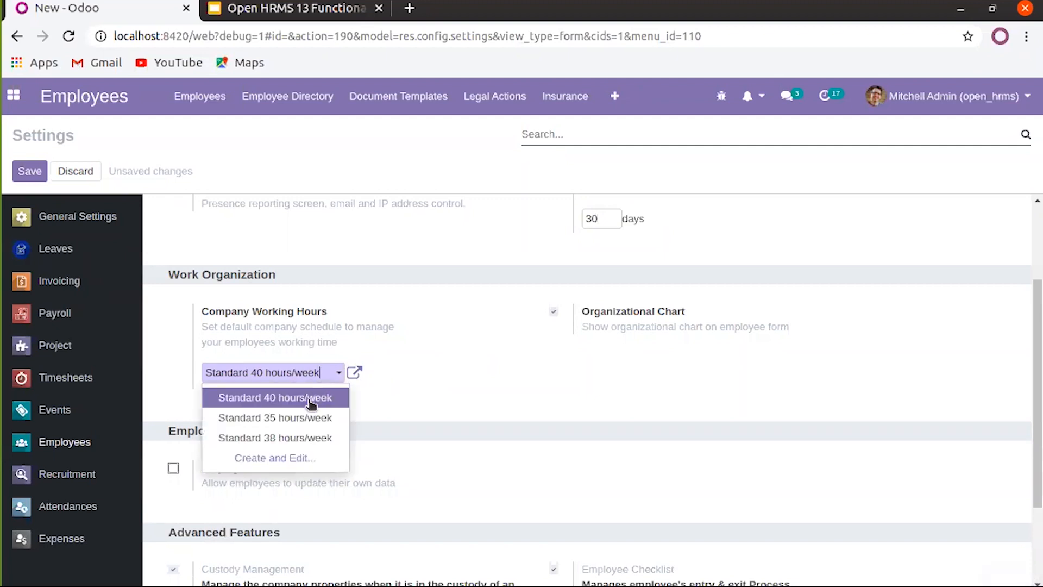
click(520, 400)
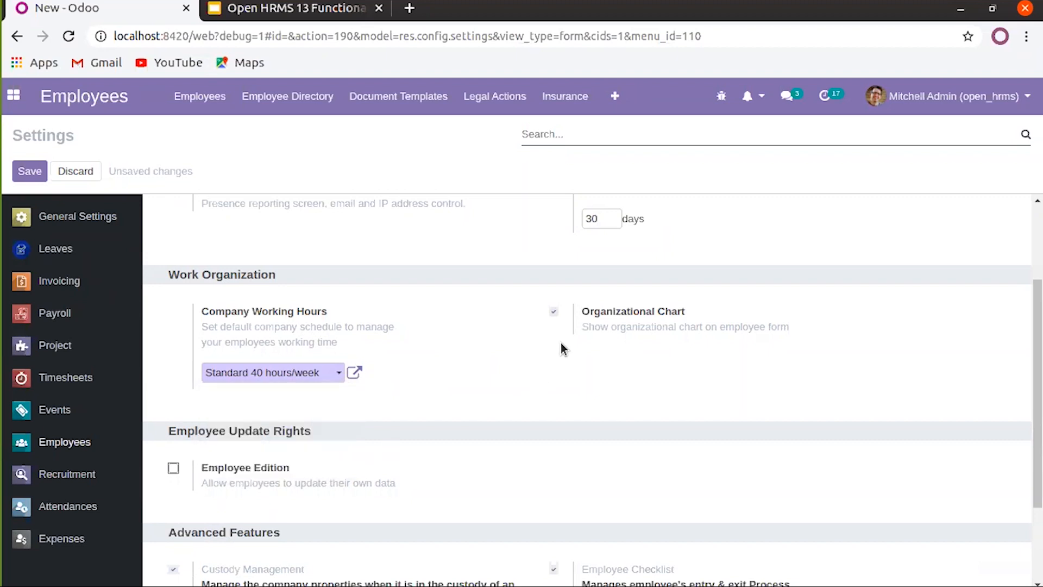
click(553, 314)
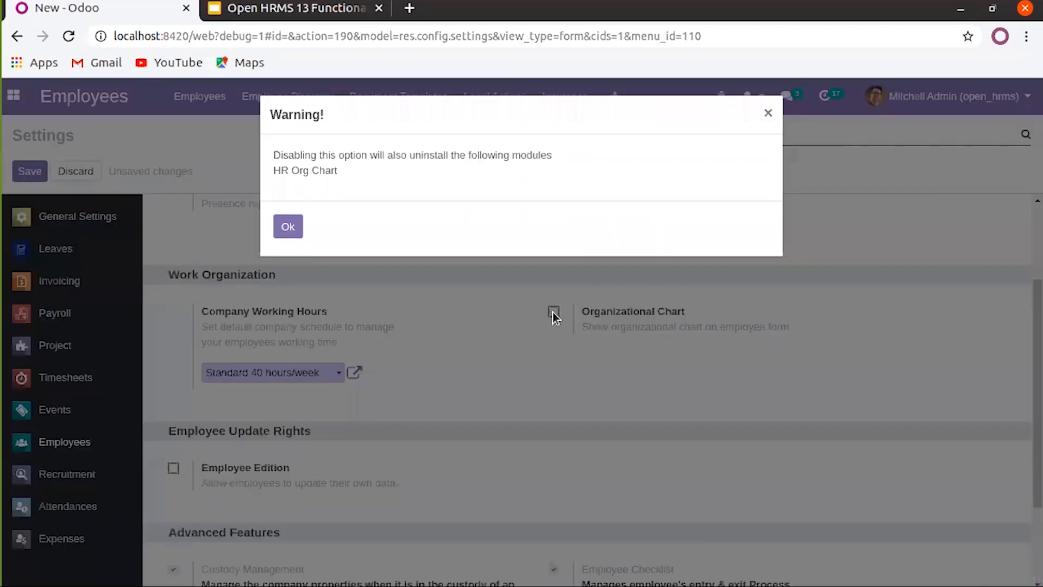
click(768, 112)
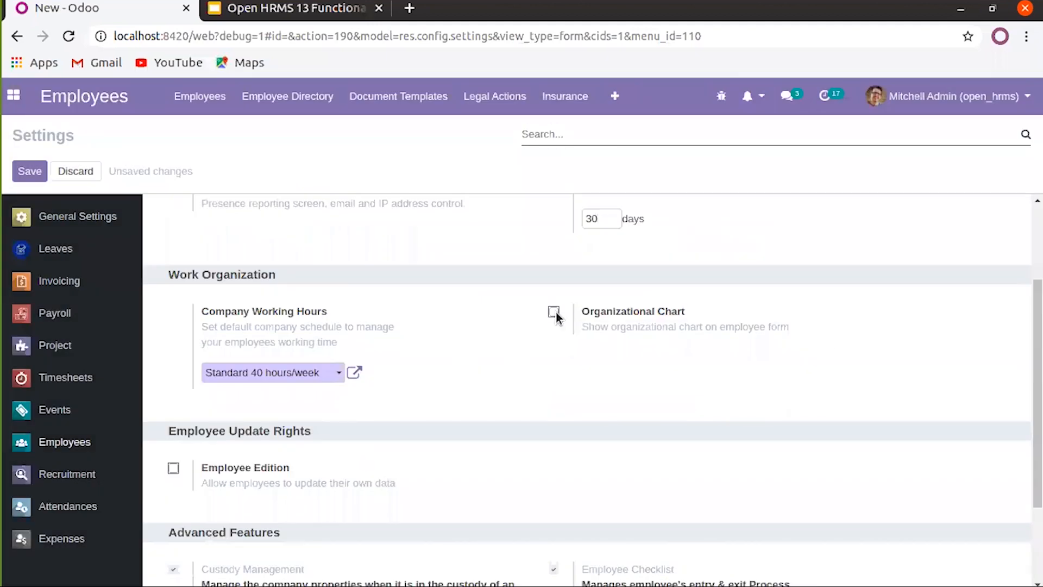
click(554, 312)
Scroll down to Employee Update Rights for Employee Edition, then back to the top
scroll(540, 350, down, 2)
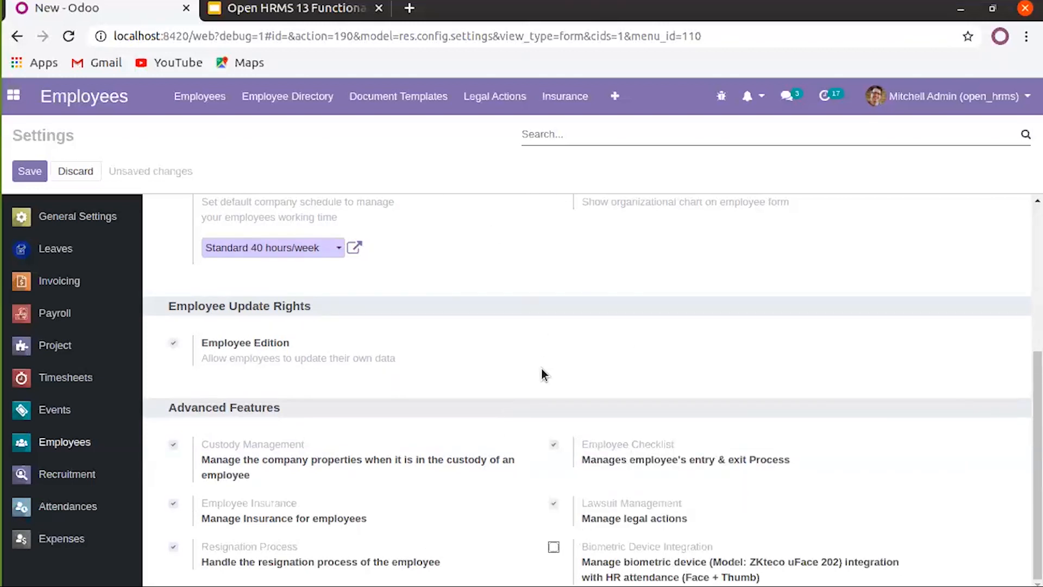
scroll(522, 400, up, 5)
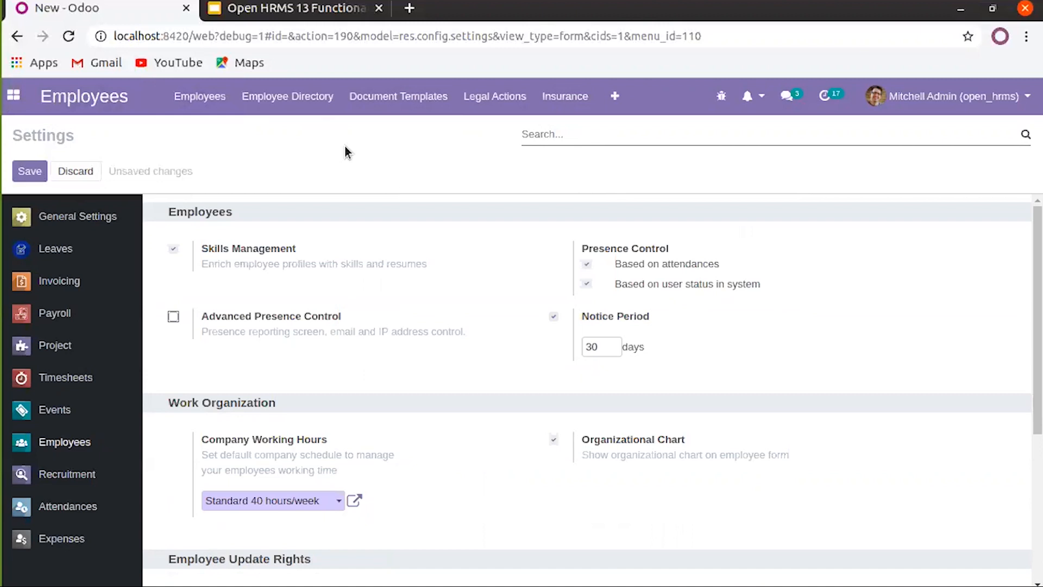
Save the employee settings and open the Leaves dashboard showing 20 paid days and 86.4 compensatory hours
click(31, 173)
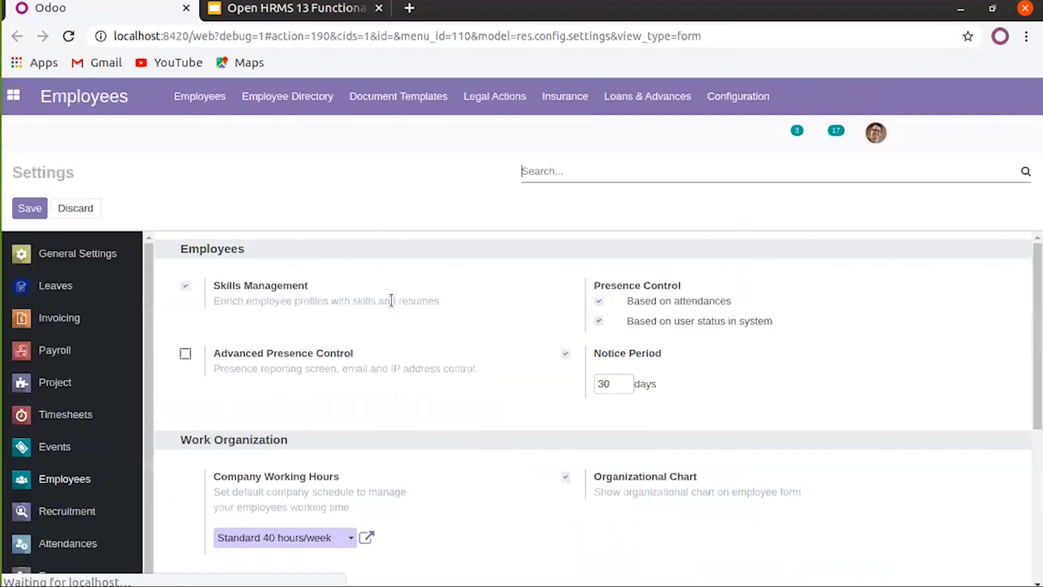
click(15, 97)
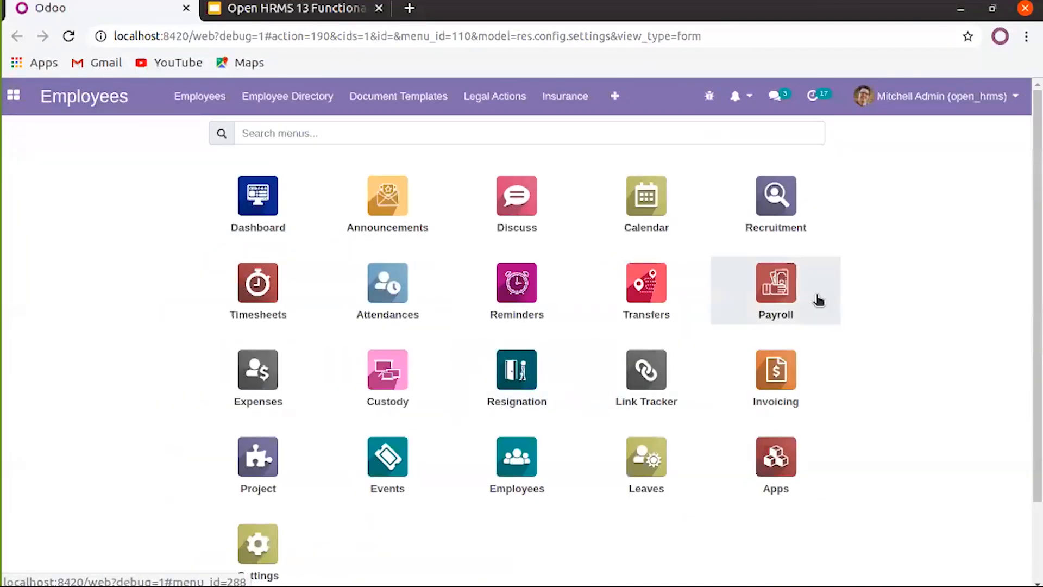
click(645, 456)
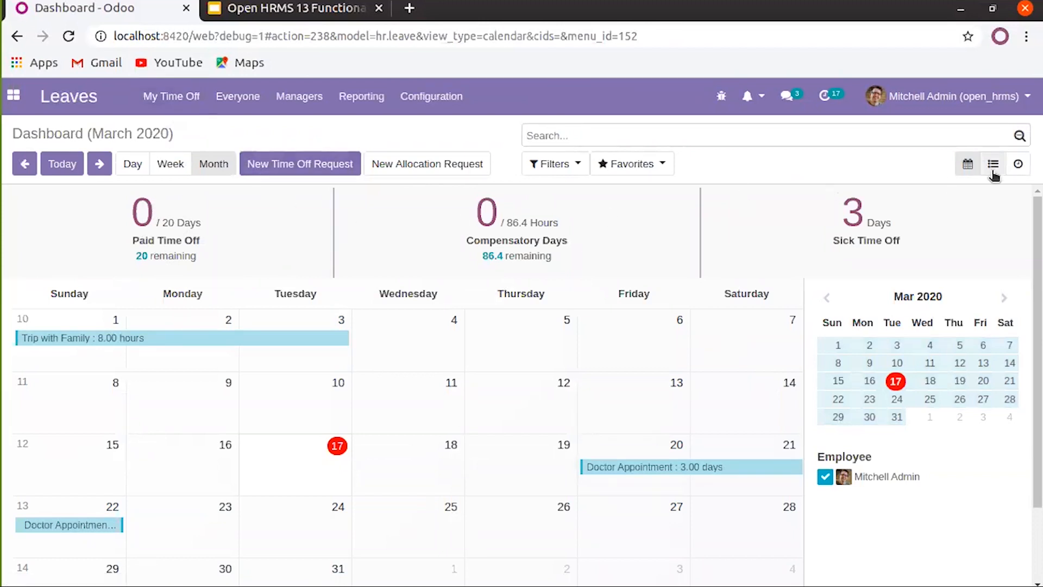
scroll(576, 398, down, 2)
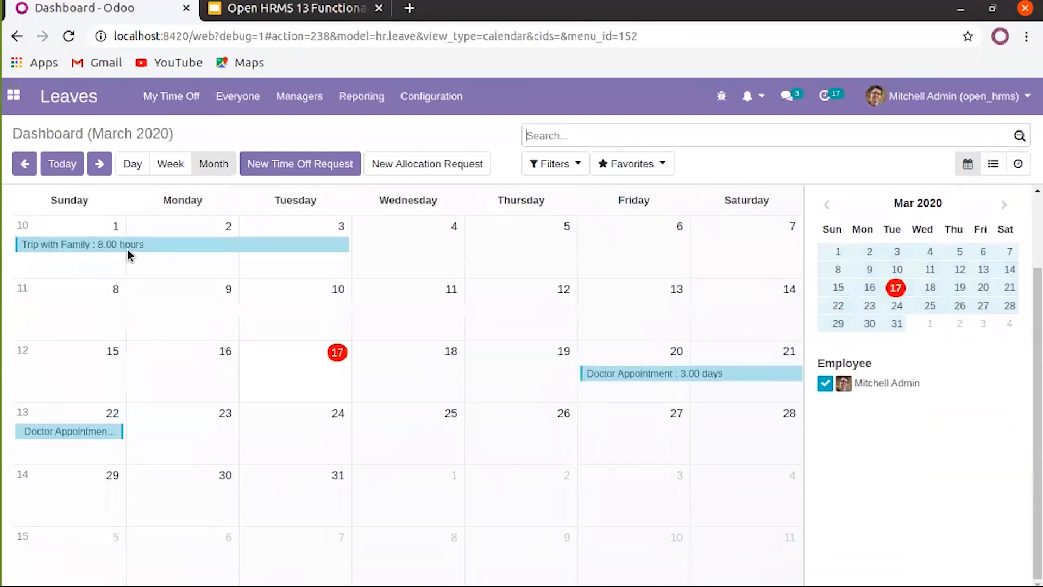
scroll(159, 278, up, 1)
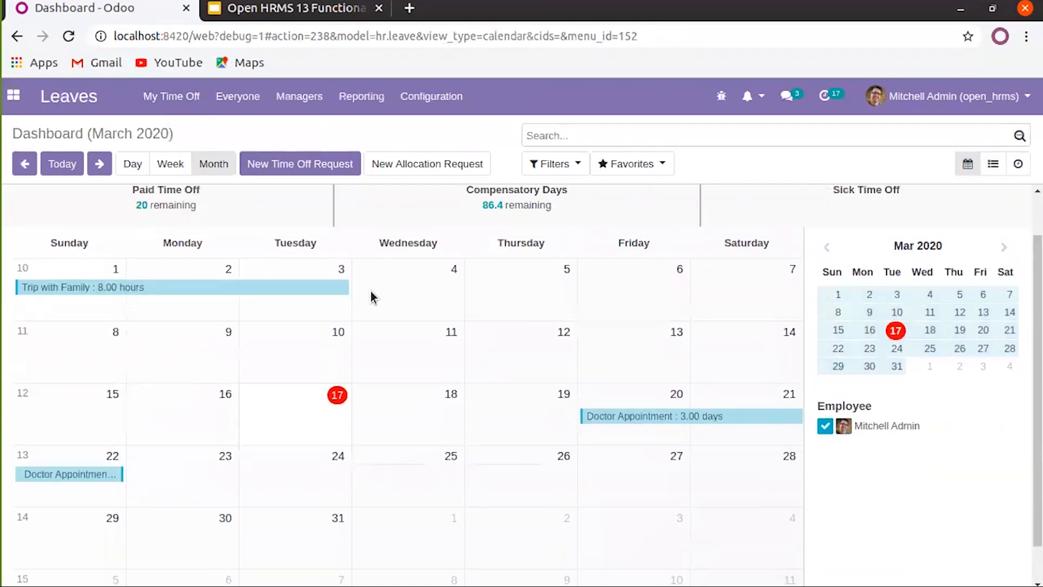
scroll(371, 292, up, 1)
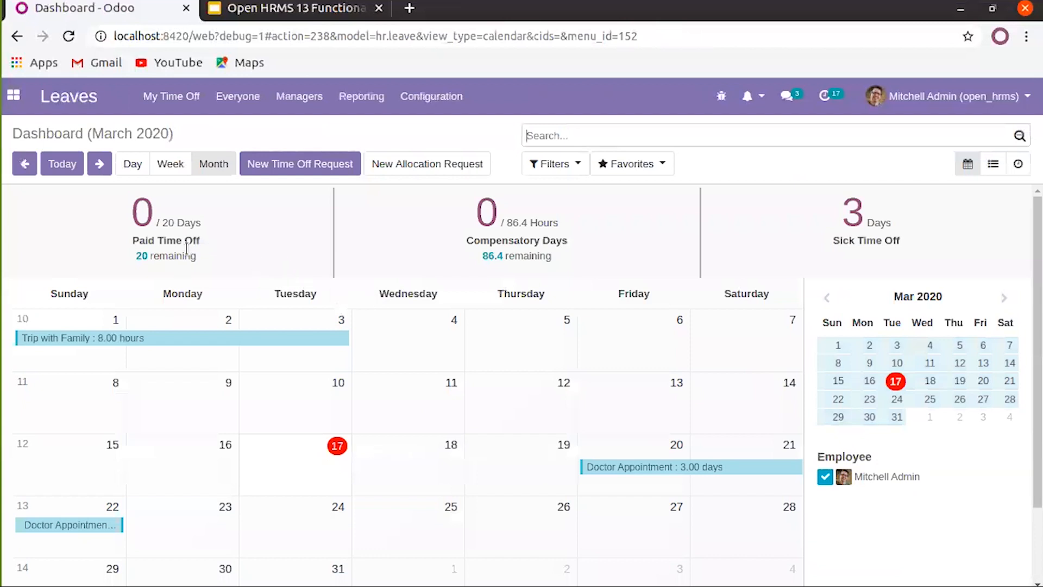
View my time off as a list and as activities, then return to the dashboard calendar
click(993, 164)
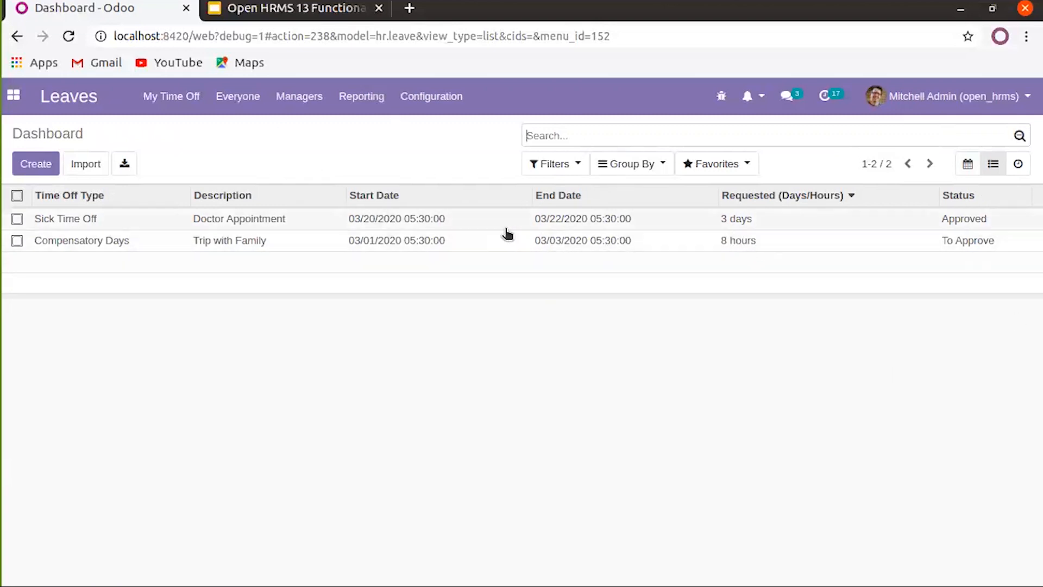
click(1017, 164)
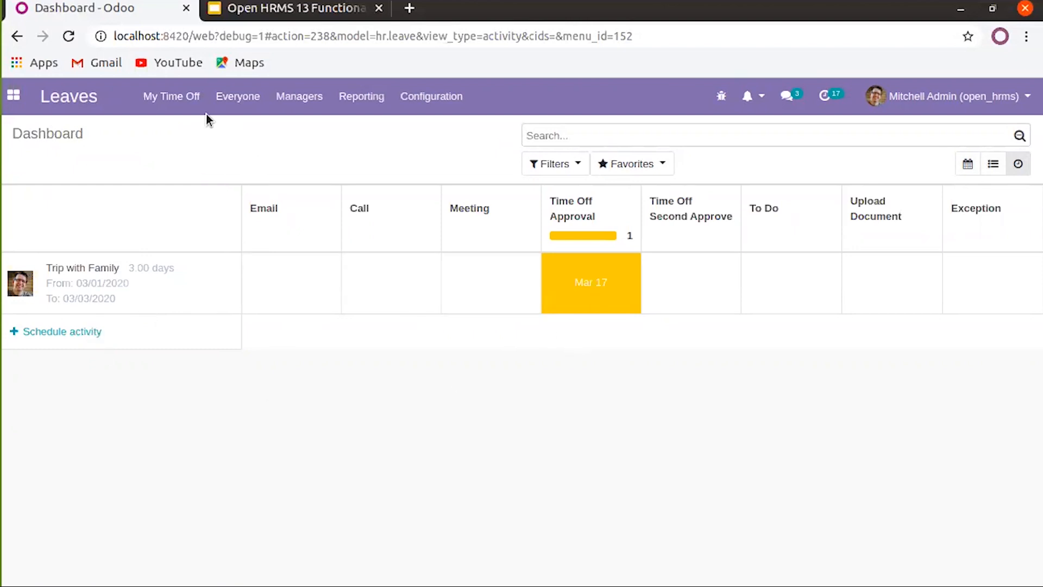
click(175, 103)
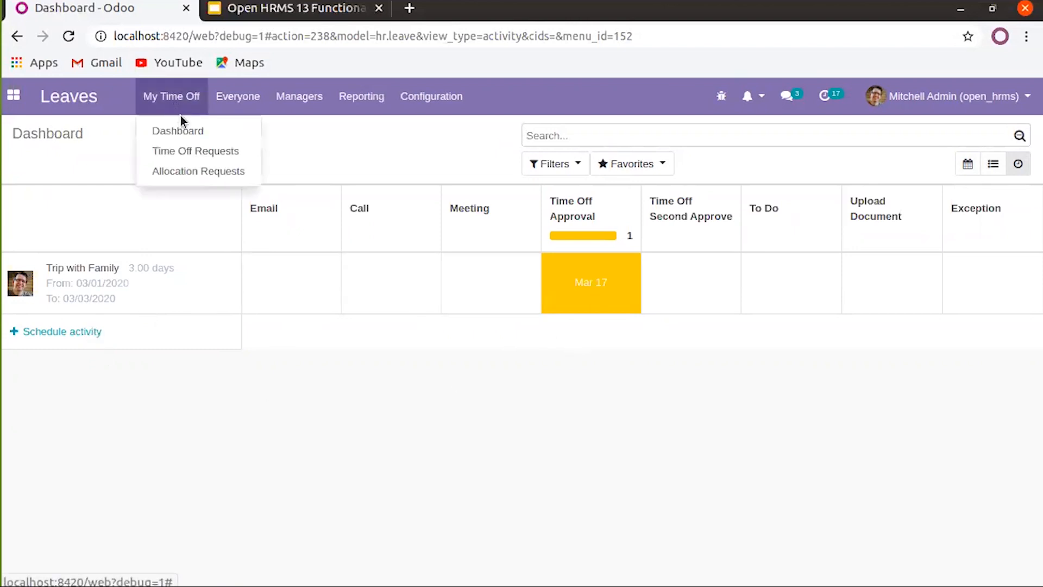
click(157, 131)
Review my Time Off Requests list and my Allocation Requests
click(166, 101)
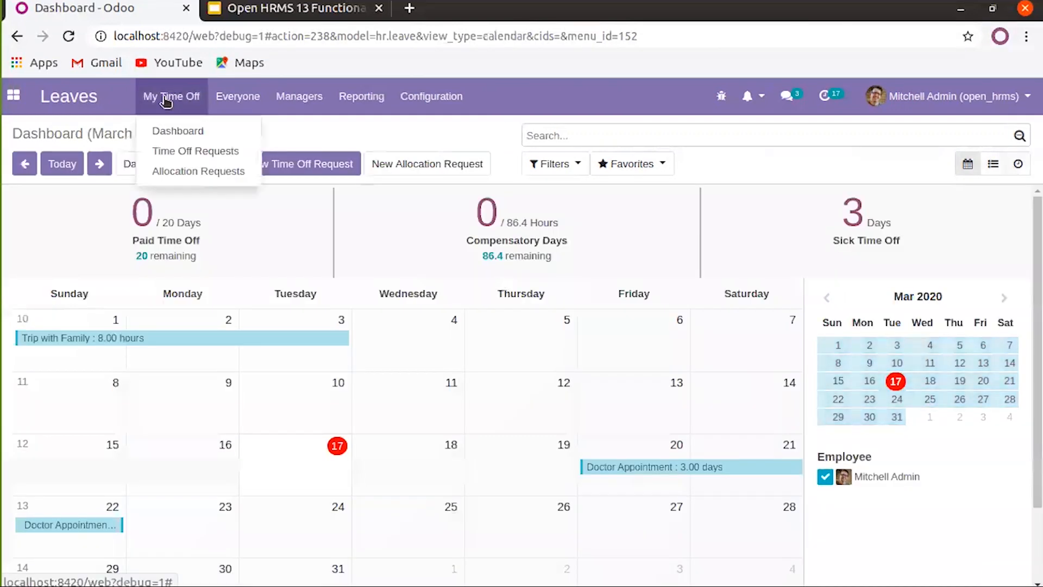
click(166, 156)
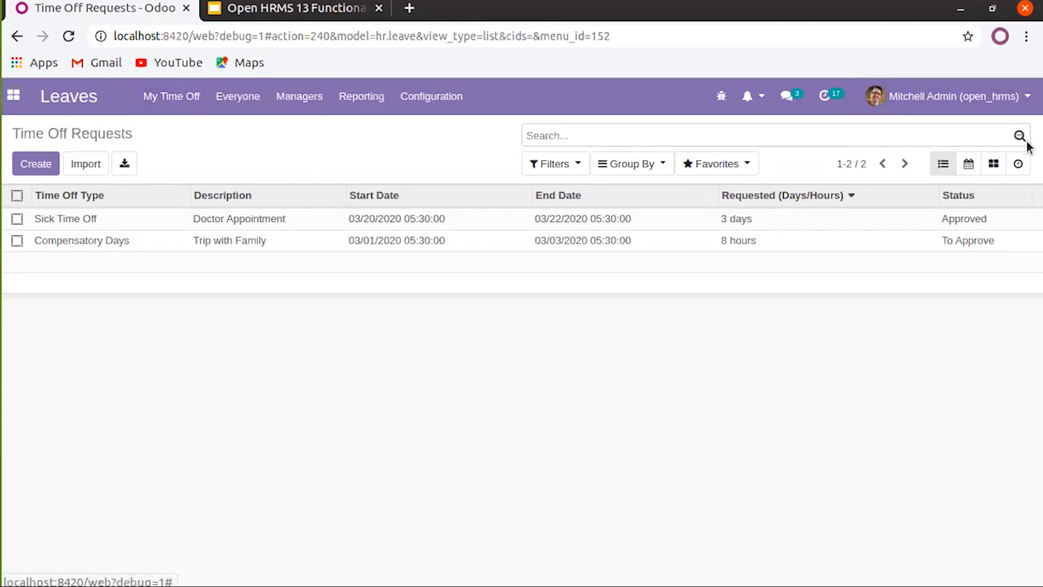
click(177, 103)
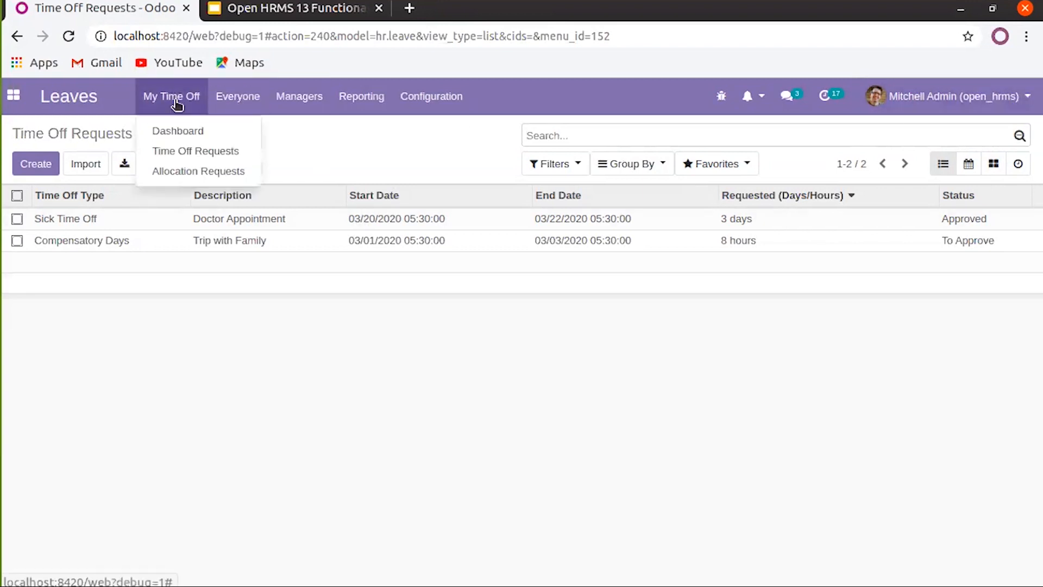
click(187, 171)
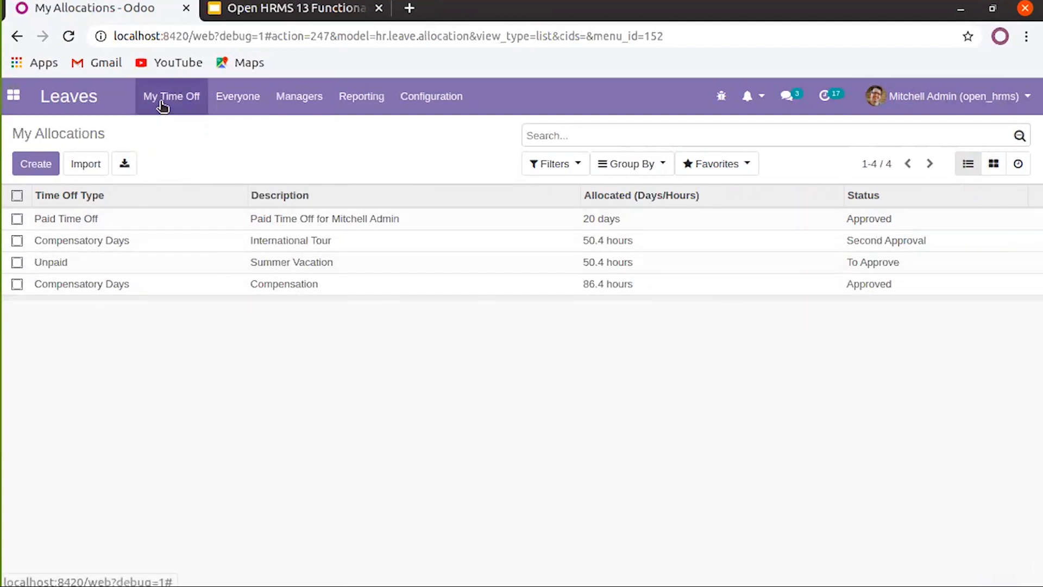
Show everyone's paid, sick and compensatory time off on the March 2020 calendar
click(239, 103)
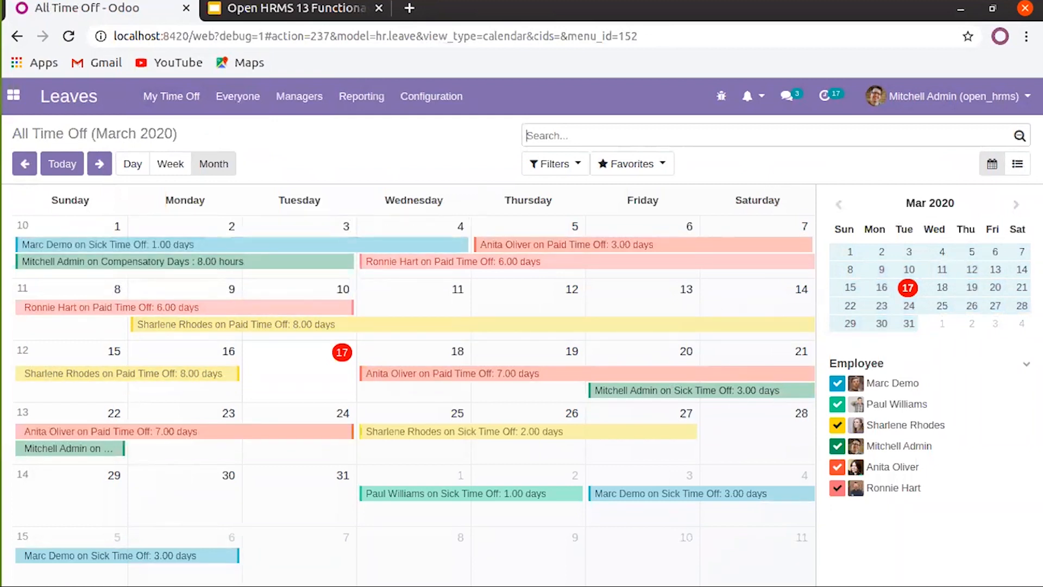
click(259, 98)
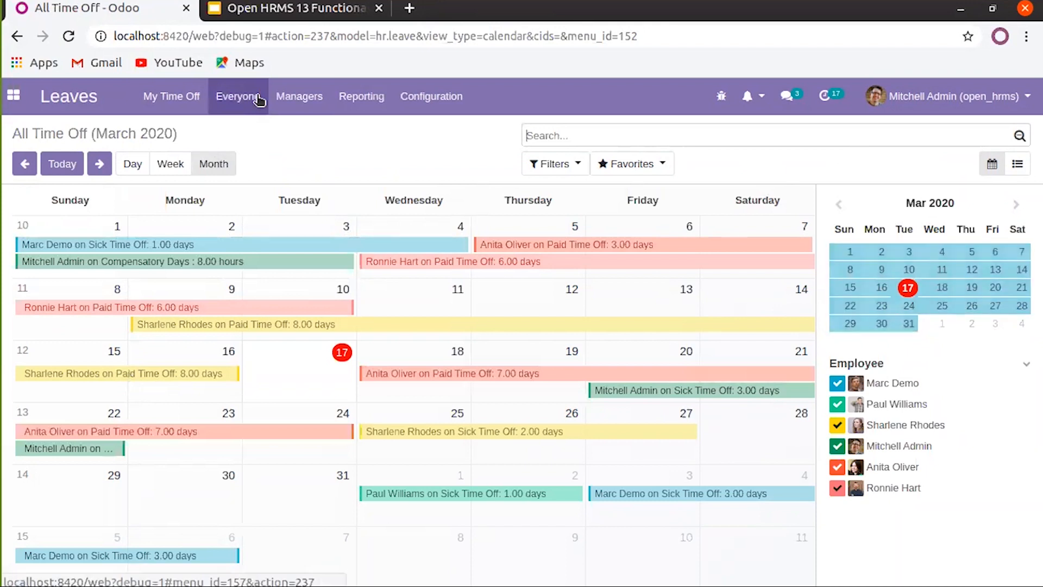
click(297, 98)
click(297, 99)
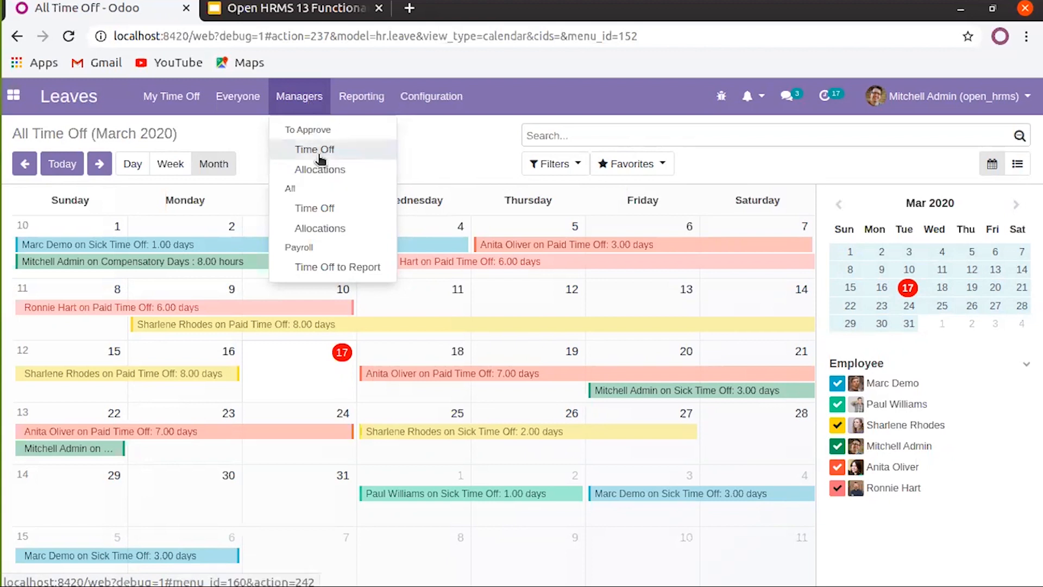
Check the time off requests and allocations awaiting my approval
click(318, 156)
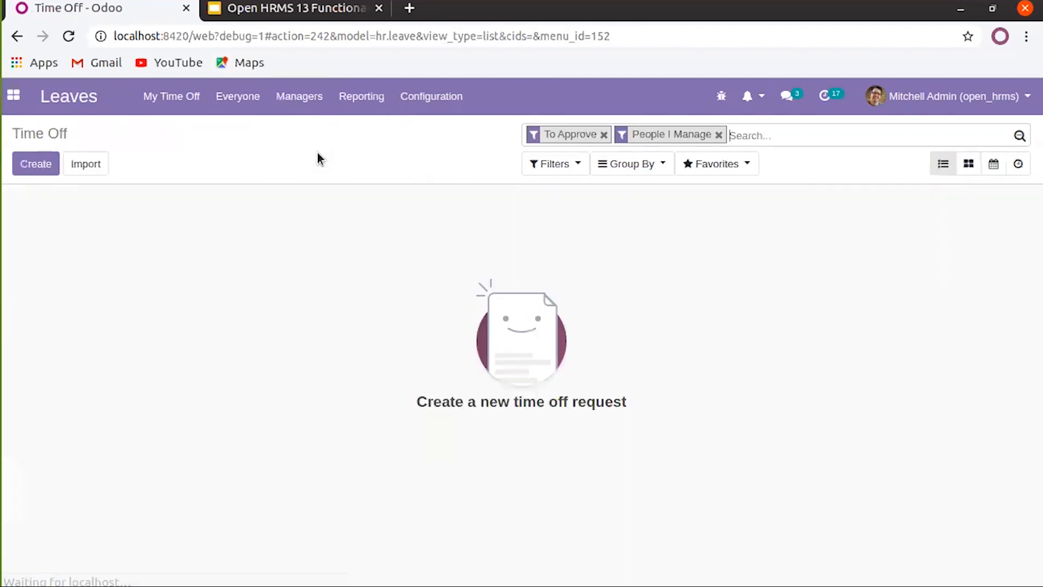
click(314, 112)
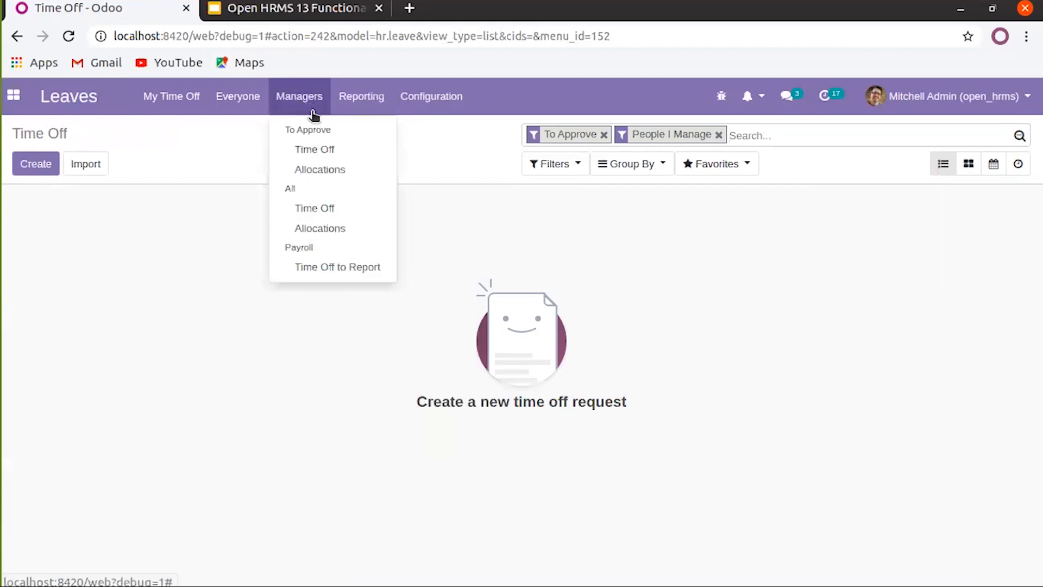
click(318, 170)
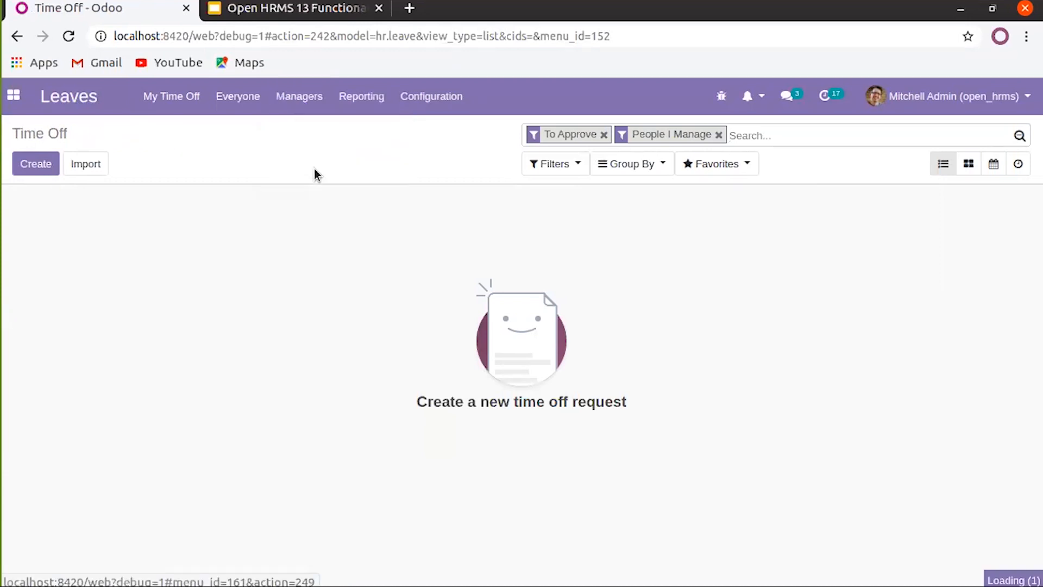
List the 12 time off requests to report in payslips
click(308, 106)
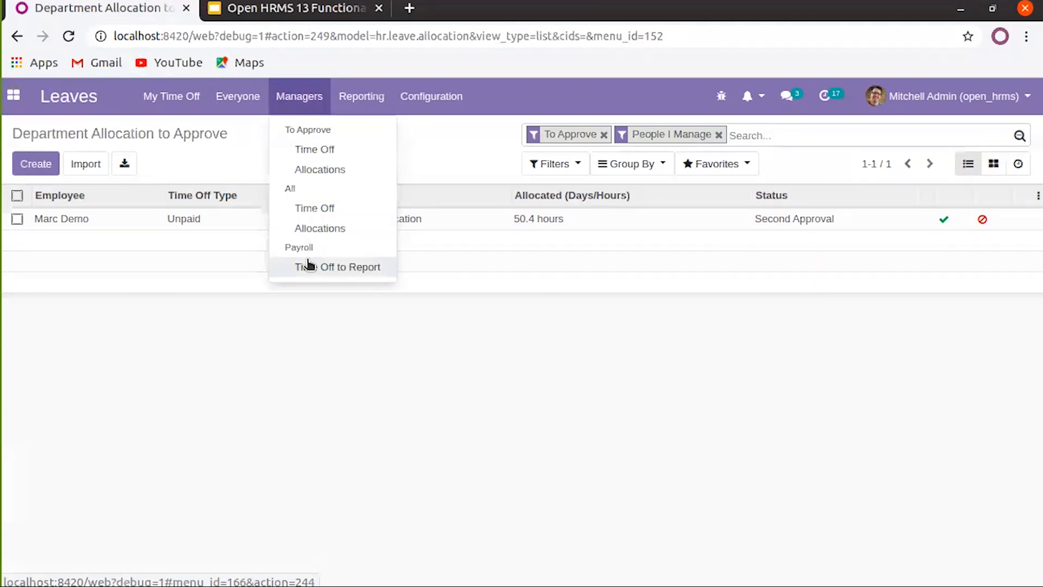
click(344, 268)
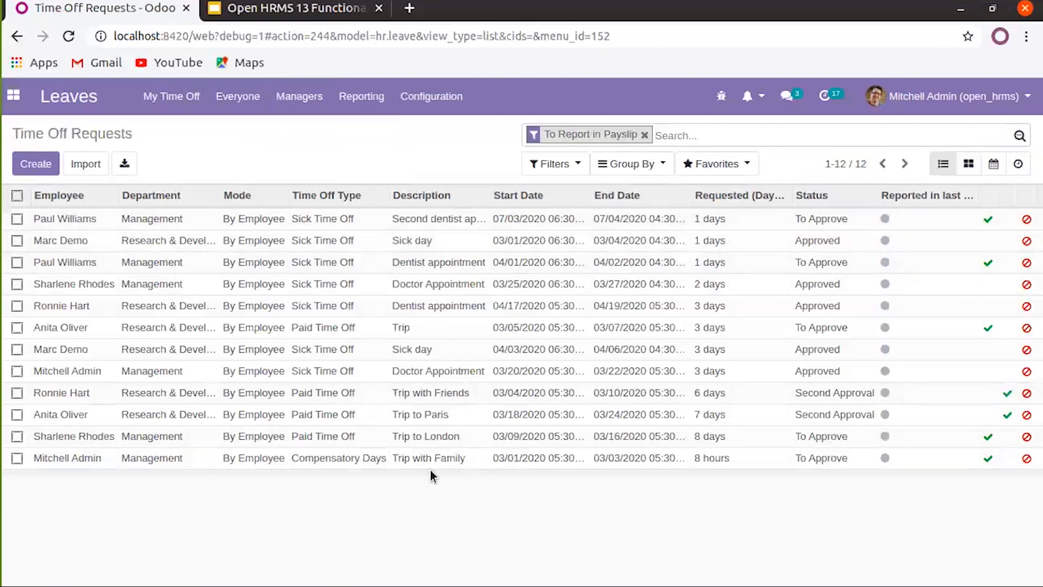
click(379, 105)
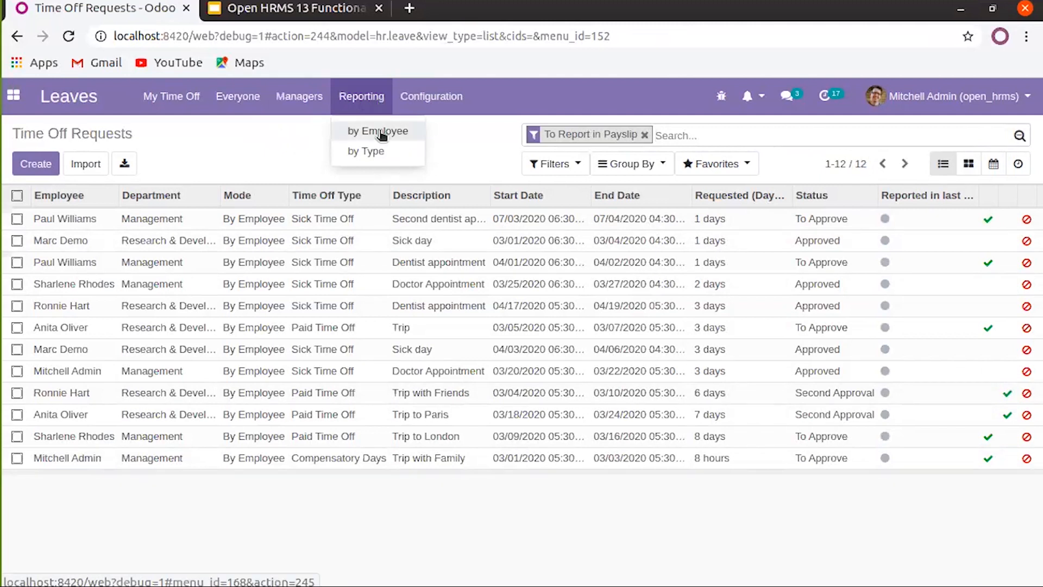
Browse the time off analysis as pivot and calendar, then group it by type (178.00 days total)
click(382, 135)
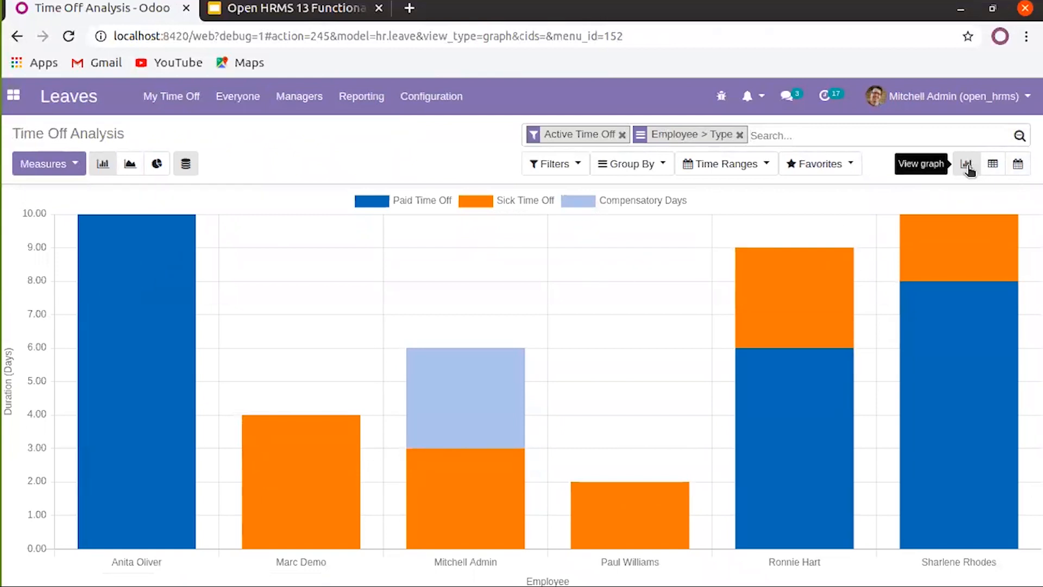
click(1000, 168)
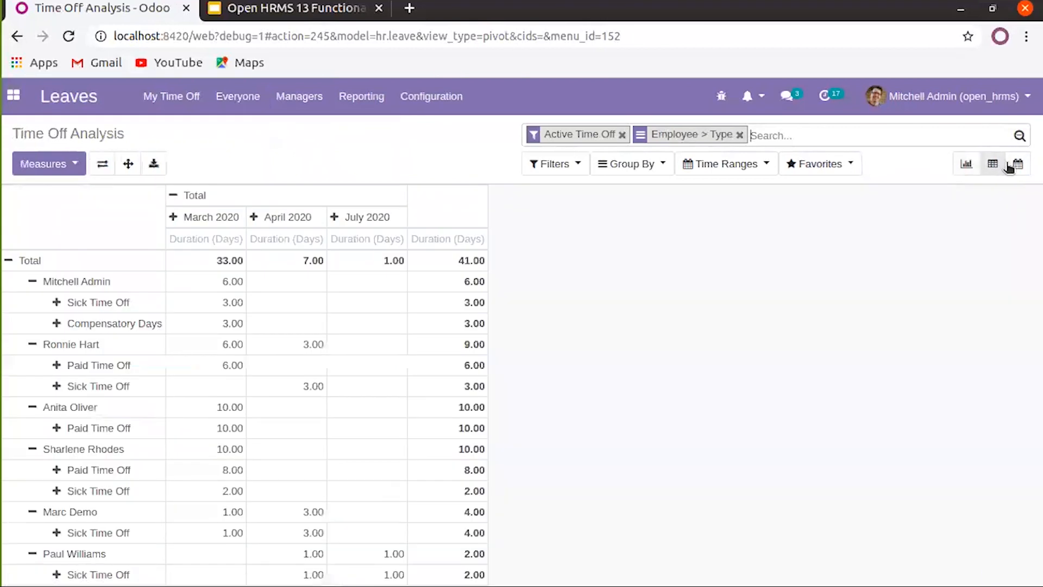
click(1017, 165)
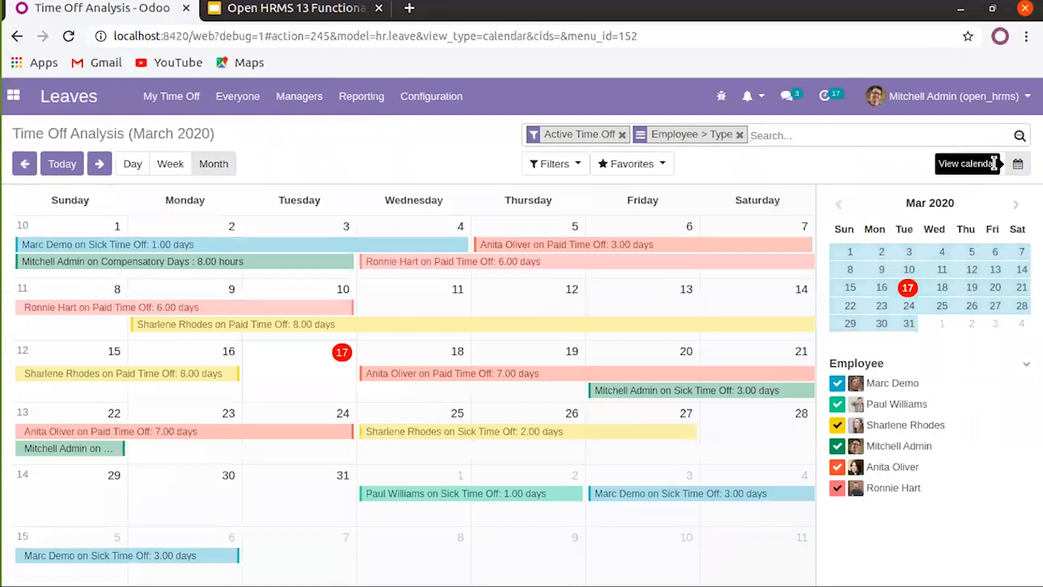
click(992, 166)
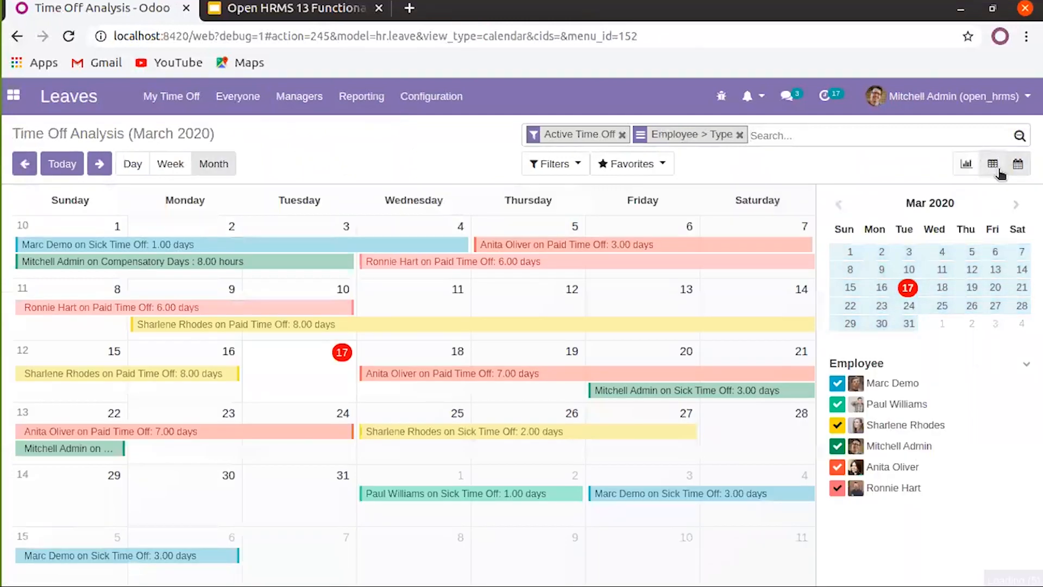
click(365, 103)
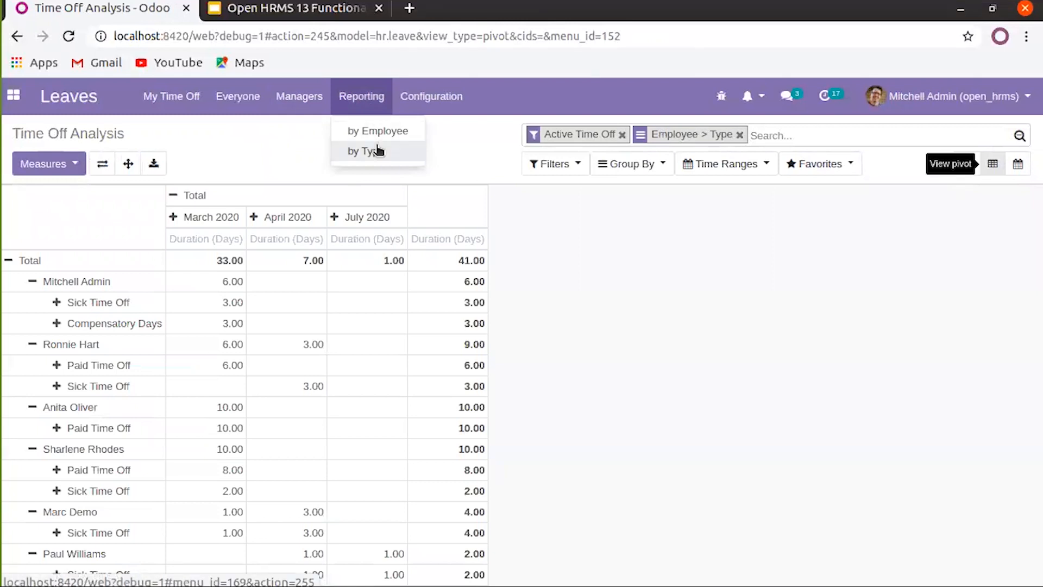
click(379, 155)
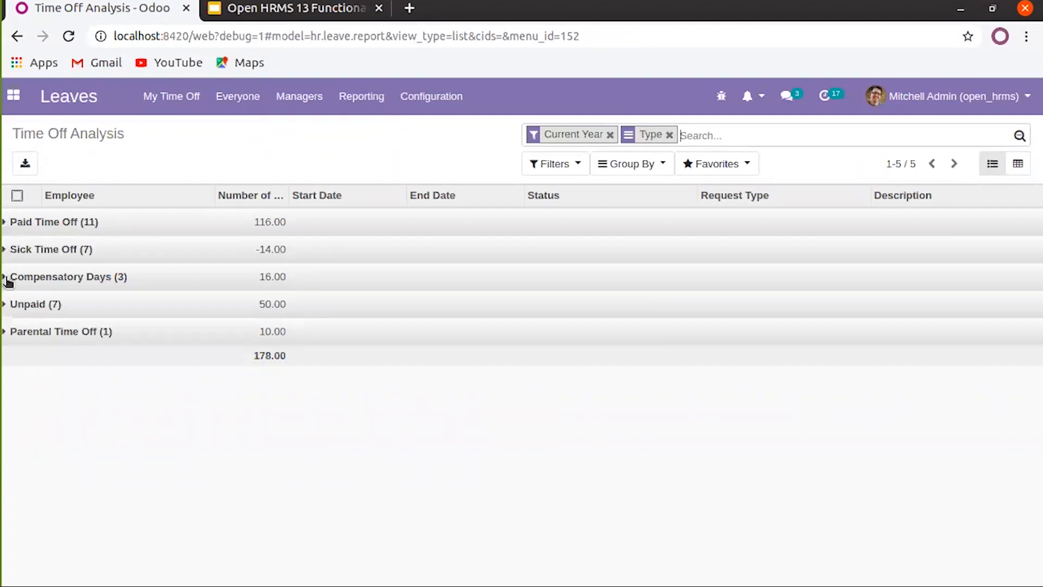
Expand Paid Time Off to list its 11 entries: seven 20.00-day allocations and four trip requests
click(7, 223)
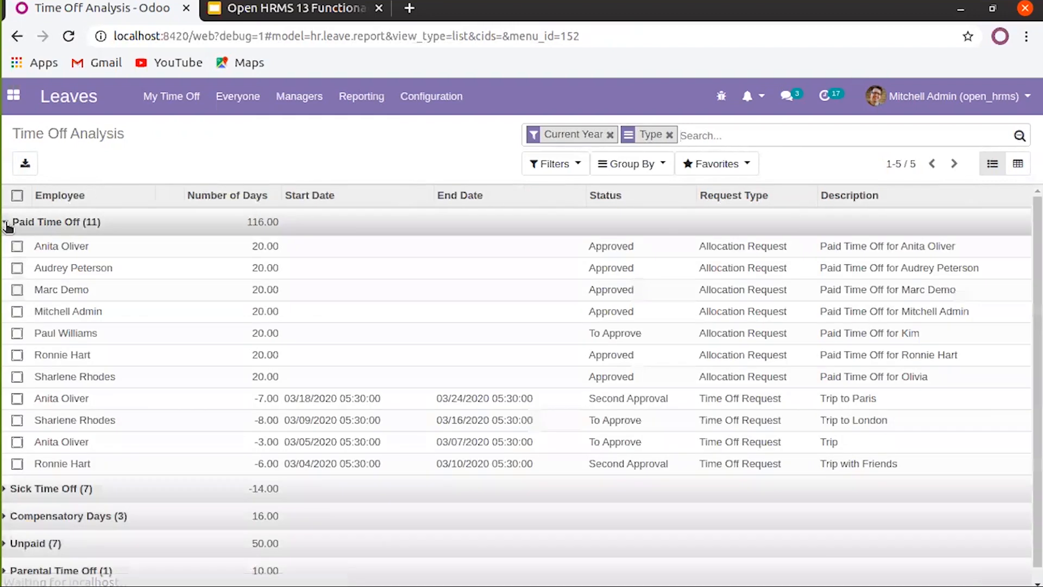
scroll(195, 304, down, 1)
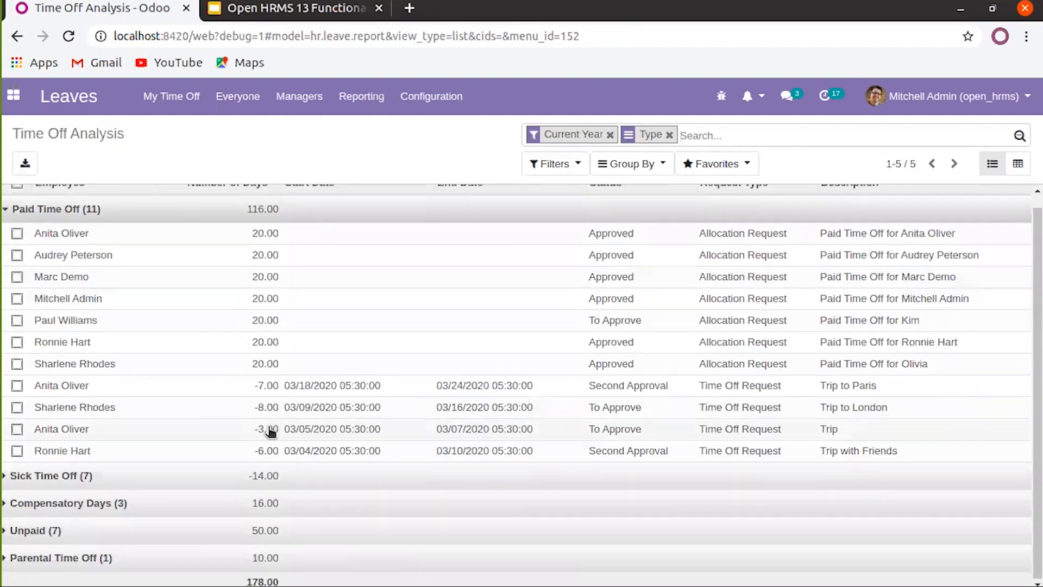
scroll(266, 391, up, 1)
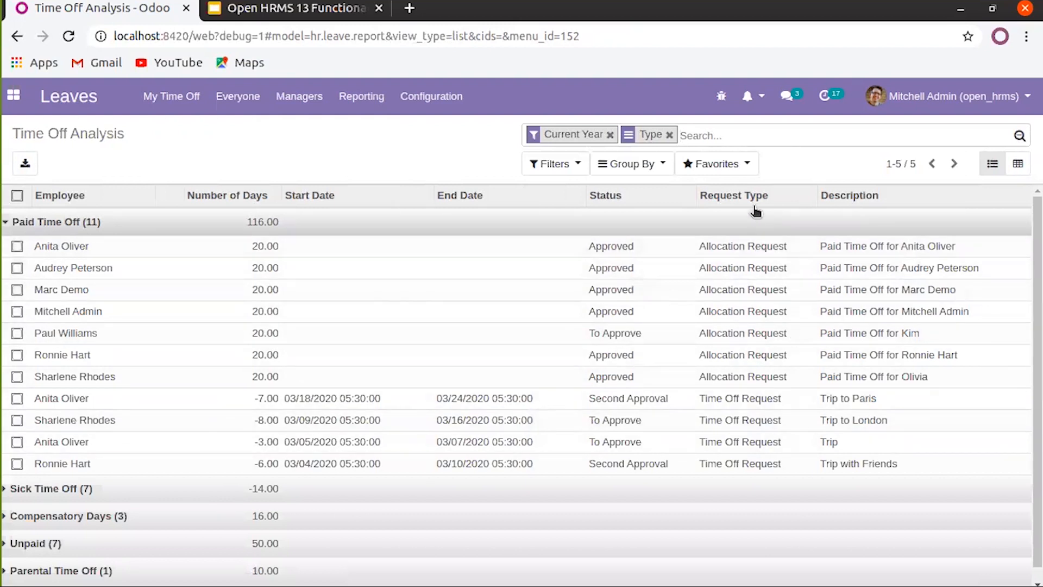
scroll(603, 400, down, 2)
scroll(581, 493, up, 2)
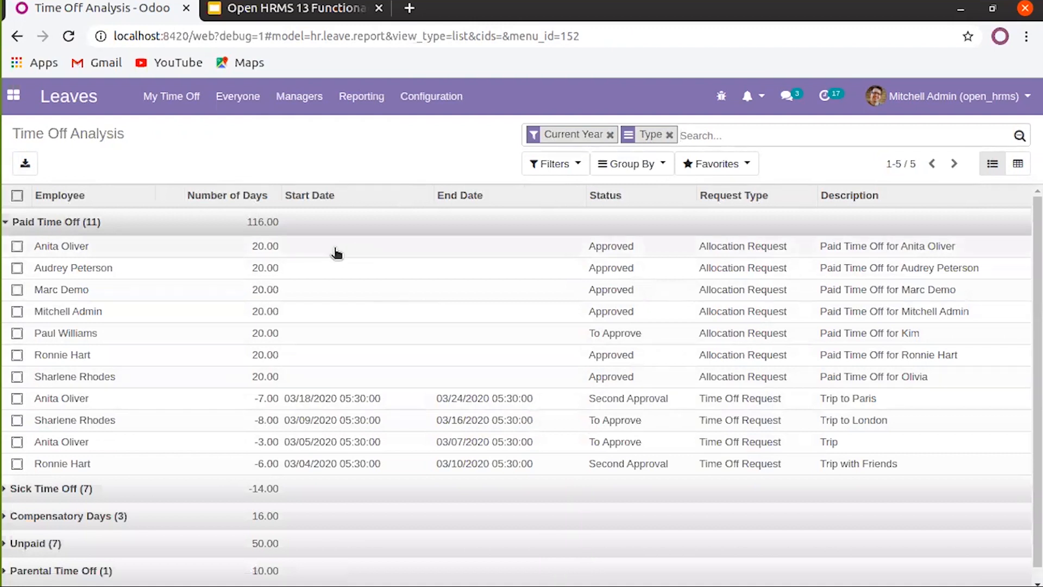
click(362, 97)
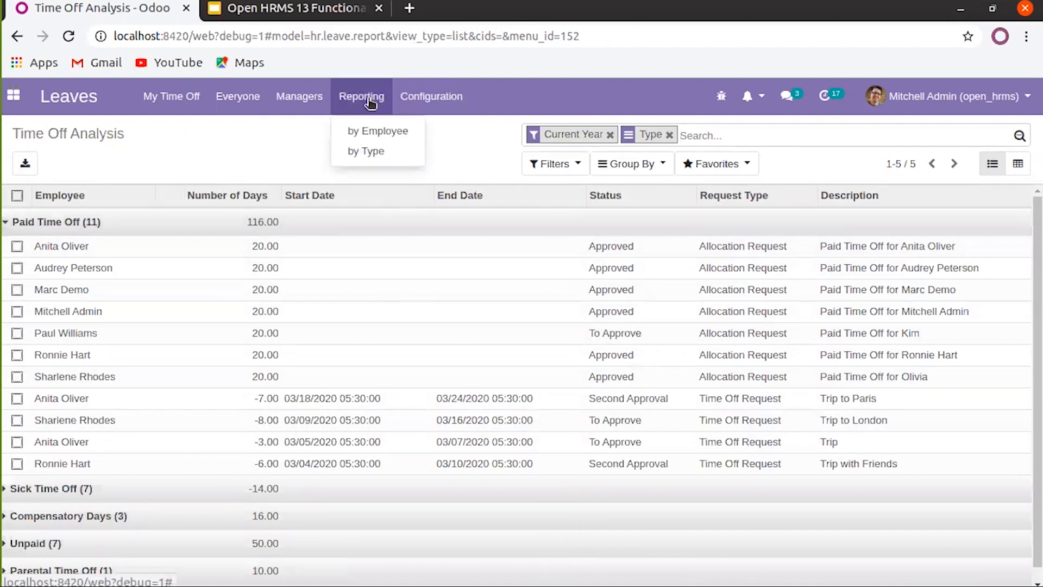
click(314, 99)
click(433, 97)
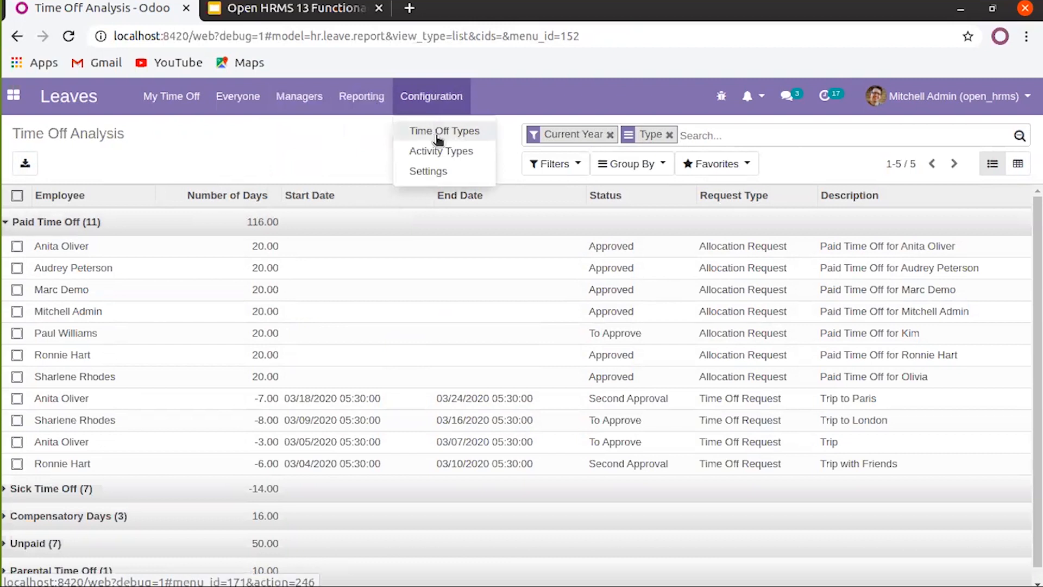
Open the Paid Time Off entry from Time Off Types and put its form into edit mode
click(419, 136)
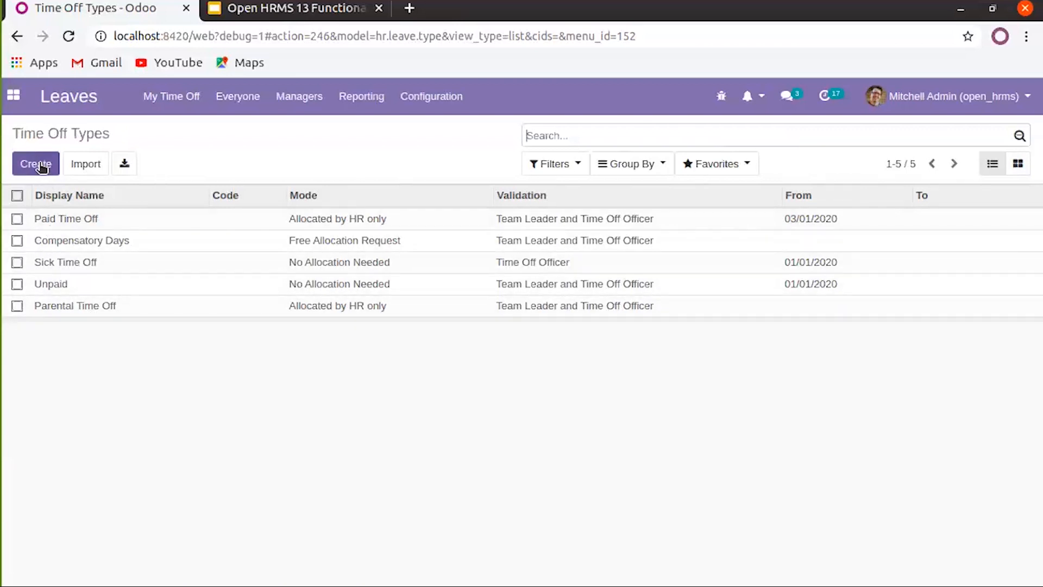
click(66, 218)
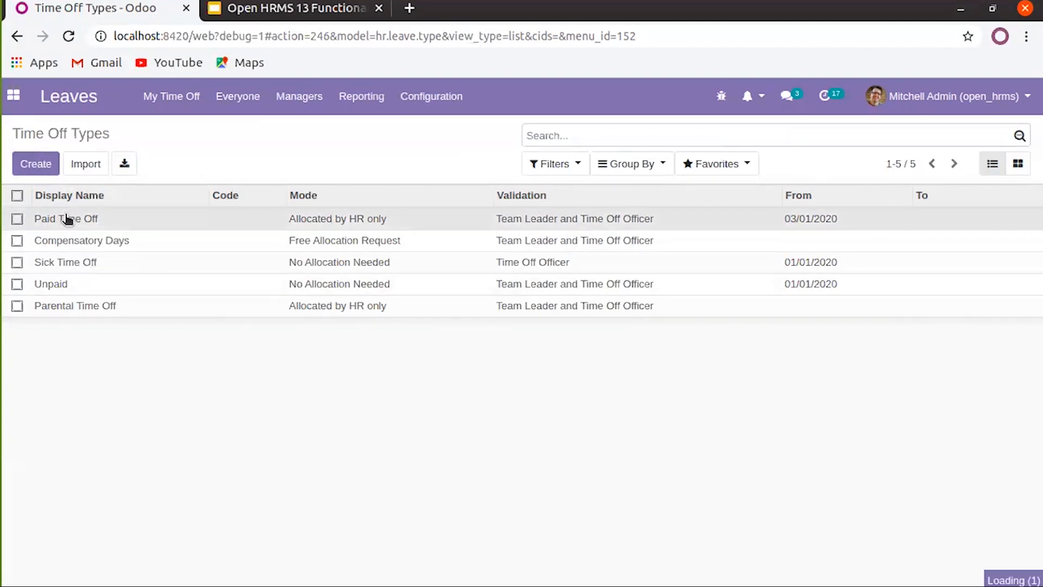
click(28, 163)
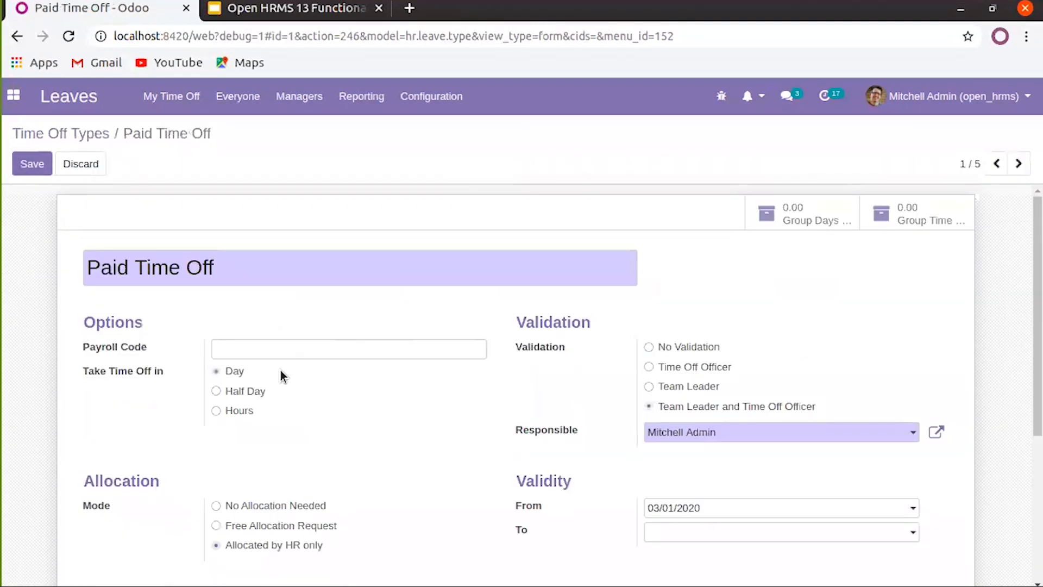
scroll(271, 354, down, 2)
click(263, 263)
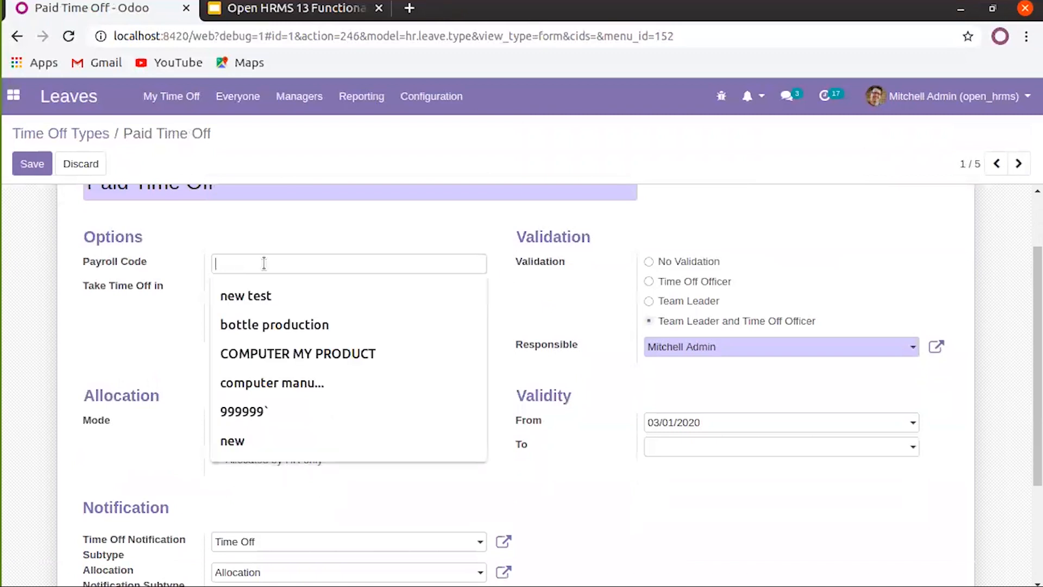
click(276, 235)
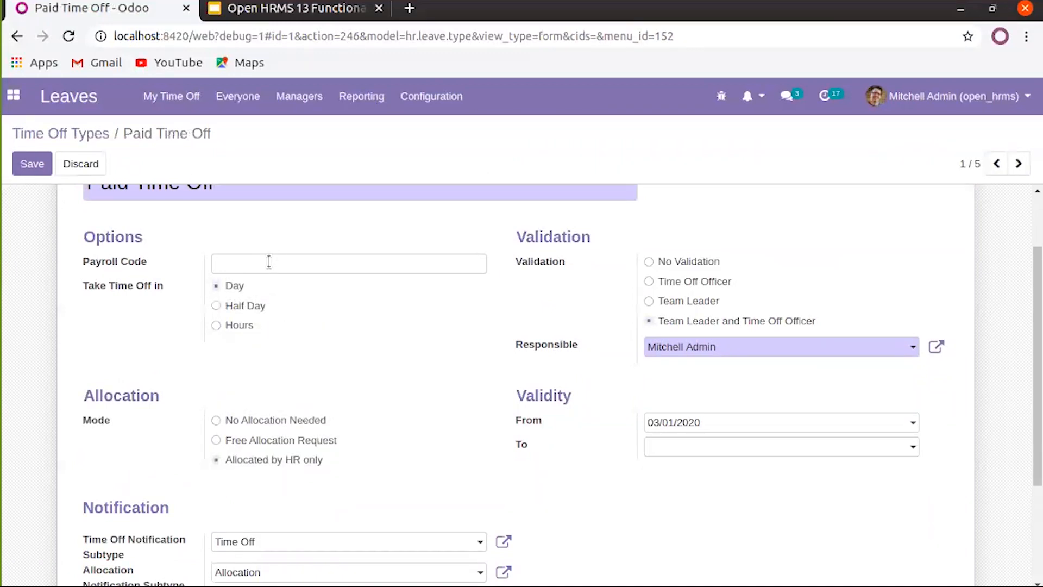
click(269, 262)
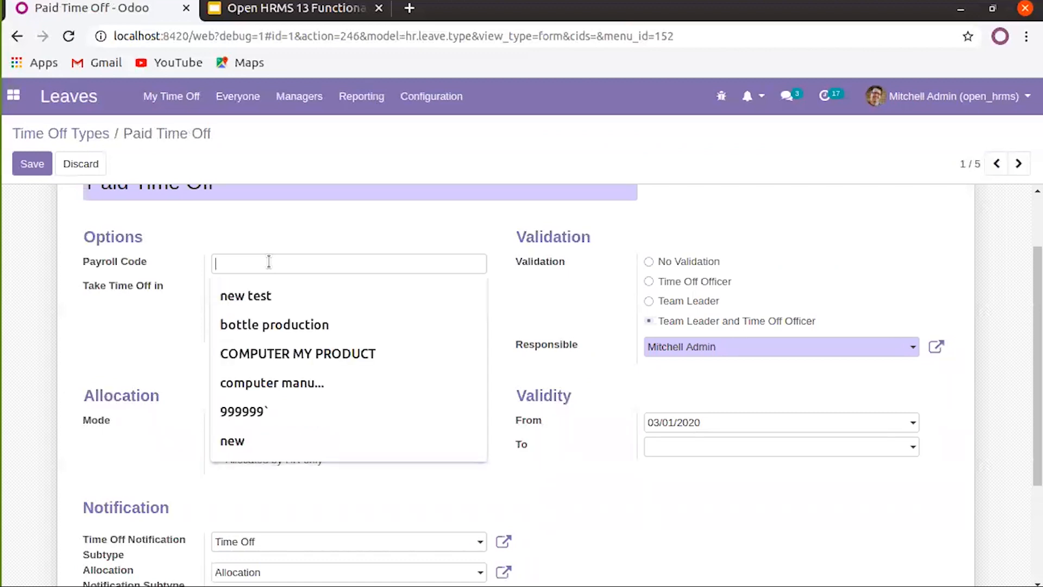
click(292, 231)
scroll(298, 254, down, 1)
scroll(298, 253, up, 1)
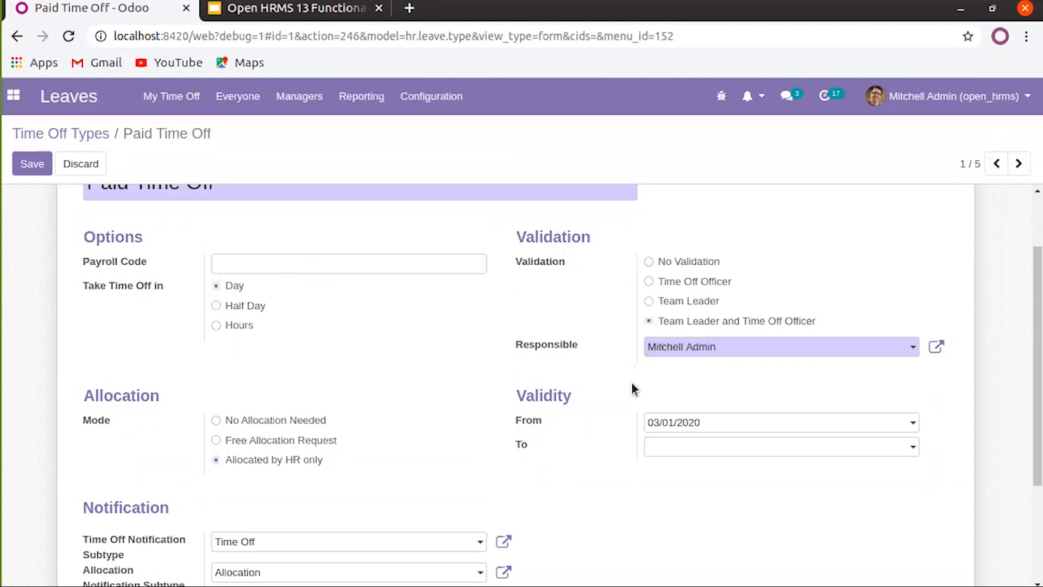
scroll(631, 383, down, 1)
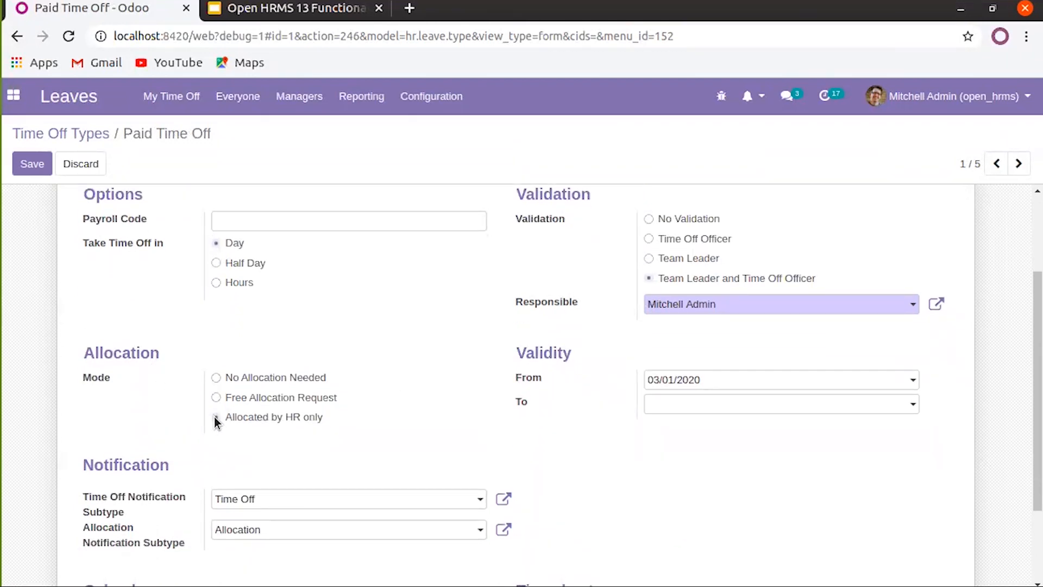
click(214, 379)
click(216, 417)
scroll(277, 307, down, 3)
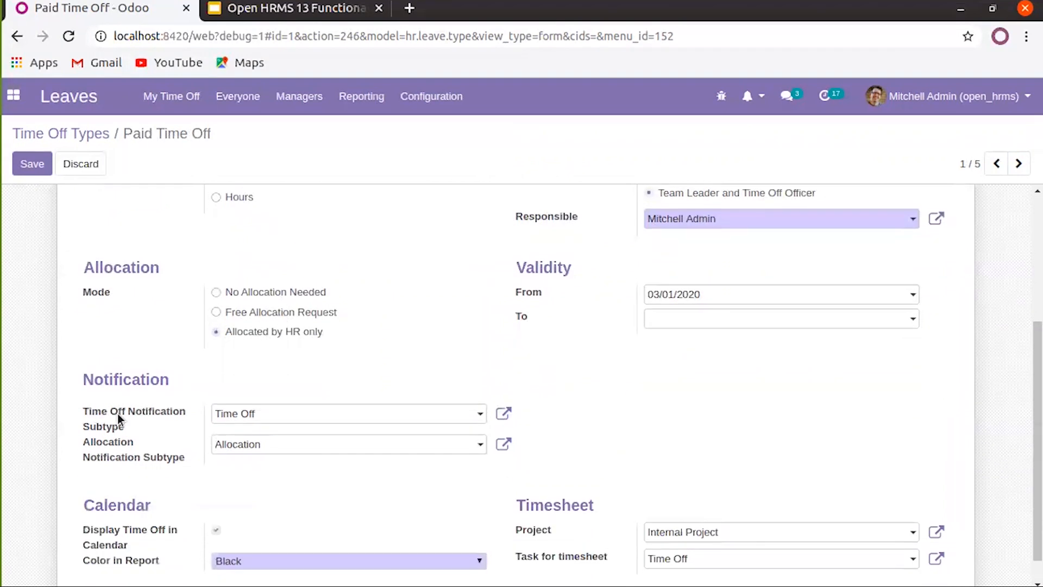
scroll(127, 419, down, 1)
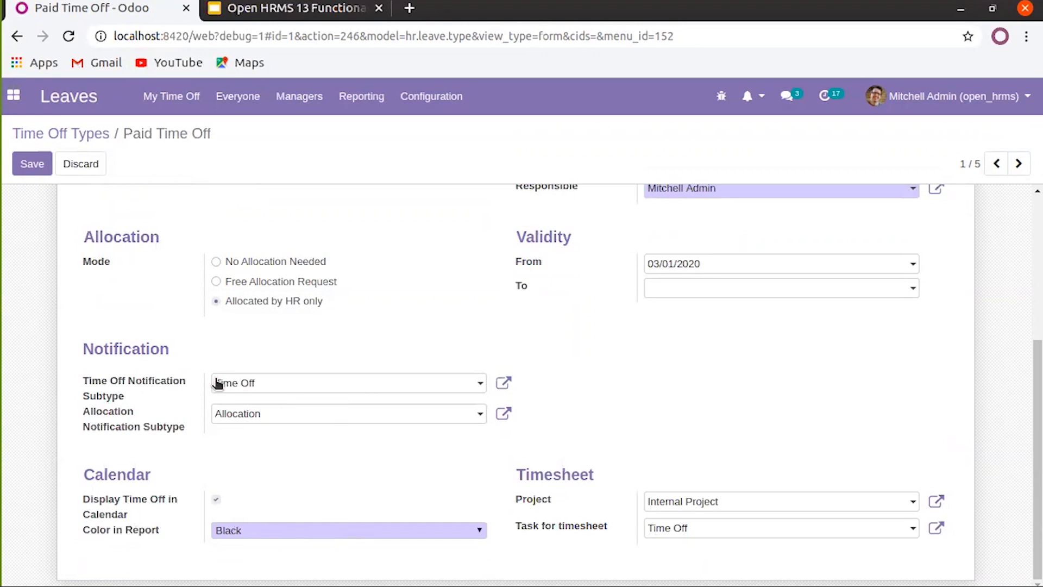
scroll(296, 365, up, 1)
scroll(297, 365, up, 3)
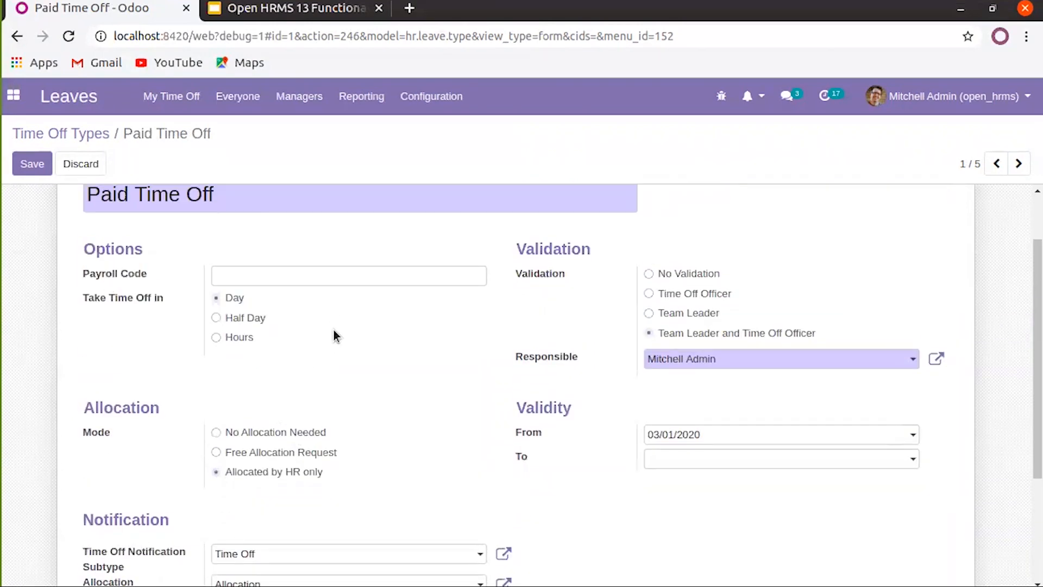
scroll(334, 330, up, 2)
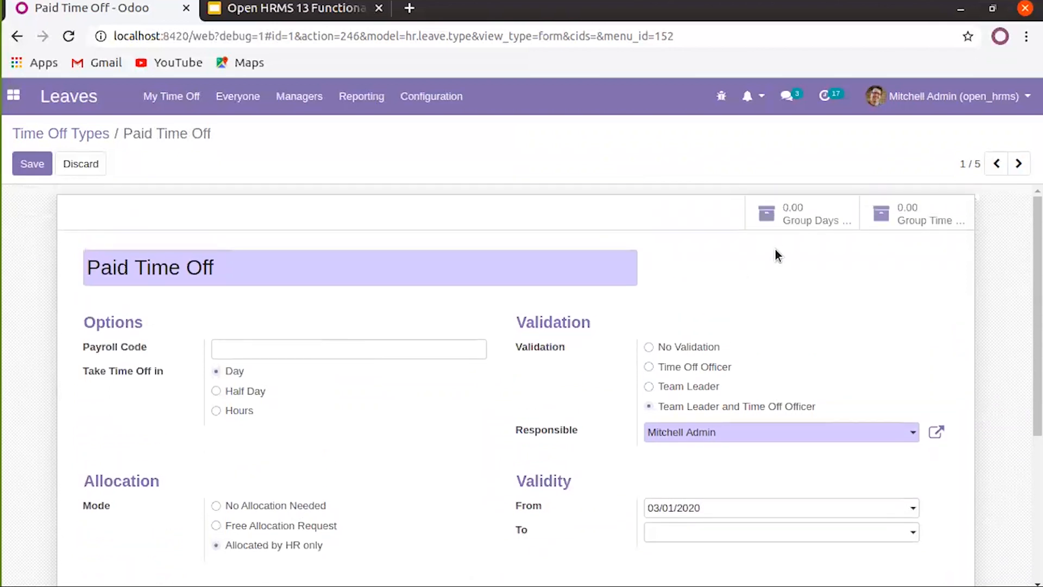
Save the HR-allocated Paid Time Off type and check its allocated days before returning to it
click(36, 165)
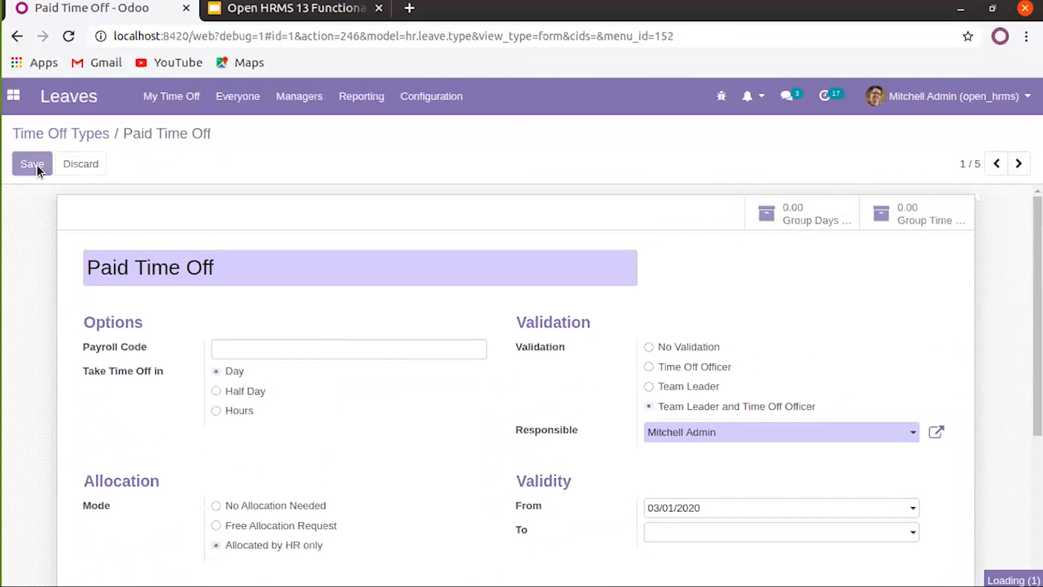
click(812, 221)
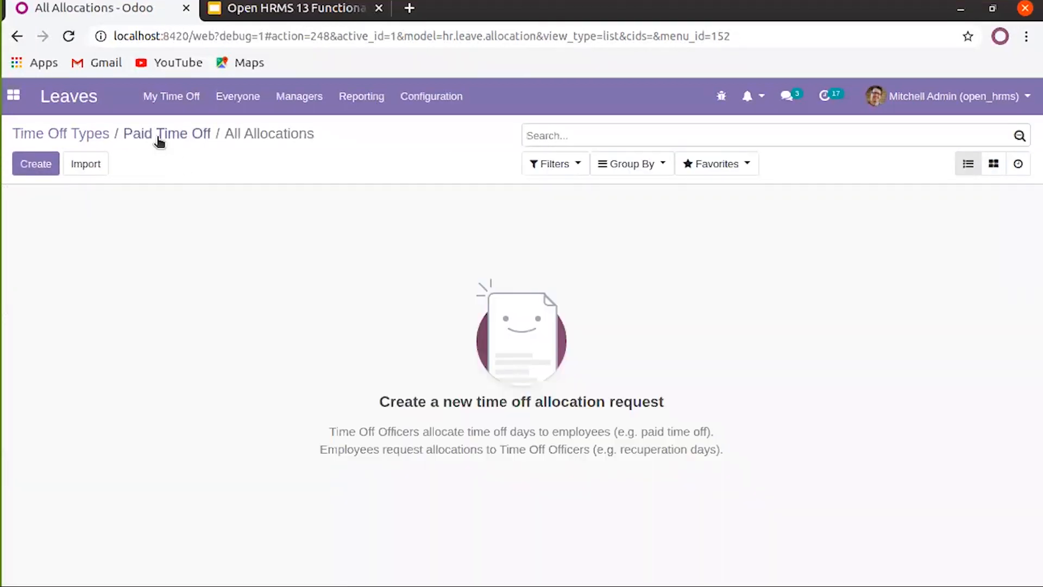
click(166, 140)
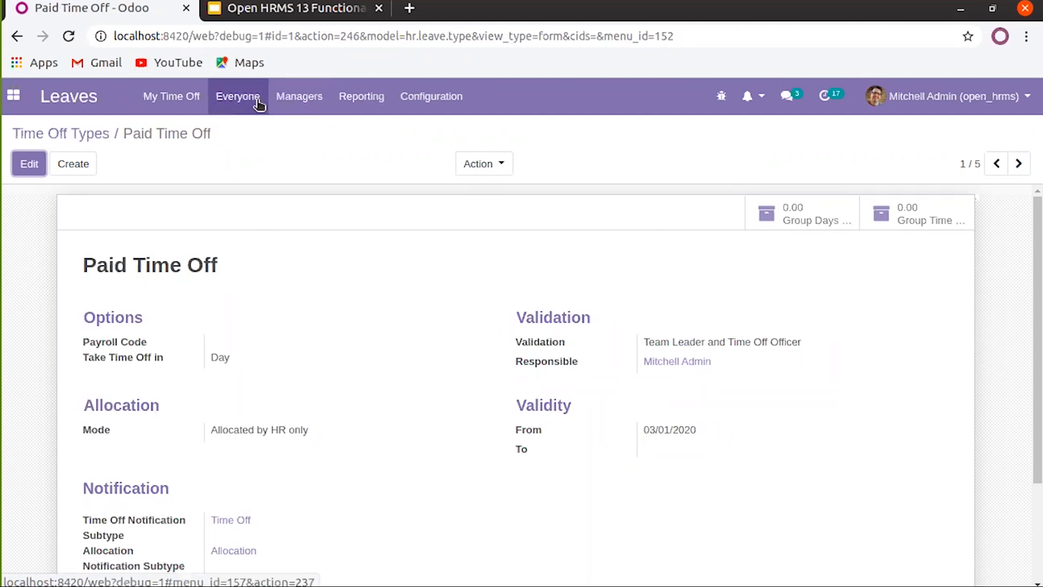
click(179, 100)
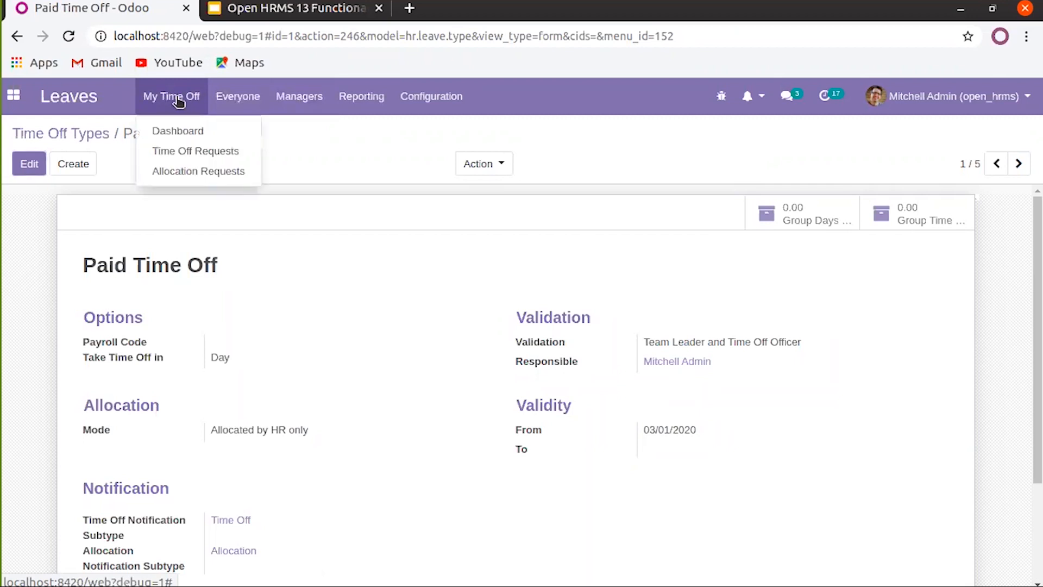
Create a new Paid Time Off request for one day on 03/17/2020 and list the available types
click(187, 152)
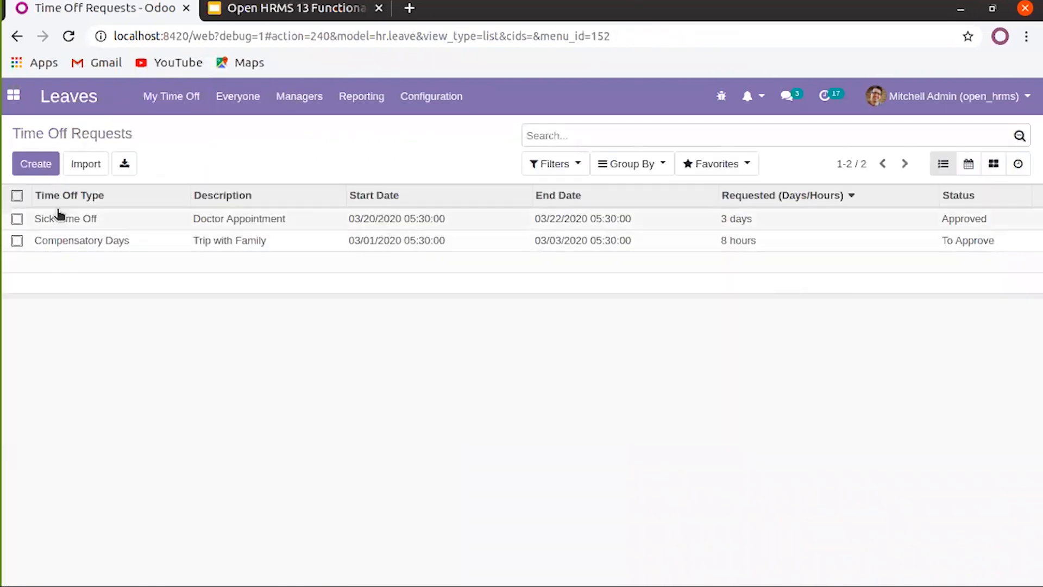
click(33, 168)
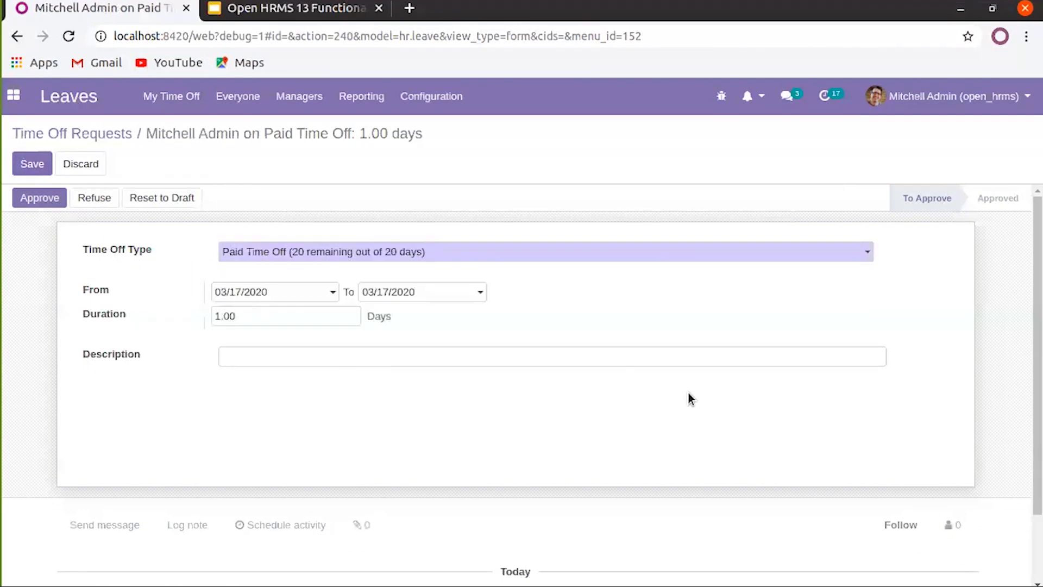
click(715, 254)
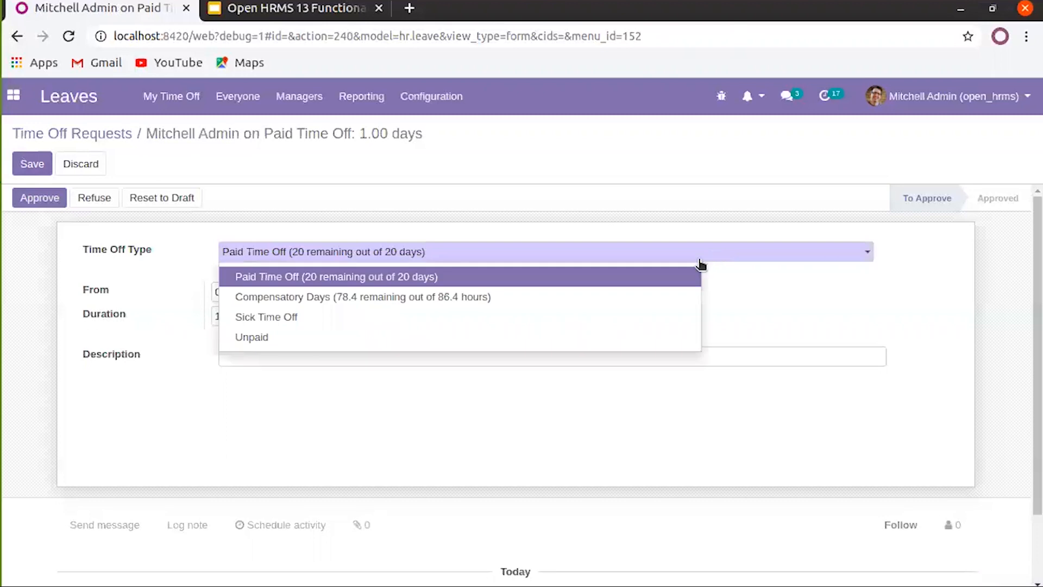
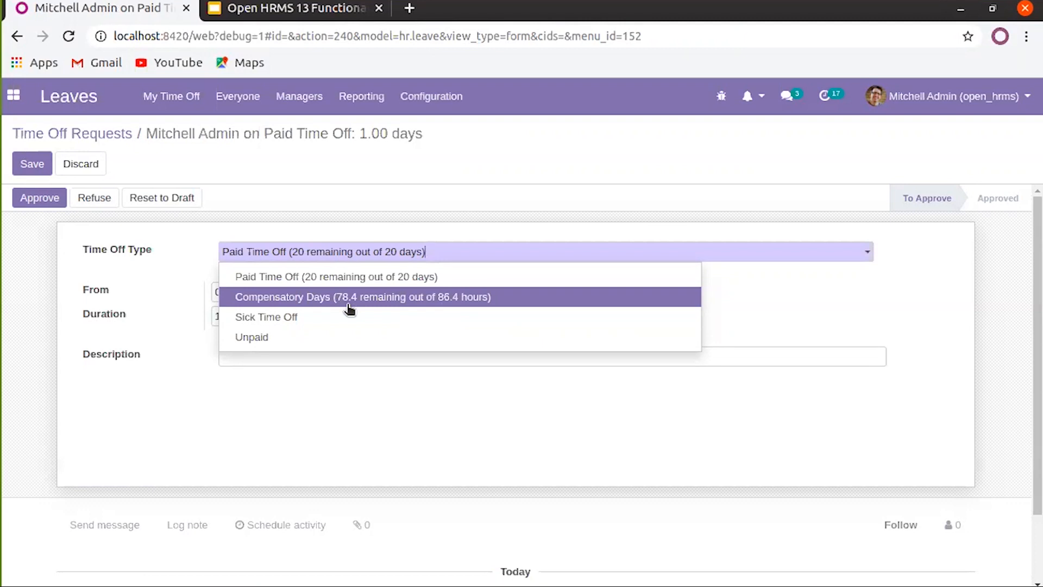
Try Unpaid as the time off type, then switch back to Paid Time Off
click(309, 342)
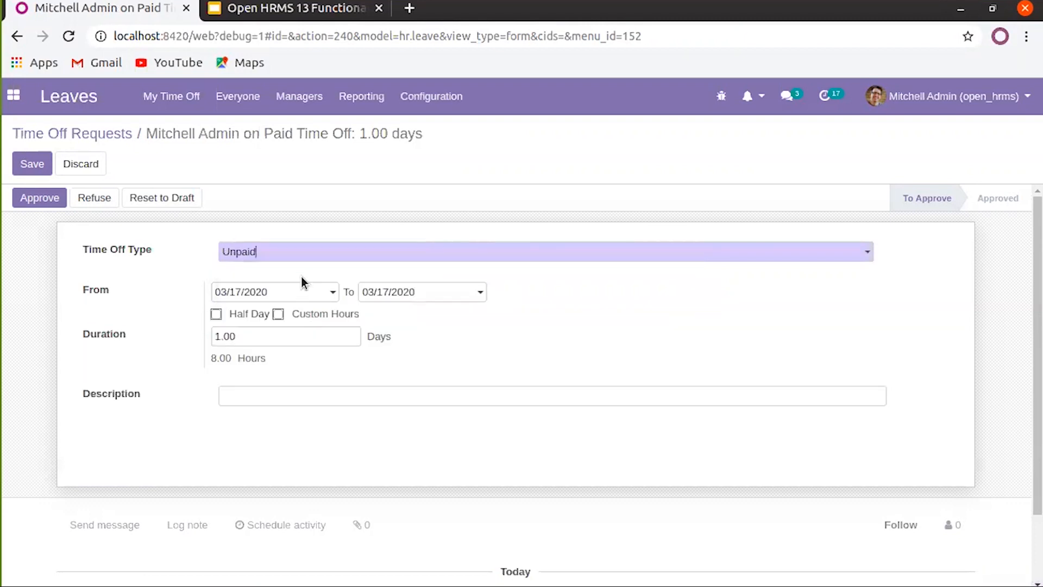
click(262, 256)
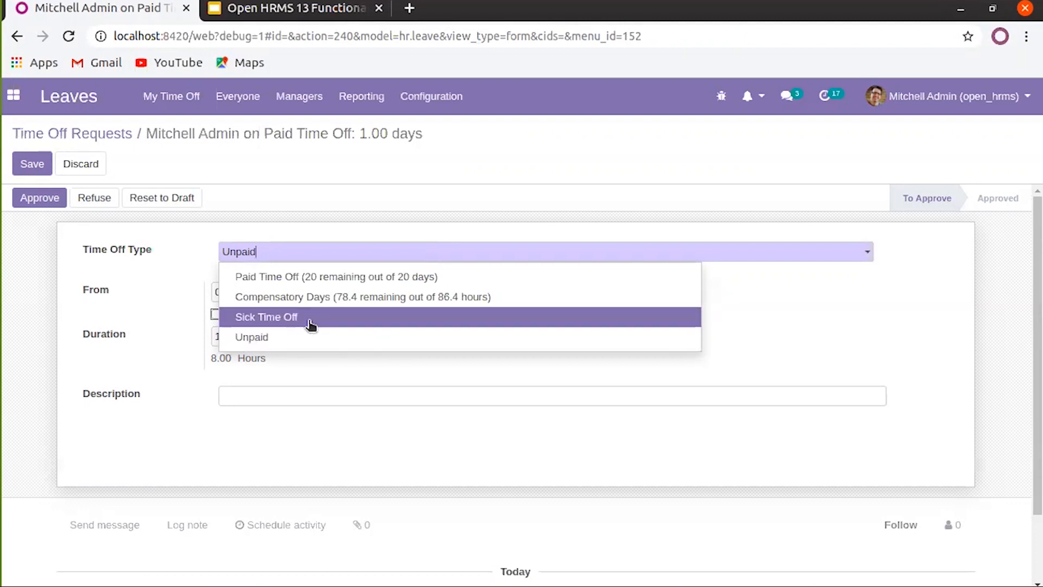
click(350, 363)
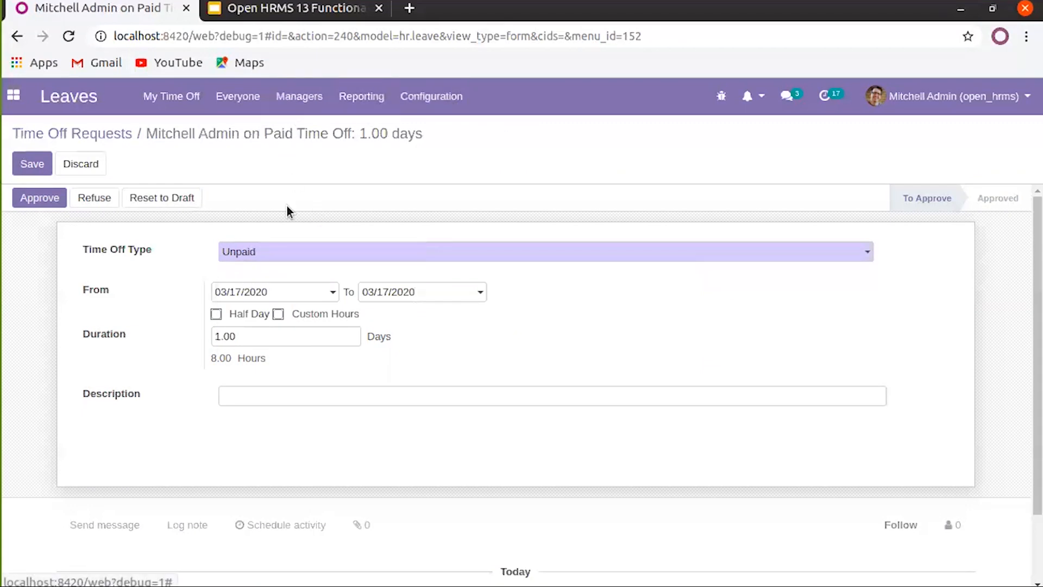
click(312, 251)
click(289, 275)
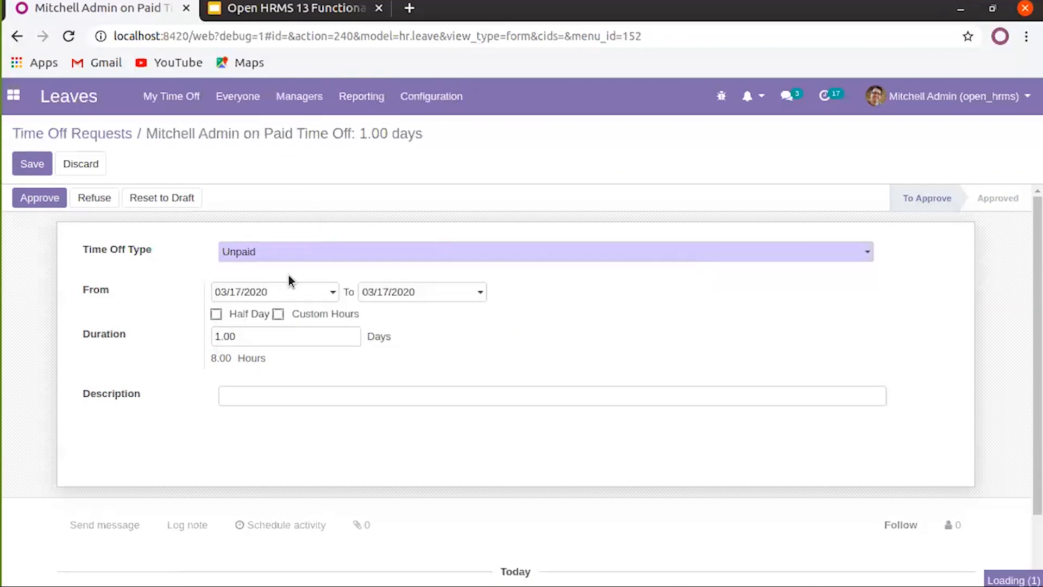
Keep 03/17/2020 as start and end date with a 1.00-day duration, and save the request
click(267, 295)
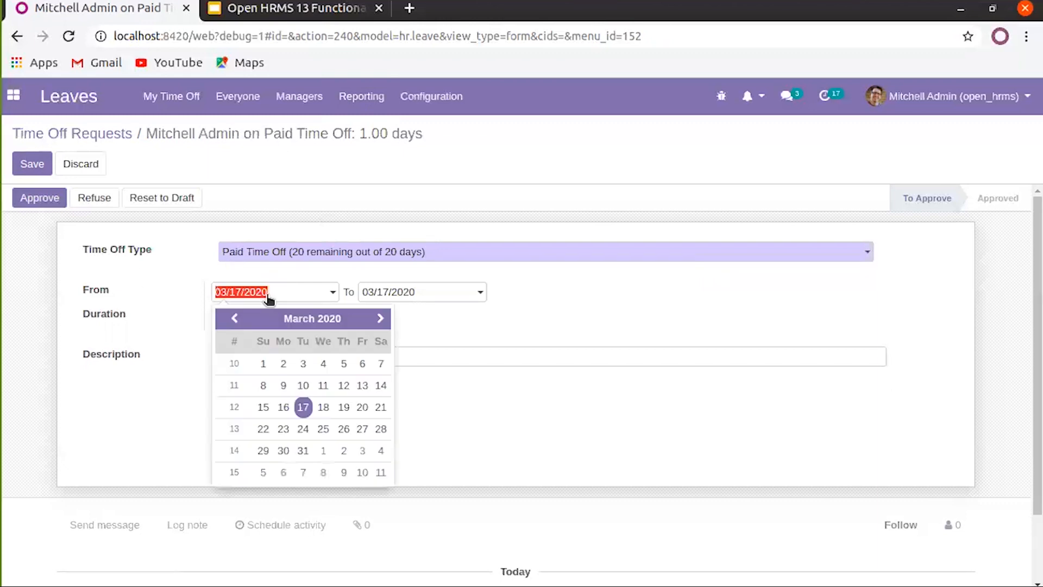
click(304, 407)
click(417, 299)
click(619, 321)
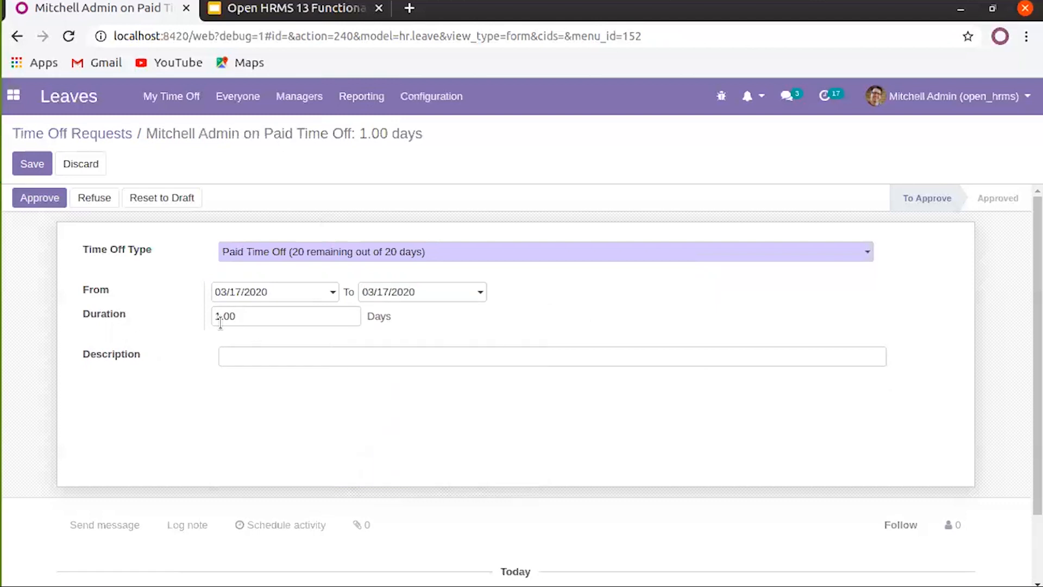
drag(244, 315, 178, 318)
click(277, 361)
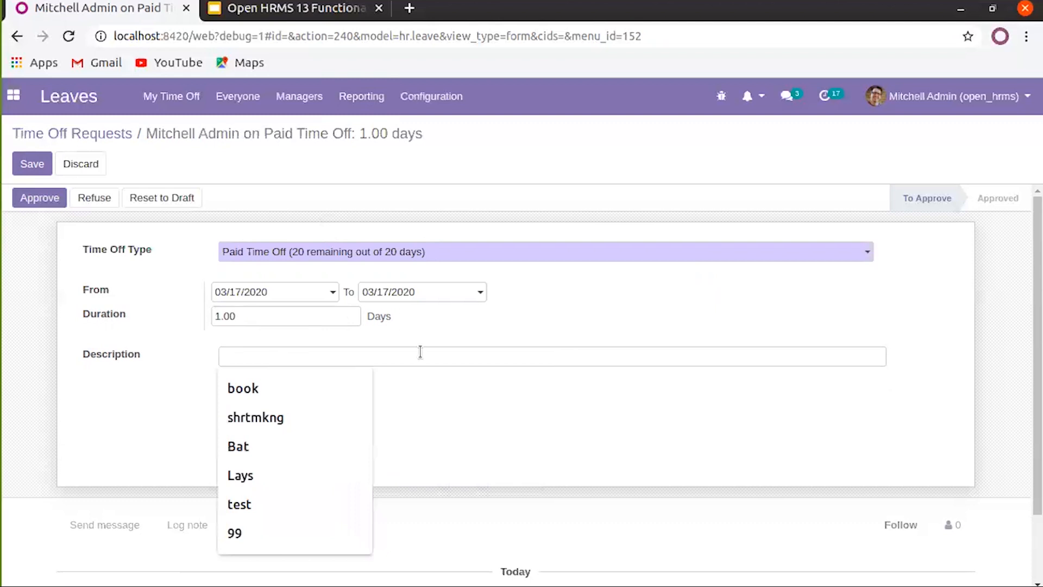
click(44, 170)
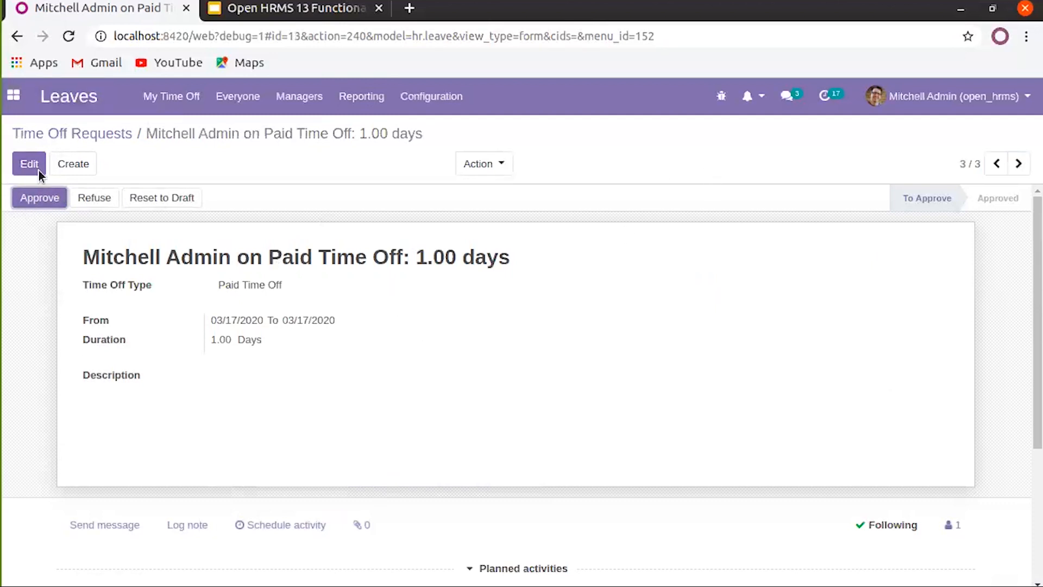
Approve and validate the 03/17/2020 Paid Time Off request, then start a new request
click(57, 203)
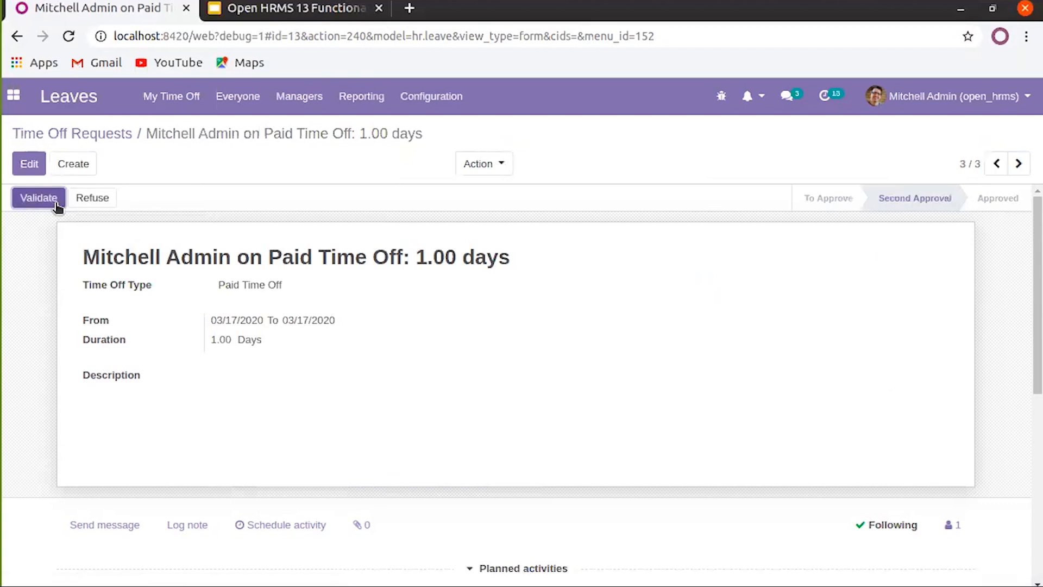
click(57, 204)
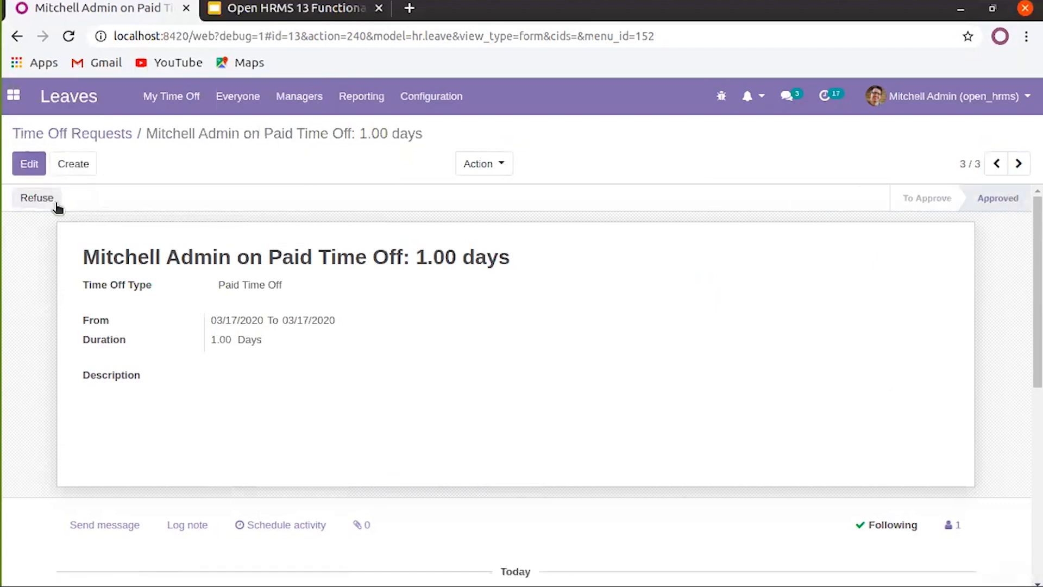
click(71, 165)
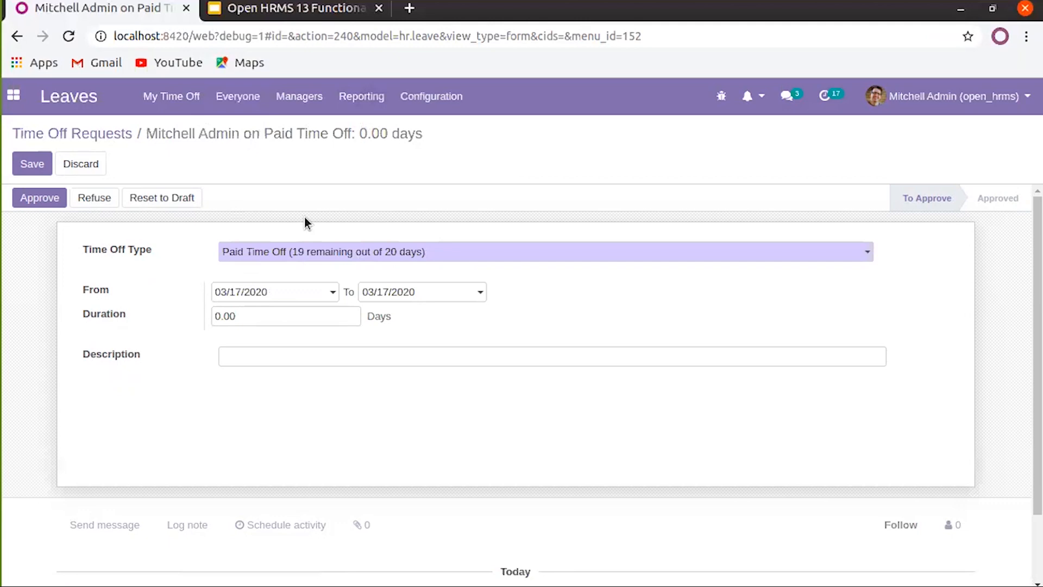
Set Paid Time Off's Take Time Off in option to Half Day and save the type
click(448, 100)
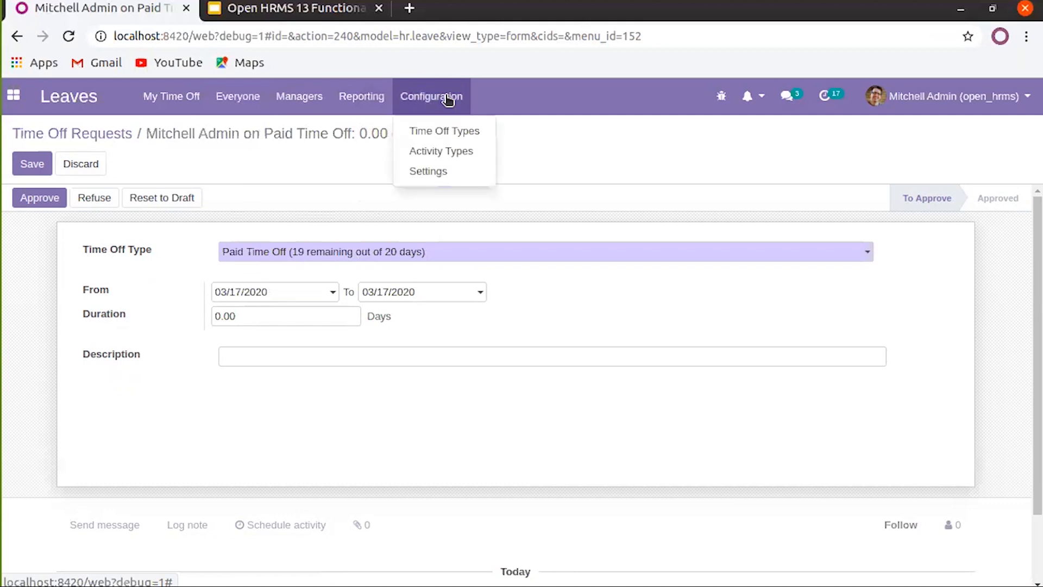
click(437, 136)
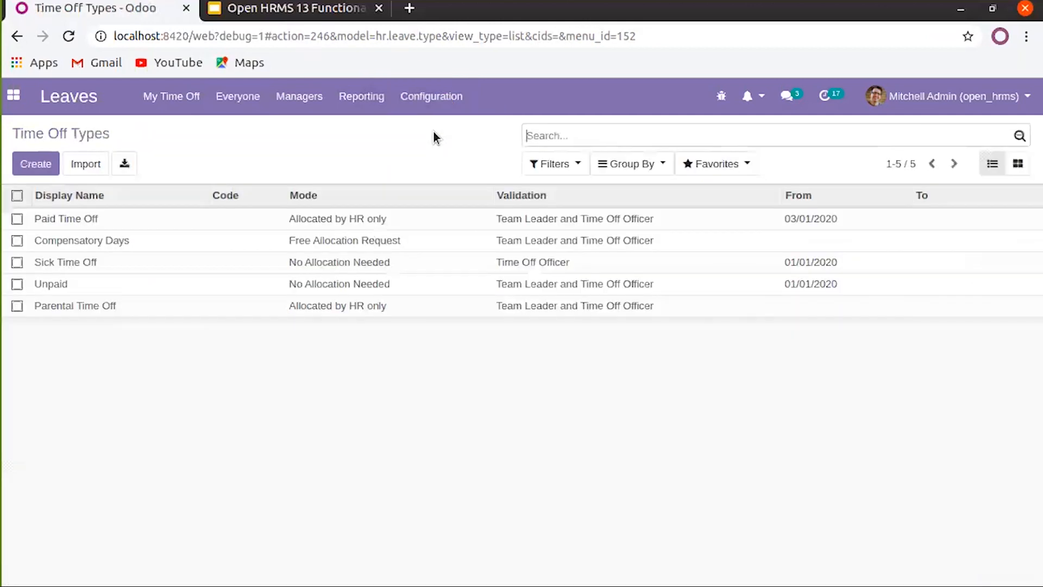
click(87, 219)
click(27, 163)
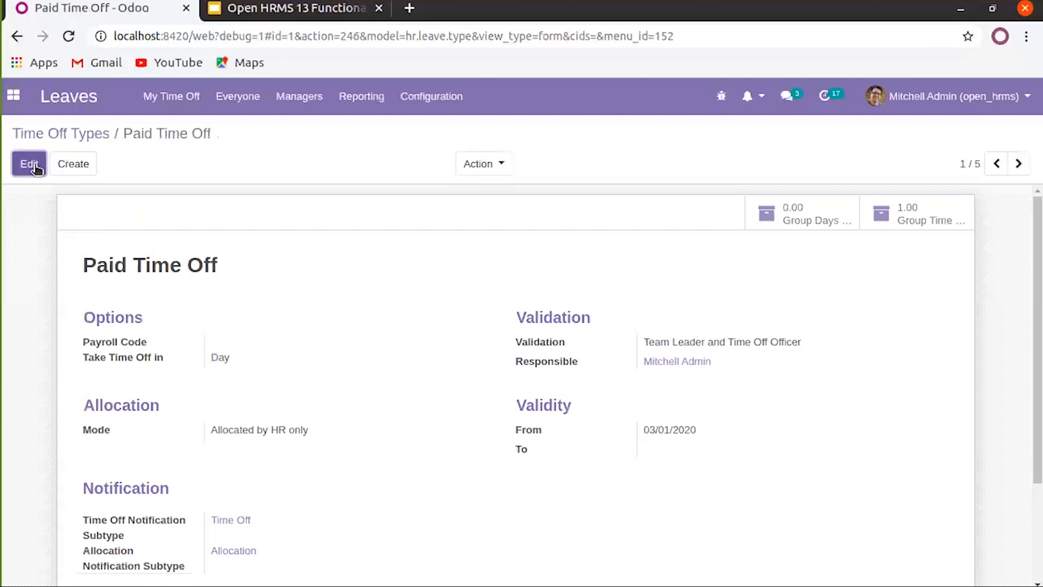
scroll(289, 429, down, 1)
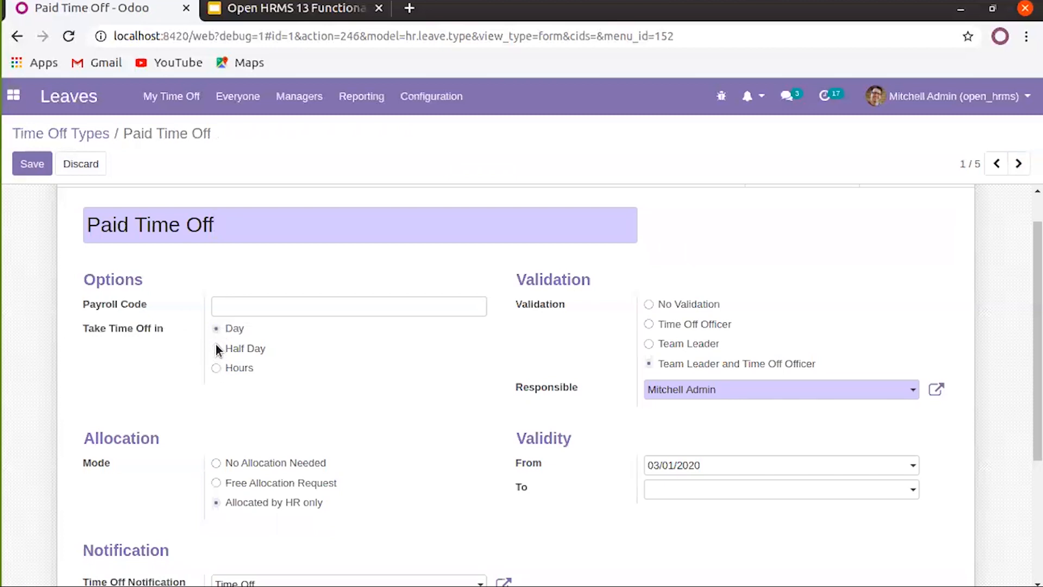
click(43, 162)
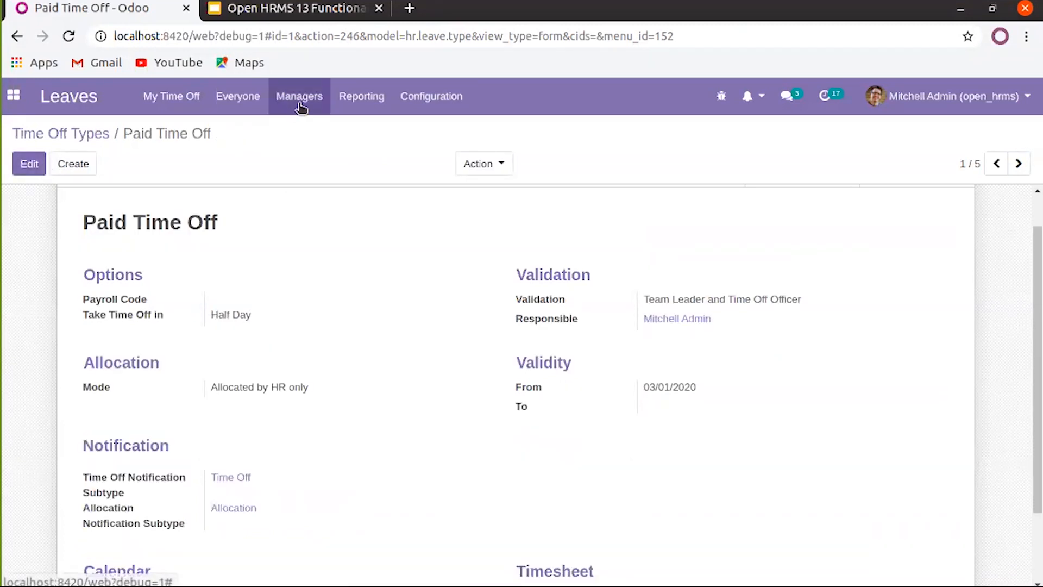
click(147, 100)
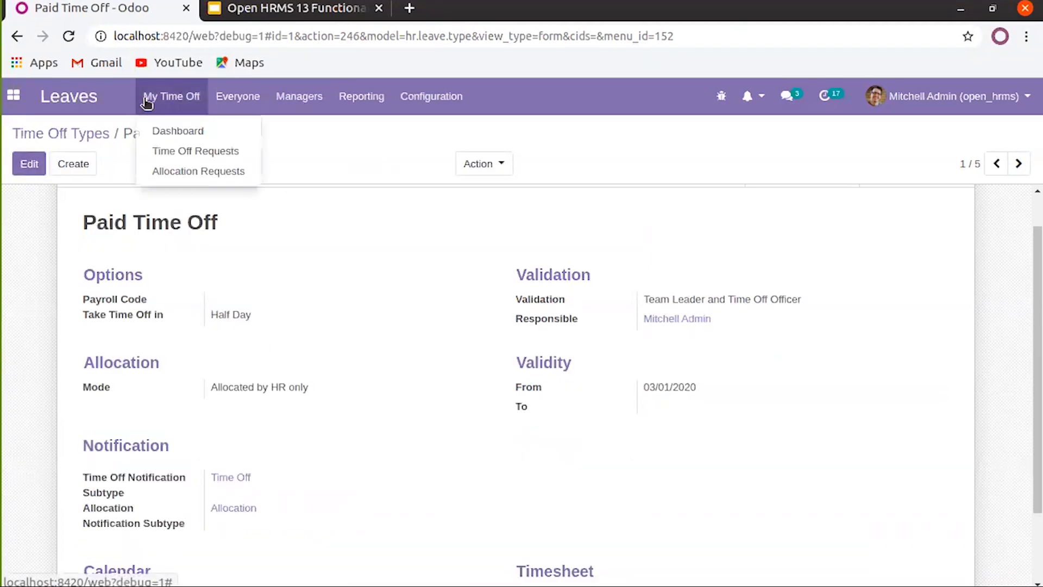
Create and save a half-day afternoon Paid Time Off request for 03/18/2020
click(163, 150)
click(30, 164)
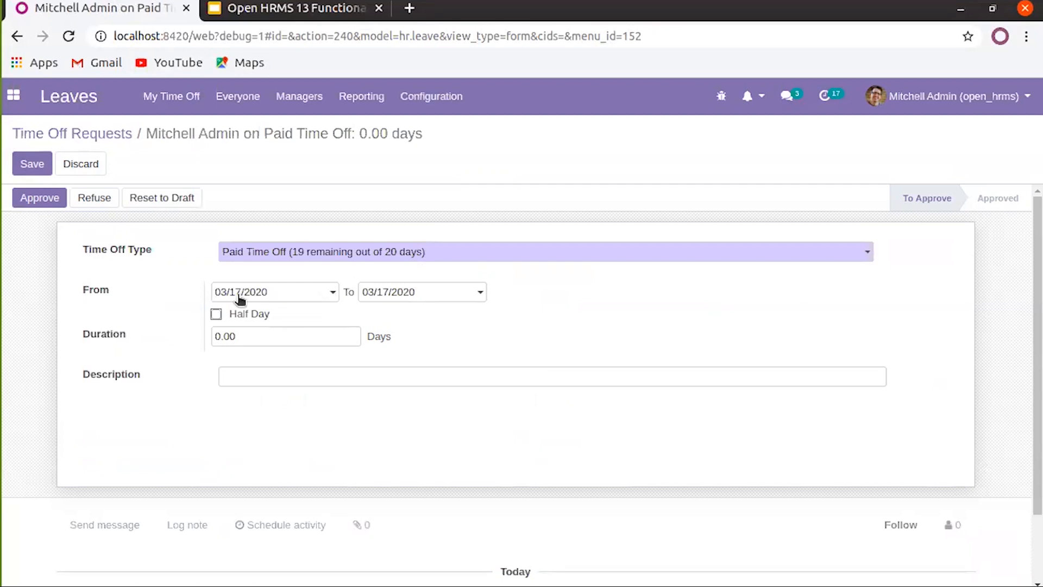
click(319, 296)
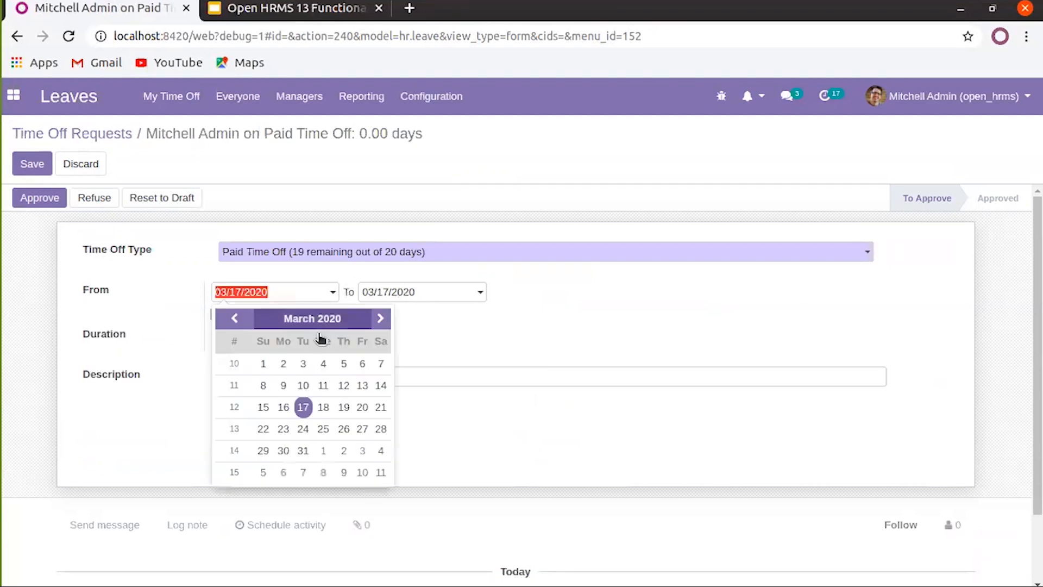
click(325, 406)
click(415, 292)
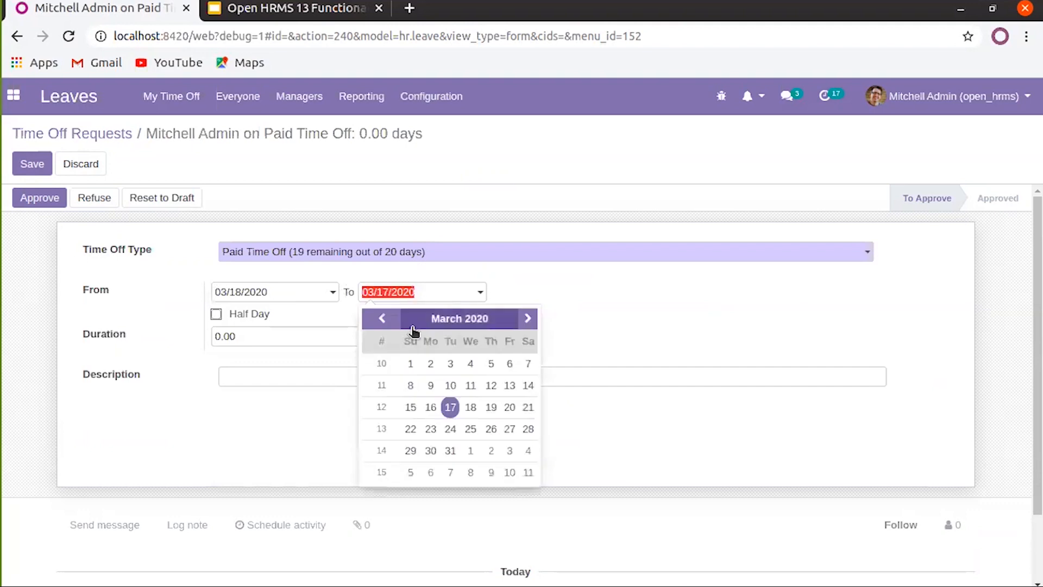
click(471, 408)
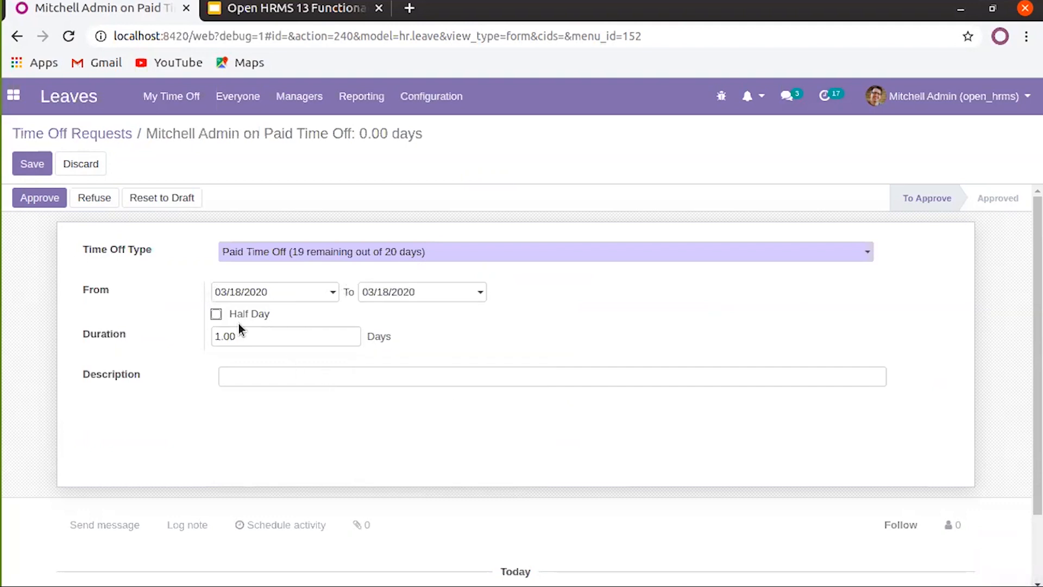
click(216, 314)
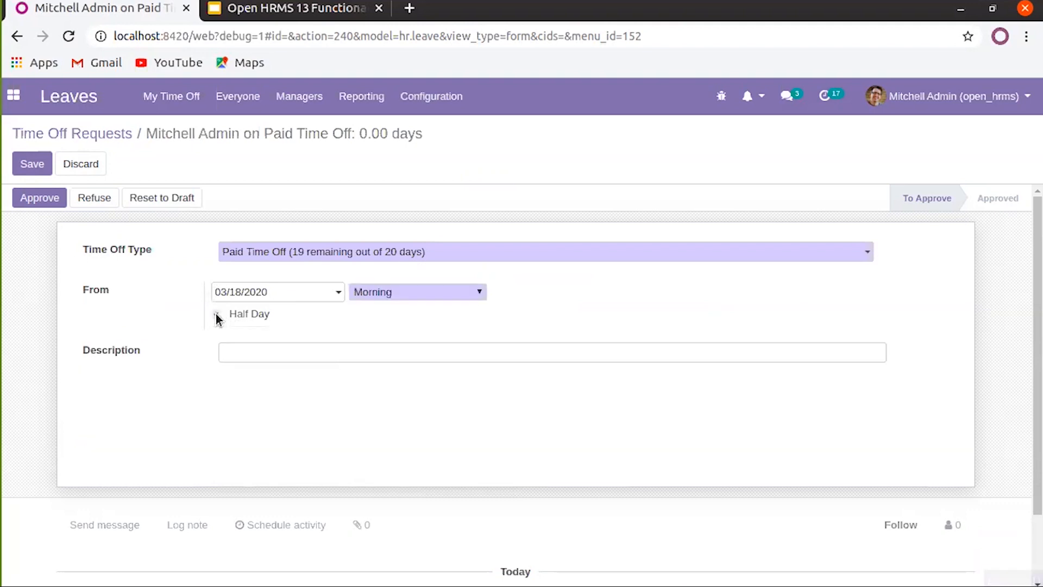
click(377, 294)
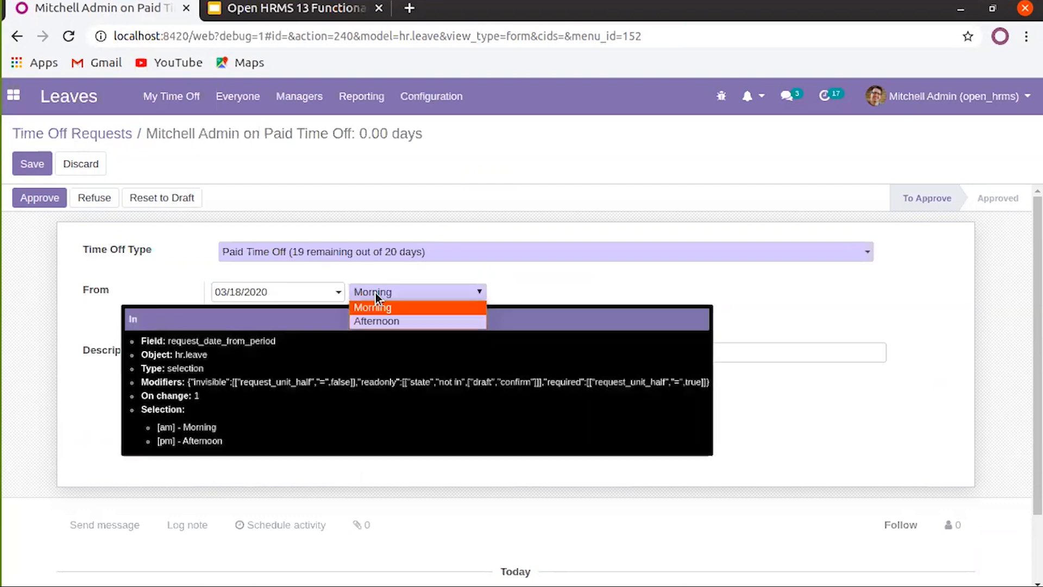
click(396, 321)
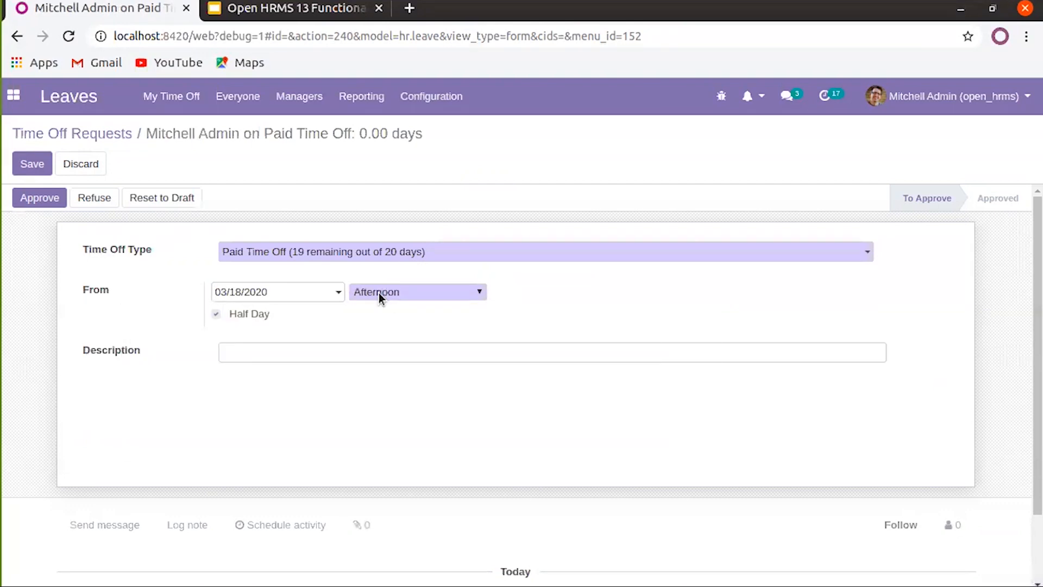
click(32, 164)
Approve and validate the 0.50-day request, then return to the Time Off Requests list
click(40, 200)
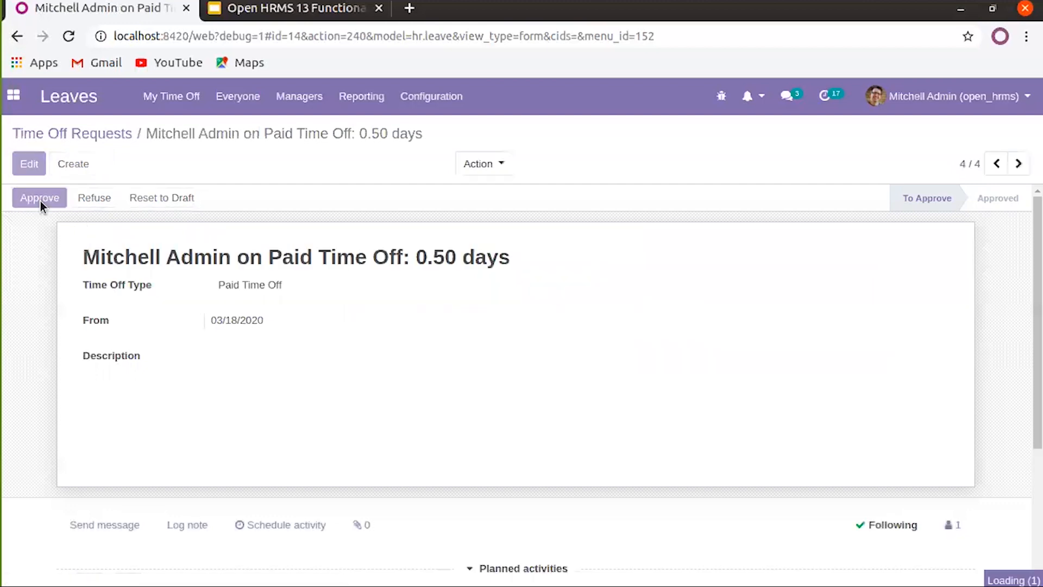
drag(434, 257, 452, 256)
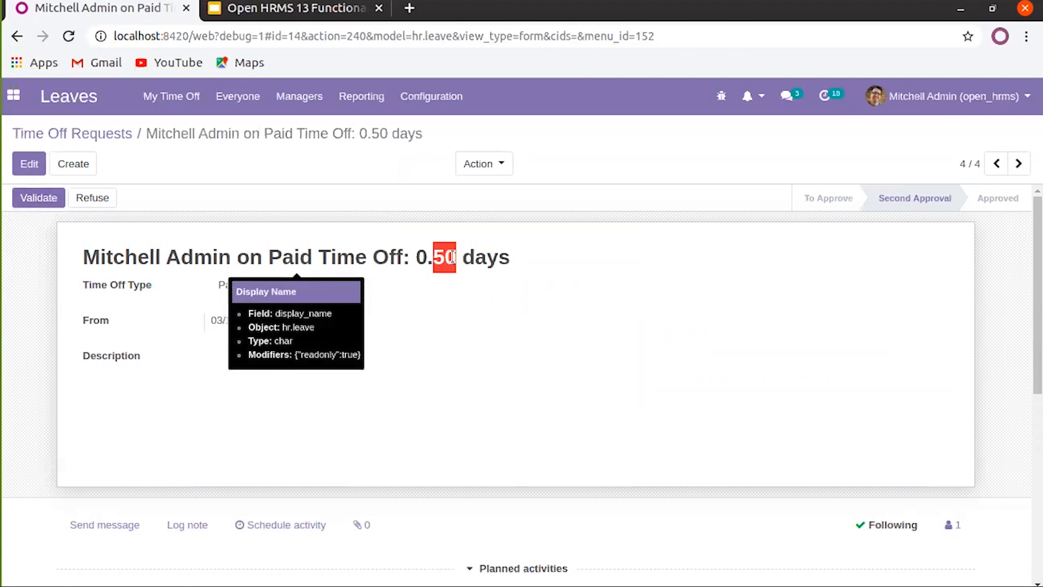
click(48, 199)
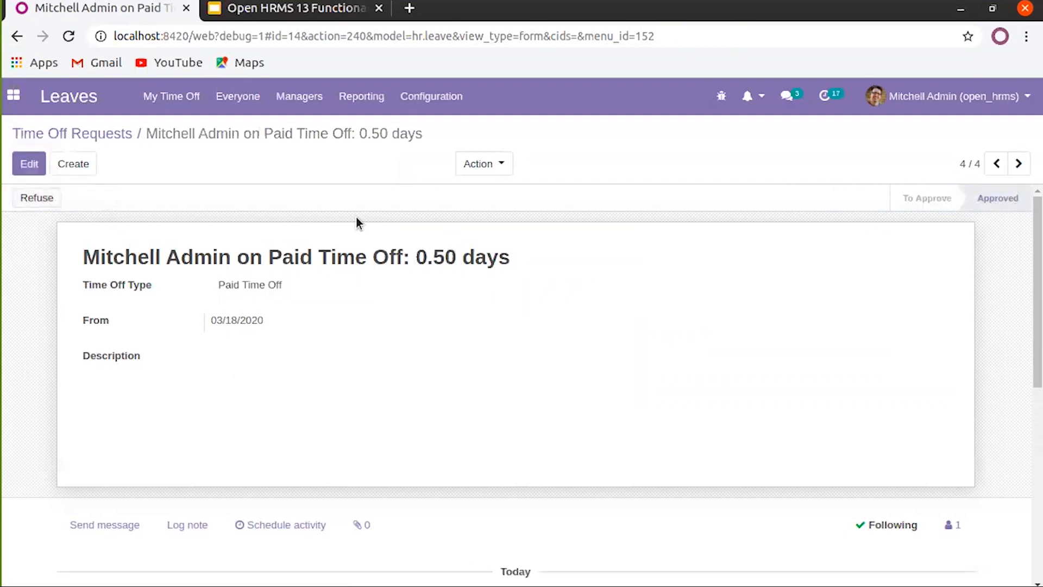
click(119, 137)
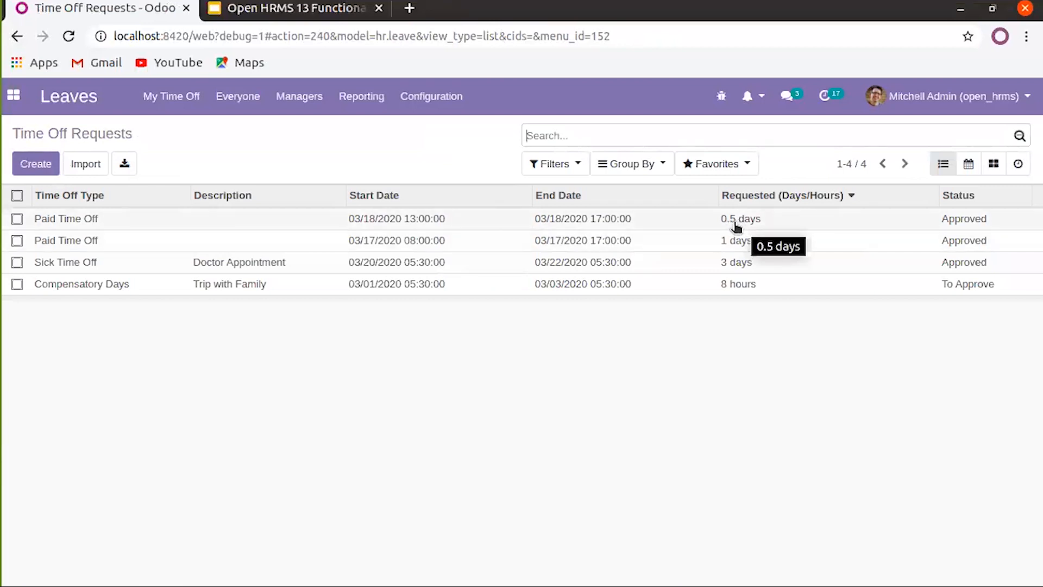
click(417, 106)
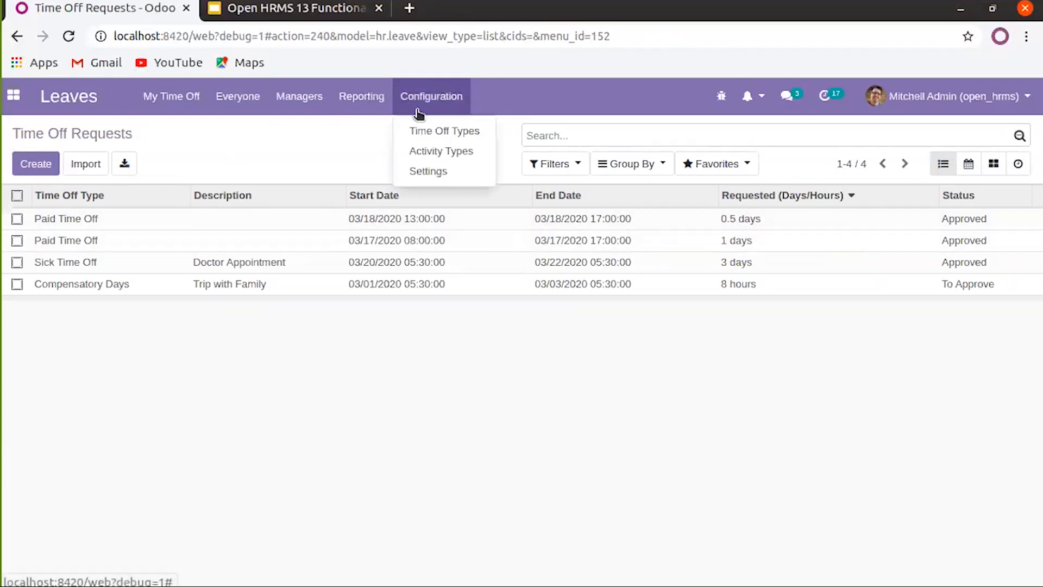
Set Paid Time Off's Take Time Off in option to Hours and save the type
click(442, 133)
click(115, 223)
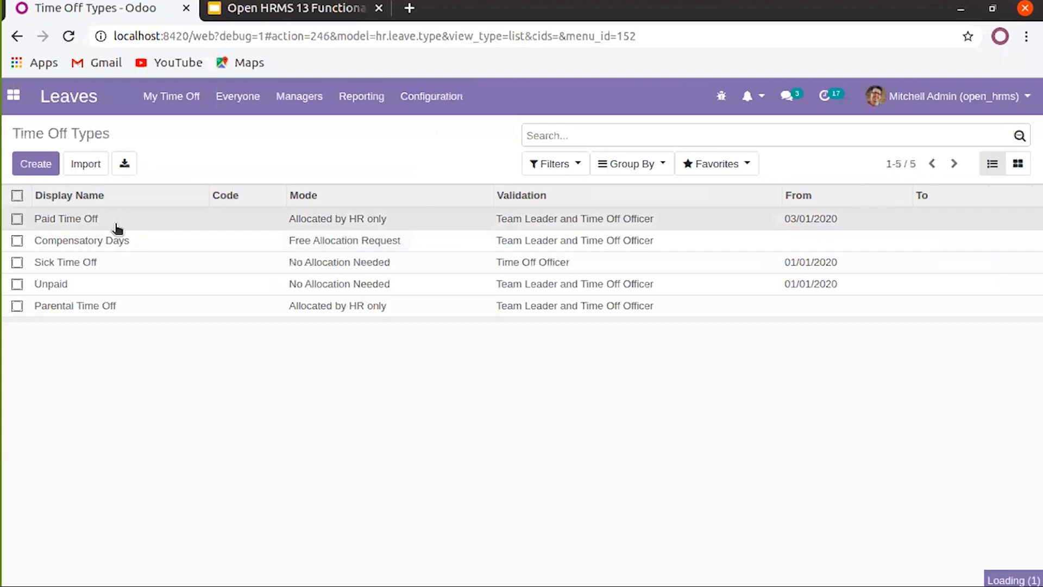
click(32, 163)
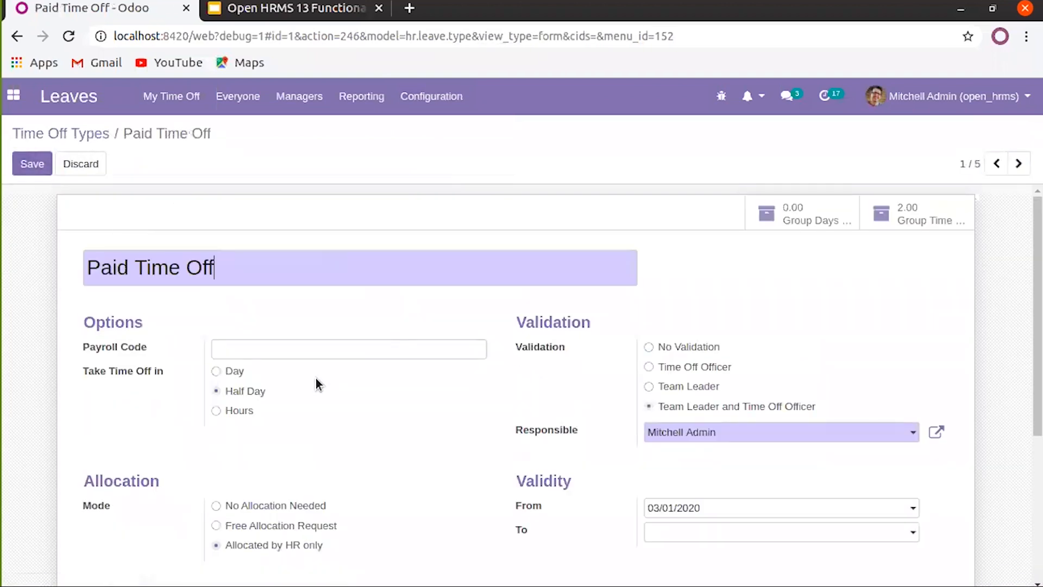
scroll(316, 378, down, 1)
click(216, 367)
click(32, 163)
Start a new request from My Time Off > Time Off Requests
click(177, 103)
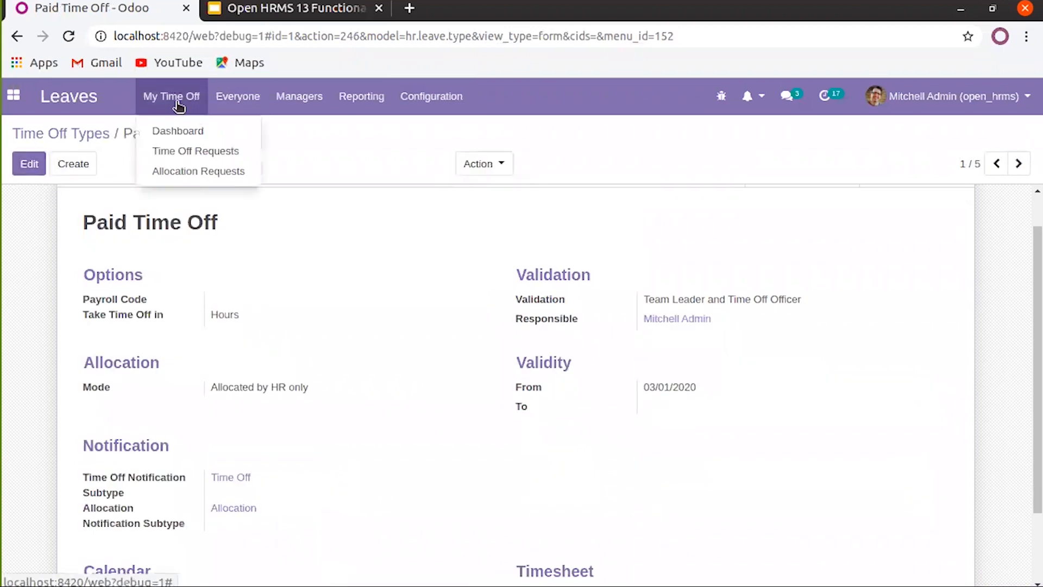
click(187, 155)
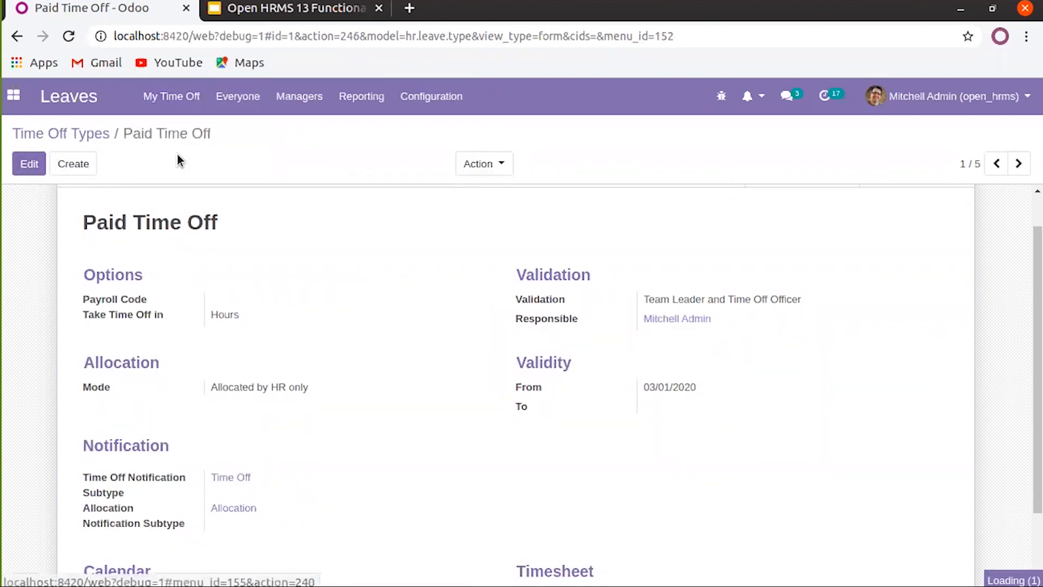
click(35, 163)
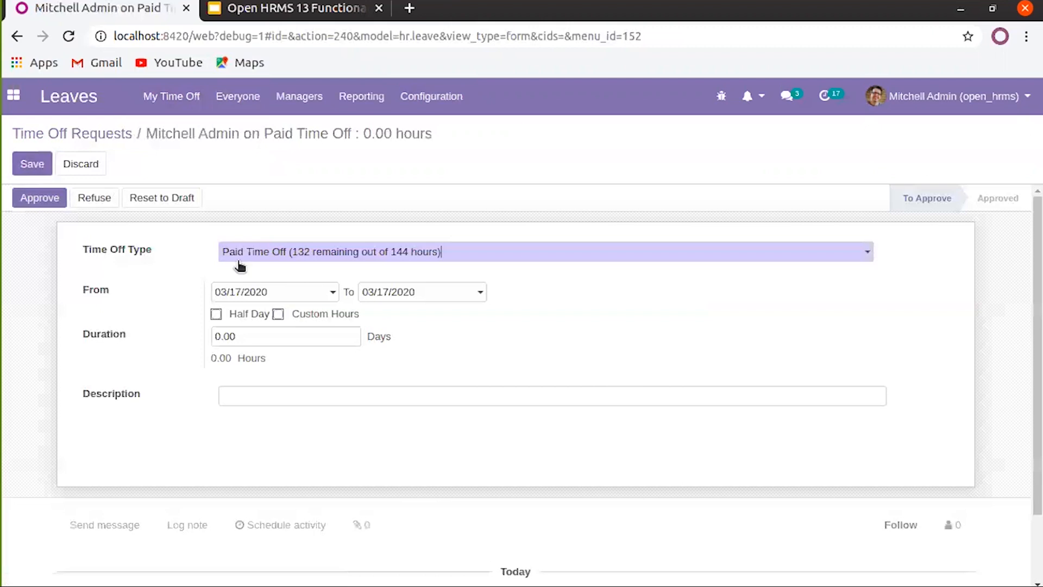
Request Paid Time Off for the afternoon half of 03/19/2020 and save it
click(366, 263)
click(358, 264)
click(330, 291)
click(344, 407)
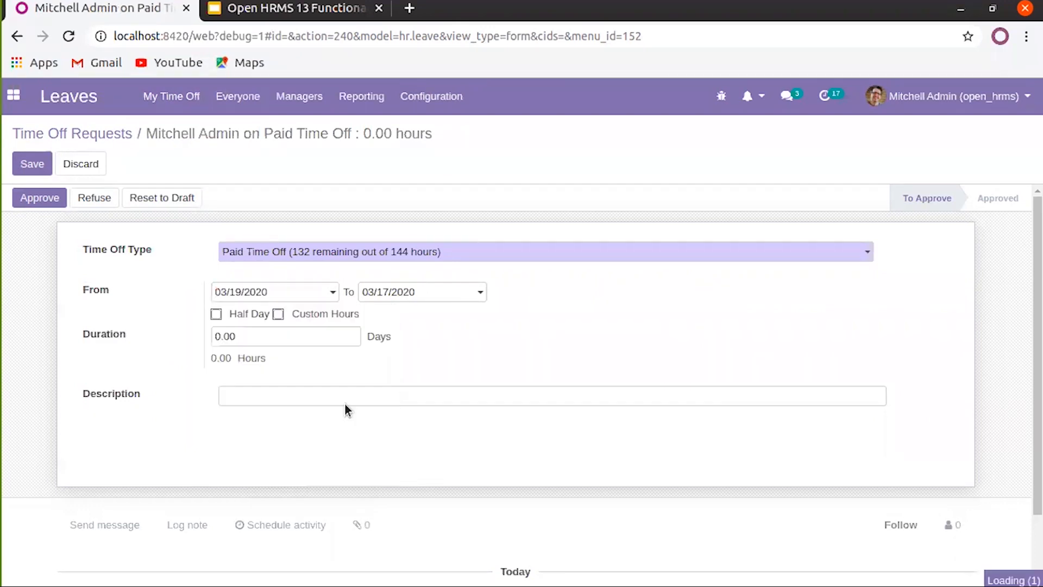
click(443, 299)
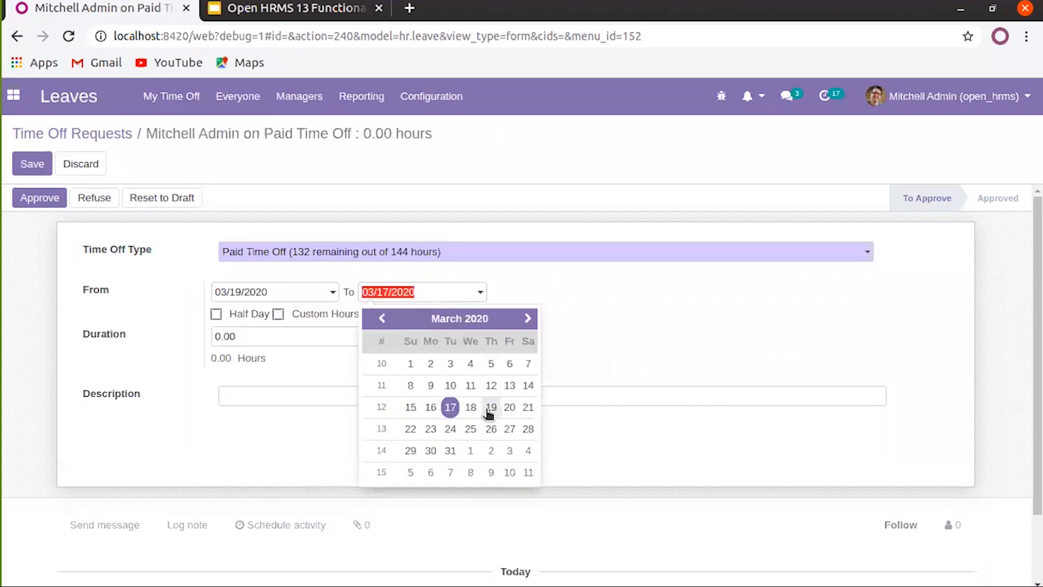
click(488, 407)
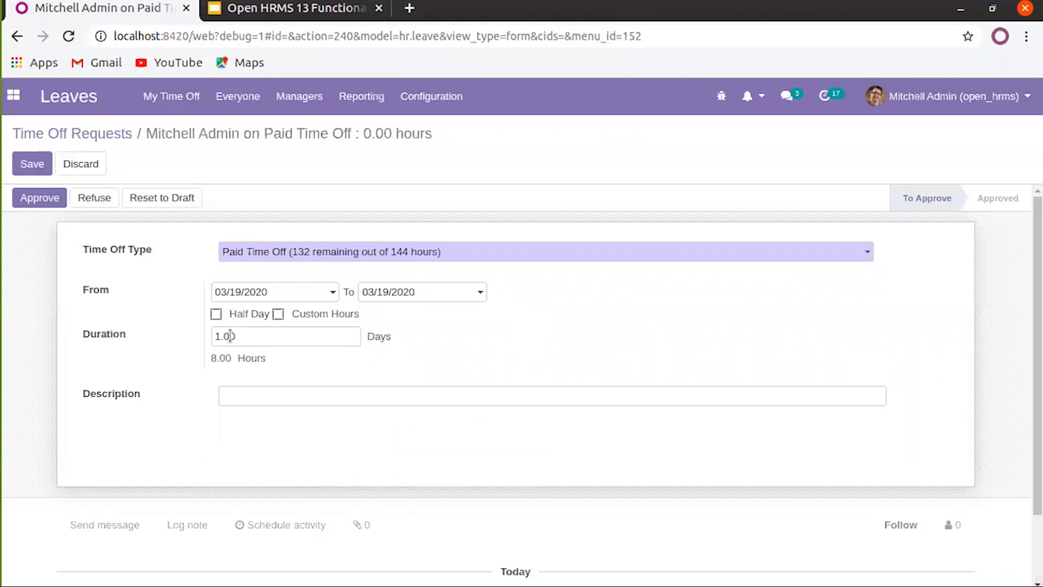
drag(212, 359, 777, 344)
click(777, 344)
click(216, 314)
click(414, 290)
click(400, 319)
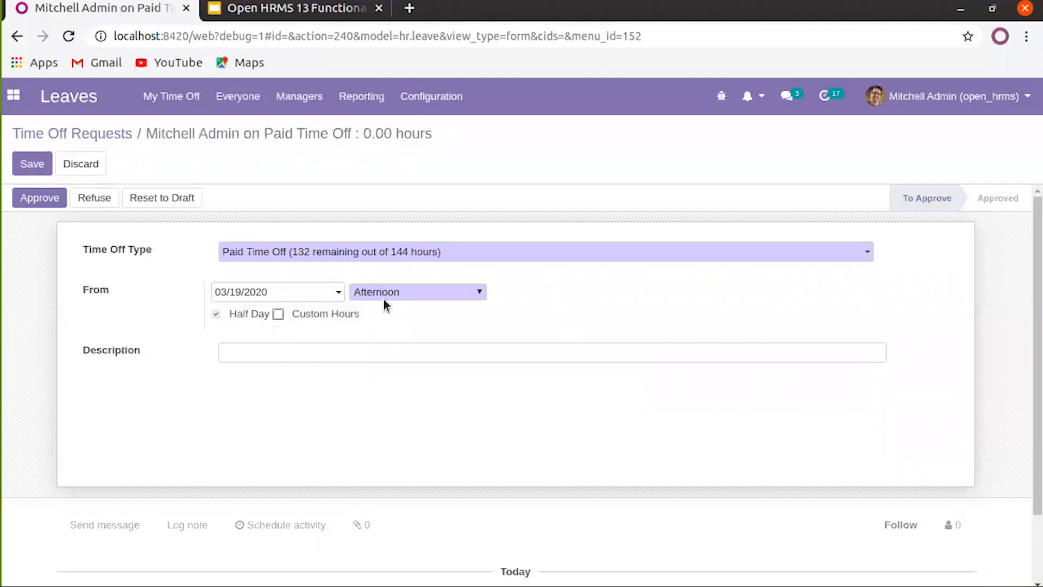
click(42, 171)
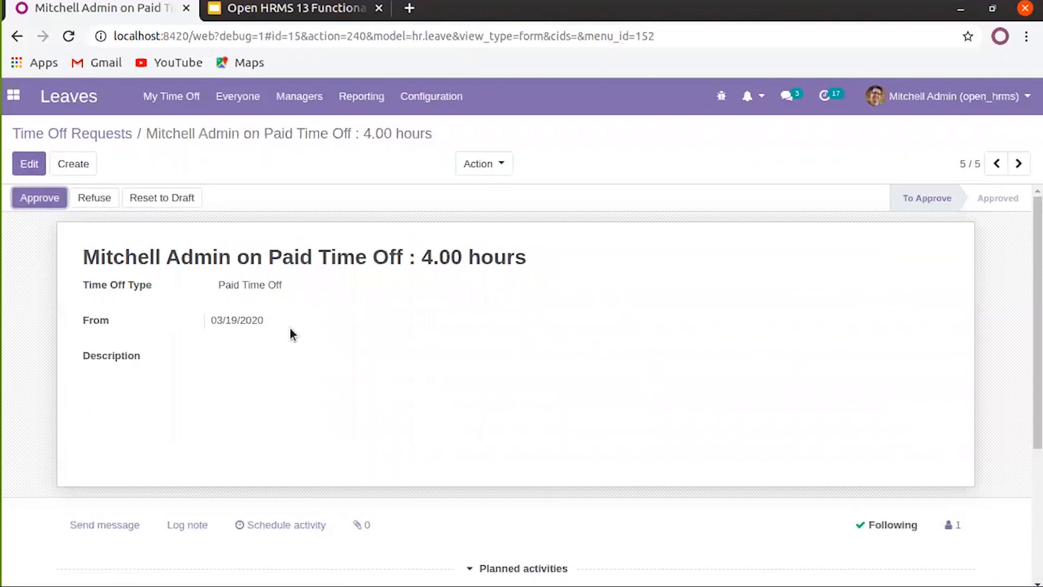
Change the request to custom hours 9:00 AM–11:30 AM, totalling 2.50 hours, and save
click(38, 169)
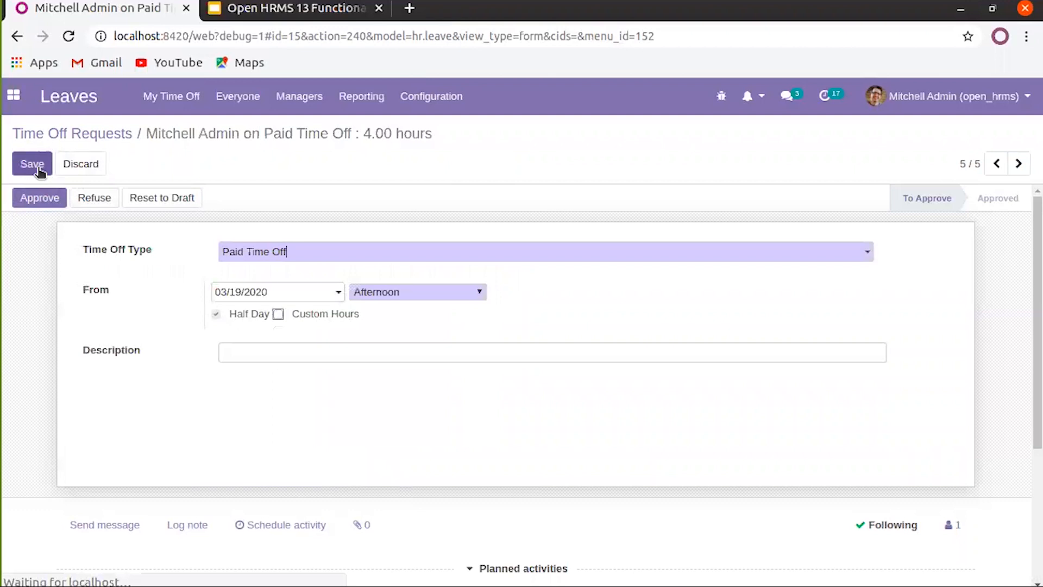
click(279, 314)
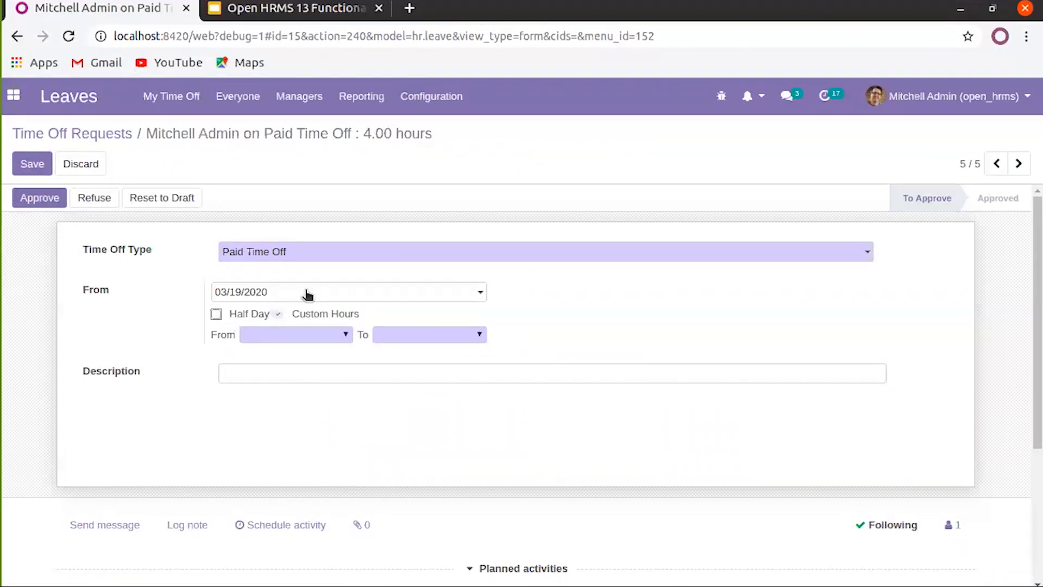
click(292, 335)
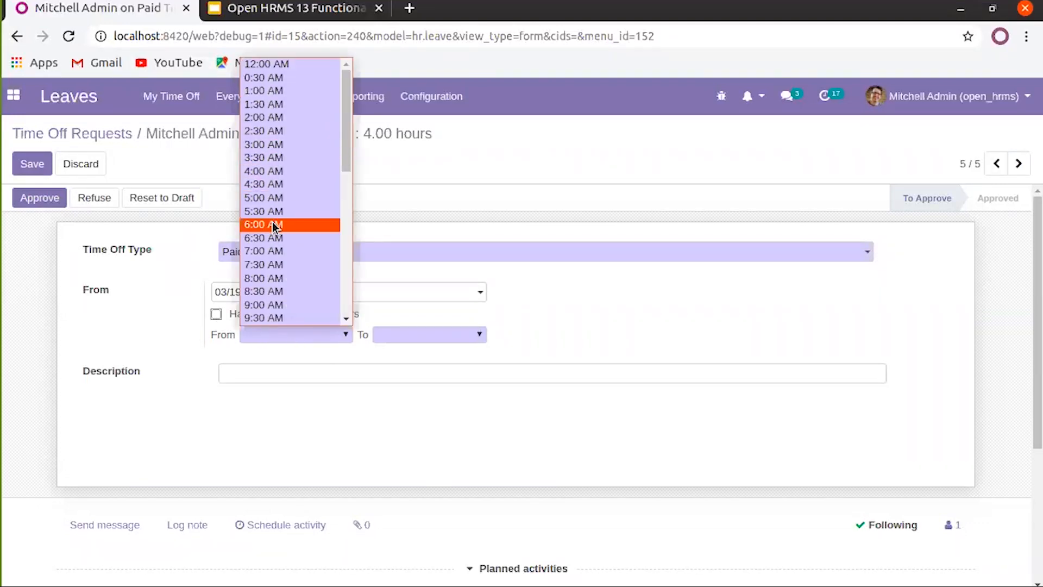
scroll(290, 251, down, 2)
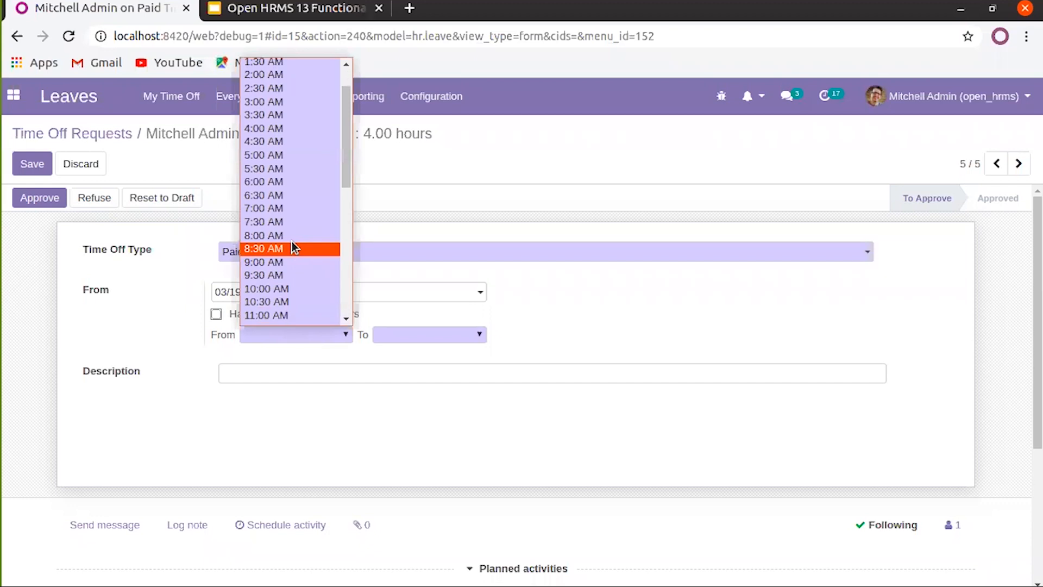
click(288, 263)
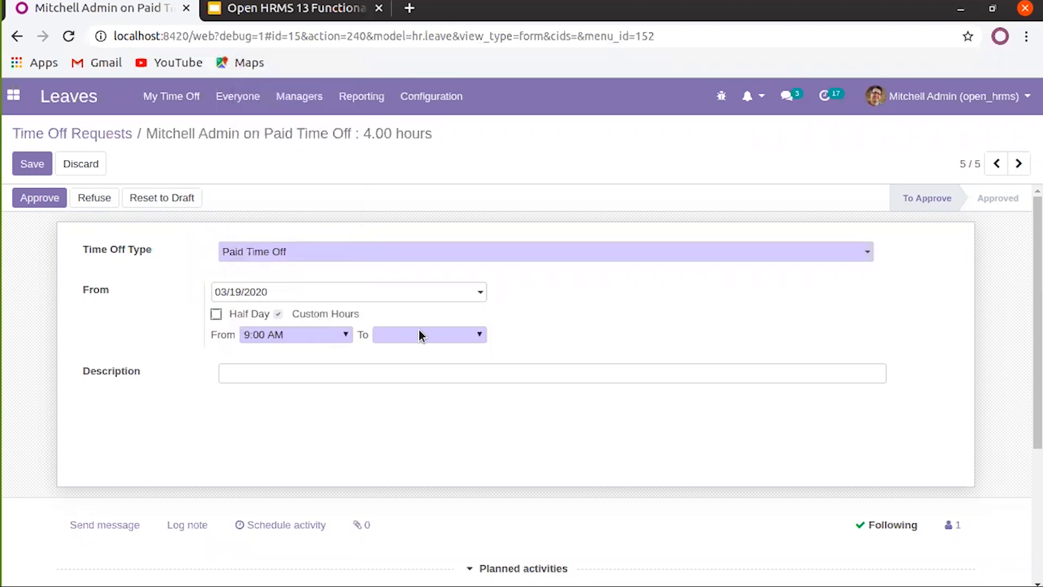
click(419, 333)
scroll(429, 298, down, 4)
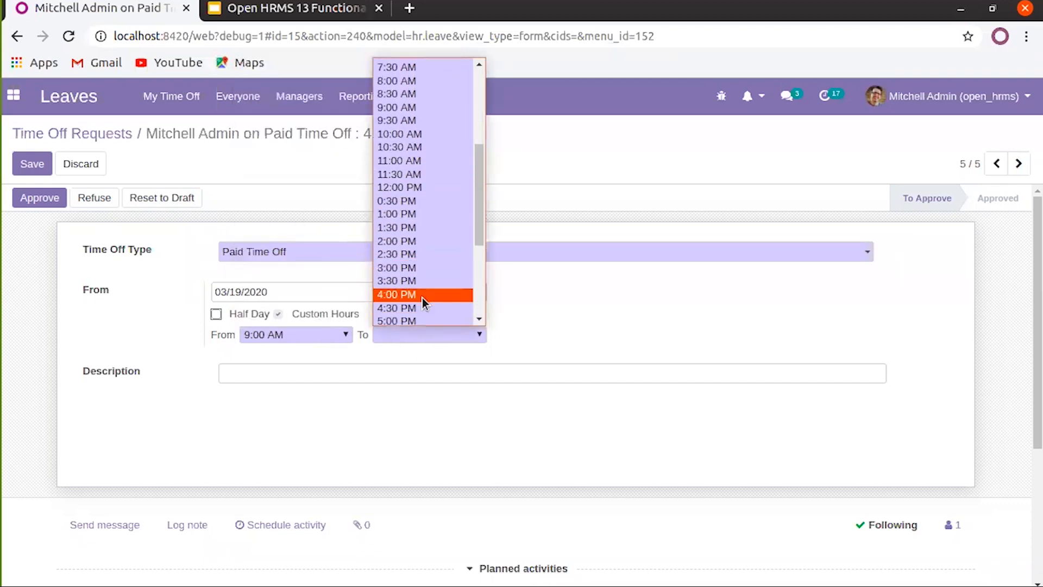
click(424, 175)
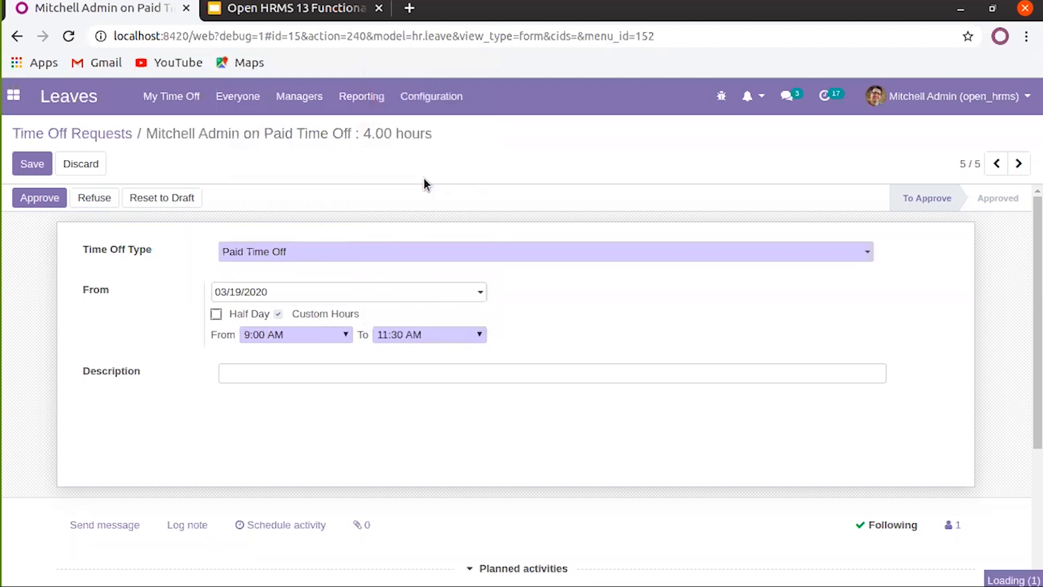
scroll(644, 338, down, 1)
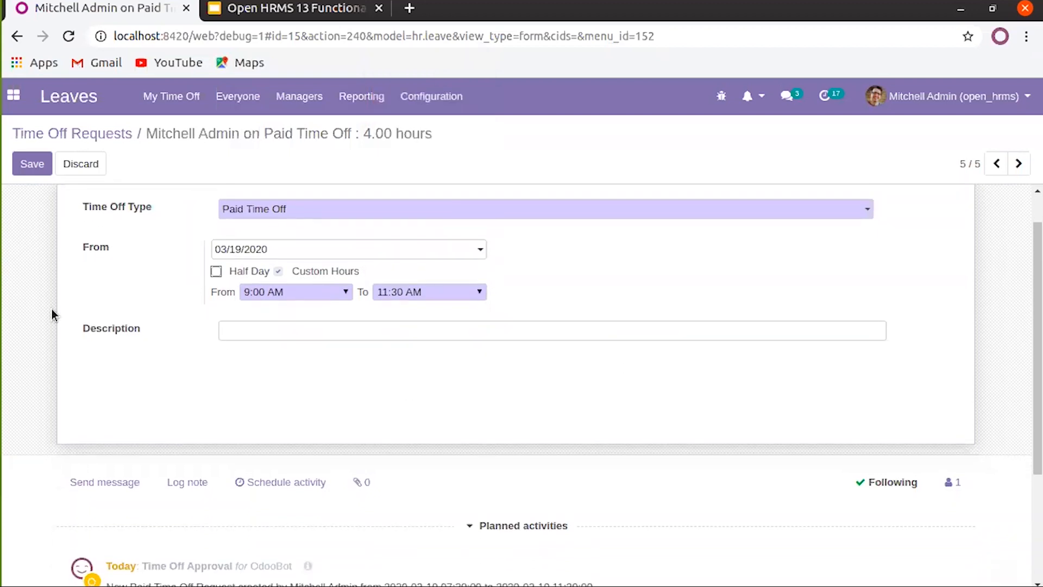
click(31, 166)
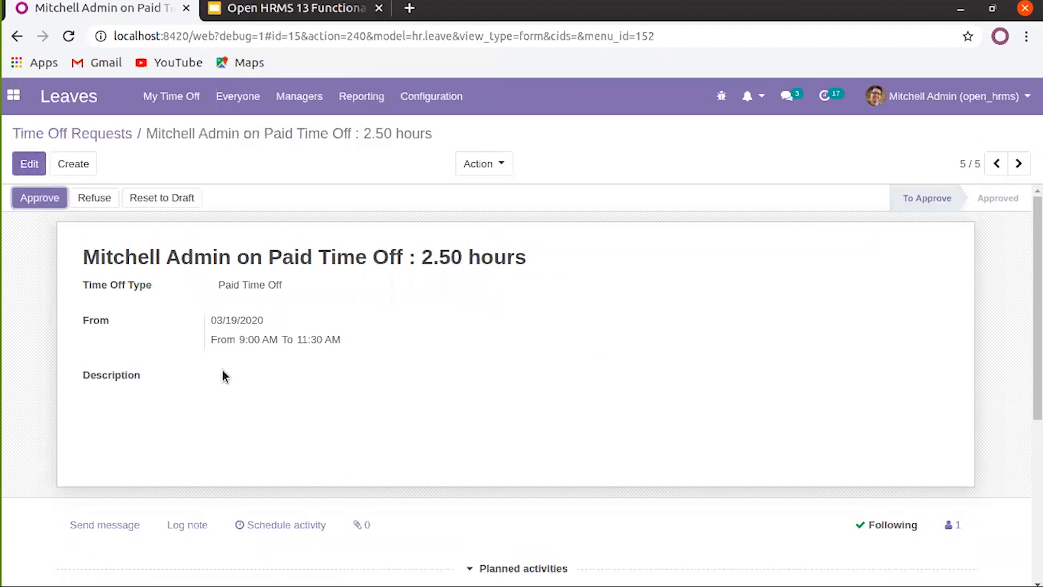
drag(422, 256, 460, 258)
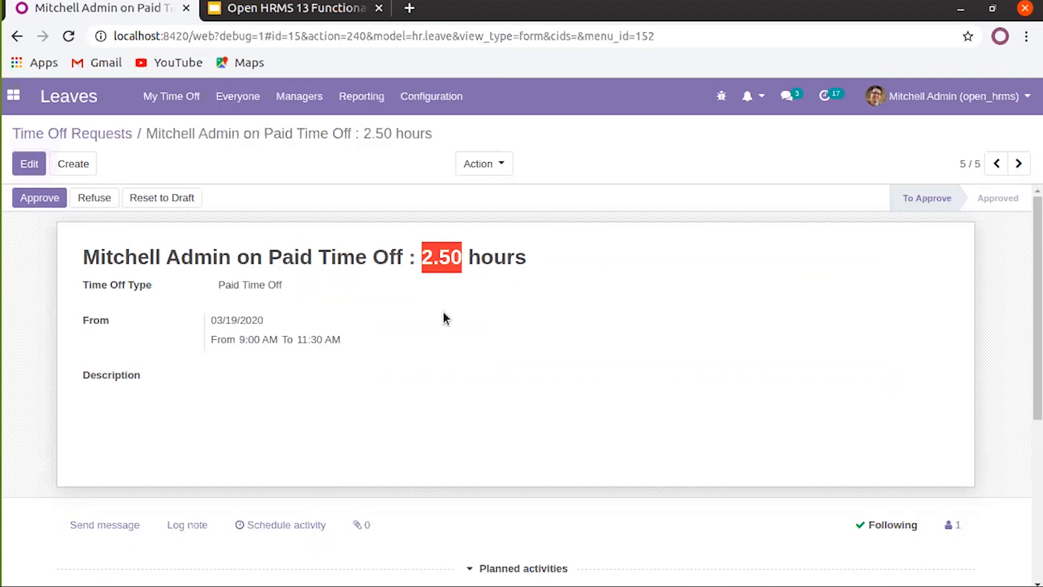
click(120, 139)
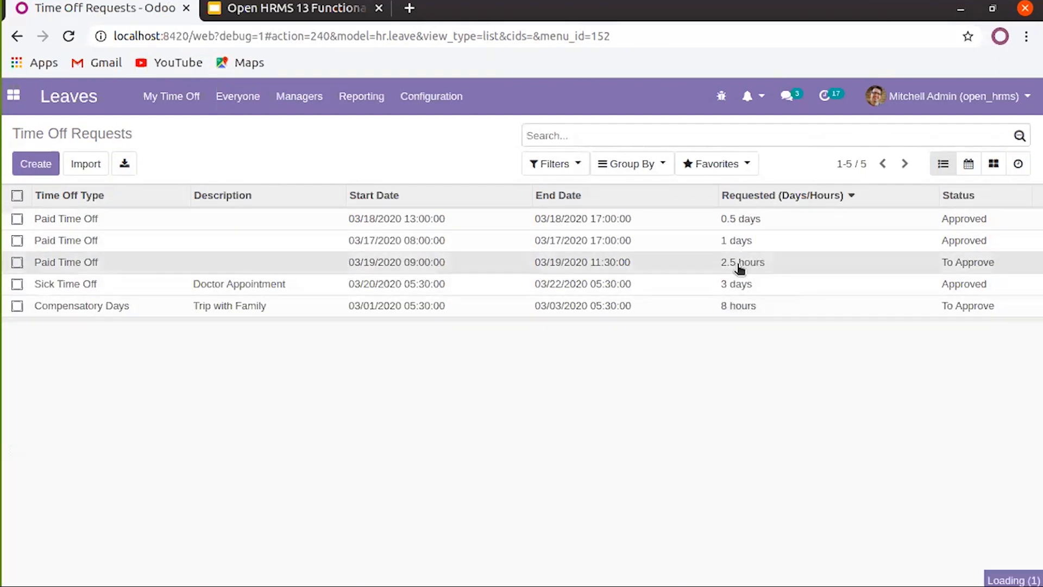
Approve and validate the 2.5-hour Paid Time Off request for 03/19/2020
click(740, 263)
click(56, 200)
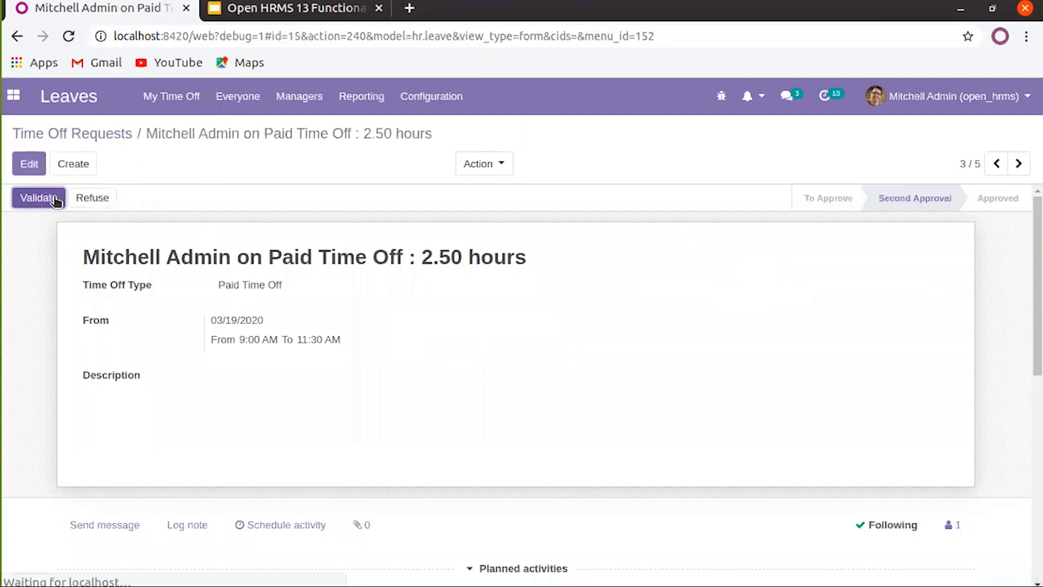
click(56, 200)
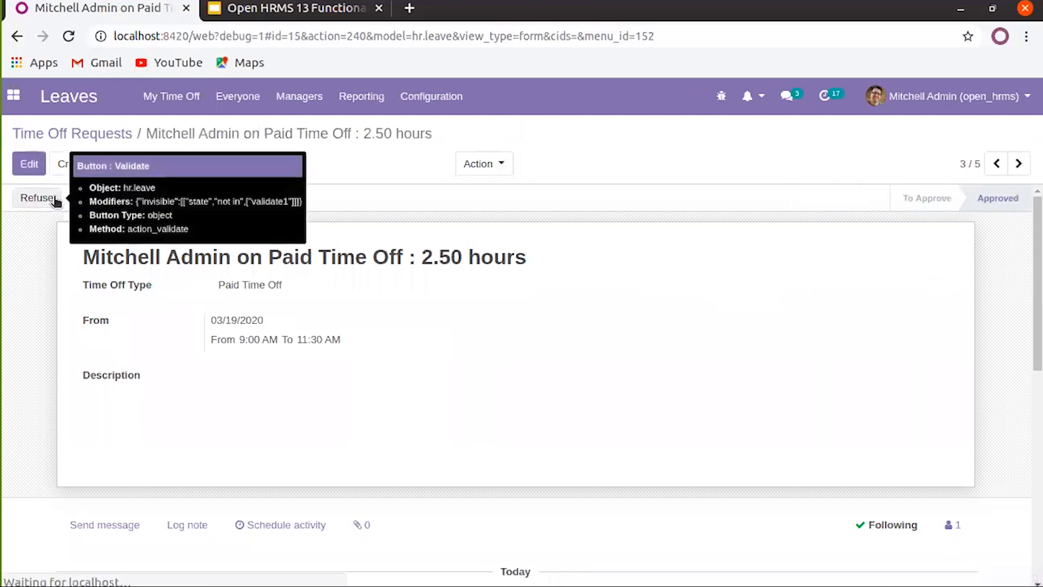
click(111, 136)
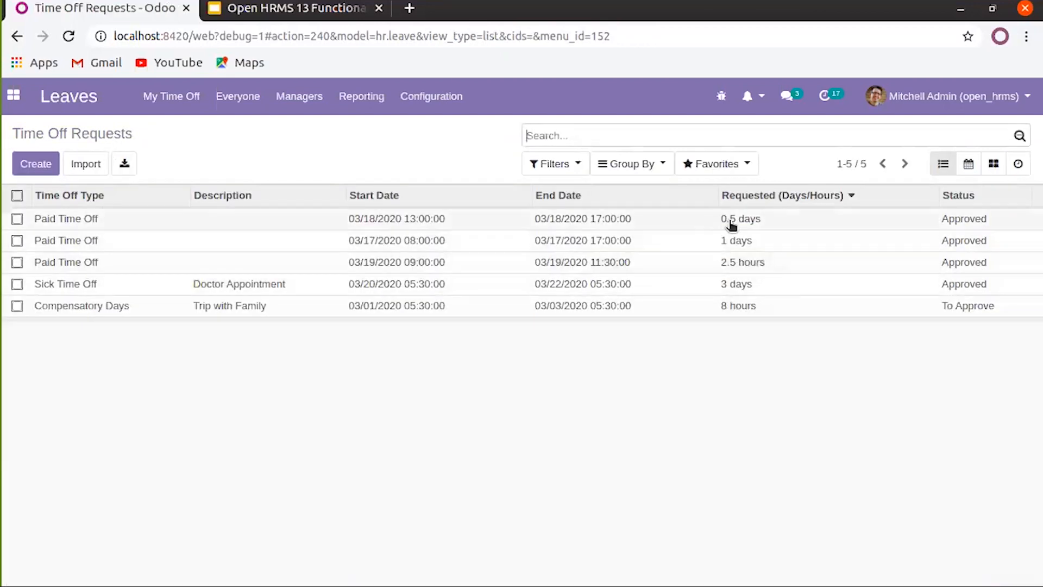
Approve and validate the Compensatory Days request and return to the requests list
click(734, 308)
click(51, 196)
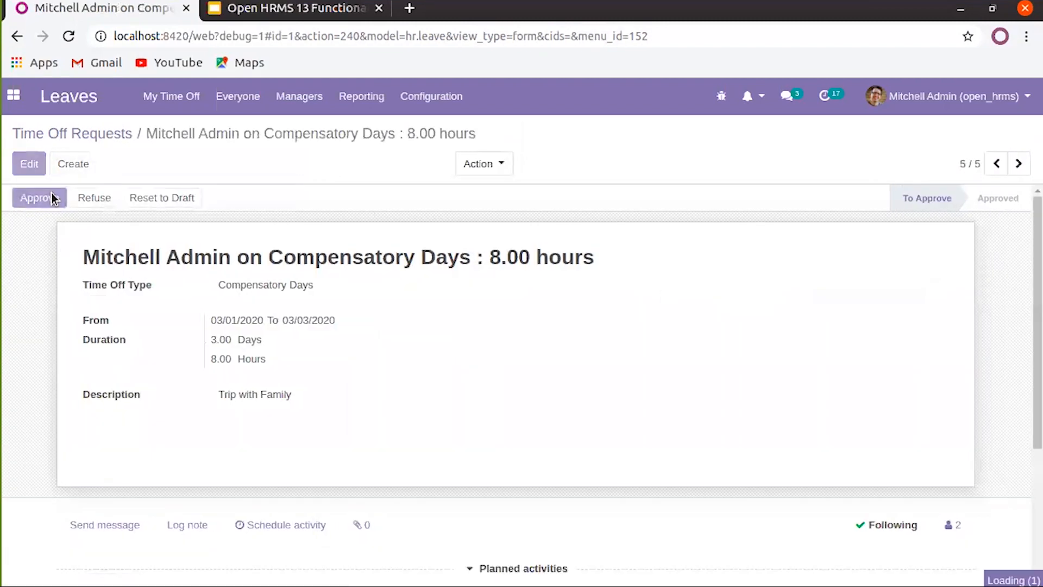
click(51, 196)
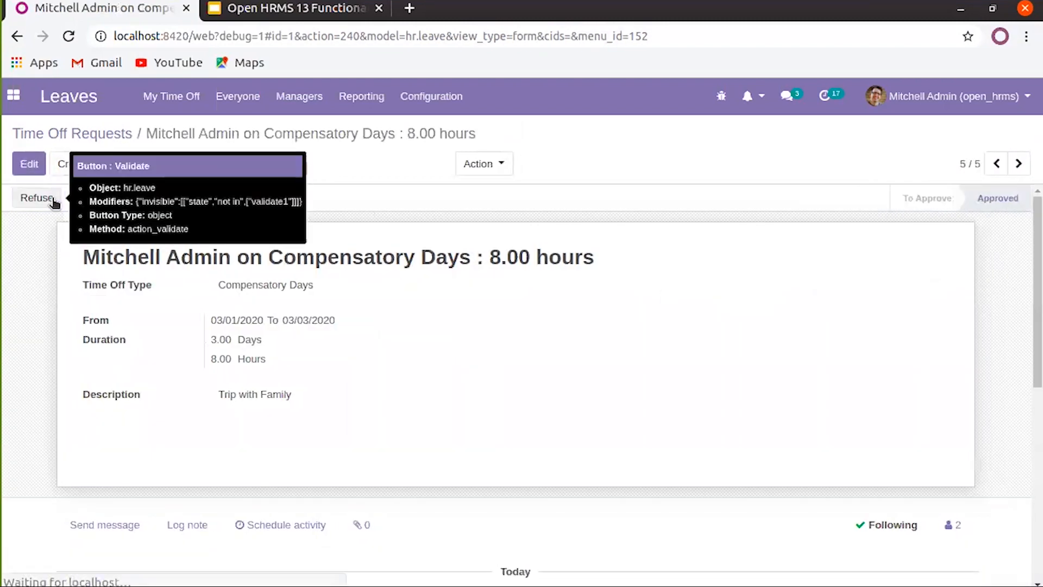
click(113, 137)
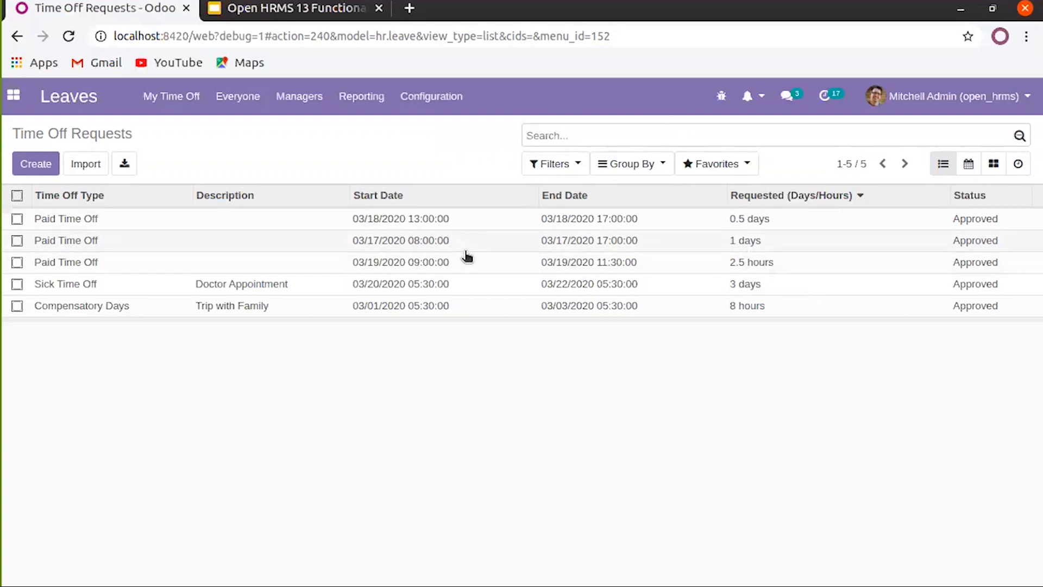
click(193, 100)
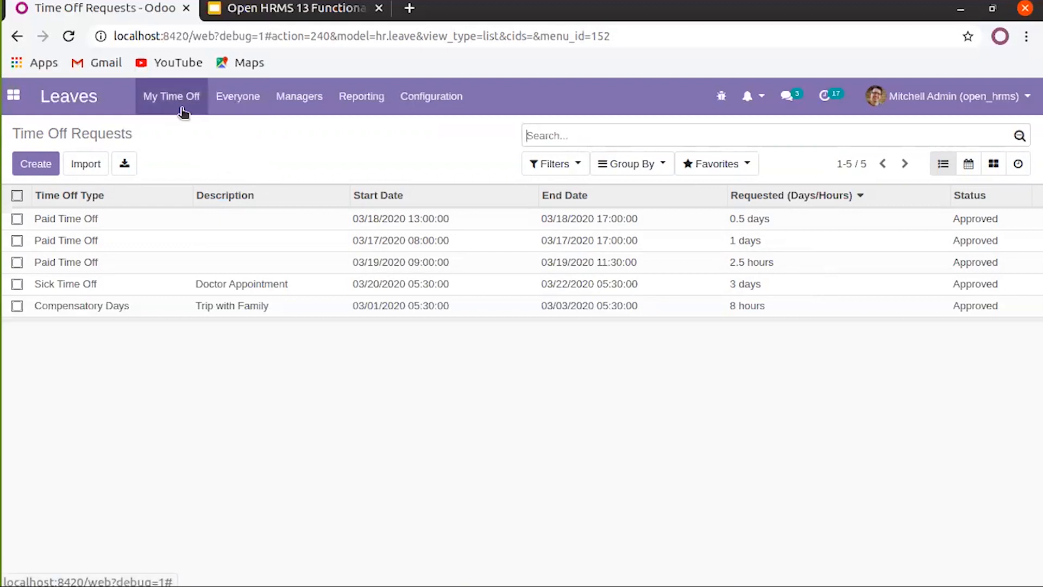
Review everyone's time off calendar and the department allocations awaiting approval
click(280, 113)
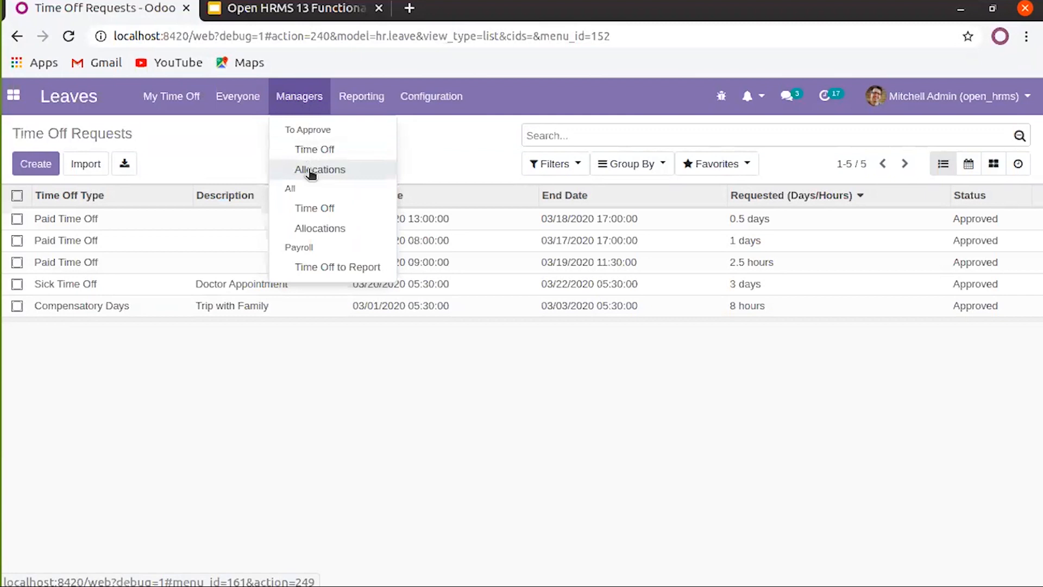
click(239, 96)
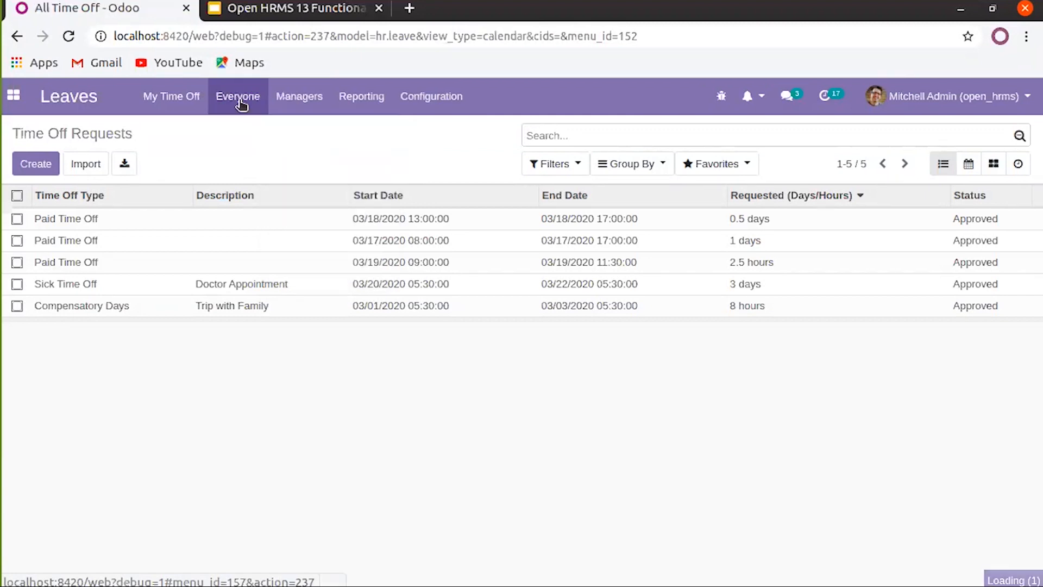
click(246, 107)
click(284, 101)
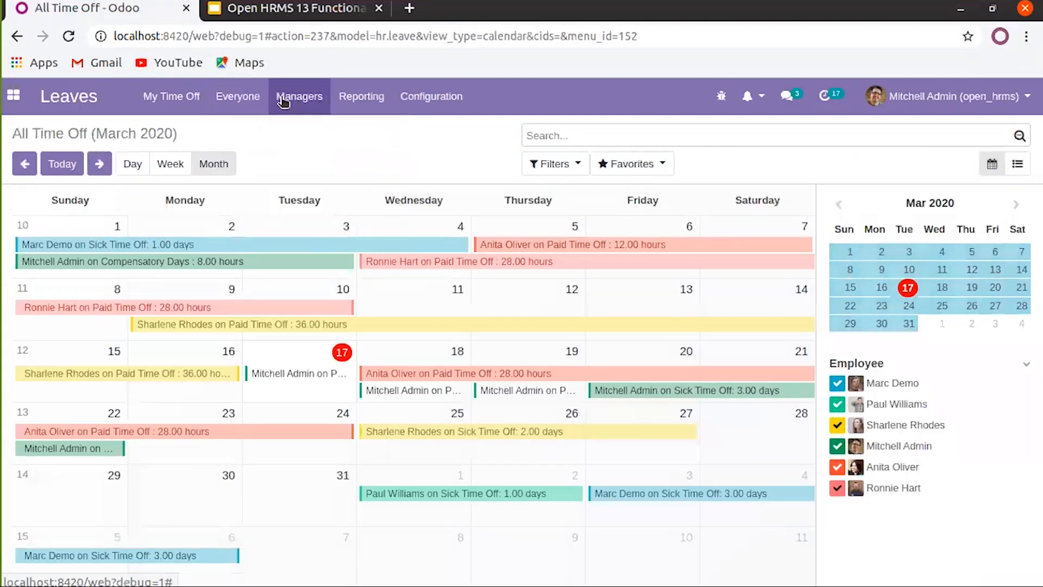
click(284, 101)
click(308, 170)
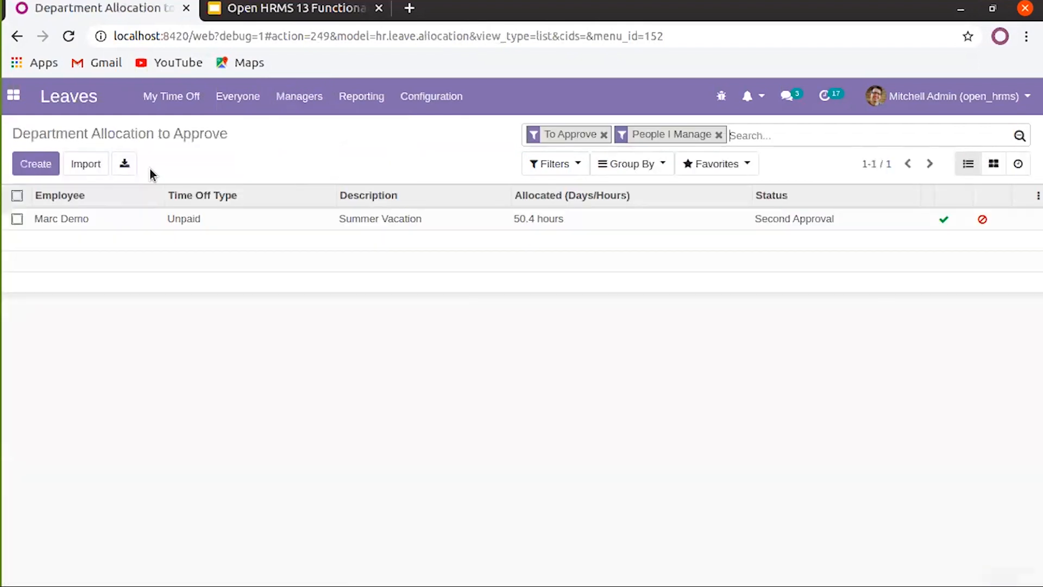
click(36, 164)
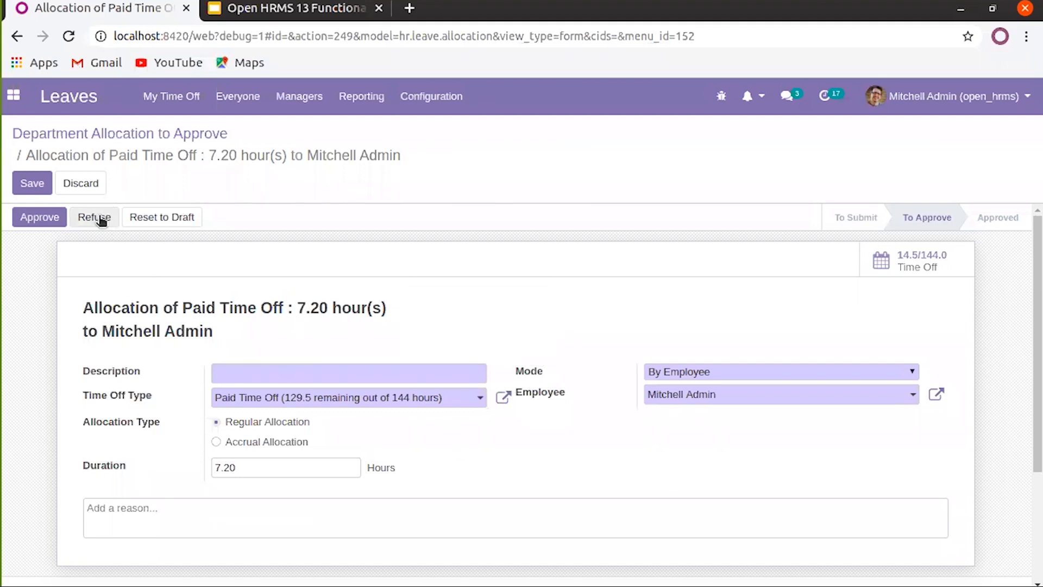
Go back to allocations awaiting approval, then list all employees' time off
click(298, 103)
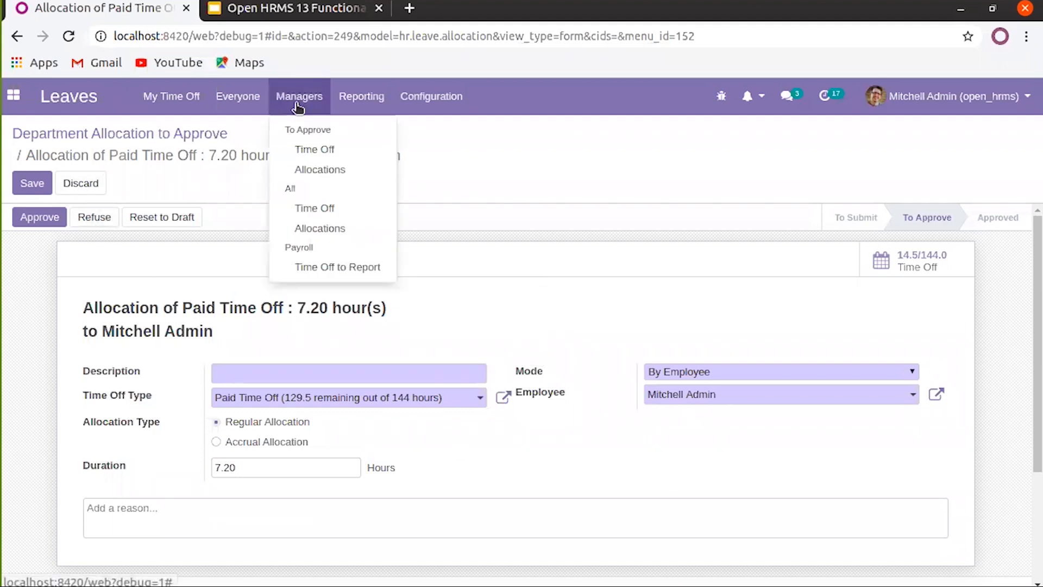
click(223, 182)
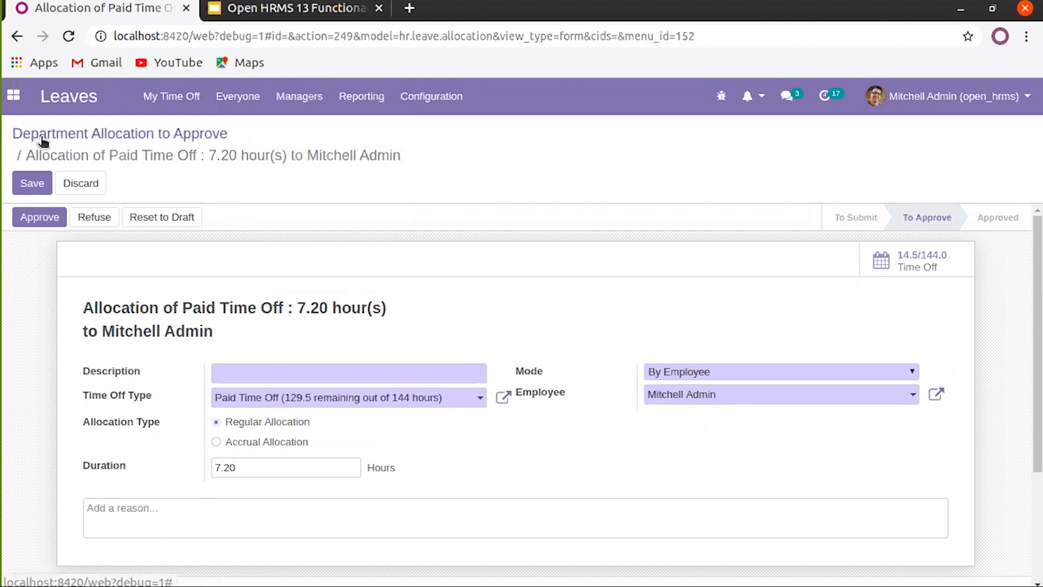
click(43, 142)
click(298, 96)
click(321, 209)
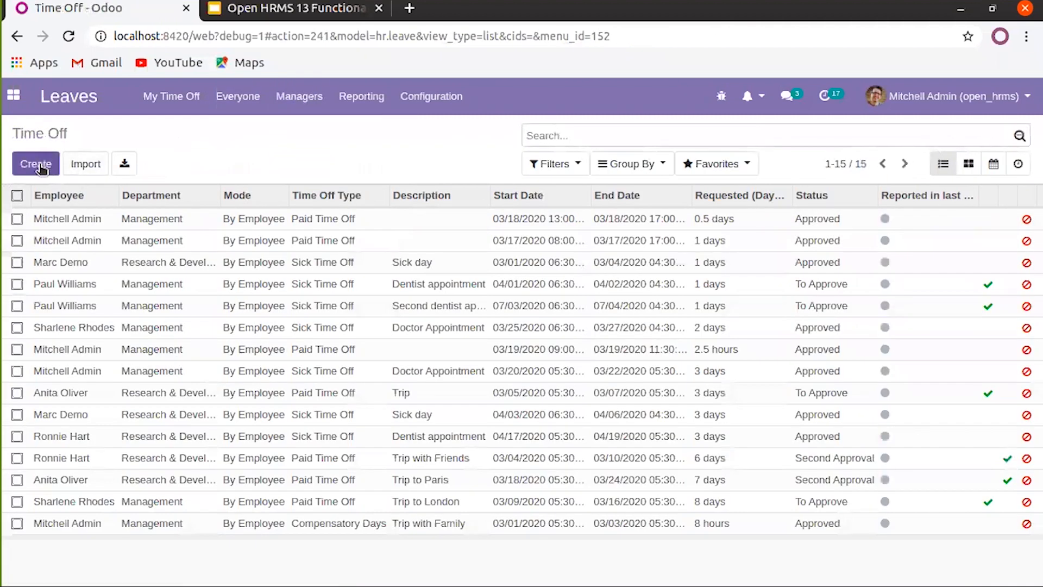
List all time off allocations and open a blank new allocation form
click(303, 100)
click(316, 230)
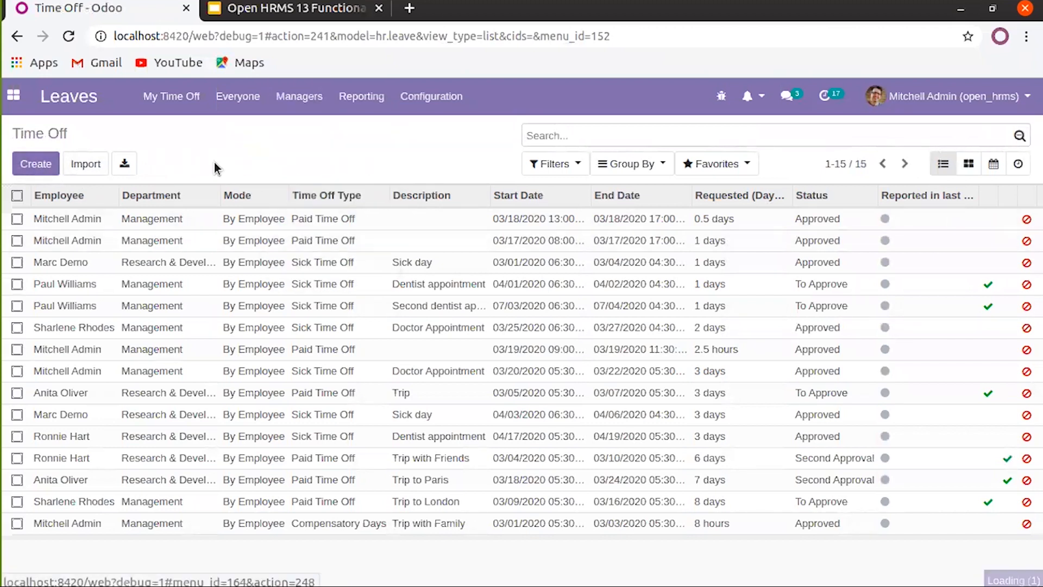
click(31, 172)
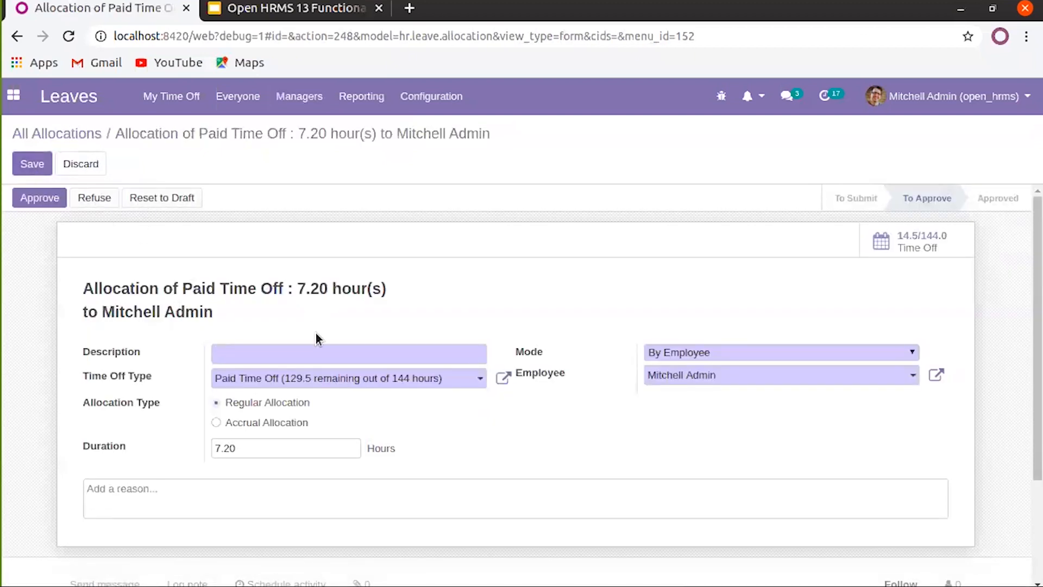
click(314, 353)
click(526, 303)
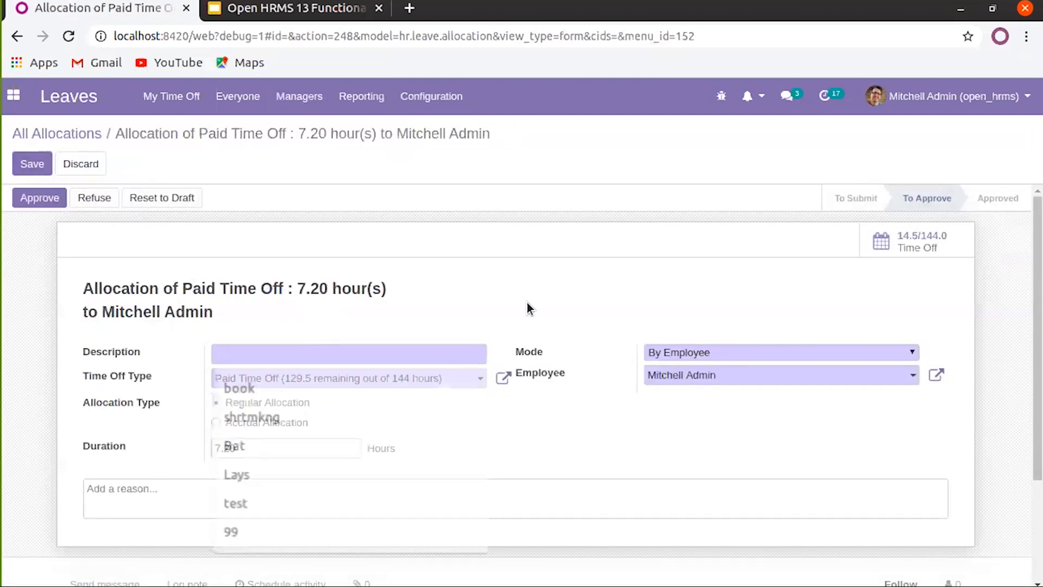
click(434, 96)
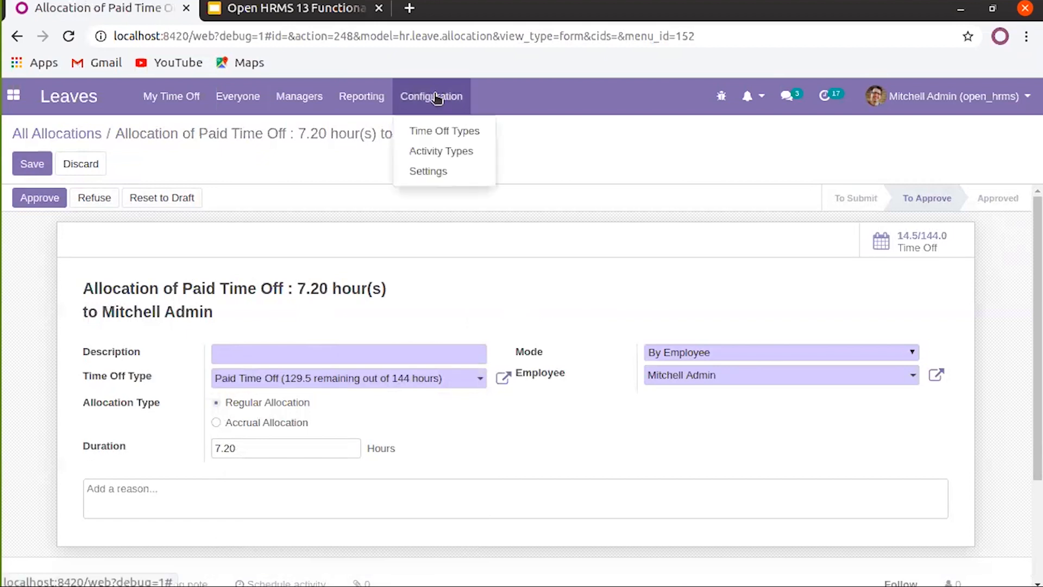
Create a new time off type and name it 'New Leave'
click(458, 134)
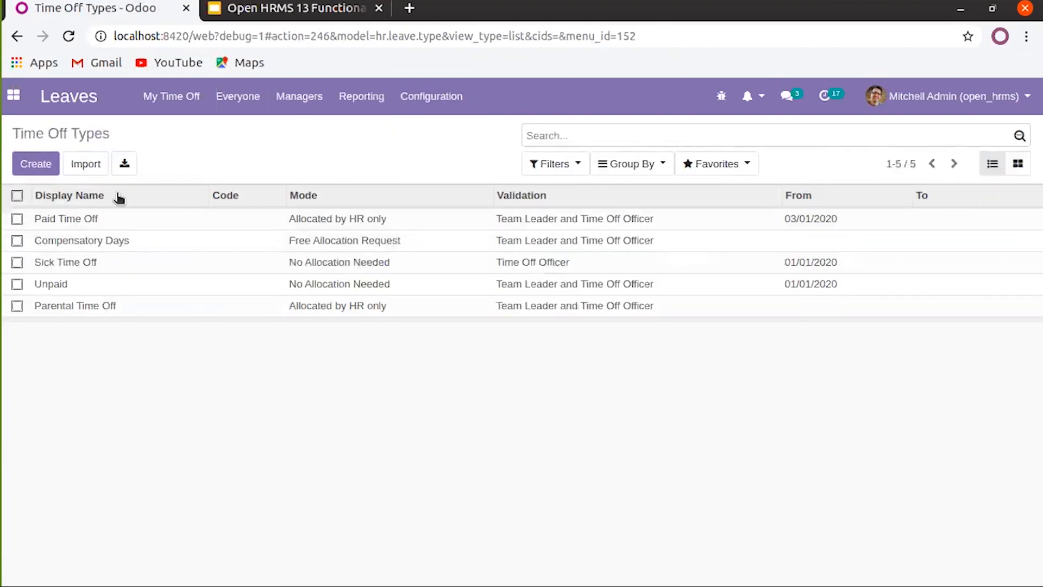
click(35, 164)
click(166, 266)
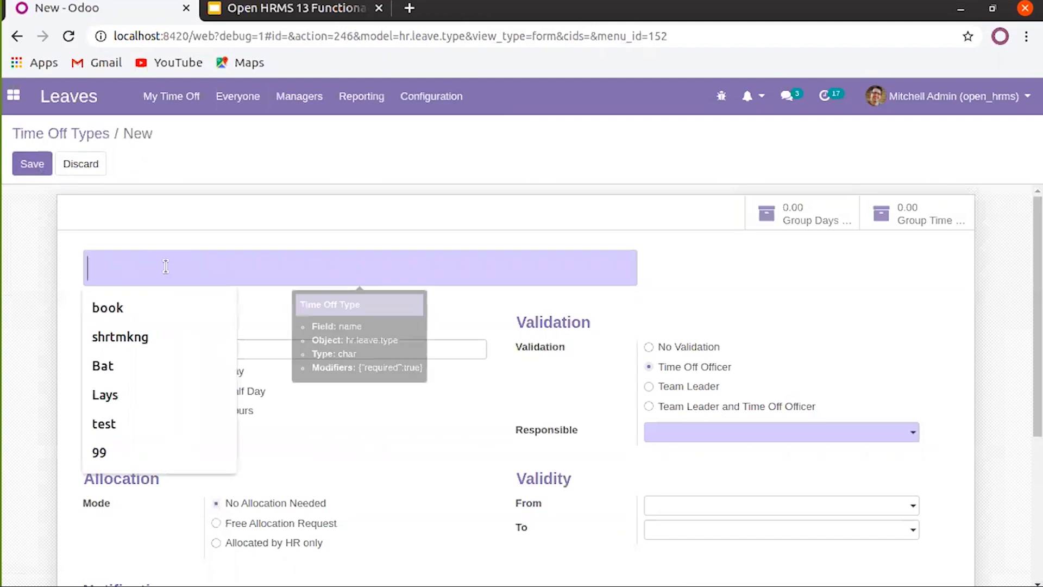
text(Ea)
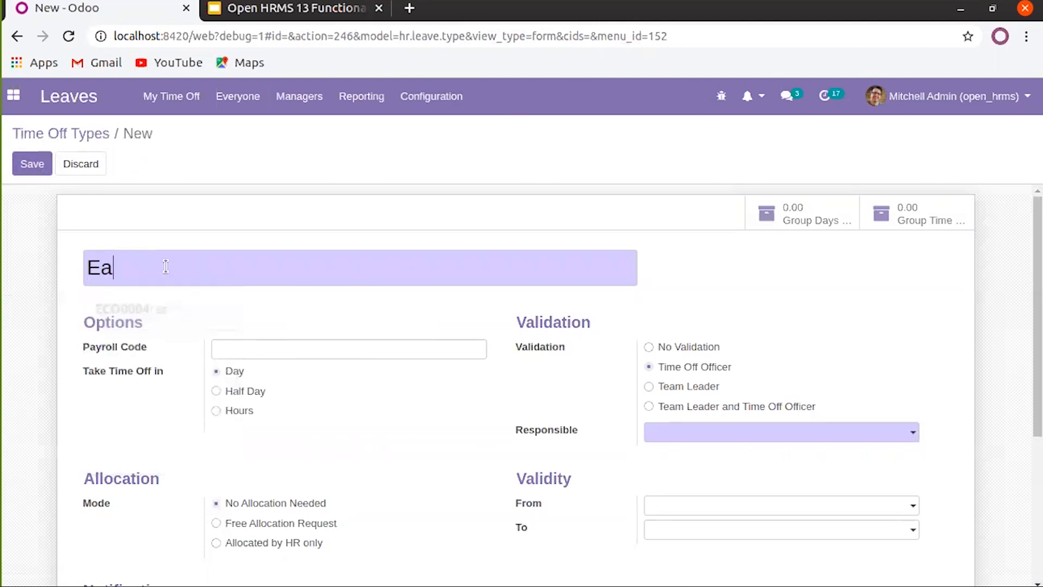
text(rly Per)
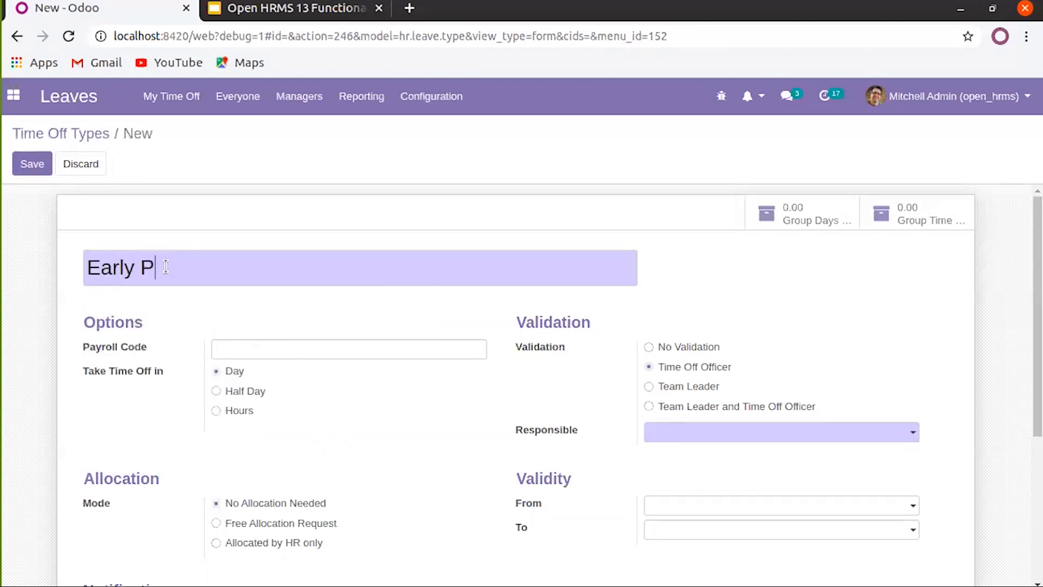
key(BackSpace)
key(BackSpace)
key(BackSpace)
key(BackSpace)
key(BackSpace)
key(BackSpace)
key(BackSpace)
key(BackSpace)
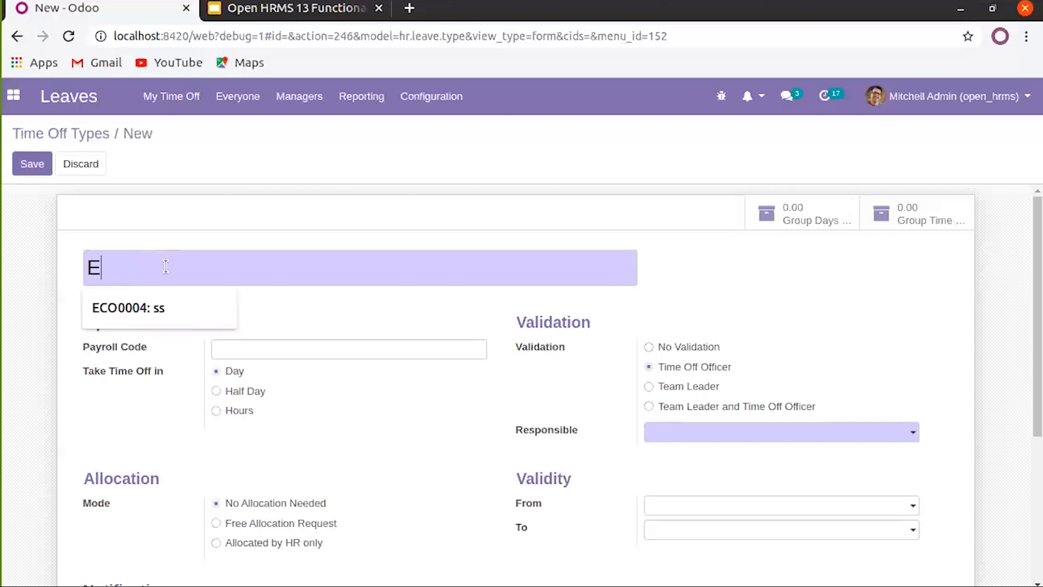
text(New Lw)
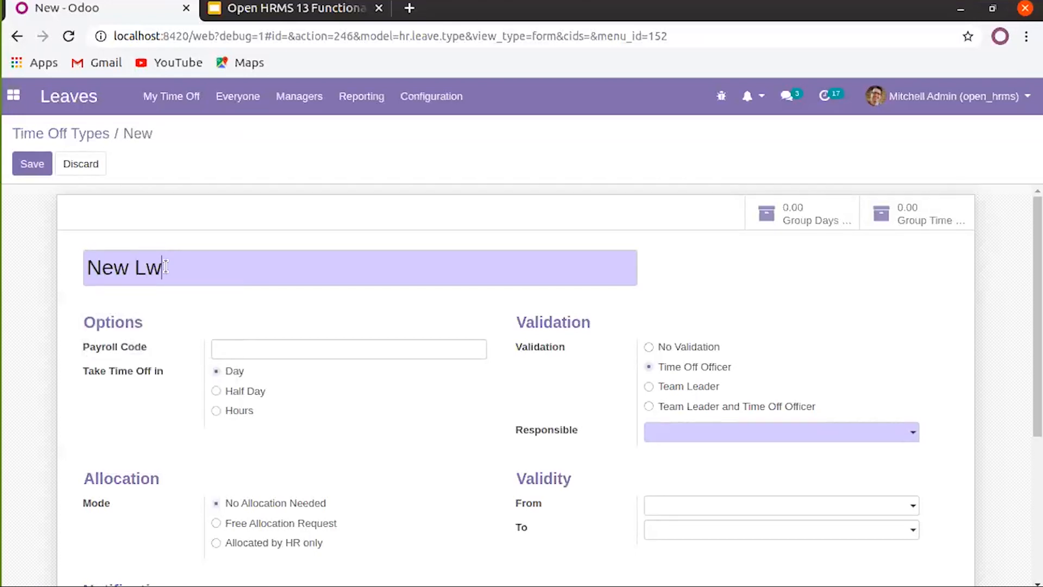
text(ave)
key(BackSpace)
key(BackSpace)
key(BackSpace)
text(eave)
Make the admin user responsible for New Leave and save the type
scroll(390, 385, down, 3)
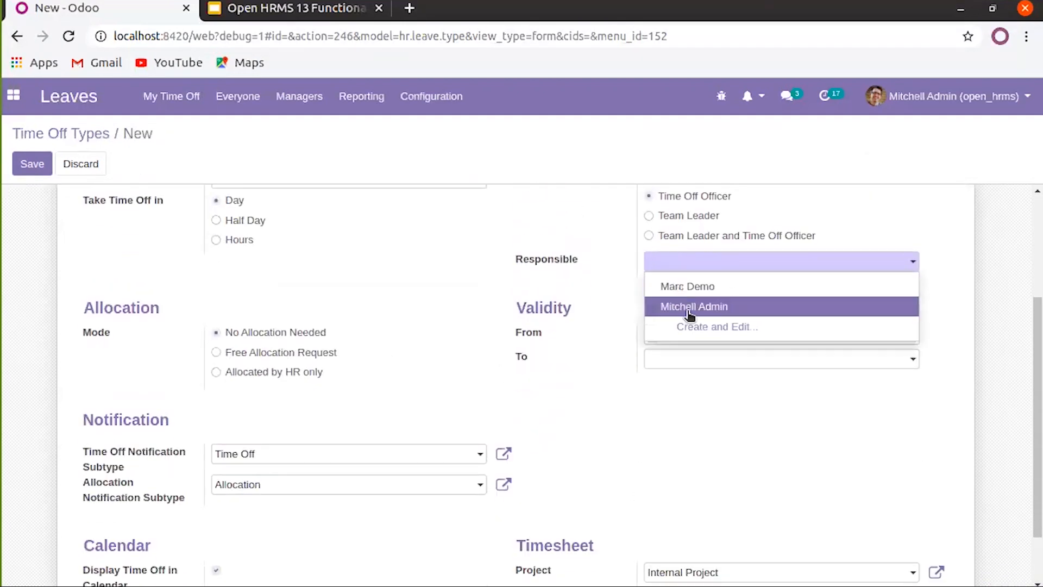
click(689, 307)
scroll(548, 381, down, 2)
scroll(546, 398, up, 5)
click(30, 165)
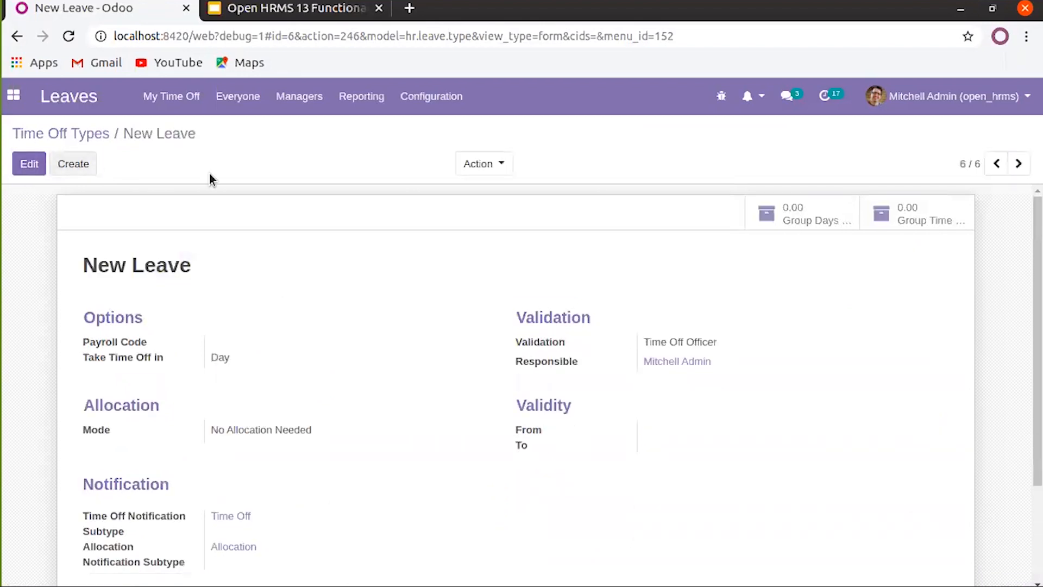
Check which time off types can be chosen on a new allocation form
click(303, 98)
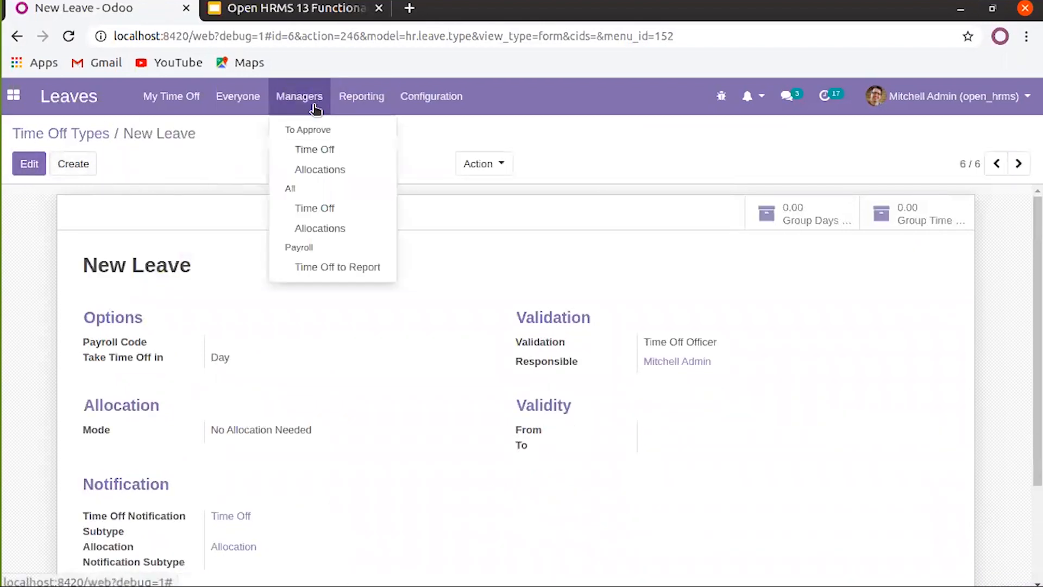
click(314, 226)
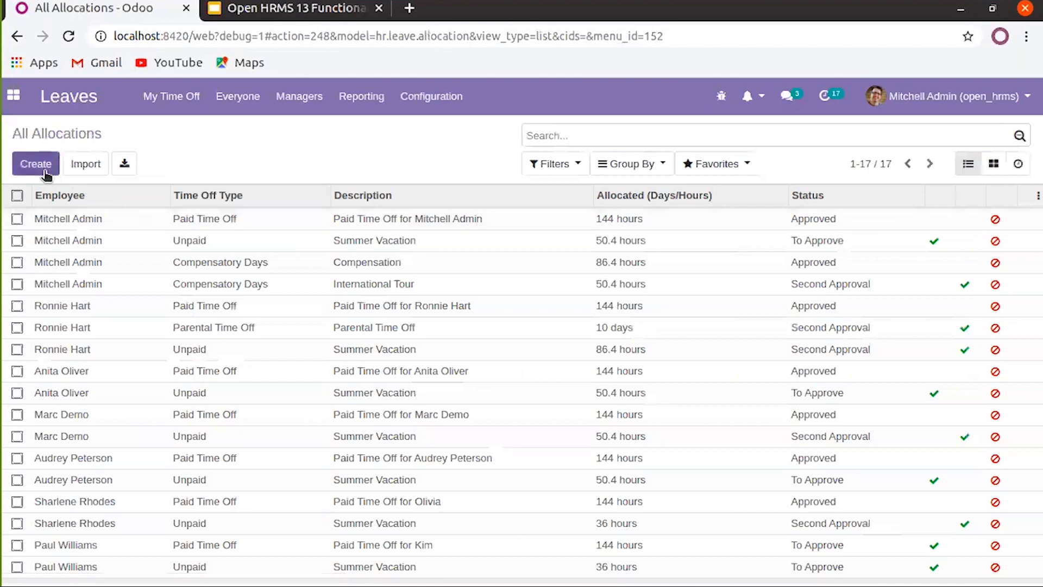
click(38, 165)
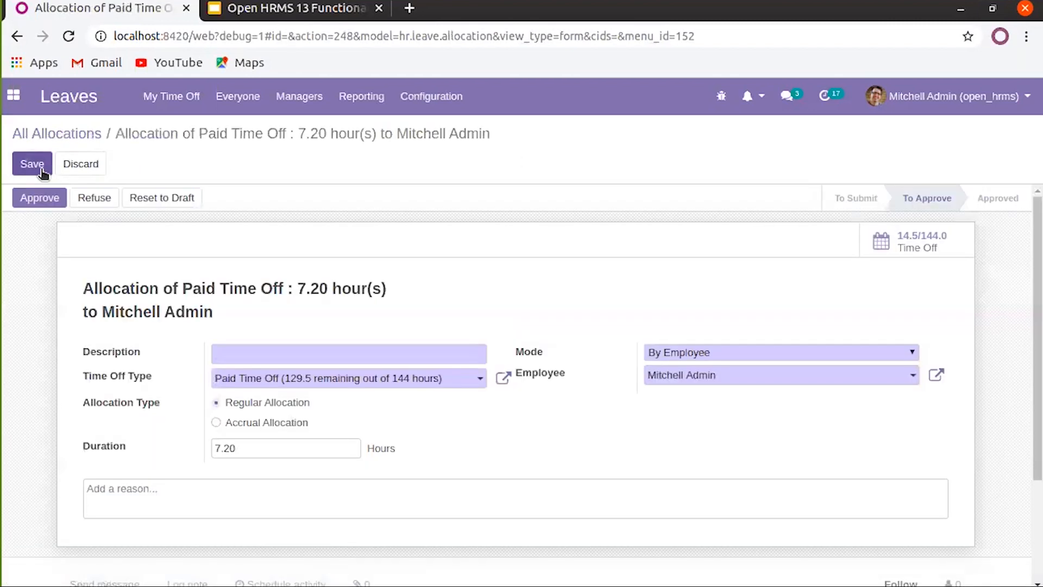
click(375, 379)
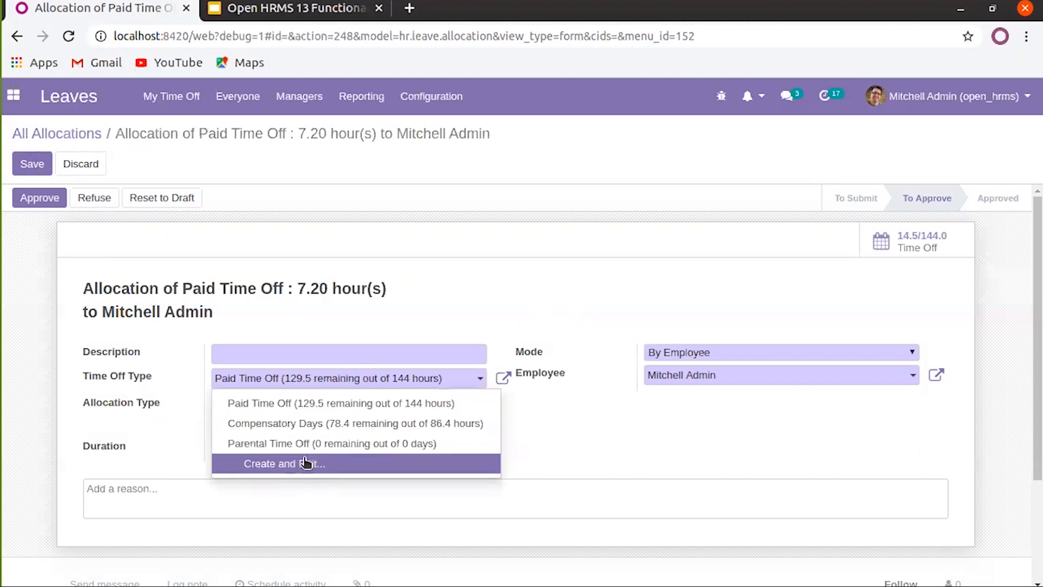
click(498, 205)
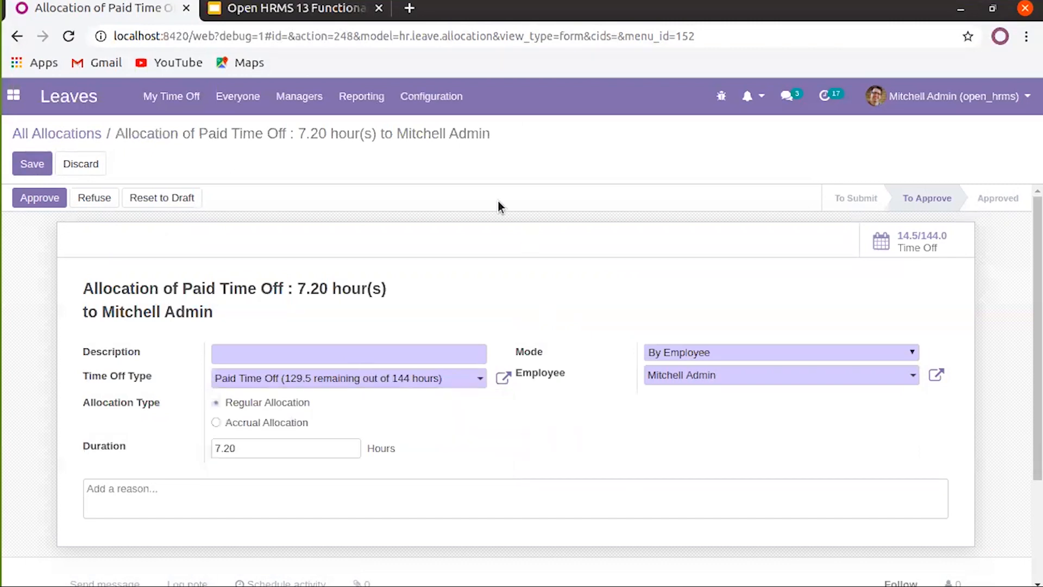
Set New Leave's allocation mode to Allocated by HR only and save
click(433, 97)
click(443, 152)
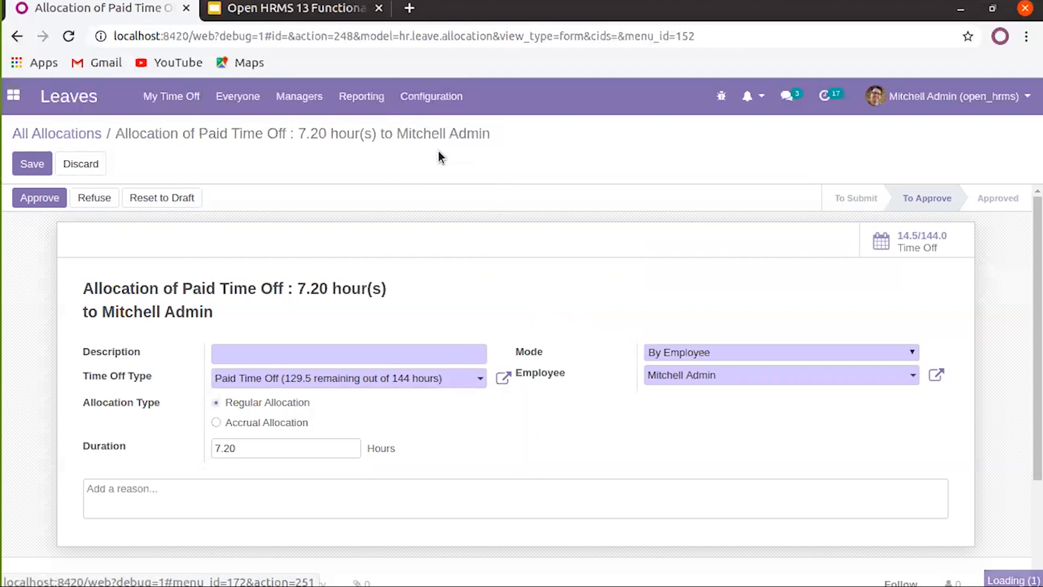
click(438, 103)
click(441, 132)
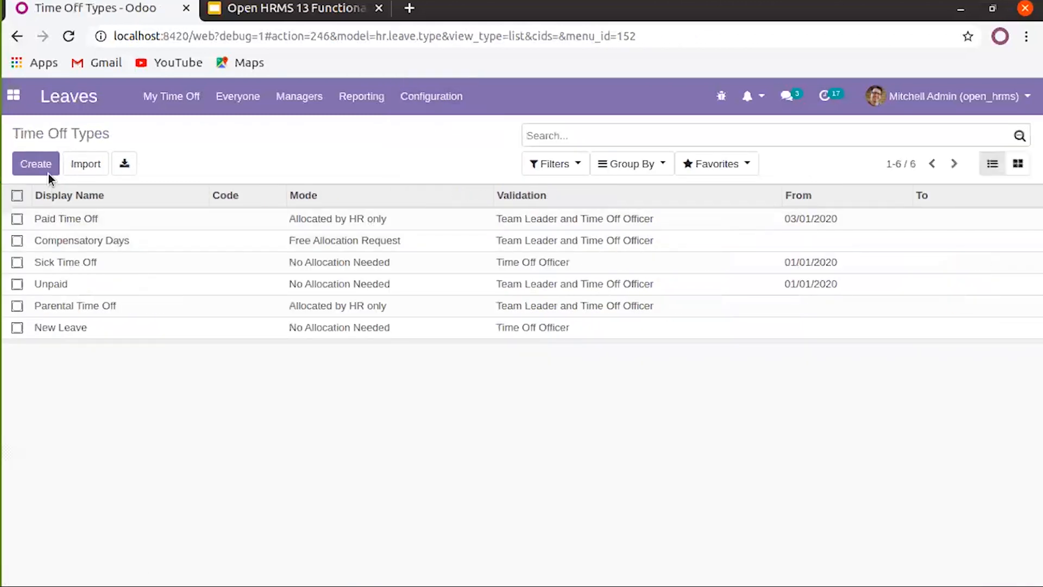
click(82, 328)
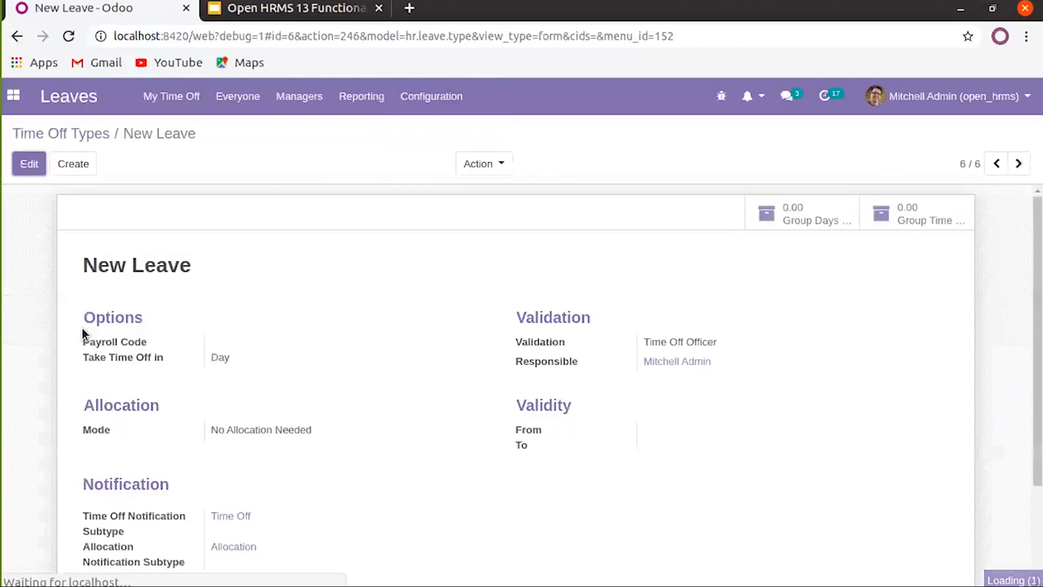
click(30, 163)
scroll(272, 391, down, 2)
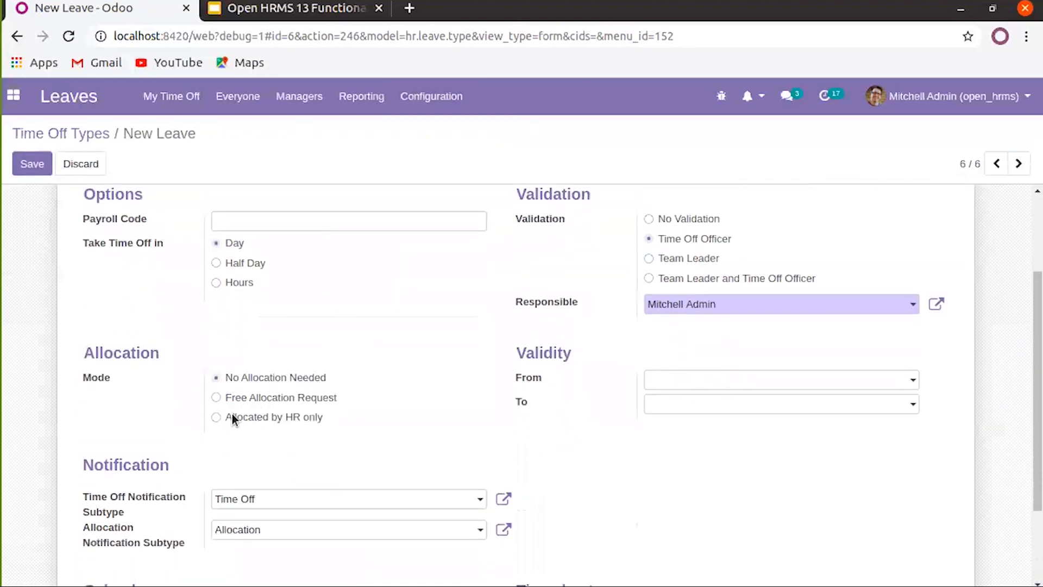
click(217, 417)
click(30, 164)
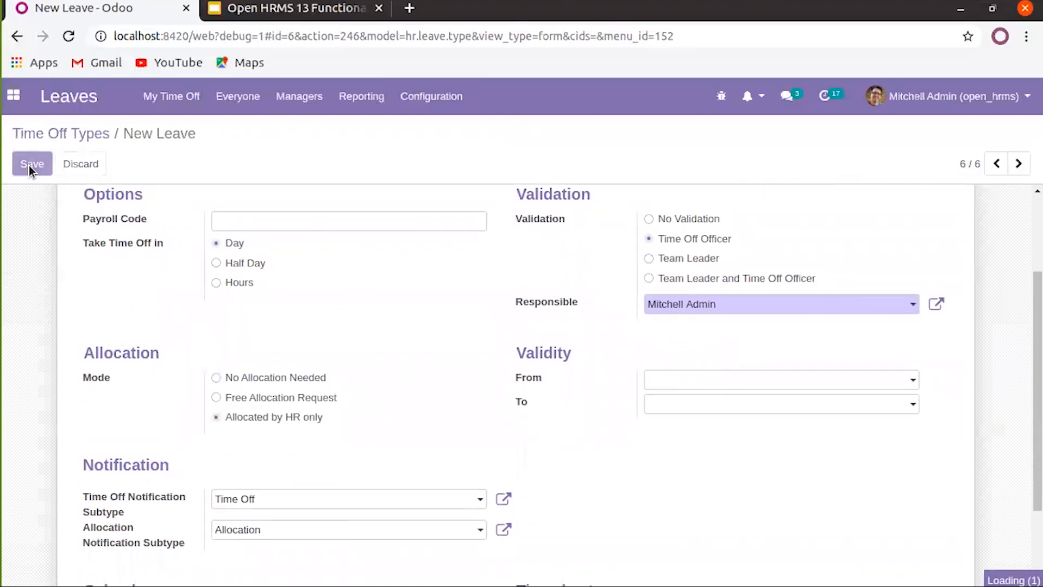
click(298, 99)
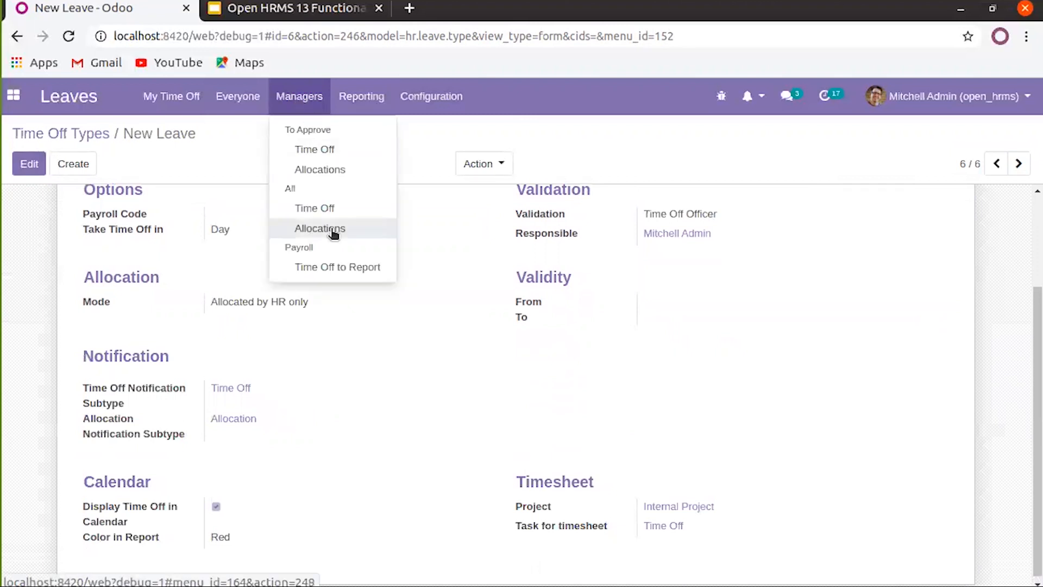
Create a new allocation described 'Allocation for New Leave' with time off type New Leave
click(330, 228)
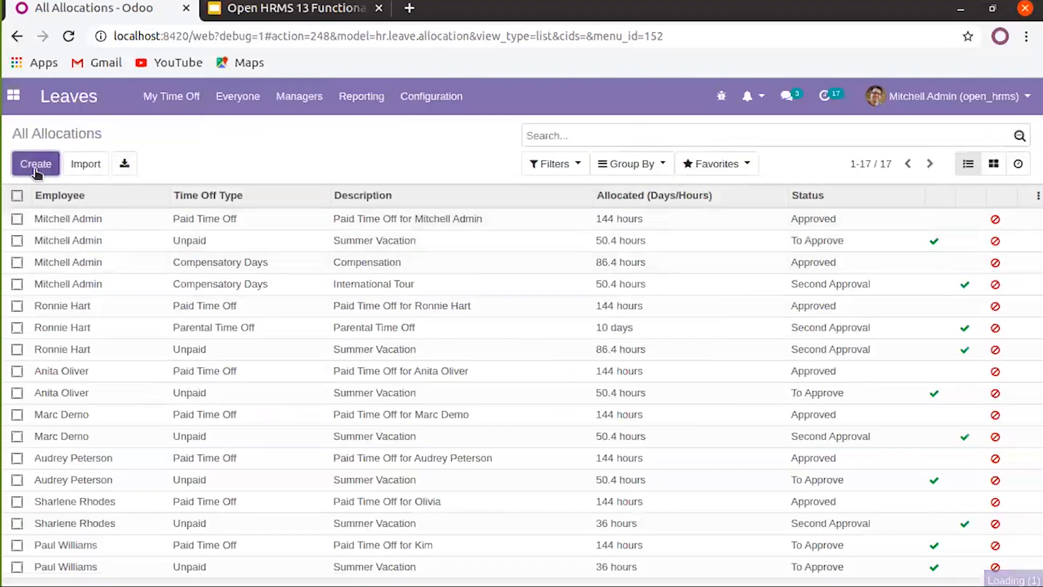
click(32, 164)
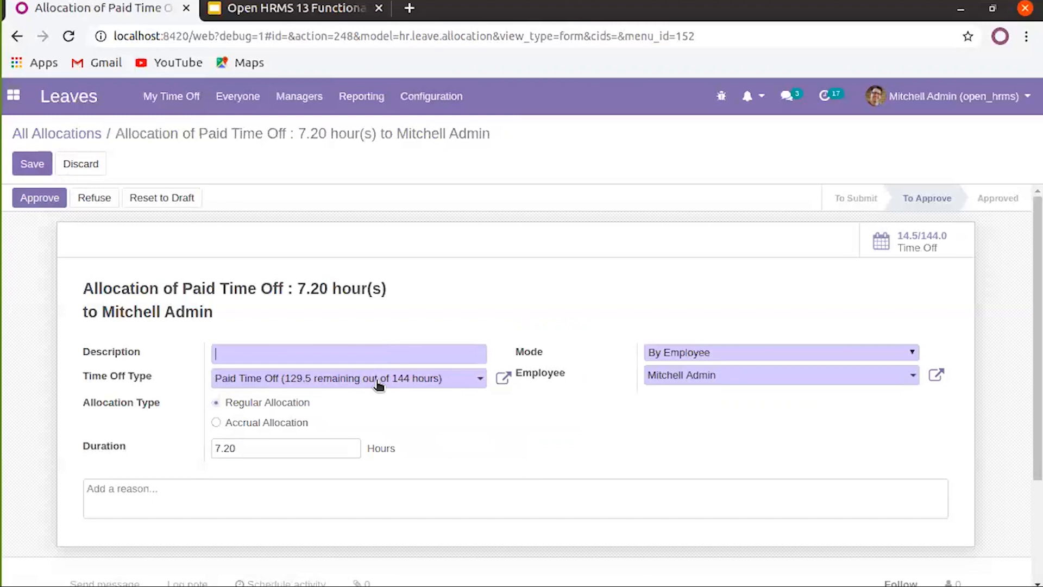
click(373, 354)
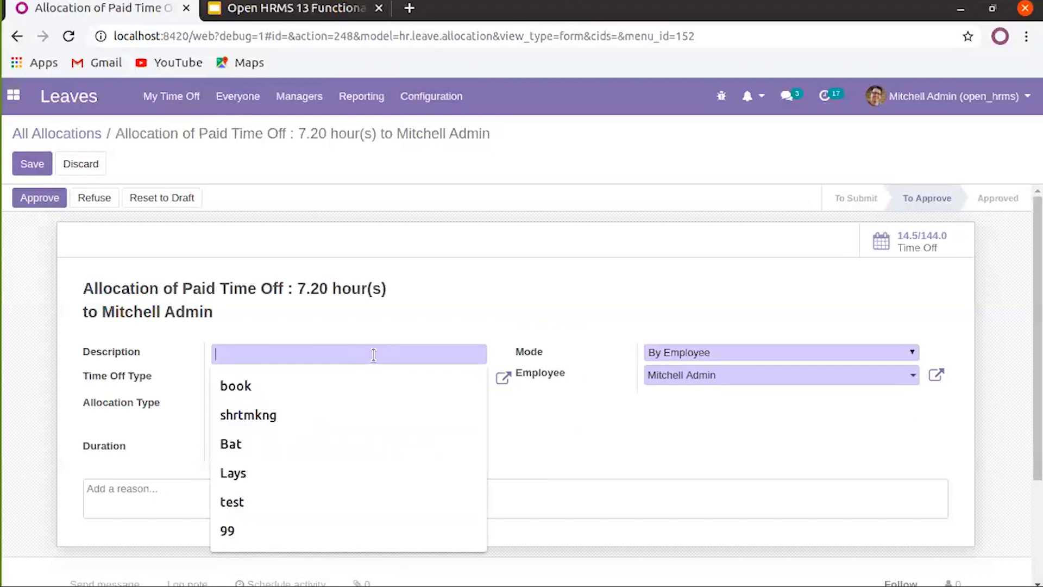
text(Allocation for New Leave)
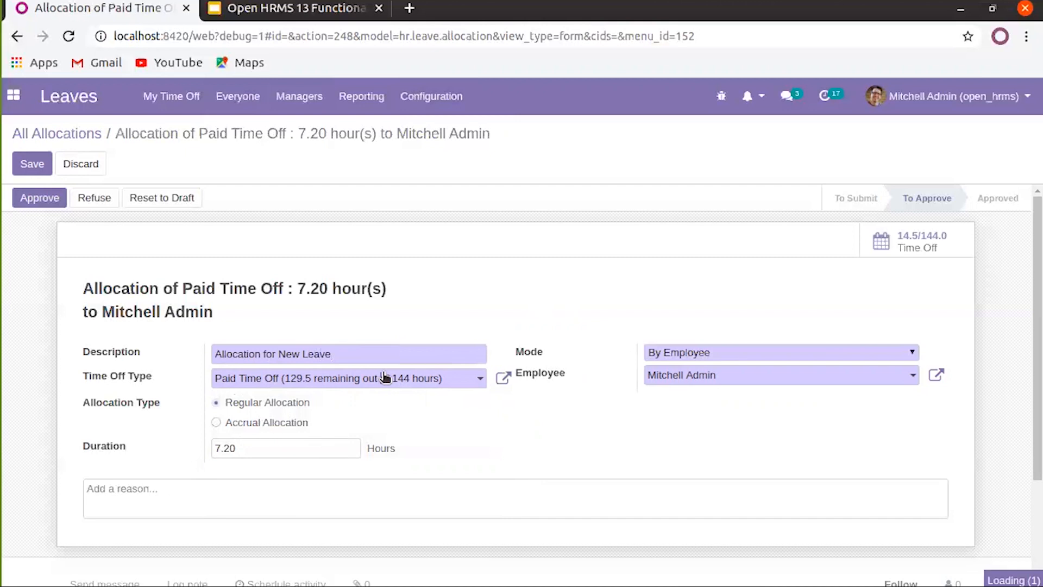
click(383, 378)
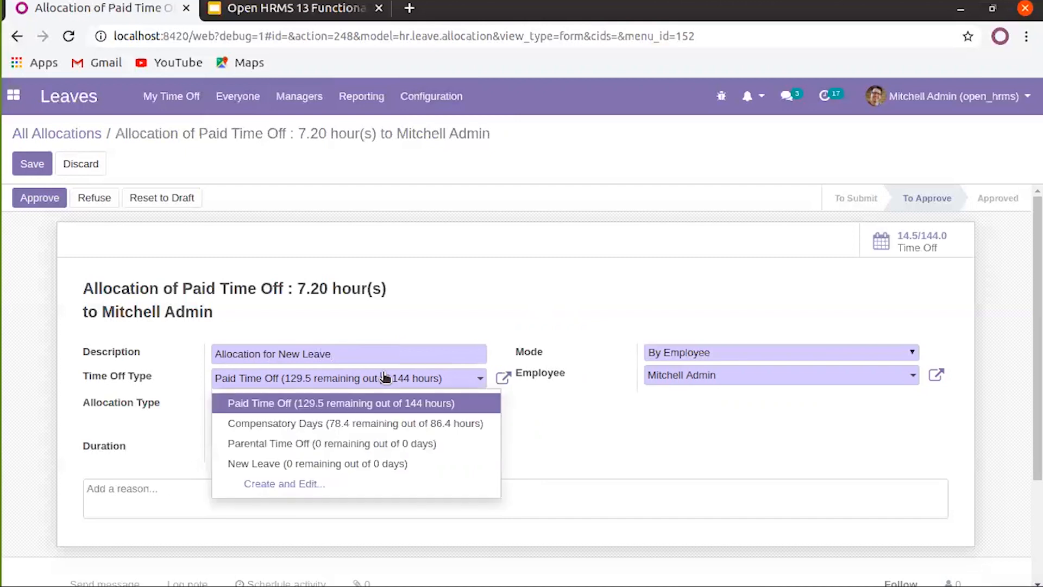
click(300, 467)
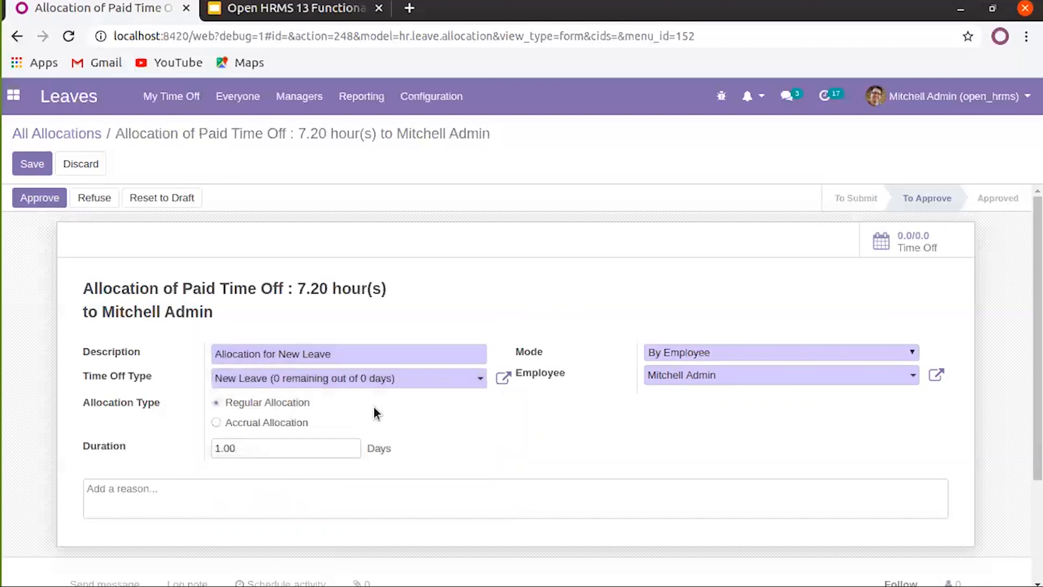
Make it an accrual allocation and leave the run-until date empty
click(216, 422)
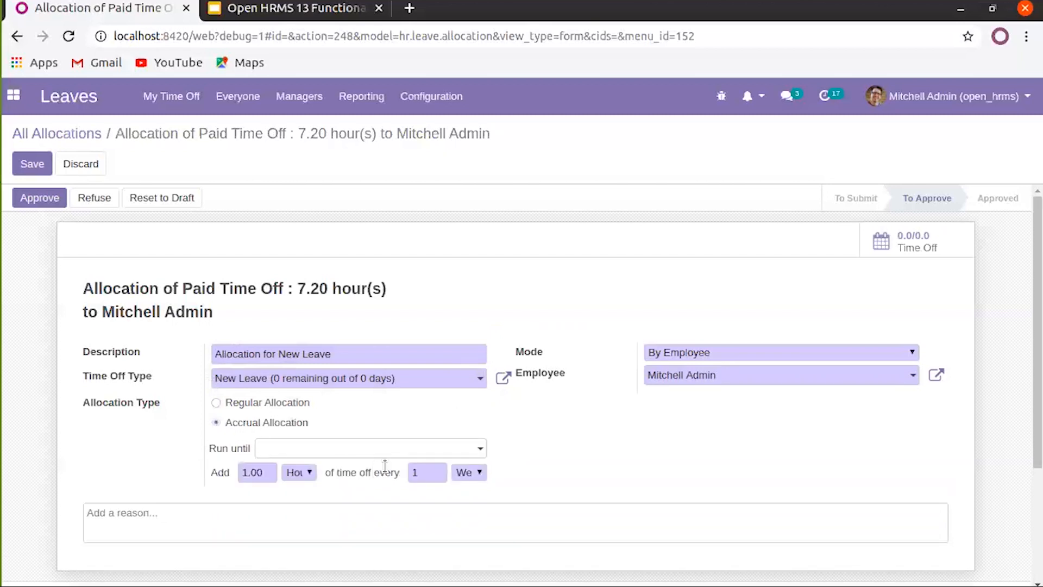
click(418, 456)
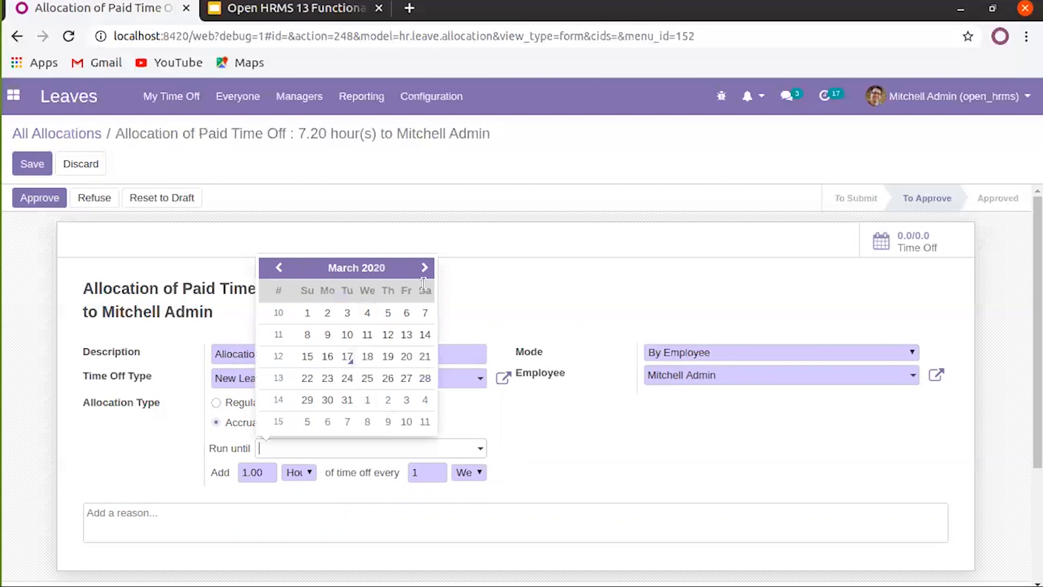
click(564, 482)
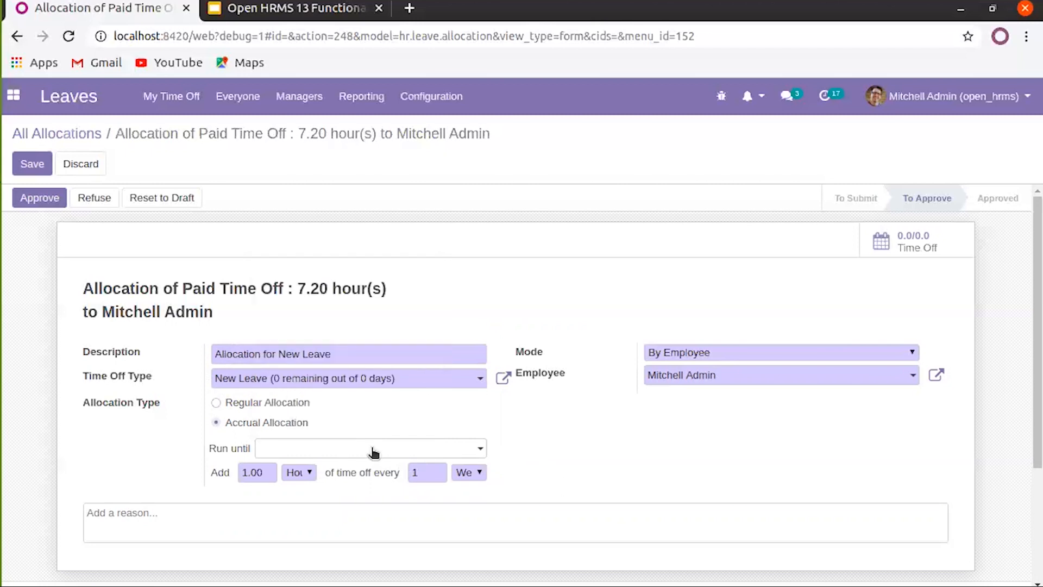
click(409, 455)
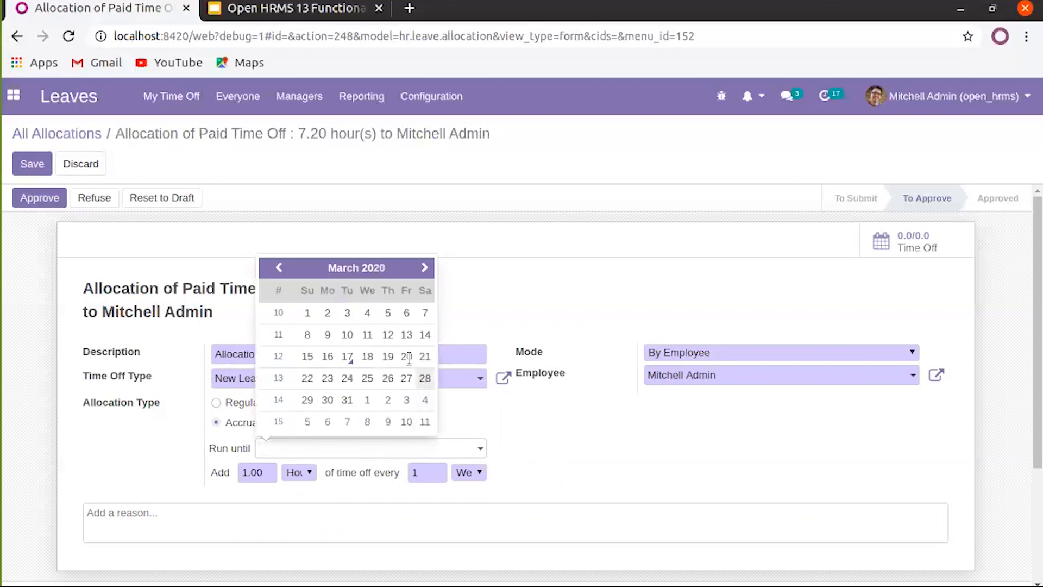
click(555, 420)
click(438, 457)
click(557, 428)
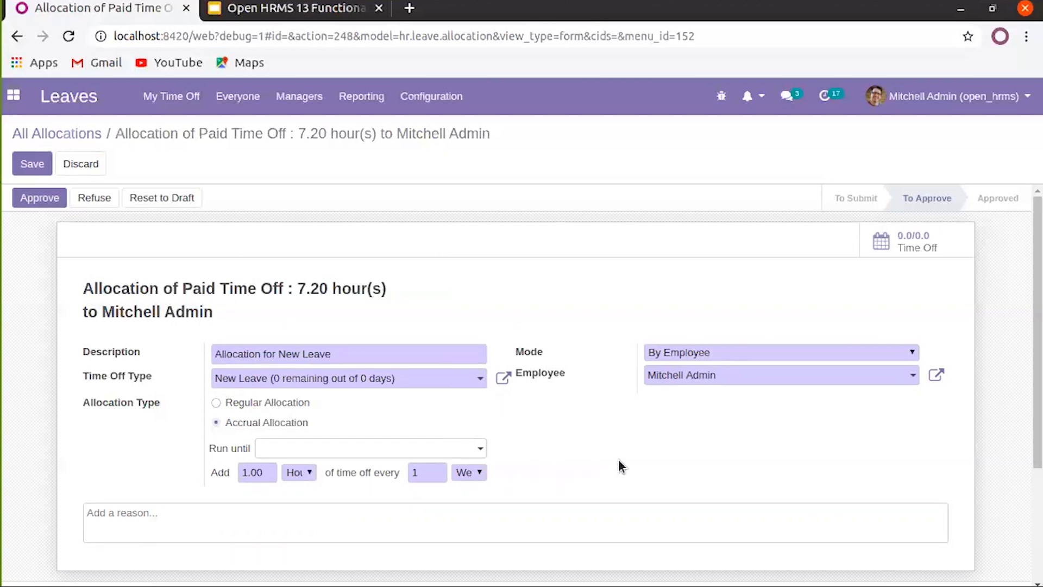
Set the accrual amount unit to Days and the period unit to Months
scroll(619, 464, down, 3)
click(254, 389)
click(305, 389)
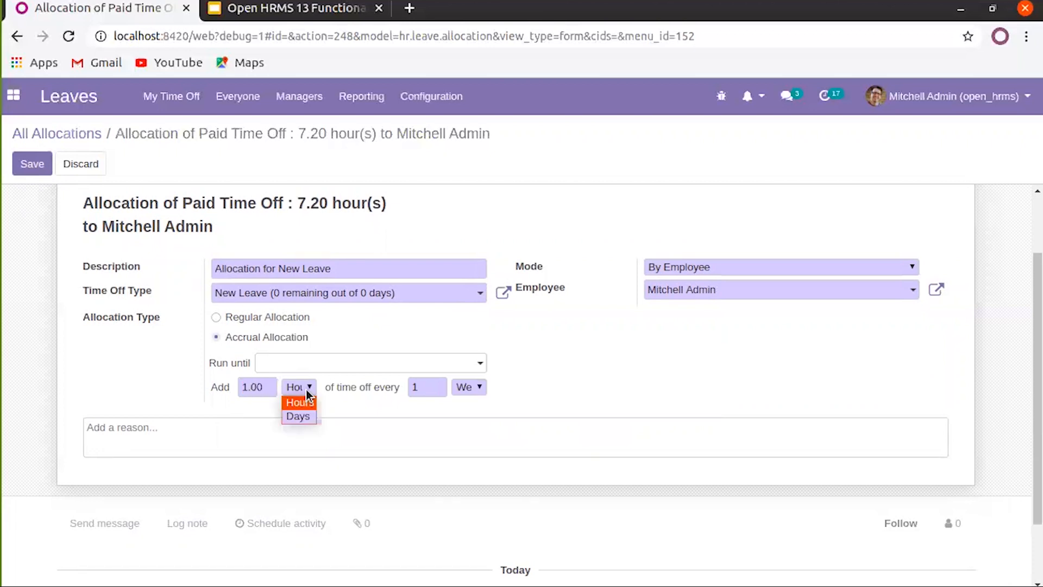
click(308, 417)
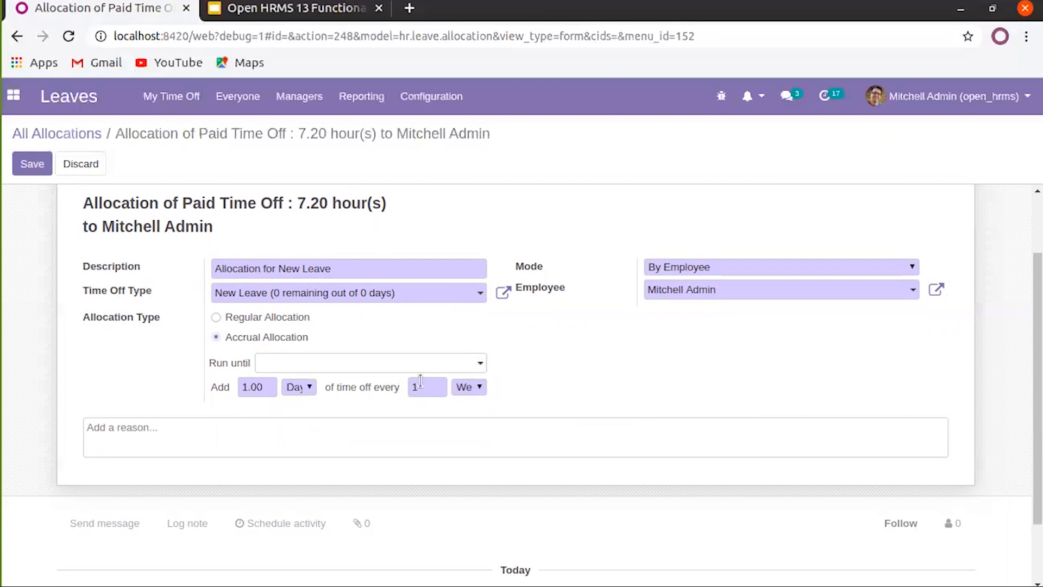
click(470, 388)
click(470, 417)
click(476, 386)
click(474, 430)
click(470, 387)
click(477, 411)
Set the accrual to add 2 days every 1 month
drag(436, 386, 423, 386)
click(467, 386)
click(434, 391)
double_click(429, 386)
text(1)
double_click(246, 388)
text(2)
Set the allocation mode to By Company with MyCompany as recipient
click(810, 267)
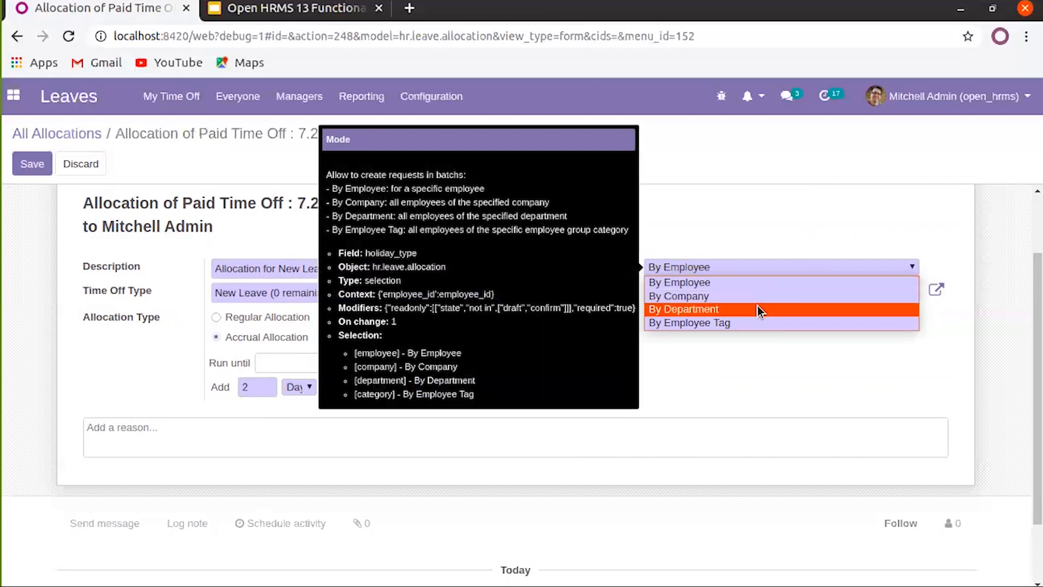
click(704, 297)
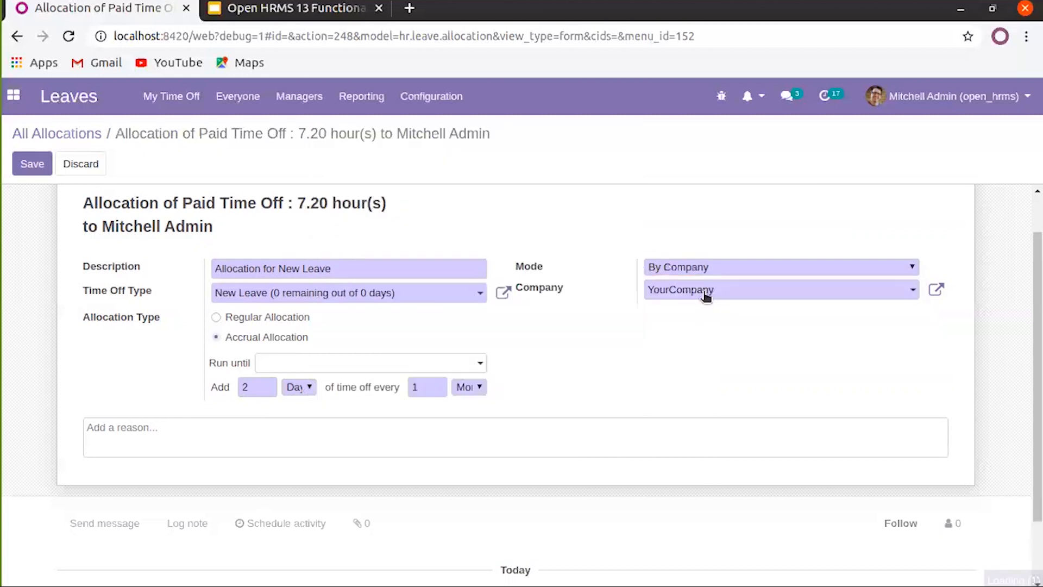
click(704, 296)
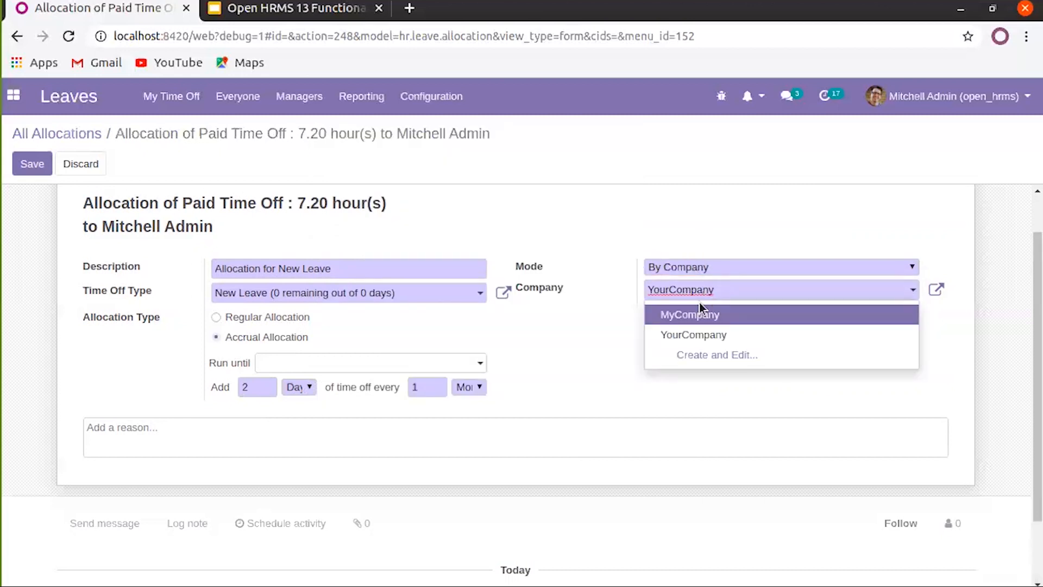
click(700, 315)
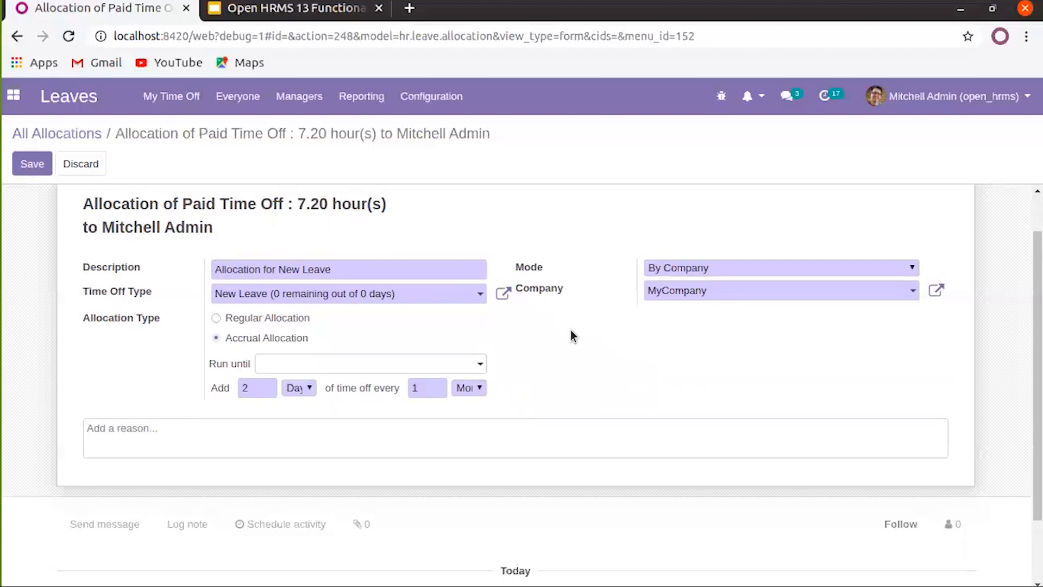
Save and approve the allocation, then head to the Time Off Requests list
click(30, 165)
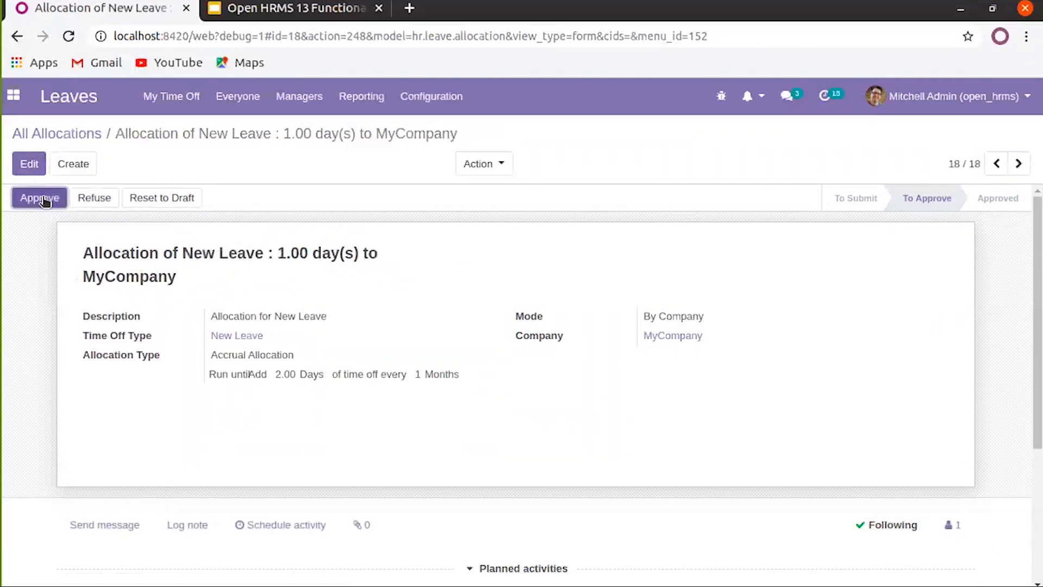
click(44, 198)
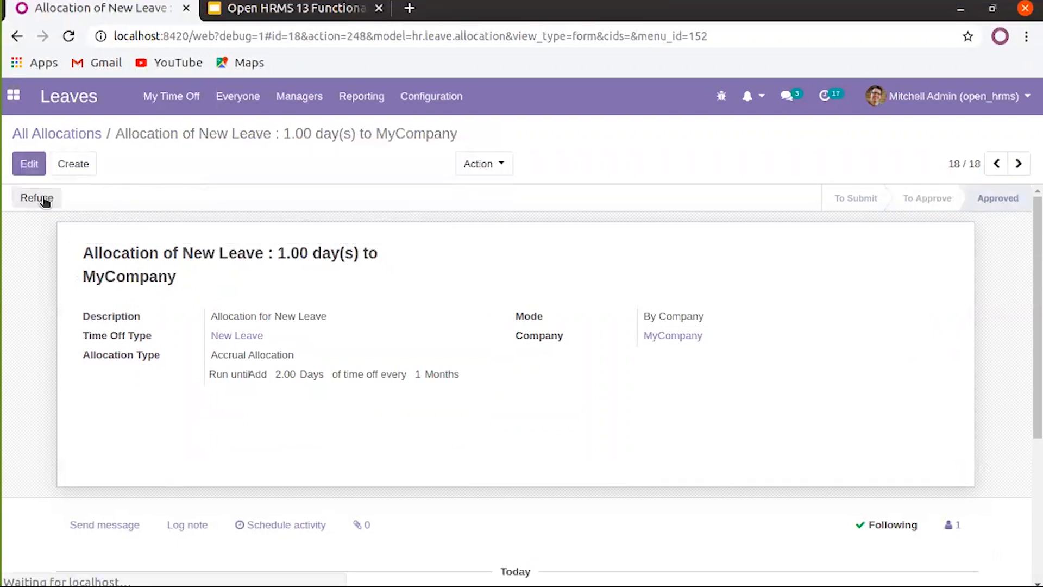
click(227, 98)
click(186, 107)
Check the New Leave type in a new time off request and in the Time Off Types configuration
click(193, 148)
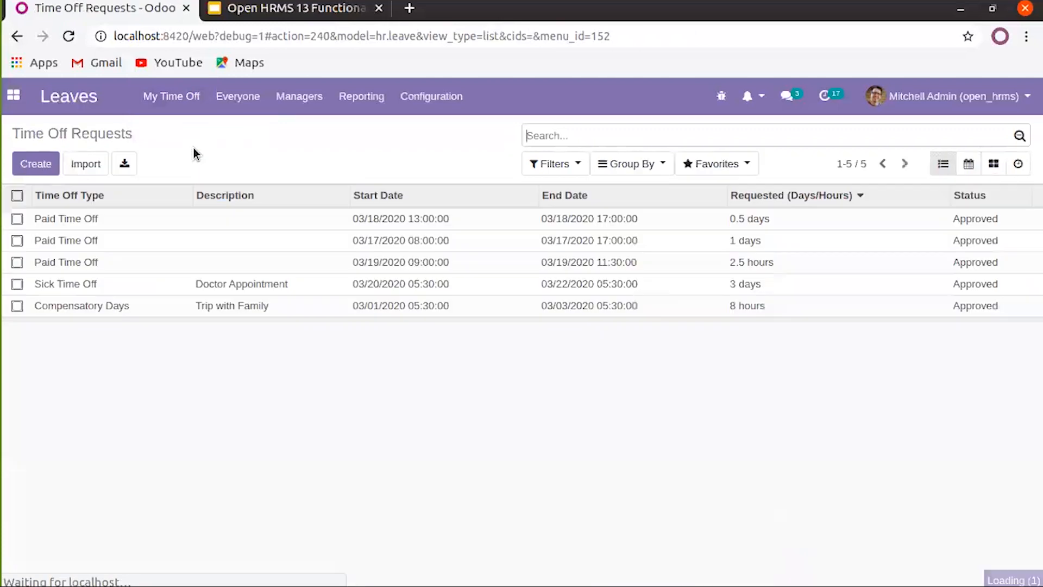
click(45, 172)
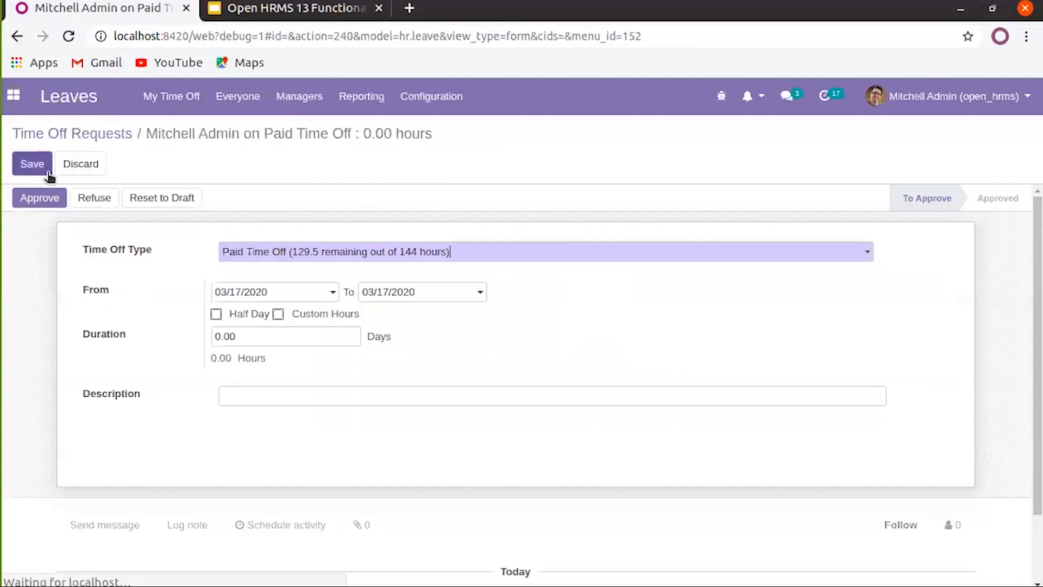
click(365, 255)
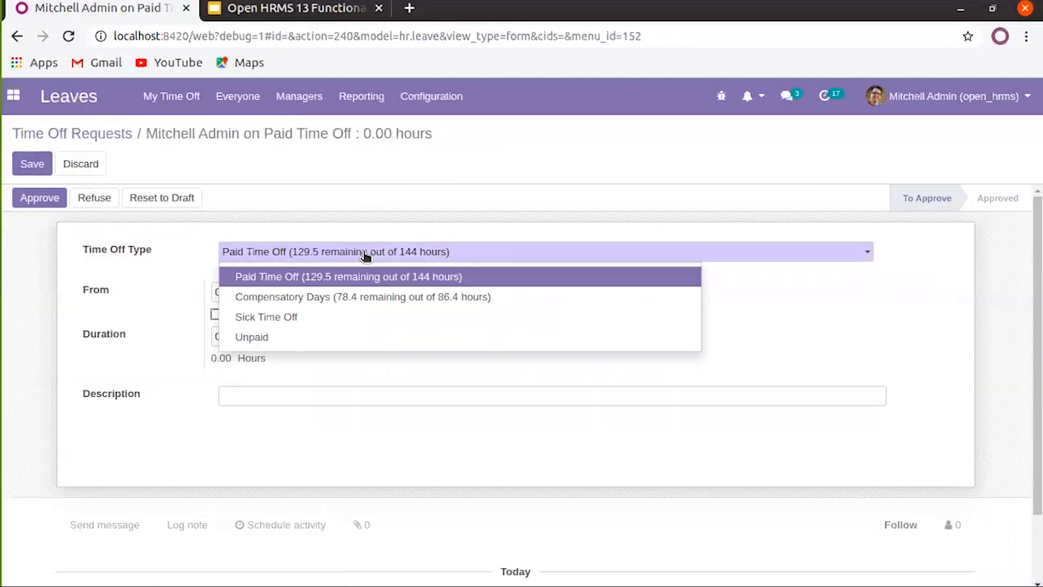
click(108, 136)
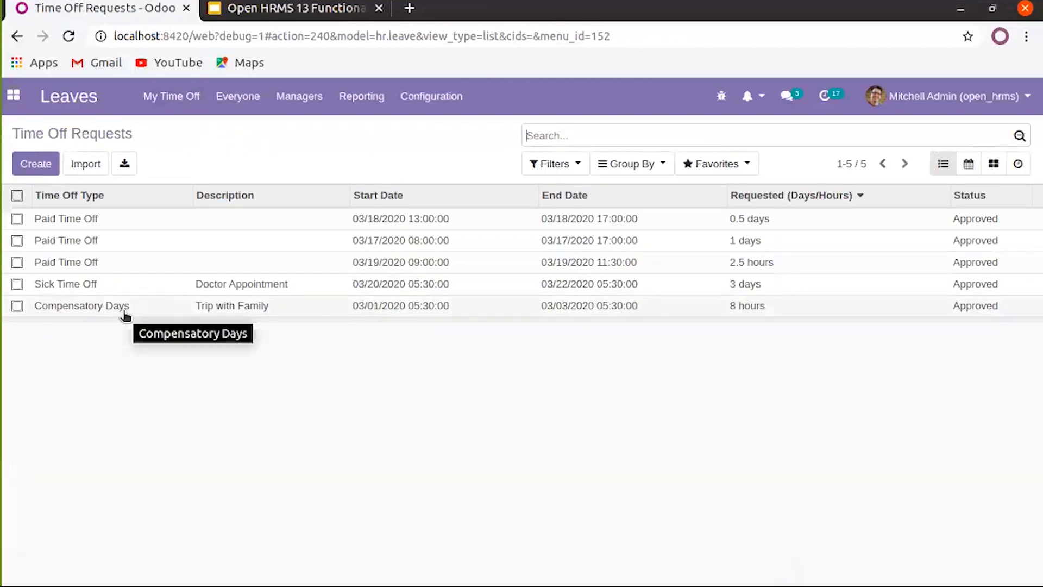
click(435, 97)
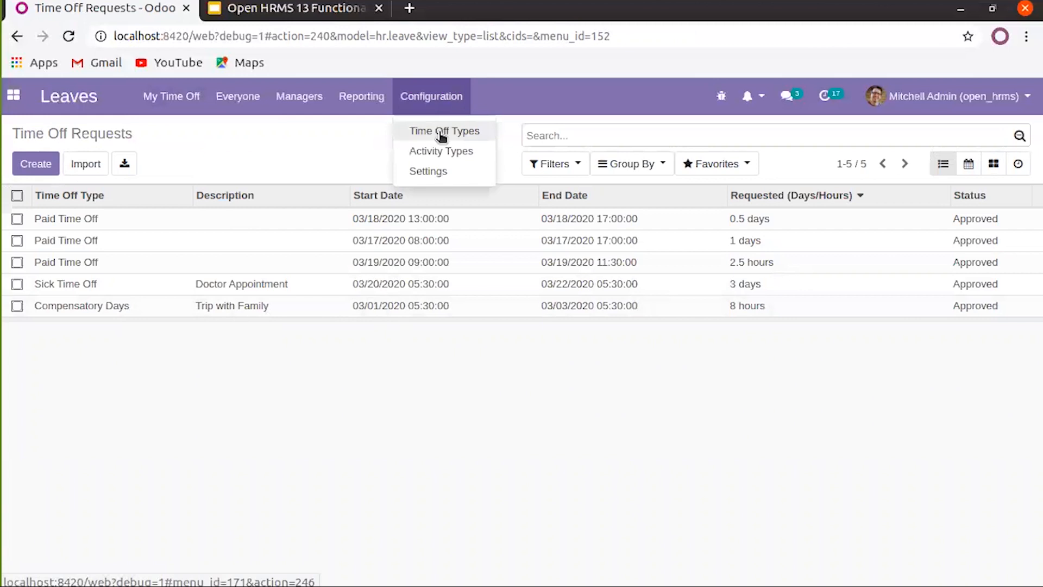
click(443, 136)
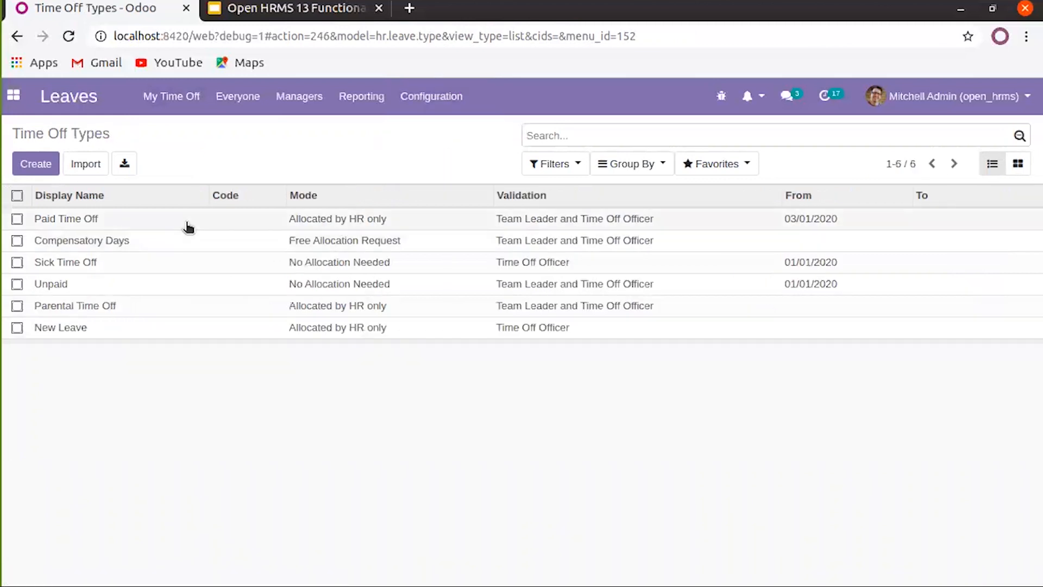
click(97, 333)
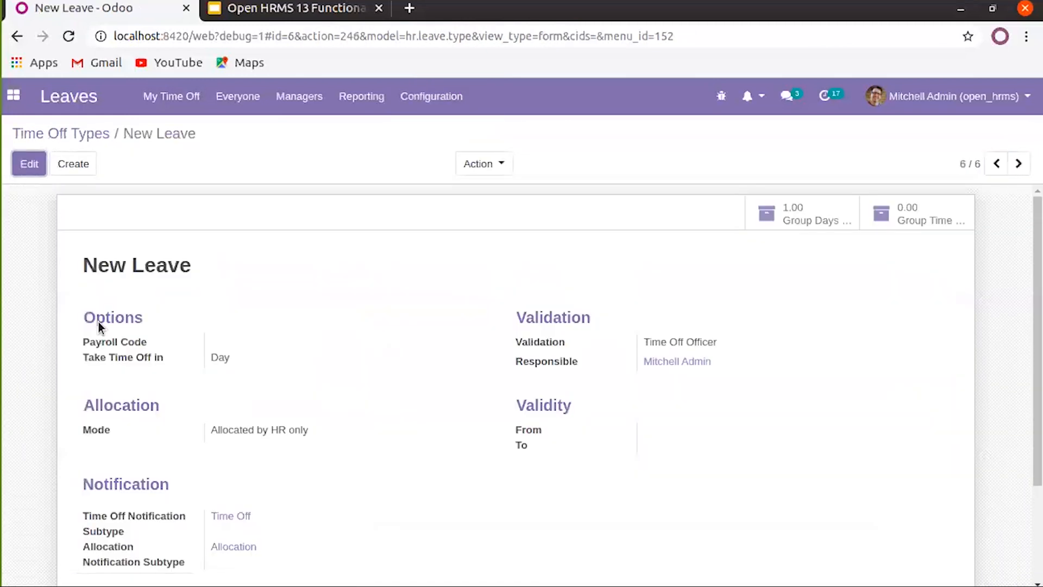
Open the New Leave allocation from All Allocations and save it unchanged
click(313, 98)
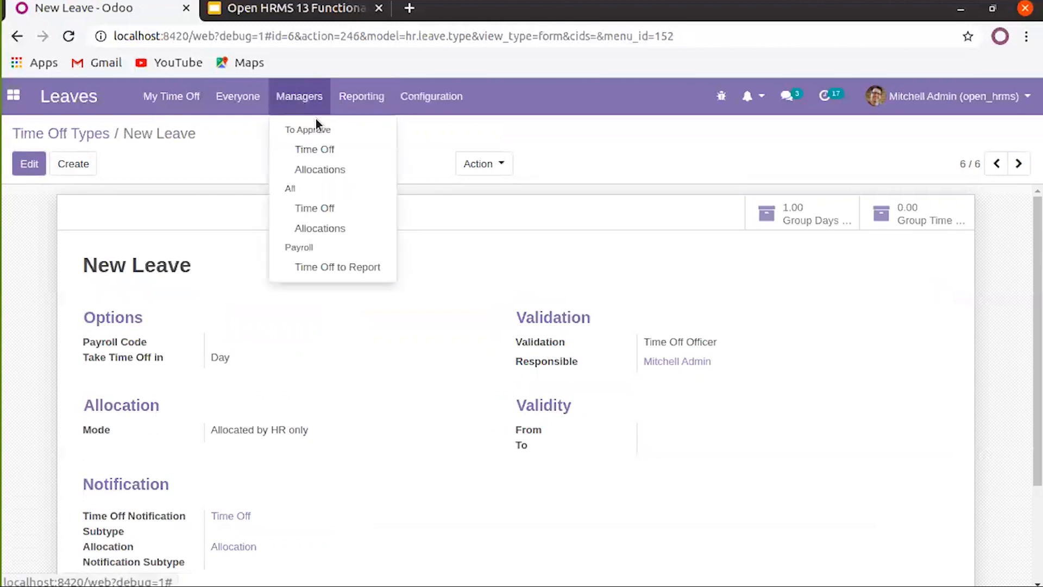
click(319, 228)
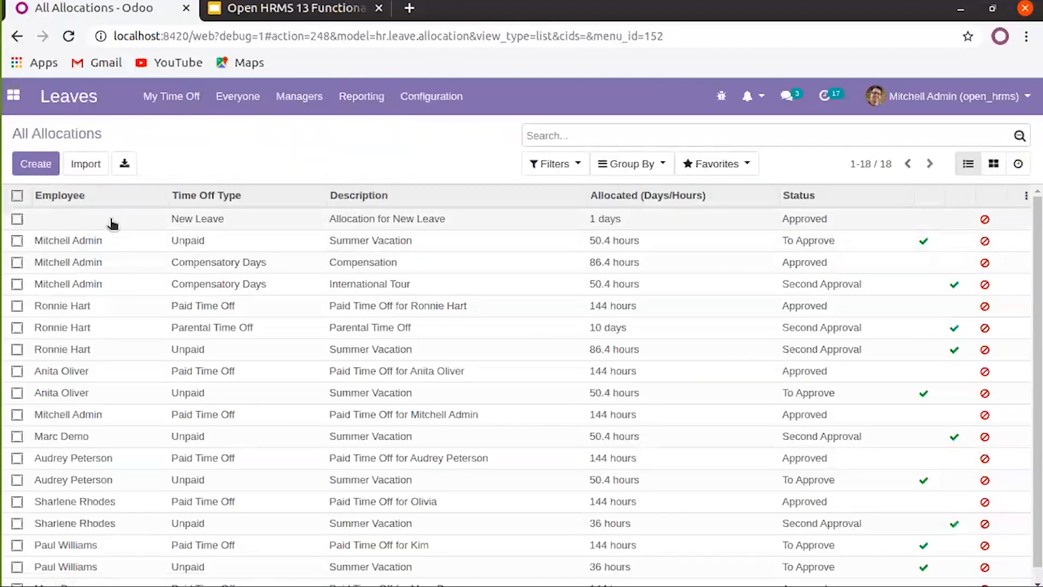
click(144, 219)
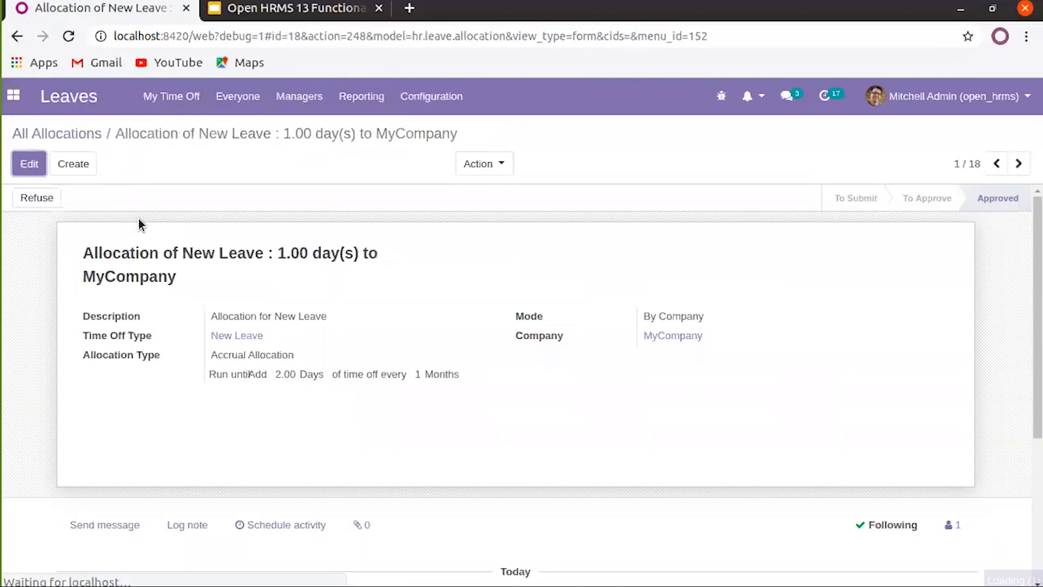
click(31, 163)
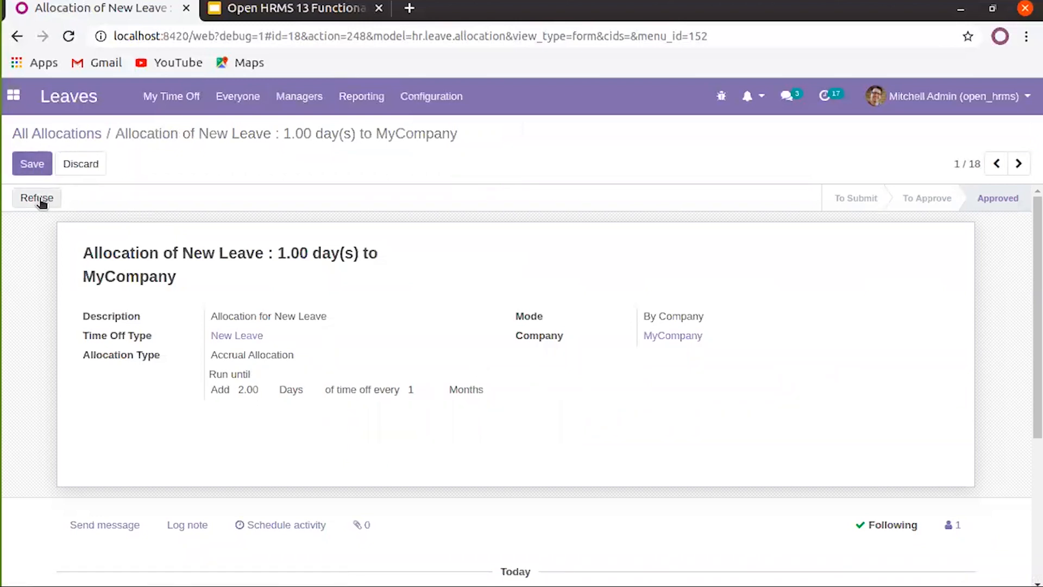
click(29, 169)
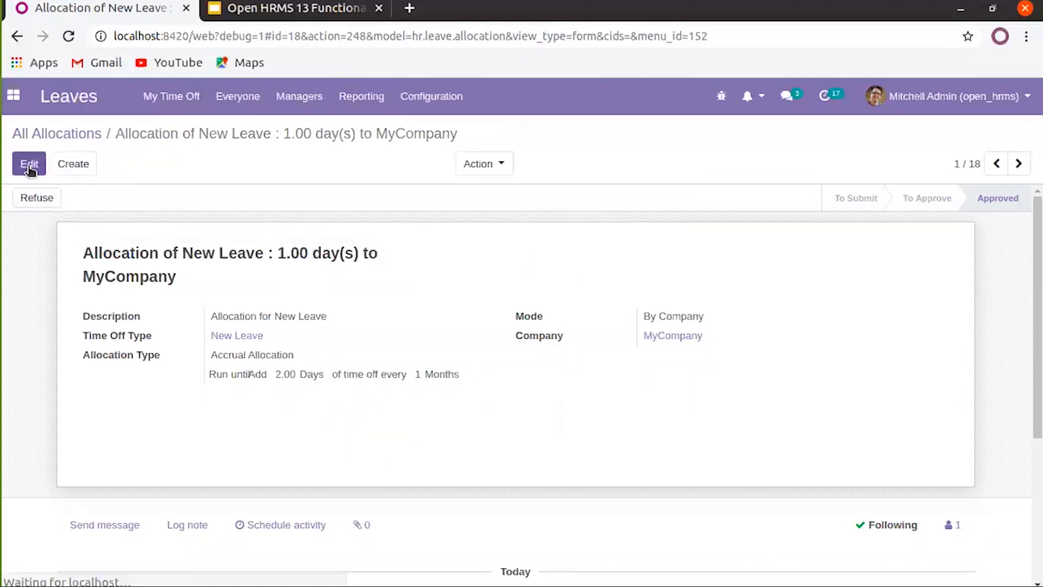
click(85, 136)
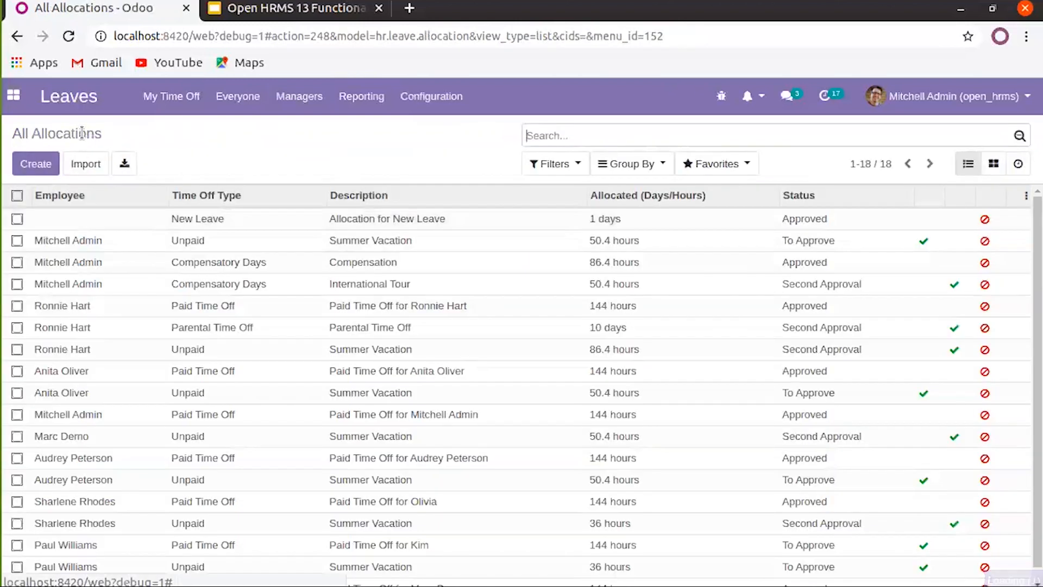
Reopen the Allocation of New Leave record from All Allocations and duplicate it
click(191, 104)
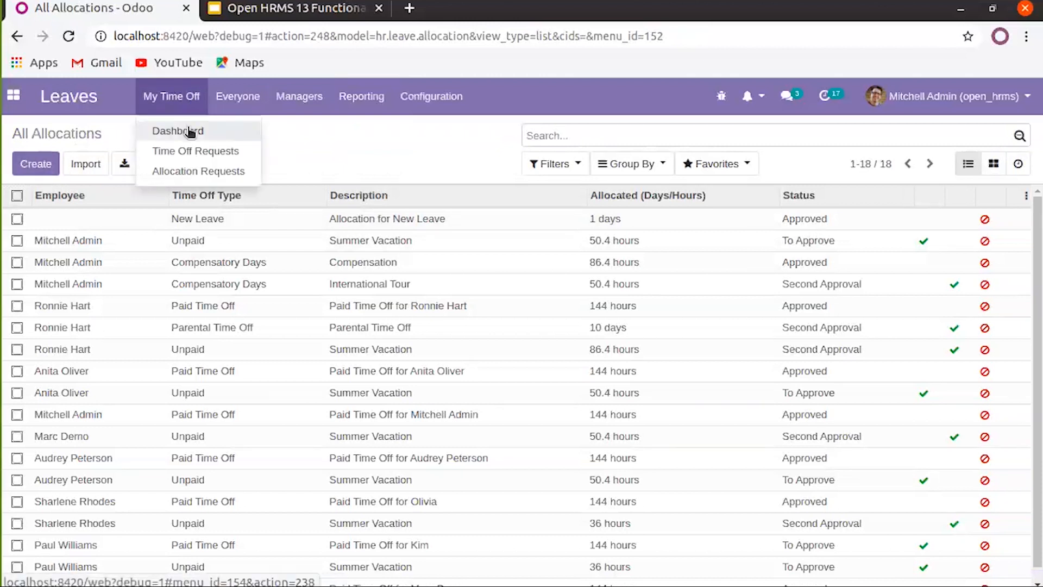
click(302, 101)
click(302, 101)
click(309, 228)
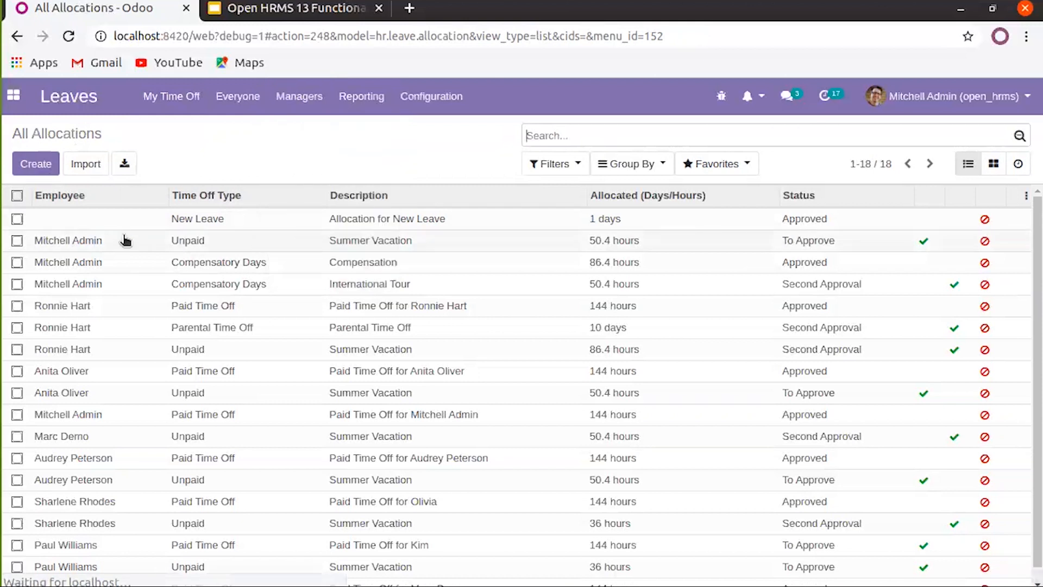
click(223, 220)
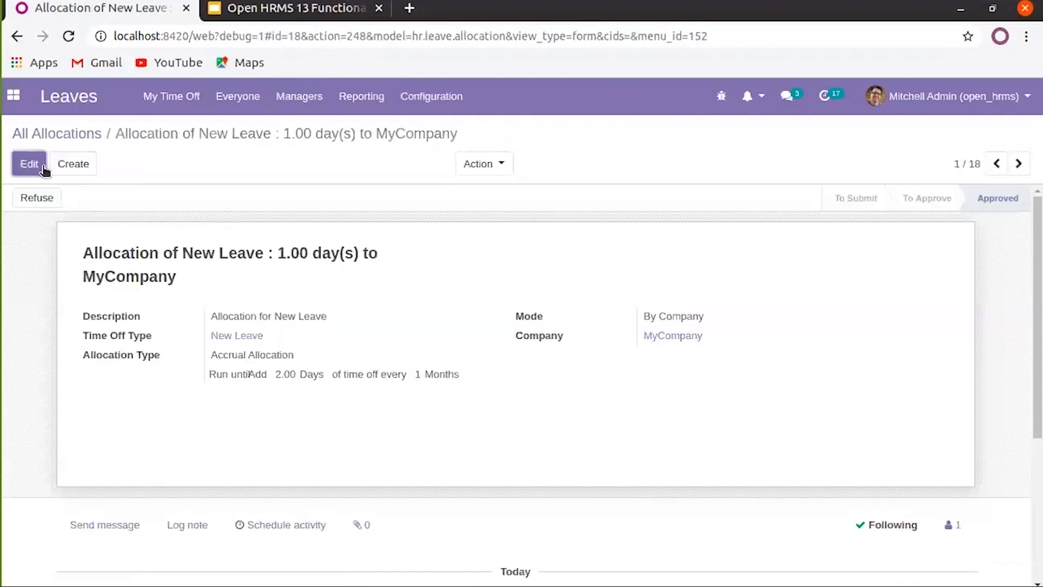
click(477, 164)
click(489, 213)
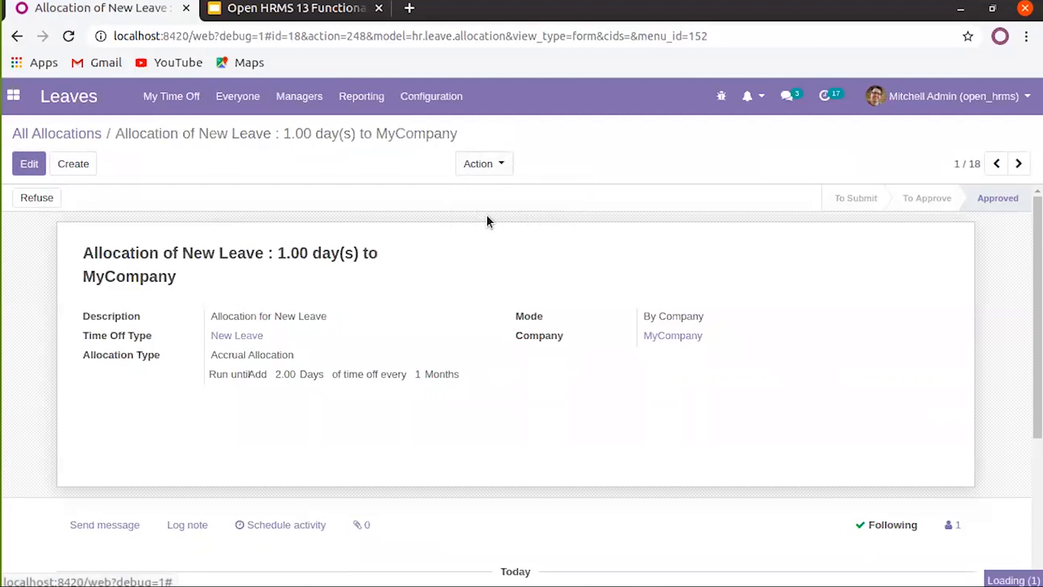
Assign the duplicate By Employee to the admin employee, approve it, and return to All Allocations
click(746, 319)
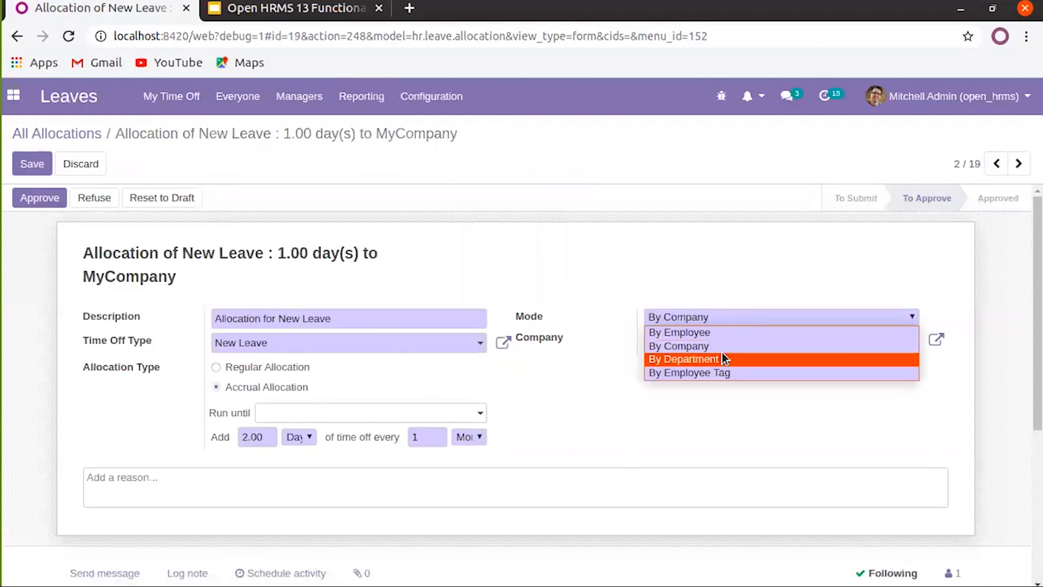
click(722, 333)
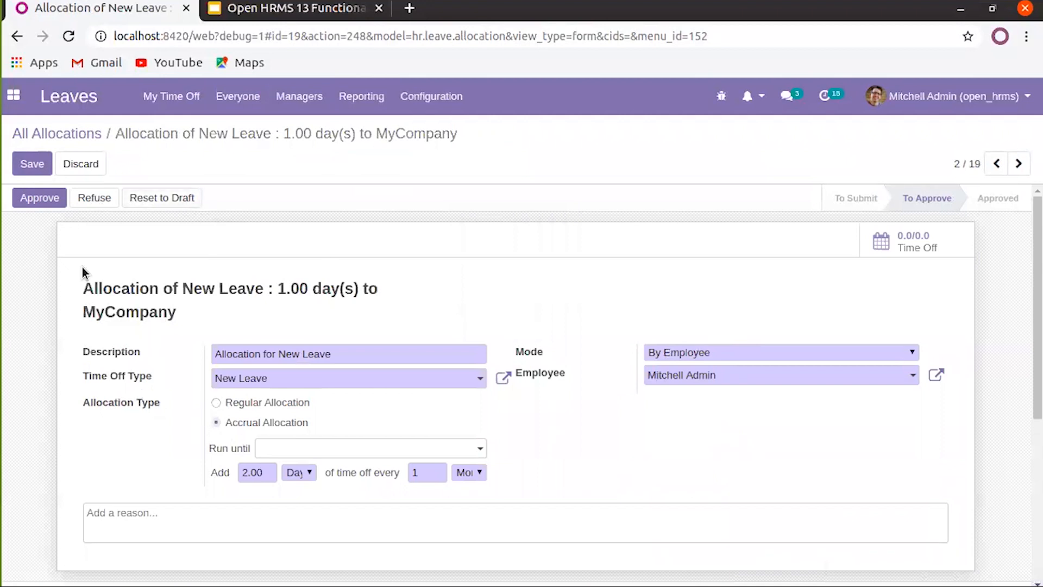
click(51, 200)
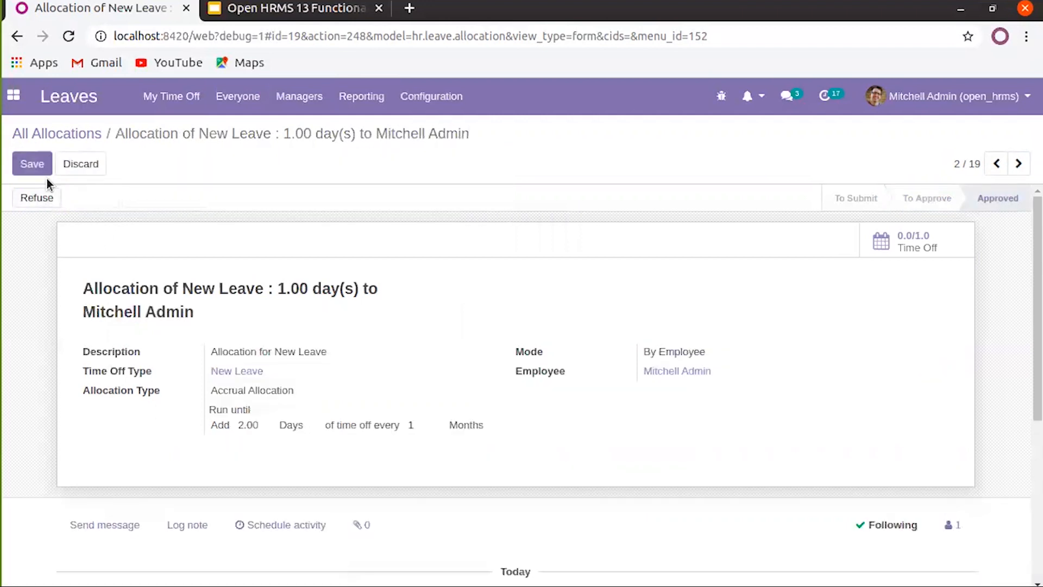
click(79, 140)
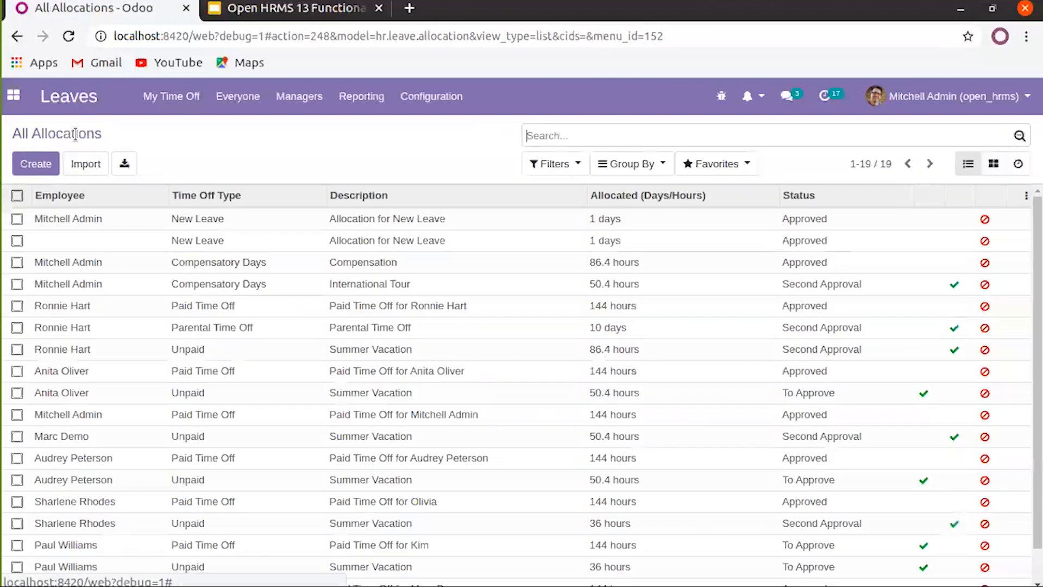
click(177, 98)
Create a time off request for 03/17/2020 of type New Leave, showing 1 of 1 days remaining
click(187, 152)
click(37, 164)
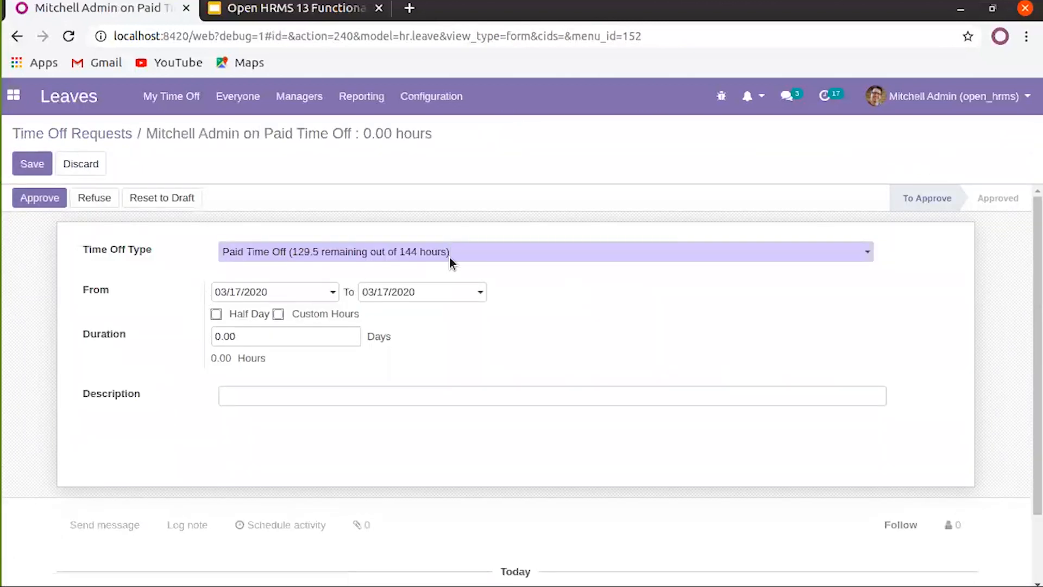
click(450, 256)
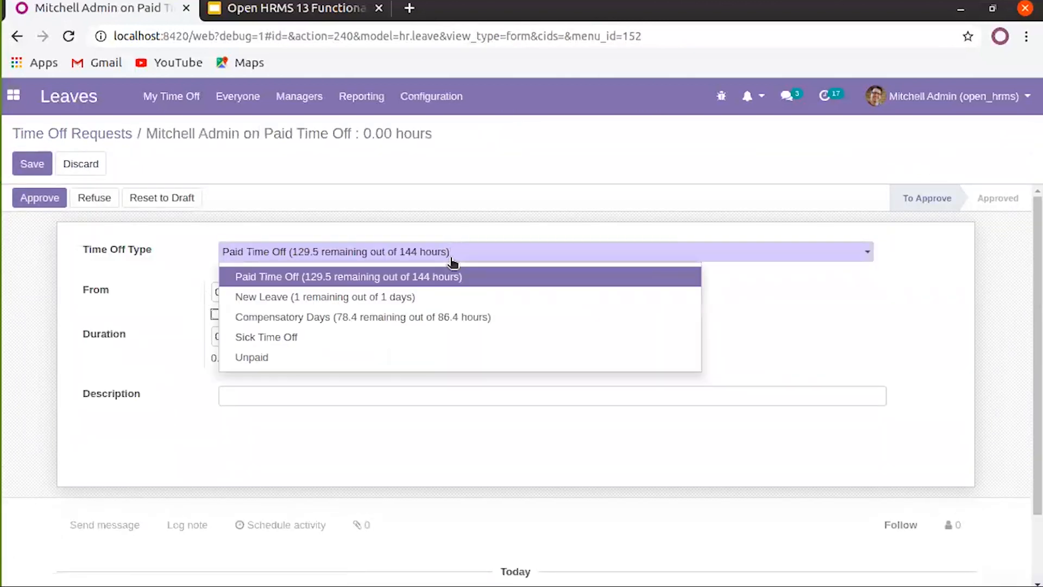
click(385, 298)
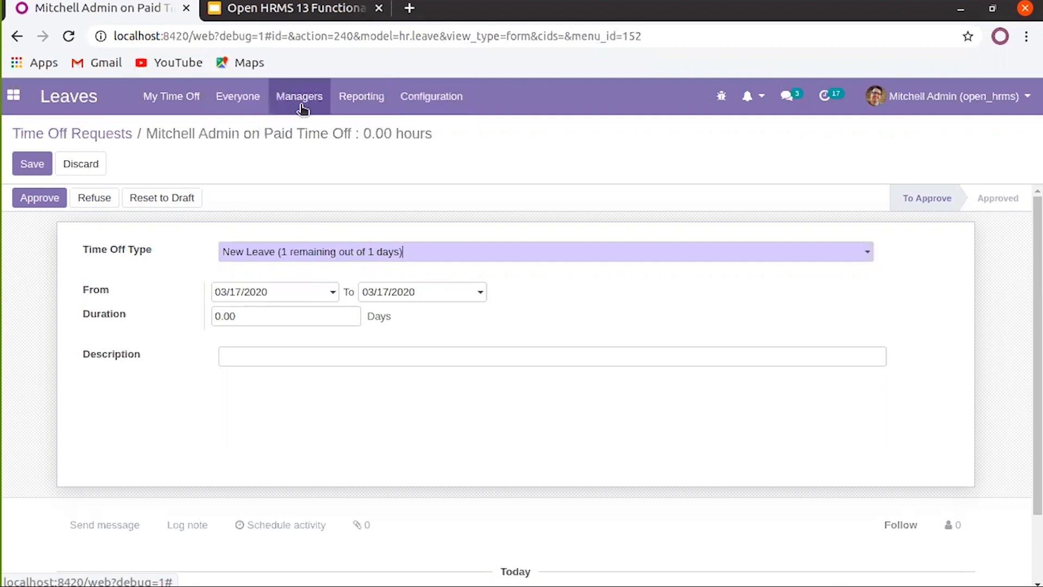
click(356, 101)
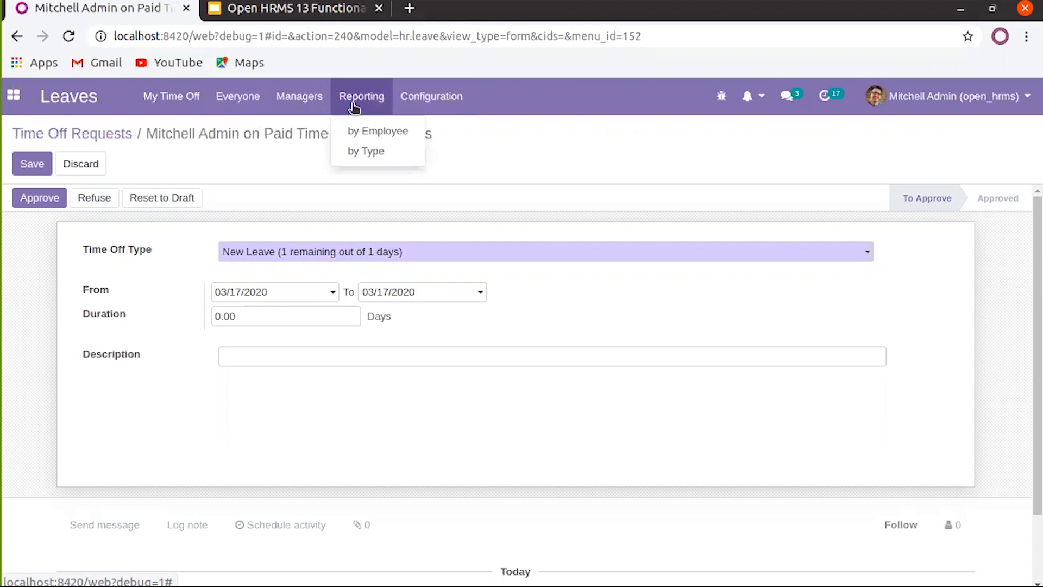
Discard the request and show Time Off Analysis by employee as a pivot table totalling 42.81 days
click(354, 132)
click(288, 202)
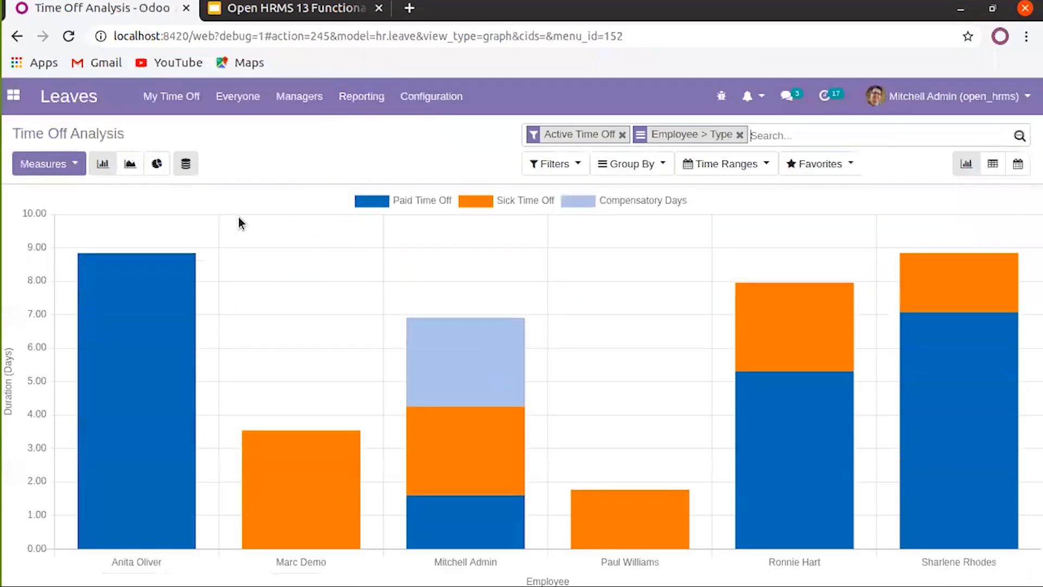
click(992, 164)
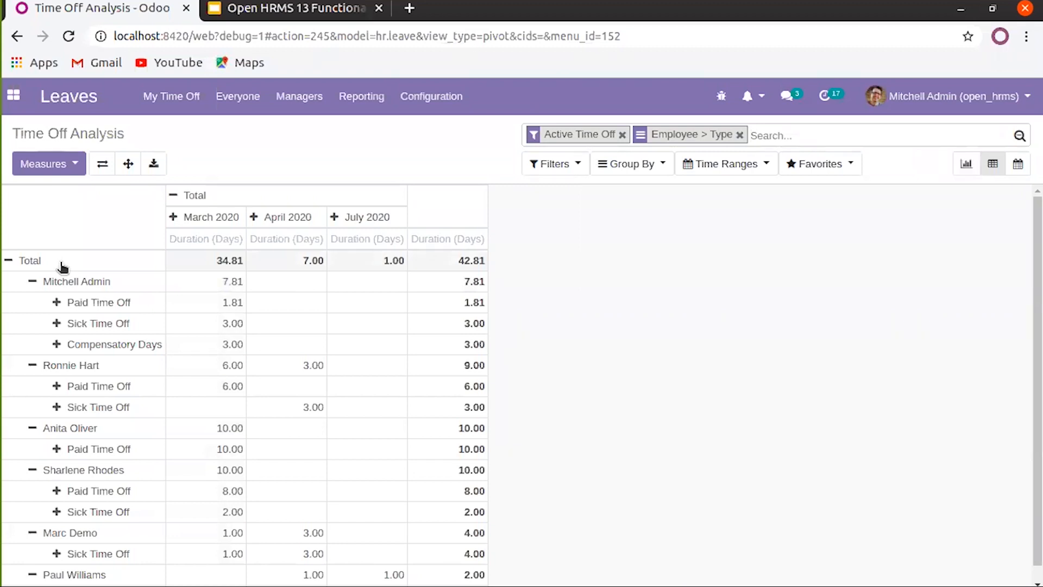
click(425, 98)
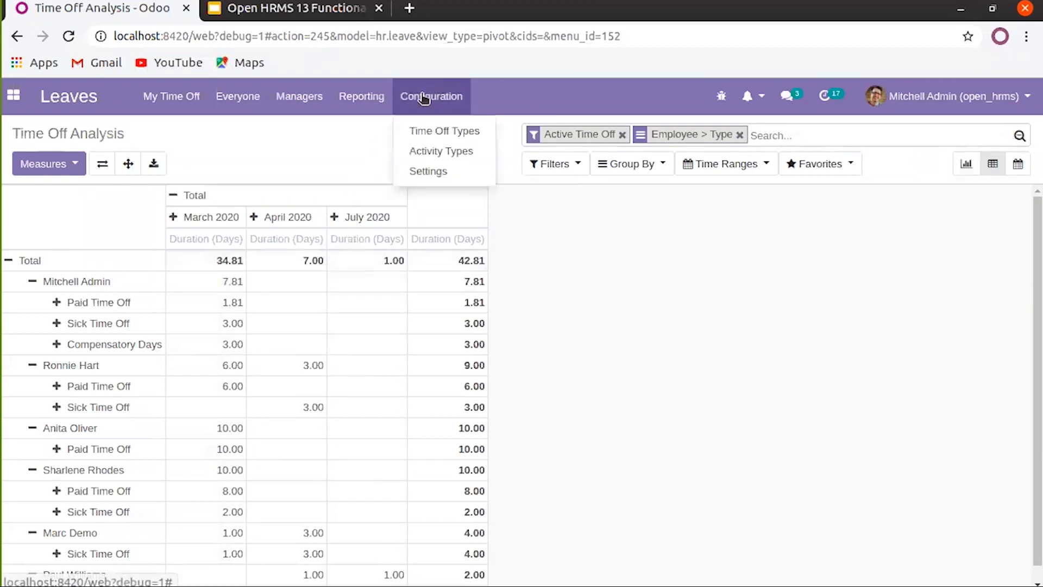
Open the Leaves settings and highlight the LEAVE REQUEST alias description text
click(422, 172)
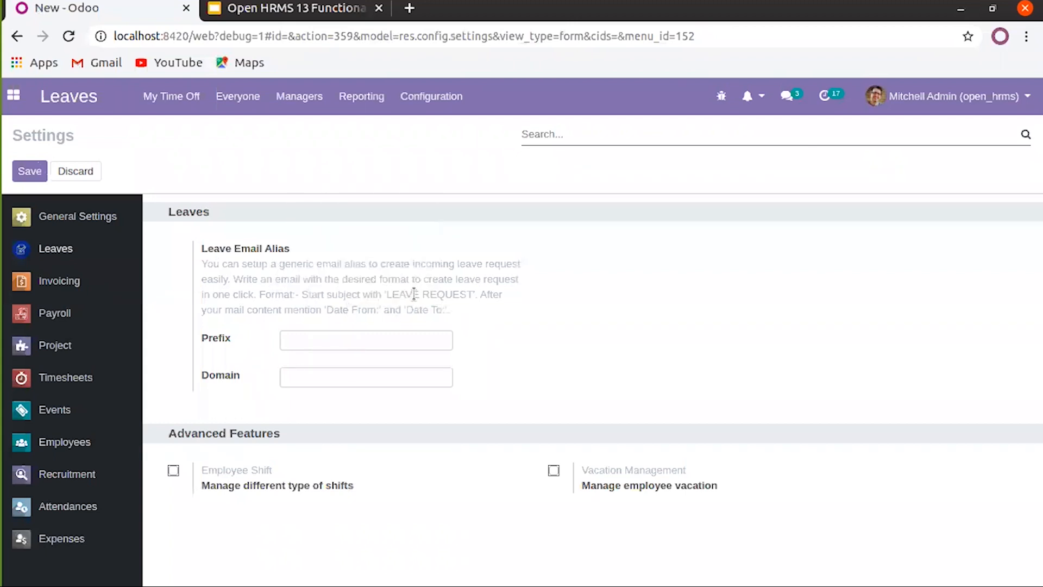
drag(386, 294, 471, 293)
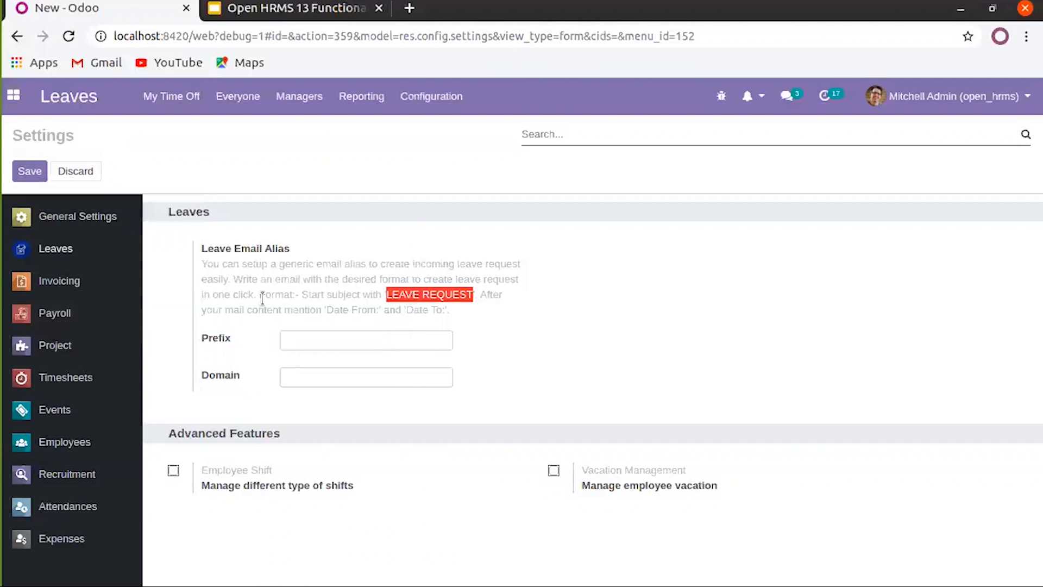
drag(386, 296, 417, 296)
triple_click(419, 296)
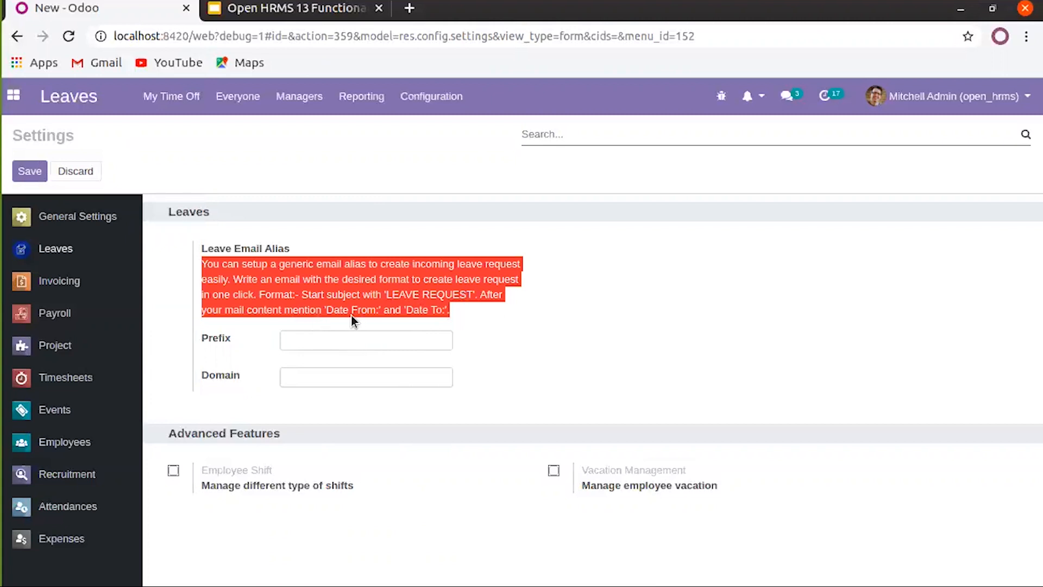
click(460, 323)
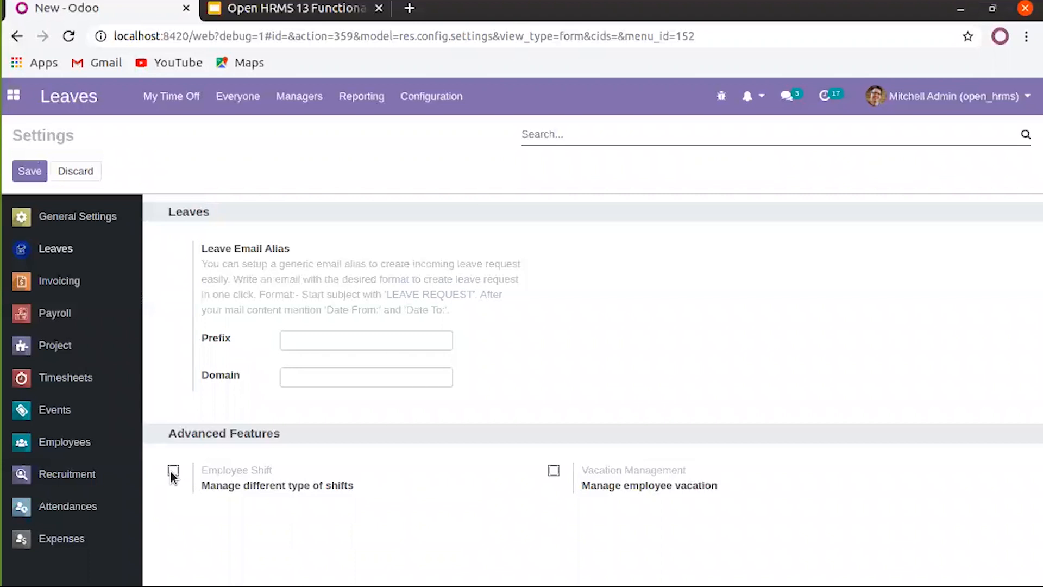
Enable Vacation Management and save the Leaves settings
click(553, 470)
click(30, 172)
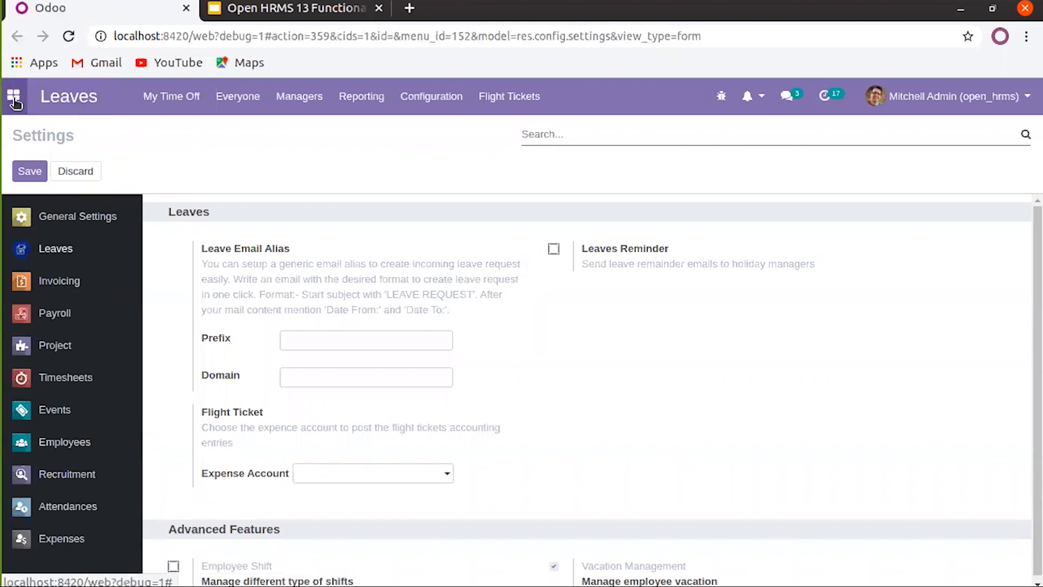
click(15, 100)
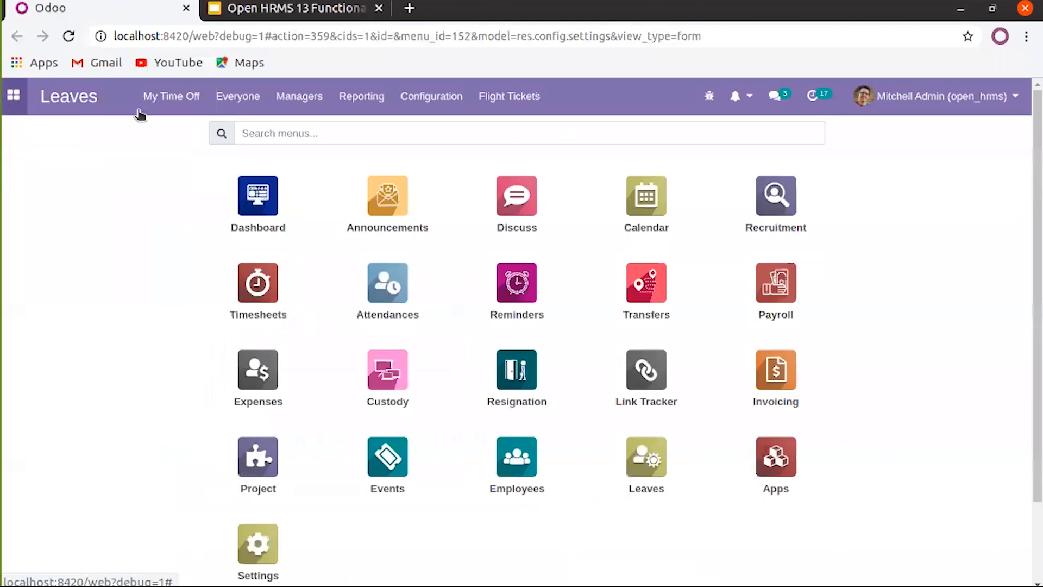
Open the Custody app and create a new custody request
click(388, 375)
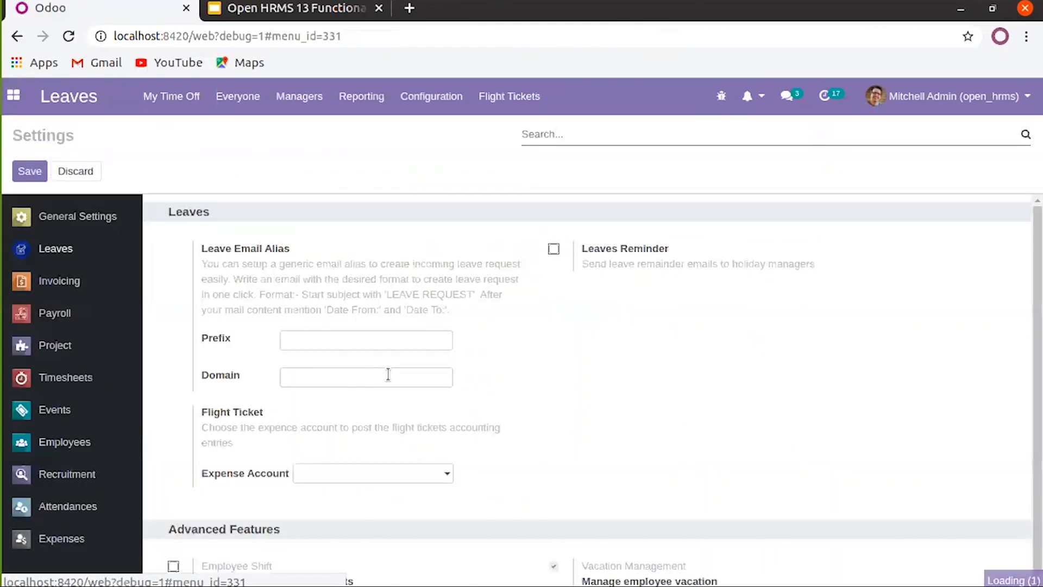
click(48, 170)
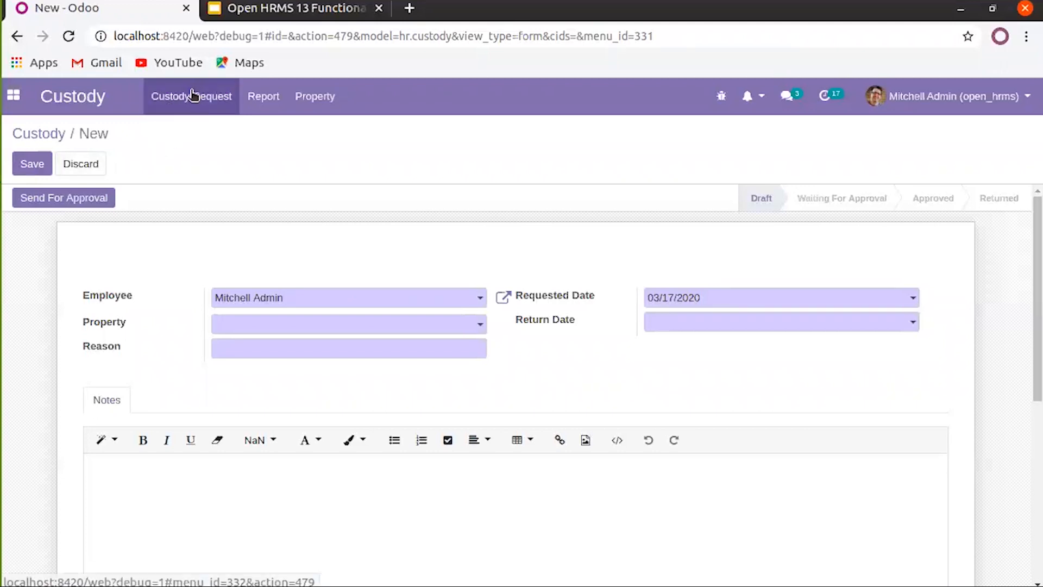
Keep the admin employee and choose Laptop as the custody property
click(298, 305)
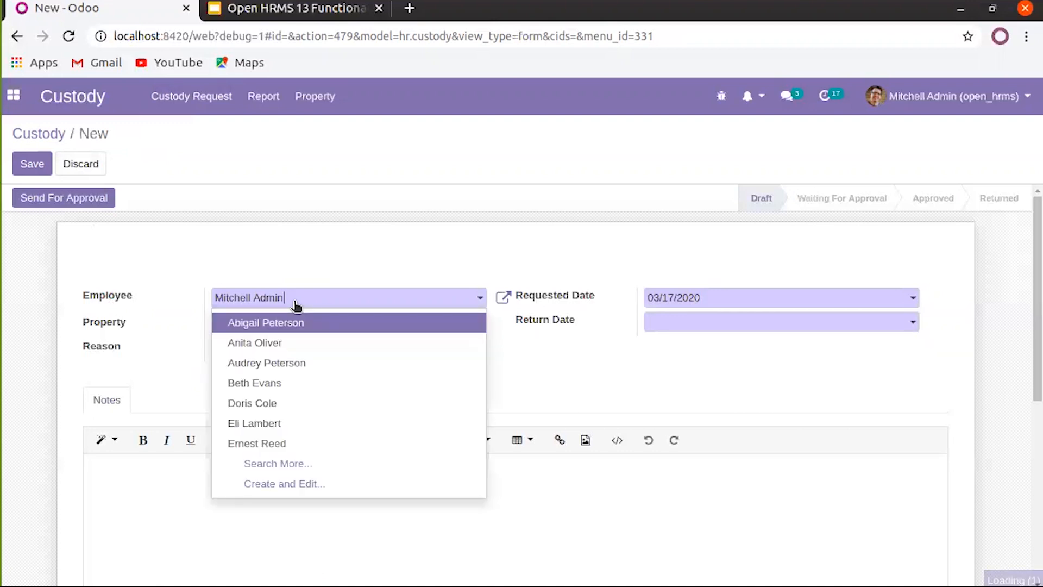
click(296, 305)
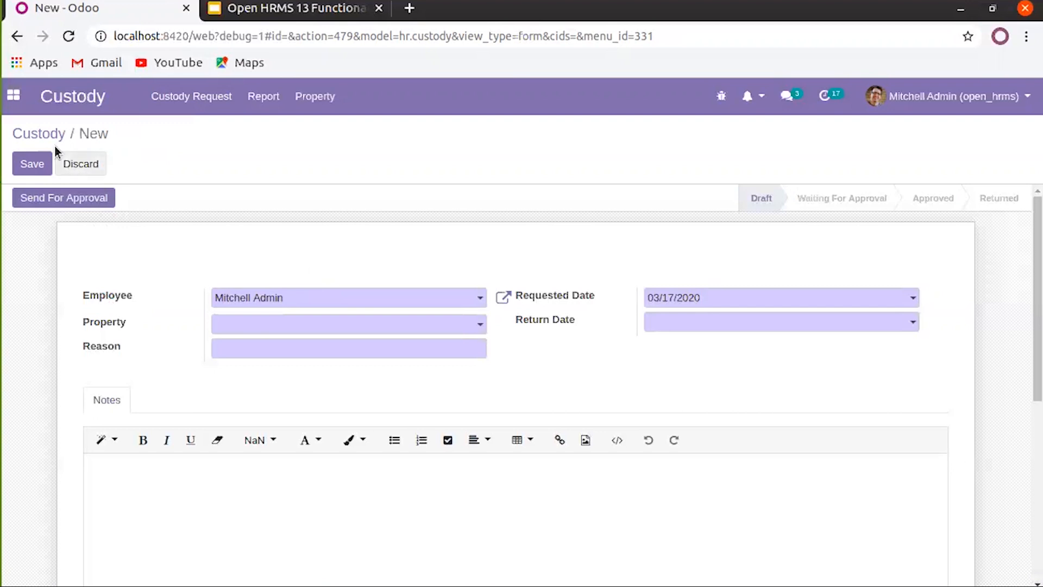
click(282, 297)
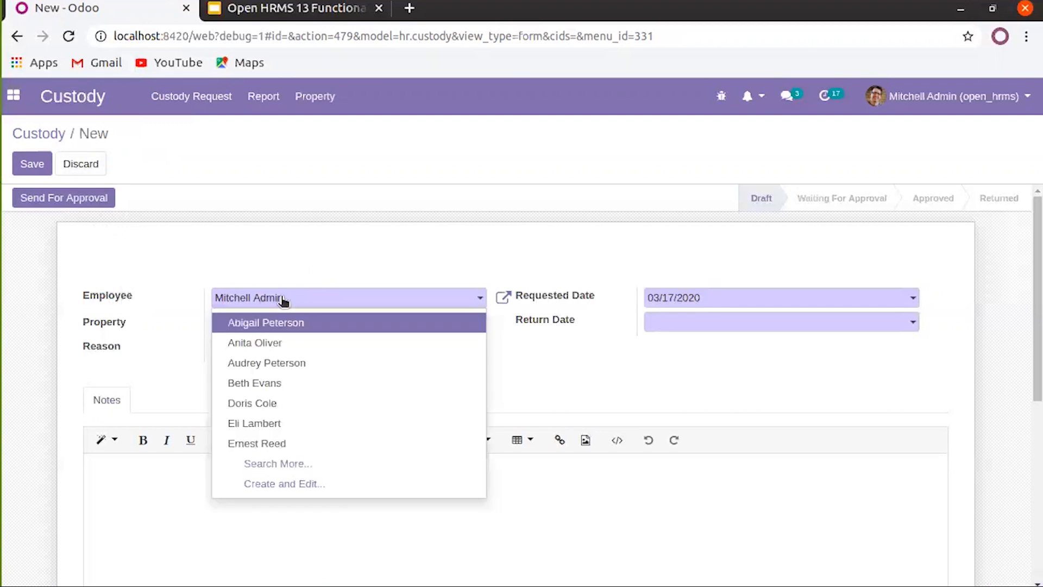
click(280, 325)
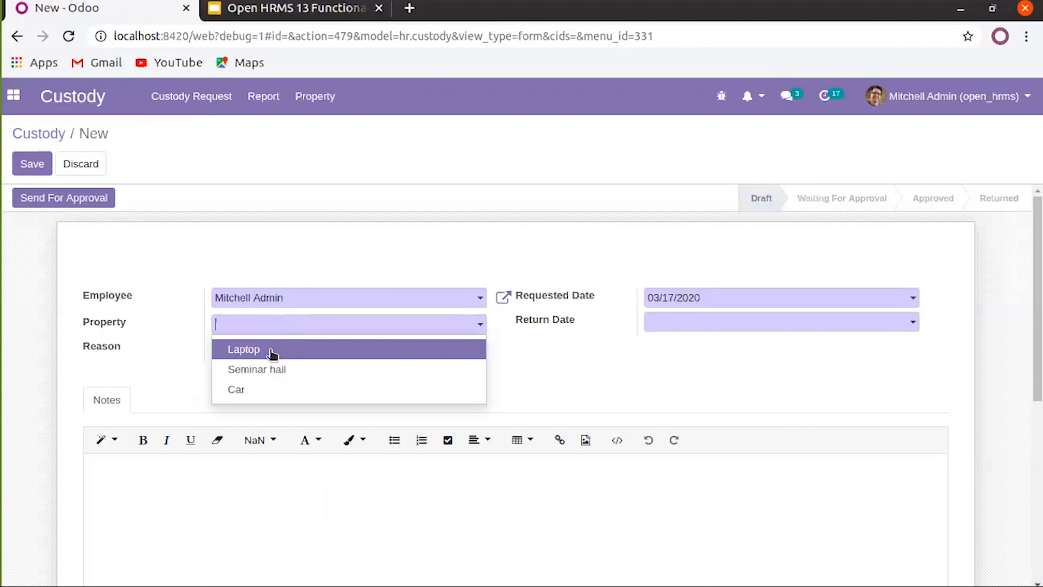
click(272, 353)
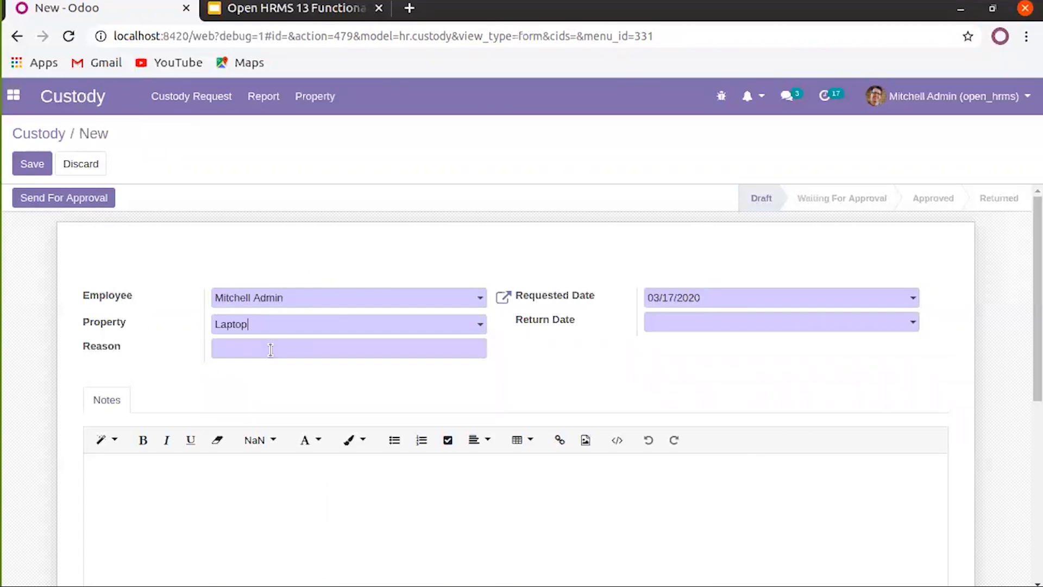
click(291, 326)
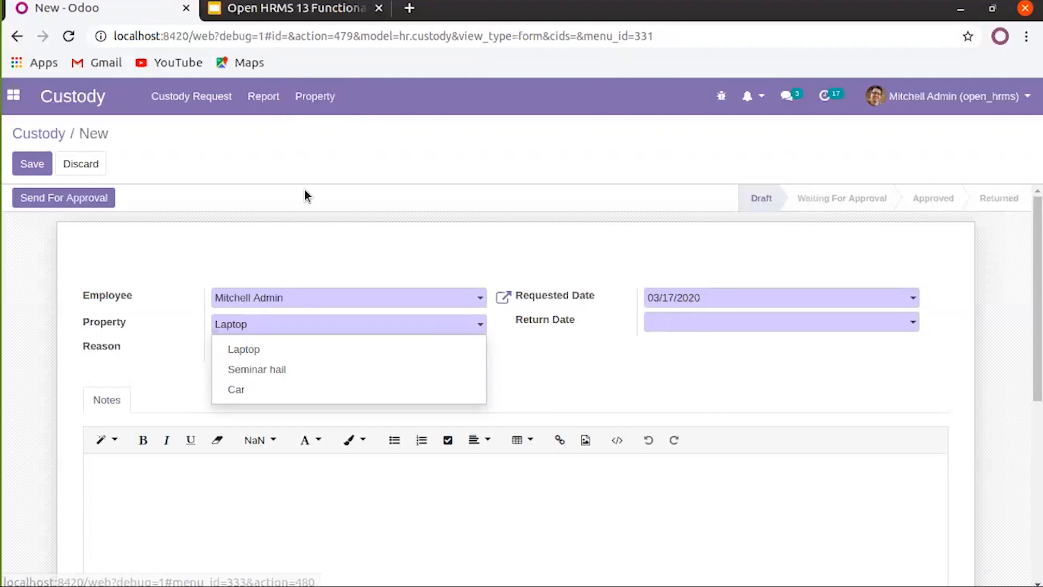
click(307, 256)
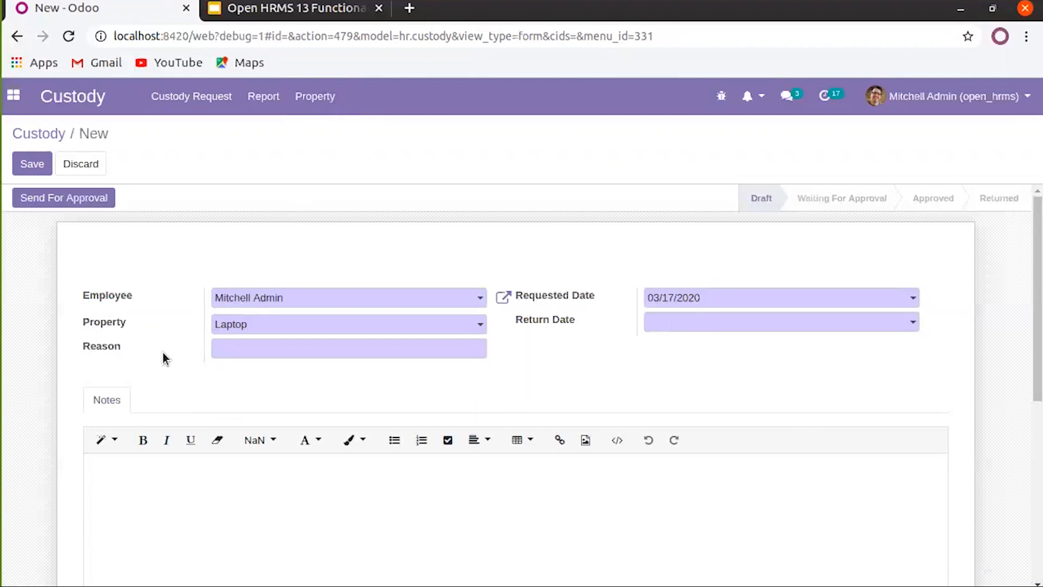
click(265, 329)
Enter 'For Work' as the custody reason
click(252, 349)
text(For Work)
Set the return date to 08/25/2020 and save the custody request
click(677, 324)
click(813, 349)
click(812, 349)
click(812, 348)
click(812, 349)
click(812, 348)
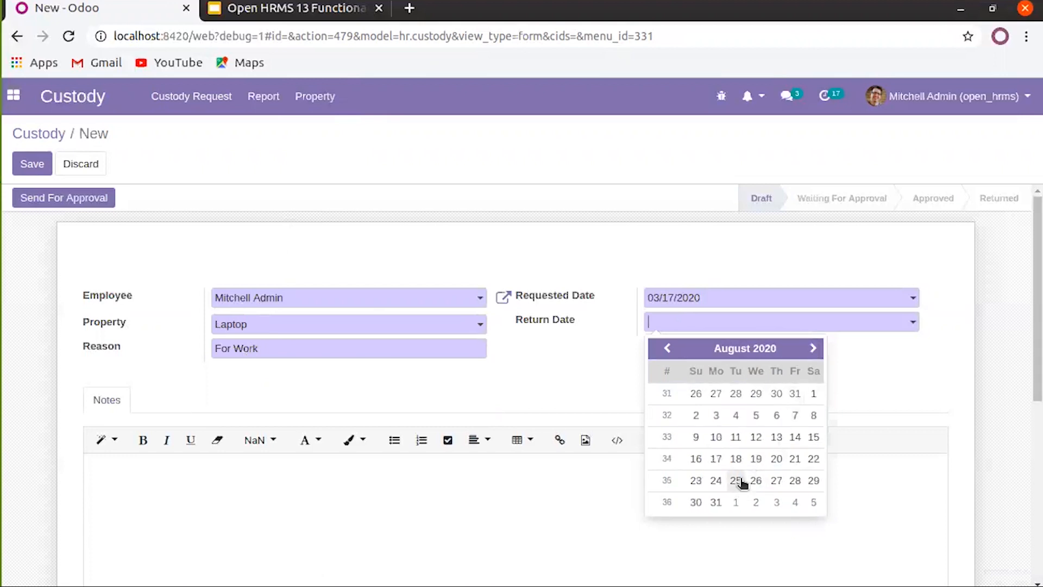
click(737, 481)
scroll(337, 396, down, 3)
click(161, 395)
scroll(161, 394, up, 3)
click(28, 162)
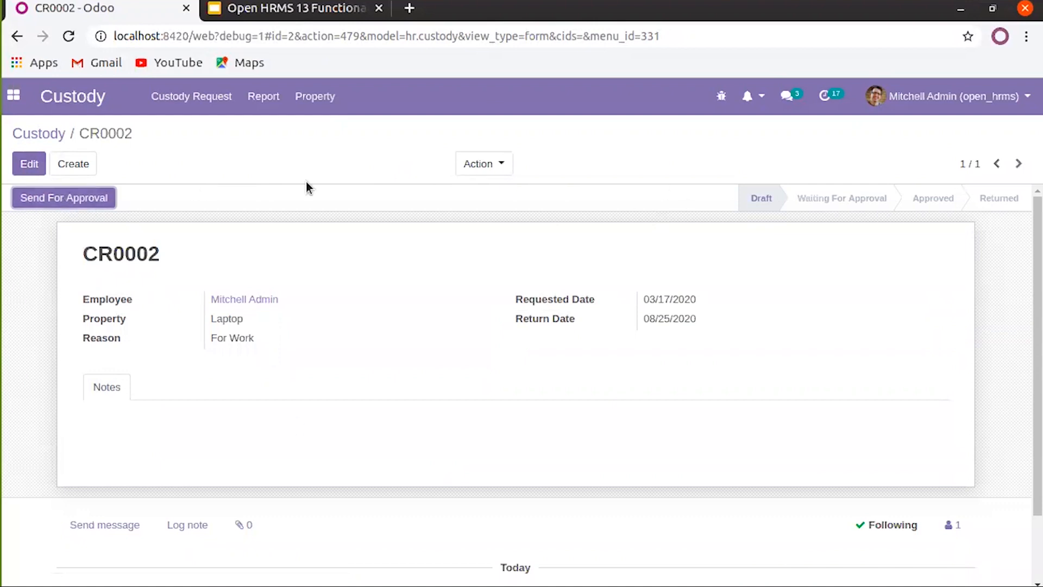
Get Laptop custody request CR0002 approved and email the employee a return reminder, keeping return date 08/25/2020
click(73, 201)
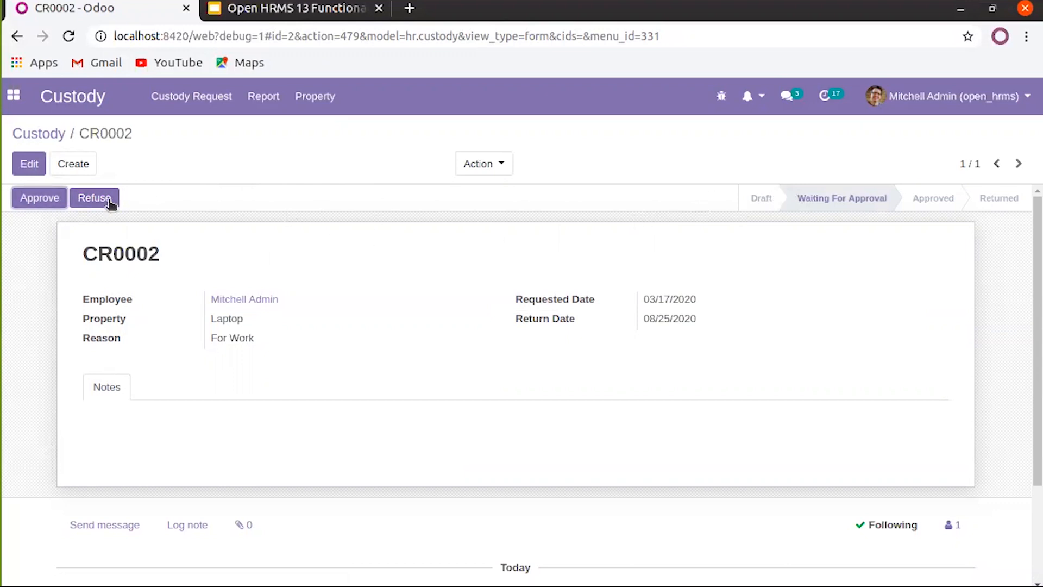
click(53, 200)
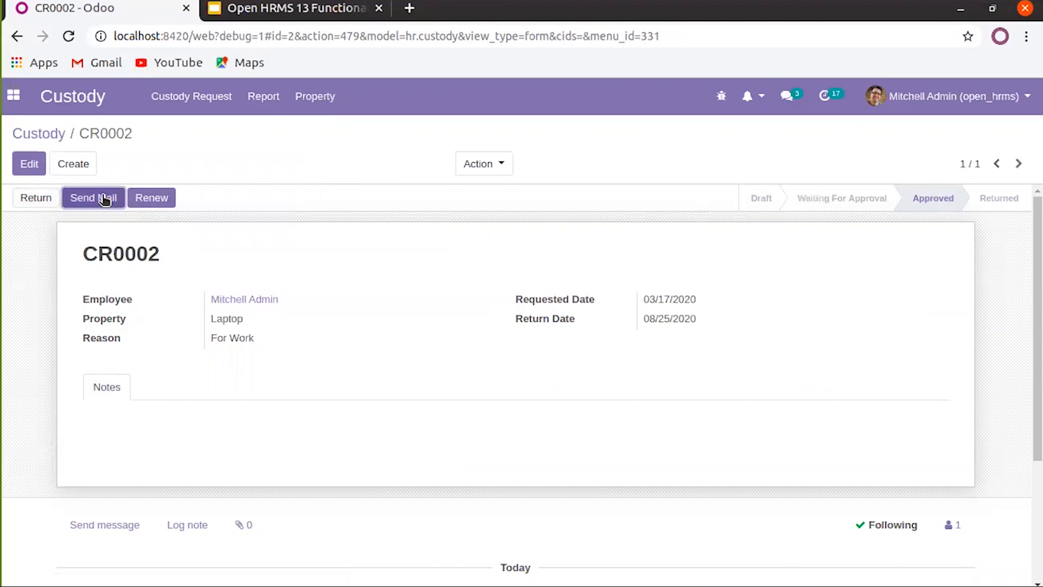
click(104, 199)
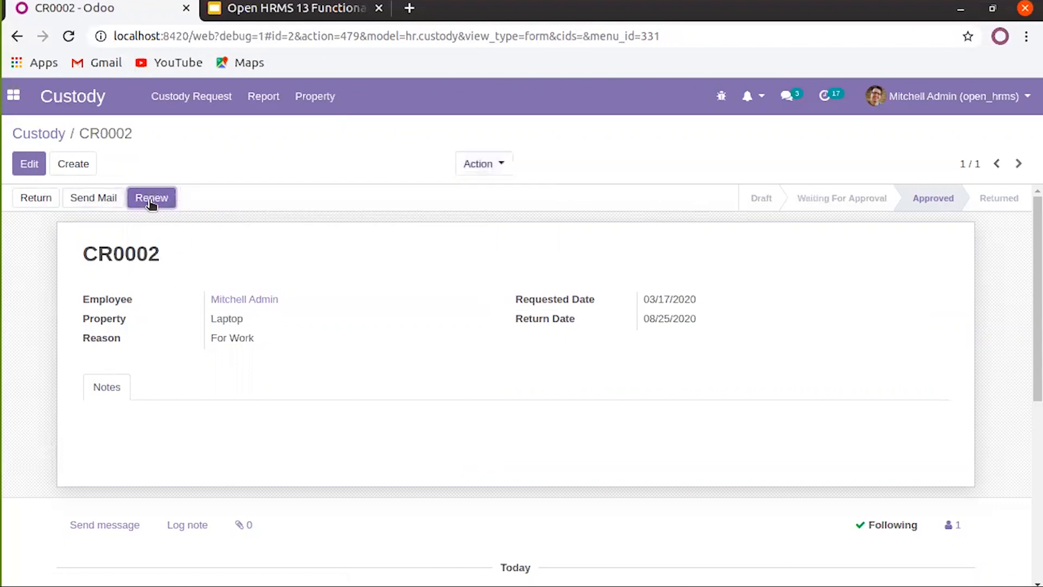
triple_click(651, 321)
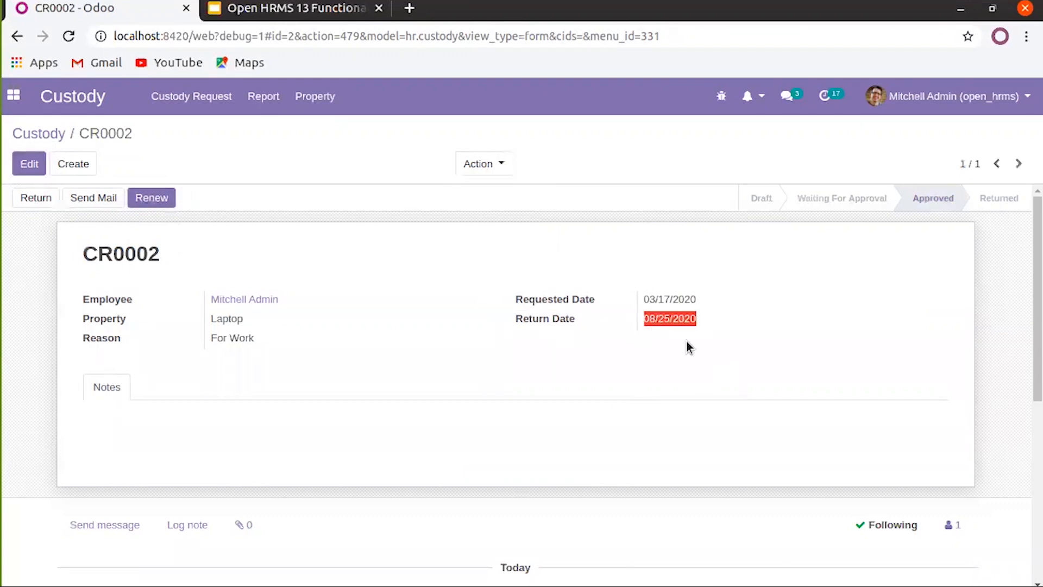
click(415, 370)
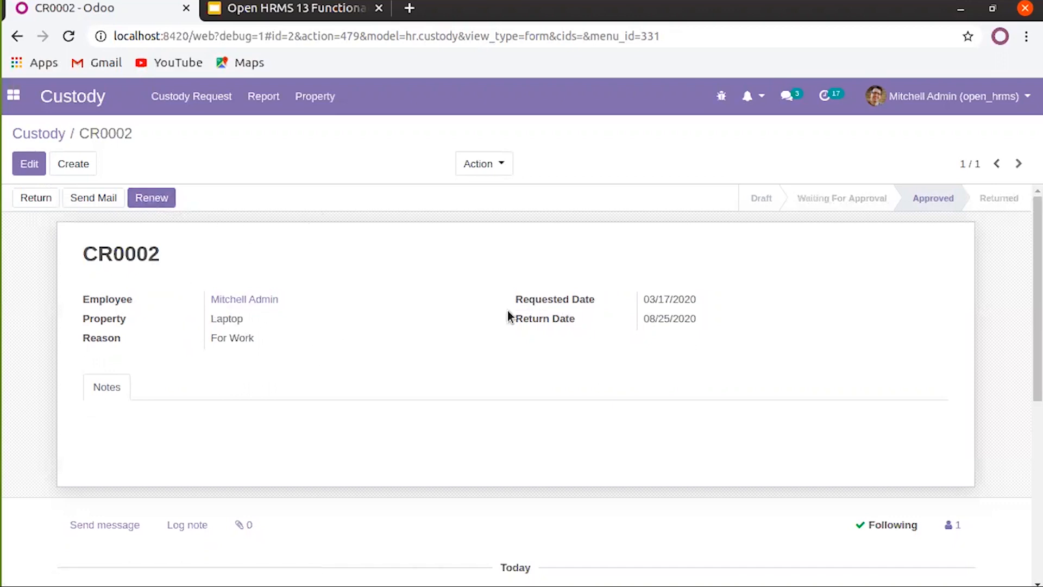
Renew custody request CR0002 with a renewal date of 08/01/2020
click(161, 197)
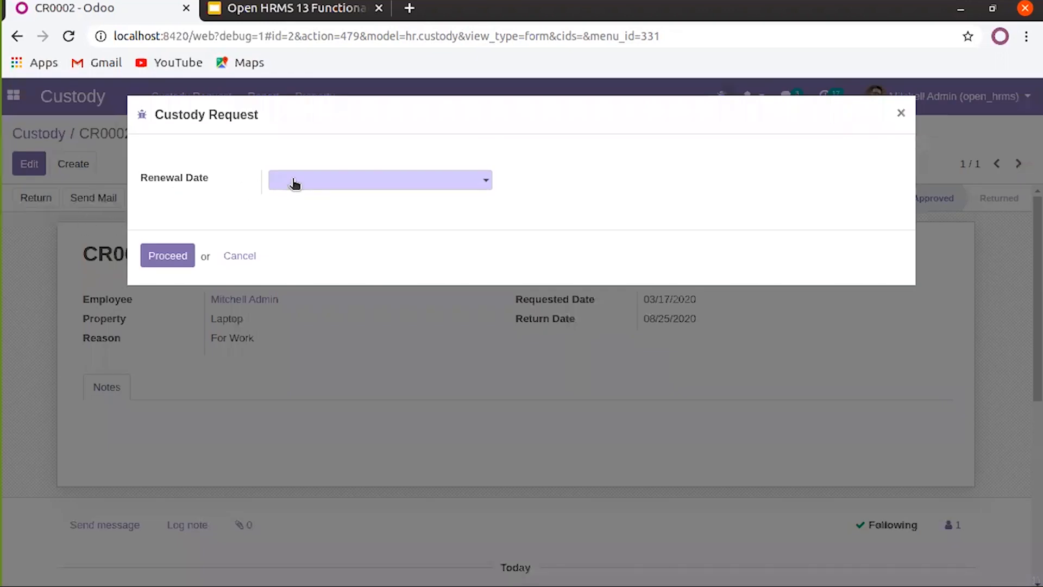
click(342, 185)
click(438, 205)
click(438, 206)
click(438, 206)
click(438, 206)
click(438, 206)
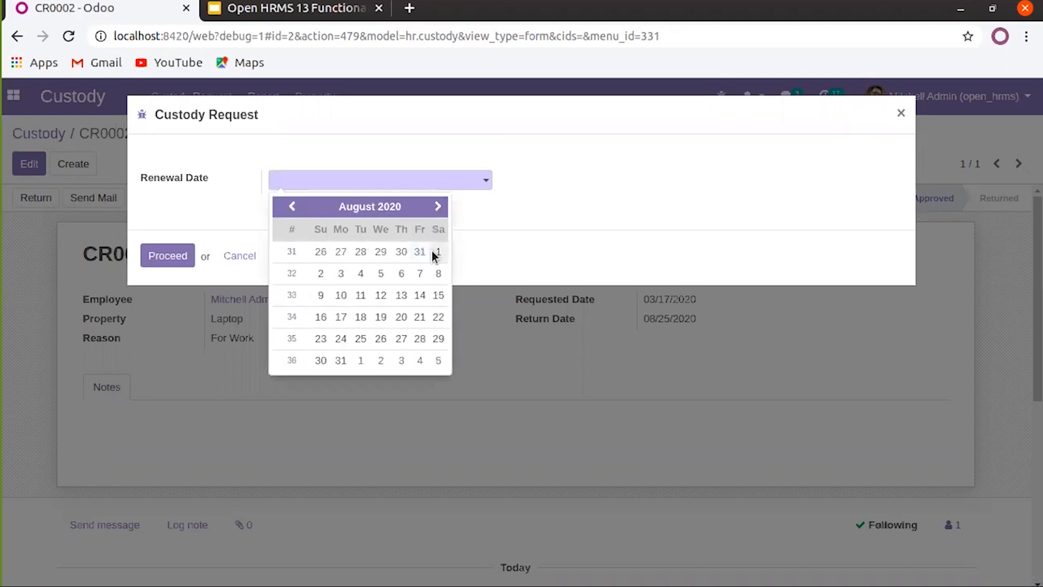
click(435, 254)
click(158, 262)
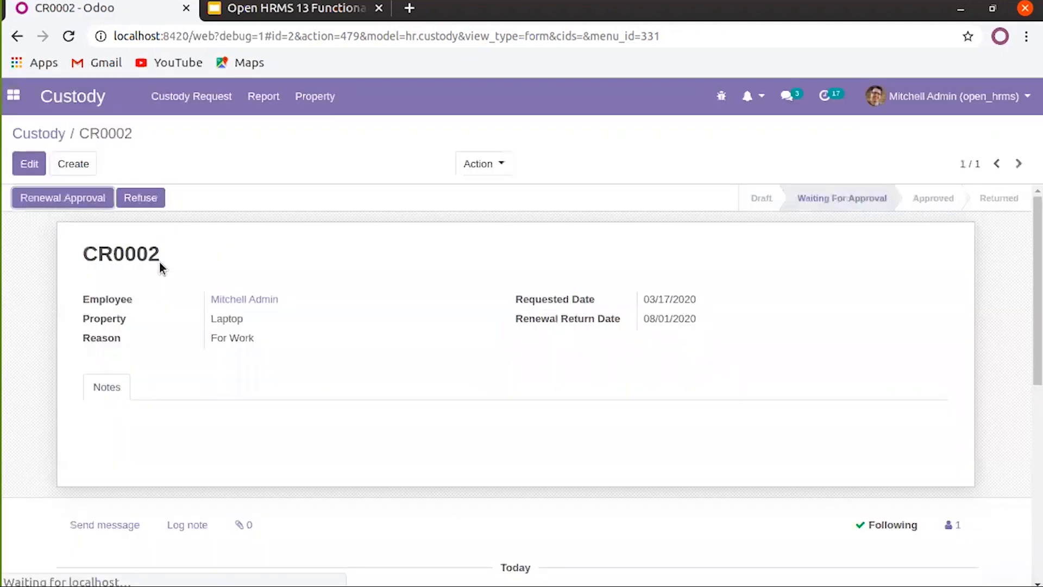
Approve the CR0002 renewal and review the chatter log
click(92, 195)
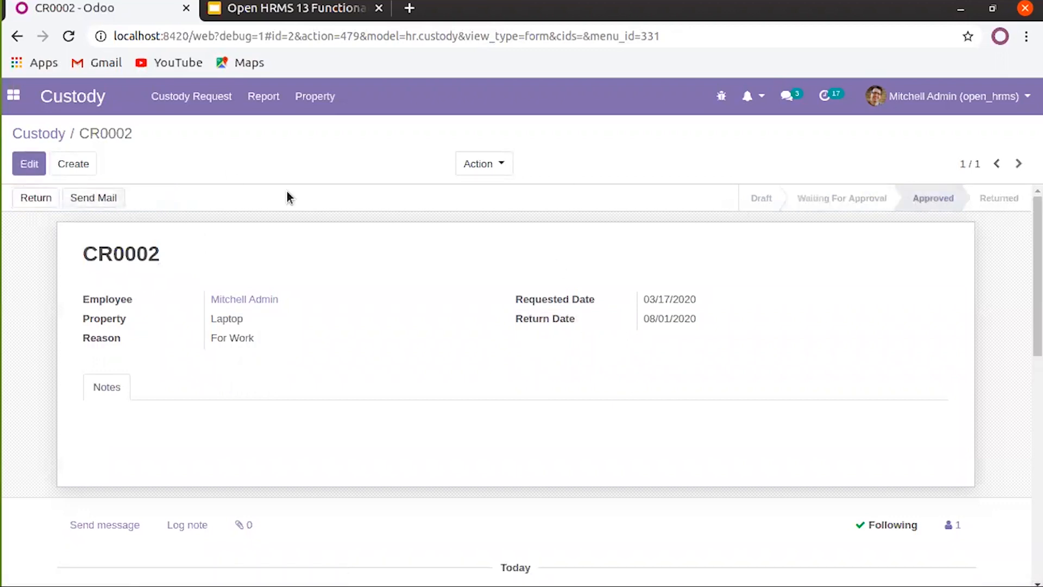
scroll(573, 346, down, 7)
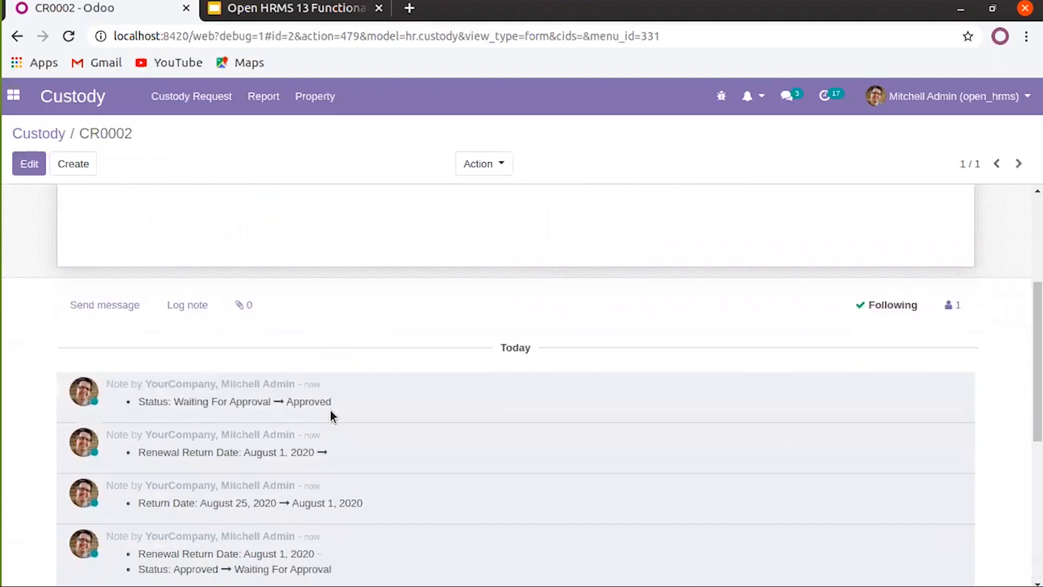
scroll(288, 375, down, 3)
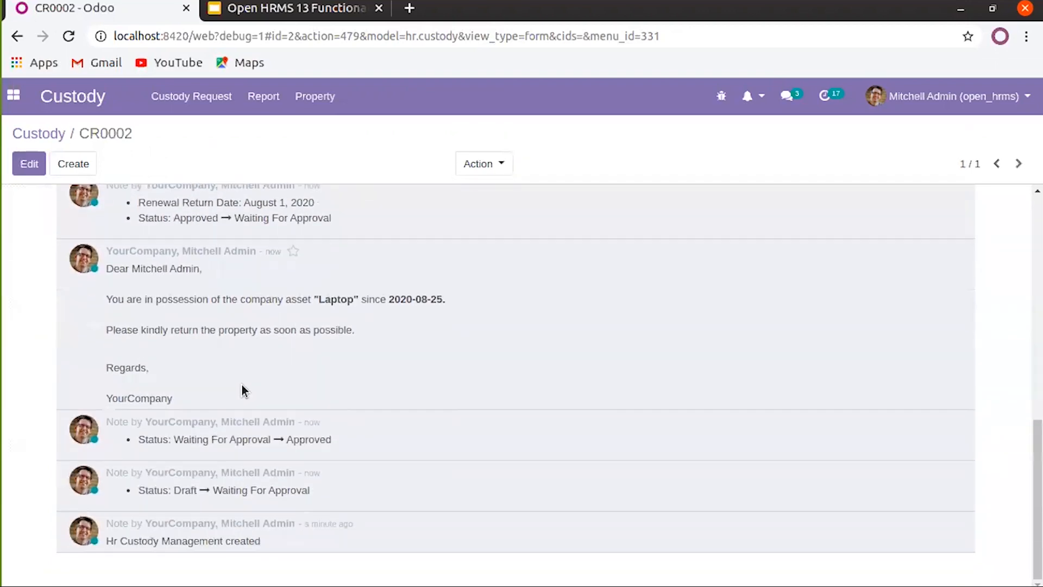
scroll(337, 326, up, 4)
scroll(413, 272, down, 1)
scroll(399, 282, down, 2)
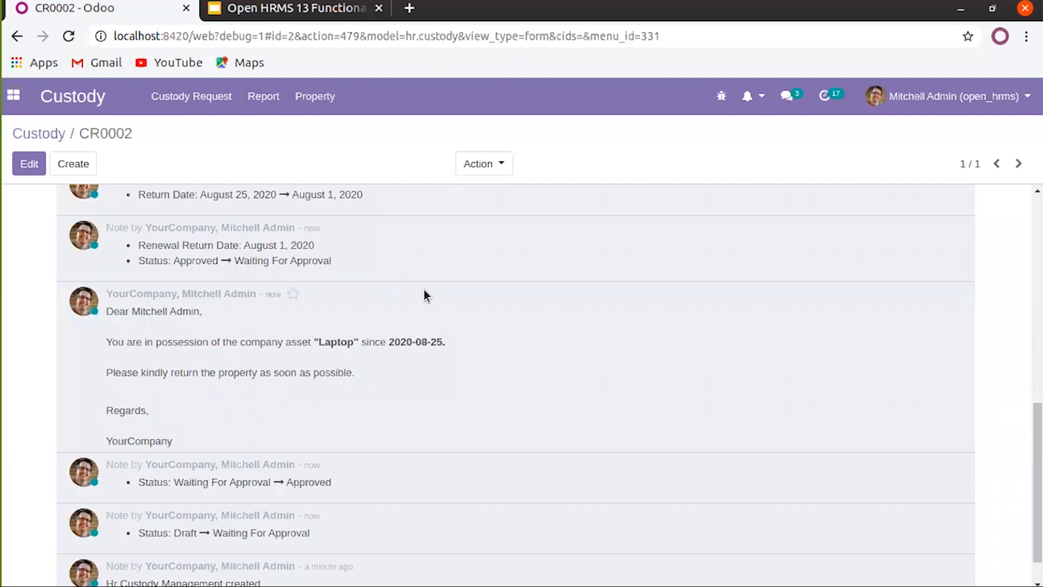
scroll(188, 220, up, 2)
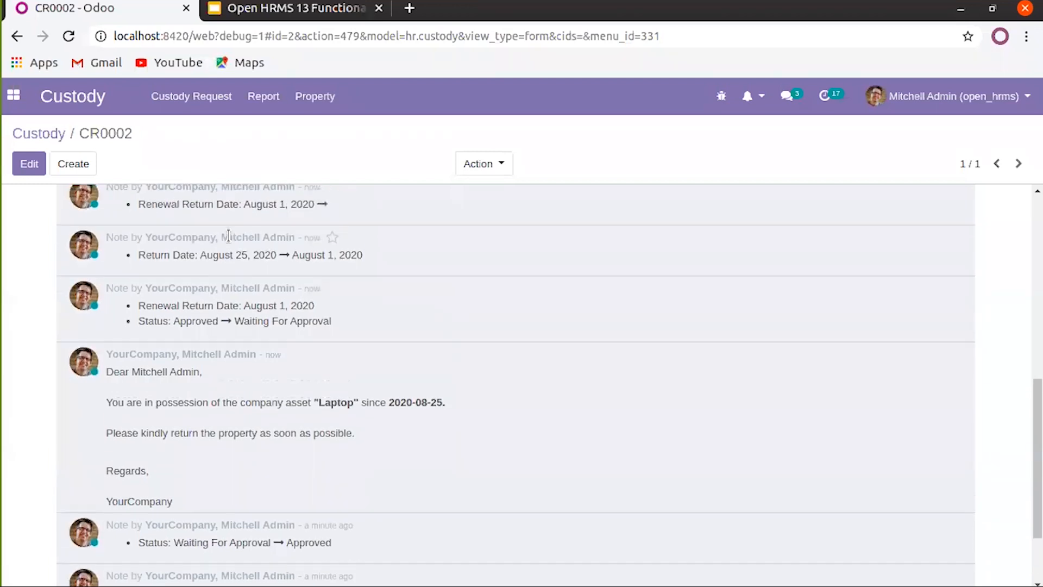
scroll(298, 273, up, 5)
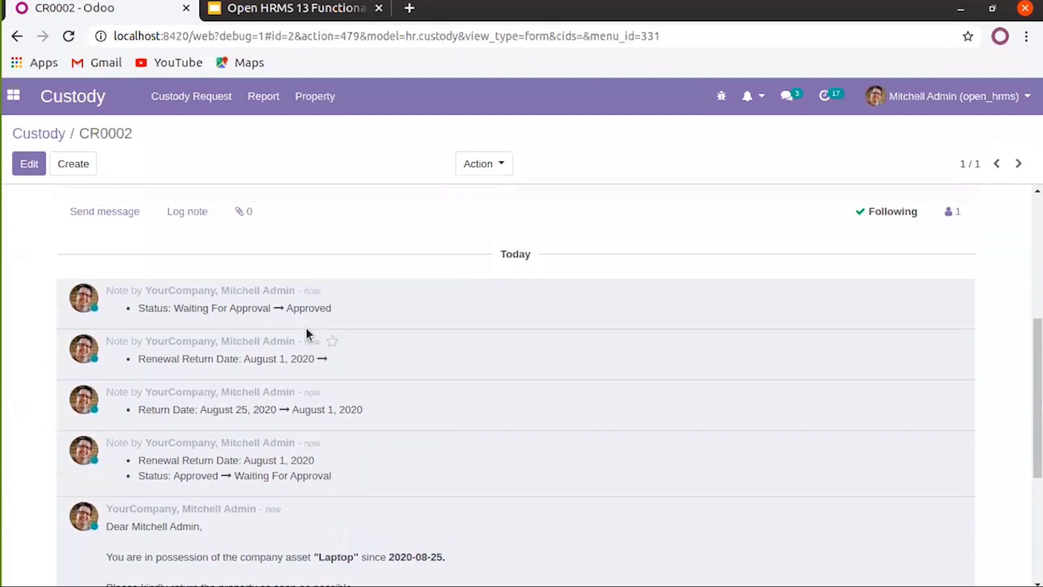
scroll(272, 444, up, 4)
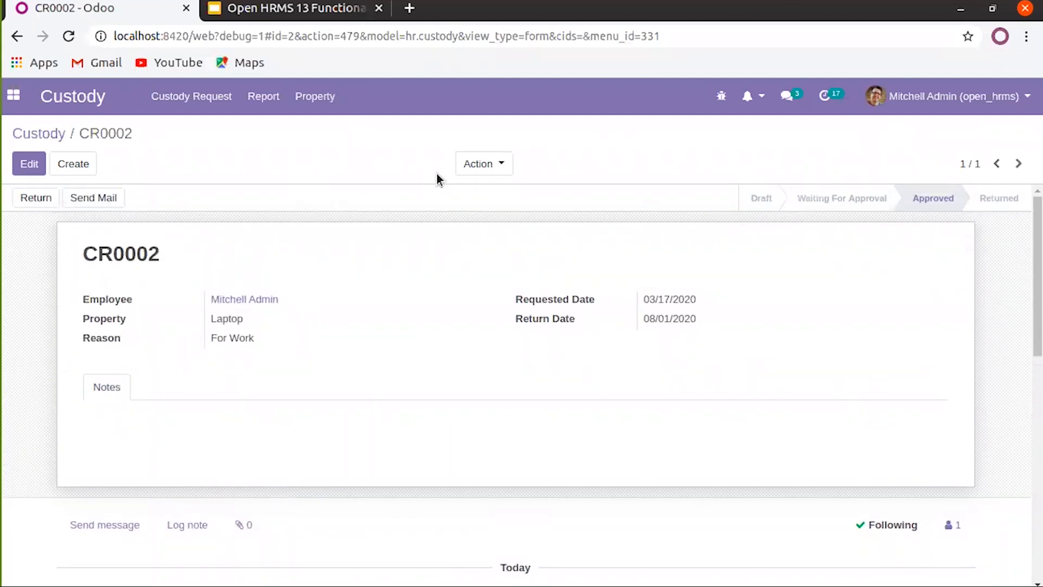
Open the Custody Analysis report from the custody request list
click(484, 165)
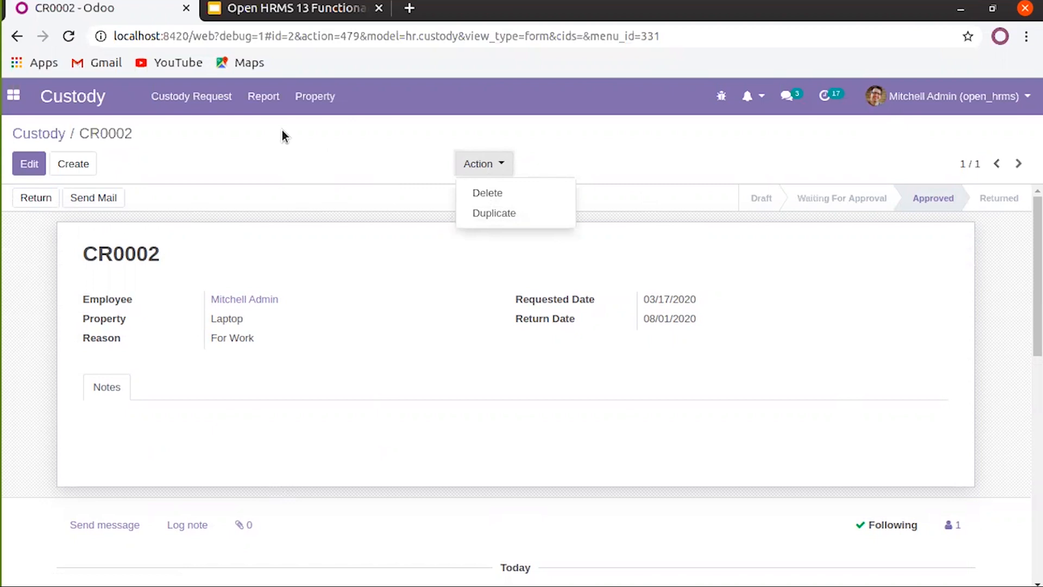
click(225, 102)
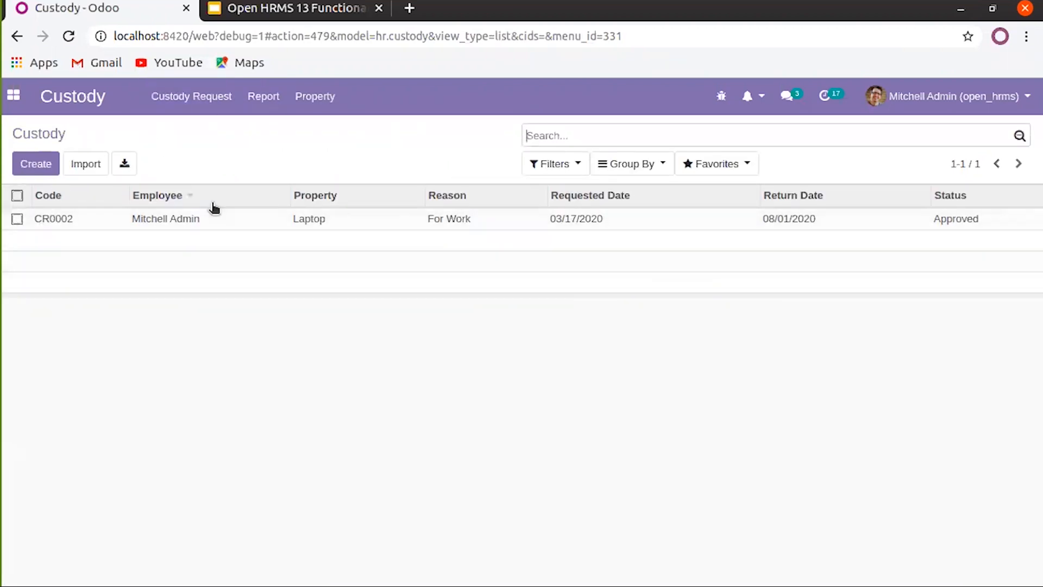
click(17, 197)
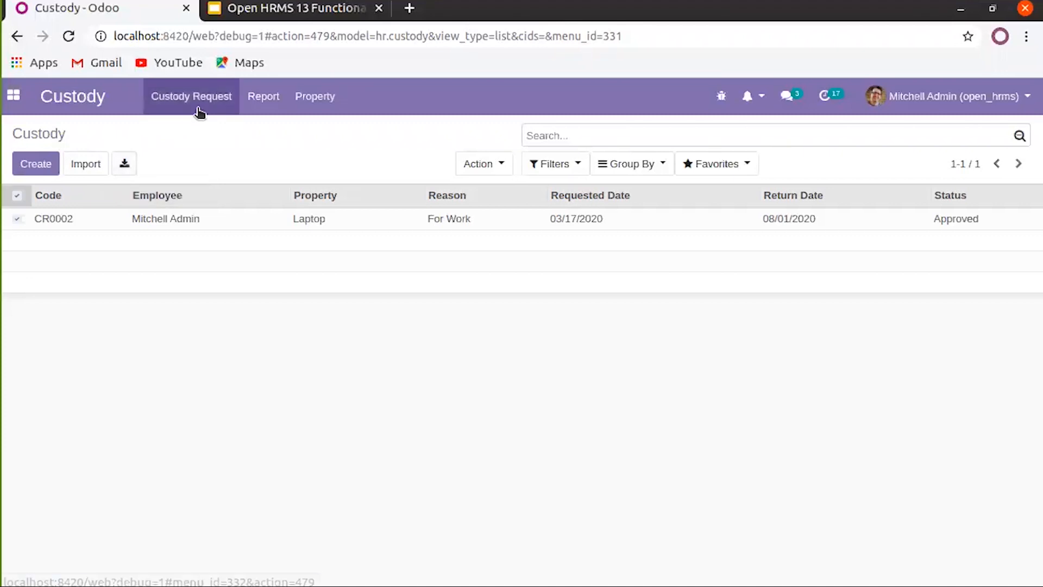
click(271, 98)
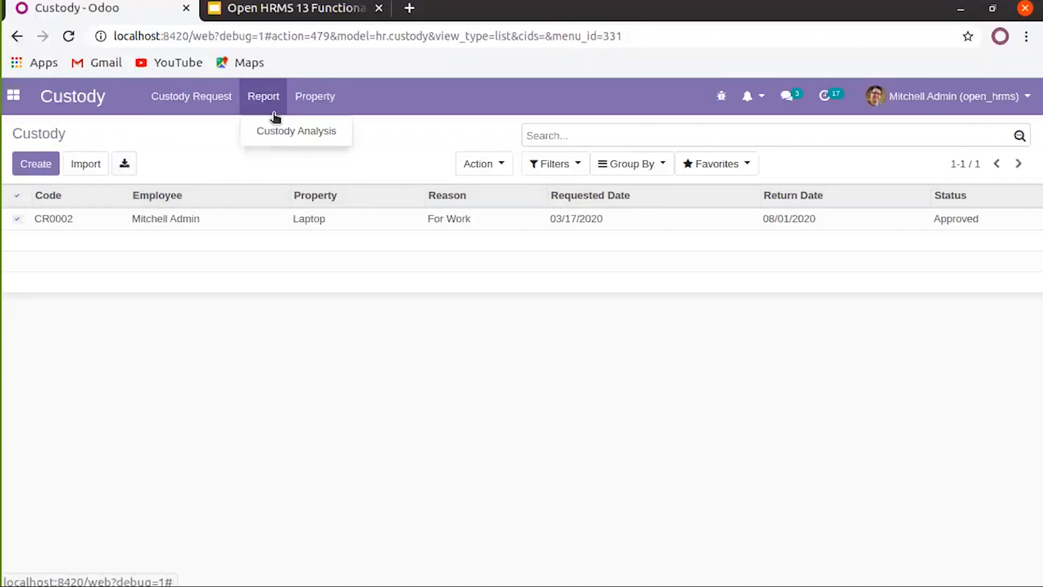
click(275, 132)
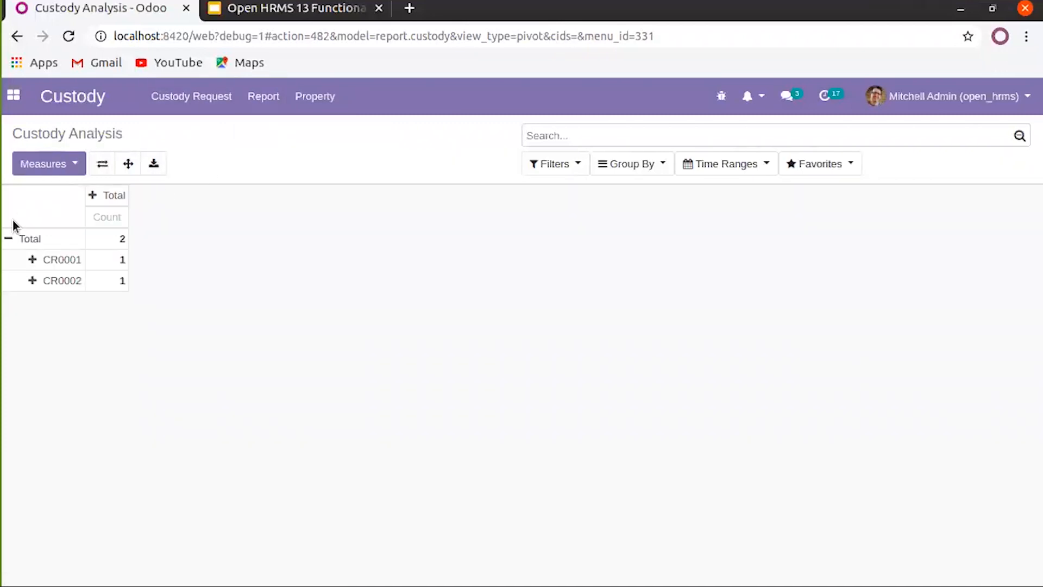
Regroup the pivot rows by Employee, and briefly split the columns by Property Name before collapsing them
click(9, 239)
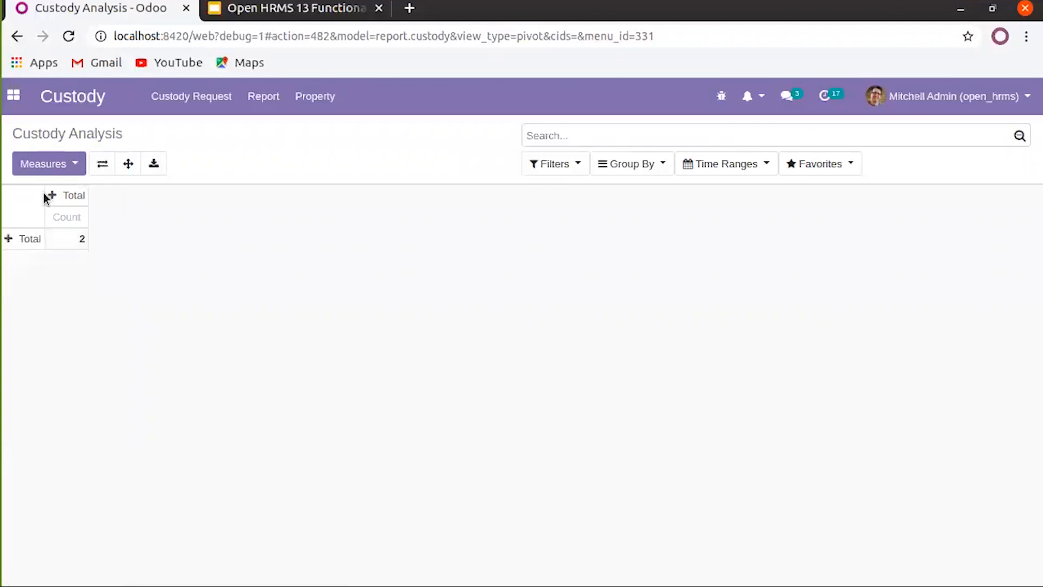
click(65, 163)
click(243, 307)
click(9, 240)
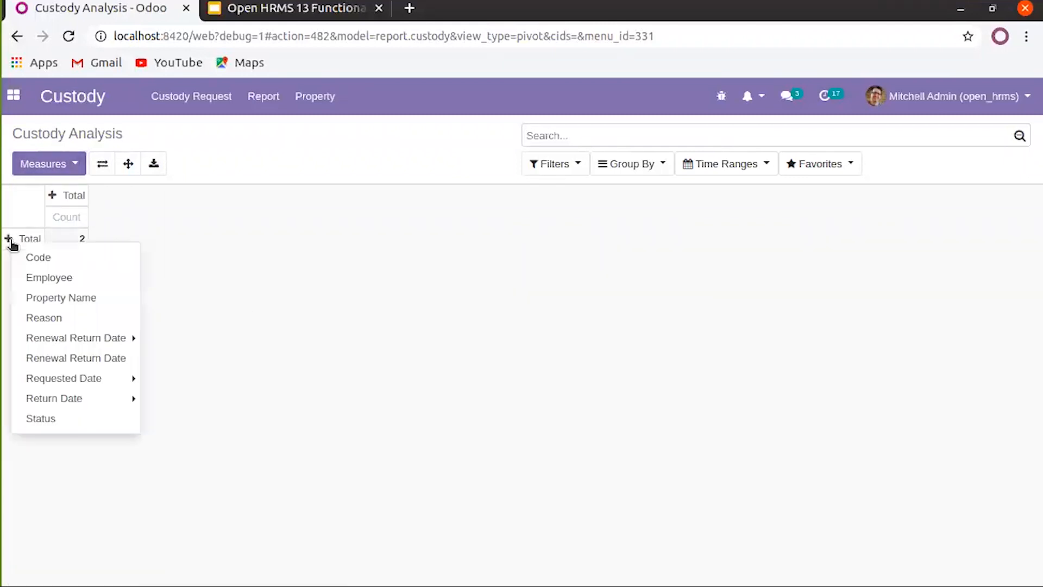
click(33, 277)
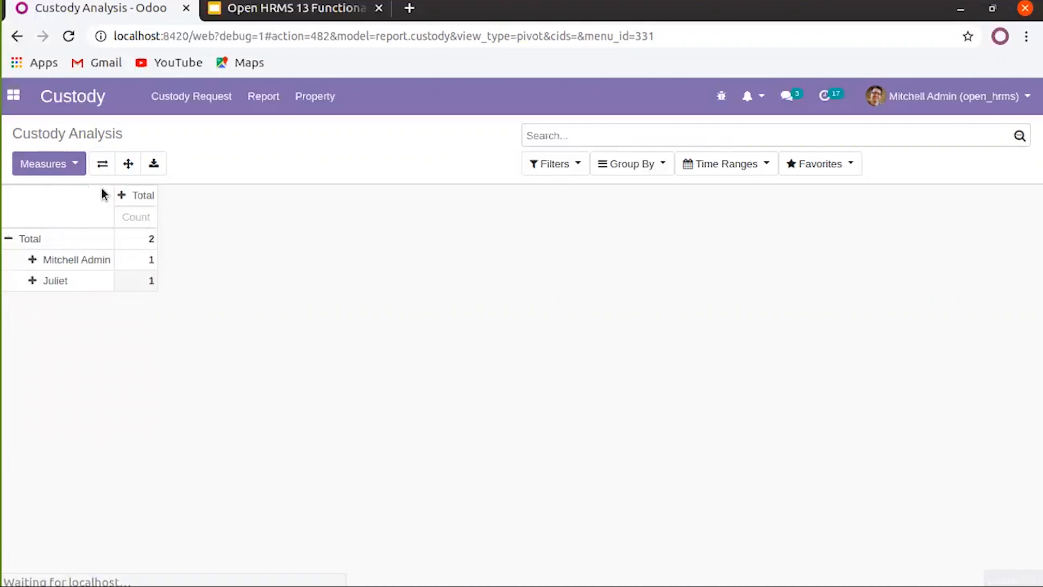
click(123, 196)
click(216, 254)
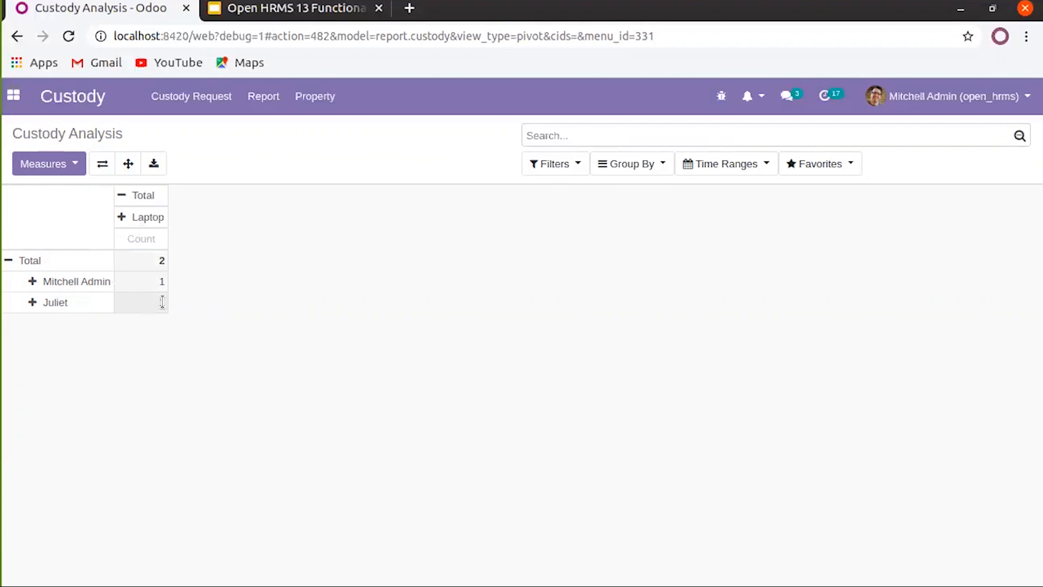
click(122, 196)
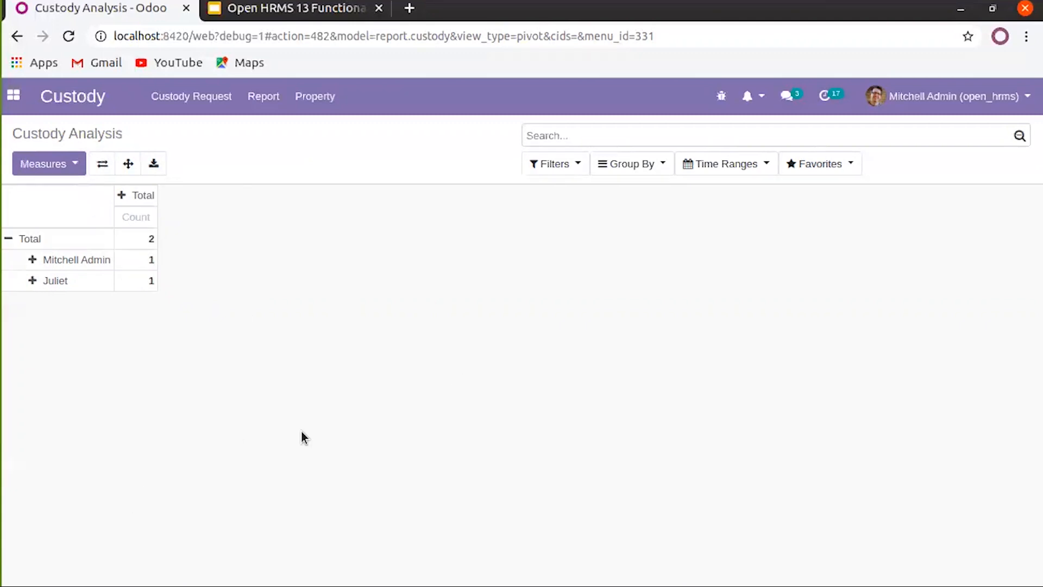
Start a new custody property named 'Scanner'
click(298, 99)
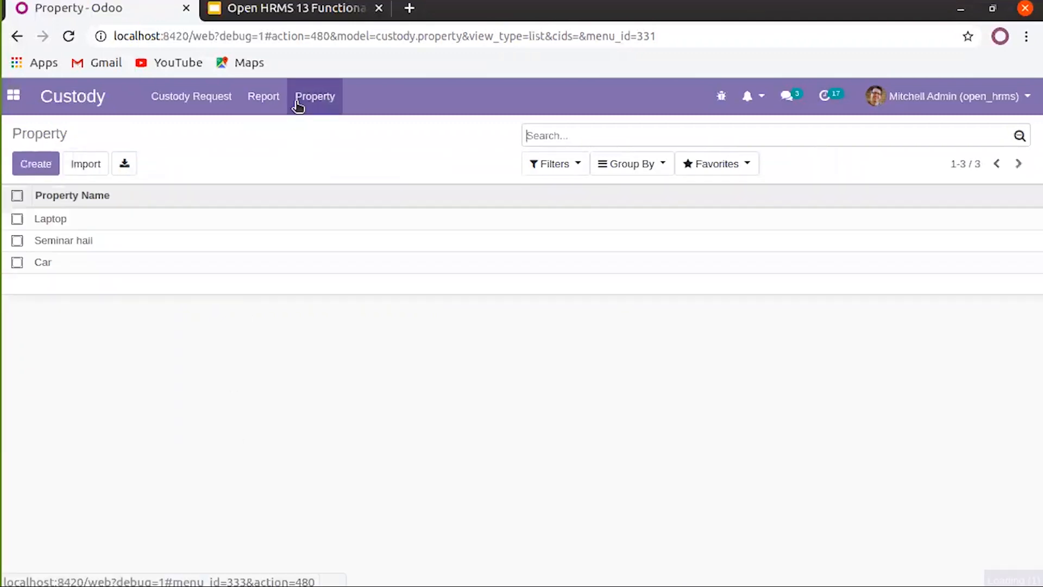
click(39, 165)
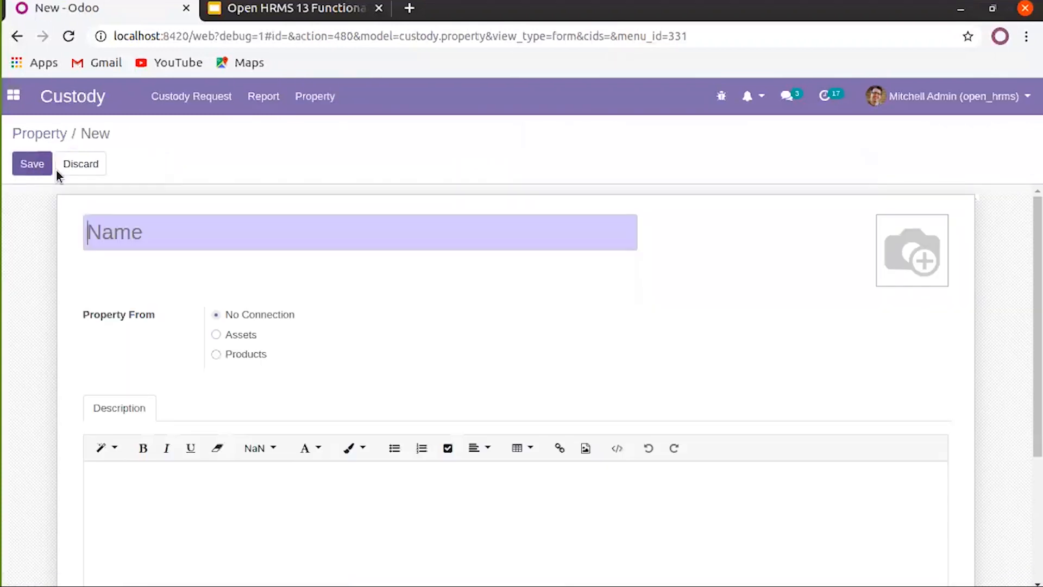
click(120, 223)
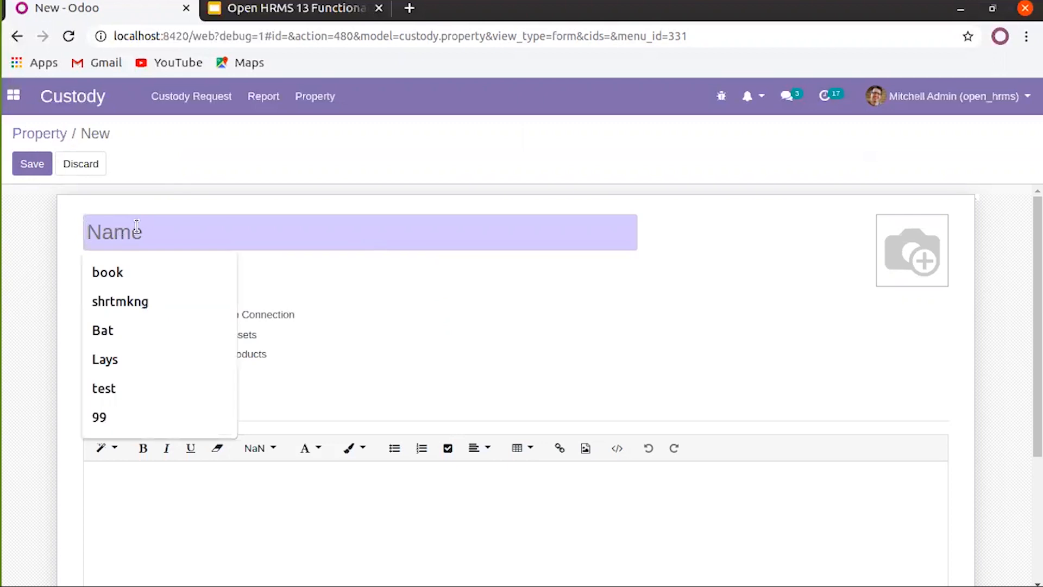
click(381, 284)
click(244, 241)
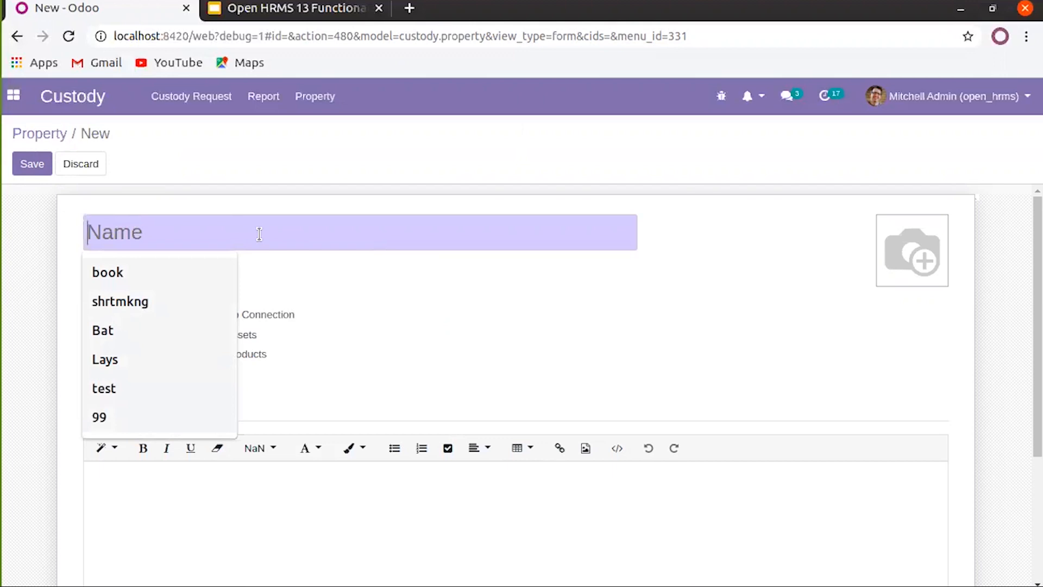
text(B)
key(BackSpace)
text(Scanner)
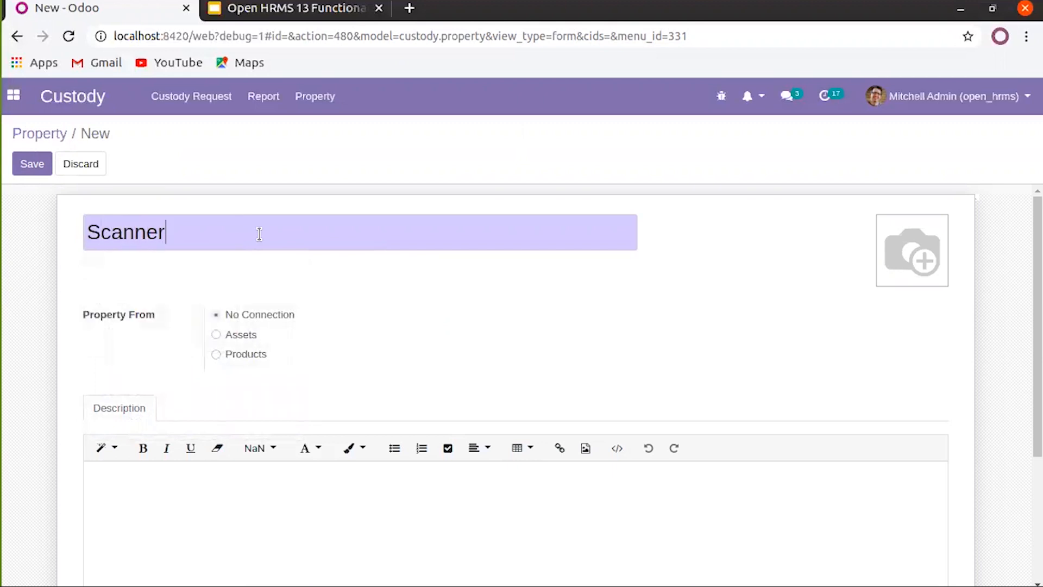
Switch the property source from Assets to Products after the missing-module error, and search products for 'com'
click(216, 334)
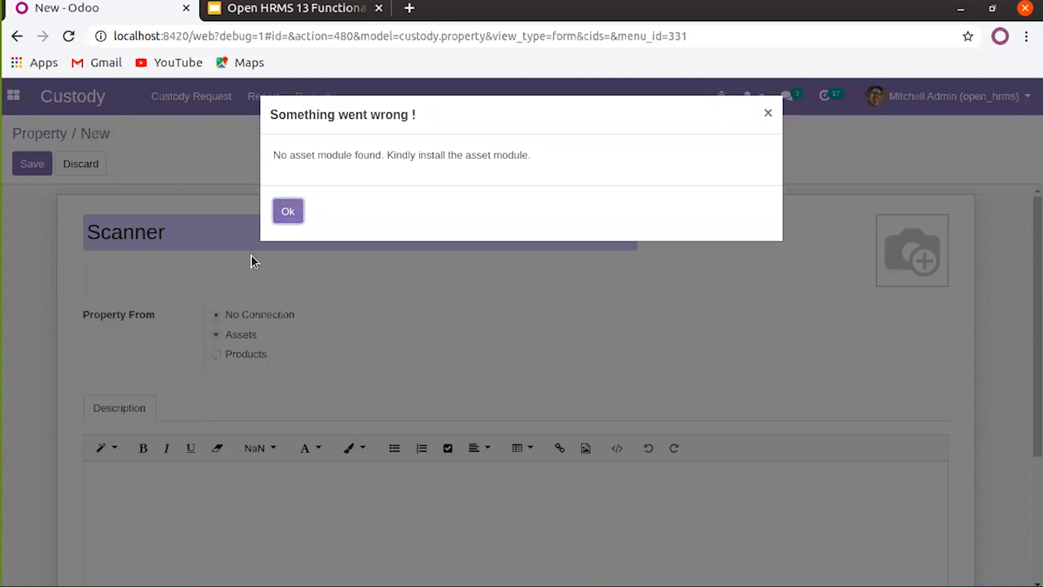
click(288, 212)
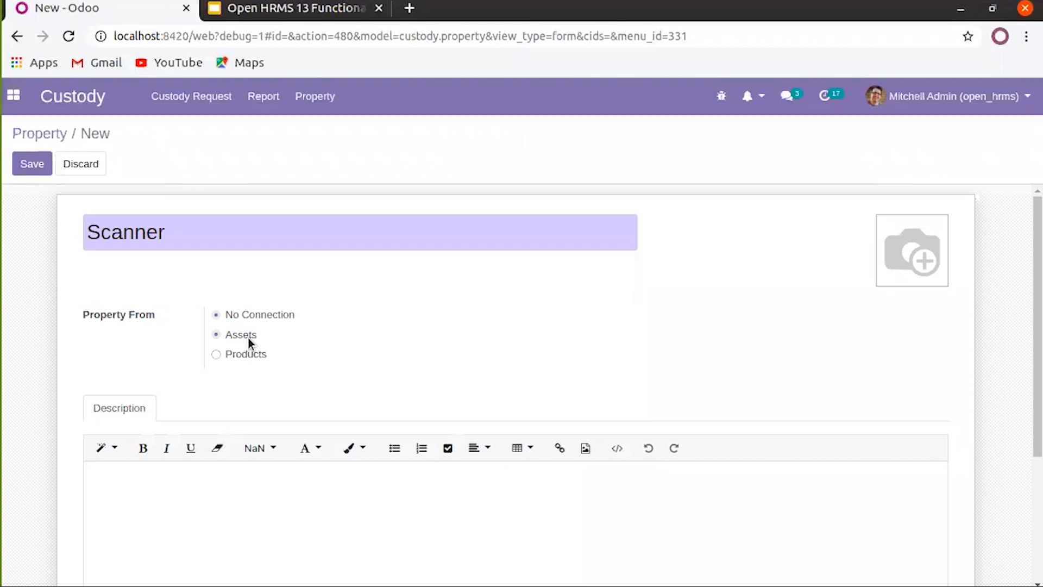
click(217, 356)
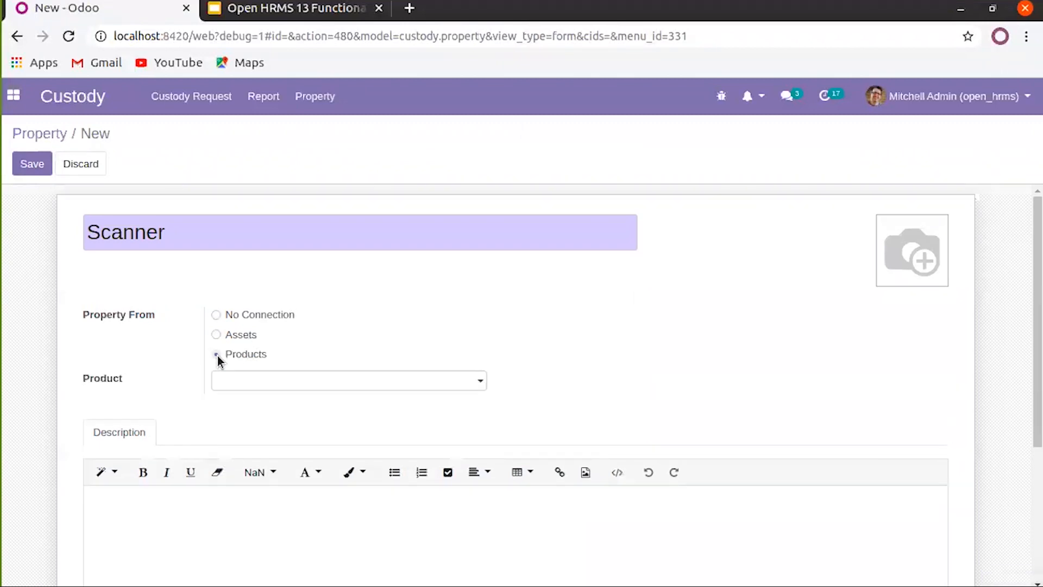
click(258, 383)
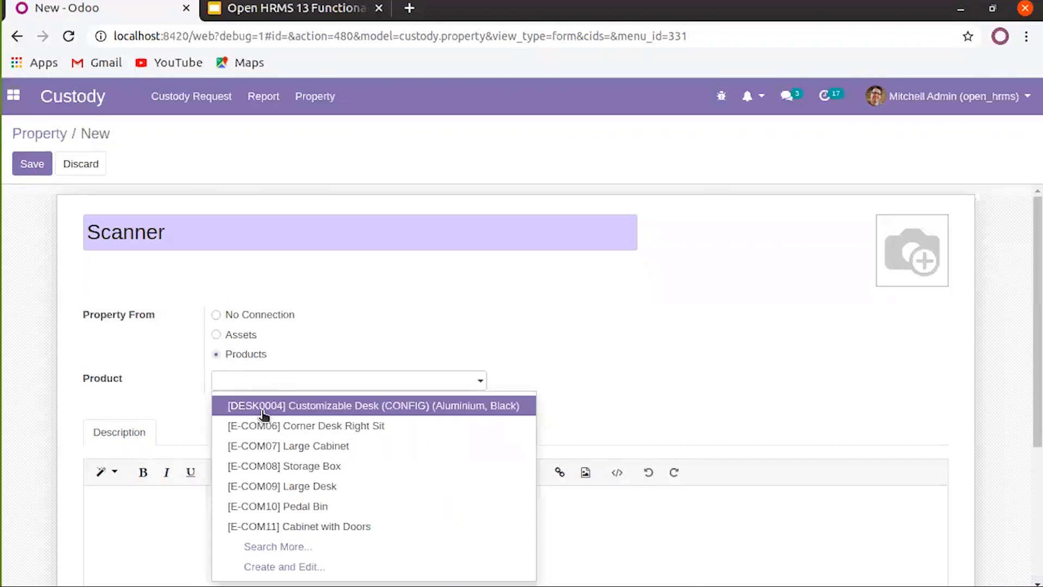
text(sca)
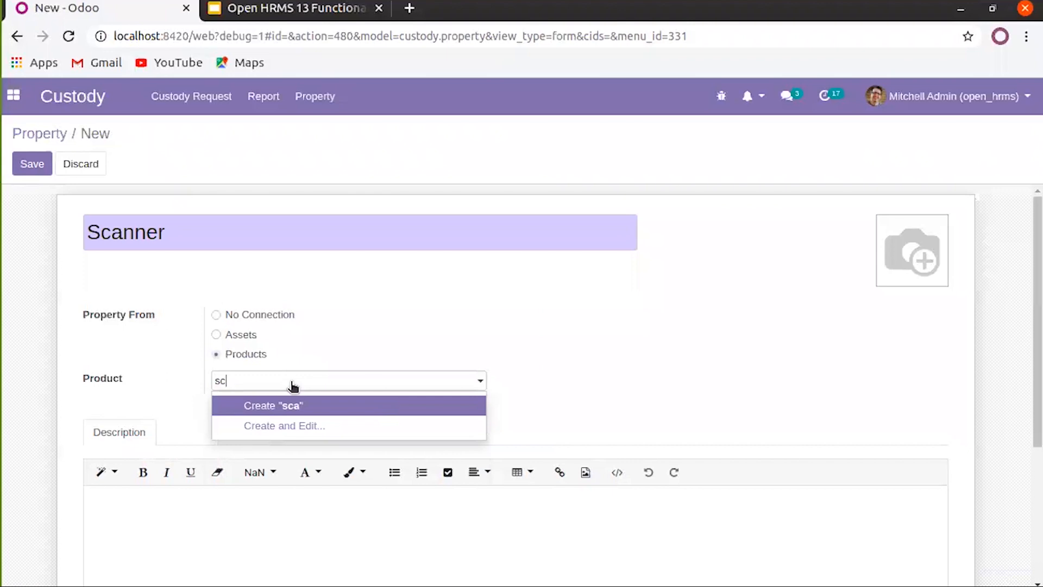
key(BackSpace)
key(BackSpace)
text(com)
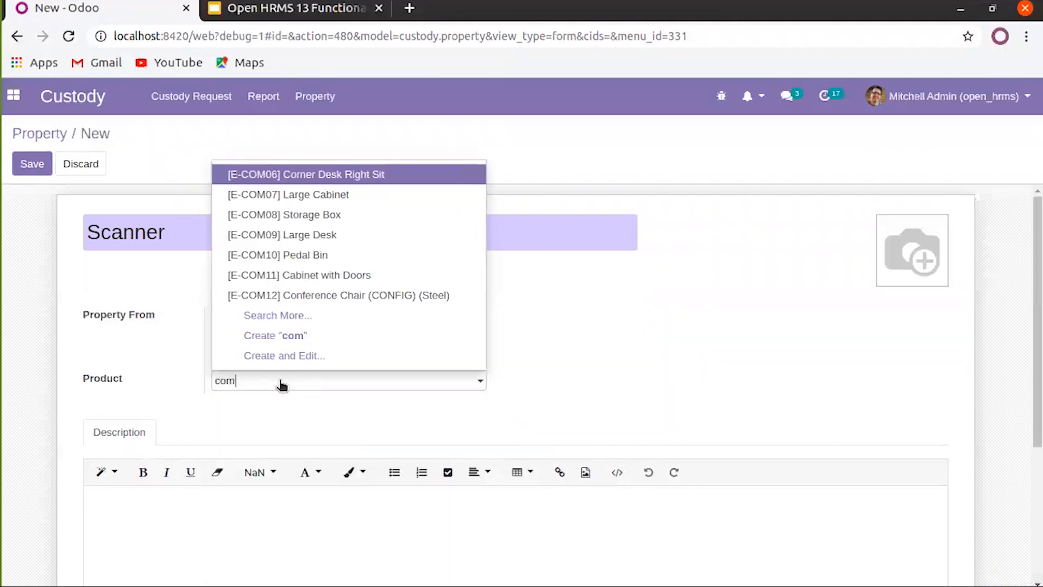
Create a new product named 'Scanner' from the Product field
click(301, 354)
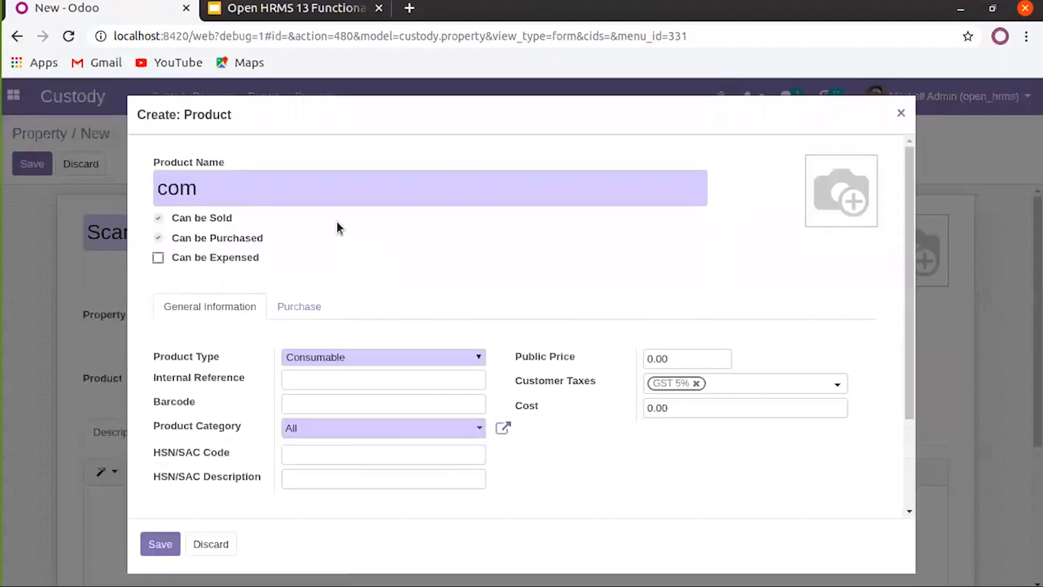
double_click(338, 187)
text(Scanner)
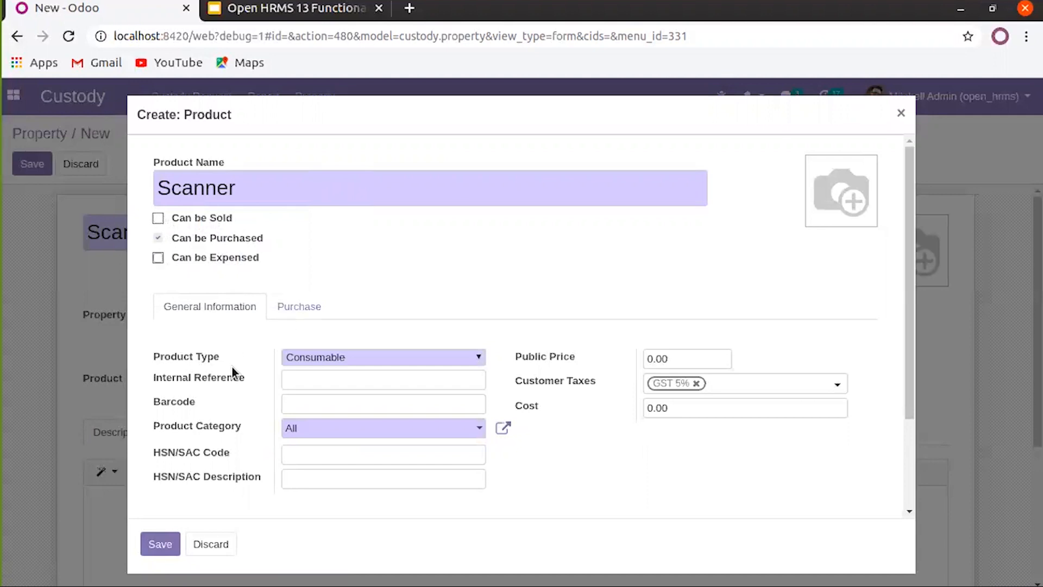
click(160, 546)
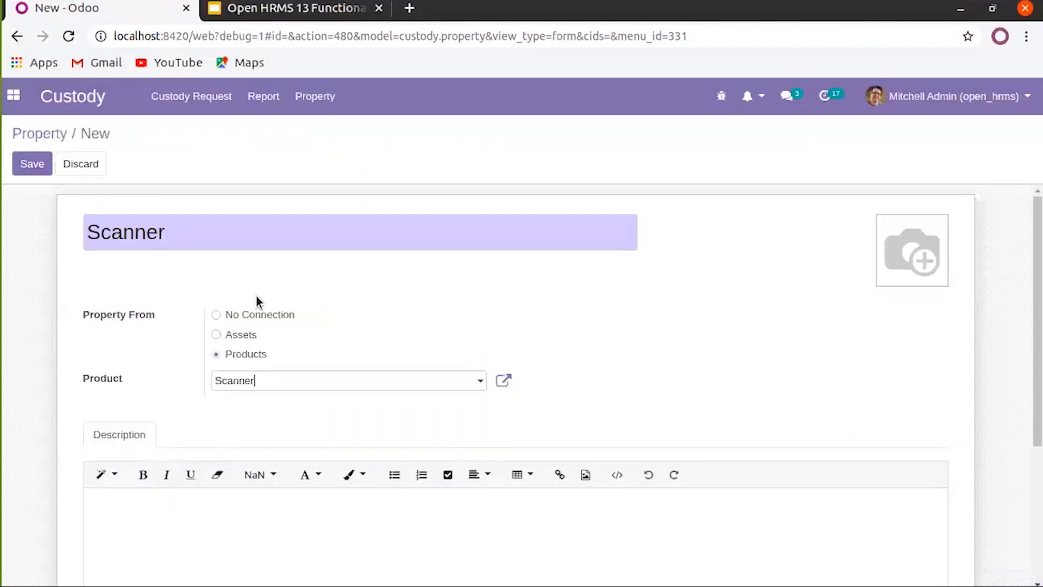
Save the Scanner custody property linked to the Scanner product
double_click(122, 231)
click(258, 384)
click(587, 325)
scroll(246, 359, down, 2)
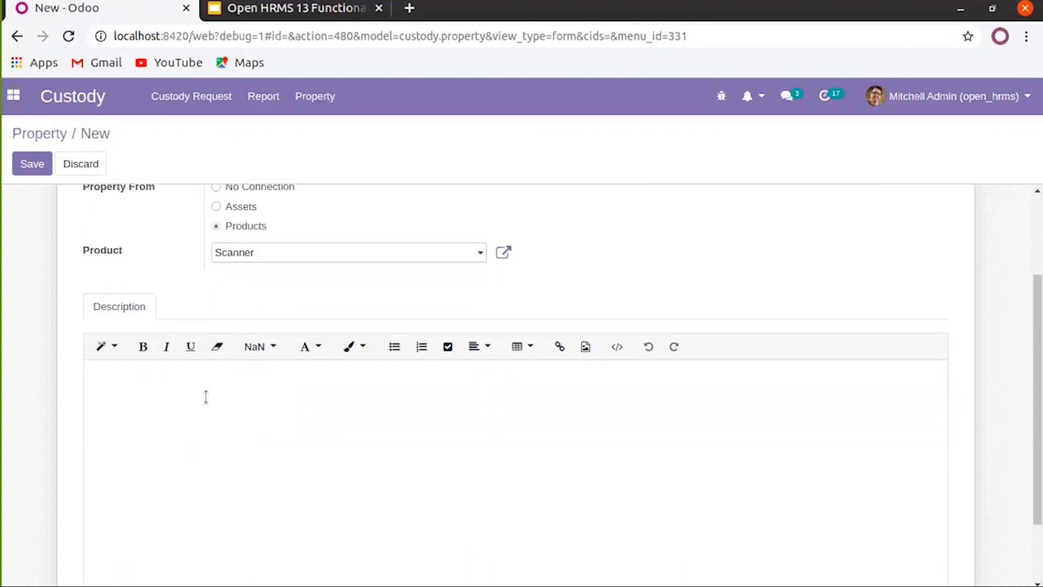
scroll(205, 395, up, 2)
click(34, 166)
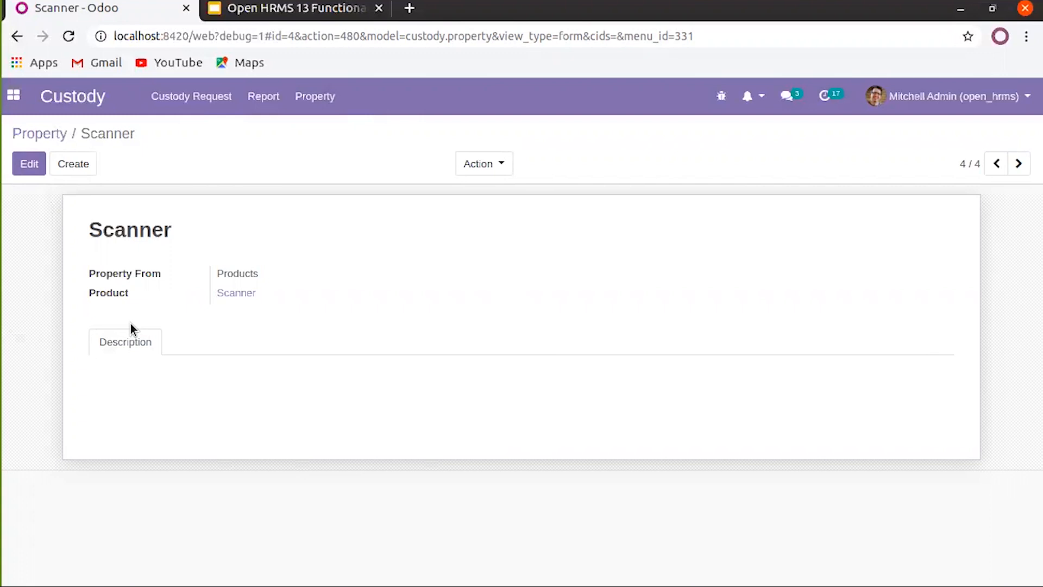
click(14, 108)
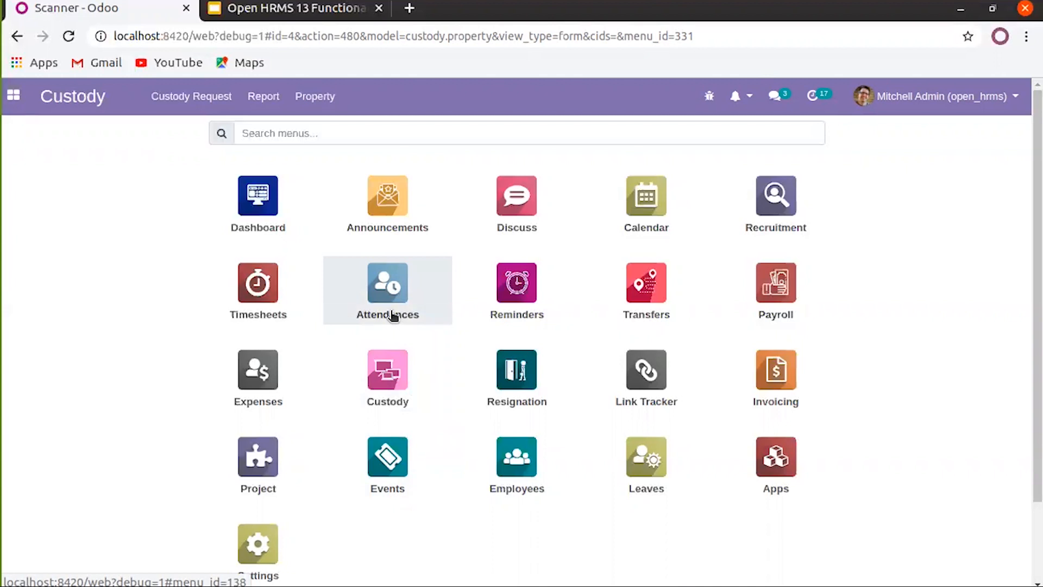
Check the admin user in from the Attendances app, recorded at 17:54:06
click(391, 294)
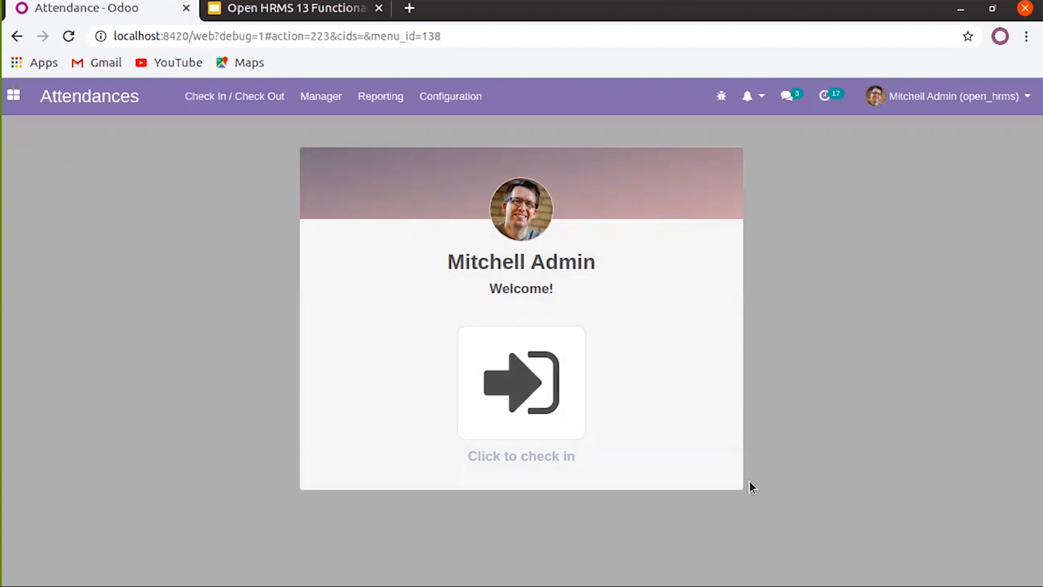
click(512, 375)
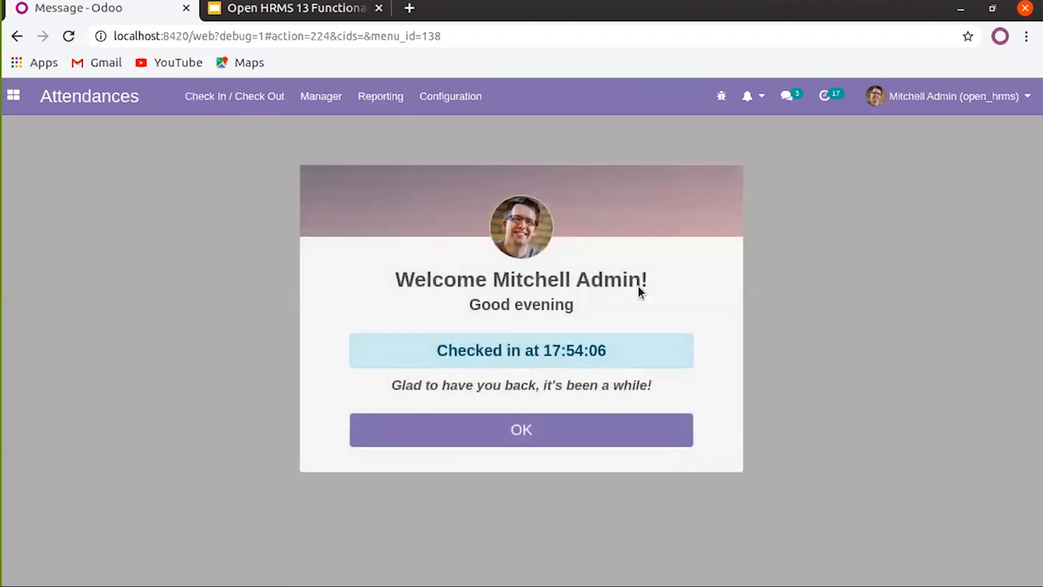
click(522, 429)
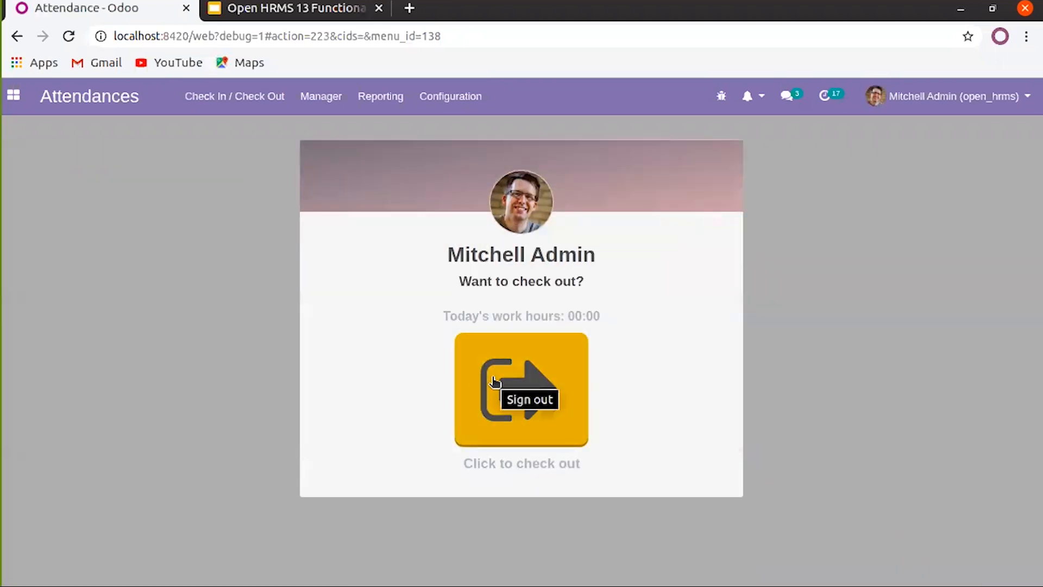
click(330, 100)
Create a new attendance record for another employee with check-out on 03/17/2020 at 17:54:21
click(333, 128)
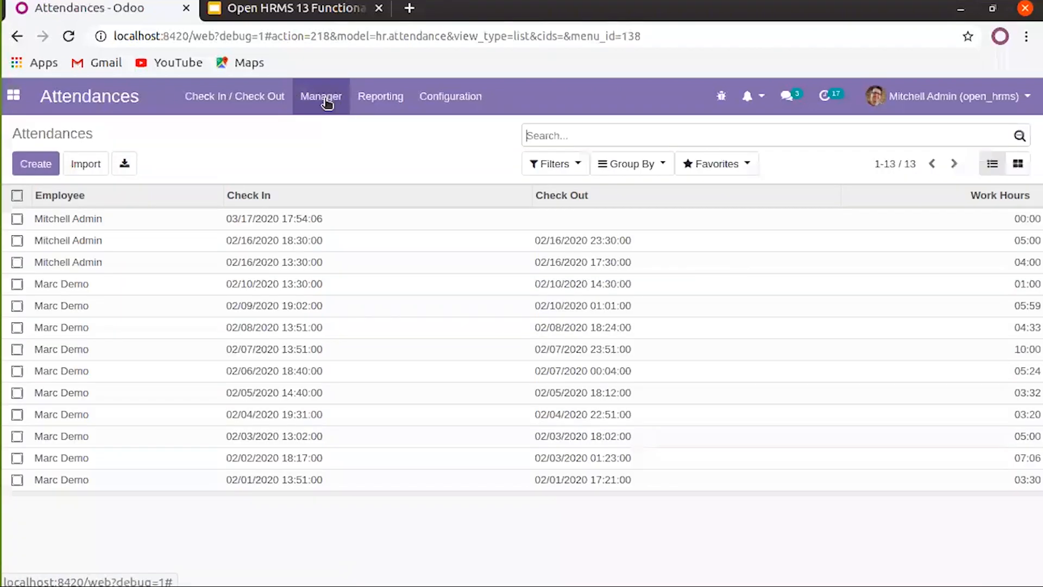
click(22, 170)
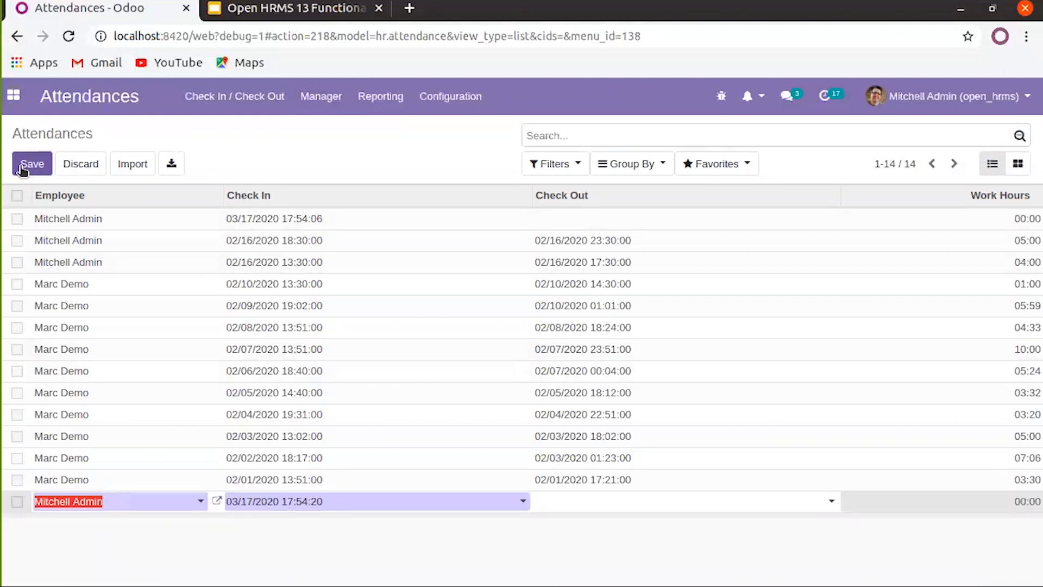
click(156, 499)
click(120, 337)
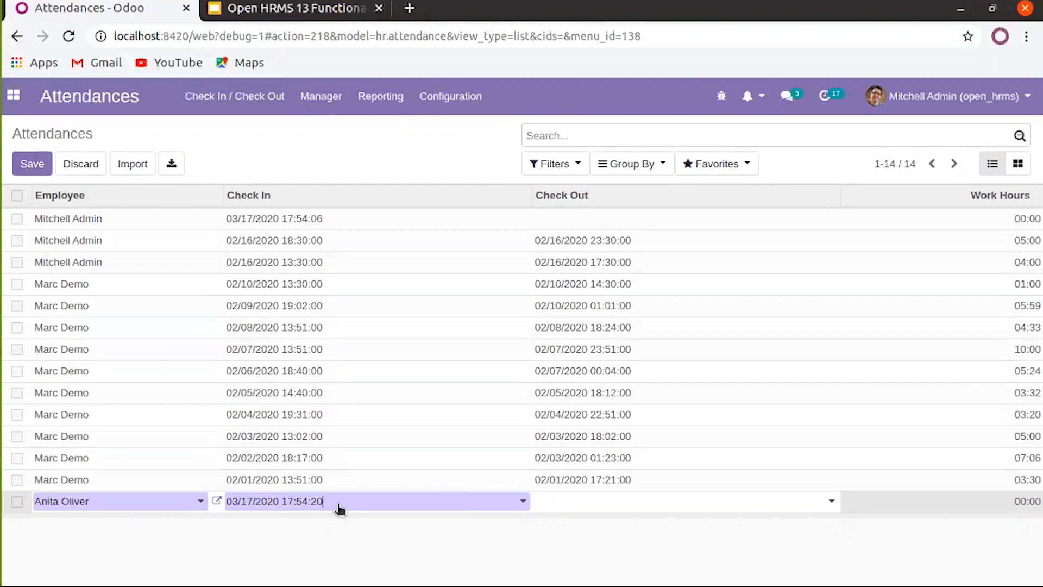
click(578, 511)
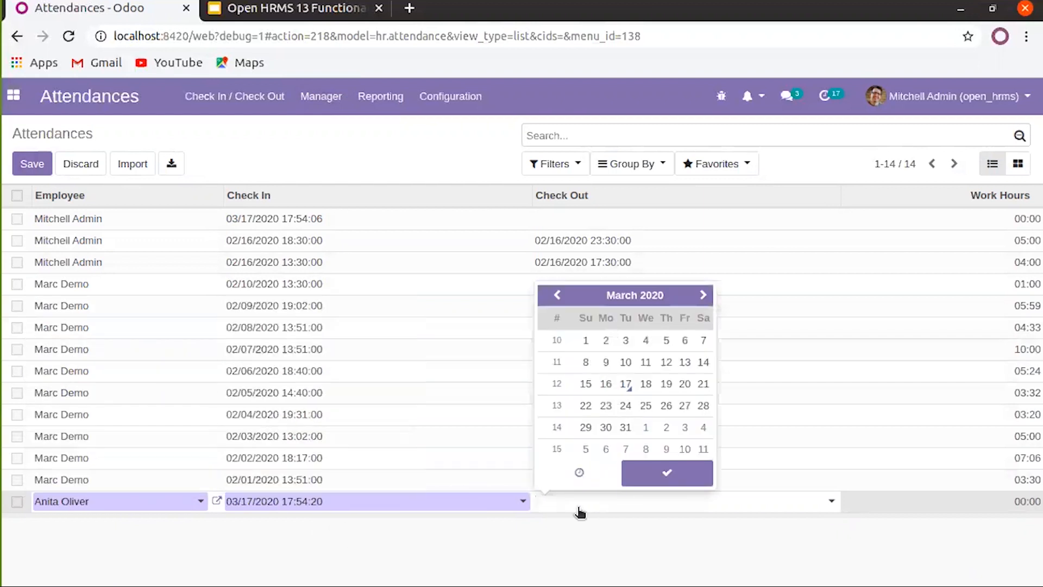
click(626, 383)
Set the check-in to 03/17/2020 09:54:20 and save the 08:00-hour record
click(311, 502)
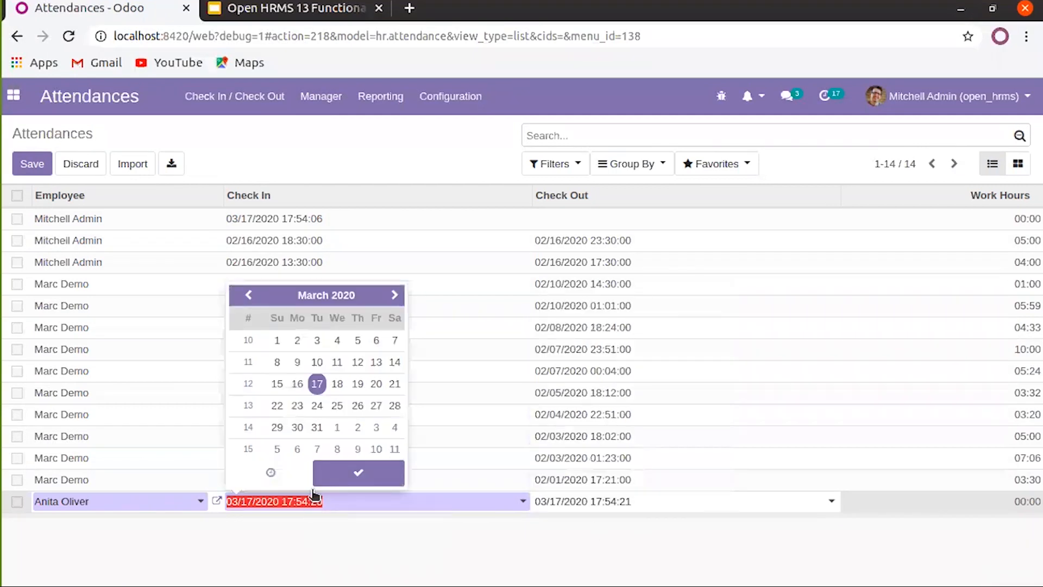
click(320, 473)
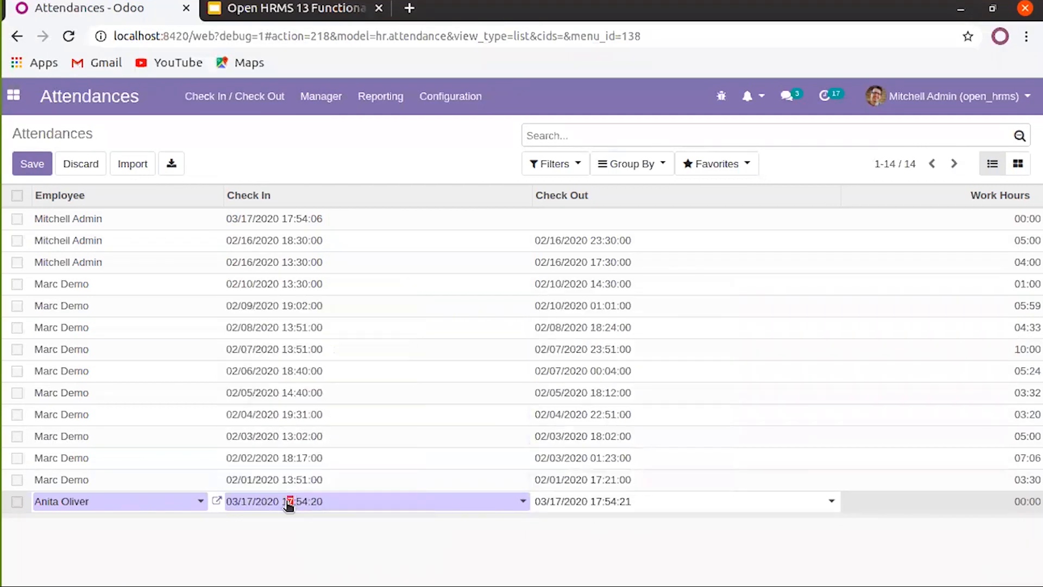
click(286, 502)
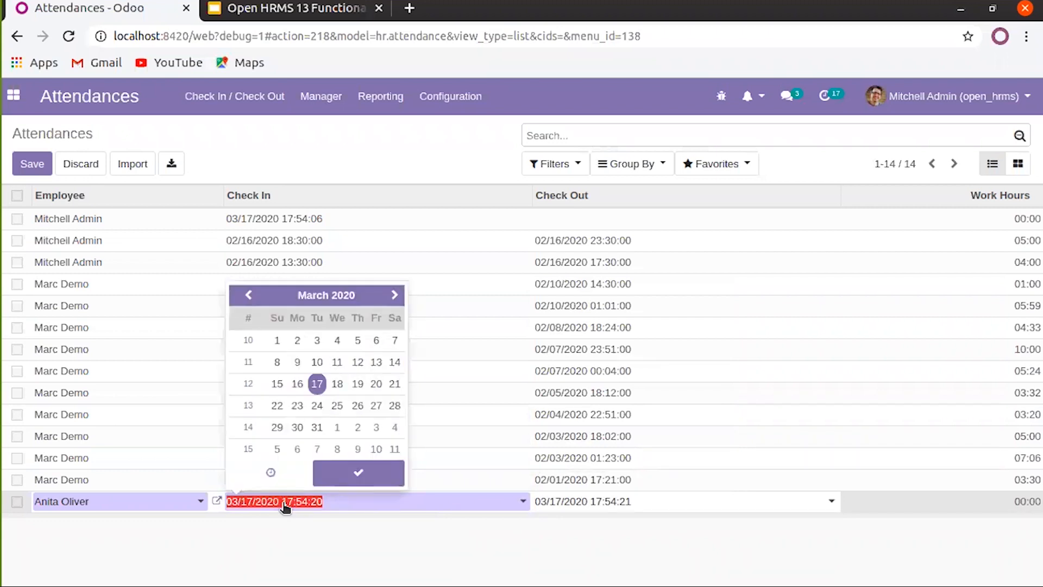
text(9)
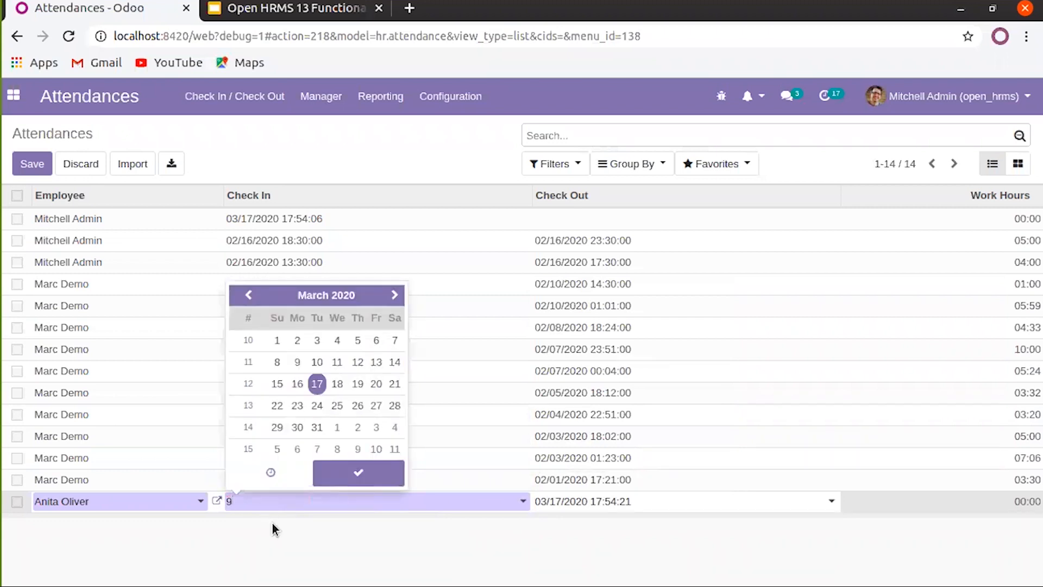
click(317, 387)
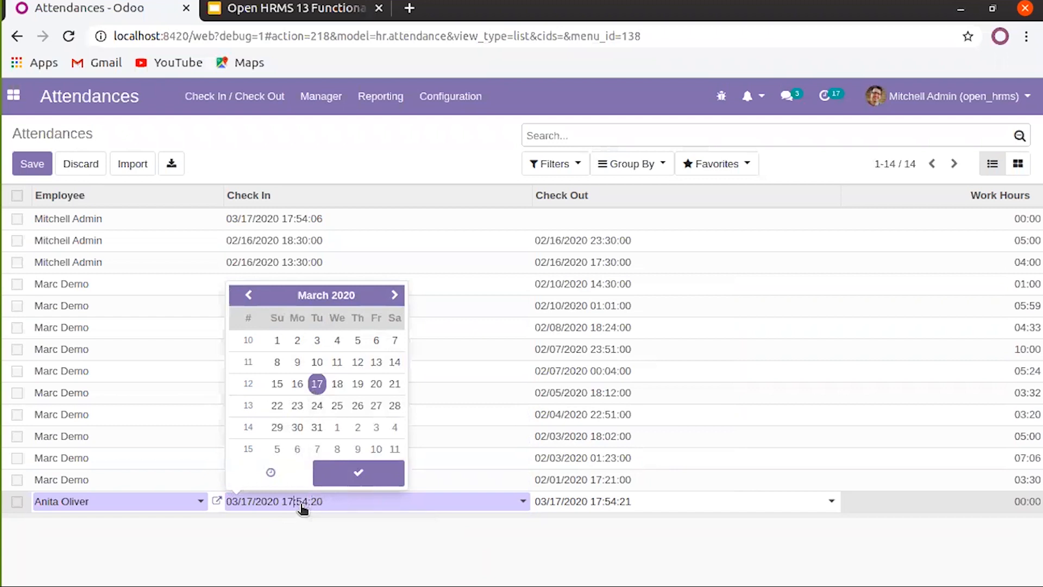
key(BackSpace)
key(BackSpace)
click(333, 477)
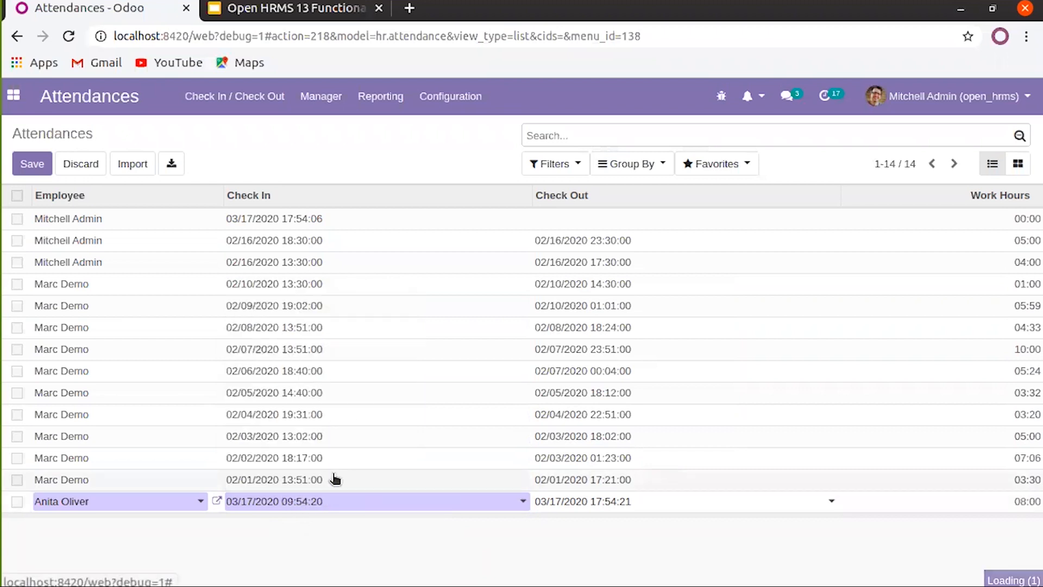
click(742, 515)
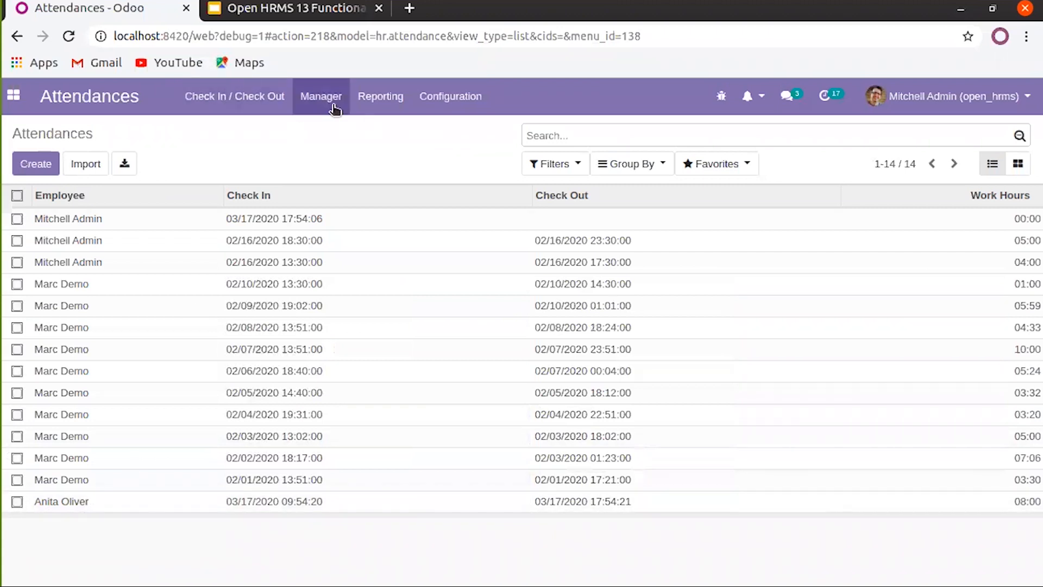
Launch the attendance kiosk from the Manager menu
click(315, 101)
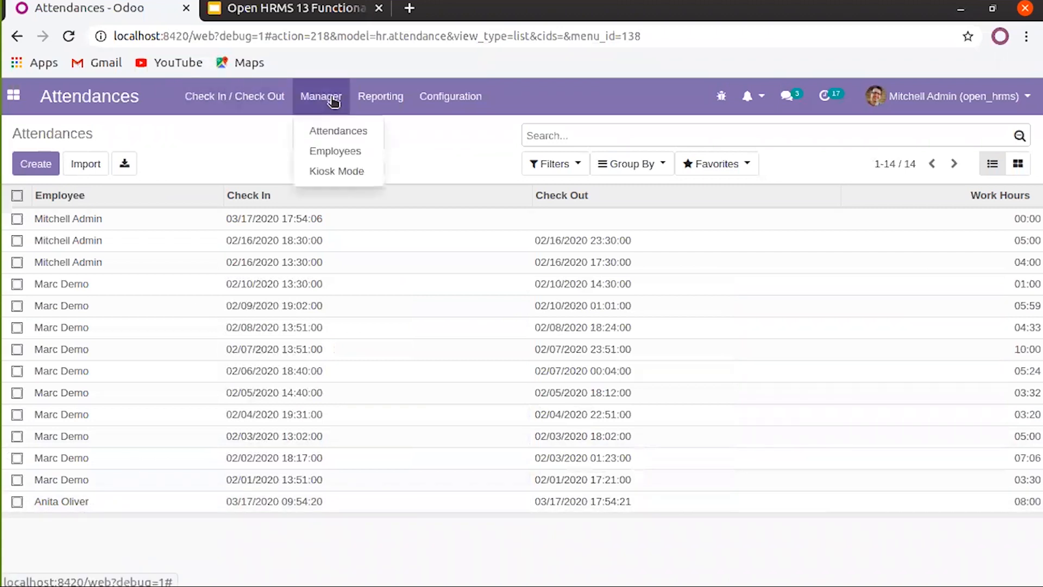
click(335, 151)
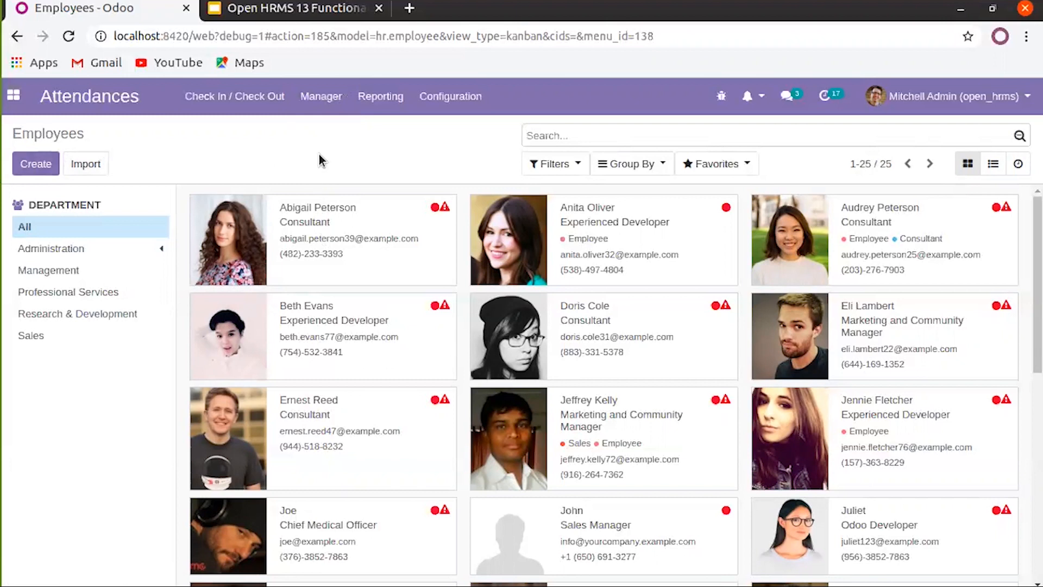
click(320, 99)
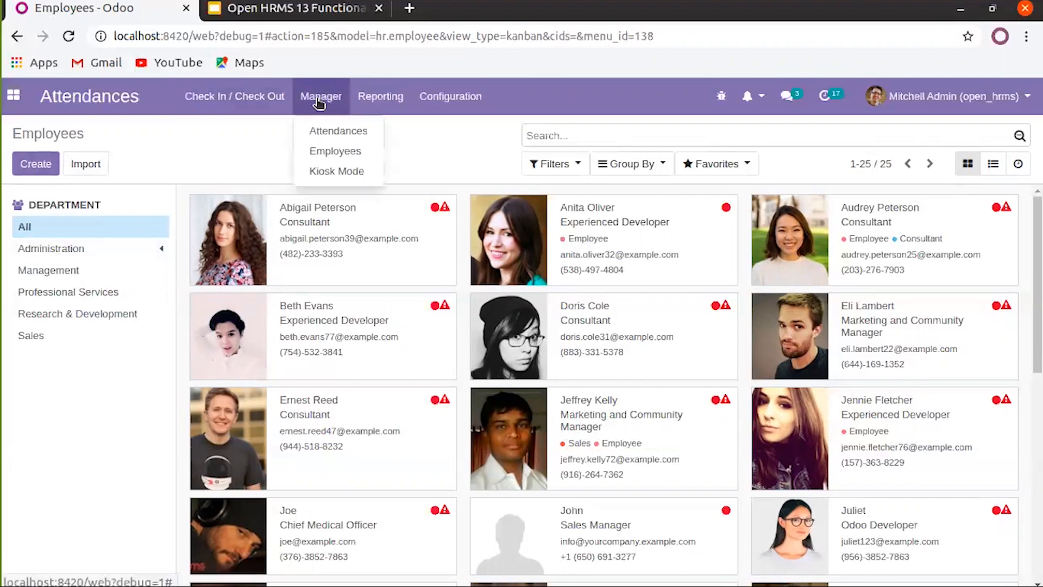
click(328, 172)
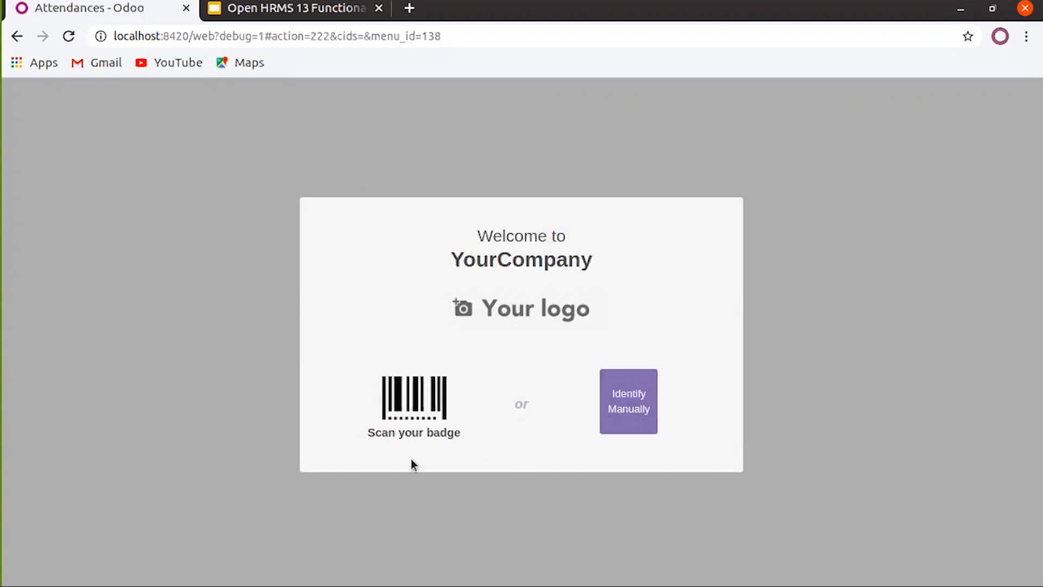
Manually identify the top-listed consultant in the kiosk and check them in at 17:55:22
click(633, 416)
click(380, 202)
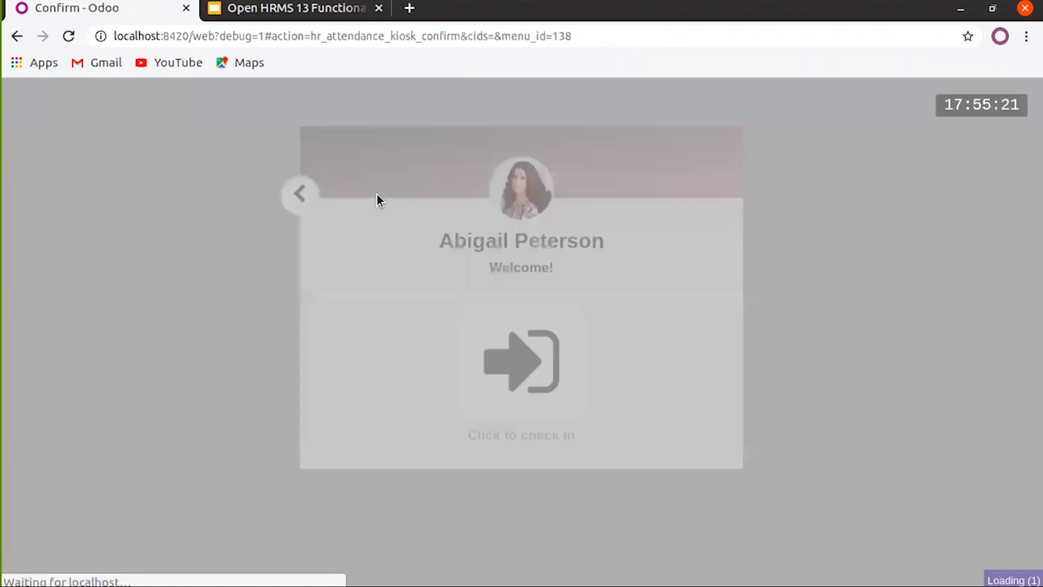
click(499, 364)
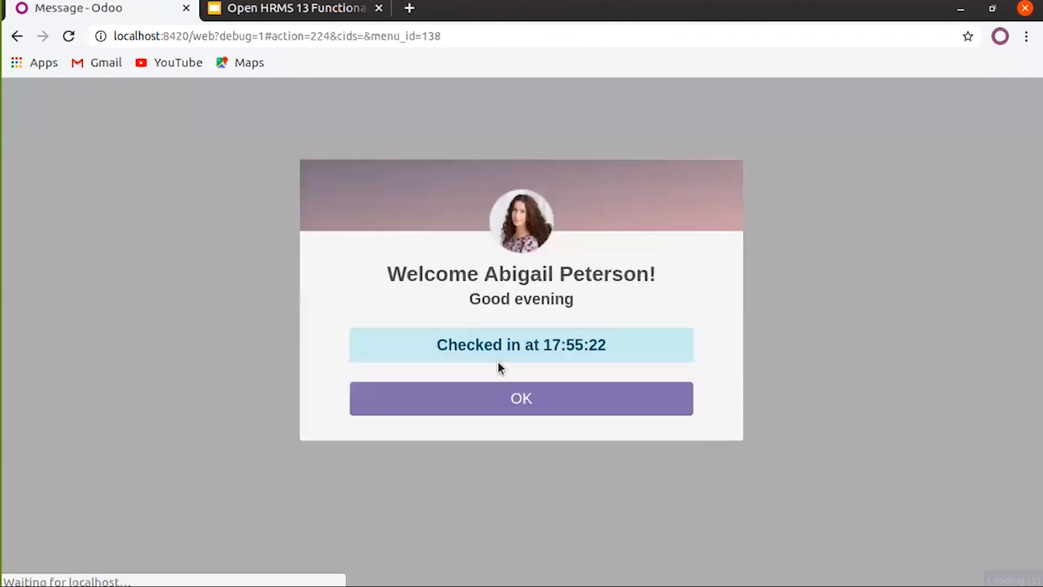
click(491, 399)
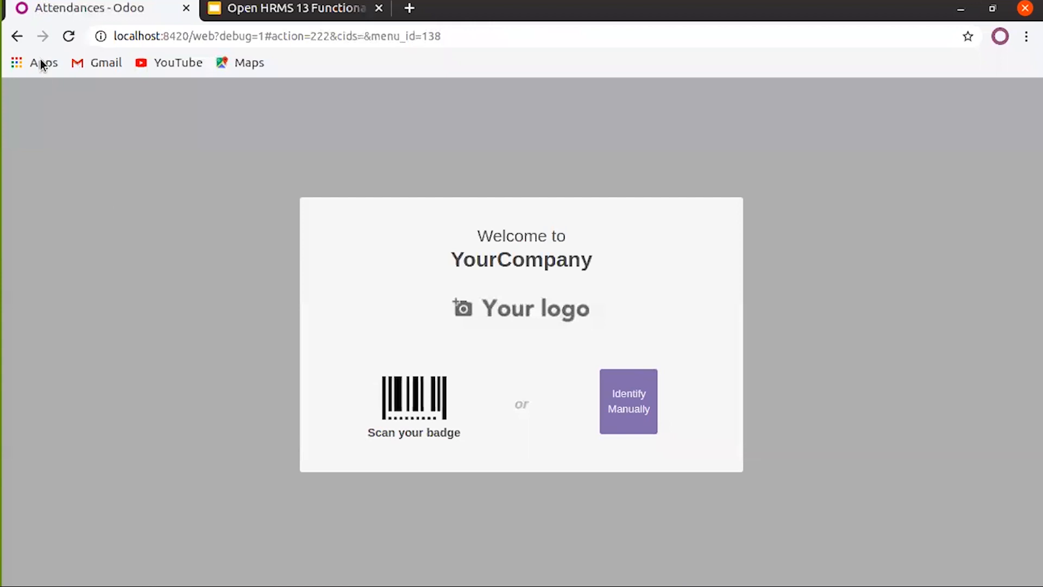
Step back out of the kiosk pages through the browser history
click(18, 36)
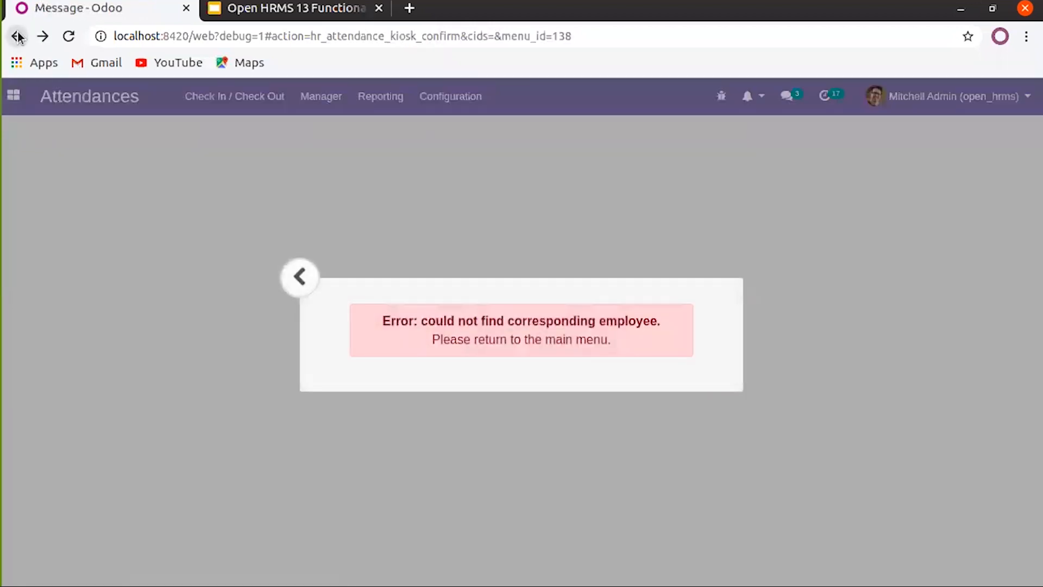
click(299, 278)
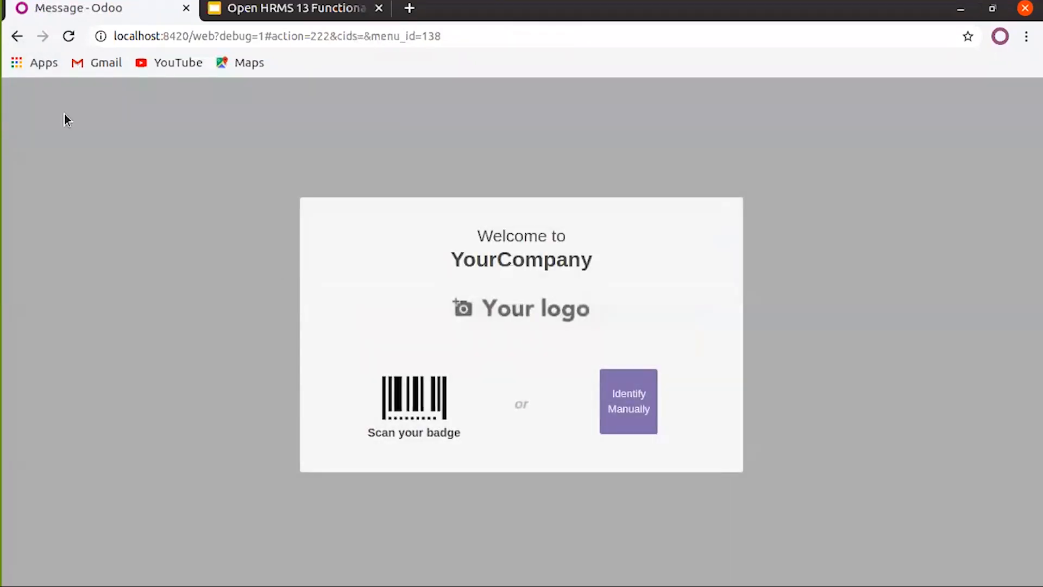
click(14, 39)
click(13, 39)
click(14, 39)
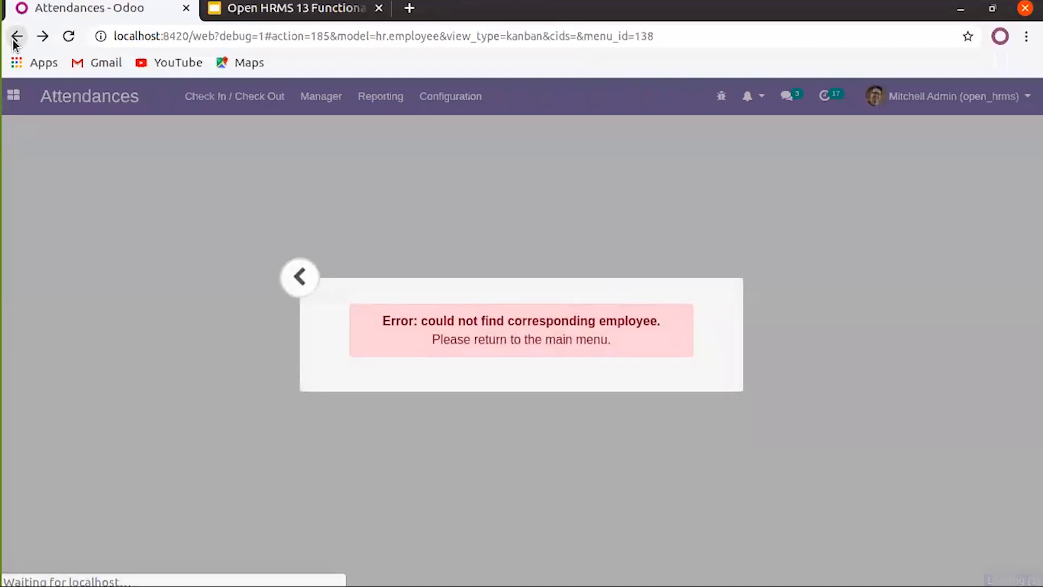
click(14, 39)
Show Attendance Analysis as a pivot of worked hours per employee, totalling 66.40 for February–March 2020
click(14, 41)
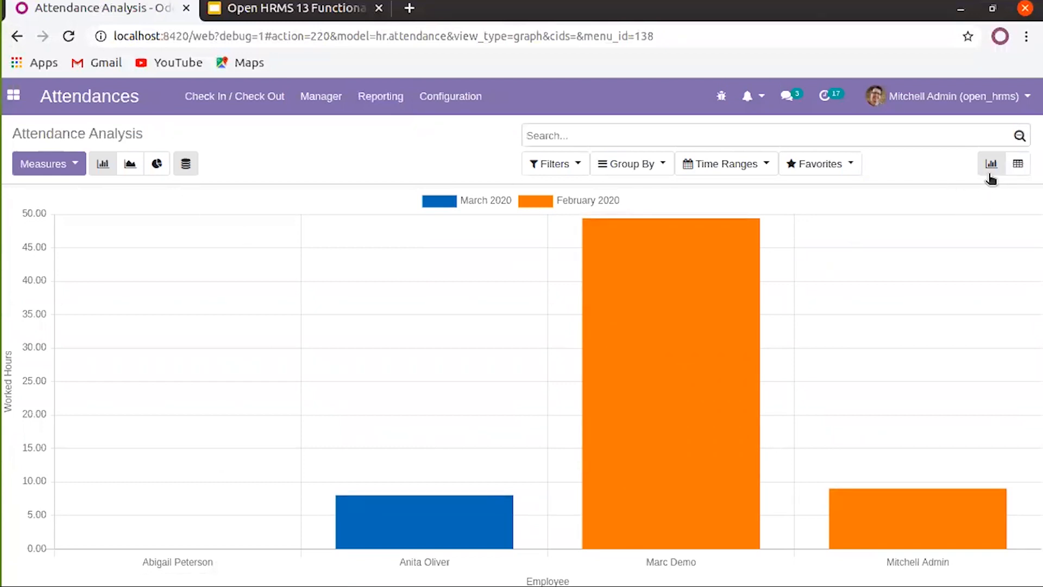
click(1018, 165)
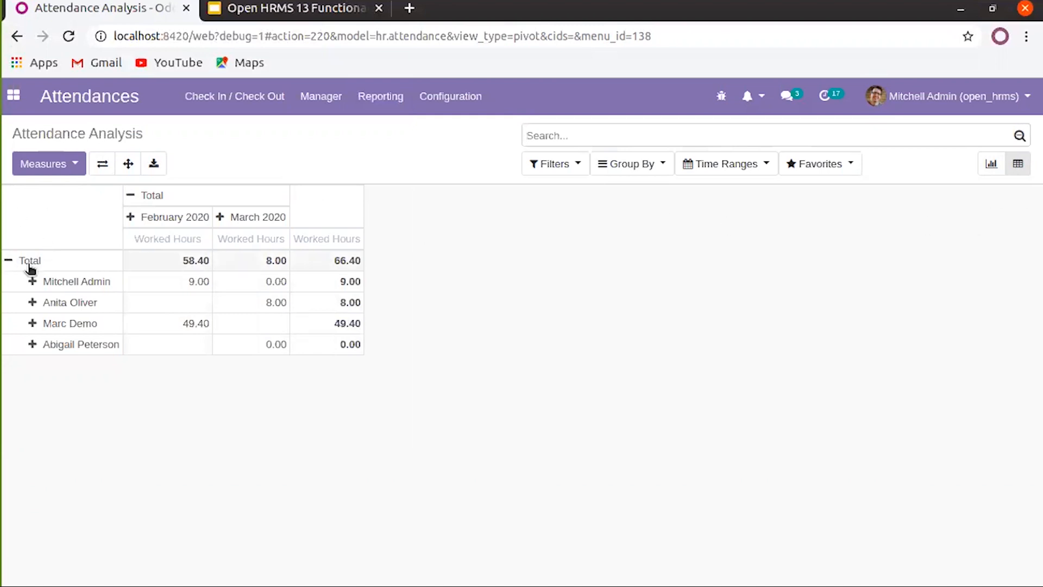
Break the worked-hours pivot columns down by check-in month, then by check-in day, then collapse to total
click(49, 173)
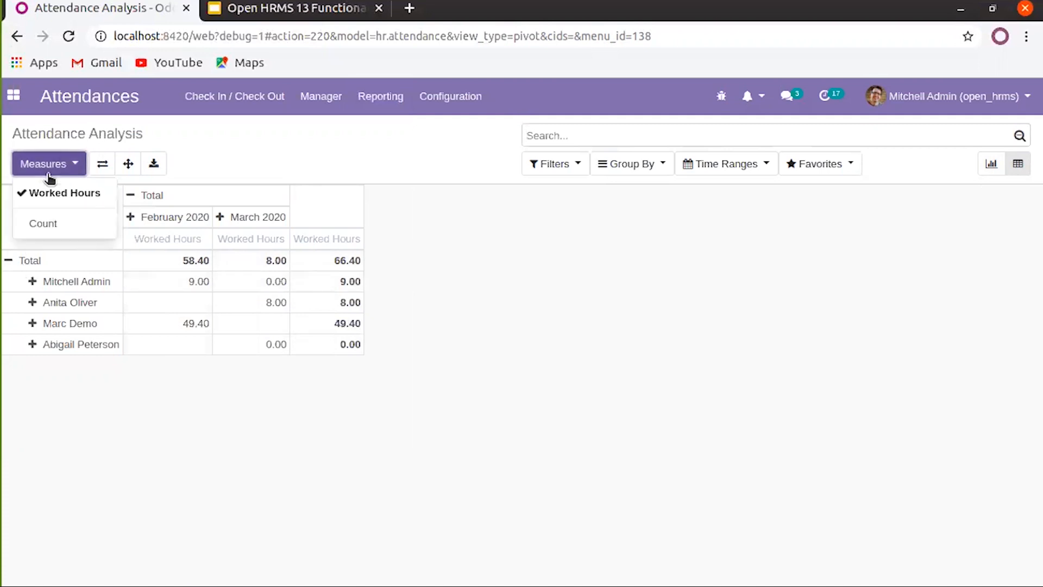
click(543, 228)
click(134, 198)
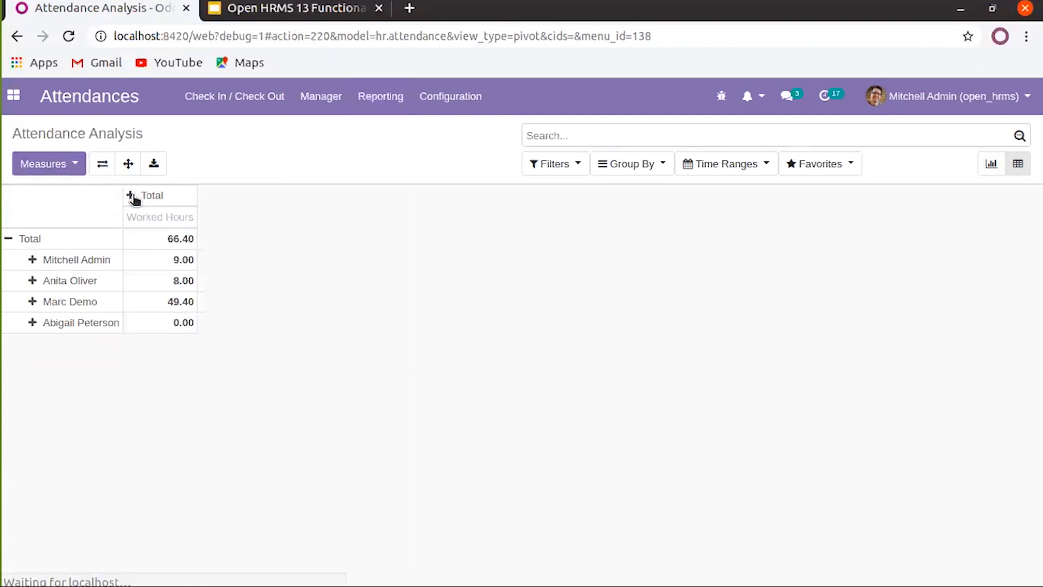
click(133, 197)
click(173, 216)
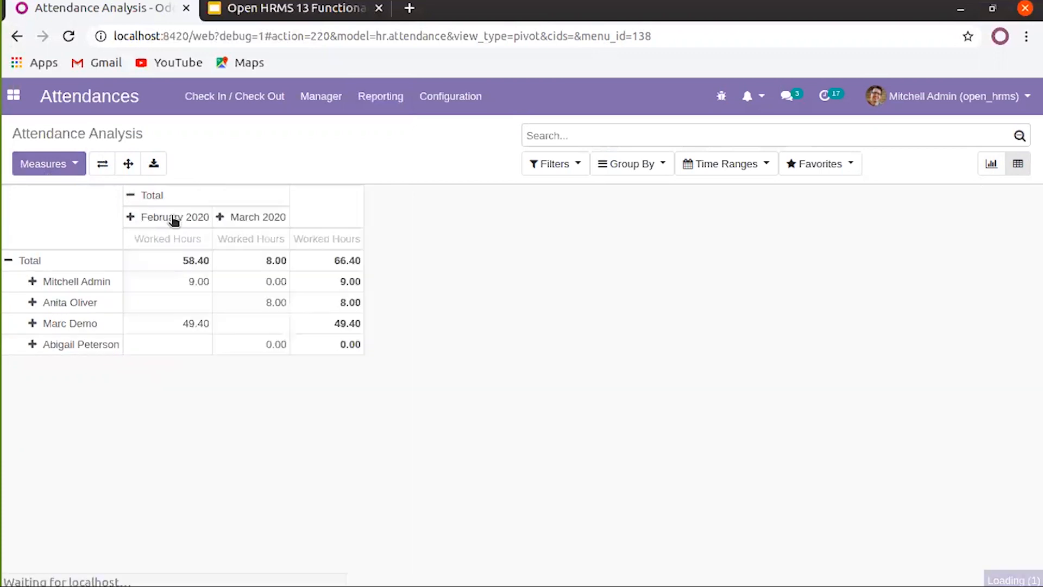
click(131, 197)
click(132, 200)
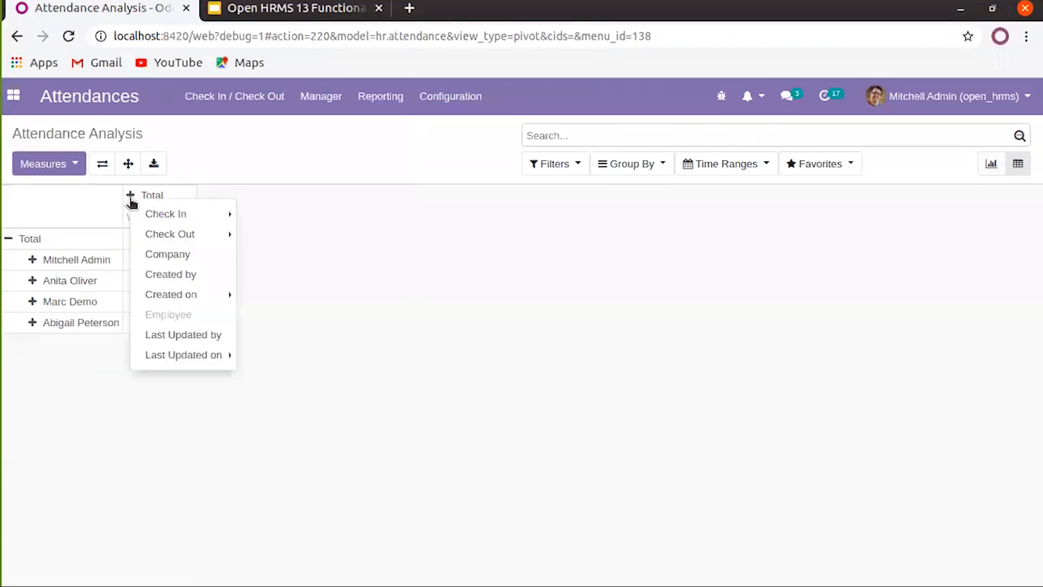
mouse_move(224, 215)
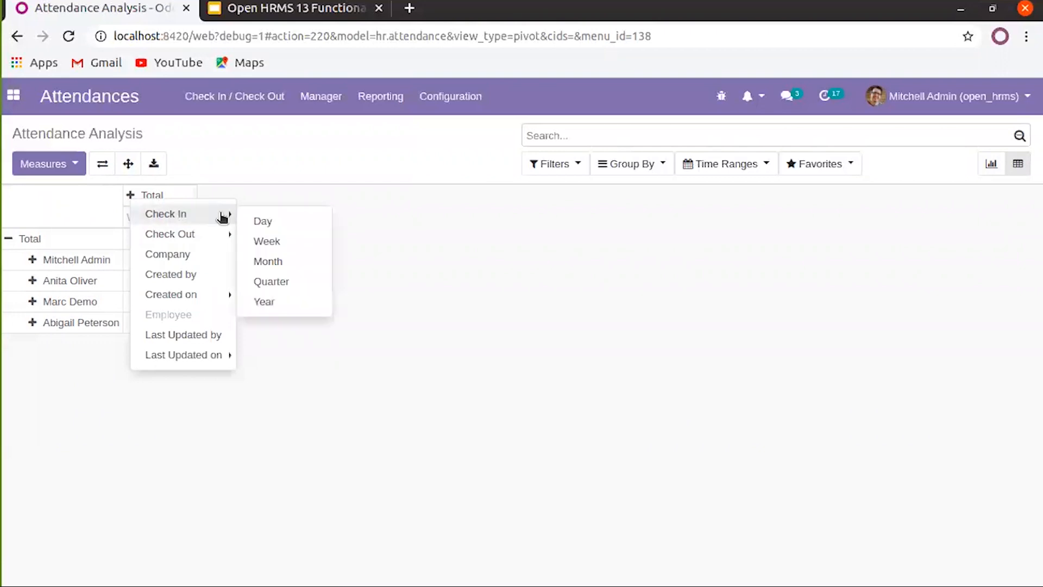
click(254, 220)
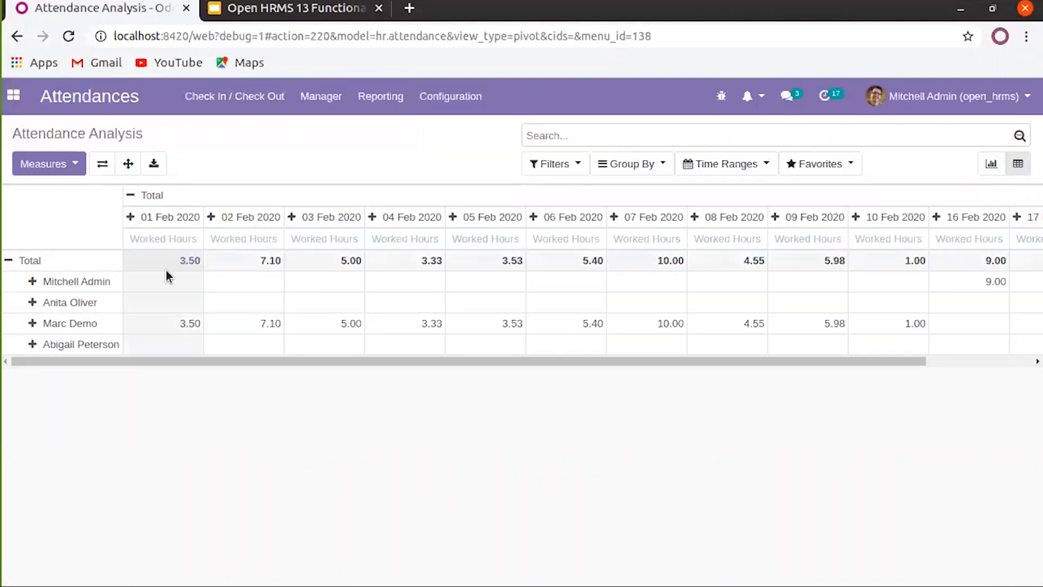
drag(886, 362, 564, 344)
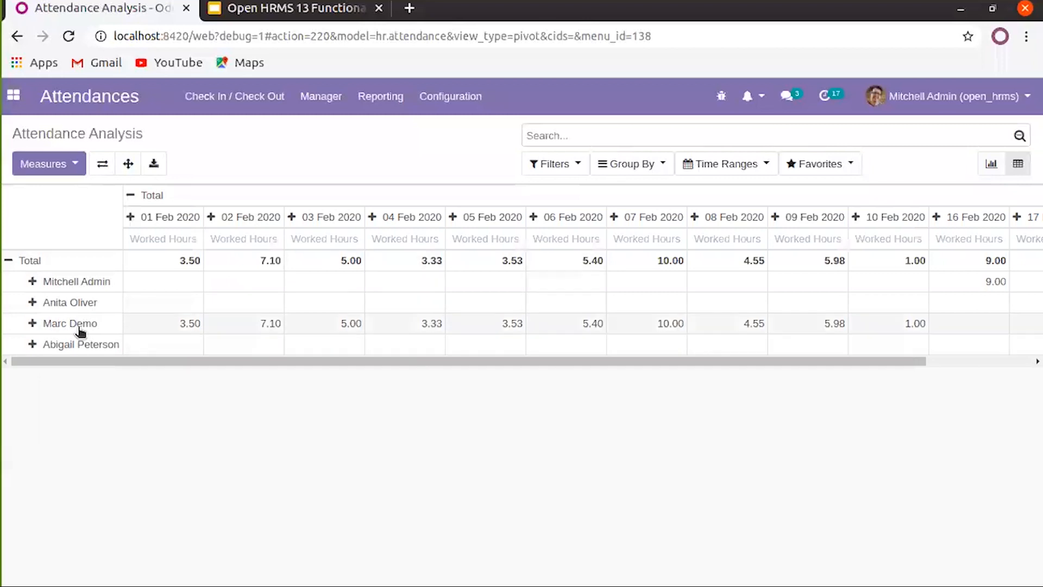
click(130, 194)
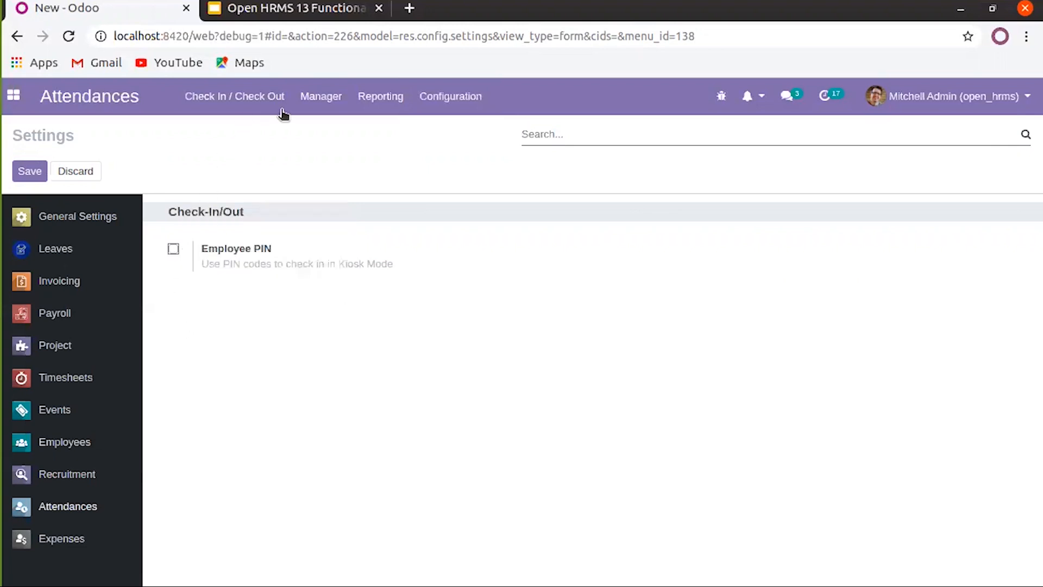
click(303, 98)
click(336, 153)
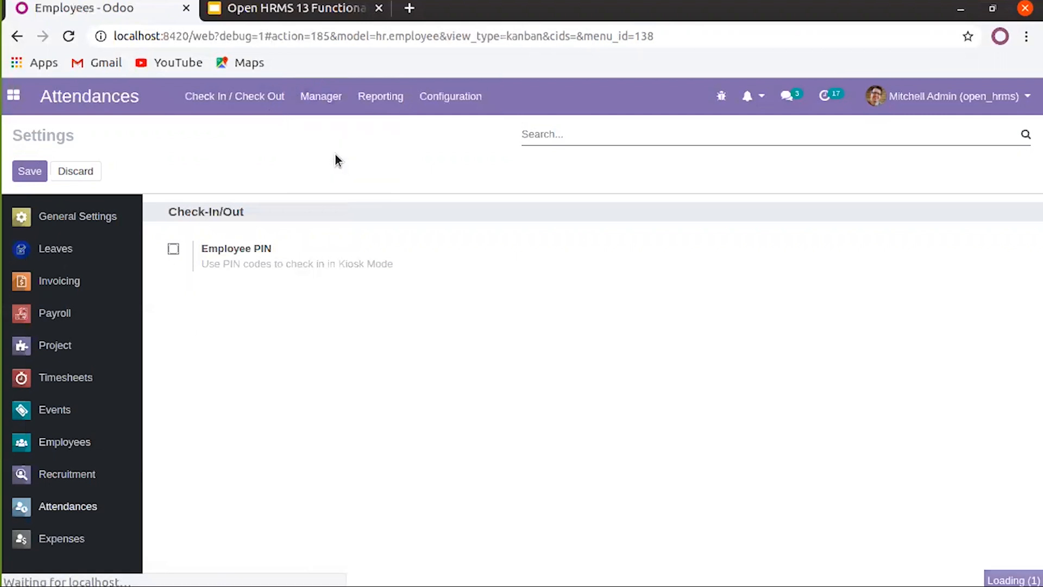
click(326, 238)
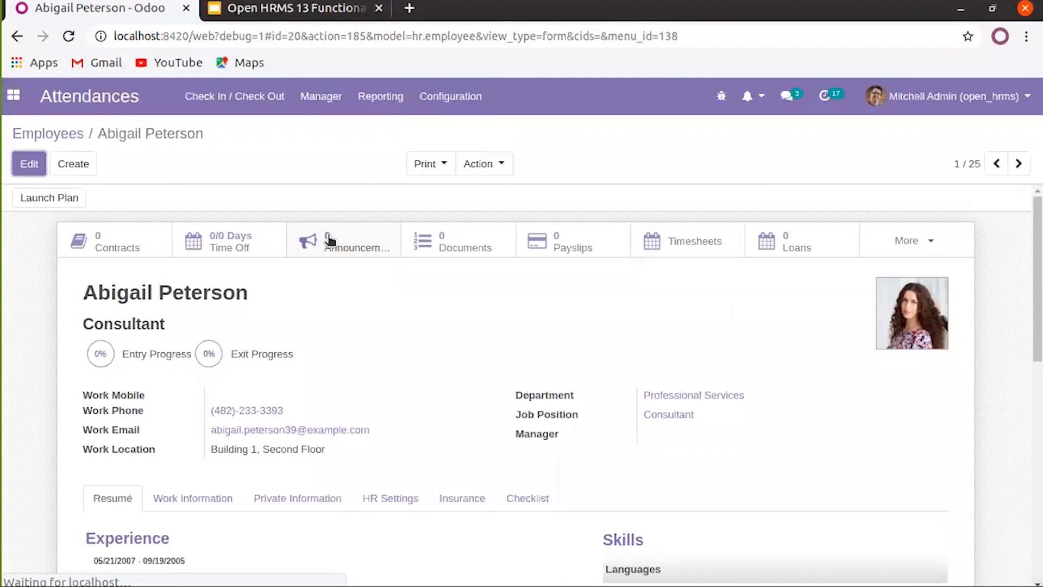
scroll(443, 401, down, 5)
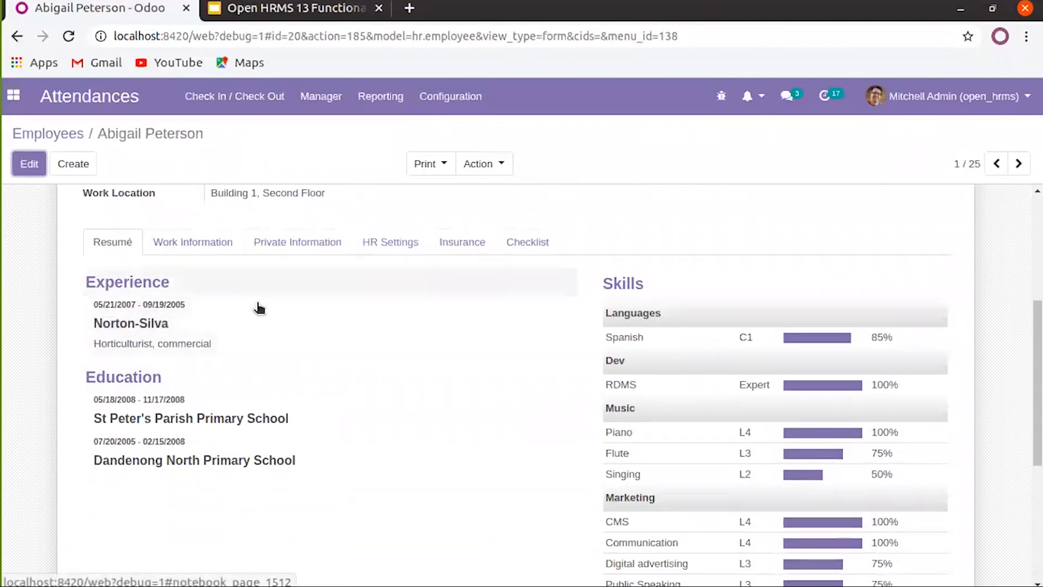
click(272, 241)
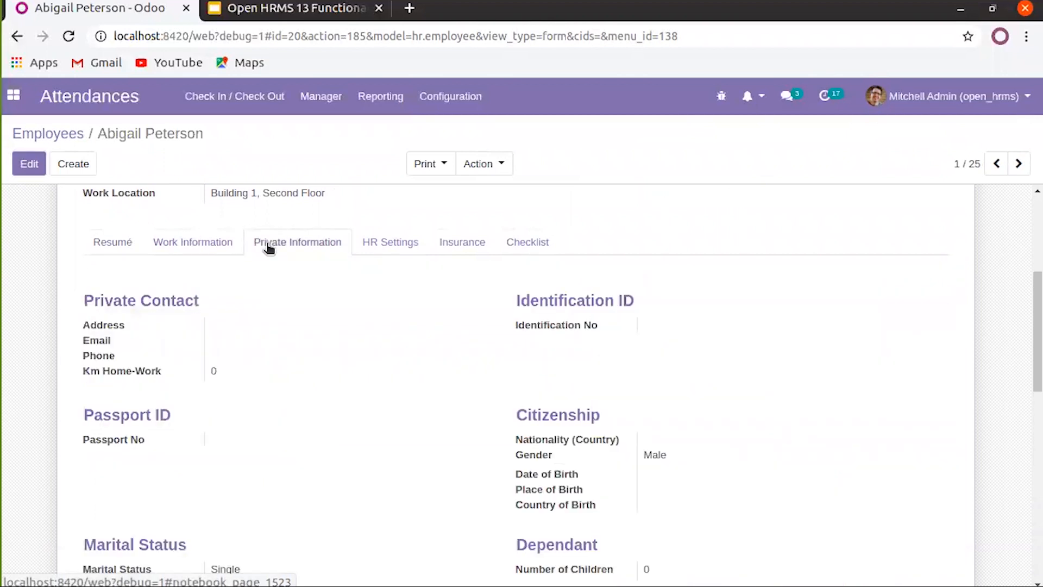
scroll(268, 255, down, 4)
scroll(378, 439, down, 4)
scroll(155, 360, up, 12)
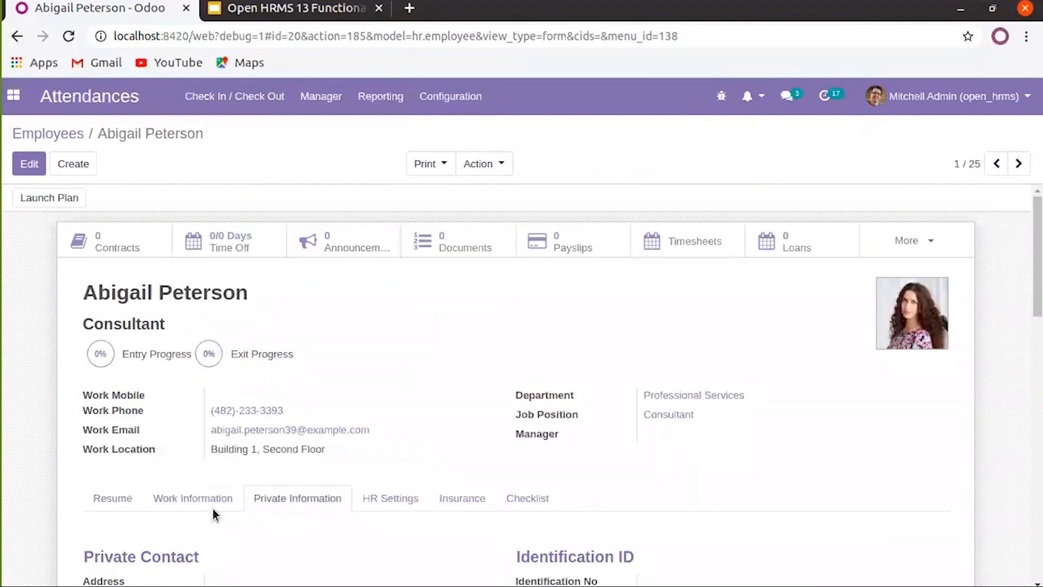
click(213, 509)
scroll(445, 456, down, 8)
scroll(430, 454, up, 3)
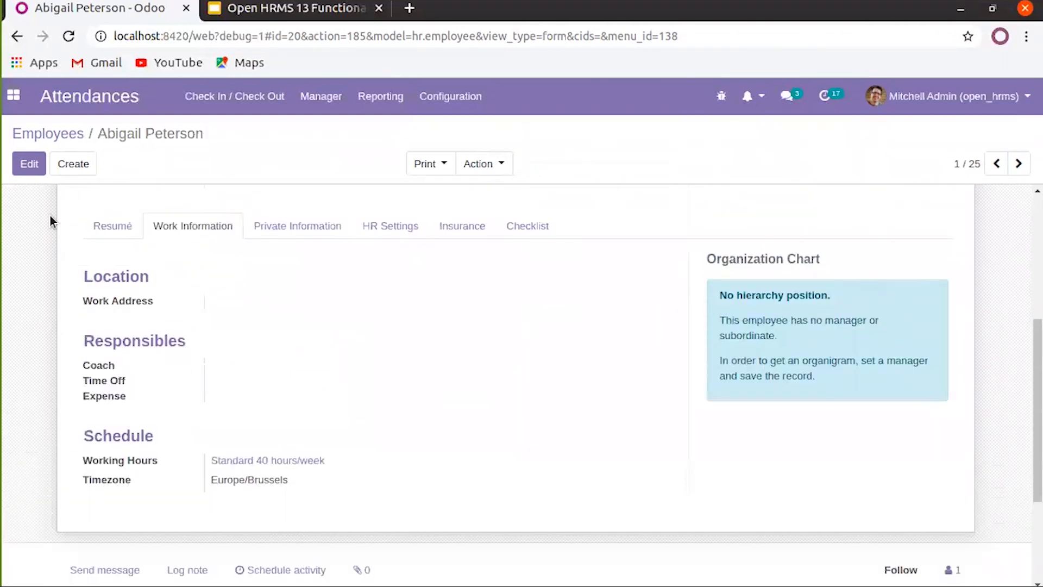
click(29, 164)
scroll(319, 436, down, 3)
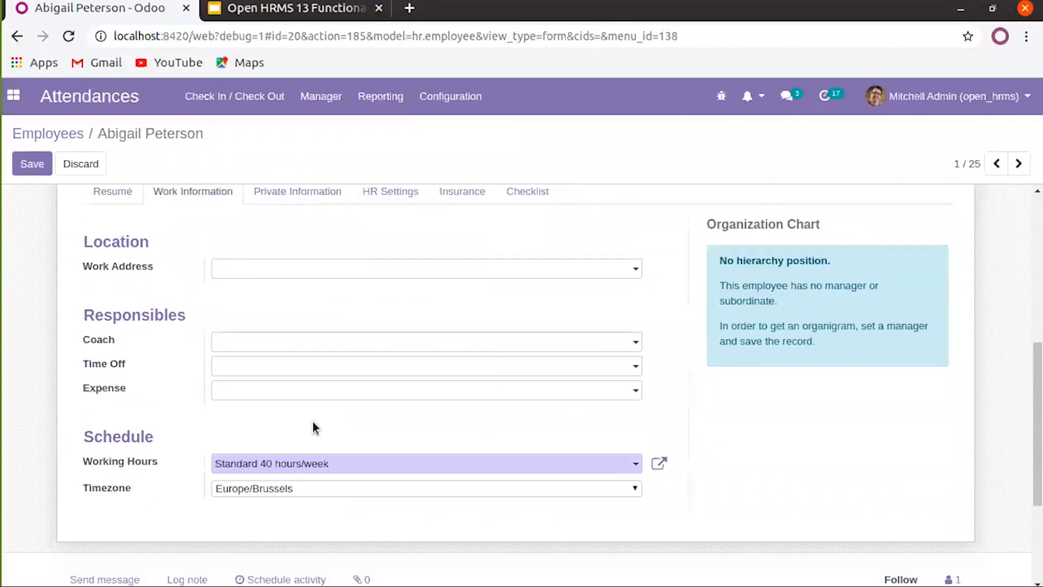
scroll(282, 321, up, 3)
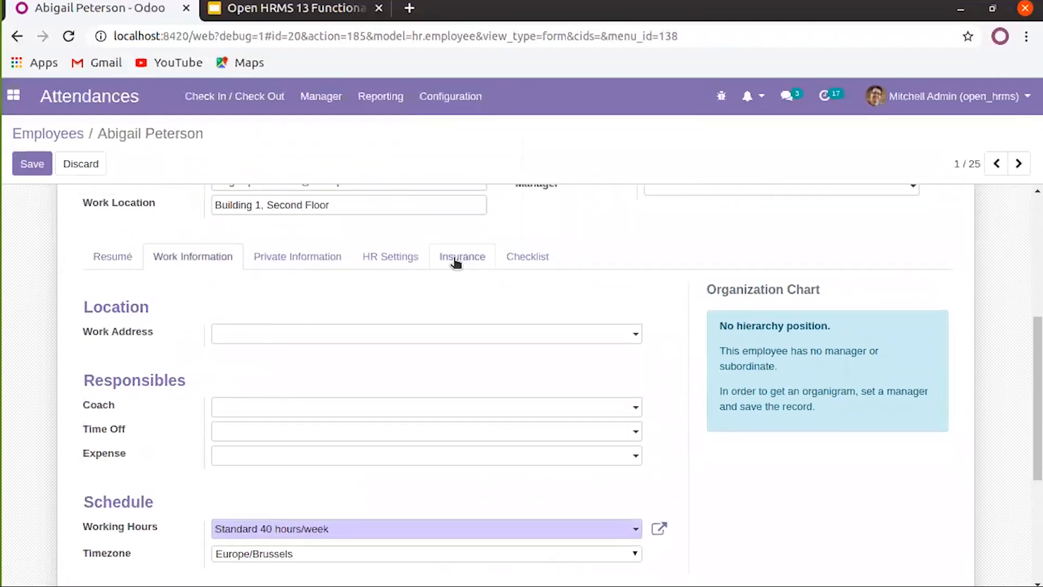
click(387, 261)
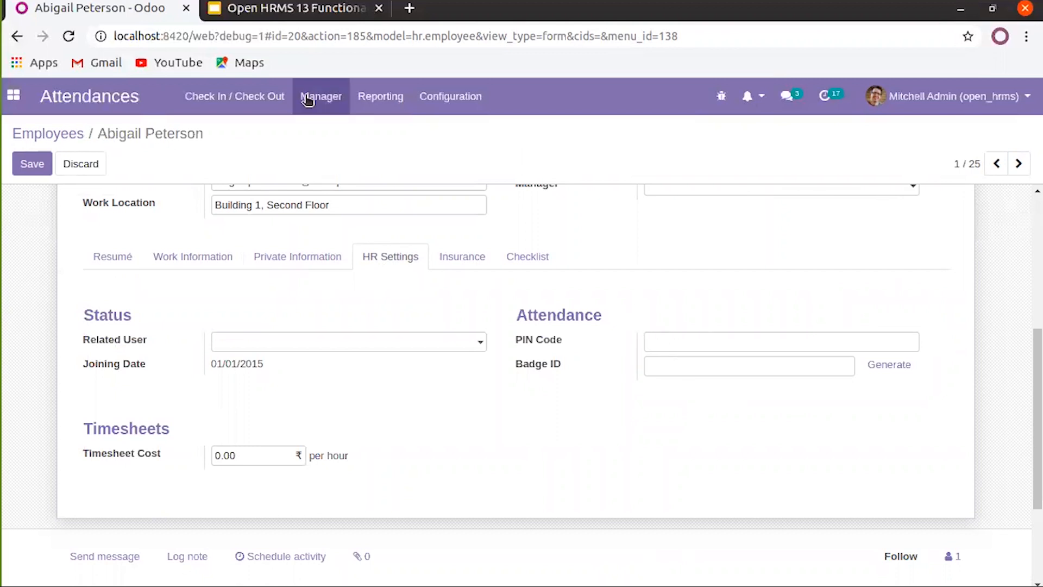
click(76, 135)
click(439, 100)
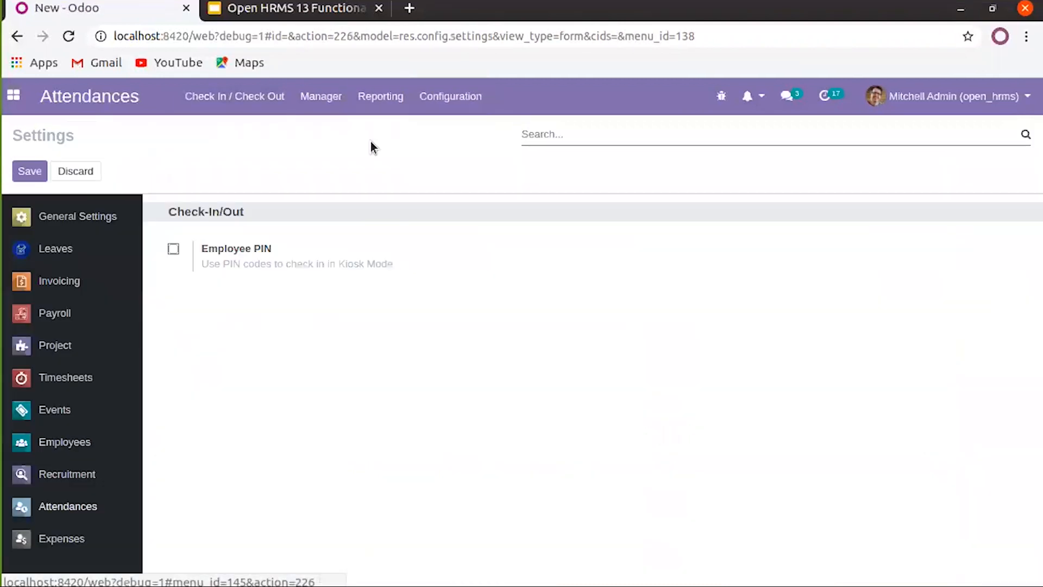
Go to Odoo's main apps menu listing Resignation, Payroll, Leaves and Employees
click(14, 96)
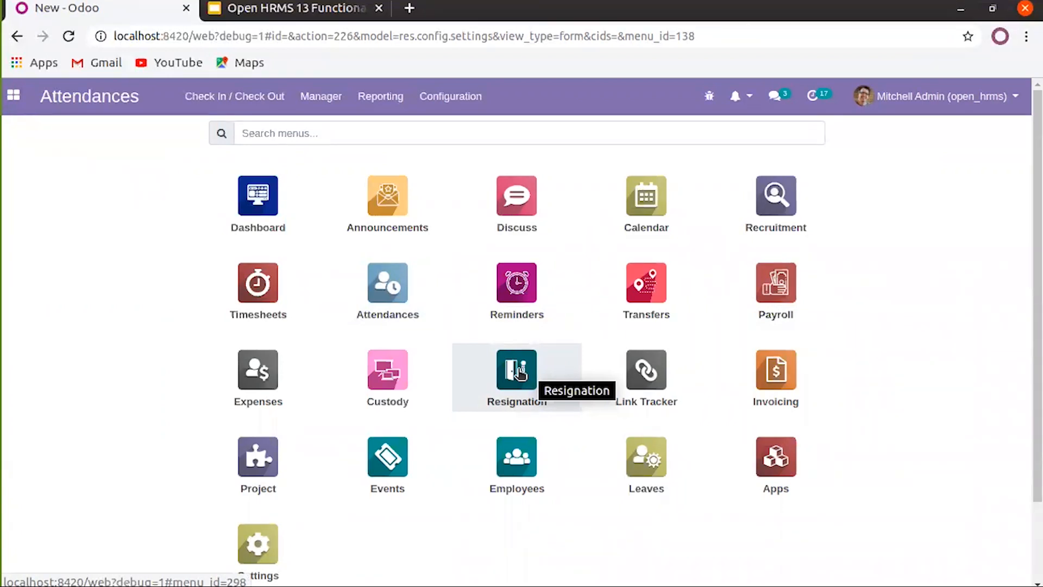
Show slide 9, More Clarification with blog and video links, then return to the Odoo tab
click(237, 15)
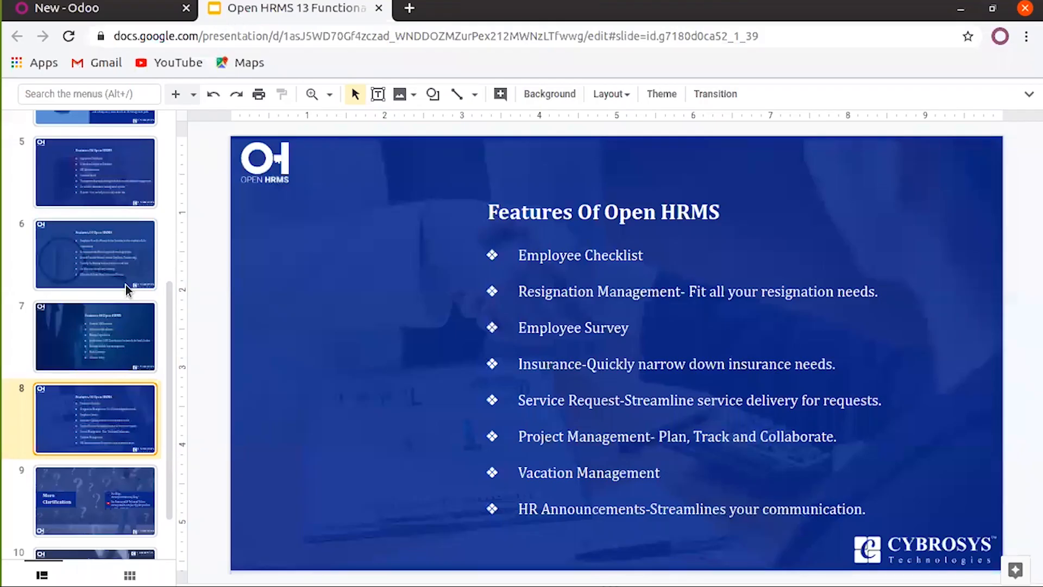
click(103, 488)
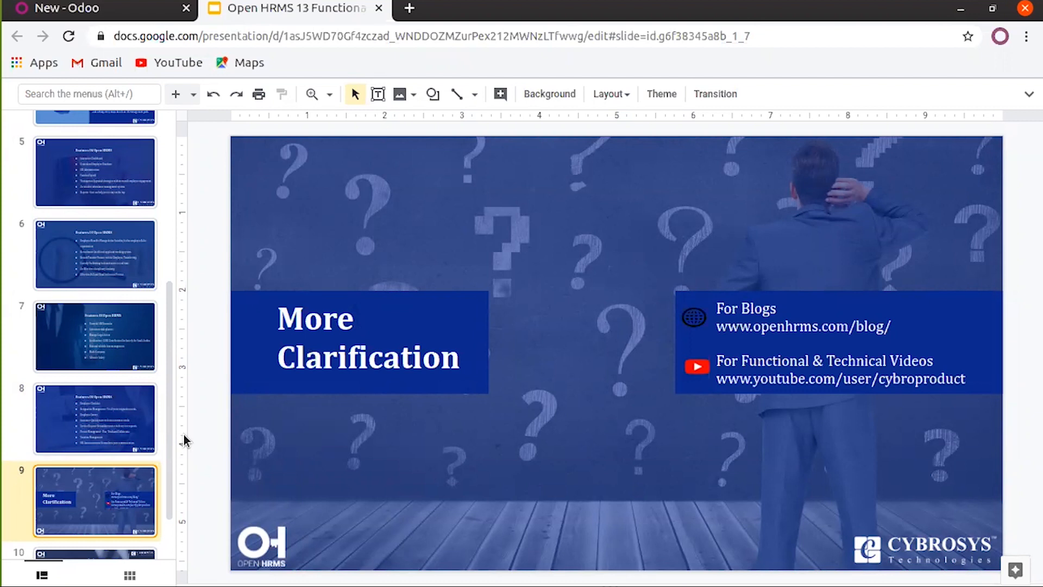
click(130, 13)
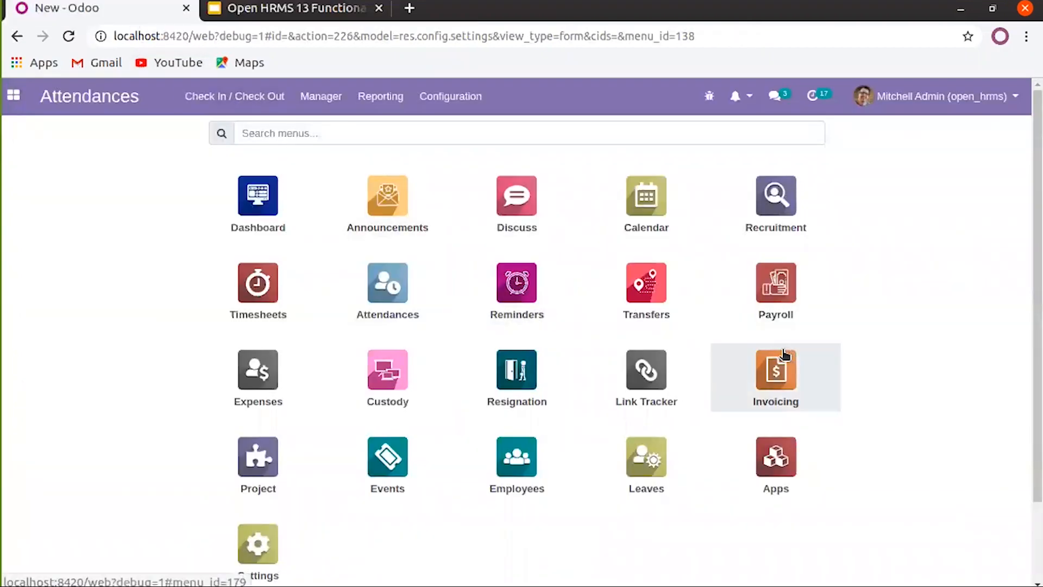
Open Payroll's Employee Payslips, look over its Configuration menu, then go back to the apps overview
click(764, 269)
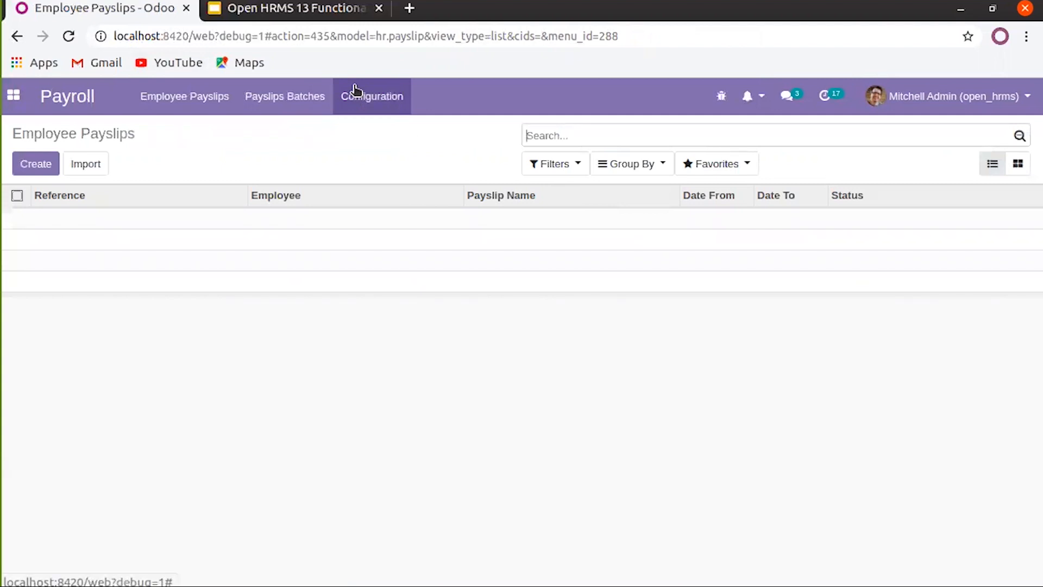
click(384, 102)
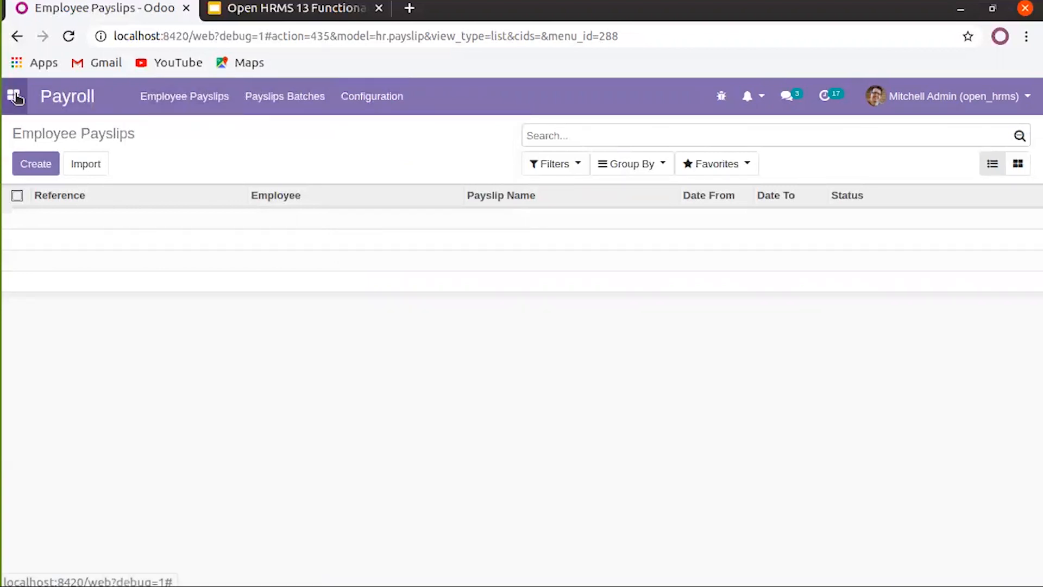
click(12, 97)
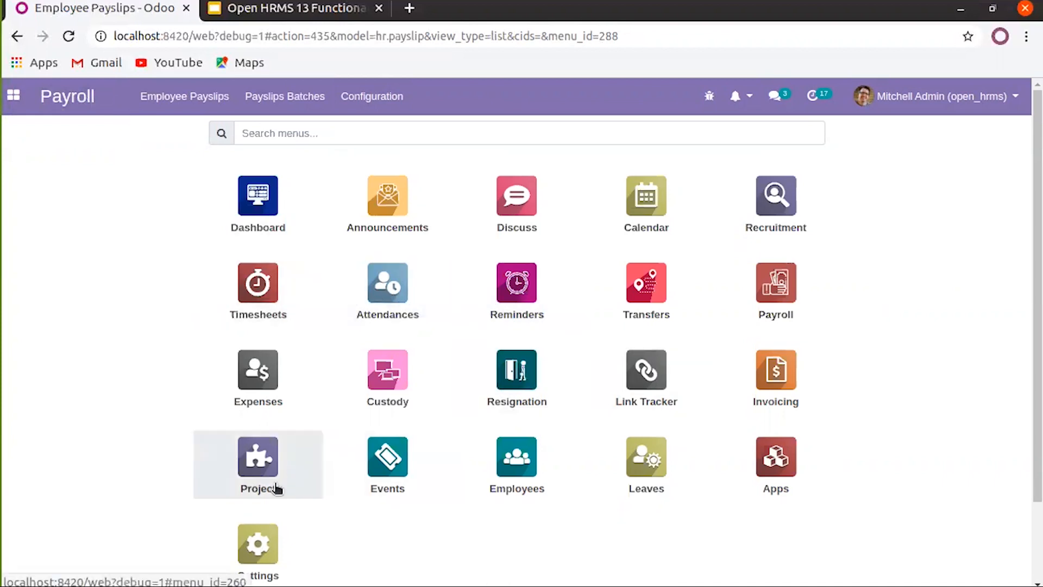
Open the admin user's record from Settings > Manage Users and put it in edit mode
click(263, 534)
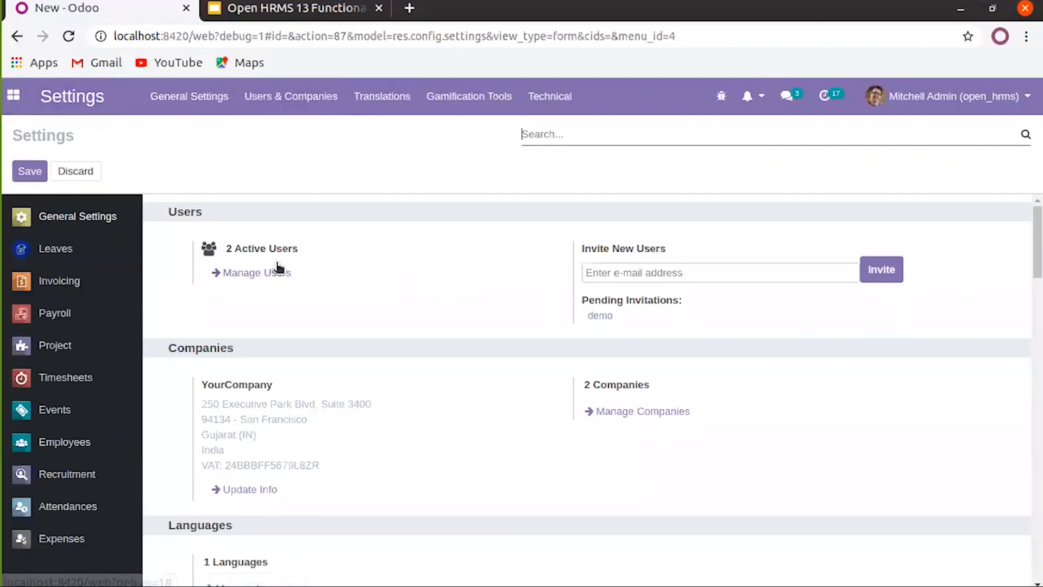
click(265, 275)
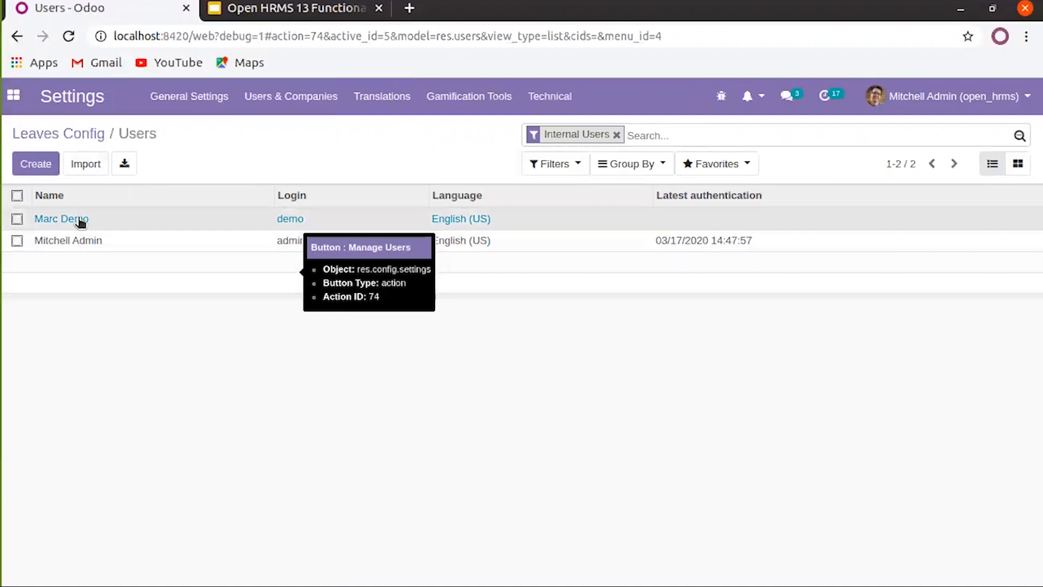
click(80, 220)
click(129, 136)
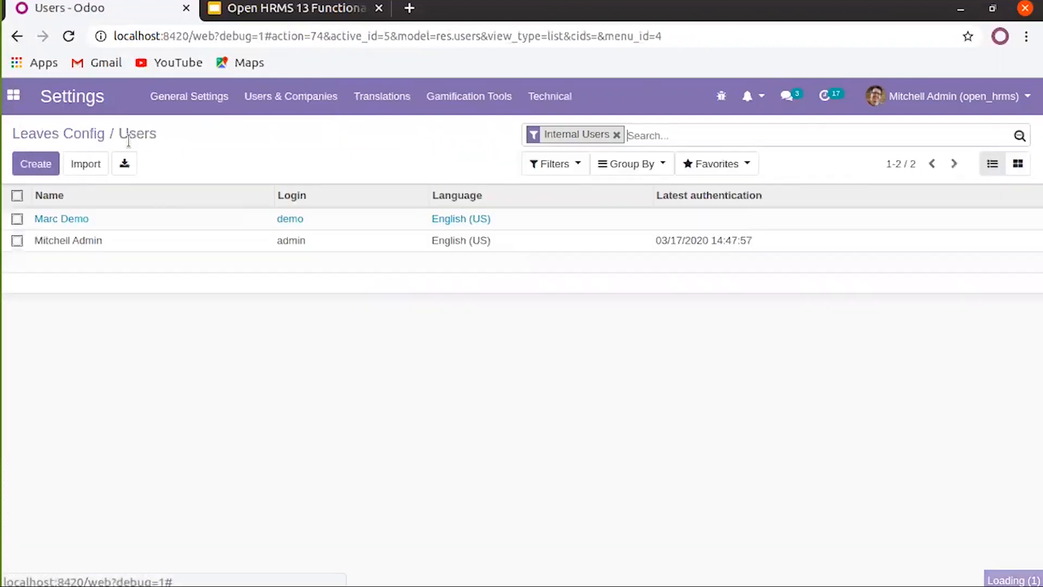
click(80, 241)
scroll(33, 201, down, 3)
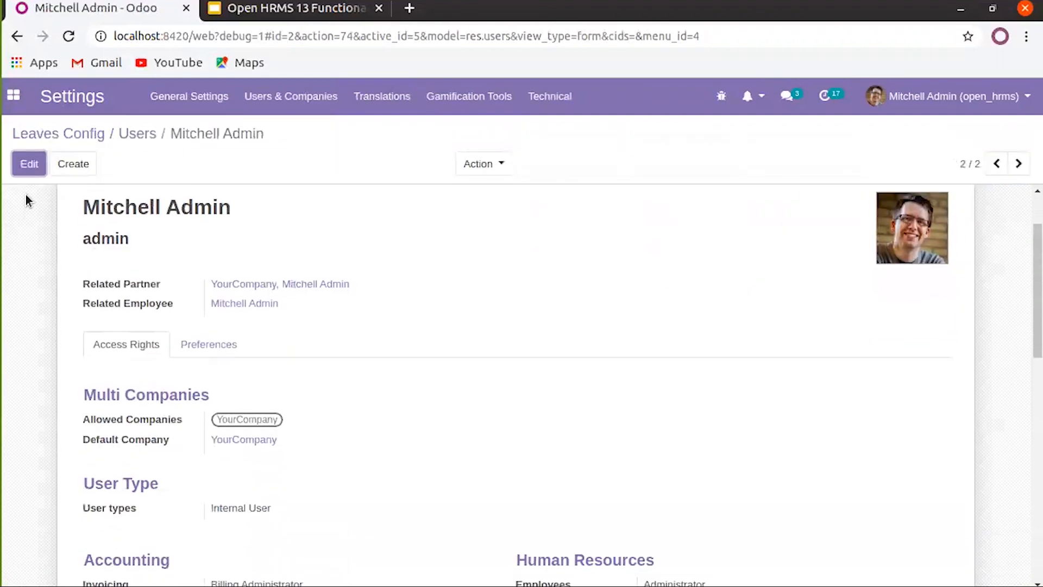
click(30, 165)
Review the Employees and Time Off access levels, keeping both at Administrator
scroll(381, 353, down, 4)
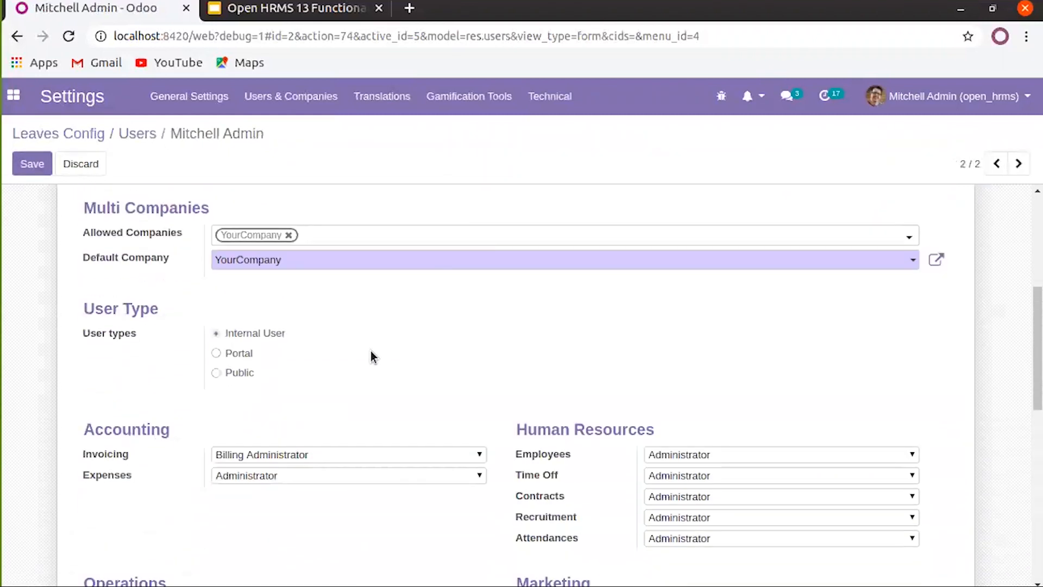
scroll(217, 350, down, 3)
scroll(170, 335, down, 2)
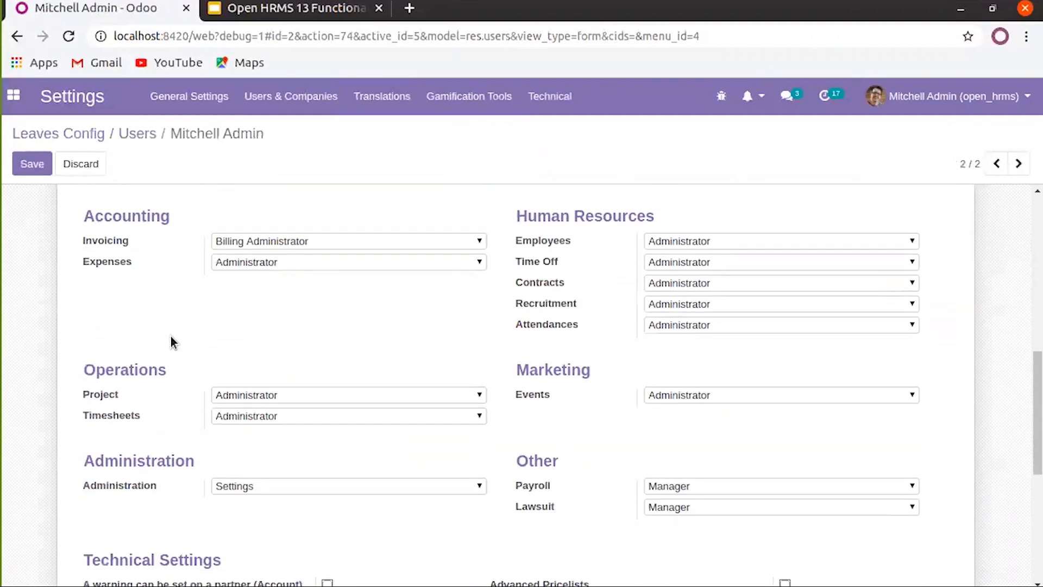
click(651, 246)
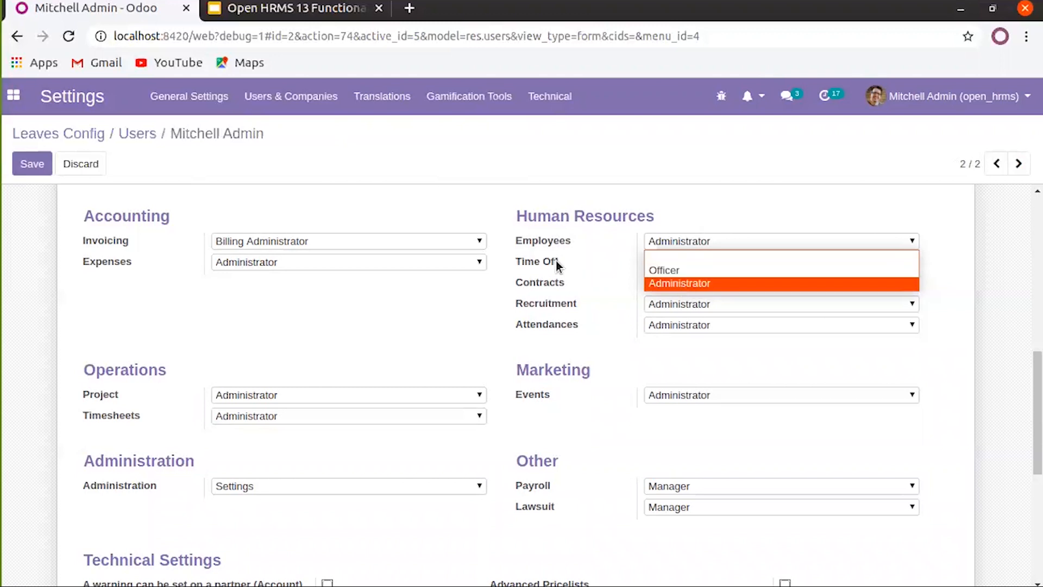
click(589, 253)
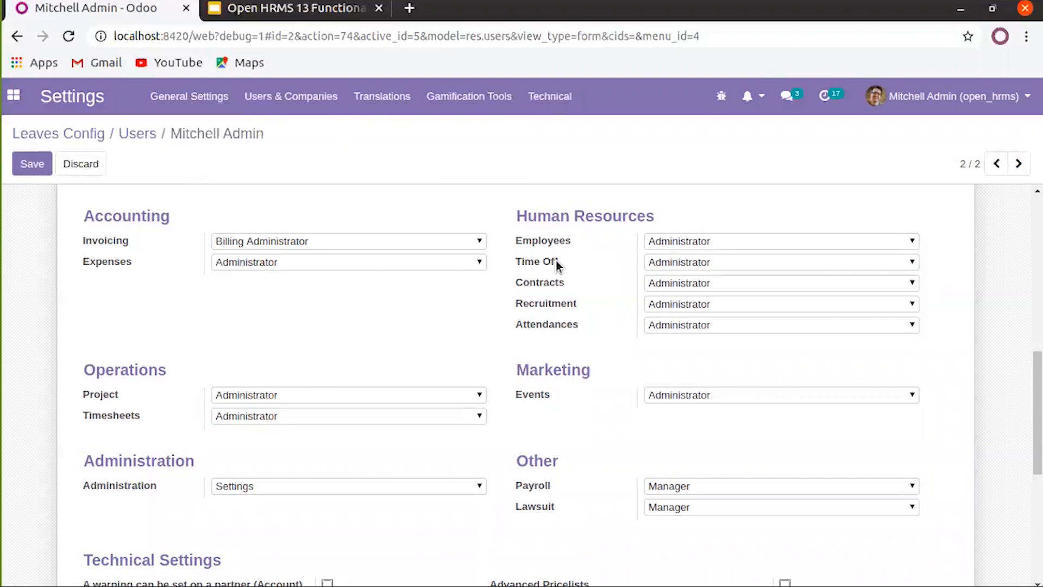
click(701, 262)
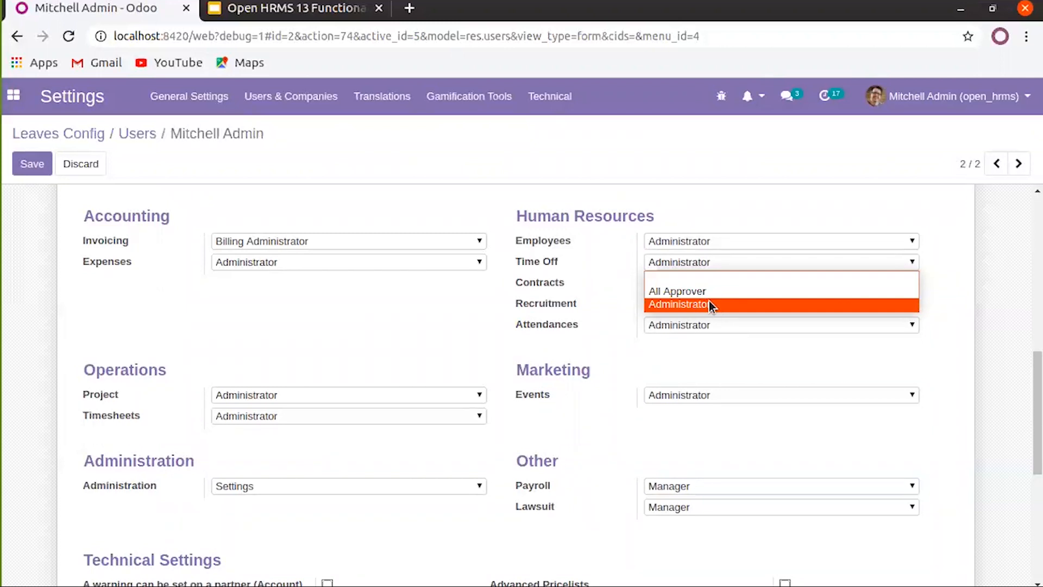
click(581, 278)
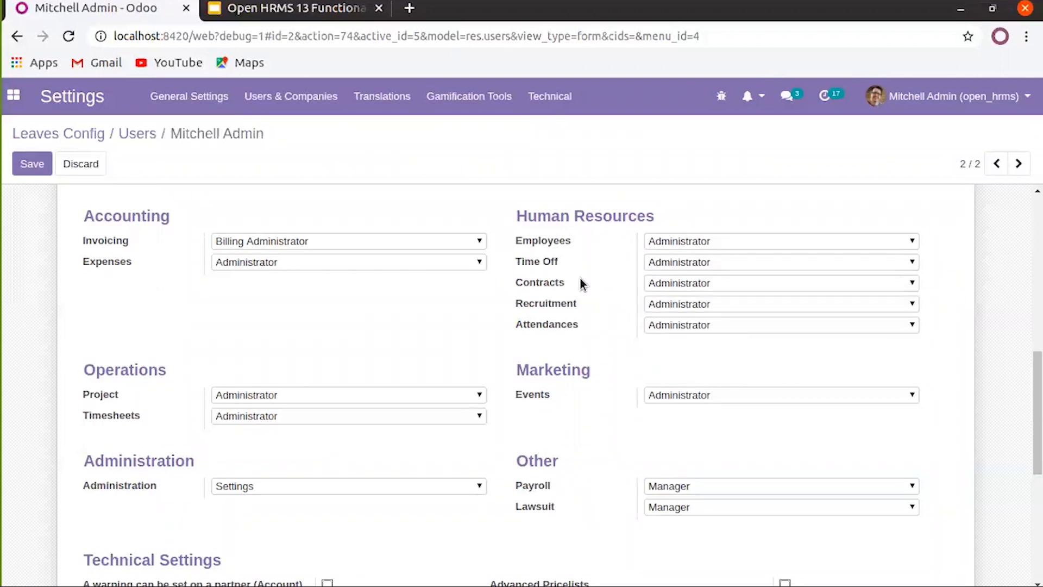
Clear Contracts access then restore it to Administrator, and keep Recruitment at Administrator
click(670, 283)
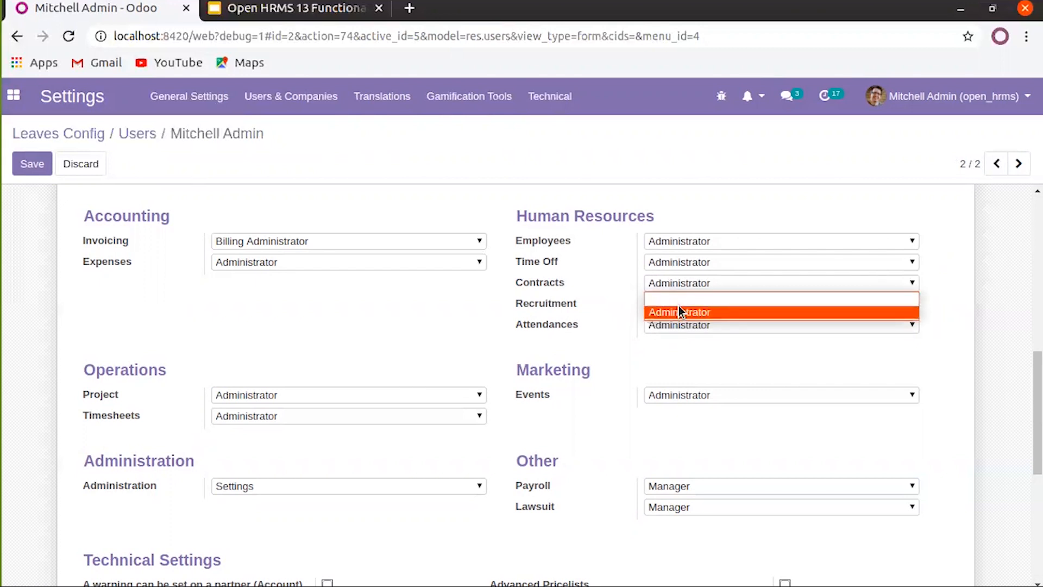
click(680, 301)
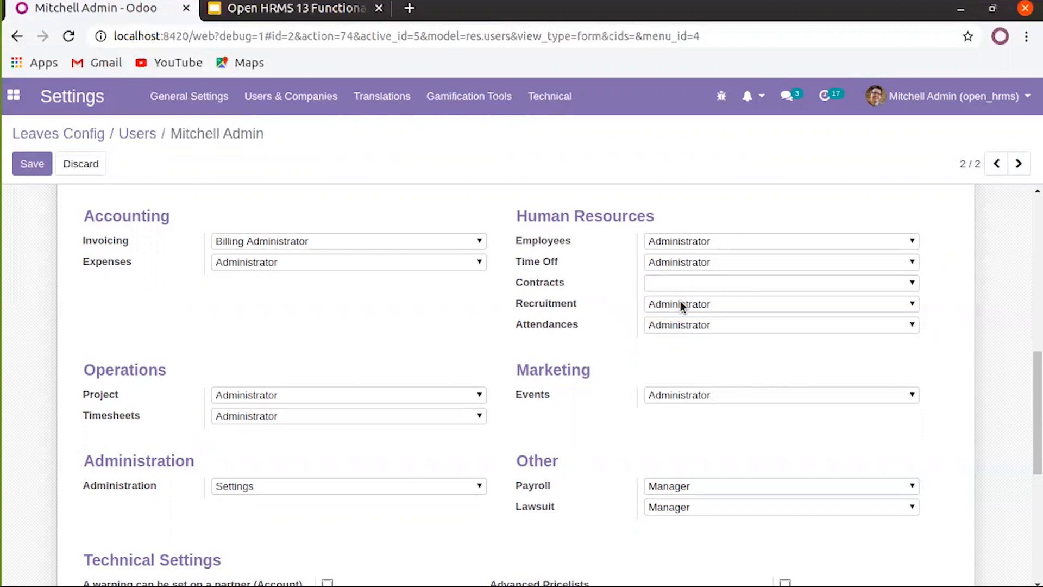
click(696, 283)
click(695, 306)
click(704, 306)
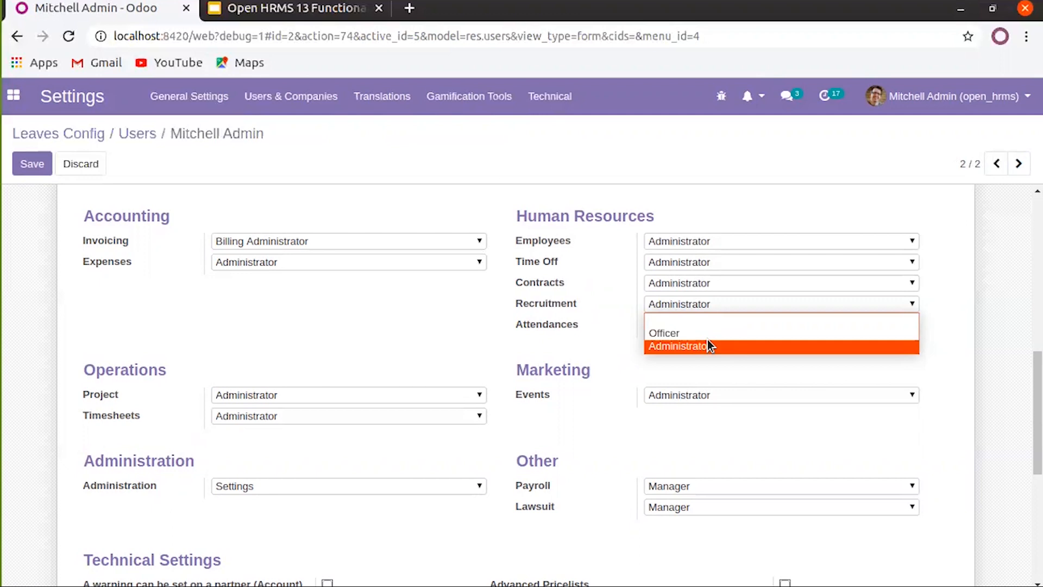
click(613, 339)
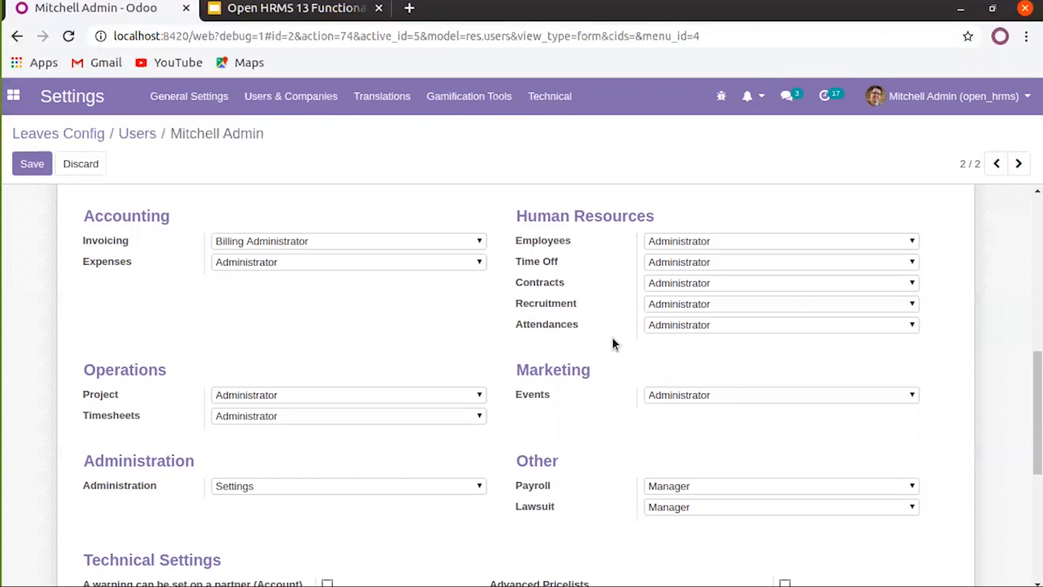
View the Preferences tab, then return to the Users list, discarding the unsaved changes
scroll(607, 331, up, 2)
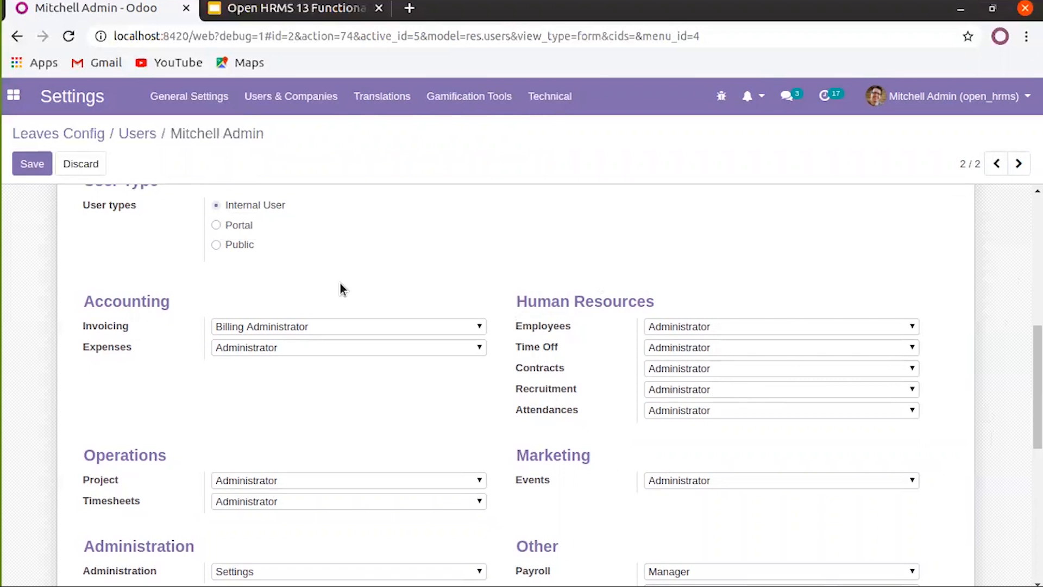
scroll(340, 289, up, 7)
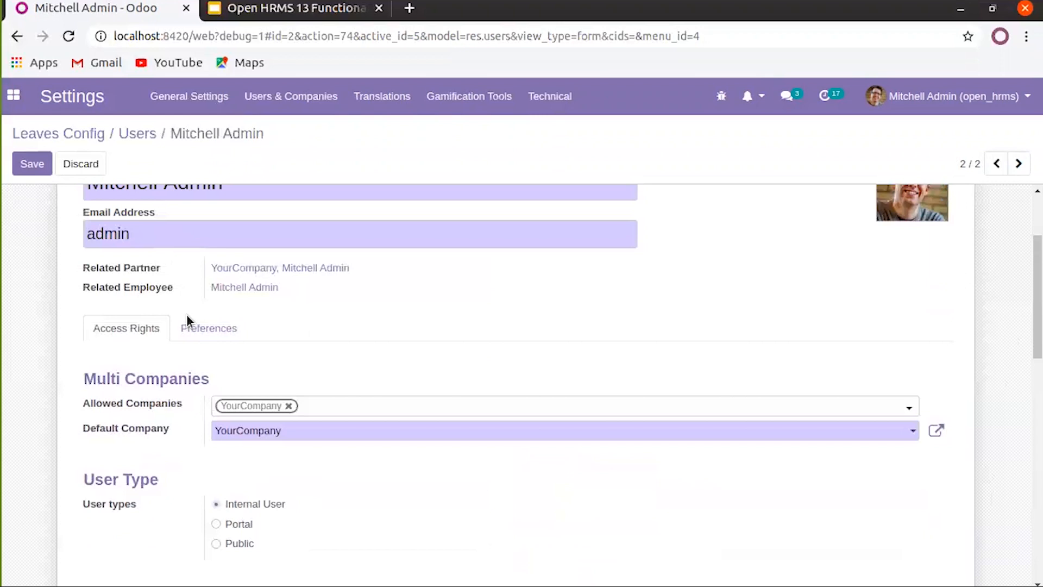
click(208, 328)
scroll(65, 233, up, 3)
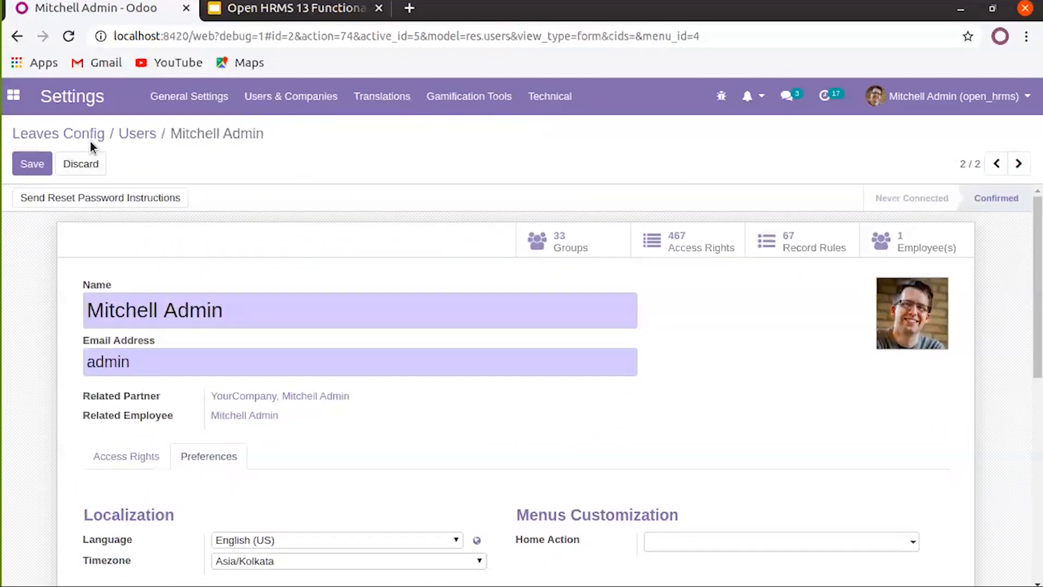
click(137, 134)
click(288, 203)
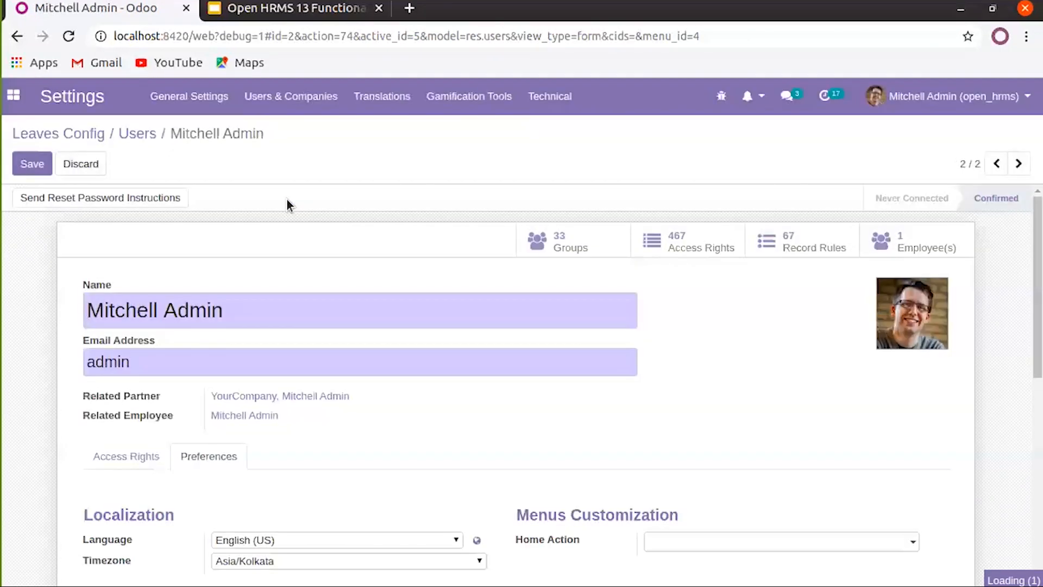